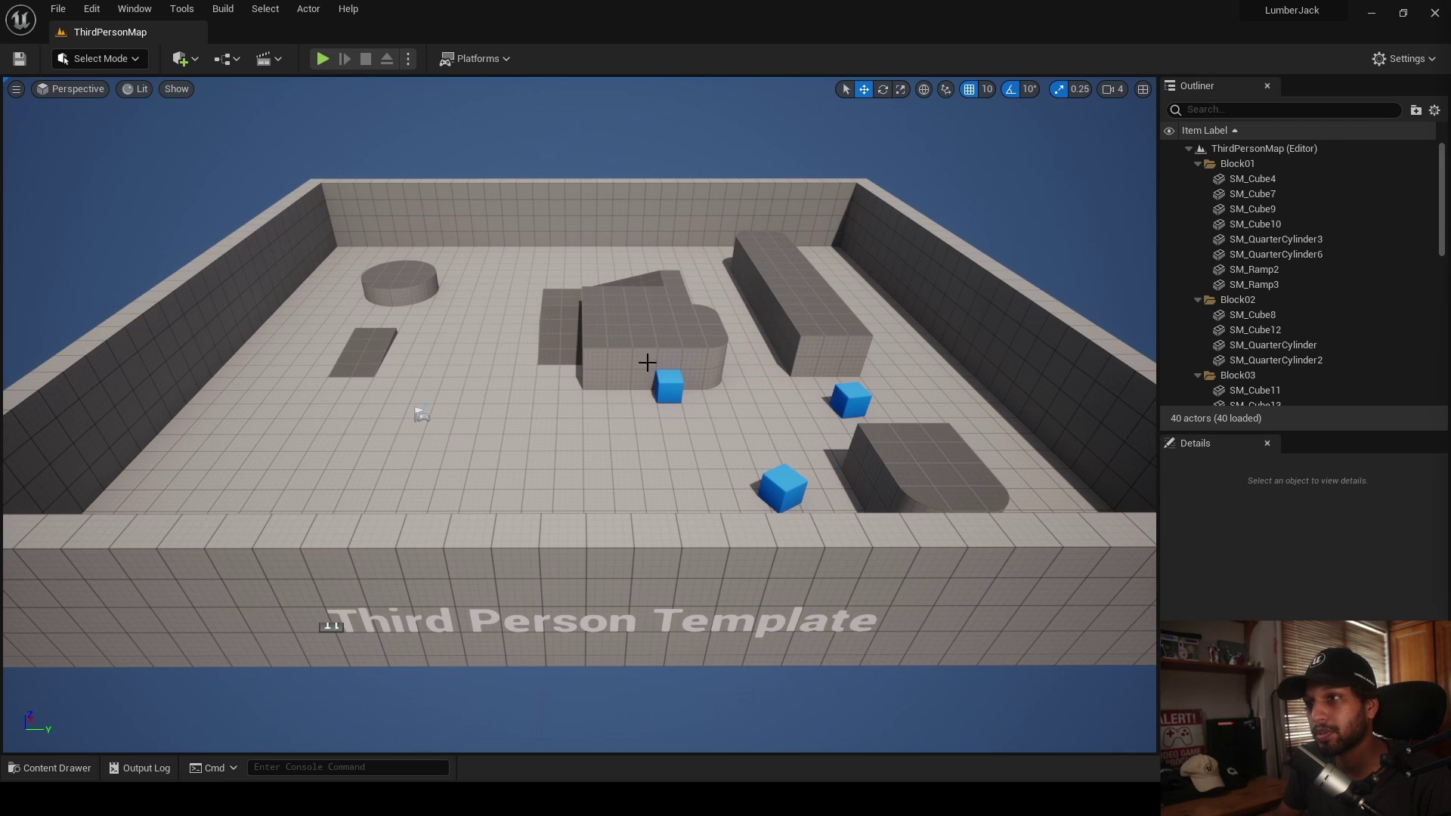
- Create a new level from the Basic template
{"action": "left_click", "coordinate": [59, 9]}
{"action": "left_click", "coordinate": [90, 45]}
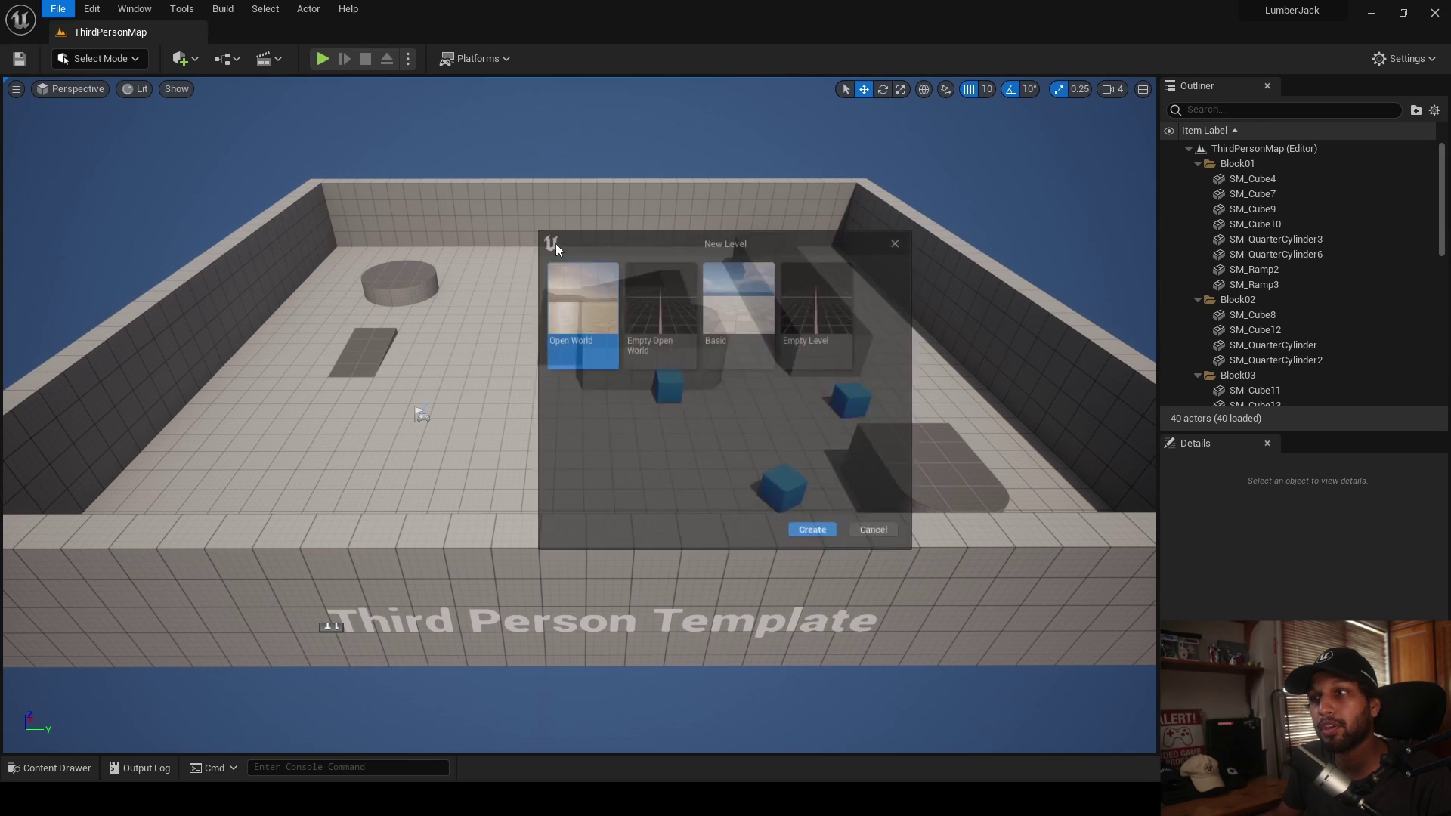
{"action": "left_click", "coordinate": [744, 310]}
{"action": "left_click", "coordinate": [824, 540]}
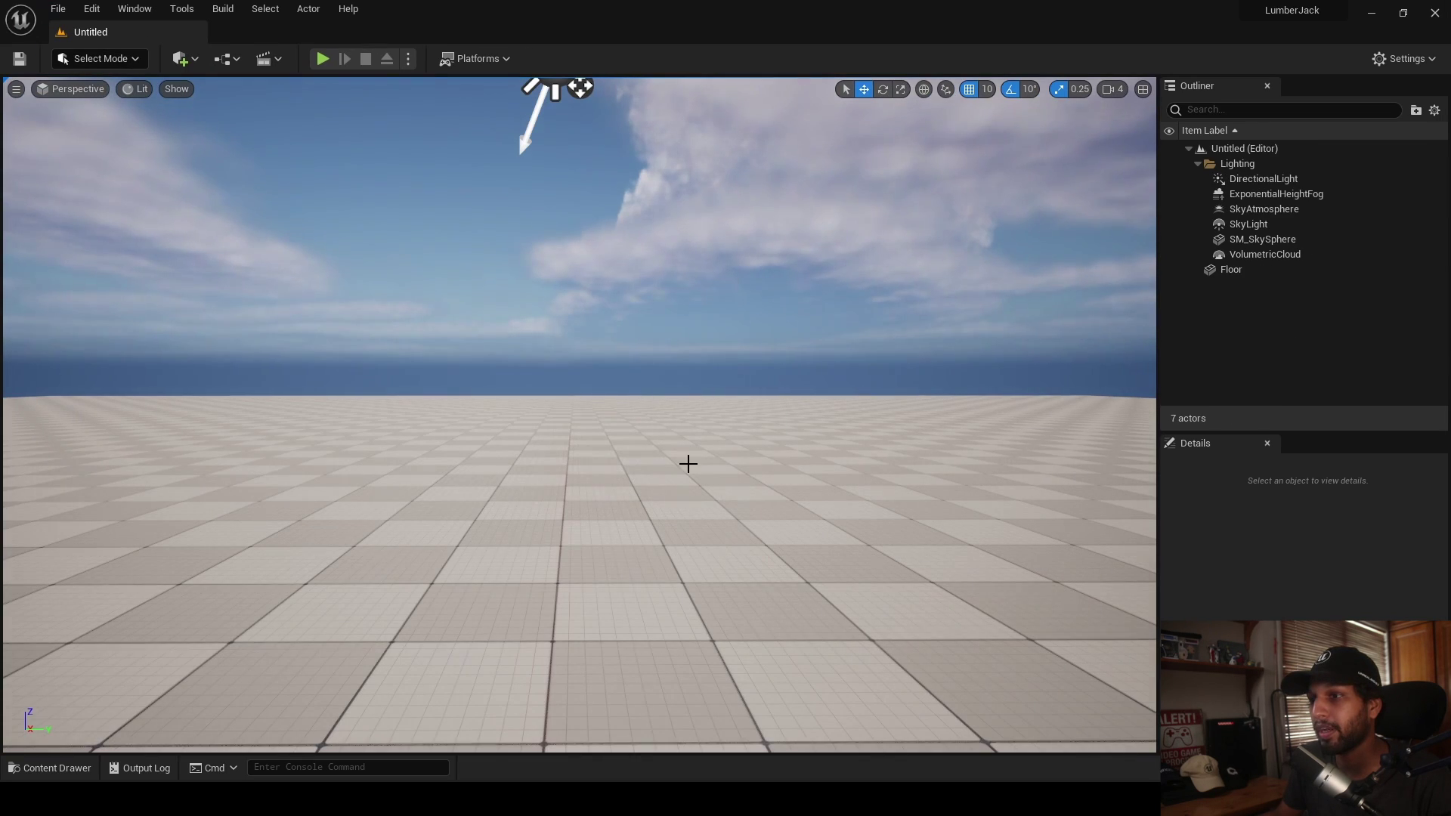
{"action": "right_click_drag", "start_coordinate": [549, 431], "coordinate": [642, 499]}
- Place the SKM_Quinn_Simple mesh from Characters > Mannequins > Meshes onto the middle of the floor
{"action": "key", "text": "ctrl+space"}
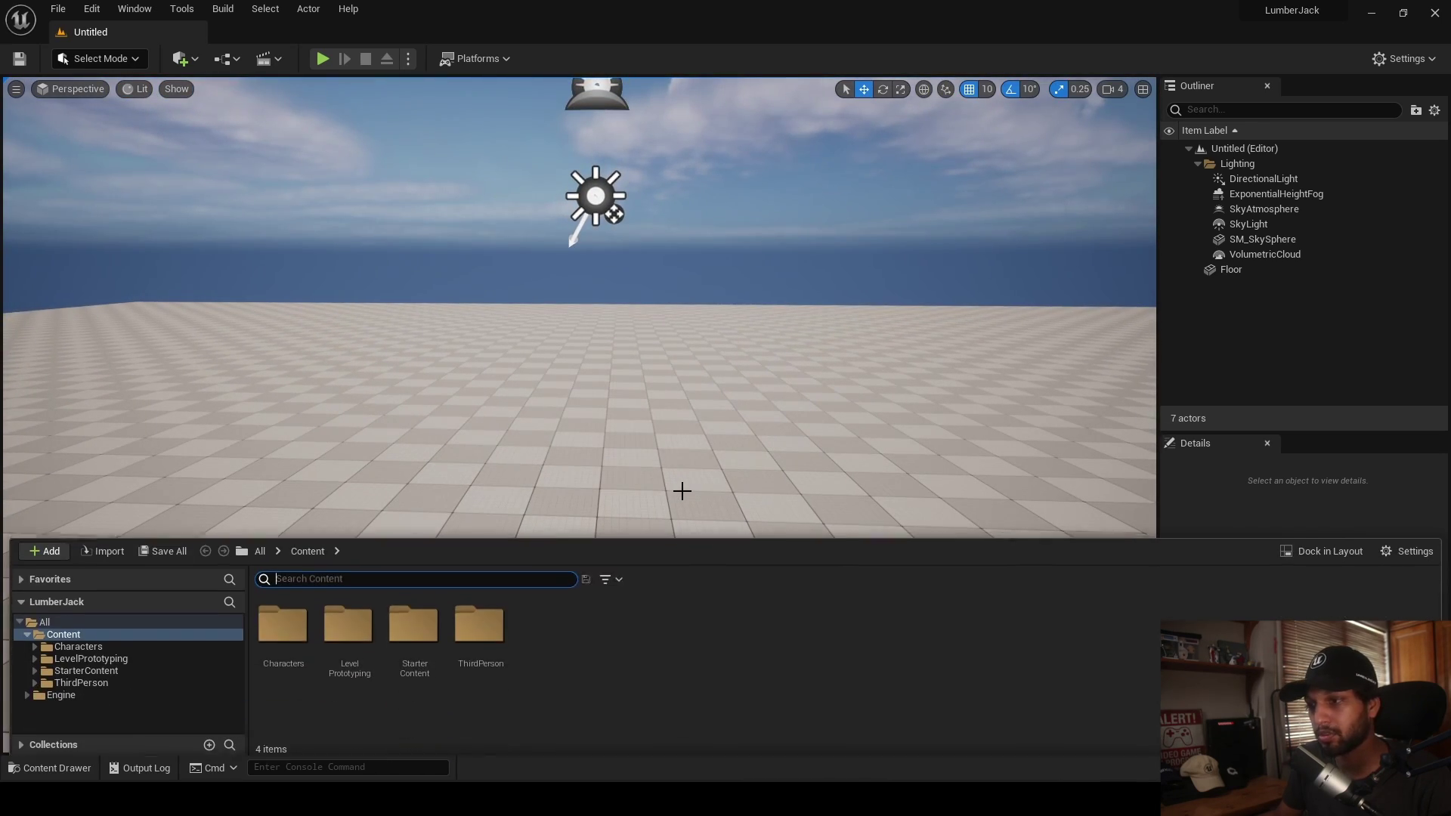
{"action": "left_click", "coordinate": [1282, 555]}
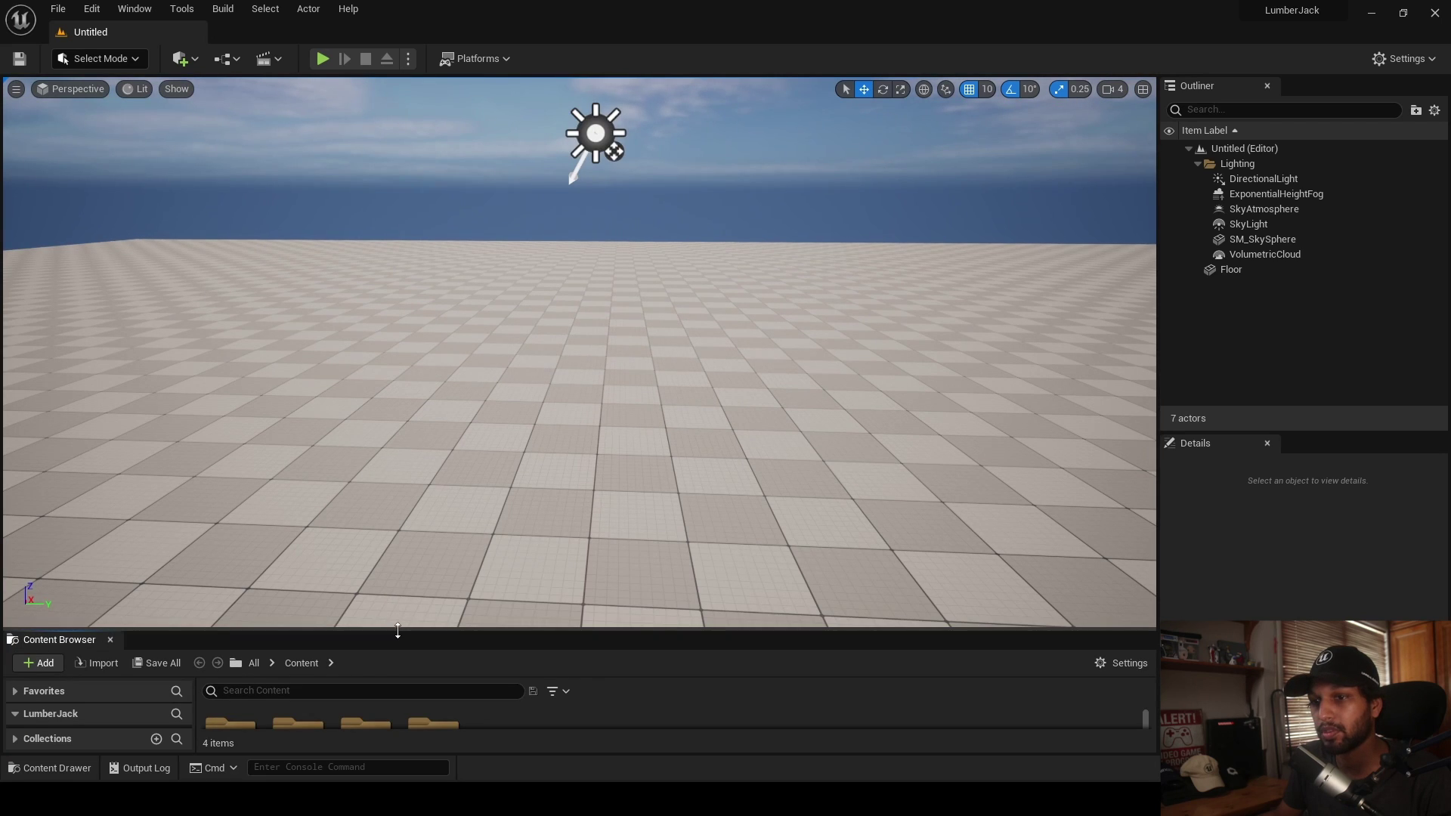
{"action": "left_click_drag", "start_coordinate": [393, 631], "coordinate": [393, 526]}
{"action": "double_click", "coordinate": [232, 636]}
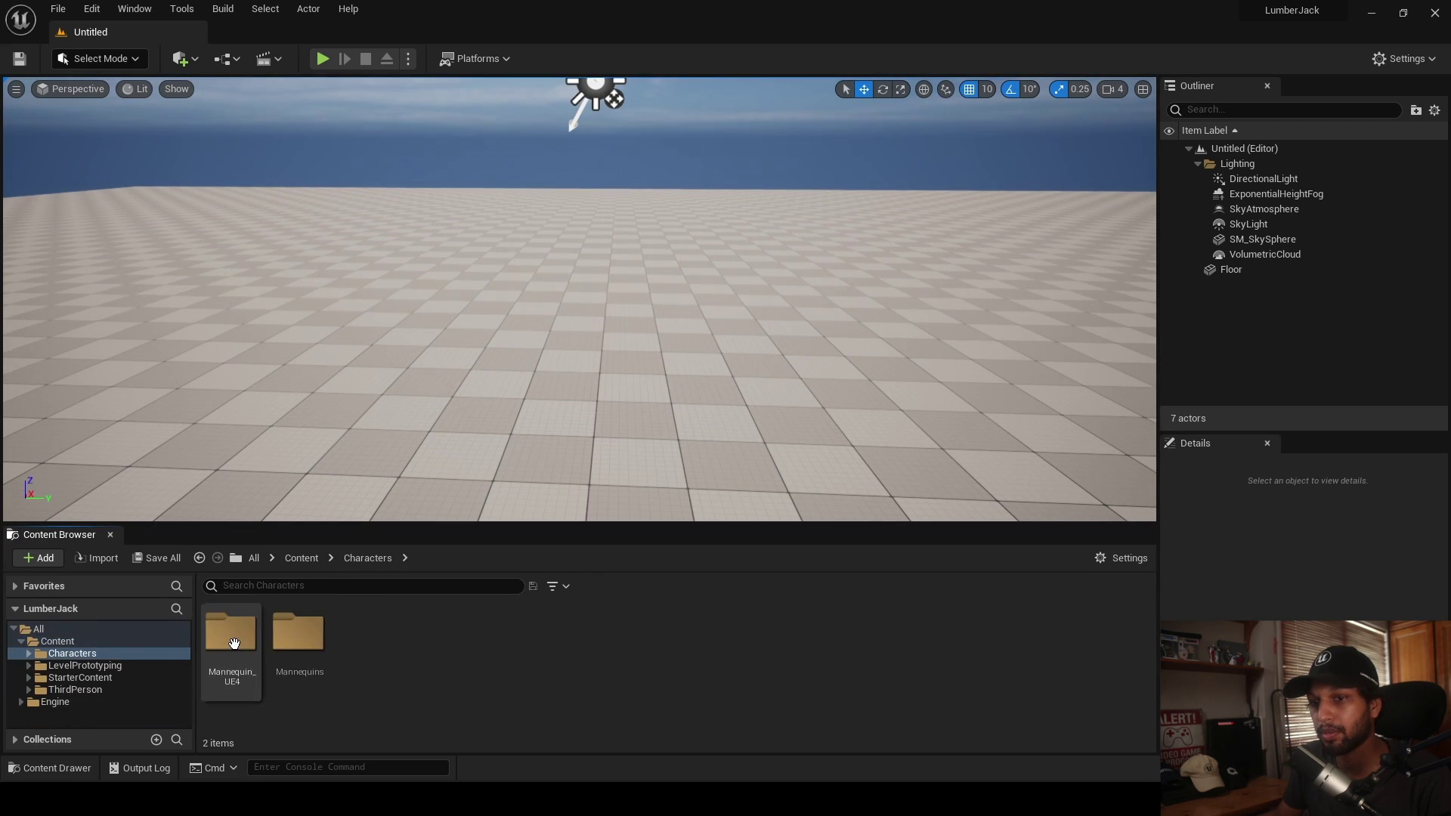
{"action": "double_click", "coordinate": [298, 634]}
{"action": "double_click", "coordinate": [365, 642]}
{"action": "left_click_drag", "start_coordinate": [569, 635], "coordinate": [557, 488]}
{"action": "key", "text": "e"}
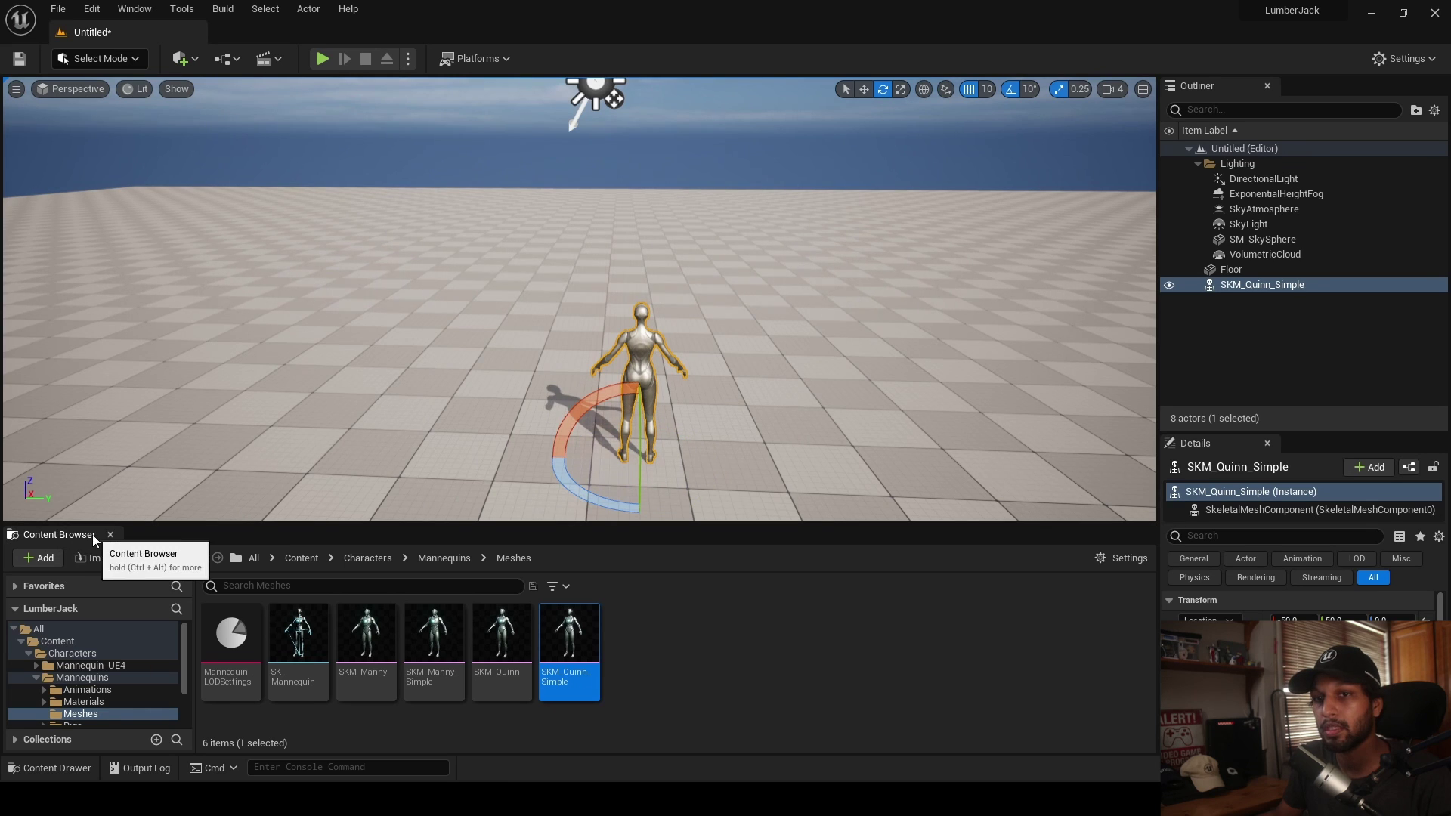
{"action": "left_click", "coordinate": [110, 535]}
- Switch the editor to Modeling mode and start a new box shape
{"action": "right_click_drag", "start_coordinate": [375, 617], "coordinate": [375, 617]}
{"action": "key", "text": "w"}
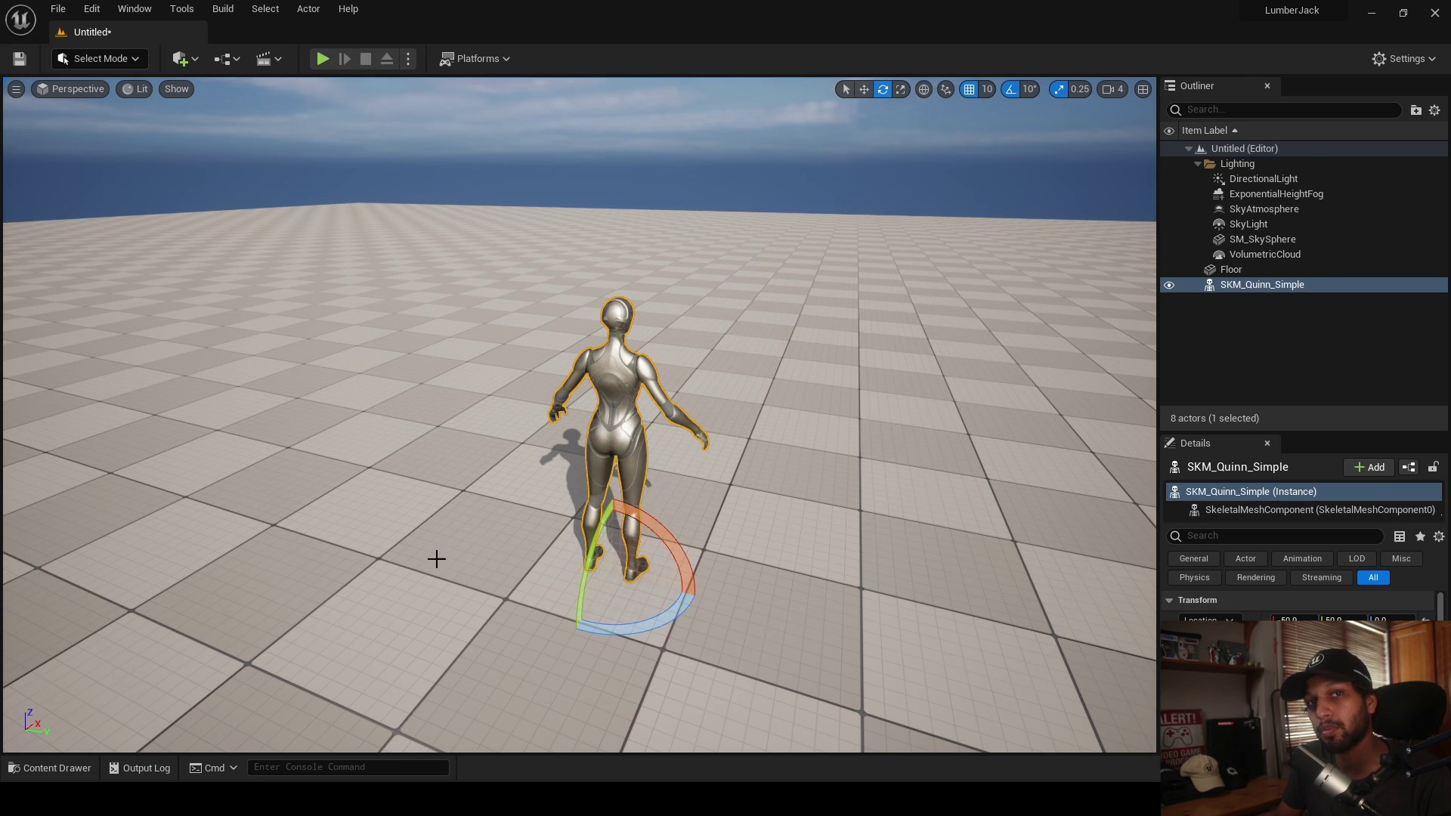
{"action": "left_click", "coordinate": [487, 528]}
{"action": "key", "text": "d"}
{"action": "right_click_drag", "start_coordinate": [486, 528], "coordinate": [485, 529]}
{"action": "key", "text": "s"}
{"action": "key", "text": "w"}
{"action": "key", "text": "a"}
{"action": "key", "text": "s"}
{"action": "key", "text": "a"}
{"action": "key", "text": "d"}
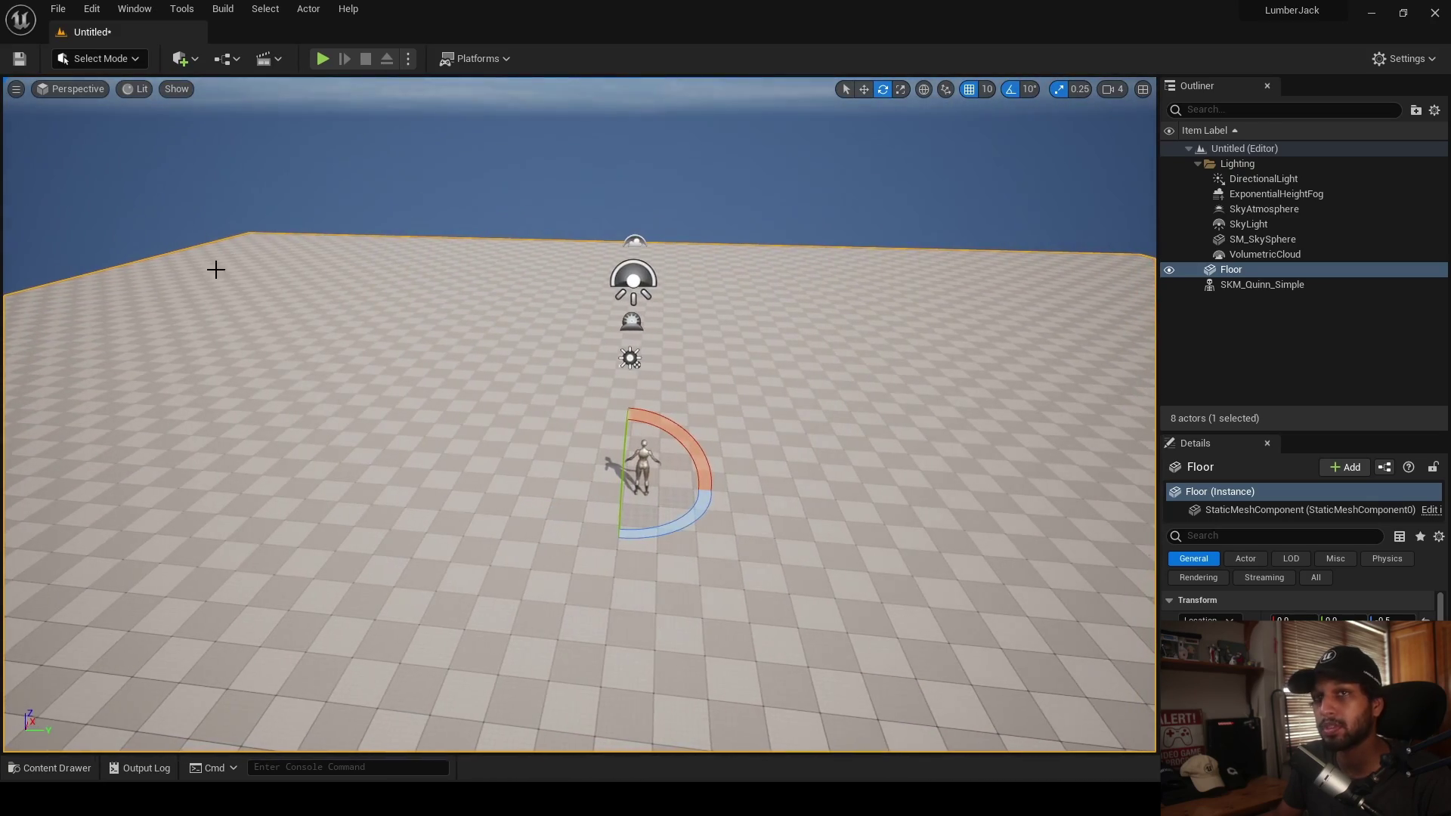
{"action": "left_click", "coordinate": [105, 58]}
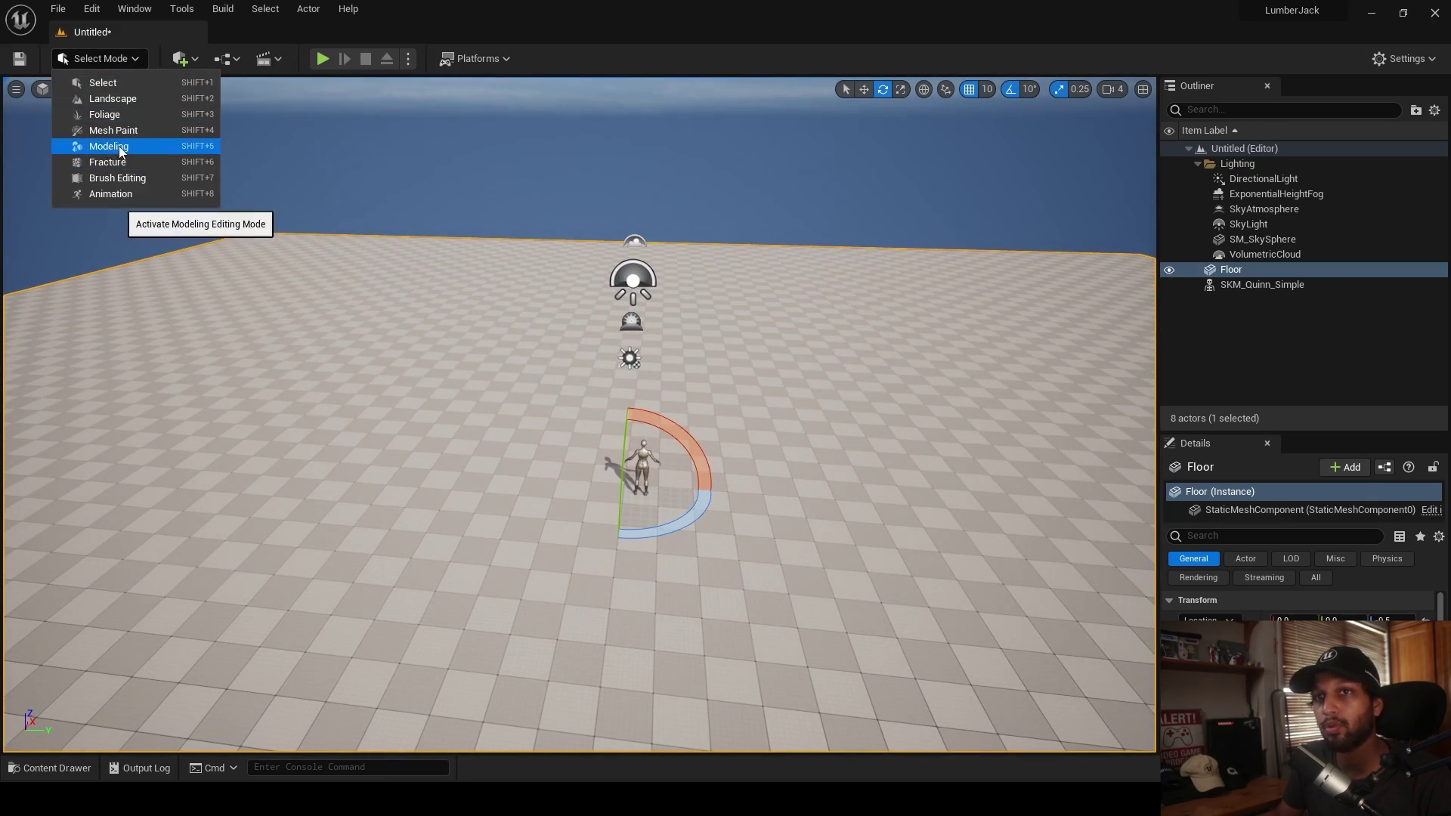
{"action": "left_click", "coordinate": [118, 149]}
{"action": "left_click", "coordinate": [34, 123]}
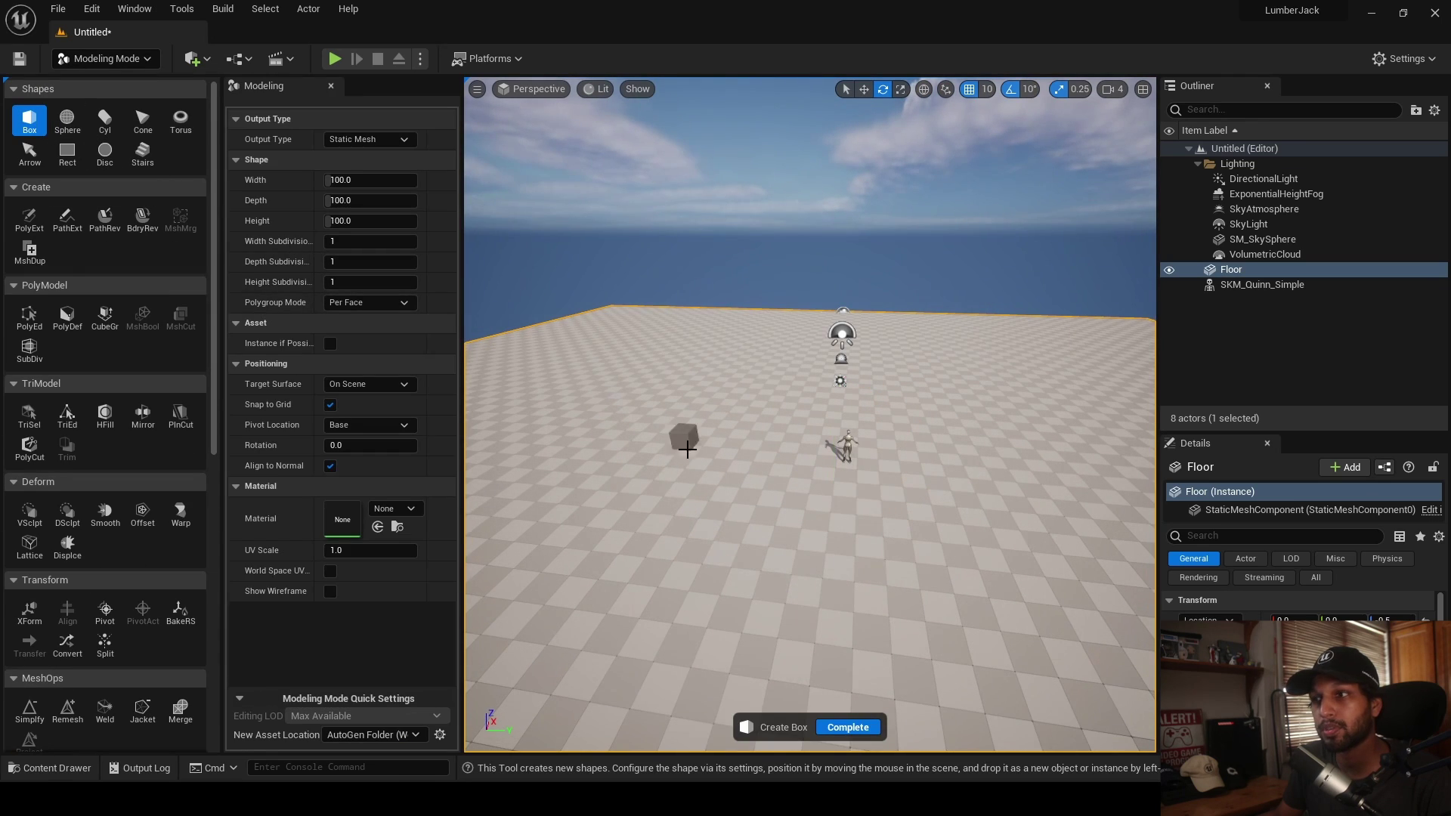
- Set the box's depth to 6500 and its height to 1500
{"action": "left_click", "coordinate": [385, 202]}
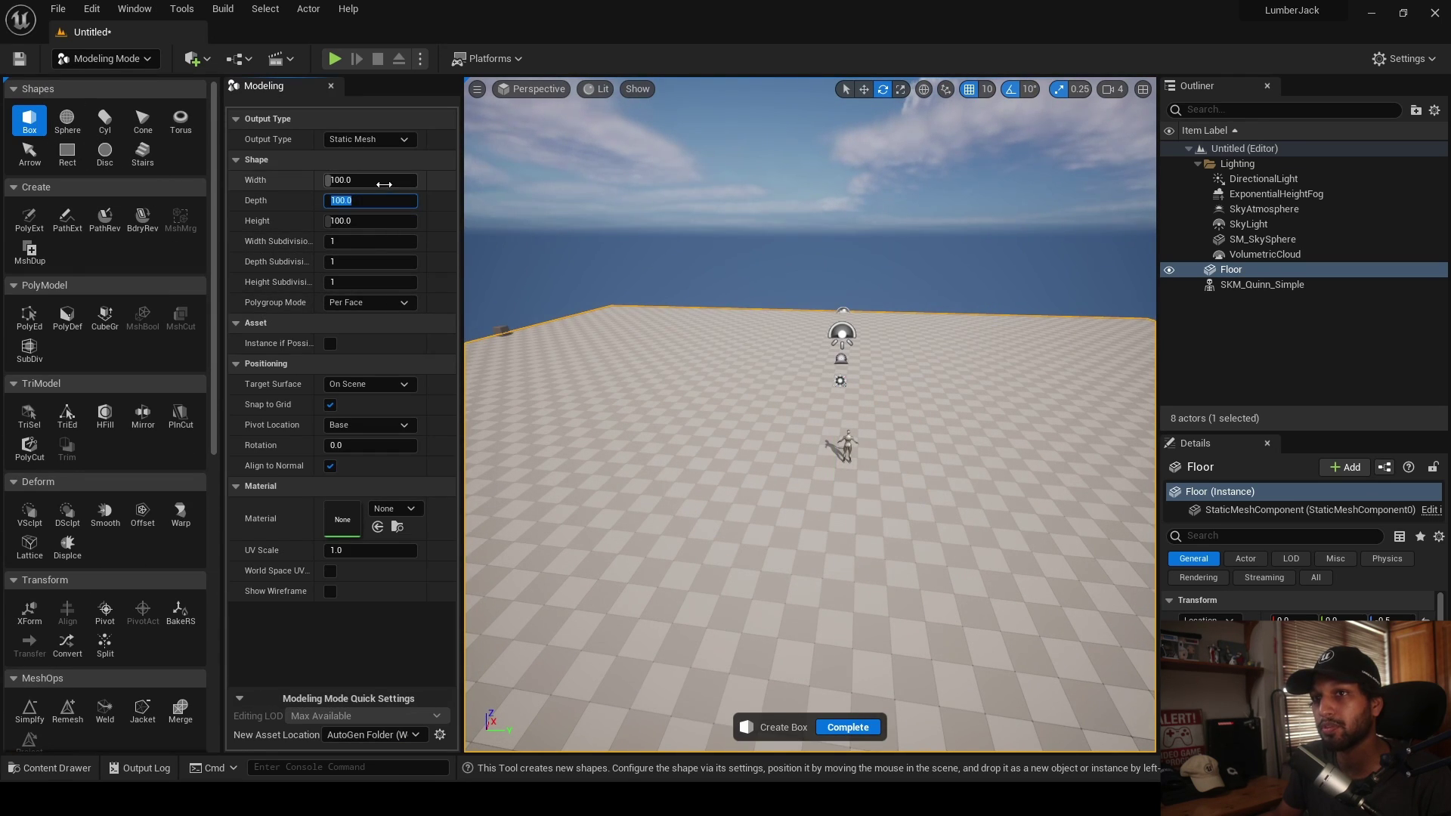
{"action": "left_click_drag", "start_coordinate": [355, 200], "coordinate": [438, 200]}
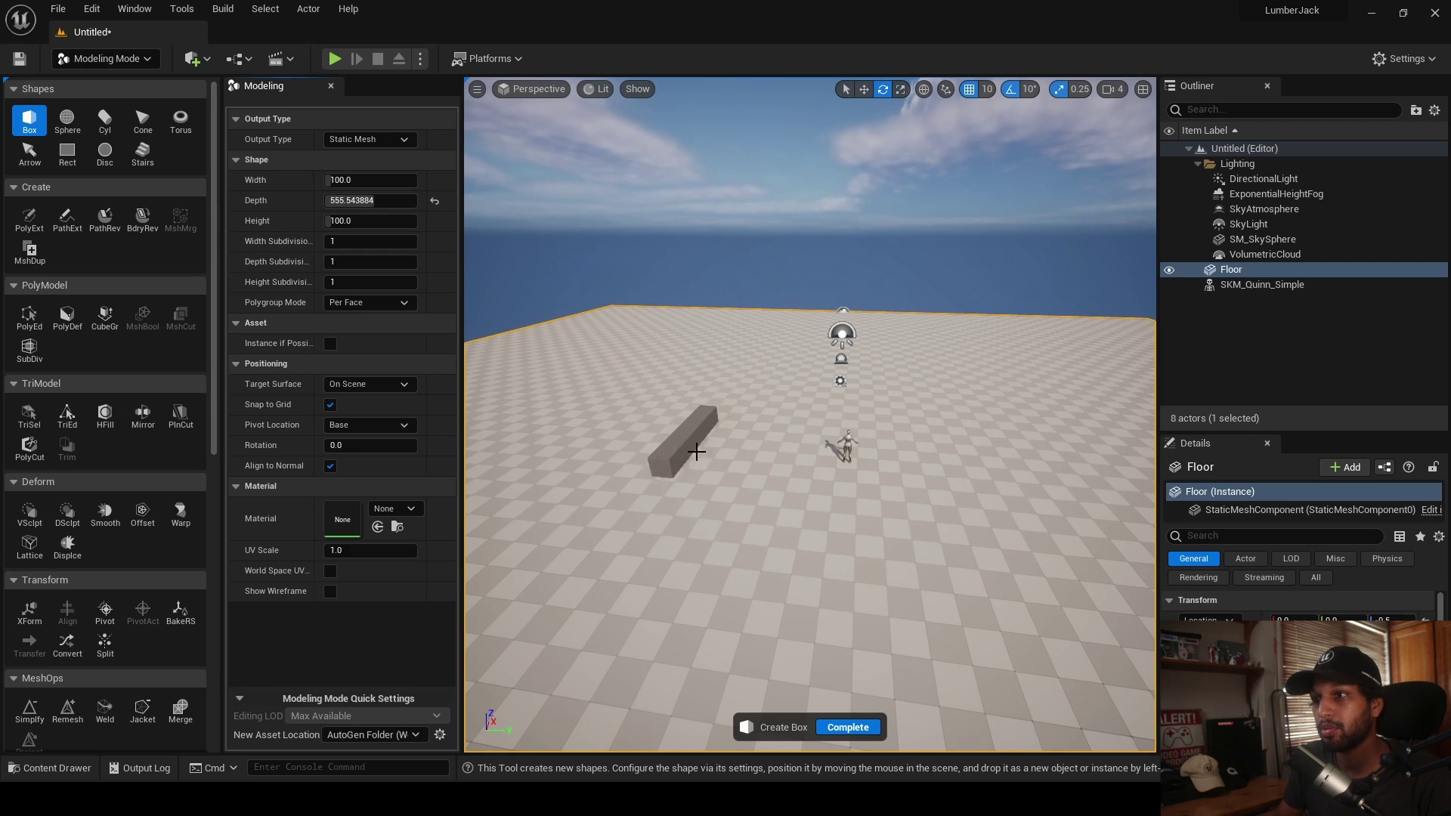
{"action": "left_click", "coordinate": [352, 200]}
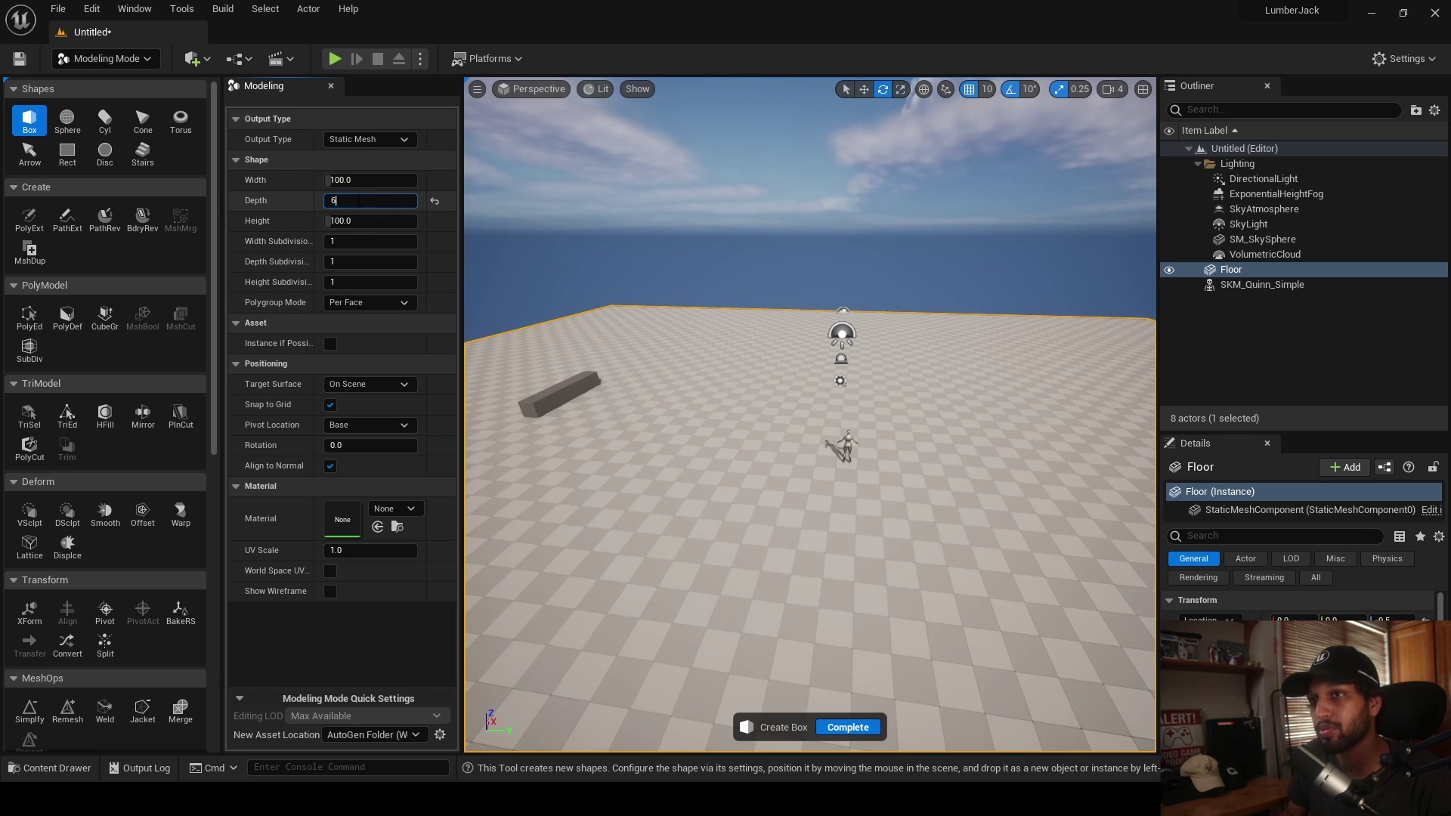
{"action": "key", "text": "Return"}
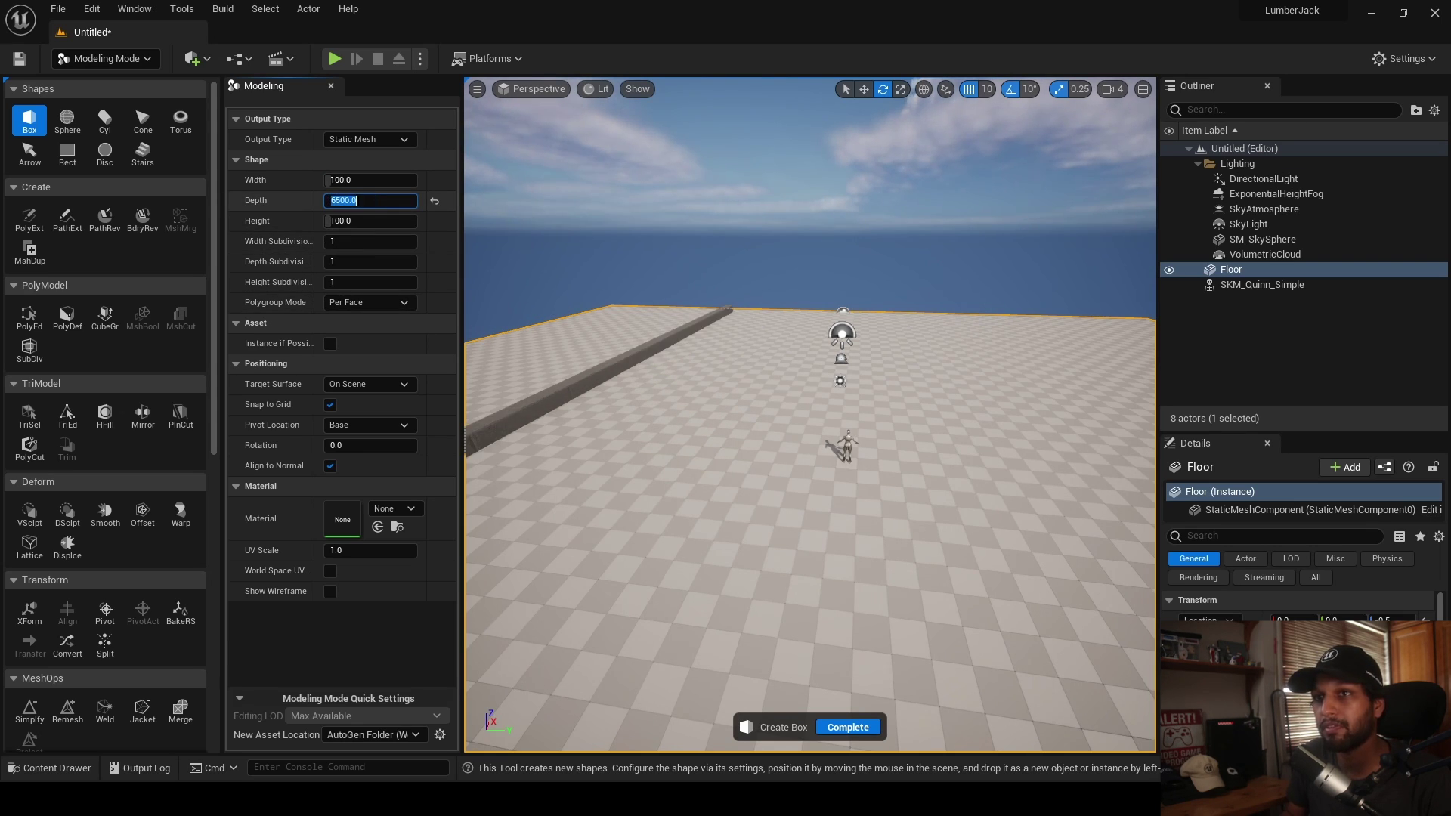
{"action": "left_click", "coordinate": [379, 218]}
{"action": "type", "text": "1500"}
{"action": "key", "text": "Return"}
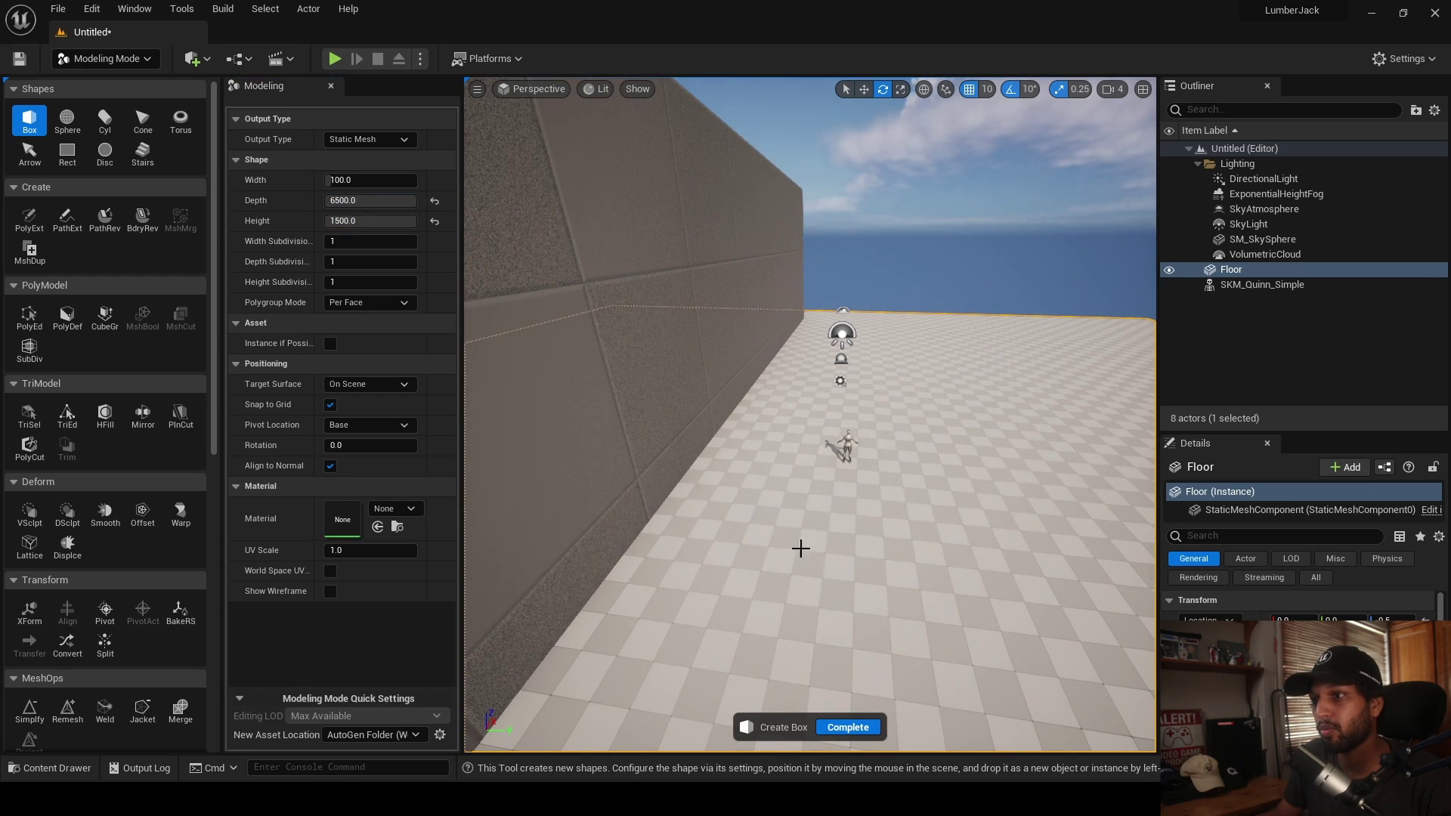
- Place the box on the floor alongside the mannequin as a long wall and complete its creation
{"action": "left_click", "coordinate": [833, 681]}
{"action": "left_click", "coordinate": [839, 725]}
{"action": "right_click_drag", "start_coordinate": [839, 726], "coordinate": [665, 703]}
{"action": "right_click_drag", "start_coordinate": [842, 284], "coordinate": [1062, 302]}
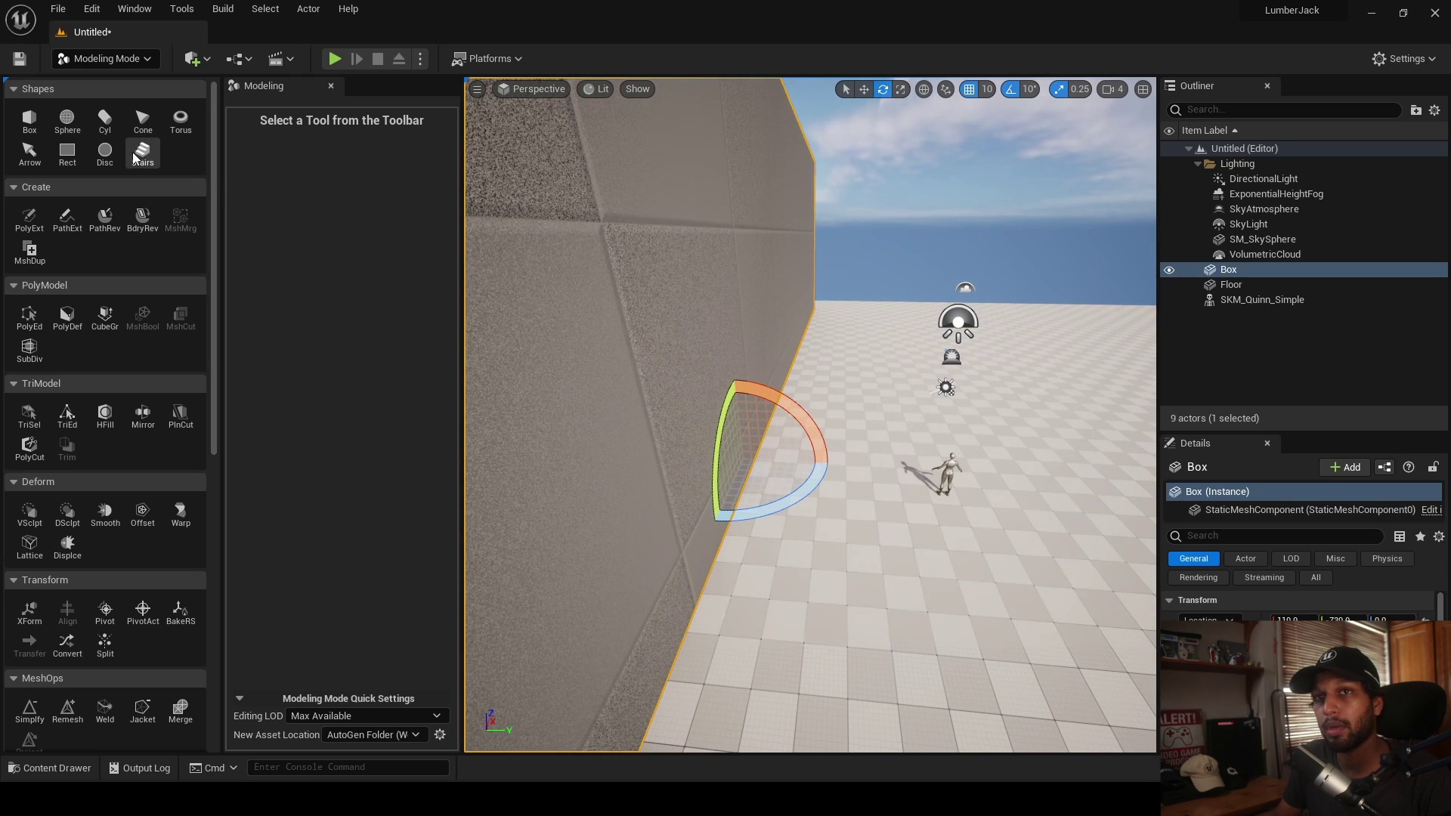
- Create a rectangle with width 1000 and depth 6500 and place it on the floor along the wall, beneath the mannequin
{"action": "left_click", "coordinate": [67, 151]}
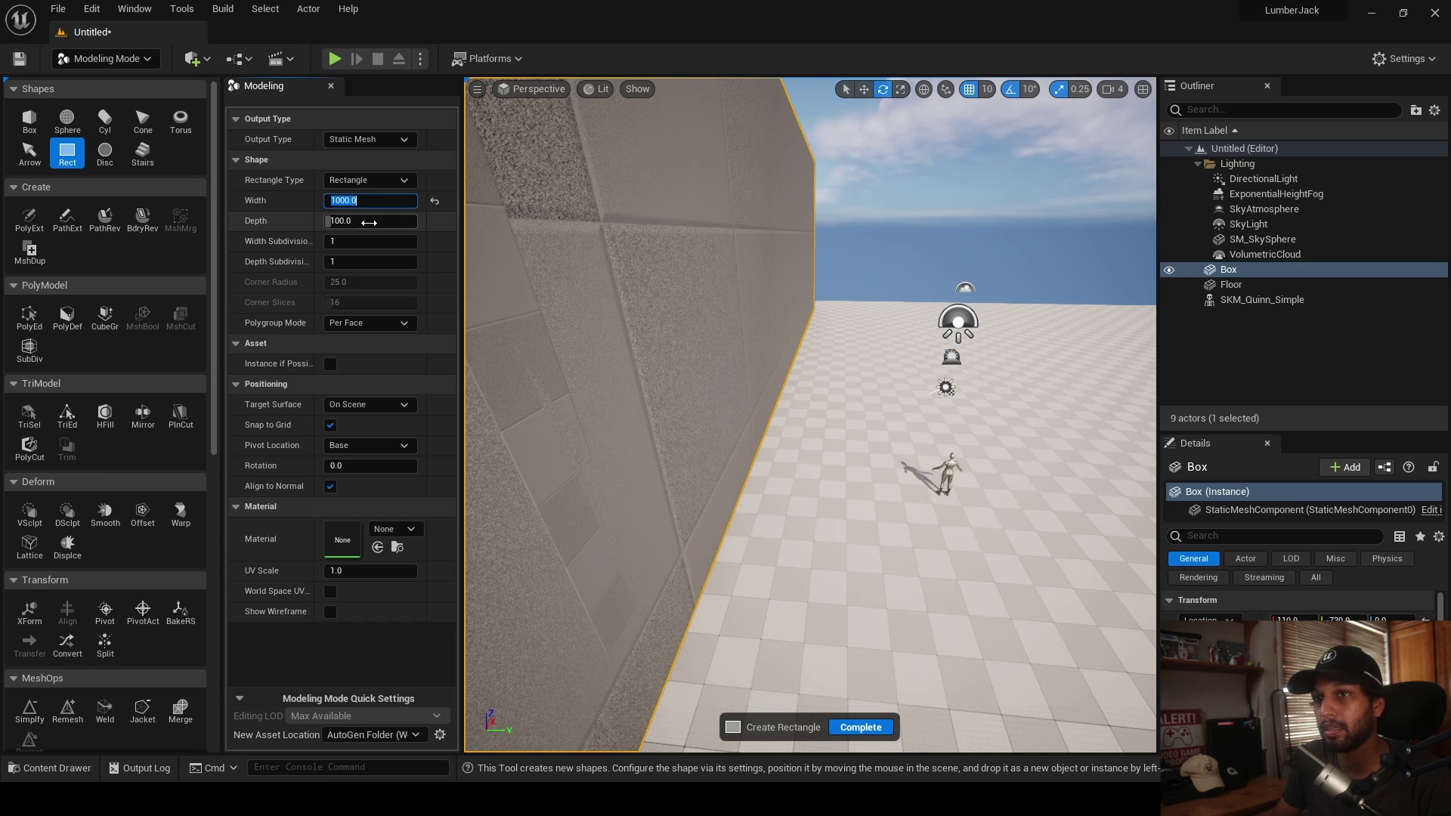
{"action": "left_click", "coordinate": [370, 221]}
{"action": "type", "text": "6500"}
{"action": "key", "text": "Return"}
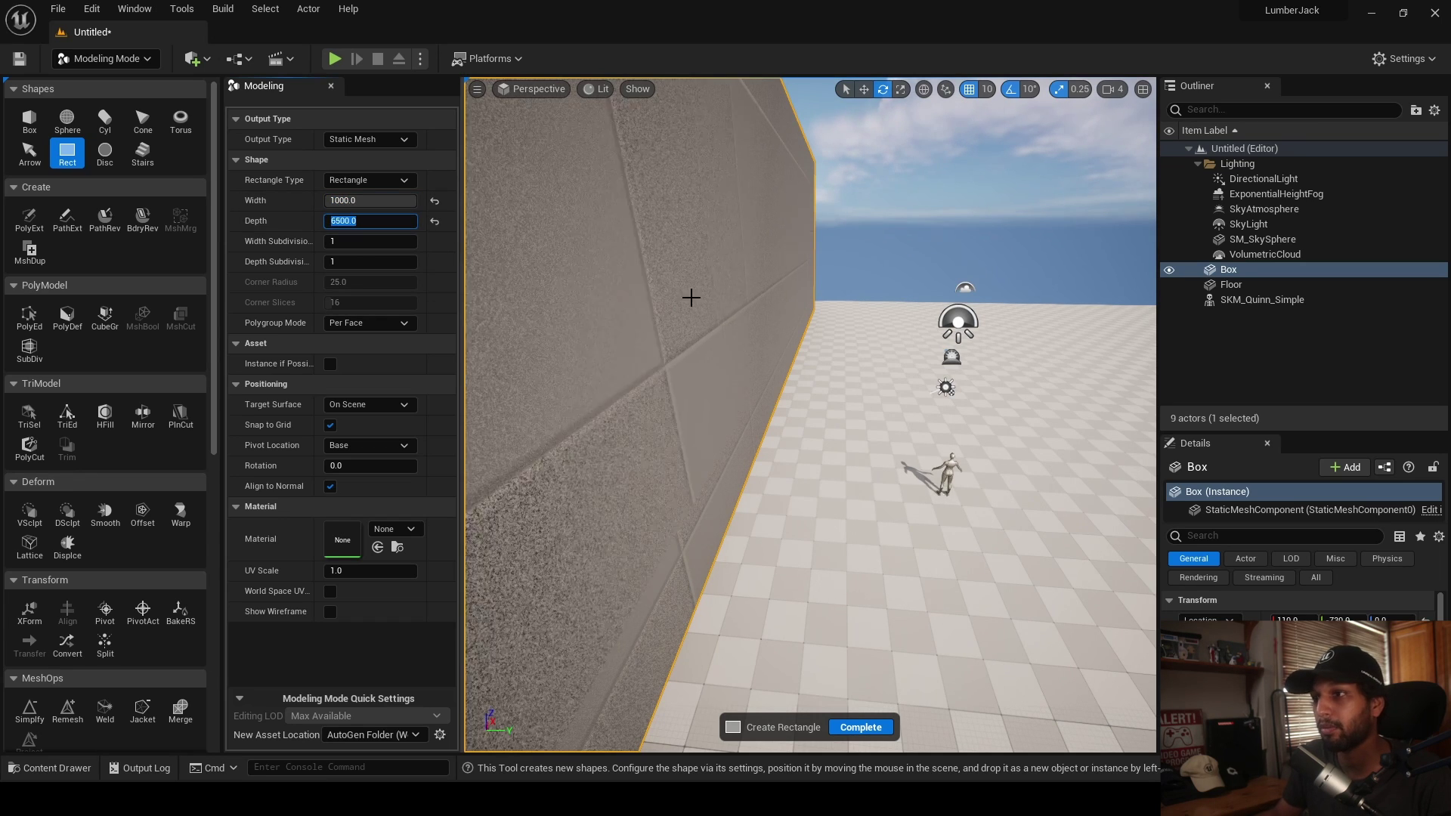
{"action": "right_click_drag", "start_coordinate": [862, 440], "coordinate": [871, 459]}
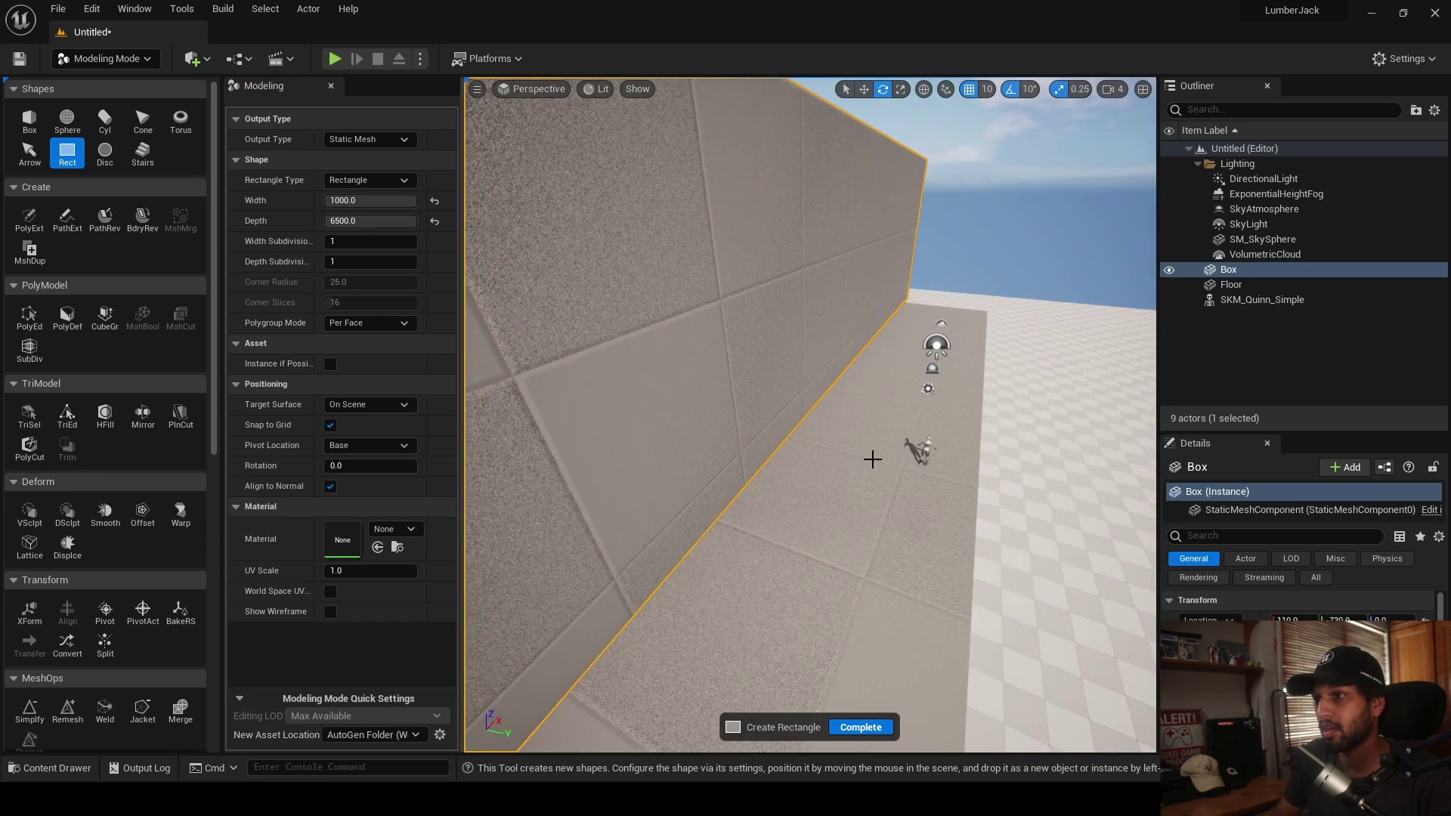
{"action": "left_click", "coordinate": [881, 452]}
{"action": "left_click", "coordinate": [868, 727]}
- Move the rectangle sideways along its Y axis so that it reaches under the wall's base
{"action": "right_click_drag", "start_coordinate": [861, 560], "coordinate": [680, 544]}
{"action": "key", "text": "w"}
{"action": "right_click_drag", "start_coordinate": [651, 384], "coordinate": [554, 400]}
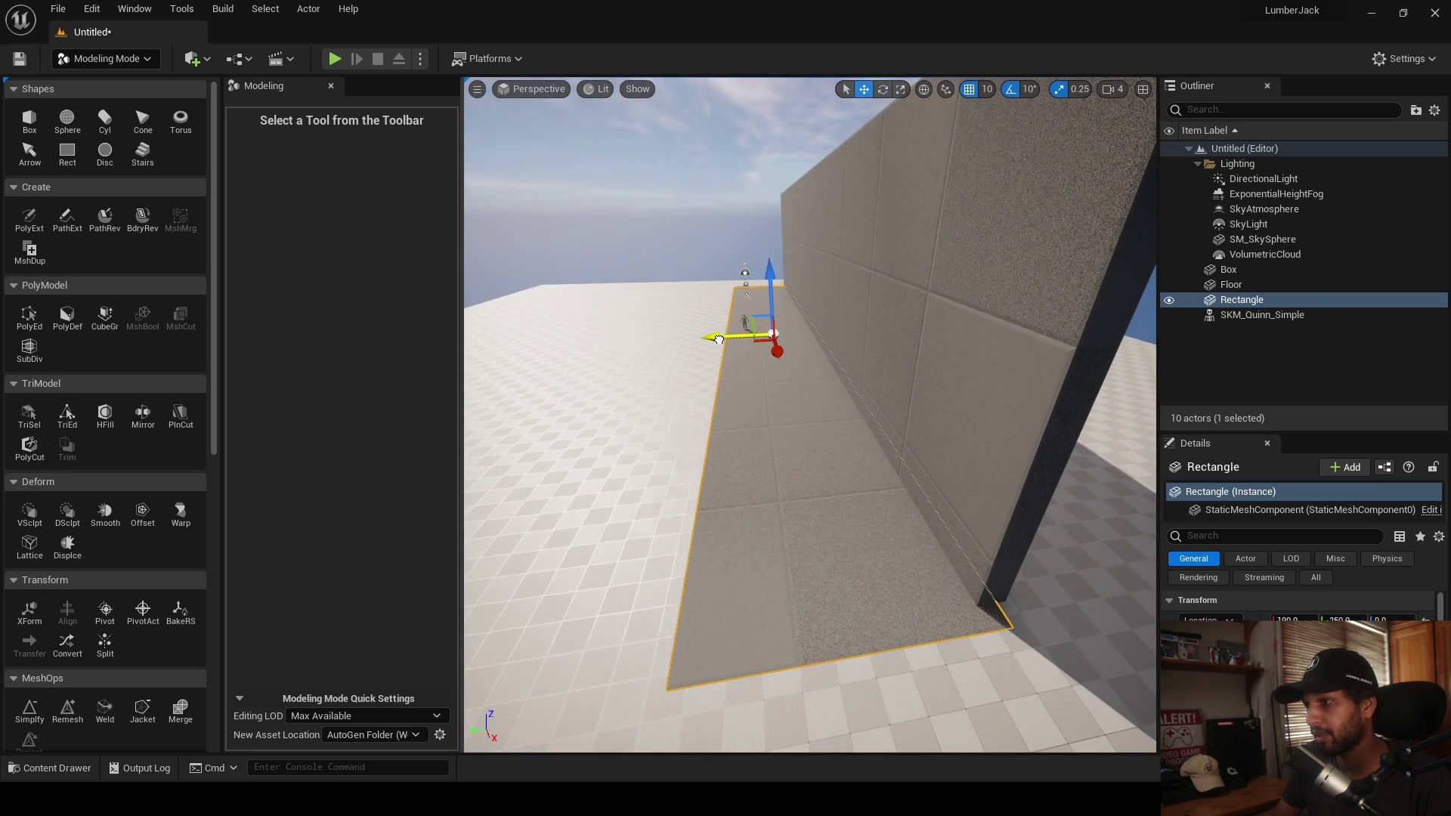
{"action": "right_click_drag", "start_coordinate": [722, 338], "coordinate": [684, 341]}
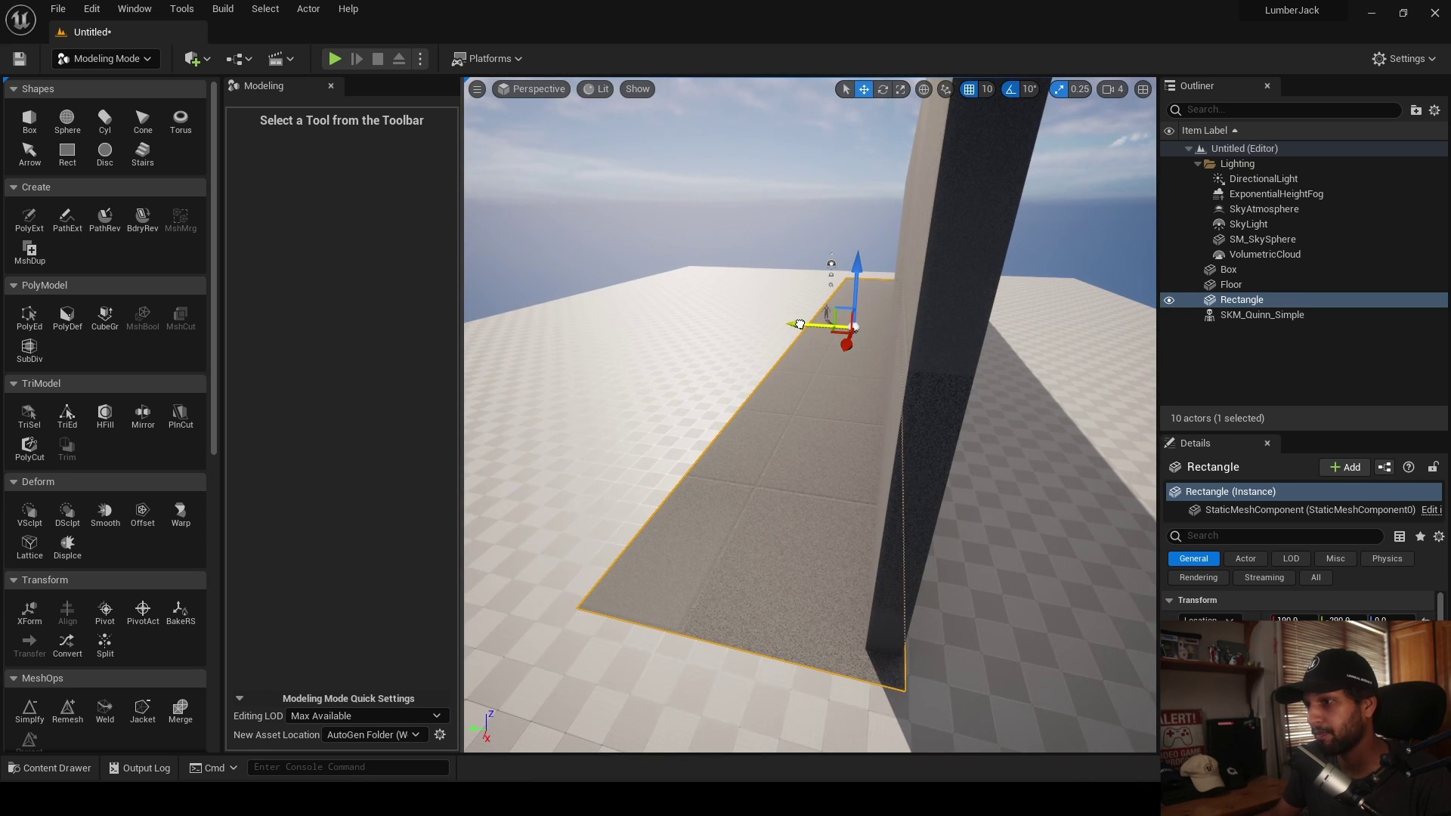
- Duplicate the long wall along the Y axis to the opposite edge of the rectangle, forming a corridor
{"action": "mouse_move", "coordinate": [937, 266]}
{"action": "right_mouse_down"}
{"action": "mouse_move", "coordinate": [884, 267]}
{"action": "mouse_move", "coordinate": [949, 265]}
{"action": "right_mouse_up"}
{"action": "left_click", "coordinate": [937, 266]}
{"action": "right_click_drag", "start_coordinate": [814, 341], "coordinate": [814, 342]}
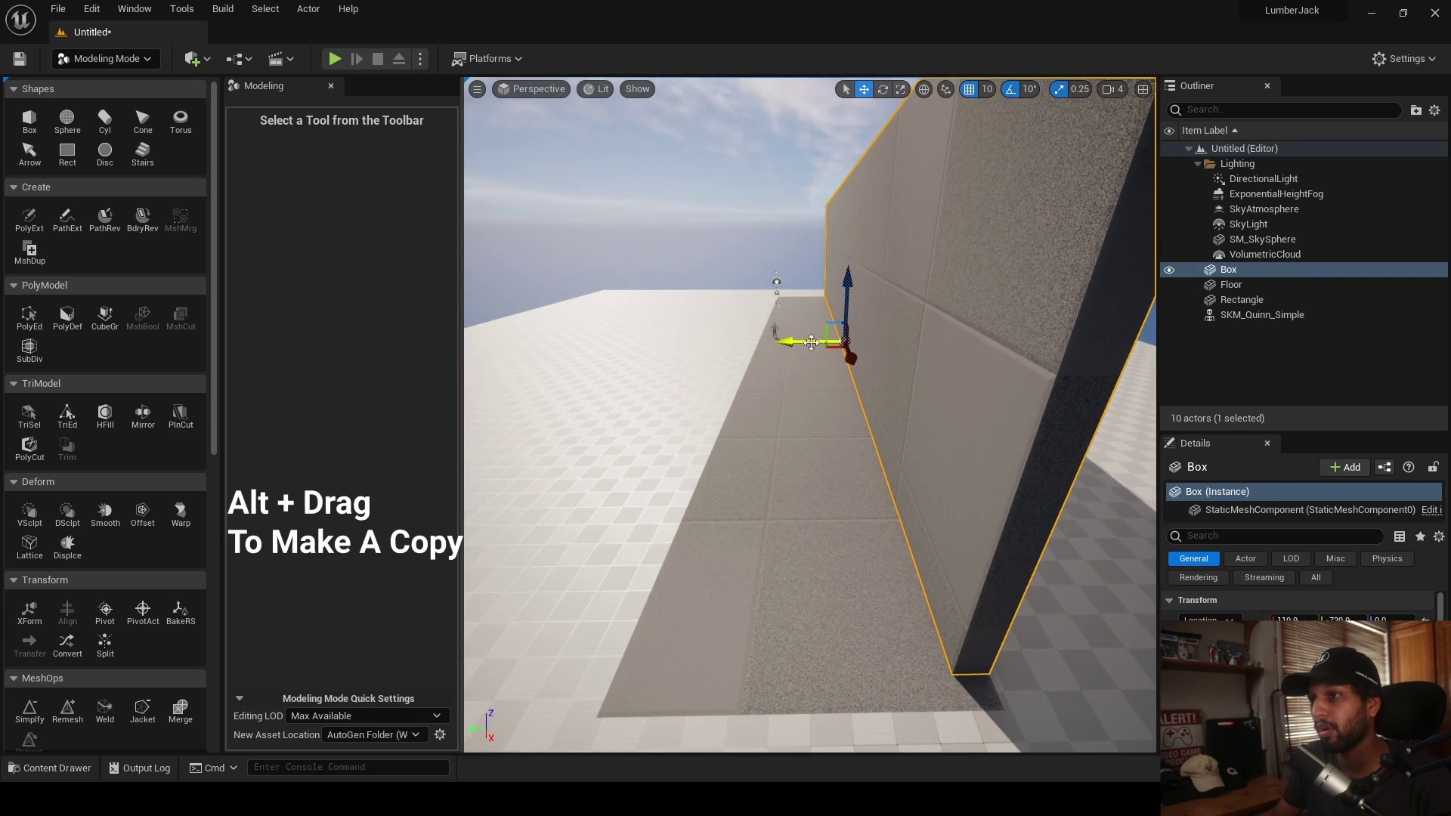
{"action": "left_click_drag", "start_coordinate": [807, 342], "coordinate": [718, 337], "text": "alt"}
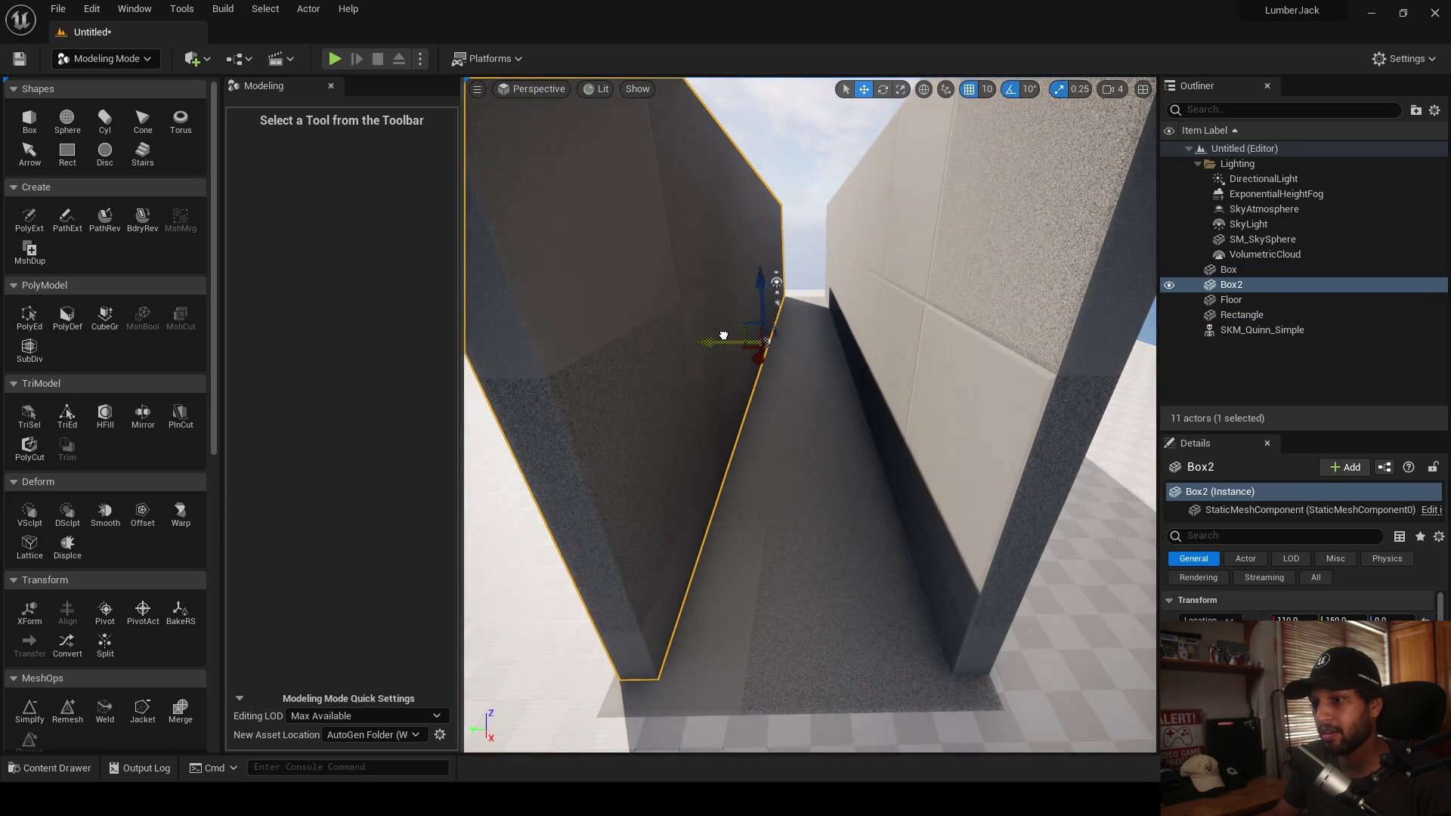
{"action": "right_click_drag", "start_coordinate": [721, 336], "coordinate": [794, 333]}
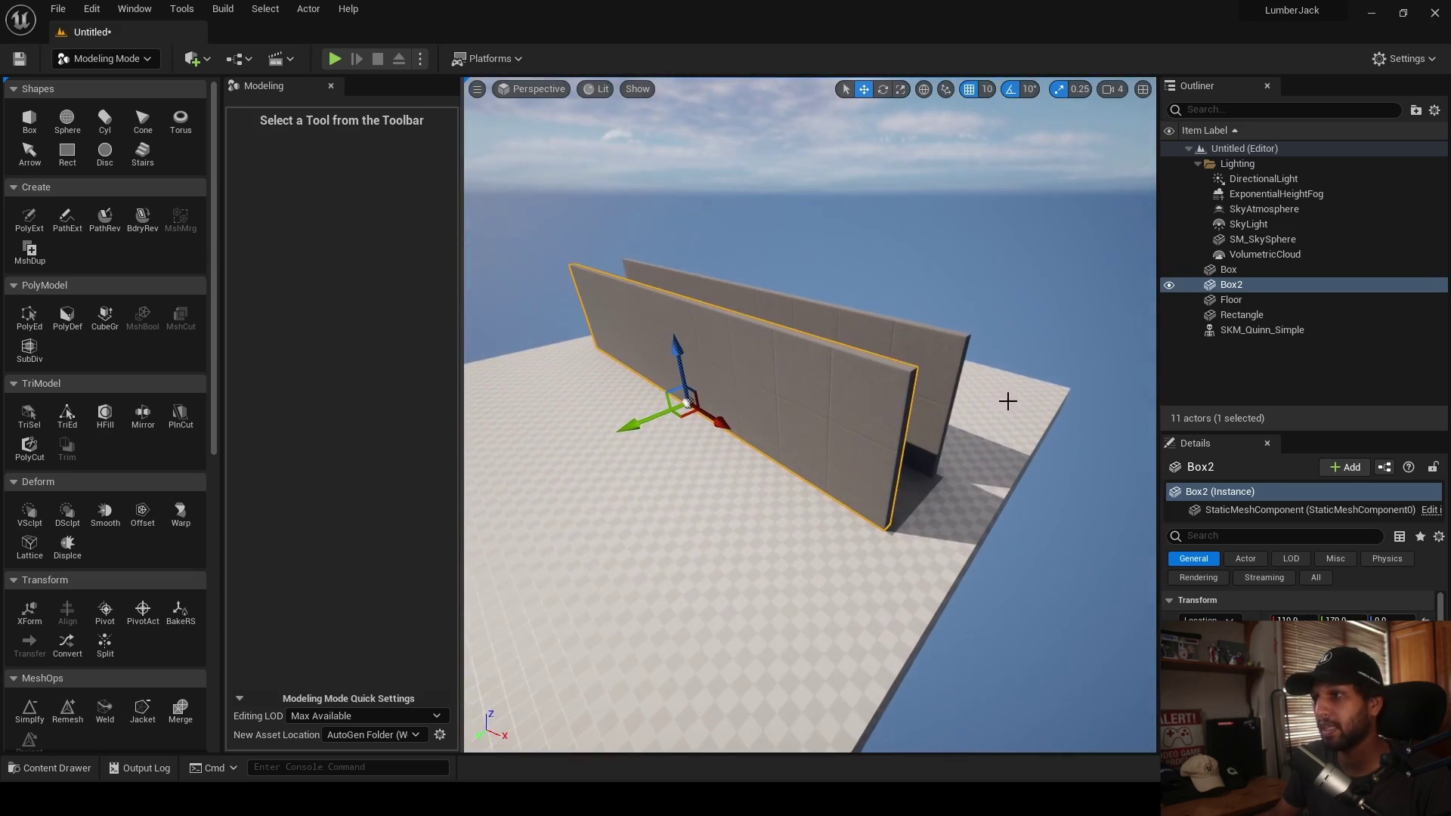
- Create a box with width 1500, depth 100 and height 1500 on the floor beside the corridor
{"action": "left_click", "coordinate": [773, 541]}
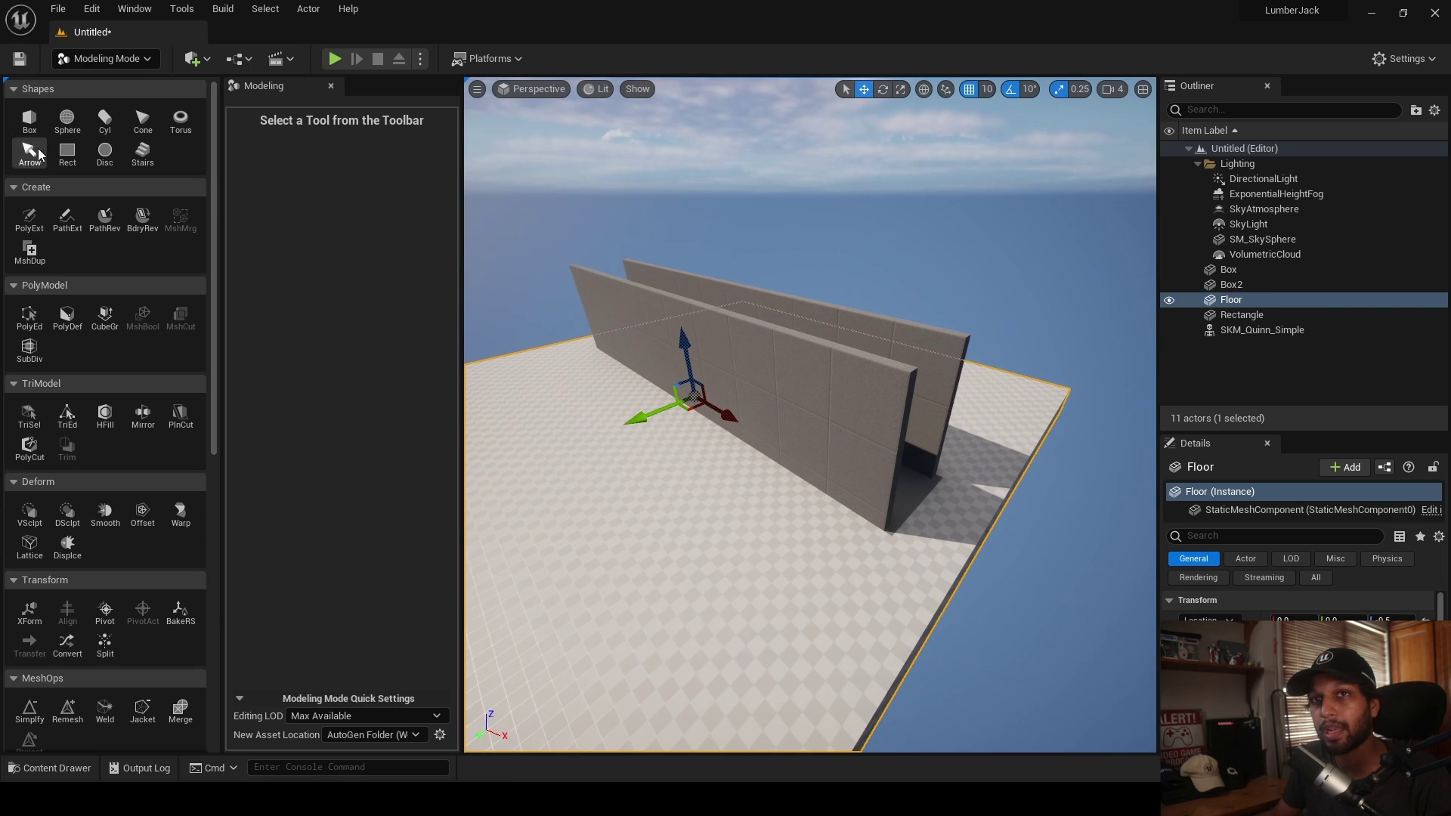
{"action": "left_click", "coordinate": [31, 129]}
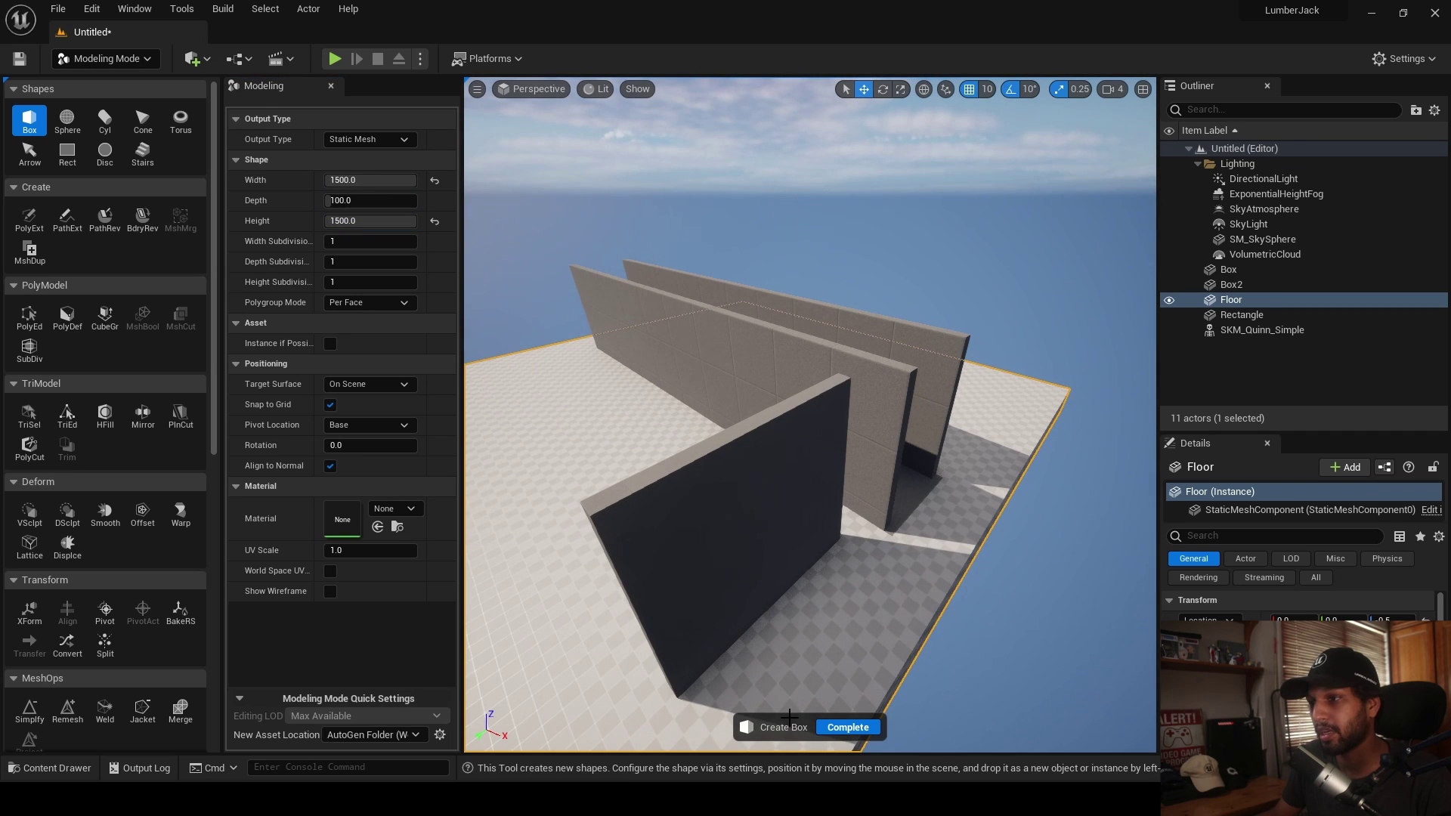
{"action": "left_click", "coordinate": [848, 728]}
- Move the new box against the end of the two long walls, centred across the opening, to close the corridor
{"action": "right_click_drag", "start_coordinate": [778, 632], "coordinate": [651, 634]}
{"action": "left_click_drag", "start_coordinate": [719, 583], "coordinate": [907, 558]}
{"action": "right_click_drag", "start_coordinate": [907, 558], "coordinate": [1020, 597]}
{"action": "left_click_drag", "start_coordinate": [825, 610], "coordinate": [881, 624]}
{"action": "left_click_drag", "start_coordinate": [782, 631], "coordinate": [803, 612]}
{"action": "right_click_drag", "start_coordinate": [802, 612], "coordinate": [1020, 623]}
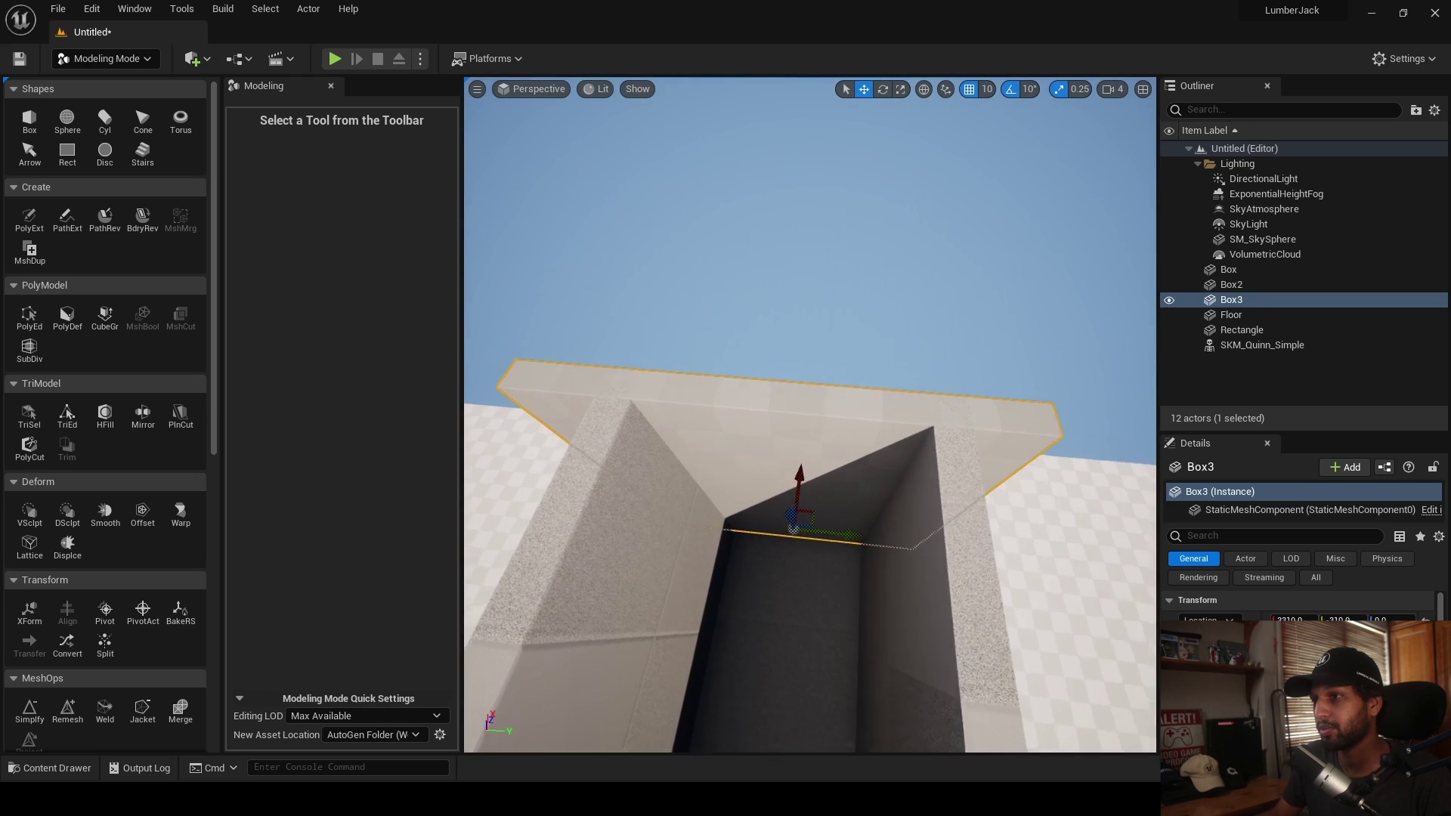
{"action": "right_click_drag", "start_coordinate": [835, 529], "coordinate": [839, 526]}
{"action": "key", "text": "s"}
{"action": "right_click", "coordinate": [841, 523]}
{"action": "left_click_drag", "start_coordinate": [817, 521], "coordinate": [838, 522]}
- Move the mannequin sideways toward the middle of the corridor
{"action": "key", "text": "q"}
{"action": "right_click_drag", "start_coordinate": [832, 521], "coordinate": [741, 515]}
{"action": "key", "text": "a"}
{"action": "key", "text": "s"}
{"action": "key", "text": "q"}
{"action": "left_click", "coordinate": [896, 474]}
{"action": "key", "text": "w"}
{"action": "key", "text": "a"}
{"action": "key", "text": "s"}
{"action": "key", "text": "q"}
{"action": "key", "text": "w"}
{"action": "key", "text": "s"}
{"action": "key", "text": "q"}
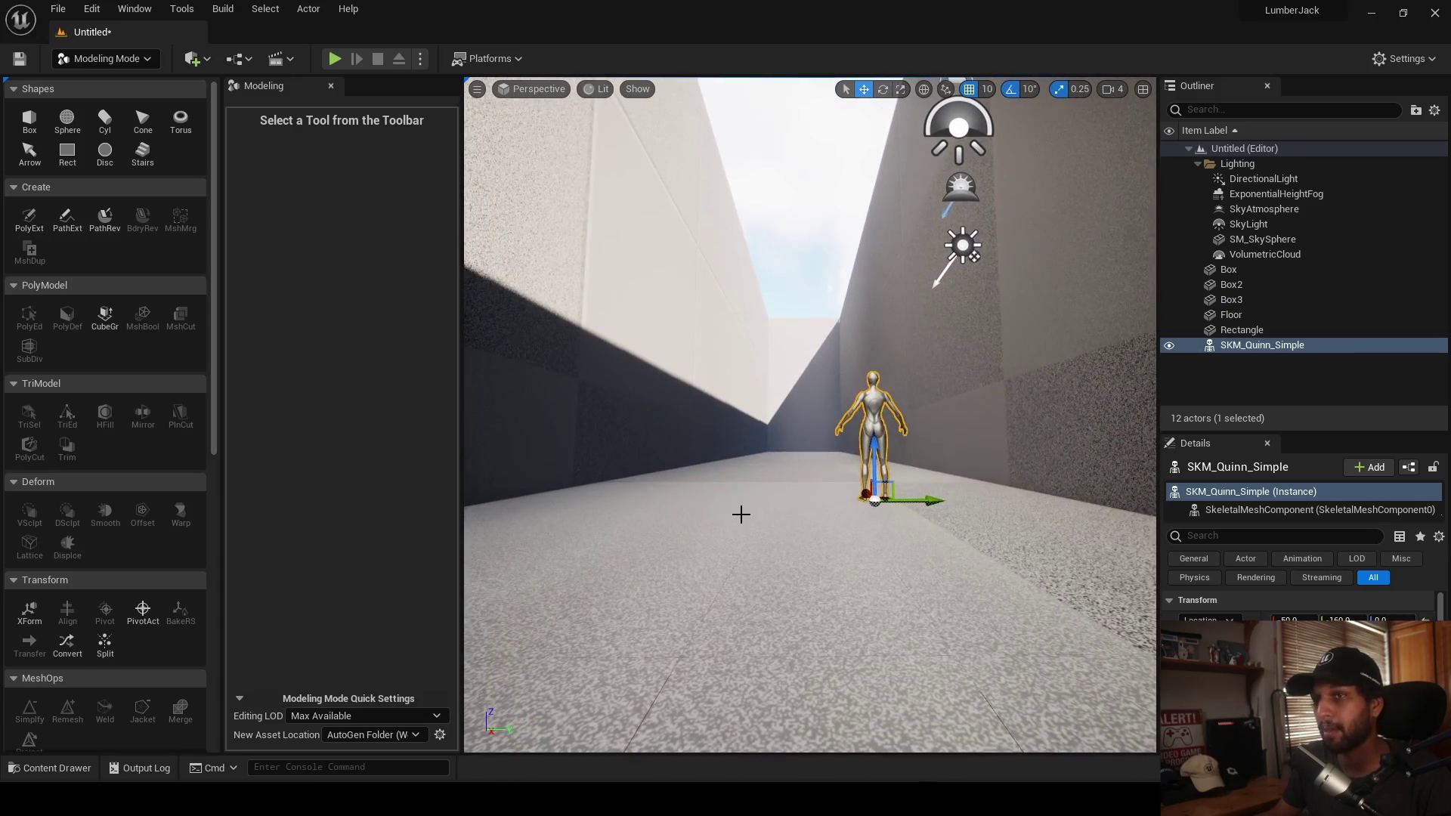
- Switch the editor back to Select mode
{"action": "left_click", "coordinate": [106, 58]}
{"action": "left_click", "coordinate": [113, 82]}
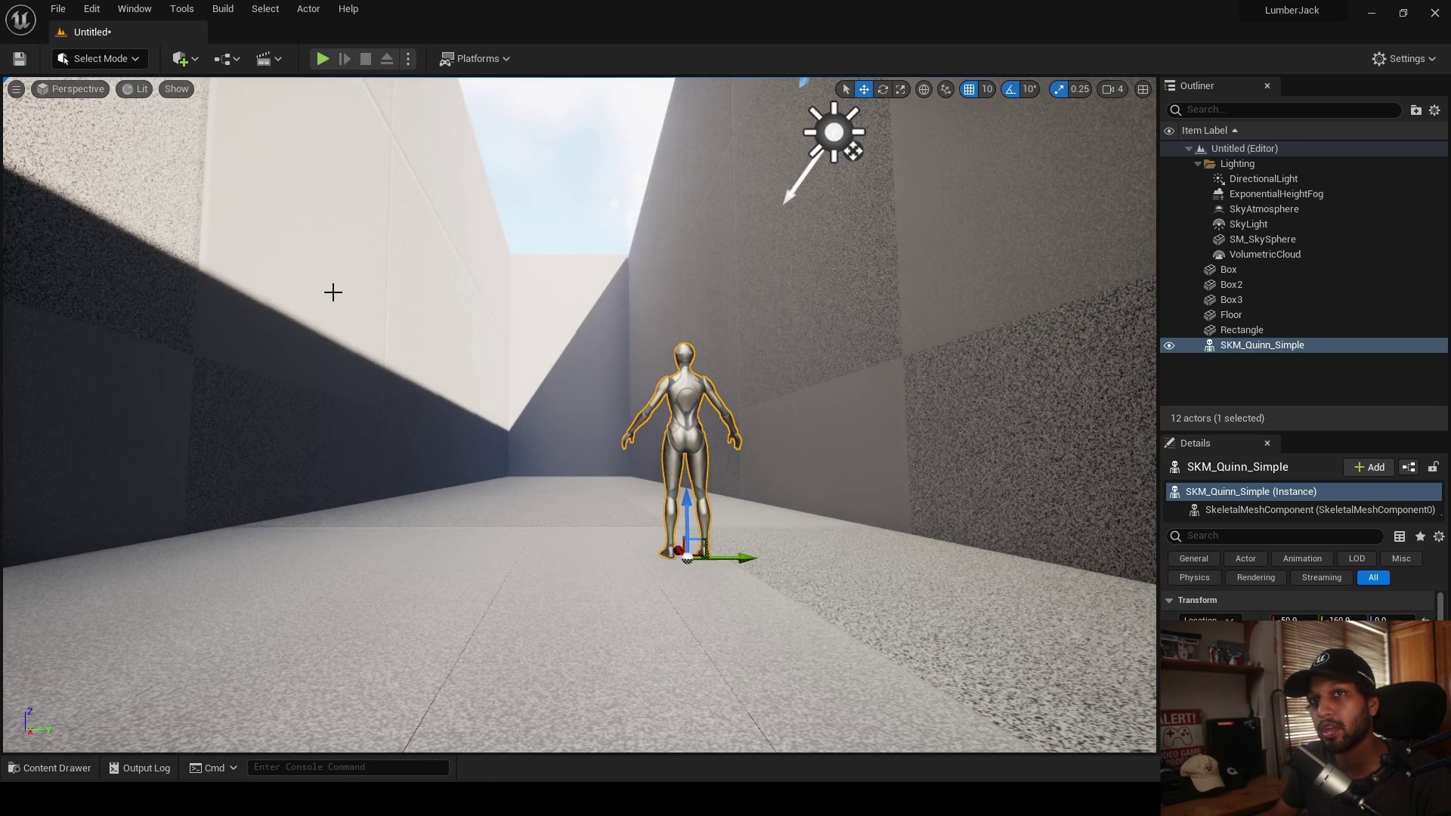
- Search the placeable actors for "camera" and place a Camera Actor on the corridor floor behind the mannequin
{"action": "left_click", "coordinate": [195, 60]}
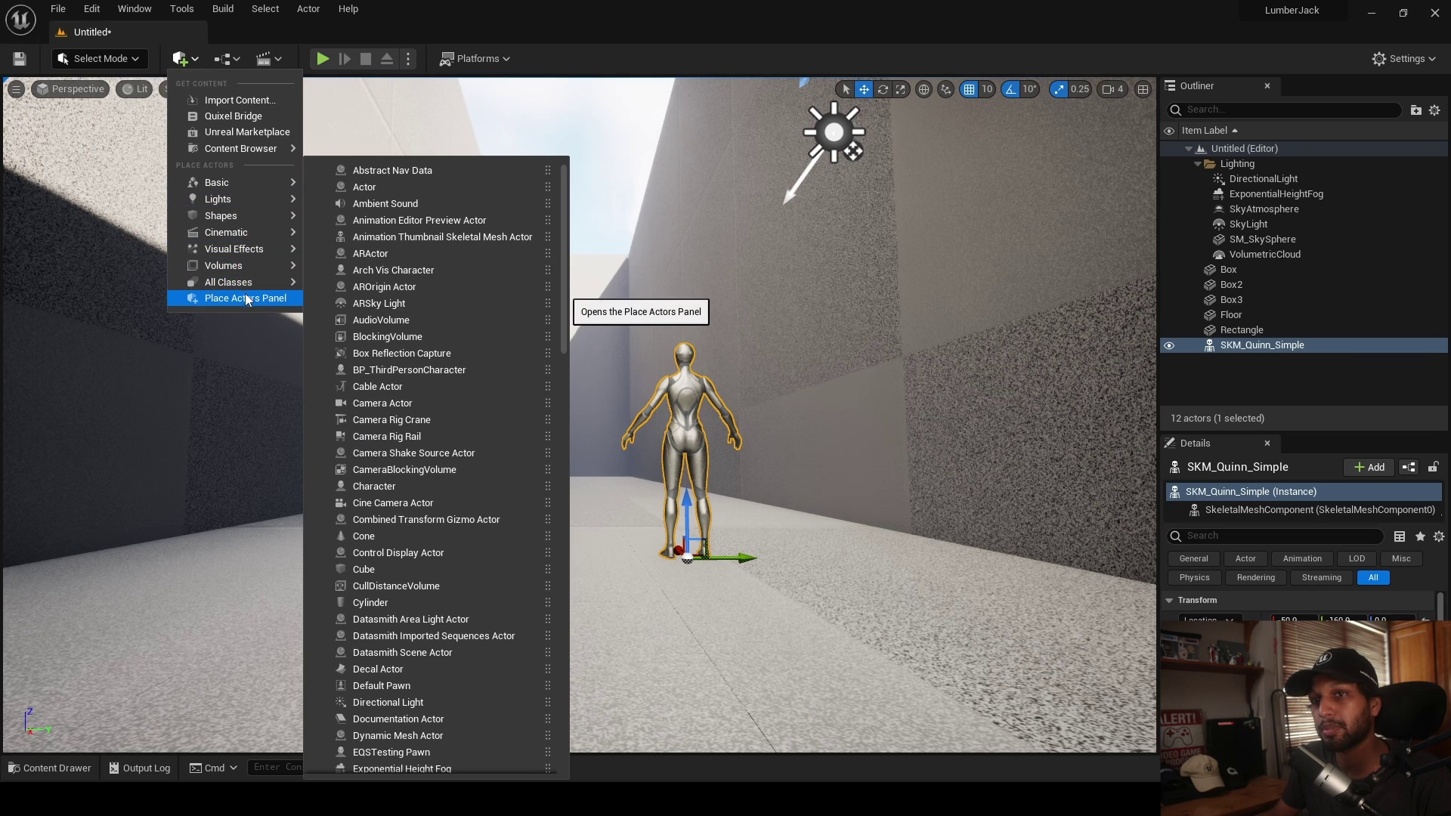
{"action": "left_click", "coordinate": [244, 297]}
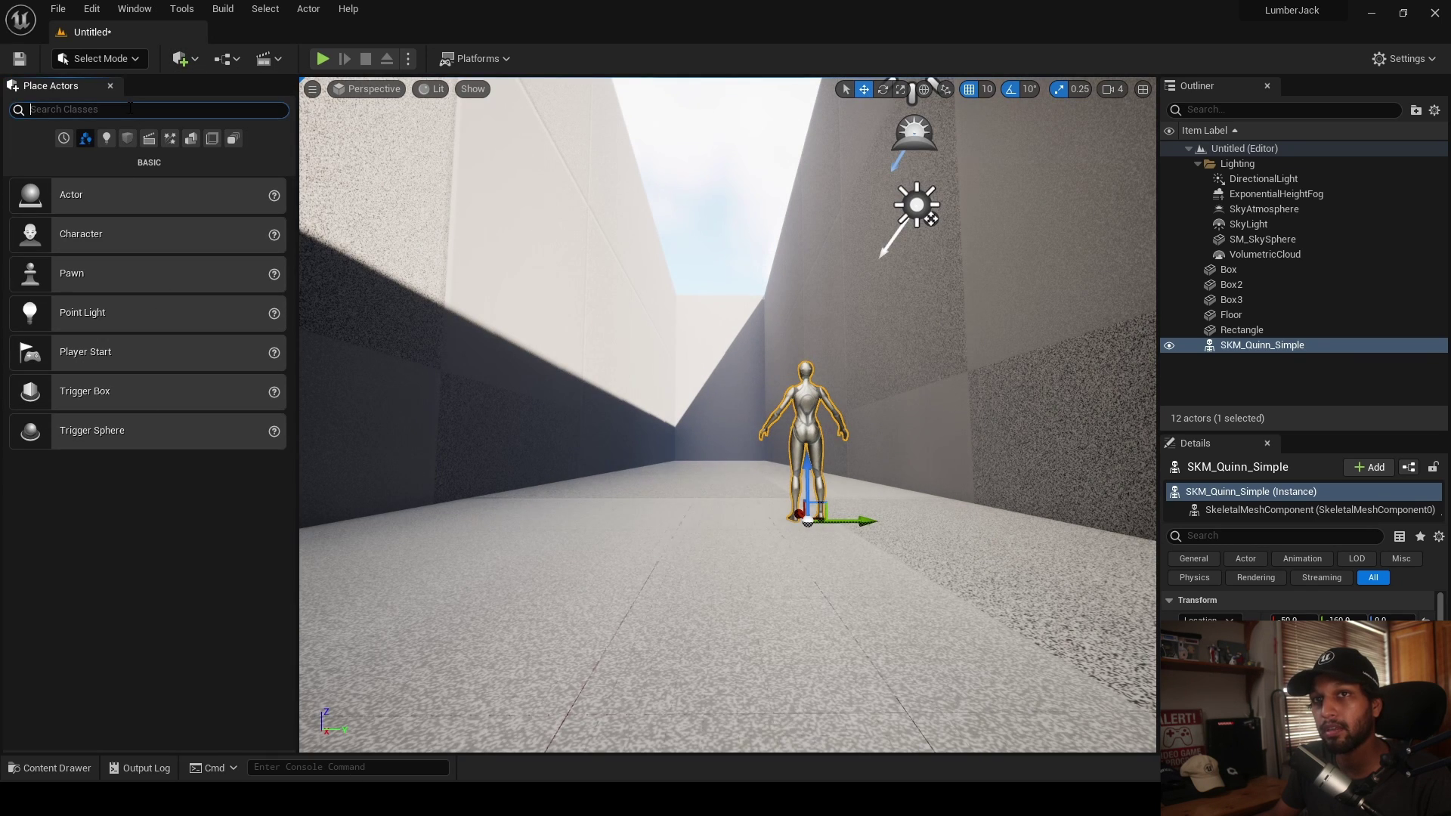
{"action": "type", "text": "camera"}
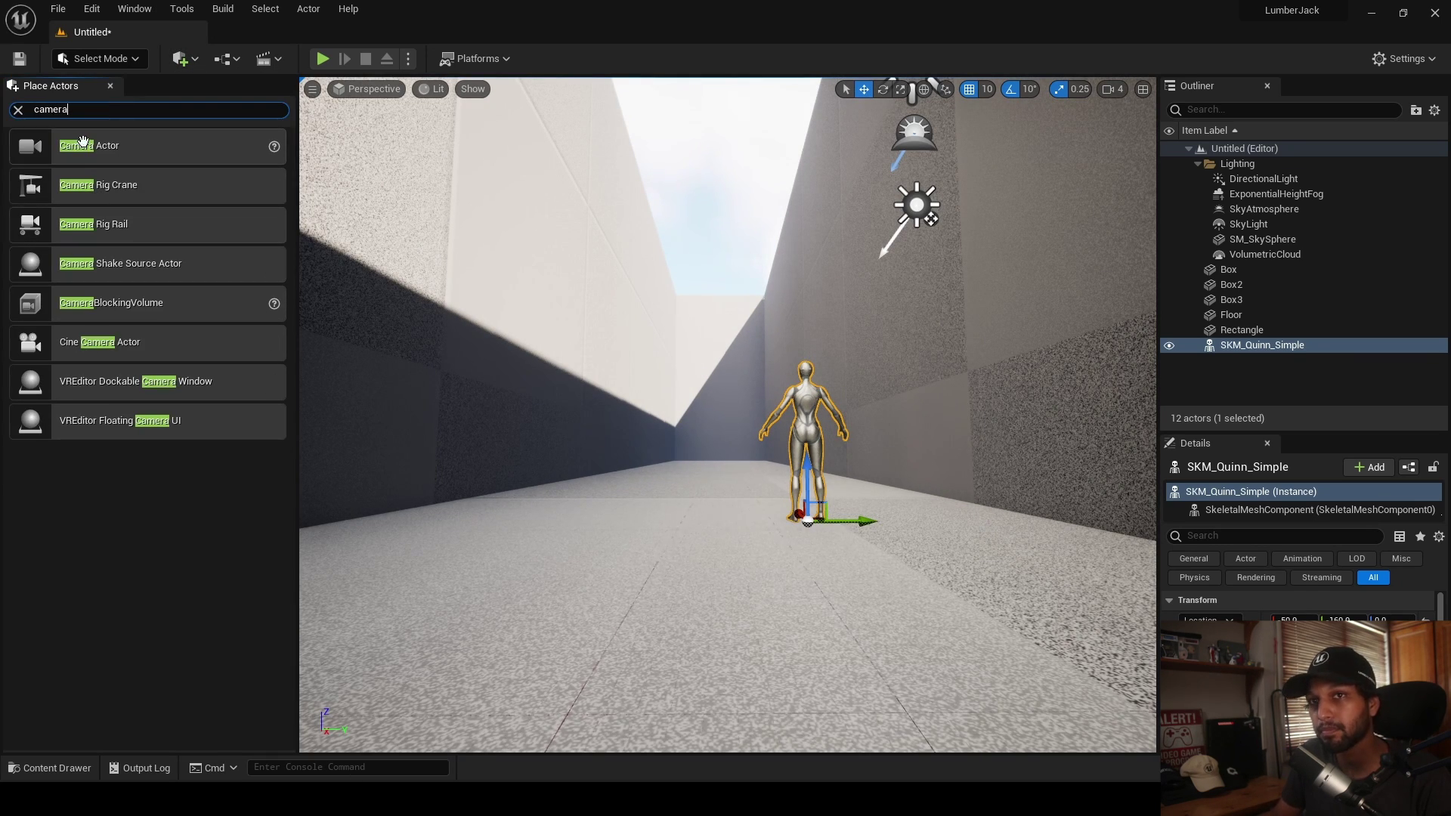
{"action": "left_click_drag", "start_coordinate": [497, 453], "coordinate": [680, 600]}
{"action": "key", "text": "f"}
{"action": "right_click_drag", "start_coordinate": [600, 493], "coordinate": [605, 424]}
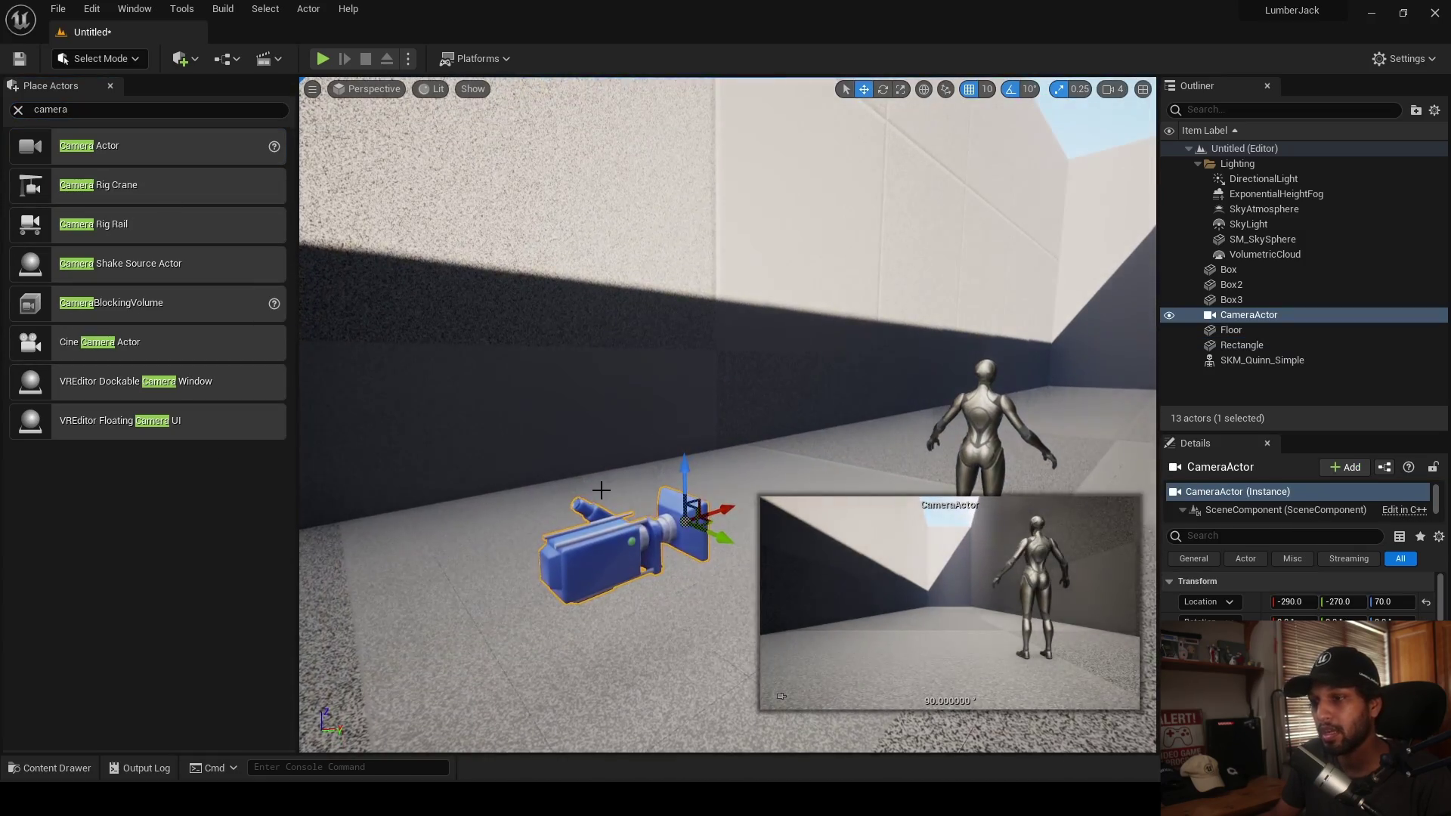
- Delete the camera actor and close the list of placeable actors
{"action": "key", "text": "Delete"}
{"action": "right_click_drag", "start_coordinate": [624, 488], "coordinate": [748, 459]}
{"action": "key", "text": "s"}
{"action": "key", "text": "s"}
{"action": "key", "text": "a"}
{"action": "key", "text": "q"}
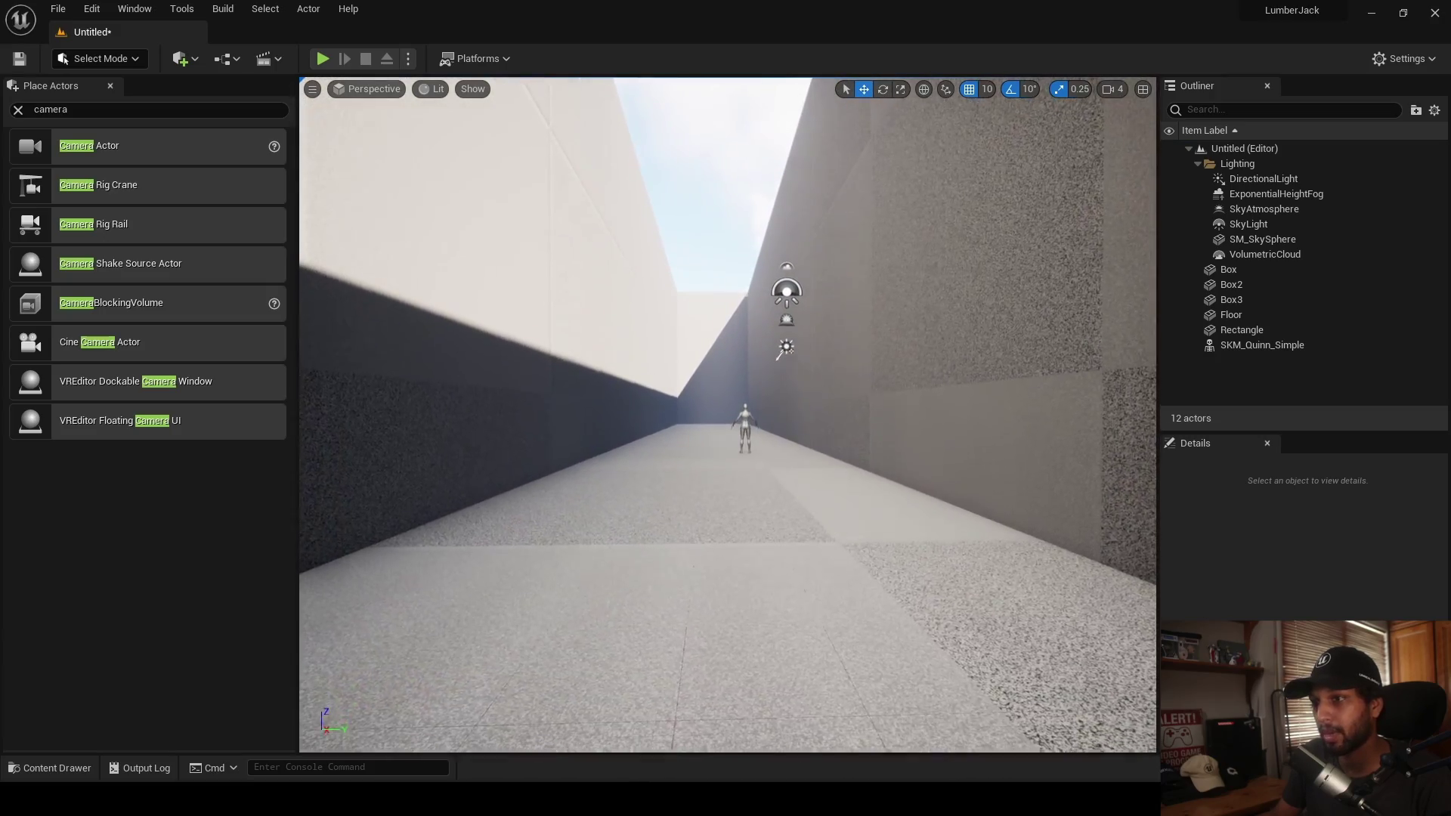
{"action": "left_click", "coordinate": [111, 87]}
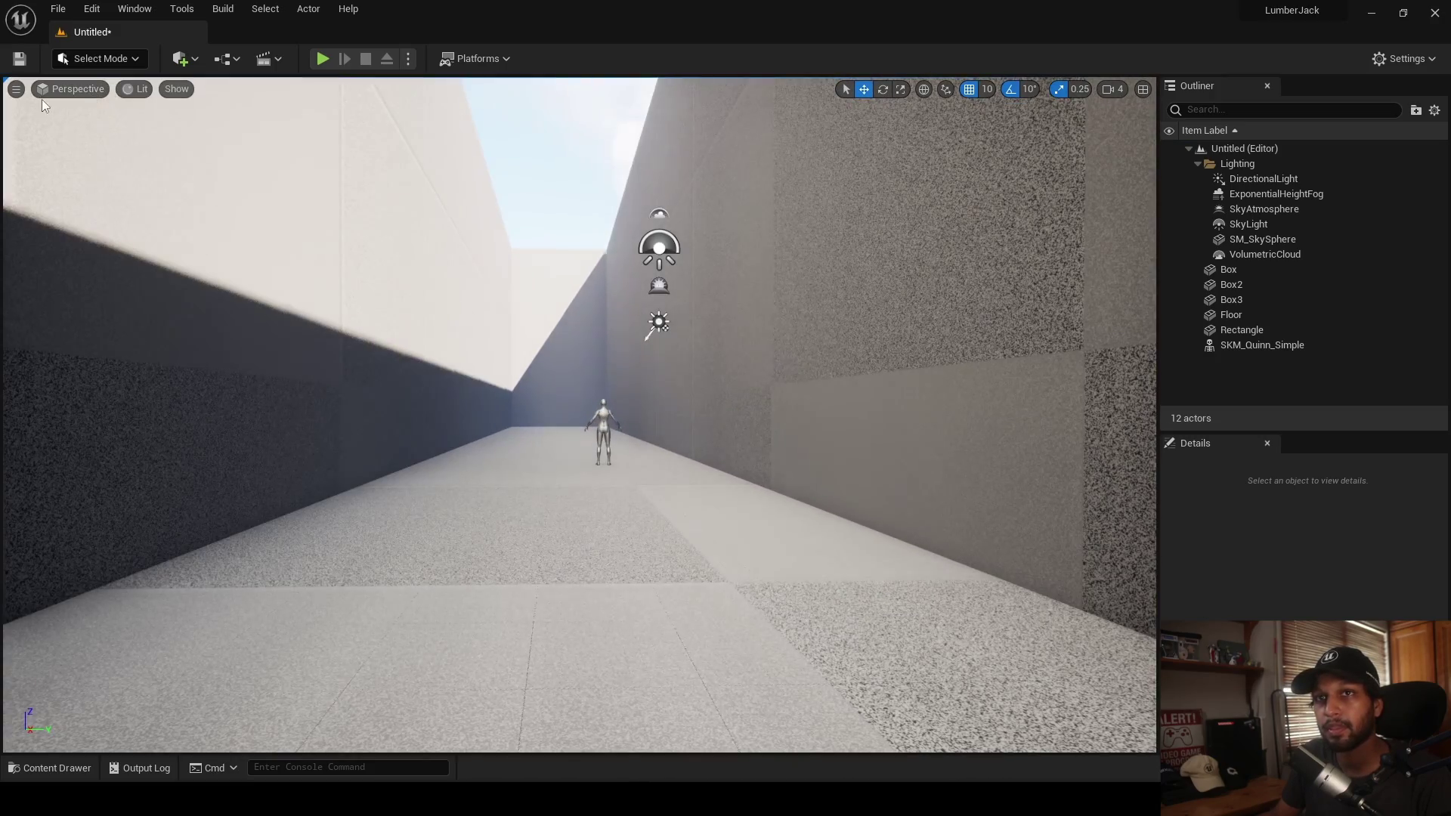
- Create a CineCameraActor at the current viewport view of the corridor behind the mannequin
{"action": "left_click", "coordinate": [15, 90]}
{"action": "mouse_move", "coordinate": [106, 370]}
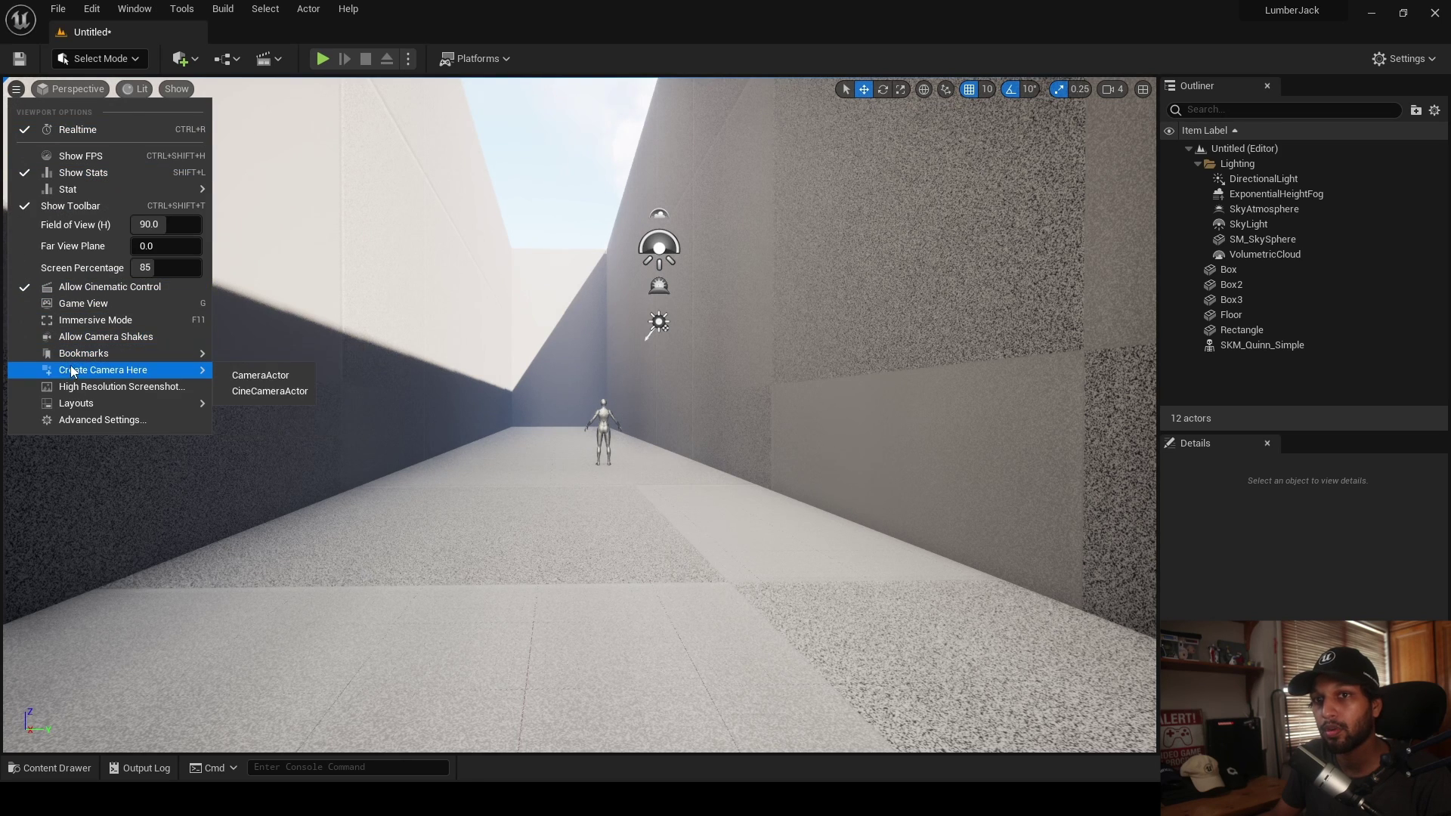
{"action": "left_click", "coordinate": [266, 398]}
{"action": "right_click_drag", "start_coordinate": [393, 400], "coordinate": [316, 442]}
{"action": "key", "text": "s"}
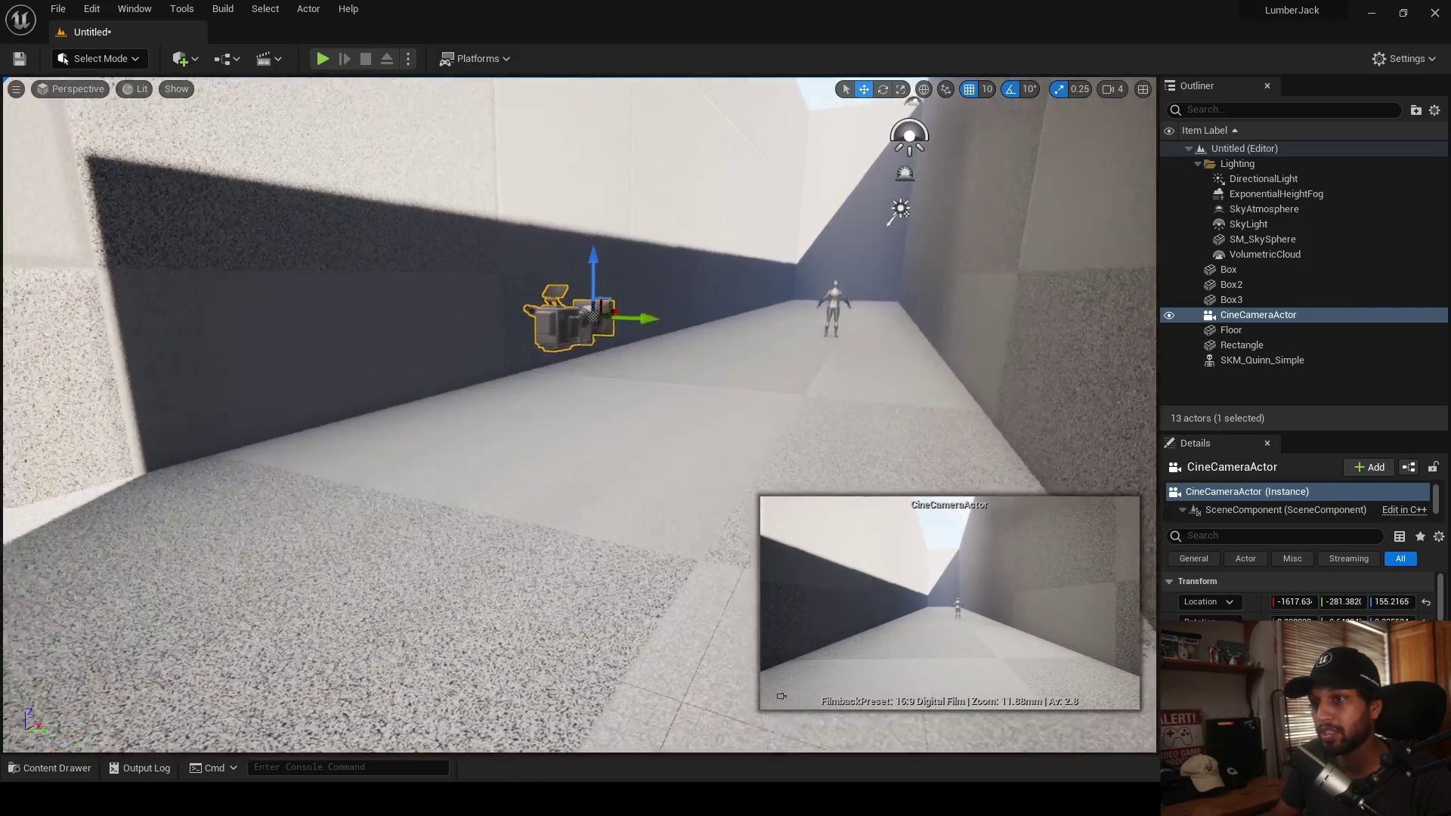
{"action": "right_click_drag", "start_coordinate": [531, 484], "coordinate": [531, 486]}
{"action": "key", "text": "e"}
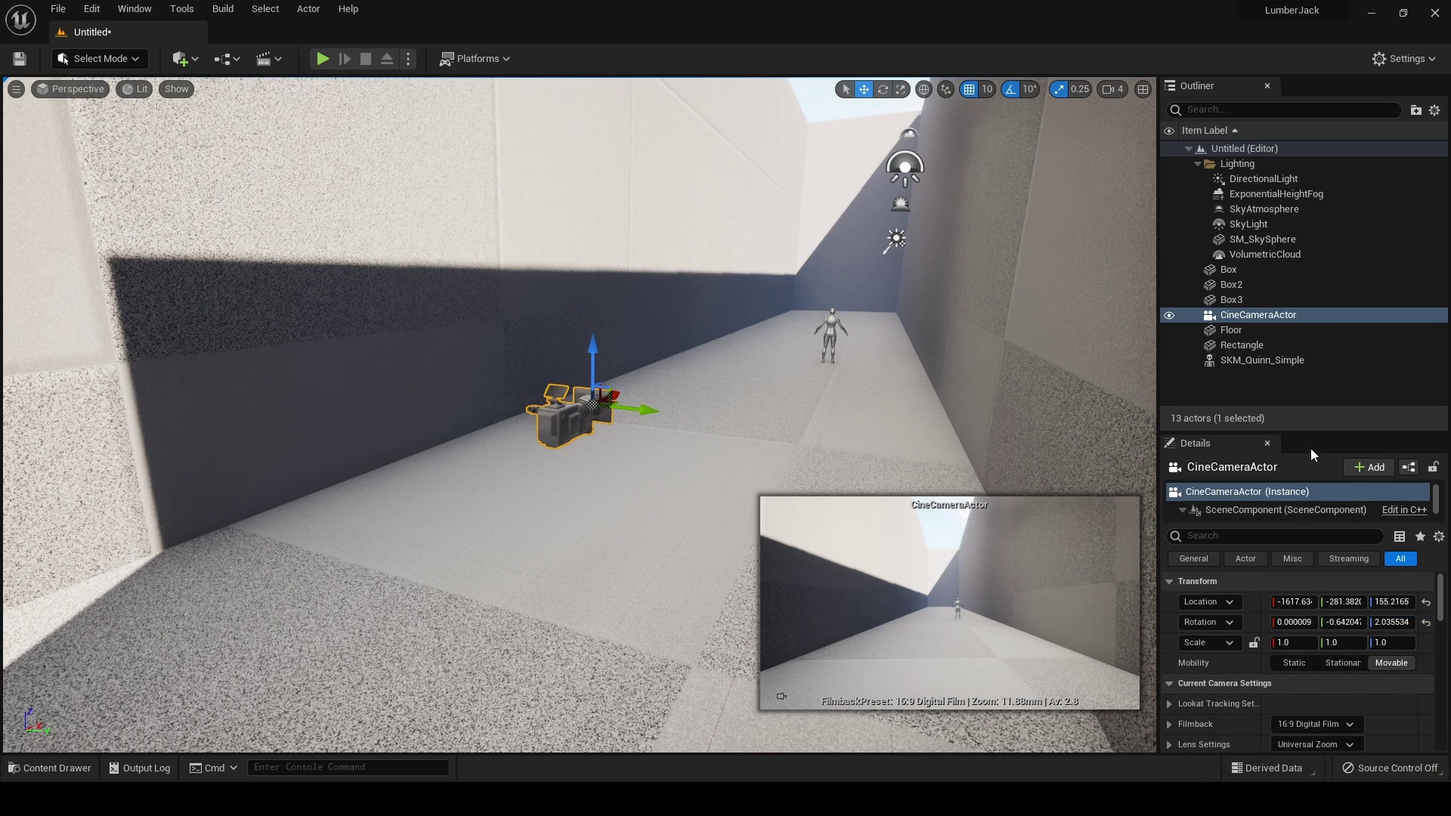
- Enlarge the details area and set the cine camera's lens to 50mm Prime f/1.8
{"action": "left_click_drag", "start_coordinate": [1305, 434], "coordinate": [1307, 257]}
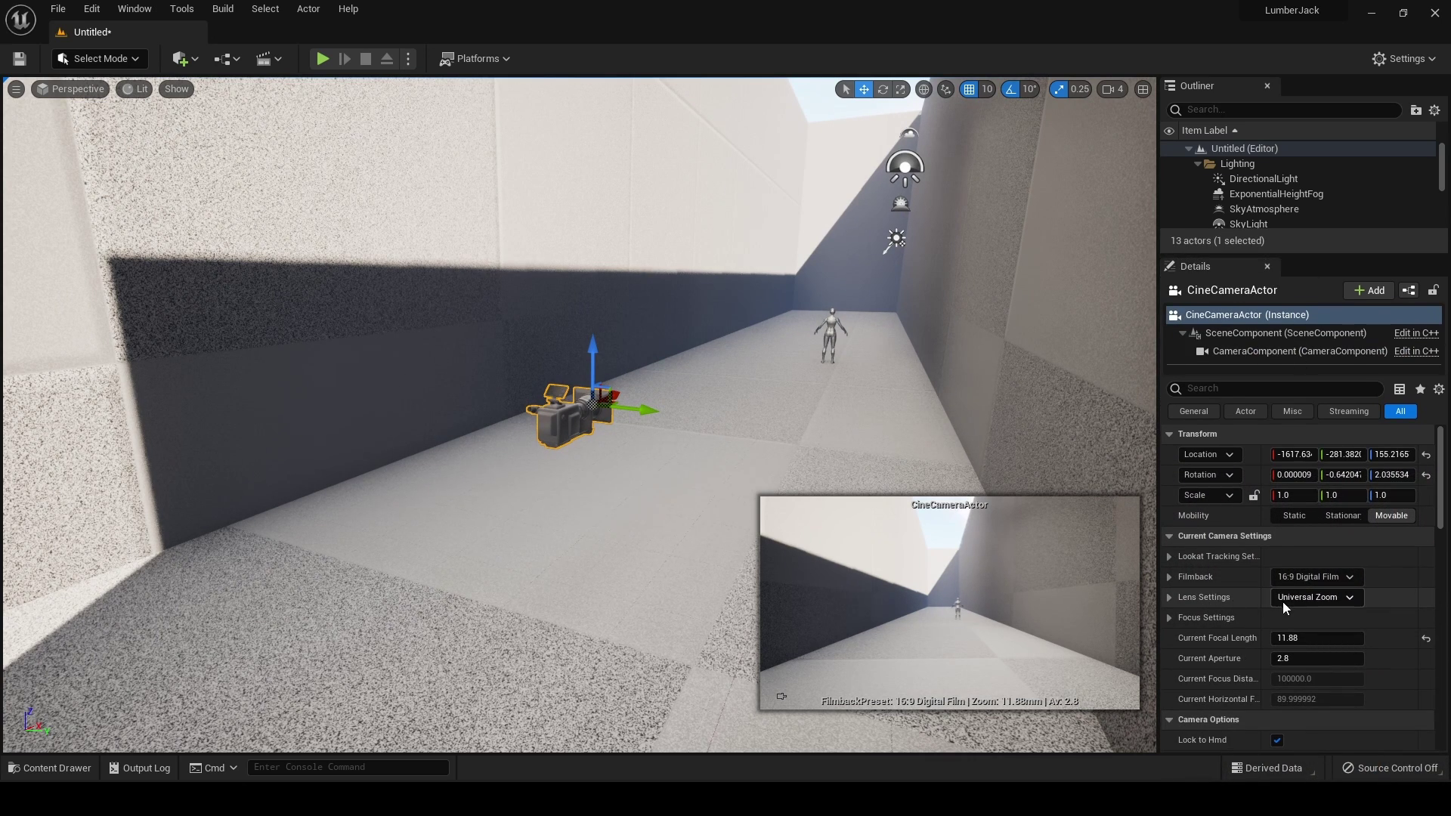
{"action": "left_click", "coordinate": [1311, 600]}
{"action": "left_click", "coordinate": [1309, 658]}
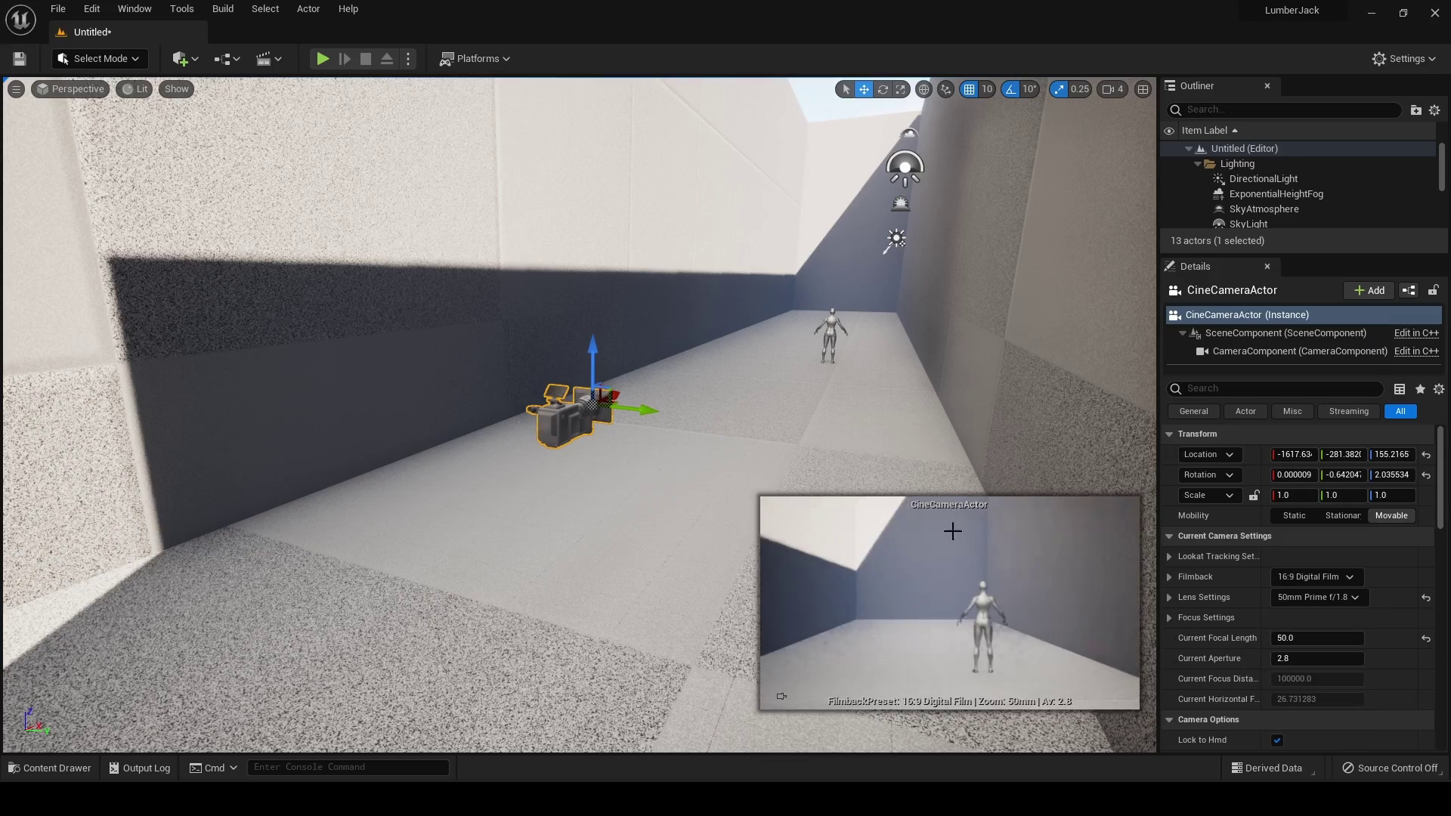
- Pin the cine camera's preview and move the camera backward along the corridor to its open end, X about -2868
{"action": "right_click_drag", "start_coordinate": [742, 413], "coordinate": [721, 485]}
{"action": "left_click", "coordinate": [783, 697]}
{"action": "right_click_drag", "start_coordinate": [668, 343], "coordinate": [674, 389]}
{"action": "left_click_drag", "start_coordinate": [669, 343], "coordinate": [603, 470]}
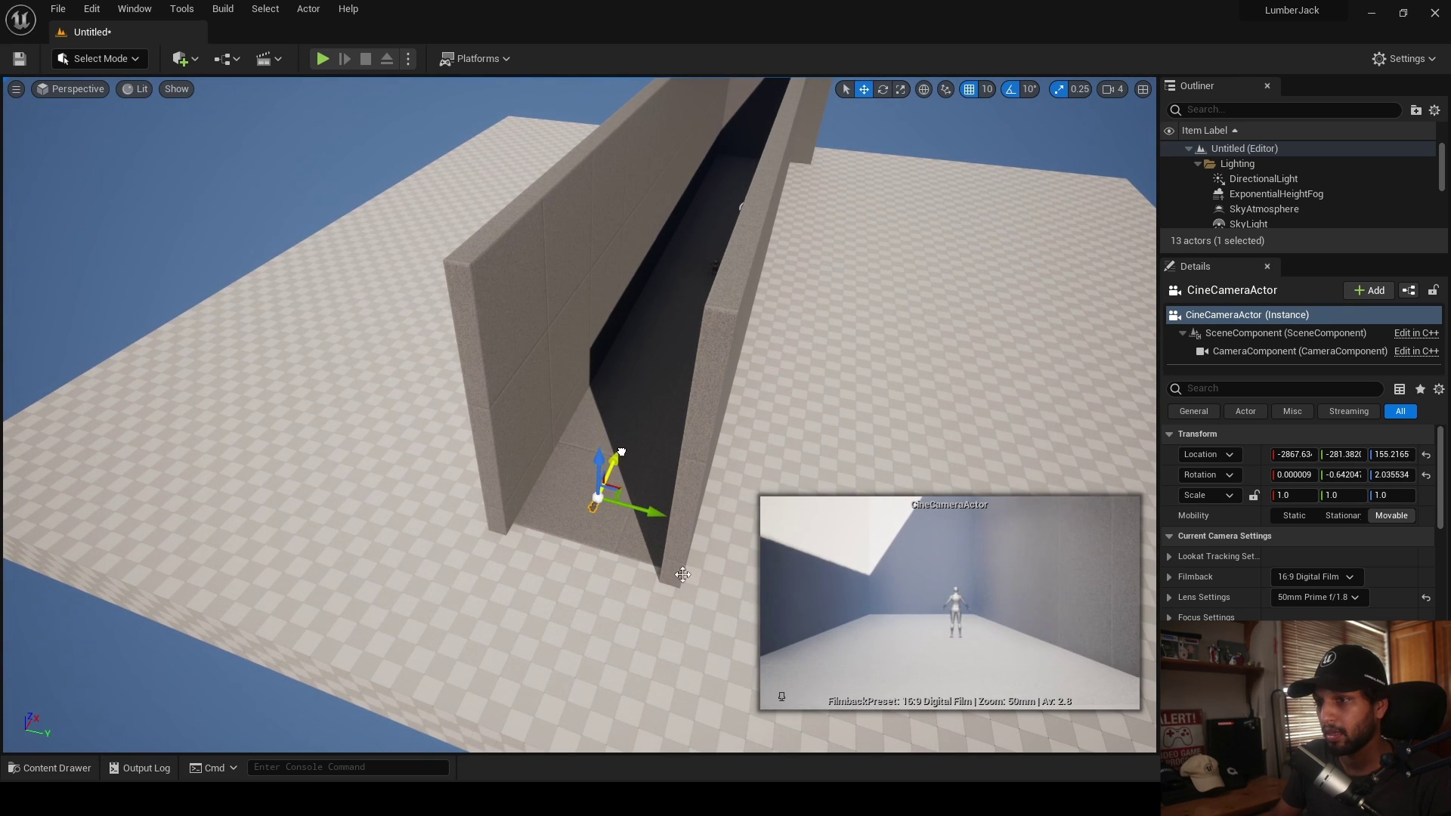
{"action": "left_click", "coordinate": [696, 529]}
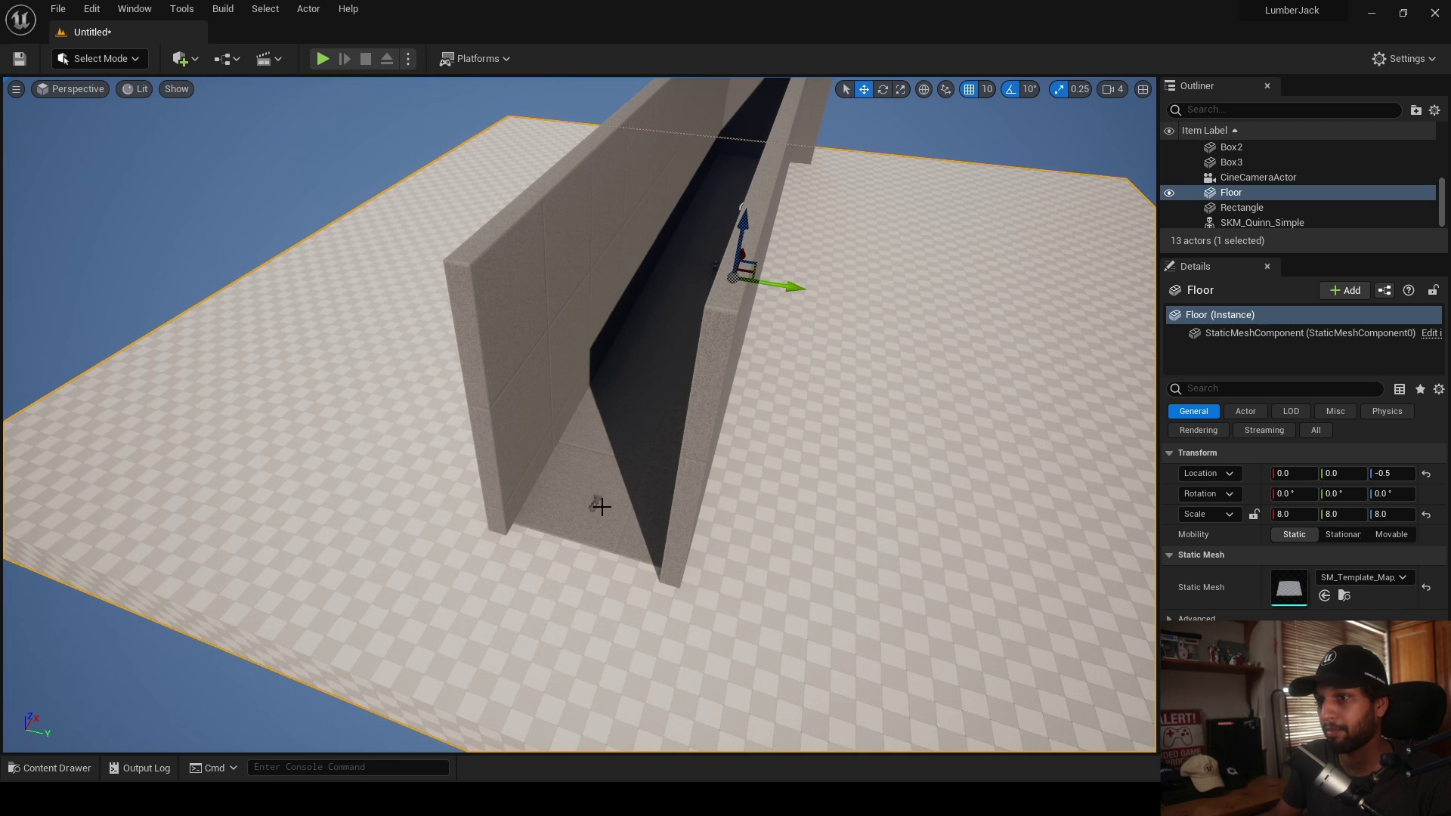
- Reselect the cine camera and move it further back along the corridor to X about -2948
{"action": "left_click", "coordinate": [593, 505]}
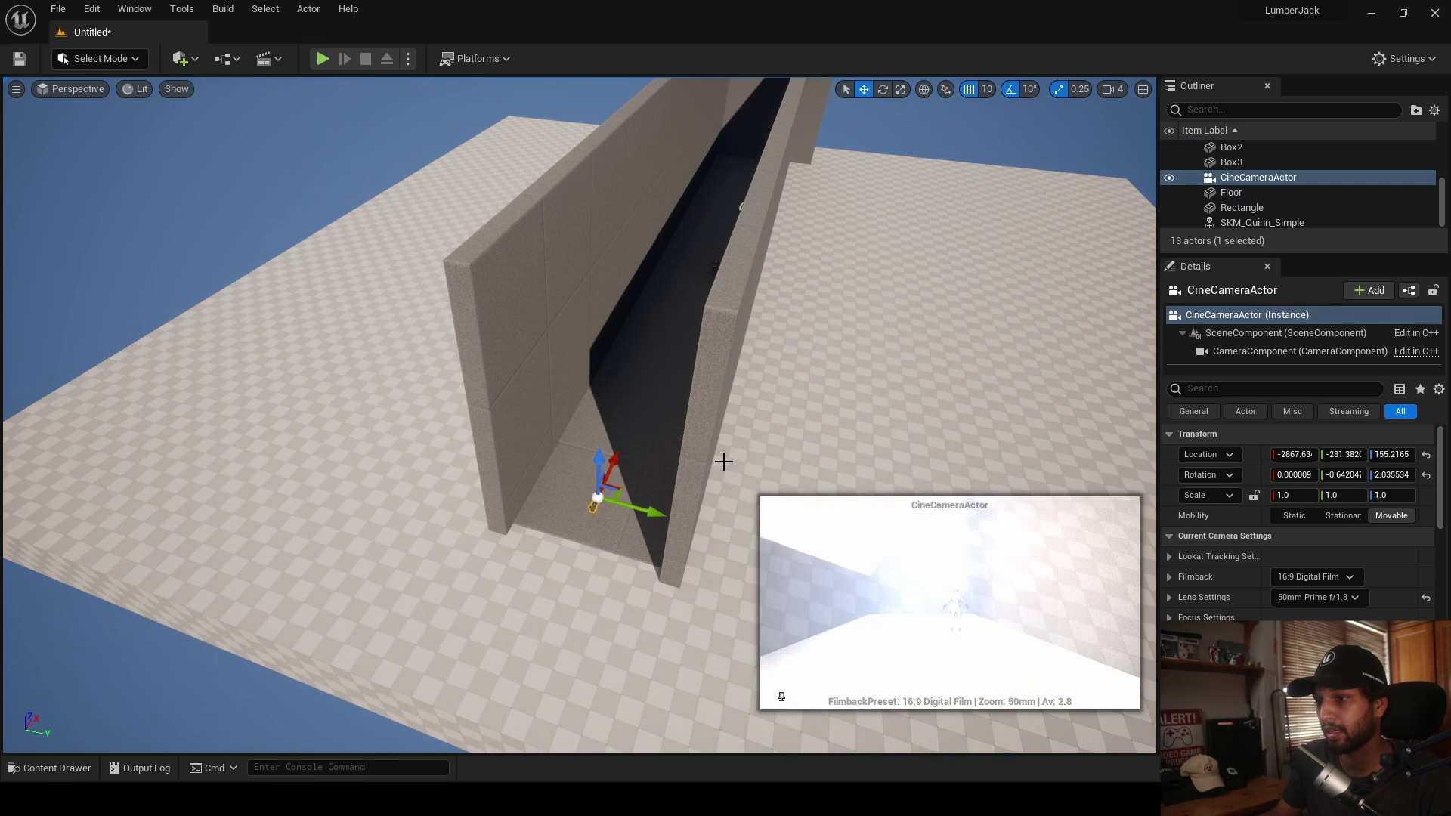
{"action": "key", "text": "f"}
{"action": "right_click_drag", "start_coordinate": [643, 461], "coordinate": [664, 462]}
{"action": "left_click_drag", "start_coordinate": [639, 464], "coordinate": [630, 476]}
{"action": "right_click_drag", "start_coordinate": [631, 476], "coordinate": [632, 529]}
- Pilot the placed cine camera through the viewport, then return to the free perspective view
{"action": "left_click", "coordinate": [72, 89]}
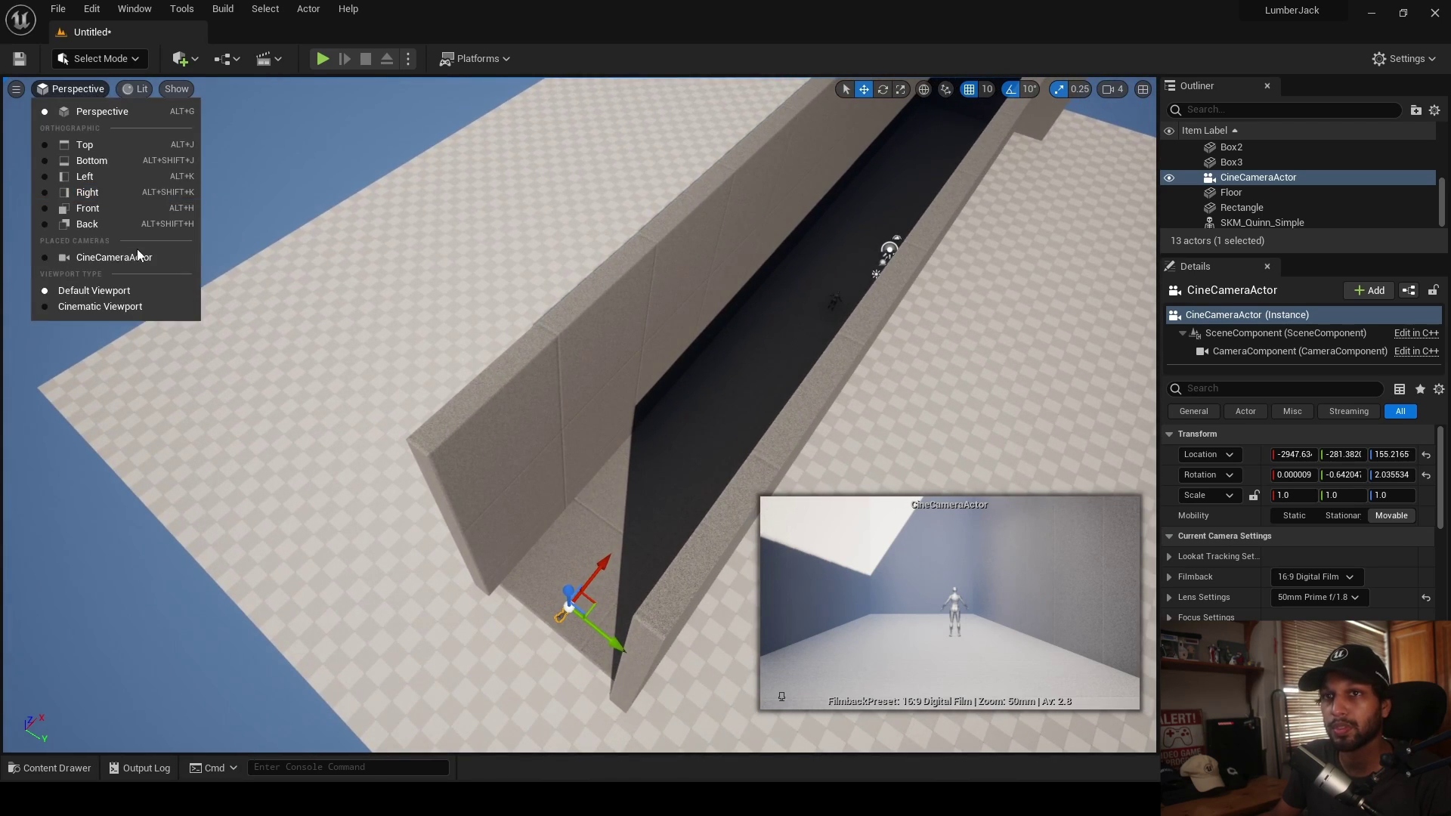
{"action": "left_click", "coordinate": [113, 250]}
{"action": "left_click", "coordinate": [13, 116]}
{"action": "left_click", "coordinate": [13, 117]}
{"action": "right_click_drag", "start_coordinate": [15, 118], "coordinate": [12, 147]}
{"action": "right_click_drag", "start_coordinate": [491, 483], "coordinate": [491, 483]}
- Move the cine camera forward along the corridor toward the mannequin, to X about -1708
{"action": "left_click", "coordinate": [568, 517]}
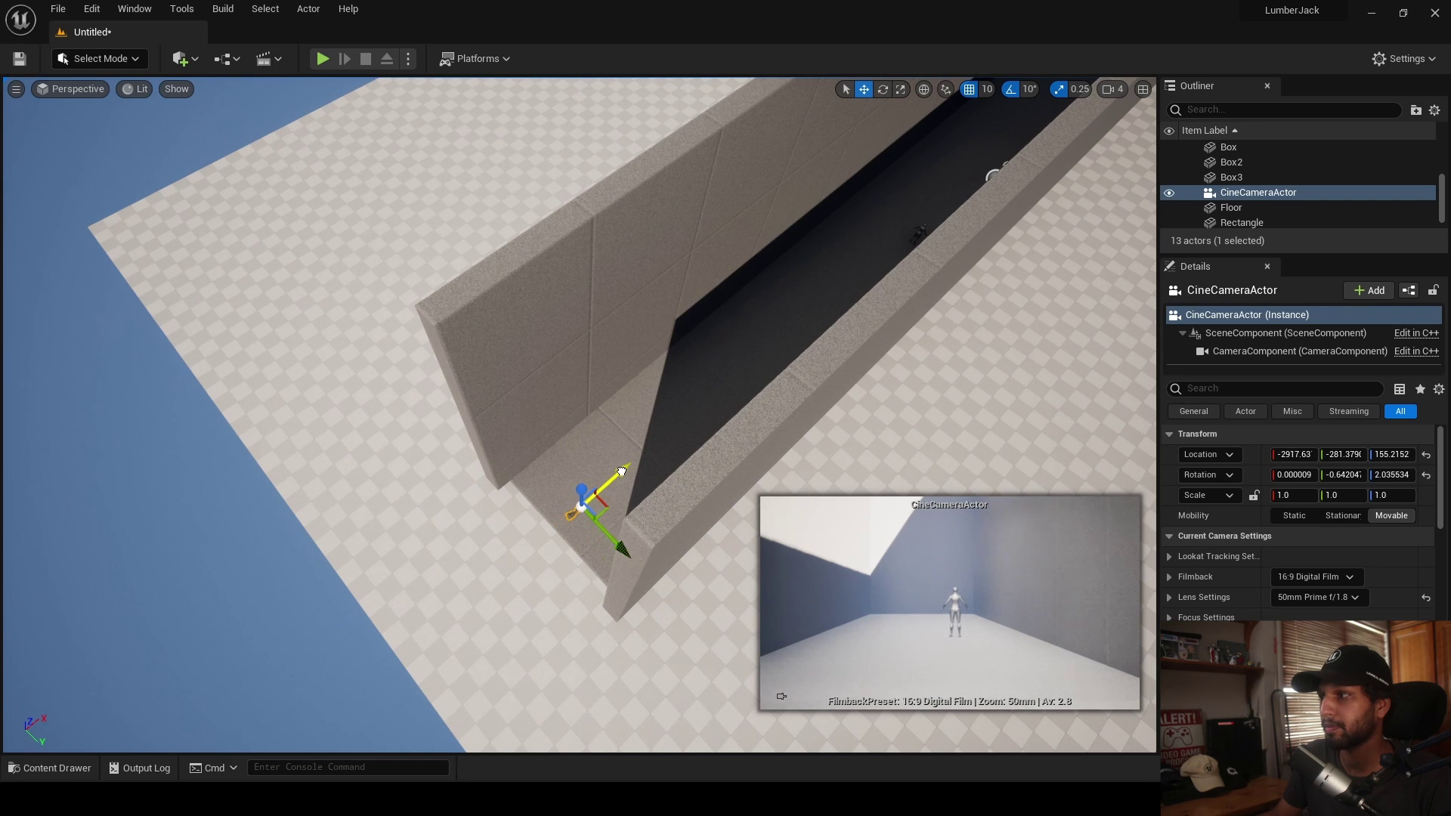
{"action": "left_click_drag", "start_coordinate": [784, 365], "coordinate": [623, 447]}
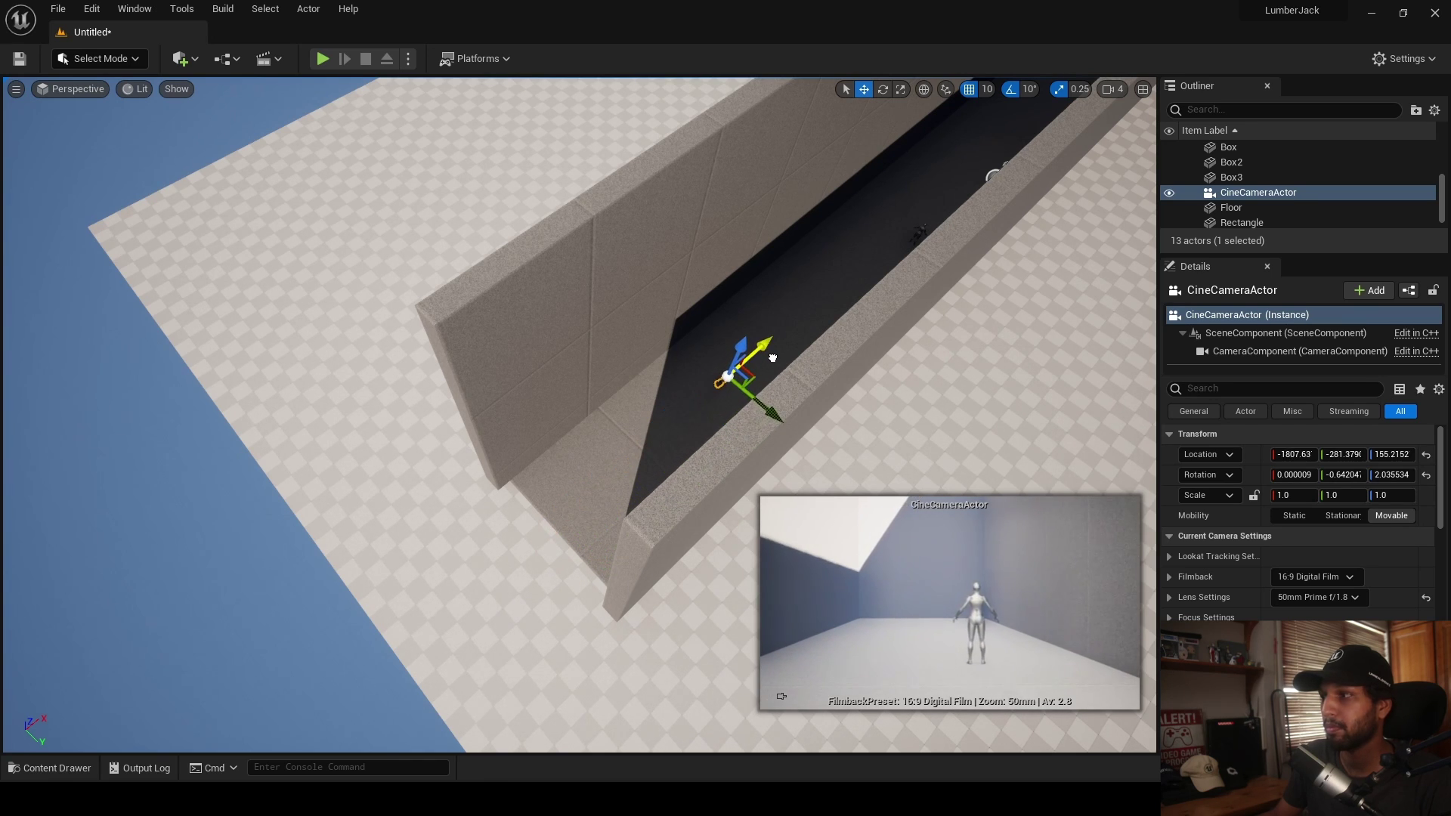
{"action": "mouse_move", "coordinate": [699, 415]}
{"action": "right_mouse_down"}
{"action": "mouse_move", "coordinate": [756, 415]}
{"action": "mouse_move", "coordinate": [680, 414]}
{"action": "mouse_move", "coordinate": [698, 415]}
{"action": "right_mouse_up"}
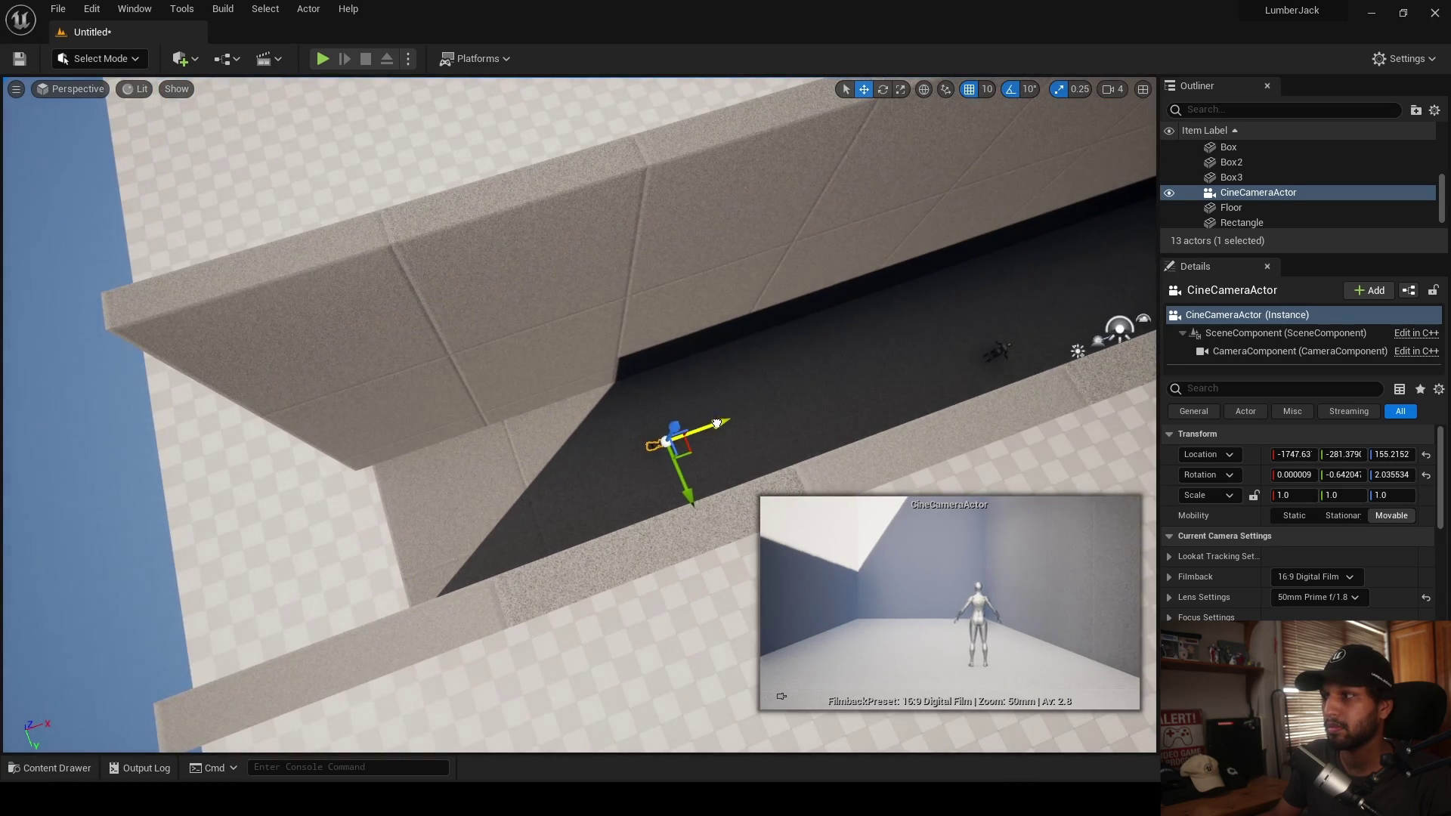
{"action": "right_click_drag", "start_coordinate": [724, 420], "coordinate": [870, 401]}
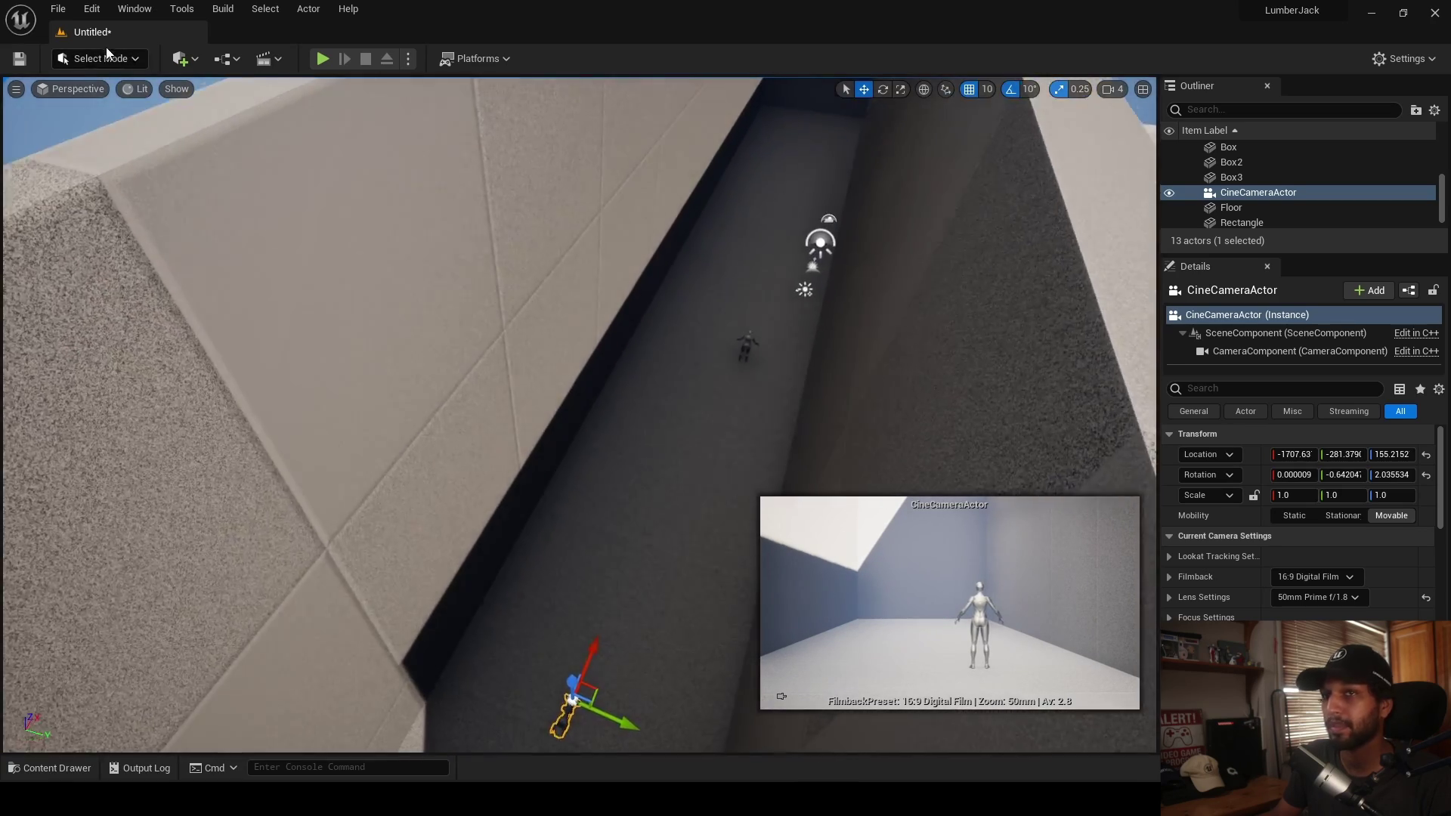
- Look through the placed cine camera and lower the viewport camera speed to 1
{"action": "left_click", "coordinate": [102, 91]}
{"action": "left_click", "coordinate": [137, 261]}
{"action": "right_click_drag", "start_coordinate": [420, 428], "coordinate": [417, 418]}
{"action": "key", "text": "q"}
{"action": "left_click", "coordinate": [1114, 90]}
{"action": "left_click_drag", "start_coordinate": [1123, 127], "coordinate": [1091, 141]}
- Fly the piloted camera down to about 46 units above the floor for a low-angle mannequin shot, then stop piloting
{"action": "right_click_drag", "start_coordinate": [755, 325], "coordinate": [737, 365]}
{"action": "key", "text": "s"}
{"action": "key", "text": "q"}
{"action": "key", "text": "s"}
{"action": "key", "text": "w"}
{"action": "key", "text": "q"}
{"action": "left_click", "coordinate": [17, 111]}
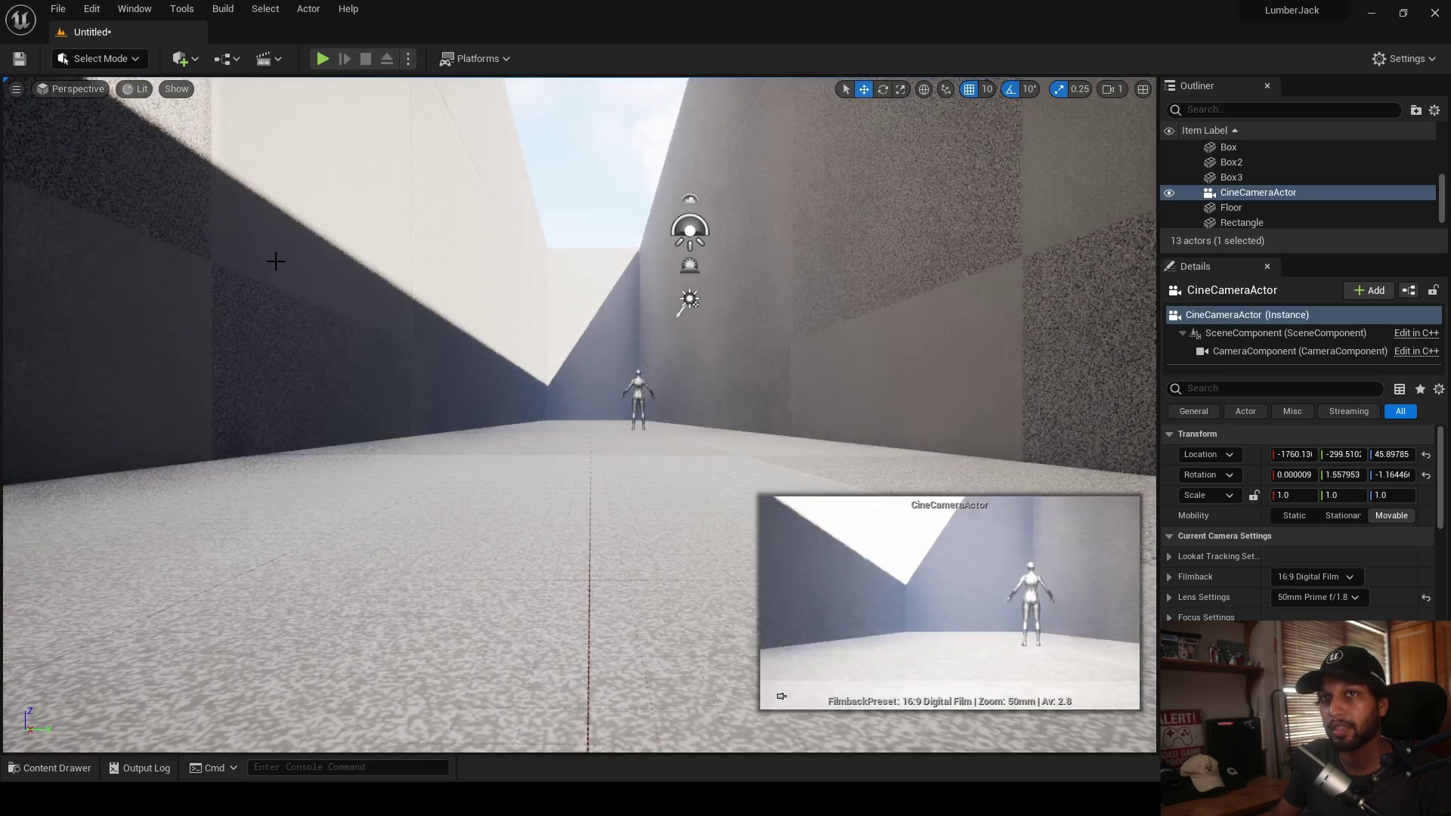
- Raise the viewport camera speed to 3, toggle the camera preview pin and select the corridor's left wall
{"action": "left_click", "coordinate": [1121, 93]}
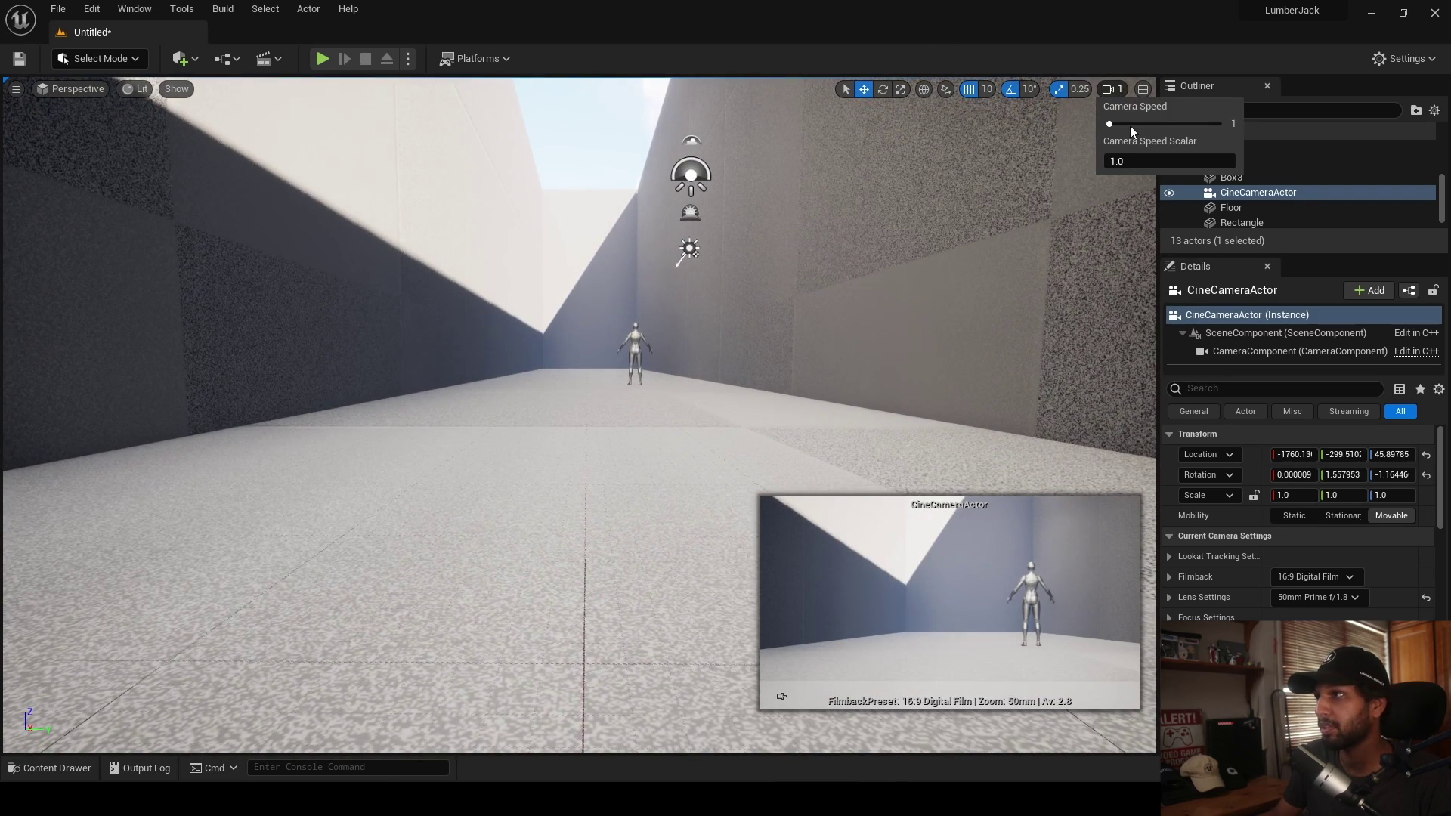
{"action": "left_click", "coordinate": [787, 694]}
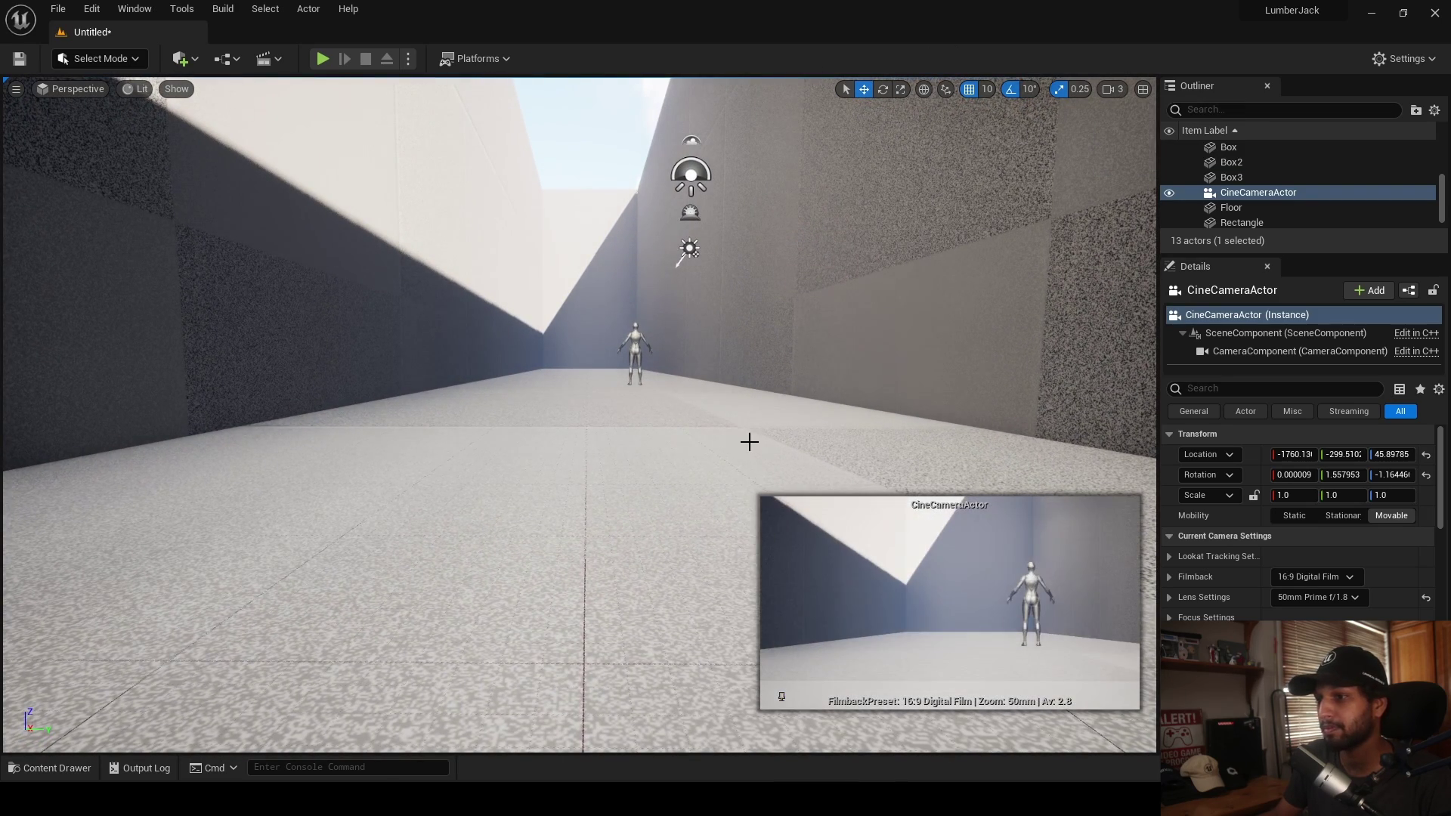
{"action": "left_click", "coordinate": [791, 698]}
{"action": "left_click", "coordinate": [730, 421]}
{"action": "key", "text": "e"}
{"action": "right_click_drag", "start_coordinate": [729, 420], "coordinate": [658, 473]}
{"action": "key", "text": "d"}
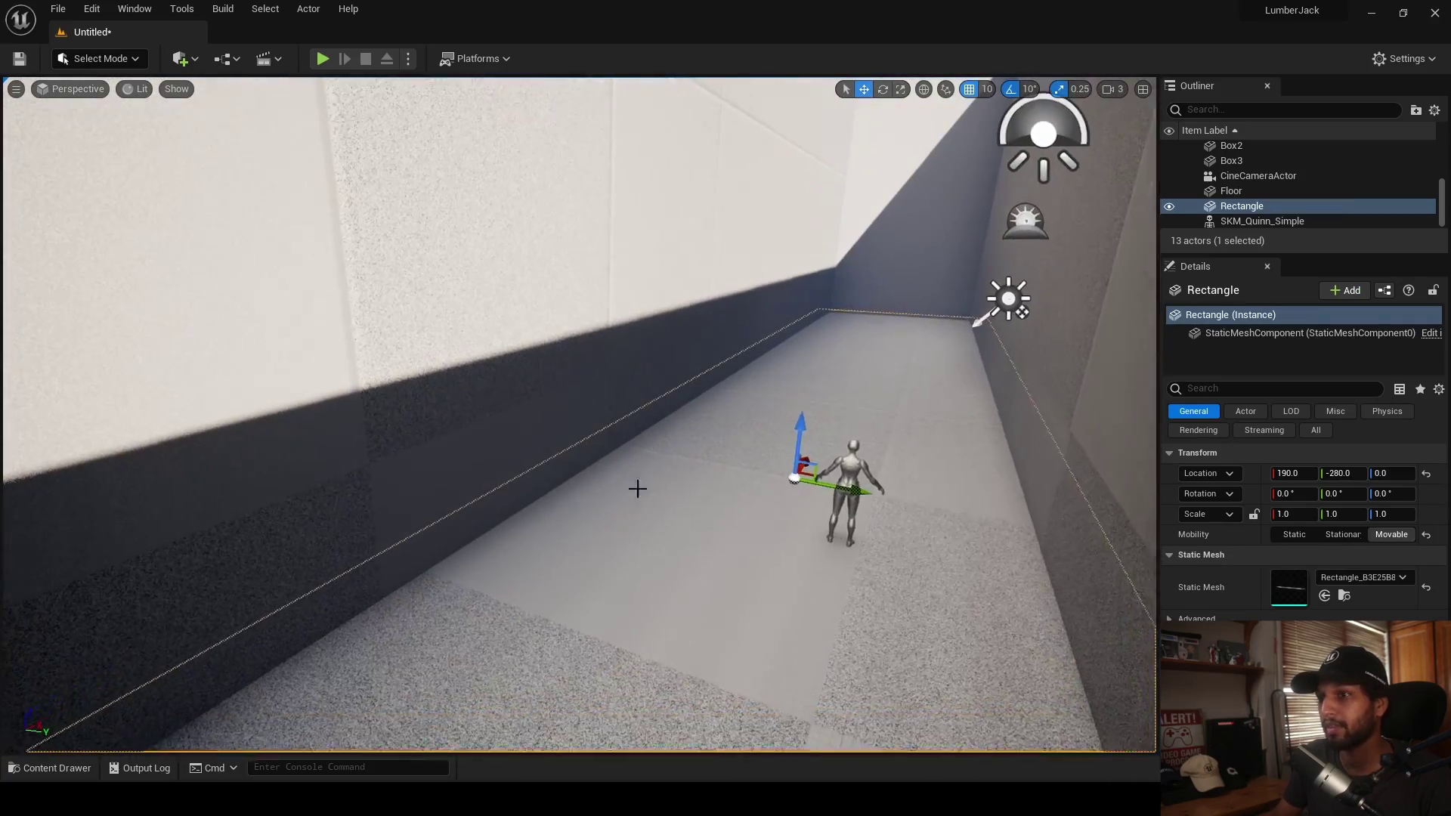
{"action": "left_click", "coordinate": [642, 317]}
{"action": "key", "text": "a"}
{"action": "right_click_drag", "start_coordinate": [643, 318], "coordinate": [746, 294]}
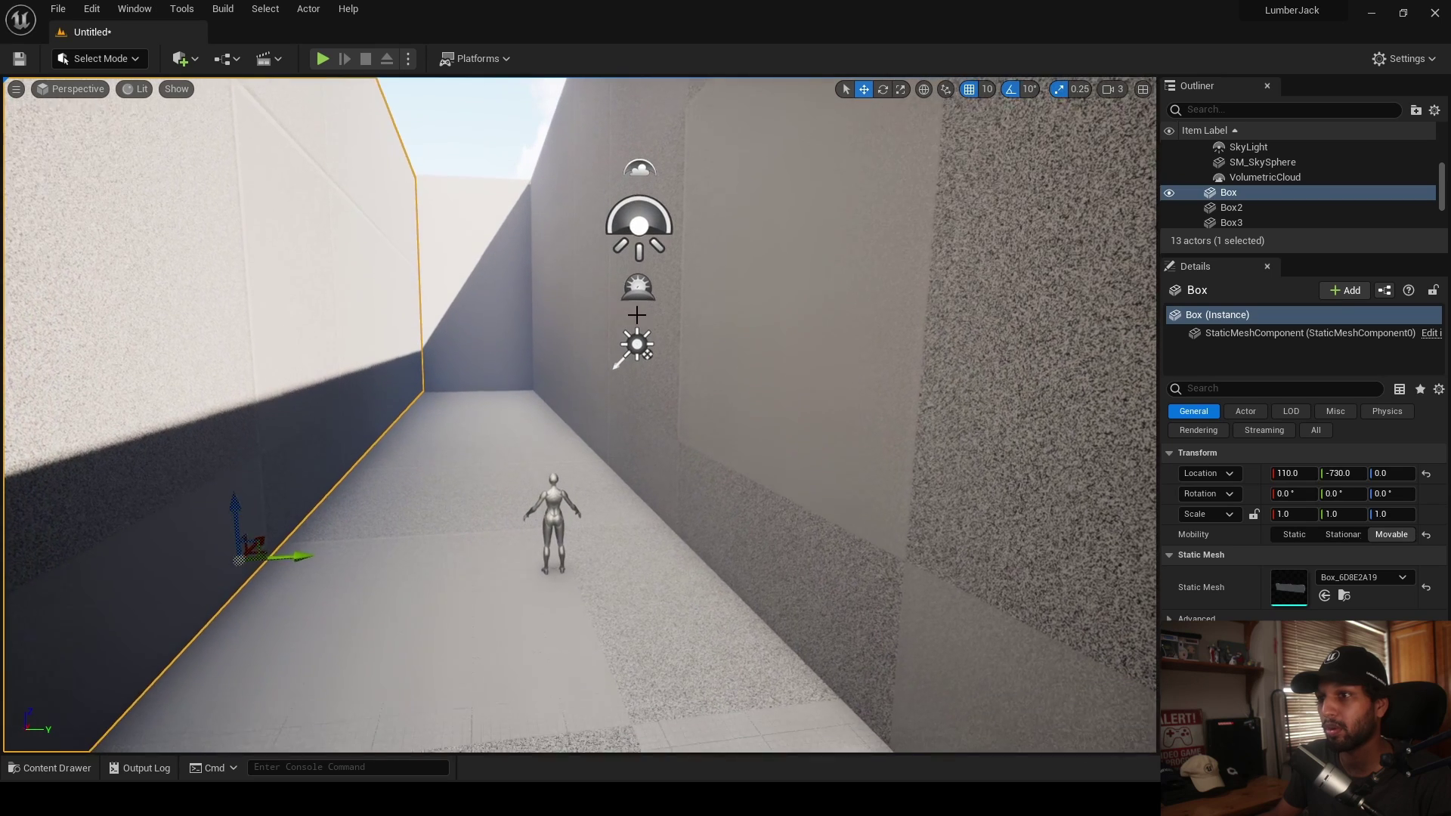
- Open Quixel Bridge, browse the local Megascans and add the Damaged Brick Wall Plaster surface to the project
{"action": "left_click", "coordinate": [131, 13]}
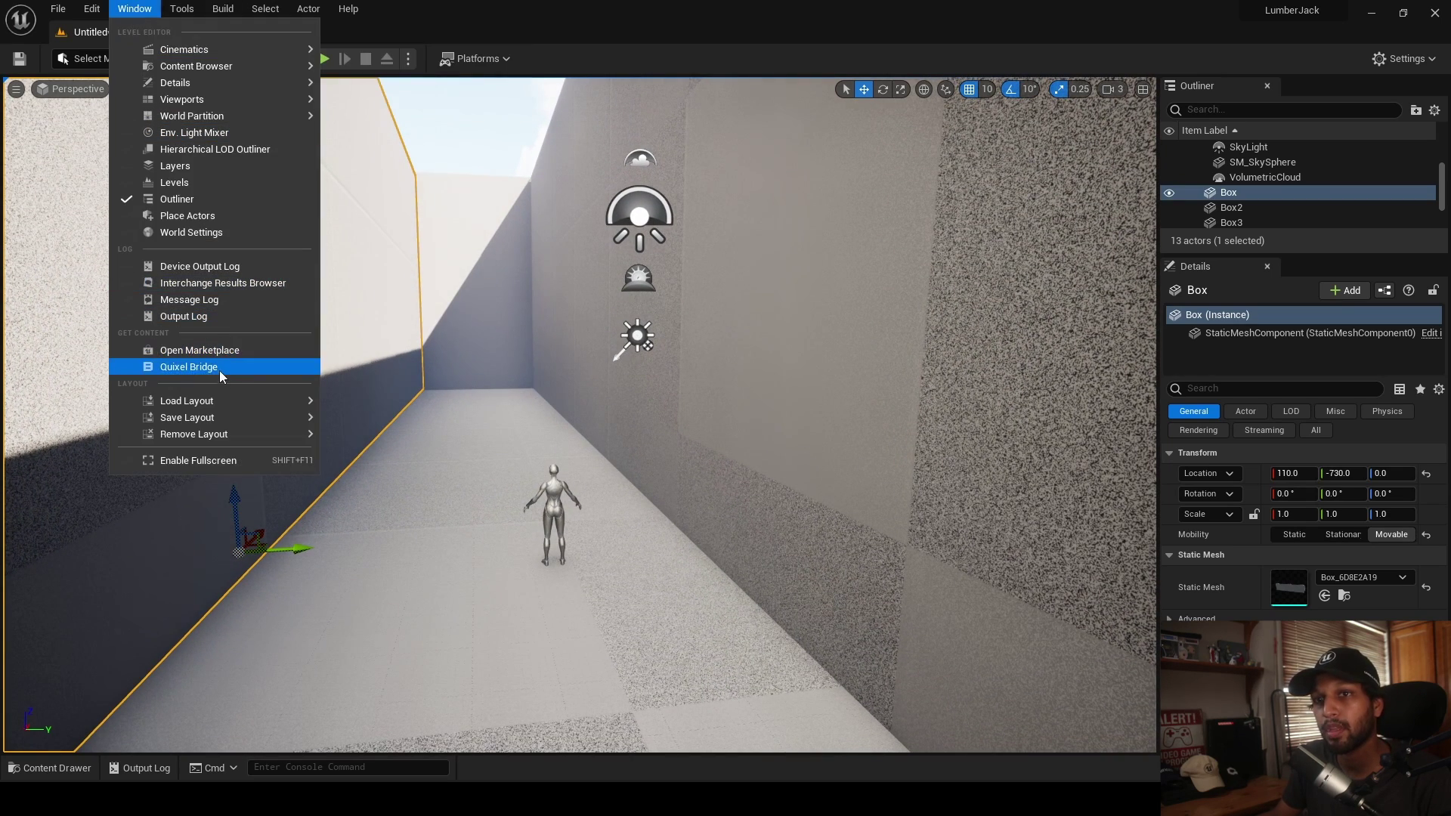
{"action": "left_click", "coordinate": [220, 370]}
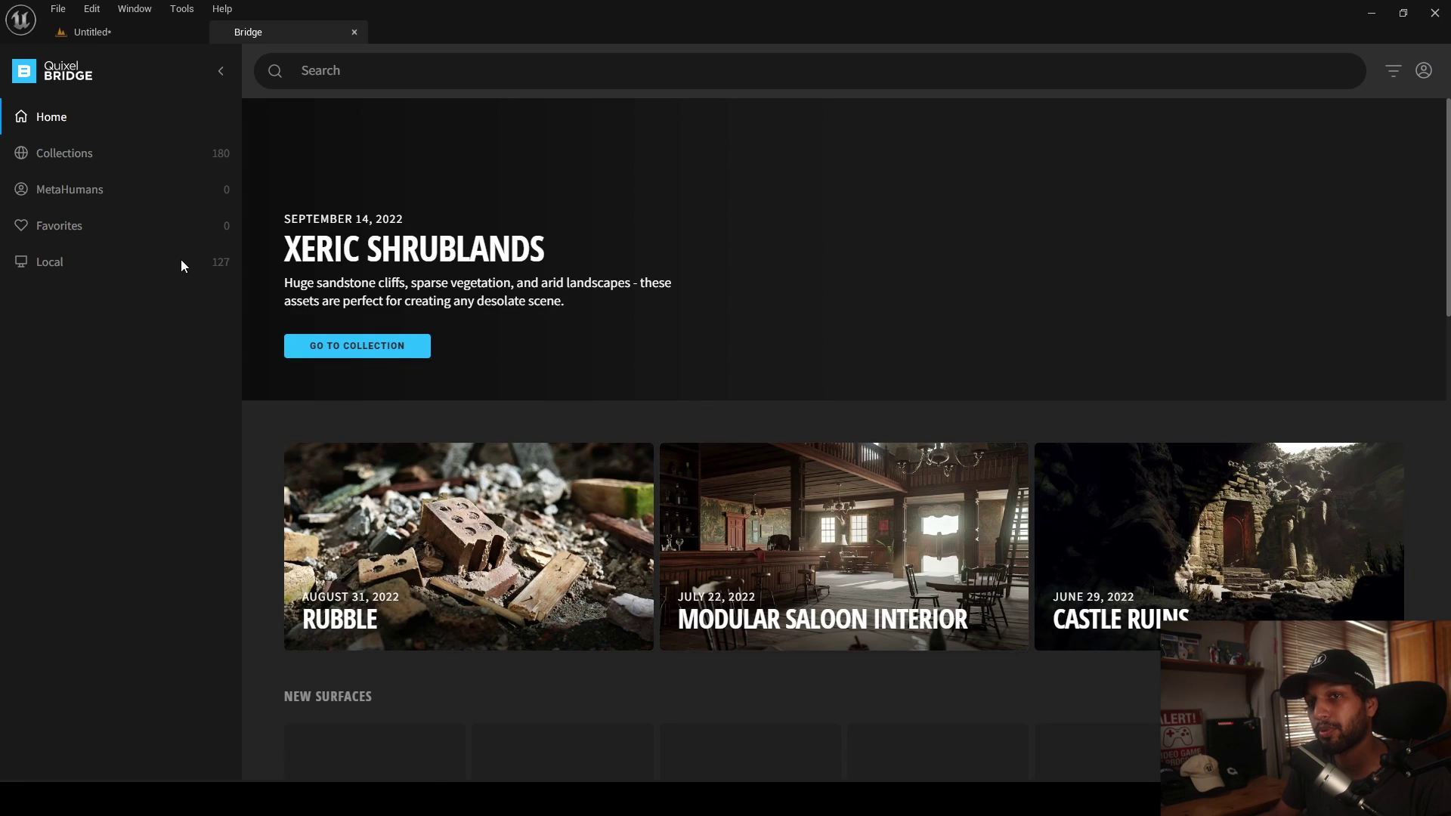
{"action": "left_click", "coordinate": [164, 268]}
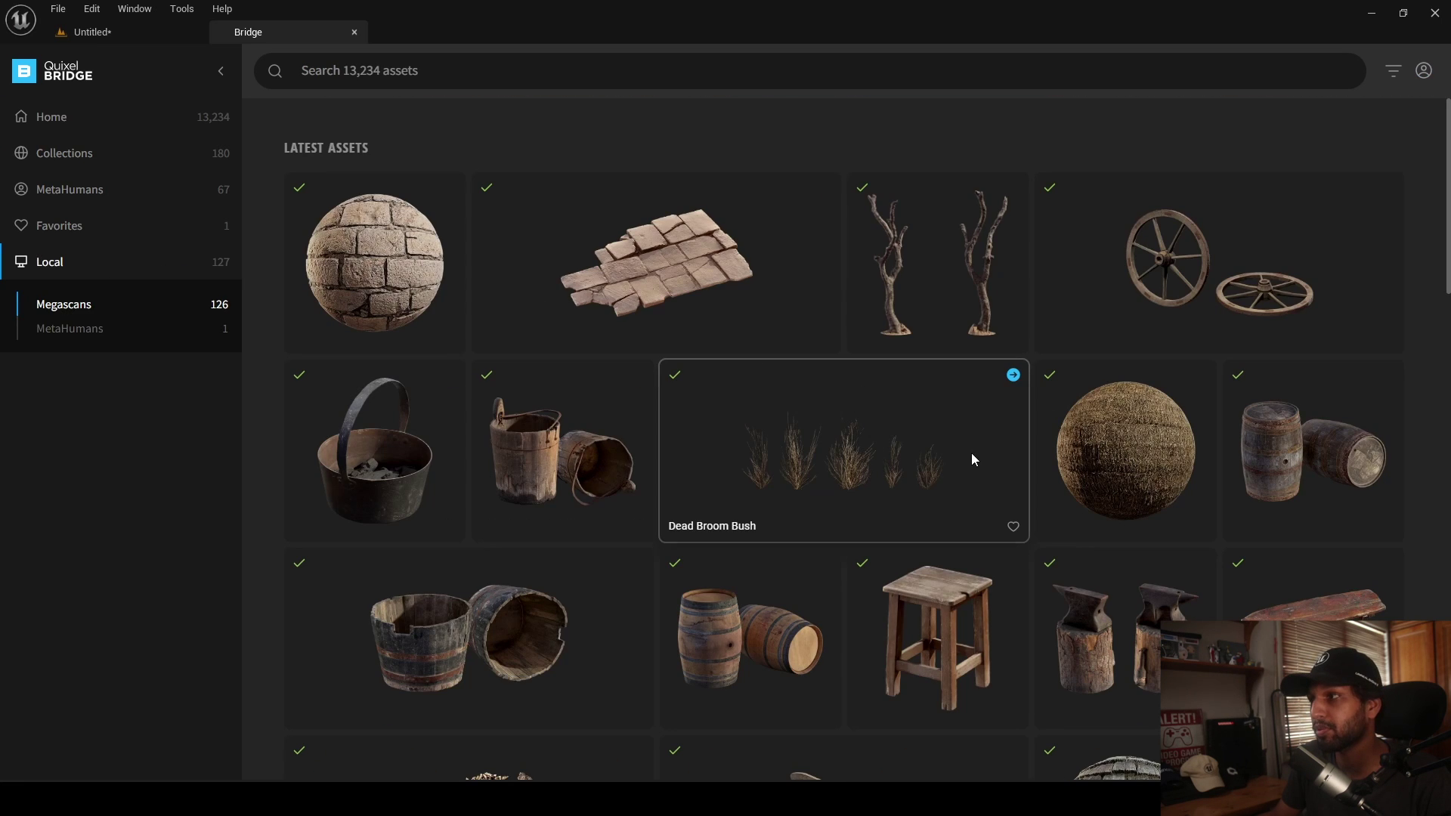
{"action": "scroll", "coordinate": [908, 452], "scroll_direction": "down", "scroll_amount": 8}
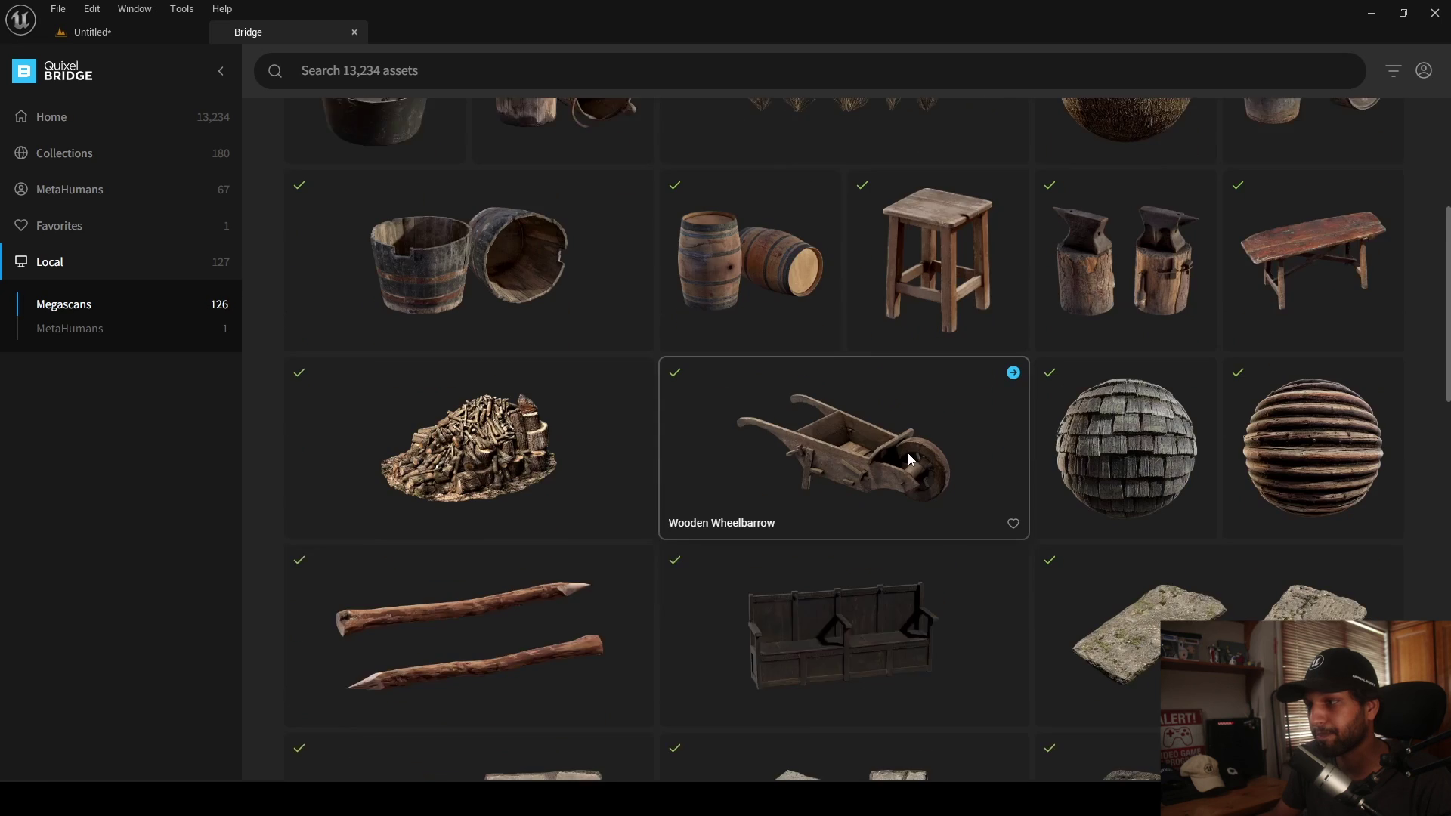
{"action": "scroll", "coordinate": [909, 453], "scroll_direction": "down", "scroll_amount": 8}
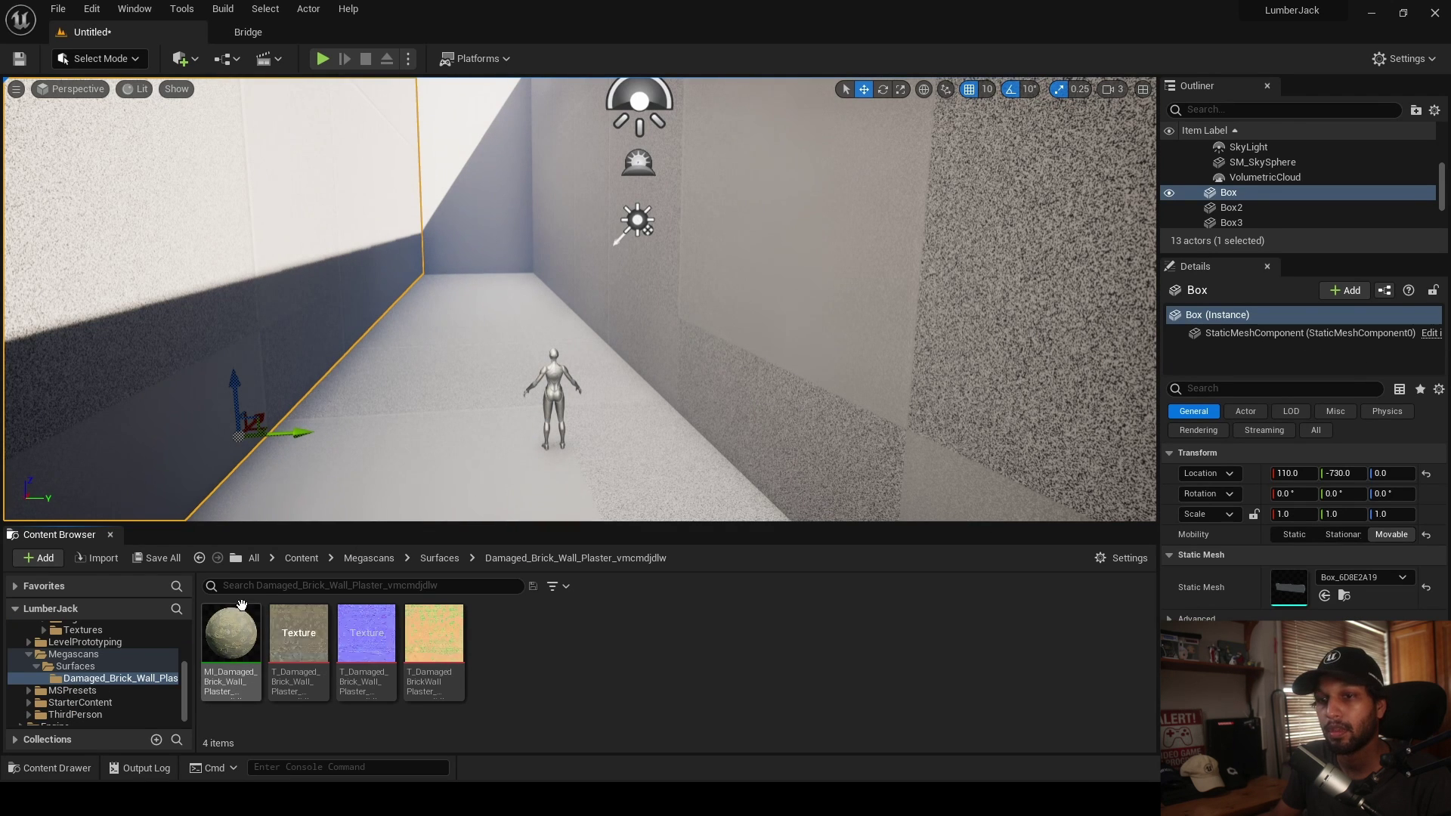
- Browse the project content to the Damaged_Brick_Wall_Plaster folder under Megascans > Surfaces
{"action": "left_click", "coordinate": [302, 561]}
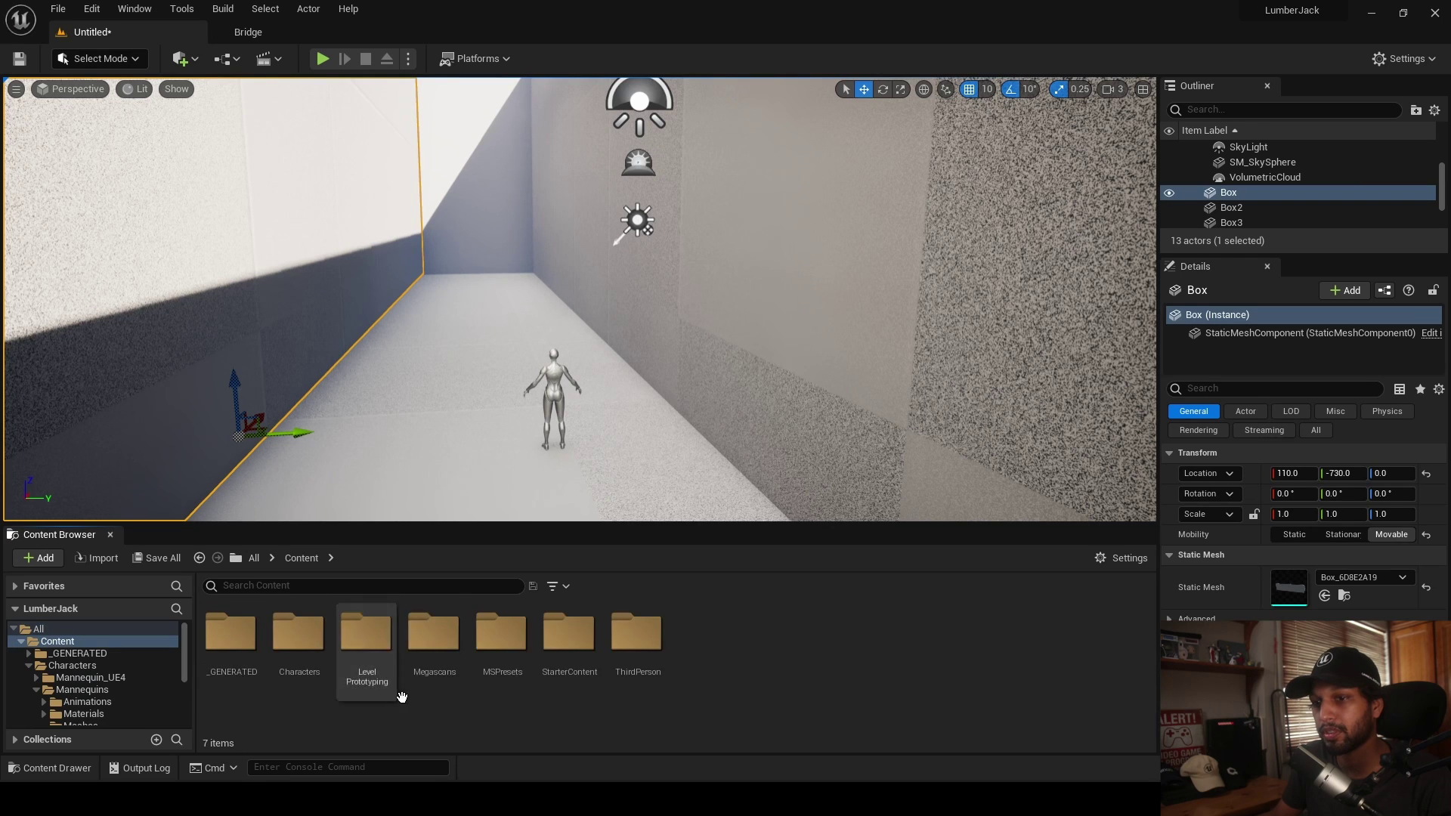
{"action": "double_click", "coordinate": [435, 656]}
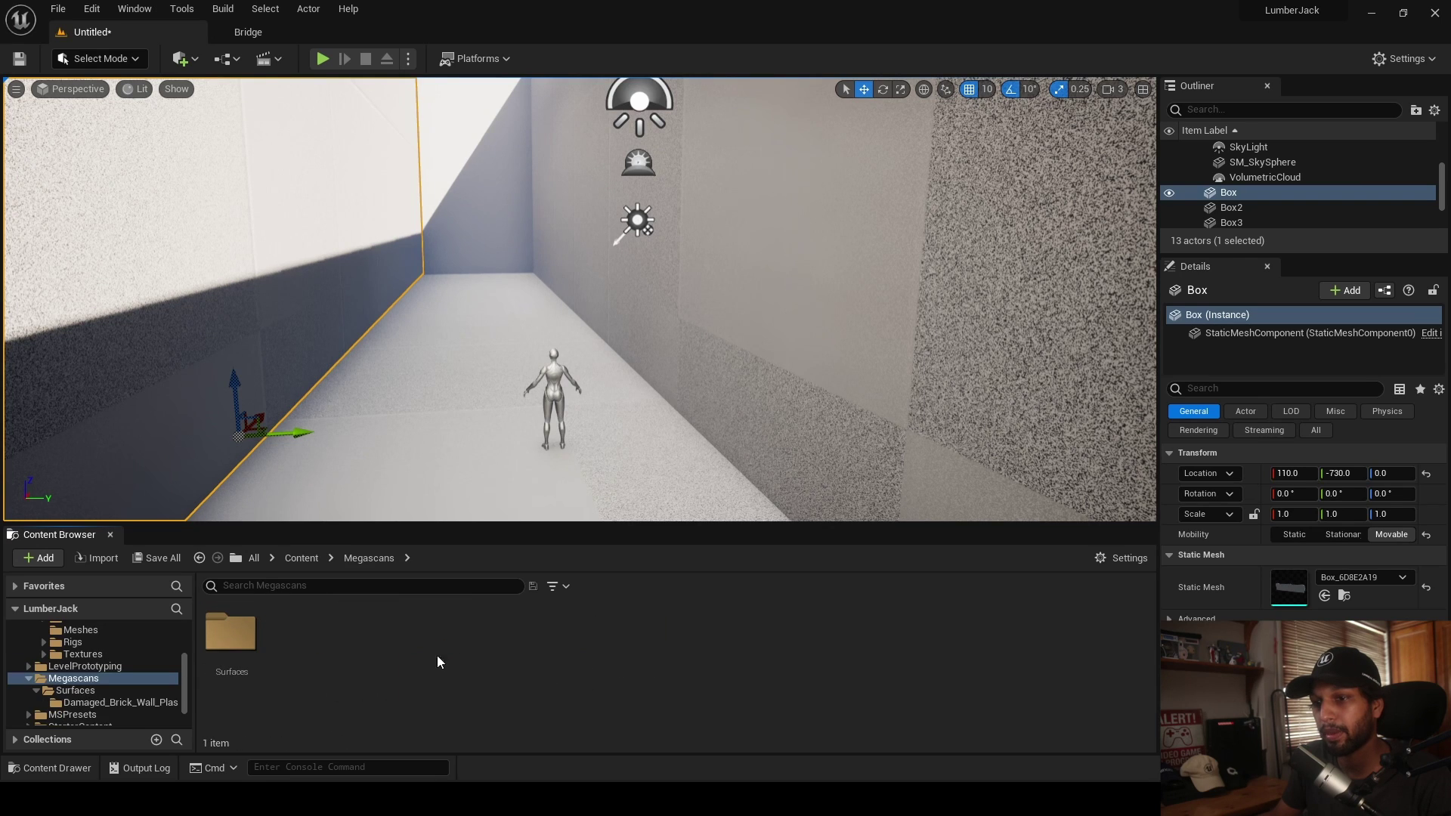
{"action": "double_click", "coordinate": [230, 651]}
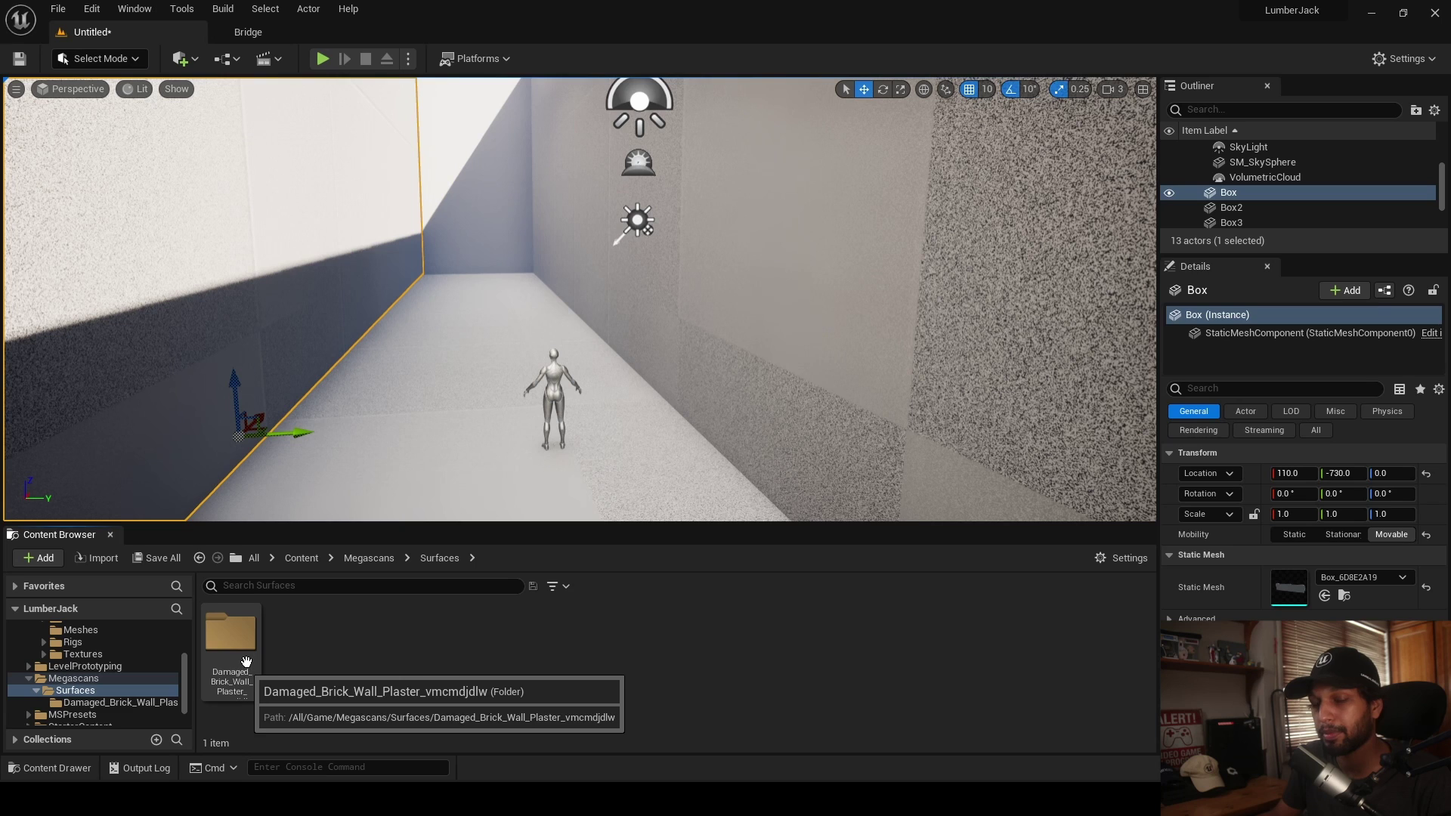
{"action": "left_click", "coordinate": [238, 649]}
{"action": "double_click", "coordinate": [239, 650]}
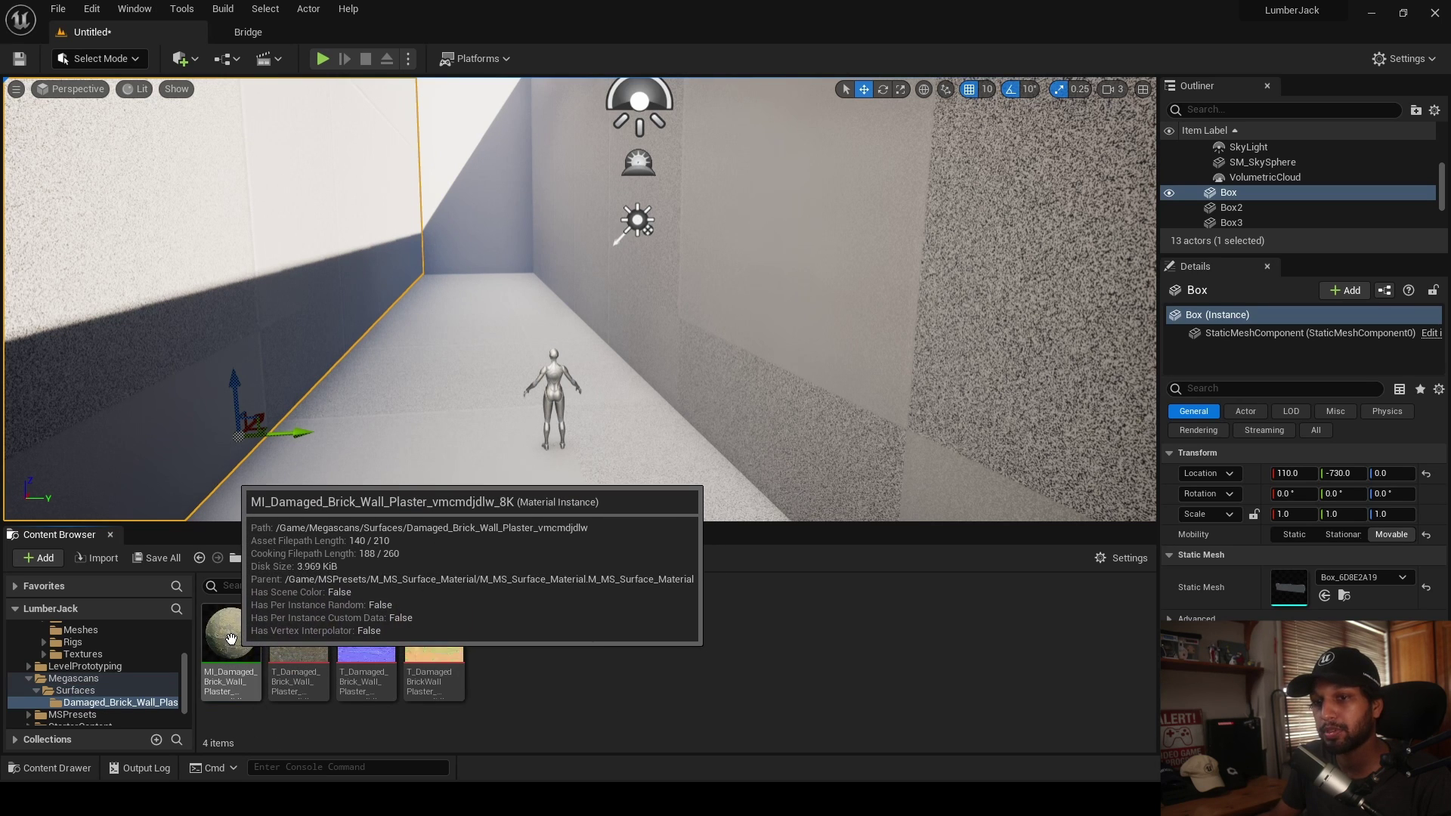
- Apply the damaged brick wall plaster material to the right and left corridor walls
{"action": "left_click_drag", "start_coordinate": [230, 637], "coordinate": [788, 348]}
{"action": "right_click_drag", "start_coordinate": [789, 347], "coordinate": [687, 321]}
{"action": "left_click_drag", "start_coordinate": [239, 640], "coordinate": [386, 374]}
{"action": "right_click_drag", "start_coordinate": [386, 374], "coordinate": [547, 409]}
- Open the brick wall plaster material instance, enable and expand its Tiling/Offset override, and place its window clear of the textured wall
{"action": "double_click", "coordinate": [239, 650]}
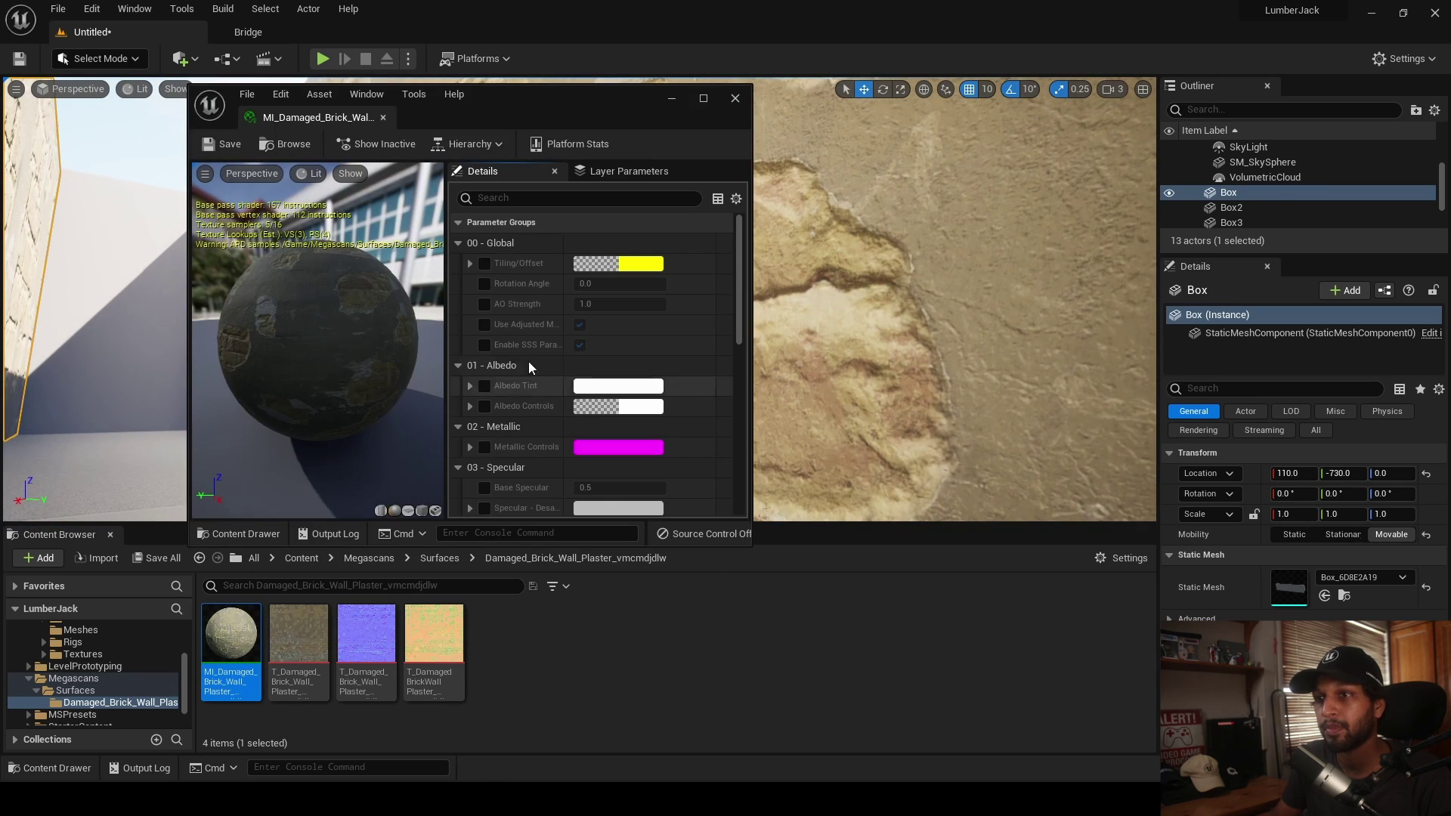
{"action": "left_click_drag", "start_coordinate": [474, 103], "coordinate": [324, 97]}
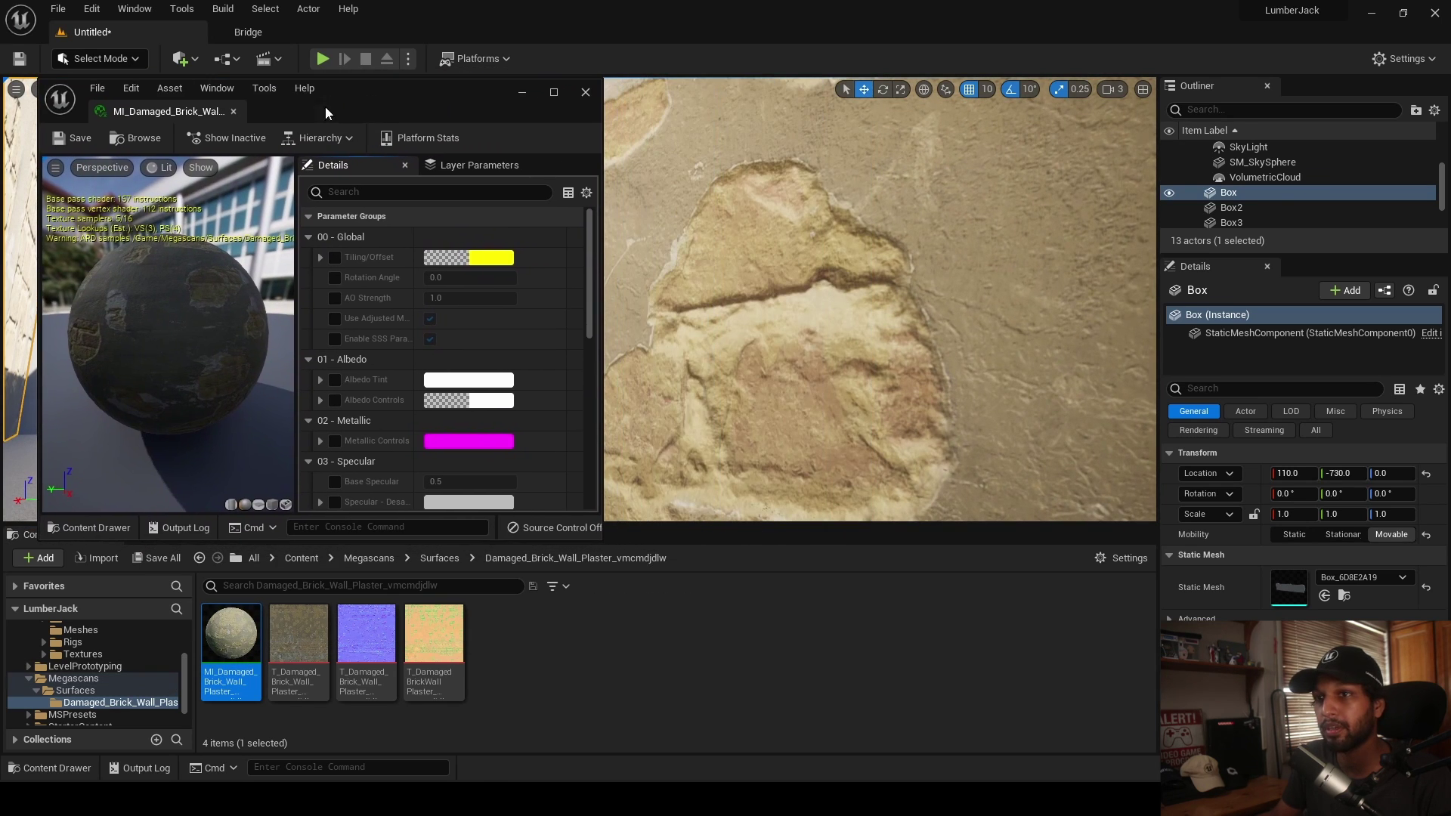
{"action": "left_click", "coordinate": [334, 258]}
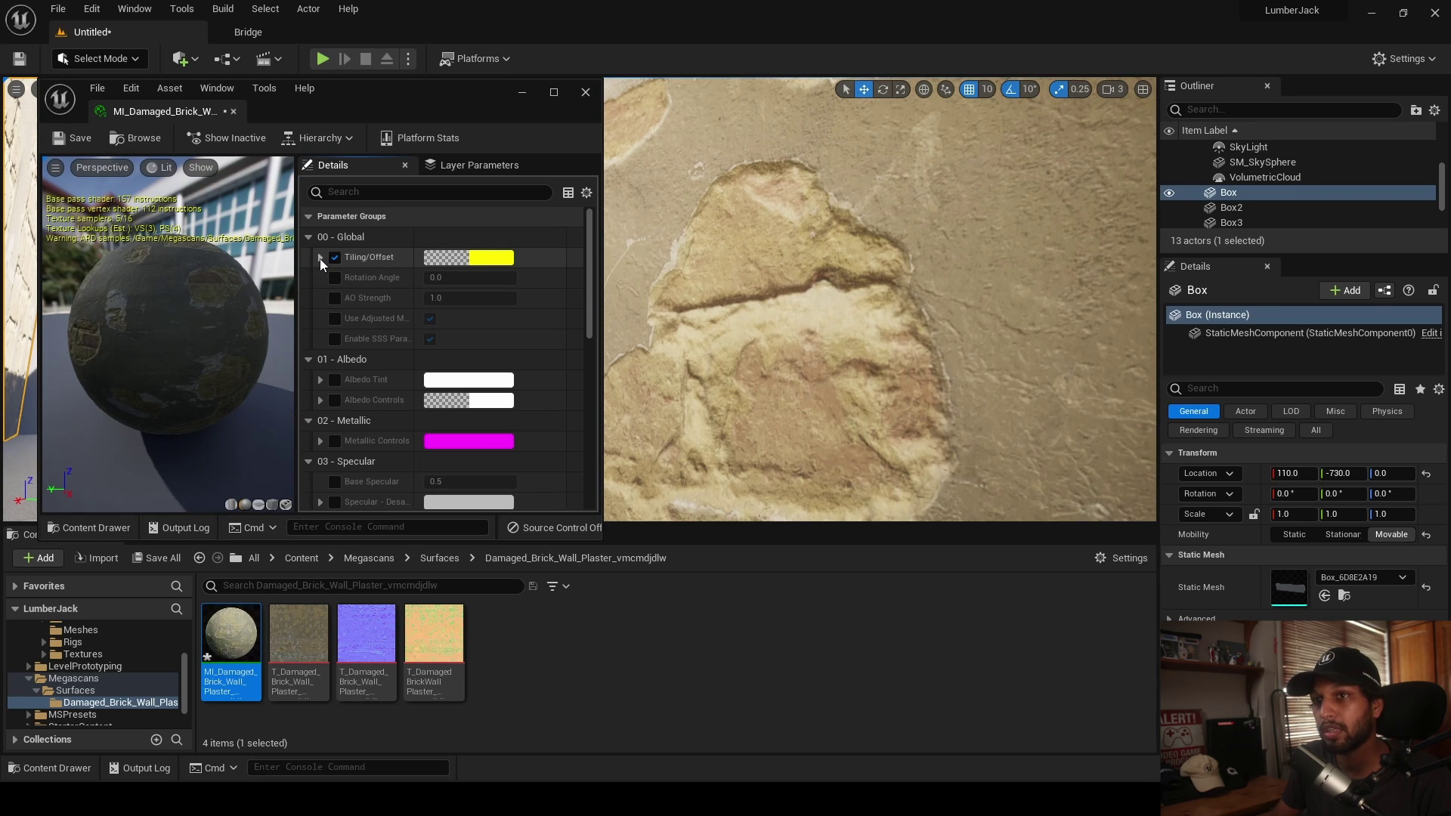
{"action": "left_click", "coordinate": [318, 259]}
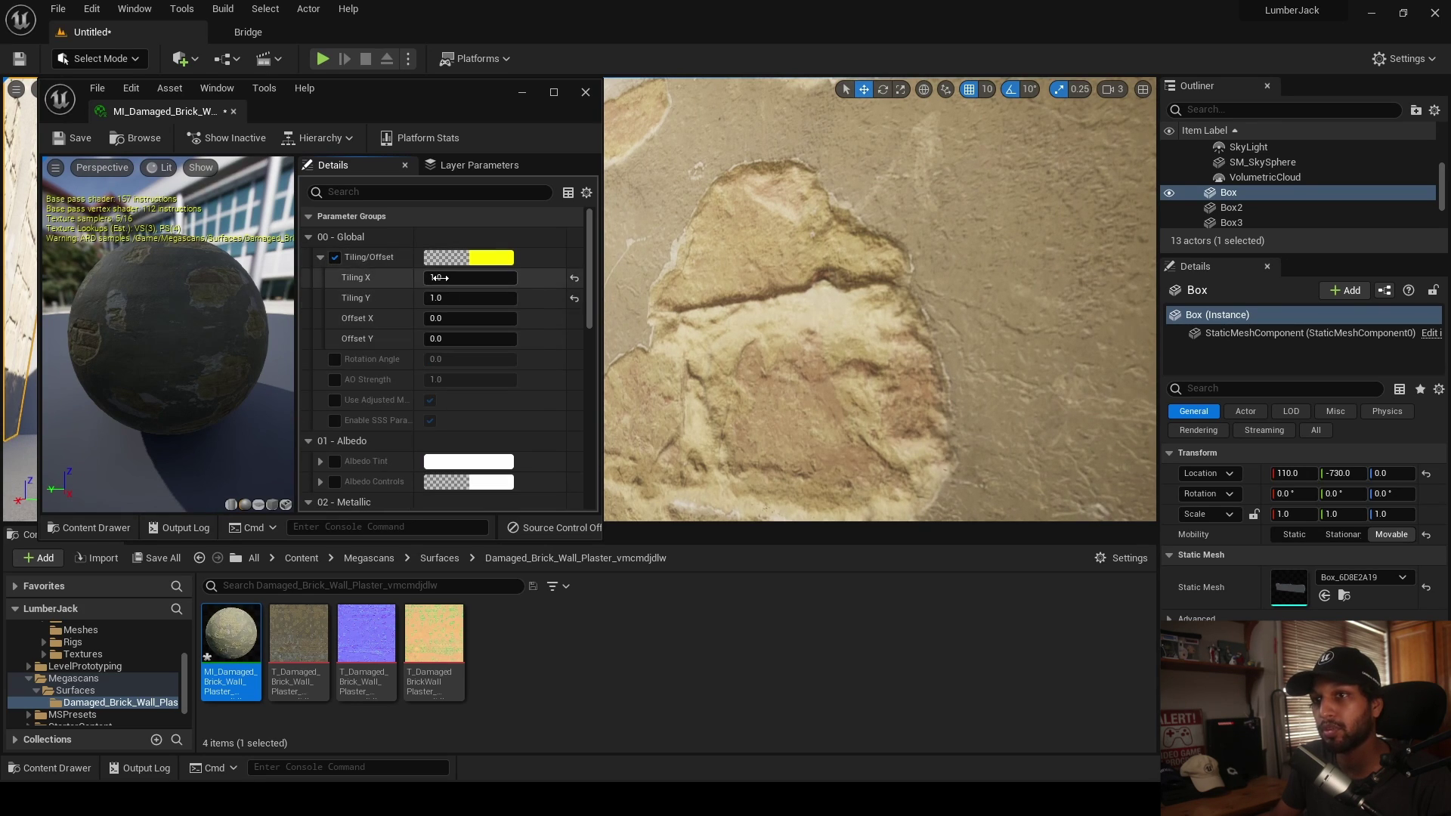
{"action": "left_click_drag", "start_coordinate": [417, 94], "coordinate": [879, 358]}
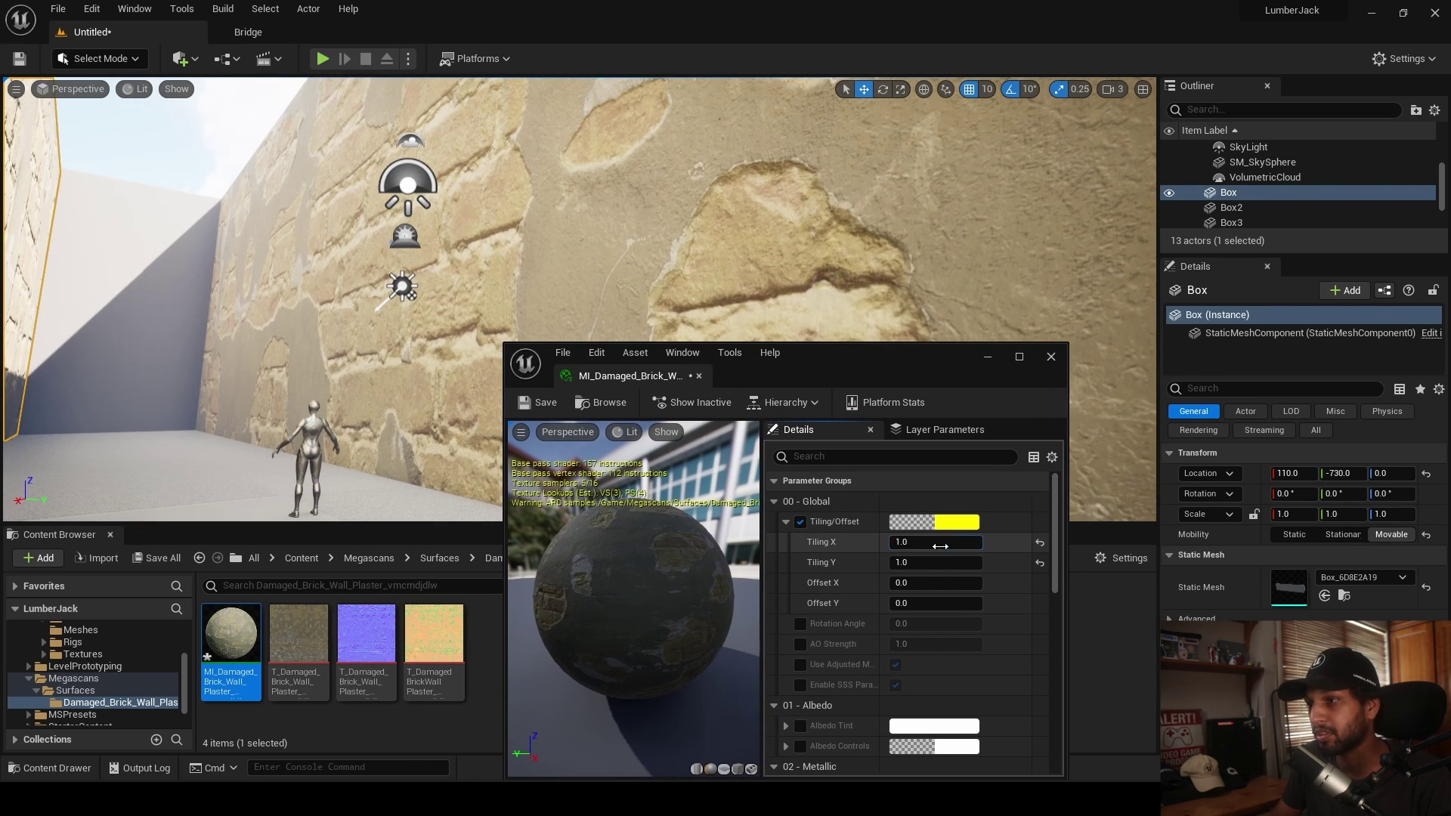
- Set the brick material's Tiling X and Tiling Y to 4
{"action": "key", "text": "Tab"}
{"action": "type", "text": "4"}
{"action": "key", "text": "Return"}
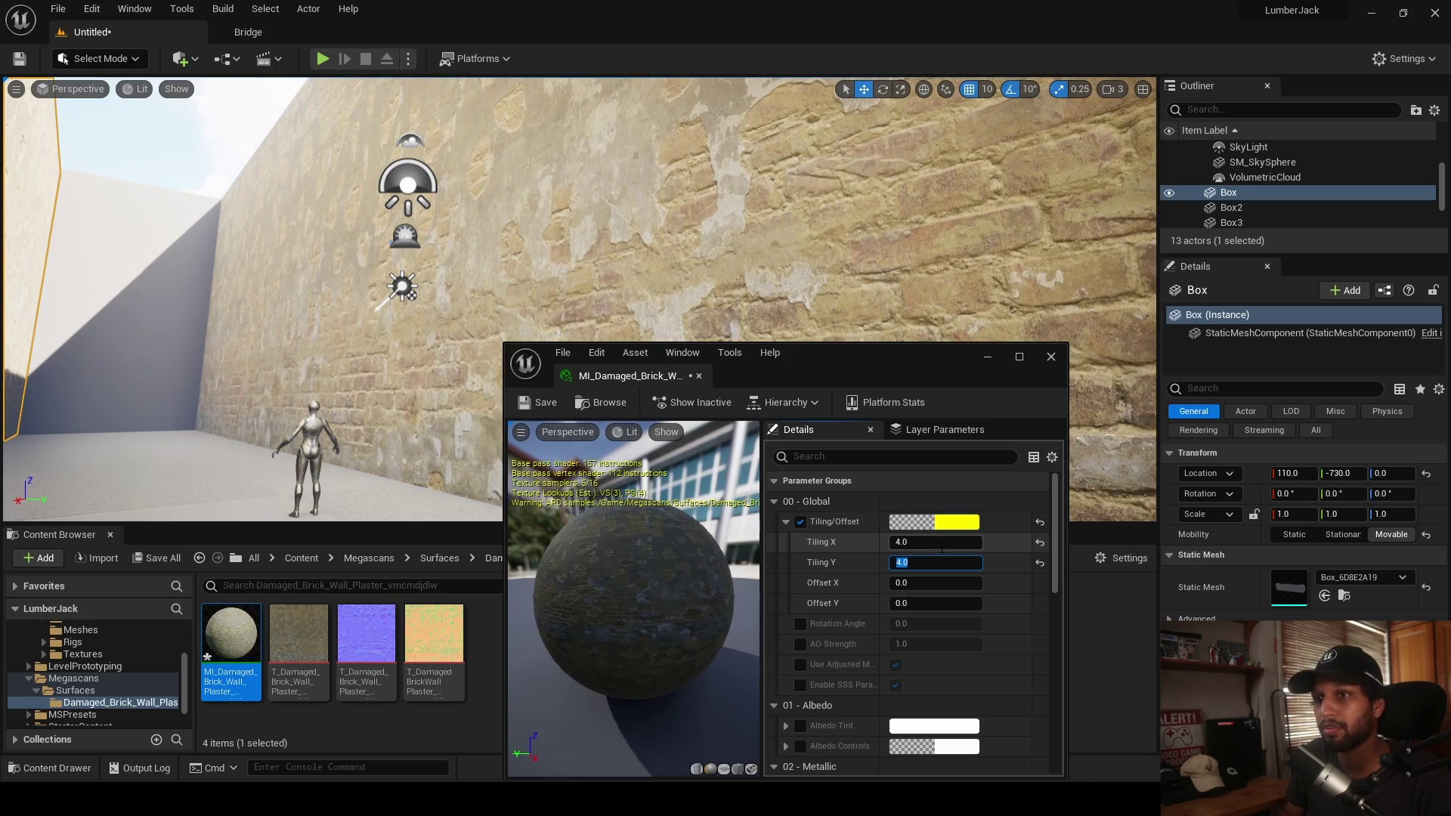
- Set the brick material's Tiling X and Tiling Y to 6 and check the brick scale beside the mannequin
{"action": "right_click_drag", "start_coordinate": [529, 303], "coordinate": [547, 339]}
{"action": "type", "text": "6"}
{"action": "key", "text": "Tab"}
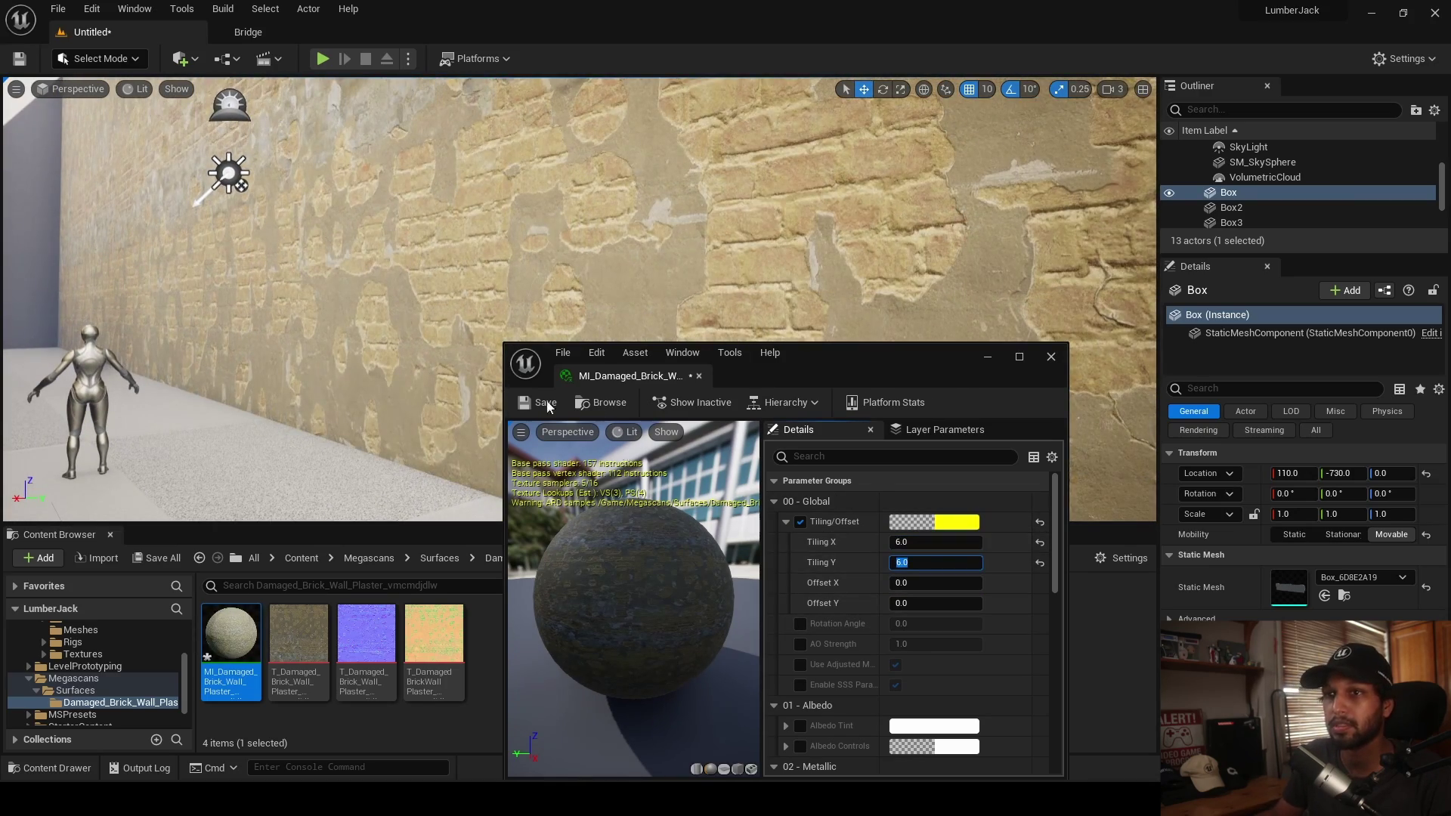
{"action": "type", "text": "6"}
{"action": "key", "text": "Return"}
{"action": "right_click_drag", "start_coordinate": [456, 340], "coordinate": [416, 337]}
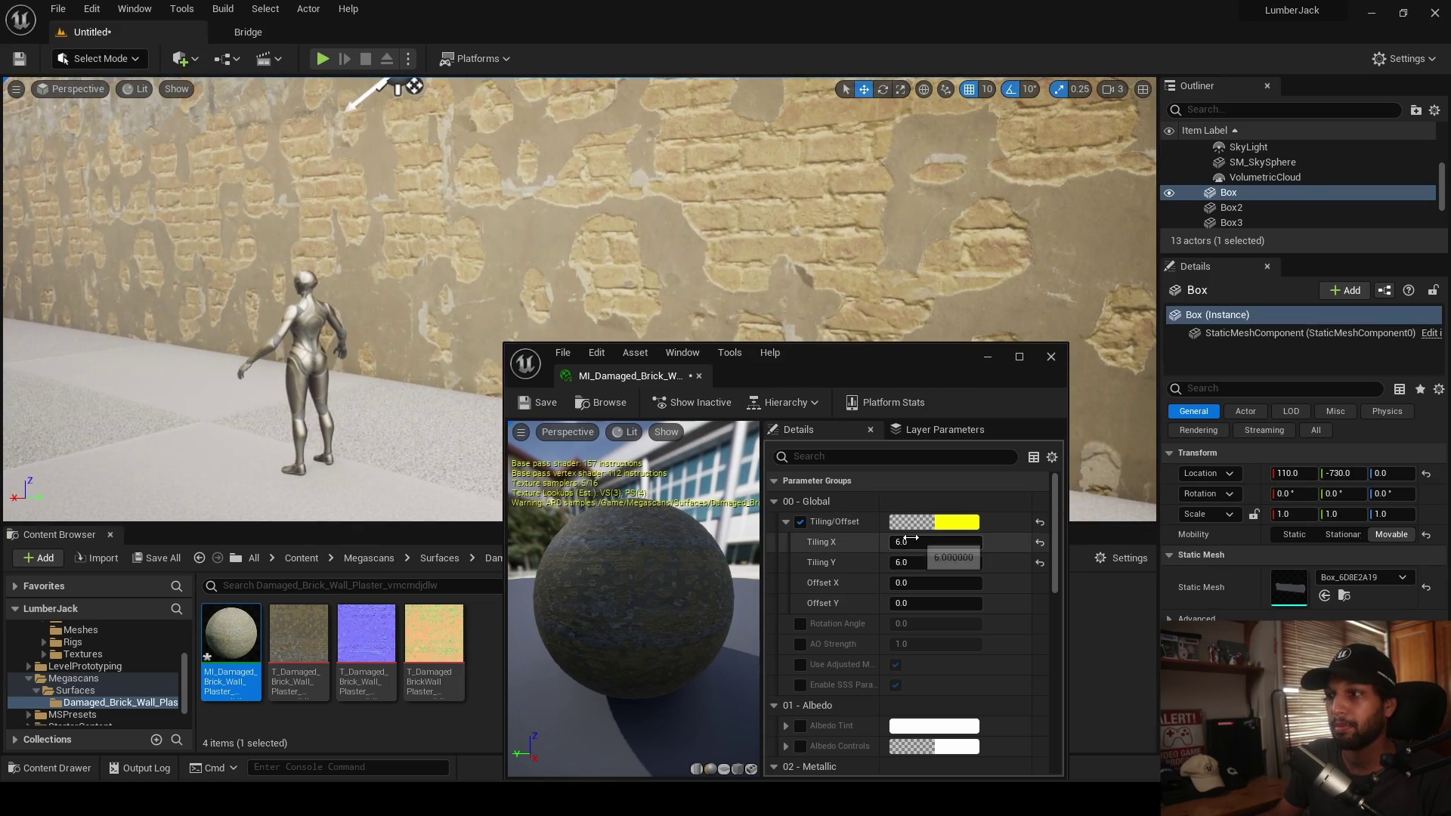
- Try a value of 5 for the brick material's Tiling X and Tiling Y and return both to 6
{"action": "type", "text": "5"}
{"action": "key", "text": "Tab"}
{"action": "type", "text": "5"}
{"action": "key", "text": "Return"}
{"action": "mouse_move", "coordinate": [545, 279]}
{"action": "right_mouse_down"}
{"action": "mouse_move", "coordinate": [539, 265]}
{"action": "mouse_move", "coordinate": [555, 287]}
{"action": "right_mouse_up"}
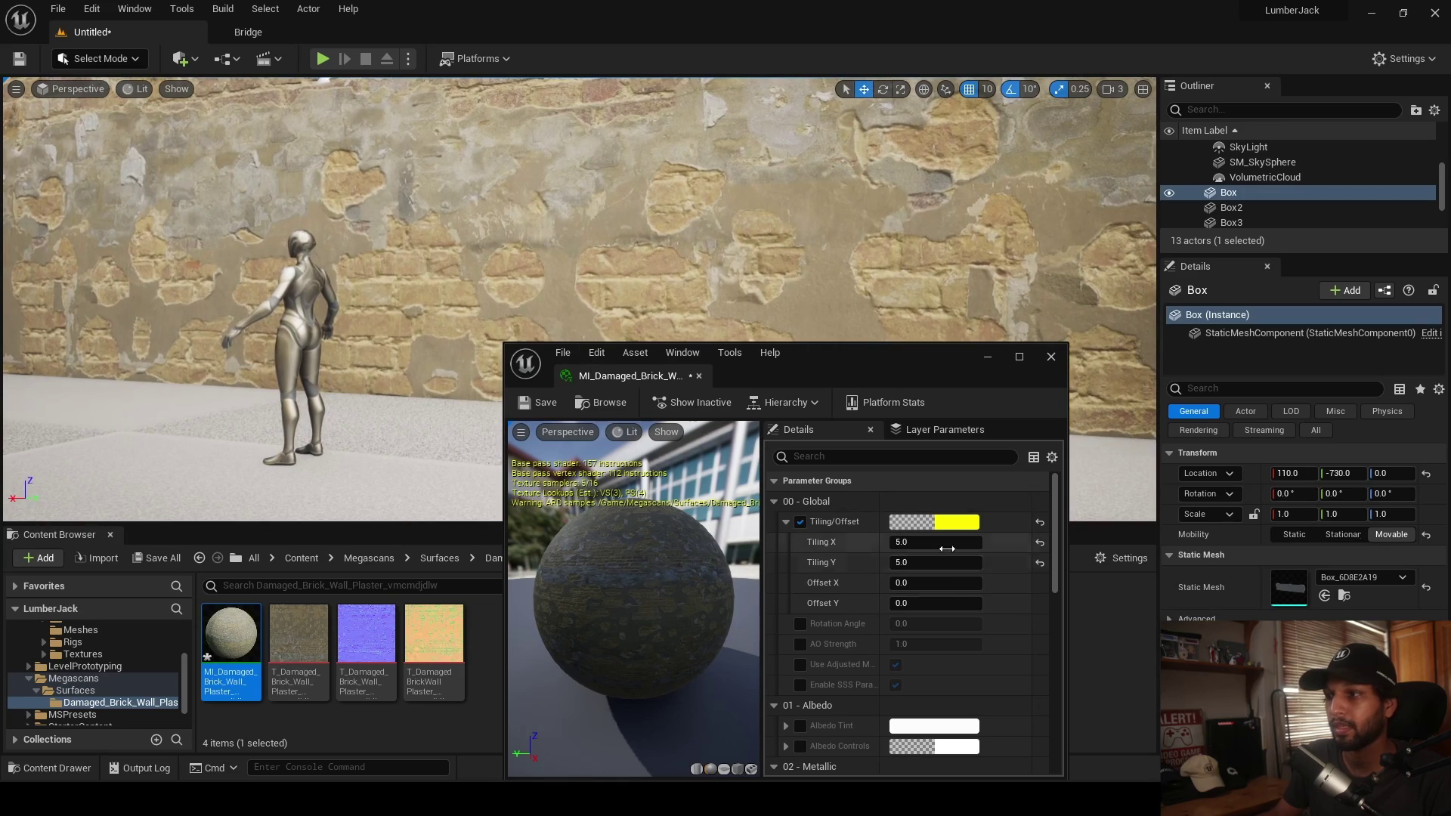
{"action": "type", "text": "6"}
{"action": "key", "text": "Tab"}
{"action": "type", "text": "6"}
{"action": "key", "text": "Return"}
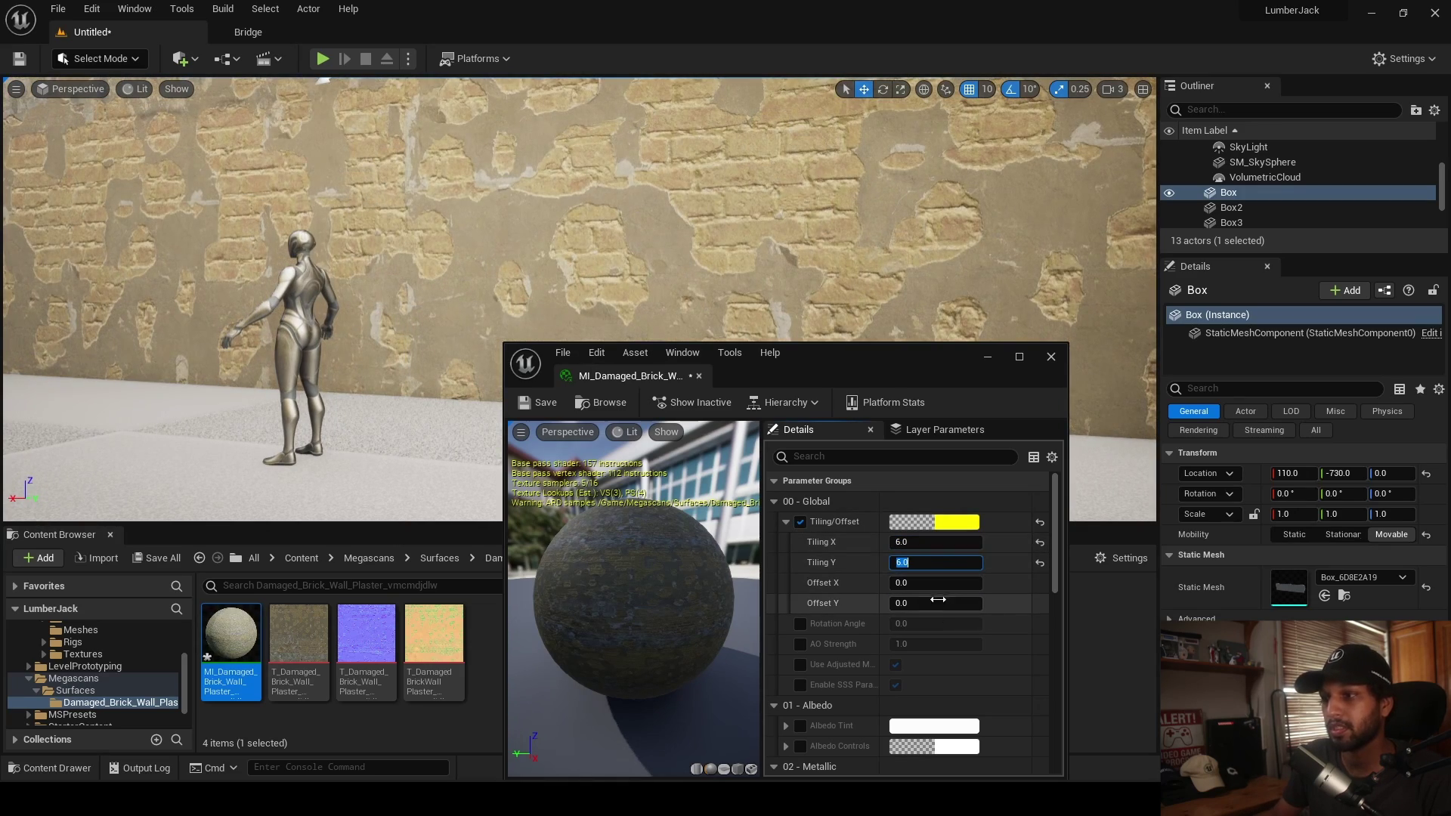
- Set the brick material's Offset Y to 0.44 and close its material window
{"action": "left_click_drag", "start_coordinate": [935, 603], "coordinate": [949, 603]}
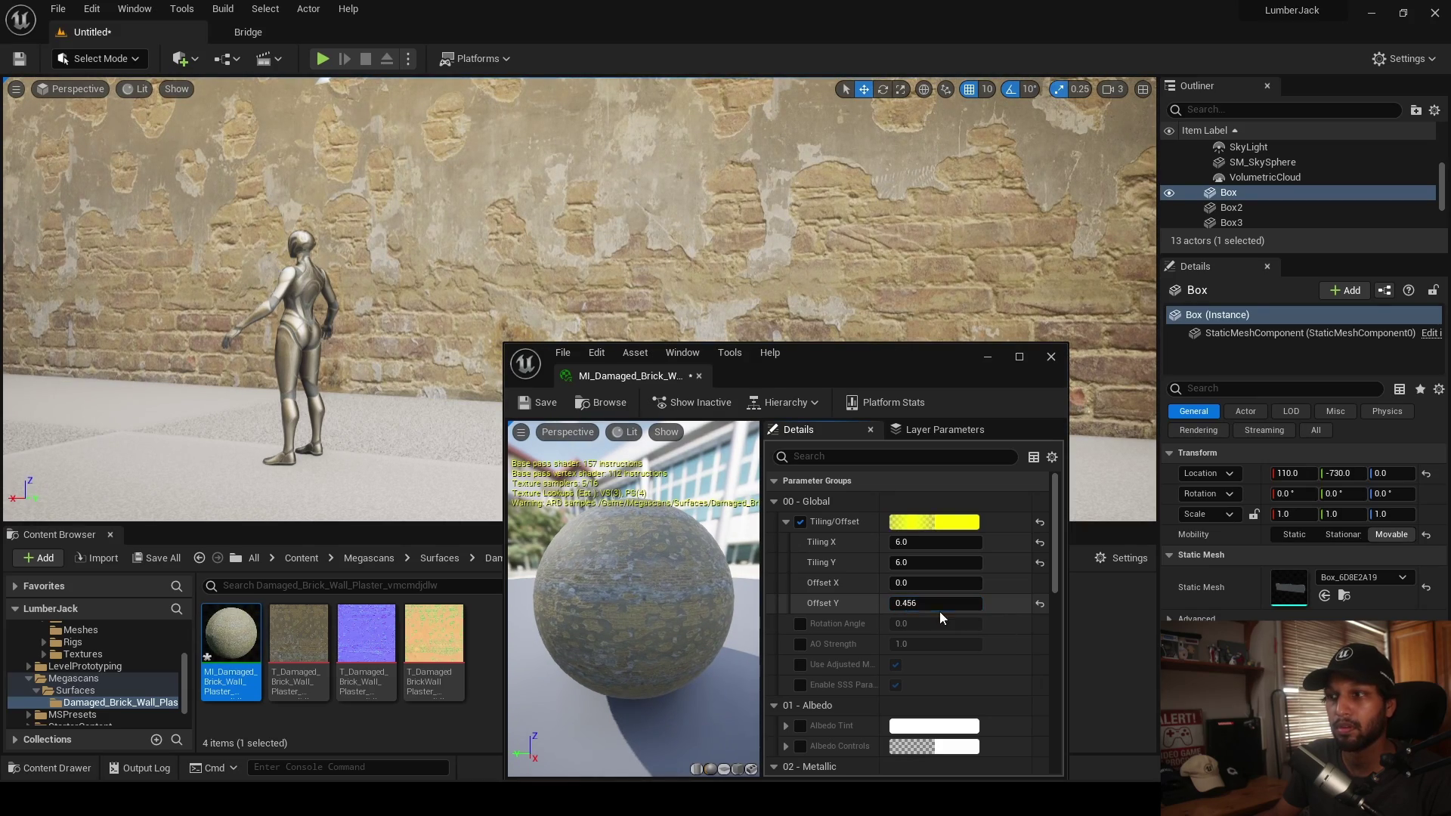
{"action": "left_click_drag", "start_coordinate": [967, 603], "coordinate": [957, 603]}
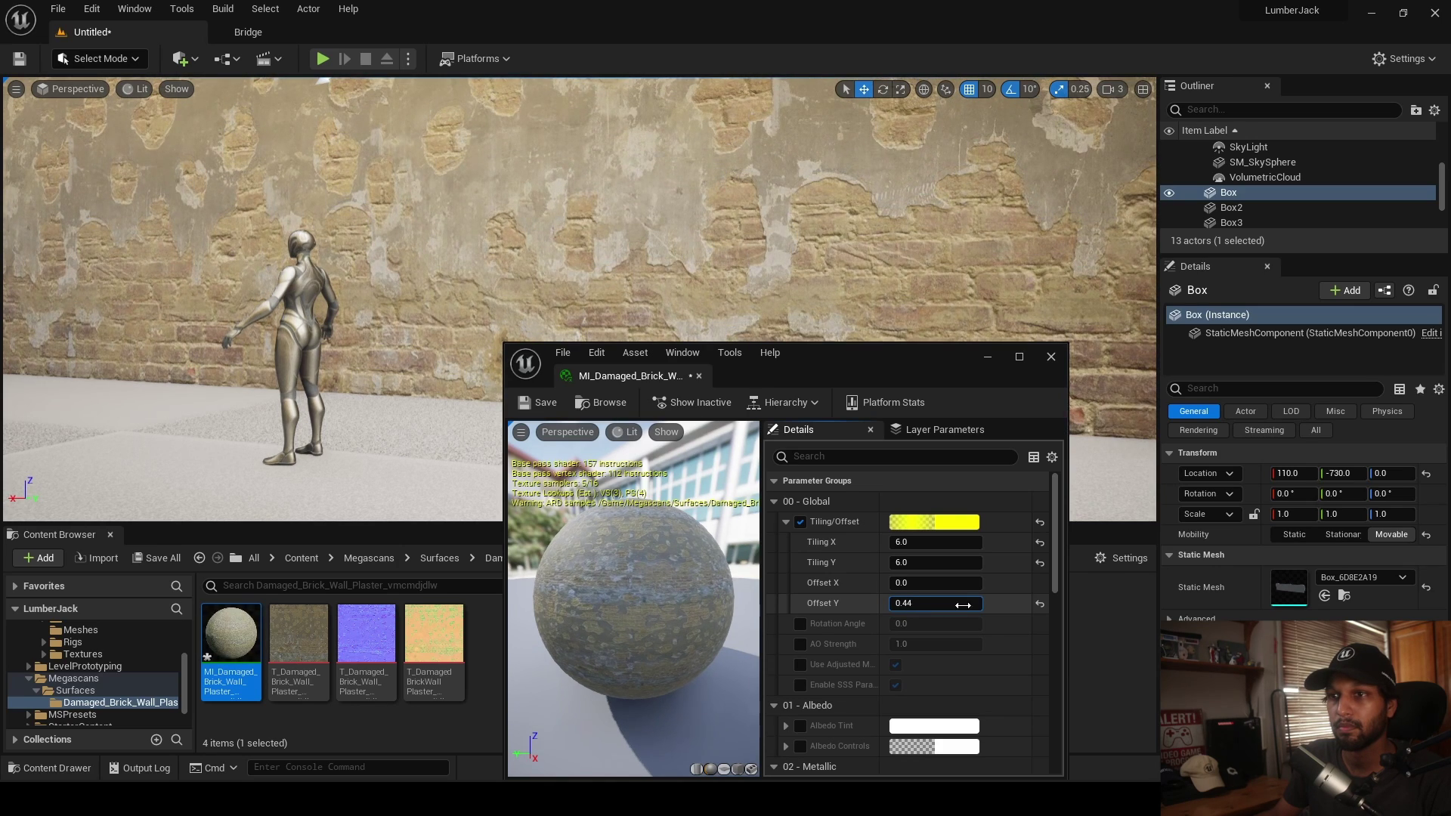
{"action": "left_click", "coordinate": [1052, 360]}
- Raise the viewport camera speed to 4 and apply the damaged brick plaster material to the corridor's end wall
{"action": "right_click_drag", "start_coordinate": [1043, 355], "coordinate": [839, 346]}
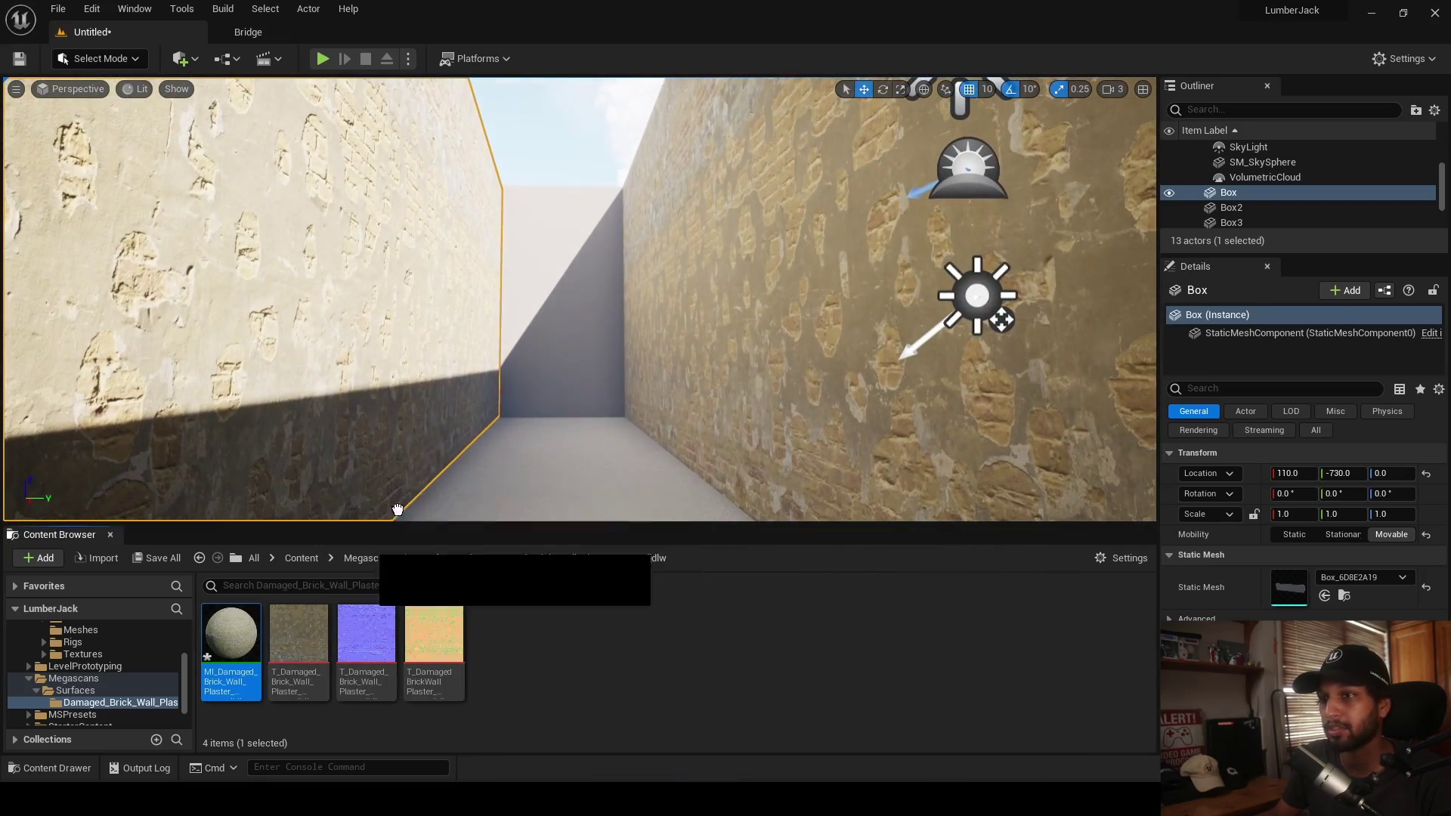
{"action": "key", "text": "f"}
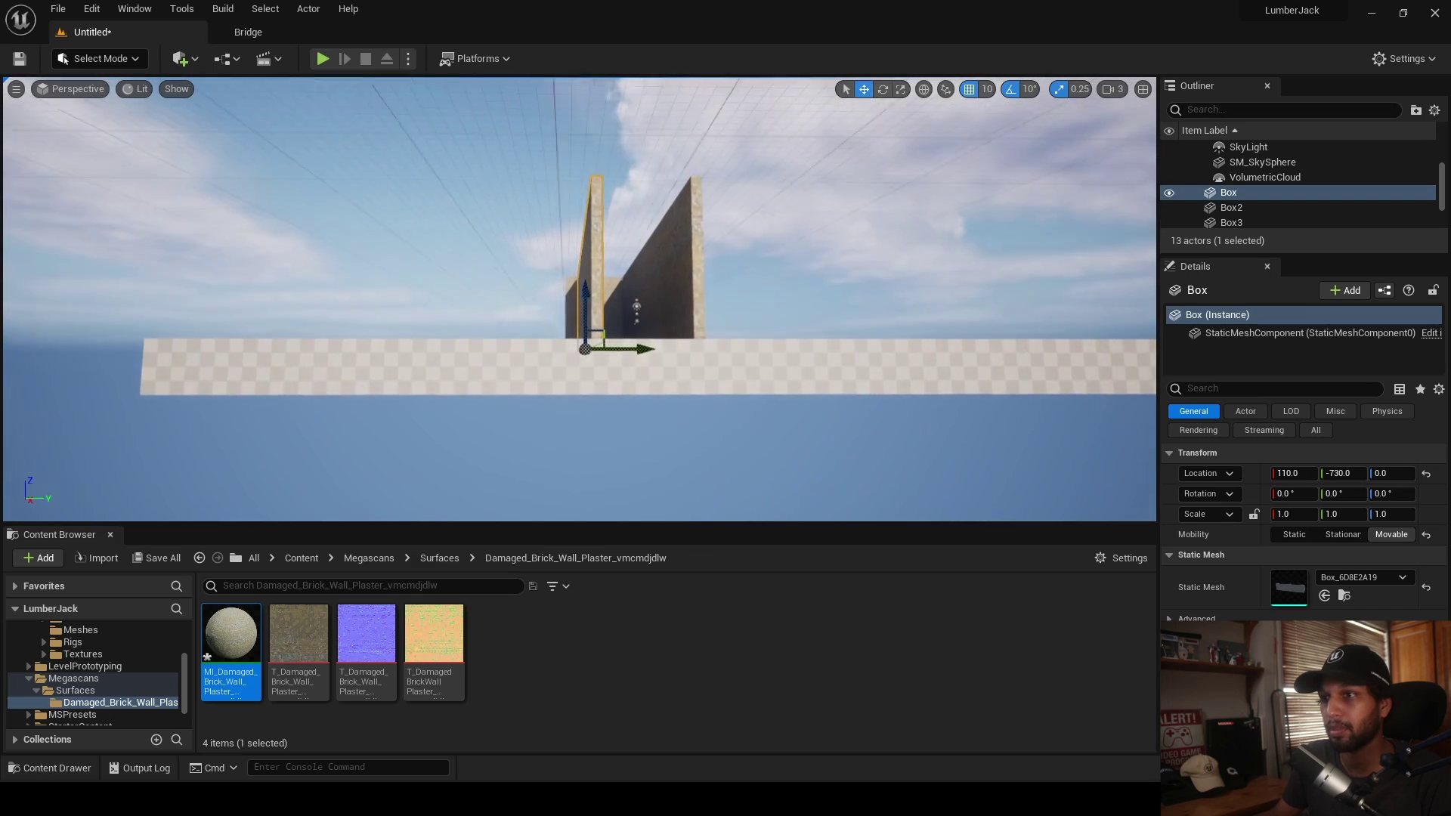
{"action": "left_click_drag", "start_coordinate": [1148, 125], "coordinate": [1161, 125]}
{"action": "right_click_drag", "start_coordinate": [861, 329], "coordinate": [801, 412]}
{"action": "key", "text": "w"}
{"action": "left_click", "coordinate": [664, 253]}
{"action": "key", "text": "w"}
{"action": "mouse_move", "coordinate": [664, 253]}
{"action": "right_mouse_down"}
{"action": "mouse_move", "coordinate": [690, 253]}
{"action": "mouse_move", "coordinate": [675, 276]}
{"action": "mouse_move", "coordinate": [684, 261]}
{"action": "right_mouse_up"}
{"action": "key", "text": "w"}
{"action": "key", "text": "s"}
{"action": "key", "text": "w"}
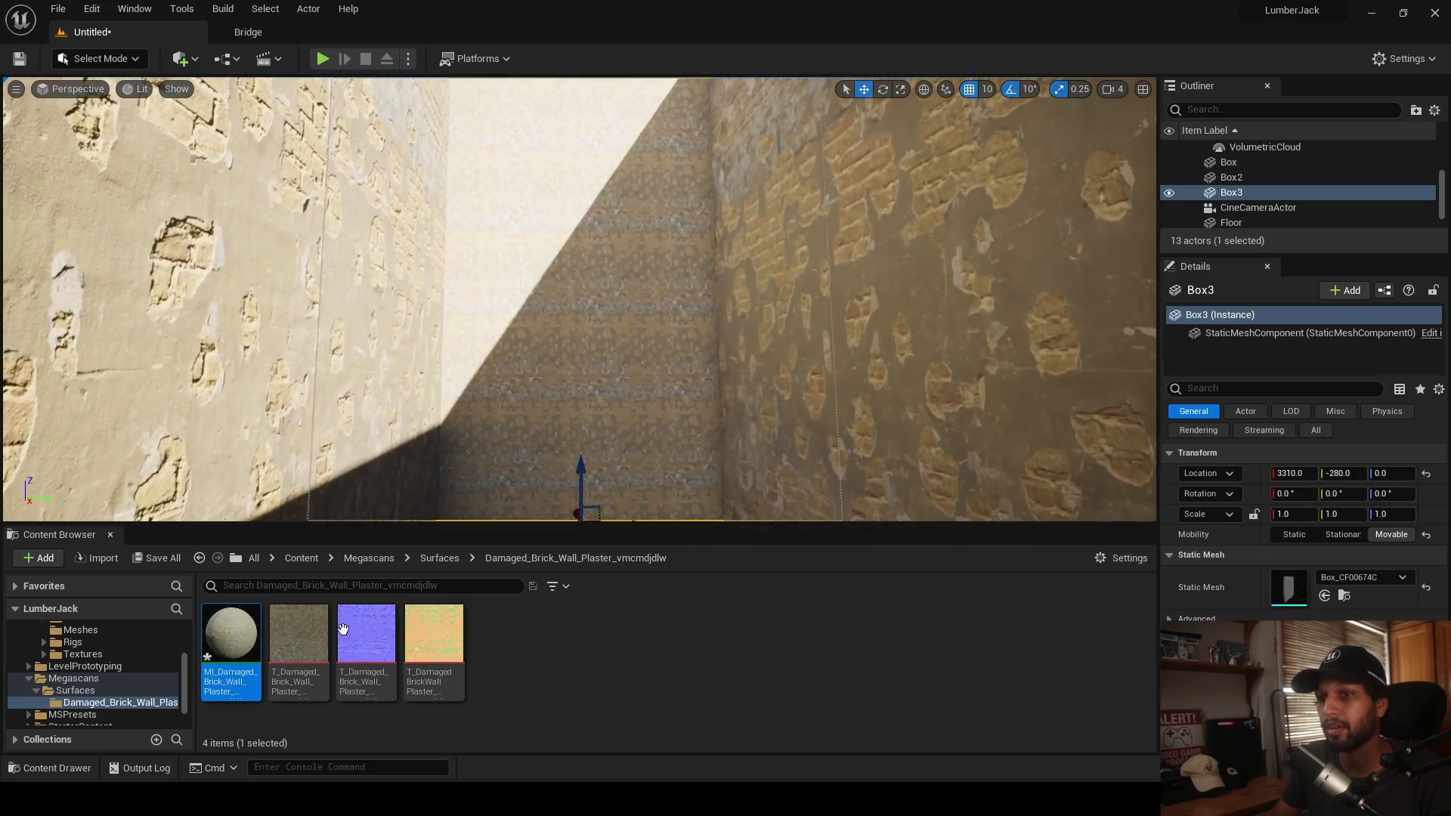
- Duplicate the brick wall plaster material instance and append "_SideWalls" to the copy's name
{"action": "right_click", "coordinate": [239, 636]}
{"action": "left_click", "coordinate": [331, 346]}
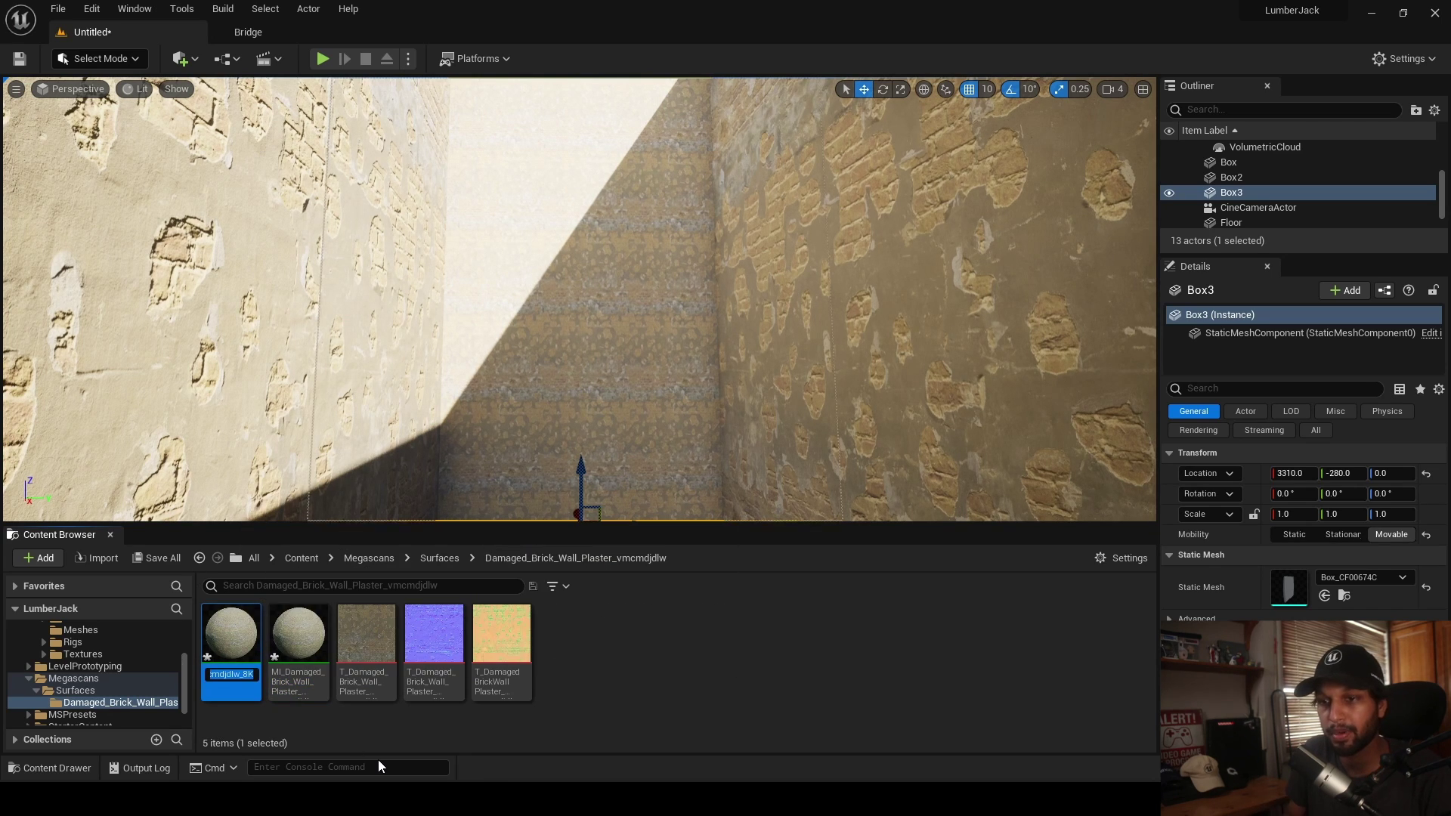
{"action": "key", "text": "End"}
{"action": "type", "text": "_Sid"}
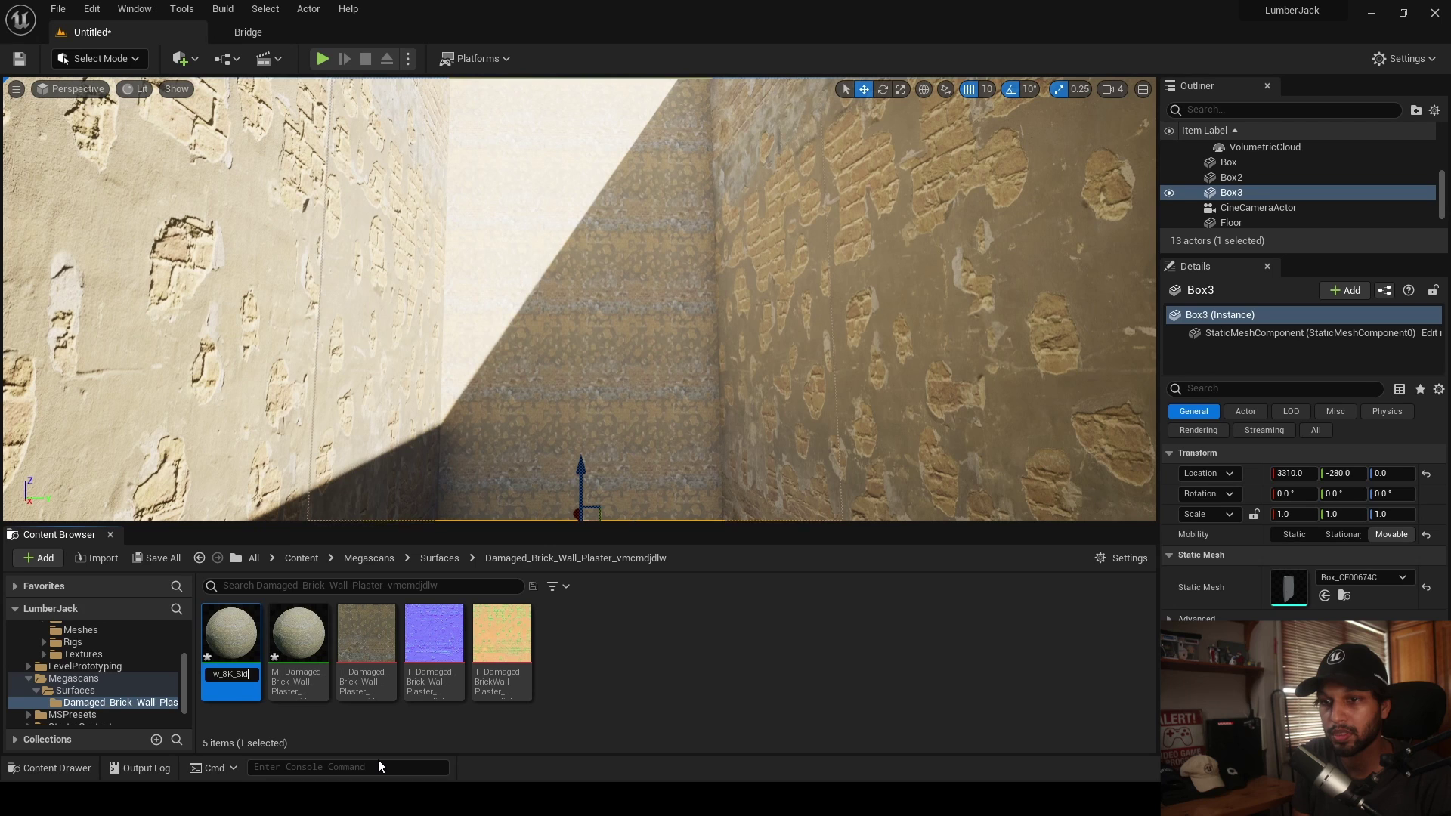
{"action": "type", "text": "eWalls"}
{"action": "key", "text": "Return"}
- Apply the SideWalls material copy to the end wall and open it in a window clear of the wall corner
{"action": "left_click_drag", "start_coordinate": [231, 635], "coordinate": [567, 341]}
{"action": "double_click", "coordinate": [231, 635]}
{"action": "left_click_drag", "start_coordinate": [813, 349], "coordinate": [1018, 144]}
{"action": "key", "text": "w"}
{"action": "mouse_move", "coordinate": [481, 261]}
{"action": "right_mouse_down"}
{"action": "mouse_move", "coordinate": [563, 257]}
{"action": "mouse_move", "coordinate": [480, 261]}
{"action": "right_mouse_up"}
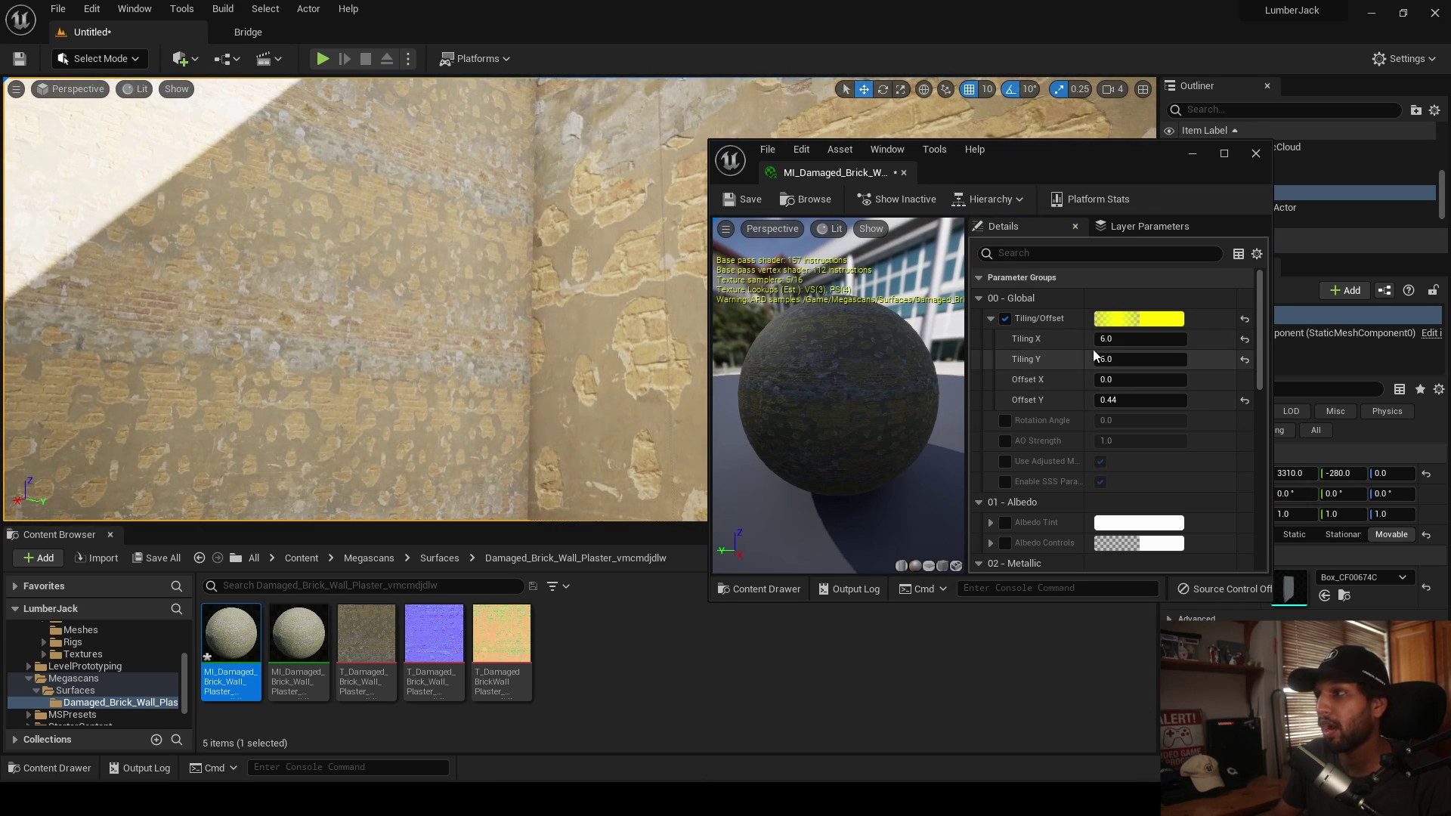
- Set the SideWalls material's Tiling X and Tiling Y to 2
{"action": "type", "text": "2"}
{"action": "key", "text": "Tab"}
{"action": "type", "text": "2"}
{"action": "key", "text": "Return"}
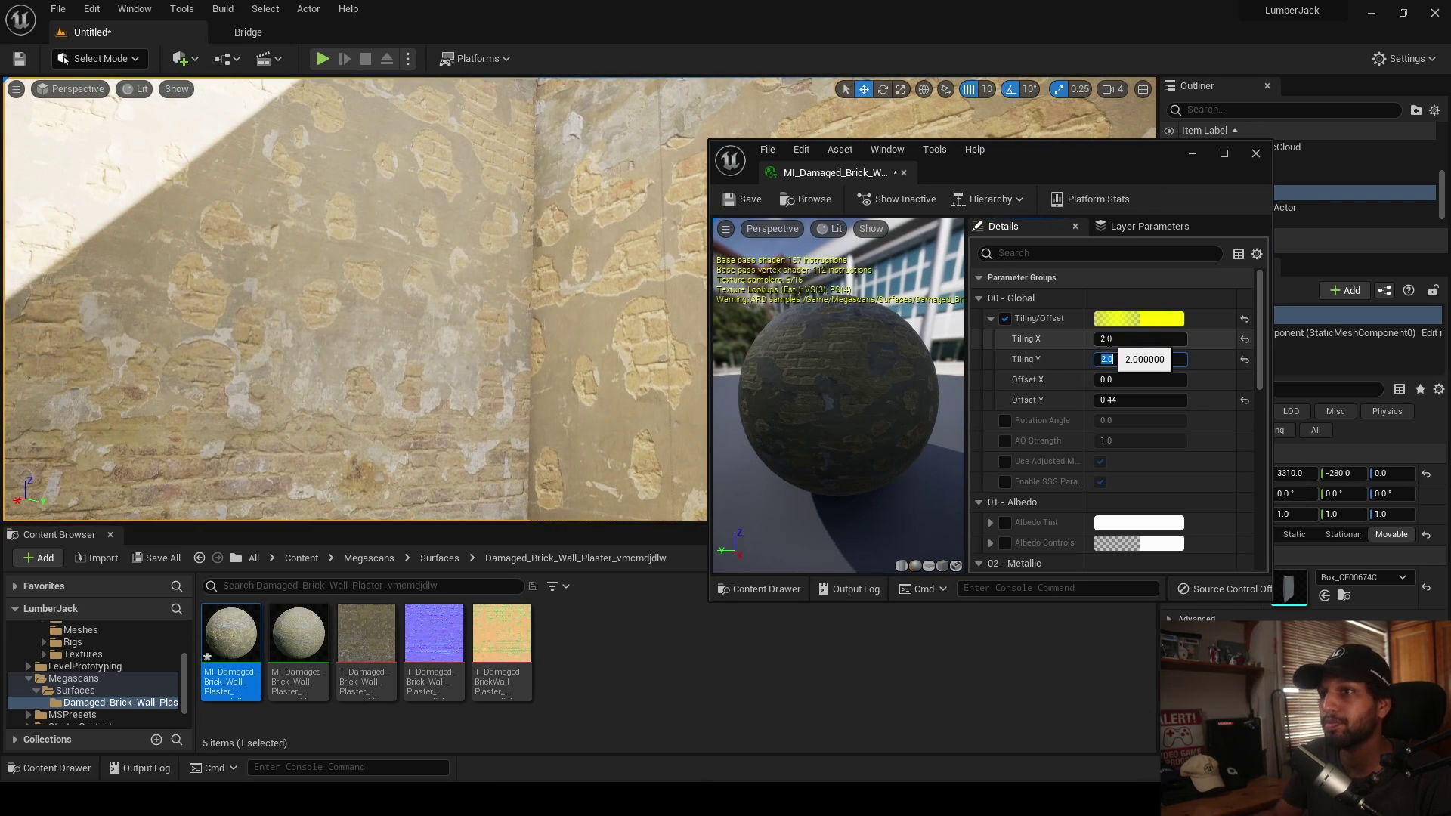
- Set the SideWalls material's Tiling X and Tiling Y to 1.5 and its Offset Y to 0.416
{"action": "left_click", "coordinate": [1165, 342]}
{"action": "type", "text": "1.5"}
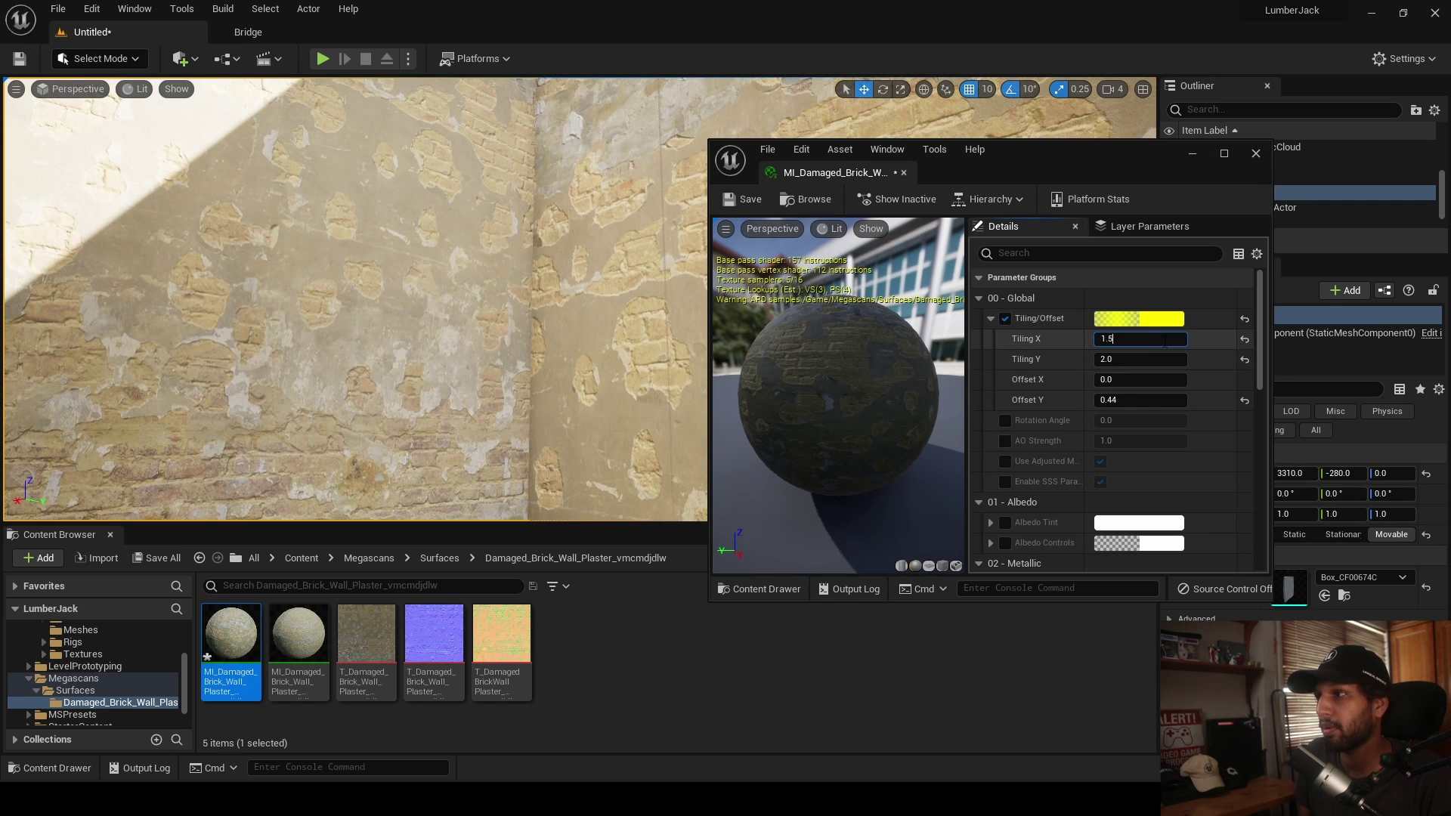
{"action": "key", "text": "Tab"}
{"action": "type", "text": "1.5"}
{"action": "key", "text": "Return"}
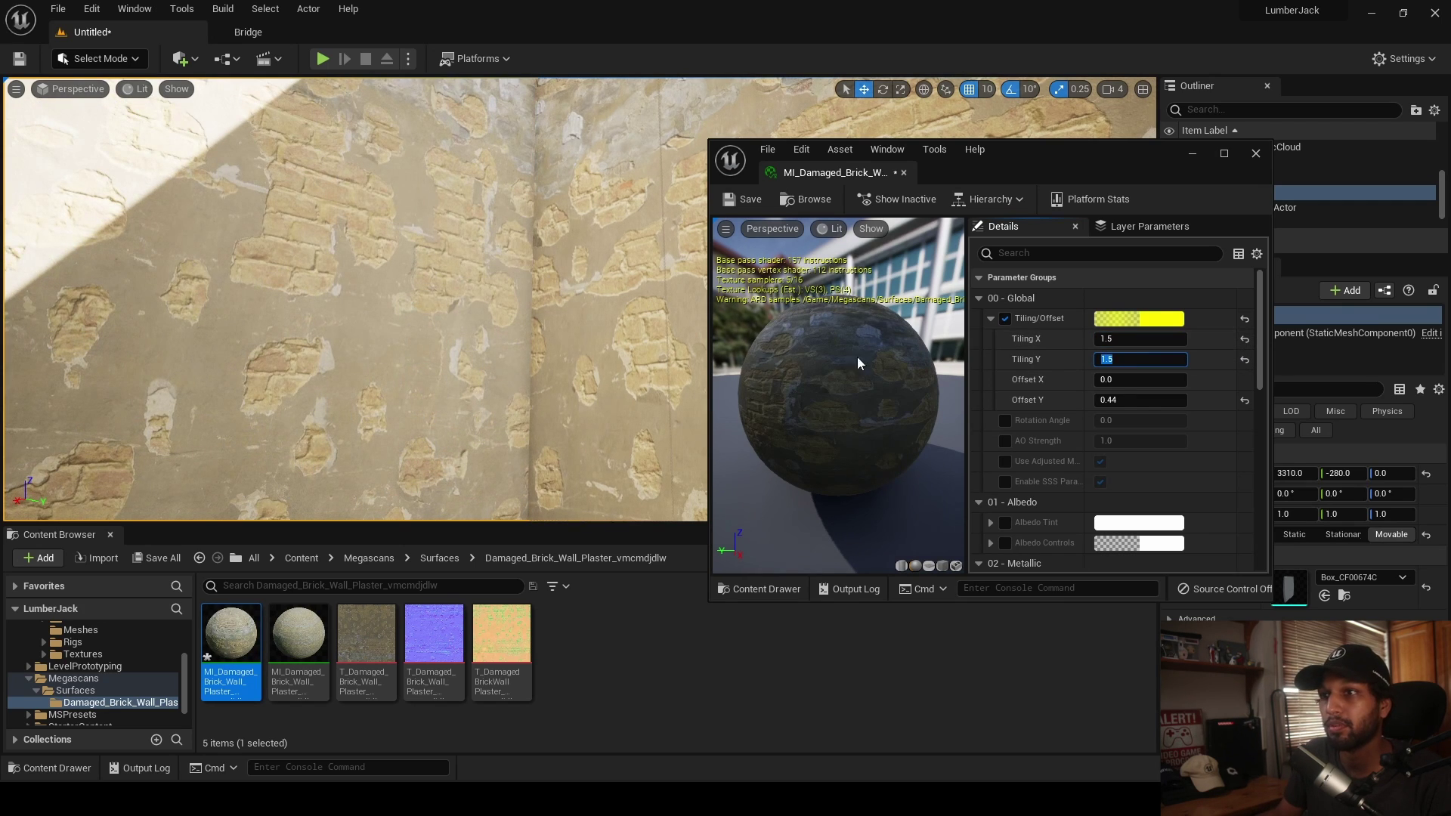
{"action": "left_click_drag", "start_coordinate": [1153, 404], "coordinate": [1179, 404]}
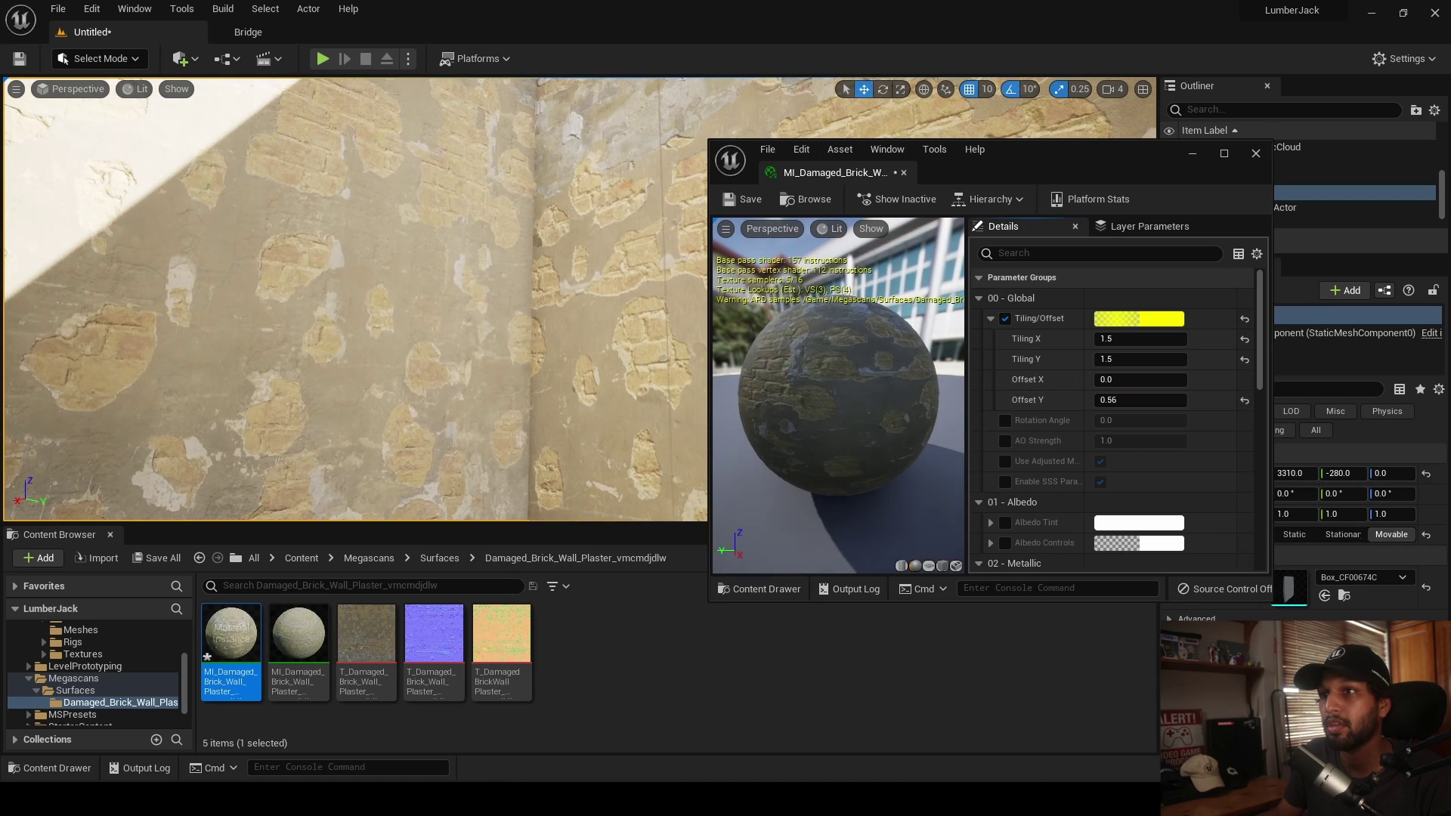
{"action": "right_click_drag", "start_coordinate": [648, 298], "coordinate": [607, 332]}
{"action": "left_click_drag", "start_coordinate": [1136, 407], "coordinate": [1105, 408]}
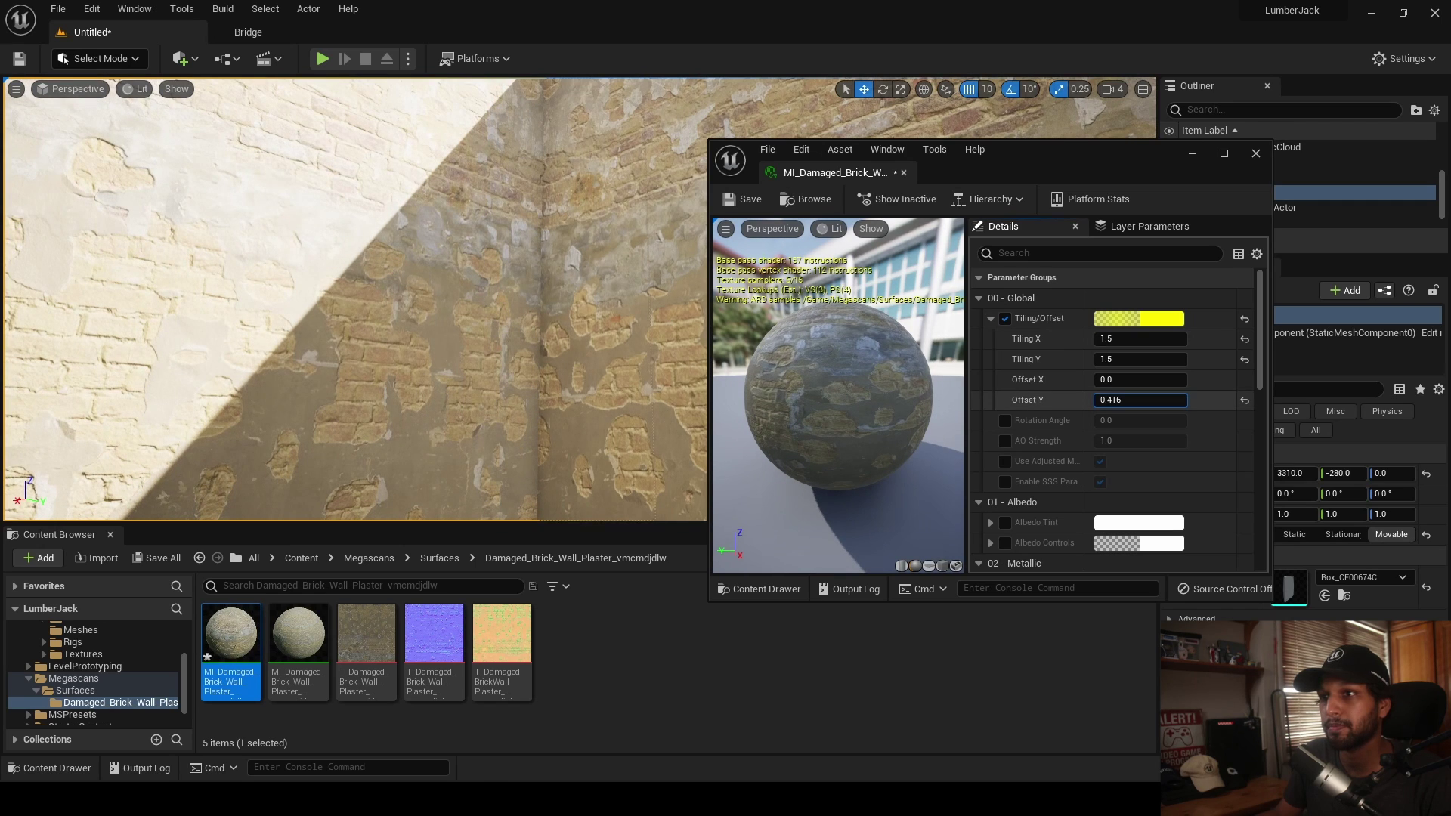
- Set the SideWalls material's Tiling X and Tiling Y to 1.4 and Offset Y to 0.448, and close its window
{"action": "left_click", "coordinate": [1132, 339]}
{"action": "type", "text": "1.4"}
{"action": "key", "text": "Tab"}
{"action": "type", "text": "1.4"}
{"action": "key", "text": "Return"}
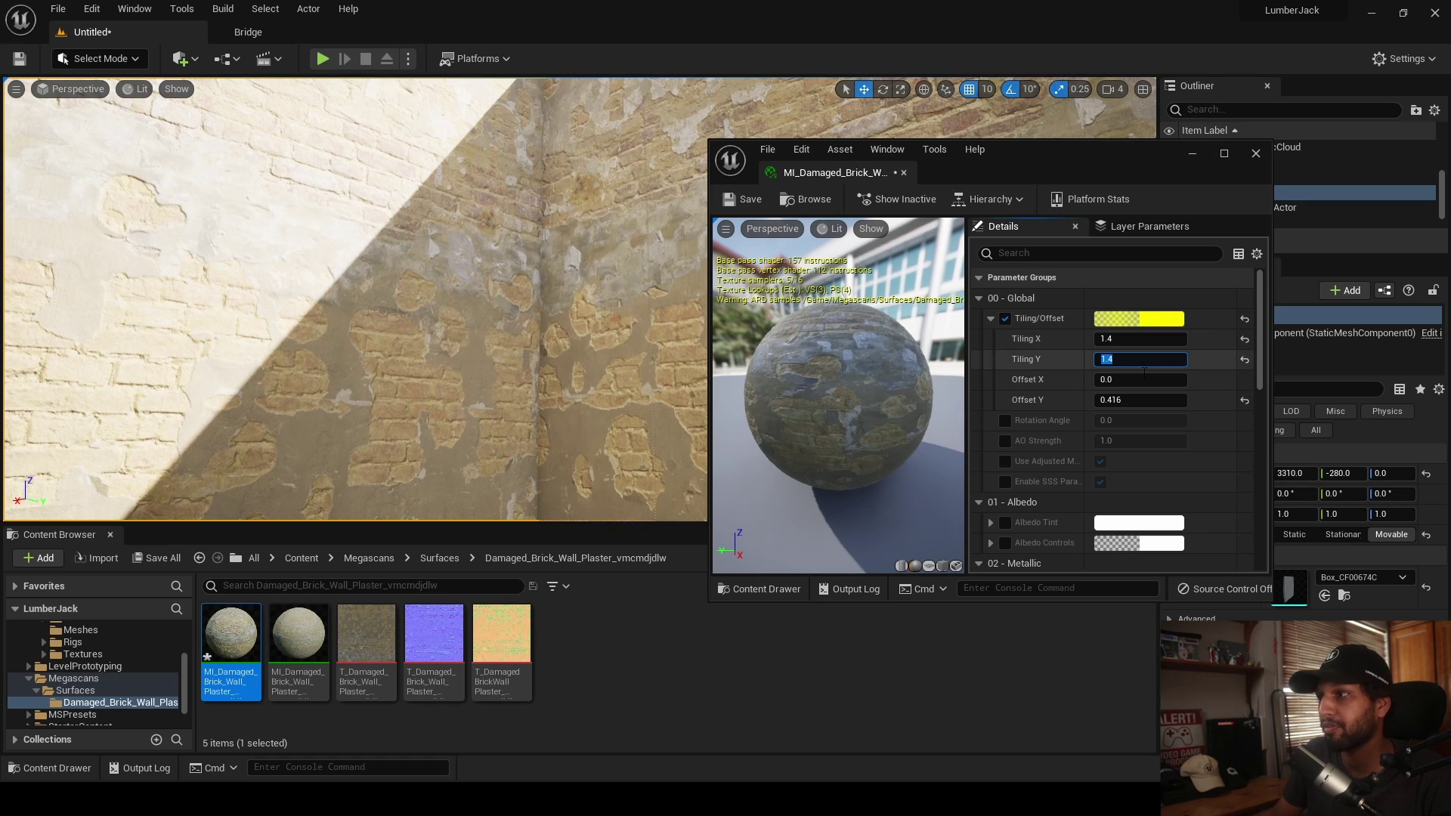
{"action": "left_click_drag", "start_coordinate": [1136, 401], "coordinate": [1146, 401]}
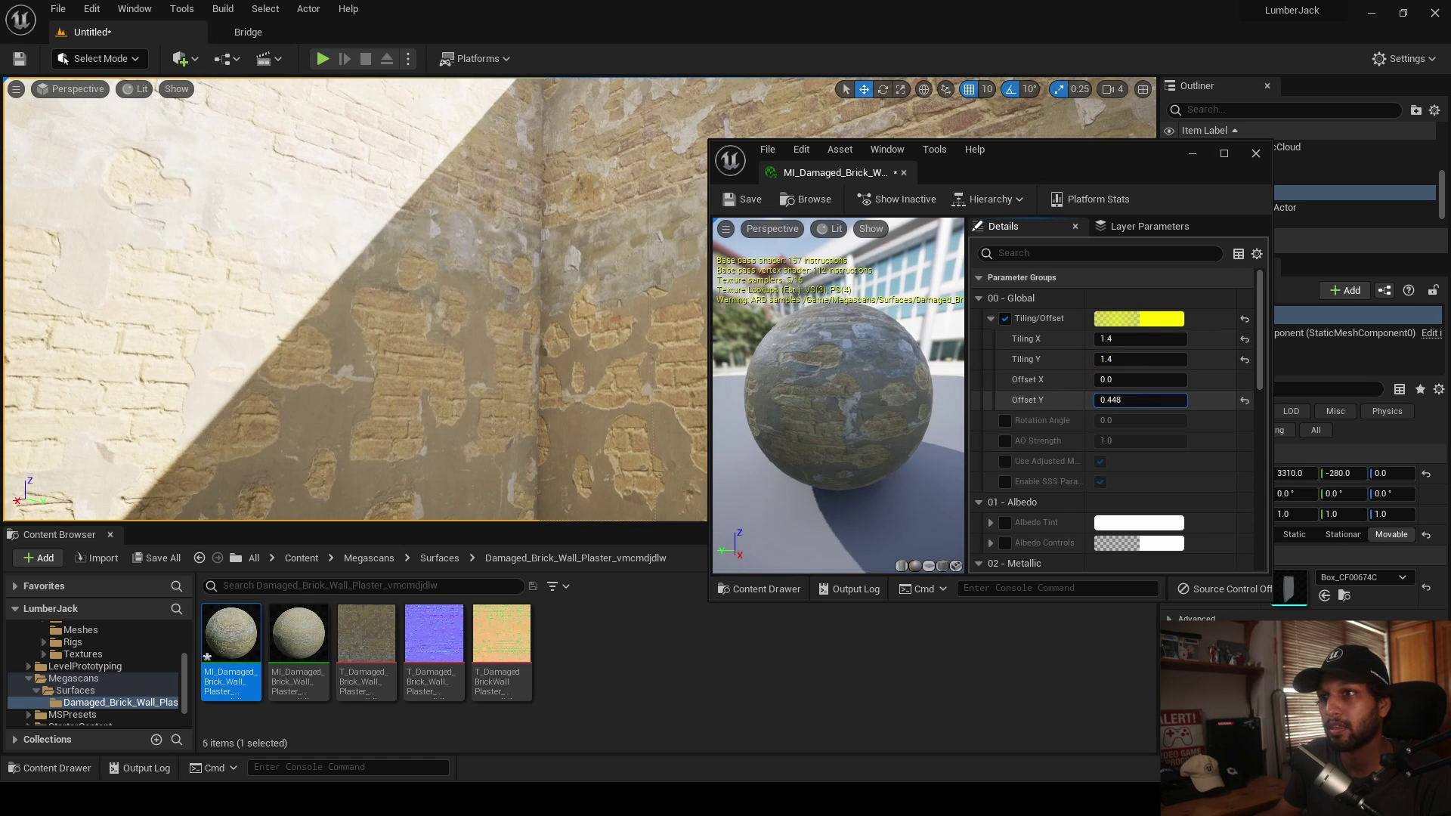
{"action": "left_click", "coordinate": [1252, 155]}
- Inspect the brick texture on the side walls and end wall along the corridor around the mannequin
{"action": "key", "text": "s"}
{"action": "right_click_drag", "start_coordinate": [567, 419], "coordinate": [544, 475]}
{"action": "key", "text": "s"}
{"action": "key", "text": "s"}
{"action": "key", "text": "e"}
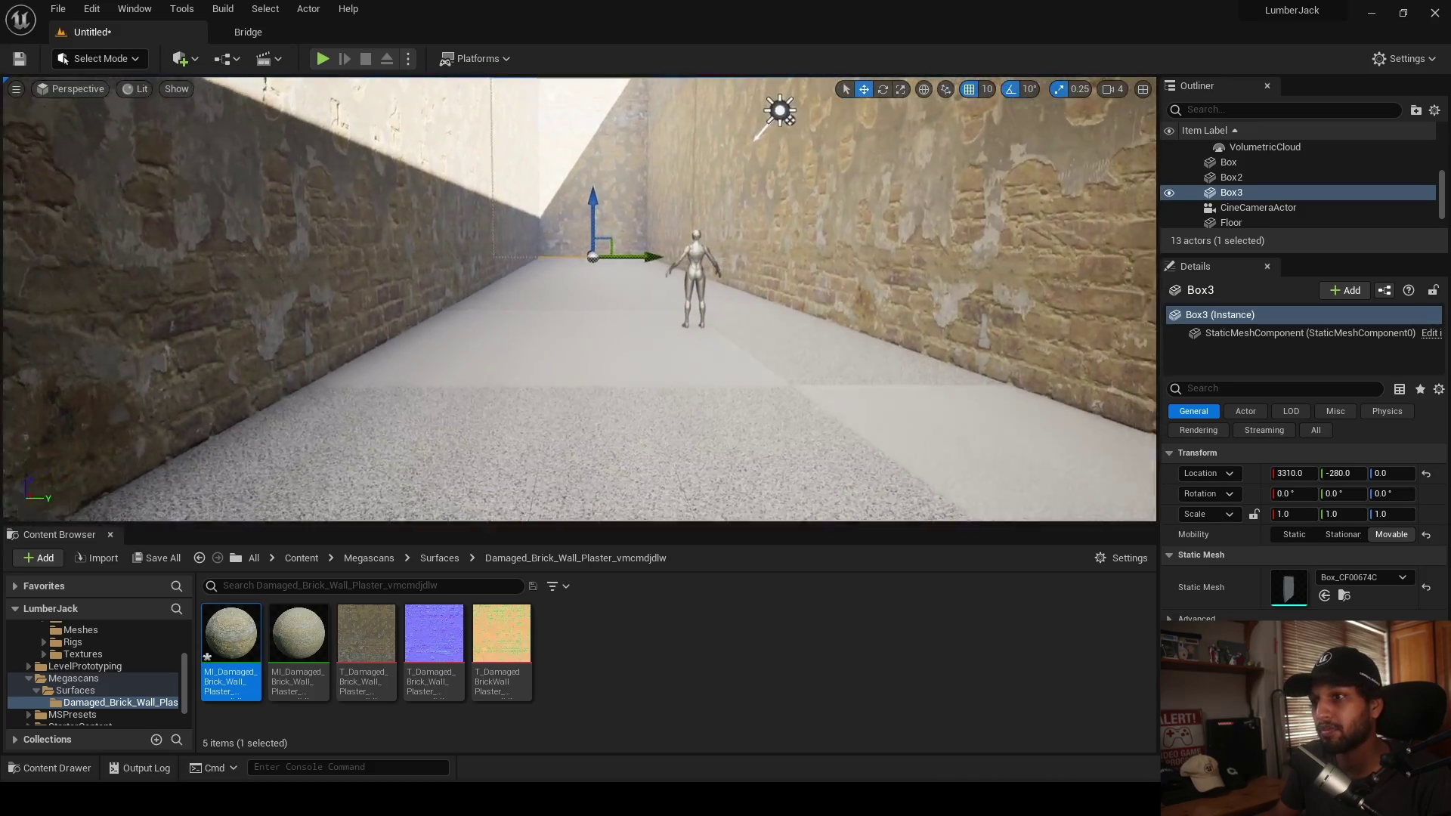
{"action": "key", "text": "e"}
{"action": "right_click_drag", "start_coordinate": [699, 476], "coordinate": [674, 489]}
{"action": "key", "text": "w"}
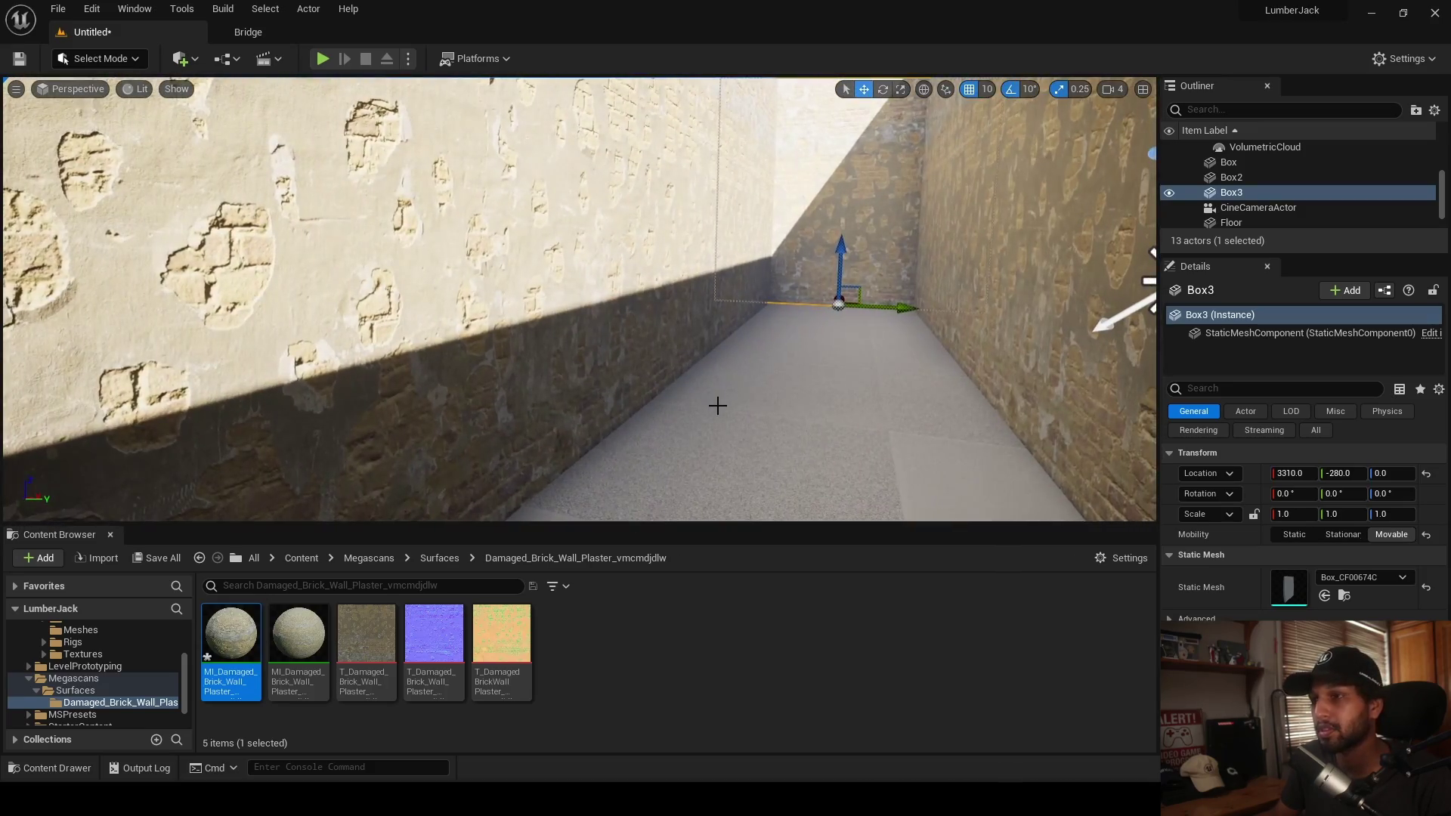
{"action": "key", "text": "Escape"}
{"action": "key", "text": "s"}
{"action": "right_click_drag", "start_coordinate": [719, 409], "coordinate": [748, 415]}
{"action": "right_click_drag", "start_coordinate": [632, 441], "coordinate": [823, 438]}
{"action": "key", "text": "w"}
{"action": "key", "text": "s"}
{"action": "key", "text": "w"}
{"action": "key", "text": "s"}
{"action": "right_click_drag", "start_coordinate": [724, 433], "coordinate": [509, 360]}
{"action": "right_click_drag", "start_coordinate": [757, 342], "coordinate": [695, 295]}
{"action": "key", "text": "w"}
- In Modeling mode, create a box with width, depth and height reset to 100 and place it on the floor beside the mannequin
{"action": "left_click", "coordinate": [119, 60]}
{"action": "left_click", "coordinate": [116, 154]}
{"action": "left_click", "coordinate": [29, 120]}
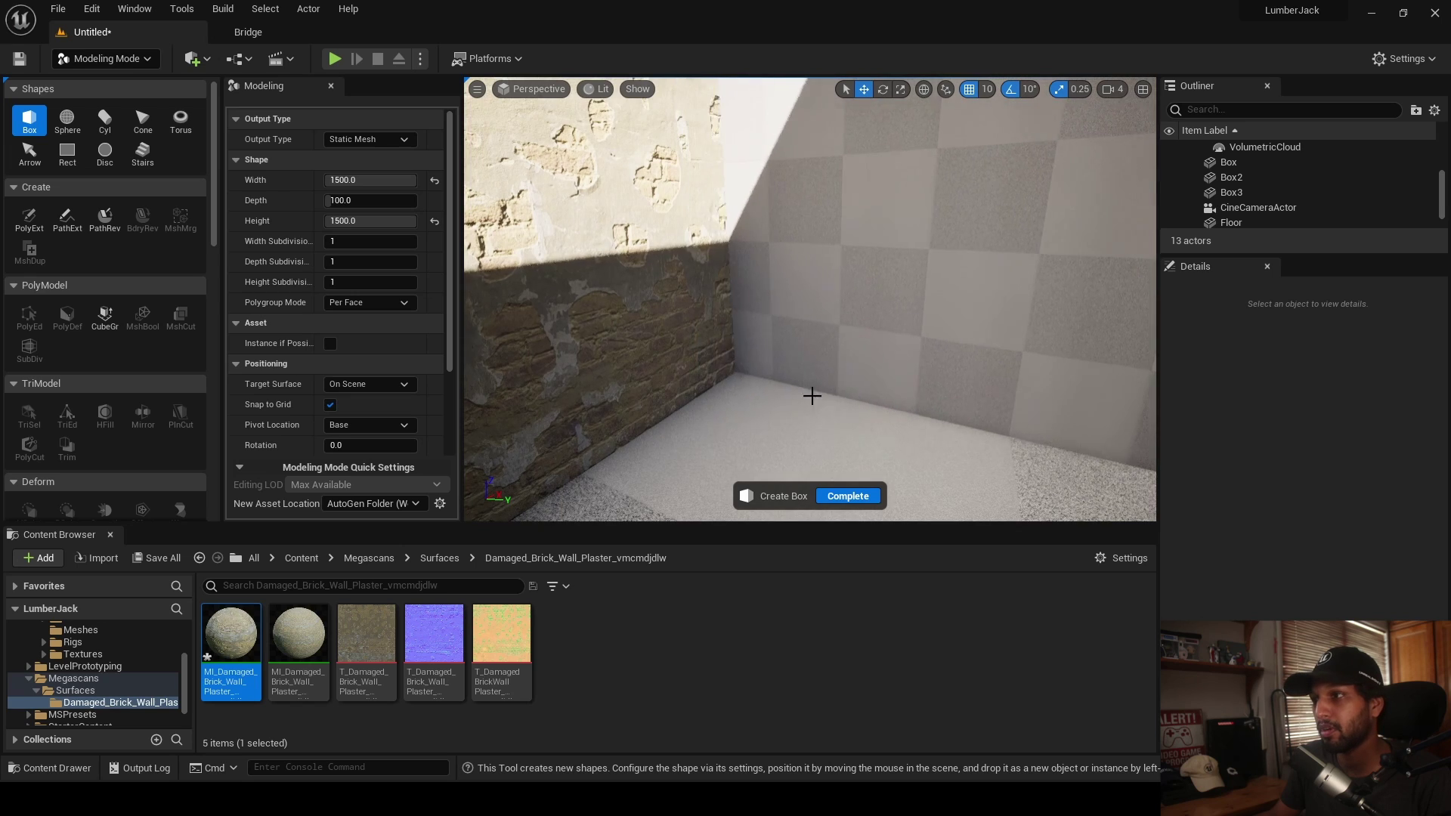
{"action": "left_click", "coordinate": [436, 166]}
{"action": "left_click", "coordinate": [436, 162]}
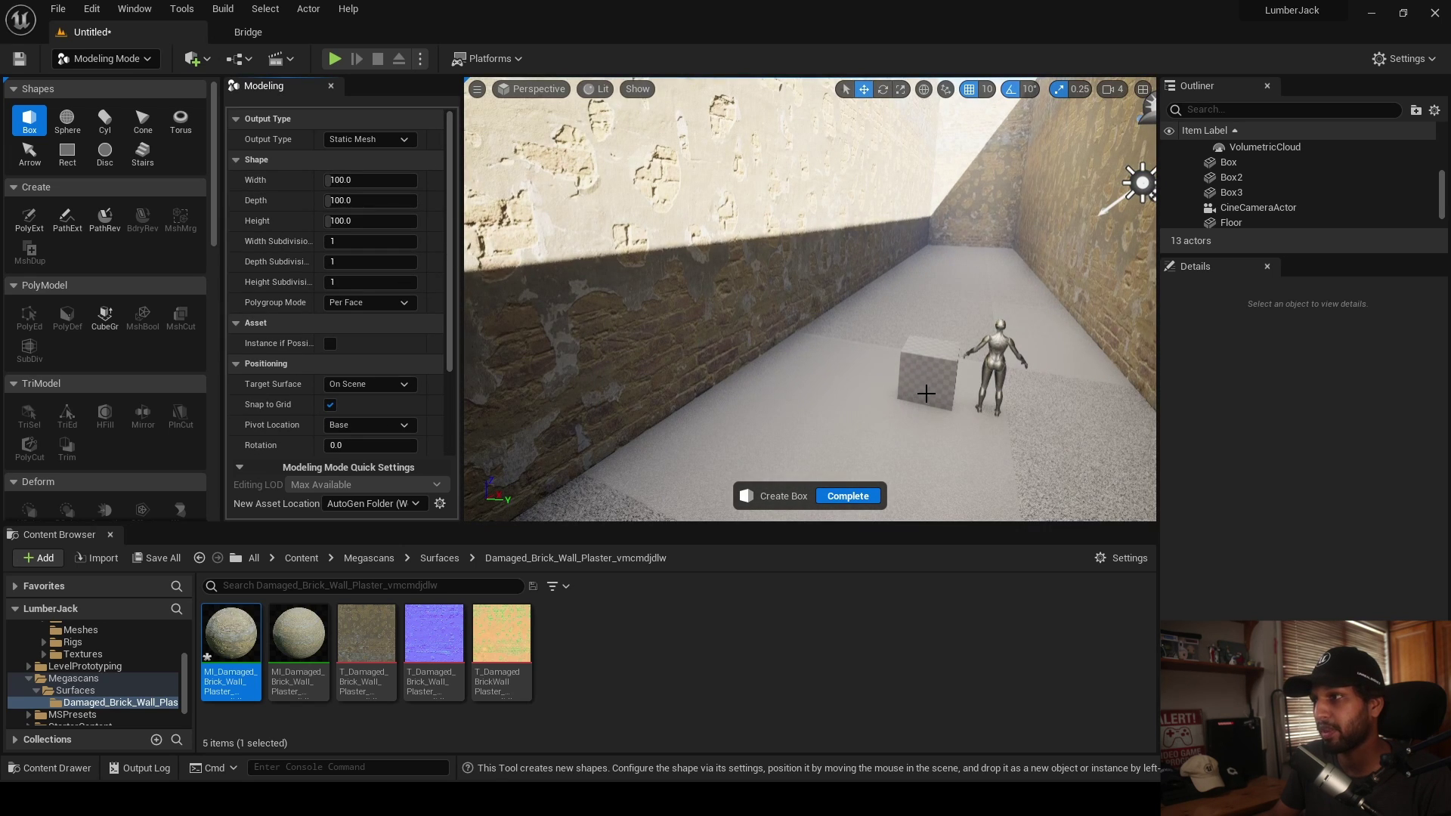
{"action": "left_click", "coordinate": [927, 394]}
{"action": "right_click_drag", "start_coordinate": [927, 394], "coordinate": [1103, 401]}
{"action": "left_click", "coordinate": [847, 496]}
- Raise the box's top face with PolyGroup Edit to slightly above the mannequin's height and accept the edit
{"action": "right_click_drag", "start_coordinate": [816, 430], "coordinate": [657, 385]}
{"action": "key", "text": "w"}
{"action": "key", "text": "s"}
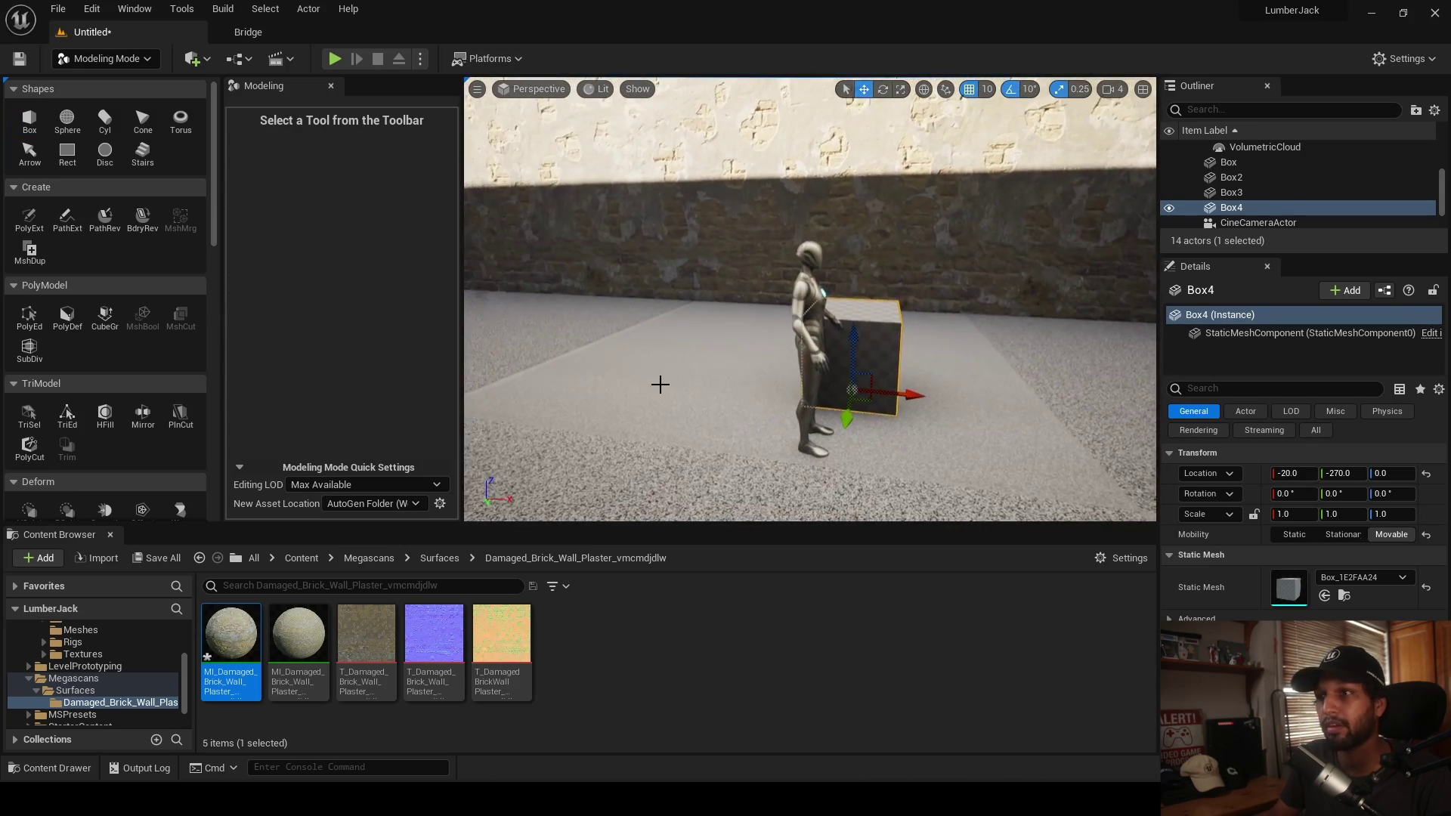
{"action": "left_click", "coordinate": [31, 319]}
{"action": "right_click_drag", "start_coordinate": [735, 356], "coordinate": [801, 360]}
{"action": "left_click", "coordinate": [760, 302]}
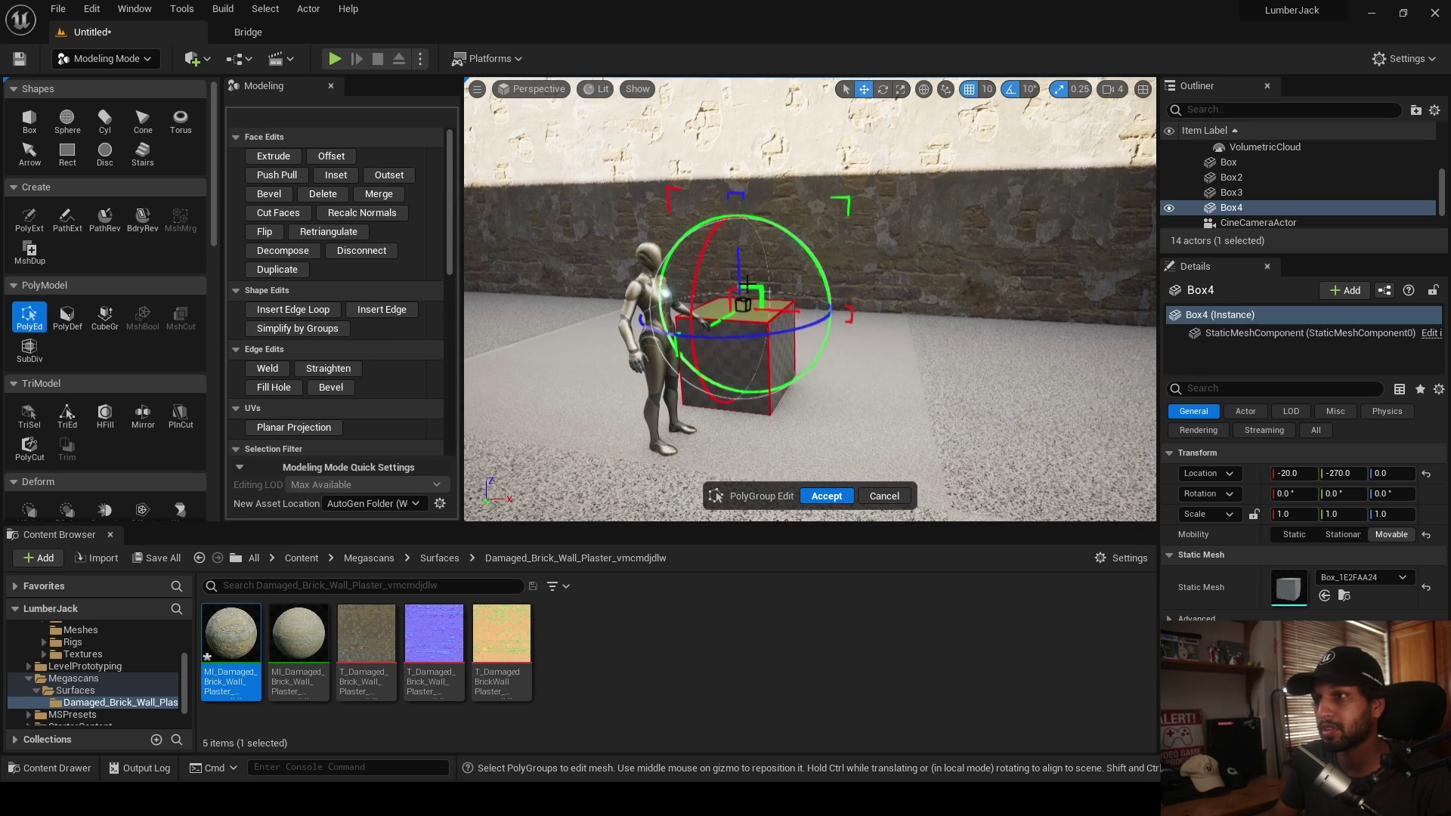
{"action": "right_click_drag", "start_coordinate": [741, 179], "coordinate": [750, 226]}
{"action": "key", "text": "a"}
{"action": "left_click", "coordinate": [822, 493]}
- Move the box to X -40 and adjust its side and top faces with PolyGroup Edit
{"action": "right_click_drag", "start_coordinate": [937, 412], "coordinate": [928, 412]}
{"action": "left_click_drag", "start_coordinate": [944, 401], "coordinate": [924, 401]}
{"action": "right_click_drag", "start_coordinate": [924, 401], "coordinate": [913, 401]}
{"action": "key", "text": "d"}
{"action": "left_click", "coordinate": [28, 320]}
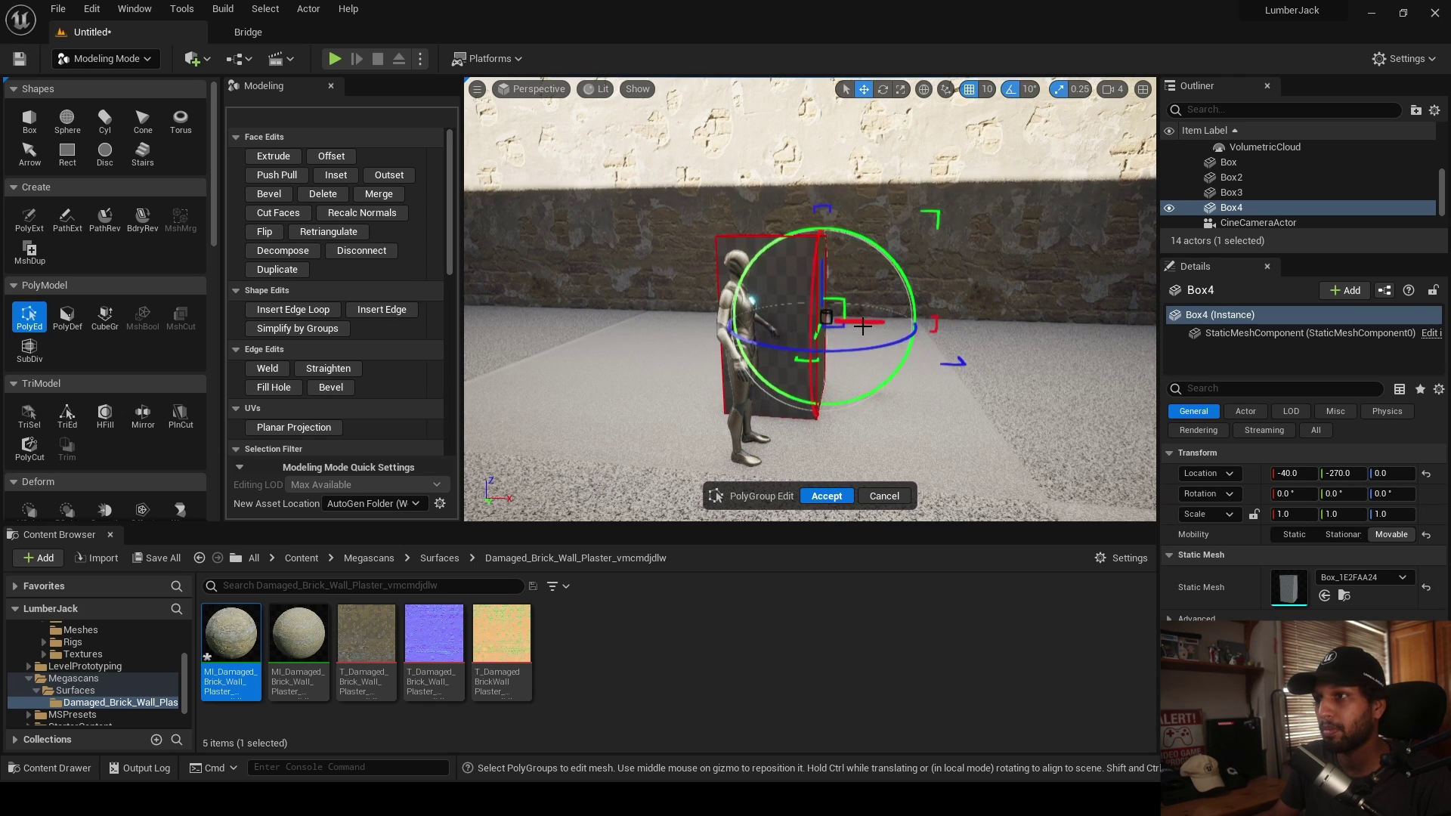
{"action": "right_click_drag", "start_coordinate": [863, 325], "coordinate": [855, 326]}
{"action": "key", "text": "e"}
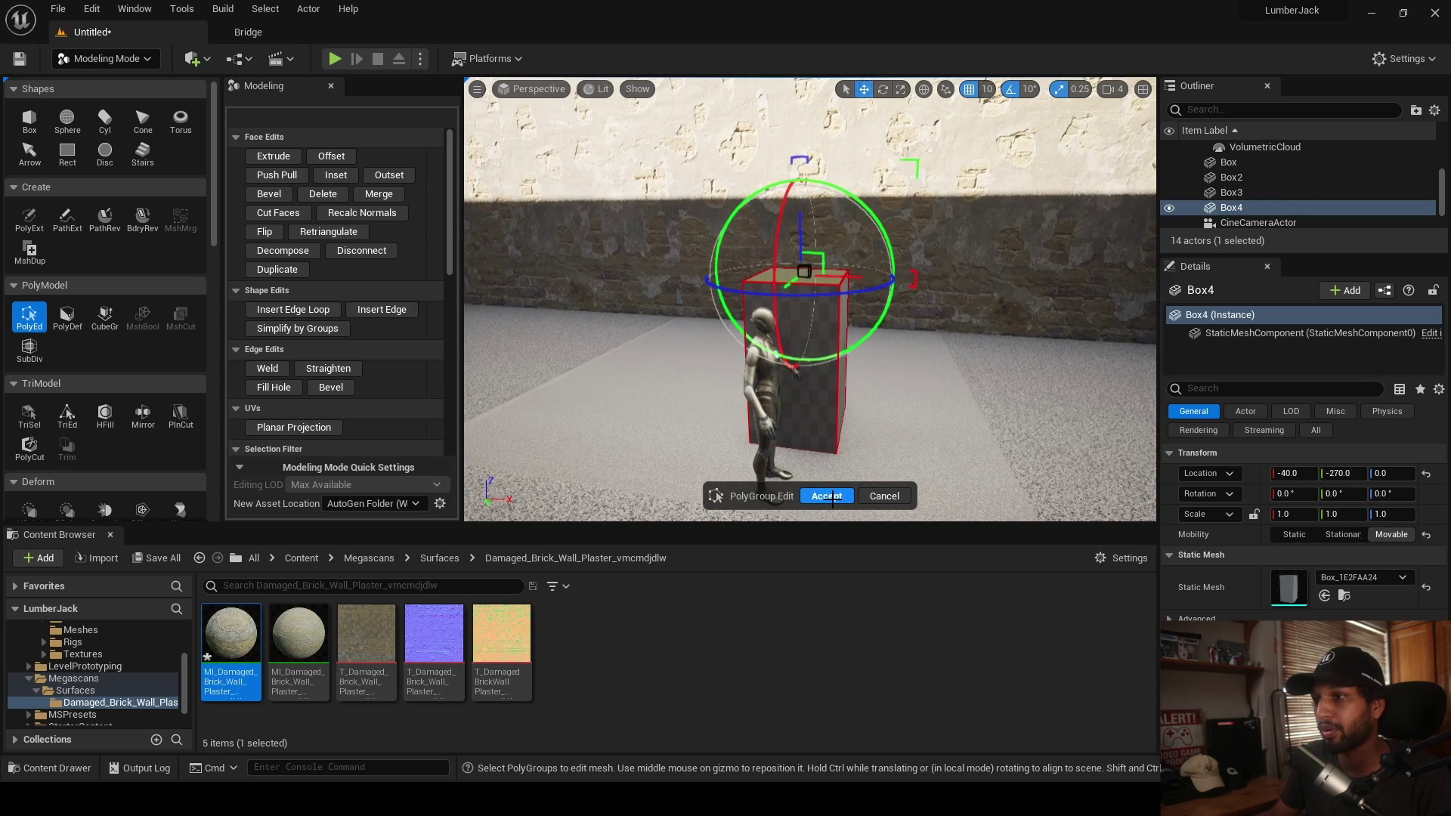
{"action": "left_click", "coordinate": [832, 496]}
- Lengthen the box by extending its side face toward the half-sunlit wall with PolyGroup Edit, and accept the edit
{"action": "right_click_drag", "start_coordinate": [843, 446], "coordinate": [726, 446]}
{"action": "key", "text": "d"}
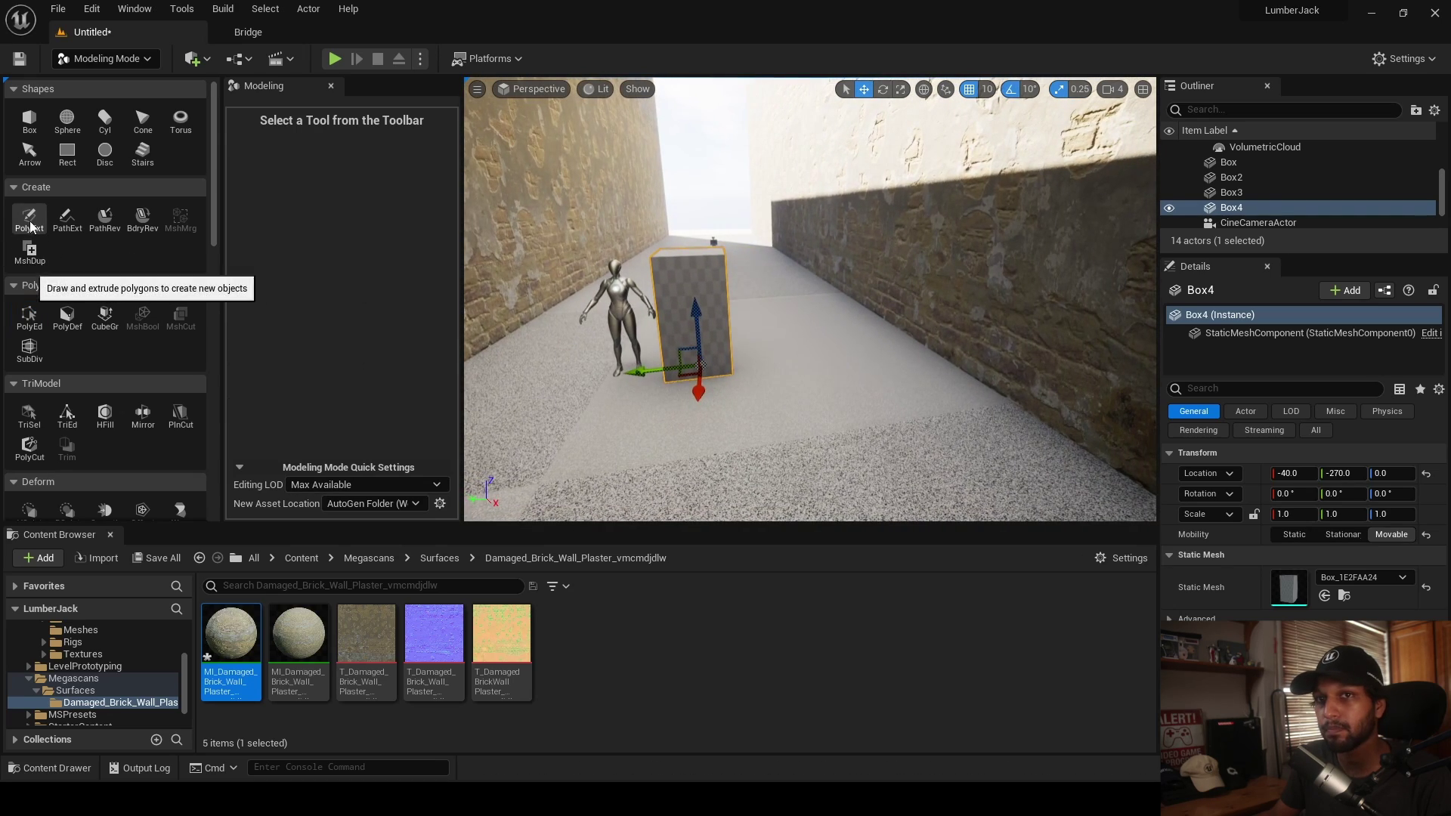
{"action": "left_click", "coordinate": [30, 227]}
{"action": "left_click", "coordinate": [30, 318]}
{"action": "key", "text": "d"}
{"action": "right_click_drag", "start_coordinate": [725, 336], "coordinate": [670, 340]}
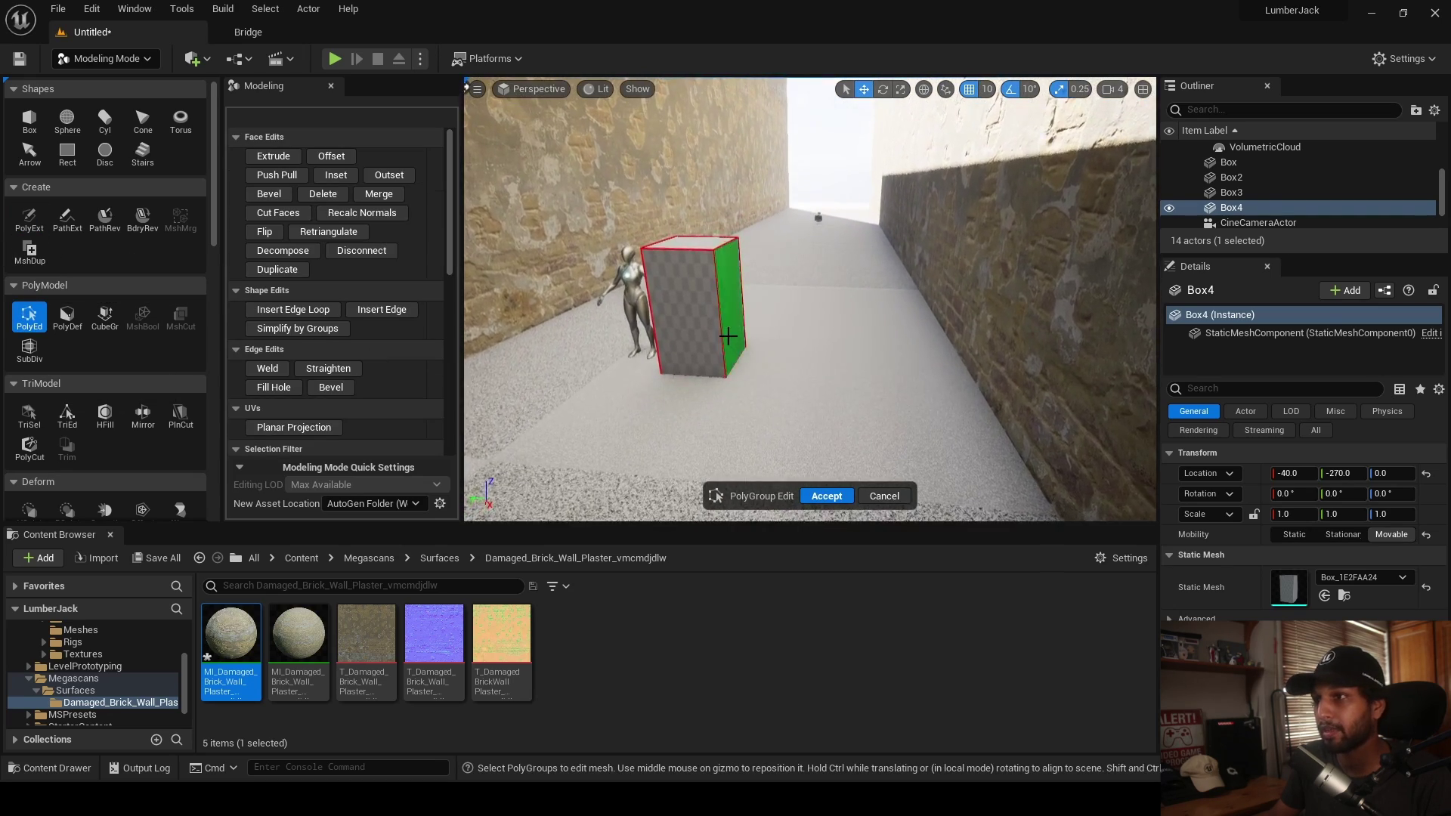
{"action": "left_click_drag", "start_coordinate": [769, 325], "coordinate": [957, 305]}
{"action": "left_click", "coordinate": [835, 495]}
- Move the long box partly into the half-sunlit side wall, at Y -610
{"action": "right_click_drag", "start_coordinate": [790, 396], "coordinate": [824, 394]}
{"action": "key", "text": "s"}
{"action": "left_click_drag", "start_coordinate": [648, 340], "coordinate": [788, 332]}
{"action": "right_click_drag", "start_coordinate": [788, 300], "coordinate": [781, 379]}
{"action": "key", "text": "w"}
{"action": "key", "text": "a"}
{"action": "right_click_drag", "start_coordinate": [837, 228], "coordinate": [881, 233]}
{"action": "key", "text": "s"}
{"action": "key", "text": "a"}
{"action": "right_click_drag", "start_coordinate": [732, 359], "coordinate": [730, 359]}
{"action": "key", "text": "d"}
{"action": "right_click_drag", "start_coordinate": [529, 123], "coordinate": [545, 113]}
{"action": "key", "text": "a"}
- Return to Select mode, look through the CineCameraActor and set the box's X location to -50
{"action": "left_click", "coordinate": [87, 59]}
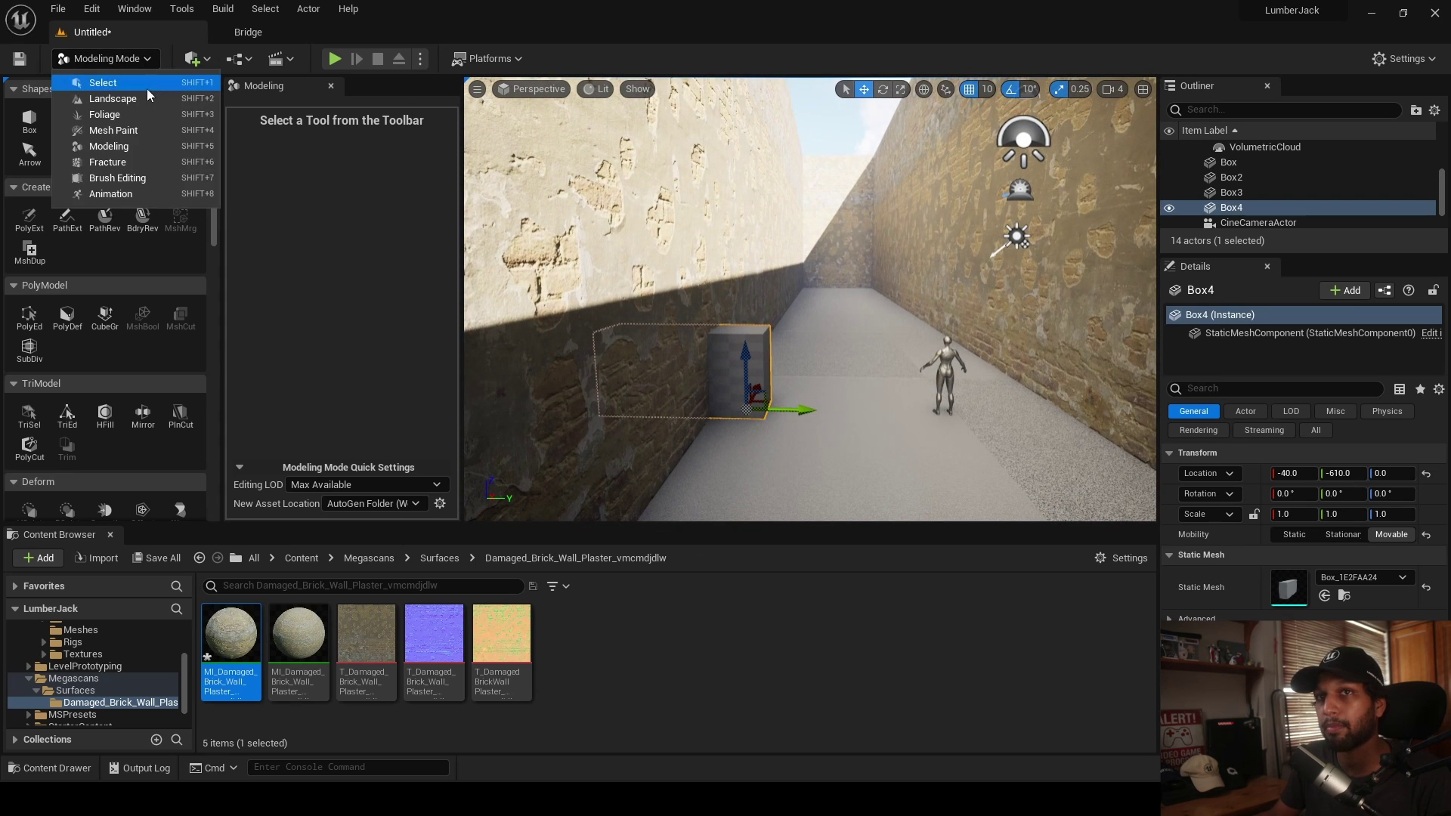
{"action": "left_click", "coordinate": [147, 89]}
{"action": "left_click", "coordinate": [76, 89]}
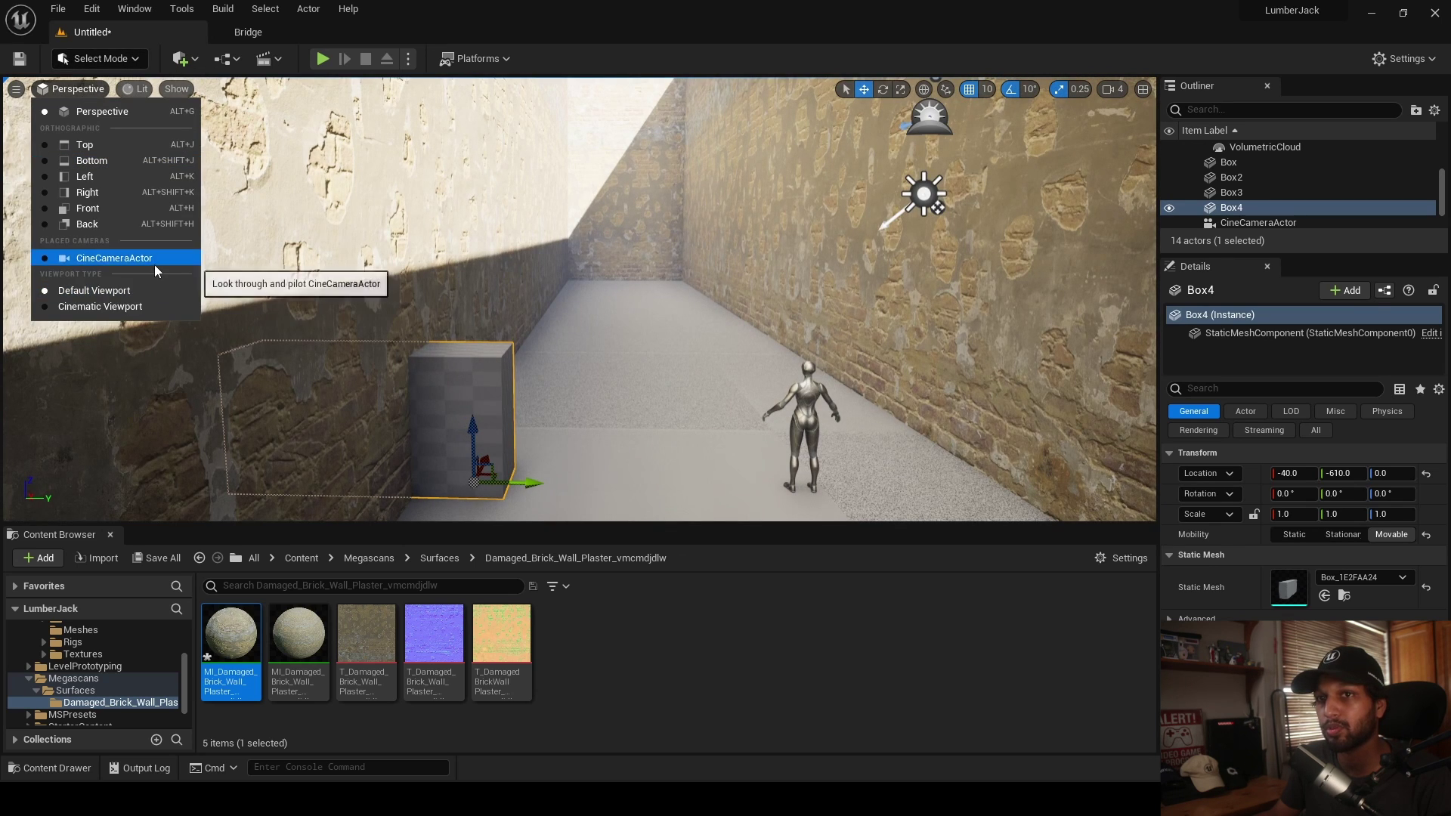
{"action": "left_click", "coordinate": [155, 257]}
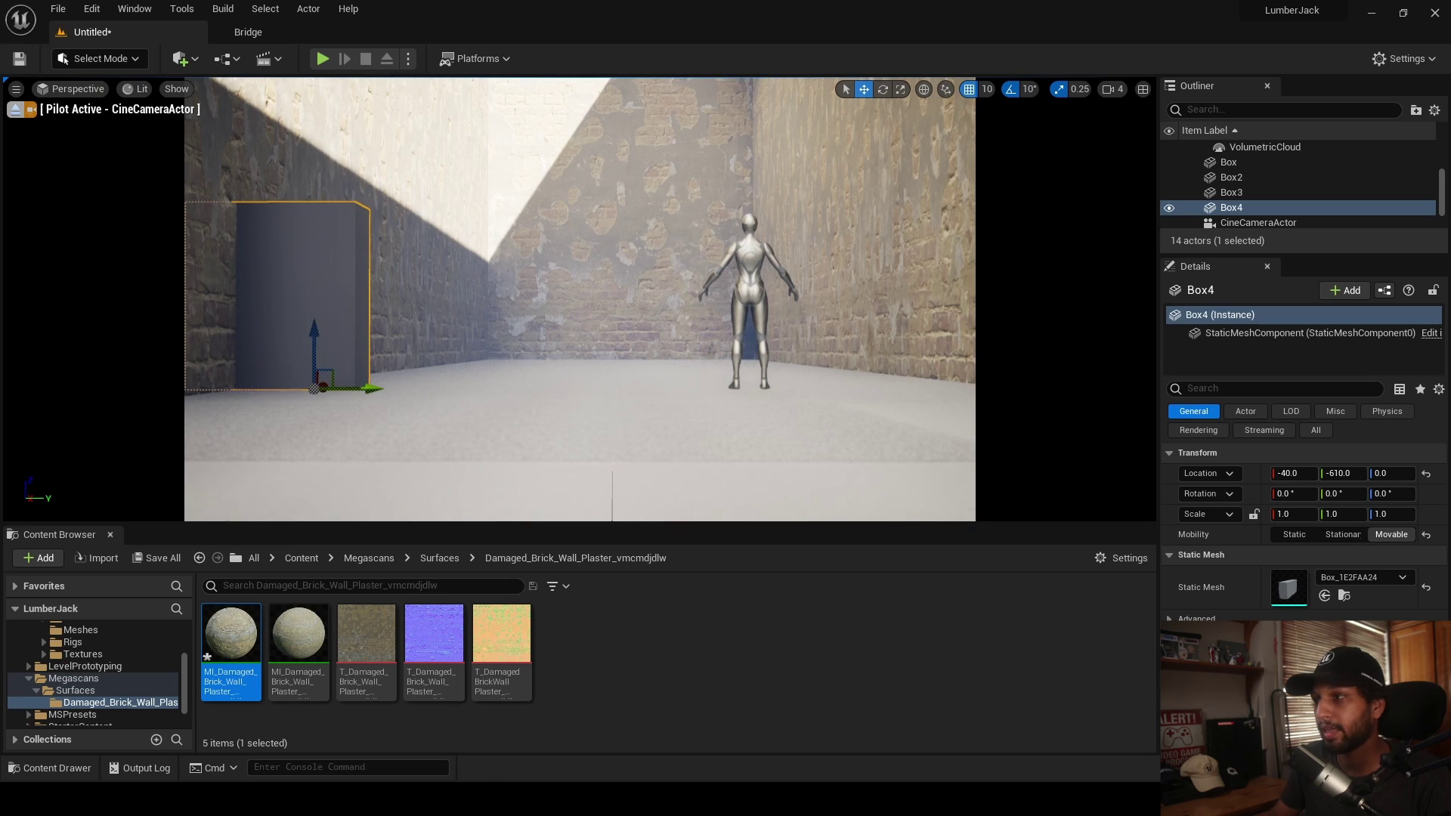
{"action": "left_click_drag", "start_coordinate": [1294, 473], "coordinate": [1281, 473]}
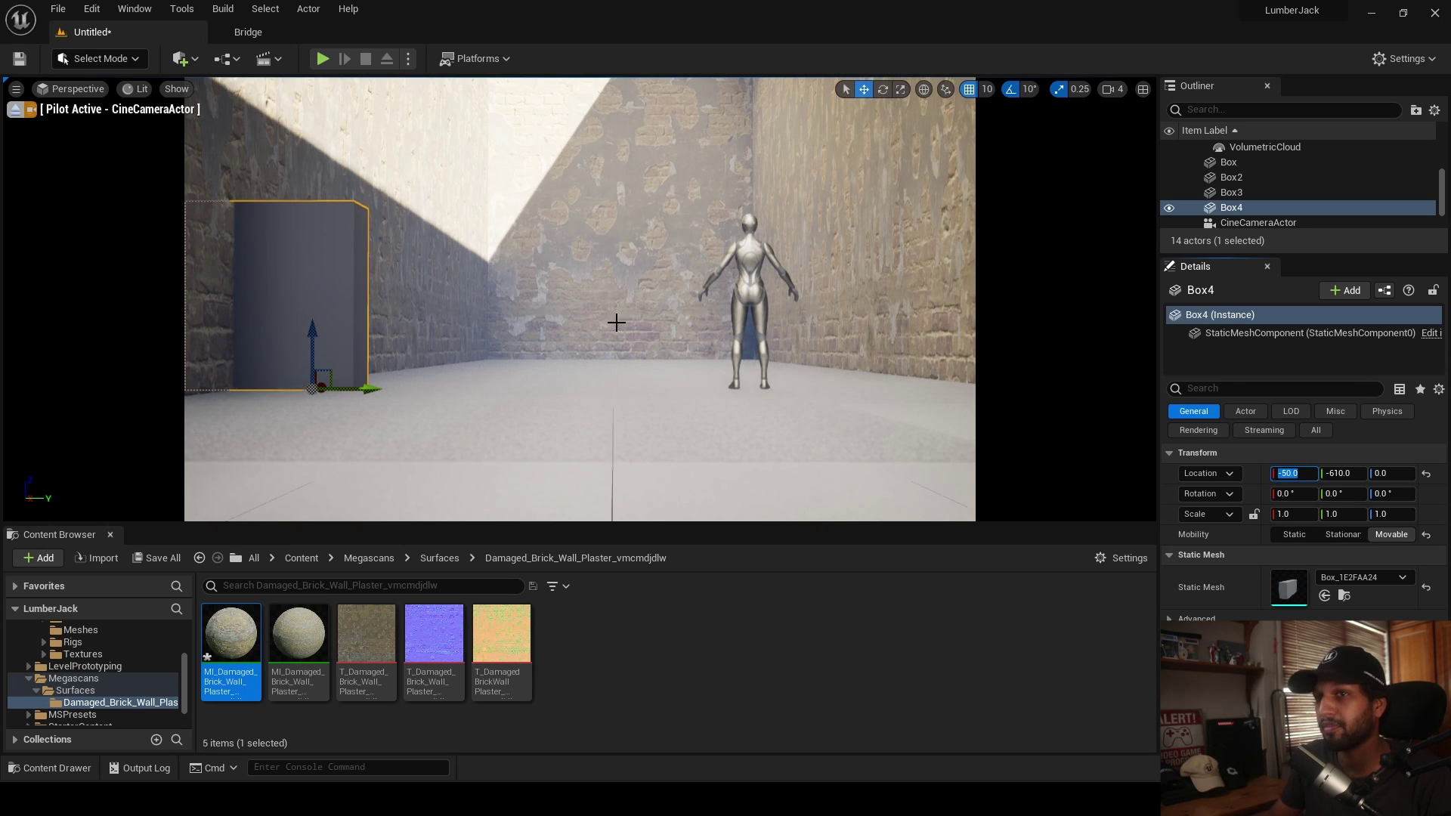
- Duplicate the box across the corridor to Y -190 and stop piloting the cine camera
{"action": "left_click_drag", "start_coordinate": [368, 389], "coordinate": [735, 388], "text": "alt"}
{"action": "key", "text": "e"}
{"action": "left_click", "coordinate": [15, 109]}
{"action": "right_click_drag", "start_coordinate": [529, 424], "coordinate": [618, 432]}
- Try to rotate the duplicated box and undo the rotation
{"action": "left_click_drag", "start_coordinate": [619, 401], "coordinate": [514, 391]}
{"action": "key", "text": "ctrl+z"}
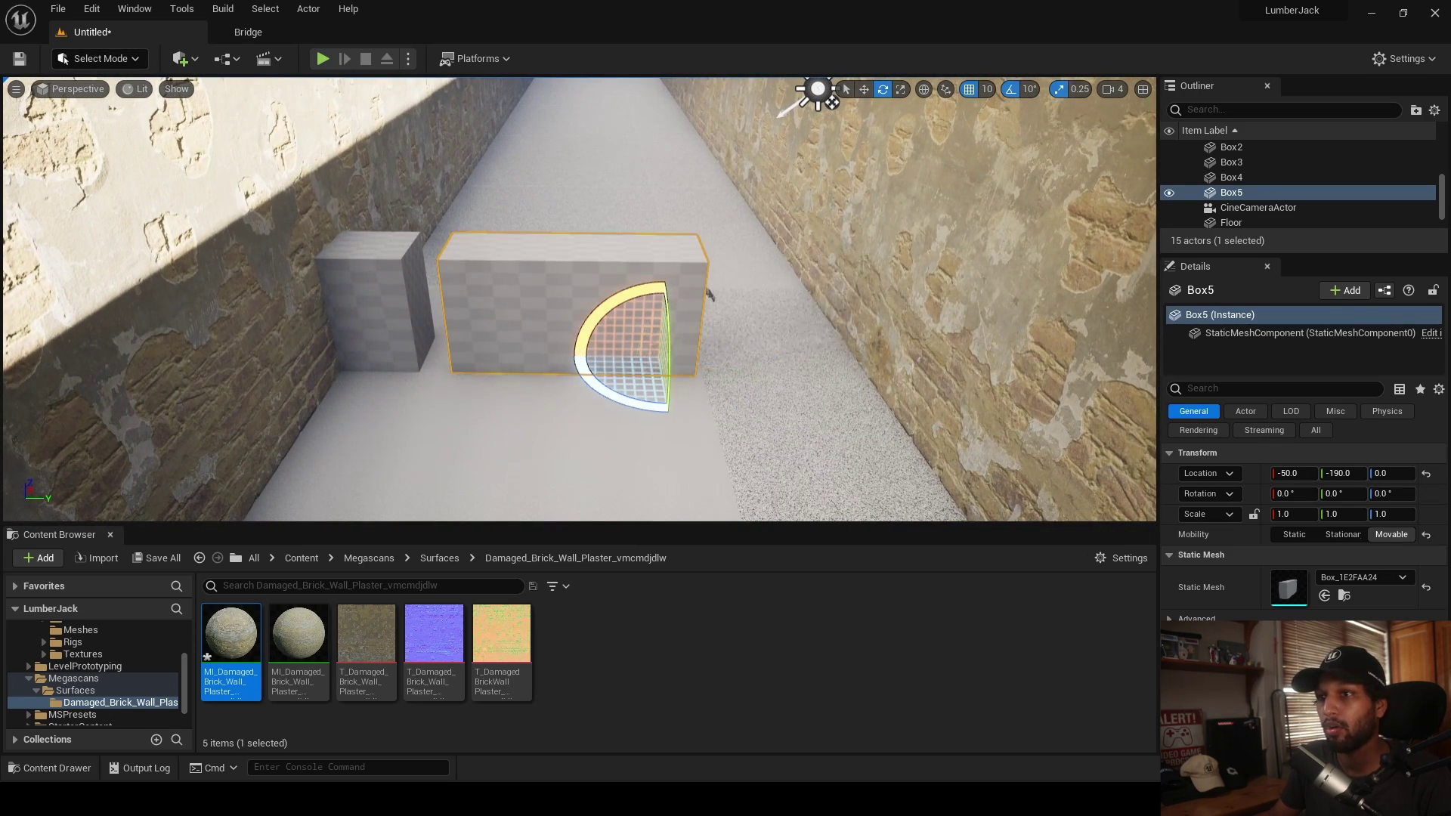
{"action": "right_click", "coordinate": [544, 334]}
{"action": "mouse_move", "coordinate": [642, 574]}
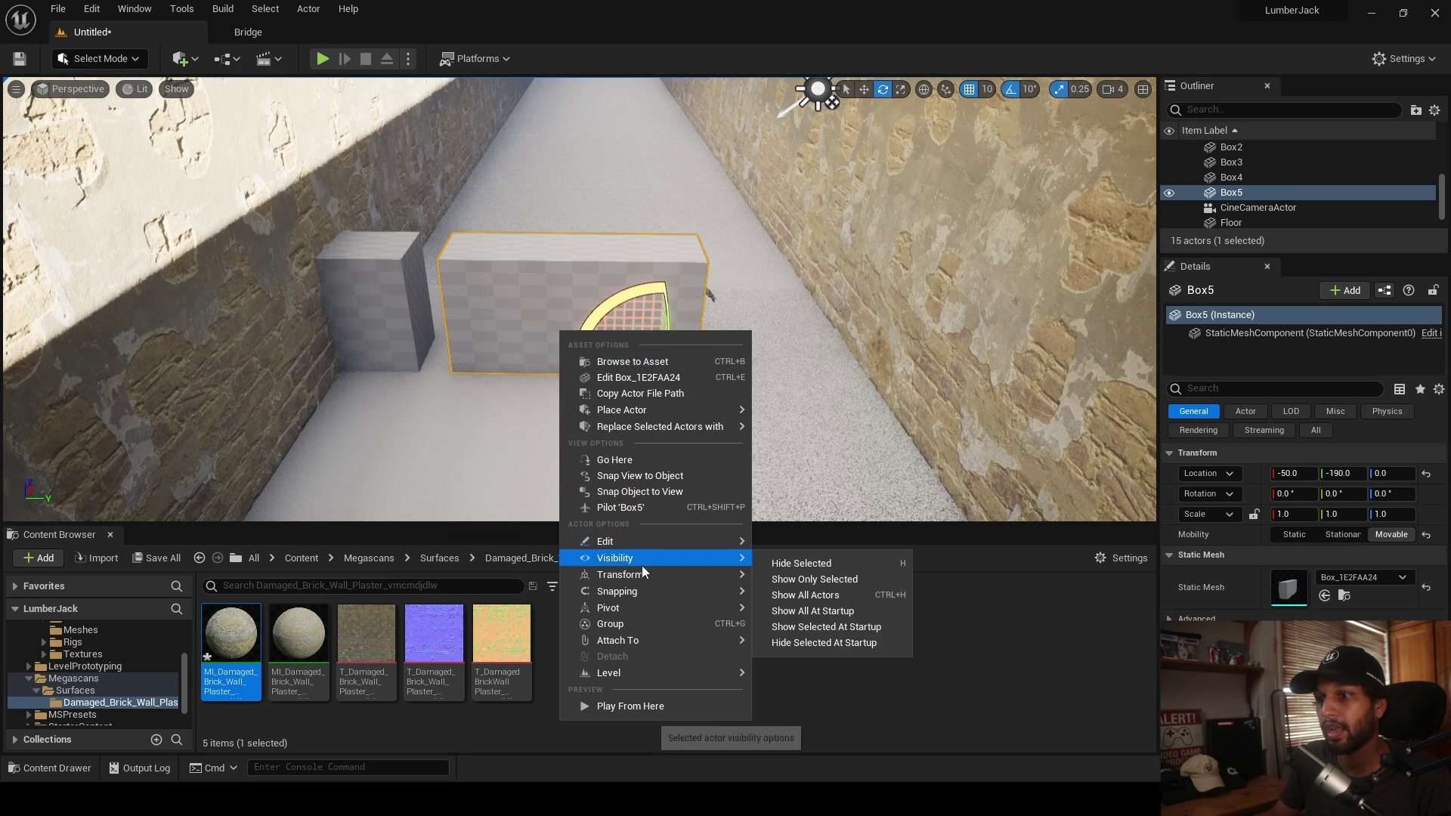
{"action": "left_click", "coordinate": [441, 327]}
- Mirror the duplicated box along Y and move it into the opposite wall behind the mannequin, at X 450, Y 70
{"action": "right_click", "coordinate": [493, 334]}
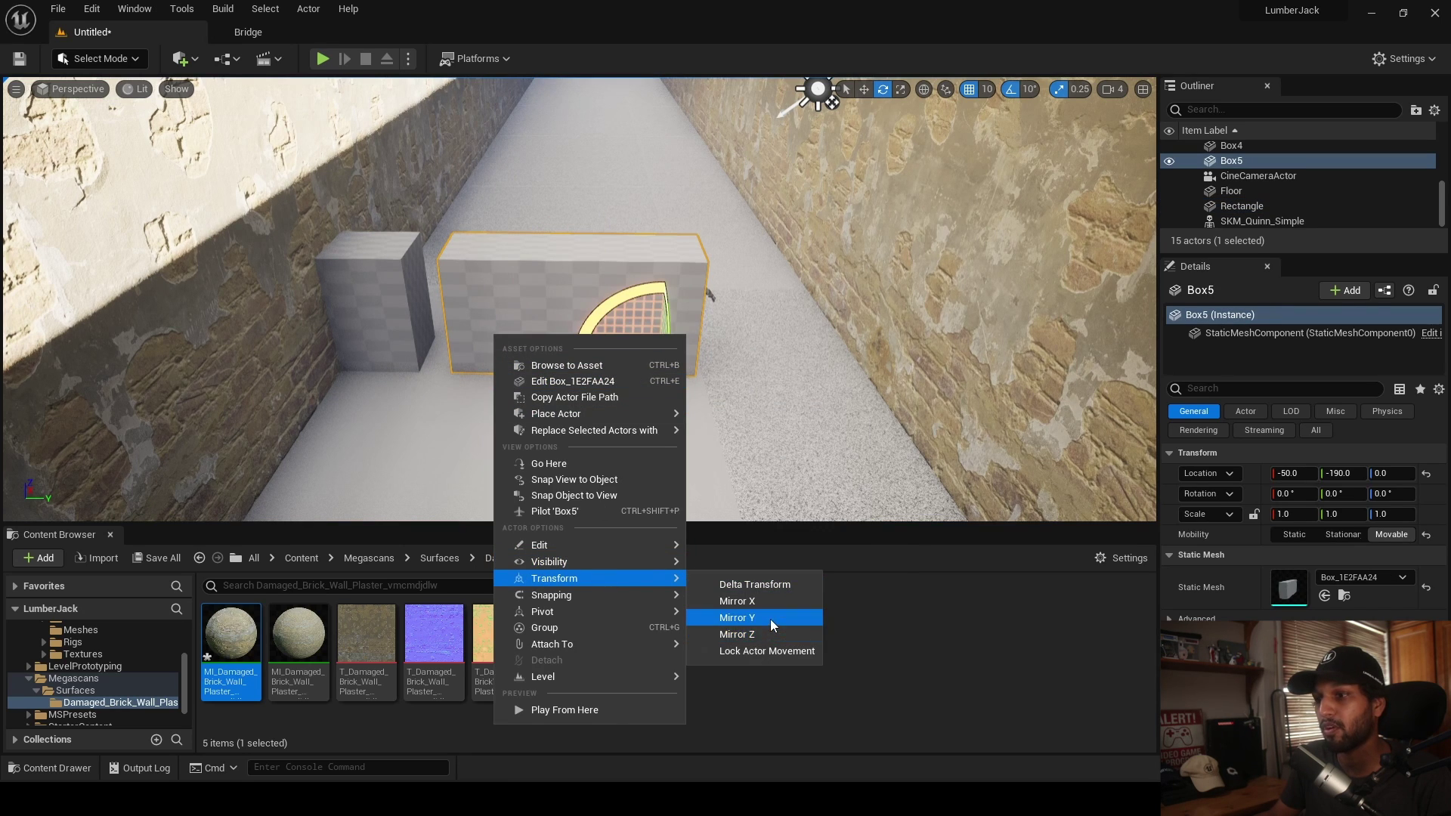
{"action": "left_click", "coordinate": [769, 619]}
{"action": "key", "text": "w"}
{"action": "left_click_drag", "start_coordinate": [722, 347], "coordinate": [885, 346]}
{"action": "mouse_move", "coordinate": [765, 353]}
{"action": "right_mouse_down"}
{"action": "mouse_move", "coordinate": [680, 352]}
{"action": "mouse_move", "coordinate": [766, 353]}
{"action": "right_mouse_up"}
{"action": "scroll", "coordinate": [766, 353], "scroll_direction": "down", "scroll_amount": 1}
{"action": "left_click_drag", "start_coordinate": [749, 369], "coordinate": [562, 255]}
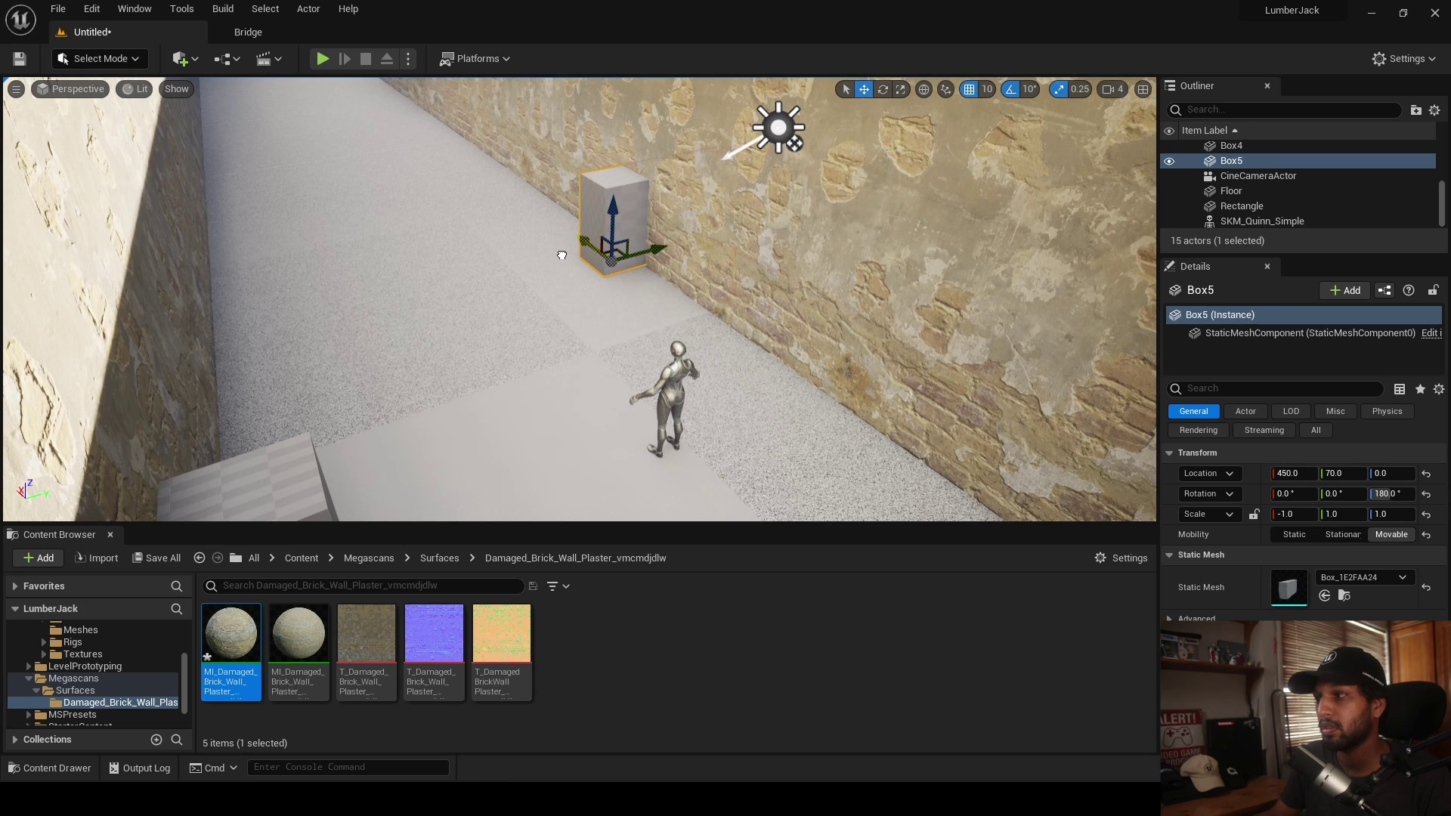
- Check the mirrored box's placement through the CineCameraActor and stop piloting the camera
{"action": "left_click", "coordinate": [78, 89]}
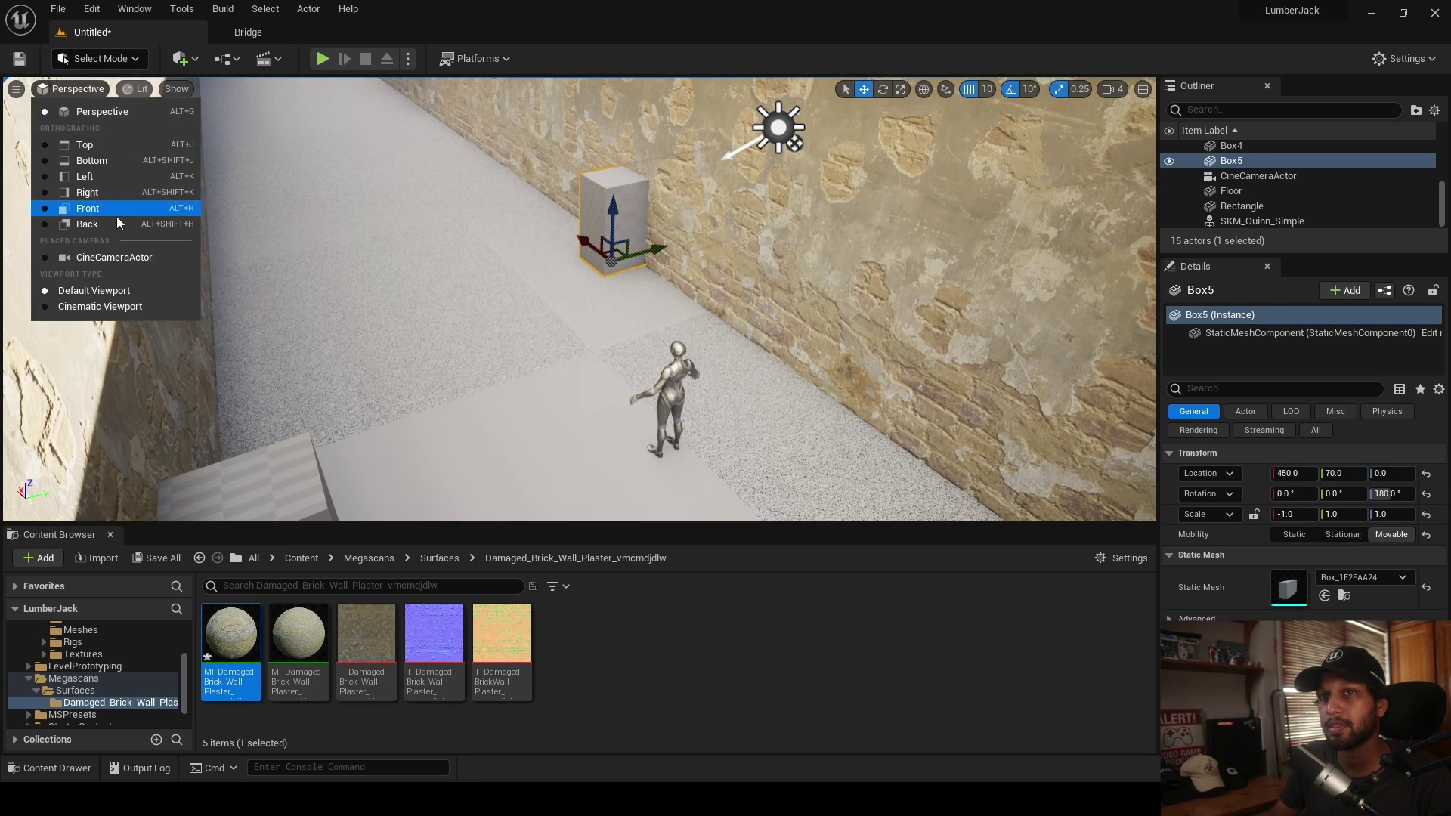
{"action": "left_click", "coordinate": [113, 257]}
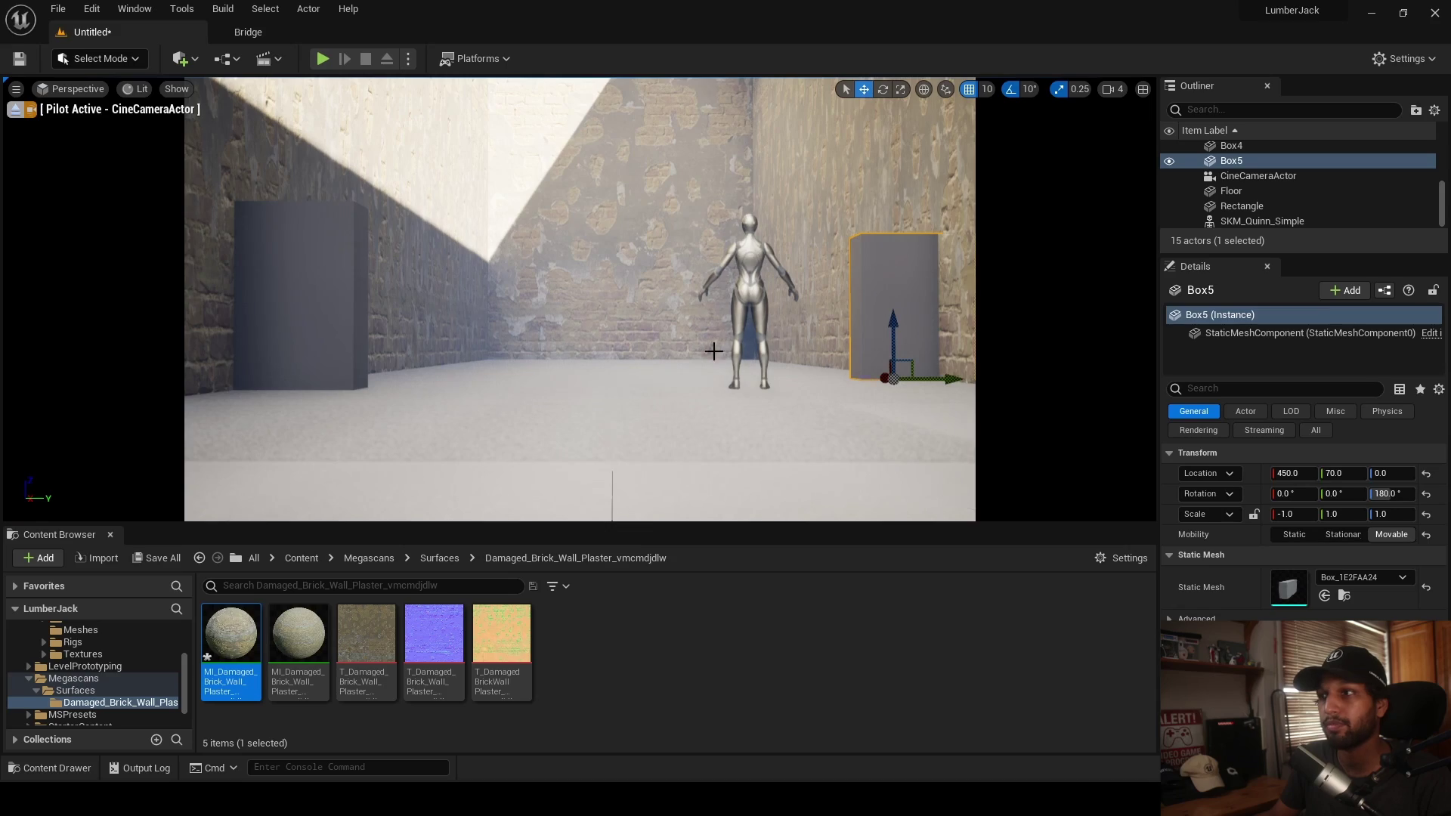
{"action": "left_click", "coordinate": [16, 110]}
{"action": "right_click_drag", "start_coordinate": [701, 412], "coordinate": [701, 491]}
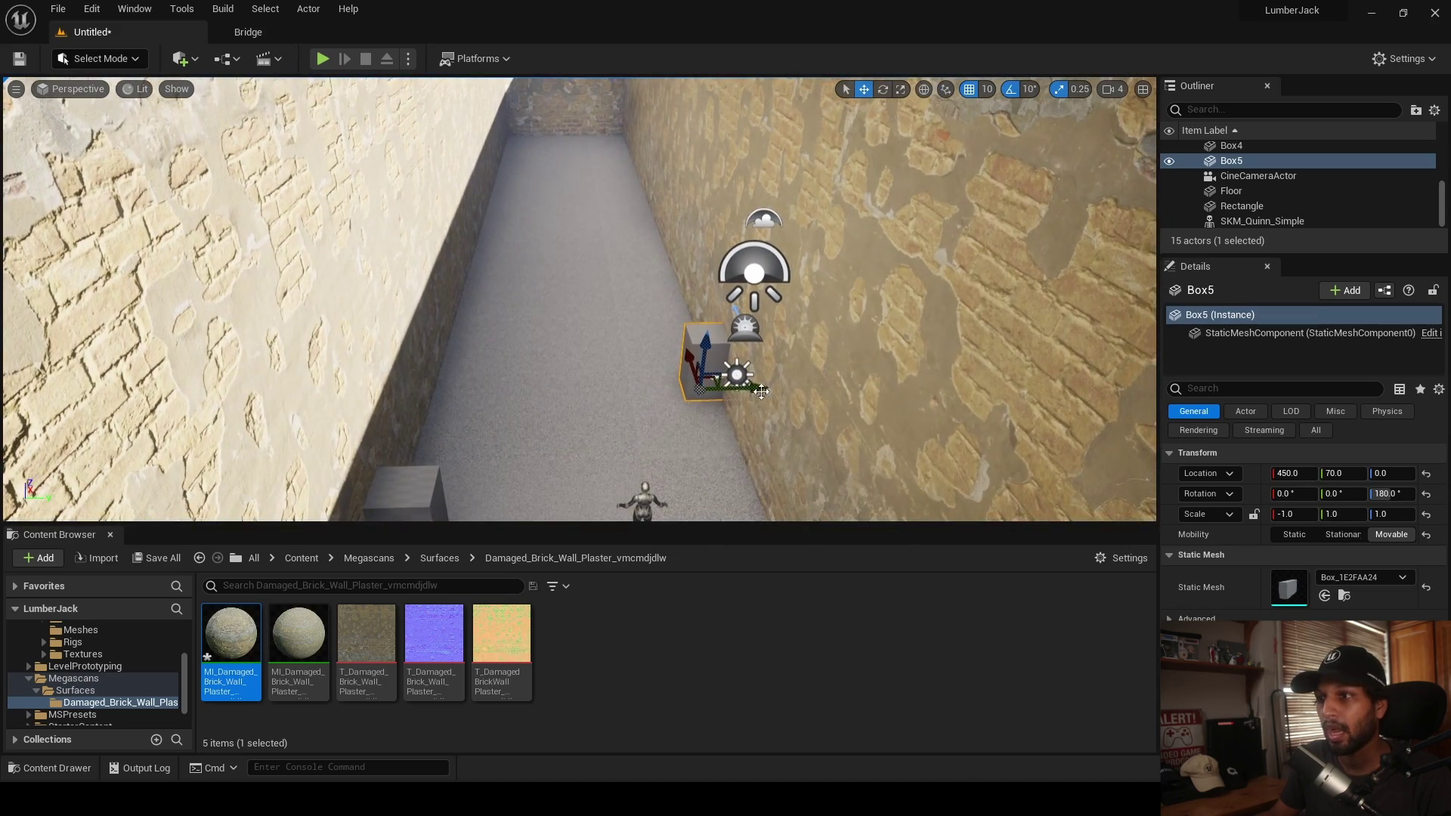
- Duplicate the box, rotate the copy 90° about Z and set it into the far end wall at X 3220, Y -450
{"action": "left_click_drag", "start_coordinate": [755, 389], "coordinate": [557, 377], "text": "alt"}
{"action": "key", "text": "e"}
{"action": "left_click_drag", "start_coordinate": [545, 444], "coordinate": [625, 420]}
{"action": "right_click_drag", "start_coordinate": [619, 374], "coordinate": [562, 369]}
{"action": "key", "text": "w"}
{"action": "left_click_drag", "start_coordinate": [619, 374], "coordinate": [780, 145]}
{"action": "key", "text": "f"}
{"action": "right_click_drag", "start_coordinate": [778, 227], "coordinate": [838, 226]}
{"action": "left_click_drag", "start_coordinate": [419, 376], "coordinate": [452, 348]}
{"action": "right_click_drag", "start_coordinate": [452, 348], "coordinate": [385, 346]}
{"action": "left_click_drag", "start_coordinate": [593, 328], "coordinate": [624, 332]}
- Check the end-wall box through the CineCameraActor and stop piloting it
{"action": "left_click", "coordinate": [92, 90]}
{"action": "left_click", "coordinate": [149, 263]}
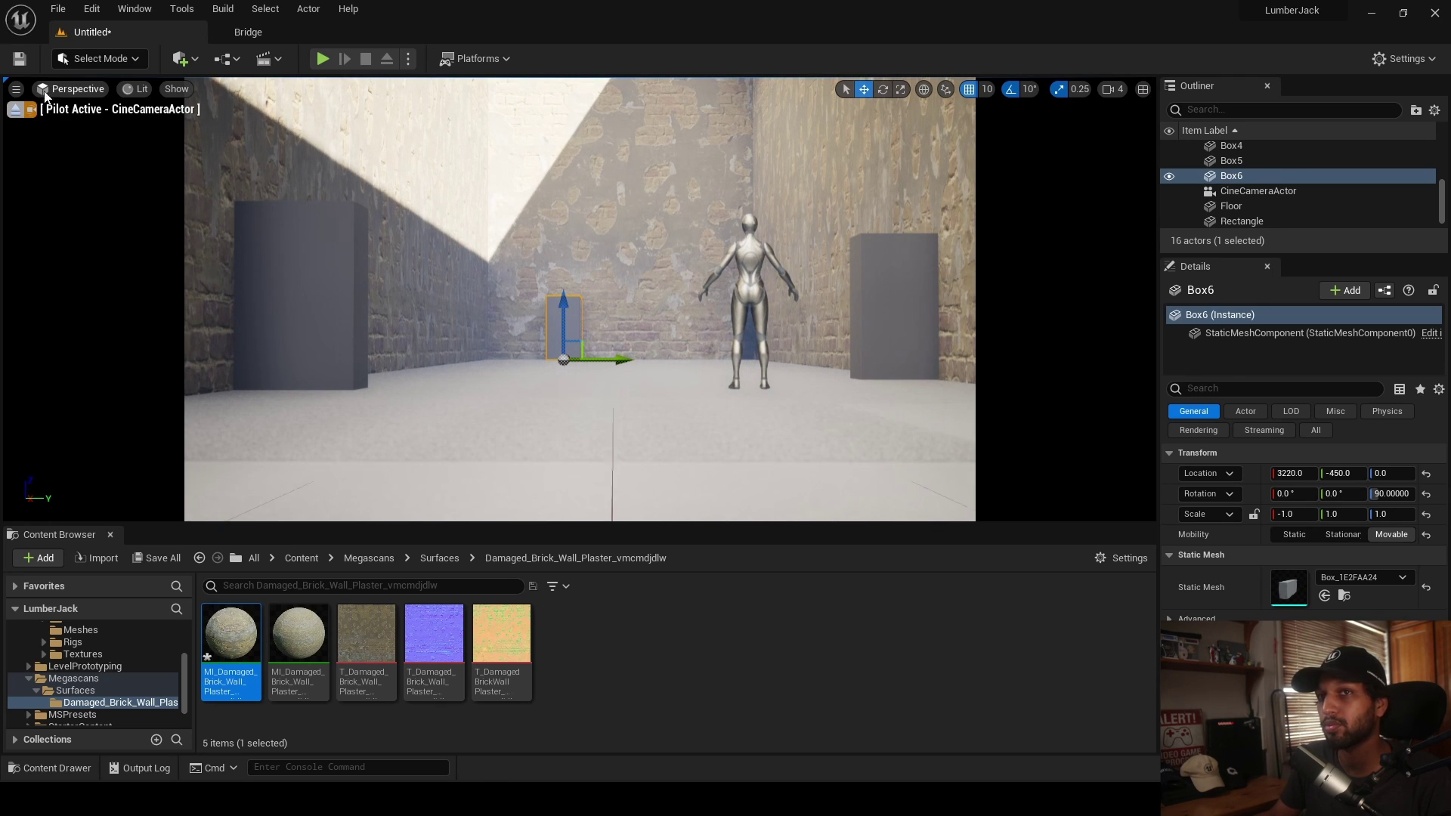
{"action": "left_click", "coordinate": [15, 111]}
- Select the sunlit long wall, switch to Modeling mode and close the Content Browser
{"action": "right_click_drag", "start_coordinate": [303, 226], "coordinate": [211, 272]}
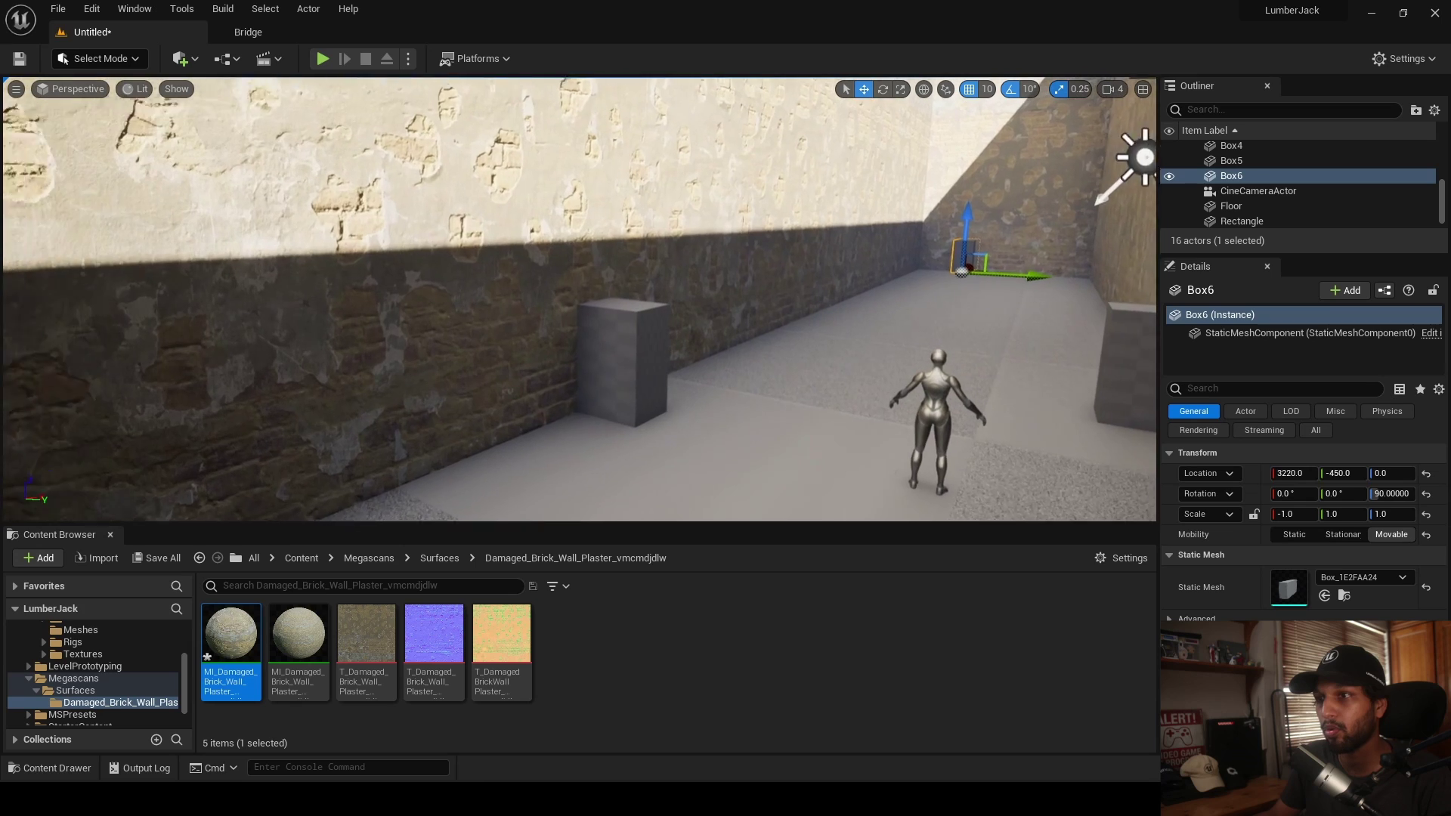
{"action": "right_click_drag", "start_coordinate": [482, 292], "coordinate": [479, 294]}
{"action": "left_click", "coordinate": [482, 292]}
{"action": "left_click", "coordinate": [65, 60]}
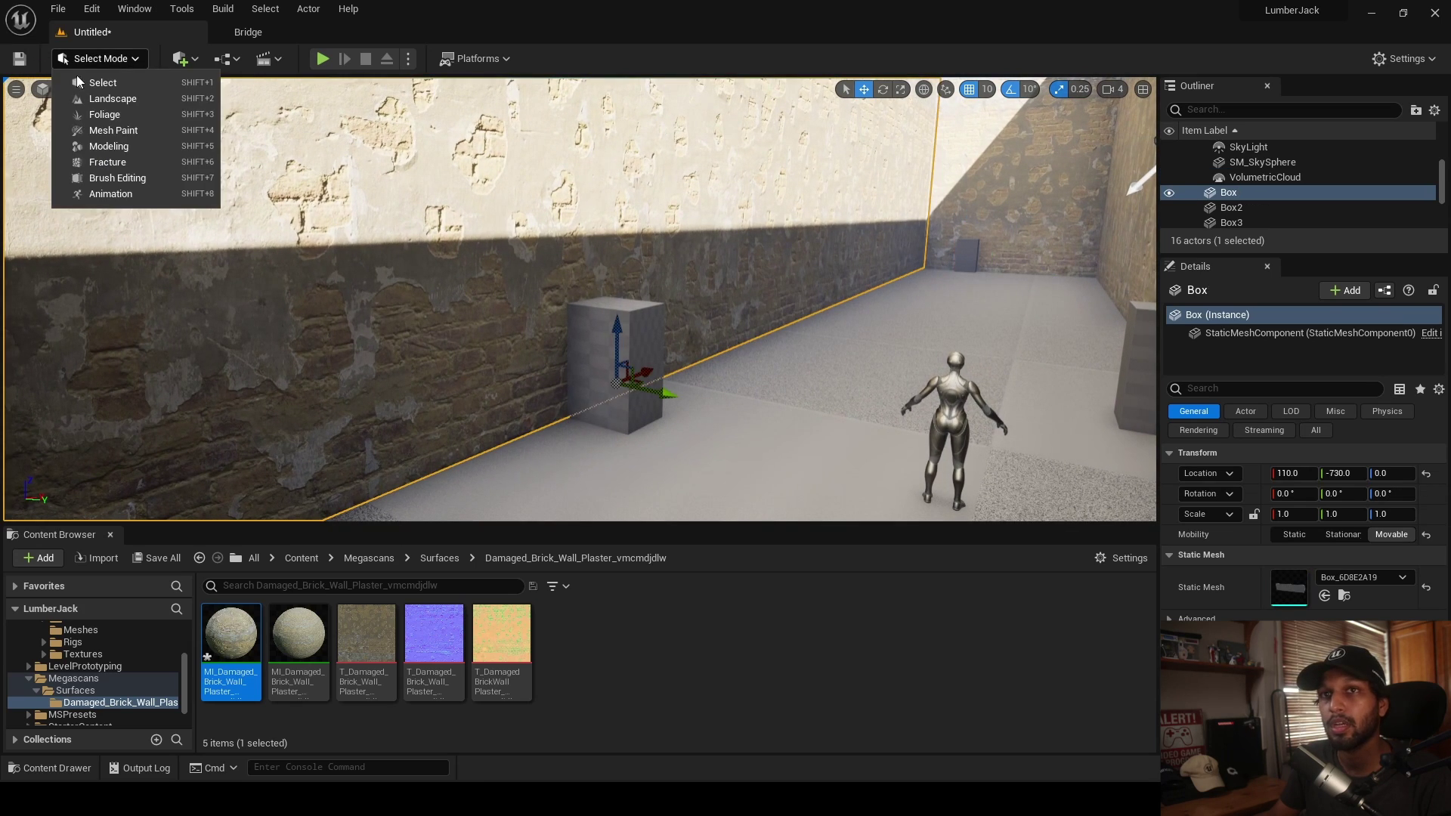
{"action": "left_click", "coordinate": [130, 147]}
{"action": "left_click", "coordinate": [112, 535]}
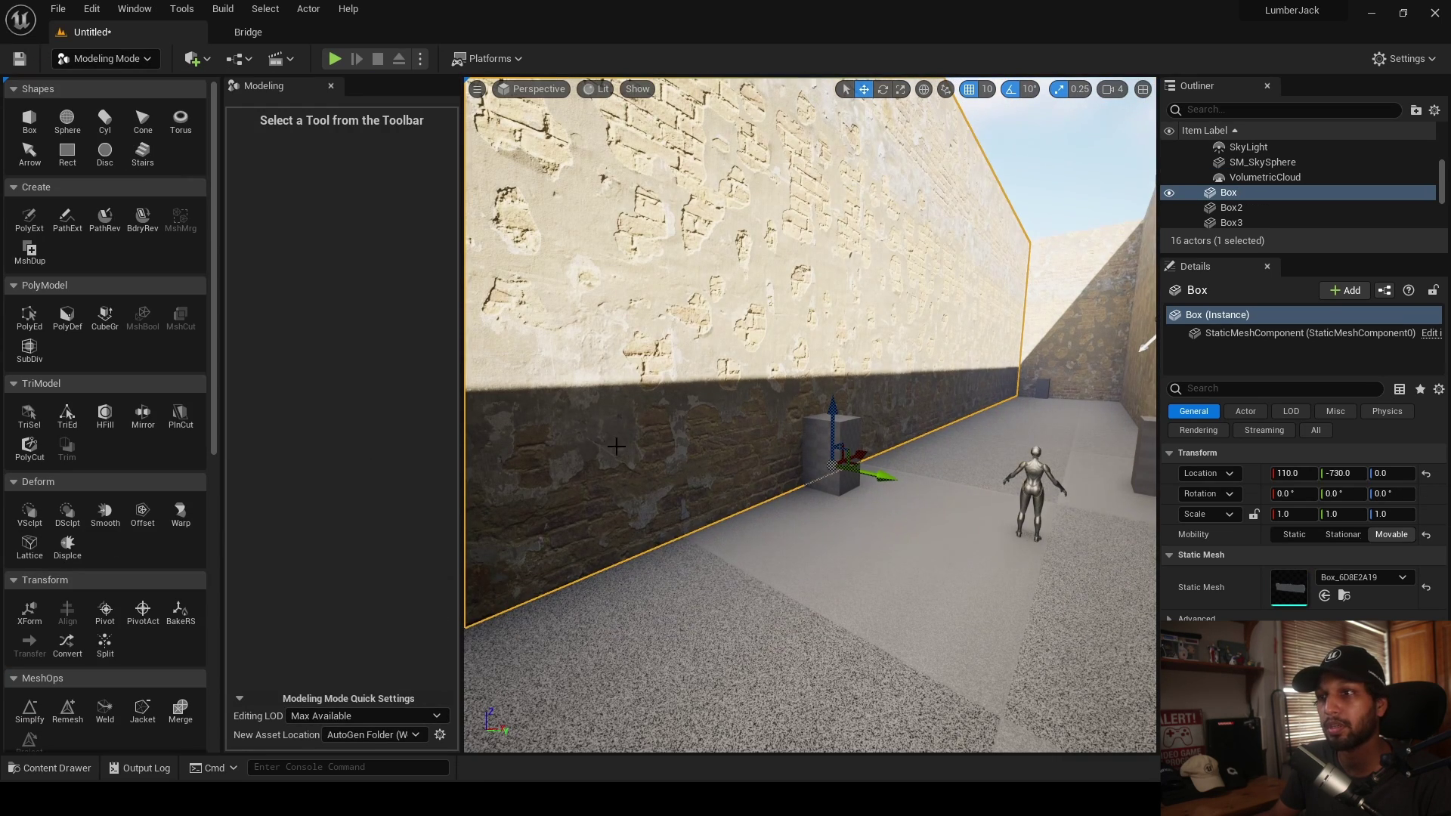
- Subtract the nearby box from the sunlit long wall with Mesh Boolean, Difference A - B, using the first mesh's materials
{"action": "mouse_move", "coordinate": [623, 368]}
{"action": "right_mouse_down"}
{"action": "mouse_move", "coordinate": [643, 367]}
{"action": "mouse_move", "coordinate": [624, 368]}
{"action": "right_mouse_up"}
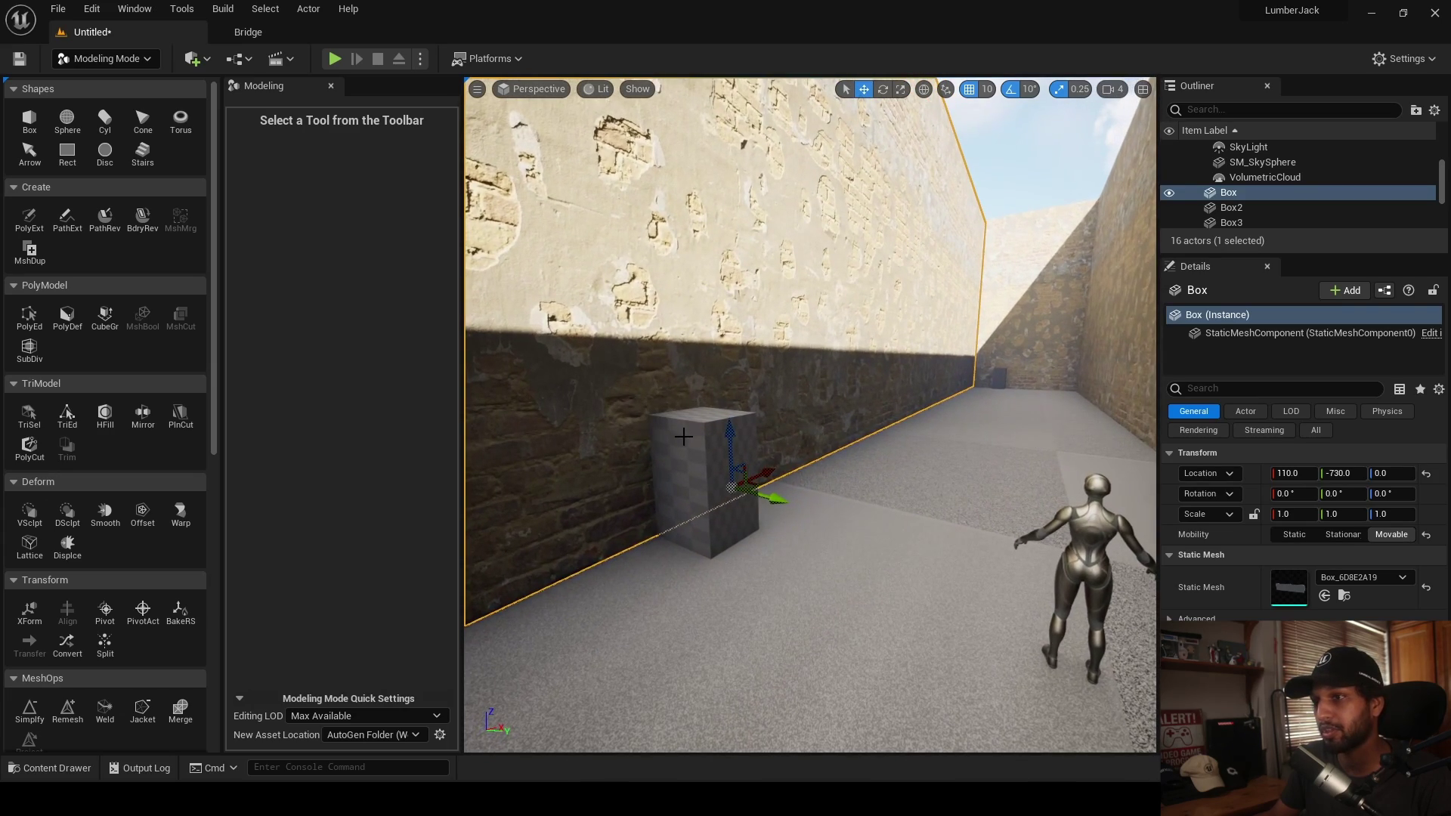
{"action": "left_click", "coordinate": [695, 473], "text": "ctrl"}
{"action": "right_click_drag", "start_coordinate": [709, 475], "coordinate": [709, 474]}
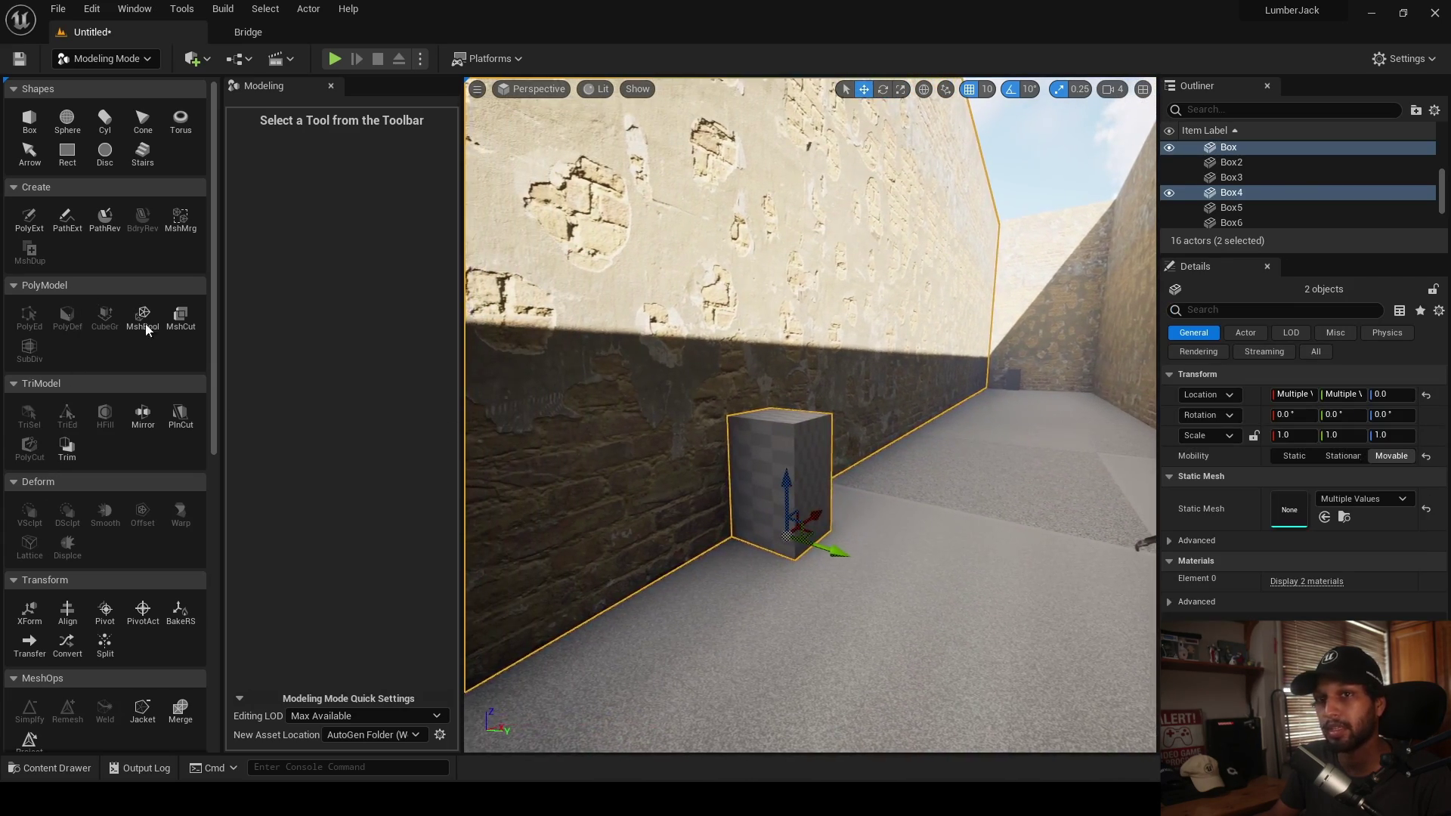
{"action": "left_click", "coordinate": [143, 318]}
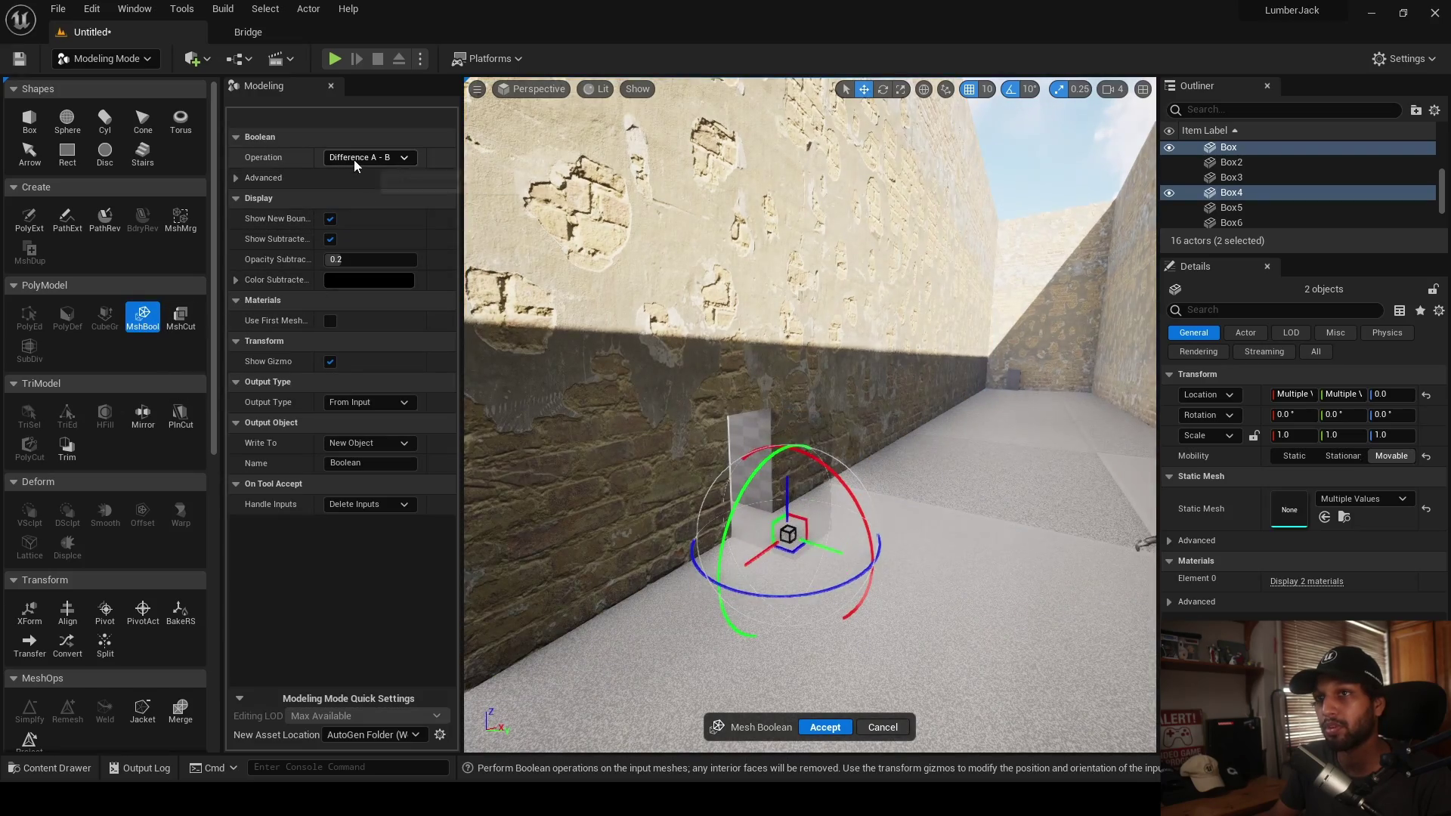
{"action": "right_click_drag", "start_coordinate": [828, 464], "coordinate": [828, 464]}
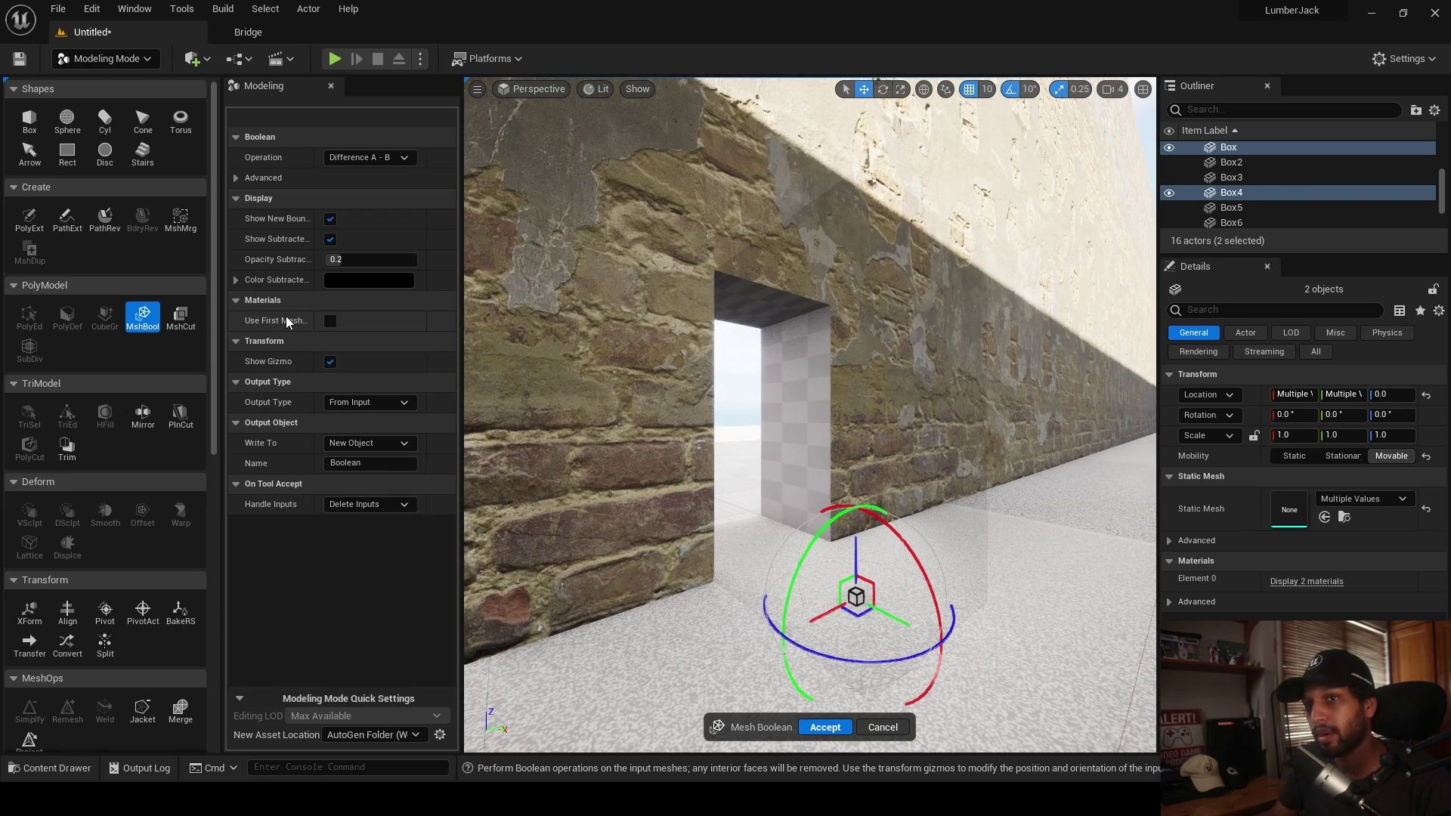
{"action": "left_click", "coordinate": [330, 321]}
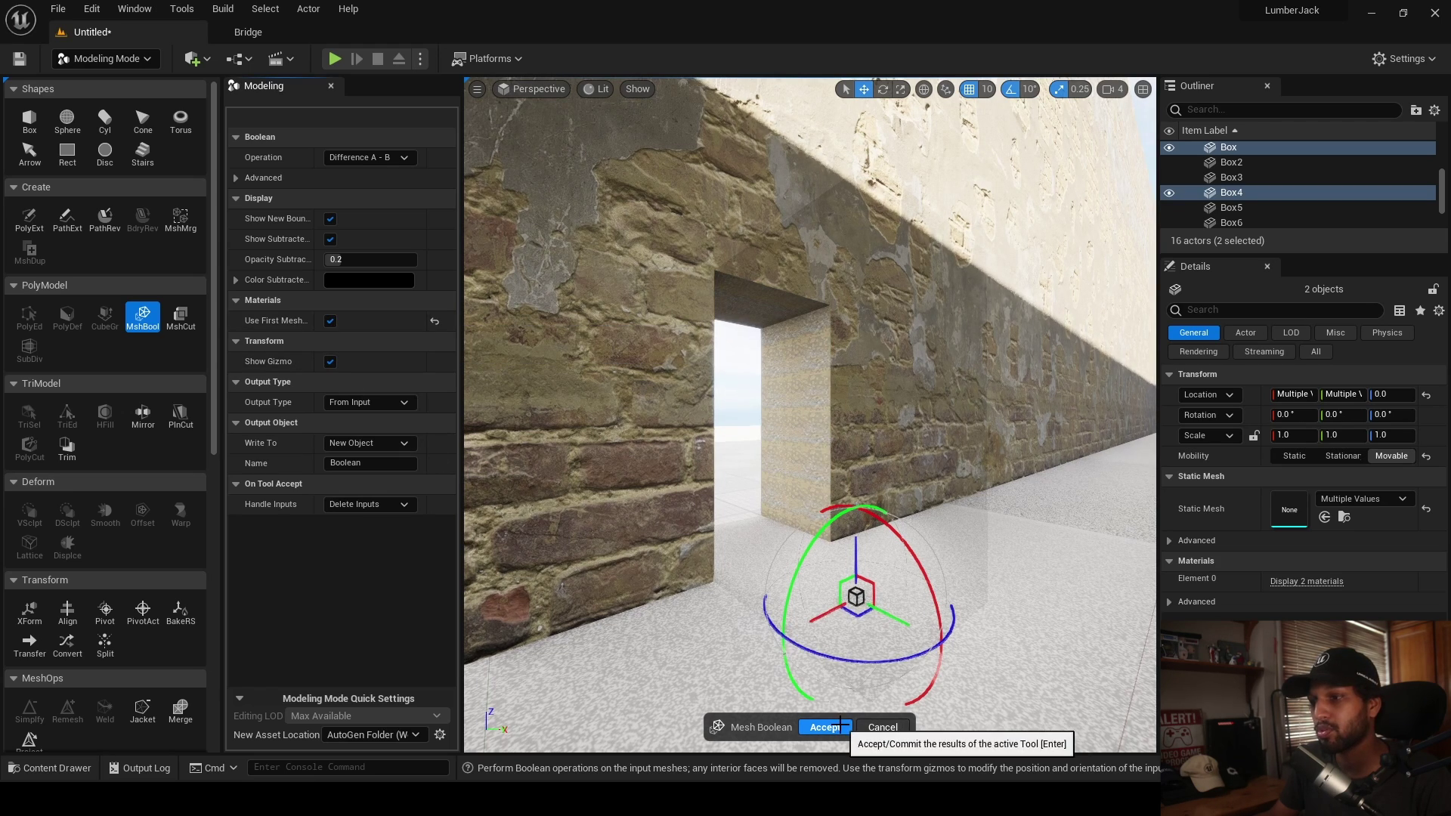
- Select the opposite long wall with its box and cut a doorway using Mesh Boolean, Difference A - B
{"action": "key", "text": "w"}
{"action": "right_click_drag", "start_coordinate": [749, 534], "coordinate": [945, 408]}
{"action": "key", "text": "s"}
{"action": "mouse_move", "coordinate": [807, 415]}
{"action": "right_mouse_down"}
{"action": "mouse_move", "coordinate": [820, 431]}
{"action": "mouse_move", "coordinate": [937, 400]}
{"action": "mouse_move", "coordinate": [869, 423]}
{"action": "mouse_move", "coordinate": [807, 416]}
{"action": "right_mouse_up"}
{"action": "key", "text": "w"}
{"action": "key", "text": "s"}
{"action": "left_click", "coordinate": [808, 415]}
{"action": "left_click", "coordinate": [767, 502], "text": "ctrl"}
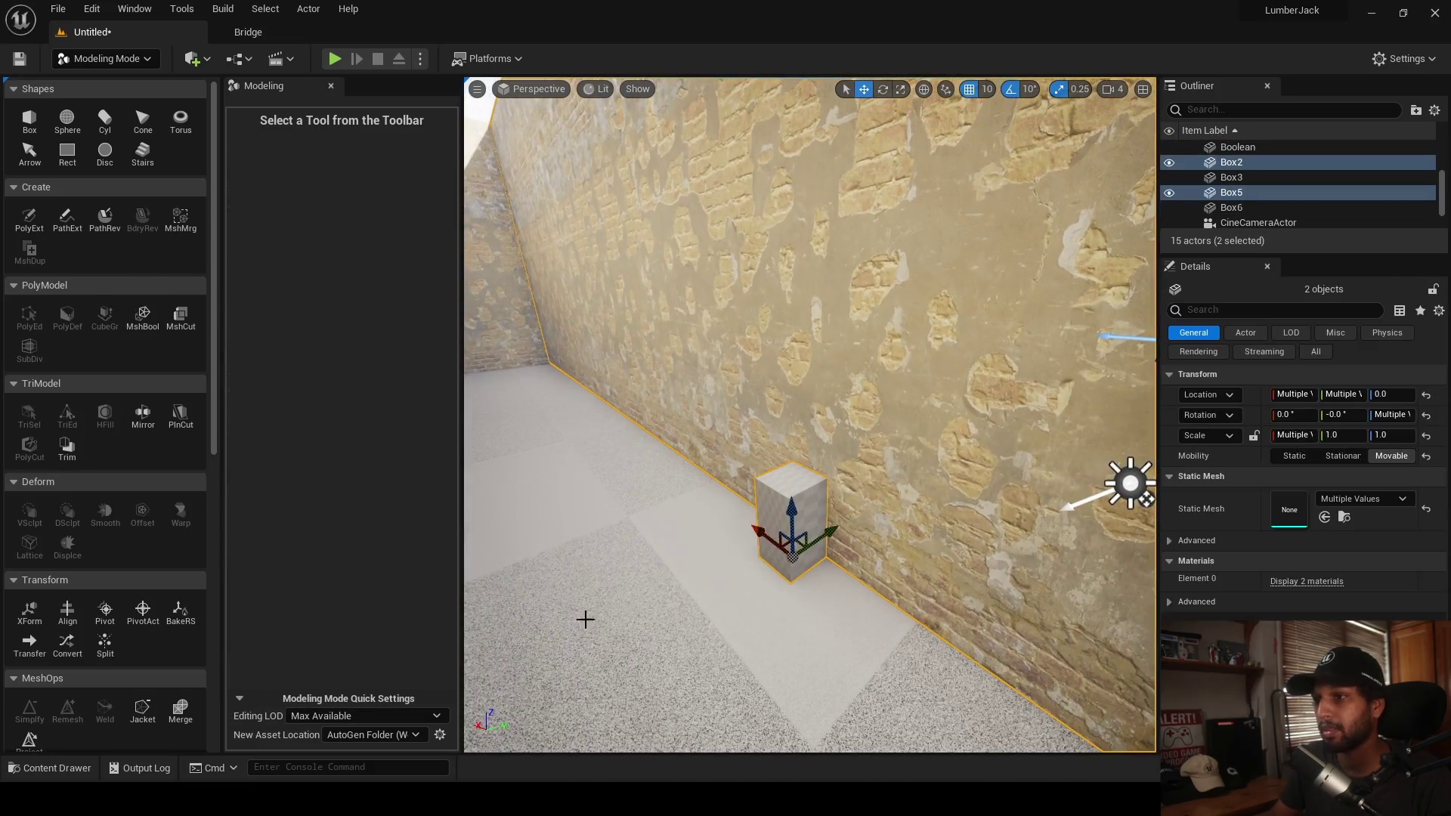
{"action": "left_click", "coordinate": [143, 314]}
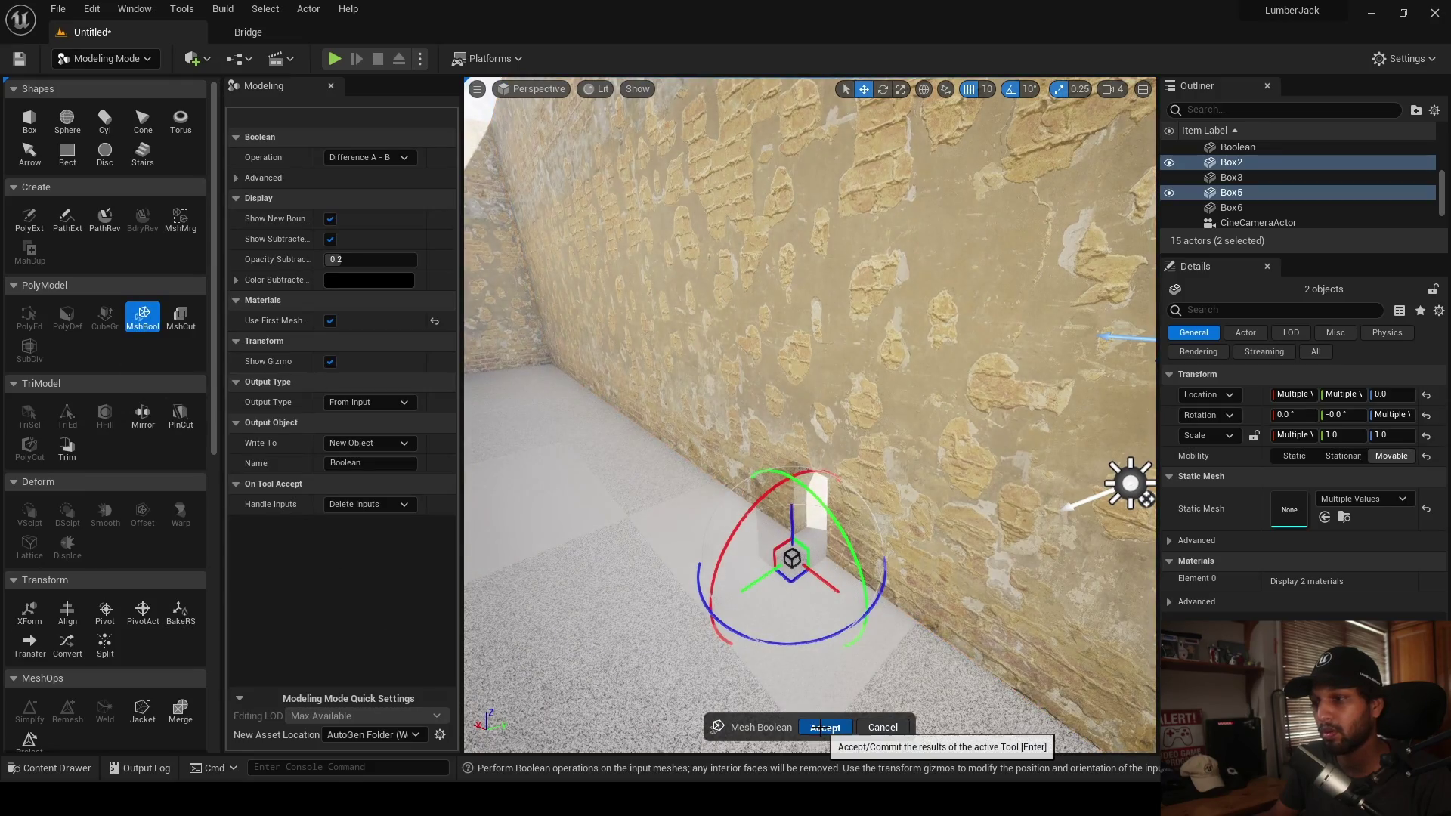
- Select the far end wall and its box and cut the third doorway with Mesh Boolean, Difference A - B
{"action": "mouse_move", "coordinate": [702, 439]}
{"action": "right_mouse_down"}
{"action": "mouse_move", "coordinate": [559, 416]}
{"action": "mouse_move", "coordinate": [540, 427]}
{"action": "mouse_move", "coordinate": [703, 439]}
{"action": "right_mouse_up"}
{"action": "key", "text": "w"}
{"action": "left_click", "coordinate": [702, 439]}
{"action": "left_click", "coordinate": [740, 450], "text": "ctrl"}
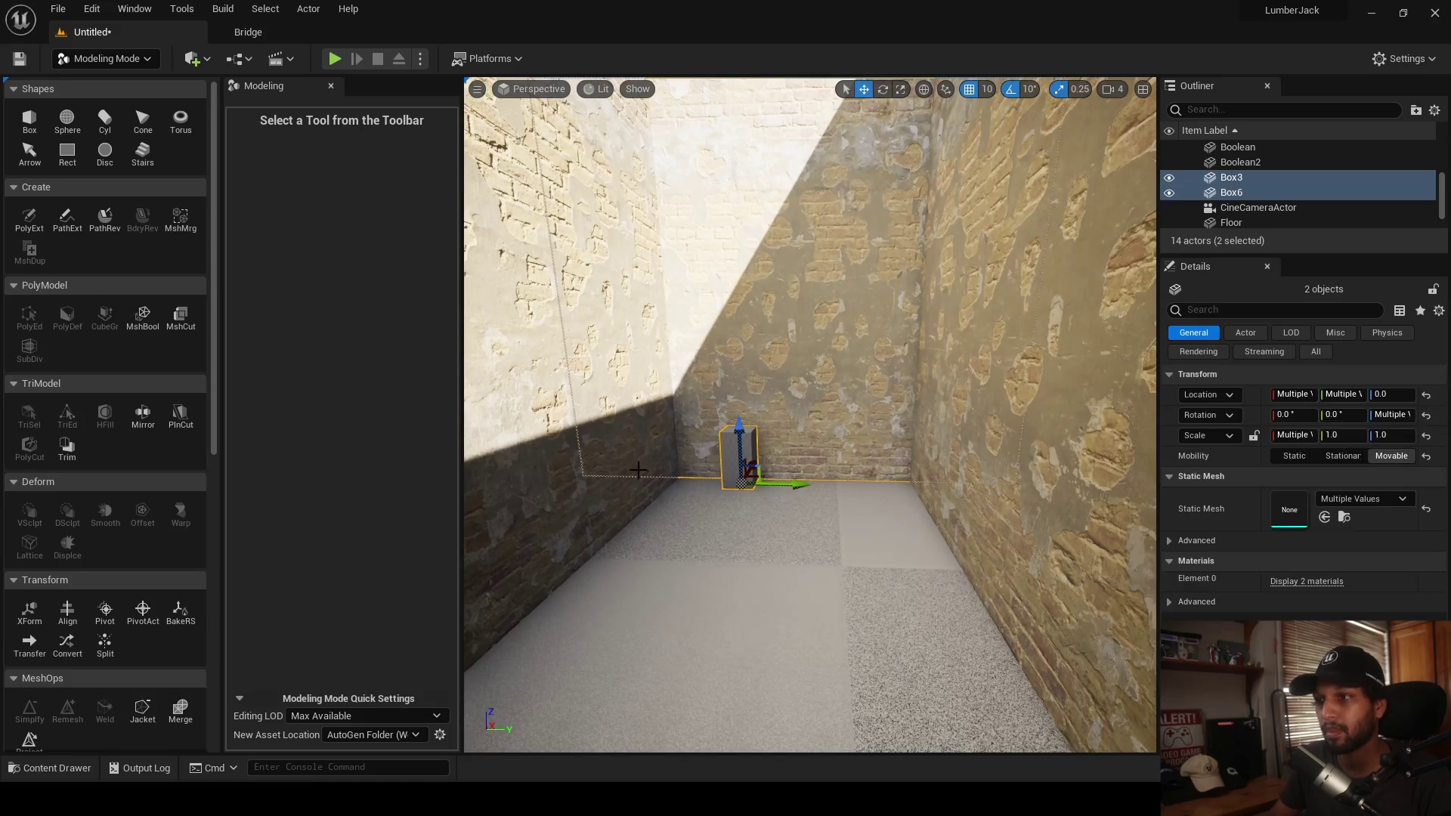
{"action": "left_click", "coordinate": [143, 315]}
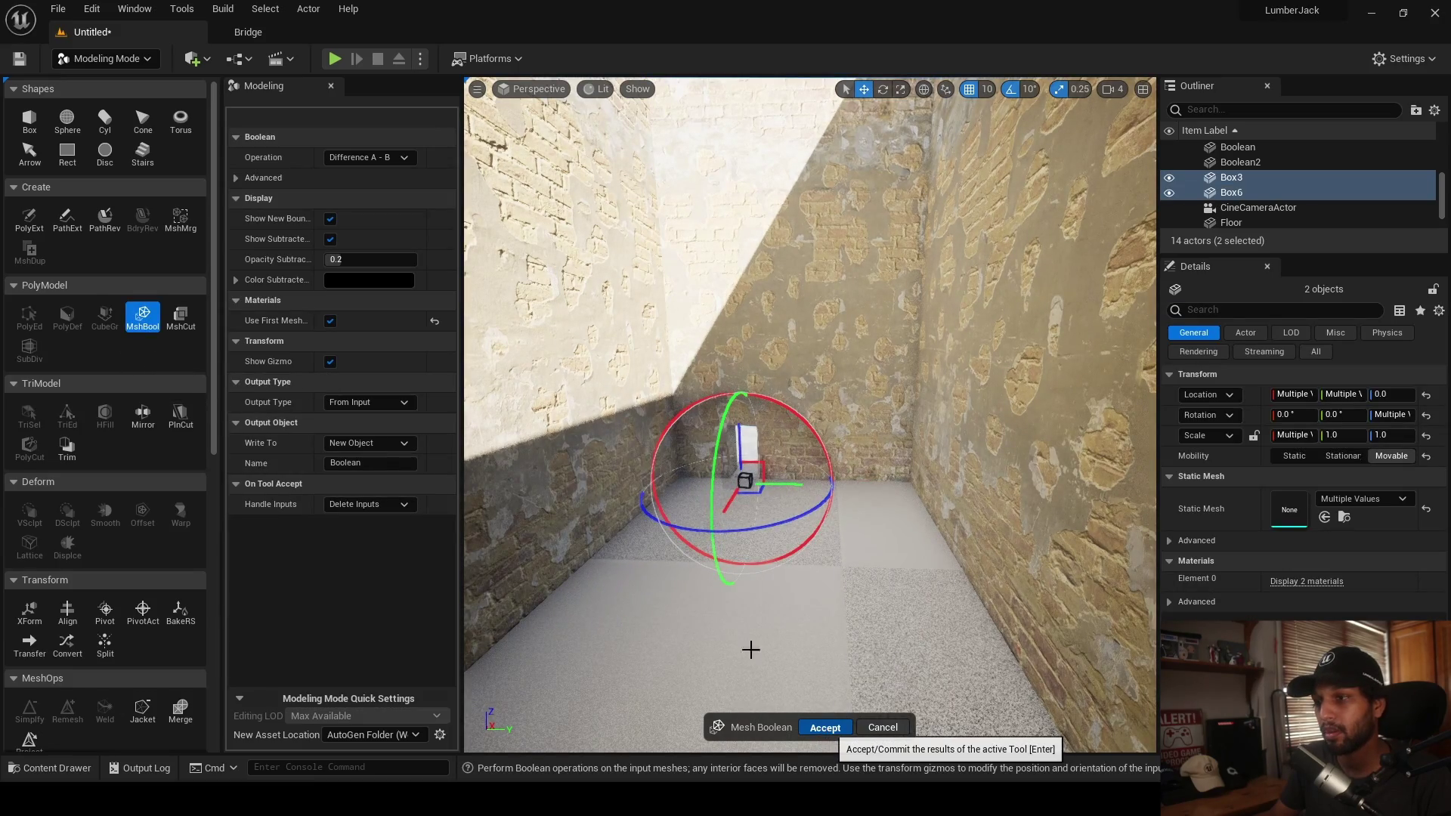
- Review the three doorways through the CineCameraActor and stop piloting it
{"action": "right_click_drag", "start_coordinate": [702, 605], "coordinate": [967, 593]}
{"action": "key", "text": "w"}
{"action": "left_click", "coordinate": [111, 64]}
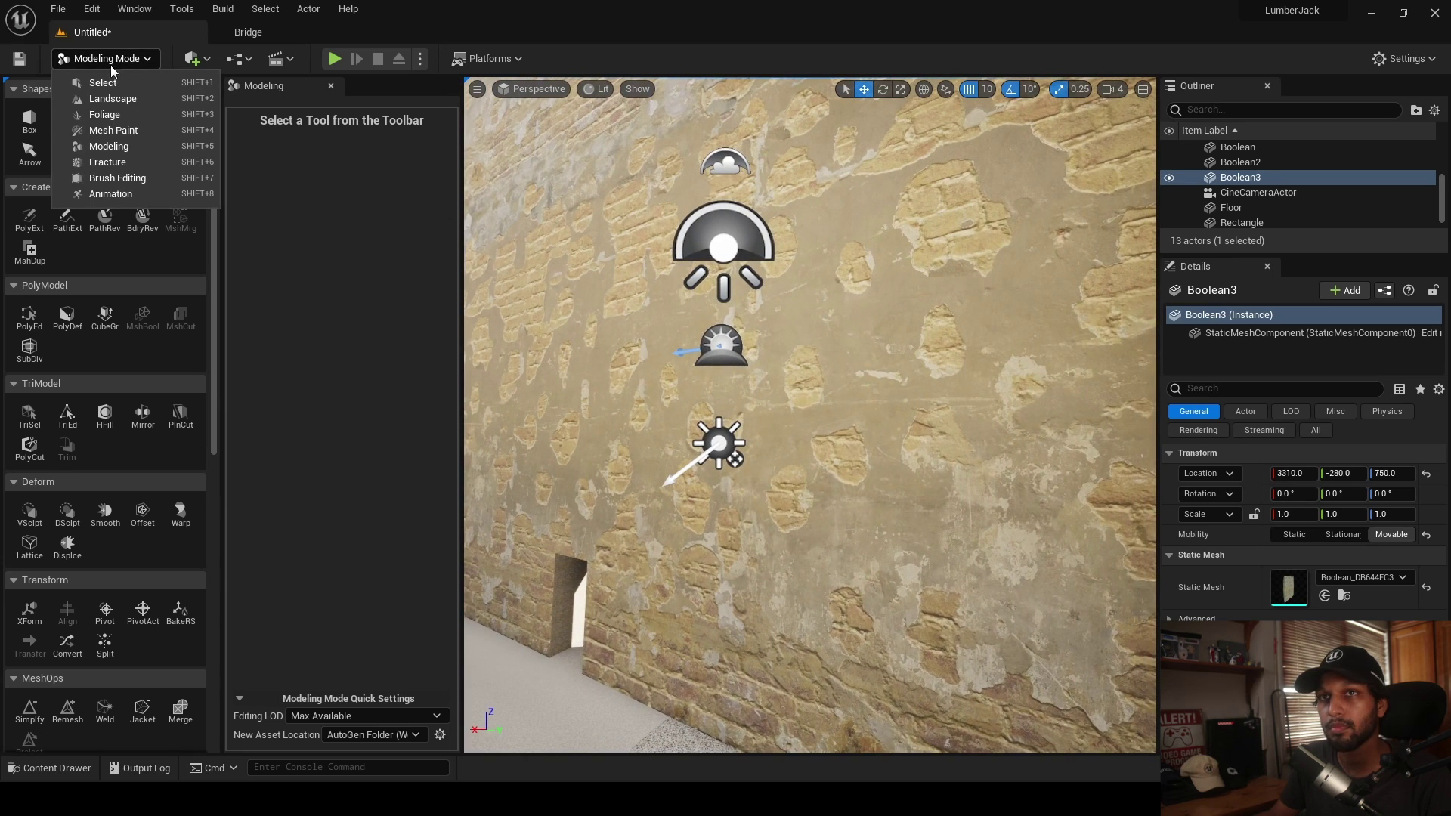
{"action": "left_click", "coordinate": [580, 118]}
{"action": "left_click", "coordinate": [540, 90]}
{"action": "left_click", "coordinate": [581, 257]}
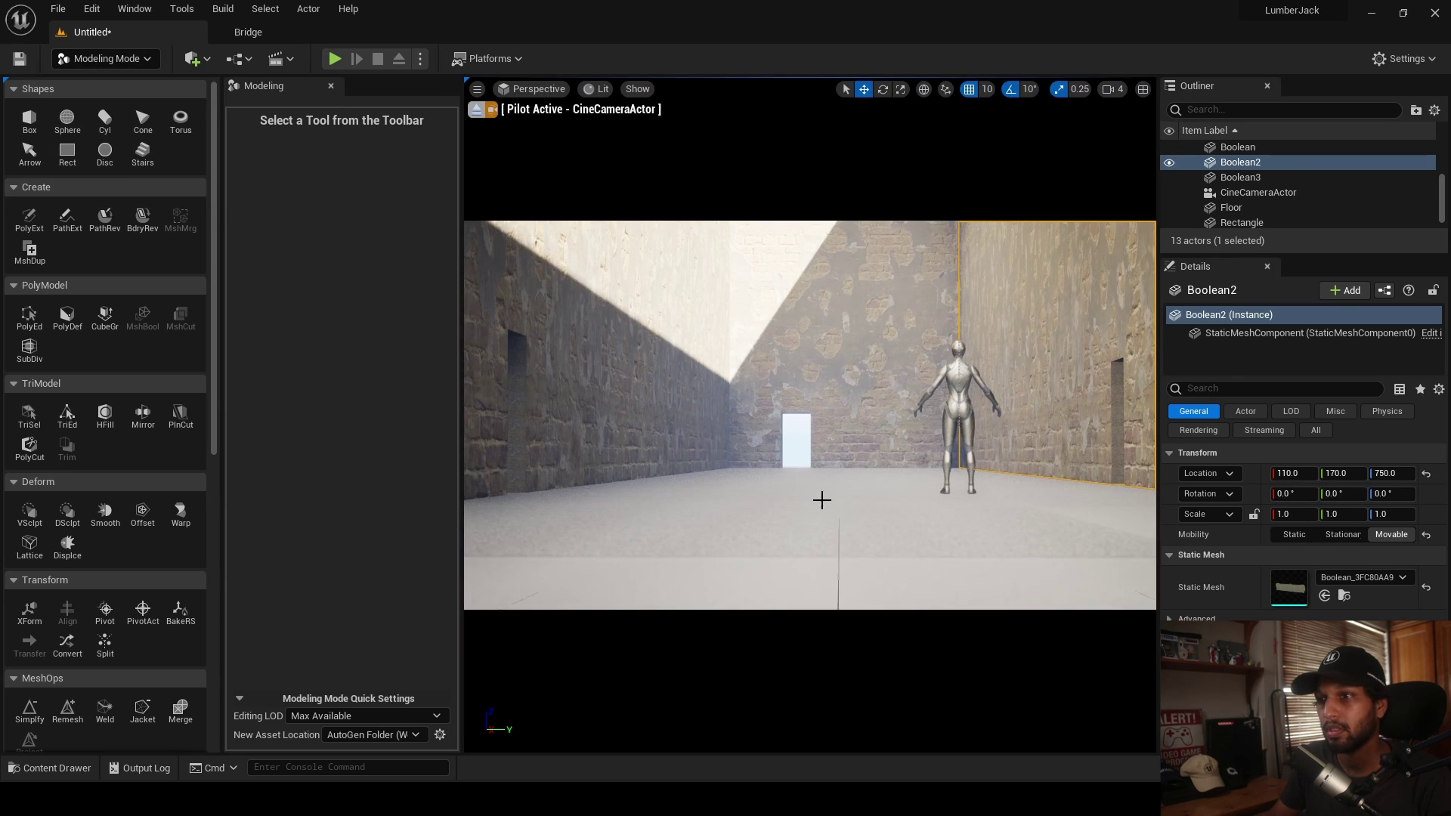
{"action": "right_click_drag", "start_coordinate": [897, 449], "coordinate": [907, 450]}
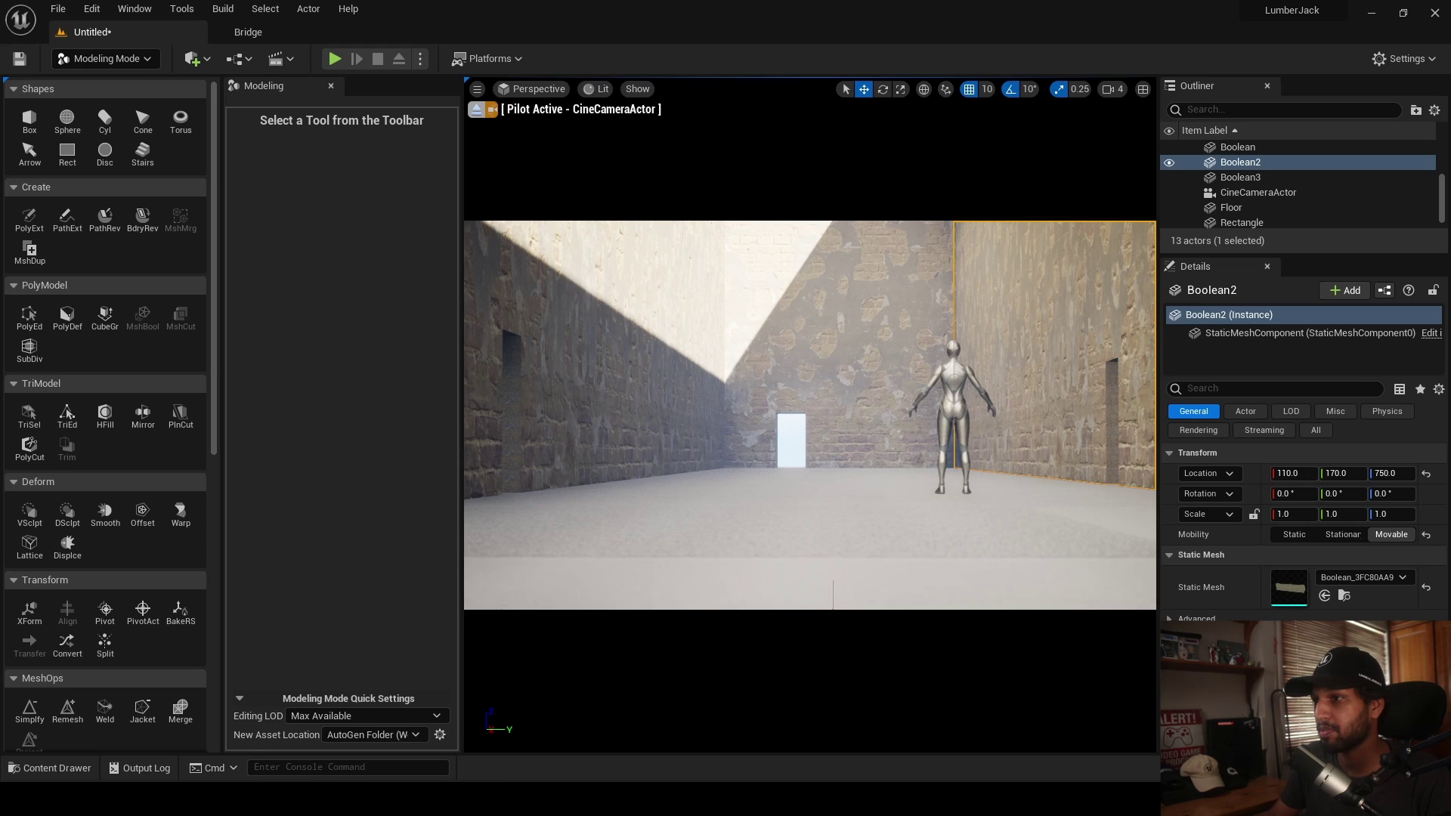
{"action": "right_click", "coordinate": [893, 451]}
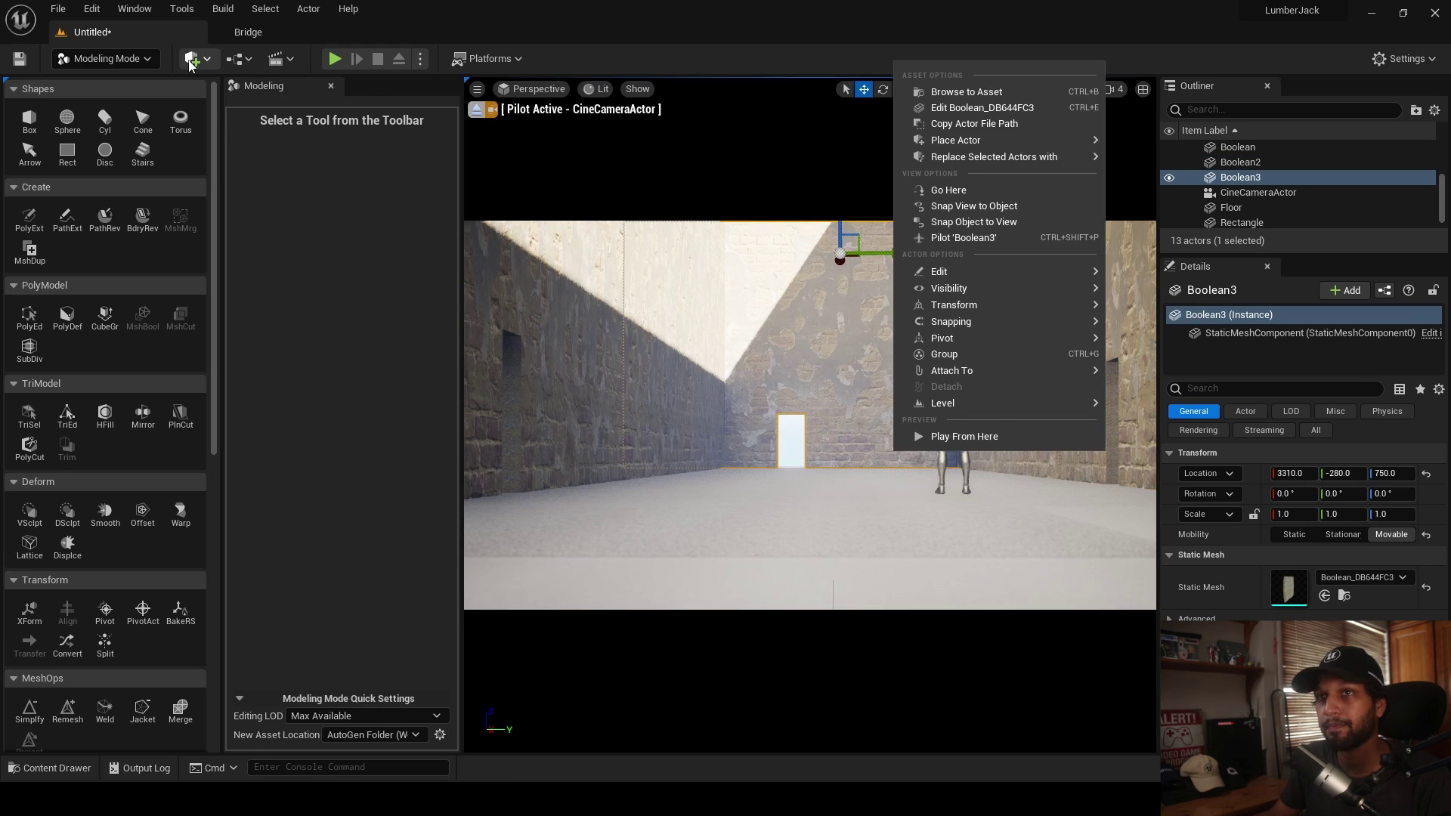
{"action": "left_click", "coordinate": [945, 469]}
{"action": "left_click", "coordinate": [476, 110]}
- Add the Megascans Wooden Post from Bridge for the sunlit wall's doorway and return to Select mode
{"action": "right_click_drag", "start_coordinate": [810, 414], "coordinate": [597, 431]}
{"action": "key", "text": "w"}
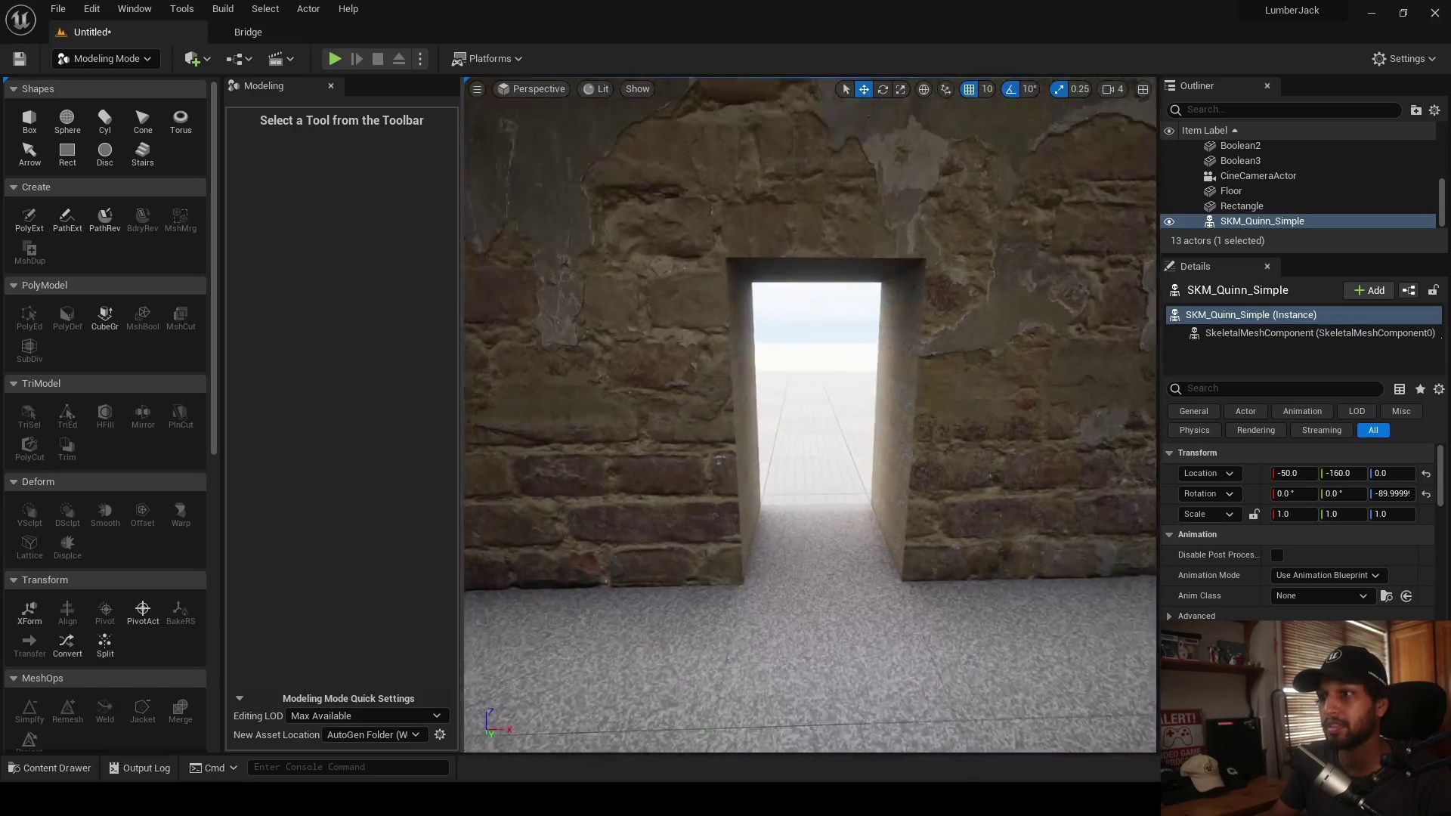
{"action": "key", "text": "s"}
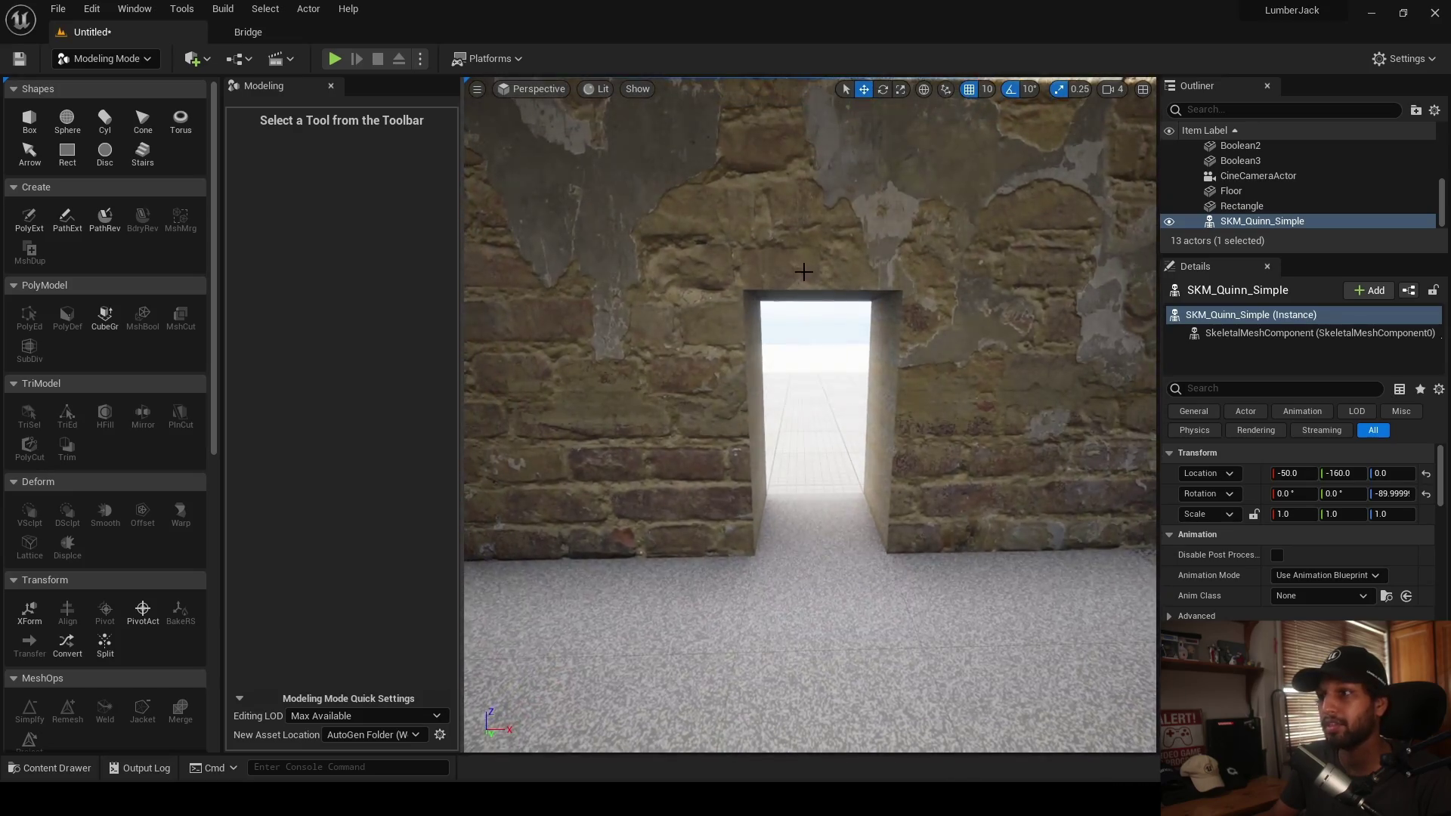
{"action": "left_click", "coordinate": [256, 33]}
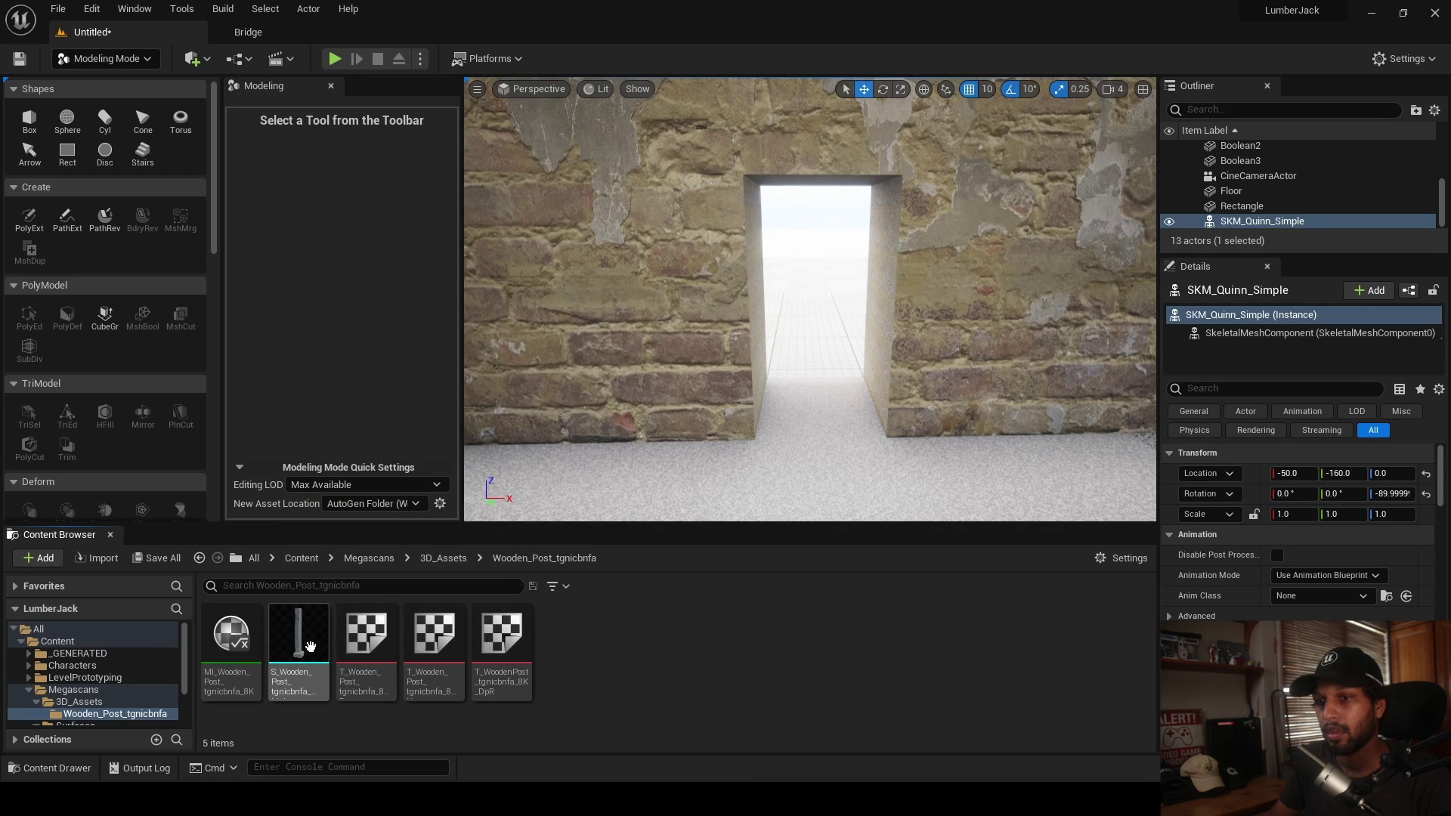
{"action": "left_click", "coordinate": [137, 56]}
{"action": "left_click", "coordinate": [133, 80]}
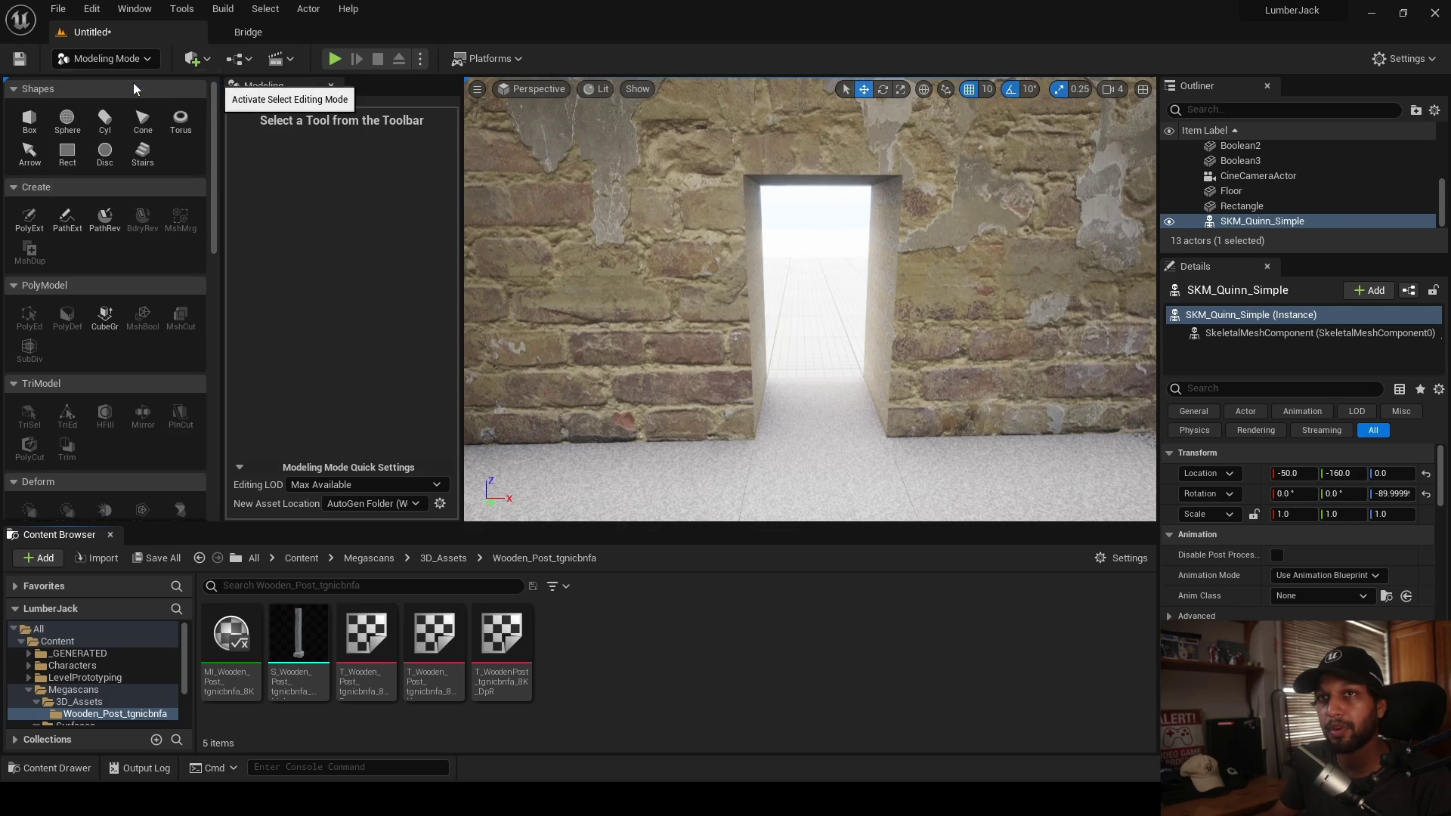
- Place the wooden post beside the doorway, scale it to 1.25 and position it at X -110, Y -670
{"action": "right_click_drag", "start_coordinate": [529, 340], "coordinate": [378, 348]}
{"action": "left_click_drag", "start_coordinate": [298, 635], "coordinate": [654, 421]}
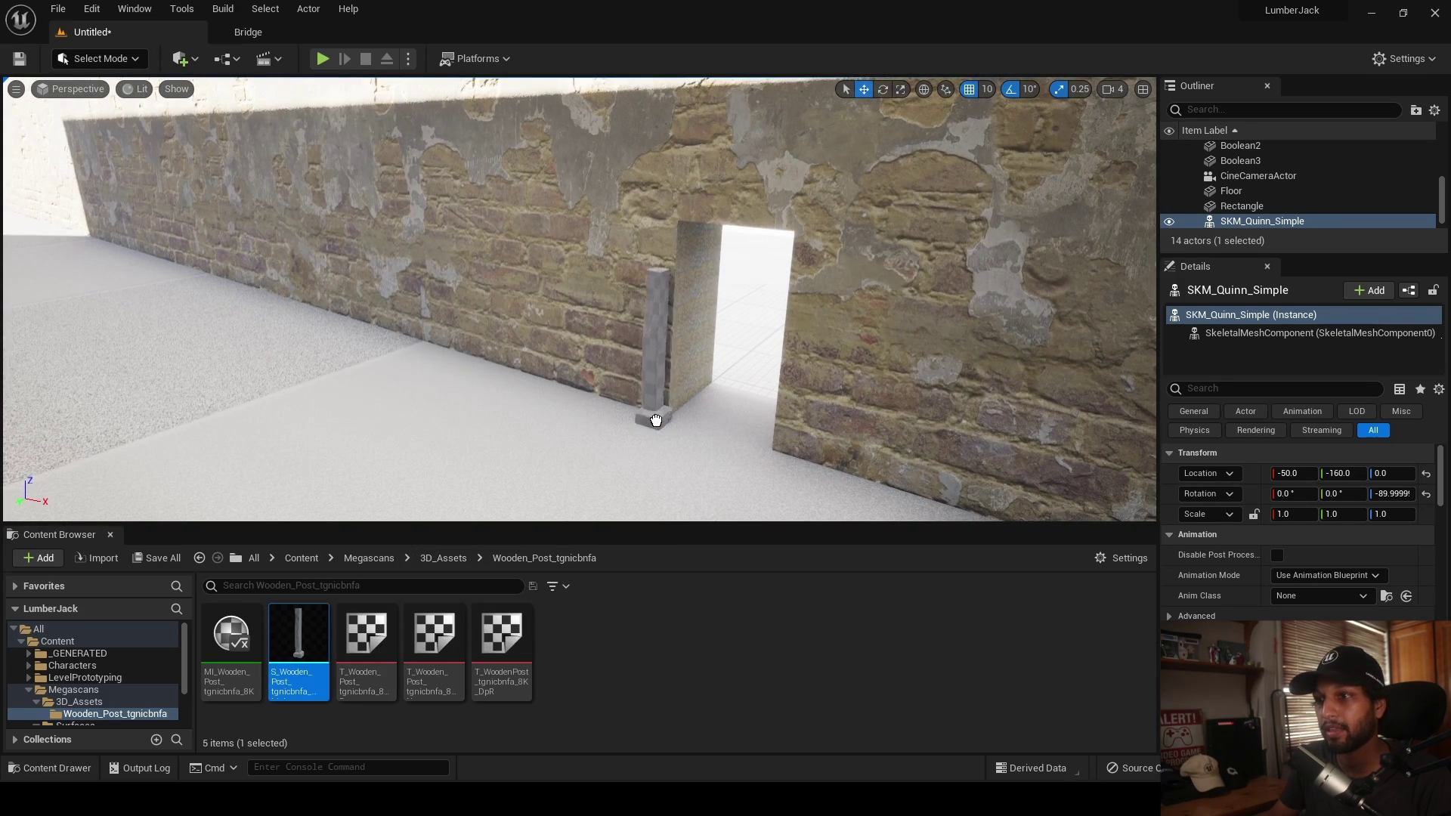
{"action": "left_click", "coordinate": [902, 89]}
{"action": "left_click_drag", "start_coordinate": [660, 421], "coordinate": [669, 401]}
{"action": "key", "text": "w"}
{"action": "right_click_drag", "start_coordinate": [660, 425], "coordinate": [643, 428]}
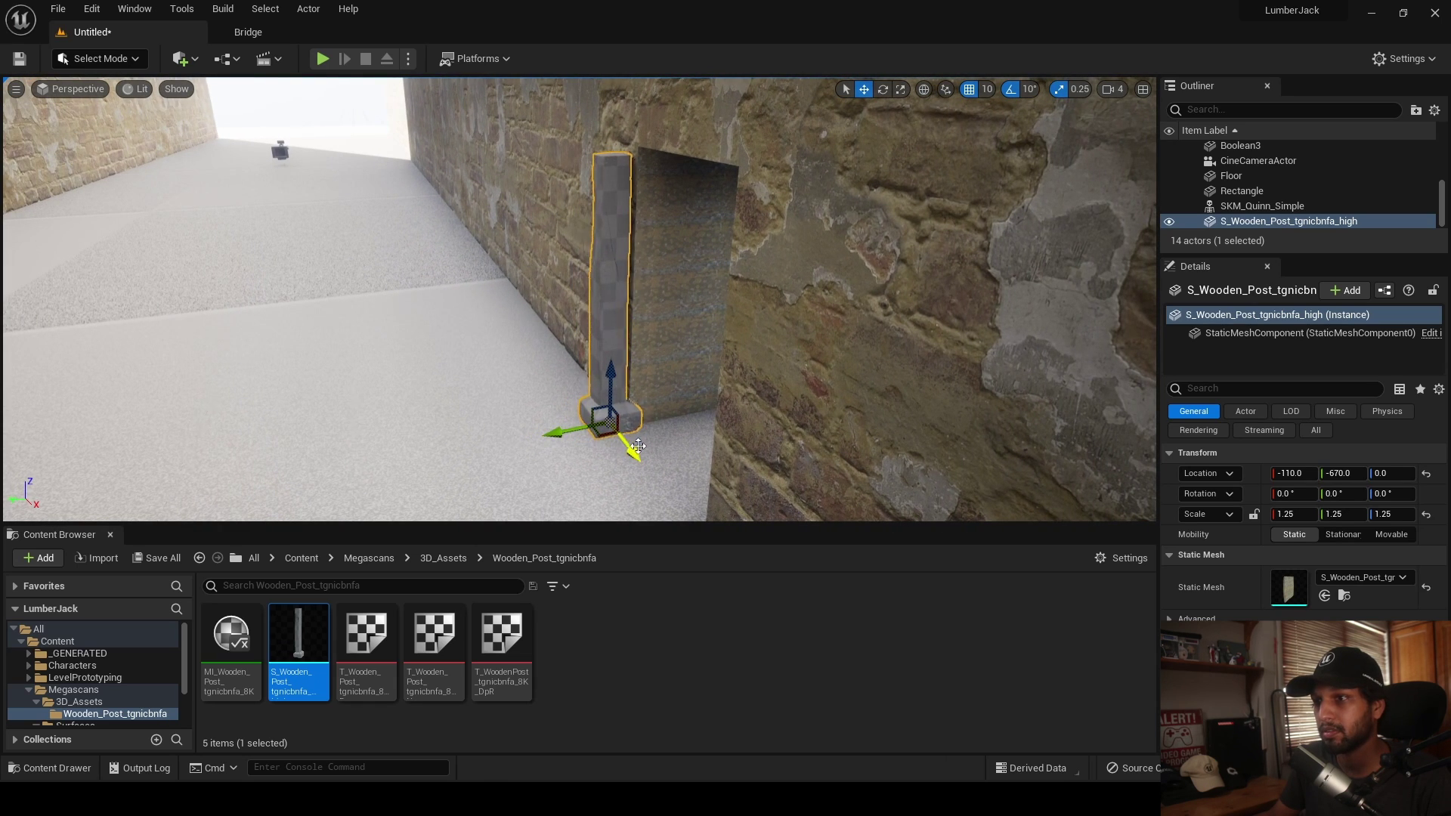
- Turn off position grid snapping and nudge the post against the doorway edge at about Y -672.35
{"action": "left_click", "coordinate": [974, 90]}
{"action": "mouse_move", "coordinate": [707, 261]}
{"action": "right_mouse_down"}
{"action": "mouse_move", "coordinate": [703, 277]}
{"action": "mouse_move", "coordinate": [707, 262]}
{"action": "right_mouse_up"}
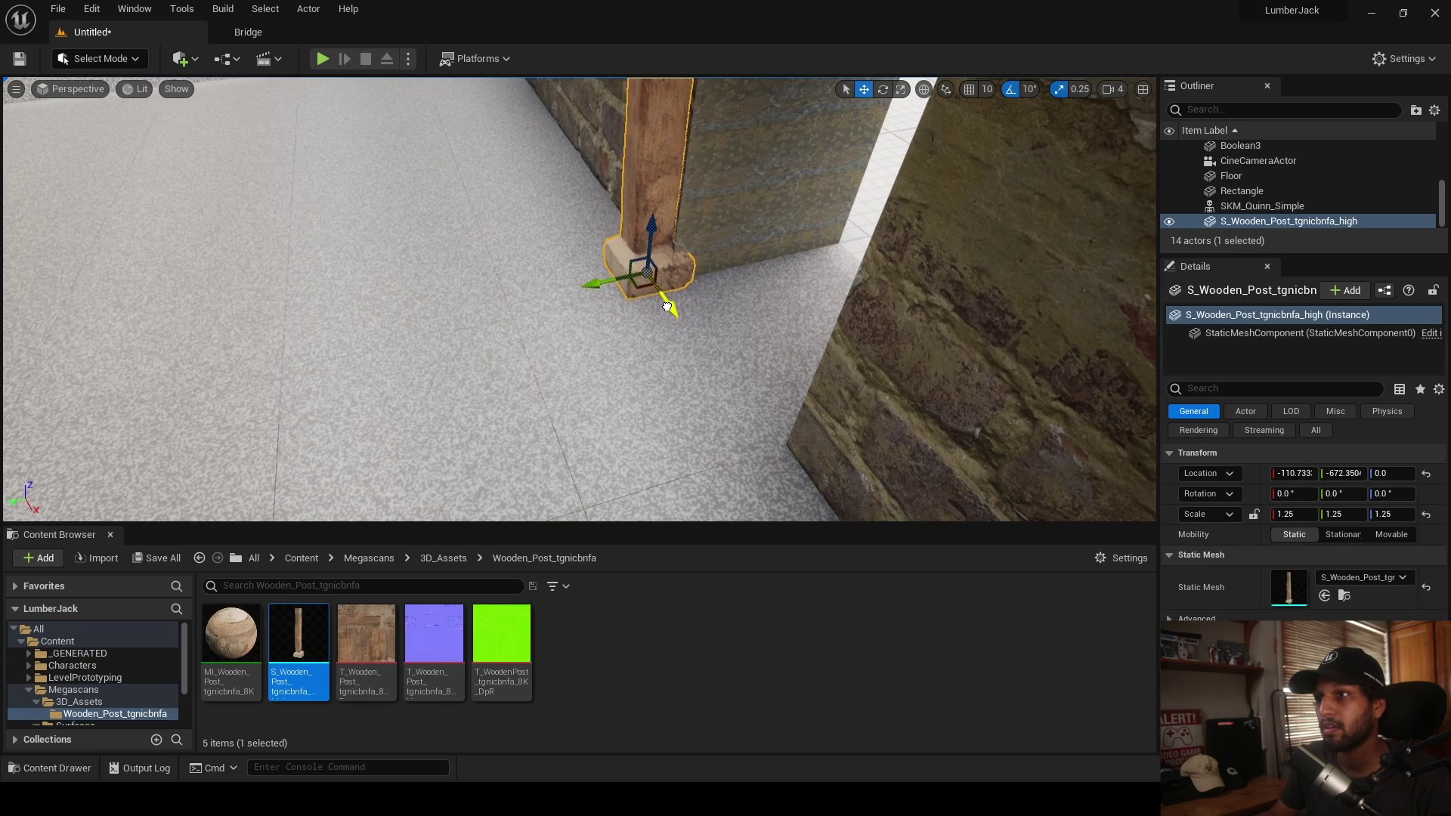
{"action": "mouse_move", "coordinate": [672, 312]}
{"action": "right_mouse_down"}
{"action": "mouse_move", "coordinate": [699, 309]}
{"action": "mouse_move", "coordinate": [697, 294]}
{"action": "mouse_move", "coordinate": [672, 312]}
{"action": "right_mouse_up"}
- Duplicate the post, rotate the copy 180° and move it to the doorway's other side at about X 5.5
{"action": "left_click_drag", "start_coordinate": [593, 339], "coordinate": [779, 345], "text": "alt"}
{"action": "key", "text": "e"}
{"action": "left_click_drag", "start_coordinate": [673, 400], "coordinate": [806, 401]}
{"action": "right_click_drag", "start_coordinate": [806, 401], "coordinate": [864, 361]}
{"action": "key", "text": "w"}
{"action": "left_click_drag", "start_coordinate": [863, 361], "coordinate": [836, 362]}
{"action": "right_click_drag", "start_coordinate": [671, 495], "coordinate": [744, 345]}
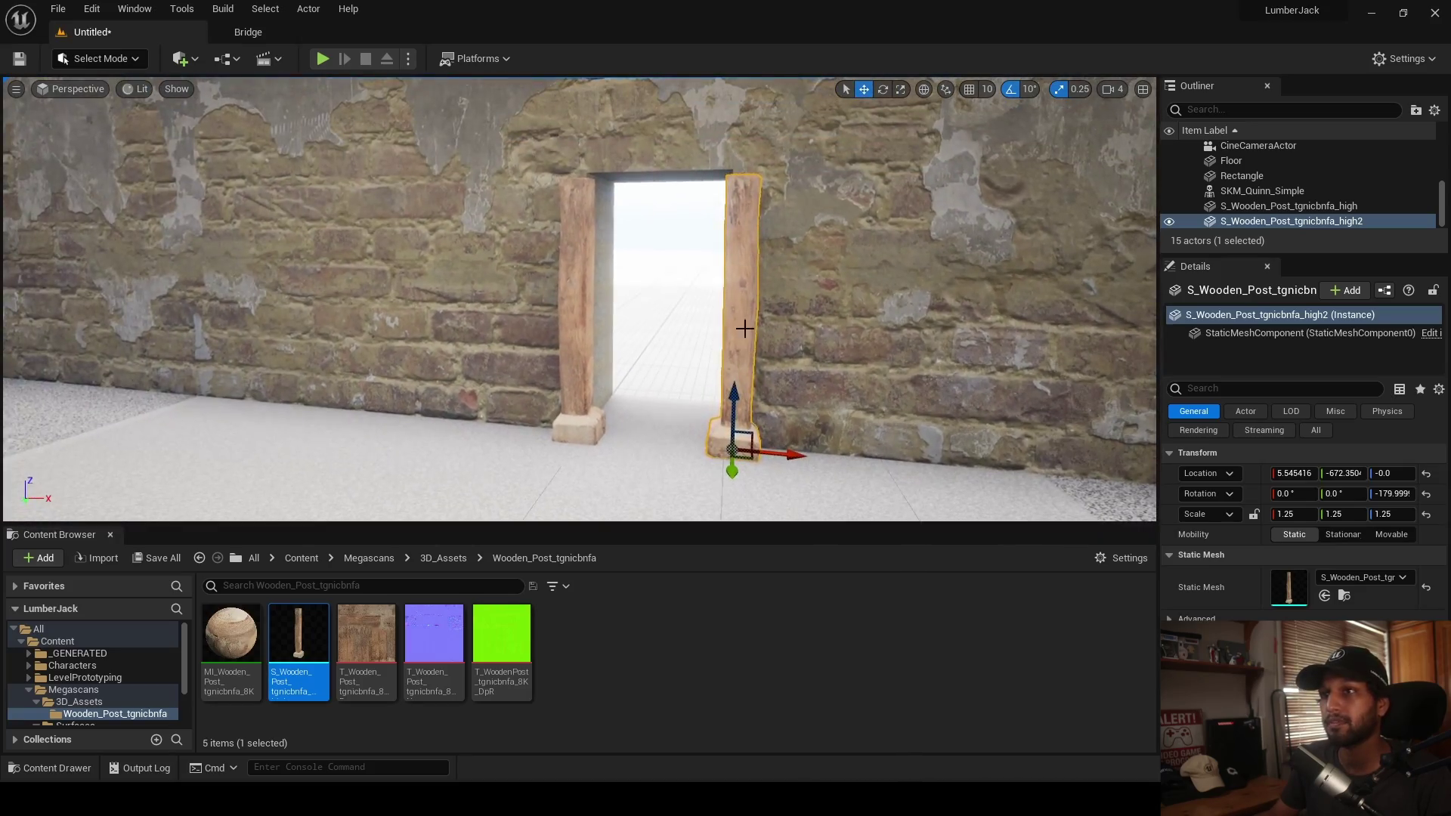
- Add the Megascans Worn Wooden Beam from Bridge and open its asset folder
{"action": "left_click", "coordinate": [237, 36]}
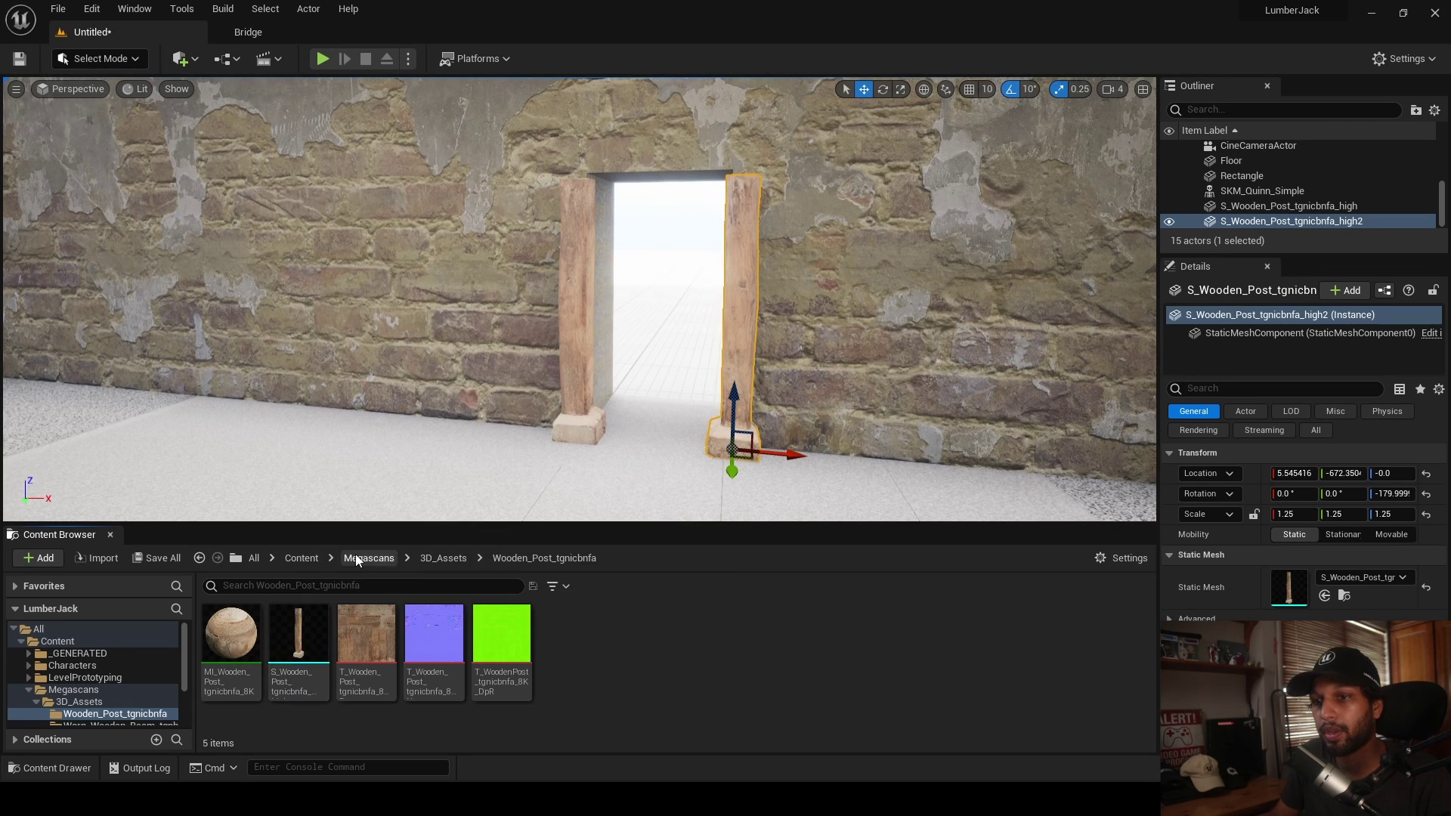
{"action": "left_click", "coordinate": [363, 559]}
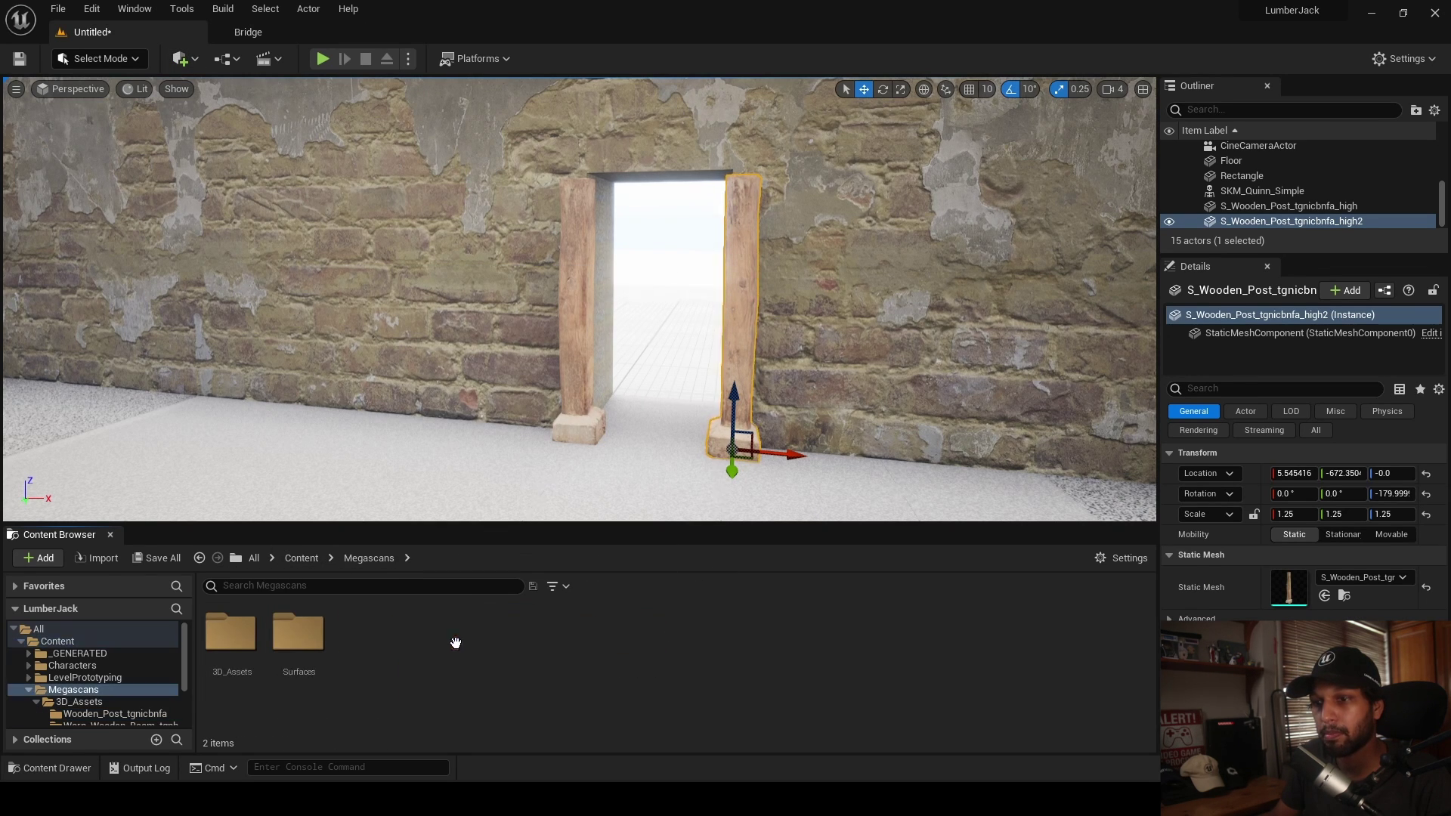
{"action": "double_click", "coordinate": [249, 639]}
{"action": "double_click", "coordinate": [298, 635]}
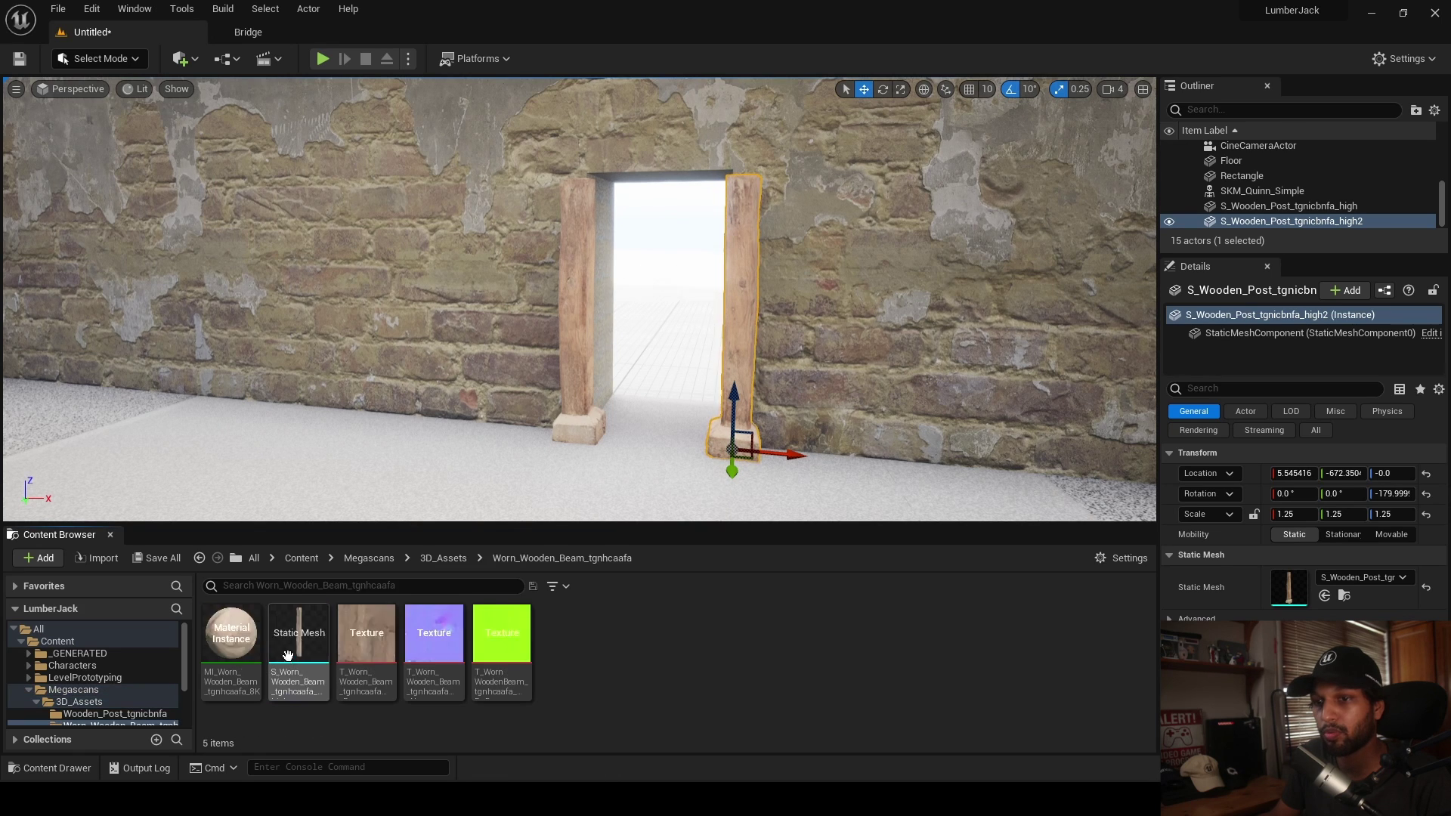
- Place the worn wooden beam by the doorway, rotate it horizontal and raise it above the posts to about Z 184.7
{"action": "left_click_drag", "start_coordinate": [365, 591], "coordinate": [437, 448]}
{"action": "key", "text": "e"}
{"action": "left_click_drag", "start_coordinate": [499, 412], "coordinate": [484, 106]}
{"action": "key", "text": "w"}
{"action": "right_click_drag", "start_coordinate": [484, 106], "coordinate": [318, 151]}
{"action": "key", "text": "d"}
{"action": "left_click_drag", "start_coordinate": [466, 245], "coordinate": [553, 222]}
- Set the viewport camera speed to 3 and shift the beam out from the wall to about Y -671
{"action": "right_click_drag", "start_coordinate": [535, 231], "coordinate": [438, 255]}
{"action": "key", "text": "e"}
{"action": "key", "text": "d"}
{"action": "key", "text": "a"}
{"action": "left_click", "coordinate": [1121, 94]}
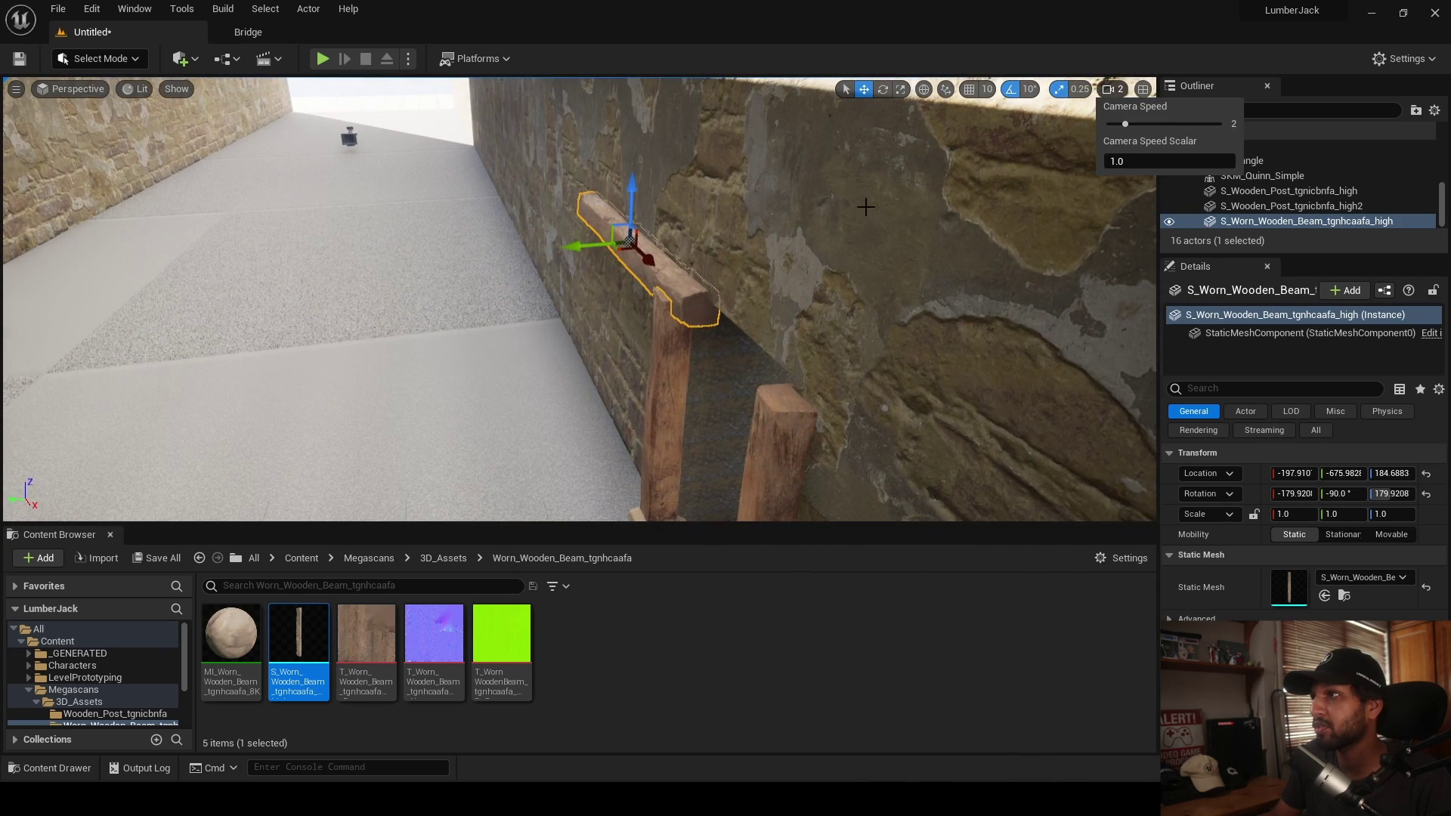
{"action": "key", "text": "d"}
{"action": "right_click_drag", "start_coordinate": [693, 305], "coordinate": [689, 310]}
{"action": "key", "text": "a"}
{"action": "key", "text": "d"}
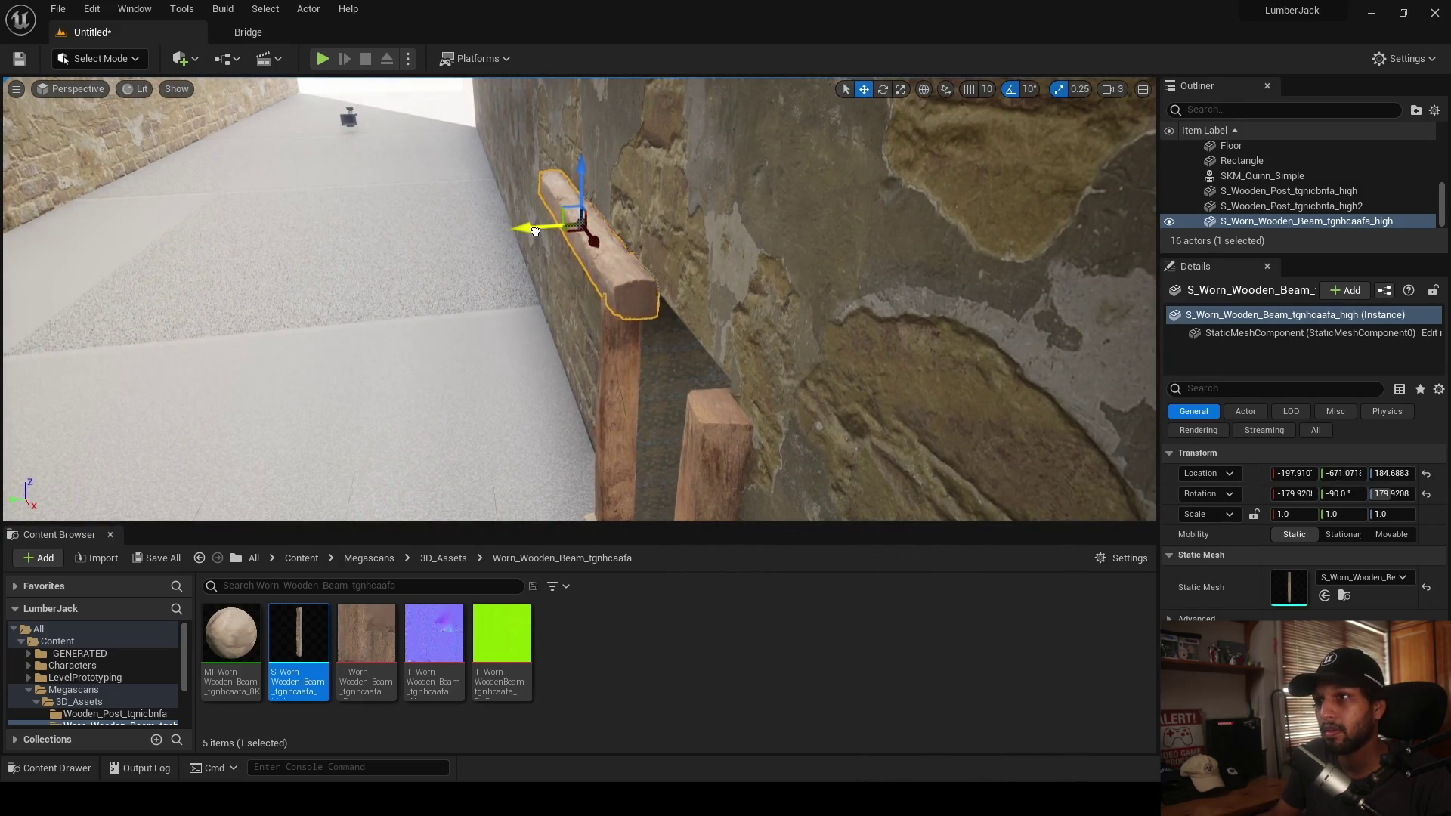
- Raise the beam onto the posts and slide it along the wall to span the doorway, at about X -52.4, Y -669.4
{"action": "left_click_drag", "start_coordinate": [580, 181], "coordinate": [579, 166]}
{"action": "right_click_drag", "start_coordinate": [580, 166], "coordinate": [710, 157]}
{"action": "key", "text": "a"}
{"action": "key", "text": "s"}
{"action": "left_click_drag", "start_coordinate": [495, 246], "coordinate": [720, 247]}
- Duplicate the beam, roll the copy 90° about its length and stack it on the first beam at about Z 214
{"action": "right_click_drag", "start_coordinate": [720, 247], "coordinate": [779, 259]}
{"action": "key", "text": "a"}
{"action": "key", "text": "q"}
{"action": "left_click_drag", "start_coordinate": [638, 227], "coordinate": [630, 173], "text": "alt"}
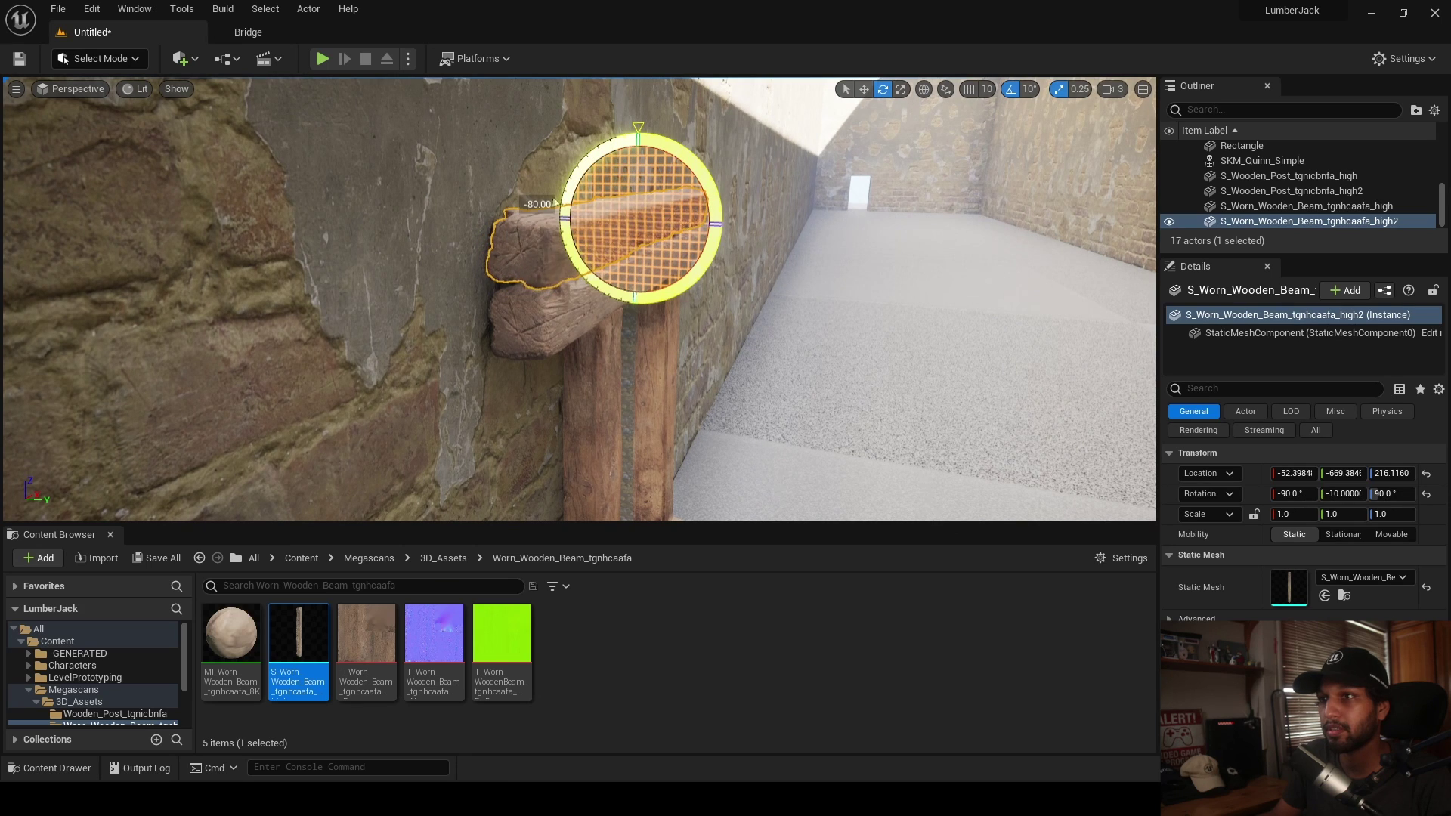
{"action": "left_click_drag", "start_coordinate": [637, 154], "coordinate": [635, 168], "text": "alt"}
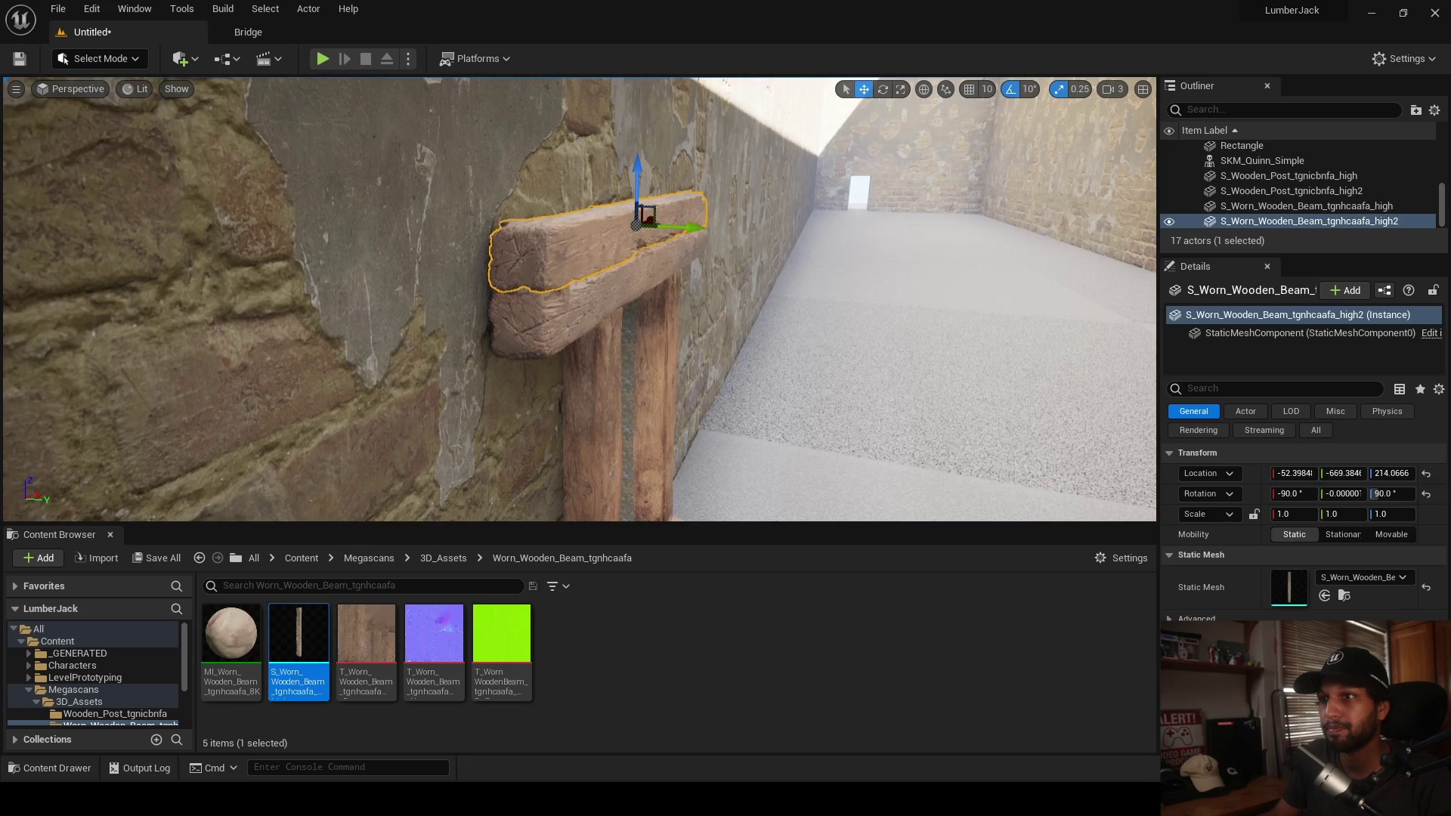
- View the wooden door frame through the CineCameraActor to check how it reads in the shot
{"action": "left_click", "coordinate": [732, 292]}
{"action": "right_click_drag", "start_coordinate": [732, 292], "coordinate": [588, 352]}
{"action": "left_click", "coordinate": [82, 87]}
{"action": "left_click", "coordinate": [88, 260]}
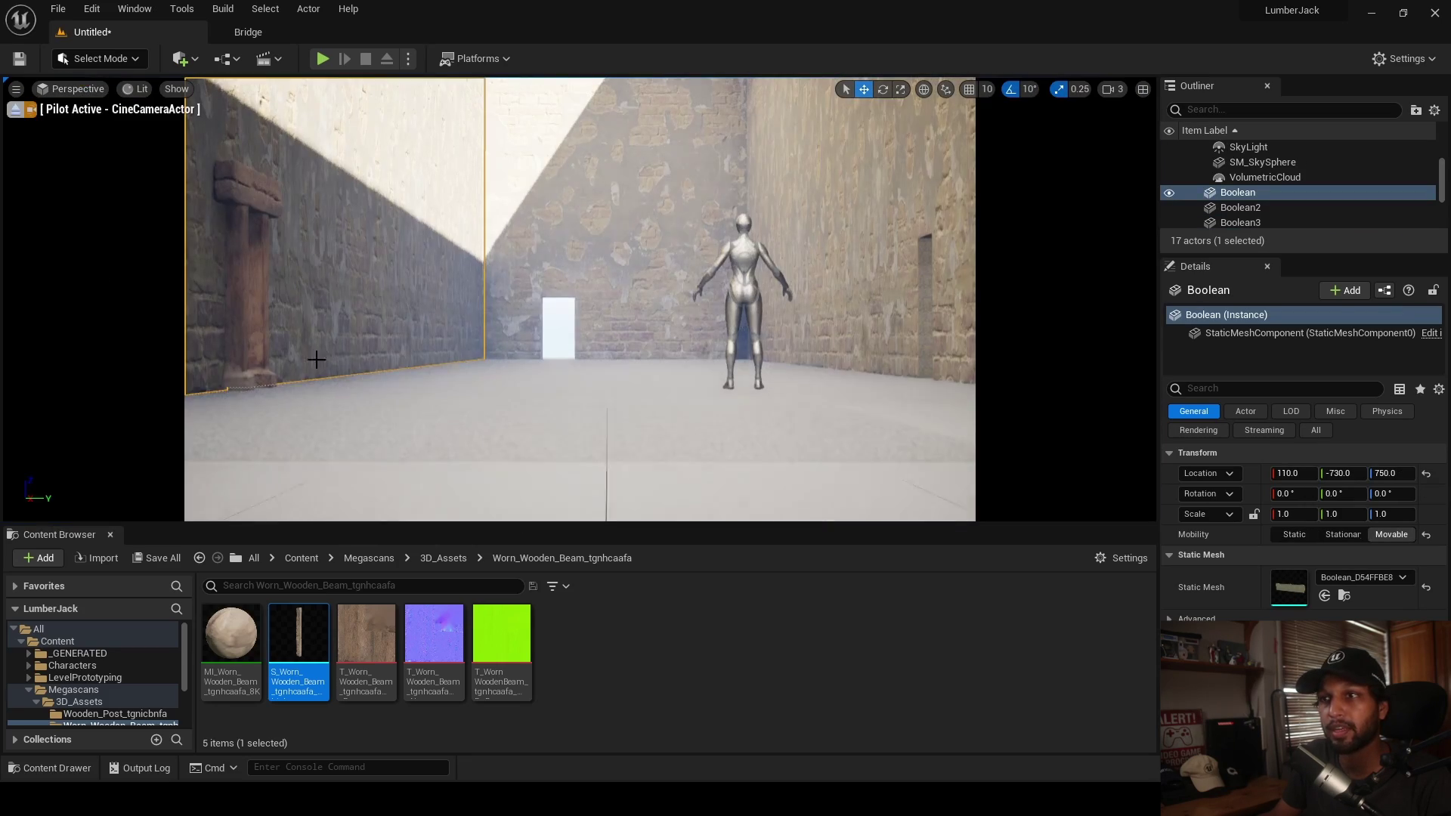
{"action": "left_click", "coordinate": [231, 375]}
- Select both wooden posts and both beams of the door frame and duplicate them across to the opposite wall
{"action": "left_click", "coordinate": [242, 253]}
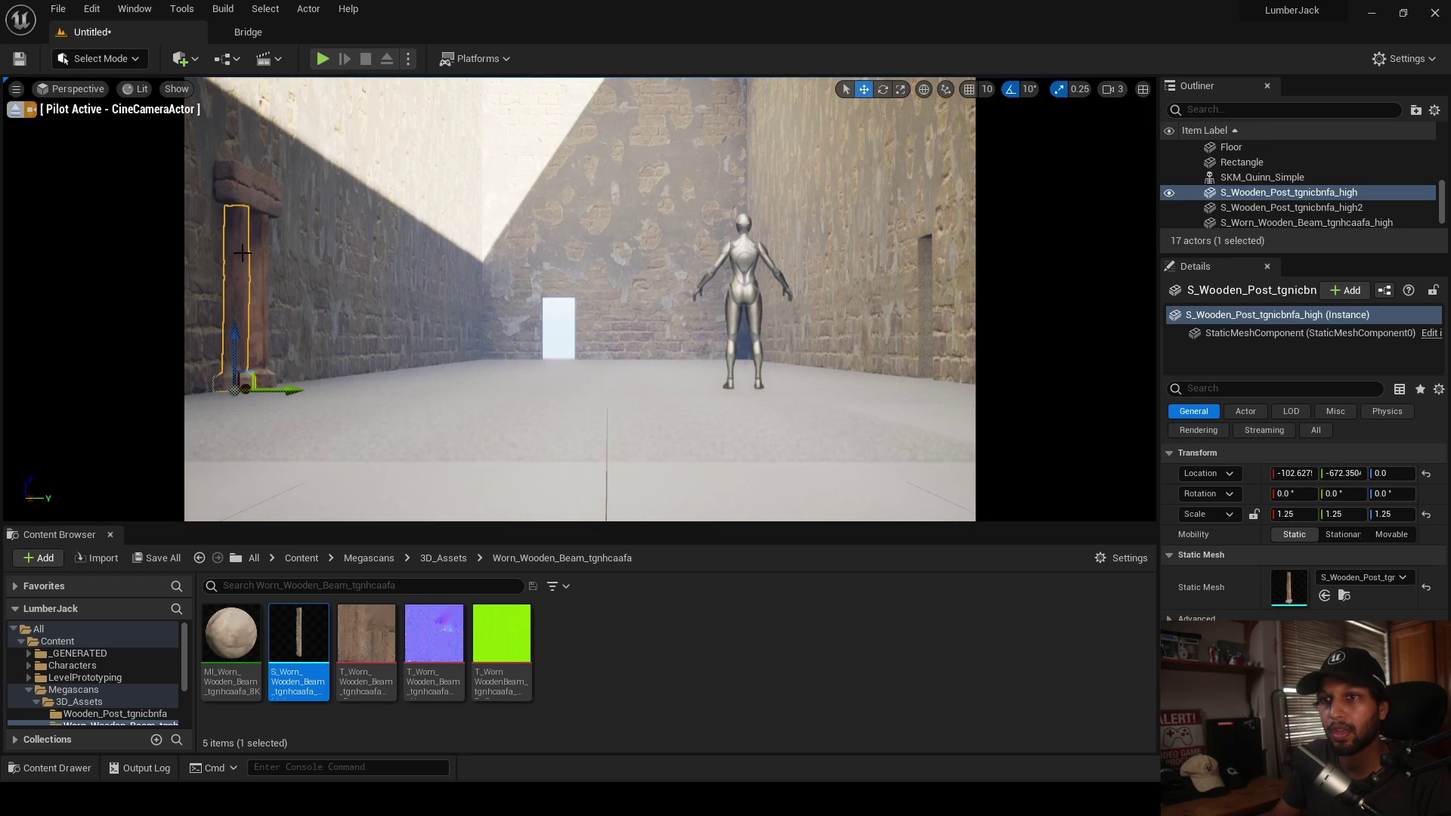
{"action": "left_click", "coordinate": [16, 110]}
{"action": "key", "text": "f"}
{"action": "right_click_drag", "start_coordinate": [483, 303], "coordinate": [703, 367]}
{"action": "left_click", "coordinate": [575, 337], "text": "shift"}
{"action": "left_click", "coordinate": [568, 305], "text": "shift"}
{"action": "left_click", "coordinate": [556, 303], "text": "shift"}
{"action": "key", "text": "e"}
{"action": "left_click_drag", "start_coordinate": [384, 318], "coordinate": [1145, 322], "text": "alt"}
{"action": "key", "text": "w"}
{"action": "right_click_drag", "start_coordinate": [1146, 322], "coordinate": [1209, 324]}
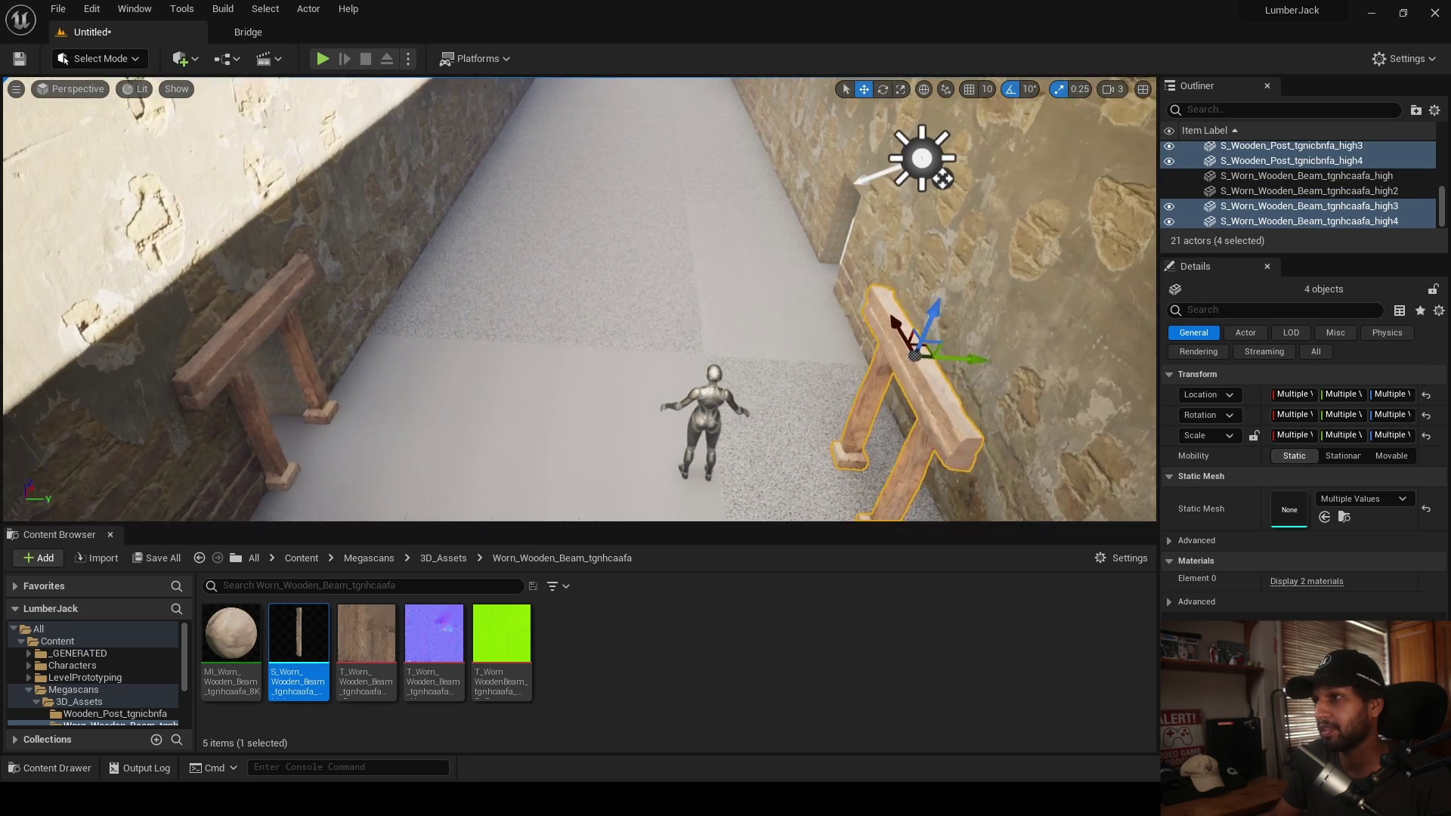
- Align the duplicated posts and beams around the doorway in the opposite wall
{"action": "right_click_drag", "start_coordinate": [954, 369], "coordinate": [965, 370]}
{"action": "key", "text": "d"}
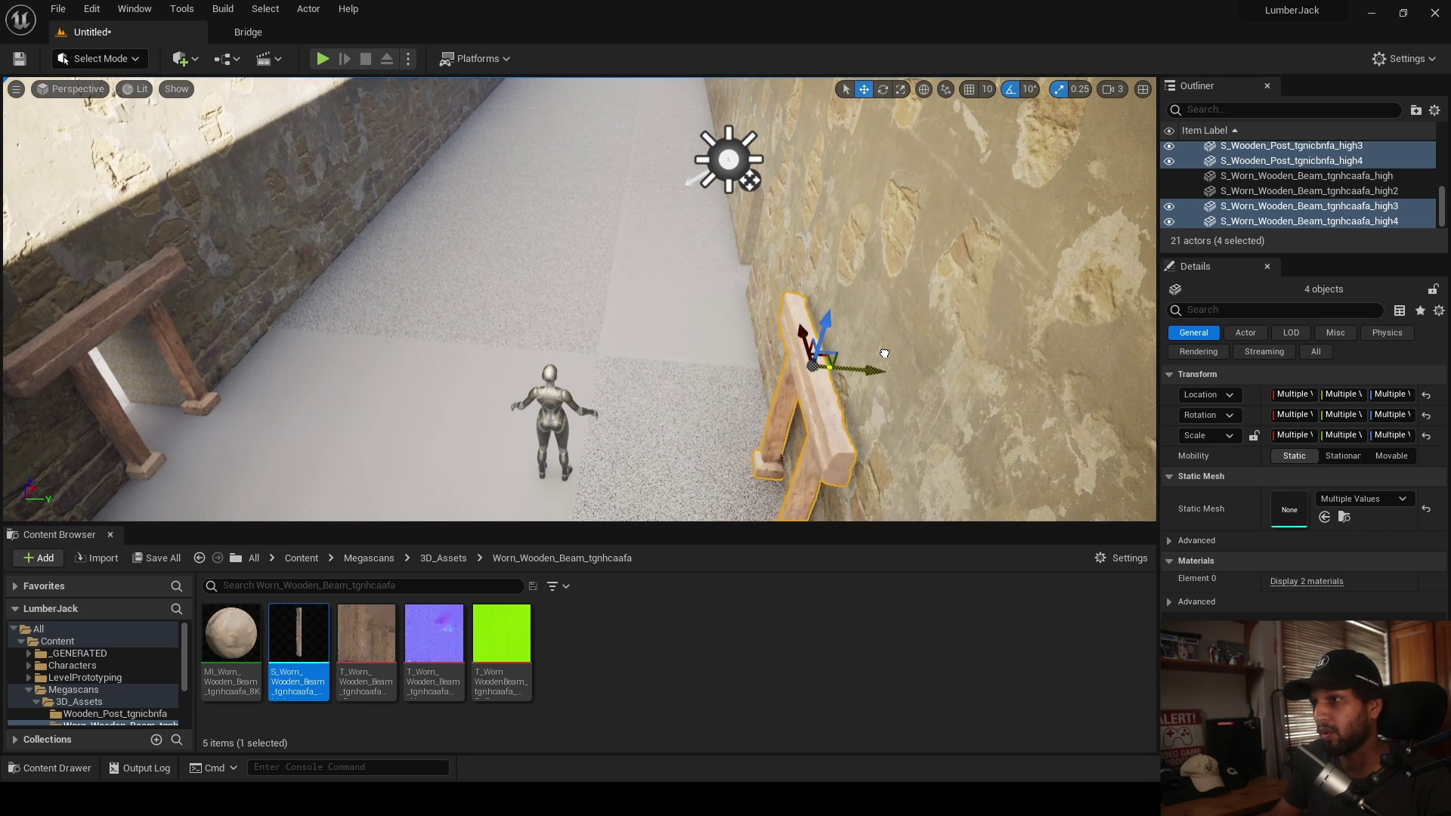
{"action": "key", "text": "a"}
{"action": "right_click_drag", "start_coordinate": [892, 354], "coordinate": [1212, 276]}
{"action": "key", "text": "w"}
{"action": "key", "text": "d"}
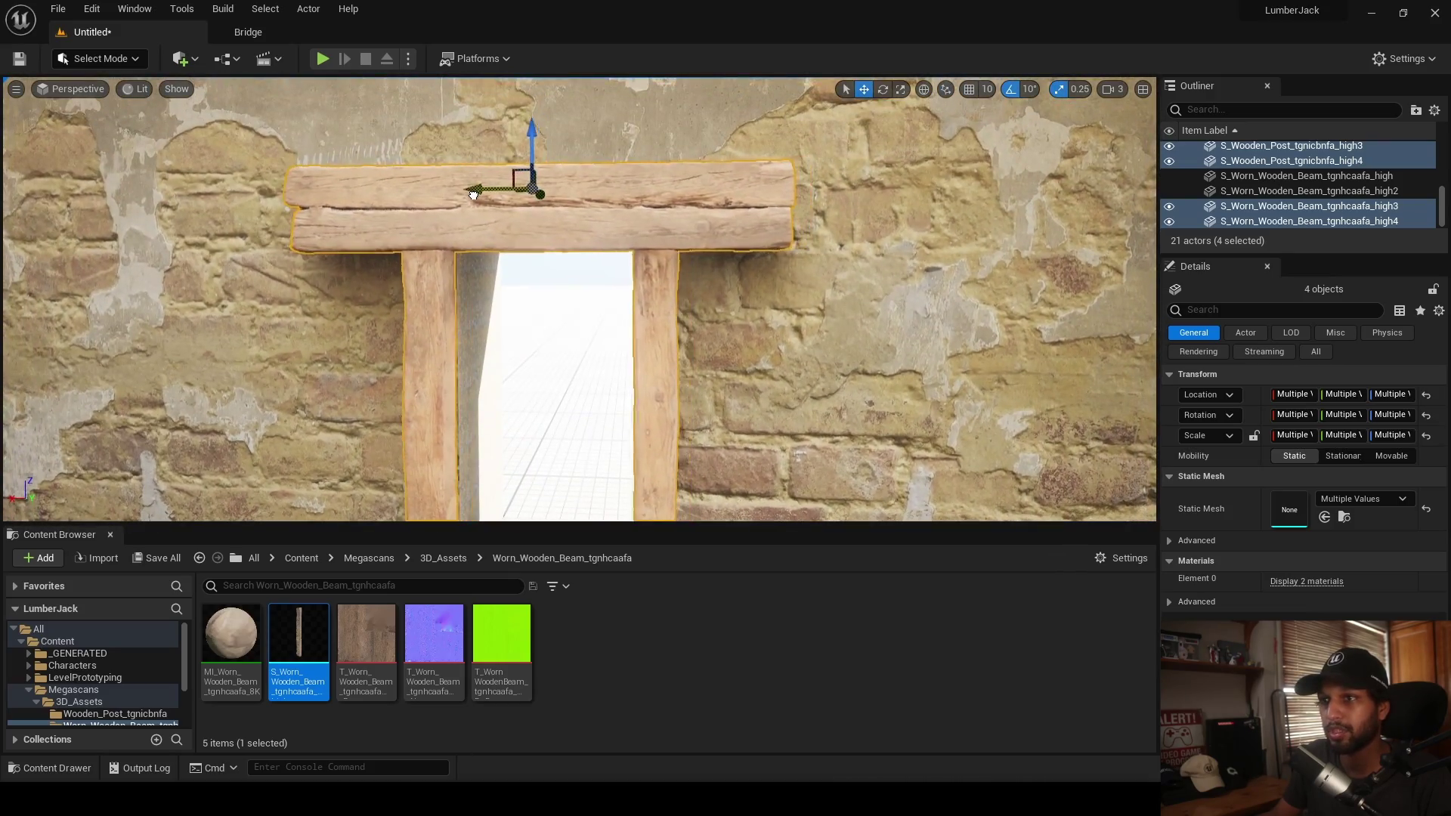
{"action": "left_click", "coordinate": [547, 339]}
{"action": "right_click_drag", "start_coordinate": [548, 340], "coordinate": [605, 370]}
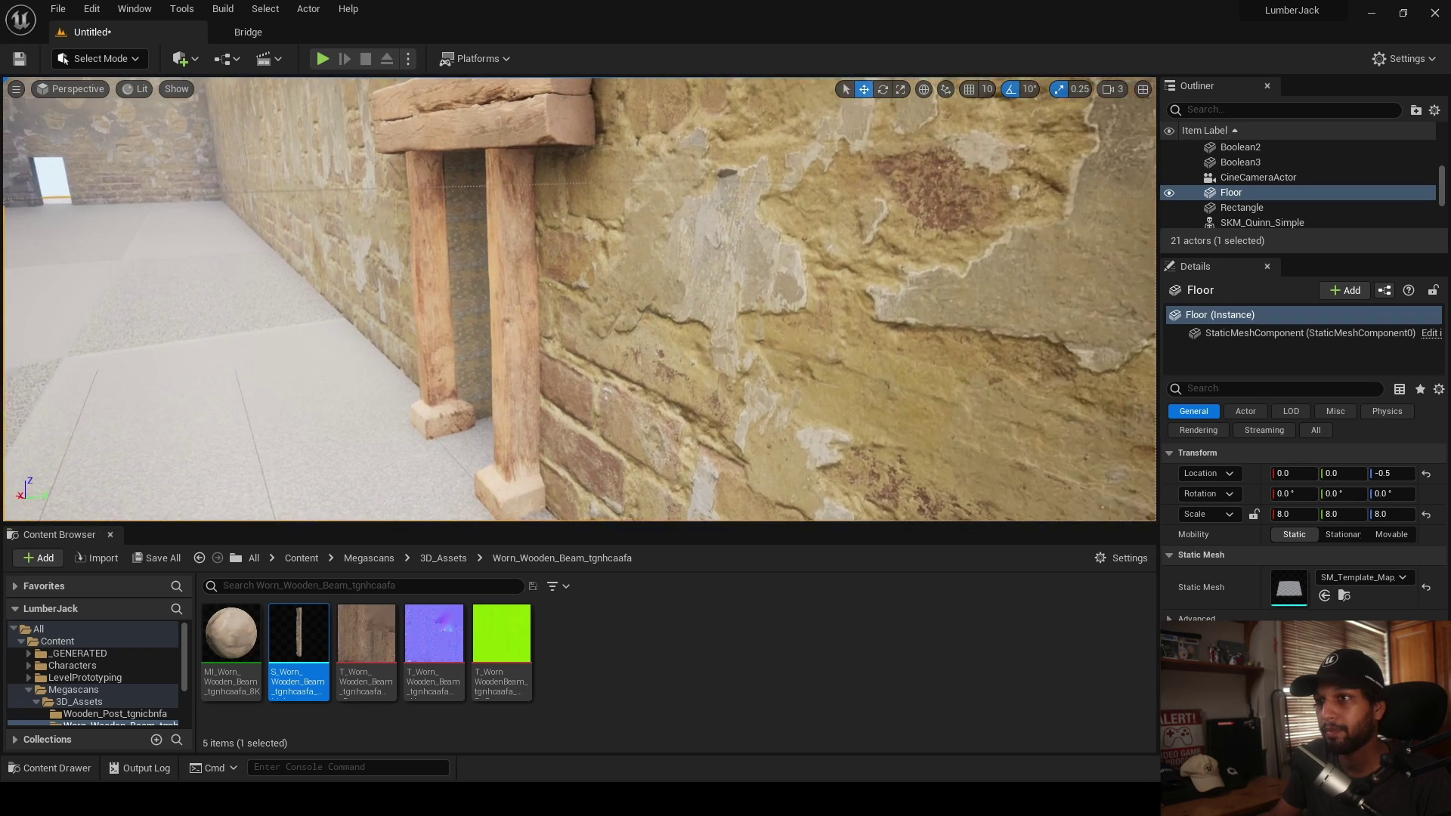
- Nudge the post of the duplicated door frame along Y so that it sits against the brick wall
{"action": "left_click", "coordinate": [533, 464]}
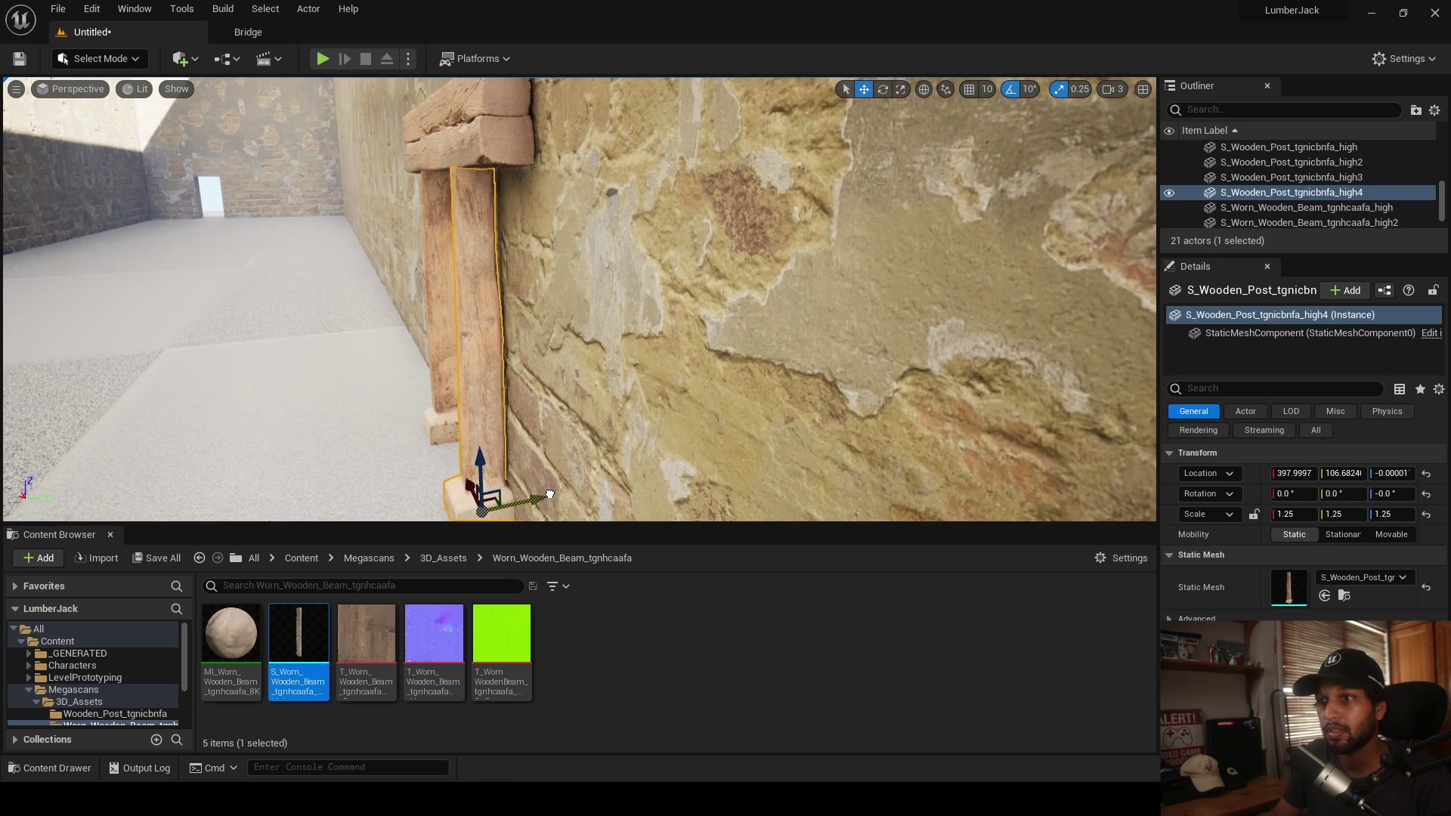
{"action": "left_click", "coordinate": [398, 424]}
{"action": "right_click_drag", "start_coordinate": [399, 425], "coordinate": [650, 425]}
{"action": "left_click", "coordinate": [541, 484]}
{"action": "right_click_drag", "start_coordinate": [541, 484], "coordinate": [578, 498]}
{"action": "left_click_drag", "start_coordinate": [535, 462], "coordinate": [550, 464]}
- Add the Mossy Chapel Arch asset to the project from Quixel Bridge
{"action": "left_click", "coordinate": [667, 451]}
{"action": "right_click_drag", "start_coordinate": [656, 408], "coordinate": [581, 372]}
{"action": "key", "text": "w"}
{"action": "key", "text": "w"}
{"action": "left_click", "coordinate": [253, 33]}
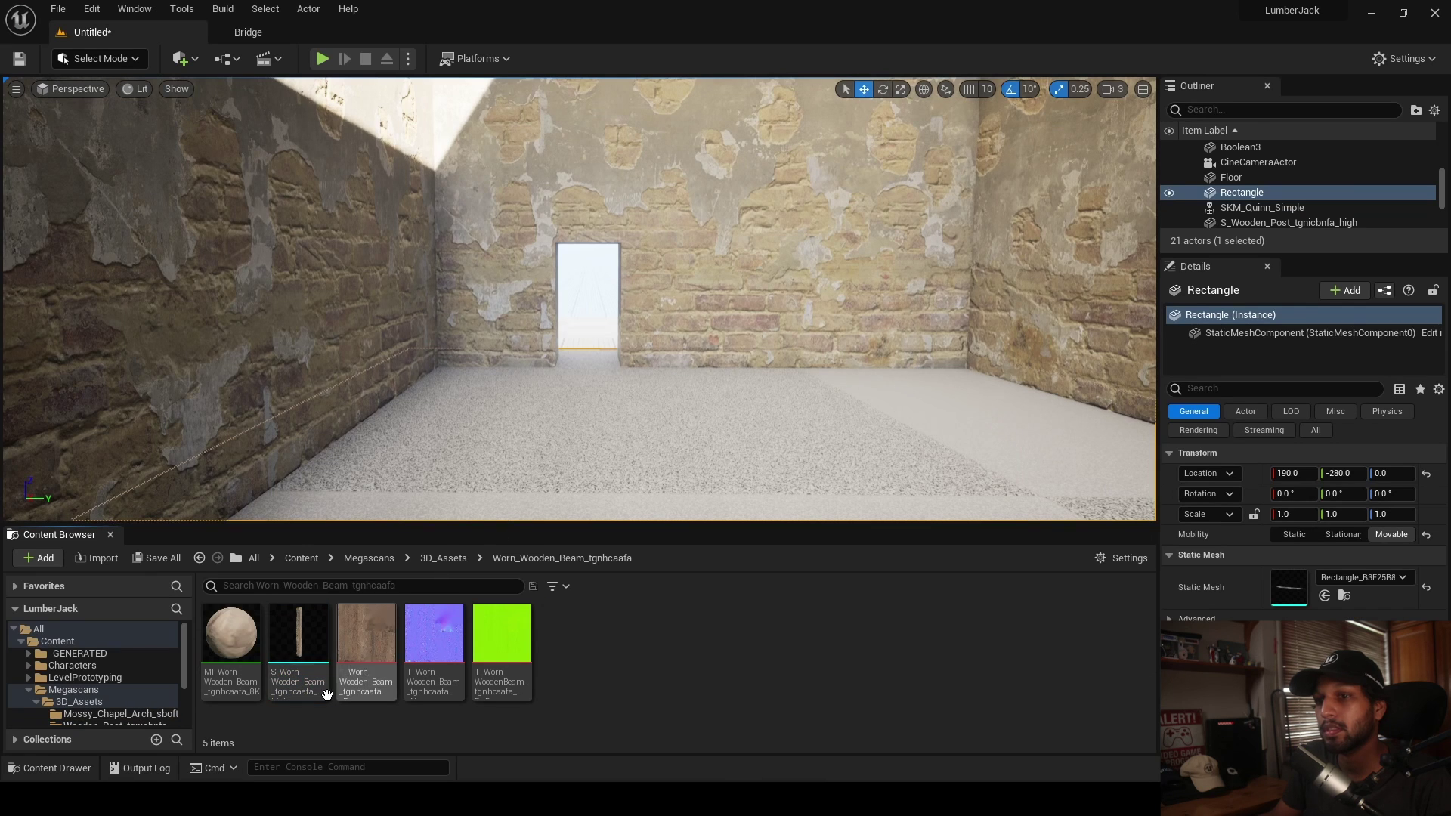
- Place the Mossy Chapel Arch mesh in front of the end-wall doorway and rotate it -90° about Z
{"action": "double_click", "coordinate": [226, 642]}
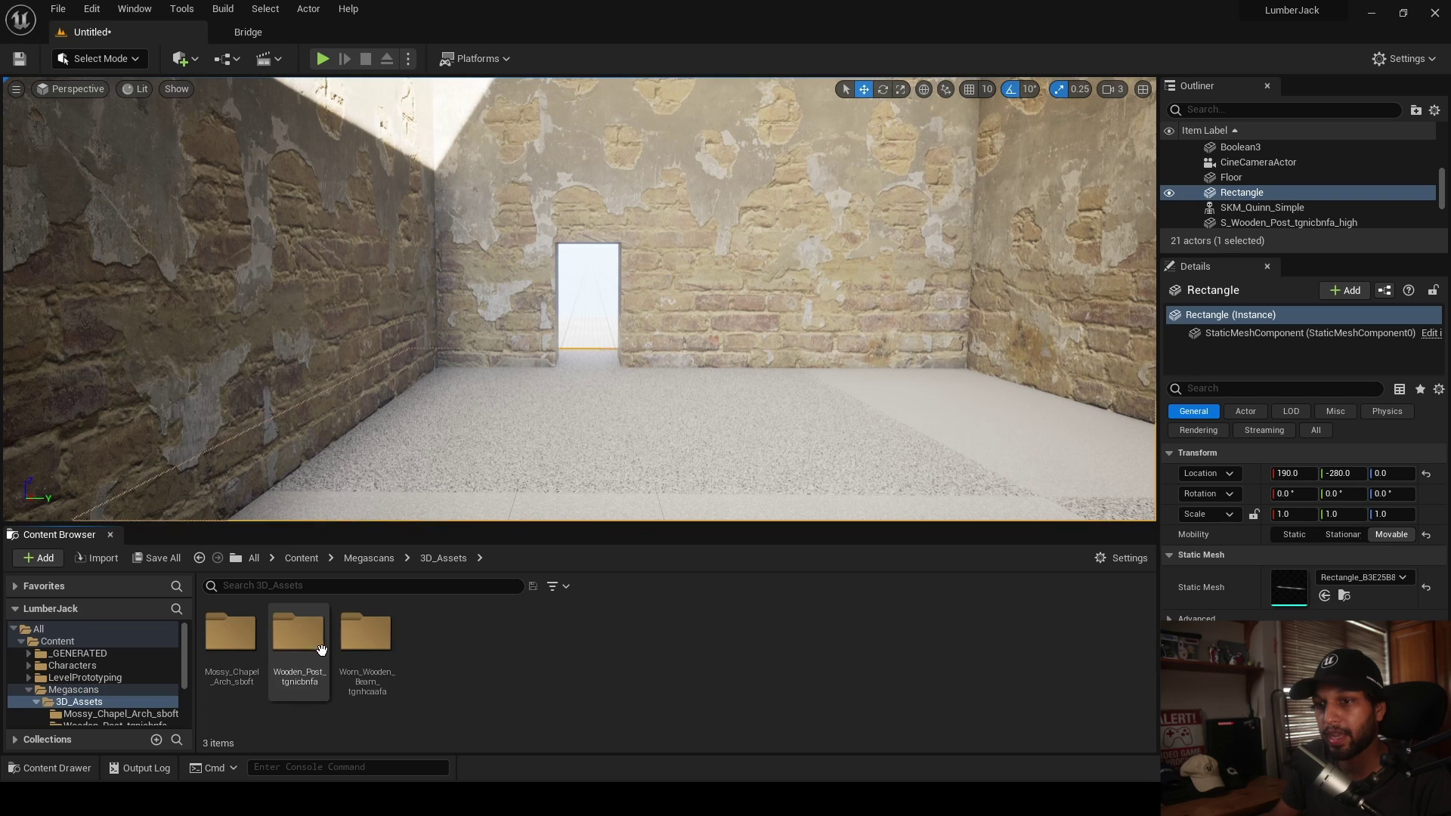
{"action": "double_click", "coordinate": [215, 657]}
{"action": "left_click_drag", "start_coordinate": [298, 635], "coordinate": [526, 421]}
{"action": "key", "text": "e"}
{"action": "key", "text": "d"}
{"action": "right_click_drag", "start_coordinate": [1088, 483], "coordinate": [1017, 495]}
- Lock the arch's scale proportions and set its uniform scale to 1.5
{"action": "left_click", "coordinate": [1253, 514]}
{"action": "left_click", "coordinate": [1308, 513]}
{"action": "type", "text": "1.5"}
{"action": "key", "text": "Return"}
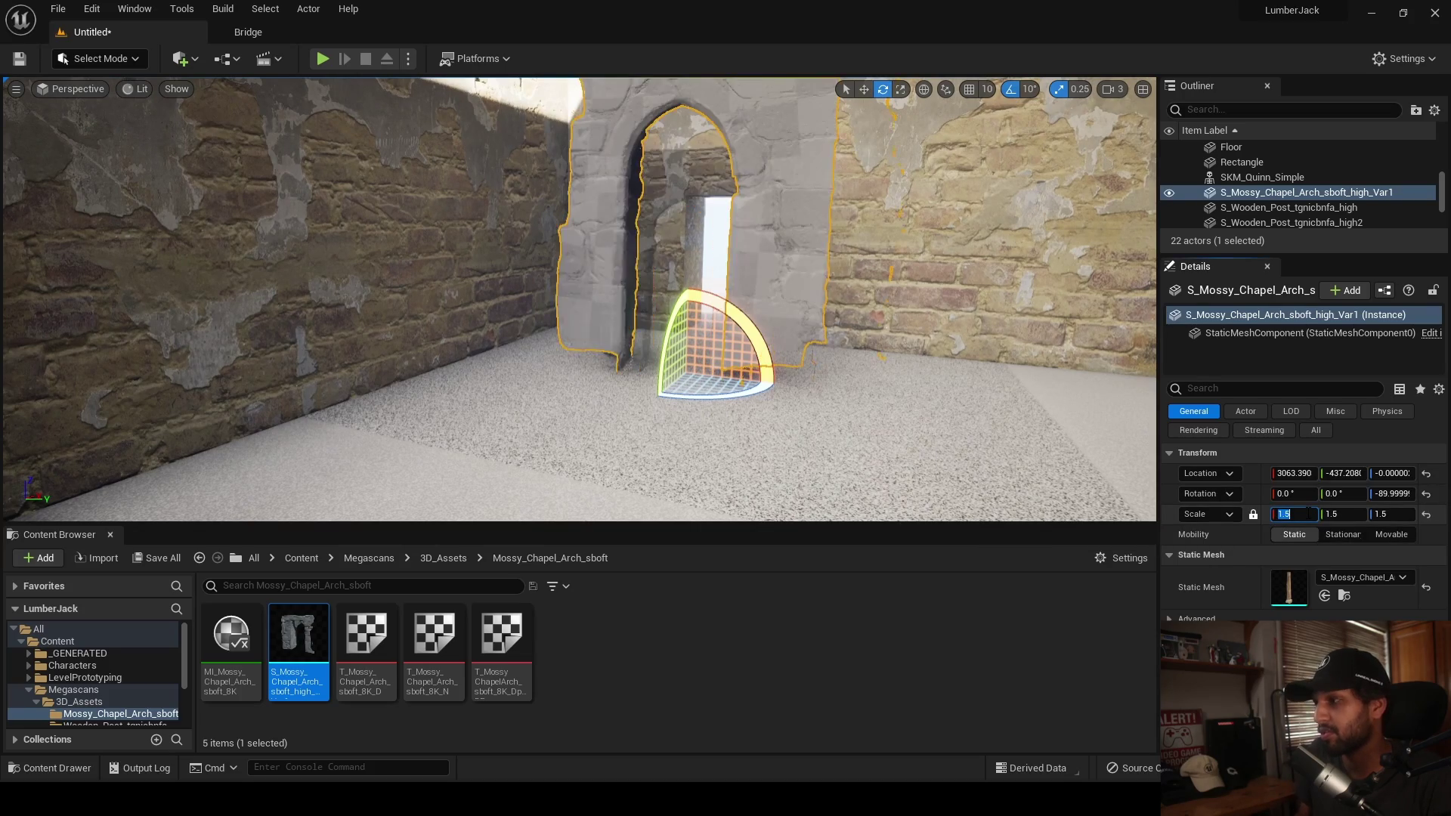
- Move the arch back against the end wall around the doorway, at about X 3297.8, Y -447
{"action": "right_click_drag", "start_coordinate": [884, 396], "coordinate": [854, 416]}
{"action": "key", "text": "s"}
{"action": "right_click_drag", "start_coordinate": [596, 396], "coordinate": [556, 389]}
{"action": "key", "text": "d"}
{"action": "key", "text": "w"}
{"action": "left_click_drag", "start_coordinate": [590, 421], "coordinate": [728, 378]}
{"action": "mouse_move", "coordinate": [722, 384]}
{"action": "right_mouse_down"}
{"action": "mouse_move", "coordinate": [667, 425]}
{"action": "mouse_move", "coordinate": [869, 457]}
{"action": "mouse_move", "coordinate": [727, 398]}
{"action": "right_mouse_up"}
{"action": "key", "text": "d"}
{"action": "key", "text": "a"}
{"action": "key", "text": "s"}
{"action": "key", "text": "w"}
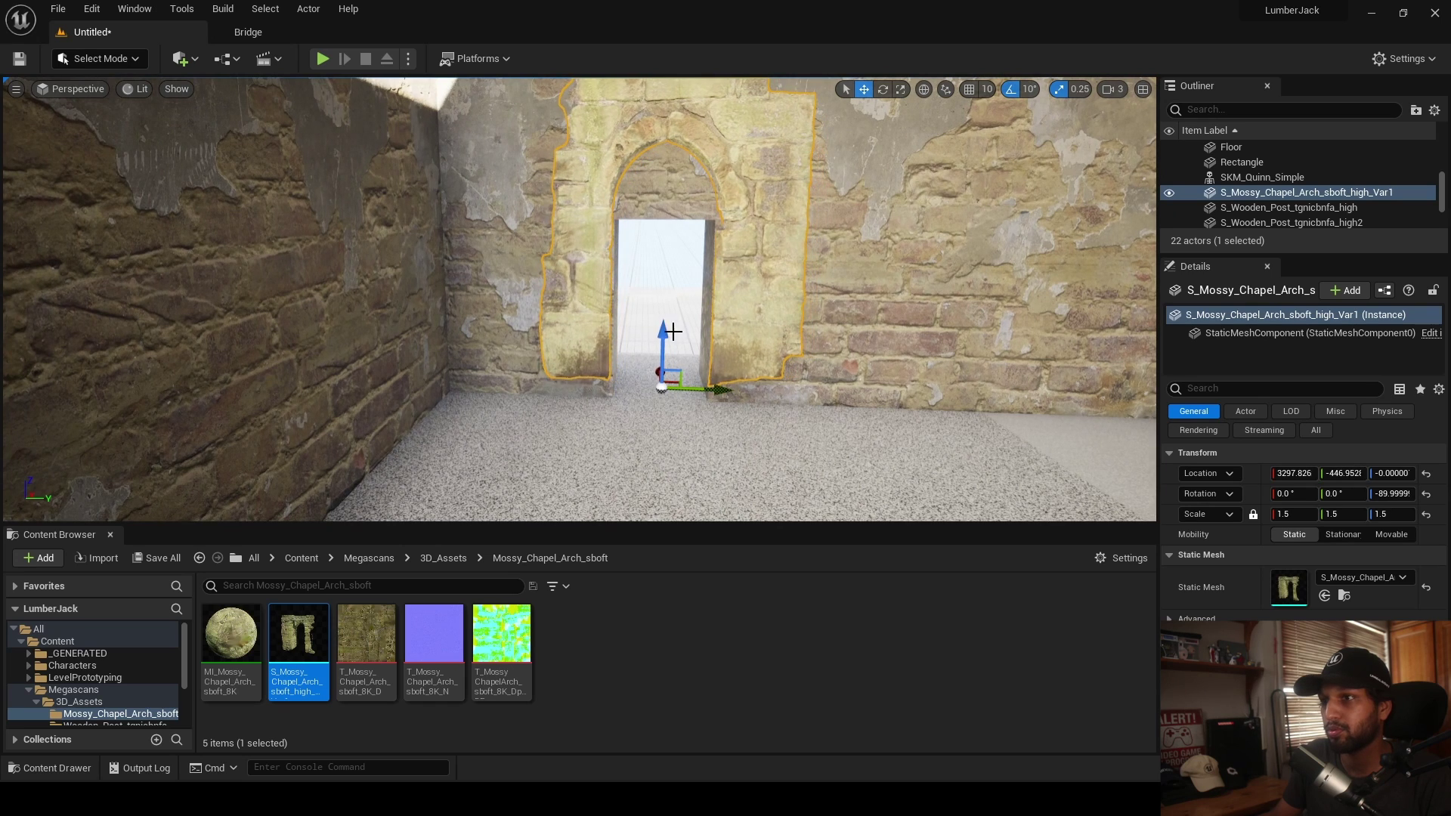
- Lower the arch to about Z -75.5 and centre it sideways on the doorway at about Y -446.9
{"action": "left_click_drag", "start_coordinate": [659, 395], "coordinate": [659, 397]}
{"action": "mouse_move", "coordinate": [681, 449]}
{"action": "right_mouse_down"}
{"action": "mouse_move", "coordinate": [669, 447]}
{"action": "mouse_move", "coordinate": [677, 466]}
{"action": "right_mouse_up"}
{"action": "key", "text": "d"}
{"action": "key", "text": "w"}
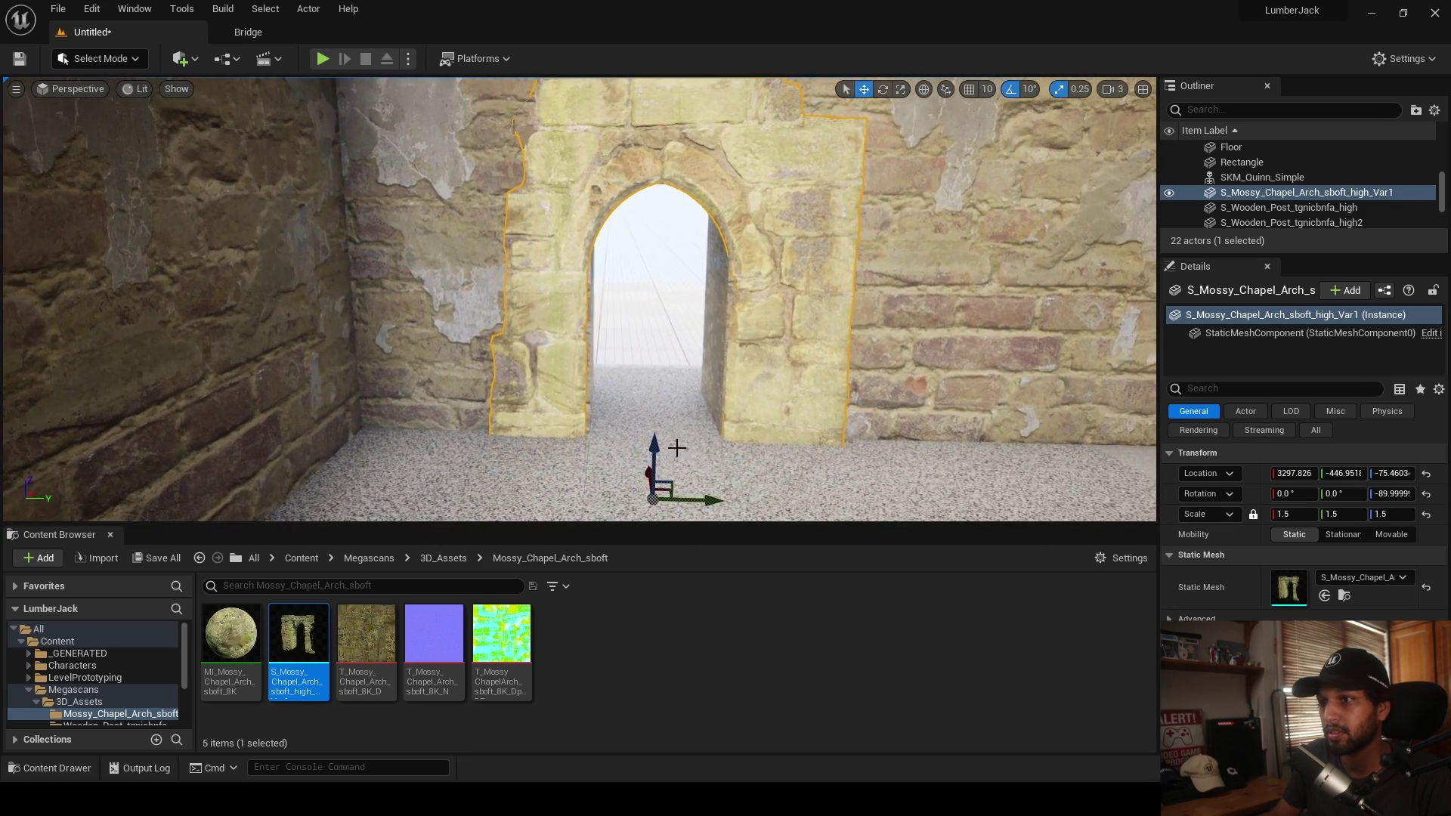
{"action": "left_click_drag", "start_coordinate": [710, 500], "coordinate": [705, 503]}
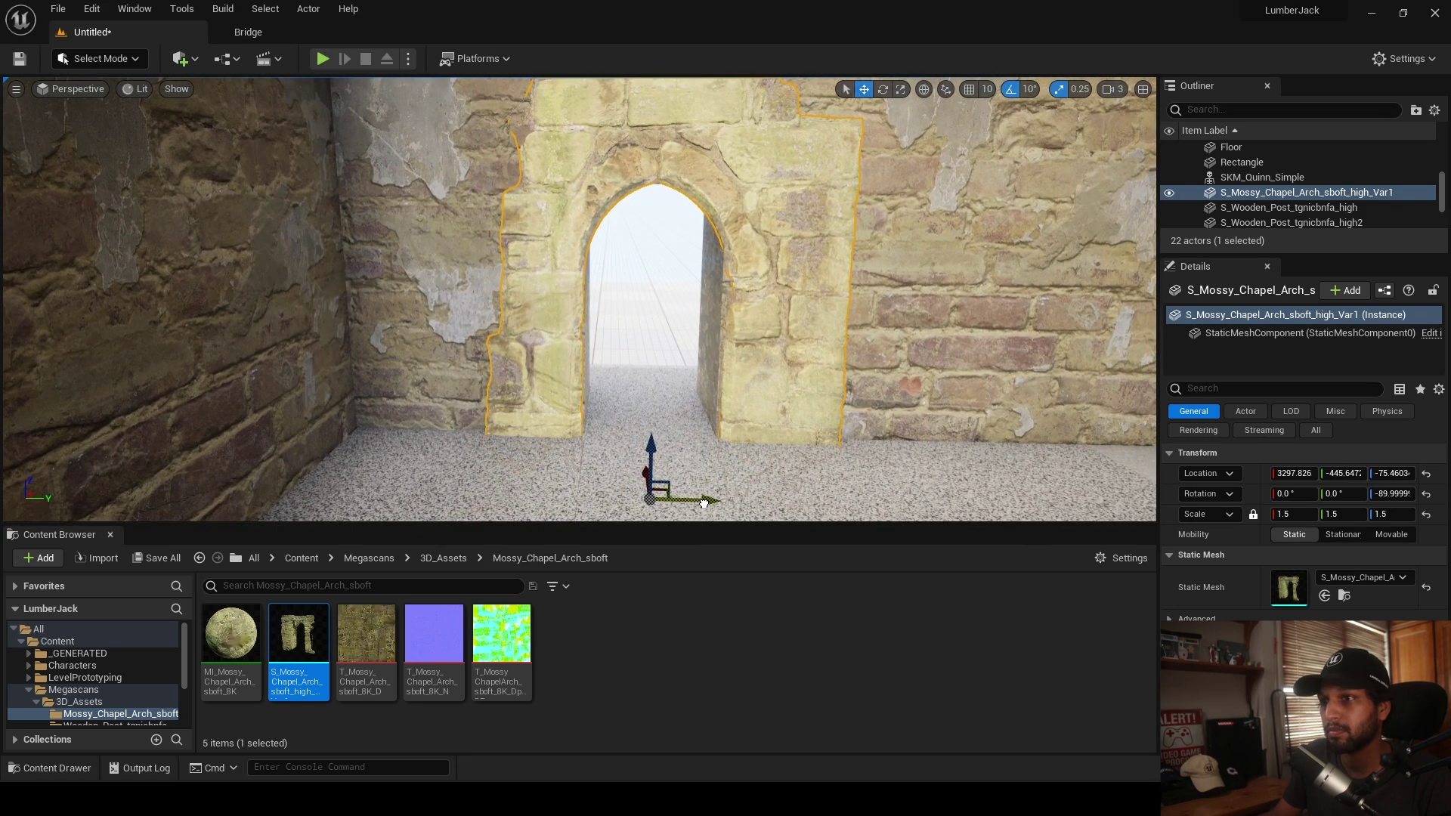
{"action": "key", "text": "d"}
{"action": "mouse_move", "coordinate": [792, 495]}
{"action": "right_mouse_down"}
{"action": "mouse_move", "coordinate": [775, 495]}
{"action": "mouse_move", "coordinate": [792, 495]}
{"action": "right_mouse_up"}
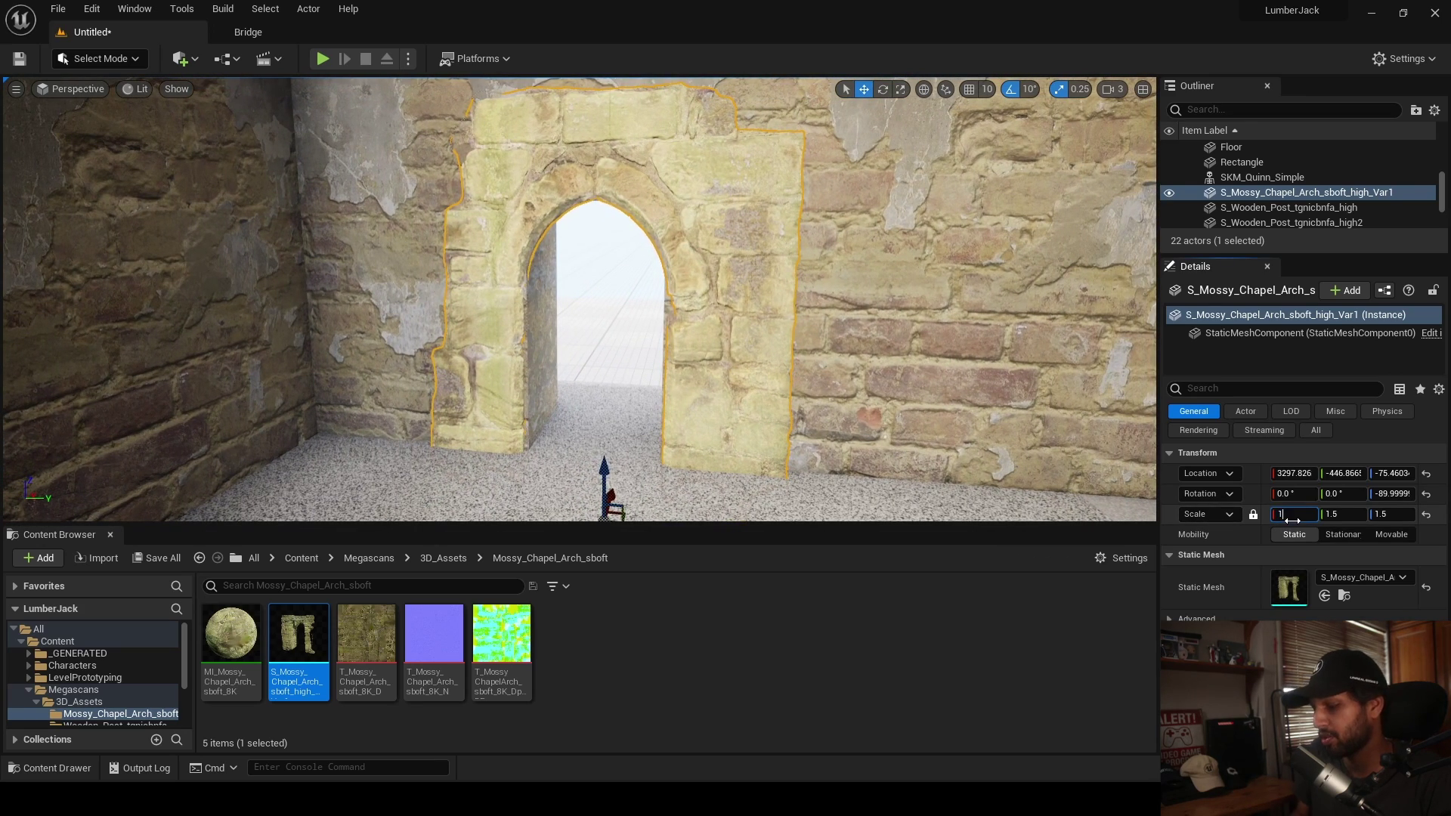
- Set the arch's uniform scale to 1.4 and readjust its height to fit the doorway opening
{"action": "left_click", "coordinate": [1287, 515]}
{"action": "scroll", "coordinate": [718, 389], "scroll_direction": "down", "scroll_amount": 3}
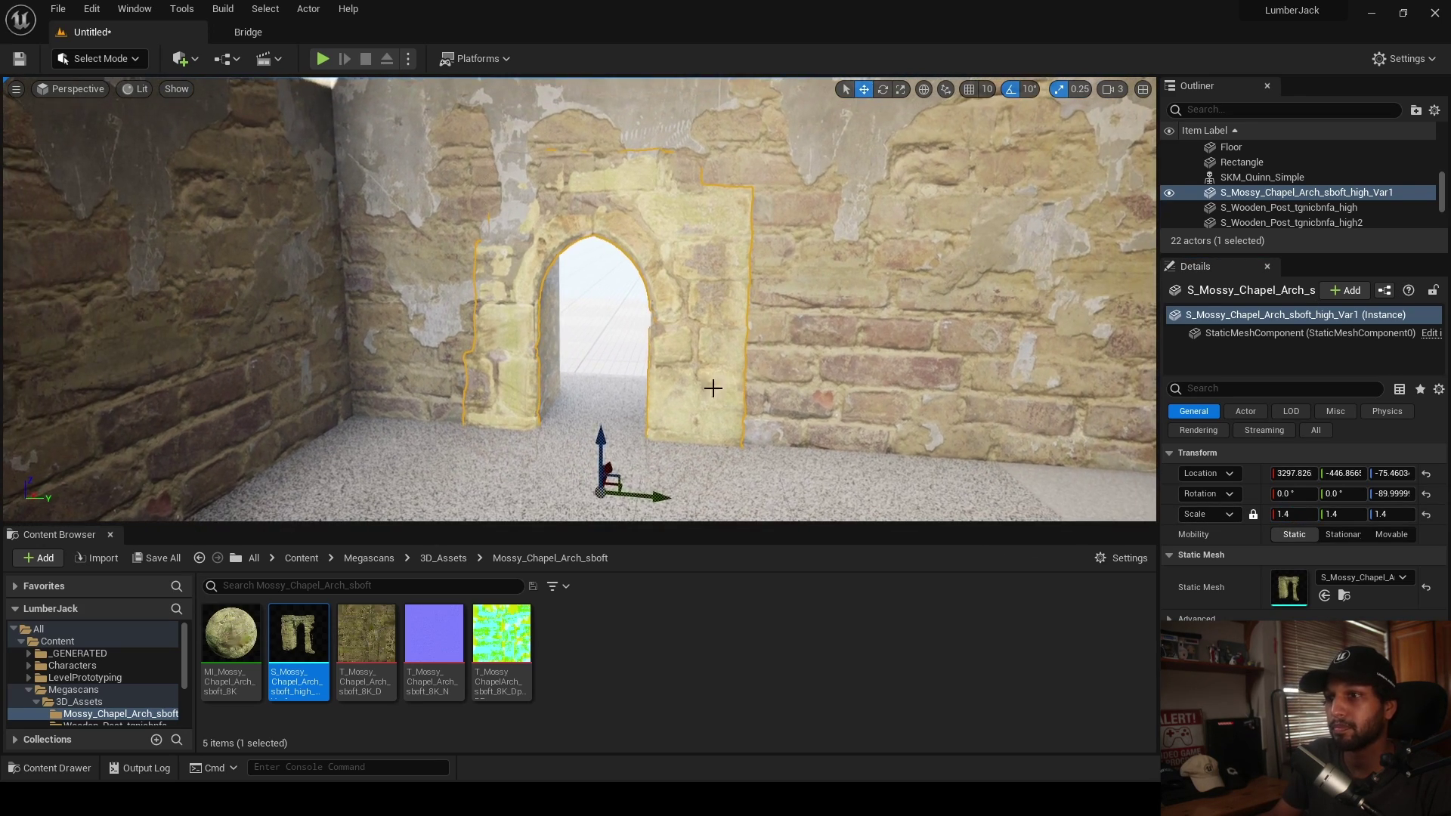
{"action": "right_click_drag", "start_coordinate": [610, 431], "coordinate": [608, 439]}
{"action": "key", "text": "w"}
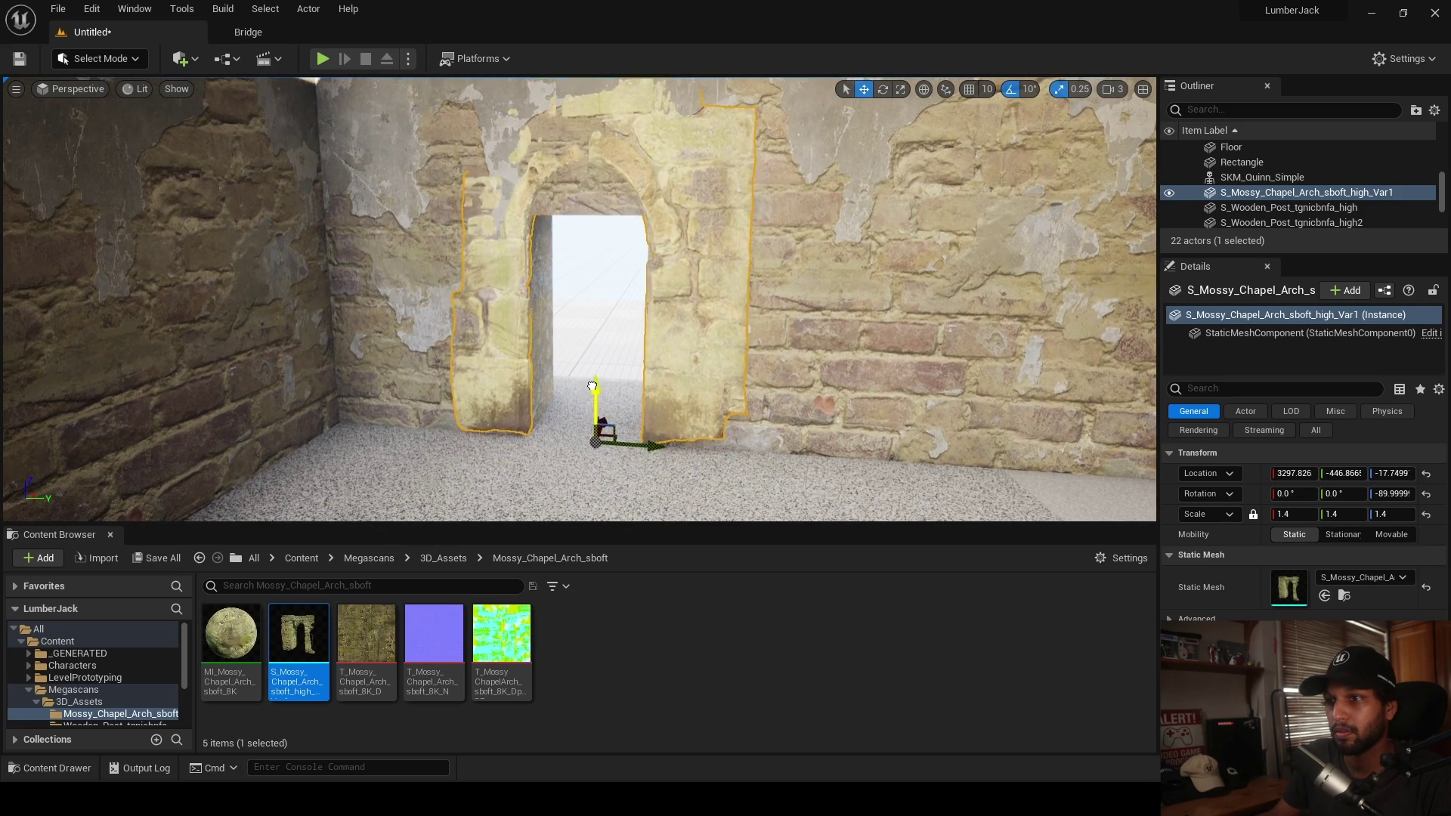
{"action": "key", "text": "d"}
{"action": "right_click_drag", "start_coordinate": [626, 408], "coordinate": [580, 408]}
{"action": "key", "text": "d"}
{"action": "key", "text": "a"}
{"action": "key", "text": "a"}
{"action": "right_click_drag", "start_coordinate": [593, 333], "coordinate": [644, 302]}
{"action": "key", "text": "s"}
- Pilot the CineCameraActor, turn its framing slightly toward the shaded left wall, and stop piloting
{"action": "left_click", "coordinate": [91, 88]}
{"action": "left_click", "coordinate": [113, 259]}
{"action": "left_click", "coordinate": [534, 391]}
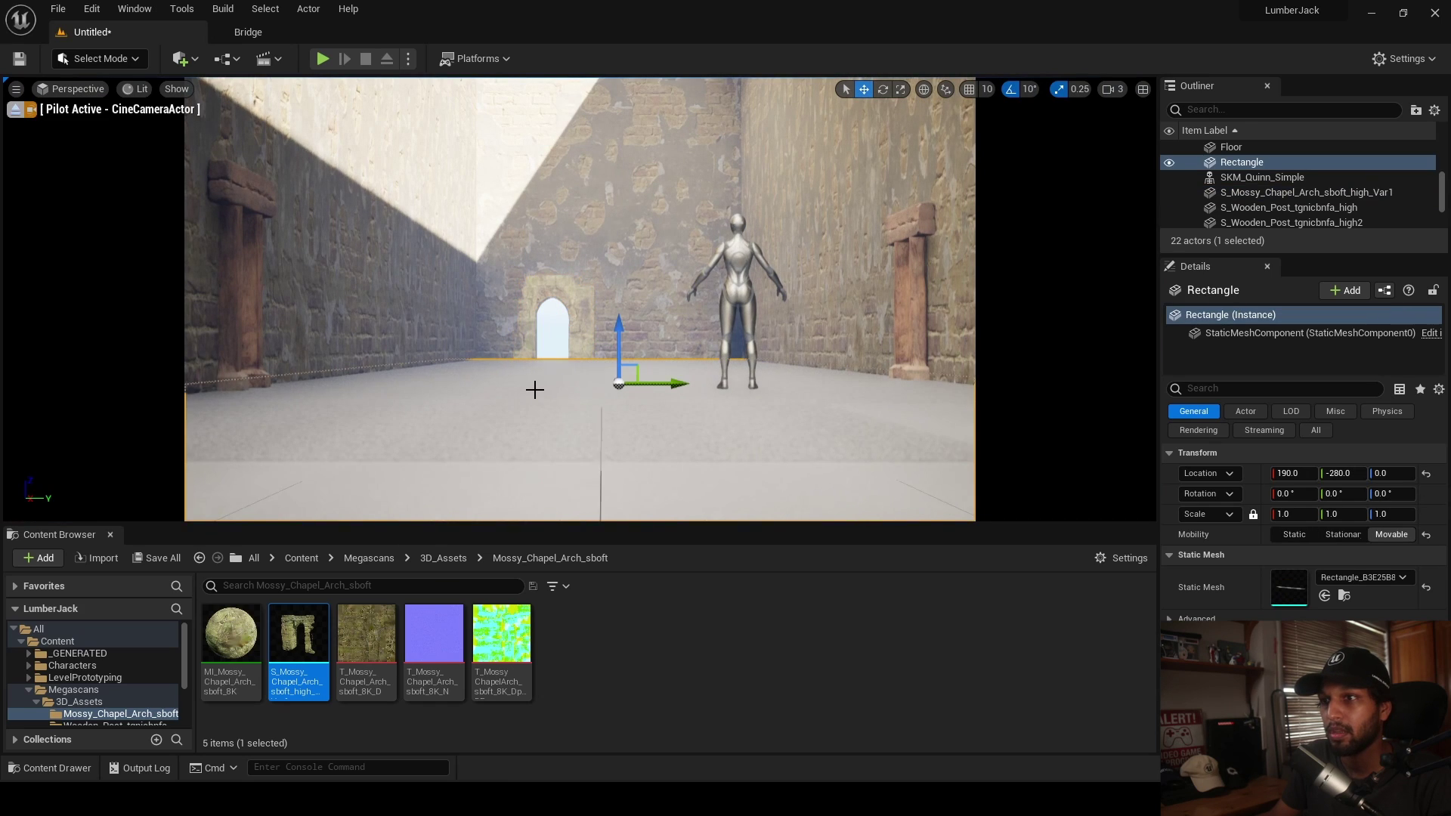
{"action": "right_click_drag", "start_coordinate": [534, 391], "coordinate": [528, 391]}
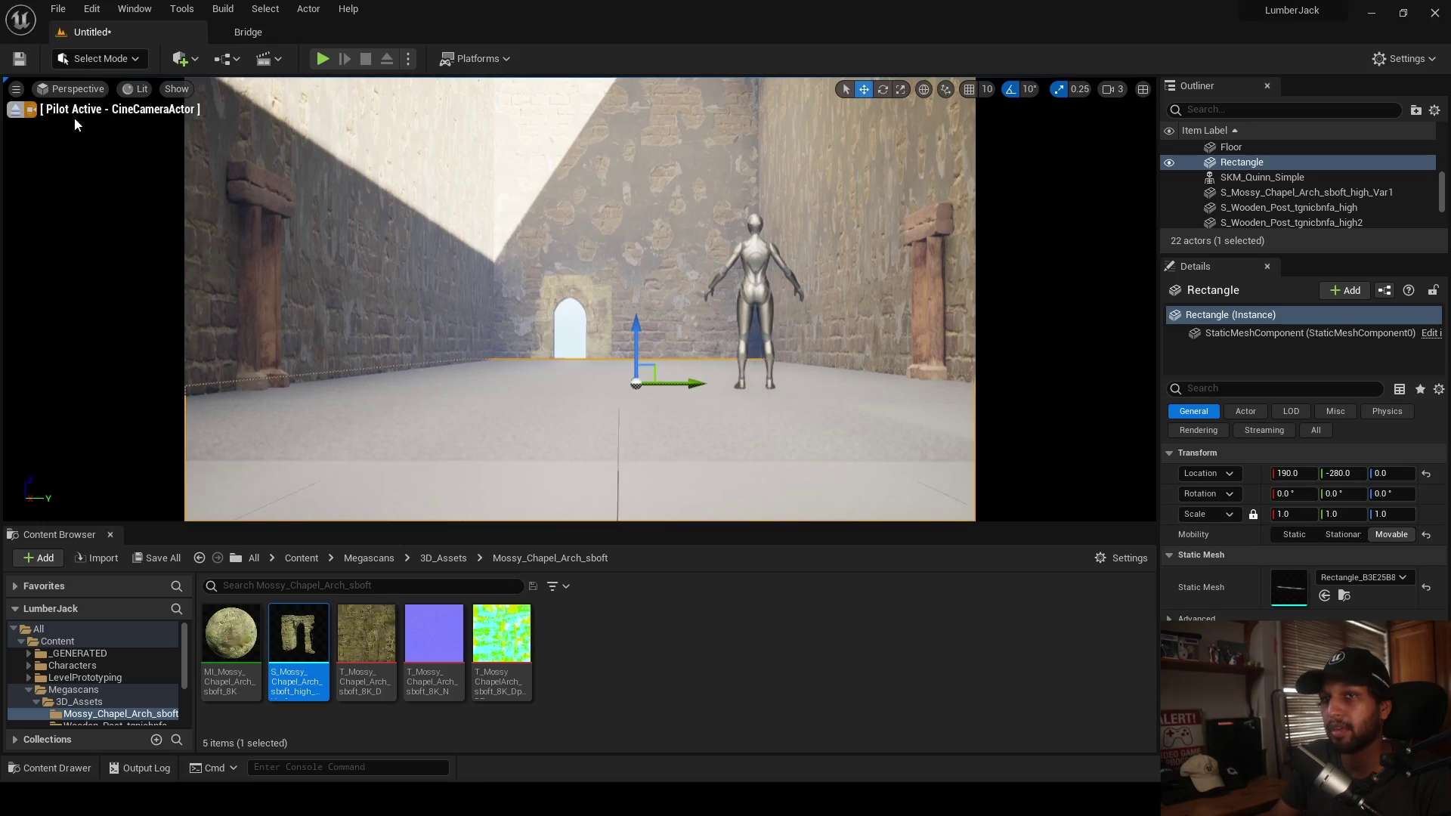
{"action": "left_click", "coordinate": [15, 113]}
- Add the Castle Stairs asset to the project from Quixel Bridge
{"action": "key", "text": "e"}
{"action": "key", "text": "w"}
{"action": "right_click_drag", "start_coordinate": [423, 272], "coordinate": [438, 325]}
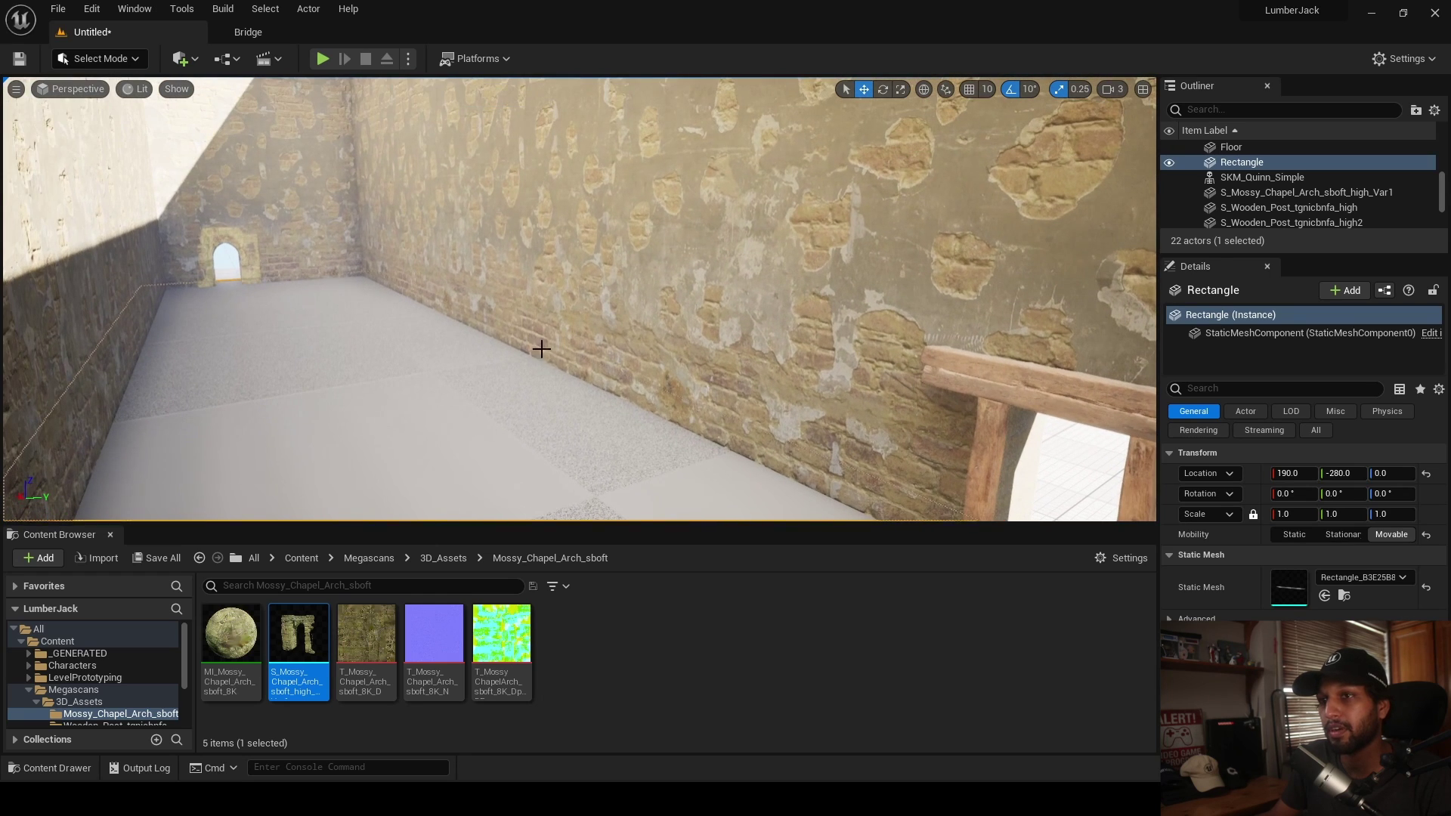
{"action": "left_click", "coordinate": [248, 32]}
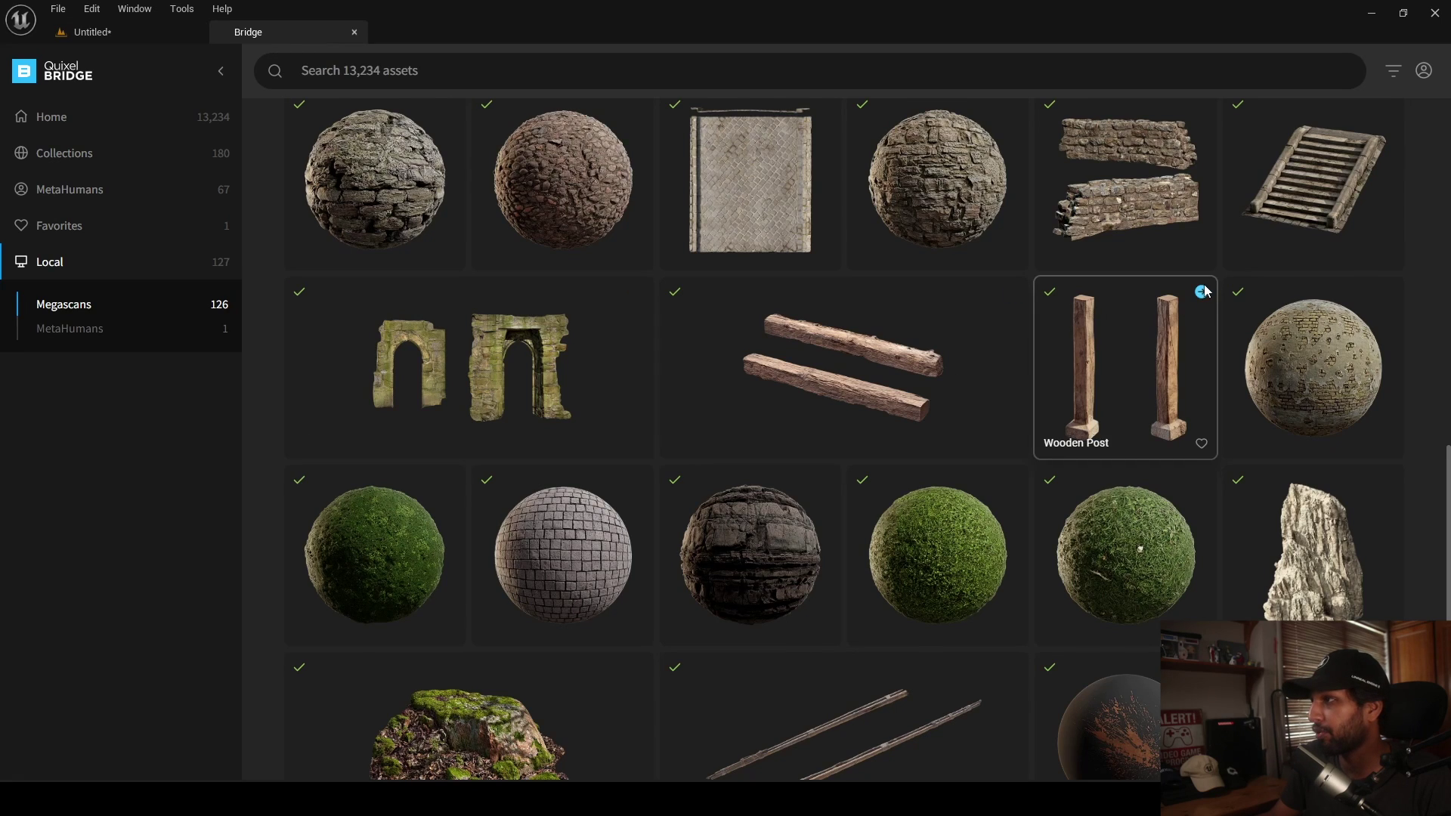
{"action": "scroll", "coordinate": [1285, 264], "scroll_direction": "up", "scroll_amount": 1}
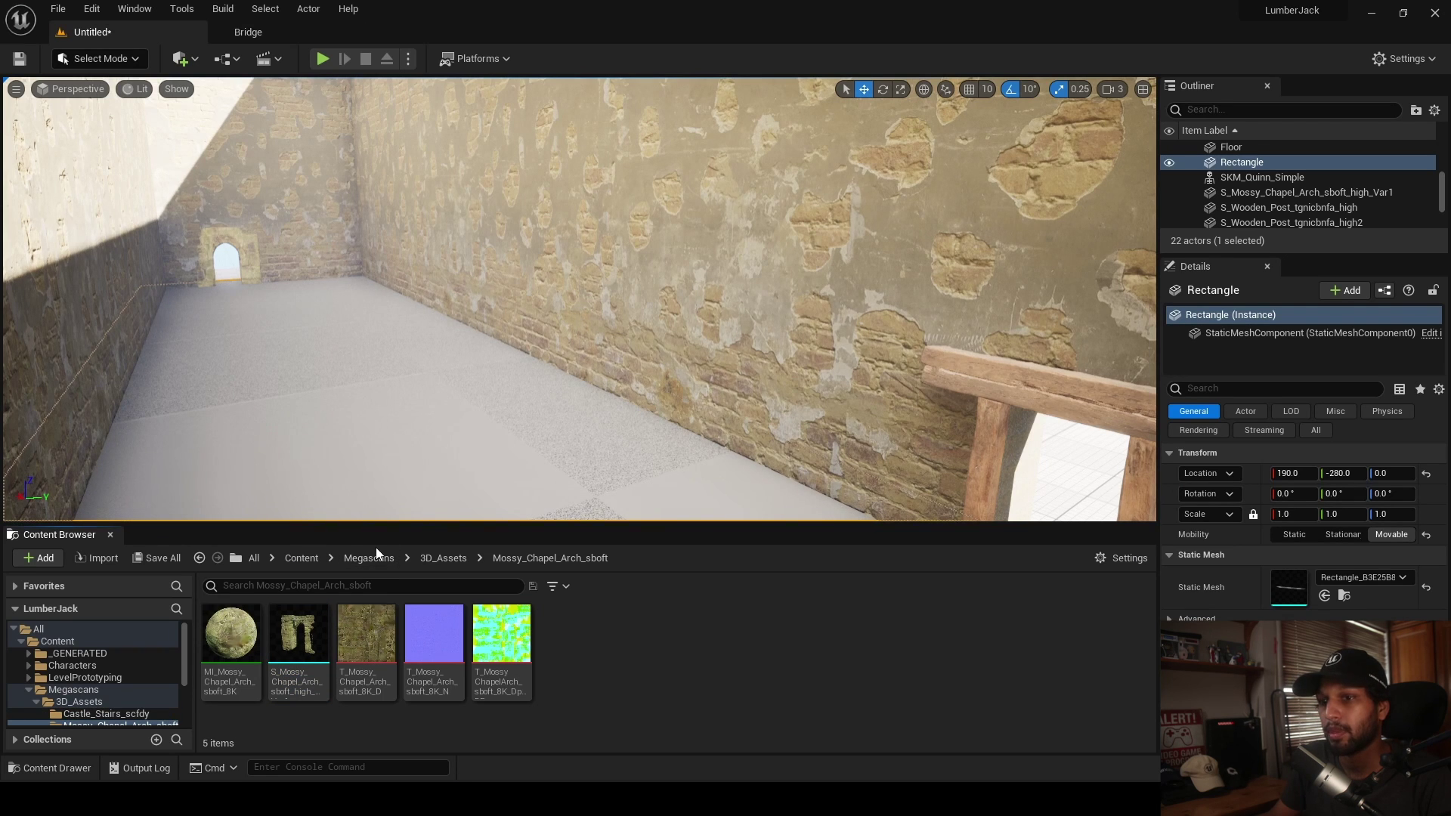
- Place the Castle Stairs mesh on the corridor floor near the second wooden door frame and rotate it 90° about Z
{"action": "left_click", "coordinate": [358, 557]}
{"action": "double_click", "coordinate": [232, 639]}
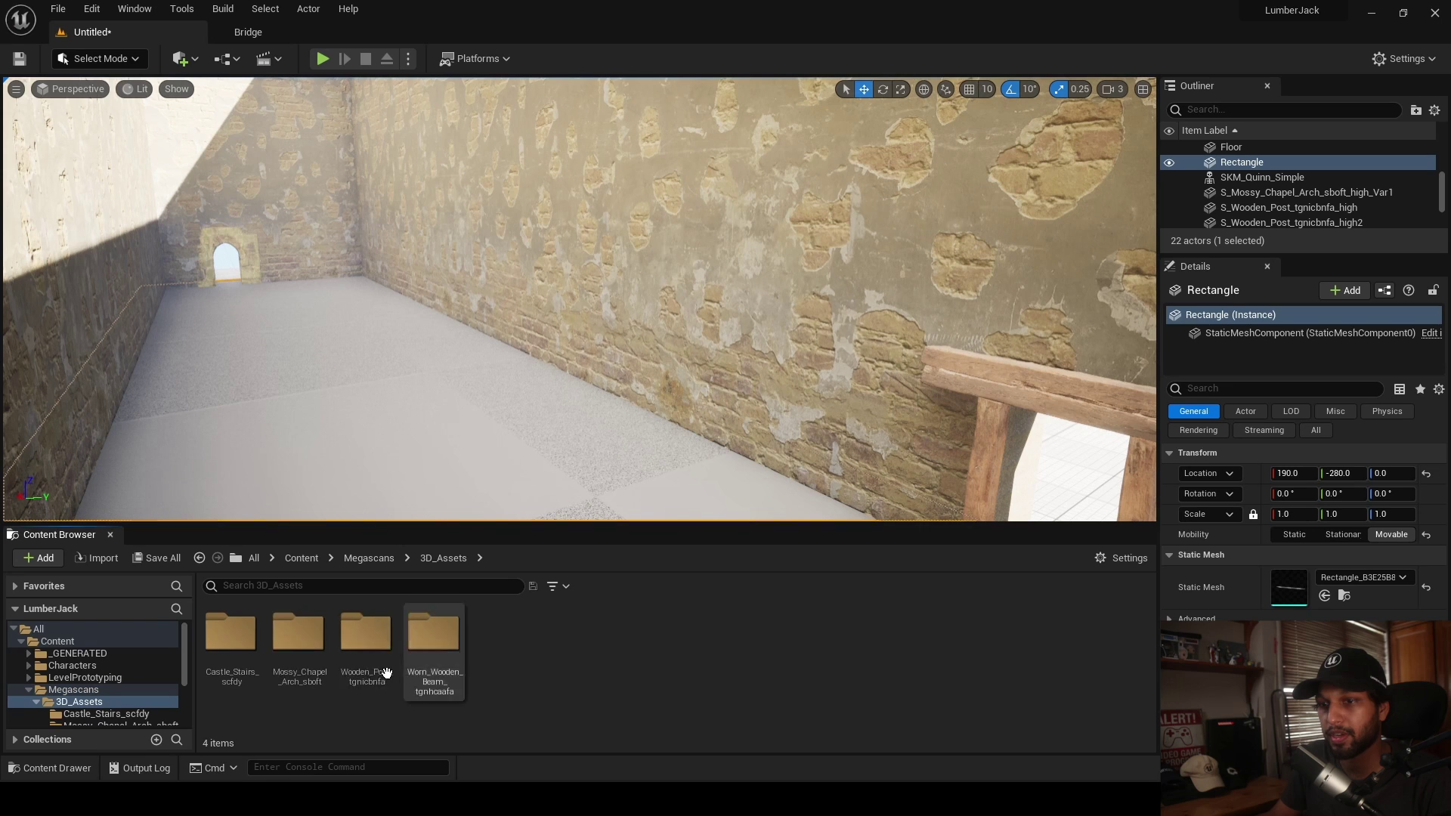
{"action": "double_click", "coordinate": [231, 638]}
{"action": "left_click_drag", "start_coordinate": [298, 635], "coordinate": [490, 354]}
{"action": "right_click_drag", "start_coordinate": [538, 409], "coordinate": [538, 424]}
{"action": "key", "text": "e"}
{"action": "left_click_drag", "start_coordinate": [463, 378], "coordinate": [330, 376]}
- Move the stairs up to the side wall, at about X 1040.2, Y -31.9
{"action": "key", "text": "w"}
{"action": "left_click_drag", "start_coordinate": [511, 333], "coordinate": [585, 323]}
{"action": "right_click_drag", "start_coordinate": [584, 323], "coordinate": [543, 345]}
{"action": "left_click_drag", "start_coordinate": [480, 283], "coordinate": [498, 281]}
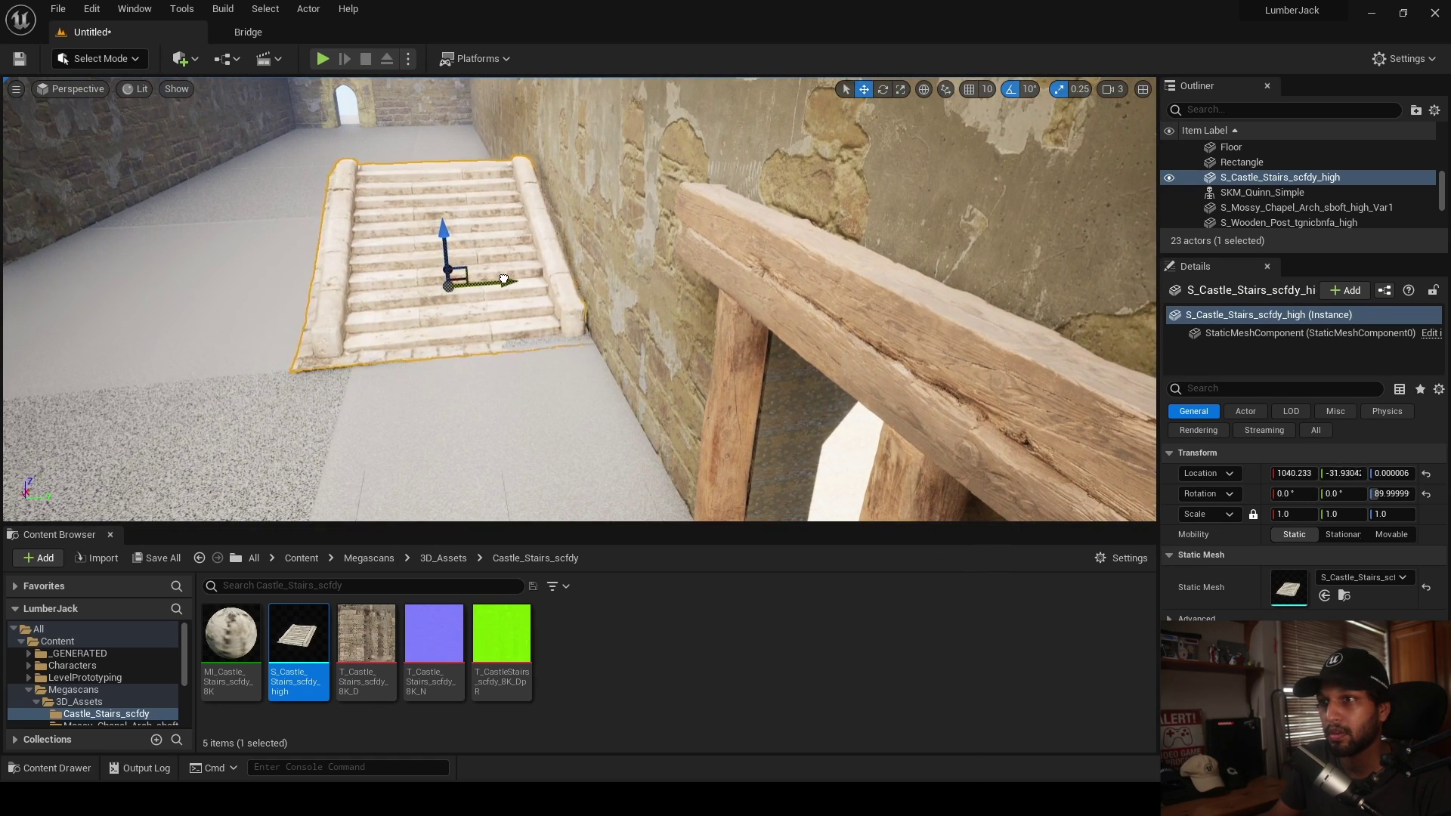
{"action": "left_click", "coordinate": [490, 382]}
{"action": "right_click_drag", "start_coordinate": [490, 382], "coordinate": [597, 359]}
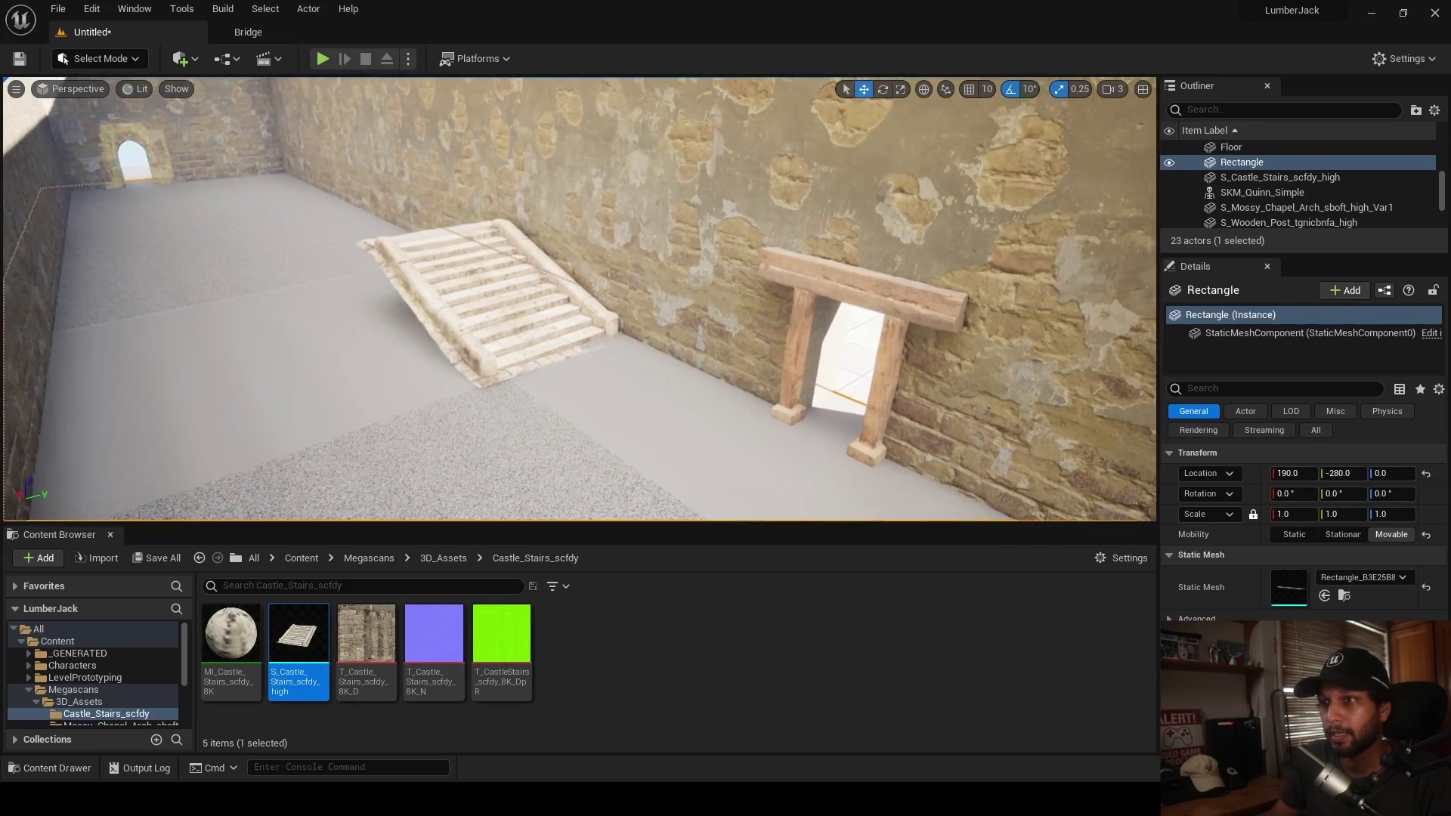
- Shift the stairs along the wall closer to the wooden-framed doorway and fine-tune their position
{"action": "left_click", "coordinate": [487, 340]}
{"action": "right_click_drag", "start_coordinate": [487, 340], "coordinate": [454, 343]}
{"action": "key", "text": "w"}
{"action": "right_click_drag", "start_coordinate": [732, 428], "coordinate": [692, 363]}
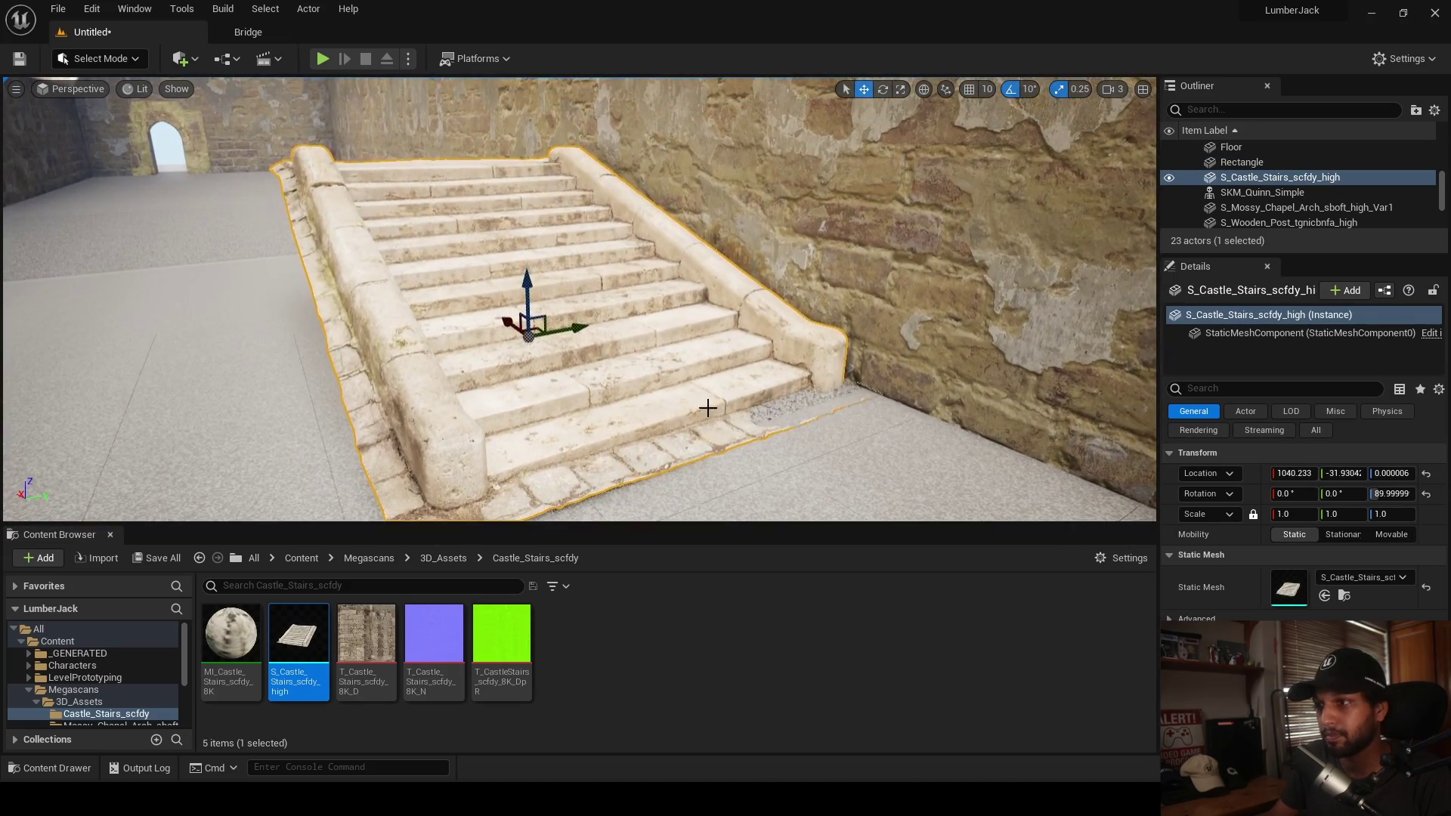
{"action": "left_click_drag", "start_coordinate": [531, 296], "coordinate": [538, 293]}
{"action": "right_click_drag", "start_coordinate": [538, 293], "coordinate": [537, 323]}
{"action": "key", "text": "s"}
{"action": "left_click_drag", "start_coordinate": [415, 301], "coordinate": [527, 323]}
{"action": "right_click_drag", "start_coordinate": [791, 376], "coordinate": [583, 404]}
{"action": "left_click", "coordinate": [629, 405]}
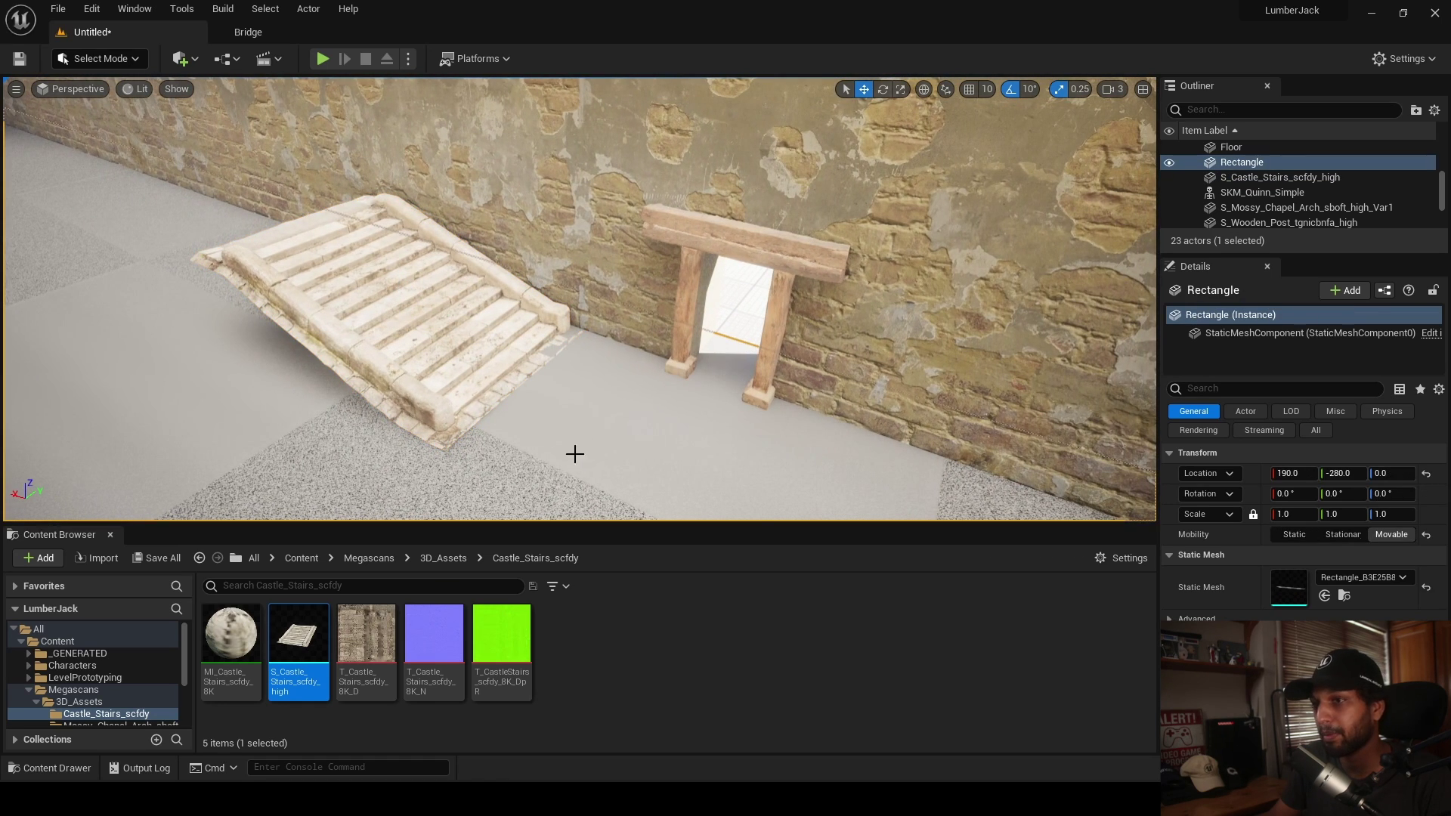
{"action": "left_click", "coordinate": [456, 343]}
{"action": "left_click_drag", "start_coordinate": [387, 316], "coordinate": [374, 319]}
- Add the Street Cobblestone asset to the project from Quixel Bridge
{"action": "left_click", "coordinate": [491, 423]}
{"action": "right_click_drag", "start_coordinate": [444, 383], "coordinate": [295, 333]}
{"action": "right_click_drag", "start_coordinate": [580, 300], "coordinate": [597, 321]}
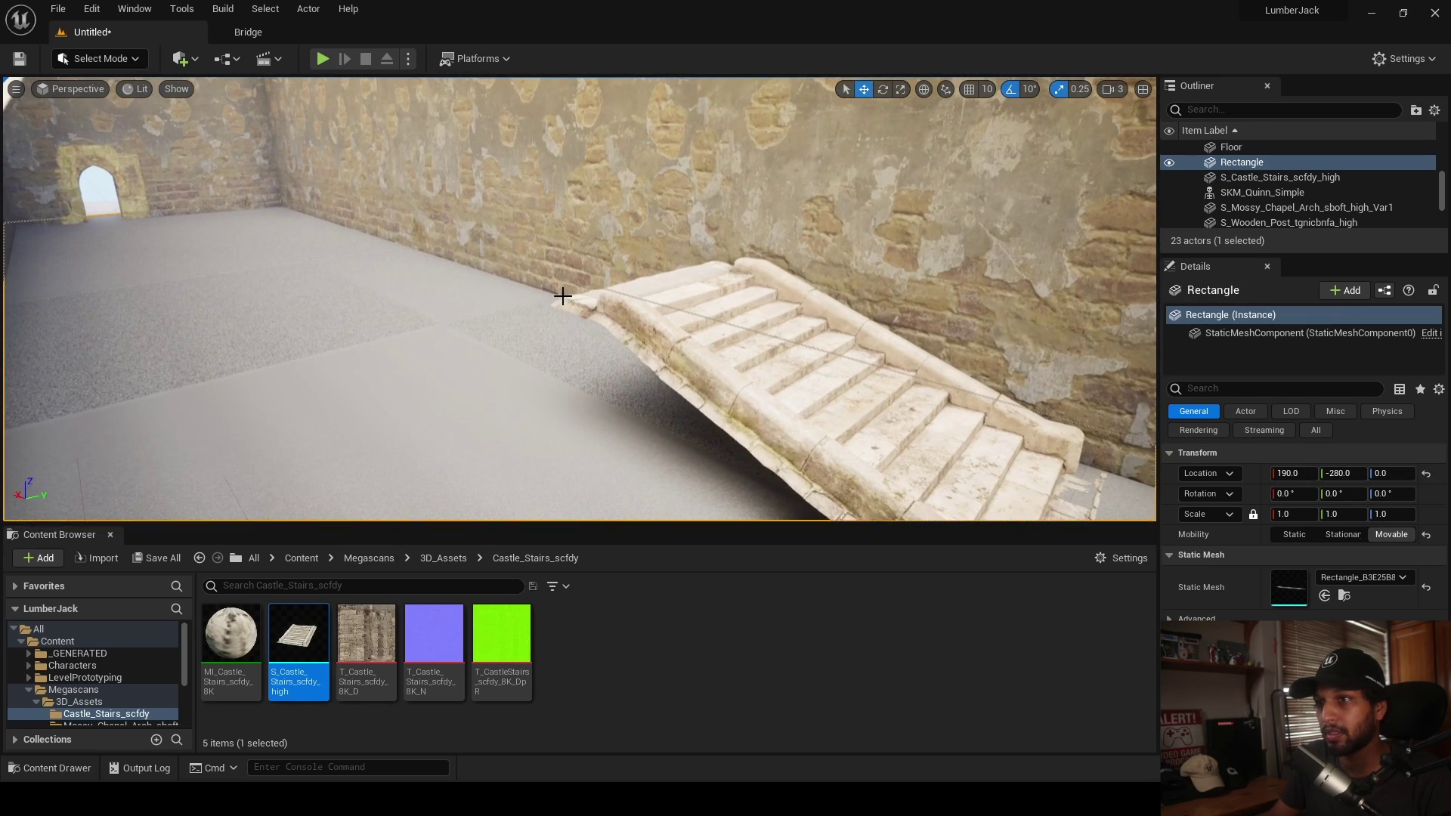
{"action": "left_click", "coordinate": [248, 32]}
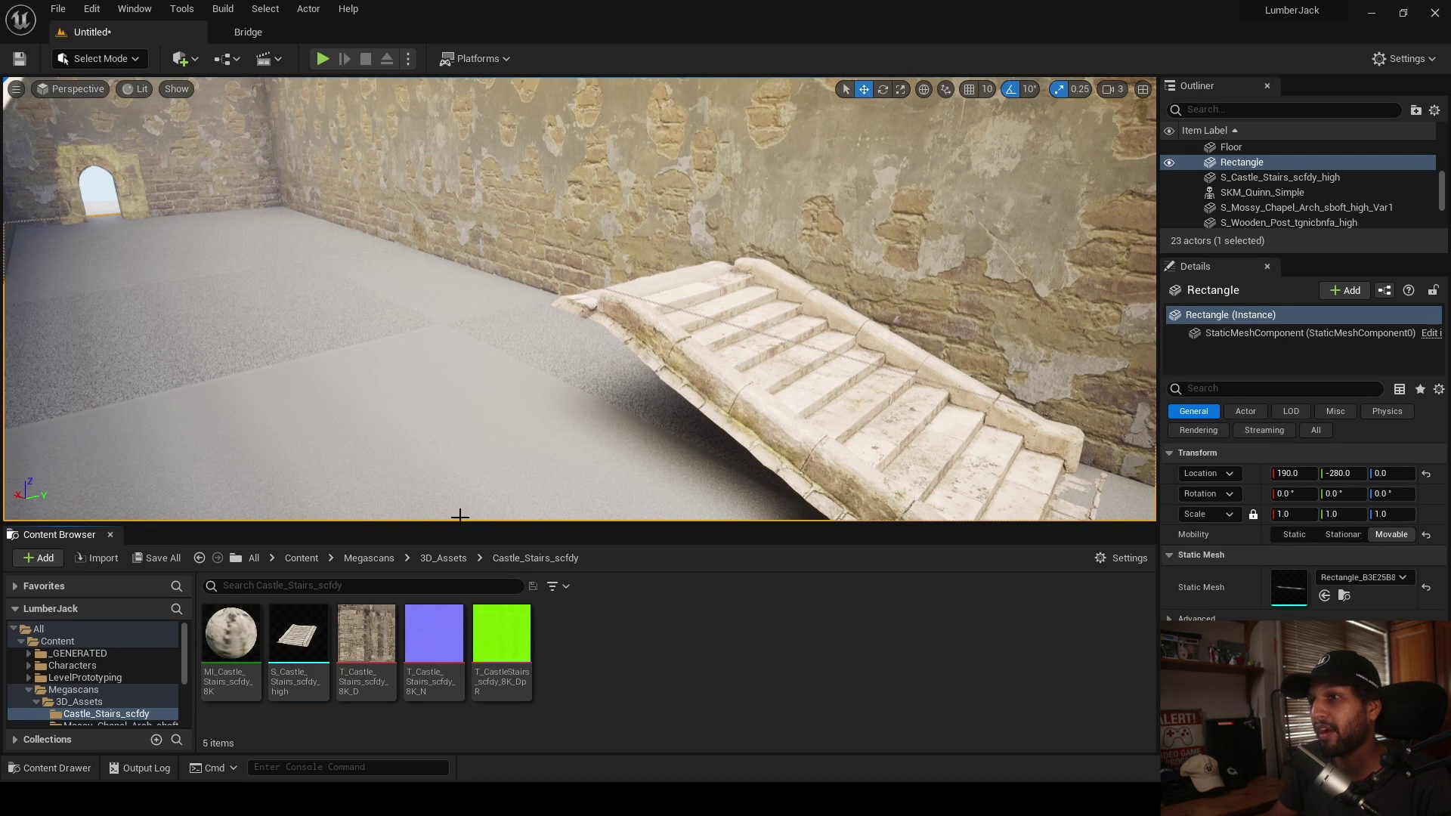
- Place the Street Cobblestone mesh on the floor behind the castle stairs
{"action": "left_click", "coordinate": [452, 558]}
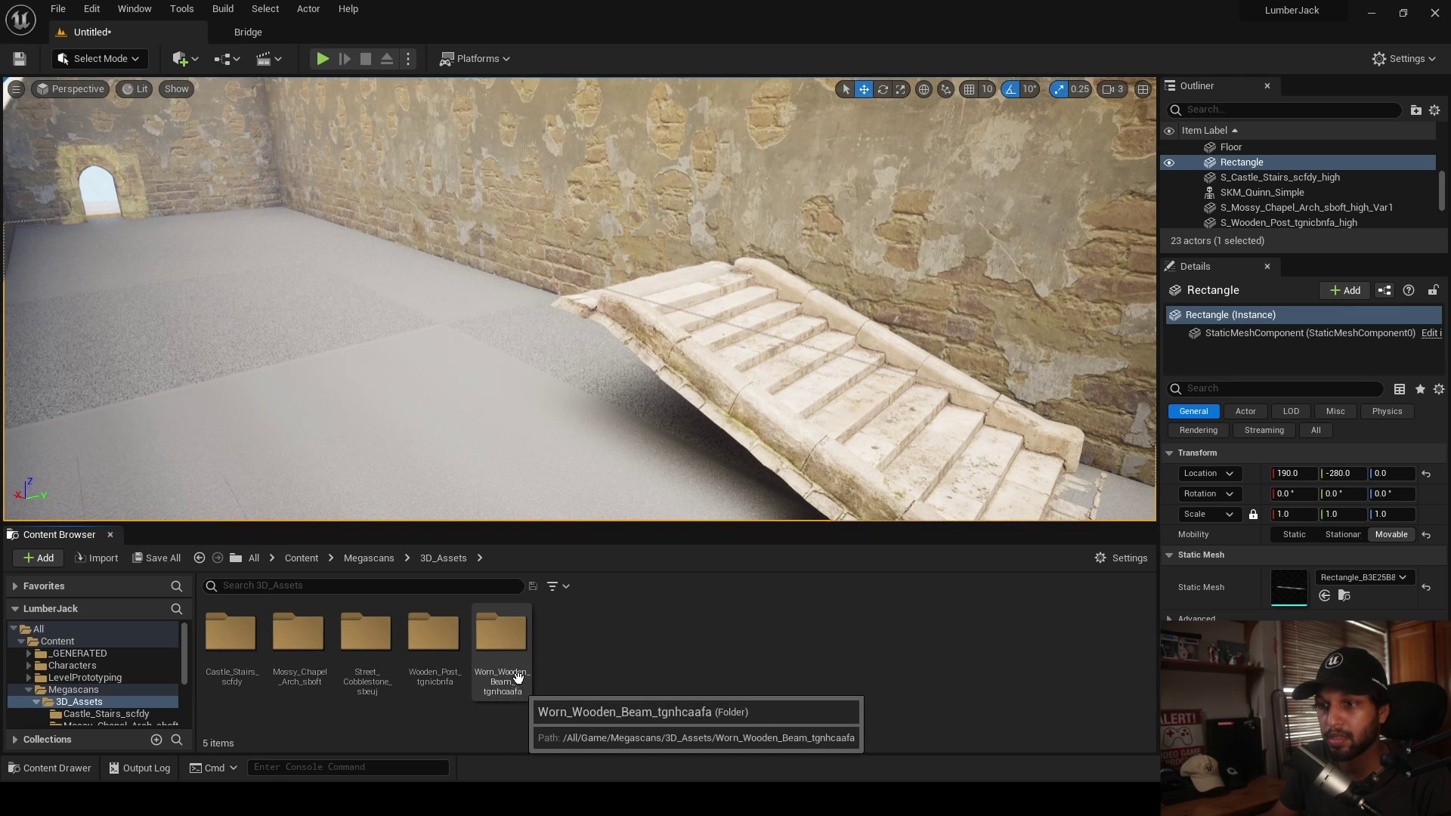
{"action": "double_click", "coordinate": [357, 669]}
{"action": "left_click_drag", "start_coordinate": [303, 689], "coordinate": [485, 402]}
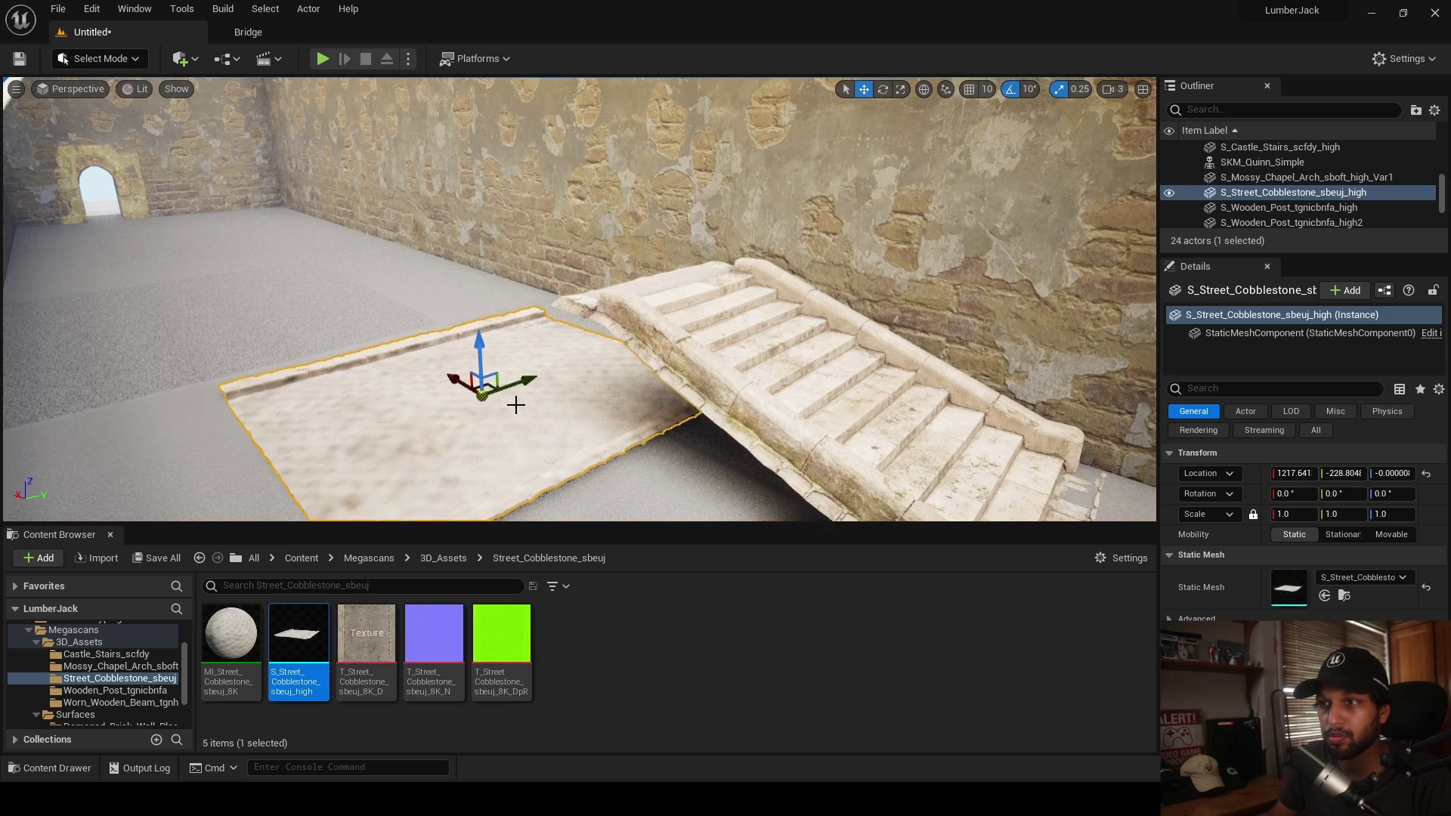
- Rotate the cobblestone slab -90° about Z and raise it to about Z 181.1, above the top of the stairs
{"action": "right_click_drag", "start_coordinate": [518, 400], "coordinate": [484, 401]}
{"action": "key", "text": "s"}
{"action": "key", "text": "e"}
{"action": "key", "text": "w"}
{"action": "key", "text": "e"}
{"action": "left_click_drag", "start_coordinate": [528, 414], "coordinate": [597, 416]}
{"action": "key", "text": "w"}
{"action": "left_click_drag", "start_coordinate": [537, 333], "coordinate": [537, 210]}
{"action": "key", "text": "e"}
{"action": "right_click_drag", "start_coordinate": [538, 210], "coordinate": [538, 257]}
- Set the slab's uniform scale to 0.8 and move it to the stair top at about X 1310.8, Y -46.5, Z 128.4
{"action": "left_click_drag", "start_coordinate": [1300, 515], "coordinate": [1285, 515]}
{"action": "left_click", "coordinate": [1301, 514]}
{"action": "type", "text": "0.8"}
{"action": "key", "text": "Return"}
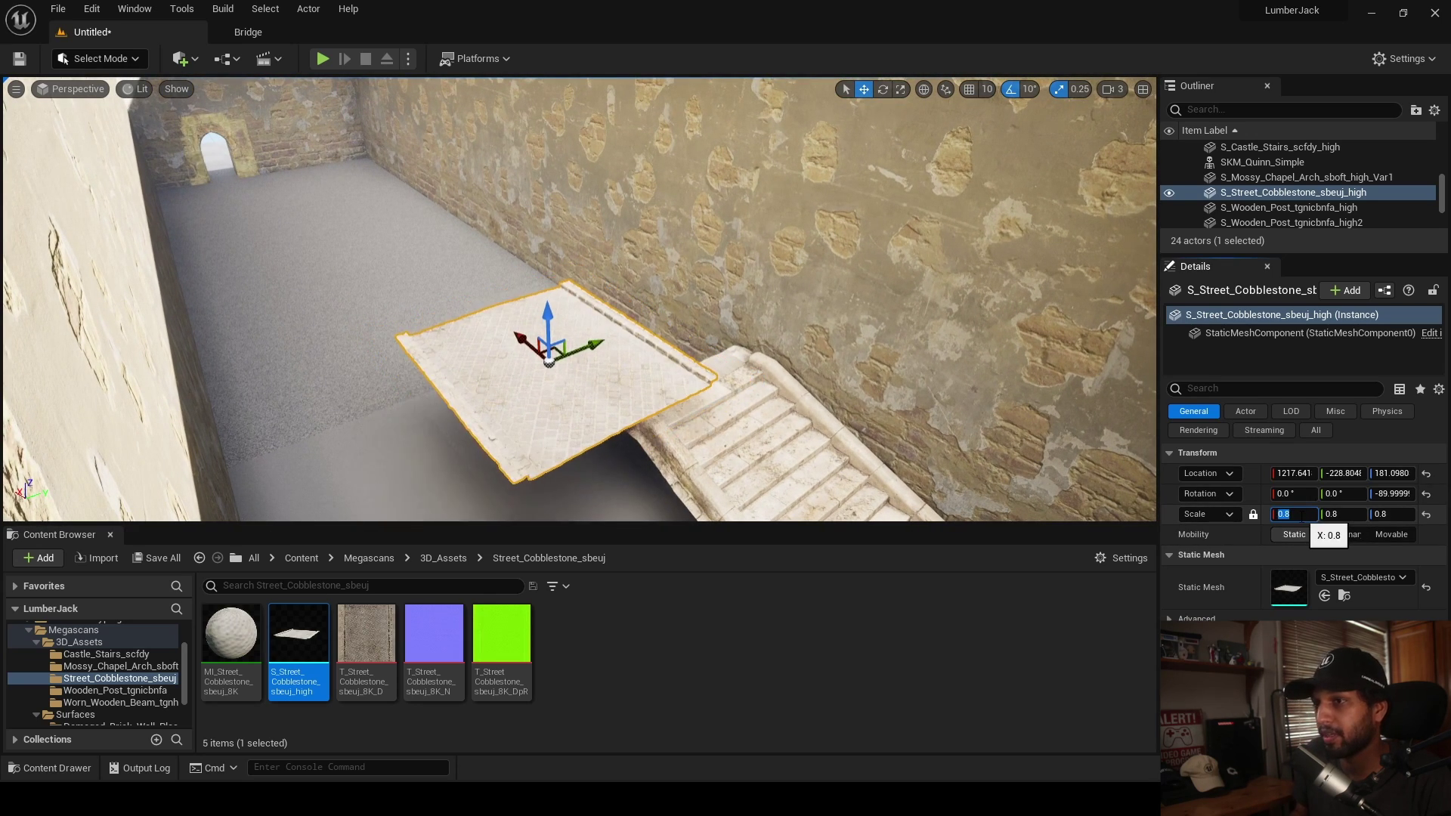
{"action": "right_click_drag", "start_coordinate": [591, 336], "coordinate": [598, 338]}
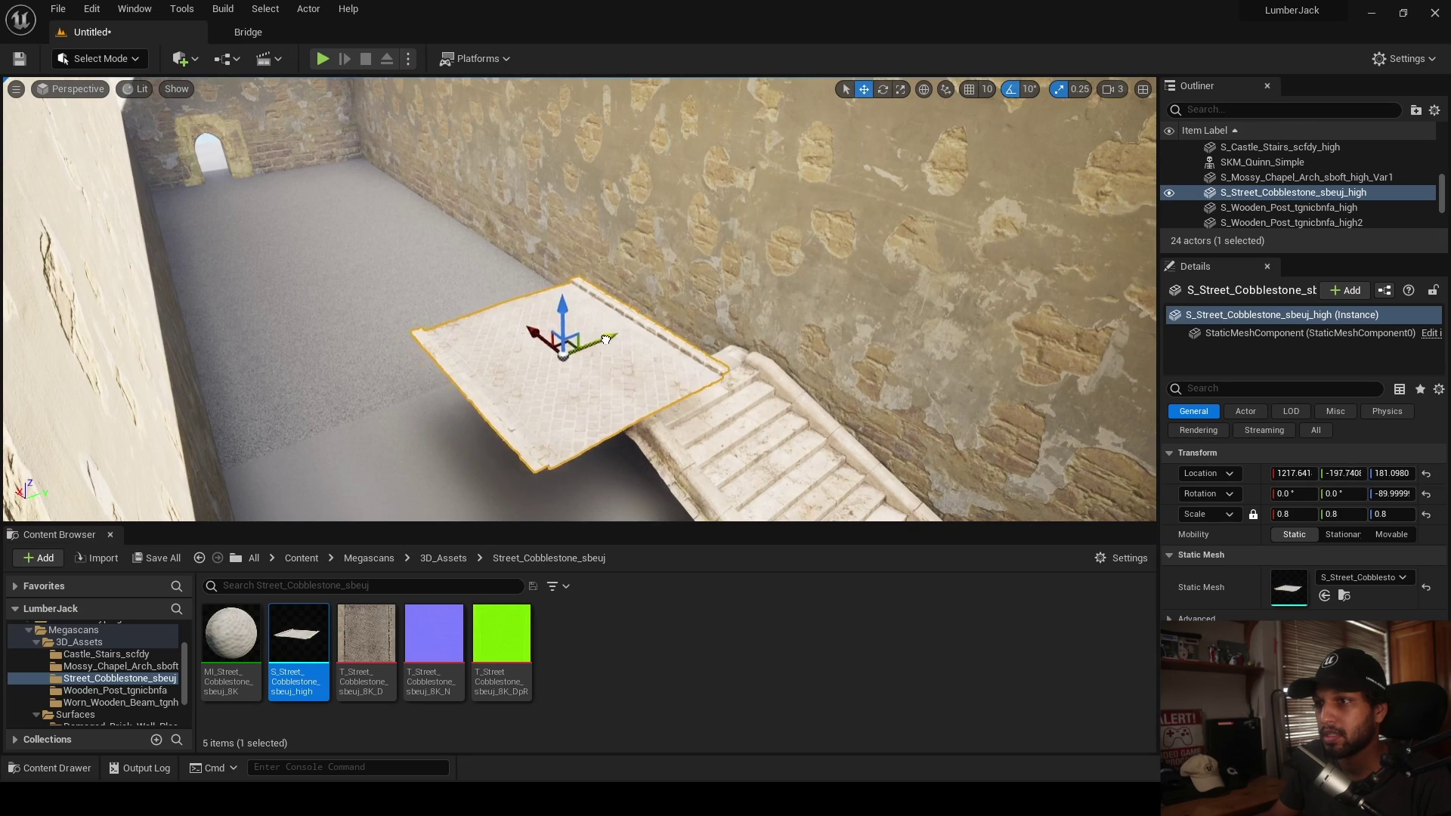
{"action": "left_click_drag", "start_coordinate": [599, 342], "coordinate": [649, 315]}
{"action": "right_click_drag", "start_coordinate": [665, 283], "coordinate": [839, 245]}
{"action": "left_click_drag", "start_coordinate": [620, 249], "coordinate": [455, 331]}
{"action": "right_click_drag", "start_coordinate": [455, 331], "coordinate": [299, 378]}
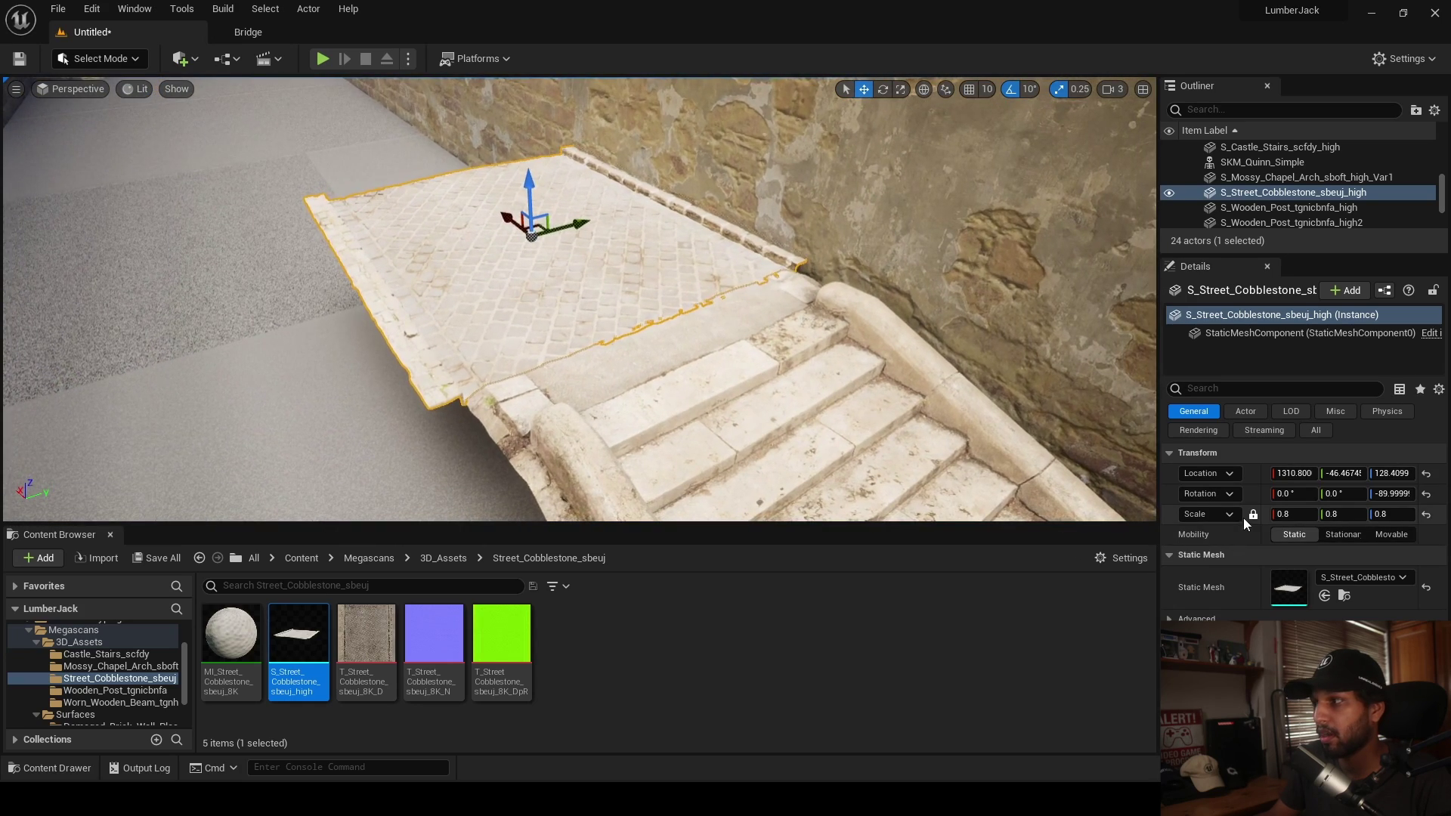
- Set the slab's uniform scale to 0.7 and shift it against the stairs to about X 1287.8, Y -23.6
{"action": "type", "text": "0."}
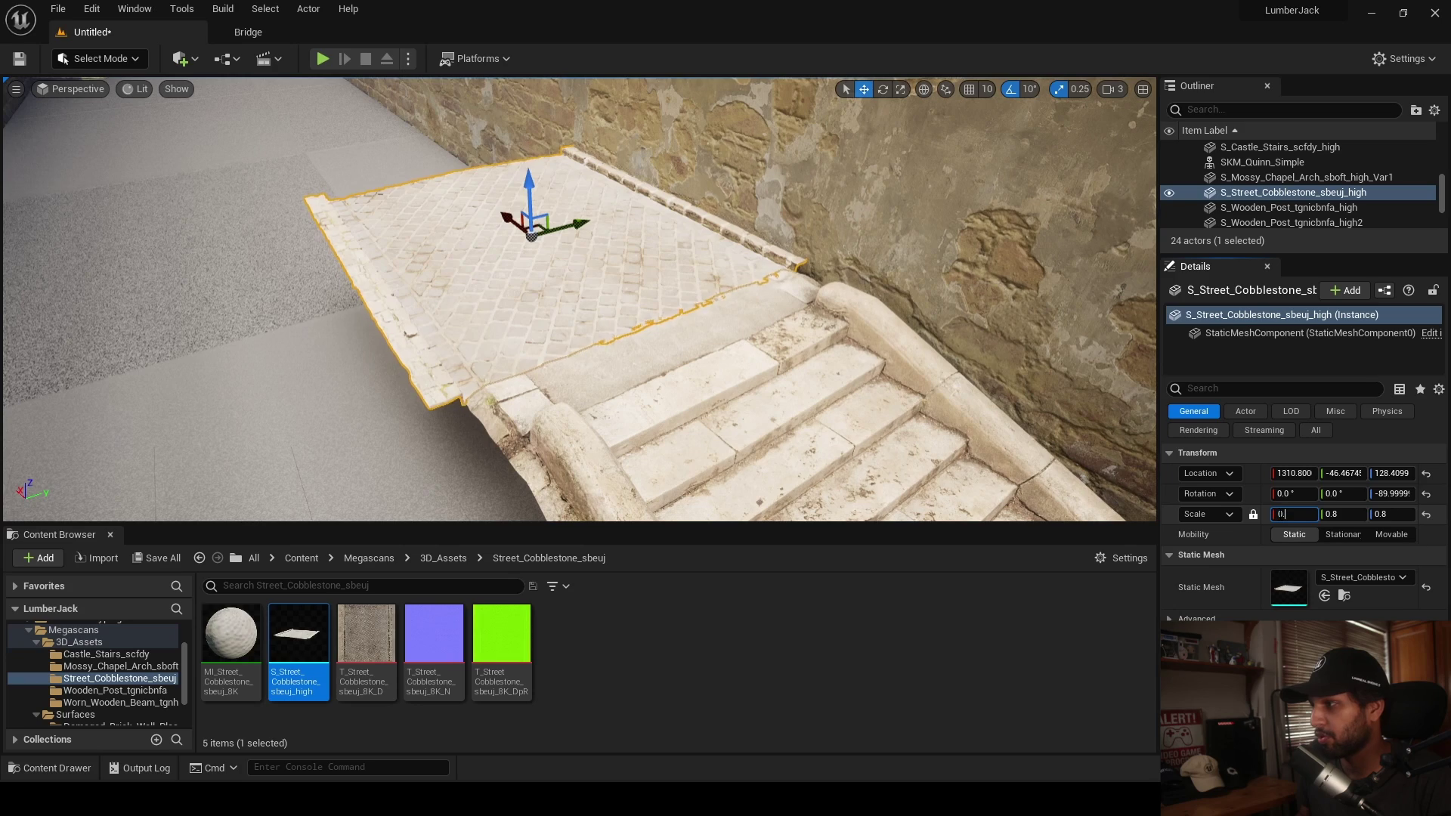
{"action": "type", "text": "7"}
{"action": "key", "text": "Return"}
{"action": "left_click_drag", "start_coordinate": [502, 215], "coordinate": [518, 227]}
{"action": "right_click_drag", "start_coordinate": [518, 227], "coordinate": [642, 204]}
{"action": "right_click_drag", "start_coordinate": [652, 280], "coordinate": [427, 284]}
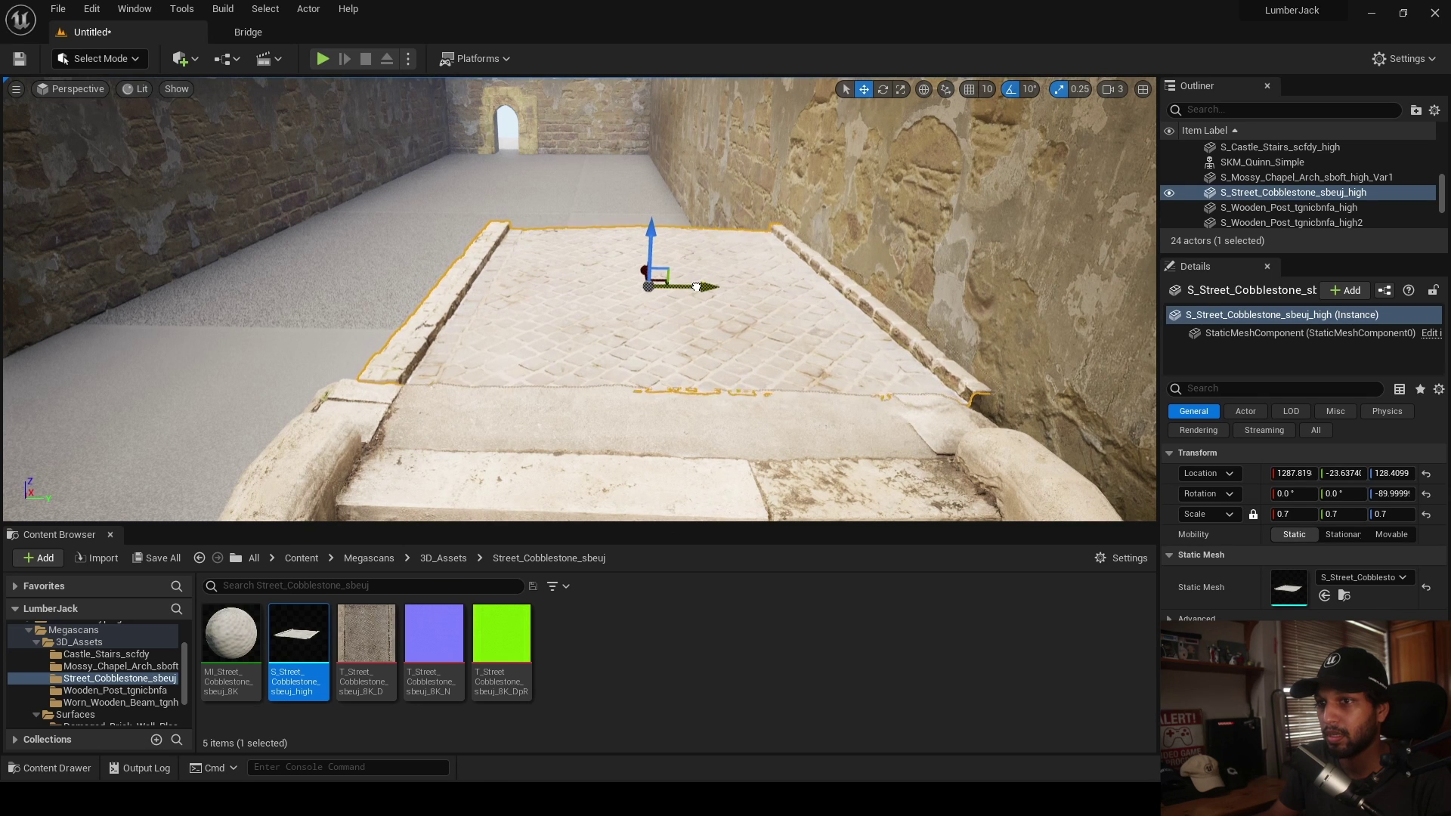
- Duplicate the cobblestone slab twice along the wall, placing the second copy at about X 1957.7, Y -25.3, Z 128.4
{"action": "left_click_drag", "start_coordinate": [695, 288], "coordinate": [693, 288]}
{"action": "right_click_drag", "start_coordinate": [693, 288], "coordinate": [646, 423]}
{"action": "right_click_drag", "start_coordinate": [354, 433], "coordinate": [633, 368]}
{"action": "left_click_drag", "start_coordinate": [633, 330], "coordinate": [405, 288], "text": "alt"}
{"action": "right_click_drag", "start_coordinate": [432, 291], "coordinate": [291, 298]}
{"action": "left_click_drag", "start_coordinate": [729, 315], "coordinate": [523, 286], "text": "alt"}
{"action": "right_click_drag", "start_coordinate": [618, 356], "coordinate": [521, 328]}
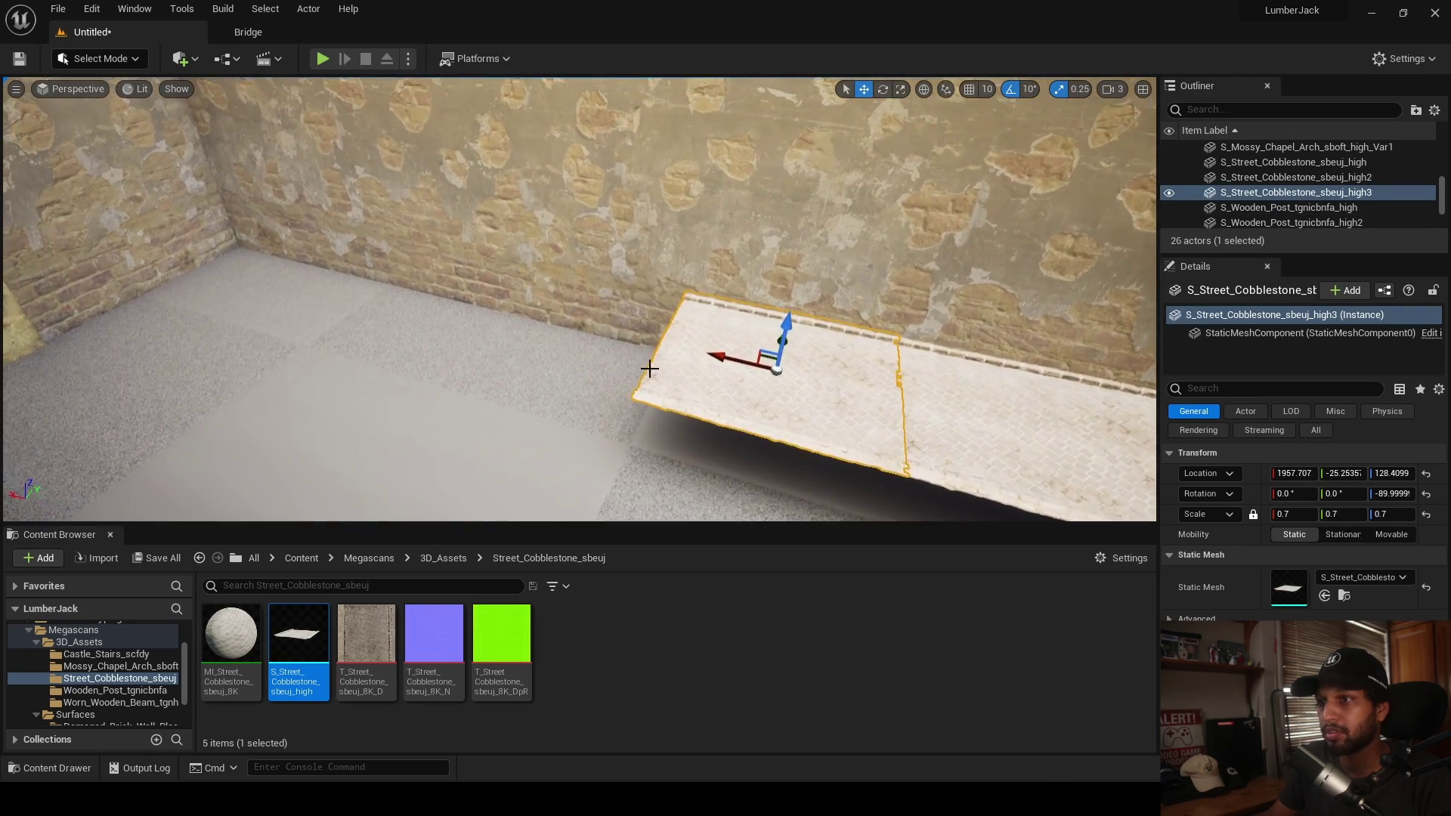
- Continue duplicating the cobblestone slab end to end until the raised walkway reaches the far wall at about X 3340.5
{"action": "left_click_drag", "start_coordinate": [729, 361], "coordinate": [526, 312], "text": "alt"}
{"action": "right_click_drag", "start_coordinate": [537, 325], "coordinate": [445, 302]}
{"action": "left_click_drag", "start_coordinate": [662, 344], "coordinate": [483, 306], "text": "alt"}
{"action": "right_click_drag", "start_coordinate": [507, 313], "coordinate": [423, 302]}
{"action": "left_click_drag", "start_coordinate": [652, 385], "coordinate": [389, 285], "text": "alt"}
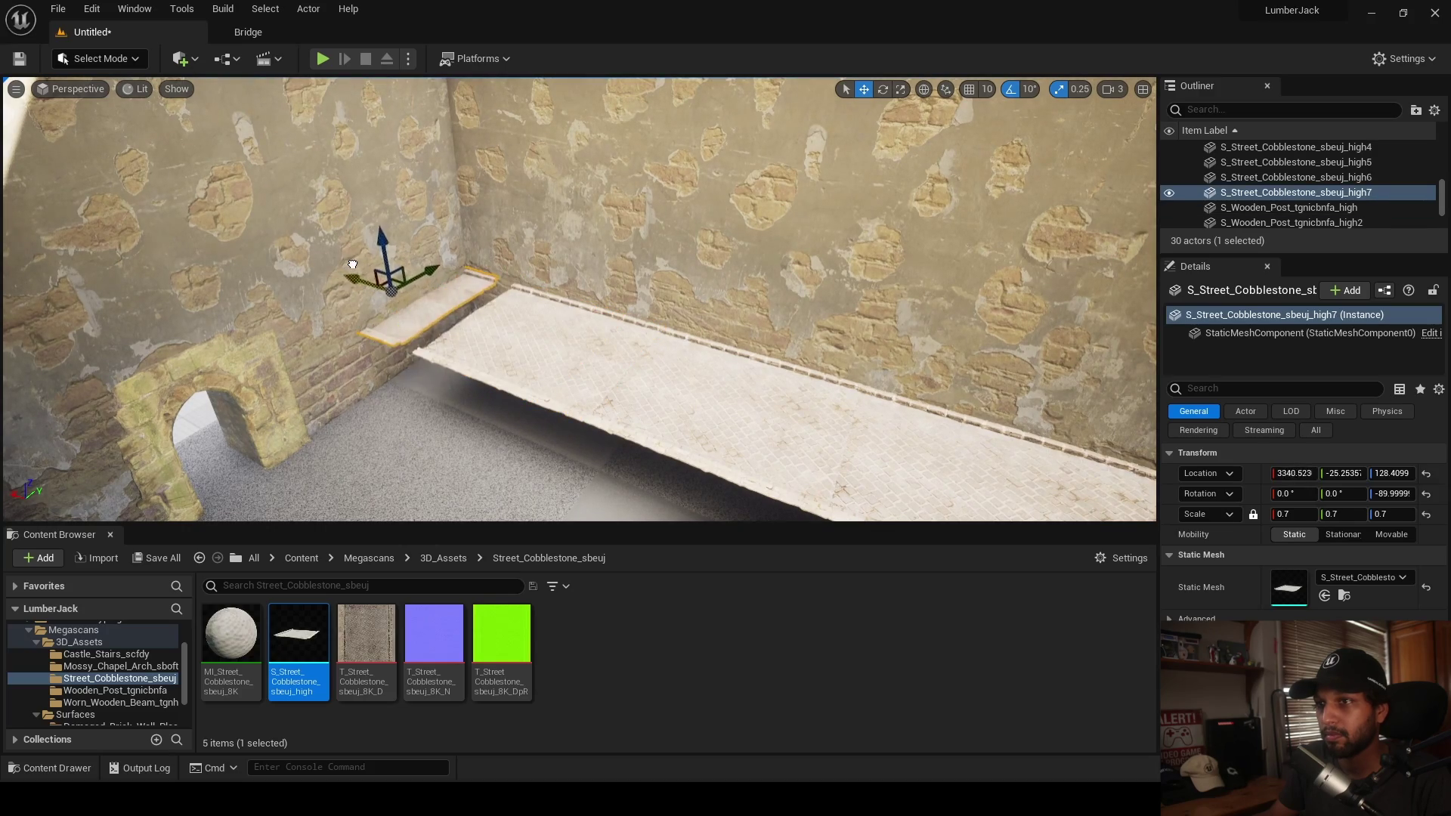
- Check the raised walkway through the CineCameraActor view and stop piloting the camera
{"action": "left_click", "coordinate": [415, 418]}
{"action": "right_click_drag", "start_coordinate": [414, 418], "coordinate": [333, 431]}
{"action": "left_click", "coordinate": [75, 90]}
{"action": "left_click", "coordinate": [146, 252]}
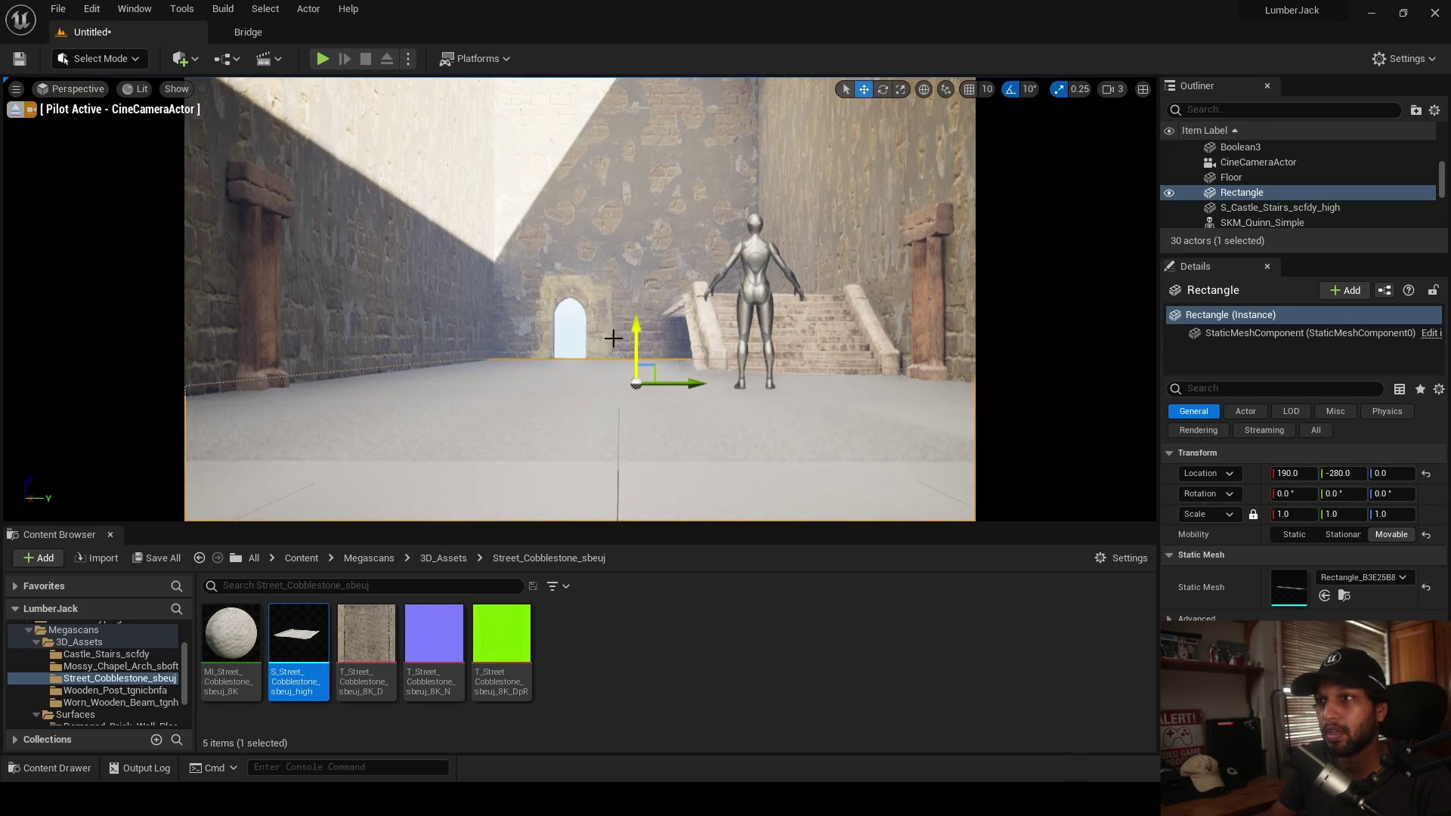
{"action": "left_click", "coordinate": [16, 110]}
- Duplicate the mossy chapel arch from the far doorway to about X 2421.2, Y -446.9 on the corridor floor
{"action": "right_click_drag", "start_coordinate": [423, 302], "coordinate": [464, 327]}
{"action": "right_click_drag", "start_coordinate": [710, 327], "coordinate": [619, 379]}
{"action": "left_click", "coordinate": [576, 338]}
{"action": "left_click_drag", "start_coordinate": [647, 370], "coordinate": [607, 470], "text": "alt"}
{"action": "mouse_move", "coordinate": [608, 471]}
{"action": "right_mouse_down"}
{"action": "mouse_move", "coordinate": [608, 491]}
{"action": "mouse_move", "coordinate": [592, 449]}
{"action": "mouse_move", "coordinate": [579, 458]}
{"action": "mouse_move", "coordinate": [601, 484]}
{"action": "right_mouse_up"}
- Rotate the arch copy to -270° about Z and move it onto the walkway at about Y -6.0, Z 152.6
{"action": "key", "text": "e"}
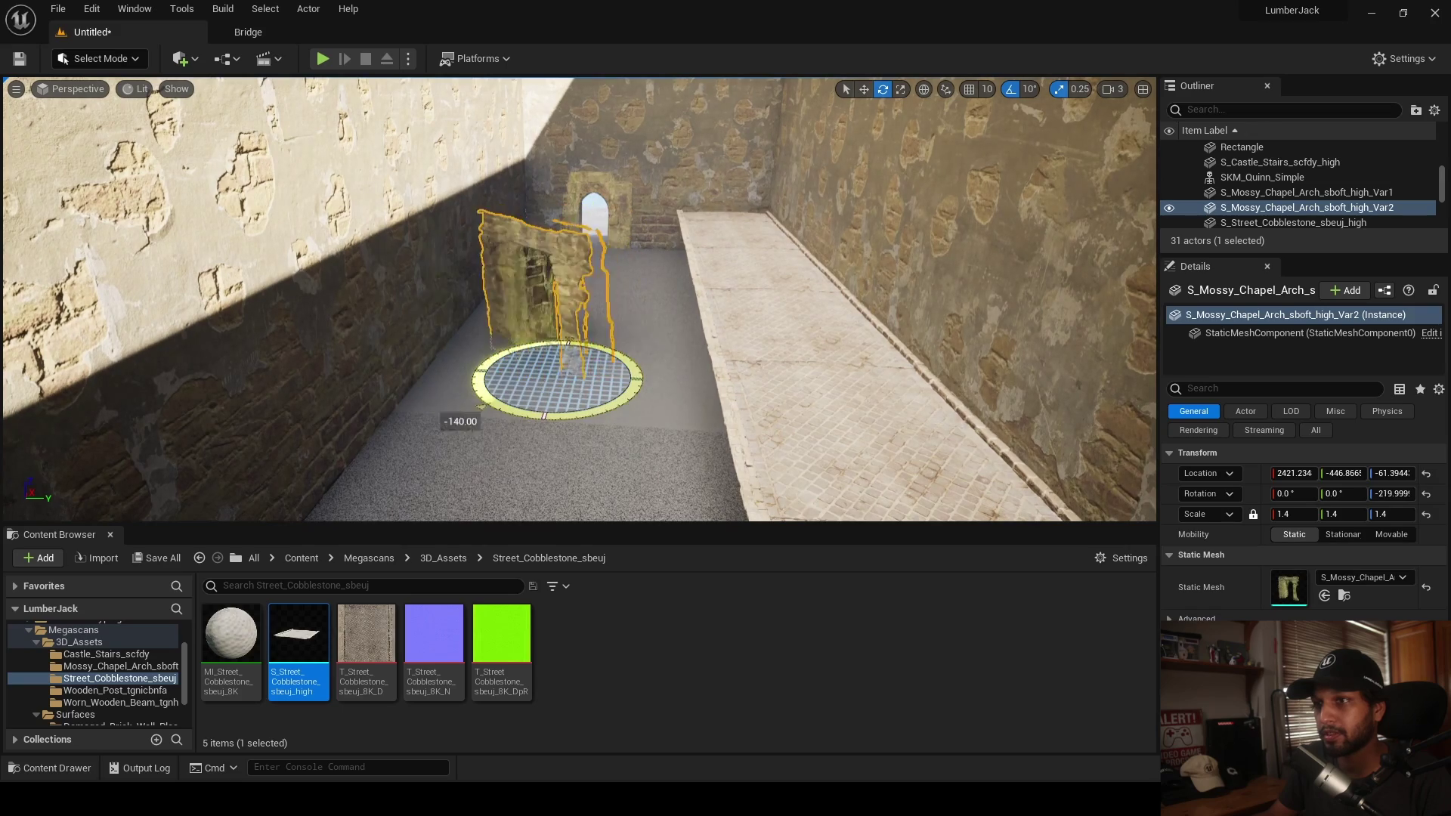
{"action": "right_click_drag", "start_coordinate": [562, 397], "coordinate": [624, 373]}
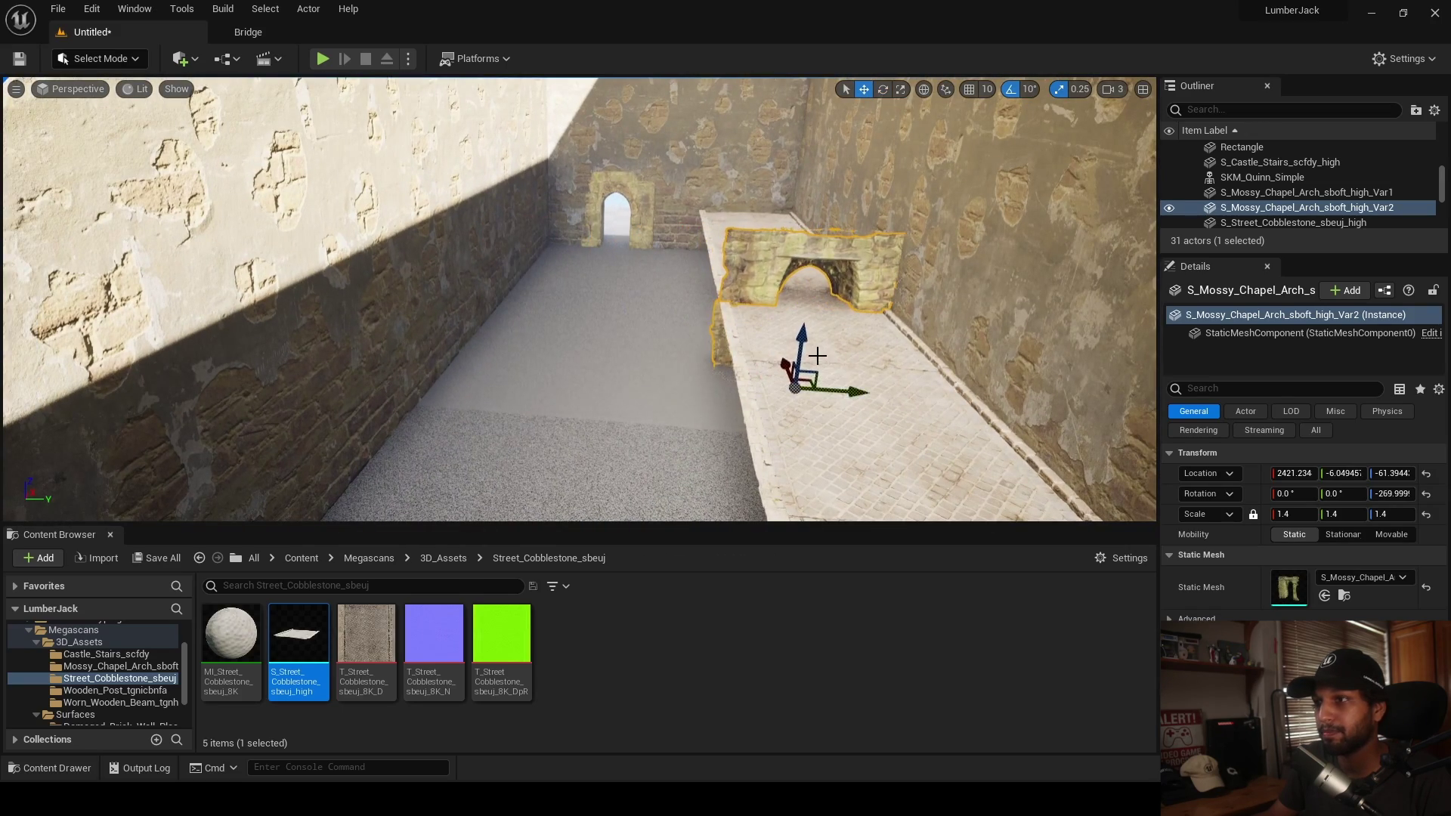
{"action": "left_click_drag", "start_coordinate": [814, 270], "coordinate": [814, 226]}
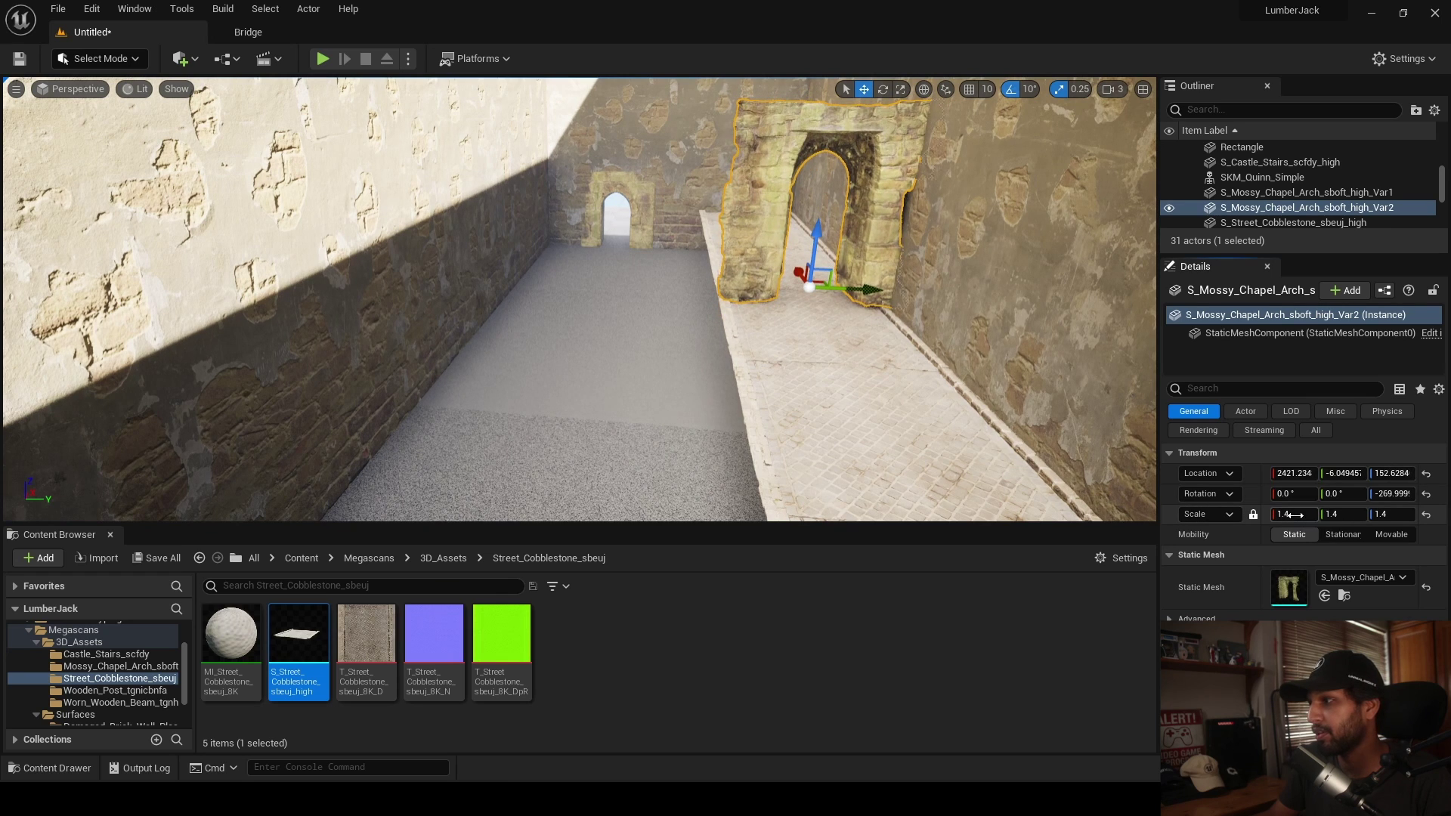
- Set the arch copy's uniform scale to 1.25
{"action": "left_click", "coordinate": [1295, 515]}
{"action": "type", "text": "1.2"}
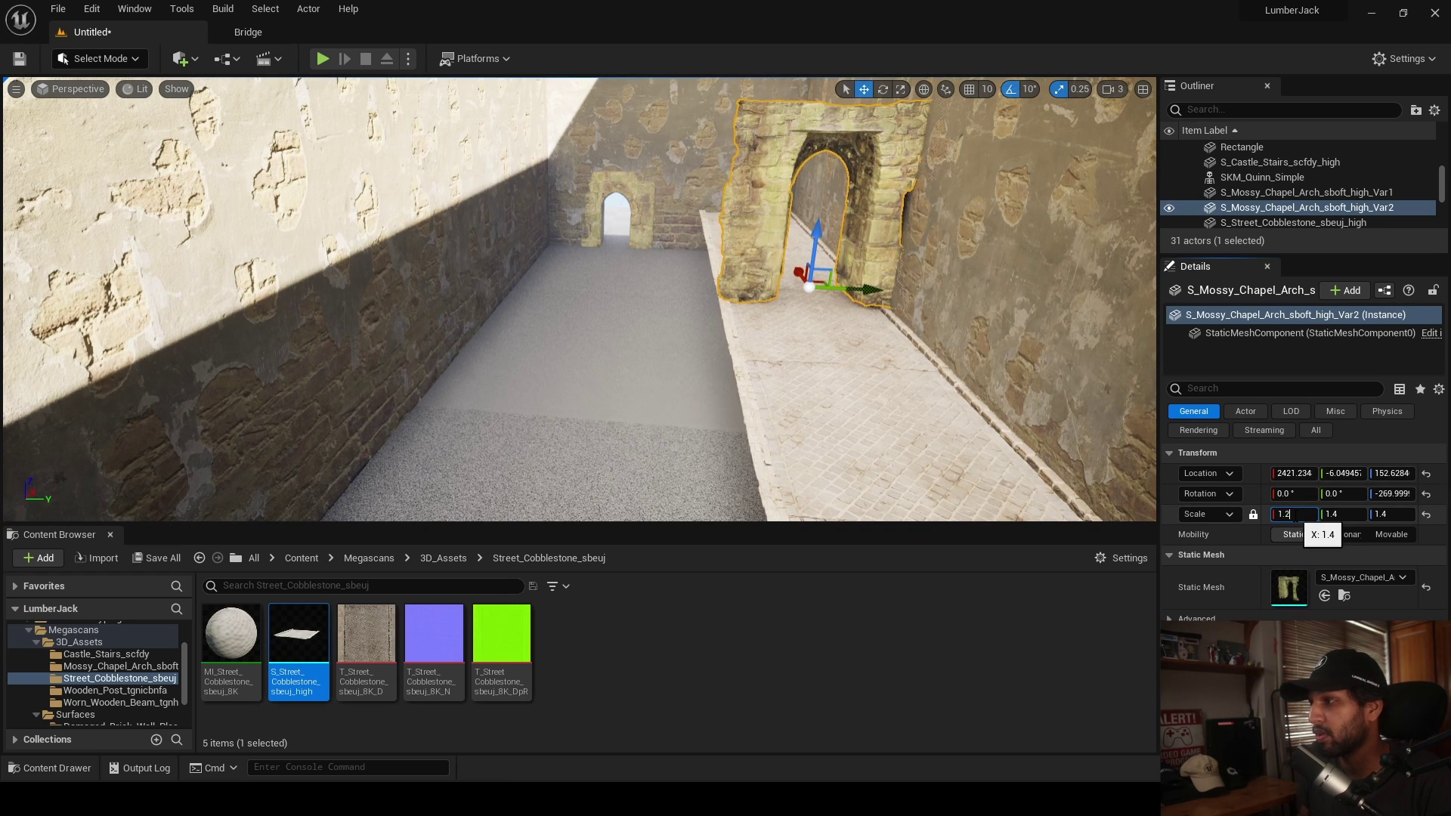
{"action": "type", "text": "5"}
{"action": "key", "text": "Return"}
- Move the arch copy nearer the stairs and seat it on the walkway at about X 1953.0, Y -12.7, Z 139.7
{"action": "right_click_drag", "start_coordinate": [913, 360], "coordinate": [1016, 408]}
{"action": "right_click_drag", "start_coordinate": [593, 288], "coordinate": [748, 288]}
{"action": "left_click_drag", "start_coordinate": [280, 237], "coordinate": [532, 273]}
{"action": "right_click_drag", "start_coordinate": [531, 273], "coordinate": [250, 282]}
{"action": "left_click_drag", "start_coordinate": [699, 323], "coordinate": [696, 323]}
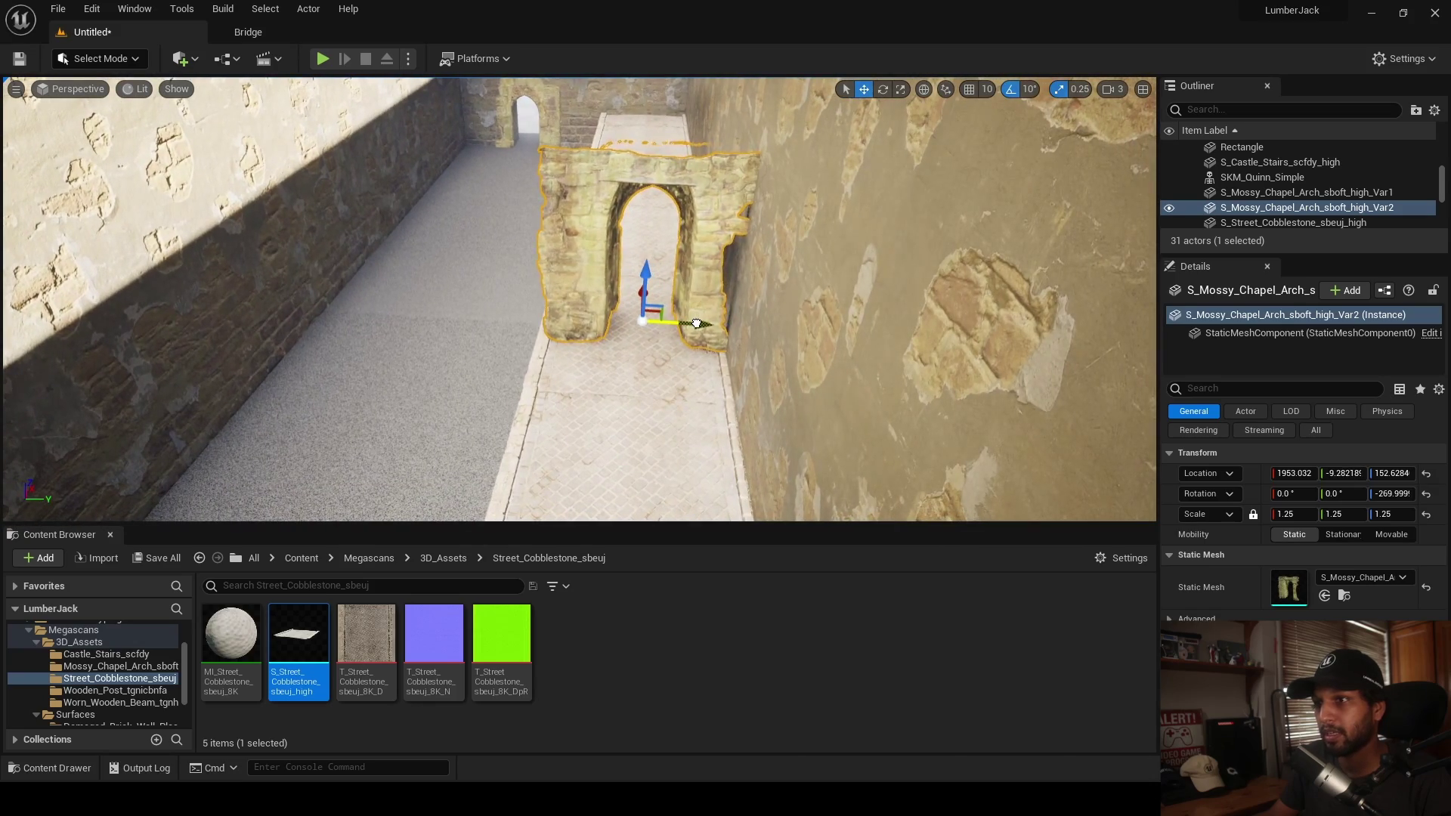
{"action": "right_click_drag", "start_coordinate": [694, 323], "coordinate": [729, 276]}
{"action": "left_click_drag", "start_coordinate": [665, 271], "coordinate": [664, 290]}
{"action": "scroll", "coordinate": [665, 291], "scroll_direction": "down", "scroll_amount": 3}
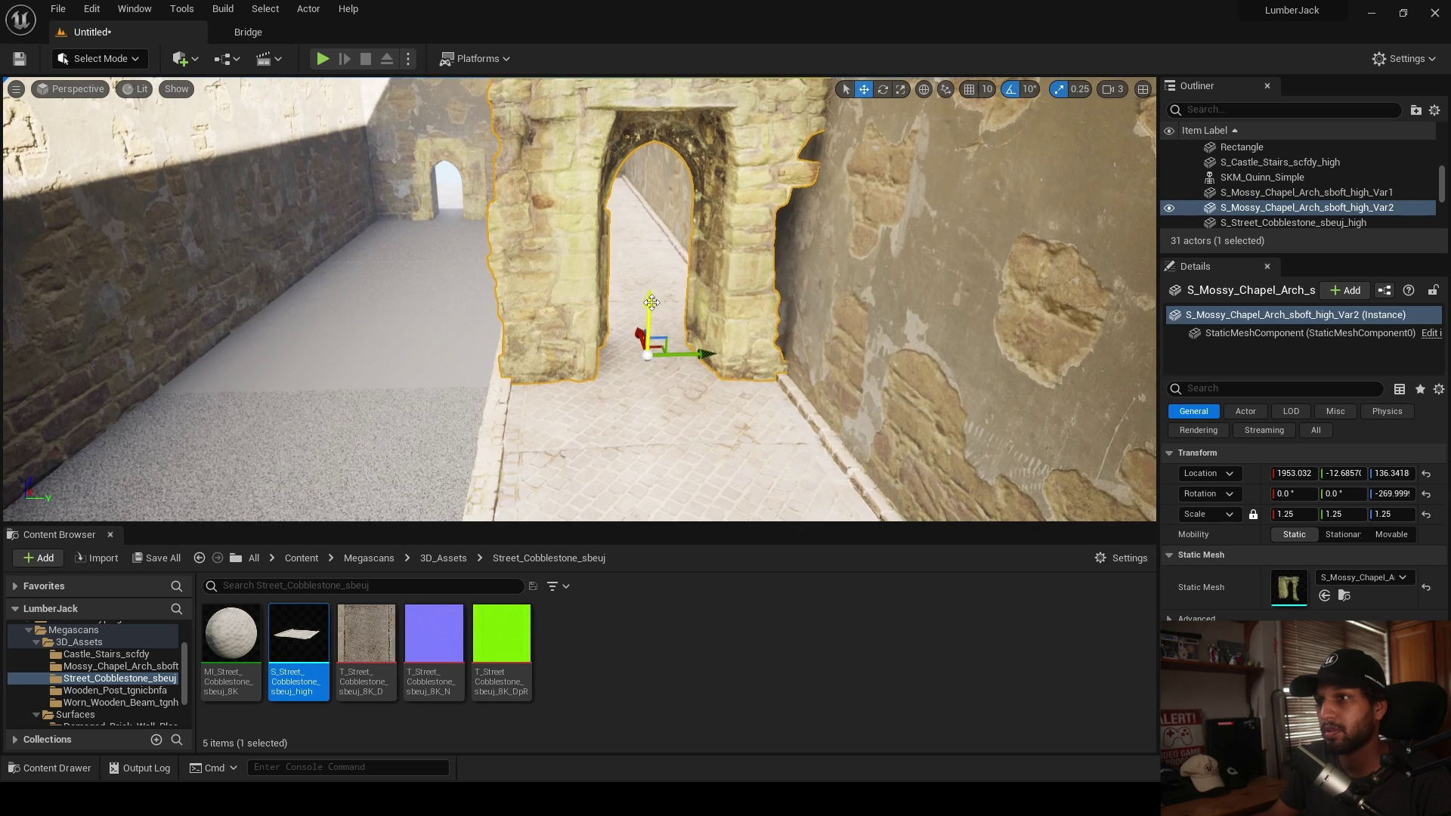
- Check the arch through the CineCameraActor view, shift it to about Y -1.0, and stop piloting the camera
{"action": "left_click", "coordinate": [82, 90]}
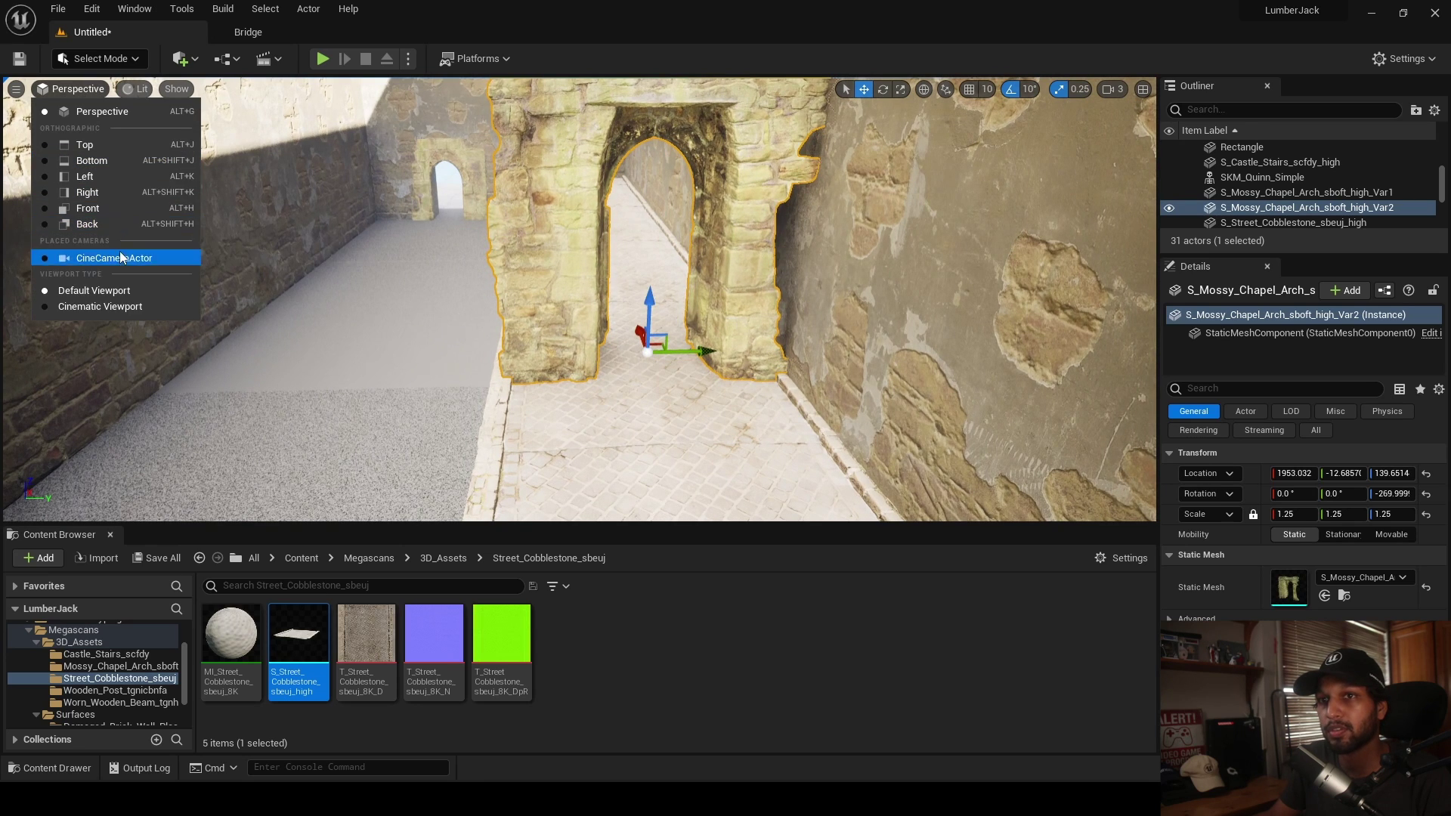
{"action": "left_click", "coordinate": [119, 250]}
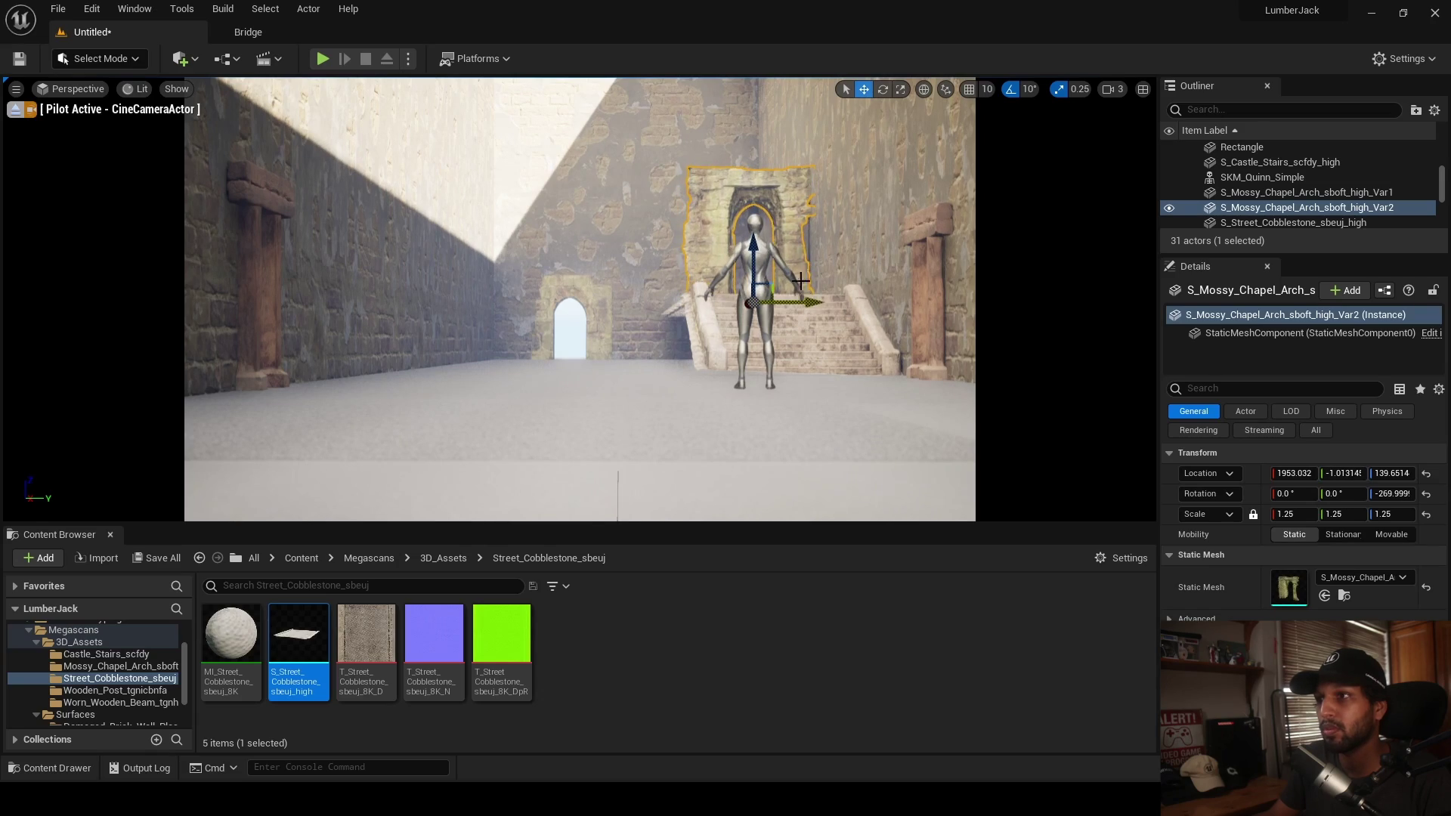
{"action": "left_click", "coordinate": [15, 116]}
- Switch to Modeling Mode and place a 100 × 100 × 100 box on the floor beside the walkway
{"action": "right_click_drag", "start_coordinate": [529, 302], "coordinate": [676, 310]}
{"action": "key", "text": "e"}
{"action": "key", "text": "w"}
{"action": "key", "text": "w"}
{"action": "key", "text": "w"}
{"action": "left_click", "coordinate": [98, 59]}
{"action": "left_click", "coordinate": [128, 146]}
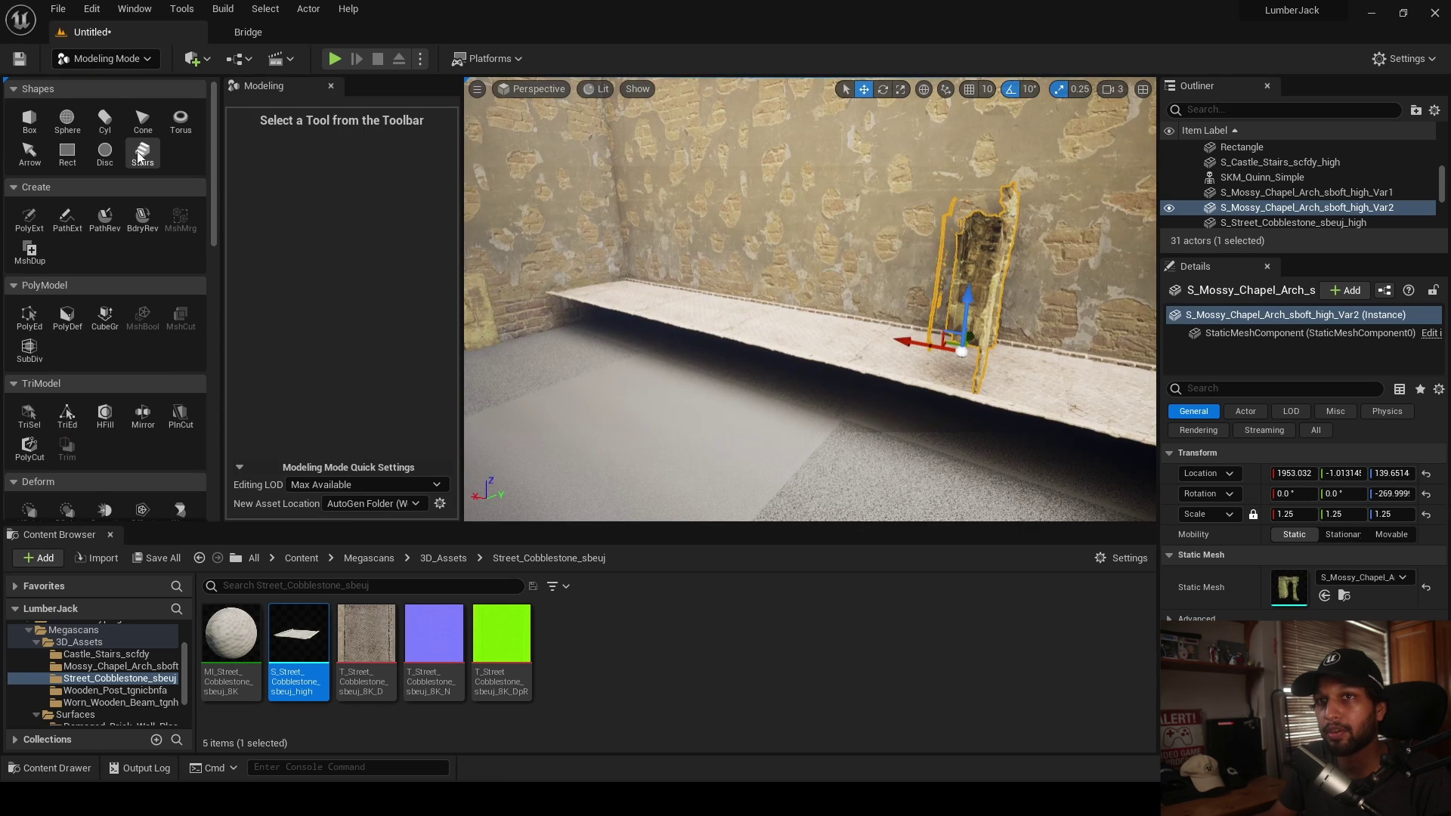
{"action": "left_click", "coordinate": [29, 120]}
{"action": "left_click", "coordinate": [631, 429]}
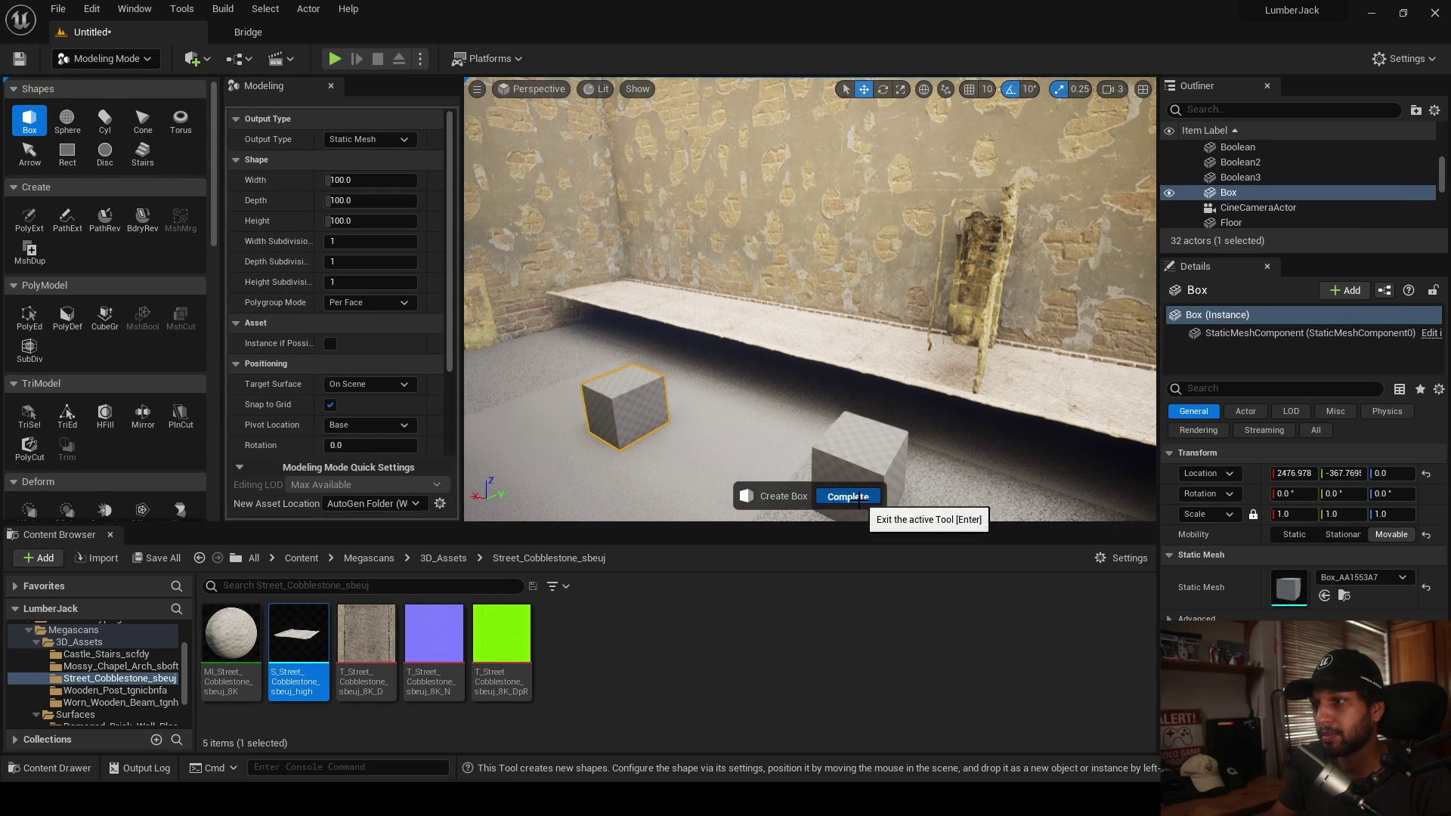
{"action": "left_click", "coordinate": [849, 495]}
- Move the box onto the walkway's open edge at about X 2477.0, Y -125.5, Z 135.0
{"action": "left_click_drag", "start_coordinate": [635, 382], "coordinate": [631, 278]}
{"action": "left_click_drag", "start_coordinate": [753, 309], "coordinate": [751, 310]}
{"action": "right_click_drag", "start_coordinate": [751, 310], "coordinate": [699, 306]}
{"action": "key", "text": "w"}
{"action": "left_click_drag", "start_coordinate": [693, 218], "coordinate": [692, 296]}
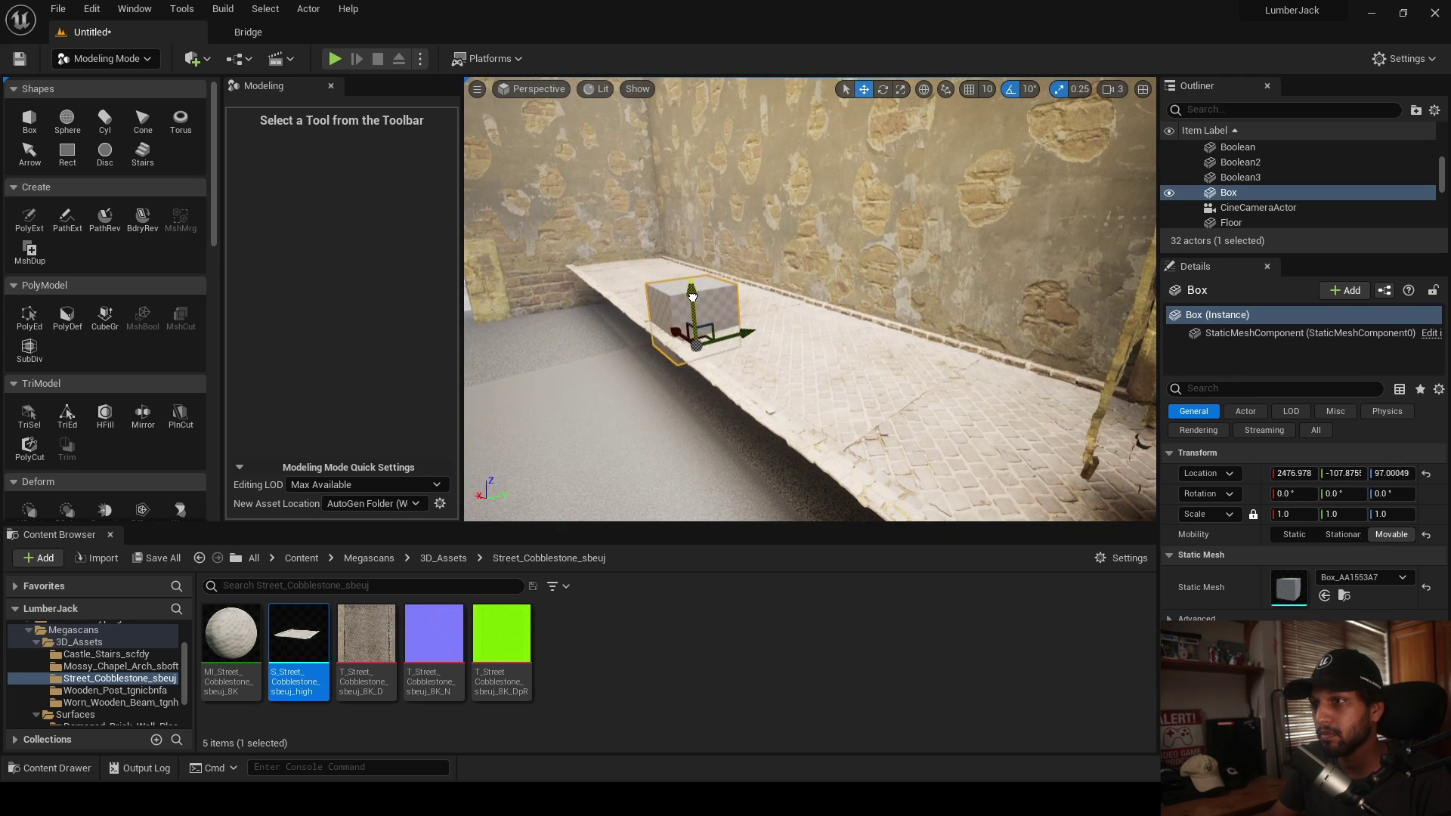
{"action": "key", "text": "w"}
{"action": "key", "text": "d"}
{"action": "mouse_move", "coordinate": [690, 338]}
{"action": "right_mouse_down"}
{"action": "mouse_move", "coordinate": [676, 338]}
{"action": "mouse_move", "coordinate": [690, 337]}
{"action": "right_mouse_up"}
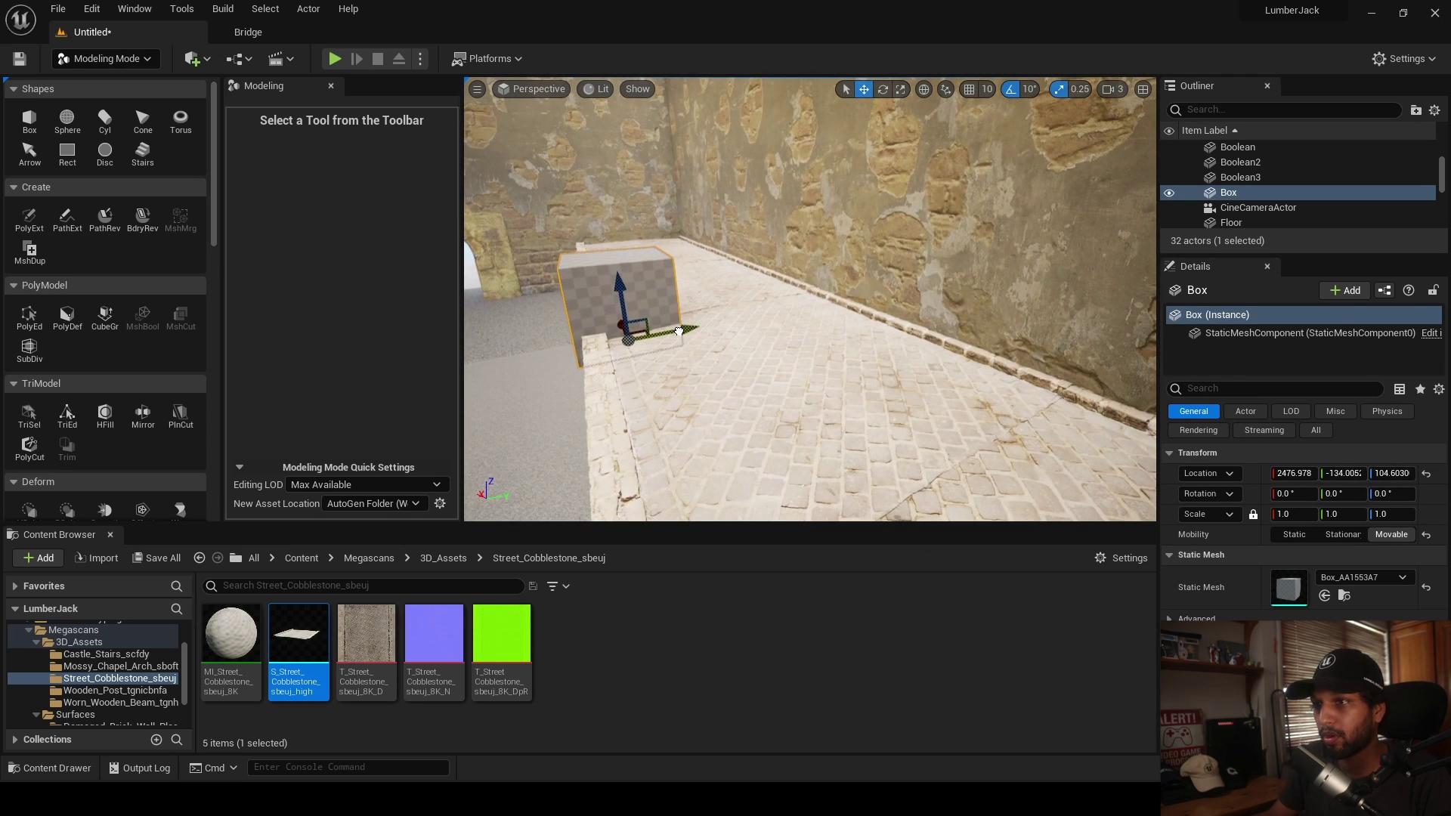
{"action": "key", "text": "a"}
{"action": "right_click_drag", "start_coordinate": [630, 258], "coordinate": [718, 260]}
{"action": "key", "text": "s"}
- Start PolyGroup Edit on the box and stretch its end faces lengthwise along the walkway edge
{"action": "left_click", "coordinate": [35, 317]}
{"action": "right_click_drag", "start_coordinate": [614, 323], "coordinate": [702, 321]}
{"action": "key", "text": "s"}
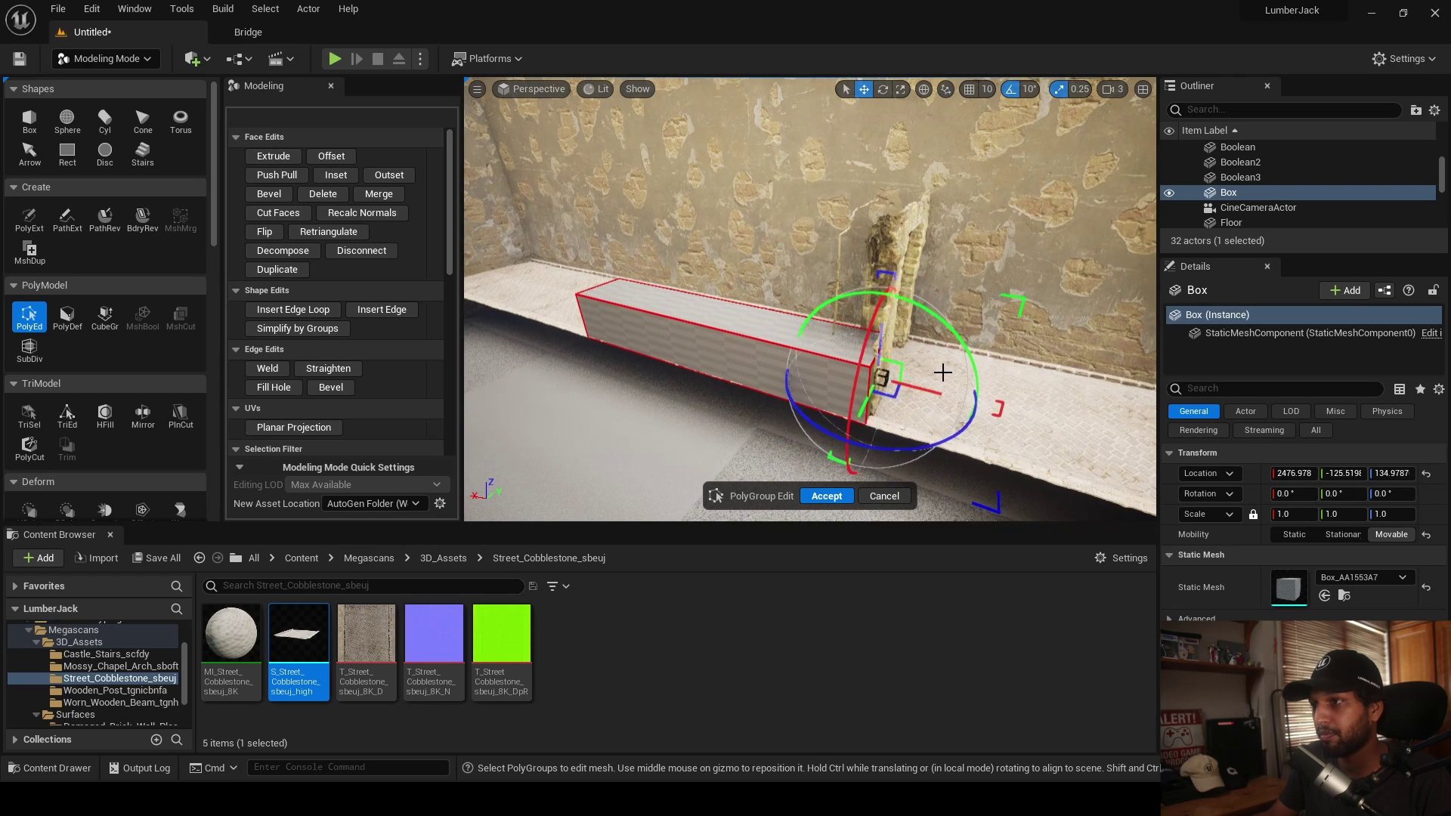
{"action": "key", "text": "a"}
{"action": "right_click_drag", "start_coordinate": [943, 372], "coordinate": [1107, 370]}
{"action": "key", "text": "s"}
- Raise the box's top face far above the arch to form a tall wall along the walkway
{"action": "right_click_drag", "start_coordinate": [869, 340], "coordinate": [669, 348]}
{"action": "key", "text": "d"}
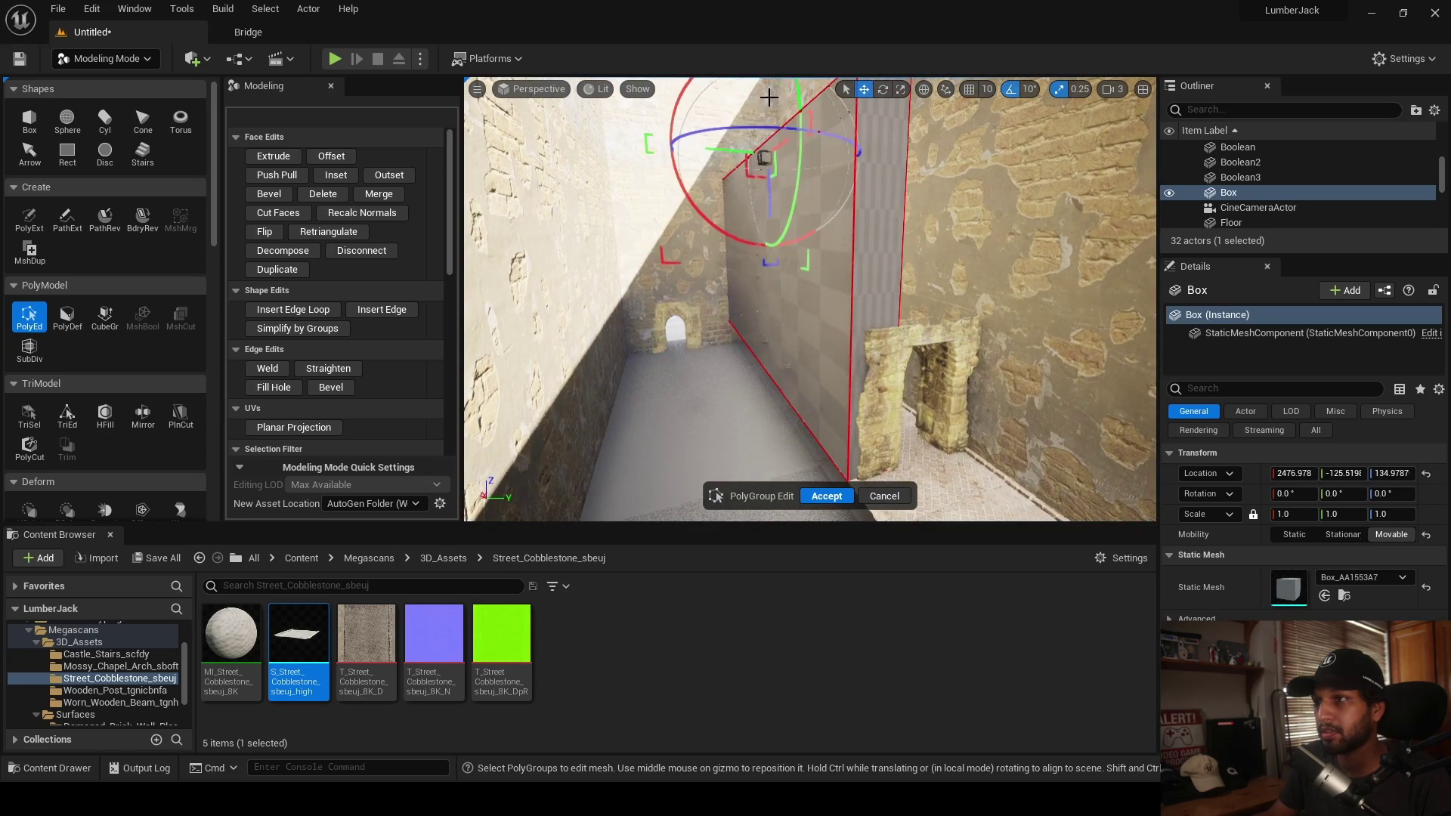
{"action": "key", "text": "e"}
{"action": "right_click_drag", "start_coordinate": [761, 150], "coordinate": [731, 205]}
{"action": "key", "text": "d"}
{"action": "key", "text": "e"}
{"action": "key", "text": "d"}
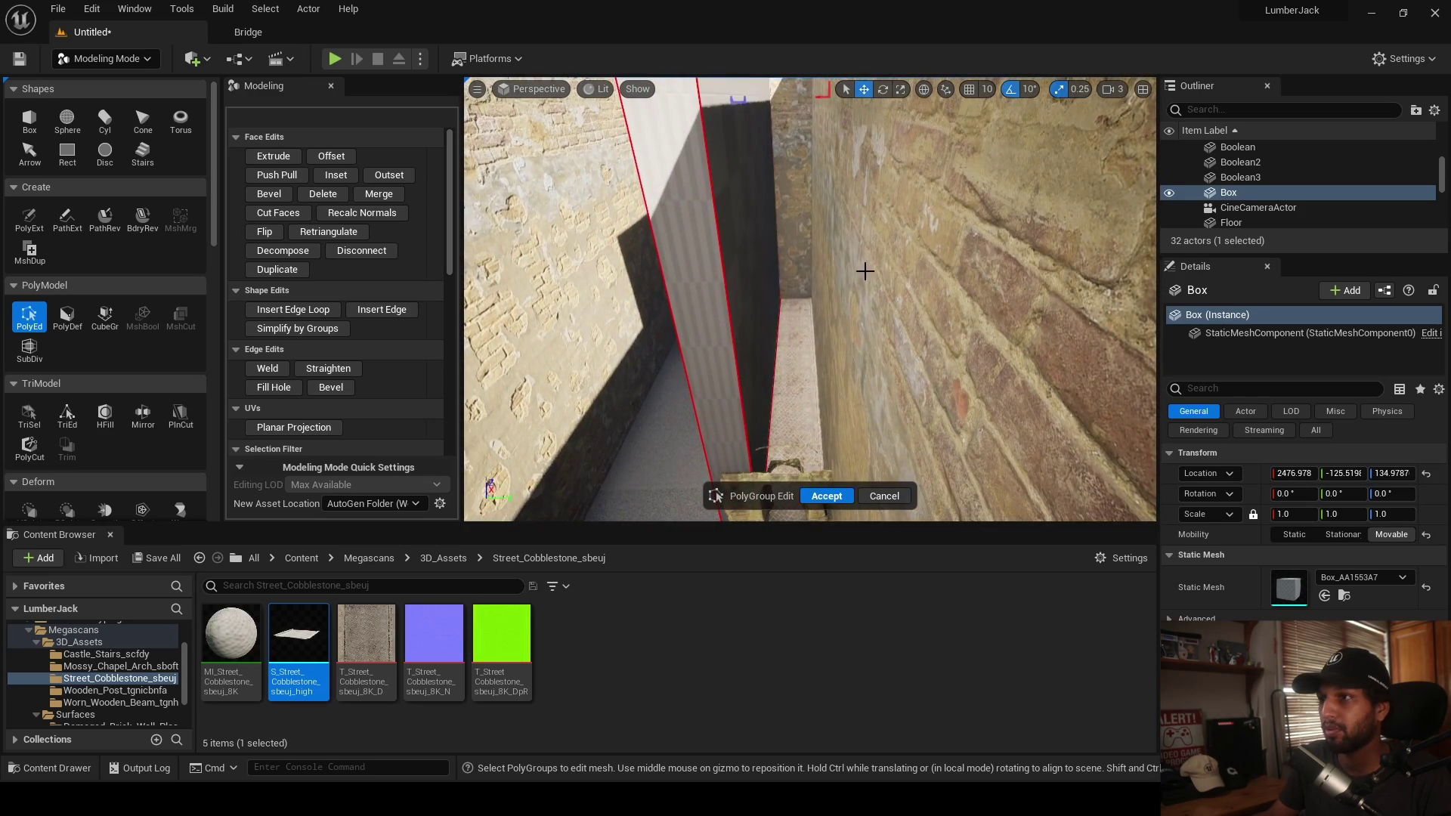
- Insert an edge loop around the tall box at about the height of the arch's top
{"action": "right_click_drag", "start_coordinate": [758, 262], "coordinate": [832, 276]}
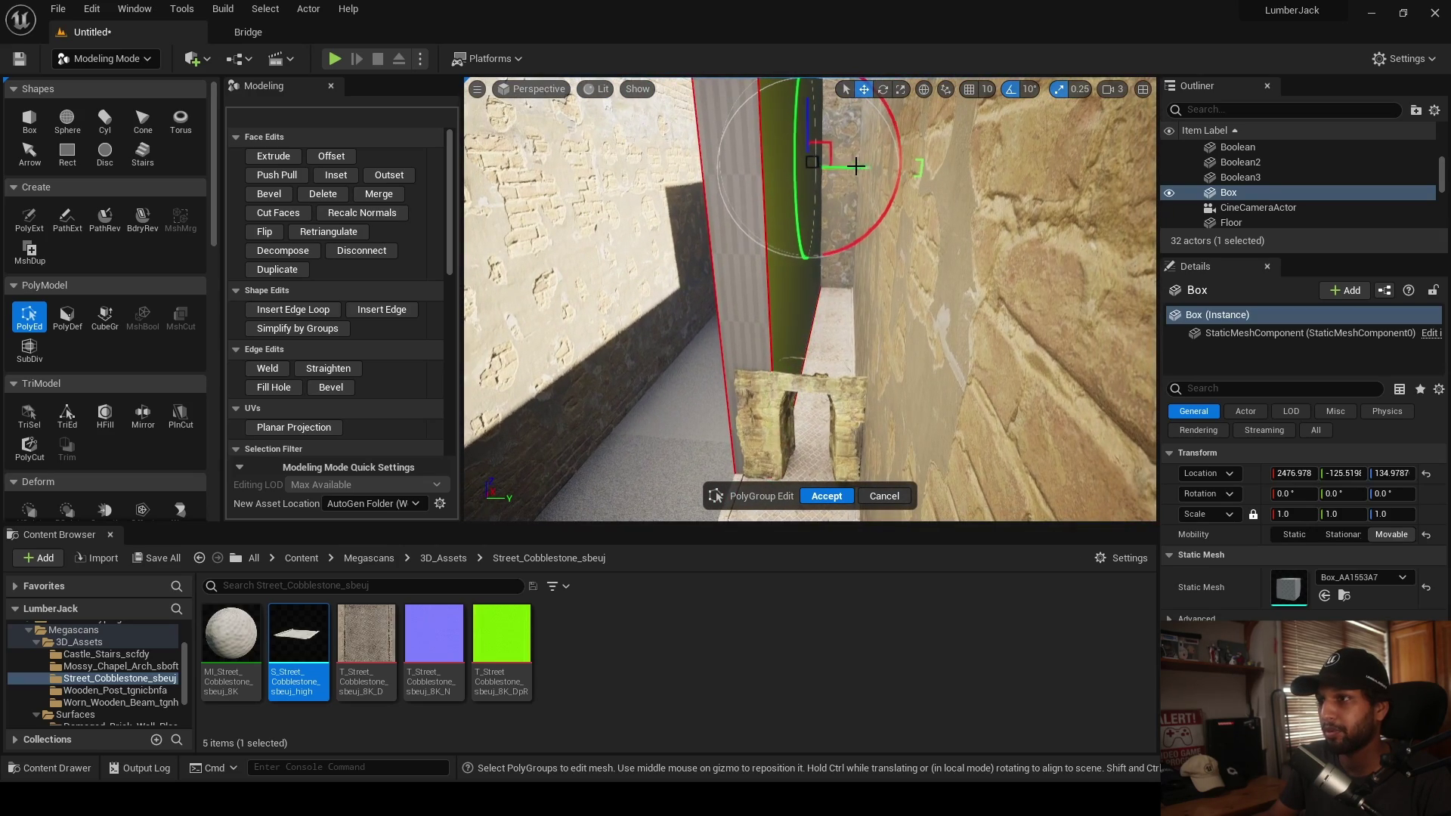
{"action": "mouse_move", "coordinate": [829, 208]}
{"action": "right_mouse_down"}
{"action": "mouse_move", "coordinate": [839, 219]}
{"action": "mouse_move", "coordinate": [826, 212]}
{"action": "right_mouse_up"}
{"action": "key", "text": "w"}
{"action": "left_click", "coordinate": [318, 310]}
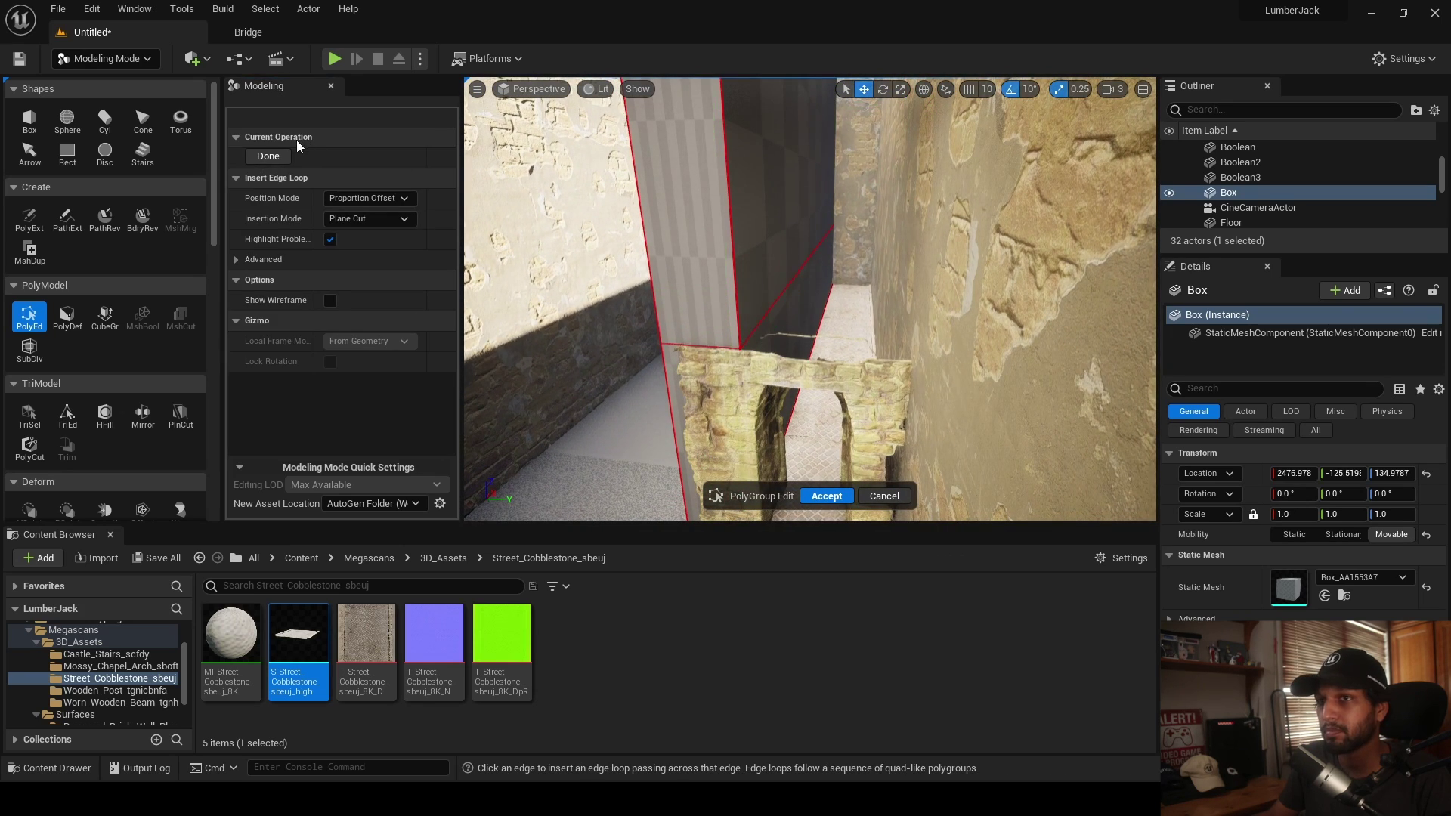
{"action": "left_click", "coordinate": [274, 157]}
- Extrude the upper inner face of the tall box across to the brick wall above the arch and accept the edit
{"action": "left_click", "coordinate": [778, 234]}
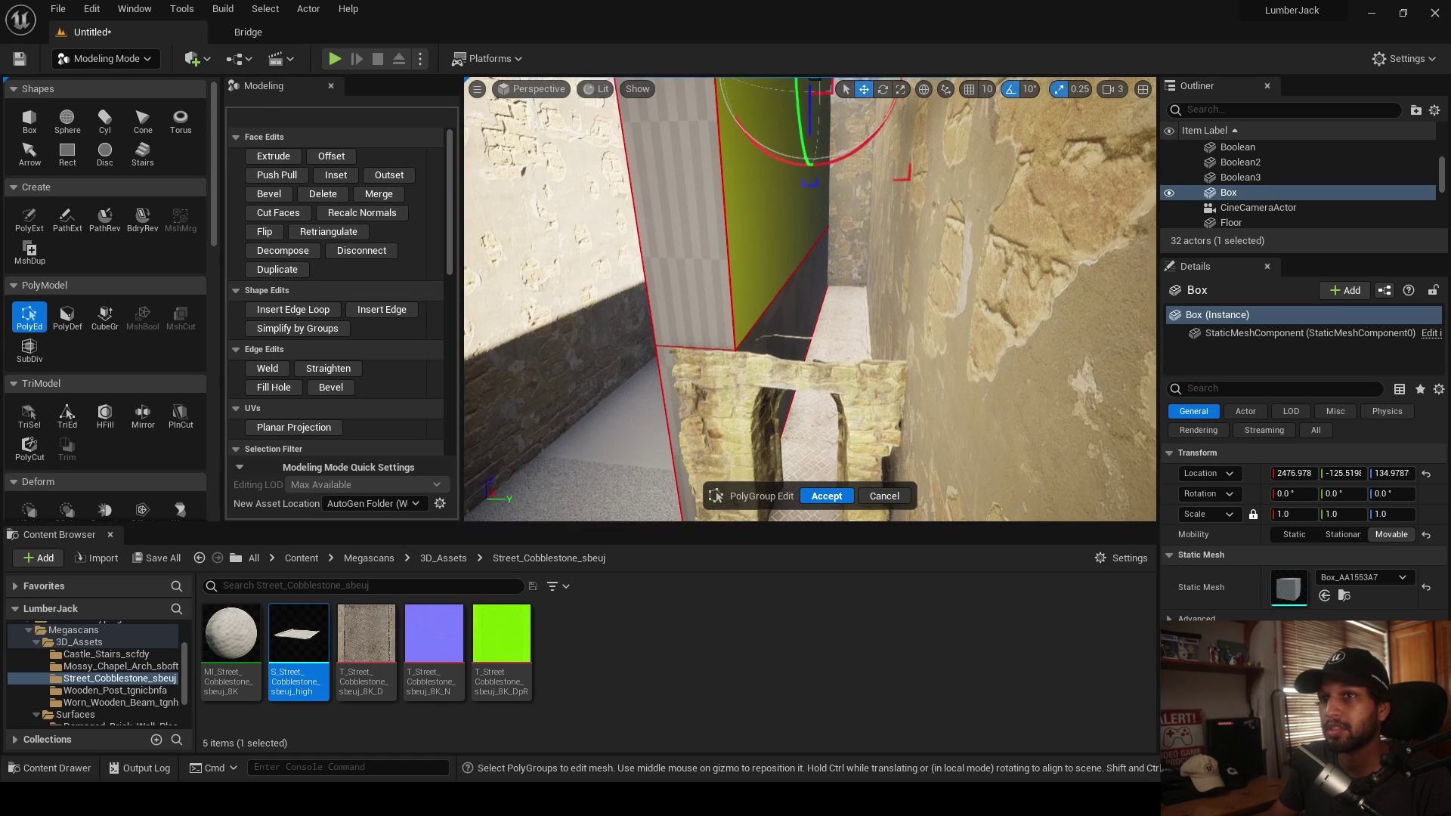
{"action": "left_click", "coordinate": [273, 156]}
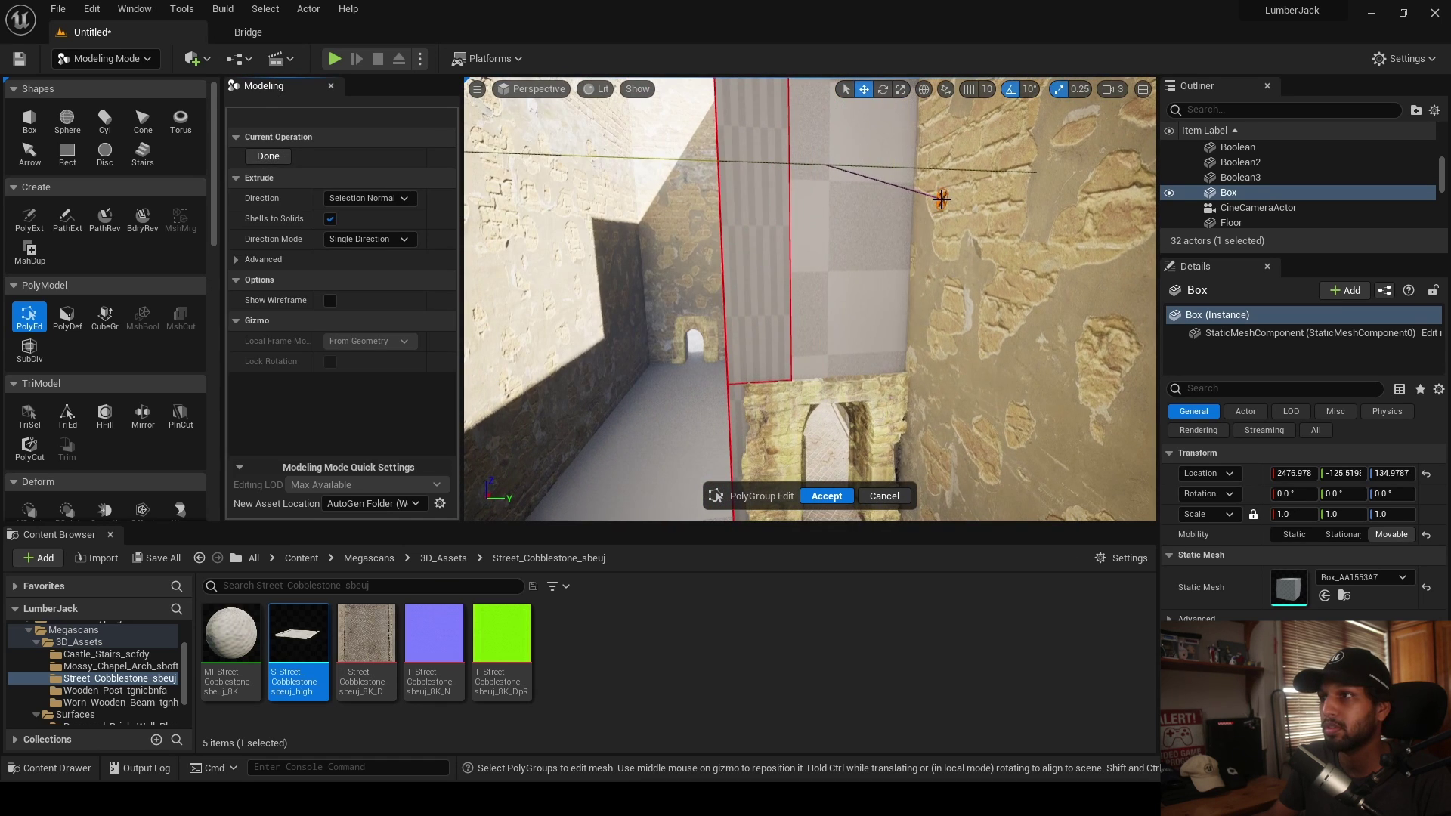
{"action": "right_click_drag", "start_coordinate": [939, 200], "coordinate": [930, 200]}
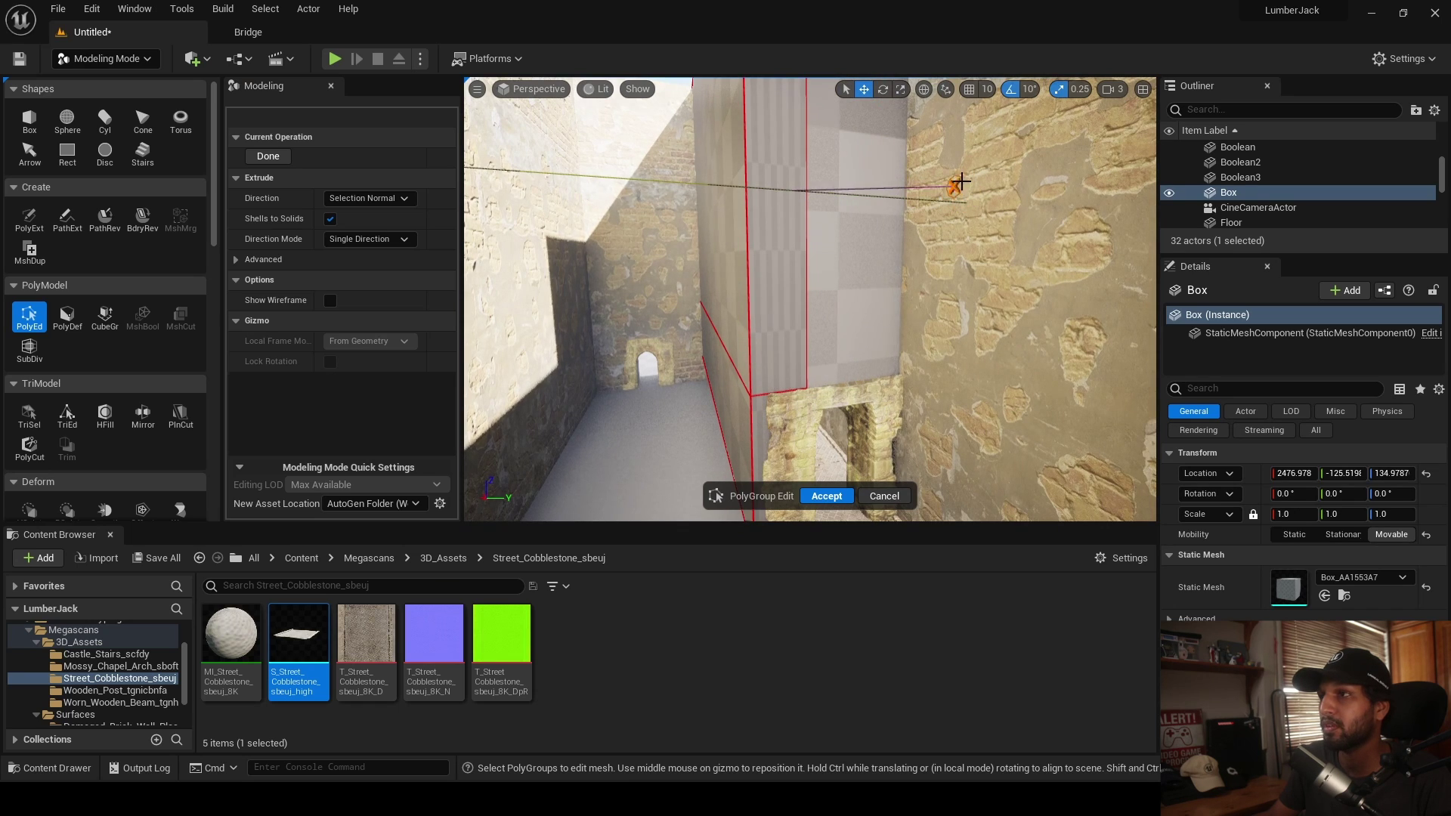
{"action": "left_click", "coordinate": [958, 181]}
{"action": "left_click", "coordinate": [827, 496]}
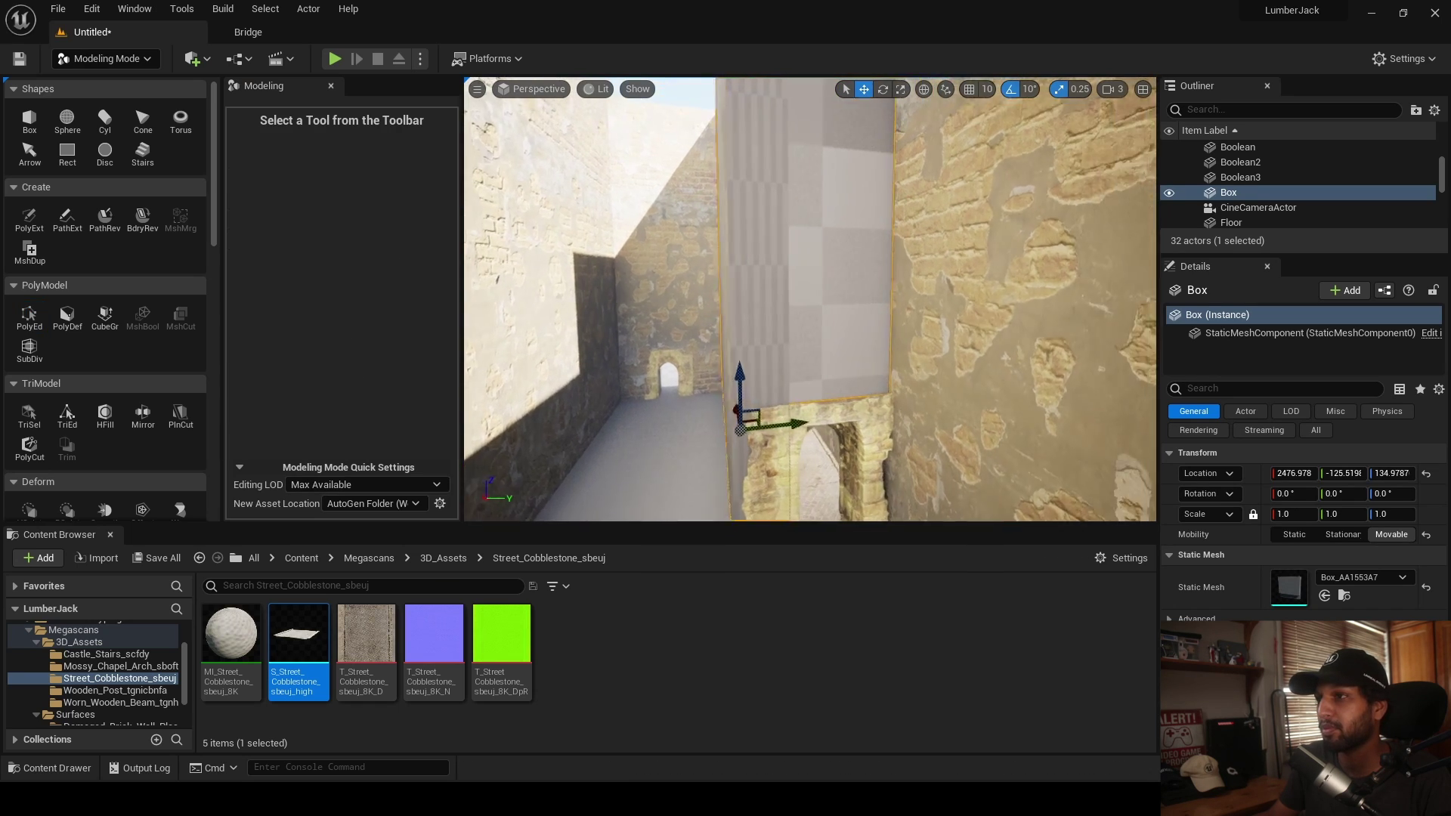
- Unwrap the tall box's UVs, trying Normalize to Bounds and Island Merging before accepting the Repack layout with Conformal unwrapping
{"action": "key", "text": "a"}
{"action": "right_click_drag", "start_coordinate": [810, 300], "coordinate": [918, 296]}
{"action": "key", "text": "a"}
{"action": "key", "text": "s"}
{"action": "right_click_drag", "start_coordinate": [665, 447], "coordinate": [678, 427]}
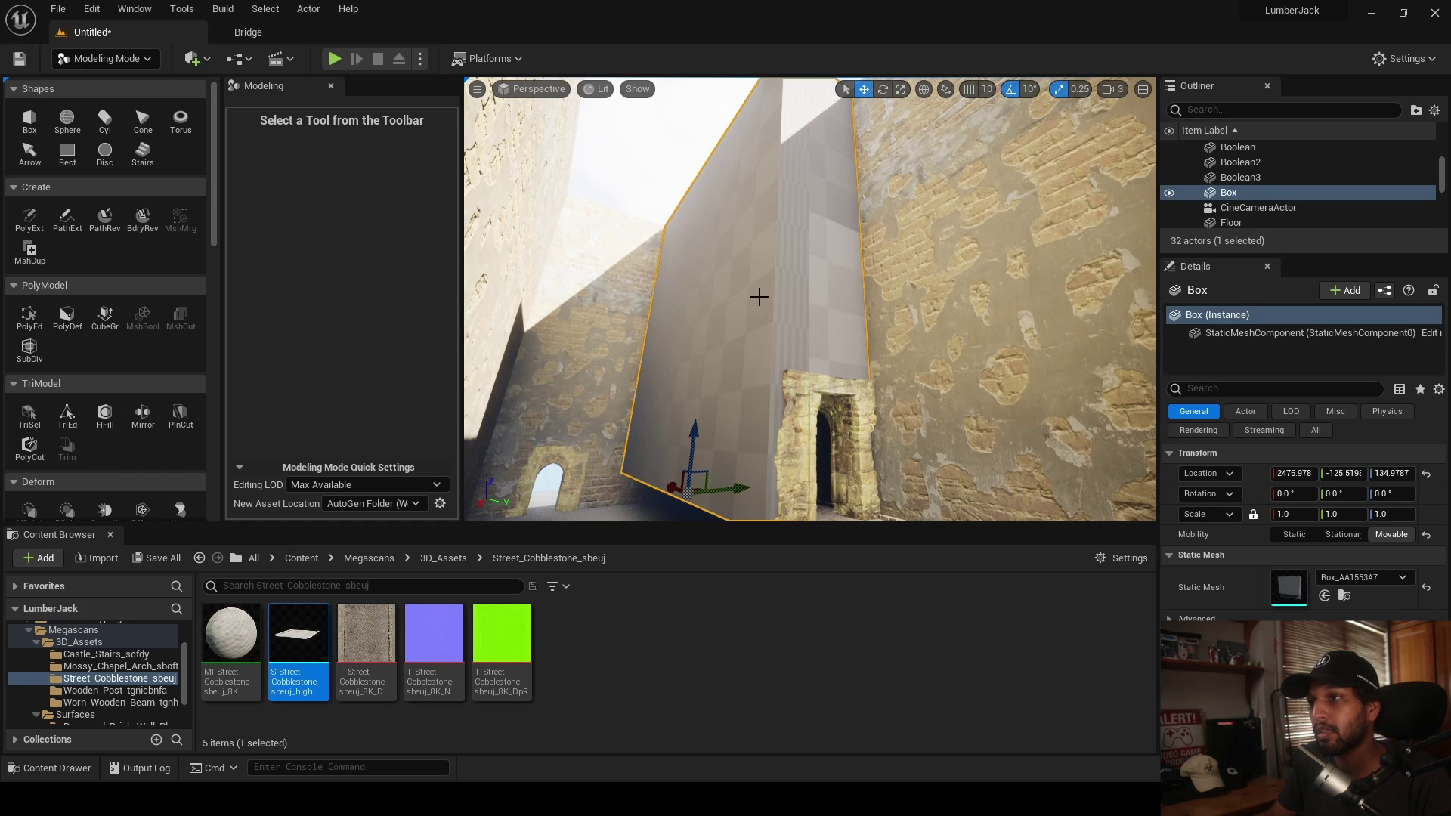
{"action": "left_click_drag", "start_coordinate": [214, 219], "coordinate": [192, 459]}
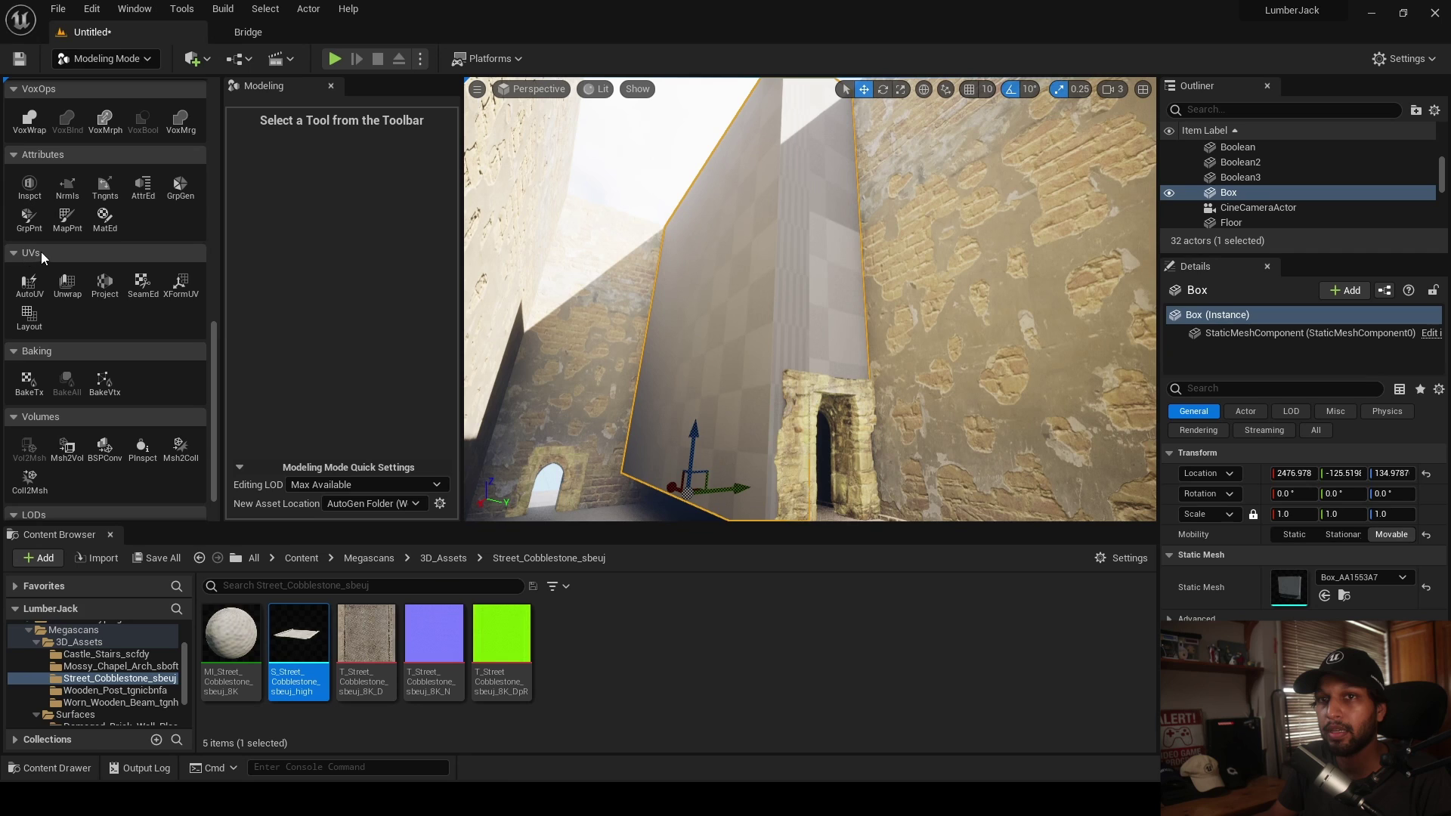
{"action": "left_click", "coordinate": [68, 285]}
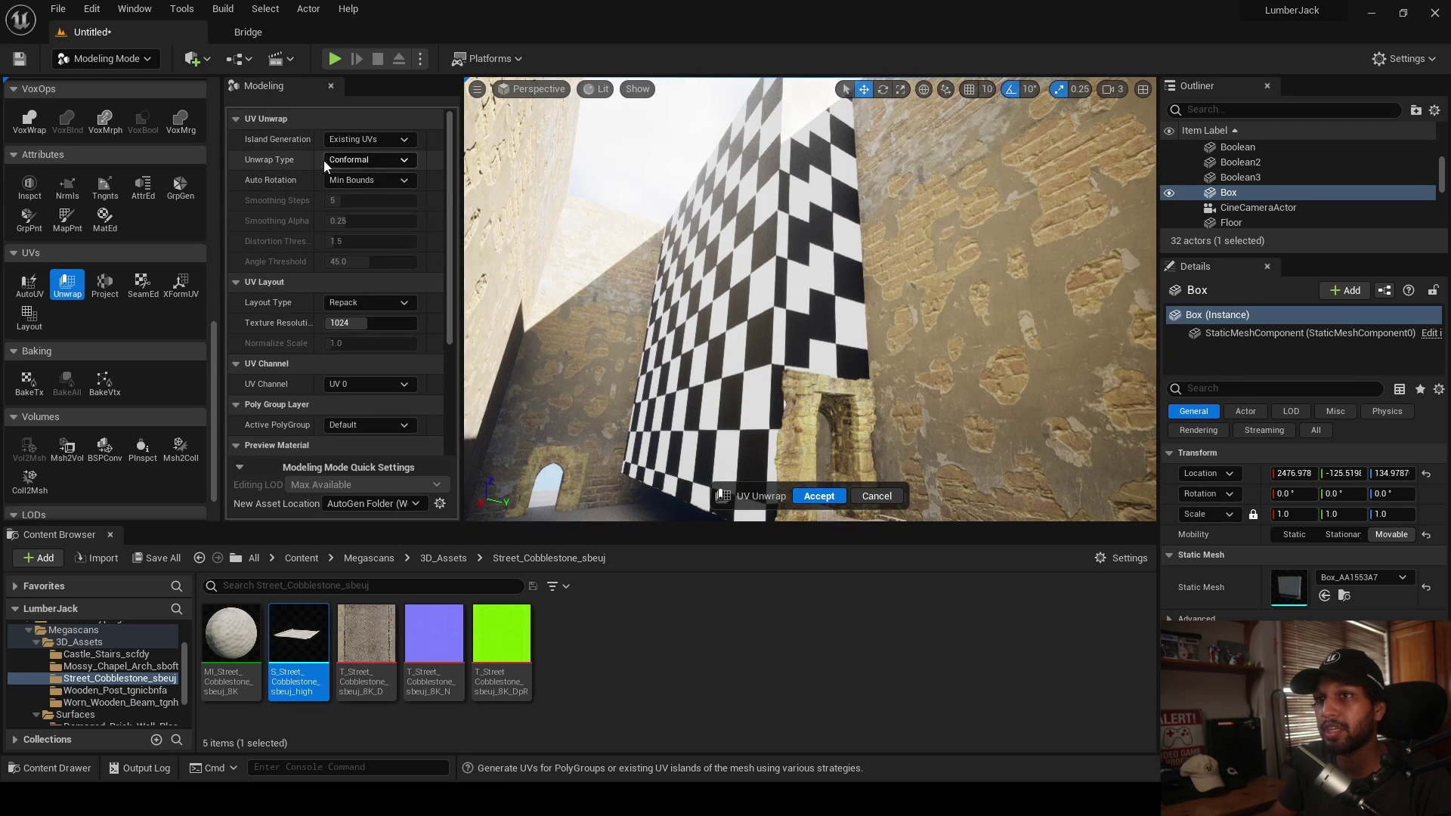
{"action": "left_click", "coordinate": [368, 302]}
{"action": "left_click", "coordinate": [369, 346]}
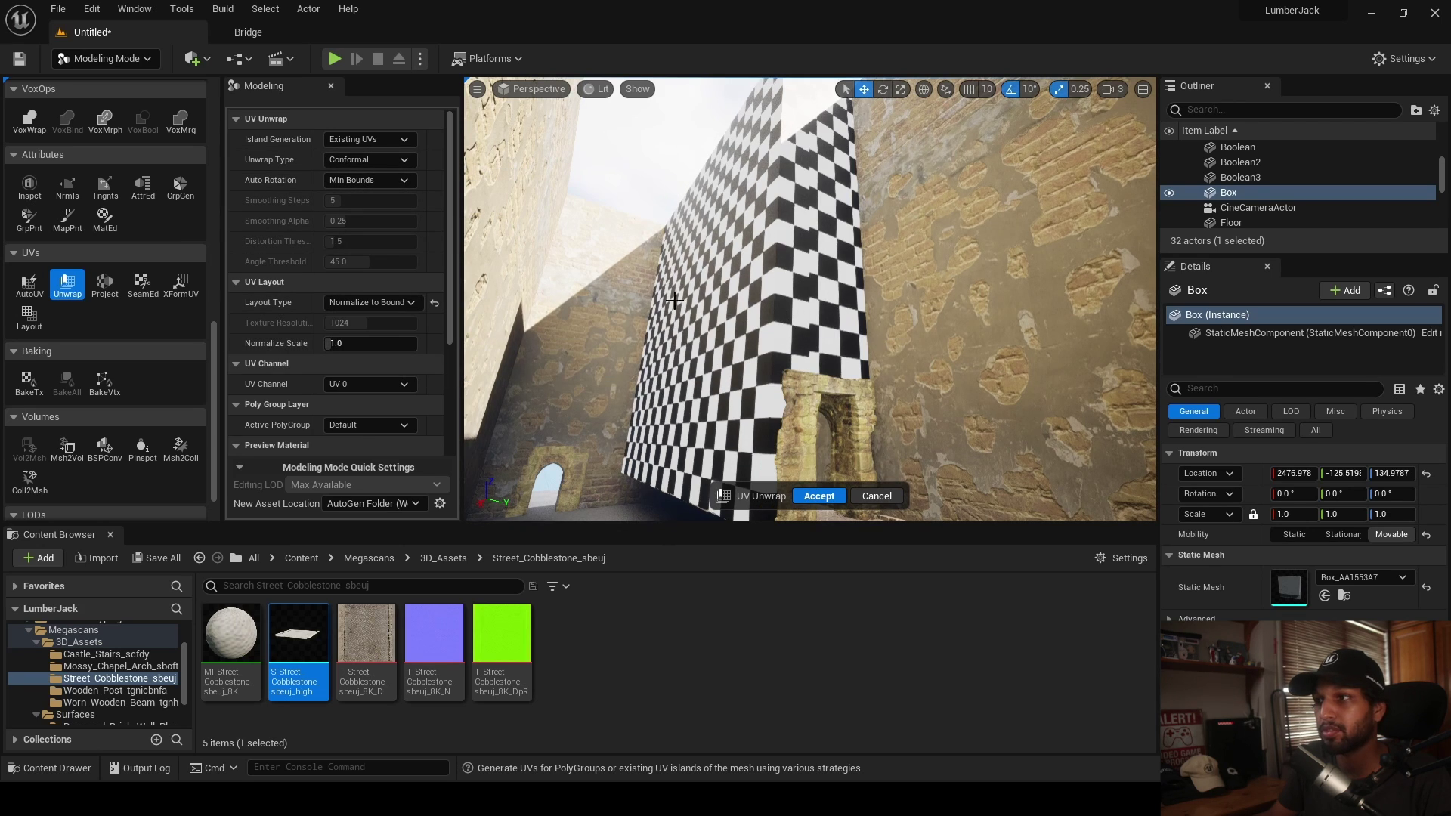
{"action": "left_click", "coordinate": [436, 302]}
{"action": "left_click", "coordinate": [383, 159]}
{"action": "left_click", "coordinate": [378, 204]}
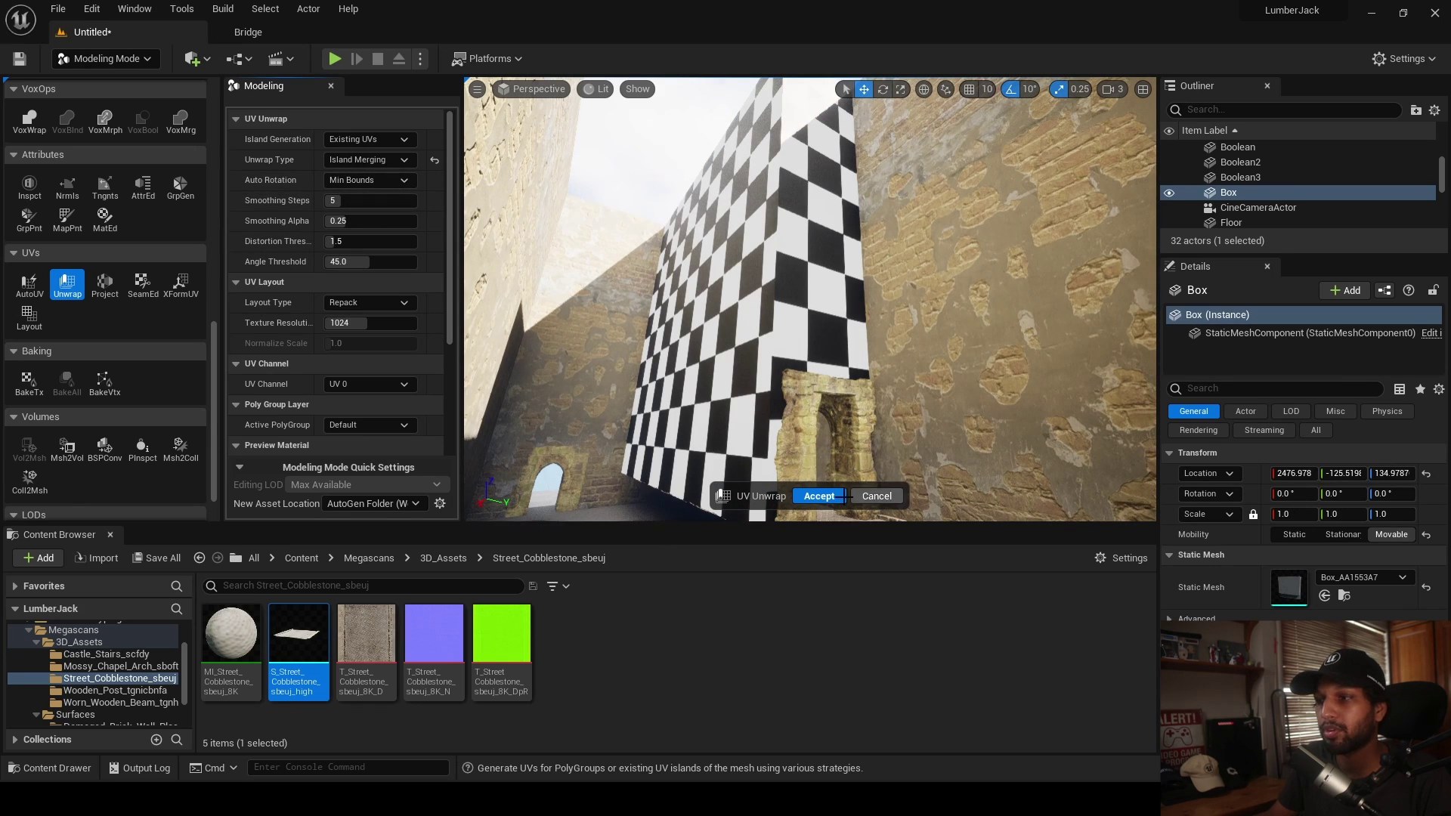
{"action": "left_click", "coordinate": [435, 159]}
{"action": "left_click", "coordinate": [819, 497]}
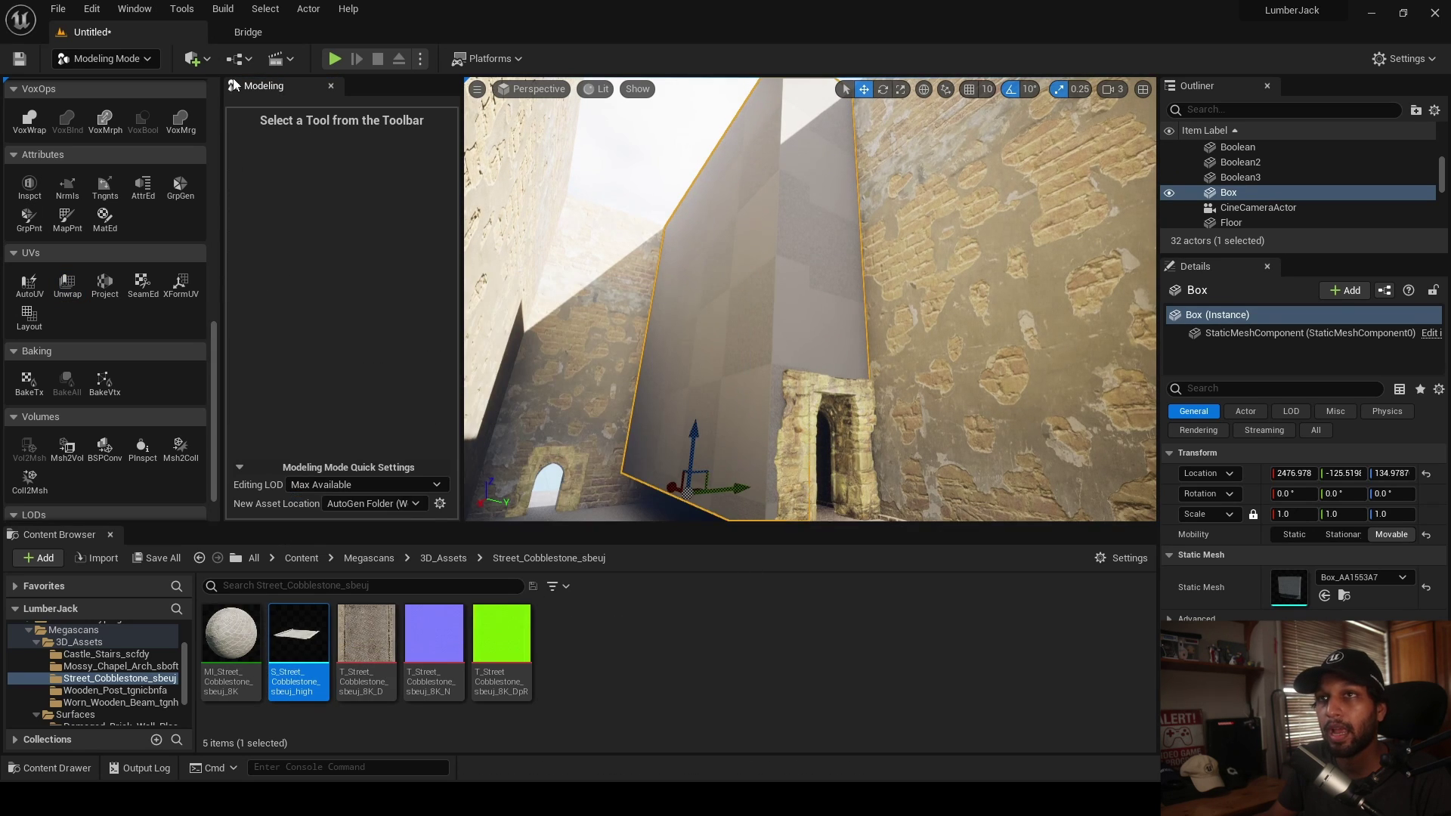
- Add the Castle Wall surface from Bridge and apply its material instance MI_Castle_Wall_sf4febwb_8K to the tall box
{"action": "left_click", "coordinate": [248, 31]}
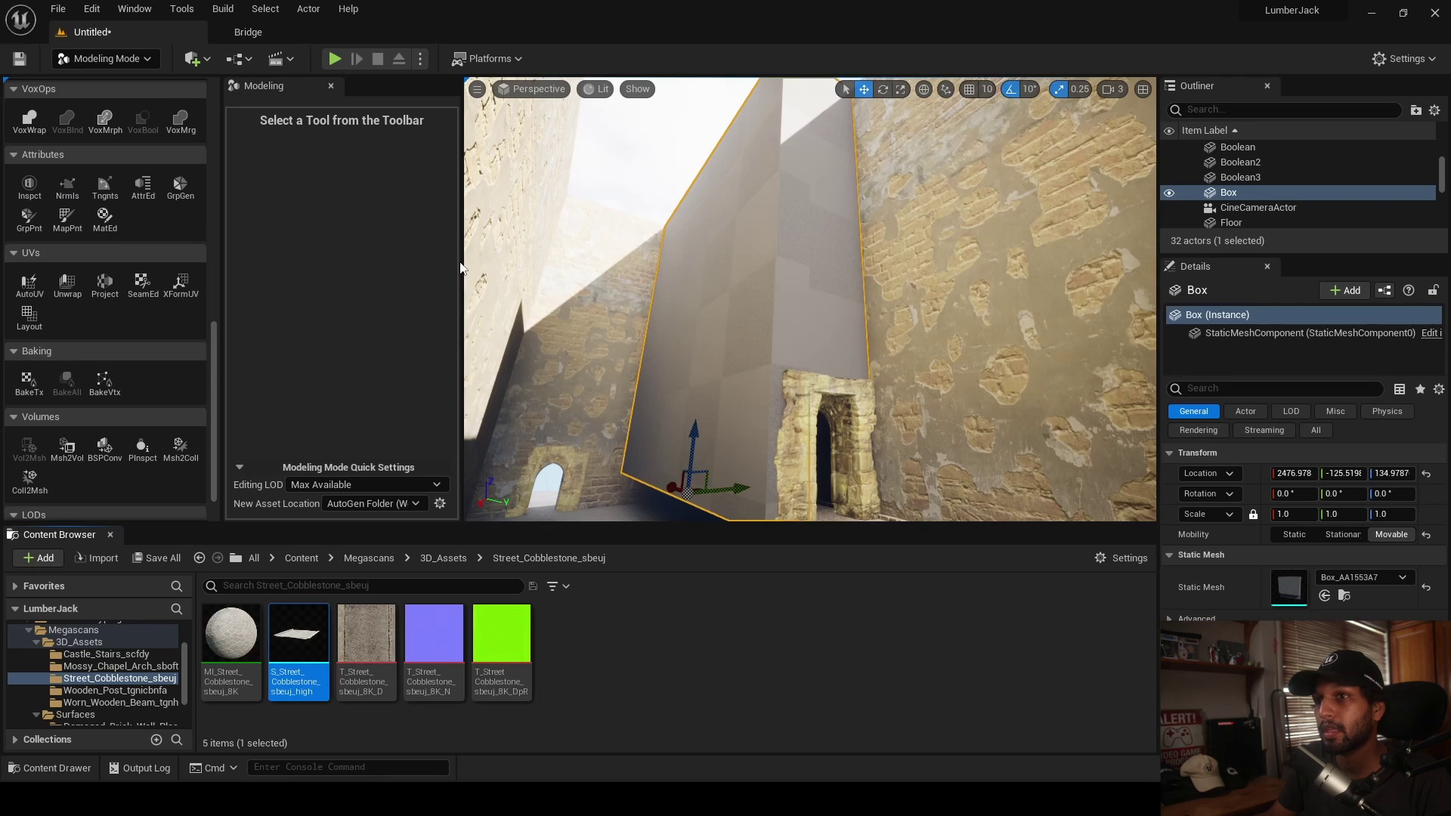
{"action": "left_click", "coordinate": [437, 560]}
{"action": "left_click", "coordinate": [368, 559]}
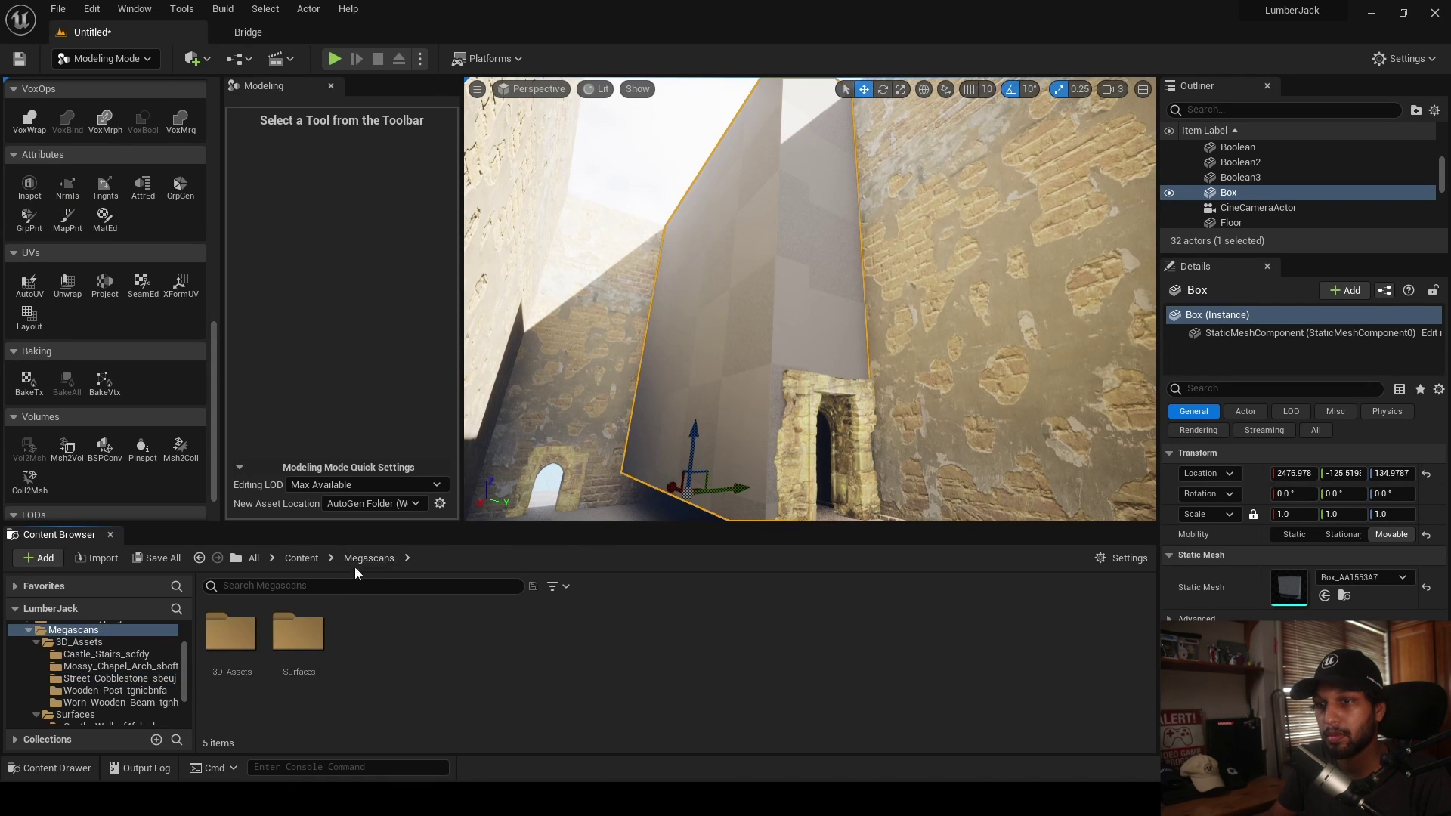
{"action": "double_click", "coordinate": [299, 633]}
{"action": "double_click", "coordinate": [231, 633]}
{"action": "left_click_drag", "start_coordinate": [230, 635], "coordinate": [778, 342]}
{"action": "mouse_move", "coordinate": [774, 348]}
{"action": "right_mouse_down"}
{"action": "mouse_move", "coordinate": [790, 345]}
{"action": "mouse_move", "coordinate": [772, 337]}
{"action": "right_mouse_up"}
- Open the Castle Wall material instance and enable its Rotation Angle with a value of 0.25
{"action": "double_click", "coordinate": [230, 643]}
{"action": "left_click", "coordinate": [975, 149]}
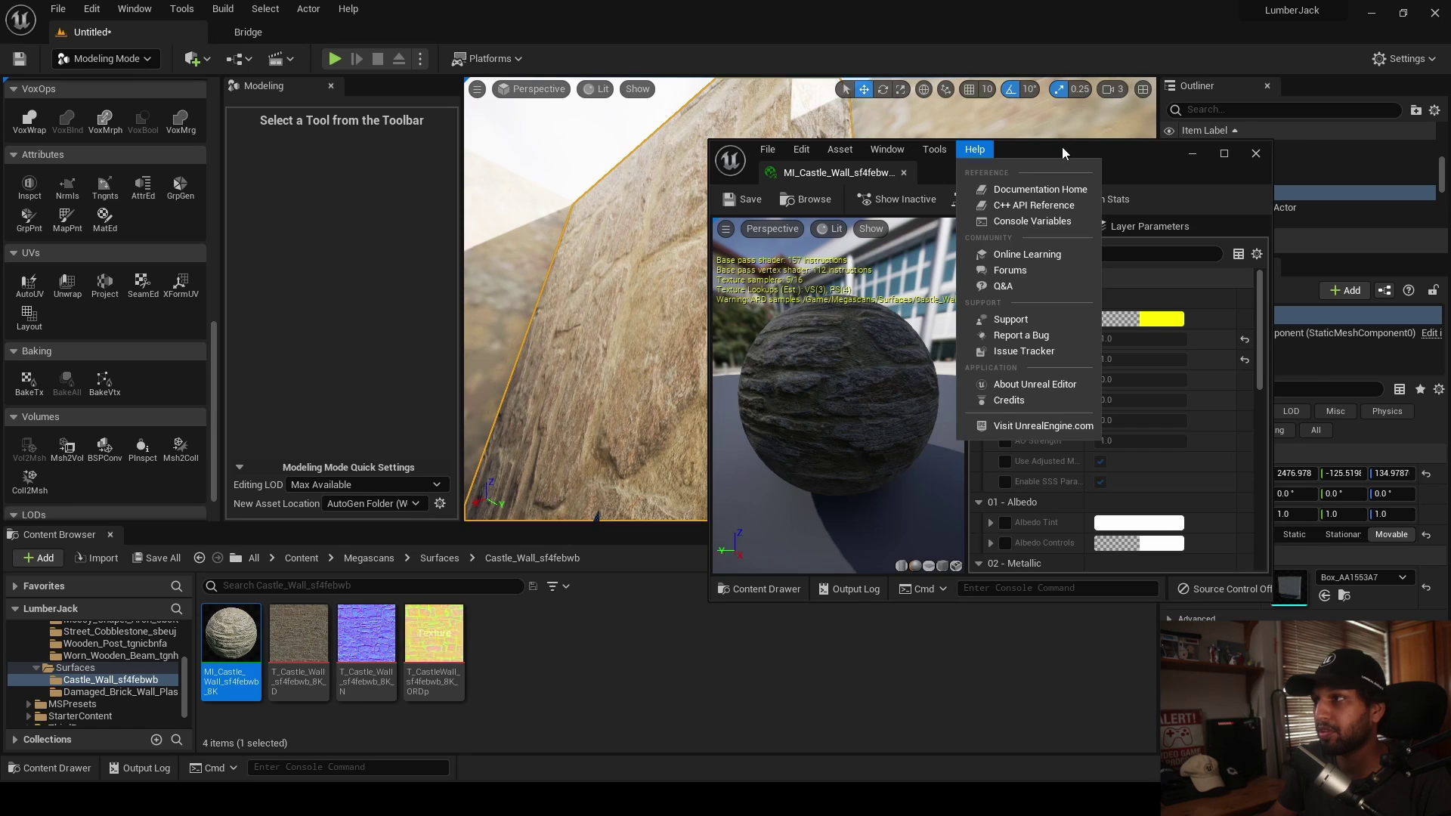
{"action": "left_click_drag", "start_coordinate": [1062, 154], "coordinate": [1182, 130]}
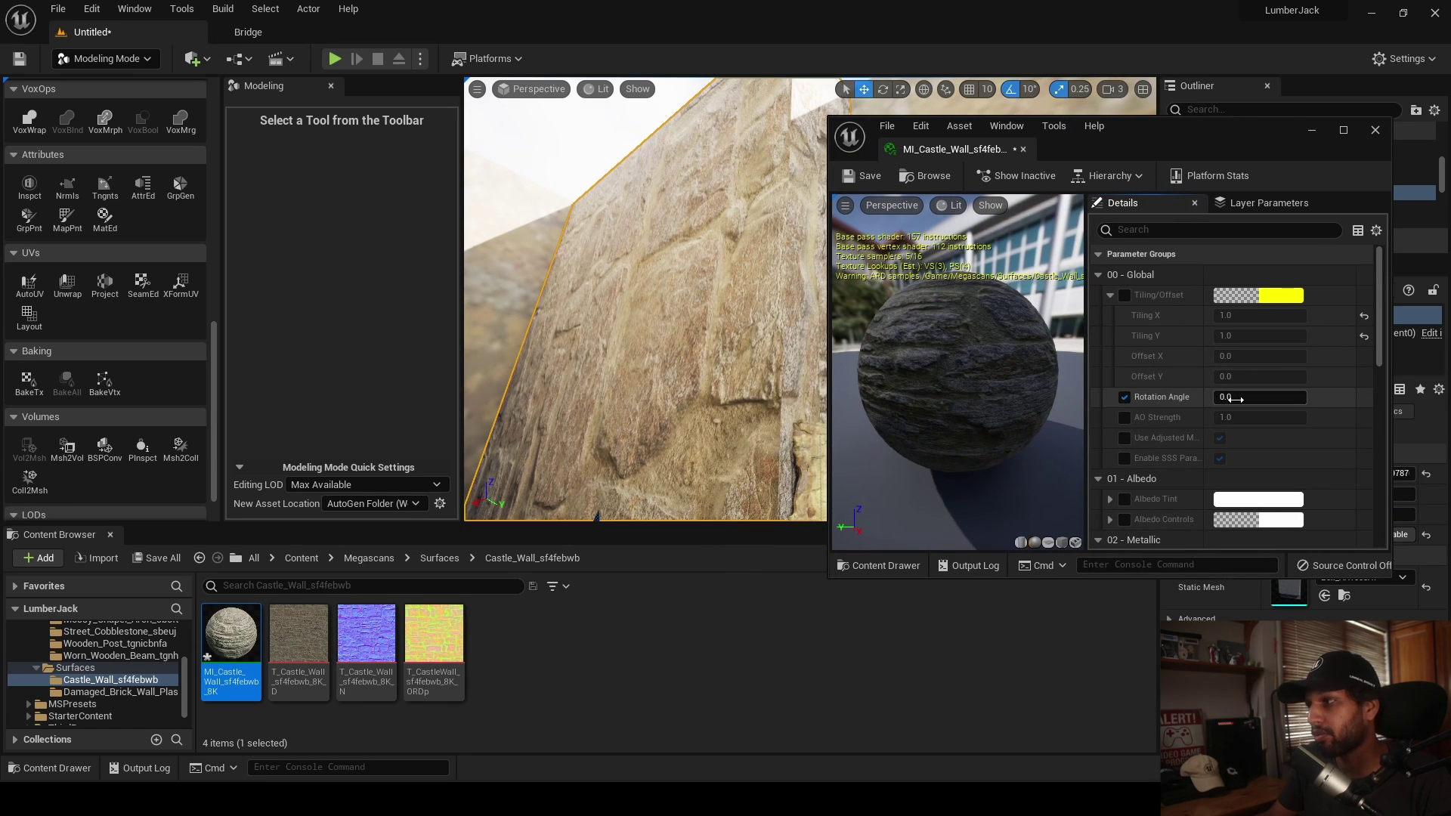
{"action": "type", "text": ".25"}
{"action": "key", "text": "Return"}
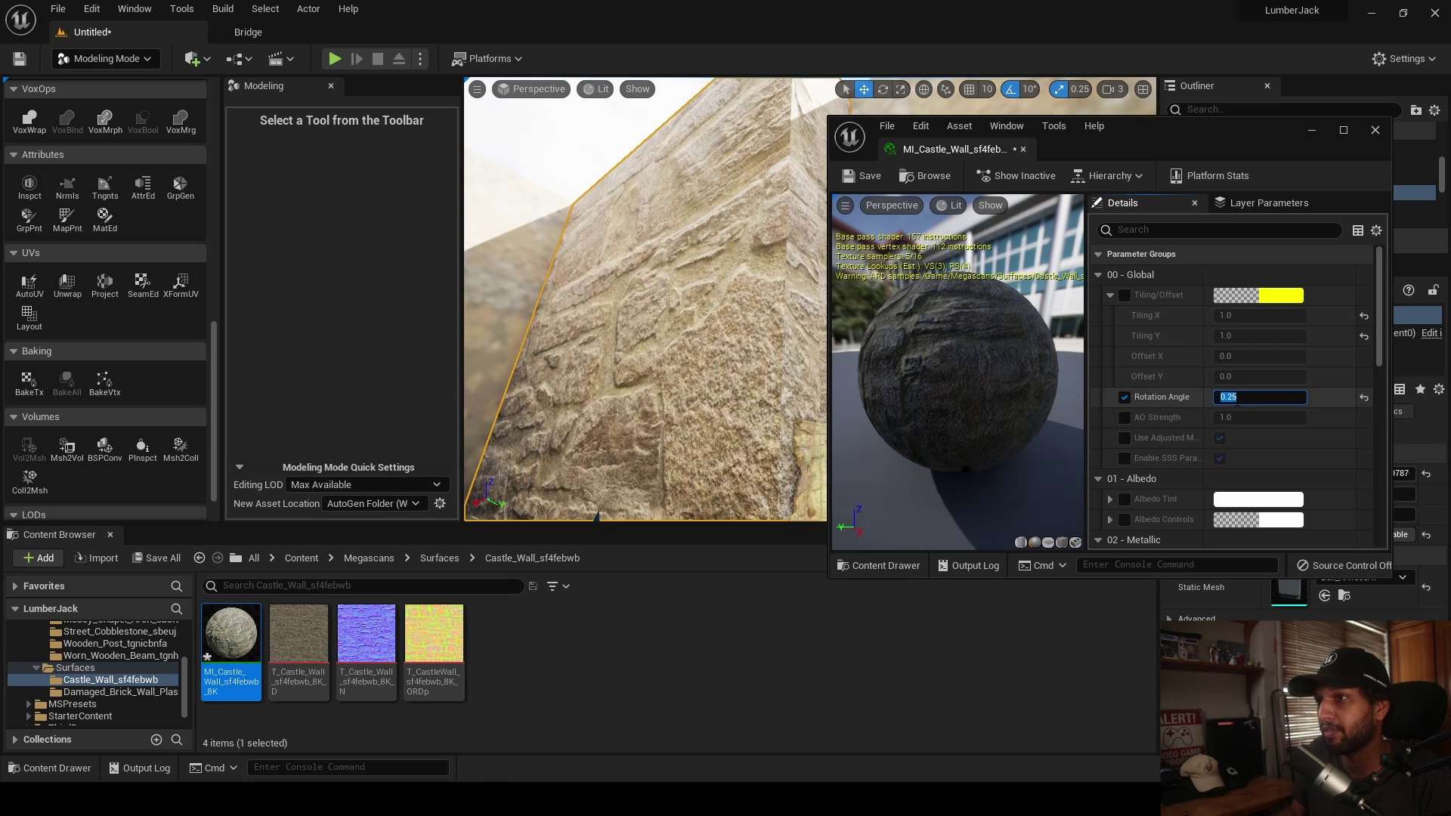
- Enable Tiling/Offset on the Castle Wall material instance and set Tiling X and Tiling Y to 5
{"action": "right_click_drag", "start_coordinate": [665, 302], "coordinate": [714, 308]}
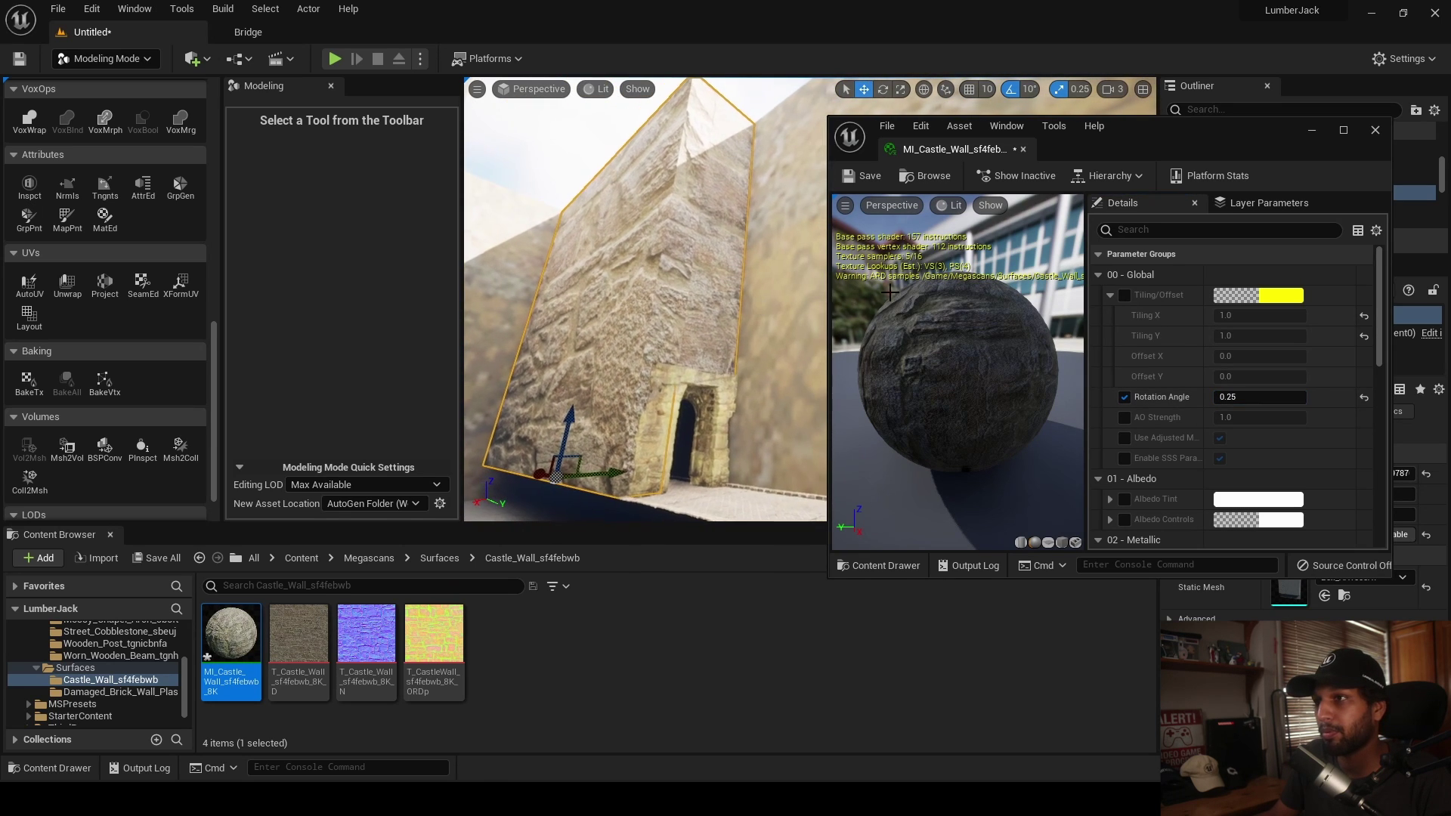
{"action": "left_click", "coordinate": [1123, 295]}
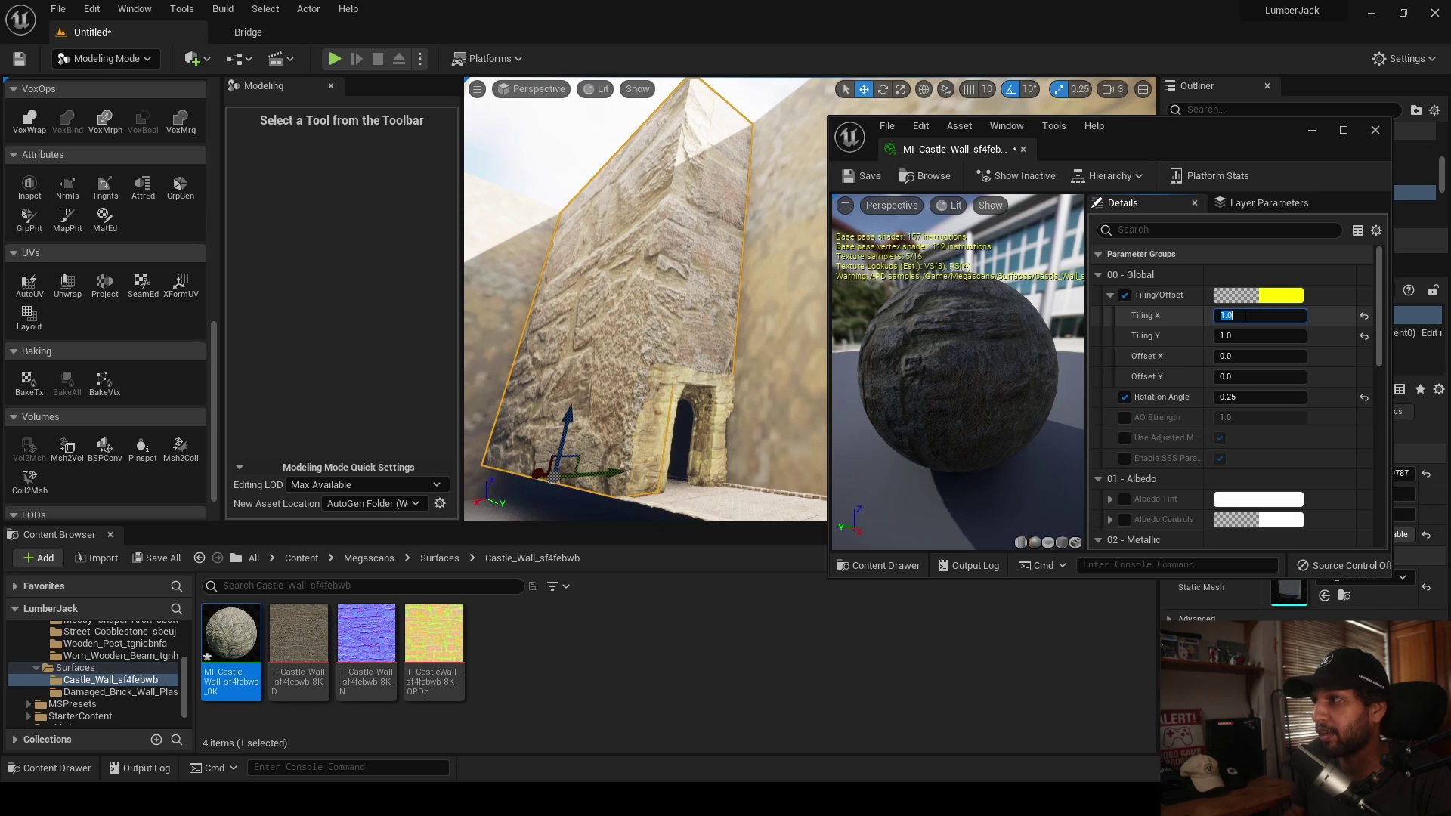
{"action": "key", "text": "Tab"}
{"action": "type", "text": "5"}
{"action": "key", "text": "Return"}
{"action": "mouse_move", "coordinate": [711, 325]}
{"action": "right_mouse_down"}
{"action": "mouse_move", "coordinate": [665, 325]}
{"action": "mouse_move", "coordinate": [703, 325]}
{"action": "right_mouse_up"}
{"action": "right_click_drag", "start_coordinate": [727, 453], "coordinate": [727, 472]}
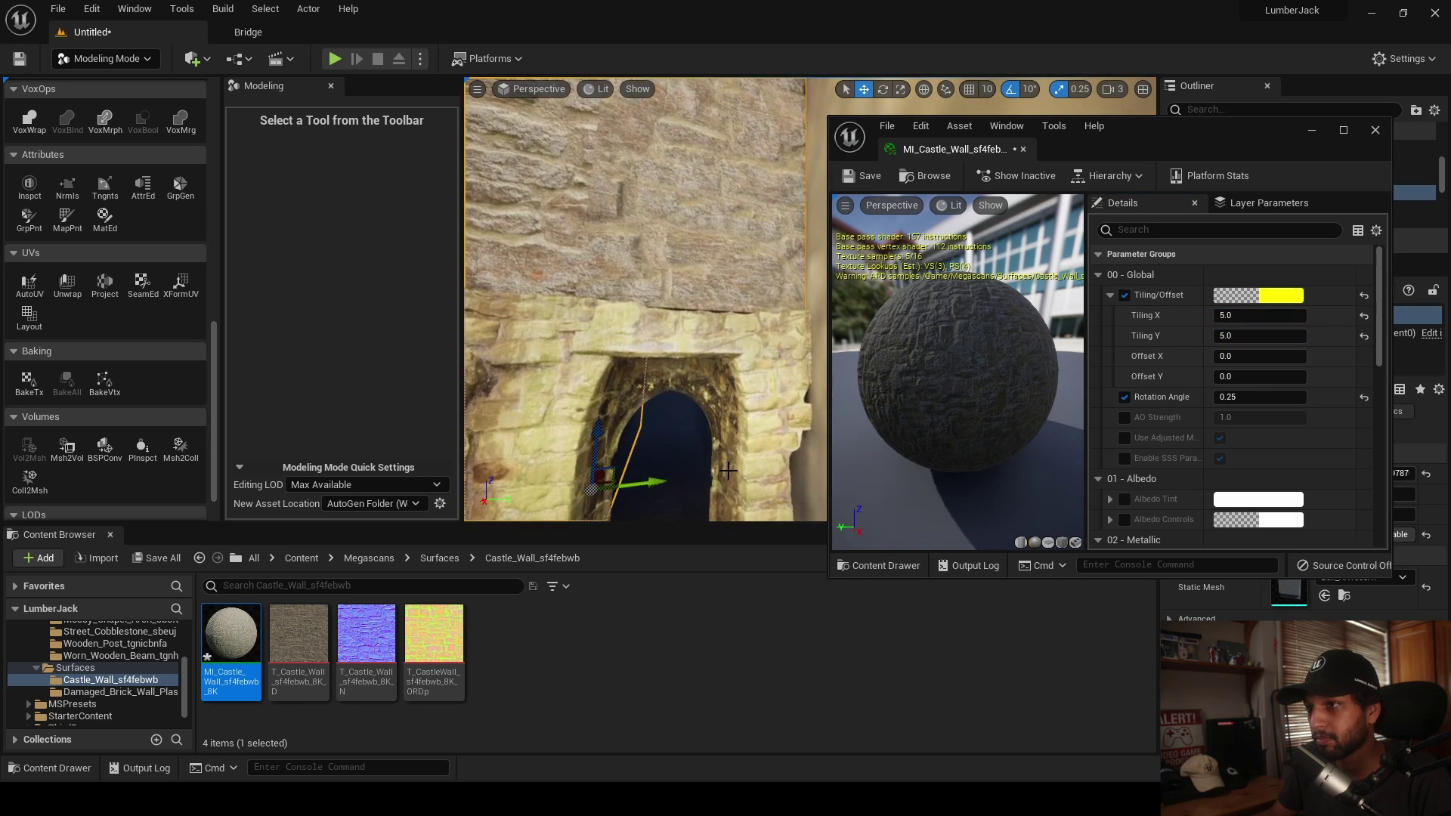
{"action": "right_click_drag", "start_coordinate": [769, 421], "coordinate": [736, 423]}
- Set the Castle Wall material's Tiling X and Tiling Y to 8 and check the brick size around the arch
{"action": "left_click", "coordinate": [1229, 316]}
{"action": "right_click_drag", "start_coordinate": [792, 300], "coordinate": [824, 320]}
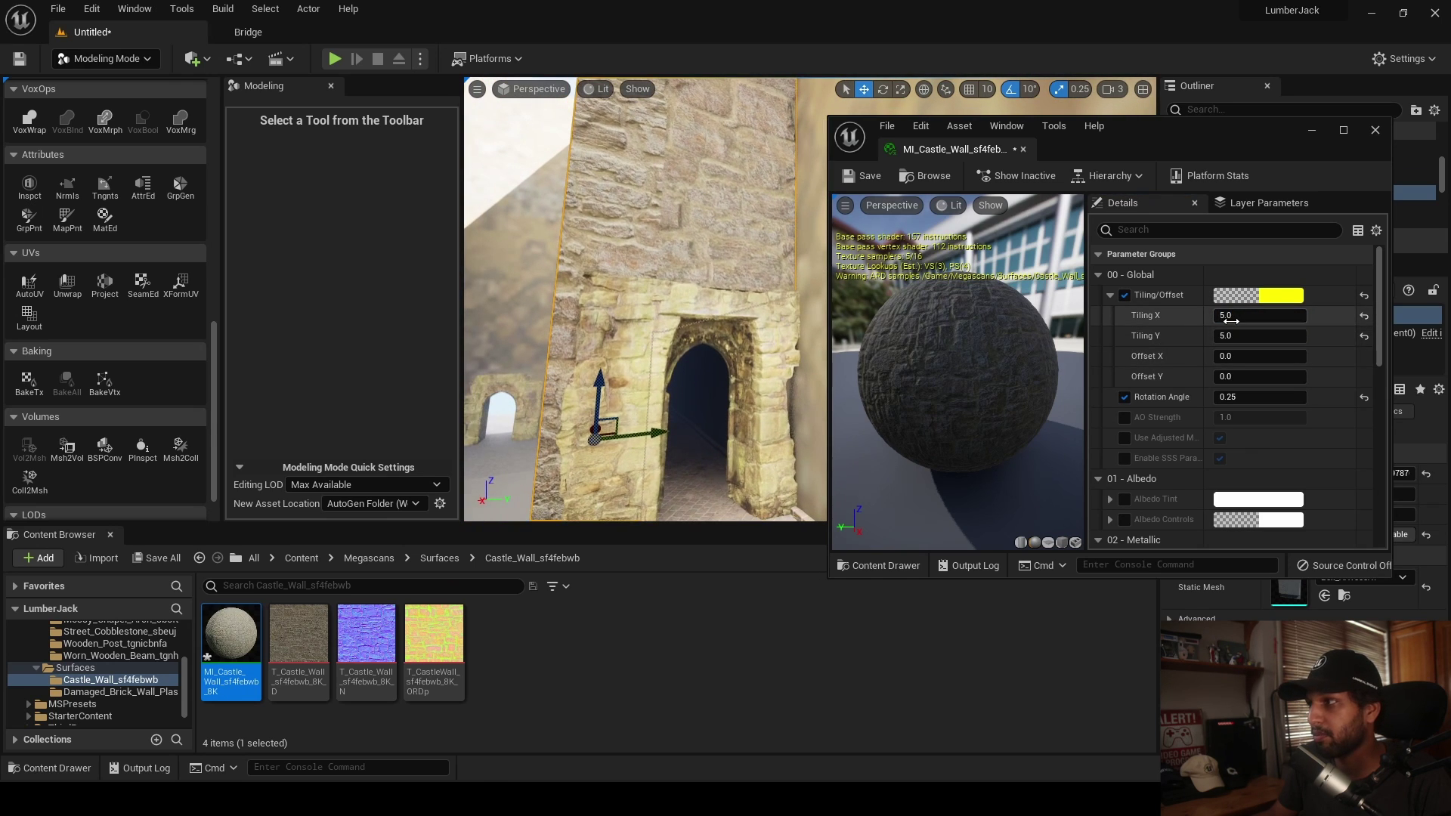
{"action": "type", "text": "8"}
{"action": "key", "text": "Tab"}
{"action": "type", "text": "8"}
{"action": "key", "text": "Return"}
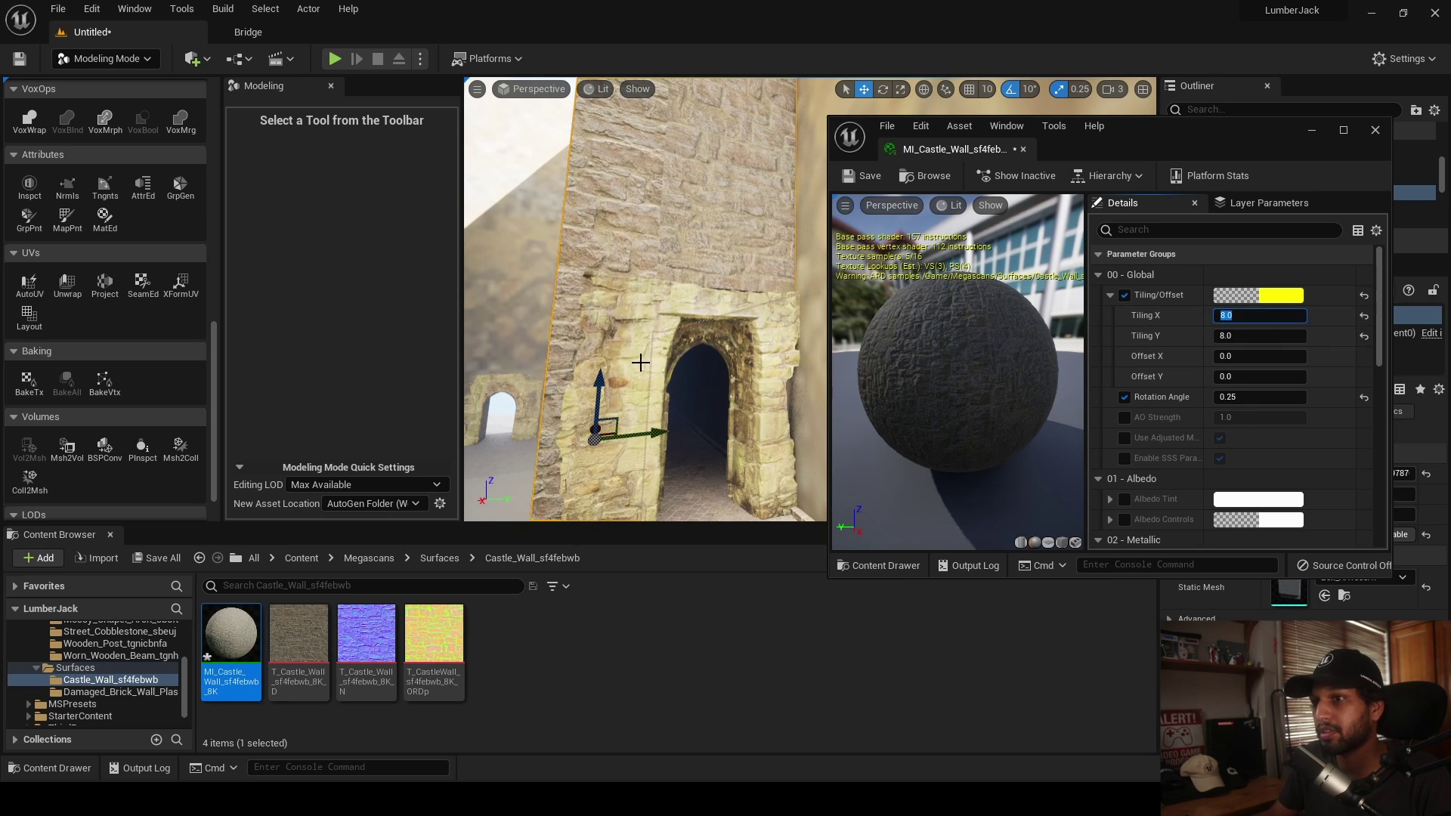
{"action": "key", "text": "w"}
{"action": "mouse_move", "coordinate": [554, 338]}
{"action": "right_mouse_down"}
{"action": "mouse_move", "coordinate": [541, 338]}
{"action": "mouse_move", "coordinate": [560, 338]}
{"action": "right_mouse_up"}
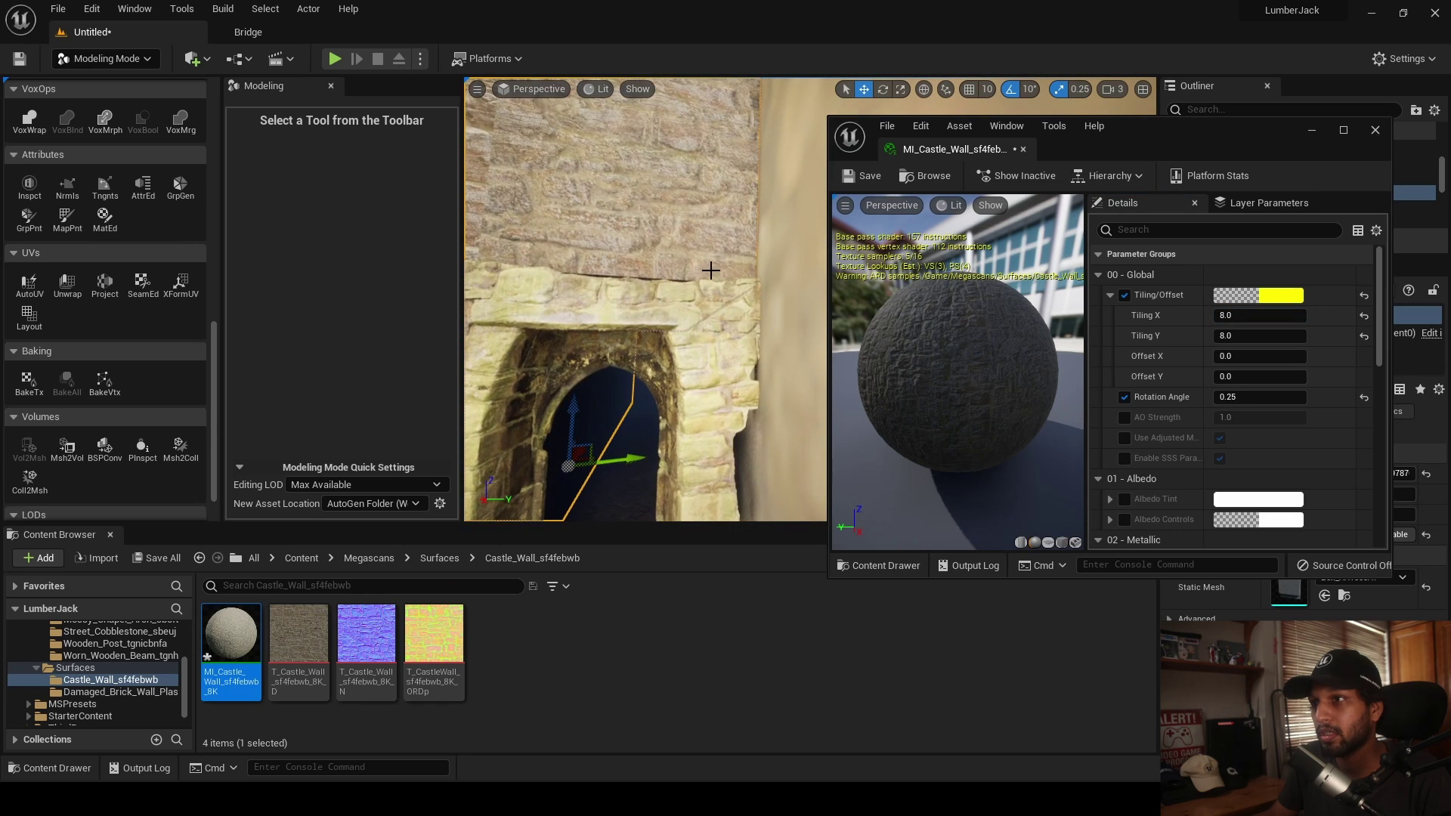
- Set Tiling X and Tiling Y of the Castle Wall material to 10
{"action": "left_click", "coordinate": [1248, 317]}
{"action": "type", "text": "10"}
{"action": "key", "text": "Tab"}
{"action": "type", "text": "10"}
{"action": "key", "text": "Return"}
{"action": "key", "text": "s"}
{"action": "right_click_drag", "start_coordinate": [691, 372], "coordinate": [651, 371]}
- Close the Castle Wall material instance and the Content Browser, and return the editor to Select Mode
{"action": "left_click", "coordinate": [1375, 131]}
{"action": "key", "text": "a"}
{"action": "right_click_drag", "start_coordinate": [875, 282], "coordinate": [990, 219]}
{"action": "left_click", "coordinate": [114, 64]}
{"action": "left_click", "coordinate": [112, 89]}
{"action": "right_click_drag", "start_coordinate": [670, 307], "coordinate": [634, 333]}
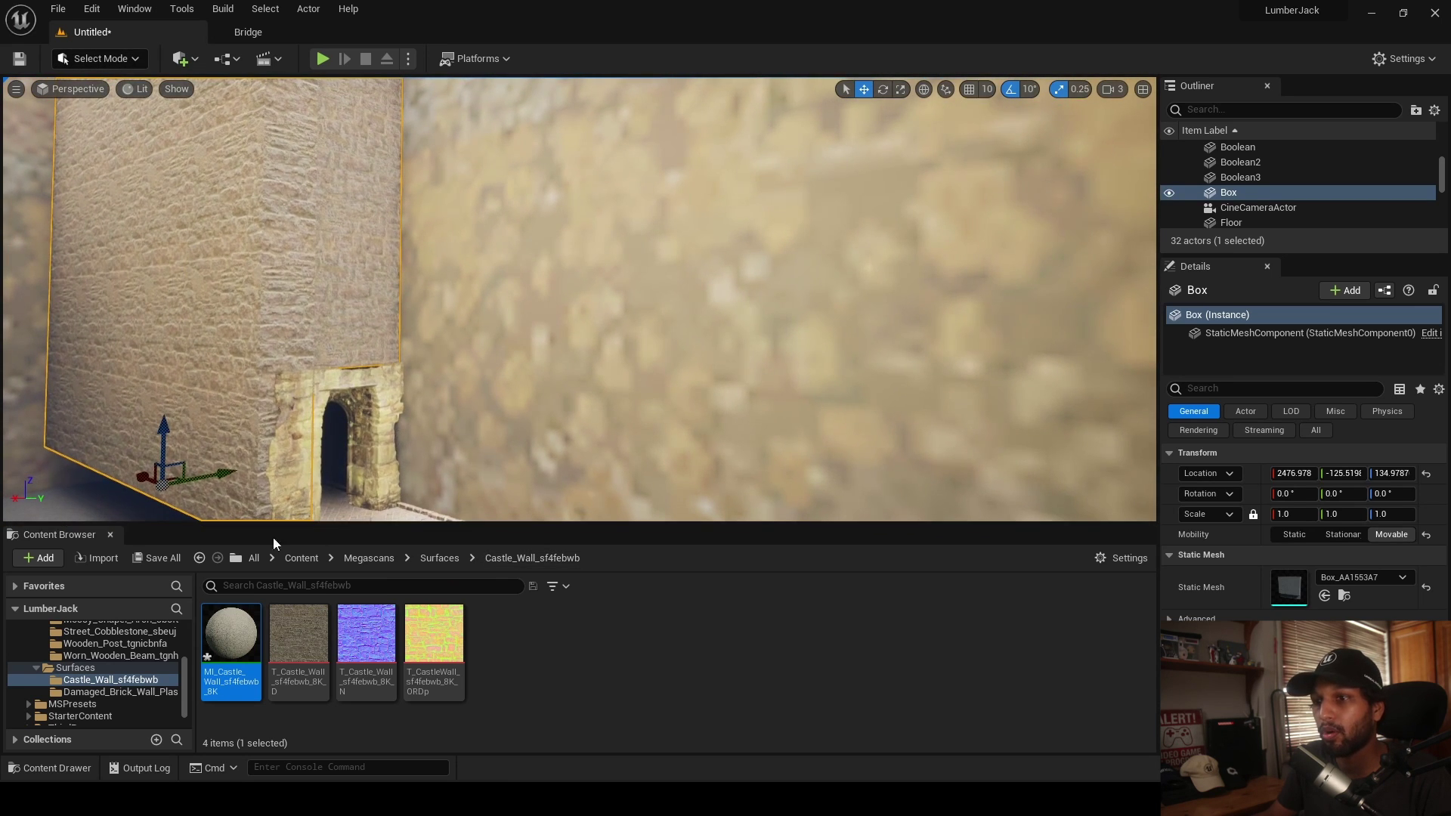
{"action": "left_click", "coordinate": [110, 534]}
- Find the streaming options in the Project Settings and disable Texture Streaming under Engine - Rendering
{"action": "left_click", "coordinate": [1404, 58]}
{"action": "left_click", "coordinate": [1320, 123]}
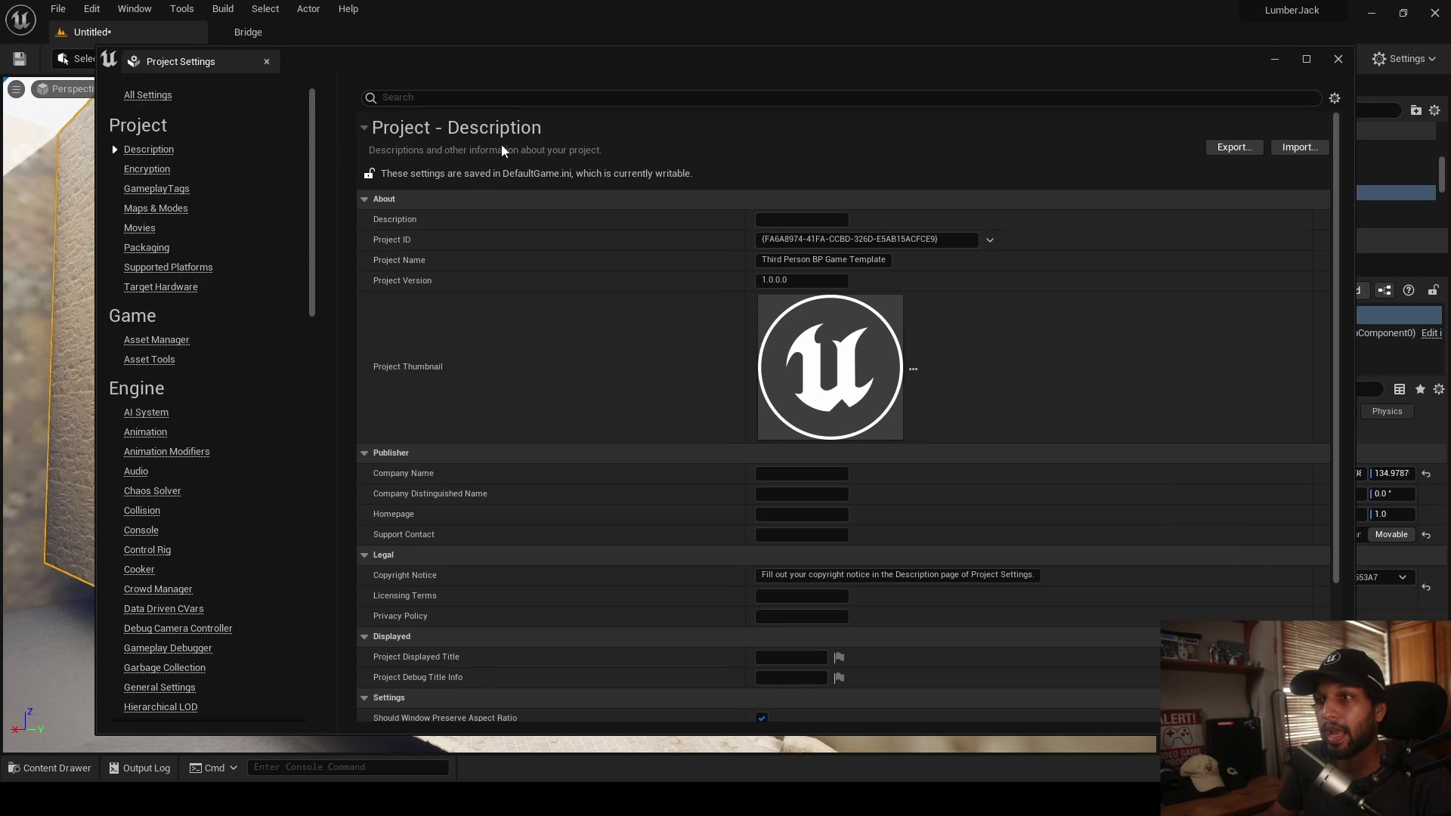
{"action": "type", "text": "str"}
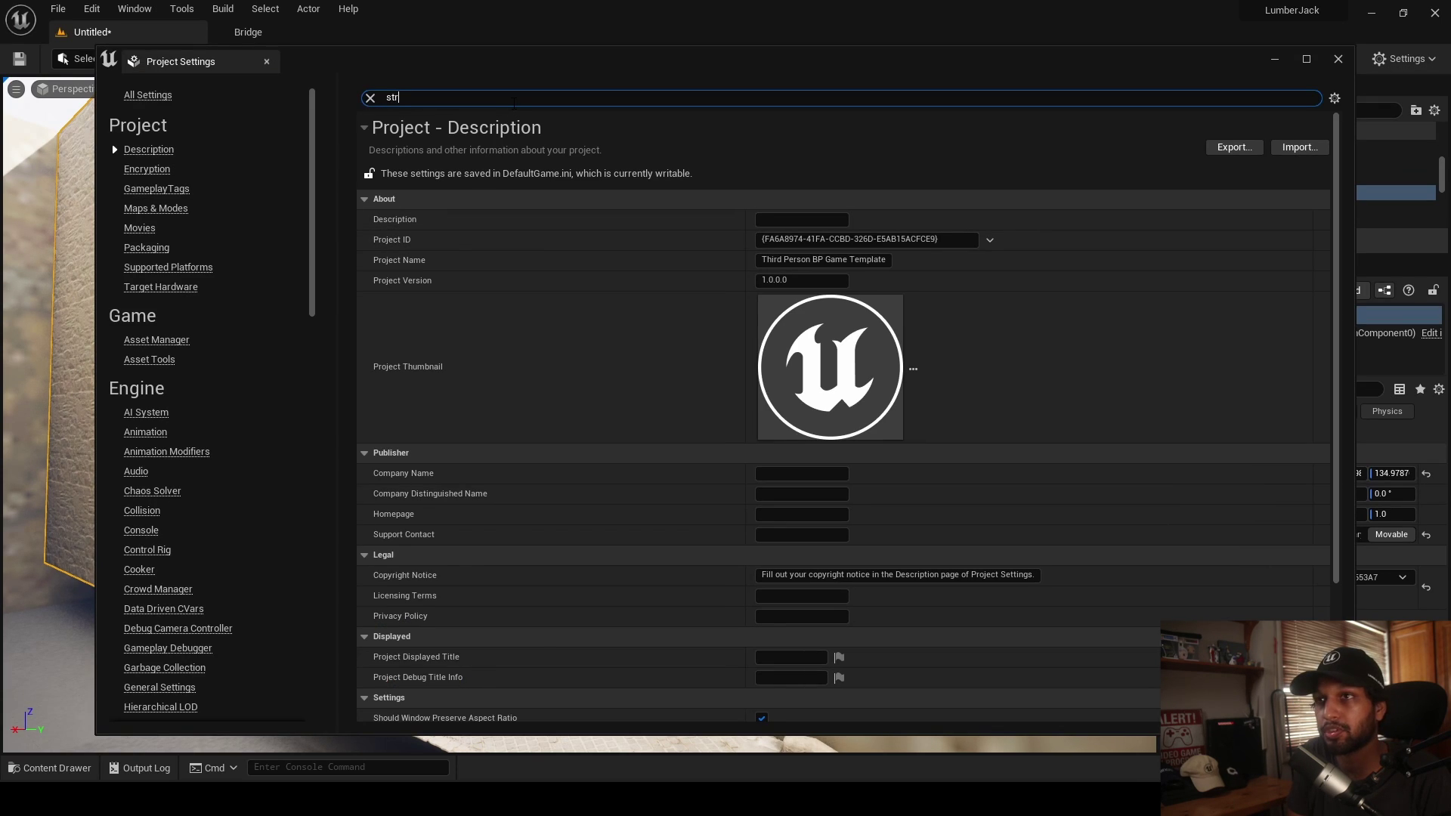
{"action": "type", "text": "eaming"}
{"action": "scroll", "coordinate": [650, 597], "scroll_direction": "down", "scroll_amount": 2}
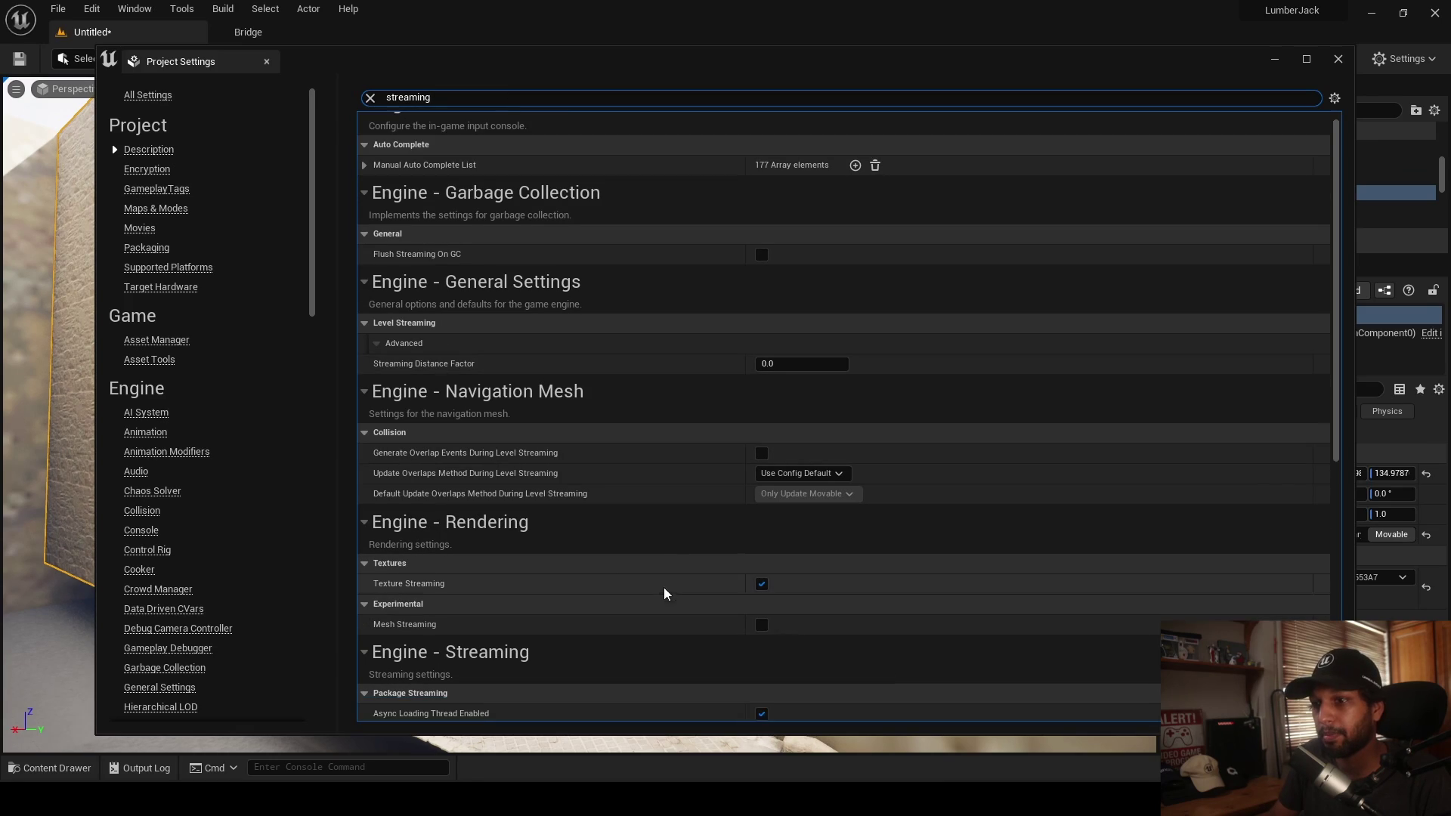
{"action": "left_click", "coordinate": [763, 537]}
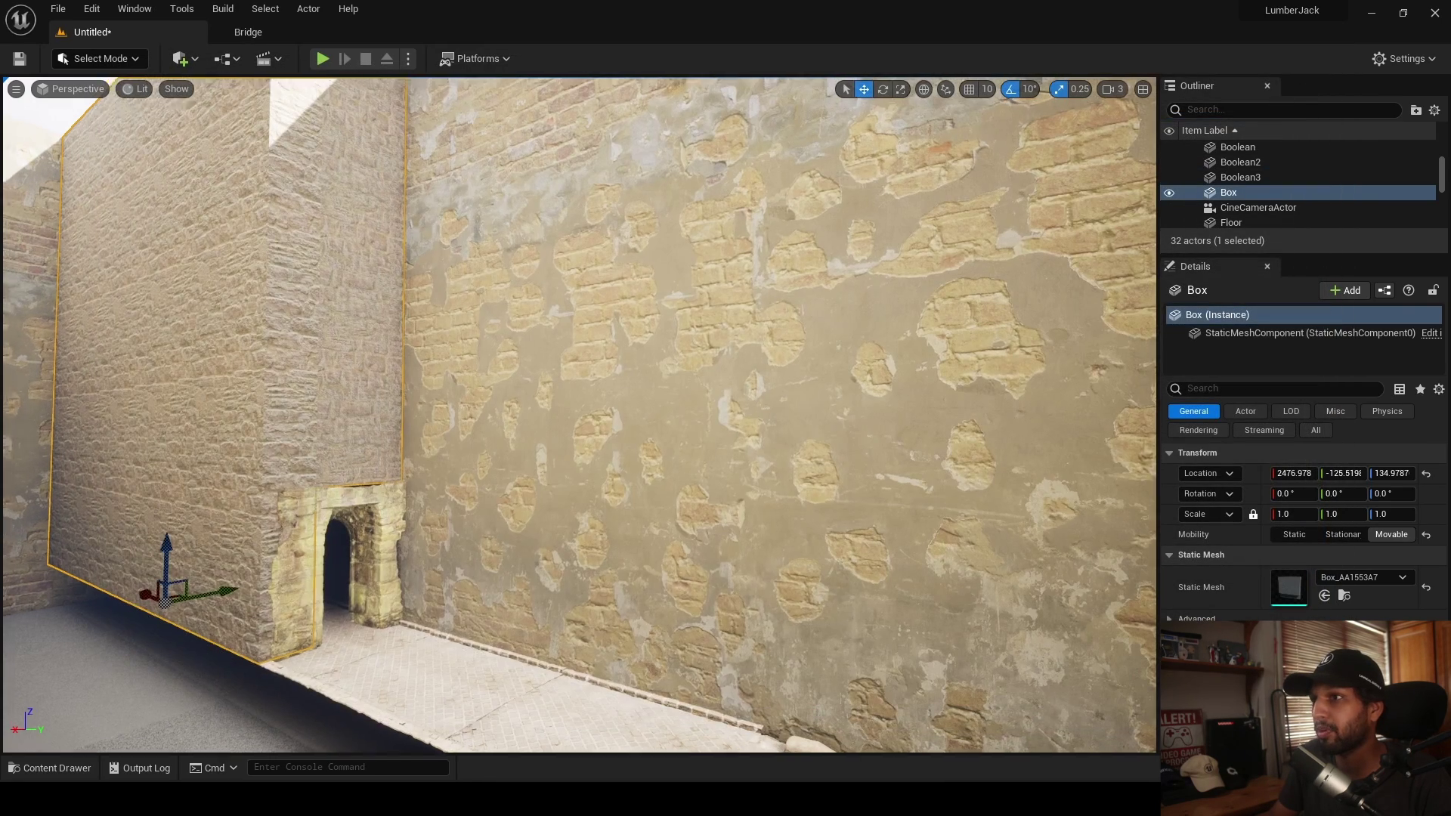
- Examine the walls and arch up close, and check the composition through the CineCameraActor before leaving its view
{"action": "right_click_drag", "start_coordinate": [680, 416], "coordinate": [507, 454]}
{"action": "left_click", "coordinate": [974, 431]}
{"action": "right_click_drag", "start_coordinate": [975, 431], "coordinate": [1058, 484]}
{"action": "right_click_drag", "start_coordinate": [728, 486], "coordinate": [728, 476]}
{"action": "mouse_move", "coordinate": [528, 297]}
{"action": "right_mouse_down"}
{"action": "mouse_move", "coordinate": [506, 294]}
{"action": "mouse_move", "coordinate": [529, 297]}
{"action": "right_mouse_up"}
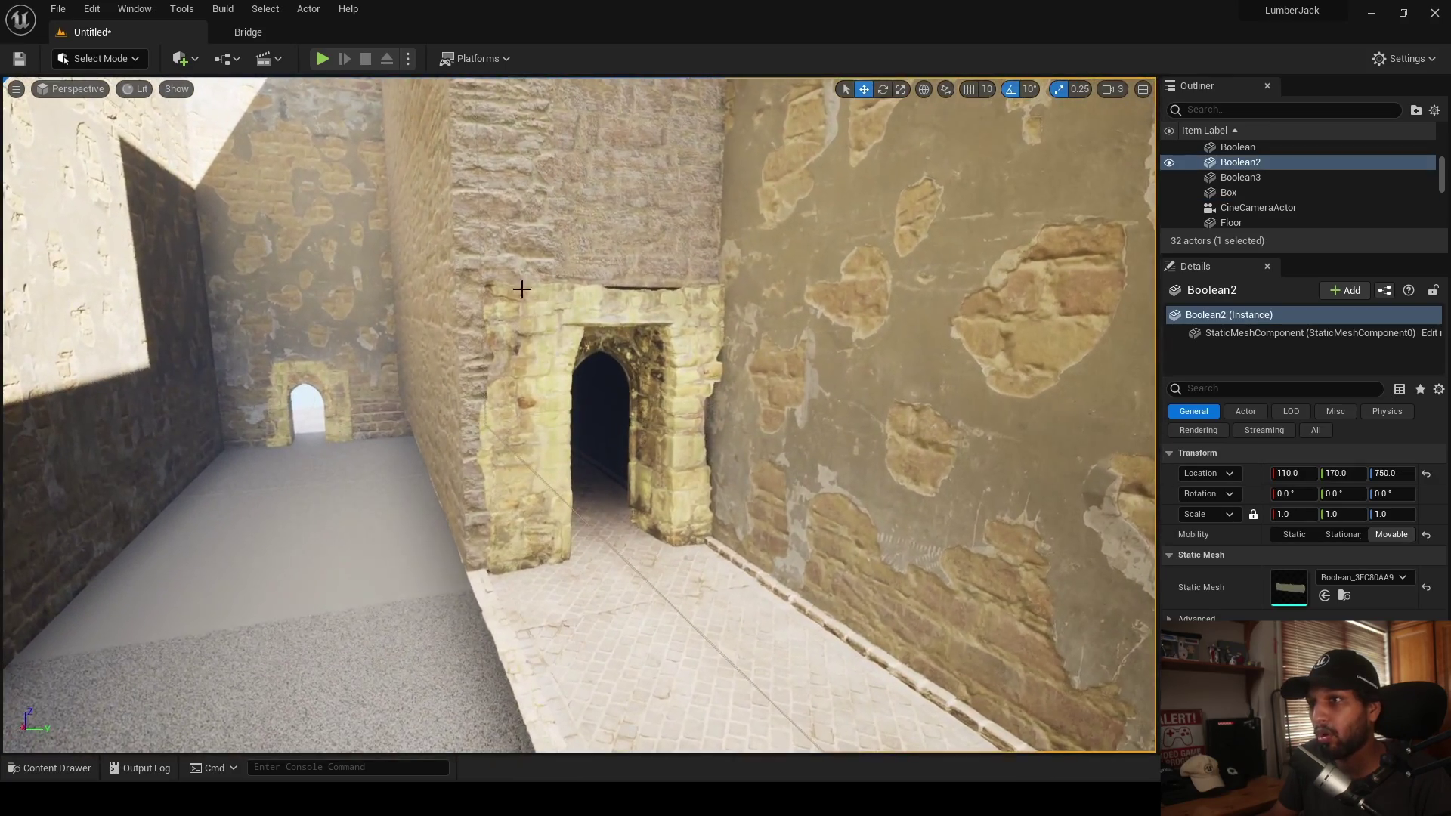
{"action": "left_click", "coordinate": [72, 88]}
{"action": "left_click", "coordinate": [84, 261]}
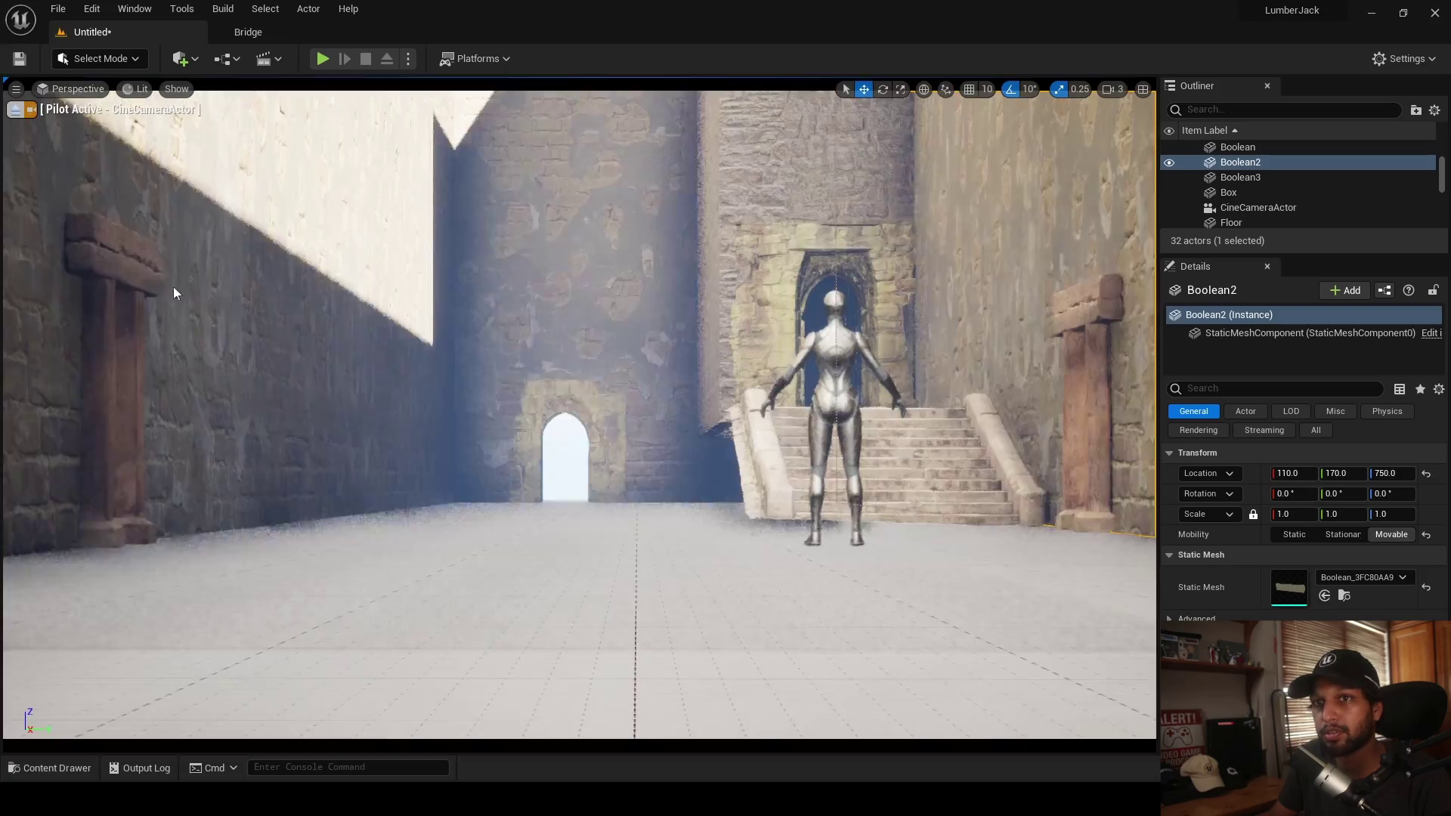
{"action": "left_click", "coordinate": [21, 111]}
- Duplicate the horizontal wooden beam of the doorway frame toward the raised walkway and scale the copy uniformly to 1.5
{"action": "right_click_drag", "start_coordinate": [576, 282], "coordinate": [650, 336]}
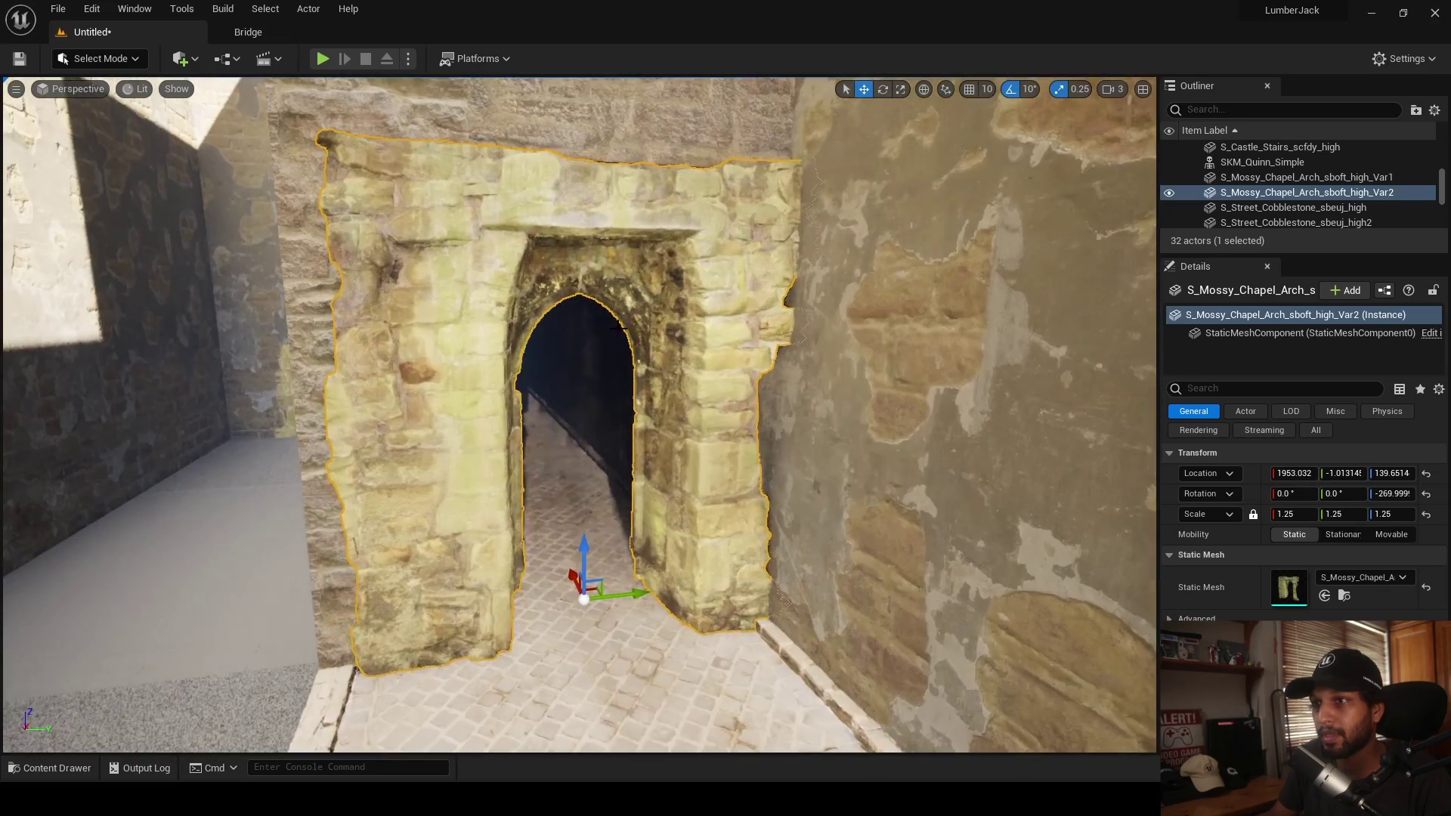
{"action": "right_click_drag", "start_coordinate": [567, 219], "coordinate": [567, 219]}
{"action": "left_click", "coordinate": [776, 436]}
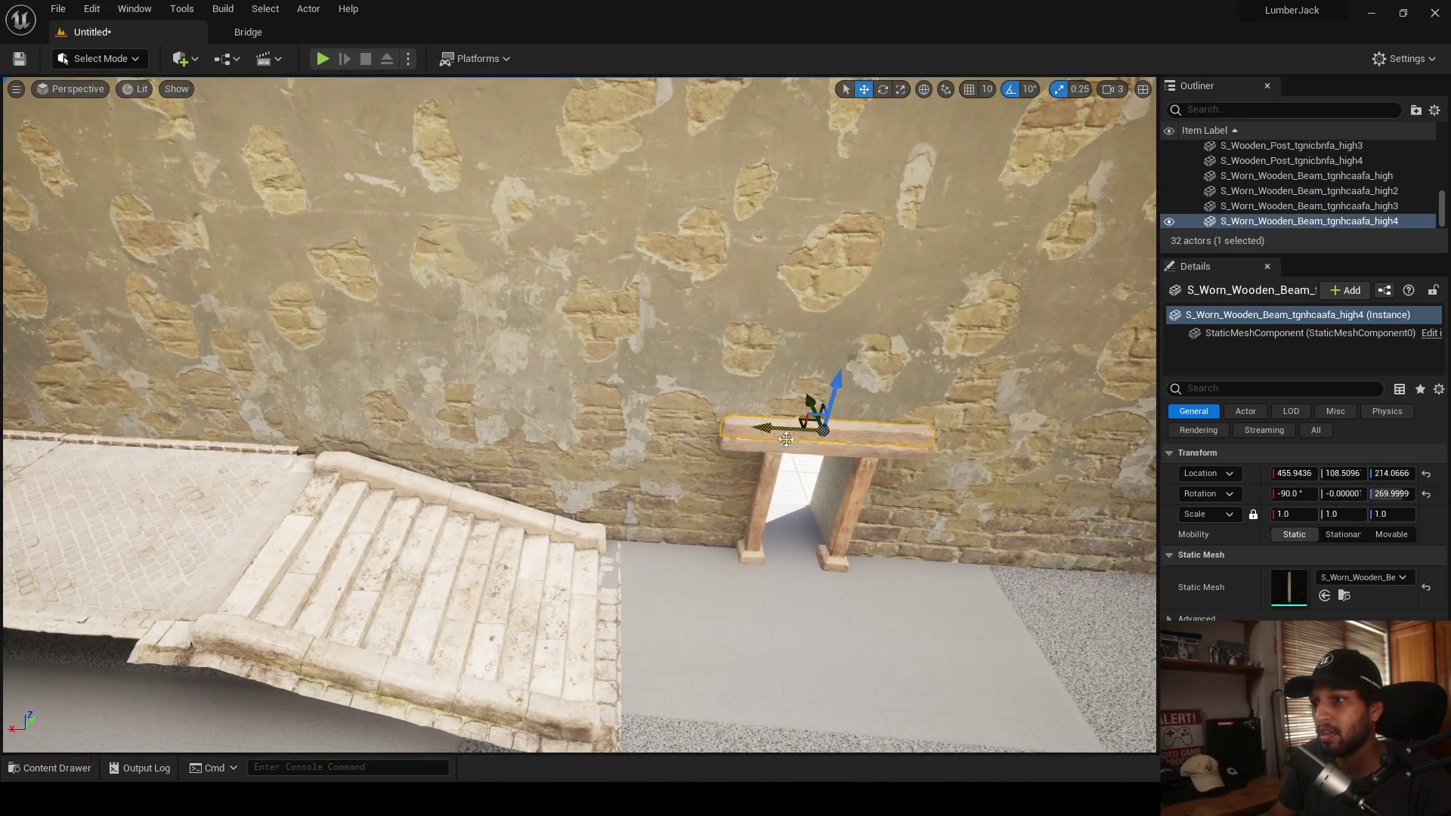
{"action": "left_click_drag", "start_coordinate": [792, 430], "coordinate": [234, 347], "text": "alt"}
{"action": "right_click_drag", "start_coordinate": [518, 438], "coordinate": [518, 438]}
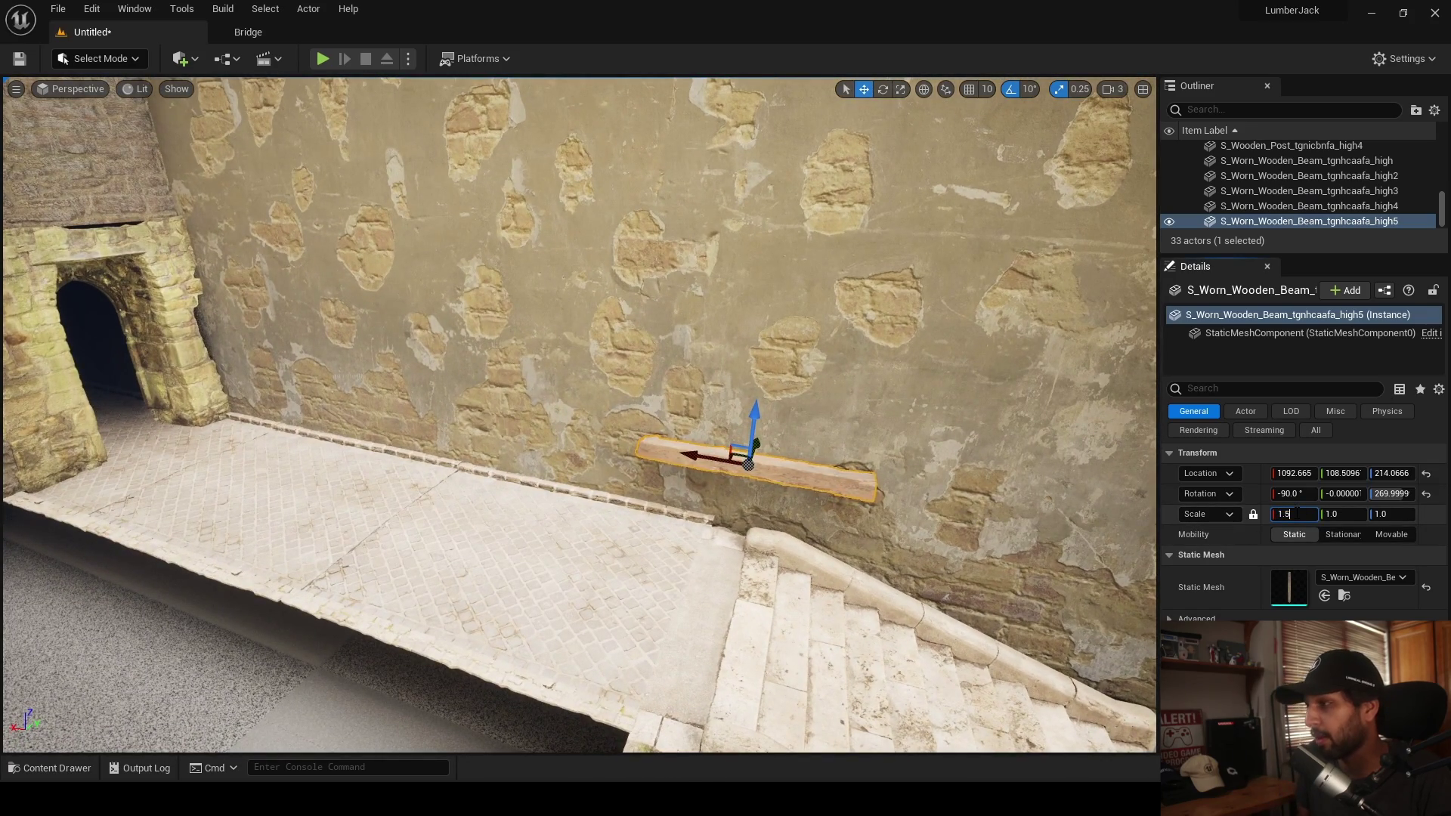
{"action": "left_click", "coordinate": [1297, 514]}
{"action": "type", "text": "1.5"}
{"action": "key", "text": "Return"}
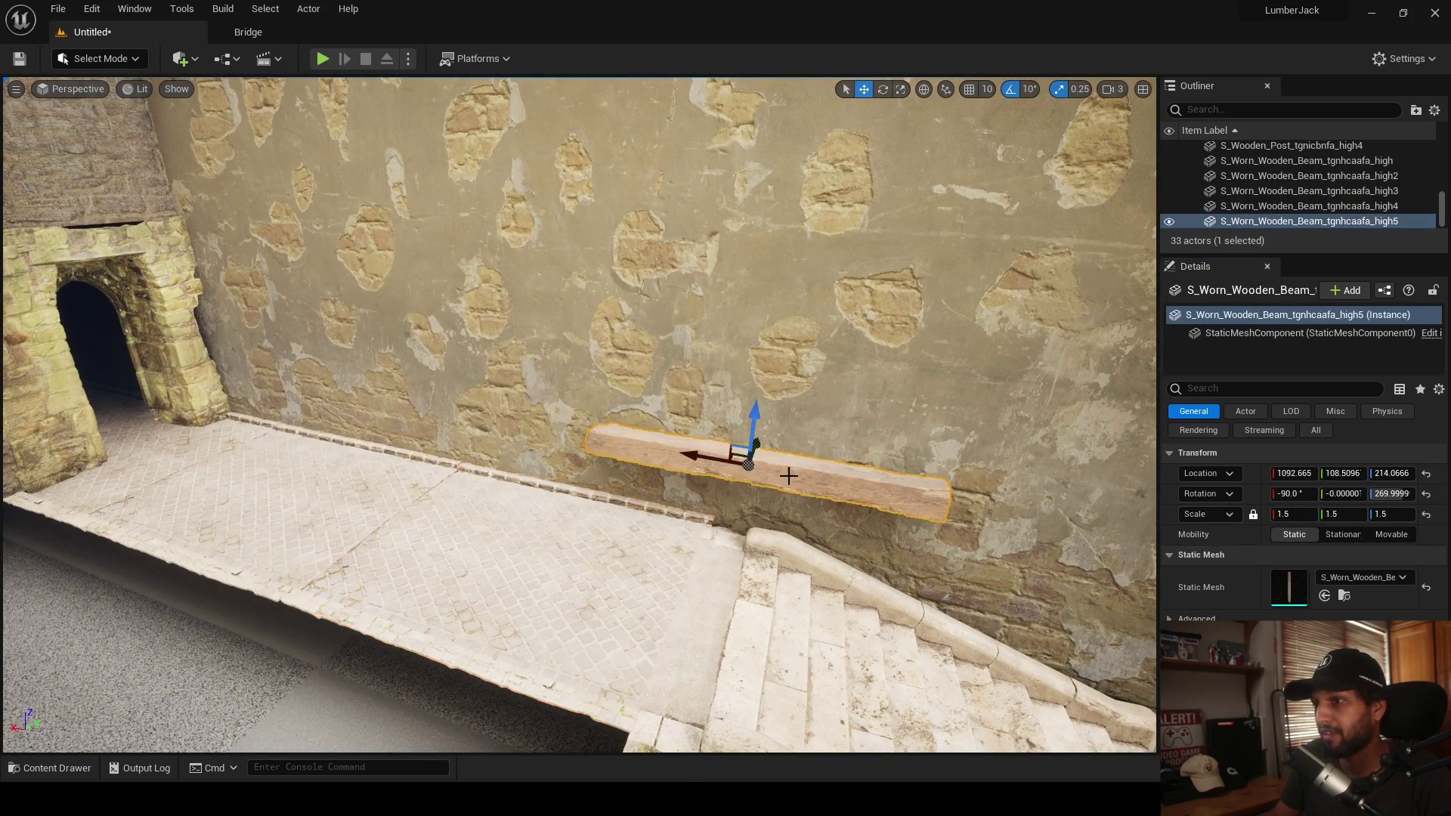
- Stand the scaled beam upright and place it as a post beside the walkway arch, against the brick wall
{"action": "key", "text": "e"}
{"action": "left_click_drag", "start_coordinate": [806, 446], "coordinate": [817, 467]}
{"action": "key", "text": "w"}
{"action": "left_click_drag", "start_coordinate": [707, 457], "coordinate": [185, 317]}
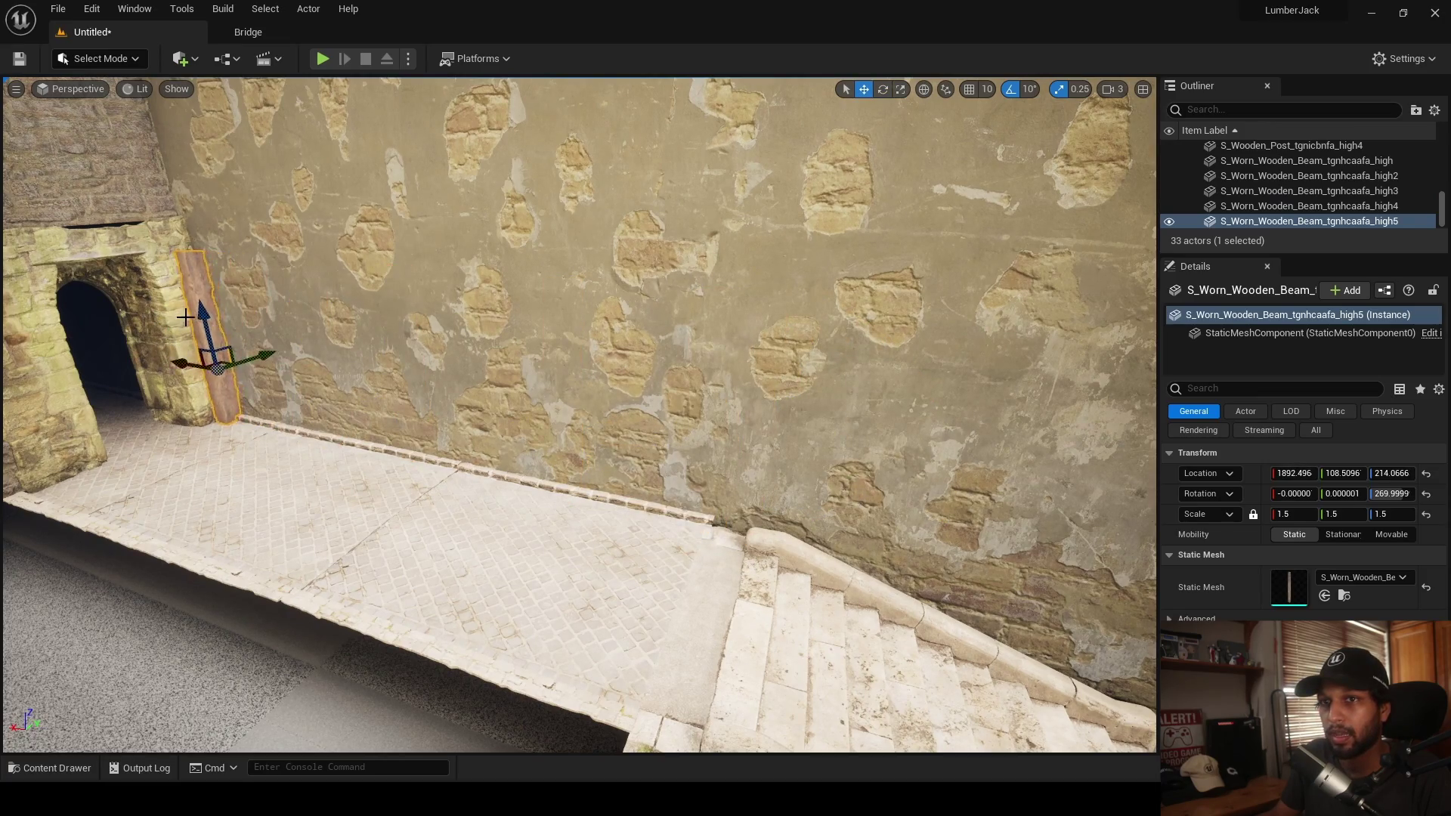
{"action": "key", "text": "f"}
{"action": "right_click_drag", "start_coordinate": [254, 334], "coordinate": [189, 332]}
{"action": "left_click_drag", "start_coordinate": [472, 366], "coordinate": [472, 325]}
{"action": "right_click_drag", "start_coordinate": [473, 322], "coordinate": [400, 323]}
- Copy the post to the other side of the arch and lay another copy horizontally across the top as a crossbeam
{"action": "left_click_drag", "start_coordinate": [644, 385], "coordinate": [502, 286], "text": "alt"}
{"action": "key", "text": "e"}
{"action": "key", "text": "w"}
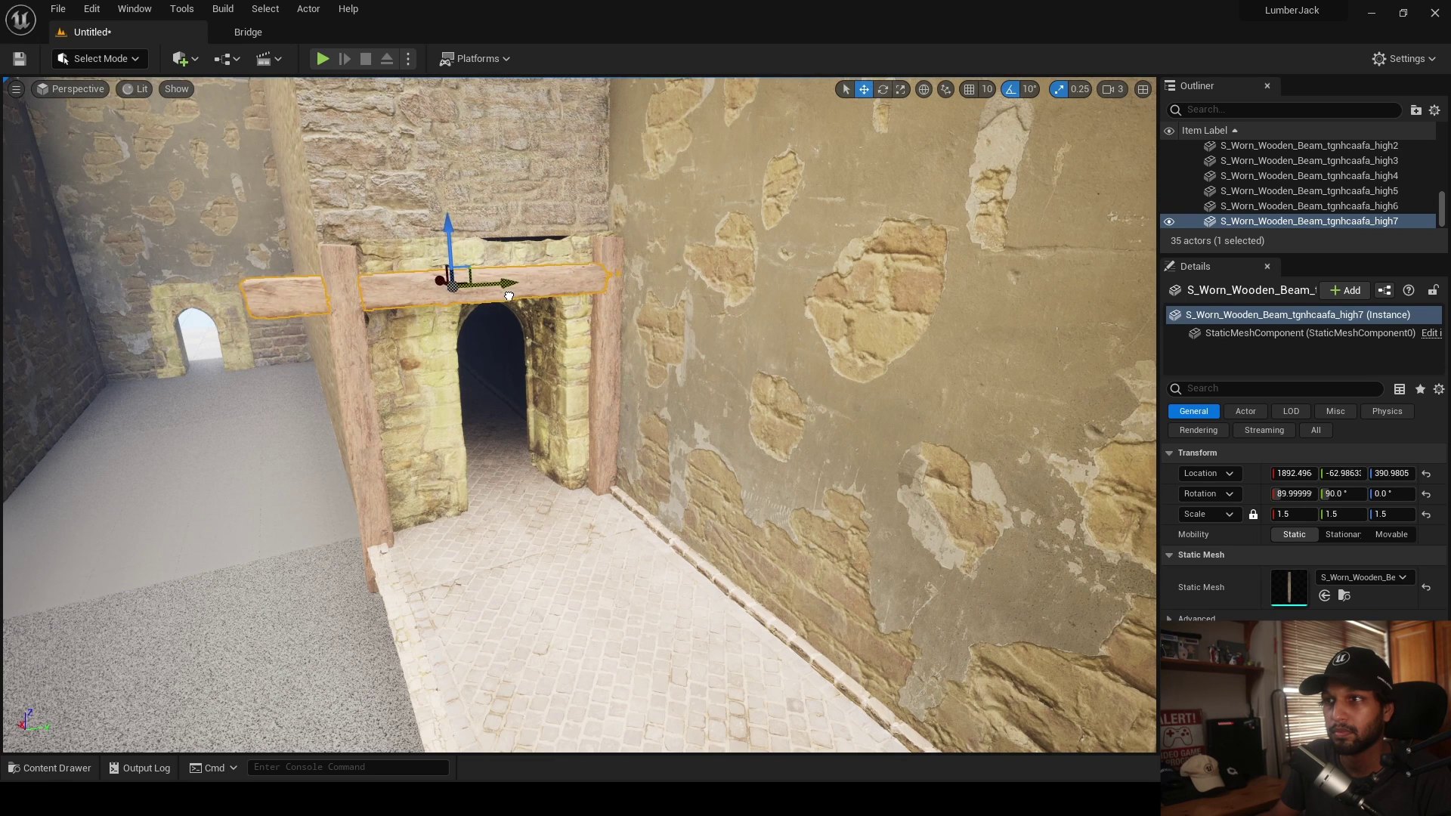
{"action": "left_click_drag", "start_coordinate": [429, 243], "coordinate": [498, 232]}
{"action": "mouse_move", "coordinate": [435, 308]}
{"action": "right_mouse_down"}
{"action": "mouse_move", "coordinate": [472, 302]}
{"action": "mouse_move", "coordinate": [435, 308]}
{"action": "right_mouse_up"}
- Lower both arch posts slightly and settle the crossbeam on top of them
{"action": "left_click", "coordinate": [439, 332]}
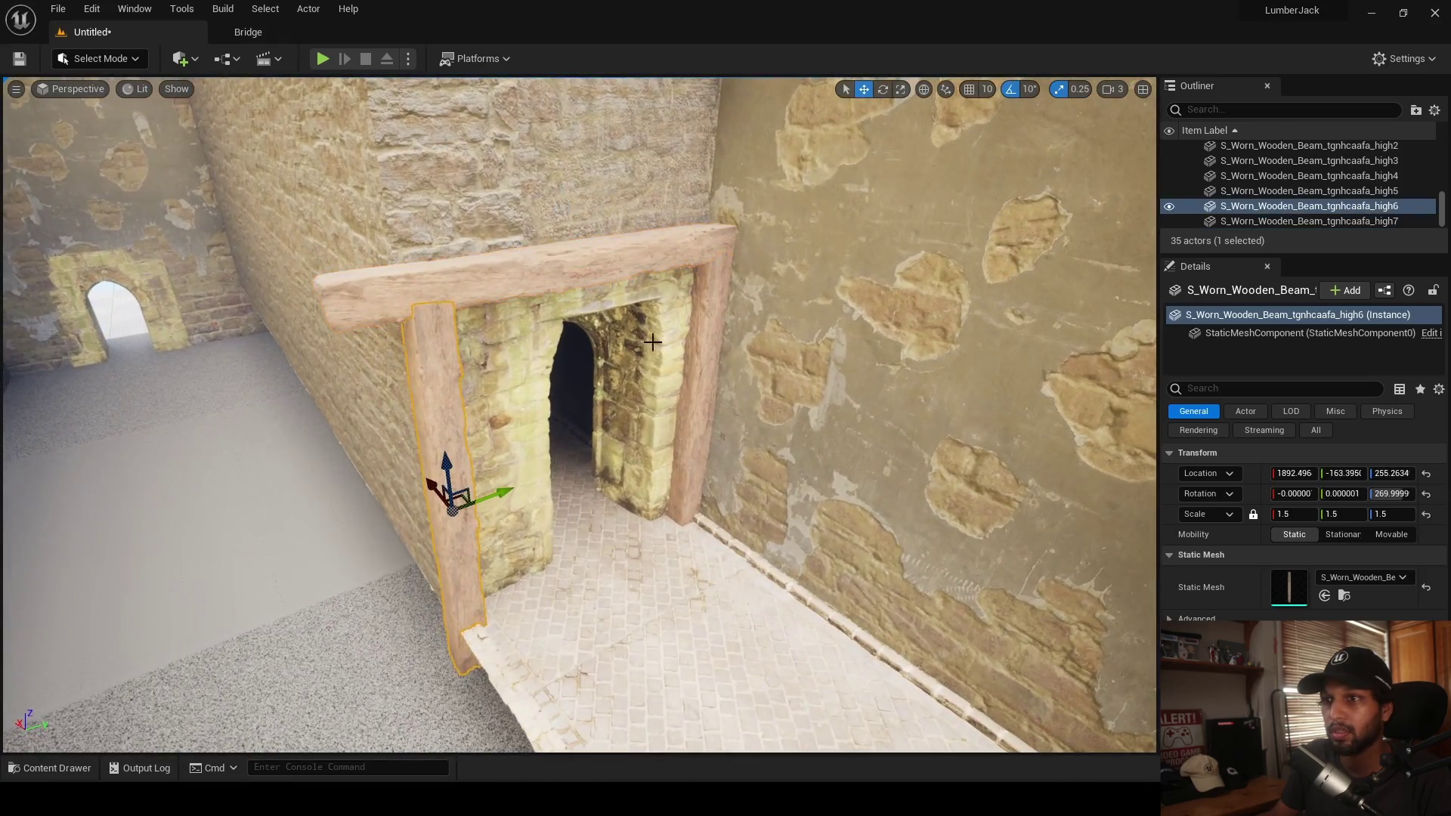
{"action": "left_click", "coordinate": [691, 334], "text": "ctrl"}
{"action": "left_click_drag", "start_coordinate": [694, 384], "coordinate": [695, 380]}
{"action": "left_click", "coordinate": [521, 393]}
{"action": "right_click_drag", "start_coordinate": [521, 392], "coordinate": [449, 408]}
{"action": "left_click", "coordinate": [547, 252]}
{"action": "right_click_drag", "start_coordinate": [548, 252], "coordinate": [545, 224]}
{"action": "left_click_drag", "start_coordinate": [601, 374], "coordinate": [602, 369]}
{"action": "right_click_drag", "start_coordinate": [602, 369], "coordinate": [711, 448]}
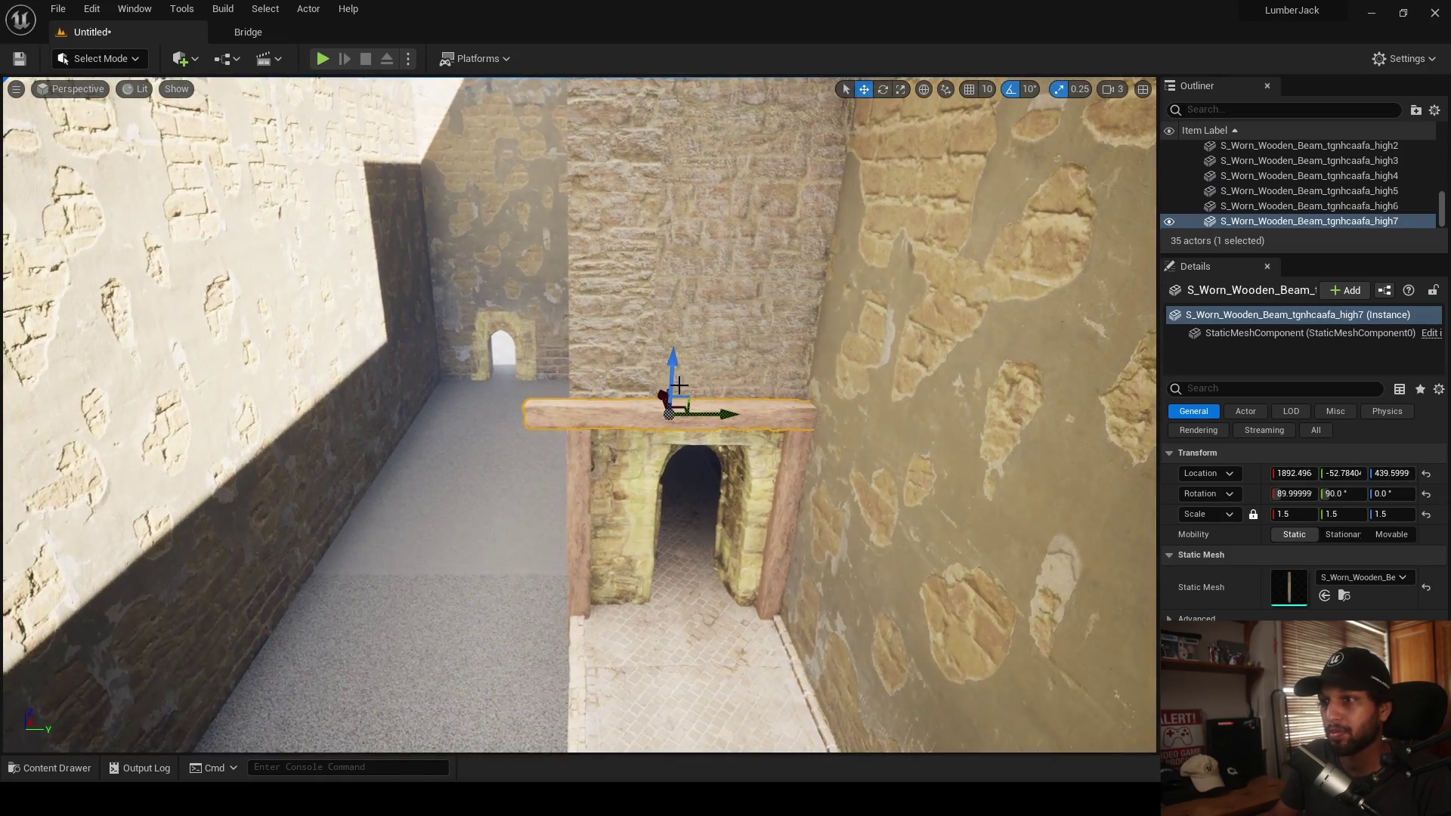
- Extend the crossbeam over the corridor to the opposite wall with two copies placed end to end
{"action": "left_click_drag", "start_coordinate": [725, 414], "coordinate": [435, 410], "text": "alt"}
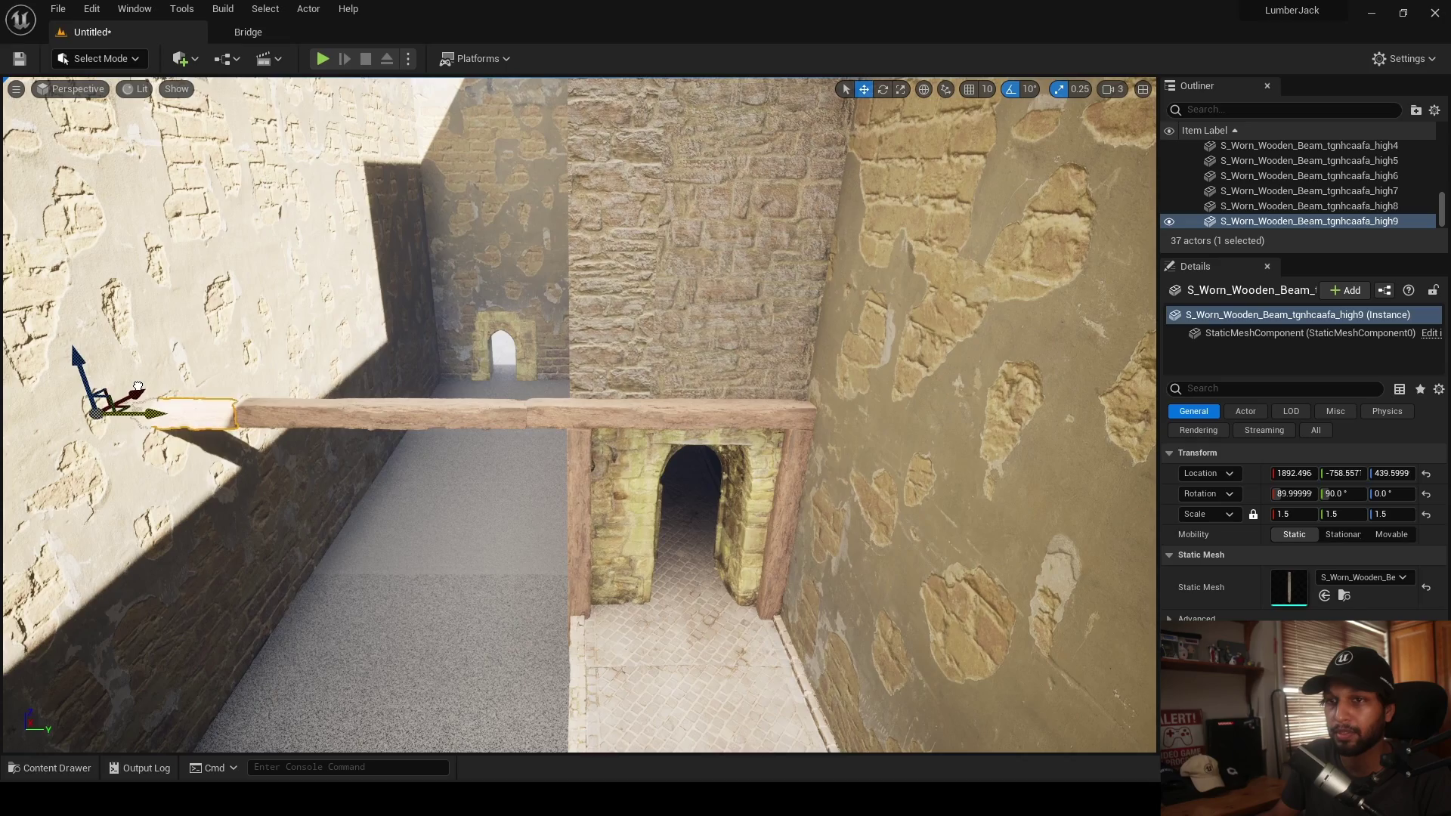
{"action": "left_click", "coordinate": [478, 425]}
{"action": "mouse_move", "coordinate": [478, 424]}
{"action": "right_mouse_down"}
{"action": "mouse_move", "coordinate": [459, 423]}
{"action": "mouse_move", "coordinate": [470, 445]}
{"action": "right_mouse_up"}
{"action": "left_click", "coordinate": [563, 420]}
{"action": "key", "text": "q"}
{"action": "right_click_drag", "start_coordinate": [564, 421], "coordinate": [562, 402]}
{"action": "left_click", "coordinate": [576, 306]}
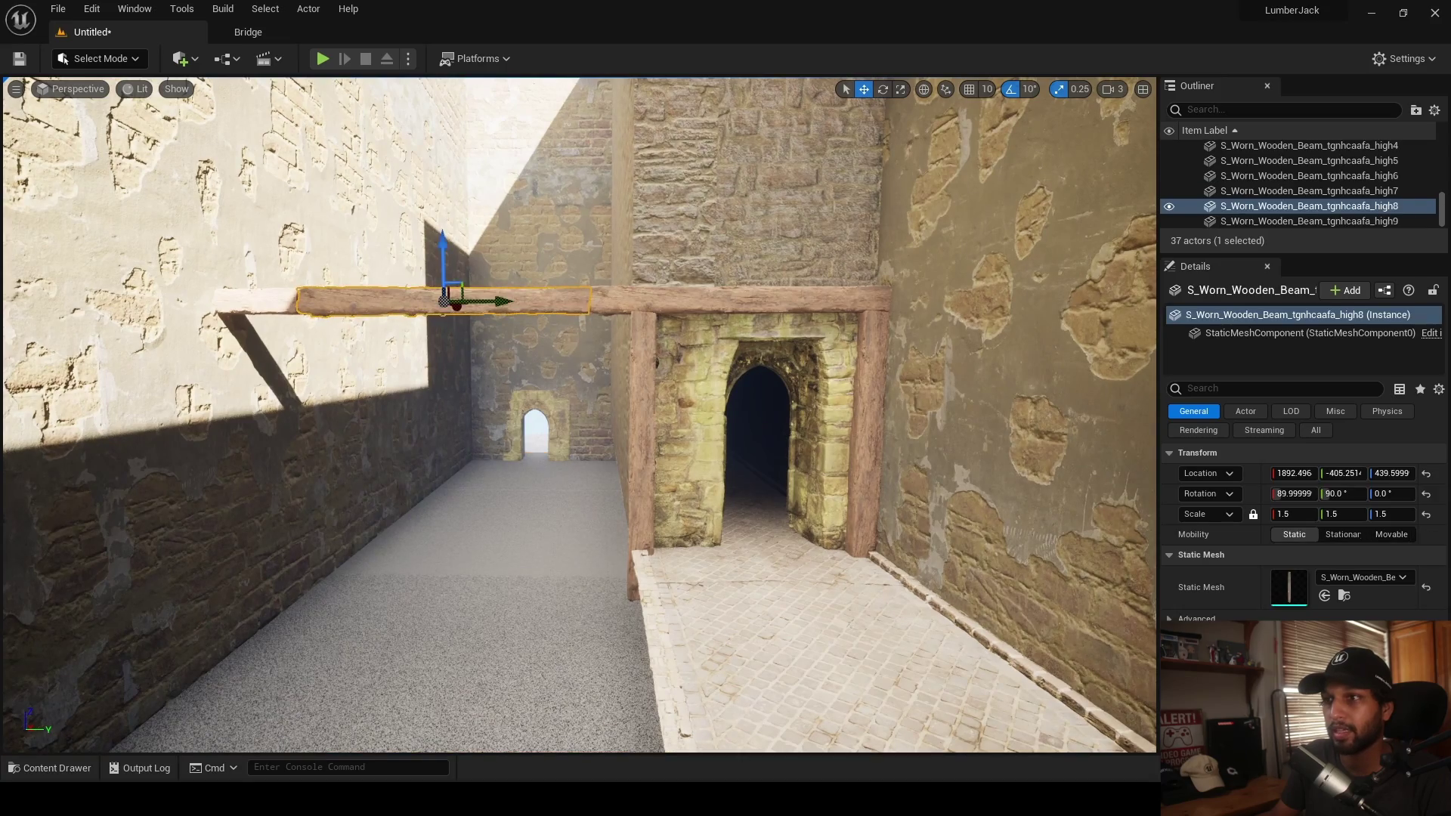
- Rotate the middle crossbeam segment over the corridor about its length
{"action": "left_click", "coordinate": [592, 318]}
{"action": "key", "text": "w"}
{"action": "right_click_drag", "start_coordinate": [588, 315], "coordinate": [587, 300]}
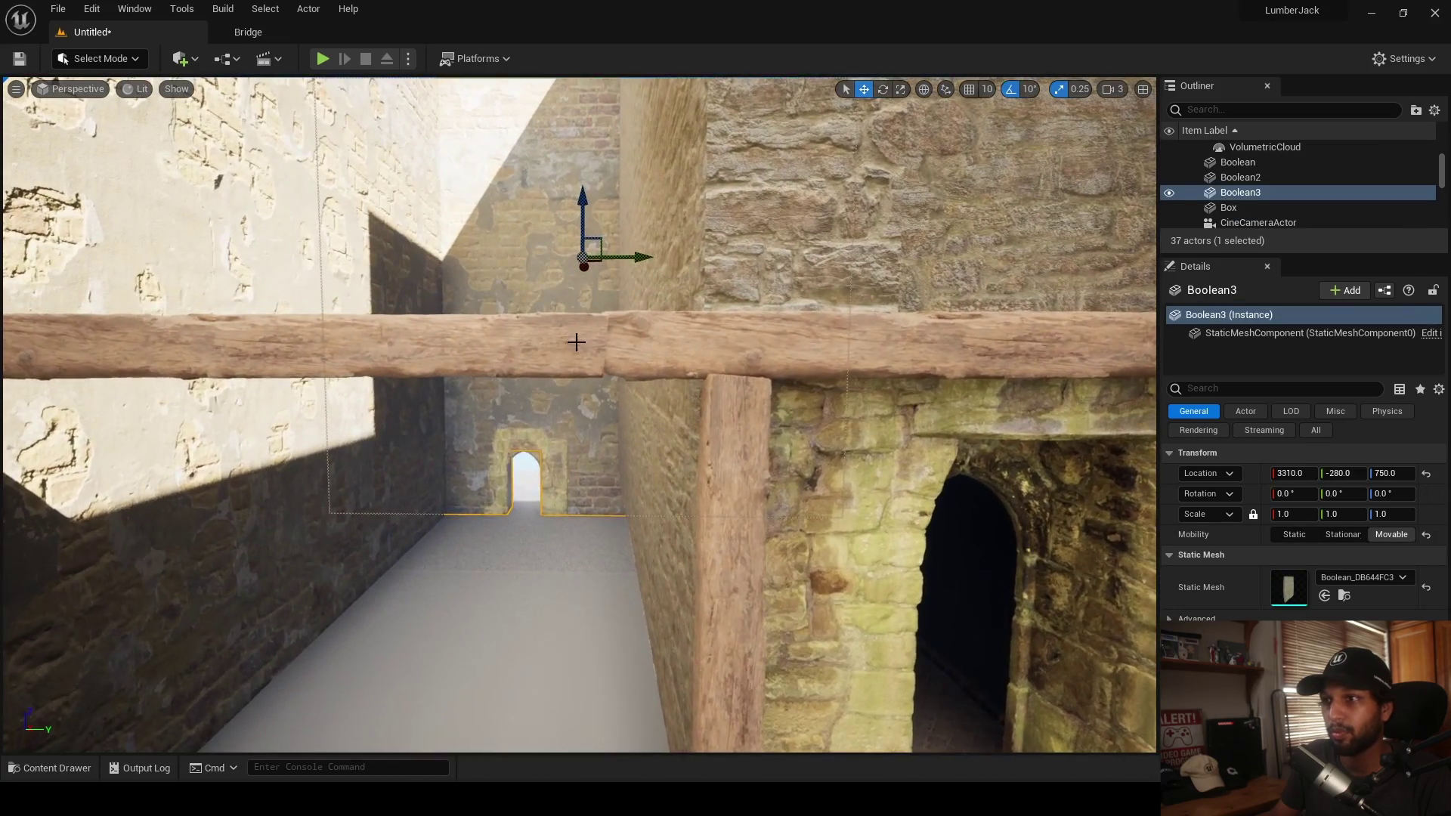
{"action": "left_click", "coordinate": [576, 342]}
{"action": "key", "text": "e"}
{"action": "left_click_drag", "start_coordinate": [217, 379], "coordinate": [259, 464]}
{"action": "left_click", "coordinate": [395, 309]}
- Rotate the end crossbeam segment at the opposite wall about its length
{"action": "right_click_drag", "start_coordinate": [409, 282], "coordinate": [390, 334]}
{"action": "key", "text": "s"}
{"action": "left_click", "coordinate": [258, 352]}
{"action": "left_click_drag", "start_coordinate": [101, 336], "coordinate": [107, 291]}
{"action": "left_click_drag", "start_coordinate": [204, 423], "coordinate": [174, 440]}
{"action": "left_click", "coordinate": [368, 451]}
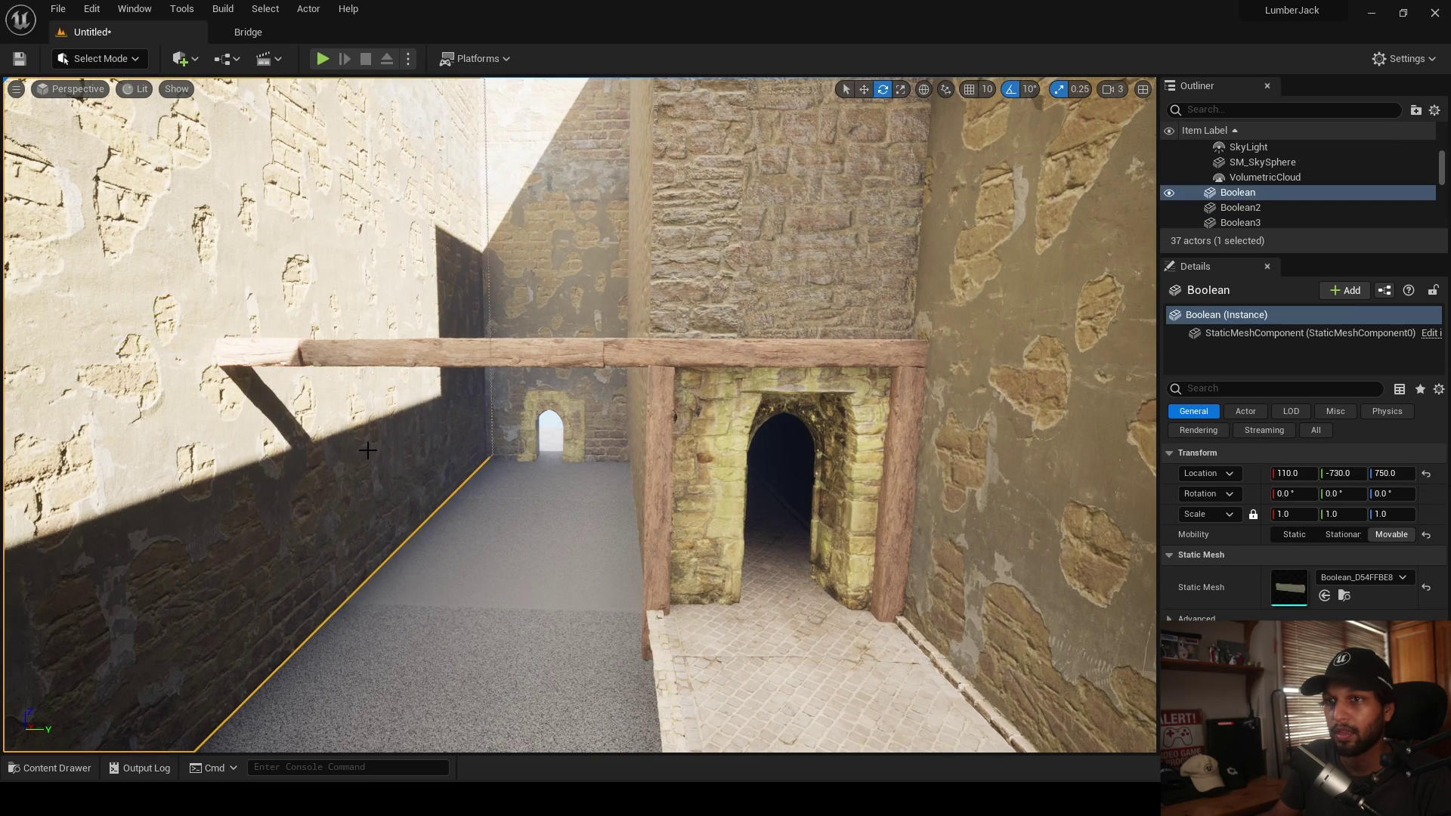
- Select all three crossbeam segments and duplicate them straight up as a second row above the arch
{"action": "left_click", "coordinate": [283, 355]}
{"action": "left_click", "coordinate": [484, 352], "text": "shift"}
{"action": "left_click", "coordinate": [639, 354], "text": "shift"}
{"action": "key", "text": "s"}
{"action": "right_click_drag", "start_coordinate": [619, 376], "coordinate": [621, 379]}
{"action": "key", "text": "w"}
{"action": "left_click_drag", "start_coordinate": [710, 309], "coordinate": [720, 149], "text": "alt"}
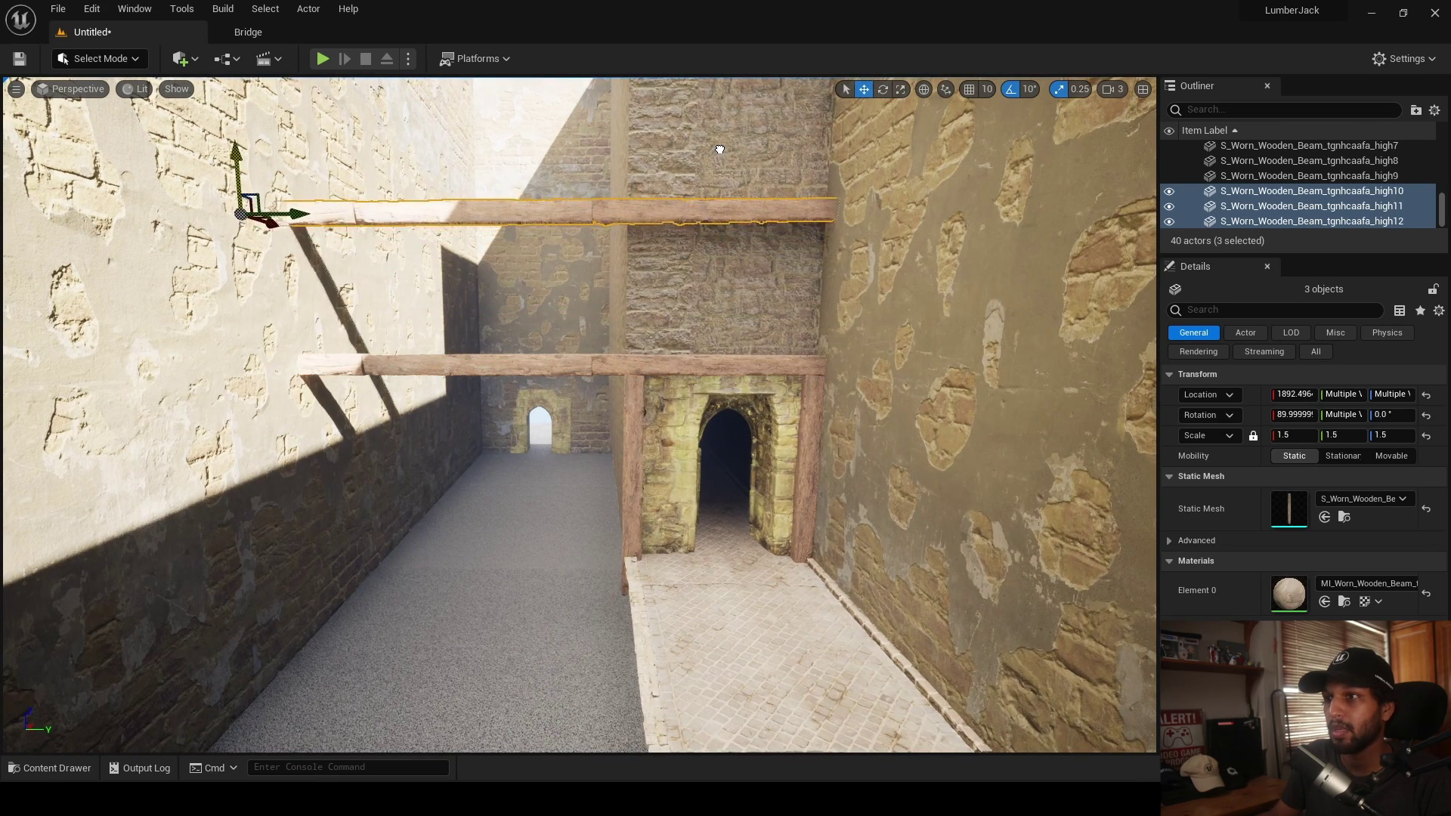
- Duplicate both arch posts upward so the copies stand on the lower crossbeam and cross the upper row
{"action": "left_click", "coordinate": [641, 409]}
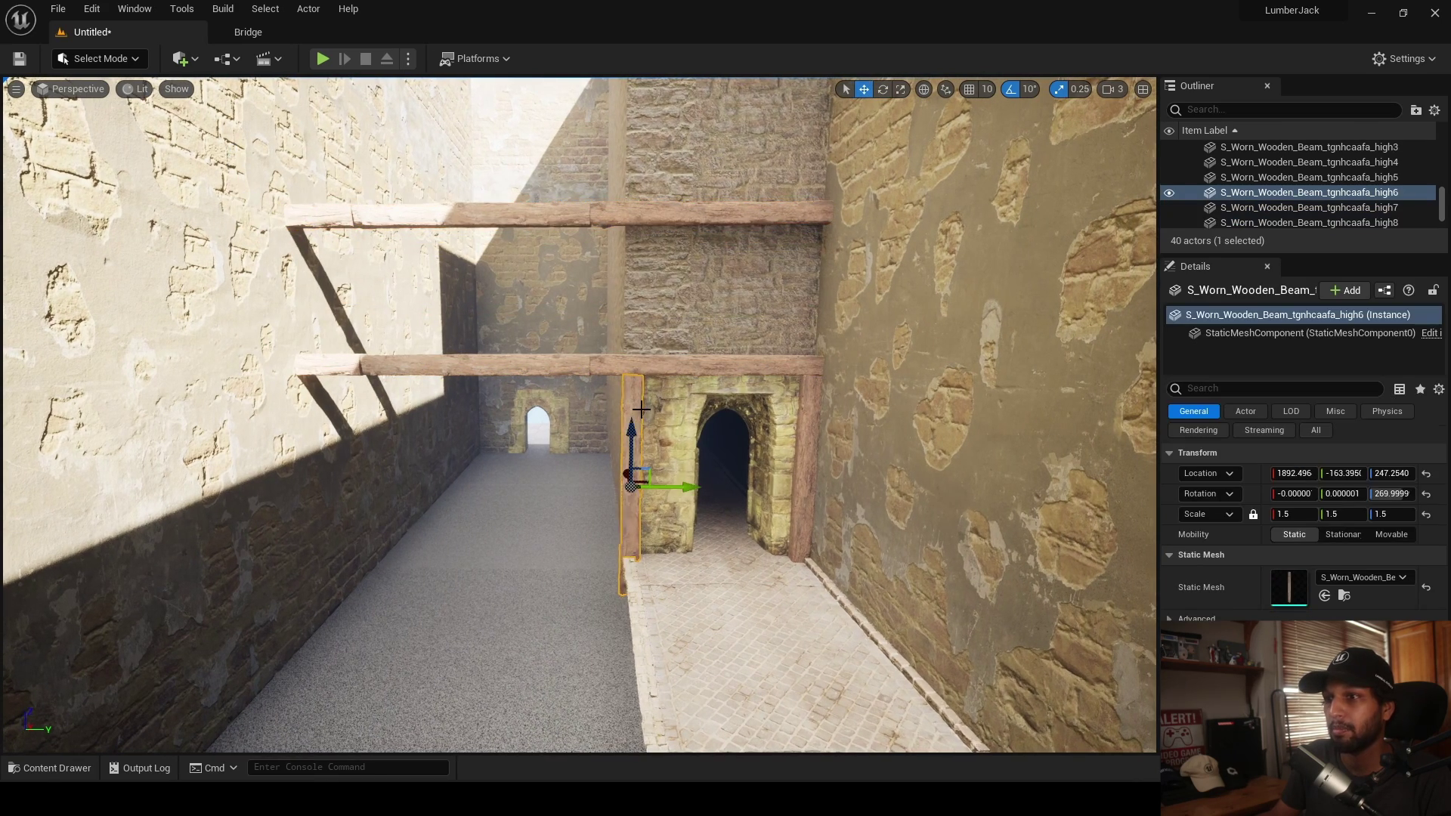
{"action": "left_click_drag", "start_coordinate": [631, 436], "coordinate": [653, 167], "text": "alt"}
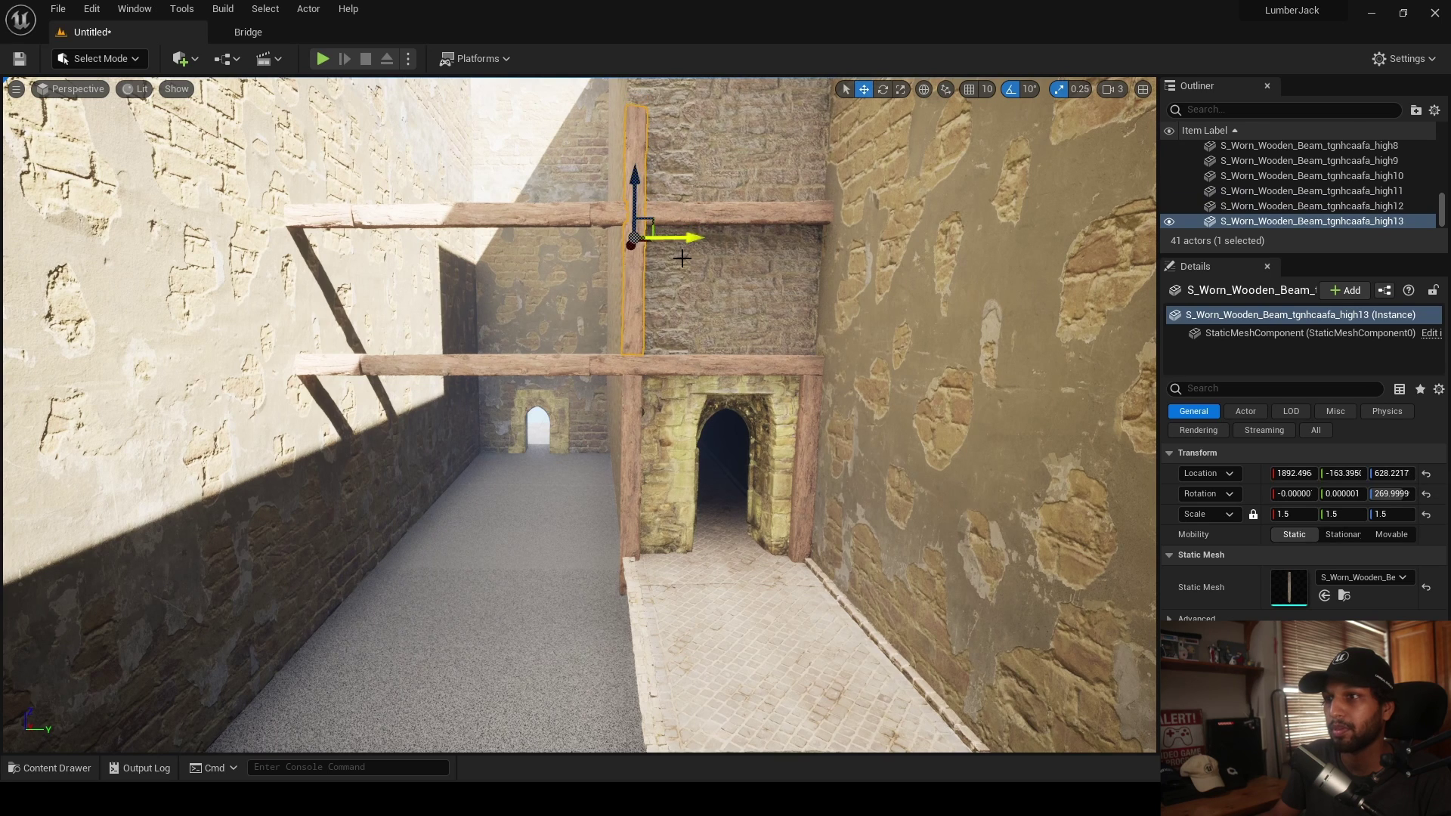
{"action": "left_click", "coordinate": [810, 461]}
{"action": "left_click_drag", "start_coordinate": [807, 424], "coordinate": [803, 157], "text": "alt"}
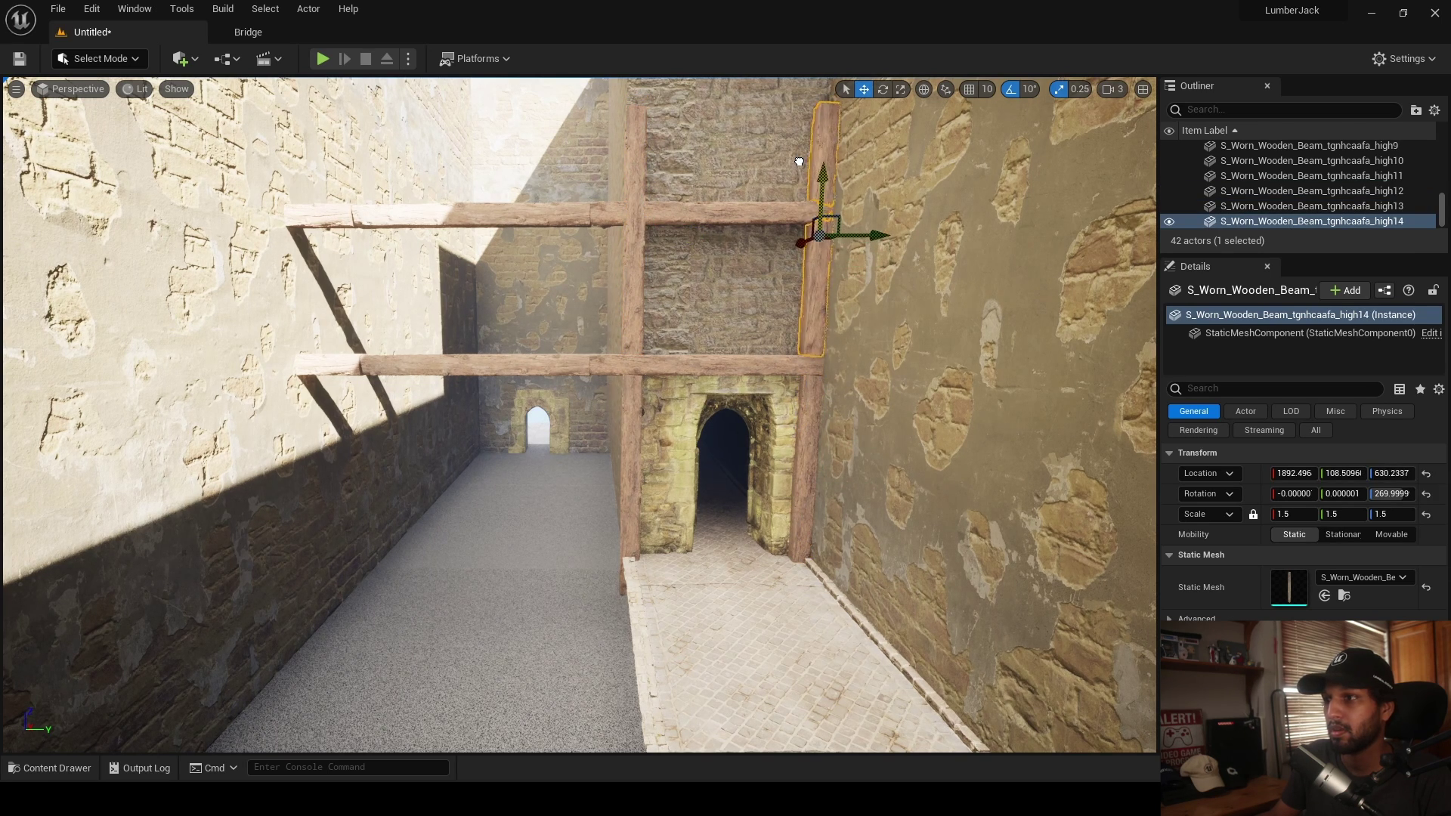
{"action": "left_click", "coordinate": [741, 273]}
{"action": "key", "text": "w"}
{"action": "right_click_drag", "start_coordinate": [741, 288], "coordinate": [758, 272]}
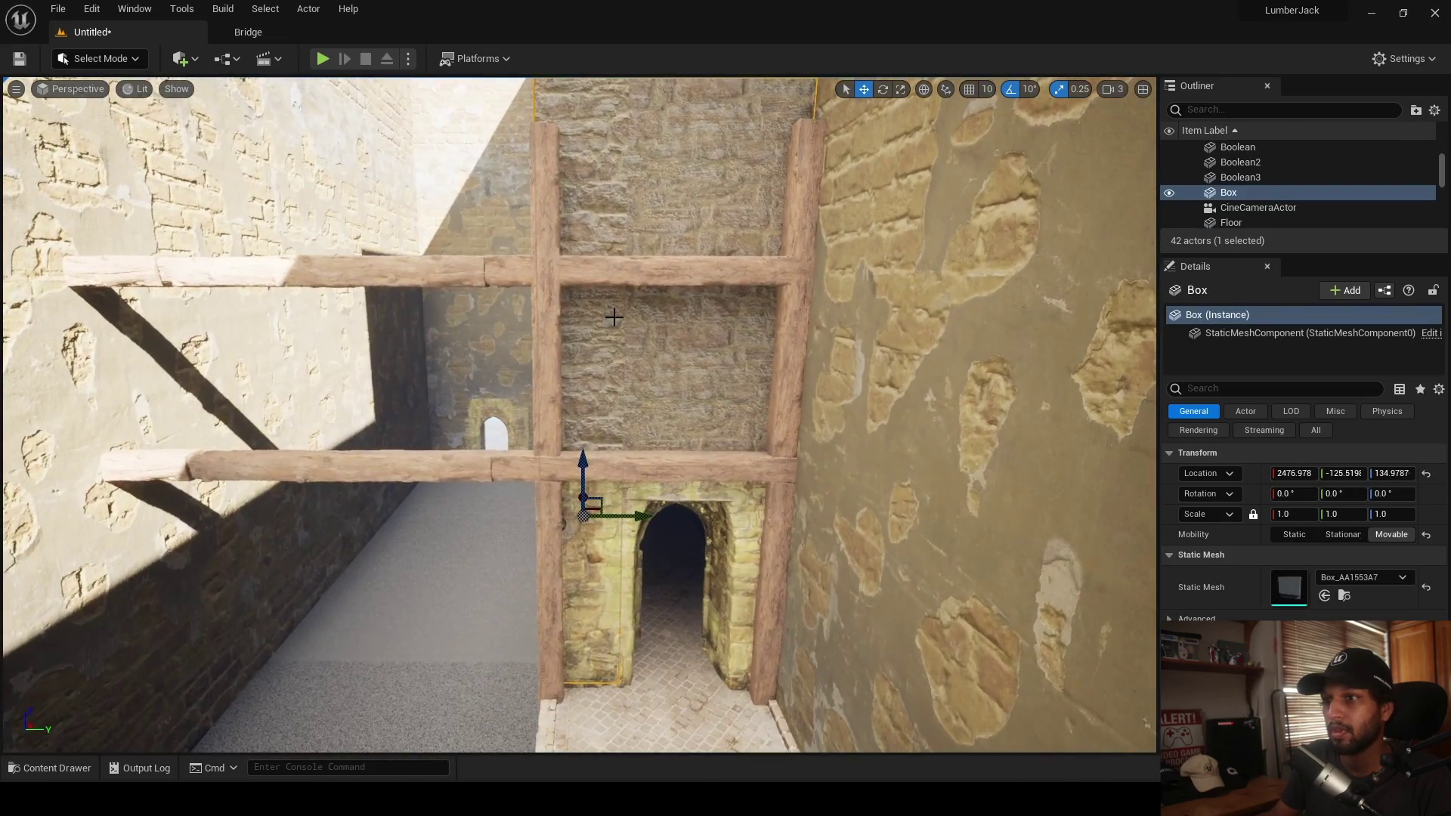
{"action": "left_click", "coordinate": [633, 272]}
{"action": "left_click", "coordinate": [362, 267], "text": "shift"}
{"action": "left_click", "coordinate": [140, 272], "text": "shift"}
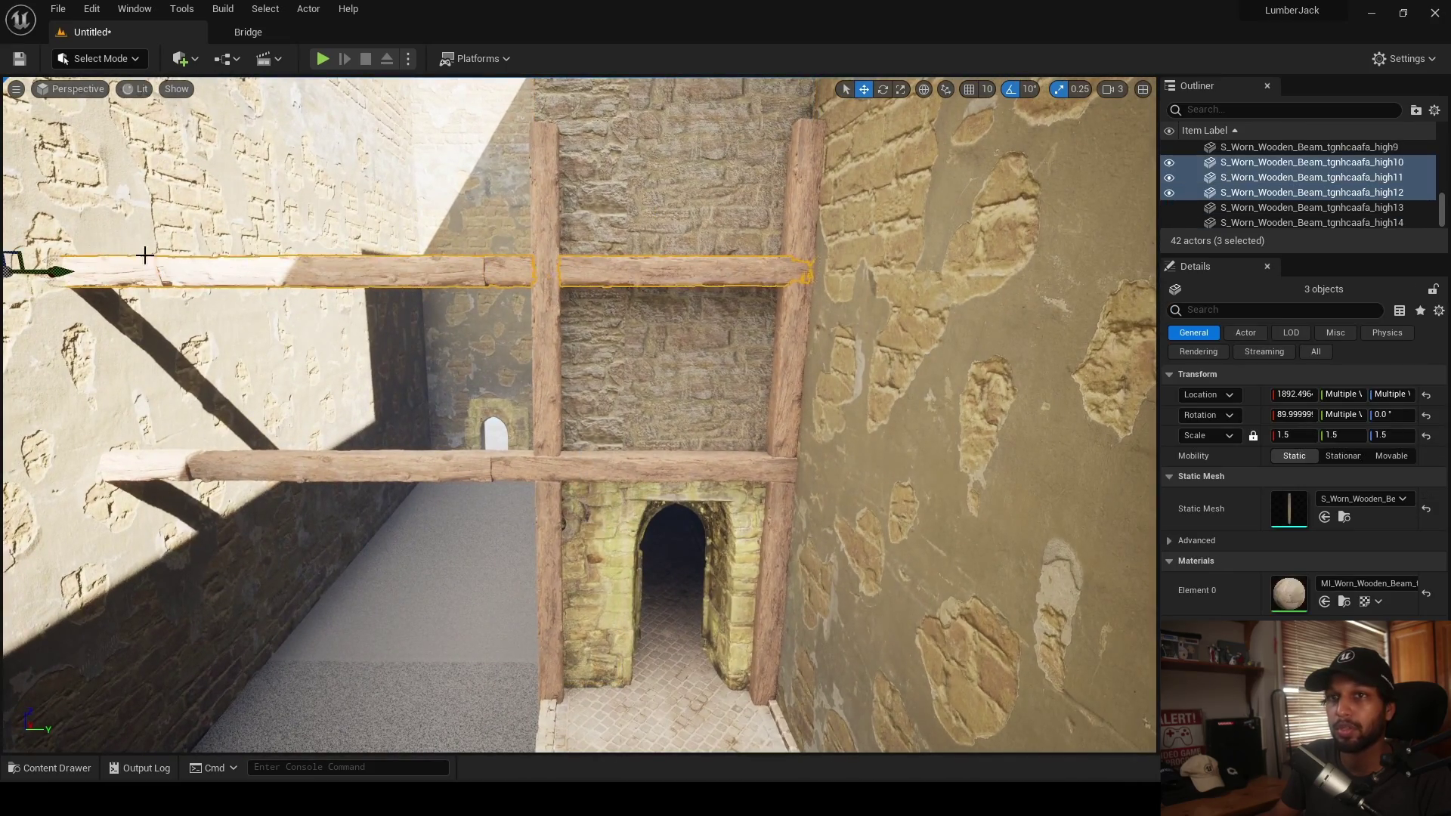
{"action": "scroll", "coordinate": [119, 250], "scroll_direction": "down", "scroll_amount": 3}
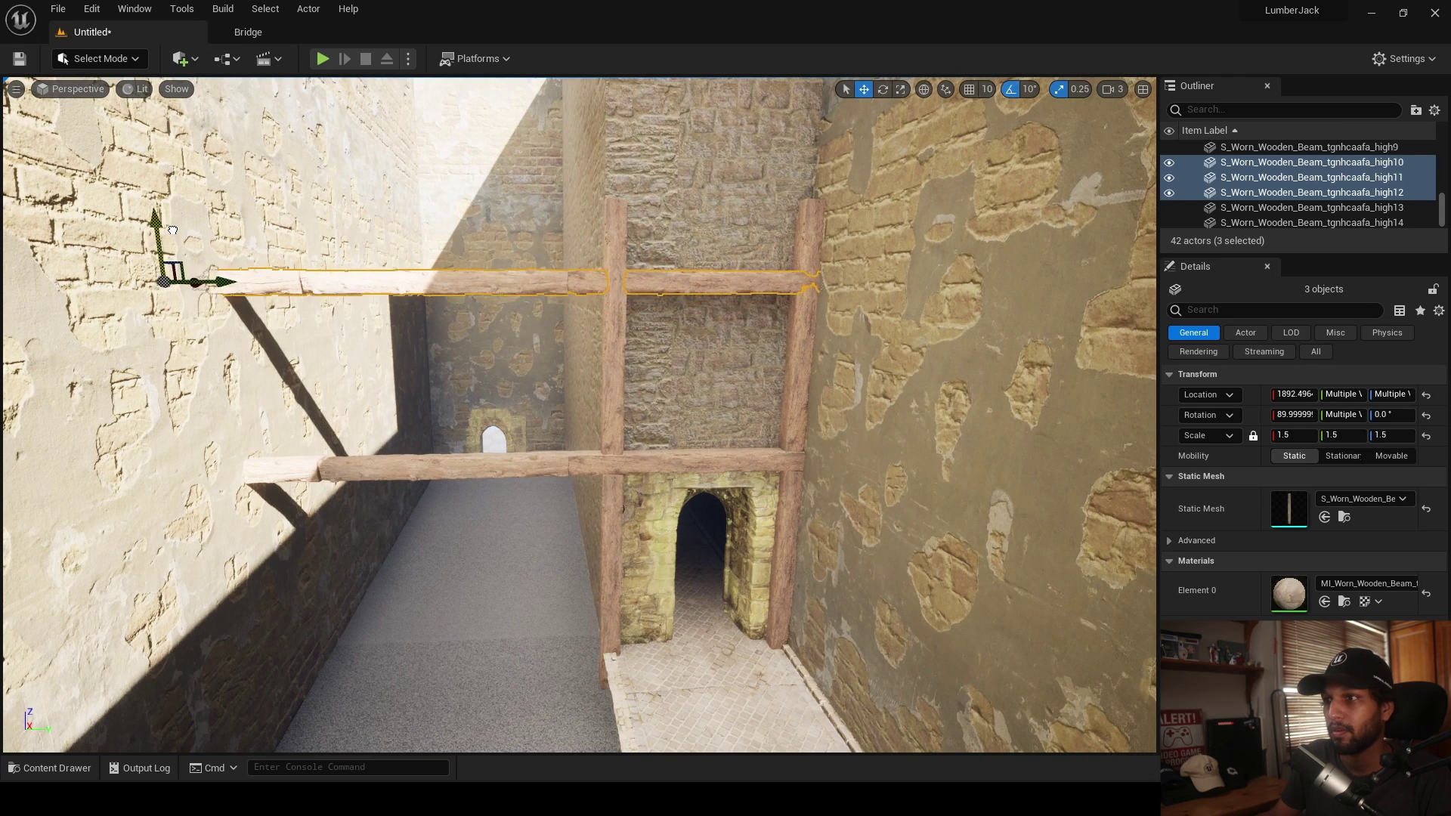
{"action": "left_click", "coordinate": [616, 310]}
{"action": "key", "text": "e"}
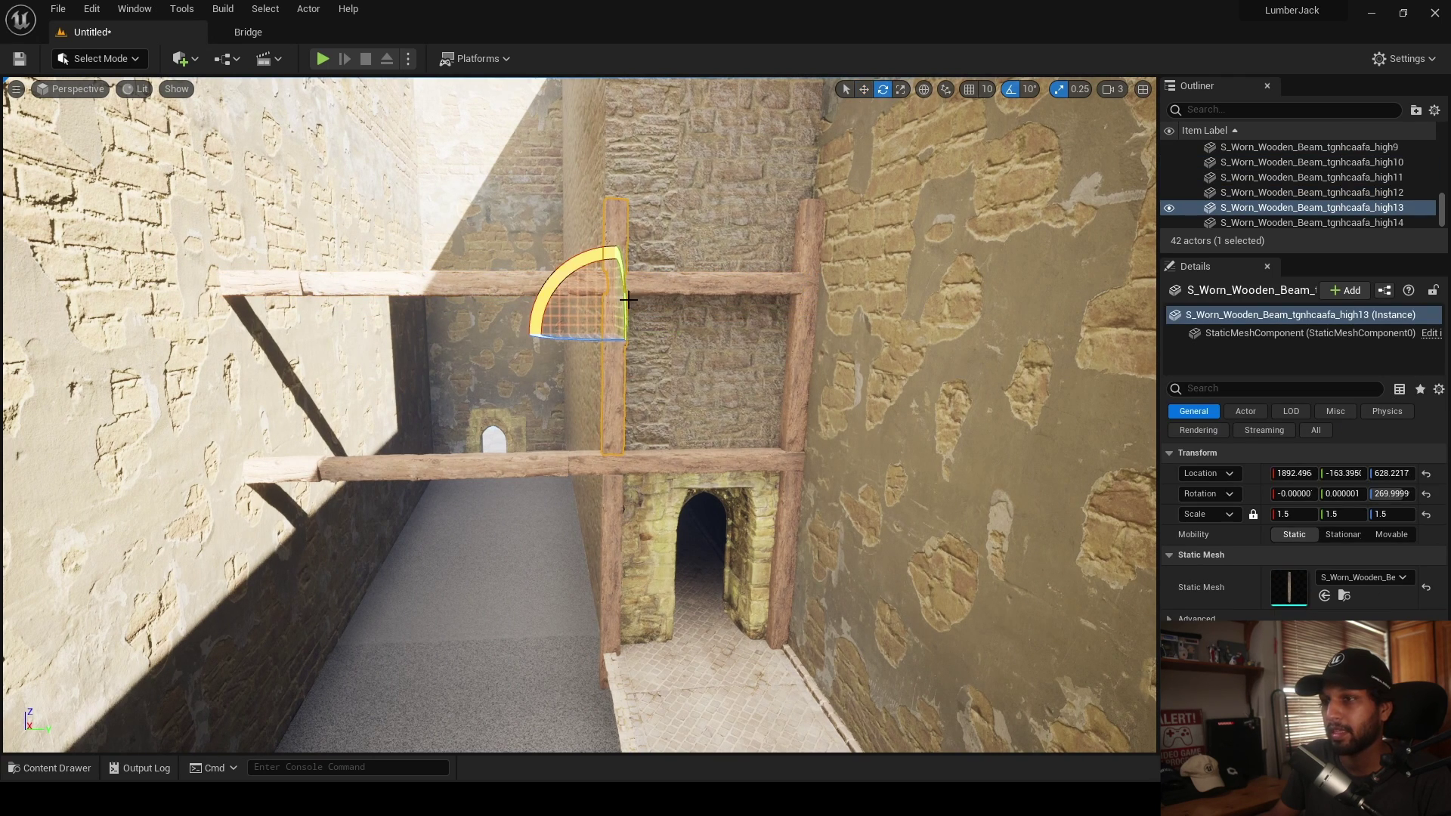
- Duplicate the crossbeam above the arch upward, tilt the copy to 50°, and fit it as a diagonal brace between the upper posts
{"action": "key", "text": "w"}
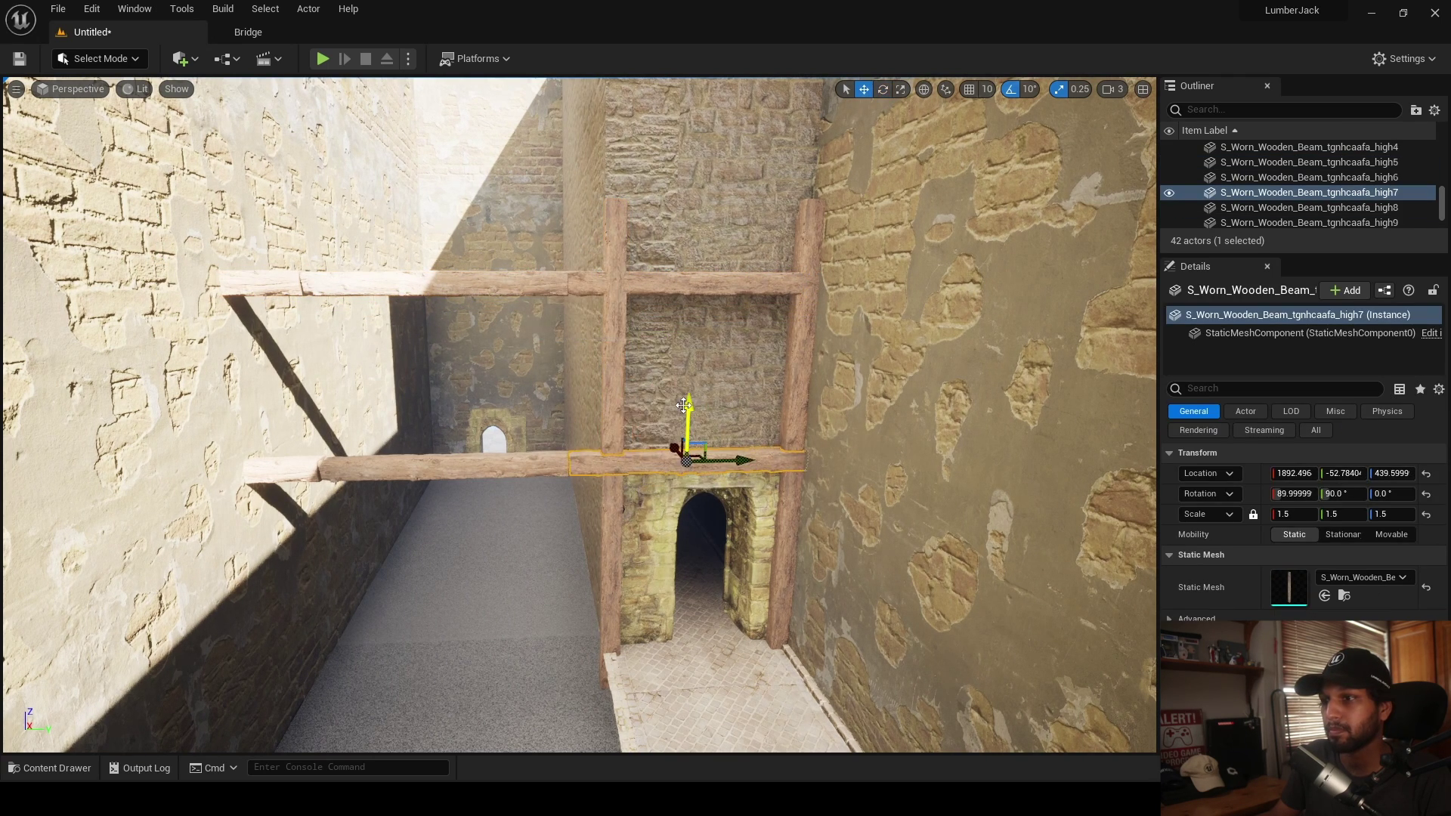
{"action": "left_click_drag", "start_coordinate": [689, 420], "coordinate": [688, 314], "text": "alt"}
{"action": "mouse_move", "coordinate": [641, 319]}
{"action": "right_mouse_down"}
{"action": "mouse_move", "coordinate": [747, 320]}
{"action": "mouse_move", "coordinate": [631, 319]}
{"action": "right_mouse_up"}
{"action": "left_click_drag", "start_coordinate": [668, 322], "coordinate": [727, 325]}
{"action": "left_click_drag", "start_coordinate": [767, 370], "coordinate": [782, 373]}
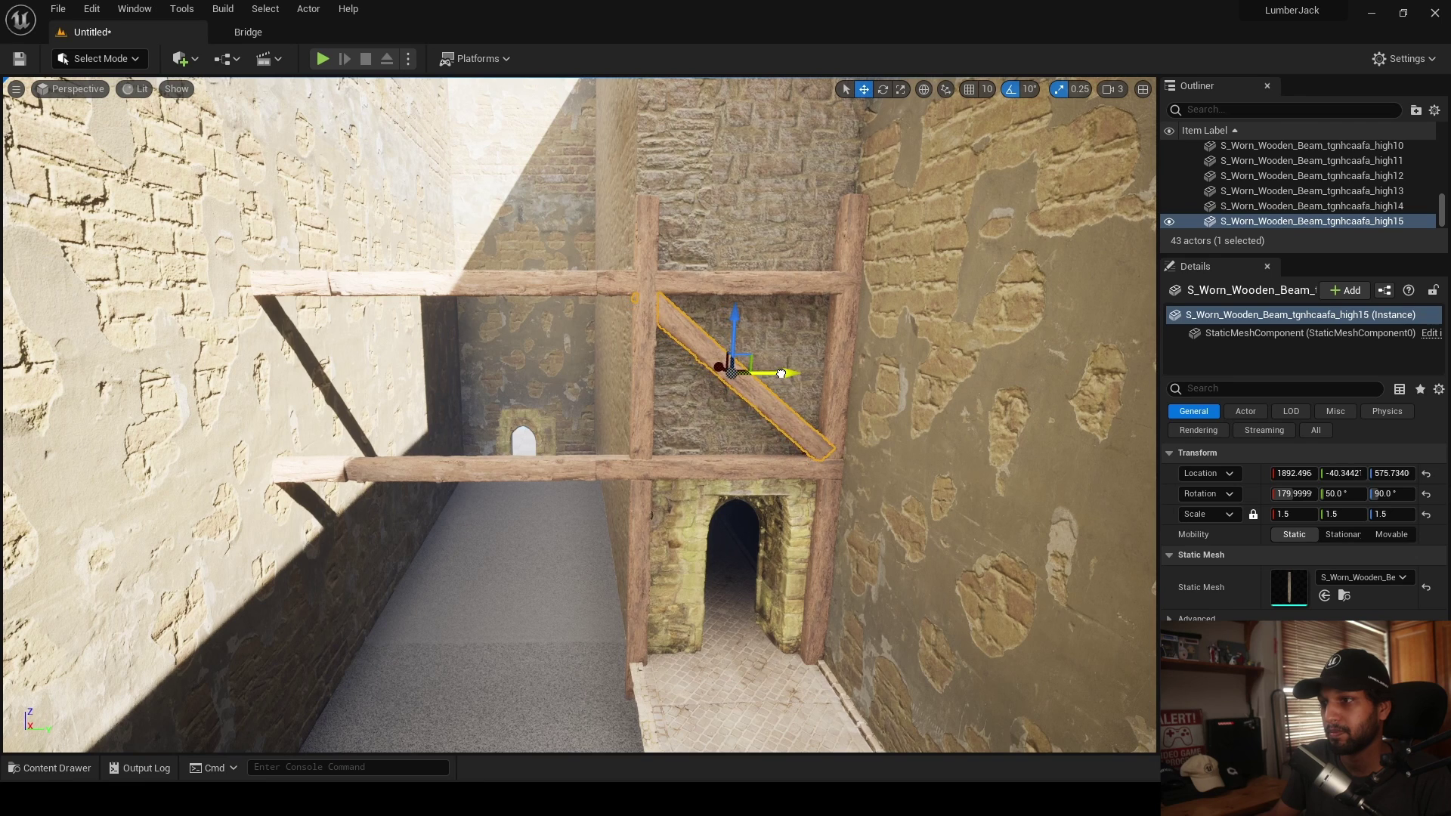
- Select all three segments of the upper crossbeam row and raise them slightly together
{"action": "left_click", "coordinate": [710, 293]}
{"action": "left_click", "coordinate": [699, 284]}
{"action": "left_click", "coordinate": [439, 282], "text": "shift"}
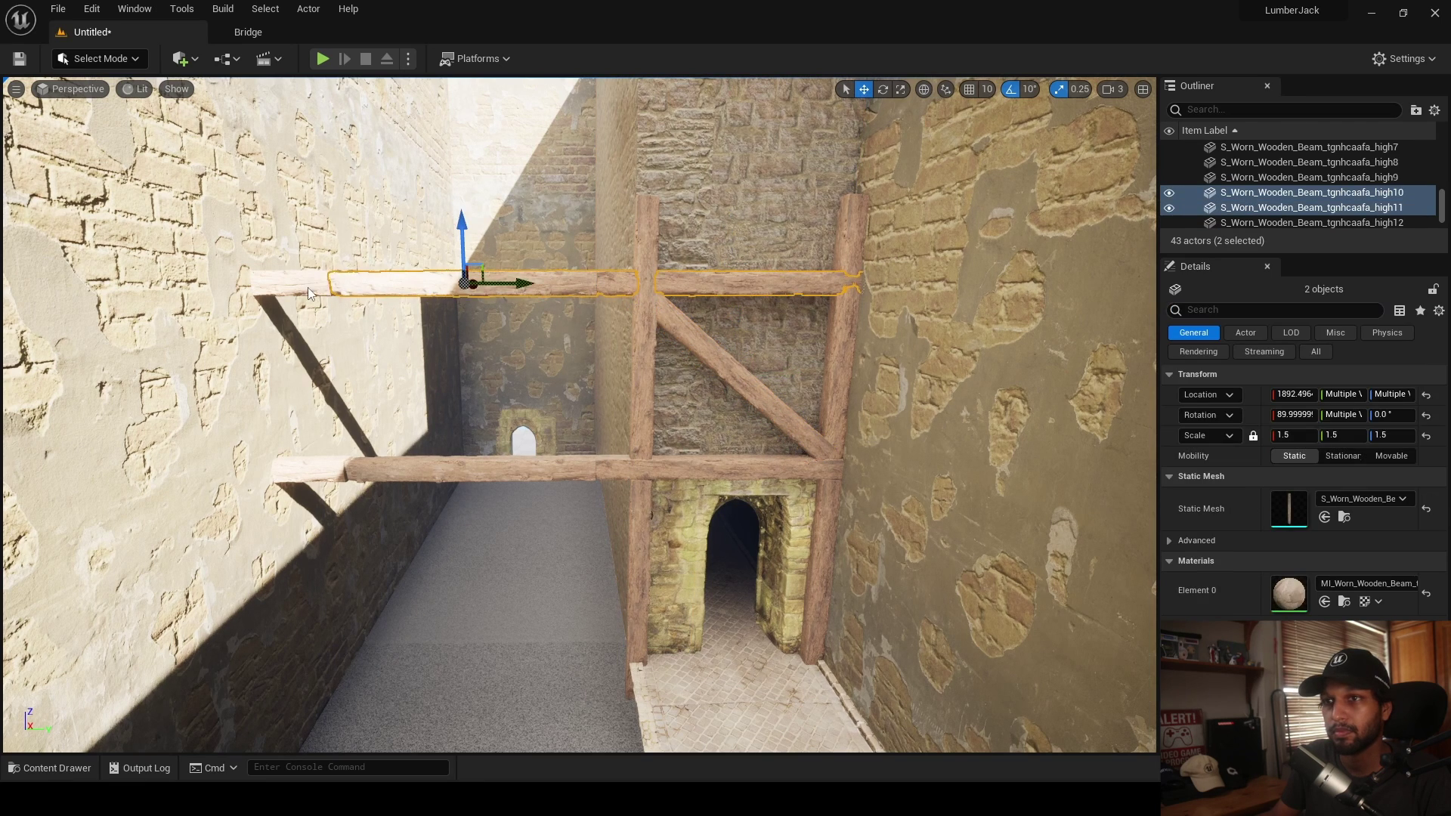
{"action": "left_click", "coordinate": [362, 286], "text": "shift"}
{"action": "left_click_drag", "start_coordinate": [192, 235], "coordinate": [193, 228]}
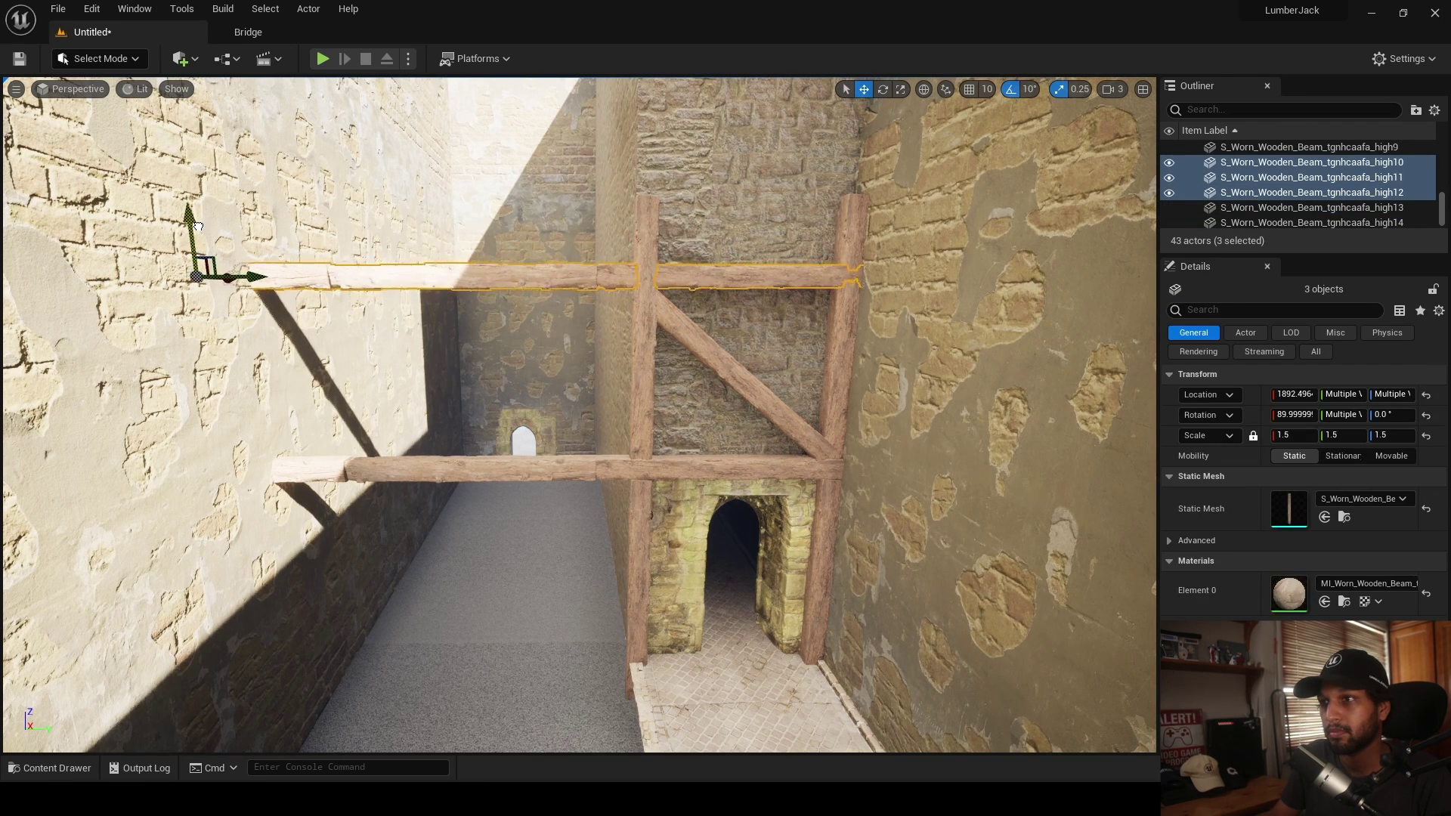
- Duplicate the diagonal brace above the arch, rotating the copy the opposite way so both cross in an X
{"action": "left_click", "coordinate": [709, 349]}
{"action": "key", "text": "e"}
{"action": "left_click_drag", "start_coordinate": [680, 317], "coordinate": [642, 363], "text": "alt"}
- Duplicate both crossed braces sideways into the open corridor bay so they form a V between the crossbeam rows
{"action": "key", "text": "w"}
{"action": "left_click_drag", "start_coordinate": [770, 371], "coordinate": [572, 375], "text": "alt"}
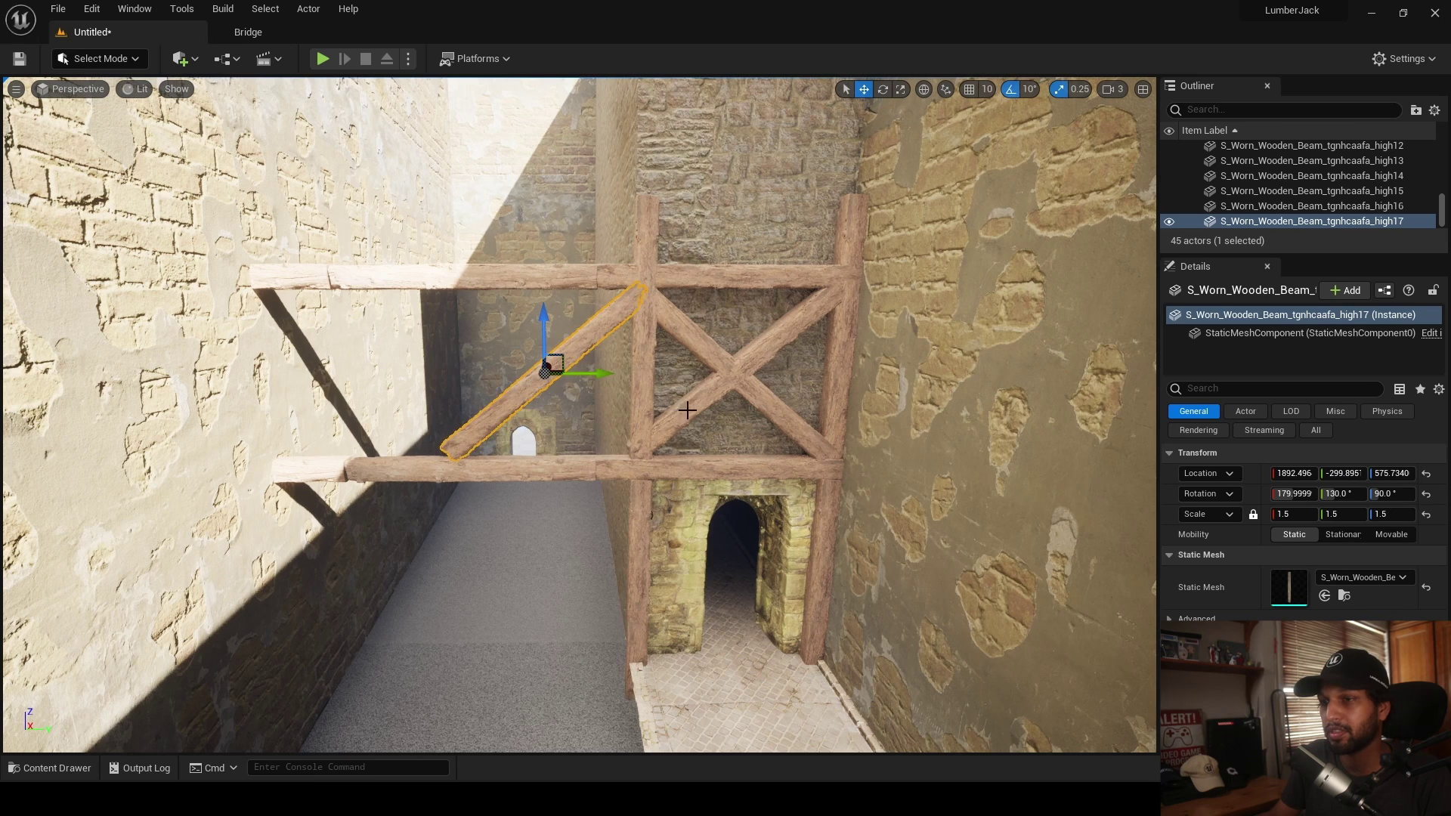
{"action": "left_click", "coordinate": [749, 418]}
{"action": "left_click_drag", "start_coordinate": [799, 382], "coordinate": [424, 375], "text": "alt"}
- Shift the outer V brace slightly closer to the opposite corridor wall
{"action": "left_click", "coordinate": [563, 445]}
{"action": "mouse_move", "coordinate": [567, 448]}
{"action": "right_mouse_down"}
{"action": "mouse_move", "coordinate": [597, 468]}
{"action": "mouse_move", "coordinate": [560, 445]}
{"action": "right_mouse_up"}
{"action": "key", "text": "w"}
{"action": "key", "text": "a"}
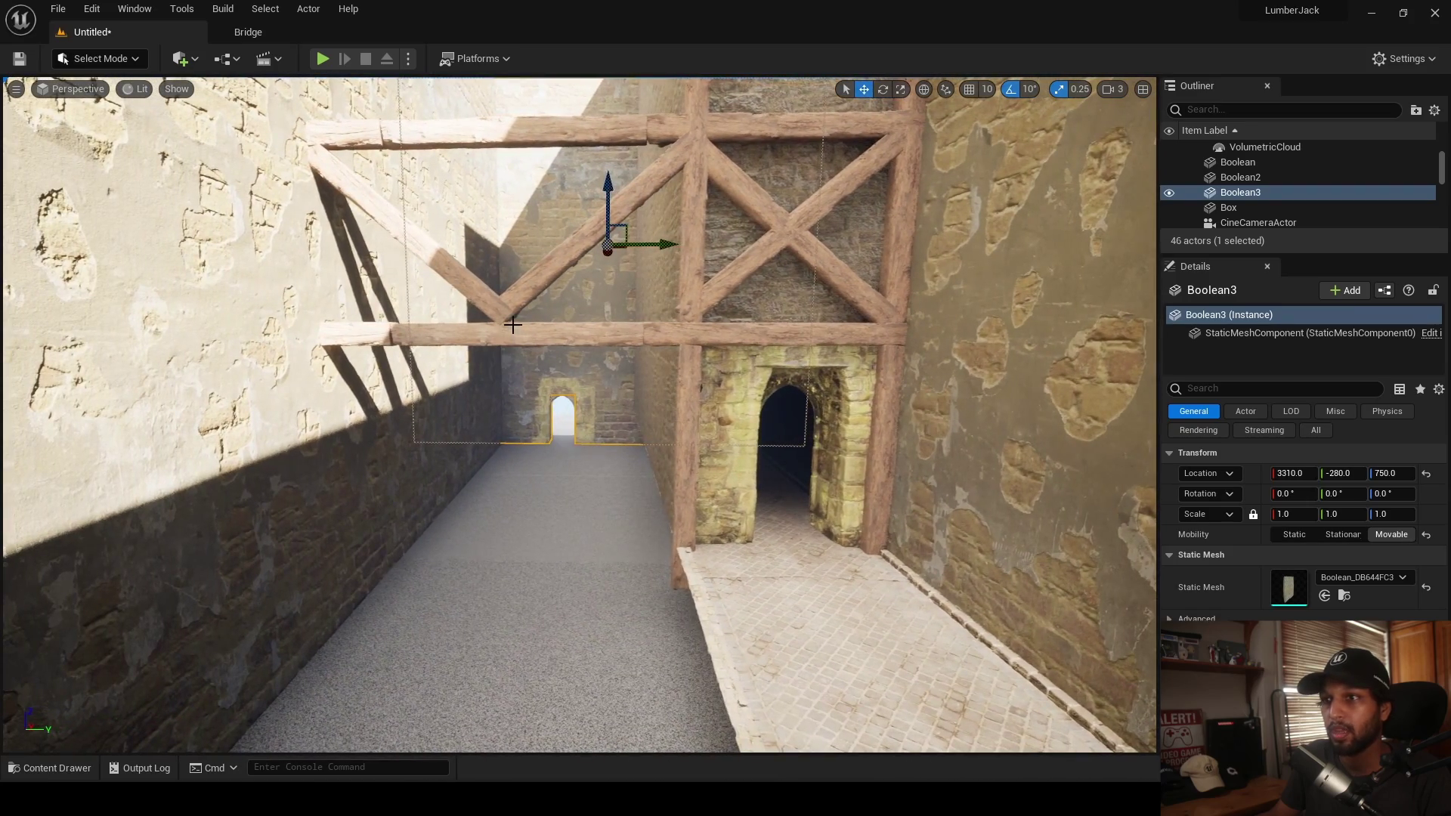
{"action": "left_click", "coordinate": [496, 313]}
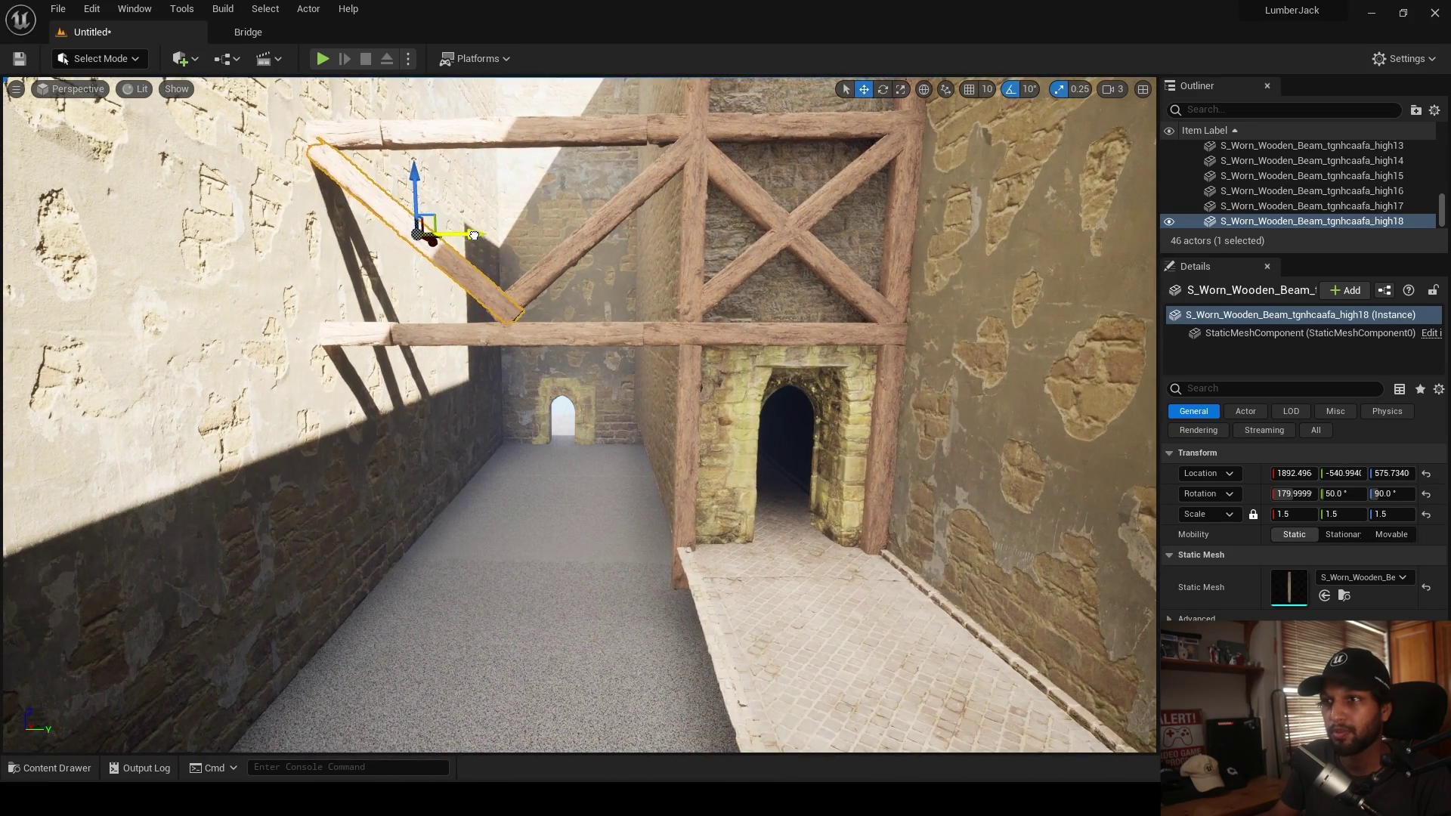
{"action": "left_click", "coordinate": [481, 222]}
{"action": "left_click", "coordinate": [483, 279]}
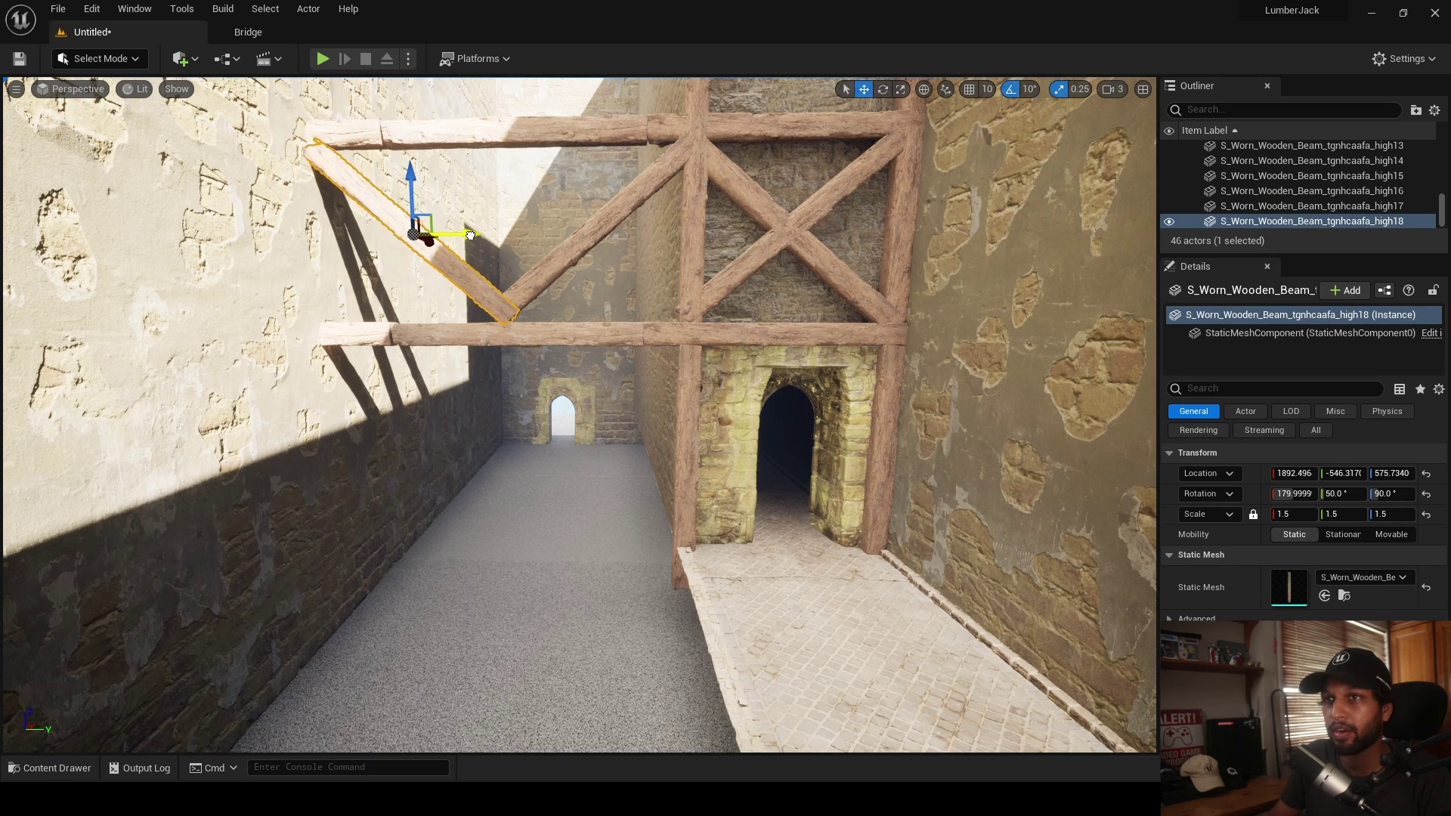
{"action": "left_click", "coordinate": [477, 269]}
- Through CineCameraActor, fine-tune the positions of the two crossed braces above the arch
{"action": "left_click", "coordinate": [65, 89]}
{"action": "left_click", "coordinate": [135, 257]}
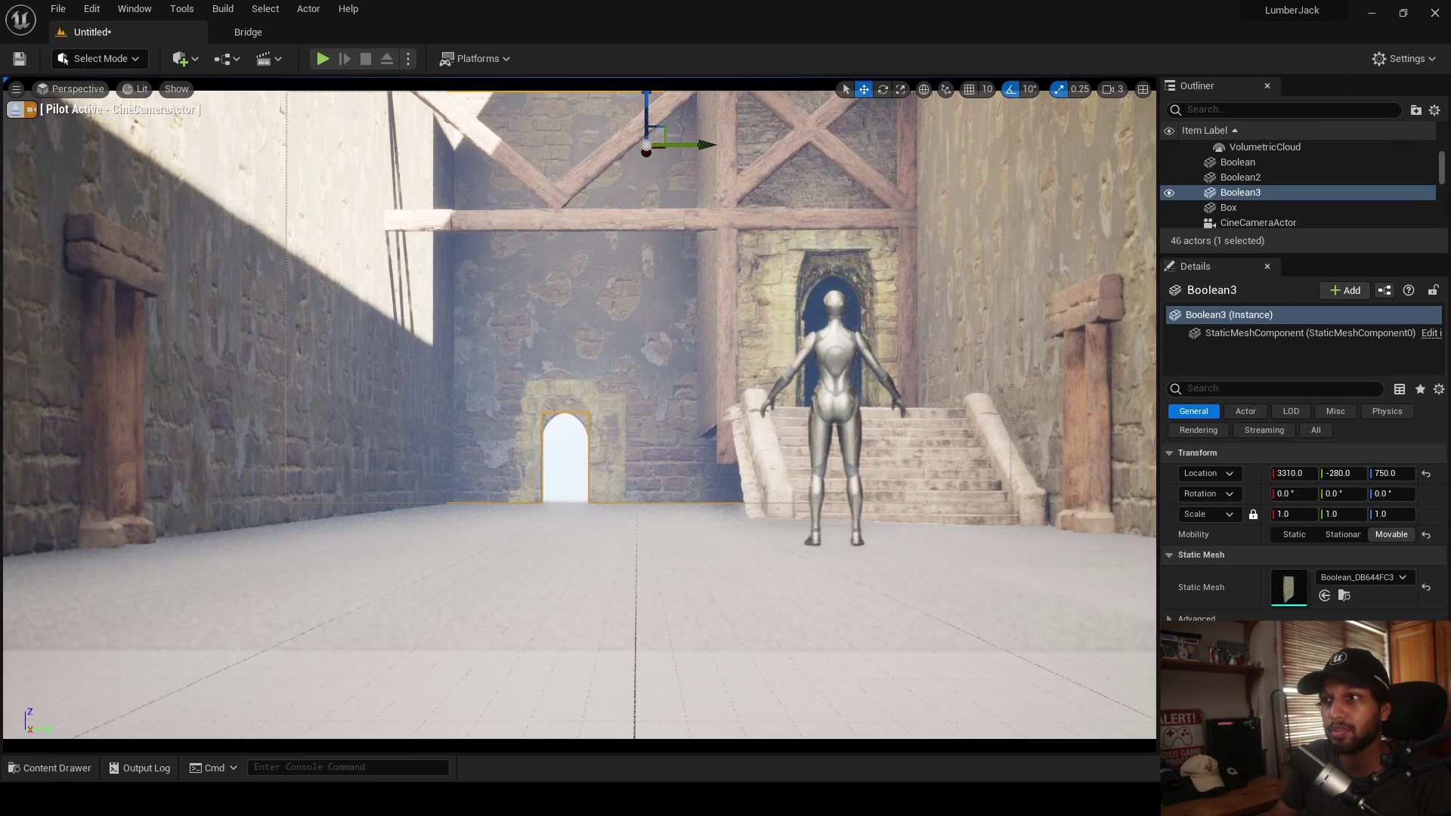
{"action": "left_click", "coordinate": [523, 217]}
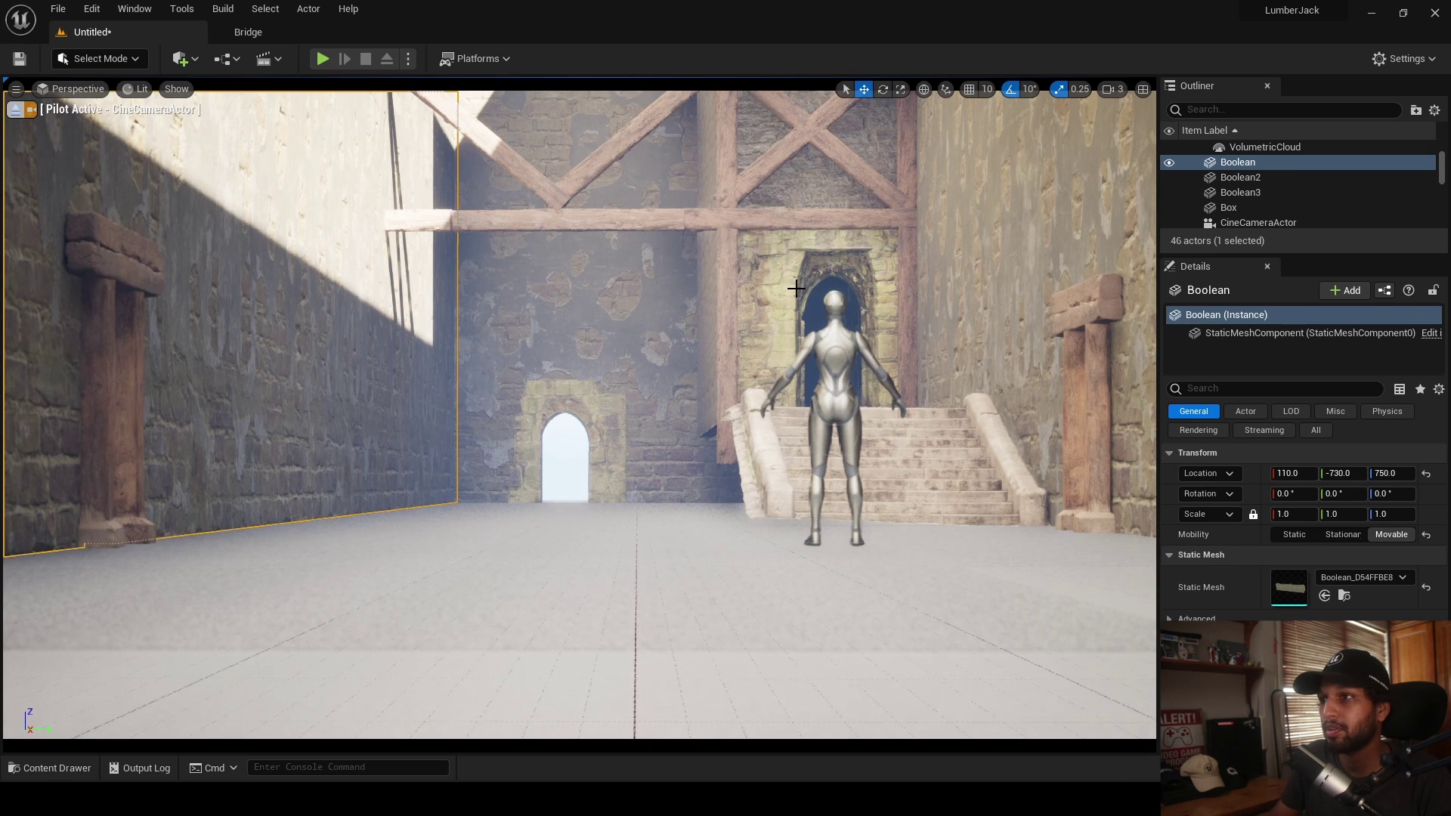
{"action": "left_click", "coordinate": [793, 156]}
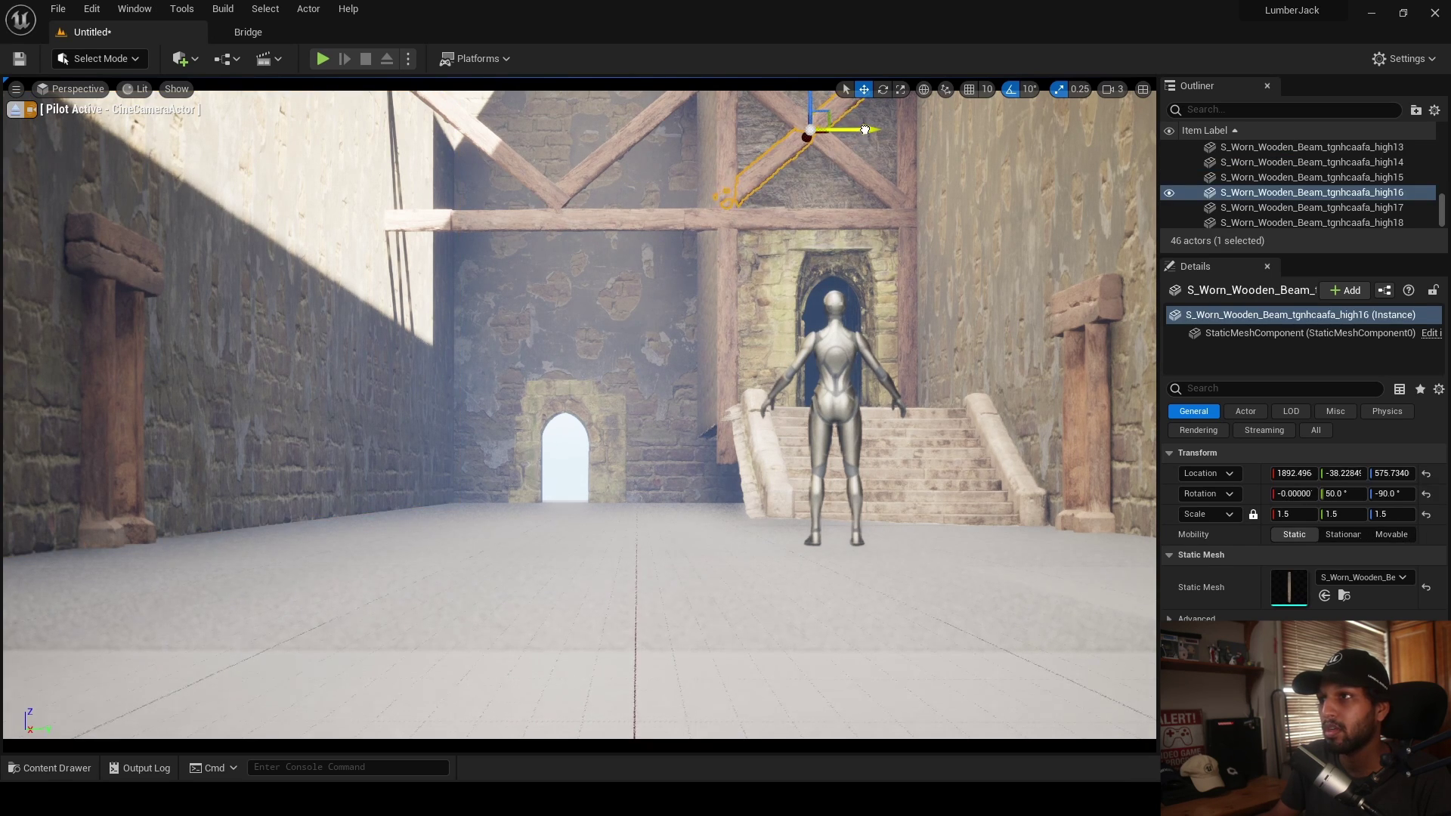
{"action": "left_click", "coordinate": [840, 150]}
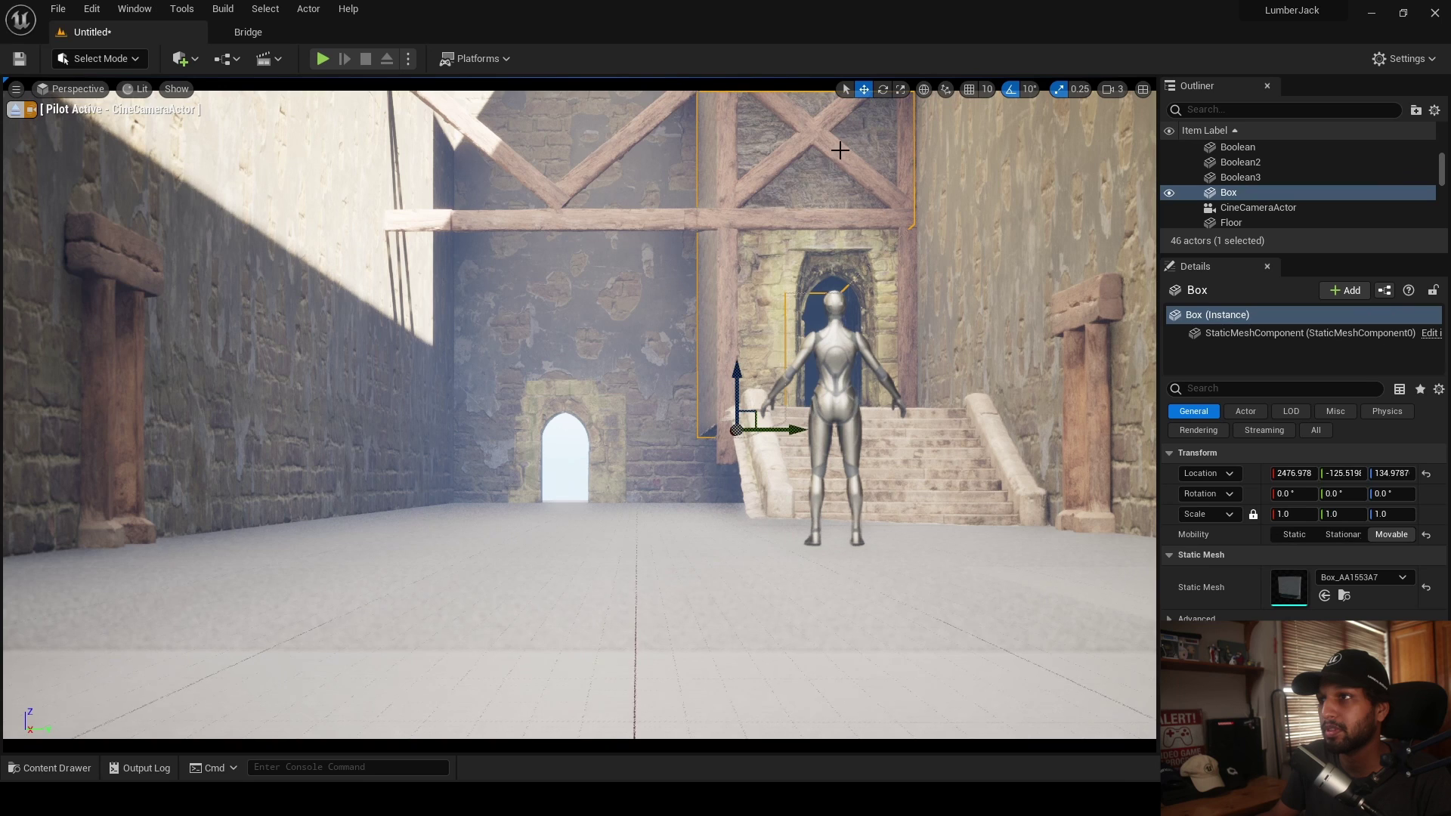
{"action": "left_click", "coordinate": [829, 156]}
{"action": "mouse_move", "coordinate": [869, 129]}
{"action": "left_mouse_down"}
{"action": "mouse_move", "coordinate": [820, 111]}
{"action": "mouse_move", "coordinate": [875, 139]}
{"action": "left_mouse_up"}
{"action": "left_click", "coordinate": [801, 153]}
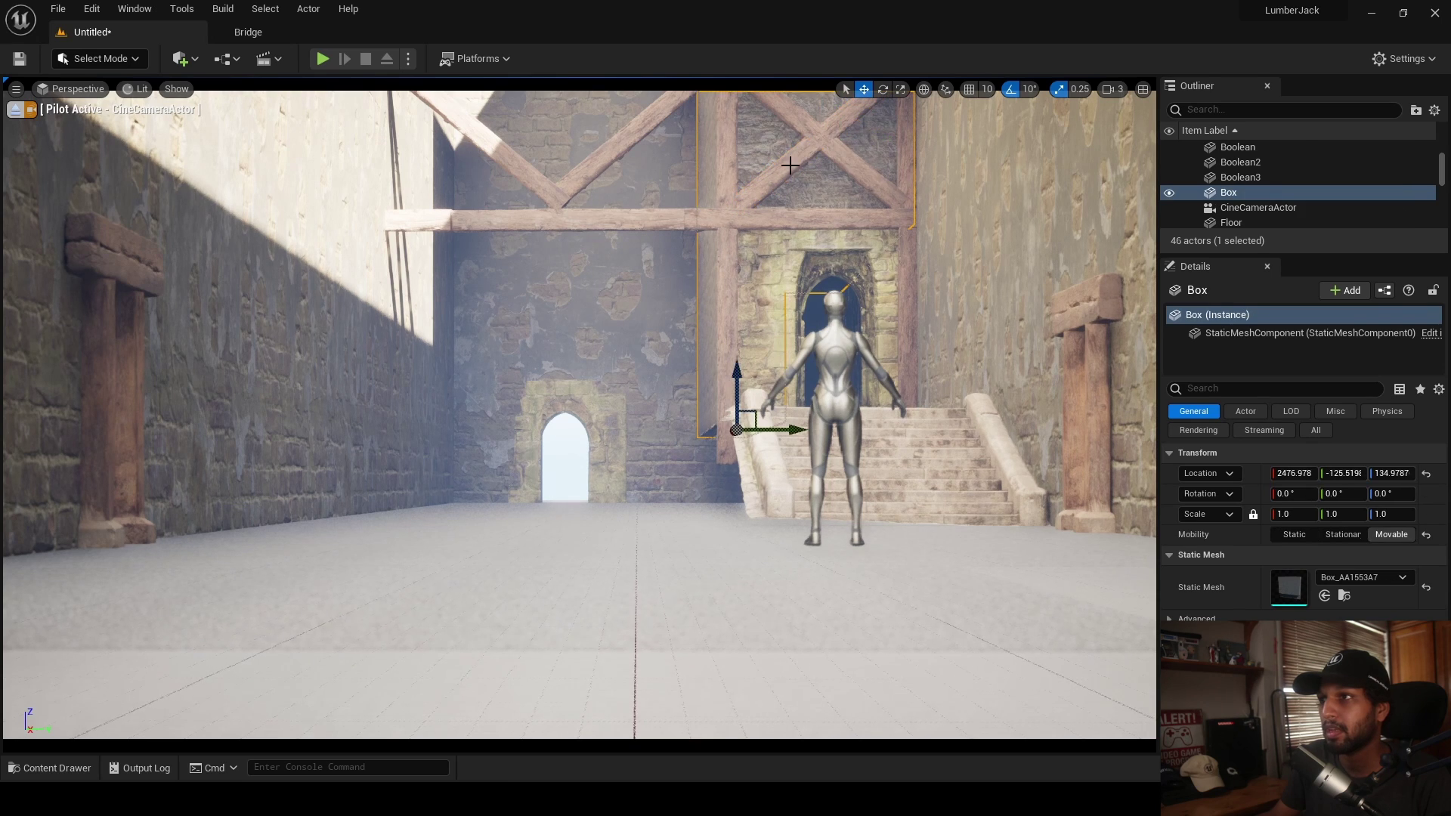
{"action": "left_click", "coordinate": [831, 141]}
{"action": "mouse_move", "coordinate": [803, 111]}
{"action": "left_mouse_down"}
{"action": "mouse_move", "coordinate": [866, 133]}
{"action": "mouse_move", "coordinate": [815, 104]}
{"action": "left_mouse_up"}
{"action": "left_click", "coordinate": [844, 240]}
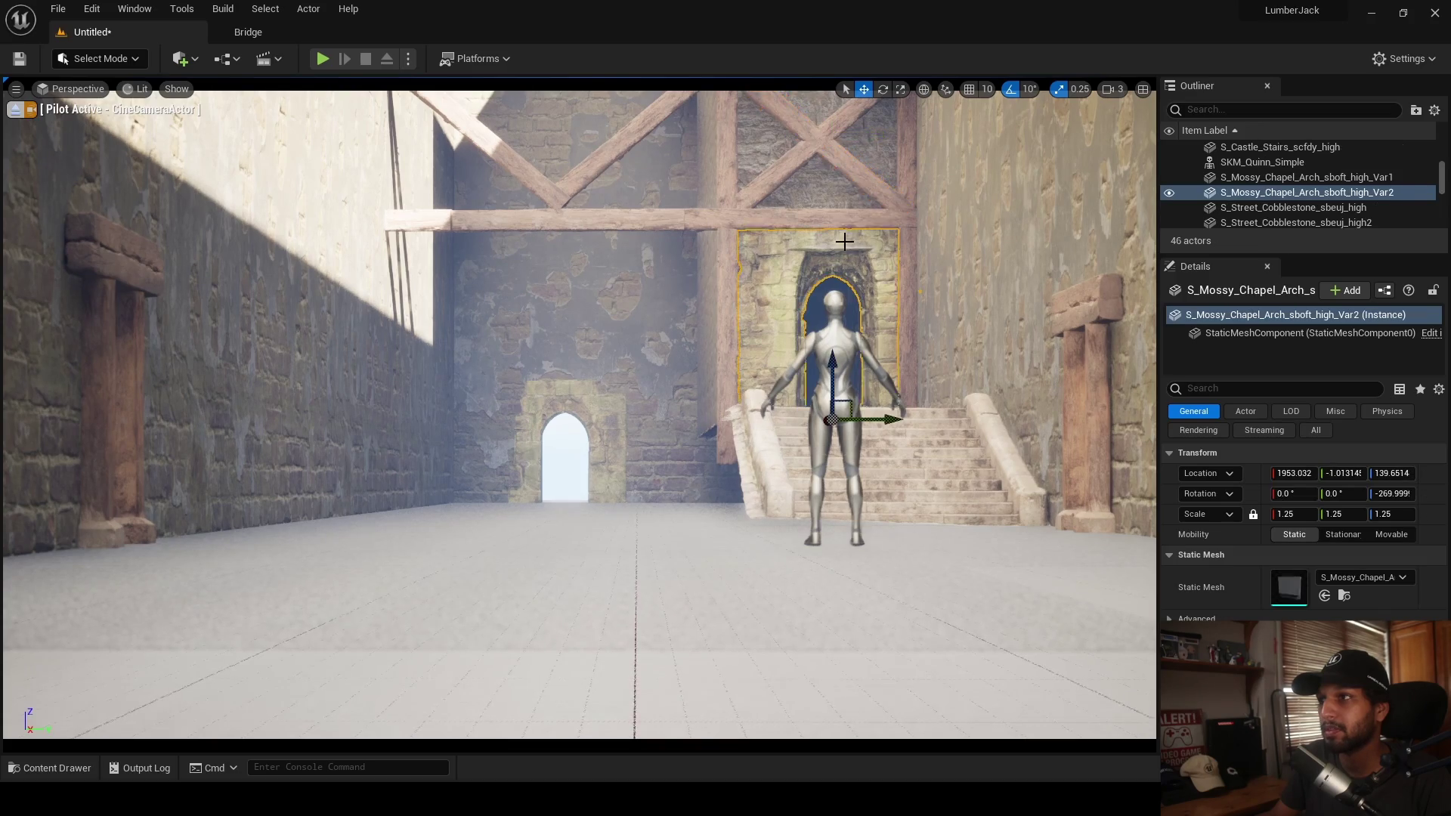
- Push the original diagonal brace slightly back toward the wall behind its crossing brace and check the framing through CineCameraActor
{"action": "left_click", "coordinate": [871, 192]}
{"action": "key", "text": "f"}
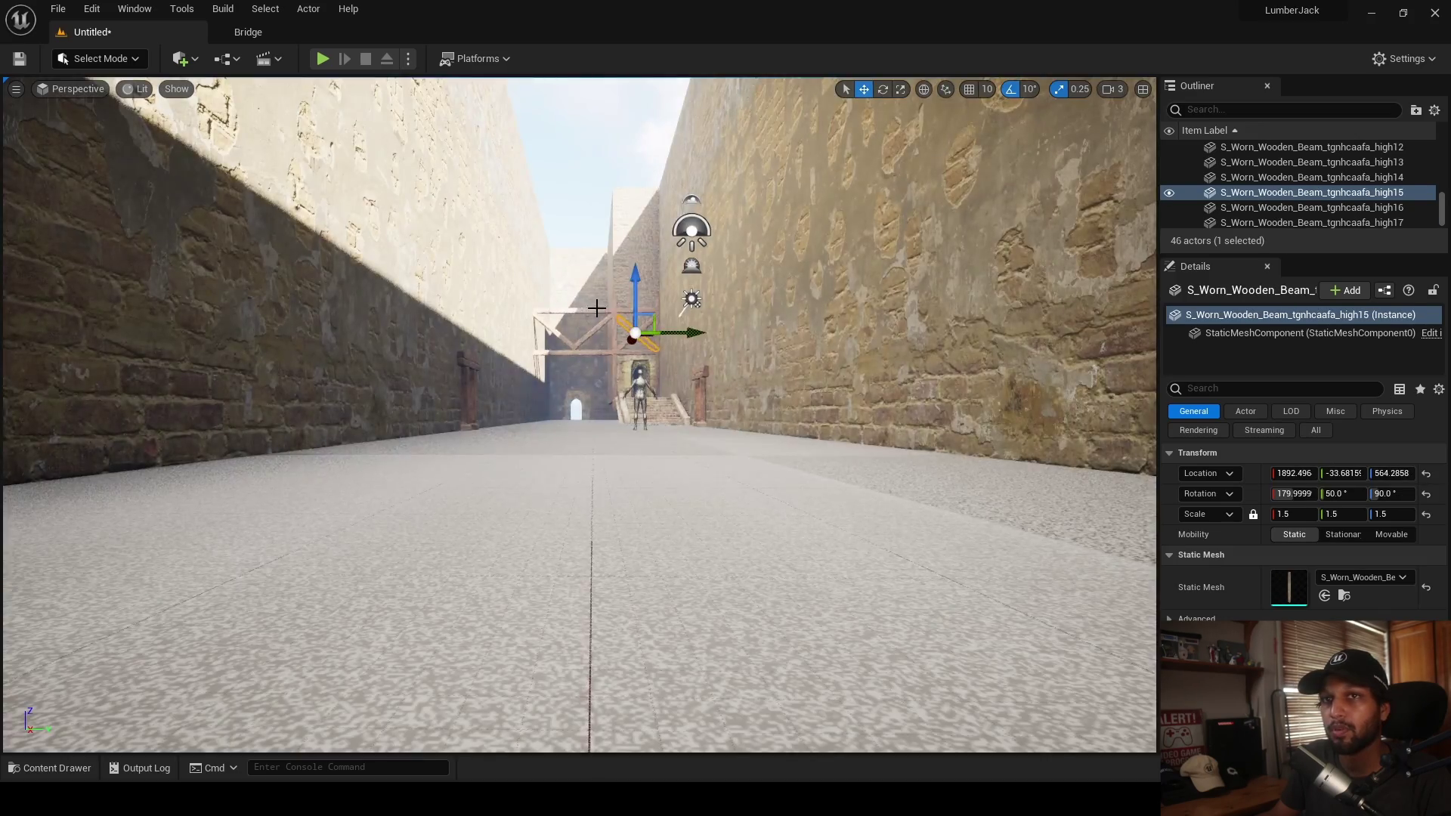
{"action": "mouse_move", "coordinate": [625, 262]}
{"action": "right_mouse_down"}
{"action": "mouse_move", "coordinate": [680, 325]}
{"action": "mouse_move", "coordinate": [624, 262]}
{"action": "right_mouse_up"}
{"action": "left_click_drag", "start_coordinate": [571, 230], "coordinate": [566, 228]}
{"action": "left_click", "coordinate": [631, 455]}
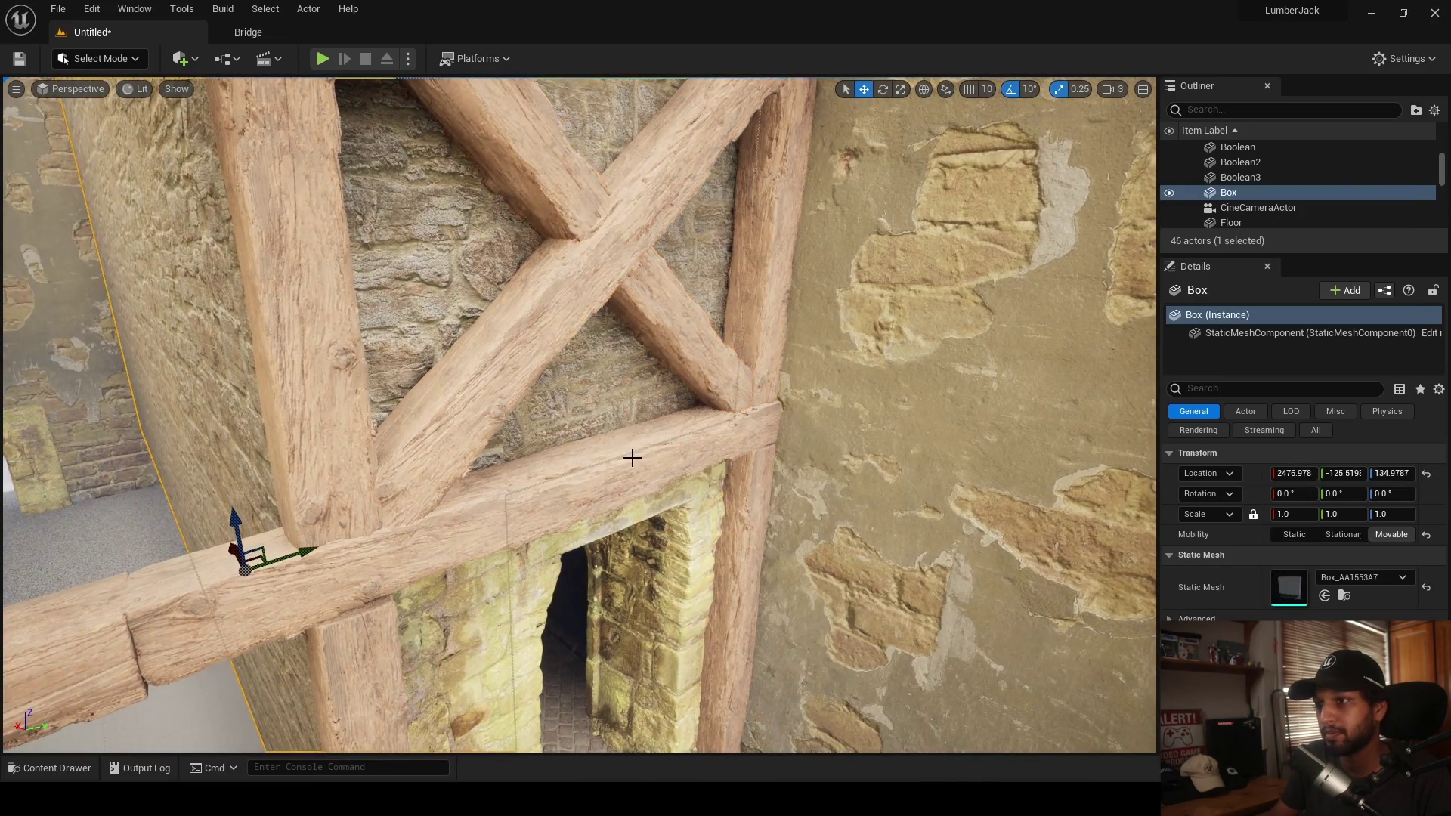
{"action": "left_click", "coordinate": [526, 392]}
{"action": "right_click_drag", "start_coordinate": [495, 405], "coordinate": [754, 354]}
{"action": "left_click_drag", "start_coordinate": [767, 352], "coordinate": [743, 340]}
{"action": "left_click", "coordinate": [826, 405]}
{"action": "left_click", "coordinate": [799, 399]}
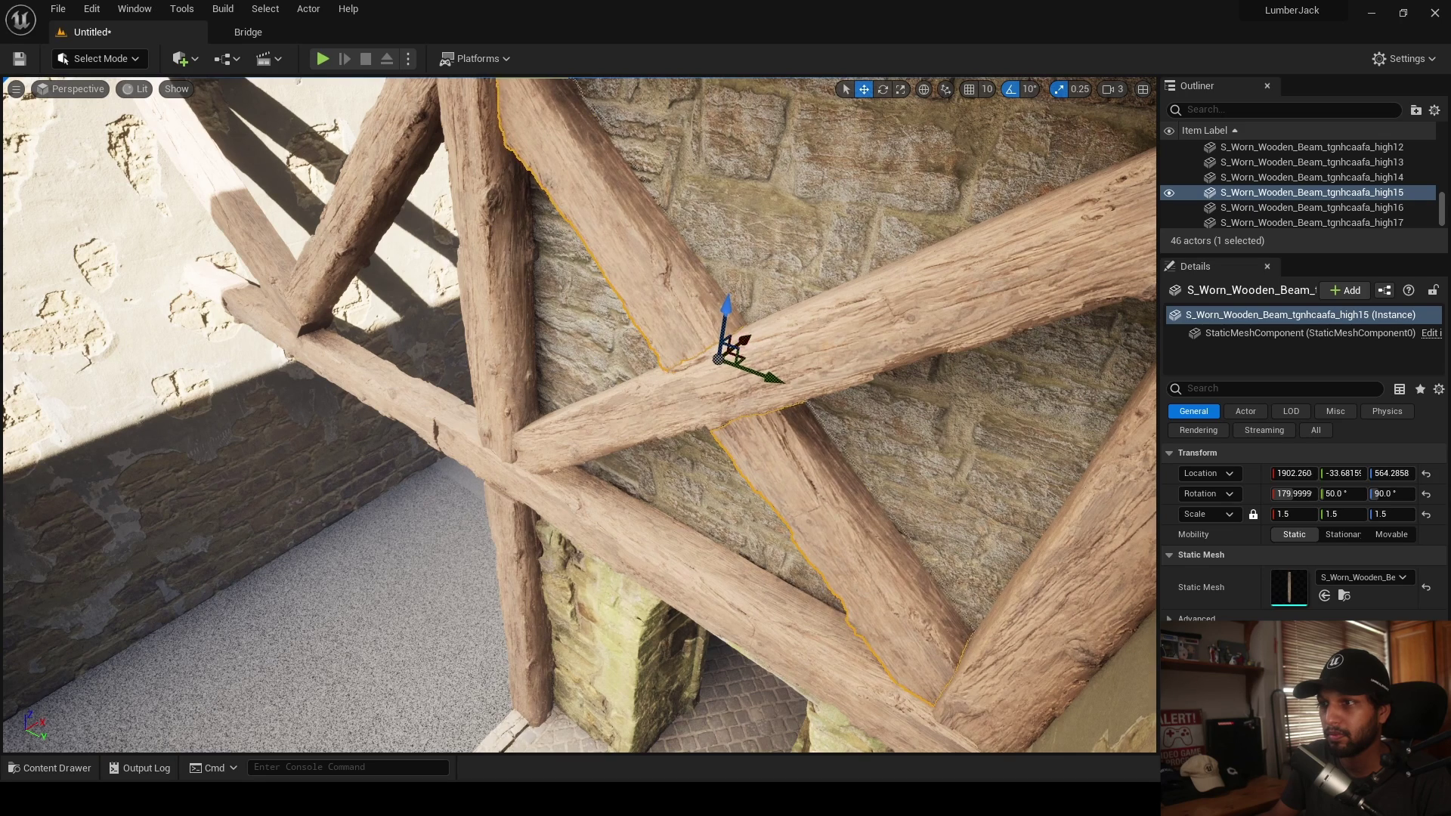
{"action": "left_click", "coordinate": [706, 262]}
{"action": "left_click", "coordinate": [93, 90]}
{"action": "left_click", "coordinate": [125, 257]}
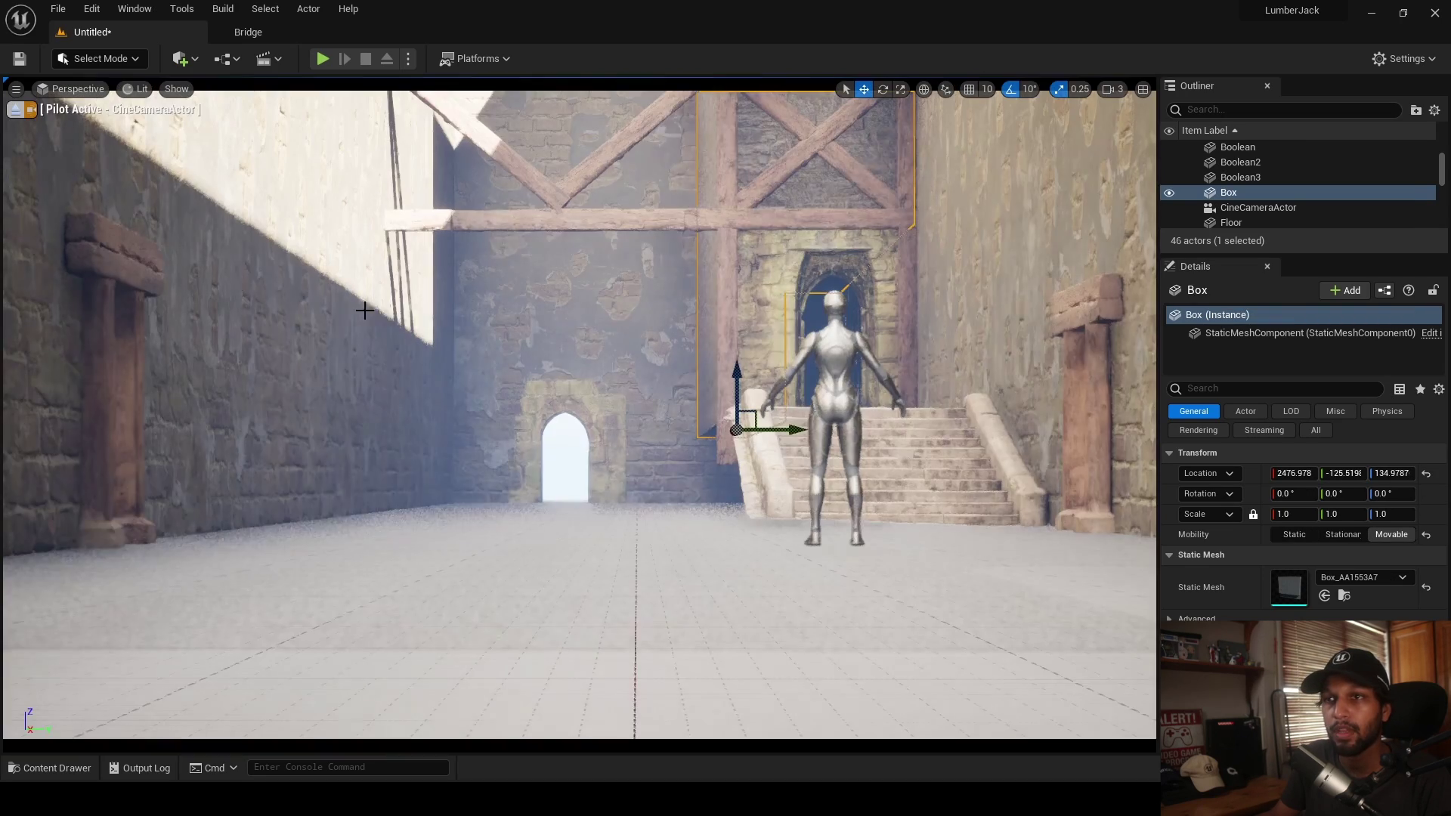
{"action": "left_click", "coordinate": [589, 409]}
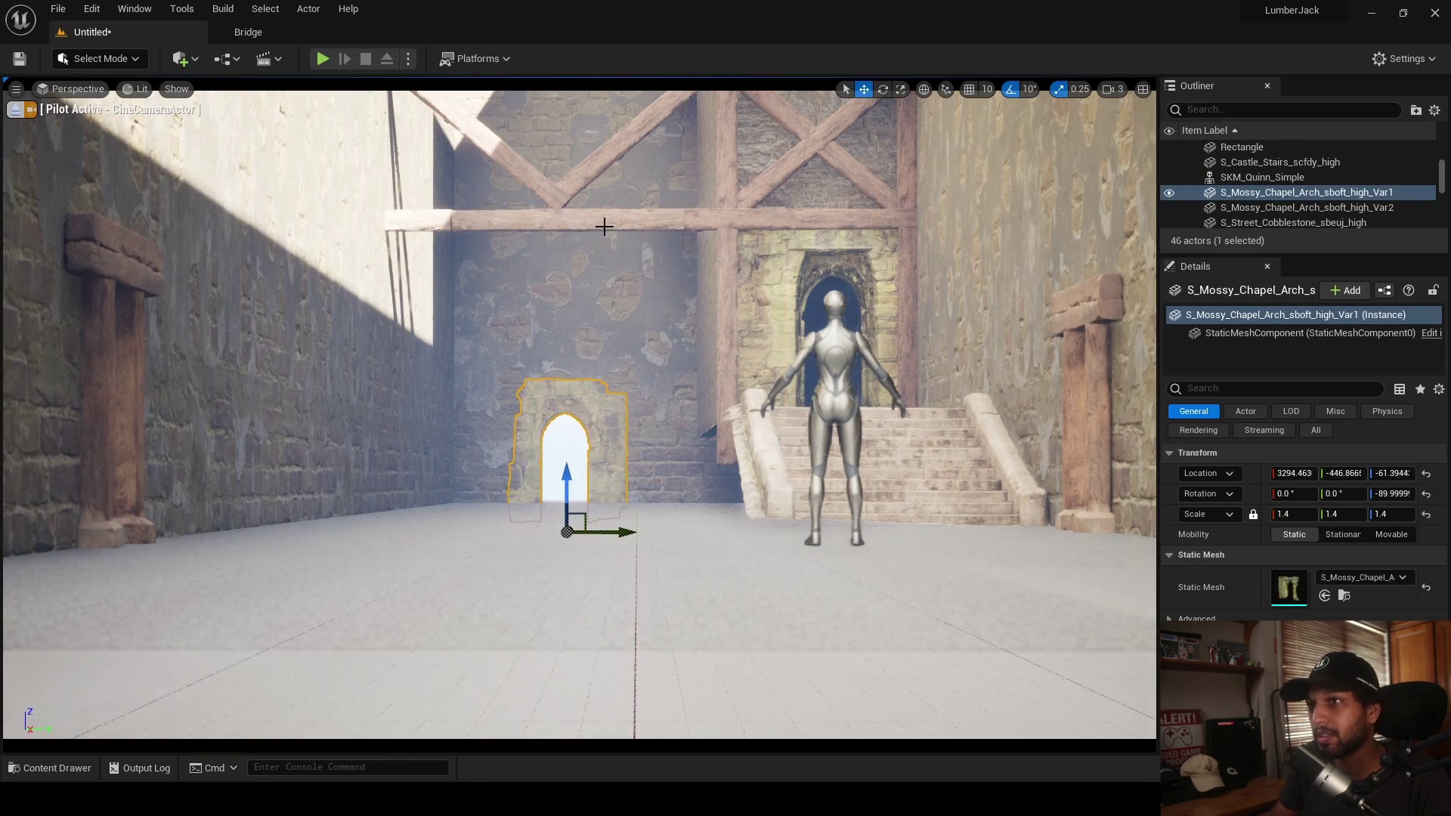
{"action": "left_click", "coordinate": [16, 111]}
- Add the Megascans Cobblestone surface from Bridge to the project and apply its material to the corridor floor
{"action": "mouse_move", "coordinate": [653, 499]}
{"action": "right_mouse_down"}
{"action": "mouse_move", "coordinate": [653, 560]}
{"action": "mouse_move", "coordinate": [653, 499]}
{"action": "right_mouse_up"}
{"action": "key", "text": "w"}
{"action": "left_click", "coordinate": [687, 515]}
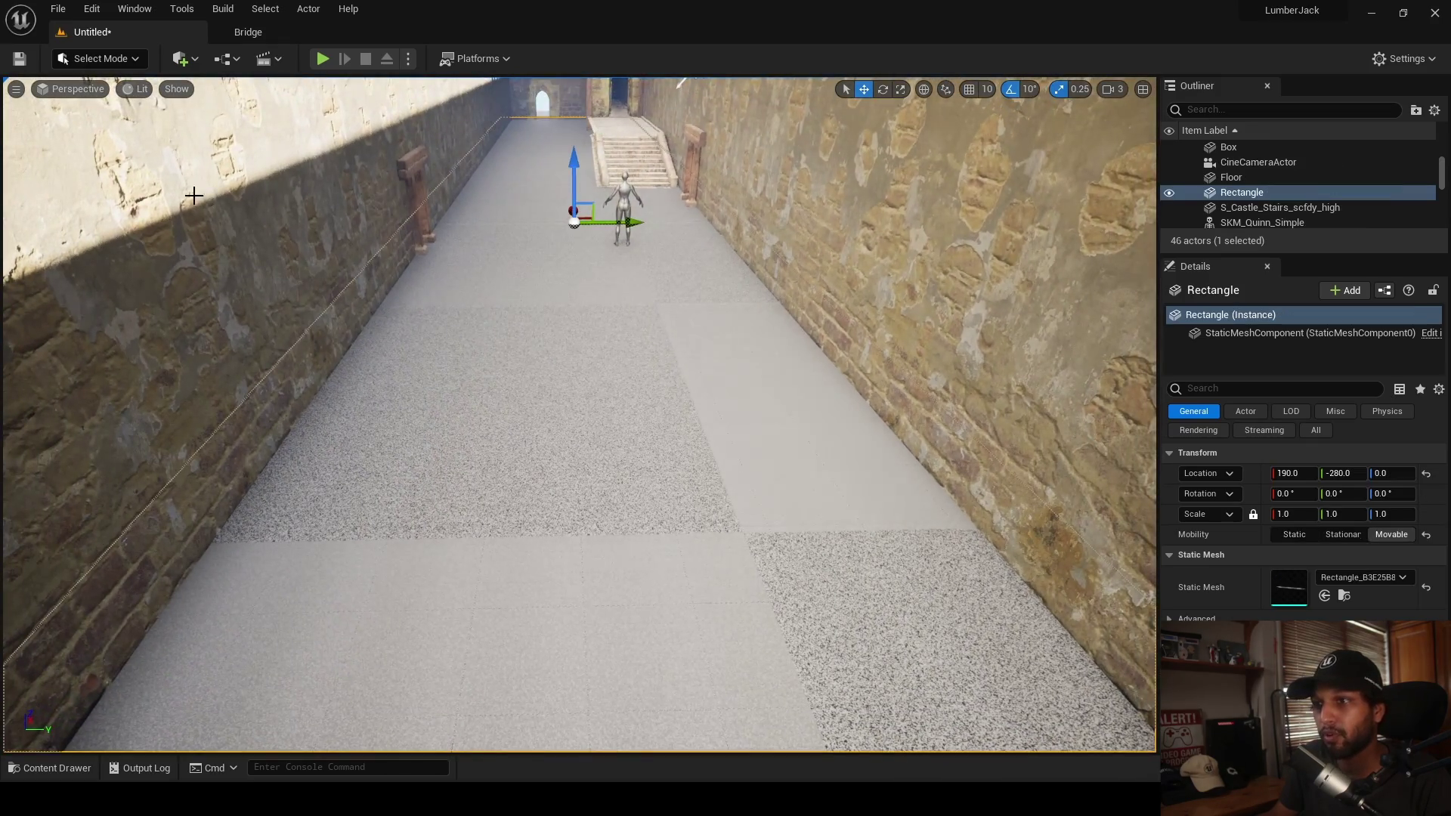
{"action": "left_click", "coordinate": [248, 32]}
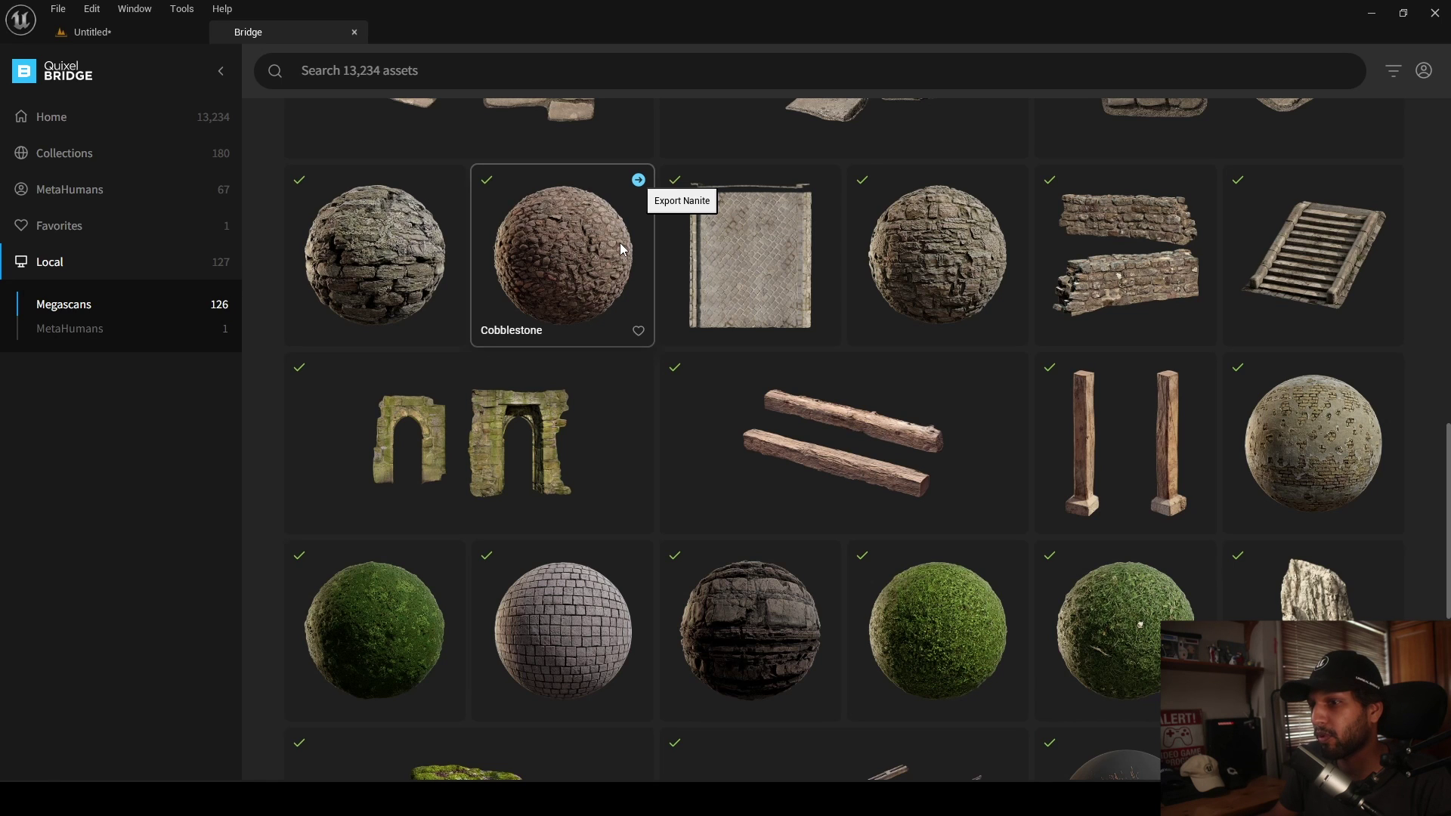
{"action": "left_click", "coordinate": [84, 31]}
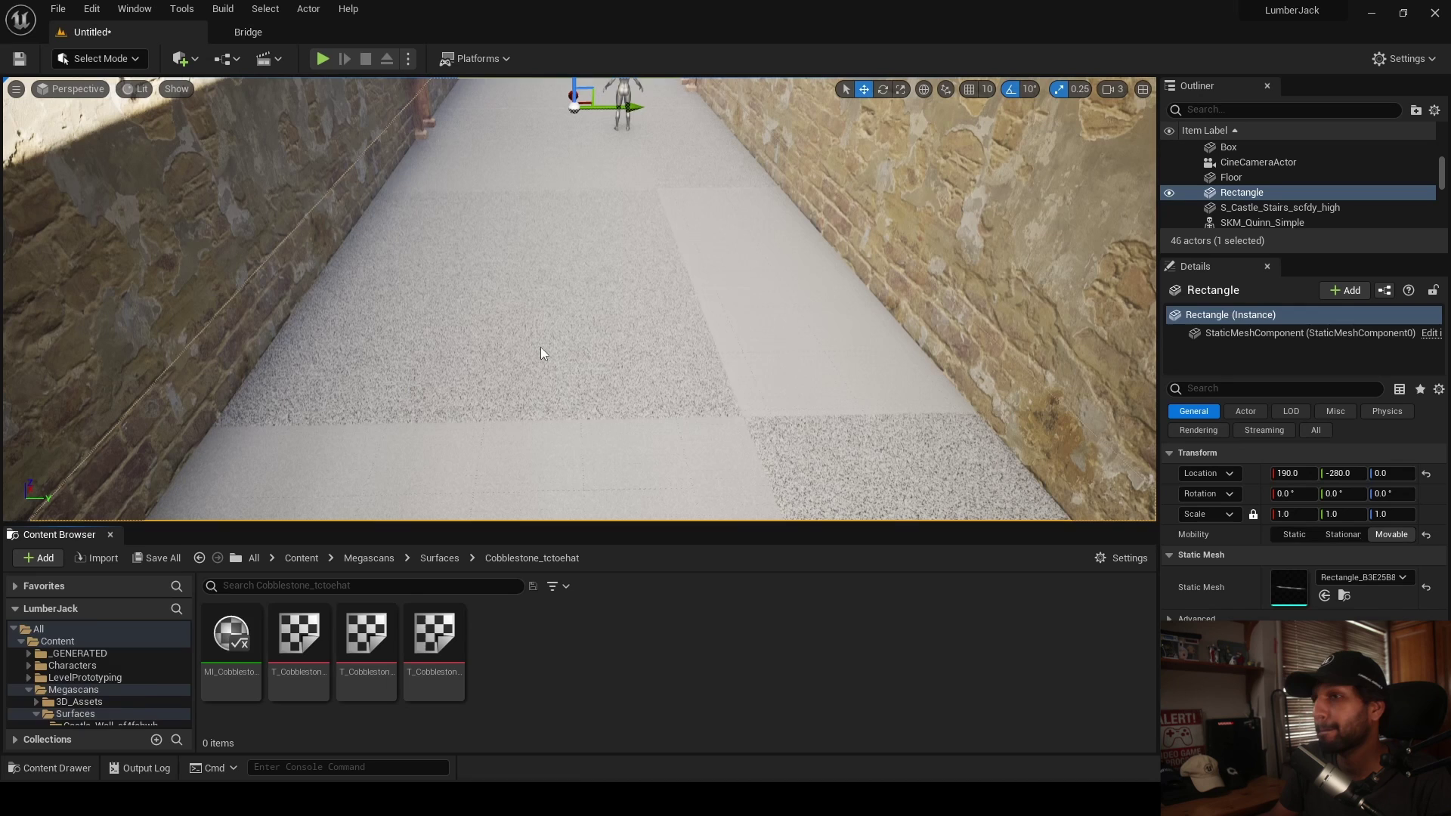
{"action": "left_click_drag", "start_coordinate": [246, 644], "coordinate": [549, 346]}
{"action": "mouse_move", "coordinate": [549, 346]}
{"action": "right_mouse_down"}
{"action": "mouse_move", "coordinate": [548, 306]}
{"action": "mouse_move", "coordinate": [522, 344]}
{"action": "right_mouse_up"}
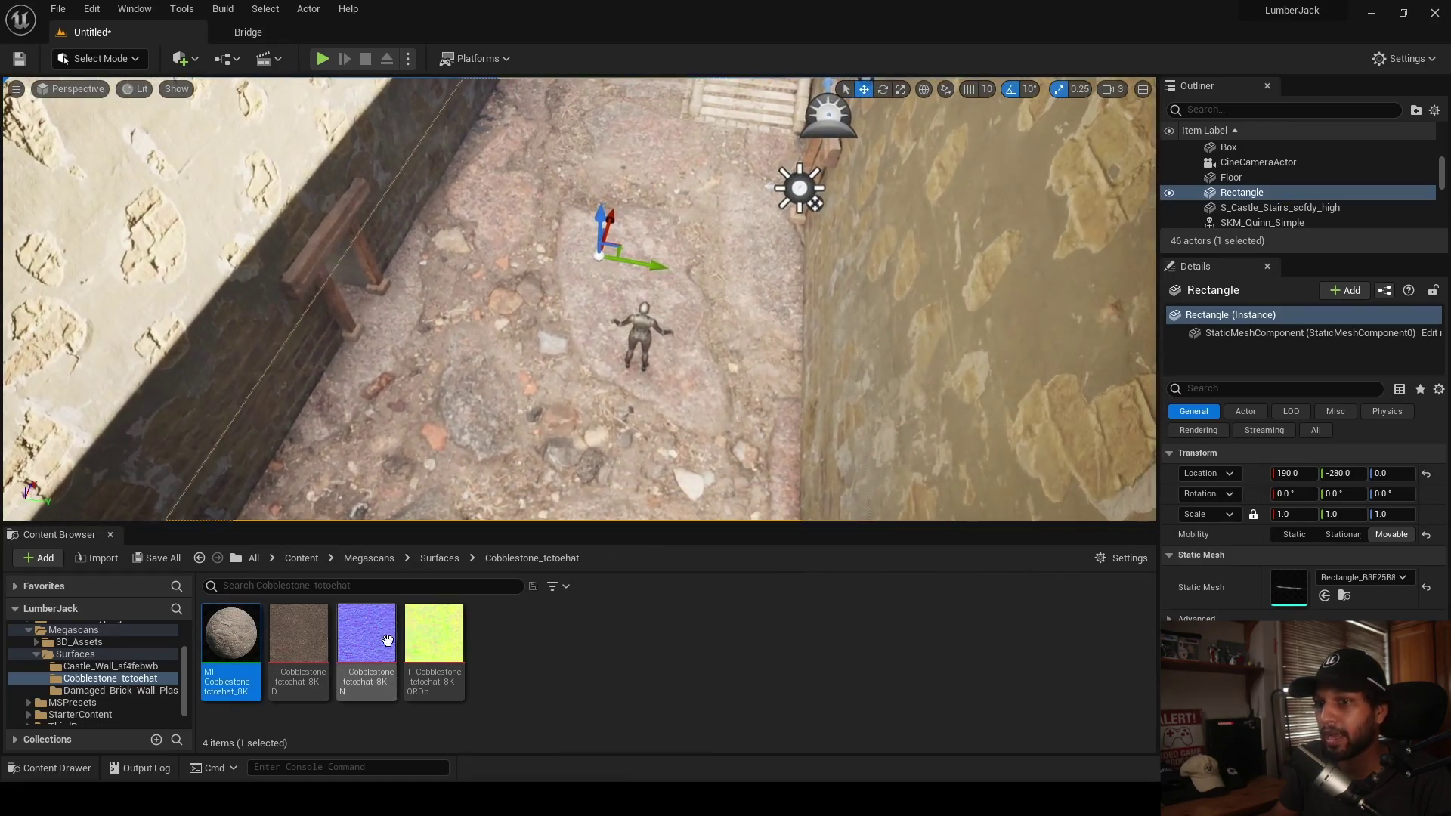
- Enable Tiling/Offset in the floor's Cobblestone material instance and set Tiling X and Tiling Y to 4
{"action": "double_click", "coordinate": [230, 638]}
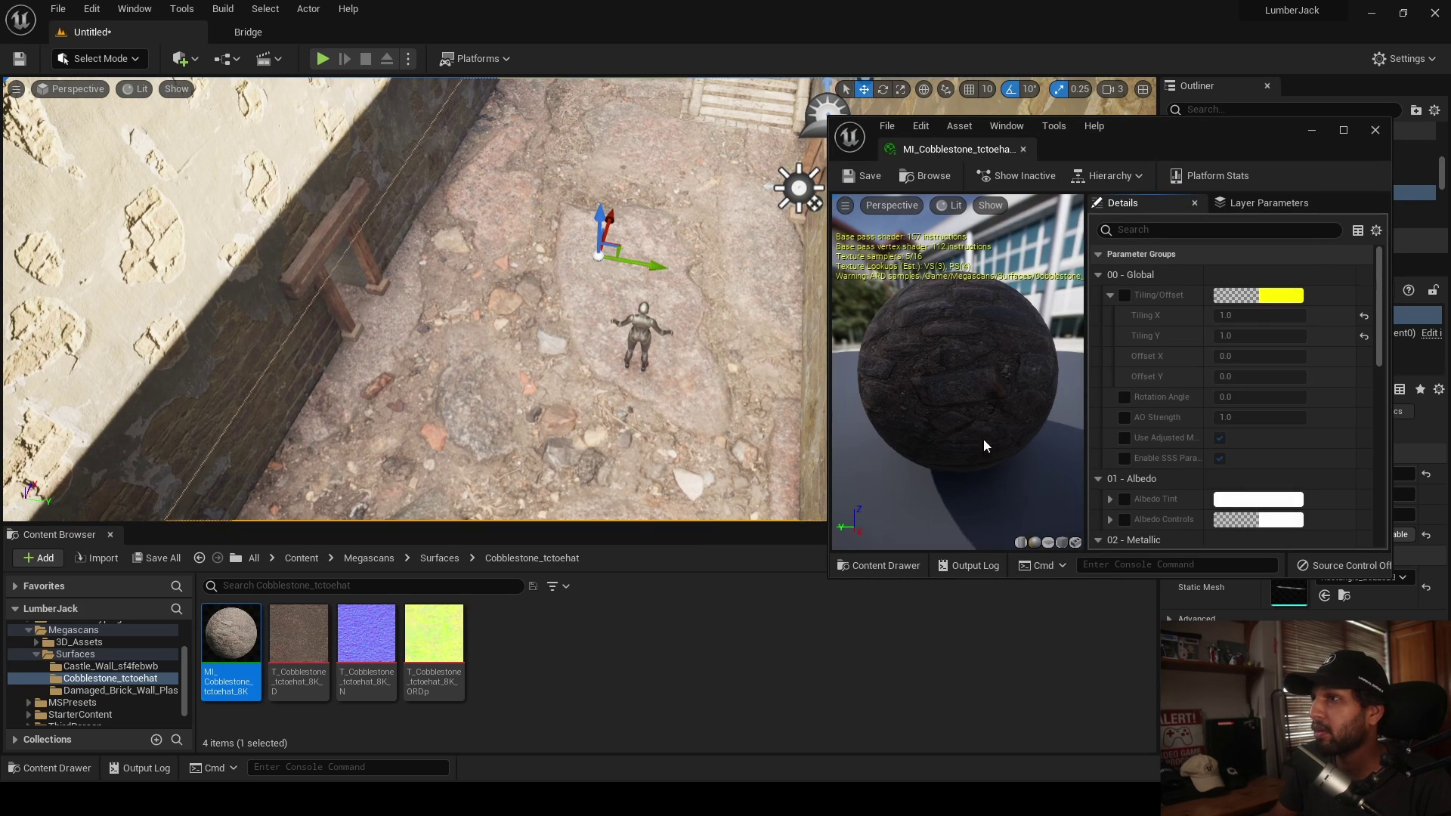
{"action": "left_click", "coordinate": [1124, 295]}
{"action": "left_click", "coordinate": [1250, 318]}
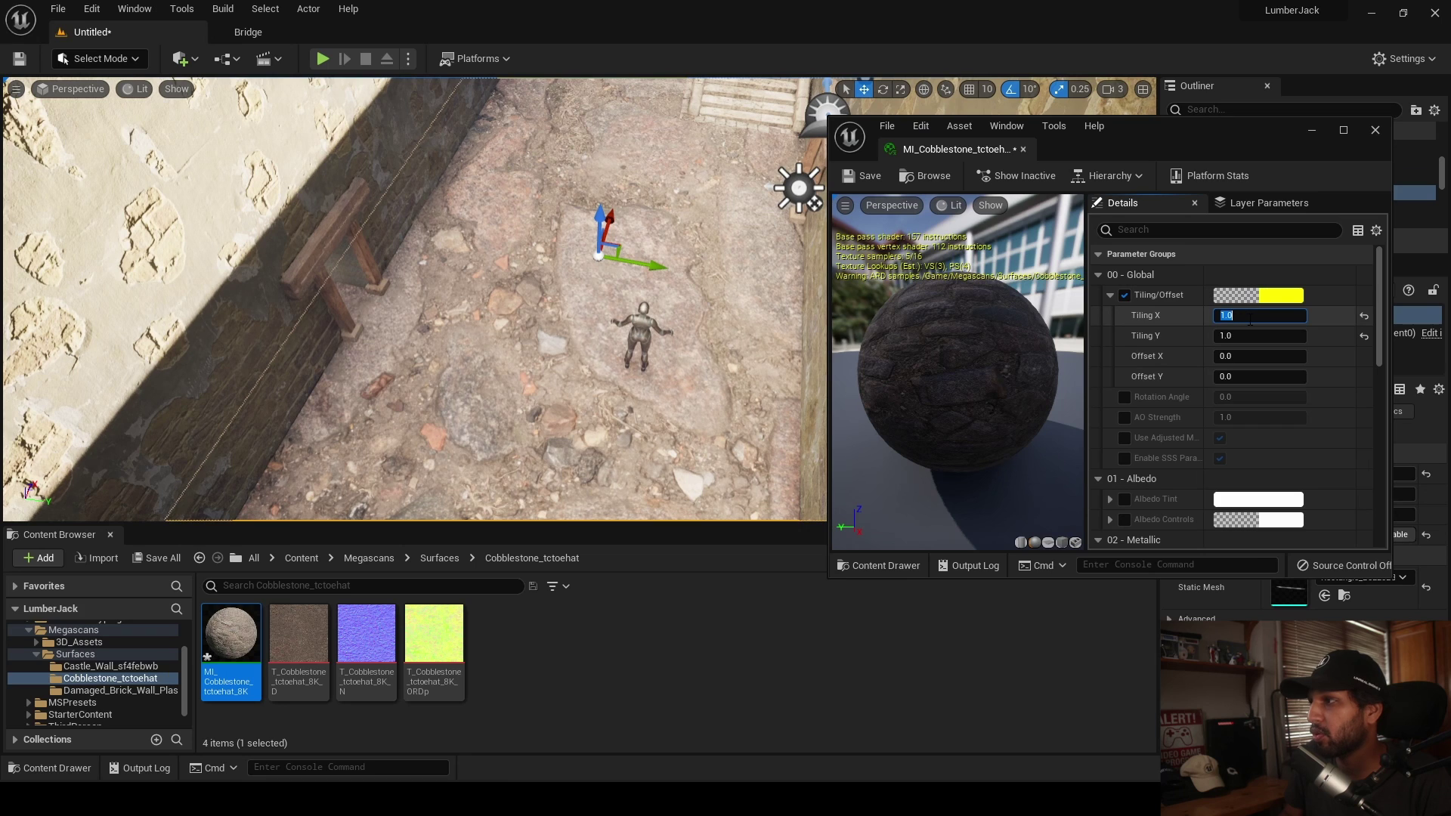
{"action": "type", "text": "4"}
{"action": "key", "text": "Tab"}
{"action": "type", "text": "4"}
{"action": "key", "text": "Return"}
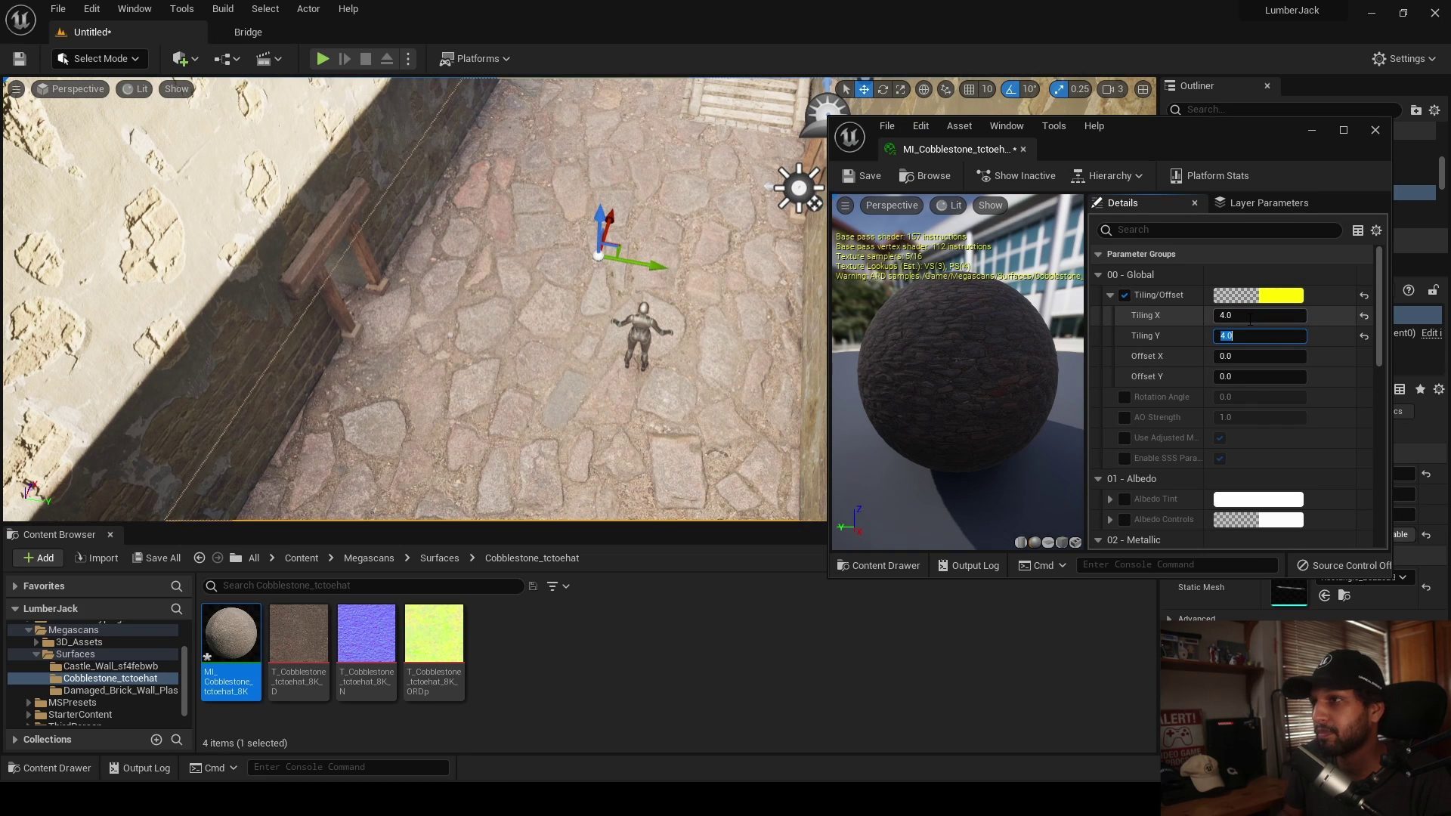
- Raise the Cobblestone material's Tiling X and Tiling Y to 8, inspect the floor, and close the material editor
{"action": "left_click", "coordinate": [1251, 319]}
{"action": "type", "text": "8"}
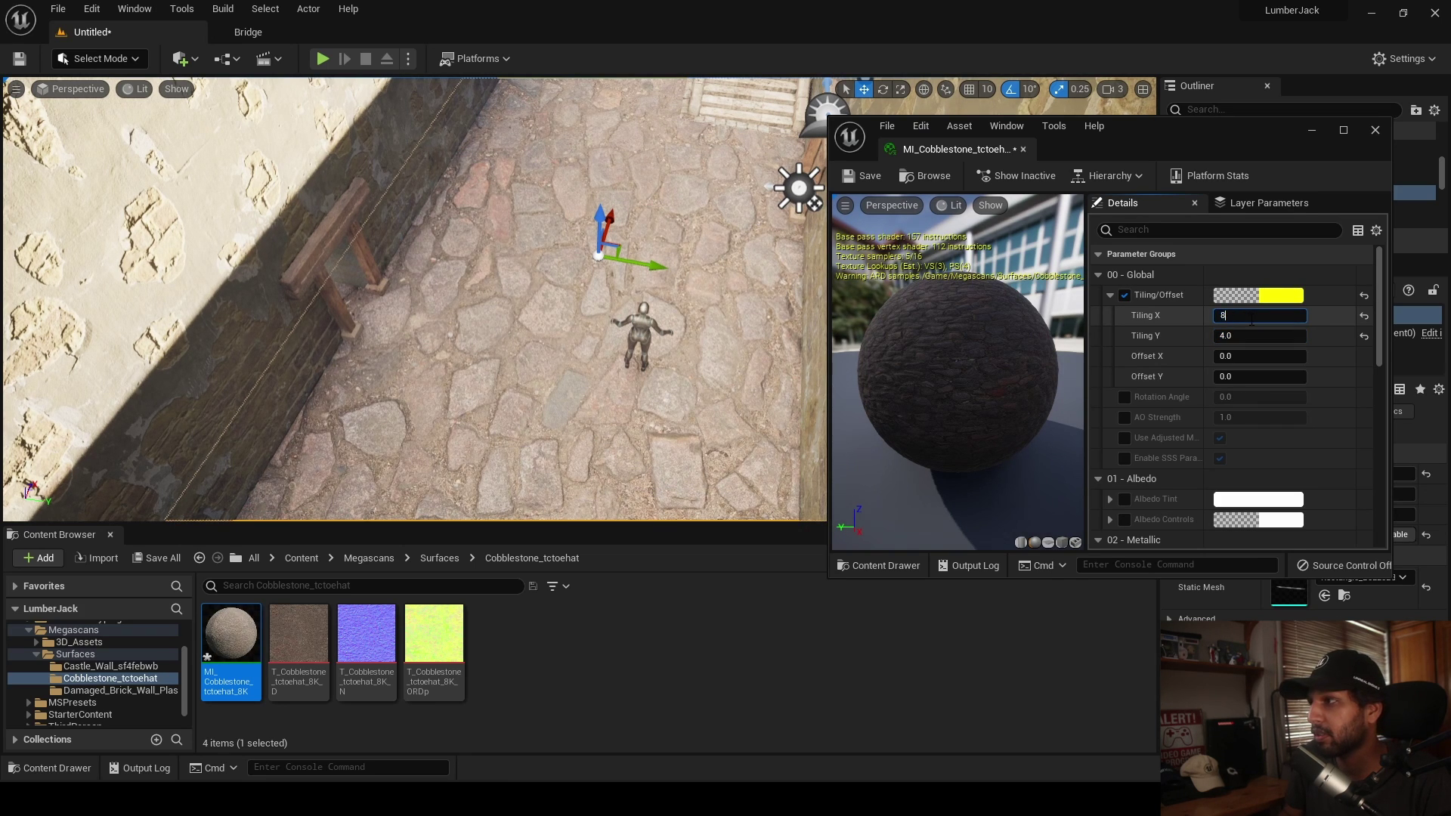
{"action": "key", "text": "Tab"}
{"action": "type", "text": "8"}
{"action": "key", "text": "Return"}
{"action": "right_click_drag", "start_coordinate": [680, 333], "coordinate": [707, 227]}
{"action": "key", "text": "w"}
{"action": "right_click_drag", "start_coordinate": [538, 502], "coordinate": [538, 469]}
{"action": "key", "text": "s"}
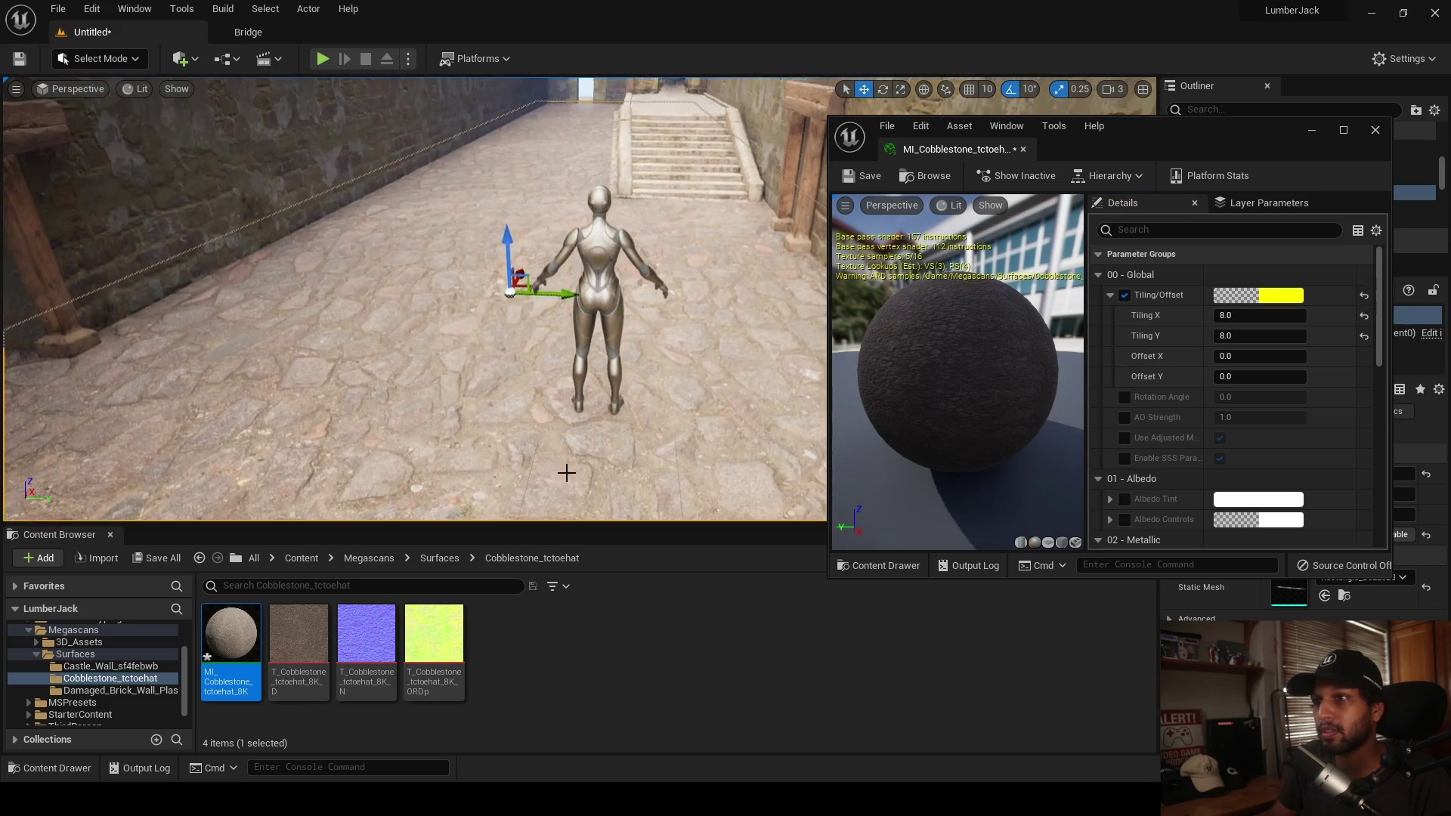
{"action": "key", "text": "s"}
{"action": "right_click_drag", "start_coordinate": [505, 408], "coordinate": [505, 415]}
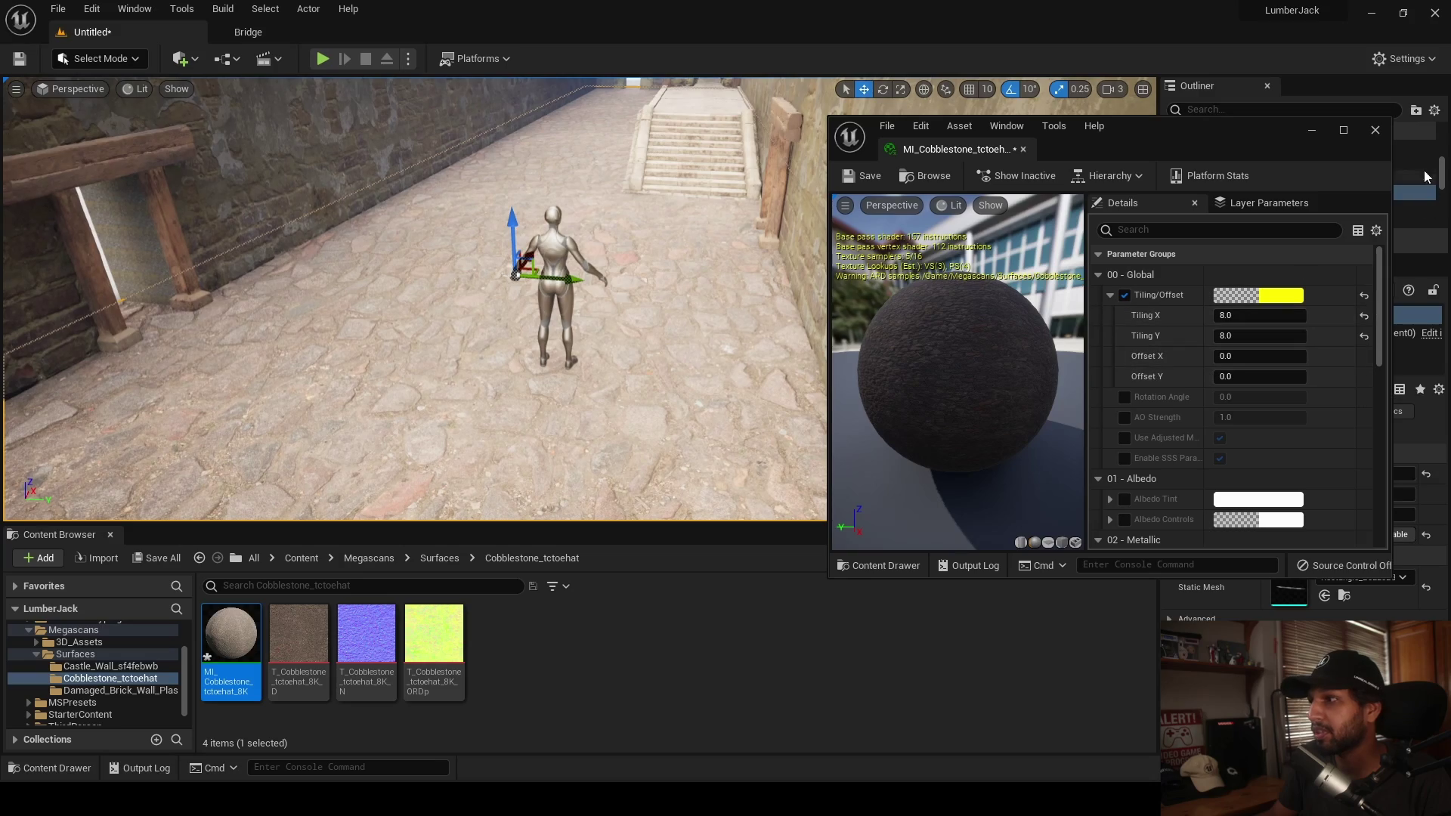
{"action": "left_click", "coordinate": [1377, 131]}
- Check the cobblestone floor from inside the corridor and through CineCameraActor, then leave the camera view
{"action": "key", "text": "s"}
{"action": "right_click_drag", "start_coordinate": [703, 362], "coordinate": [668, 327]}
{"action": "key", "text": "q"}
{"action": "left_click", "coordinate": [72, 88]}
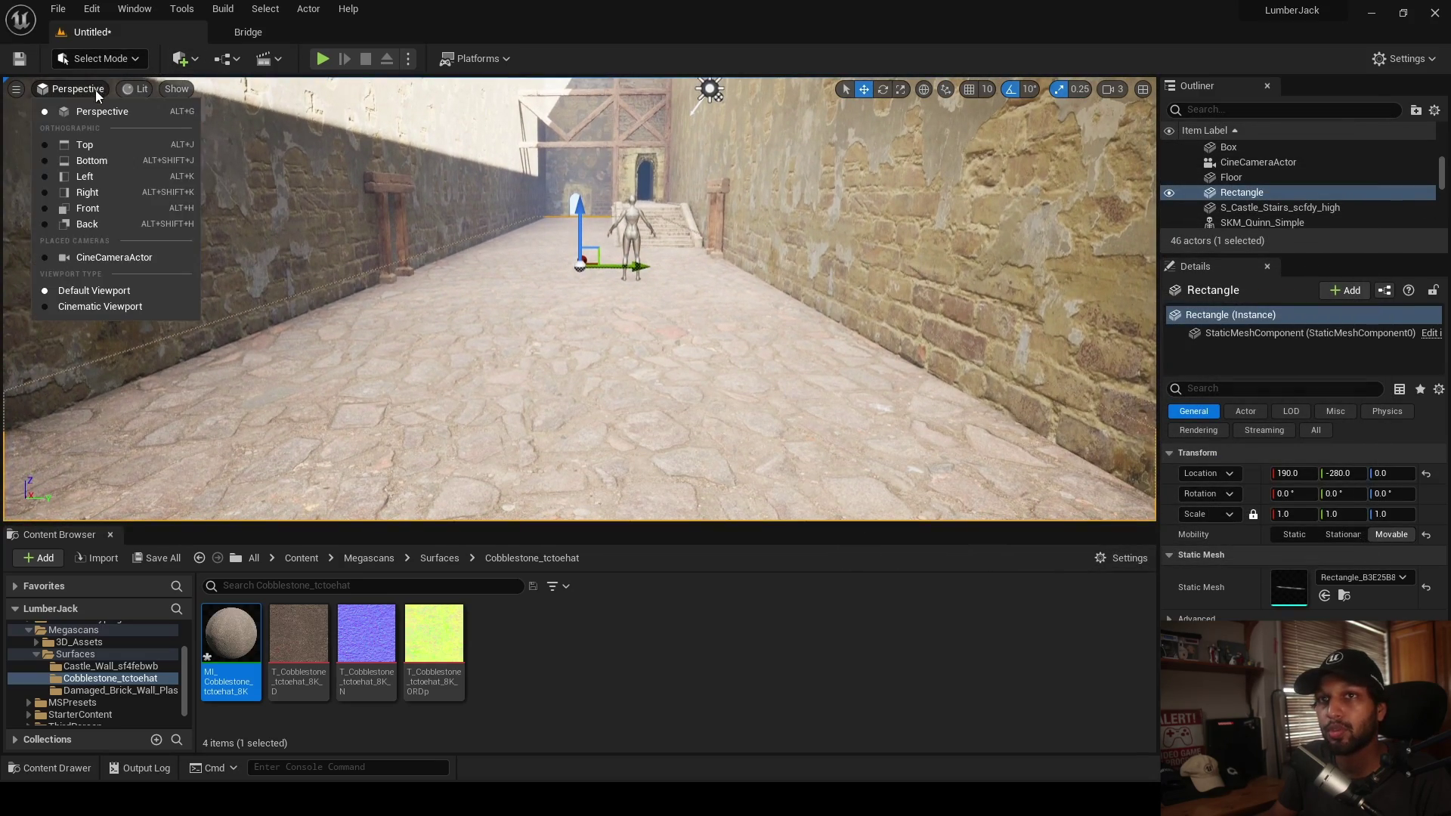
{"action": "left_click", "coordinate": [114, 257]}
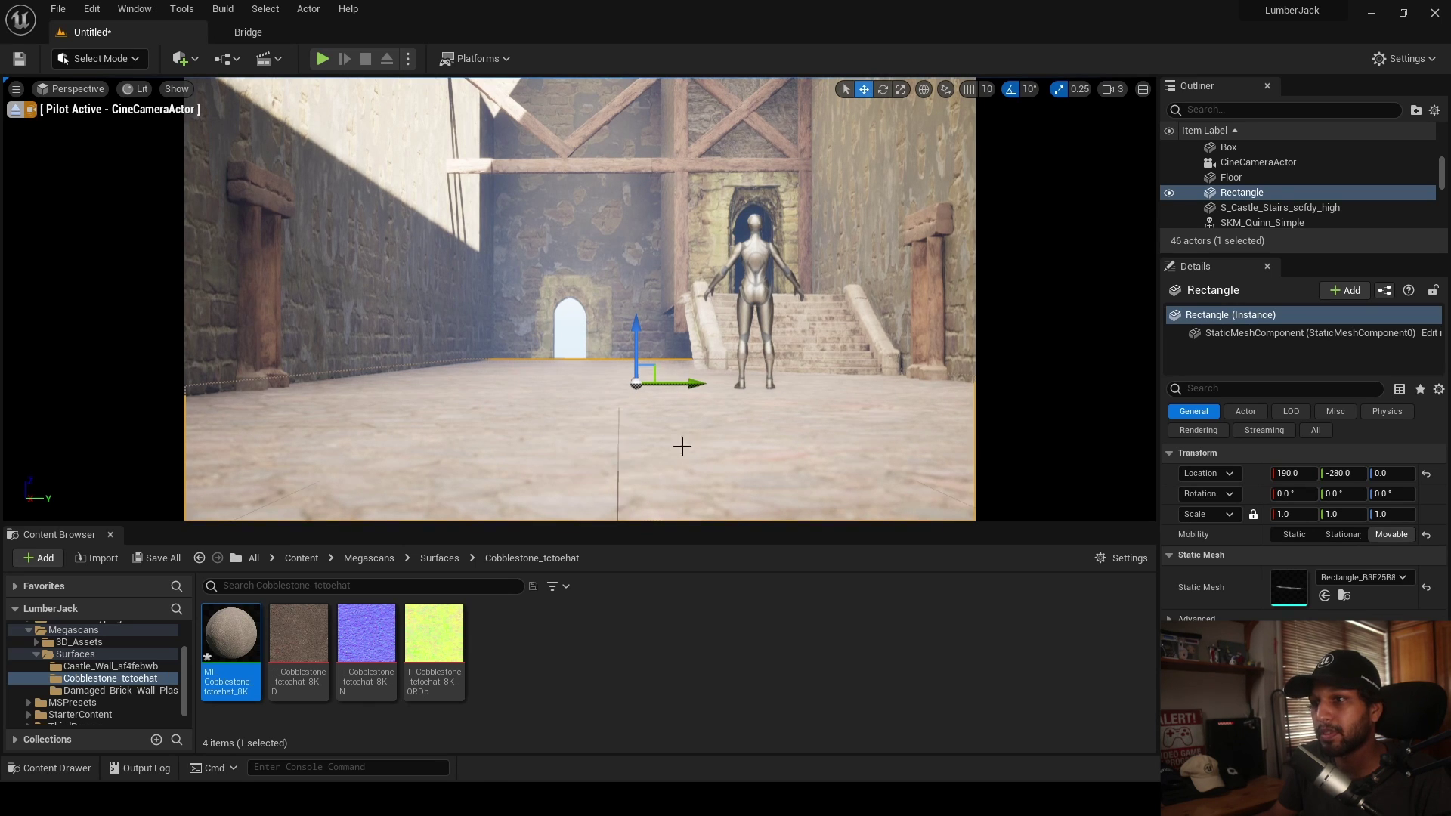
{"action": "left_click", "coordinate": [15, 109]}
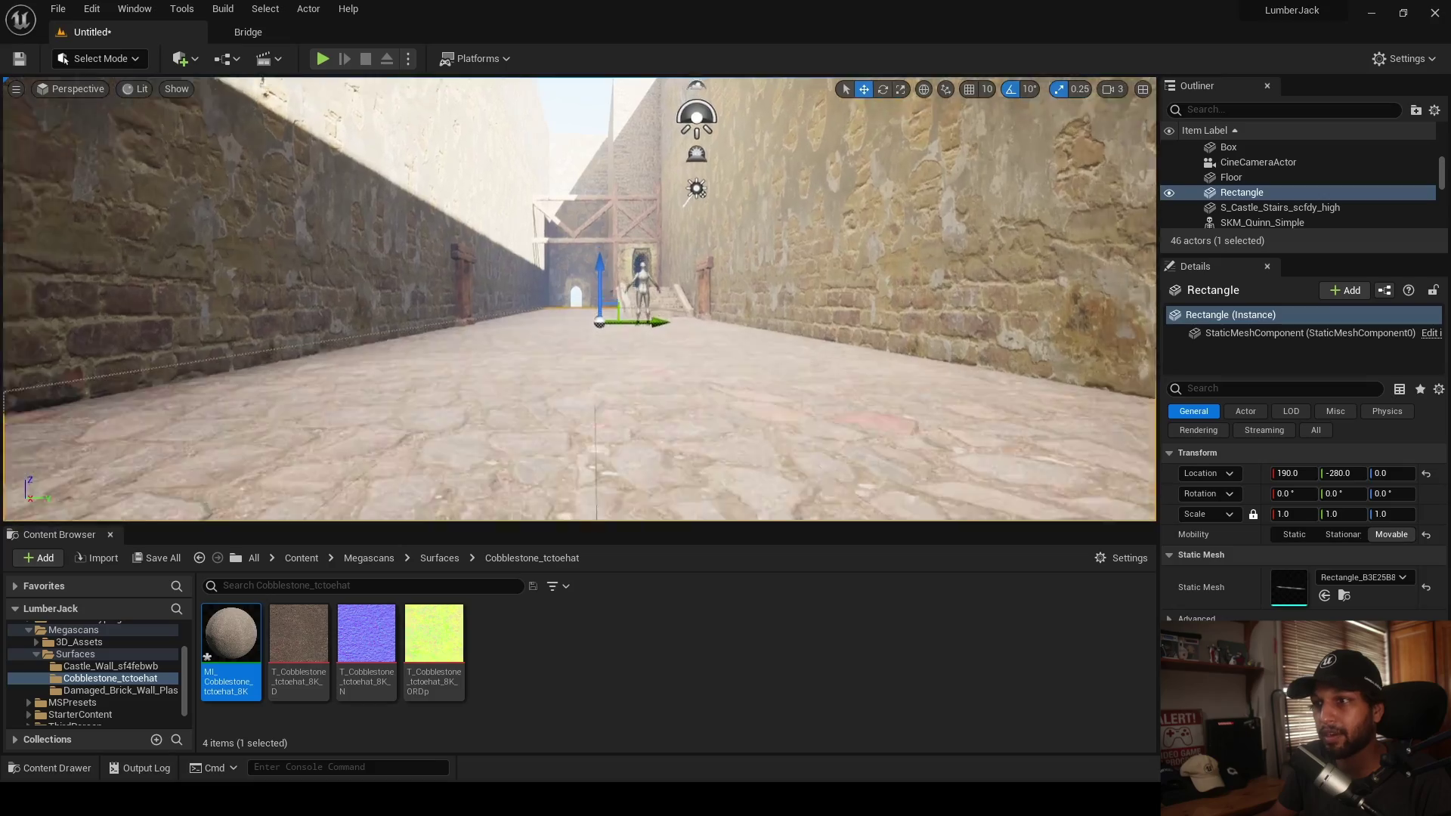
- Duplicate the cobblestone street slab at the top of the stairs and move the copy over the corridor floor behind the mannequin
{"action": "right_click_drag", "start_coordinate": [479, 247], "coordinate": [479, 246]}
{"action": "left_click", "coordinate": [482, 253]}
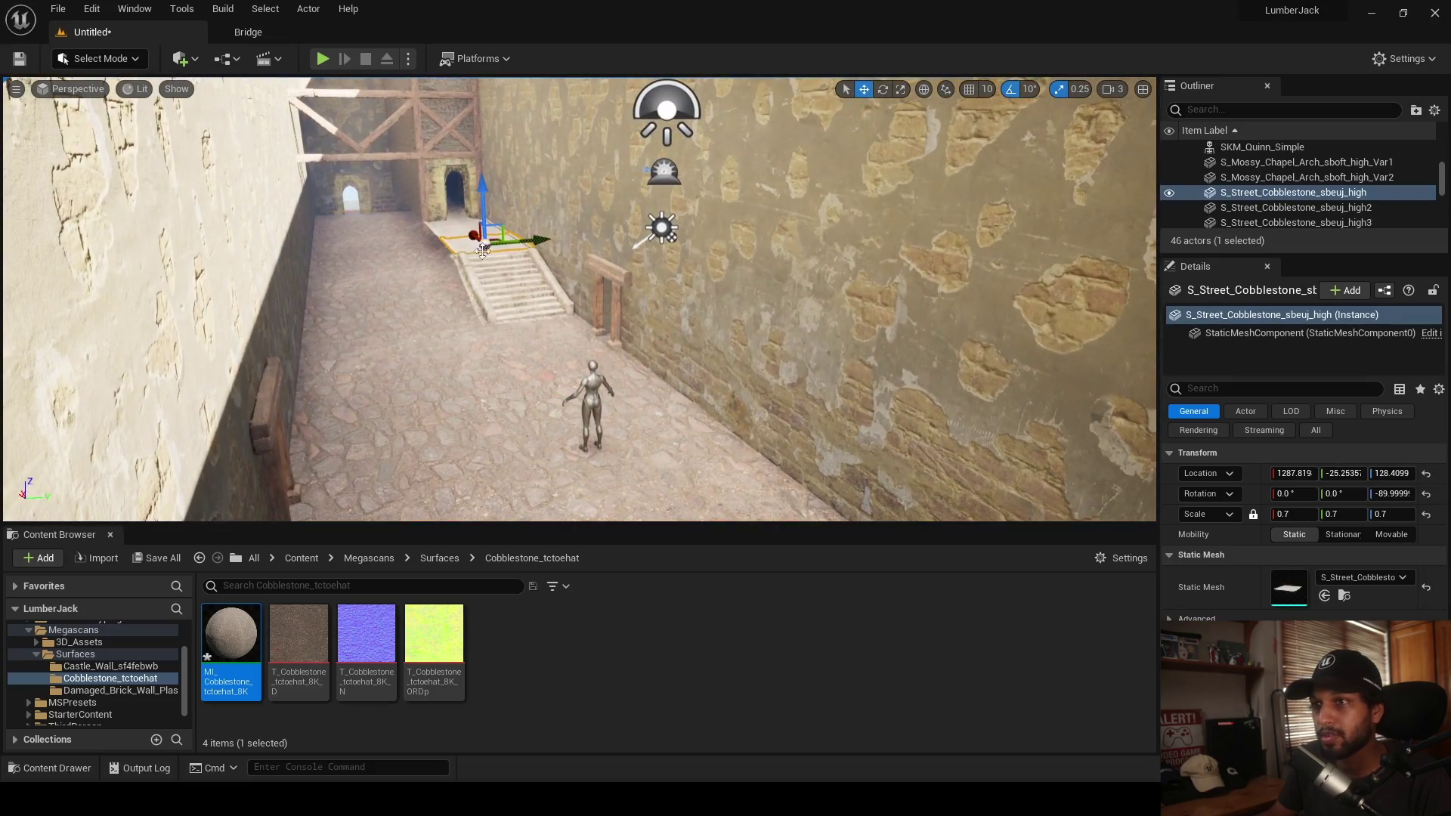
{"action": "left_click_drag", "start_coordinate": [476, 234], "coordinate": [783, 457], "text": "alt"}
{"action": "right_click_drag", "start_coordinate": [757, 411], "coordinate": [757, 412]}
{"action": "left_click_drag", "start_coordinate": [744, 380], "coordinate": [639, 377]}
{"action": "right_click_drag", "start_coordinate": [508, 392], "coordinate": [509, 392]}
{"action": "right_click_drag", "start_coordinate": [364, 332], "coordinate": [364, 331]}
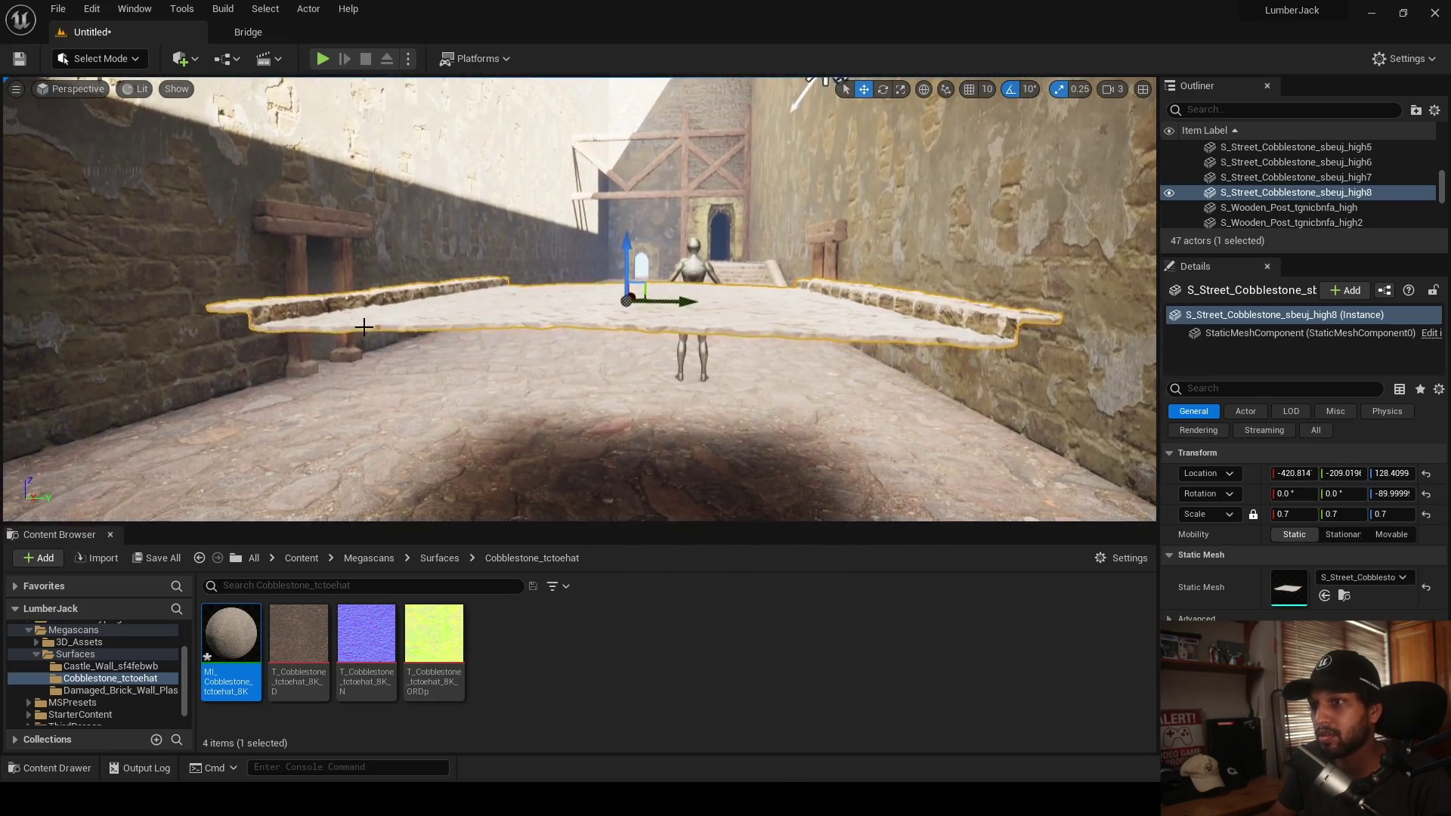
{"action": "right_click_drag", "start_coordinate": [732, 335], "coordinate": [732, 336]}
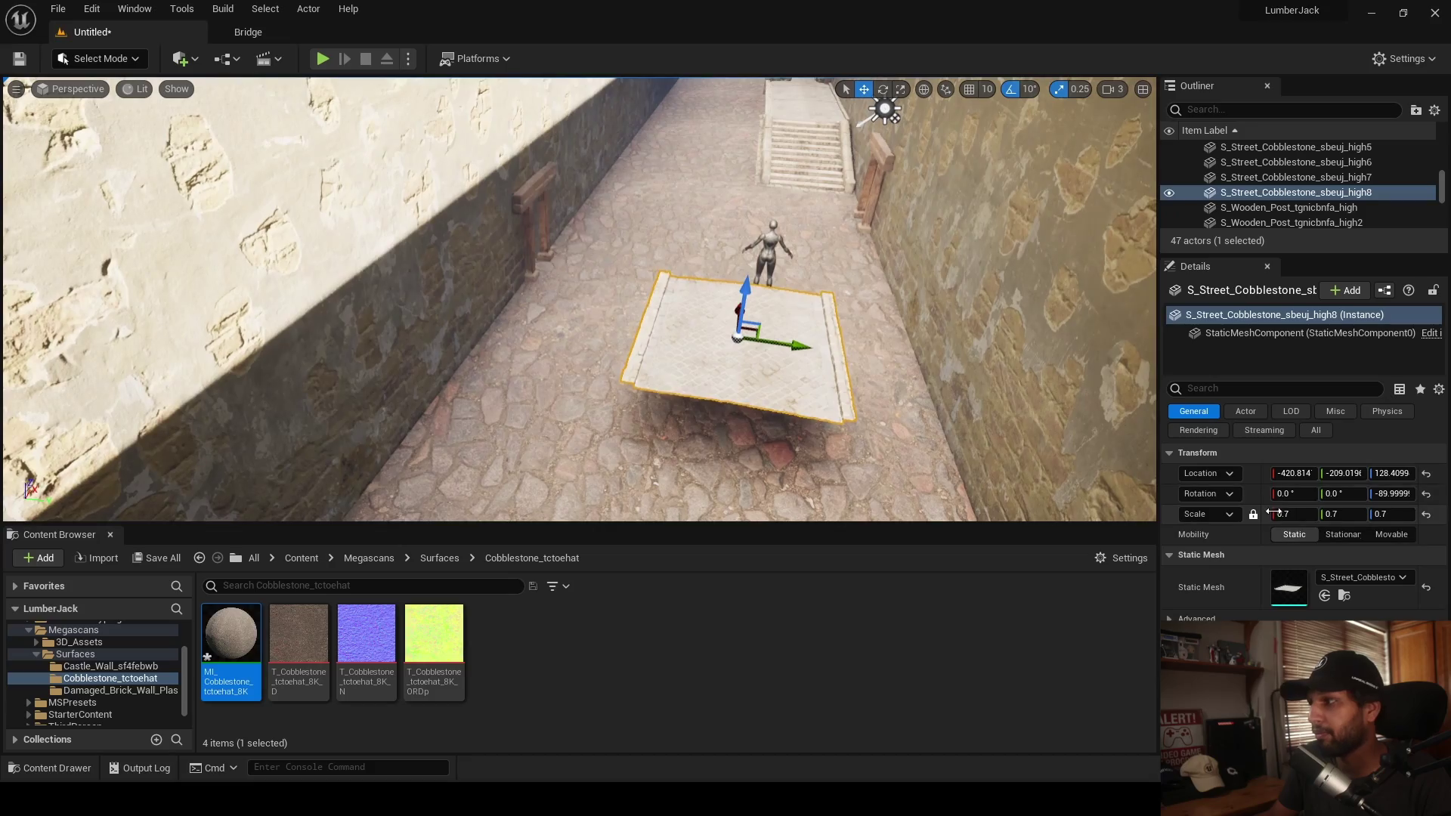
- Scale the duplicated street slab uniformly to 2.07, centre it between the walls, and sink it partly into the corridor floor
{"action": "left_click_drag", "start_coordinate": [1293, 514], "coordinate": [1315, 513]}
{"action": "right_click_drag", "start_coordinate": [860, 388], "coordinate": [860, 387]}
{"action": "left_click_drag", "start_coordinate": [810, 281], "coordinate": [765, 275]}
{"action": "right_click_drag", "start_coordinate": [765, 275], "coordinate": [765, 275]}
{"action": "left_click_drag", "start_coordinate": [723, 220], "coordinate": [690, 285]}
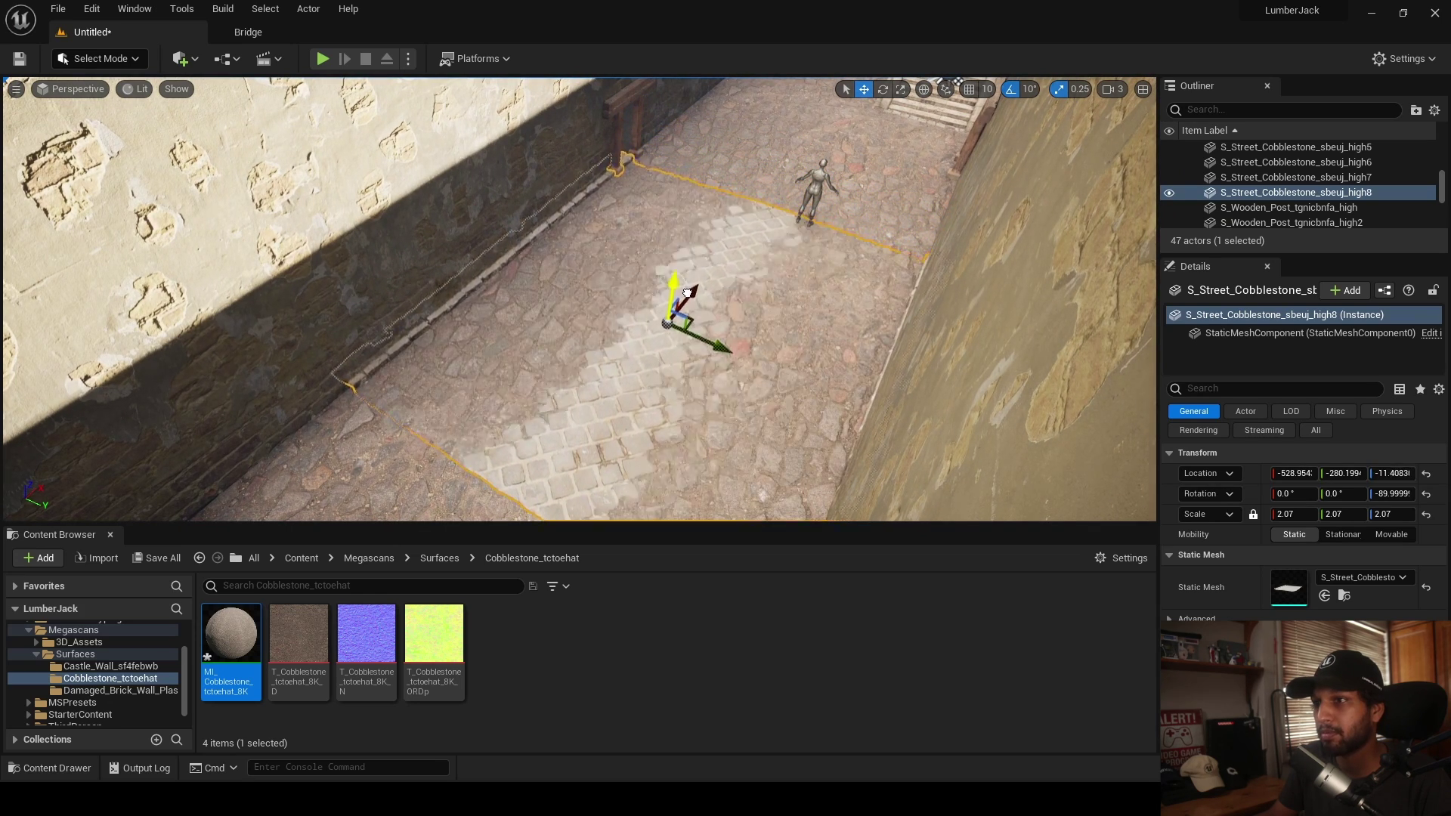
- Shift the enlarged cobblestone street slab along Y to about -362 while viewing through CineCameraActor, and deselect it
{"action": "left_click", "coordinate": [84, 89]}
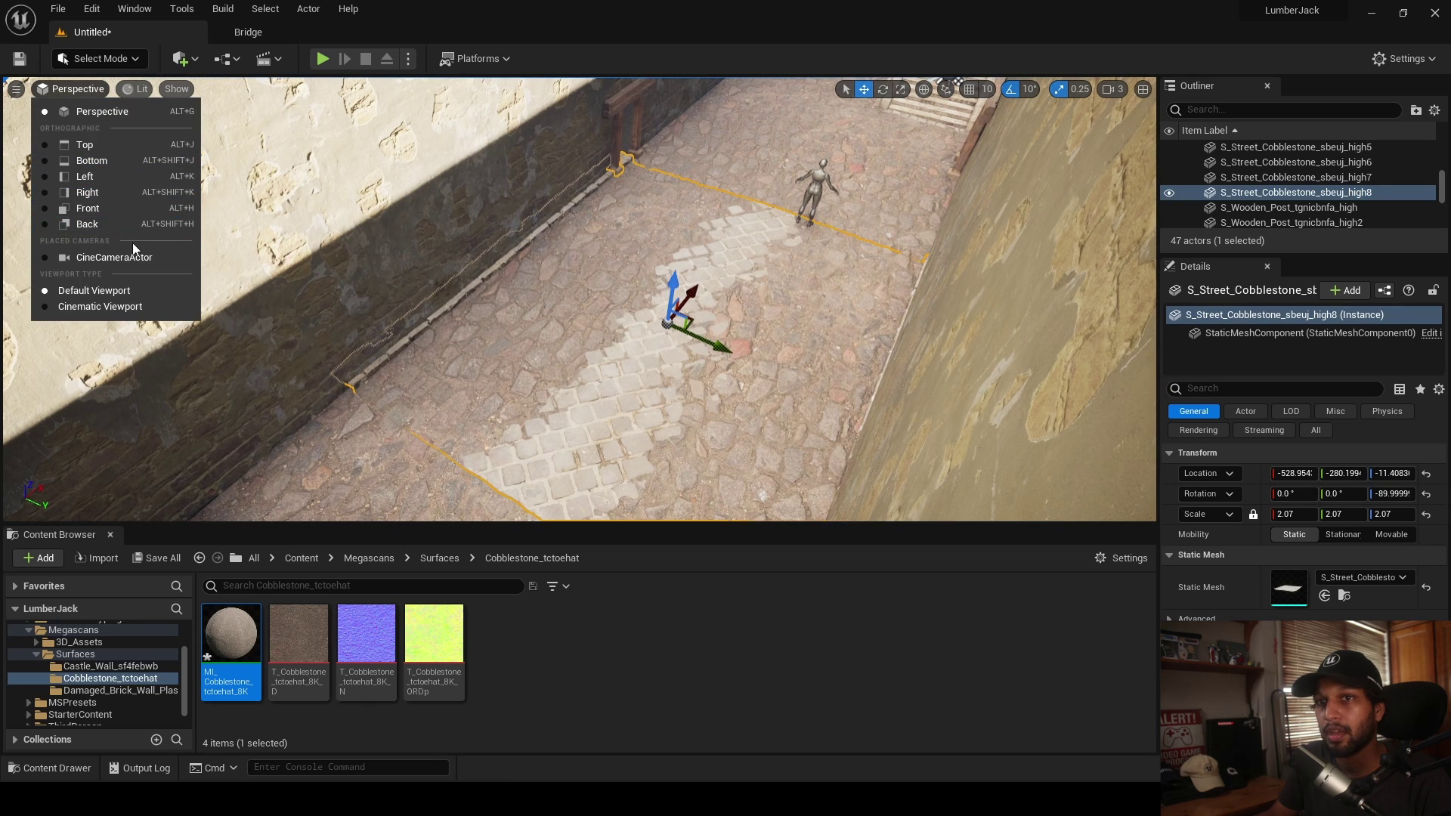
{"action": "left_click", "coordinate": [133, 240]}
{"action": "key", "text": "e"}
{"action": "right_click_drag", "start_coordinate": [650, 437], "coordinate": [652, 457]}
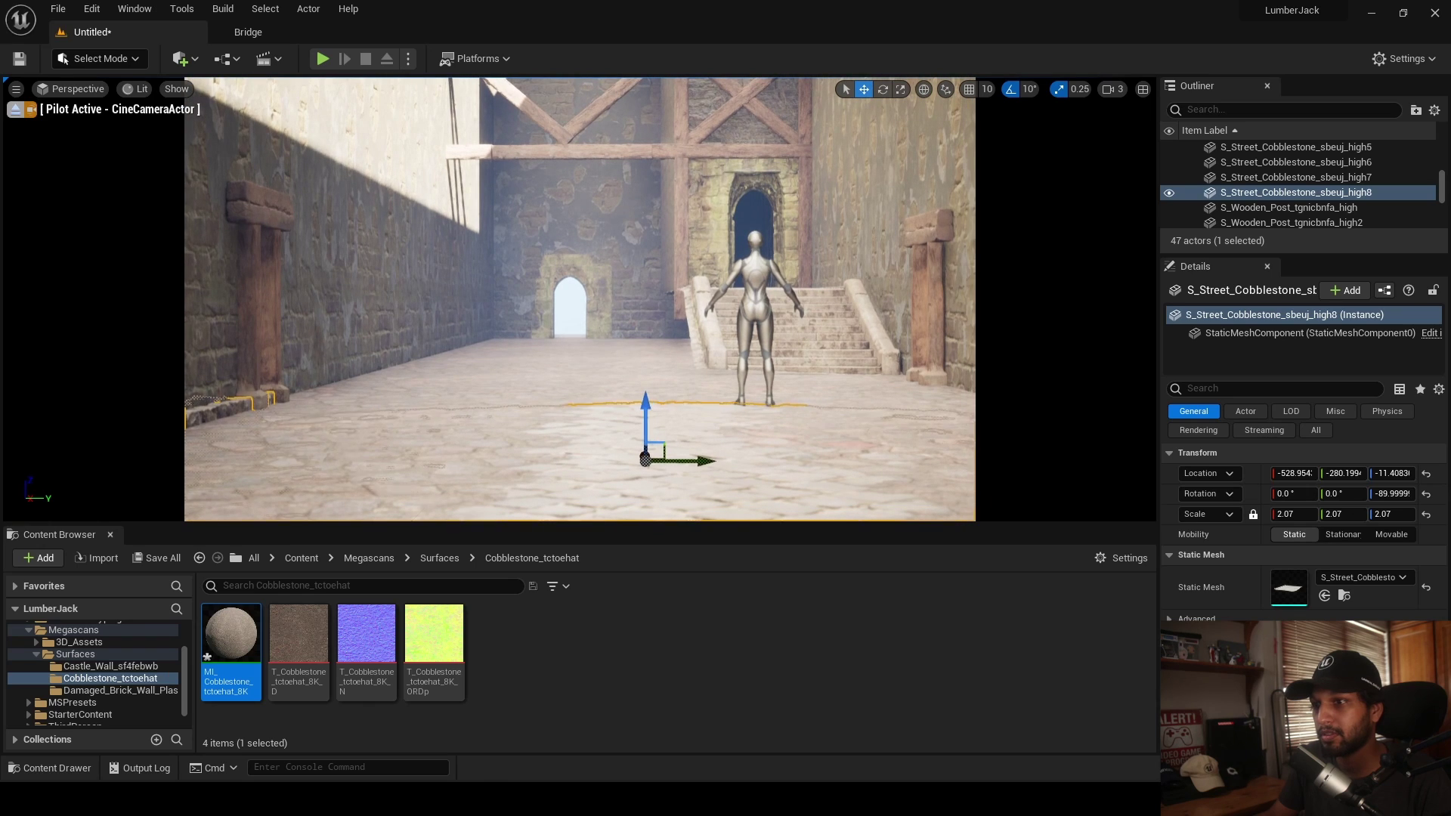
{"action": "left_click_drag", "start_coordinate": [694, 462], "coordinate": [565, 441]}
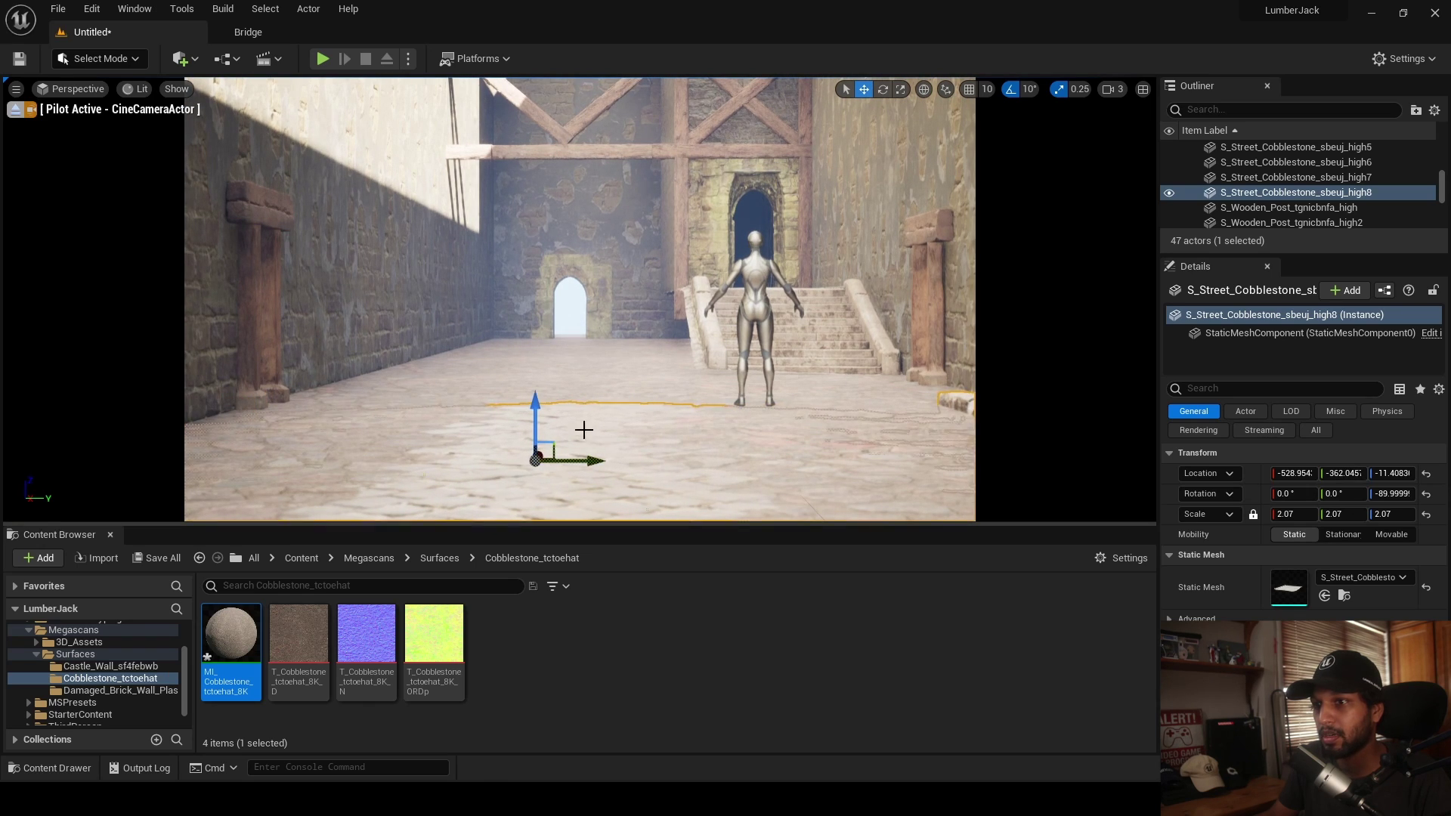
{"action": "left_click", "coordinate": [589, 362]}
{"action": "key", "text": "Escape"}
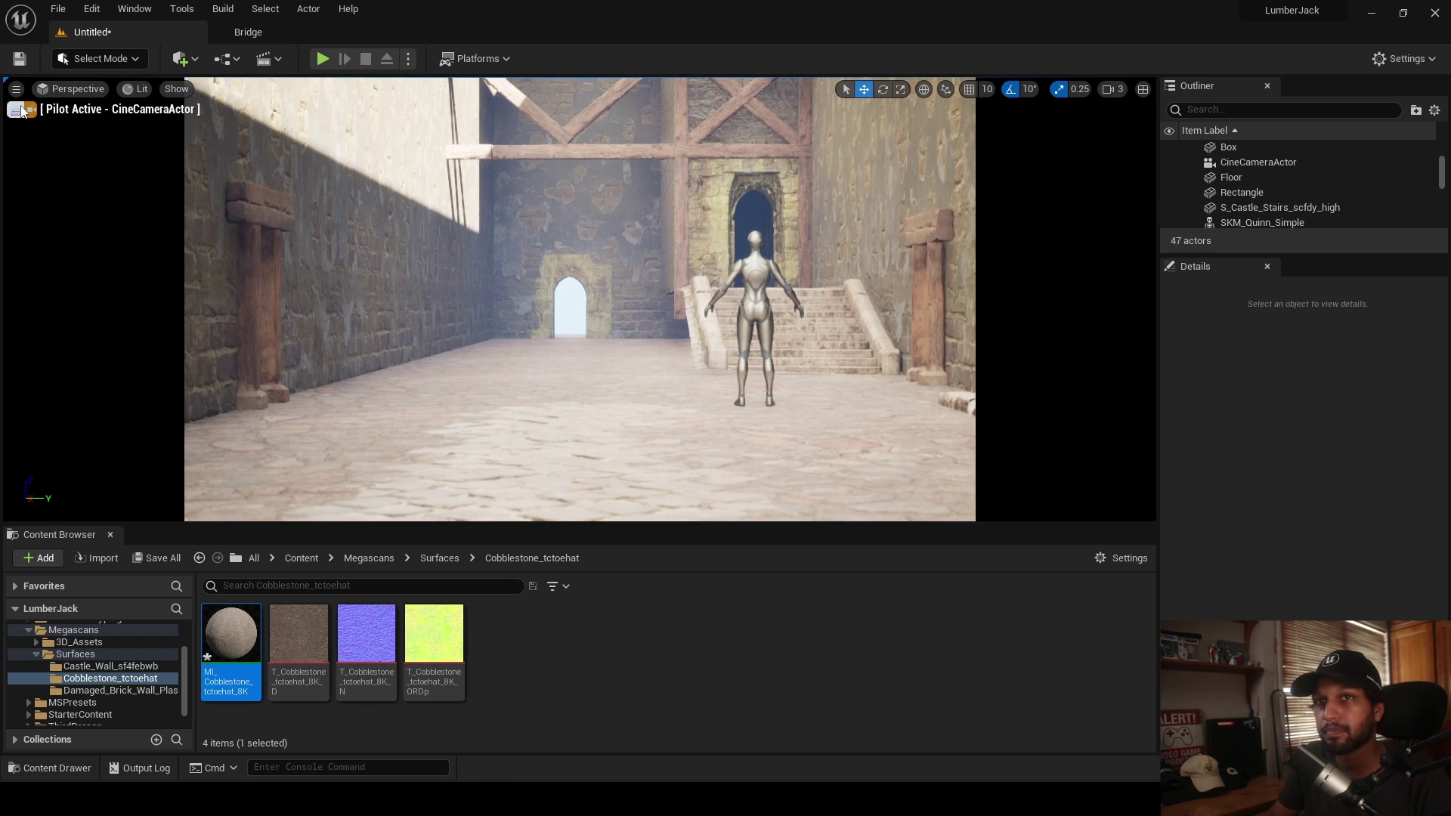
- Pull CineCameraActor back slightly and tilt it up to reframe the corridor, and stop piloting it
{"action": "right_click_drag", "start_coordinate": [460, 269], "coordinate": [461, 265]}
{"action": "key", "text": "s"}
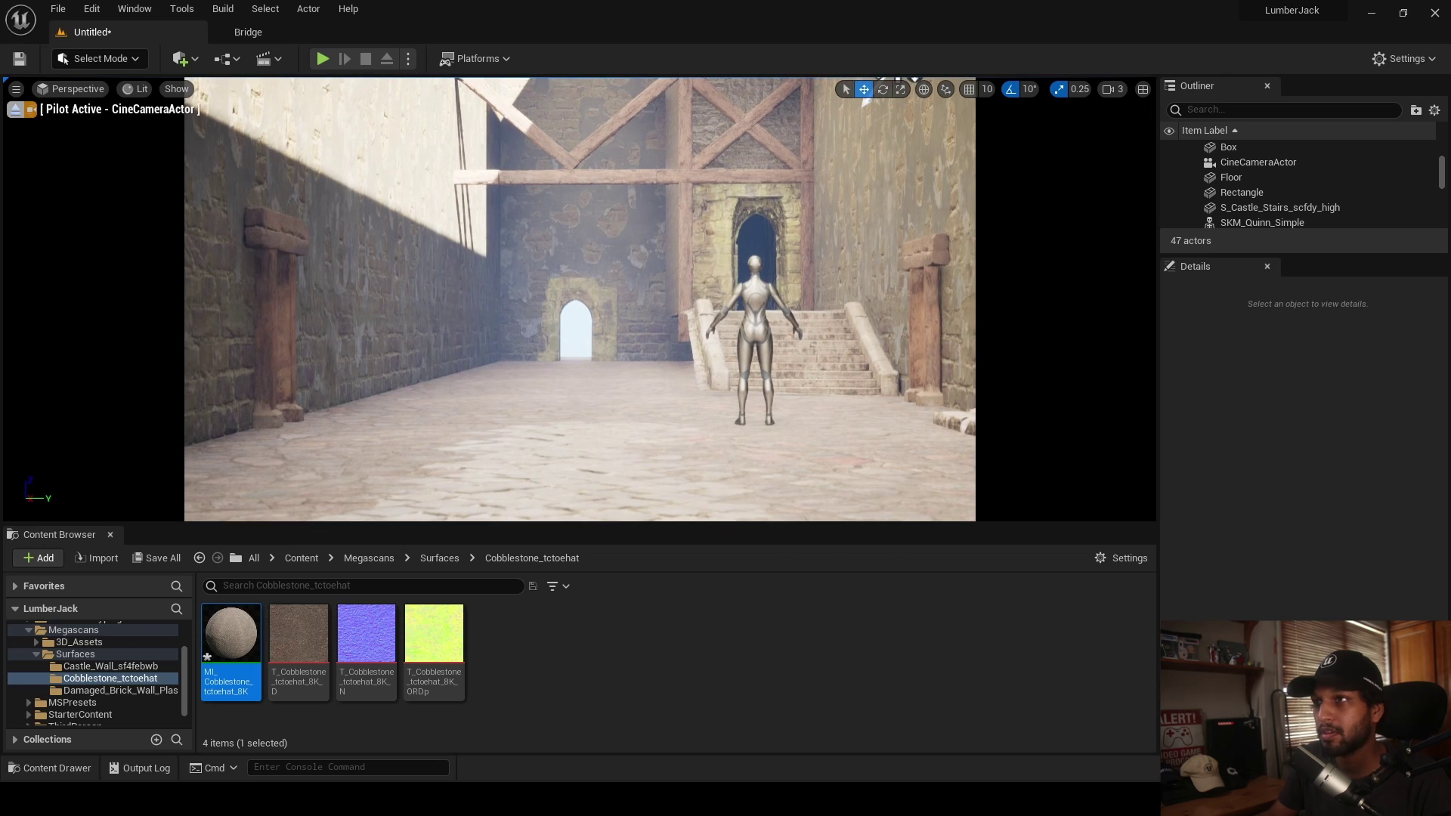
{"action": "right_click_drag", "start_coordinate": [592, 295], "coordinate": [585, 302]}
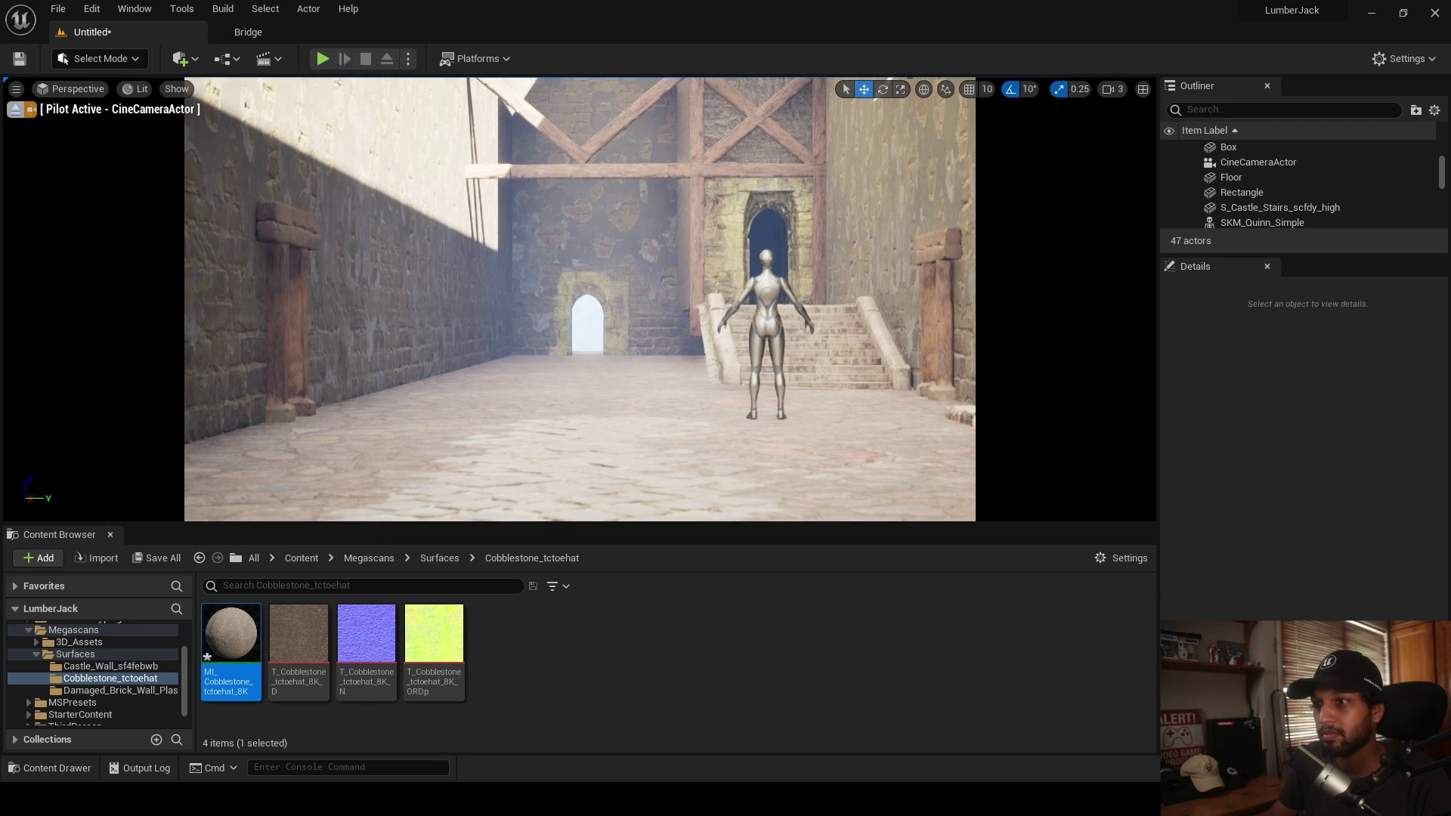
{"action": "left_click", "coordinate": [22, 112]}
- Scale the enlarged street slab to 2.25 on X and nudge it sideways between the corridor walls
{"action": "right_click_drag", "start_coordinate": [423, 257], "coordinate": [803, 346]}
{"action": "key", "text": "w"}
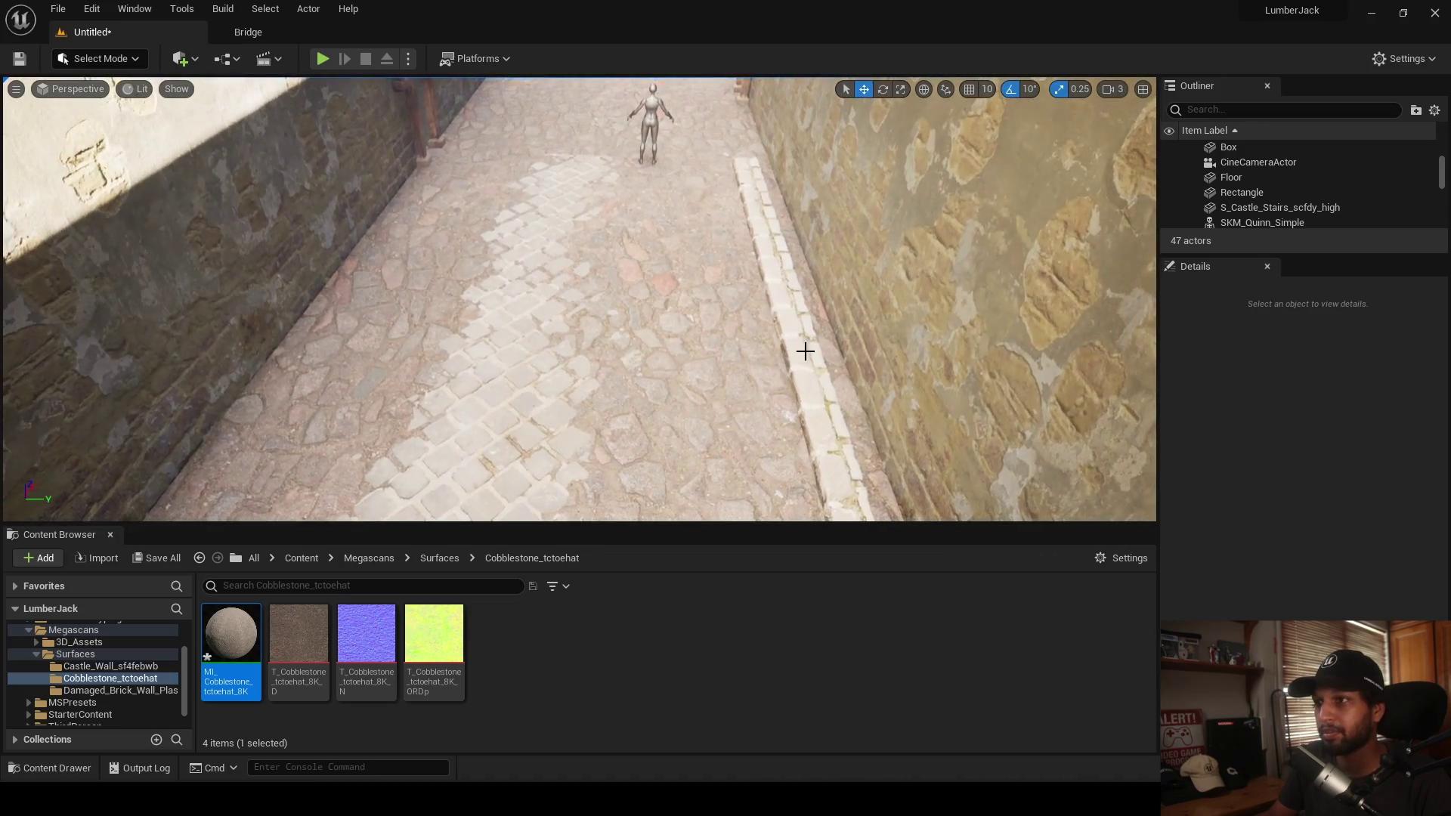
{"action": "left_click", "coordinate": [769, 361]}
{"action": "key", "text": "r"}
{"action": "left_click_drag", "start_coordinate": [474, 281], "coordinate": [459, 281]}
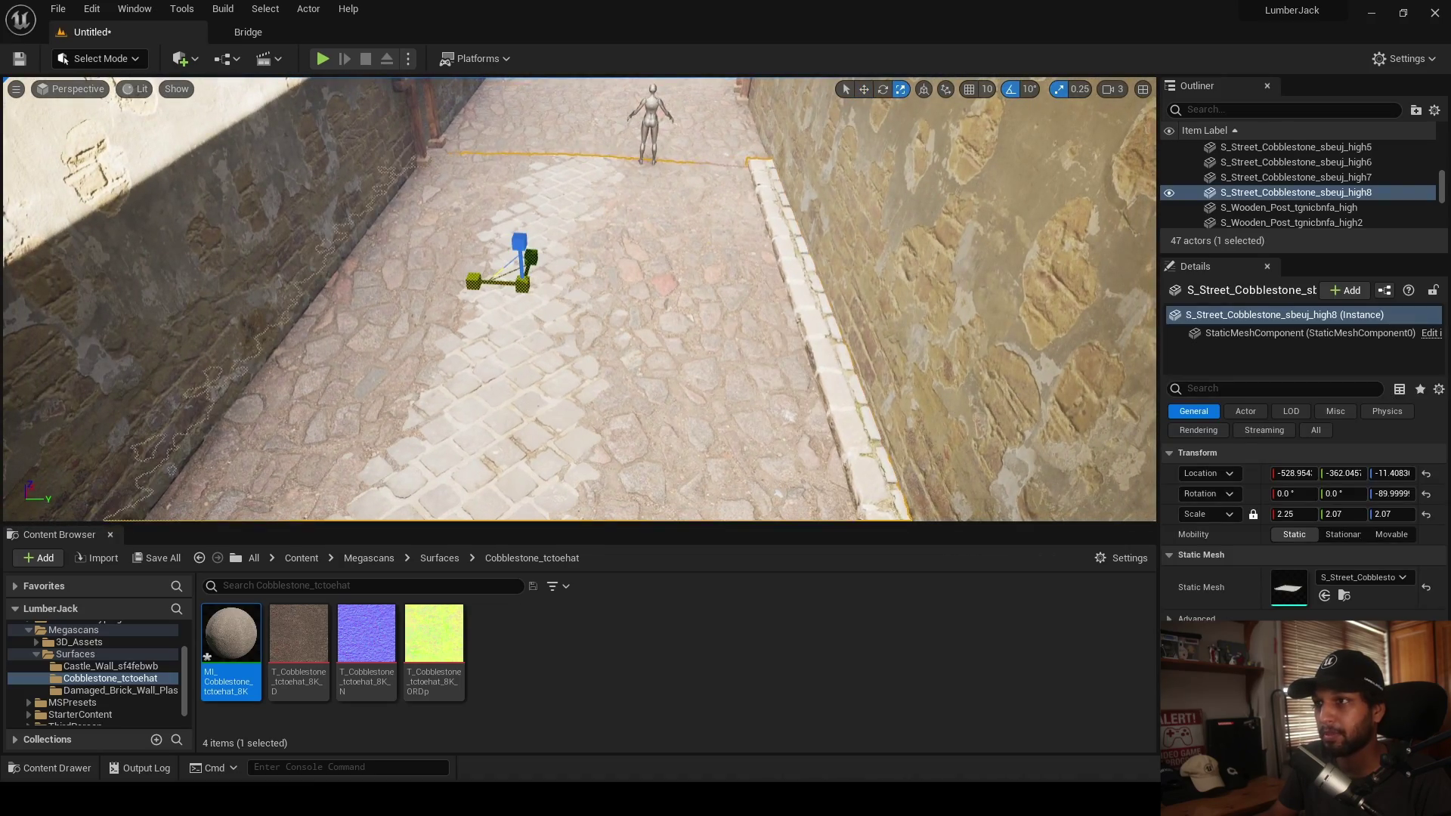
{"action": "key", "text": "w"}
{"action": "left_click_drag", "start_coordinate": [570, 290], "coordinate": [582, 289]}
- Through CineCameraActor, move the mannequin closer to the camera at about X -843, Y -262, and leave the camera view
{"action": "left_click", "coordinate": [227, 99]}
{"action": "left_click", "coordinate": [75, 89]}
{"action": "left_click", "coordinate": [131, 263]}
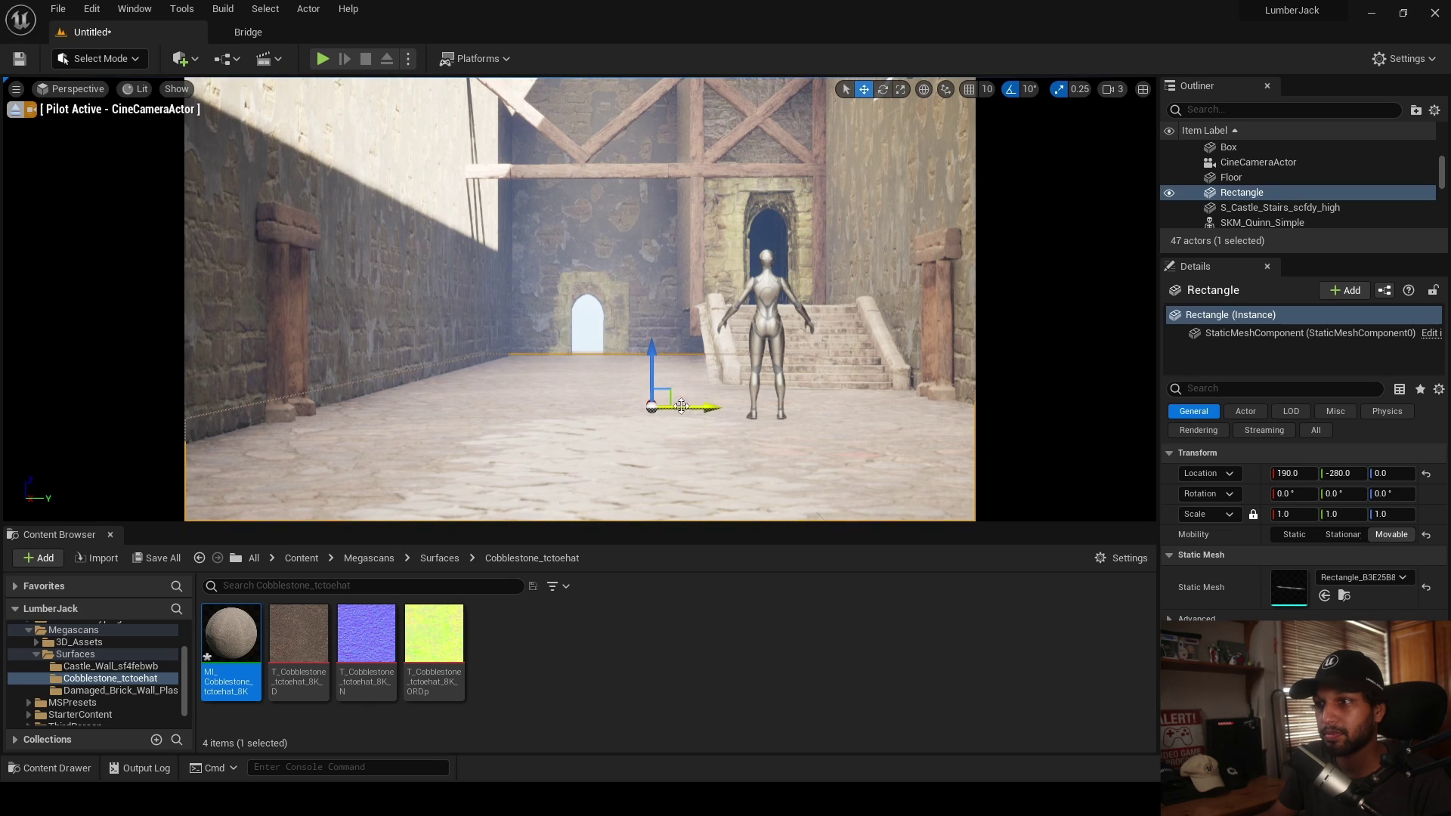
{"action": "left_click", "coordinate": [828, 359]}
{"action": "left_click", "coordinate": [767, 355]}
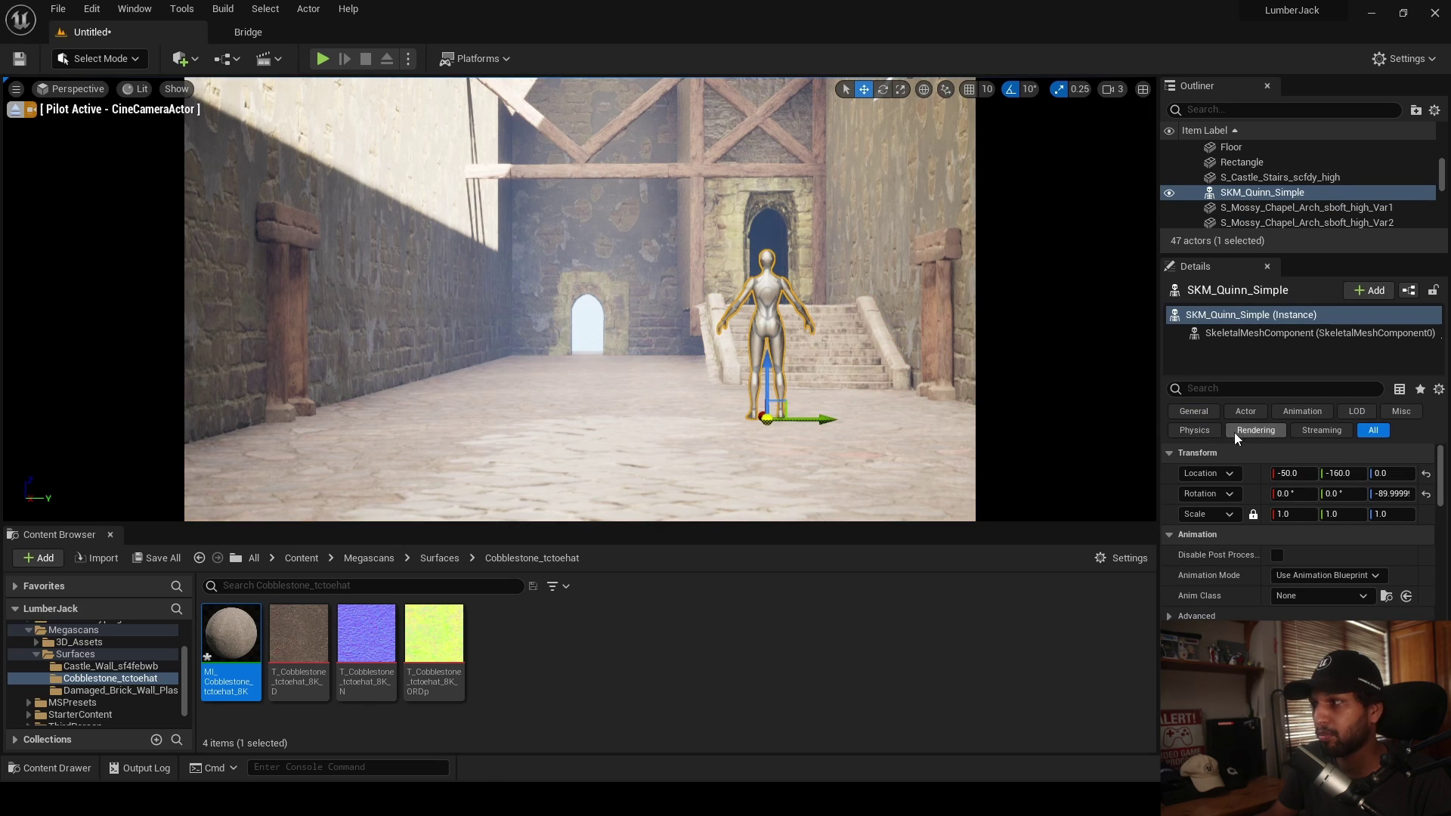
{"action": "left_click_drag", "start_coordinate": [1320, 474], "coordinate": [1383, 474]}
{"action": "left_click_drag", "start_coordinate": [1296, 474], "coordinate": [1201, 474]}
{"action": "left_click_drag", "start_coordinate": [850, 442], "coordinate": [641, 457]}
{"action": "left_click_drag", "start_coordinate": [1293, 474], "coordinate": [1220, 474]}
{"action": "left_click_drag", "start_coordinate": [617, 500], "coordinate": [727, 499]}
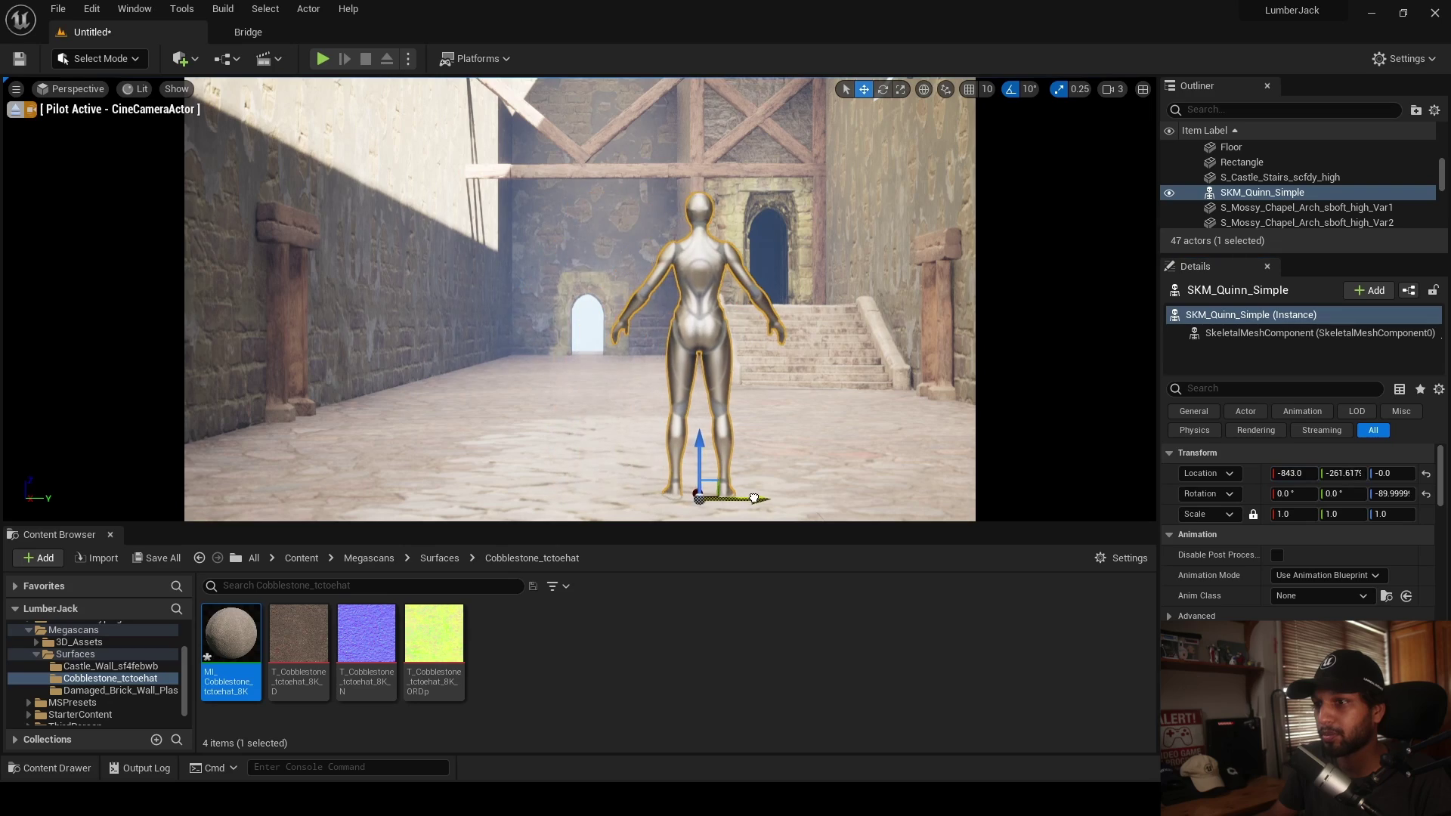
{"action": "left_click", "coordinate": [637, 363]}
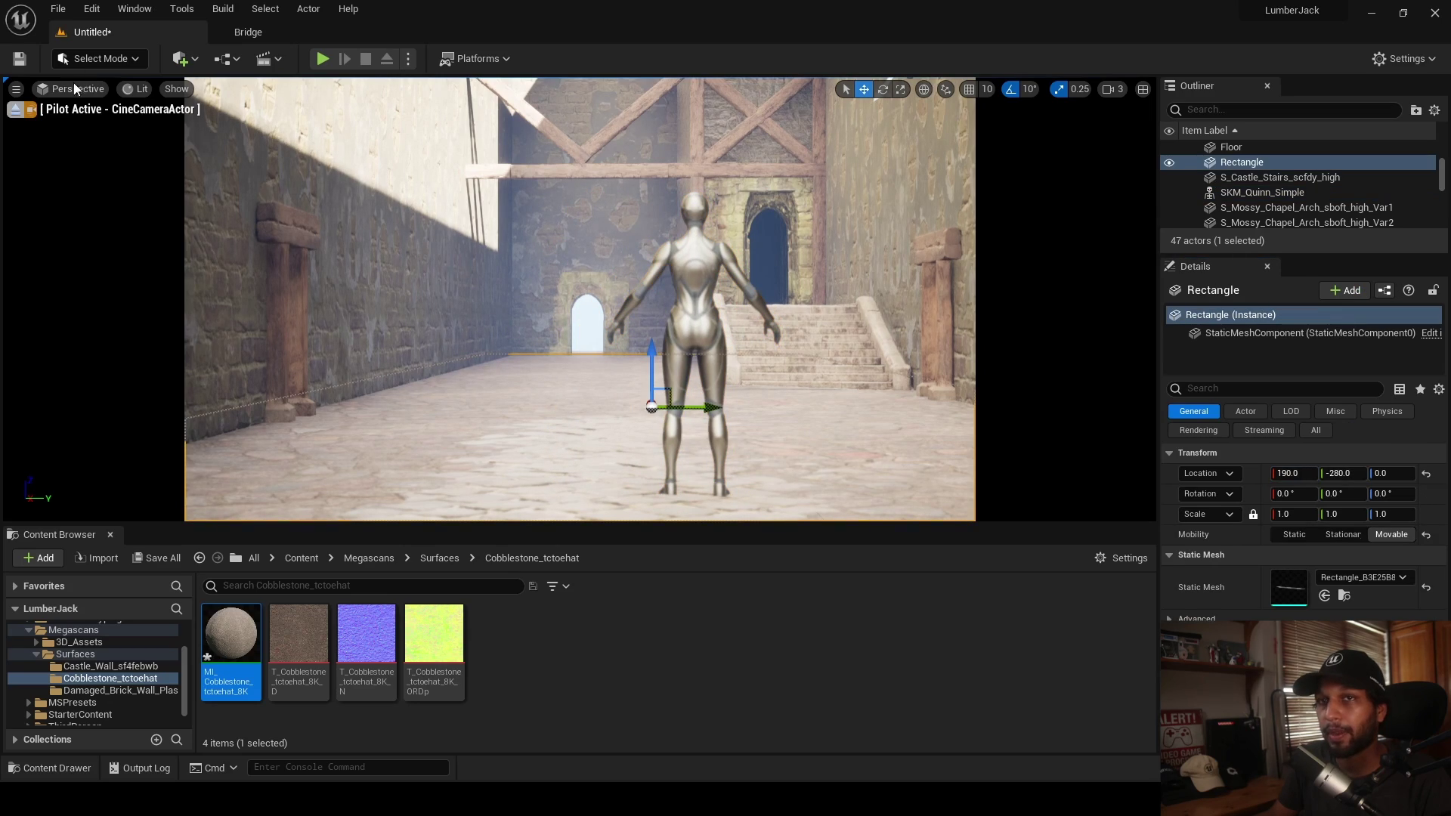
{"action": "left_click", "coordinate": [15, 109]}
- Find the Chopped Wood Pile among Bridge's local Megascans assets and add it to the project
{"action": "key", "text": "w"}
{"action": "right_click_drag", "start_coordinate": [574, 302], "coordinate": [582, 355]}
{"action": "right_click_drag", "start_coordinate": [287, 144], "coordinate": [243, 150]}
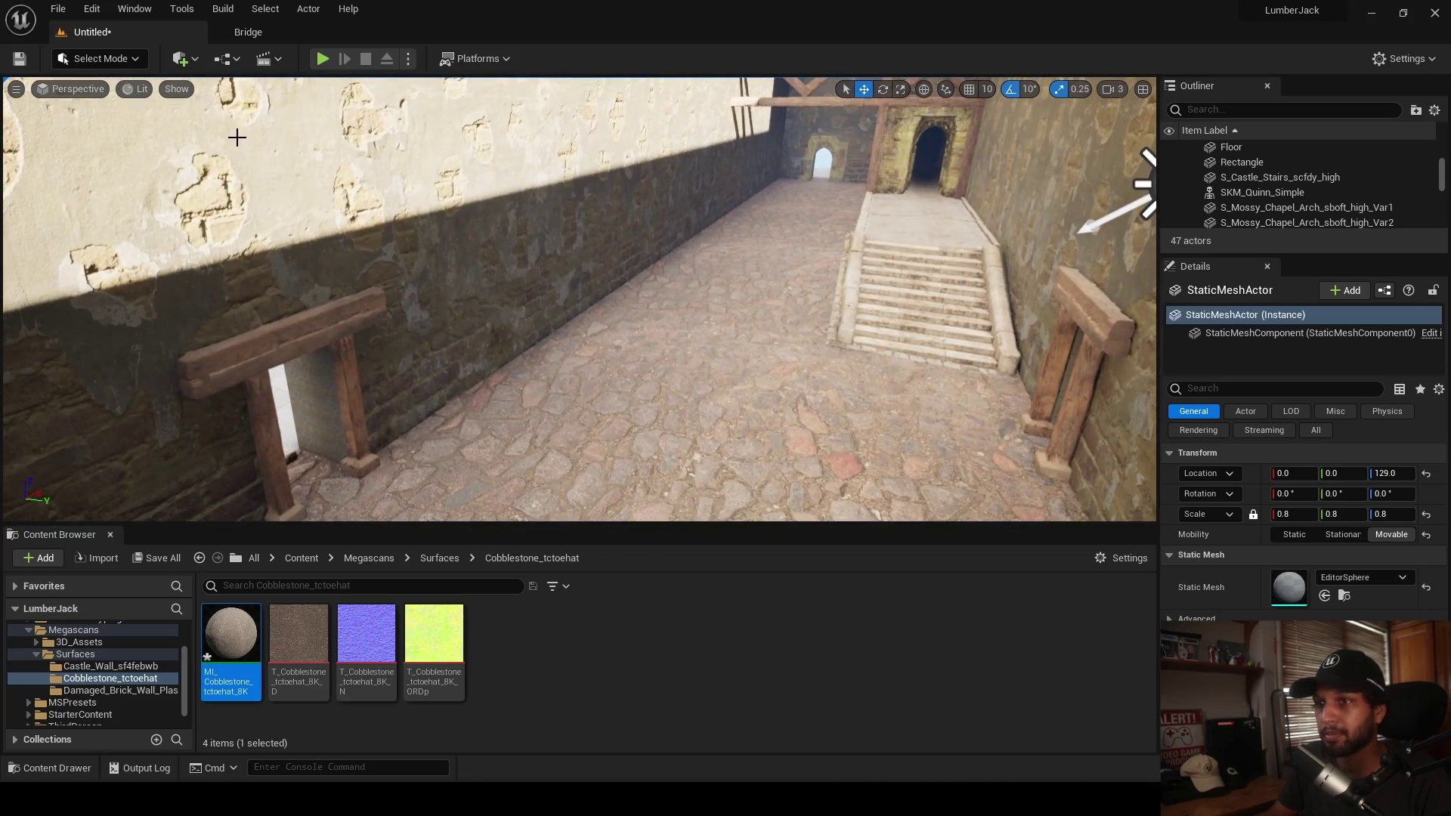
{"action": "left_click", "coordinate": [257, 42]}
{"action": "scroll", "coordinate": [809, 440], "scroll_direction": "down", "scroll_amount": 2}
{"action": "scroll", "coordinate": [809, 439], "scroll_direction": "up", "scroll_amount": 5}
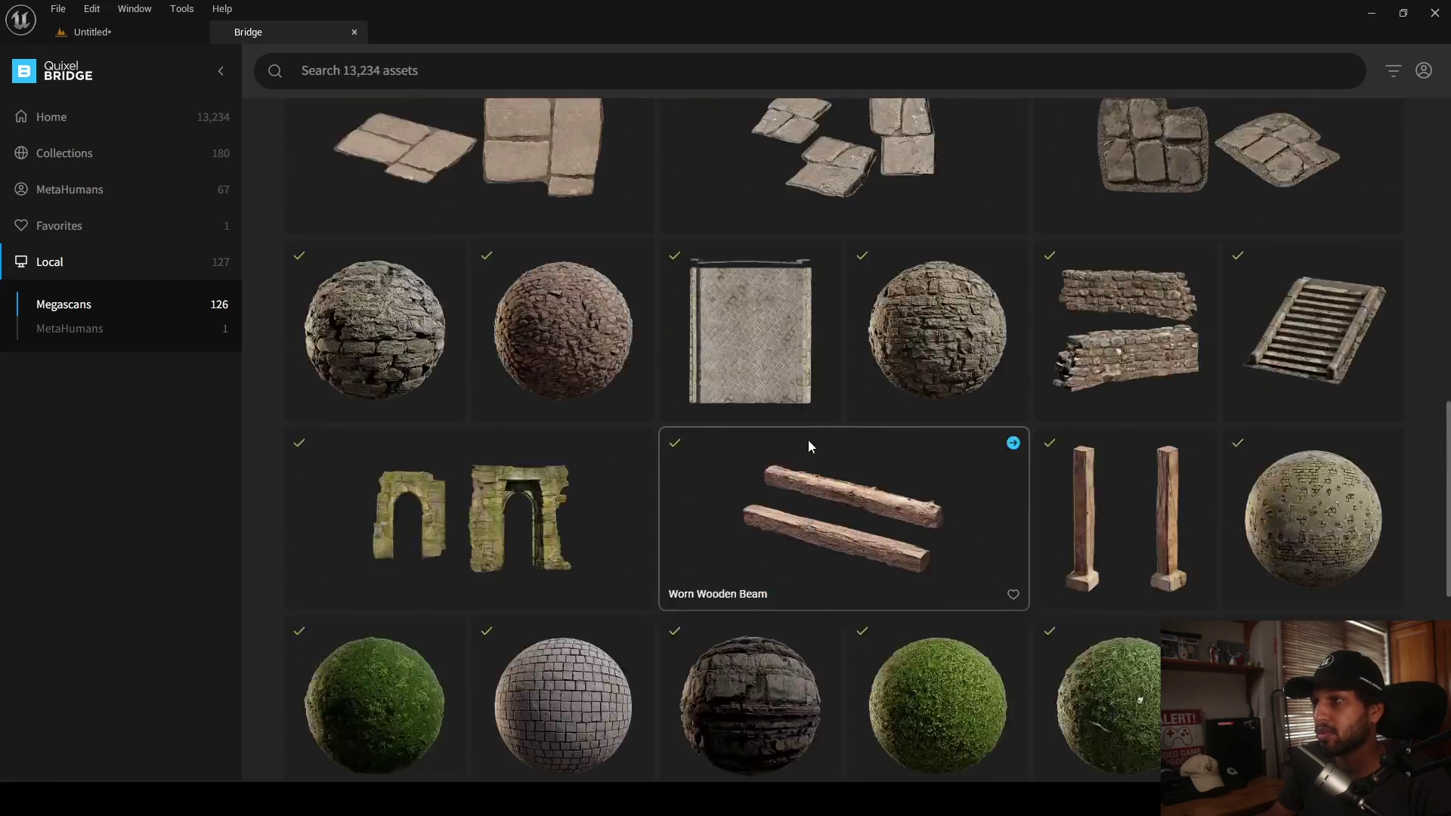
{"action": "scroll", "coordinate": [805, 437], "scroll_direction": "up", "scroll_amount": 4}
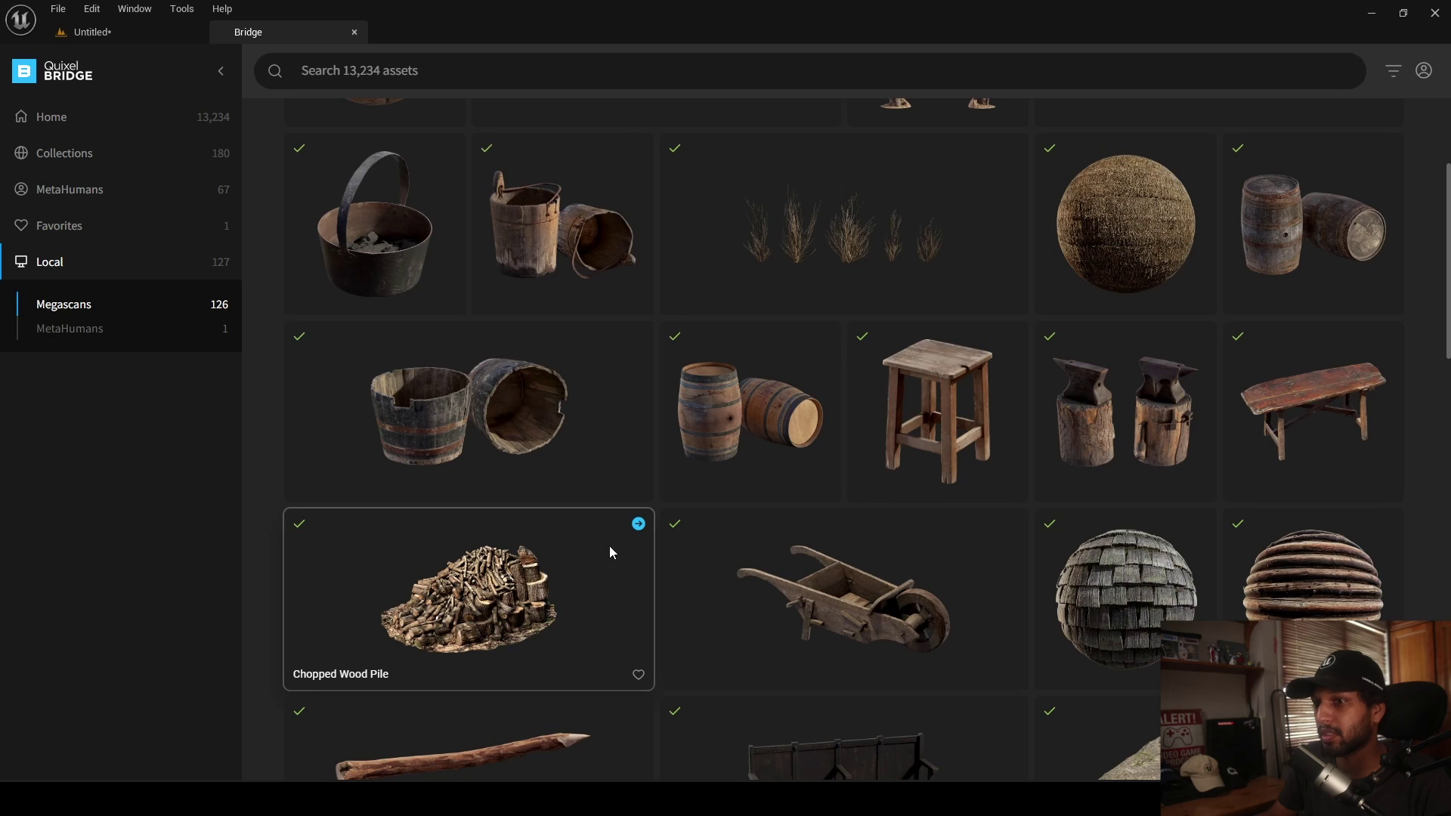
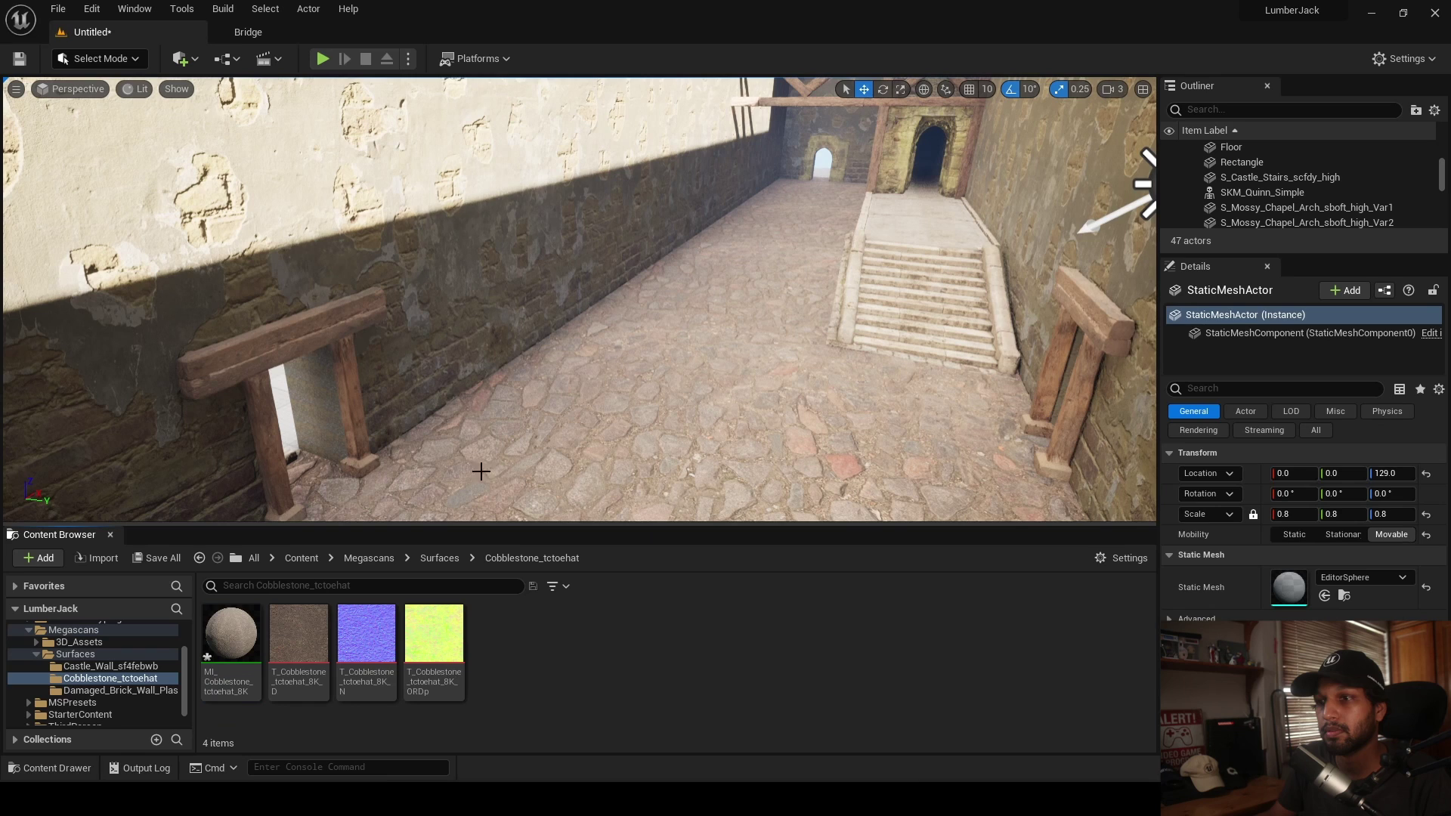
- Open the Chopped_Wood_Pile_rlCaz asset folder and enlarge the asset view to look through its meshes
{"action": "double_click", "coordinate": [230, 639]}
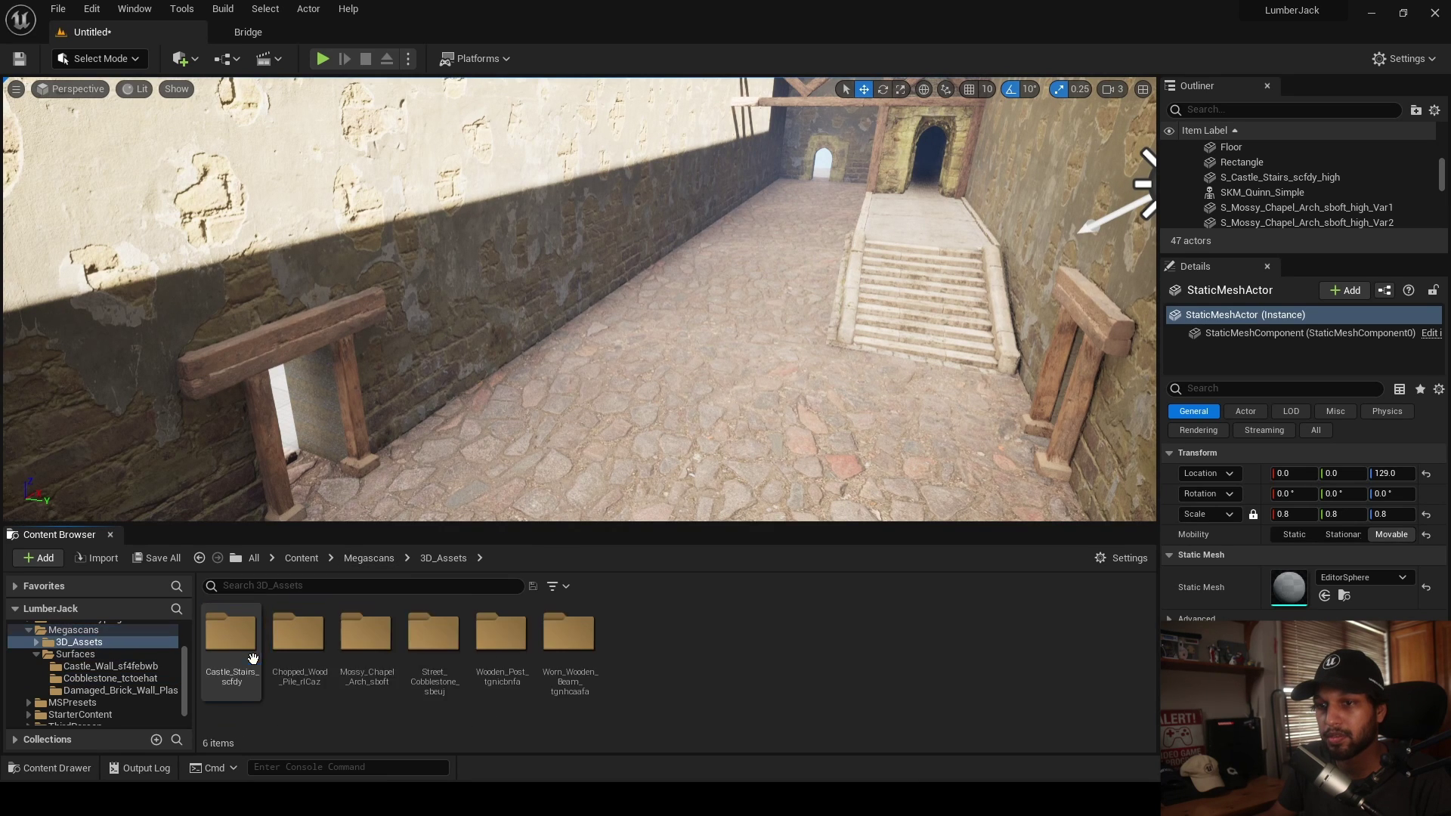
{"action": "left_click", "coordinate": [308, 658]}
{"action": "double_click", "coordinate": [308, 659]}
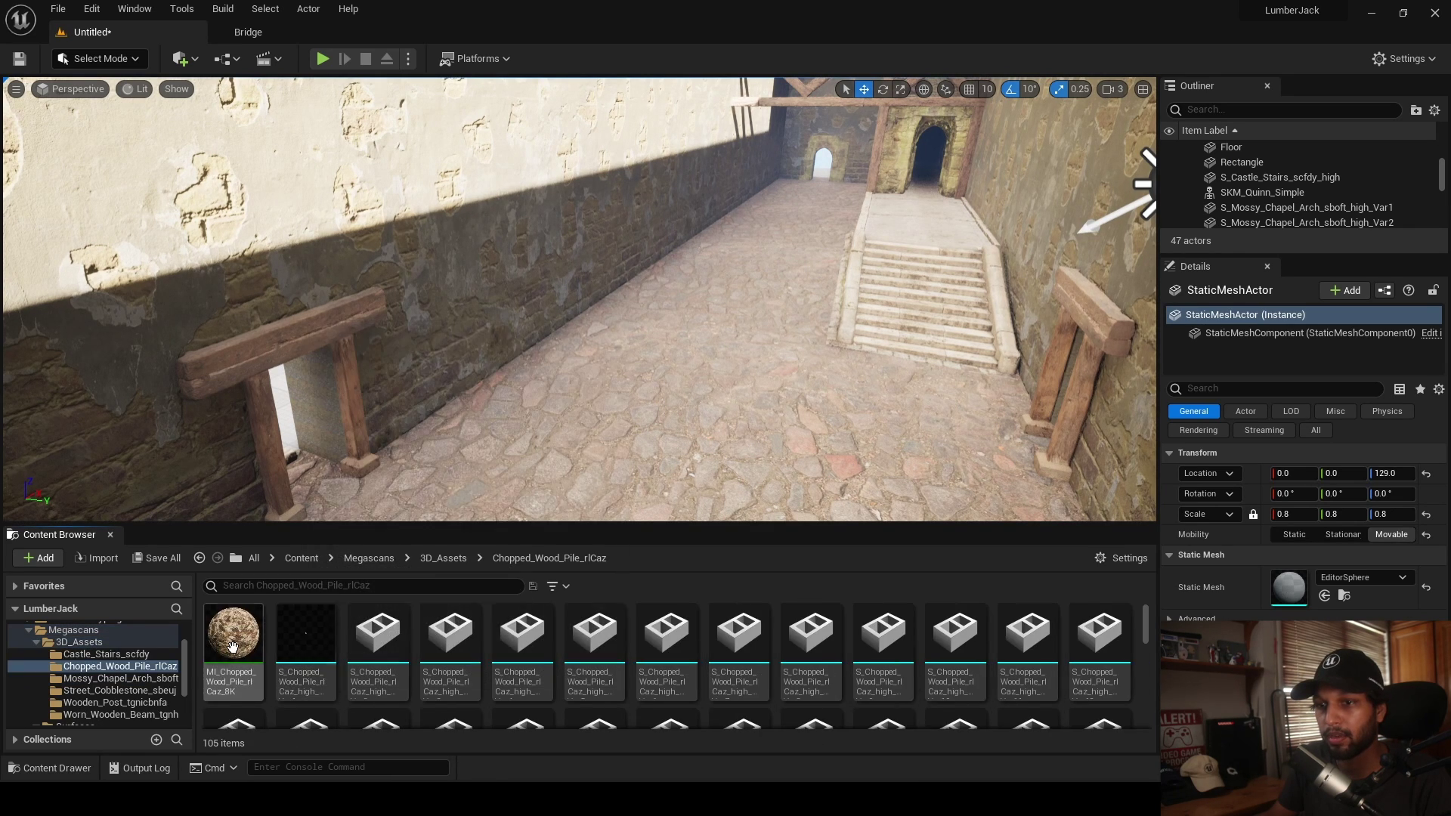
{"action": "left_click_drag", "start_coordinate": [533, 527], "coordinate": [563, 321]}
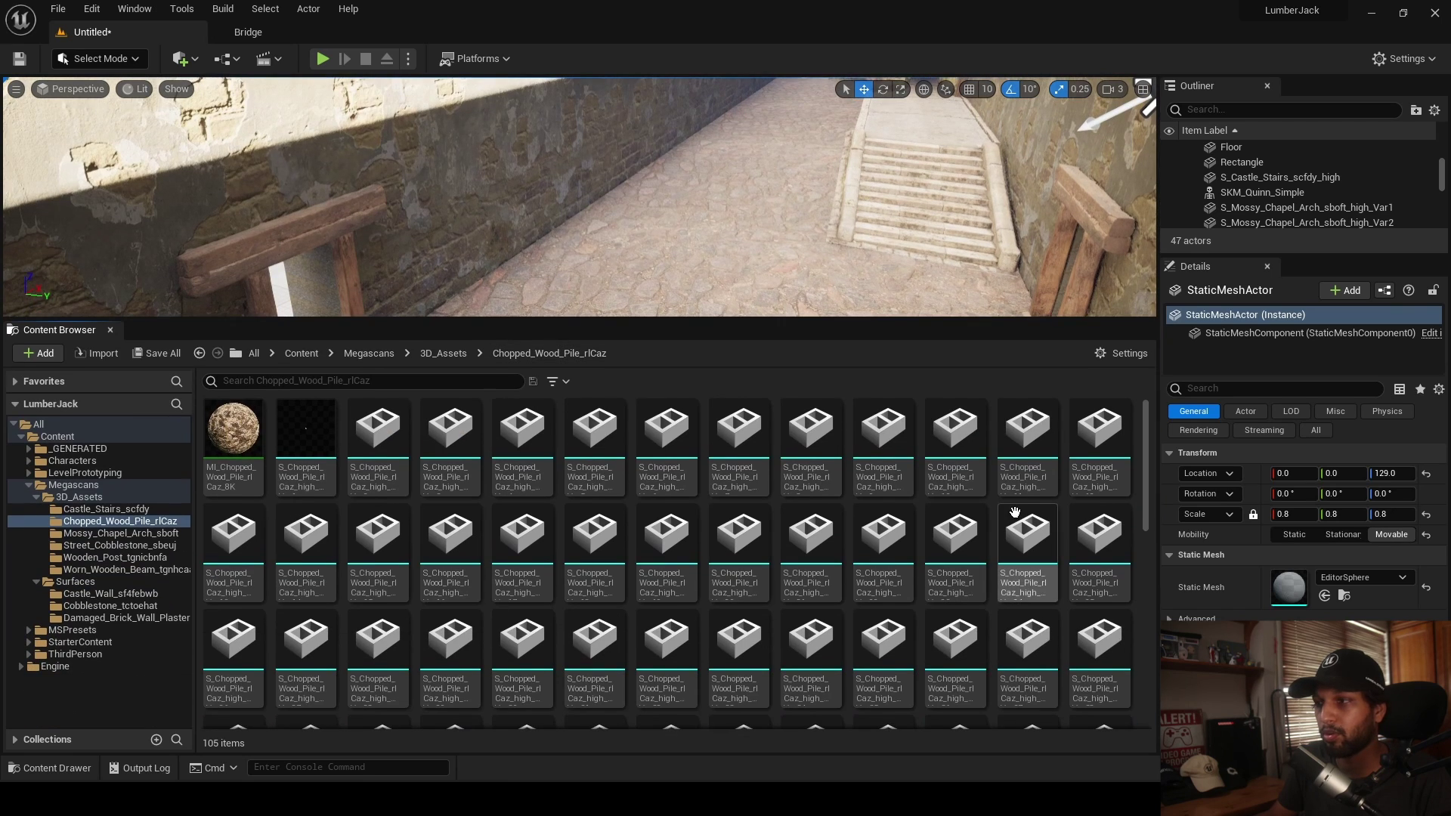
{"action": "scroll", "coordinate": [1146, 474], "scroll_direction": "down", "scroll_amount": 2}
{"action": "left_click_drag", "start_coordinate": [1156, 580], "coordinate": [1154, 452]}
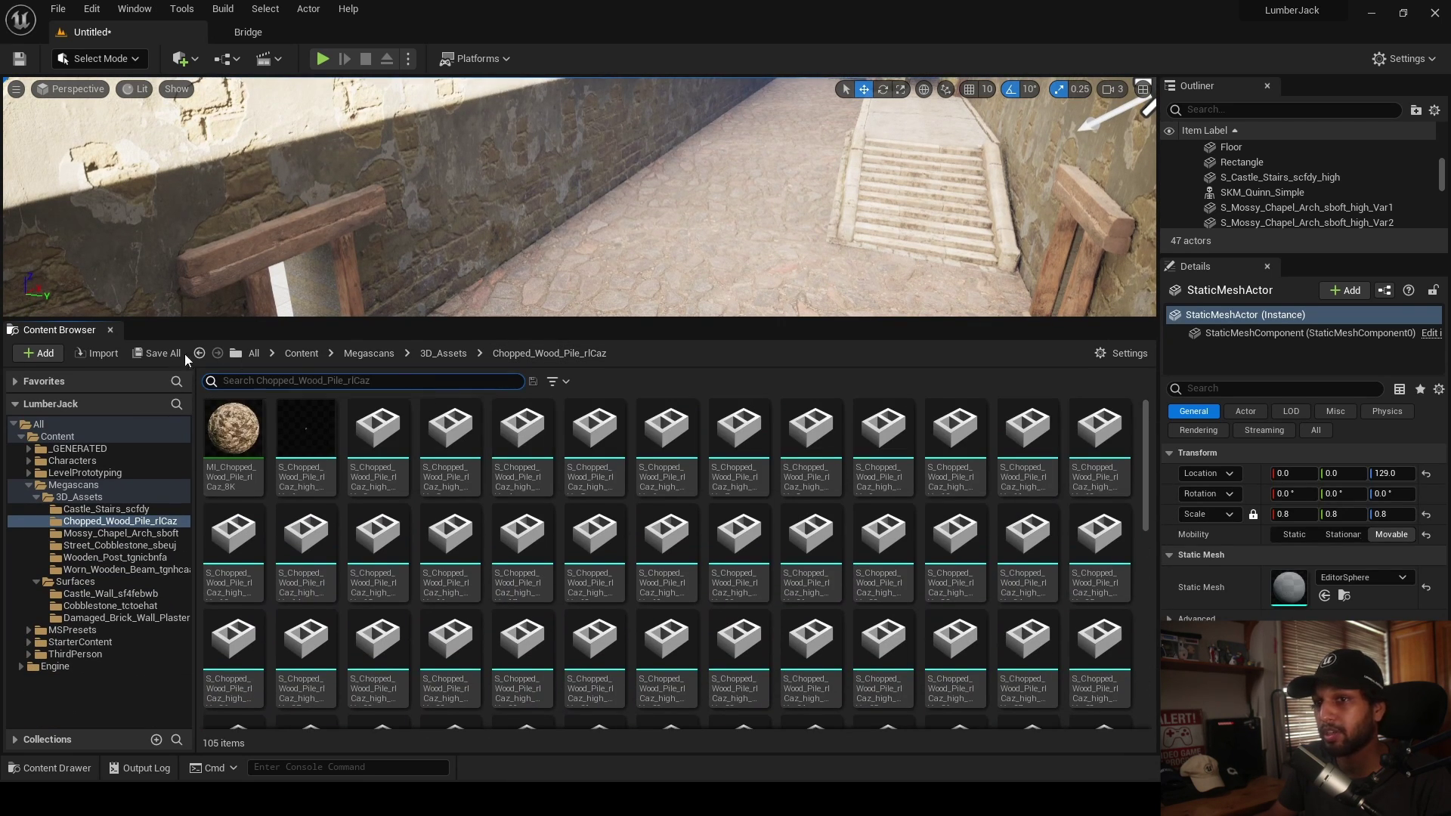
- Filter the folder by Vertices > 100 and place the complete wood pile mesh on the corridor floor
{"action": "left_click", "coordinate": [299, 381]}
{"action": "type", "text": "vert"}
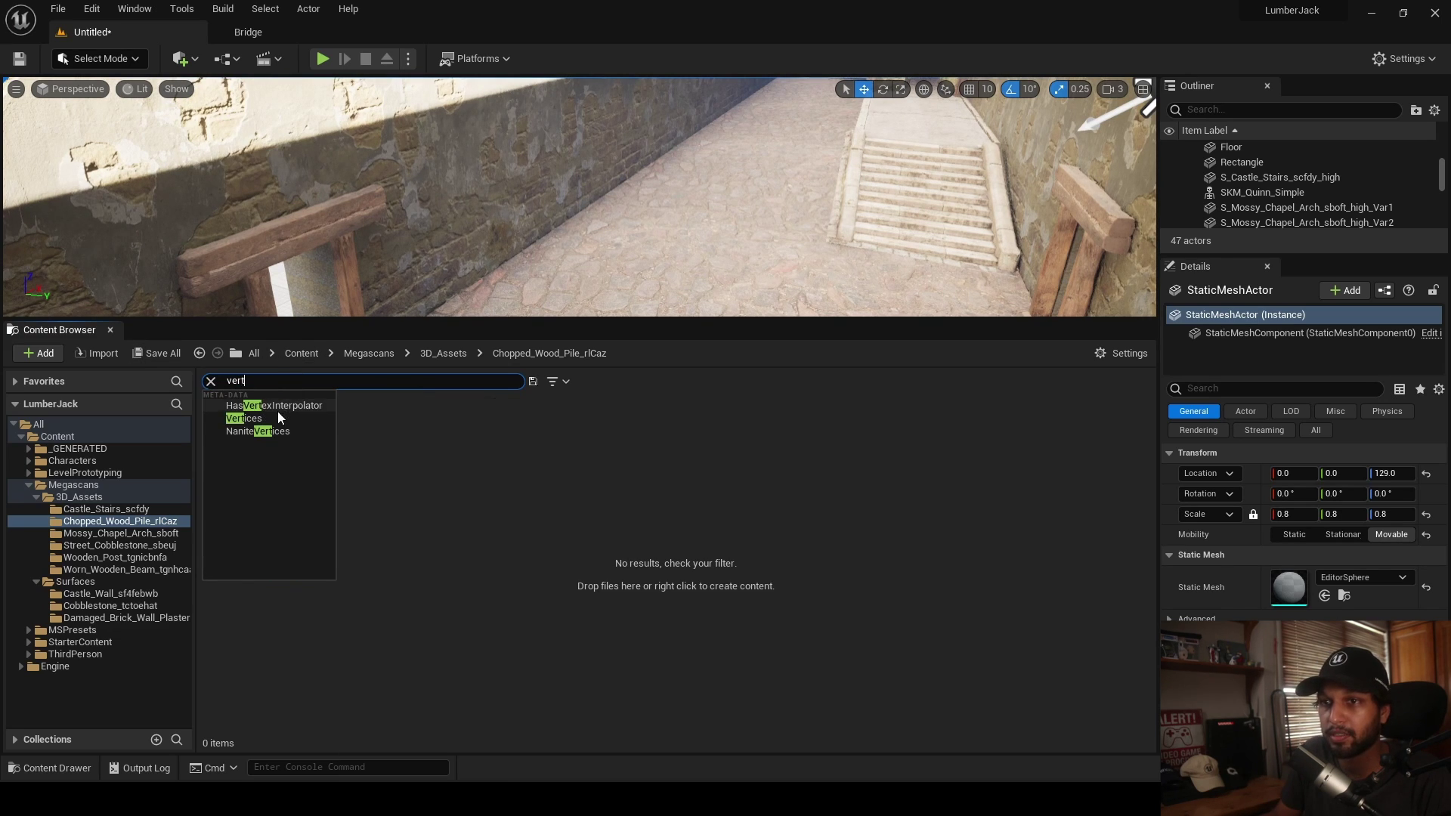
{"action": "left_click", "coordinate": [278, 417]}
{"action": "type", "text": "> 100"}
{"action": "left_click_drag", "start_coordinate": [231, 427], "coordinate": [635, 250]}
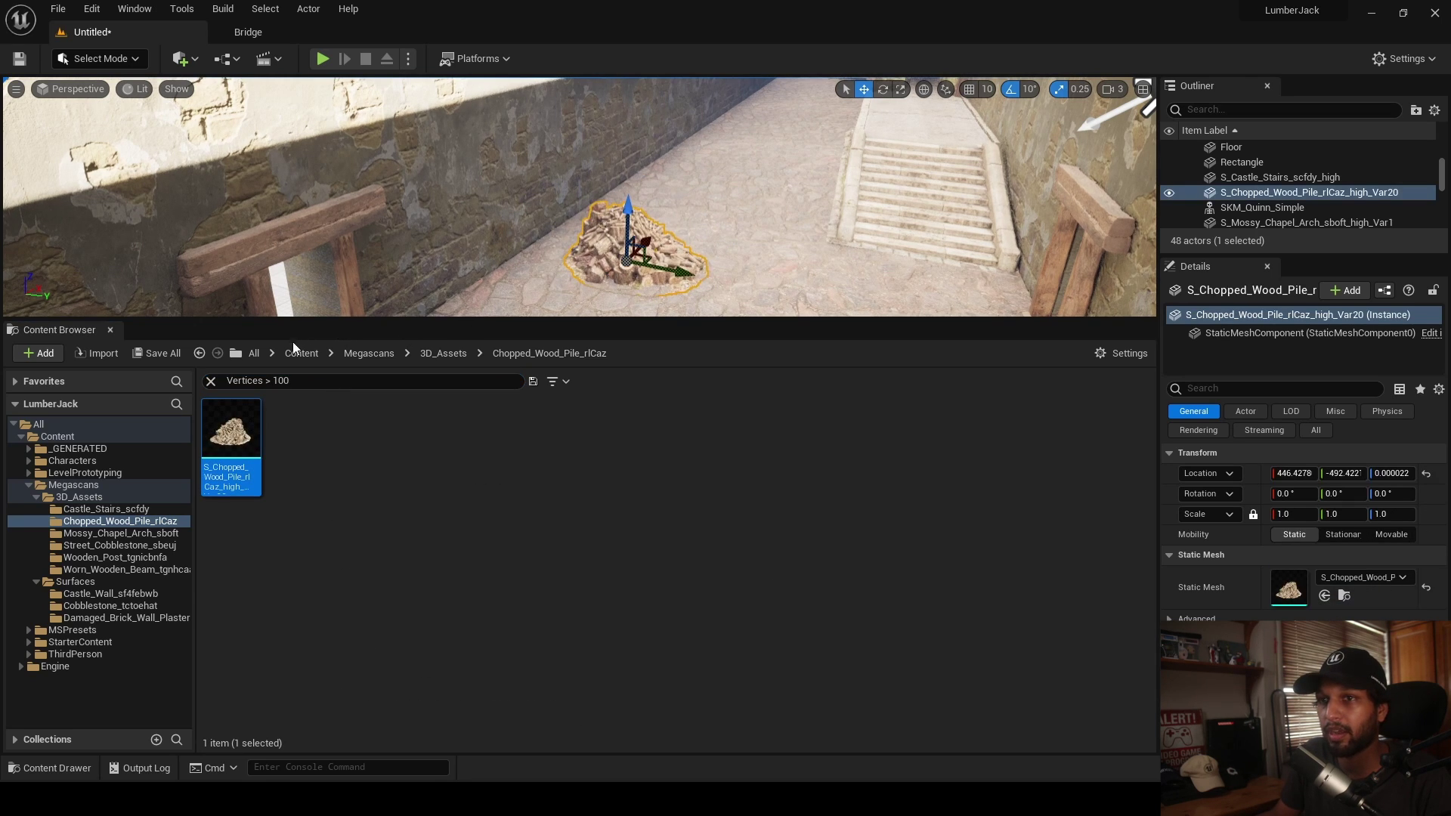
- Clear the asset filter, shrink the asset view, and scale the wood pile uniformly to 2
{"action": "left_click", "coordinate": [212, 381]}
{"action": "left_click_drag", "start_coordinate": [188, 319], "coordinate": [188, 604]}
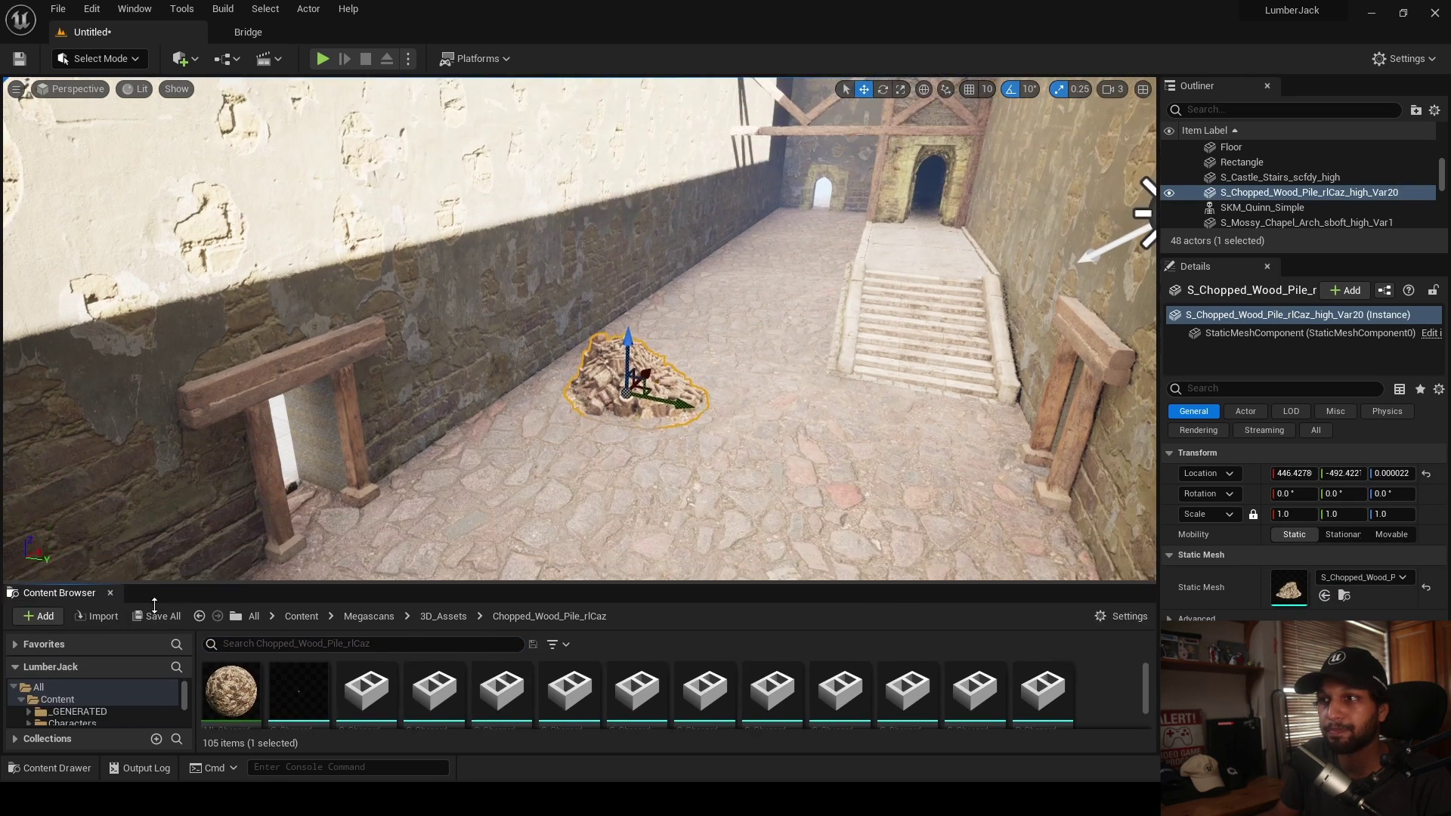
{"action": "type", "text": "e"}
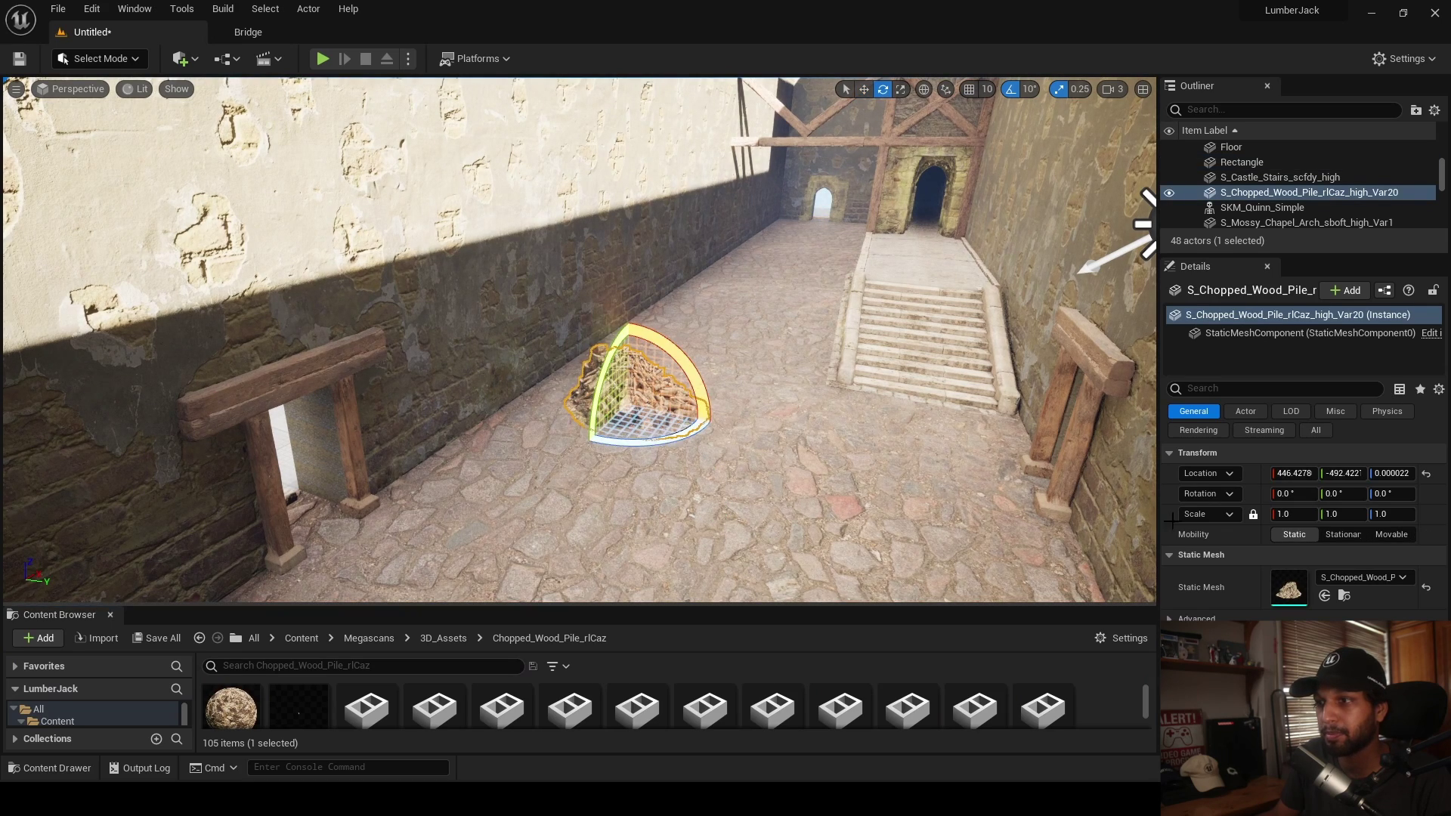
{"action": "type", "text": "2"}
{"action": "key", "text": "Return"}
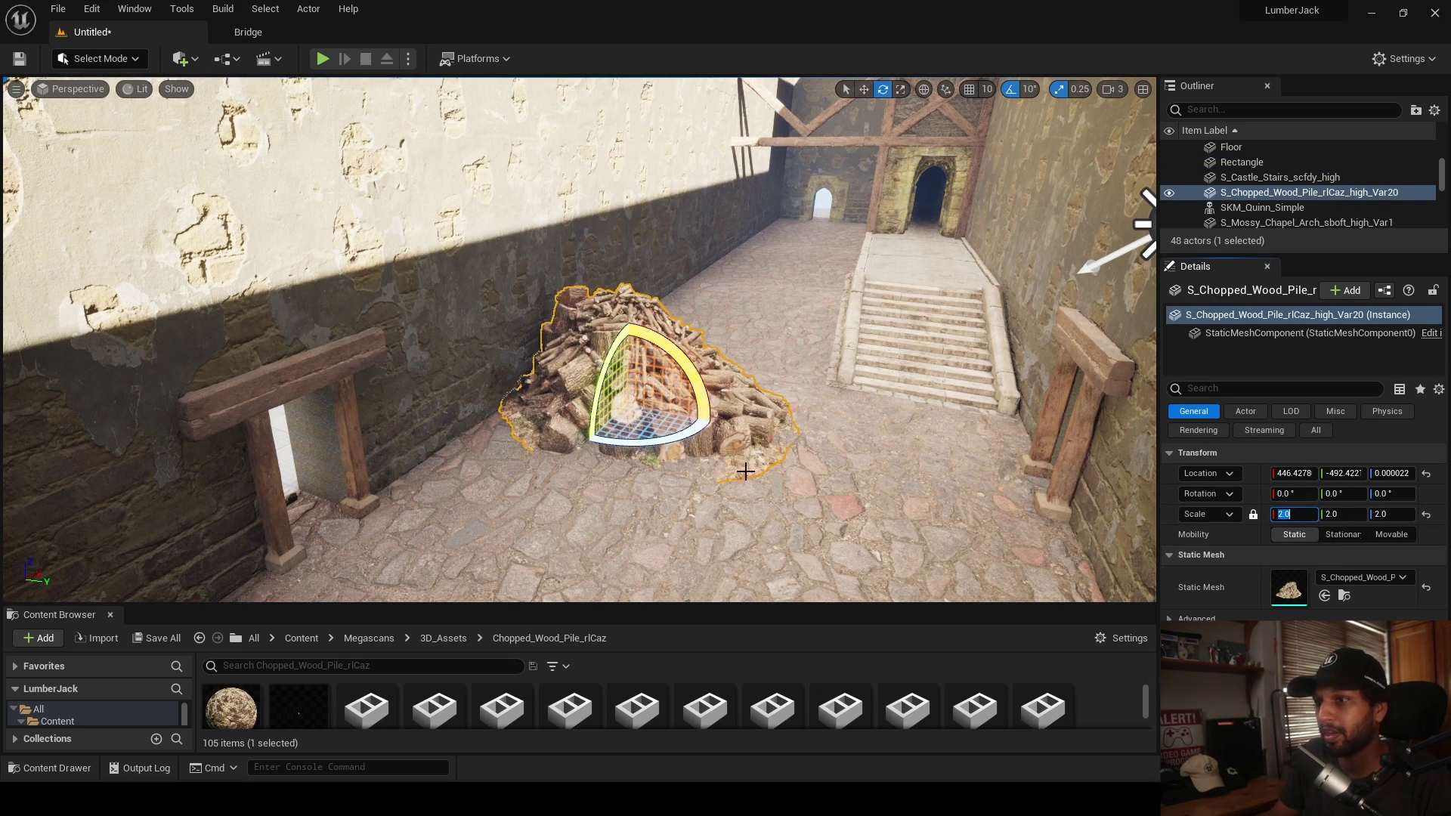
- Rotate the wood pile to about 80° and settle it against the wall beside the timber-framed opening, sunk to about Z -4.6
{"action": "left_click_drag", "start_coordinate": [650, 444], "coordinate": [699, 440]}
{"action": "key", "text": "w"}
{"action": "right_click_drag", "start_coordinate": [628, 435], "coordinate": [574, 337]}
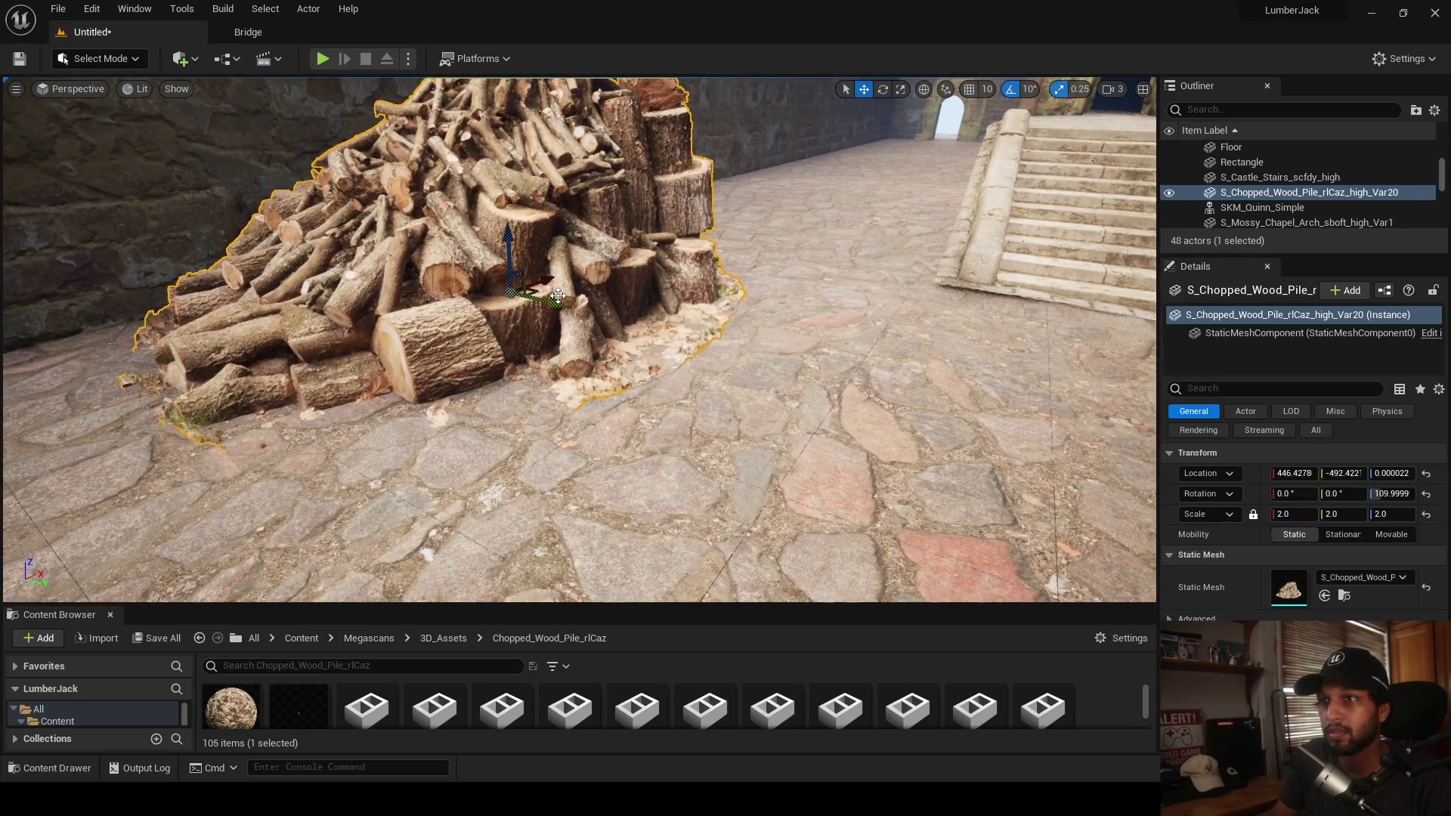
{"action": "mouse_move", "coordinate": [510, 245]}
{"action": "left_mouse_down"}
{"action": "mouse_move", "coordinate": [505, 295]}
{"action": "mouse_move", "coordinate": [501, 240]}
{"action": "left_mouse_up"}
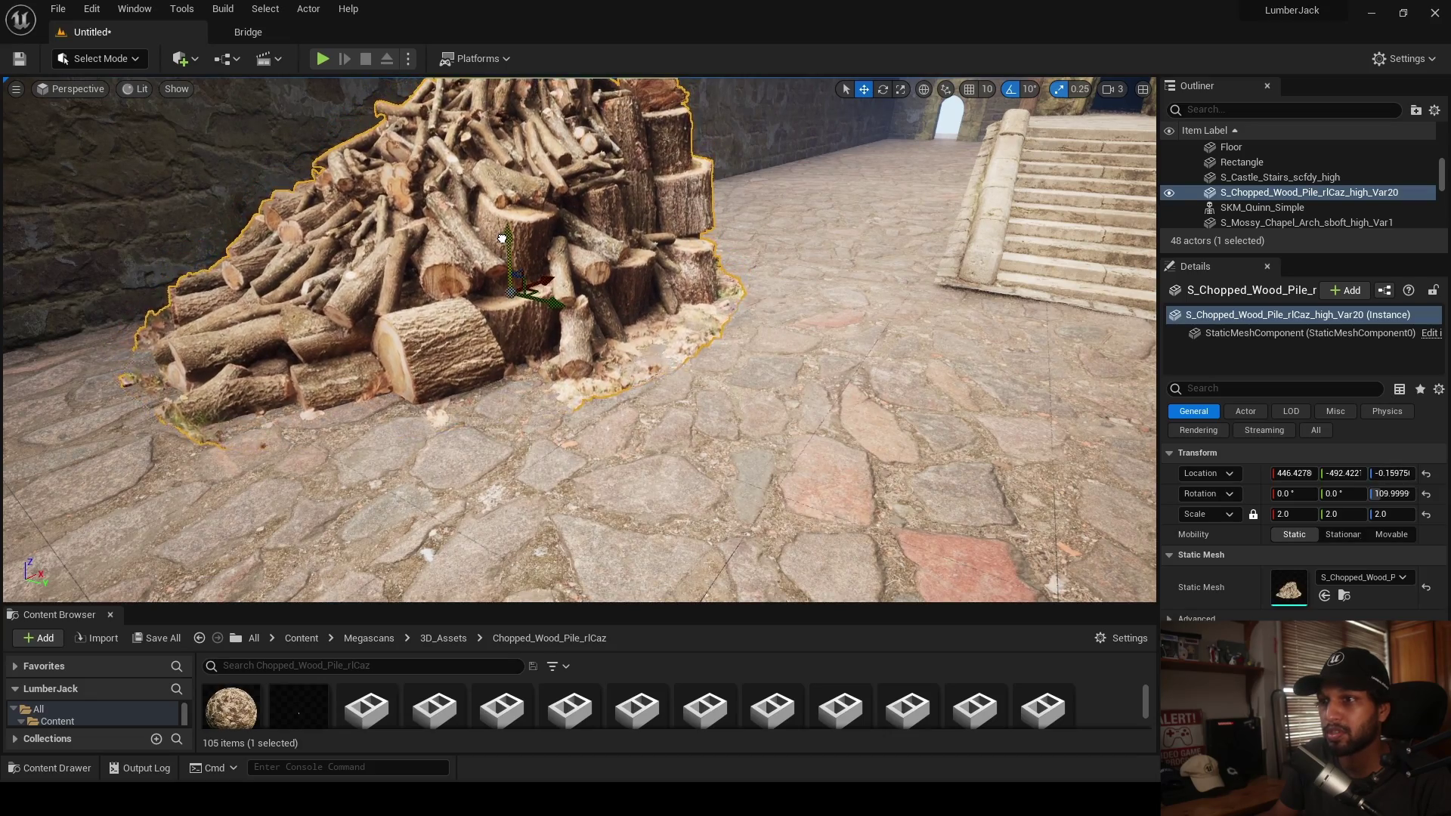
{"action": "right_click_drag", "start_coordinate": [500, 240], "coordinate": [517, 296]}
{"action": "left_click_drag", "start_coordinate": [732, 276], "coordinate": [649, 308]}
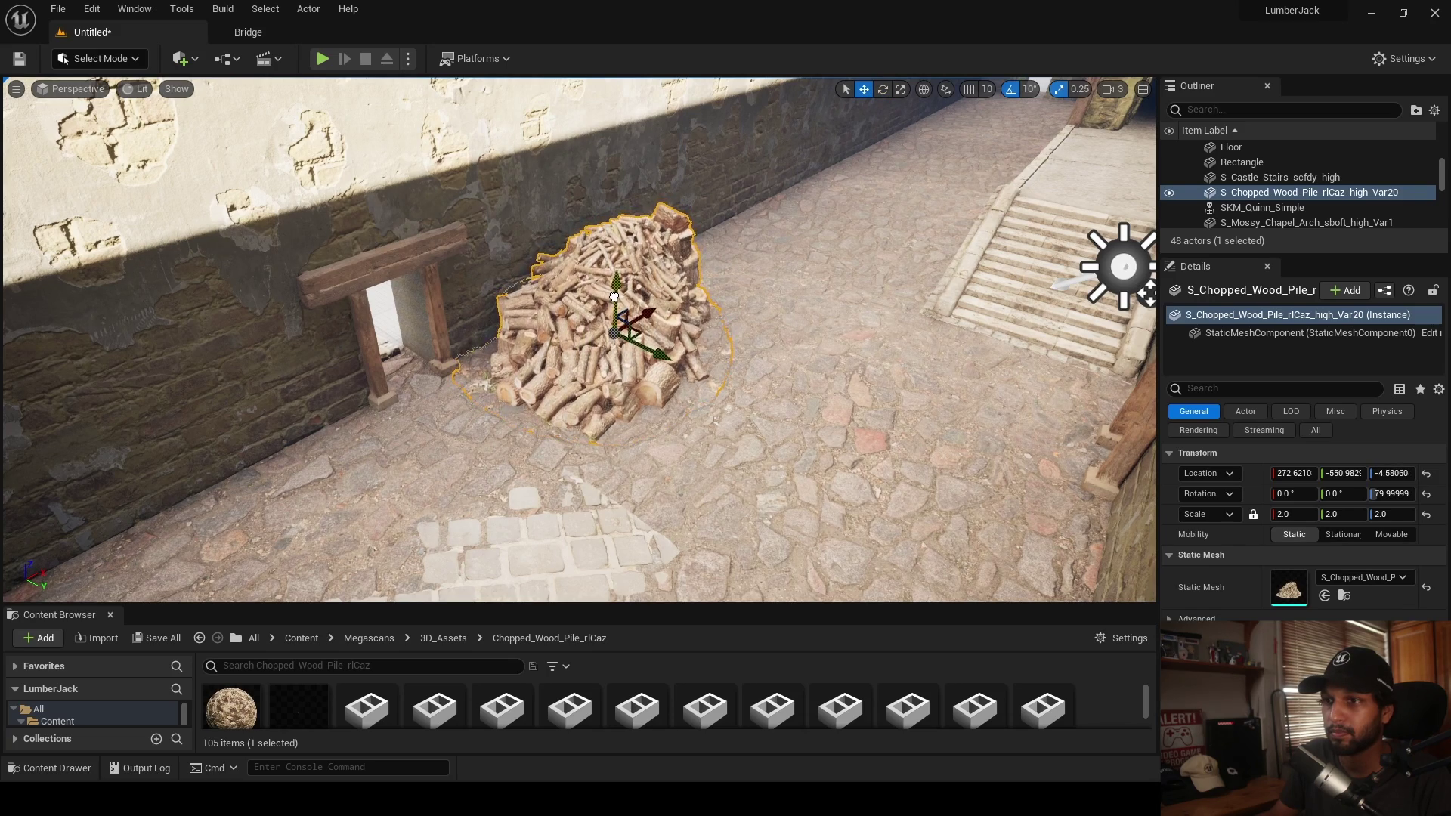
{"action": "left_click", "coordinate": [784, 354]}
{"action": "right_click_drag", "start_coordinate": [784, 354], "coordinate": [756, 340]}
{"action": "left_click", "coordinate": [623, 351]}
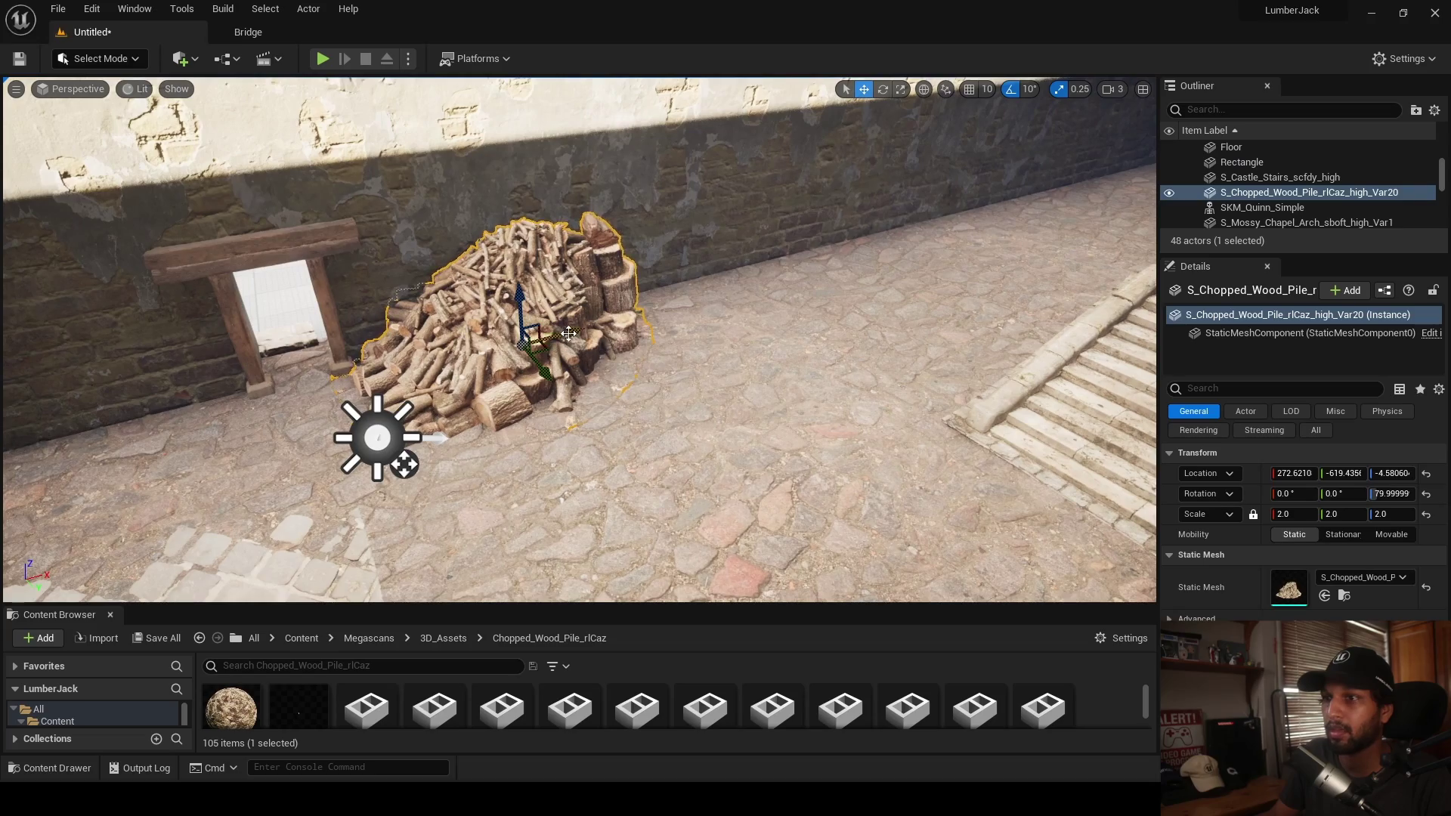
- Duplicate the wood pile farther along the same wall and turn the copy to about -100°
{"action": "left_click_drag", "start_coordinate": [569, 333], "coordinate": [919, 261], "text": "alt"}
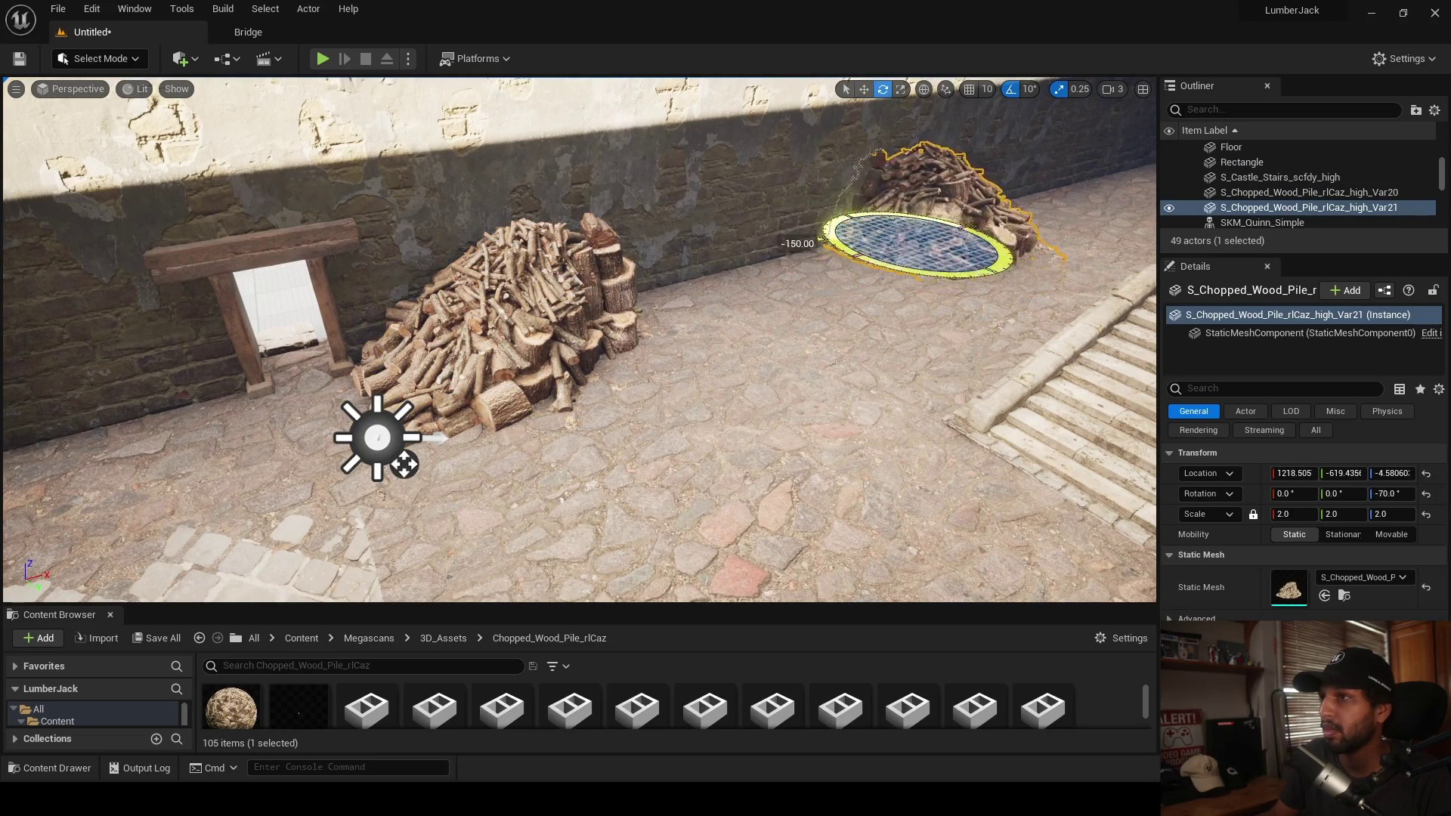
{"action": "left_click", "coordinate": [855, 325]}
{"action": "right_click_drag", "start_coordinate": [854, 324], "coordinate": [945, 314]}
{"action": "left_click", "coordinate": [865, 251]}
{"action": "key", "text": "w"}
{"action": "right_click_drag", "start_coordinate": [864, 252], "coordinate": [1007, 274]}
{"action": "left_click", "coordinate": [632, 346]}
{"action": "right_click_drag", "start_coordinate": [632, 346], "coordinate": [511, 322]}
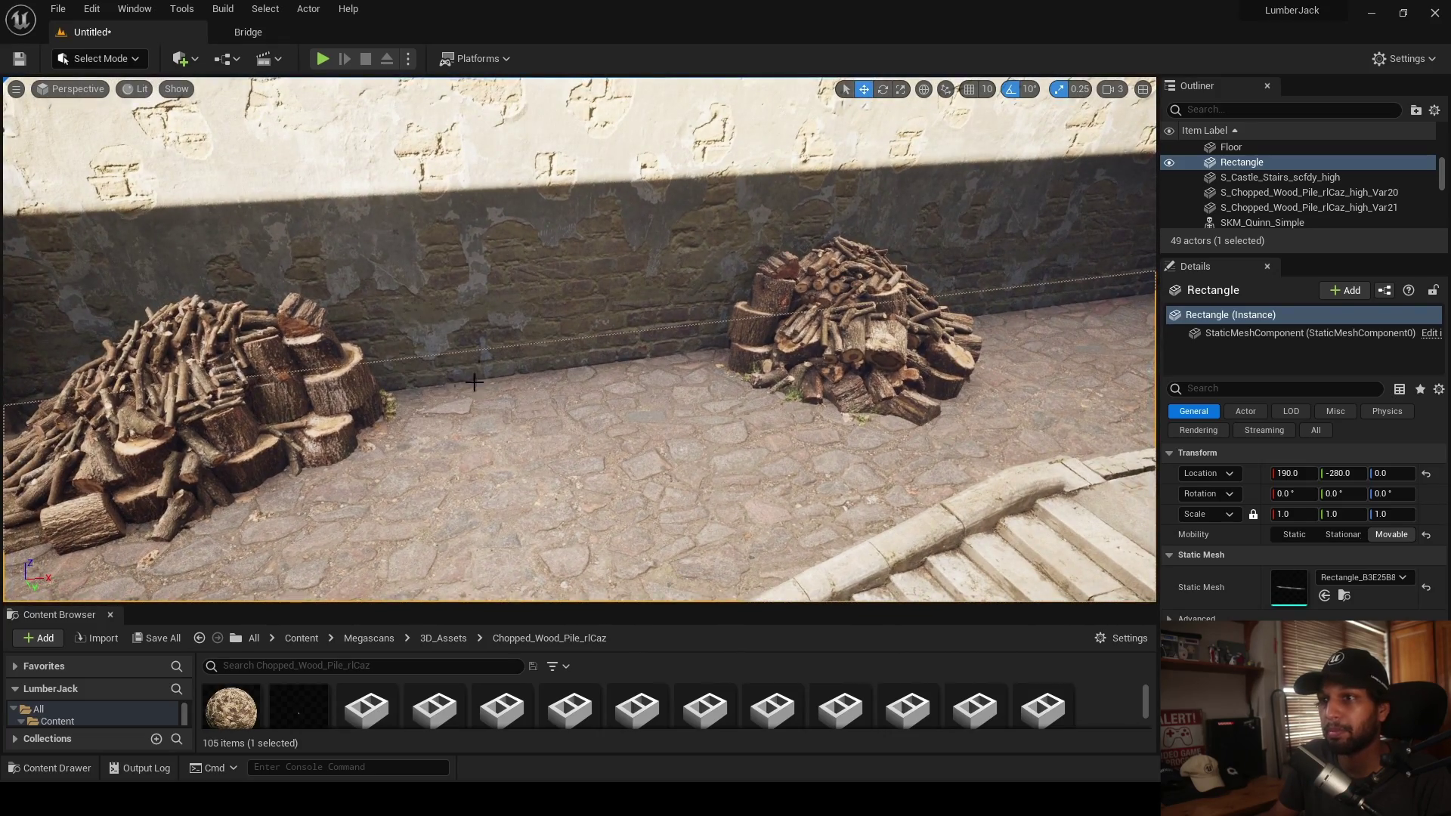
- Add the Palisade Spike from Bridge's local assets, open its asset folder, and place the mesh in the corridor
{"action": "left_click", "coordinate": [280, 38]}
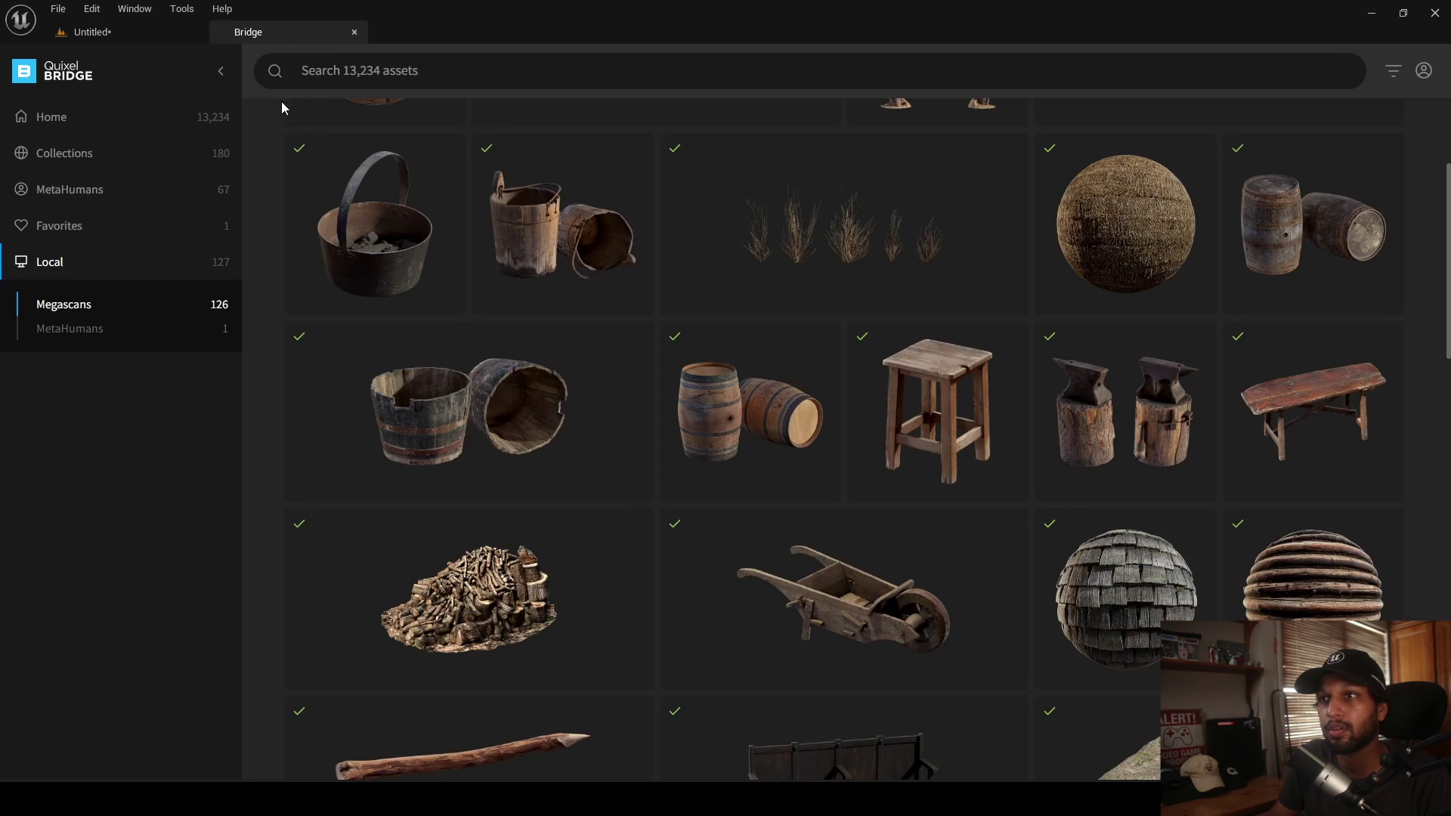
{"action": "scroll", "coordinate": [891, 542], "scroll_direction": "down", "scroll_amount": 3}
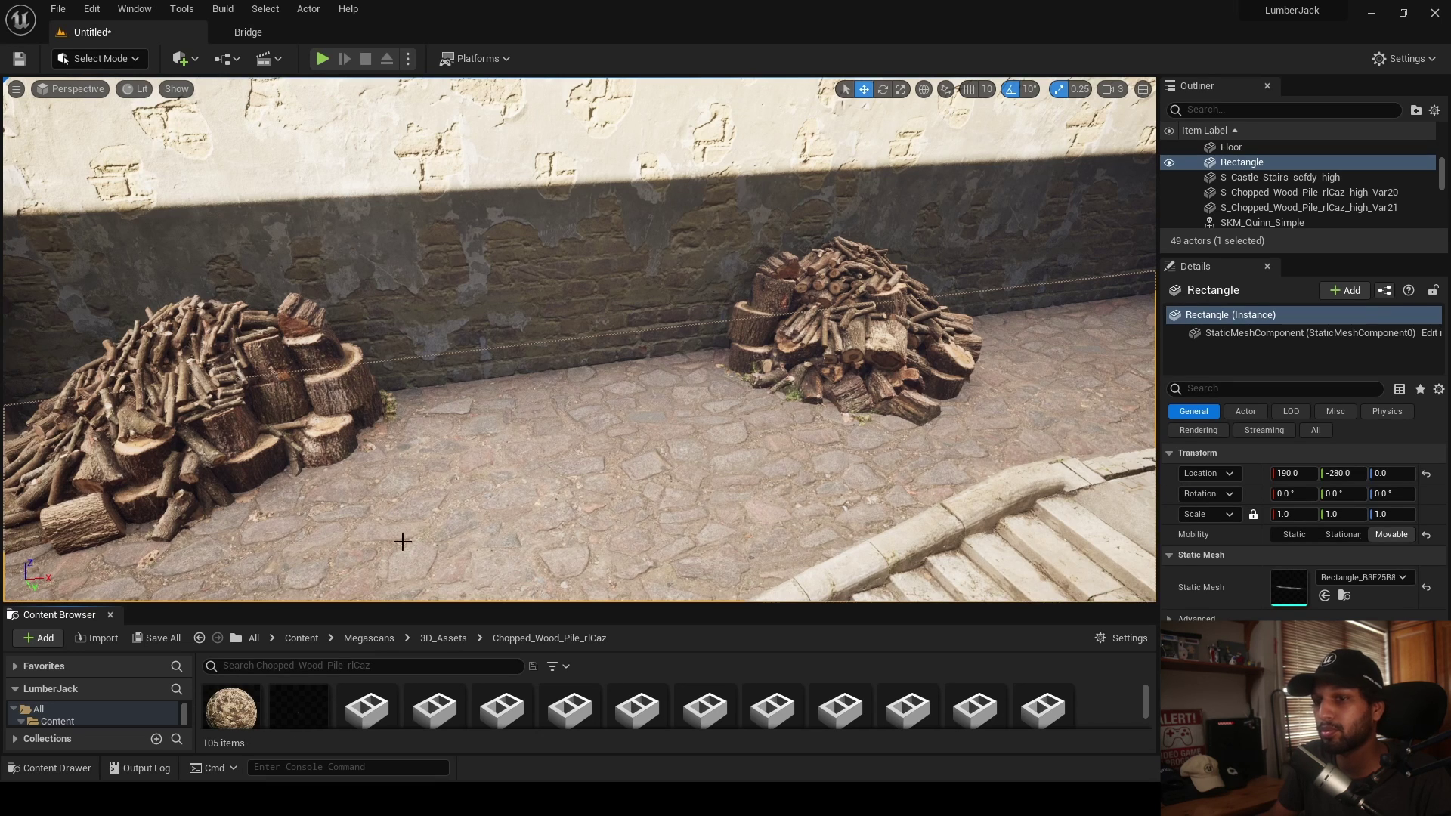
{"action": "right_click_drag", "start_coordinate": [402, 541], "coordinate": [231, 532]}
{"action": "left_click", "coordinate": [444, 641]}
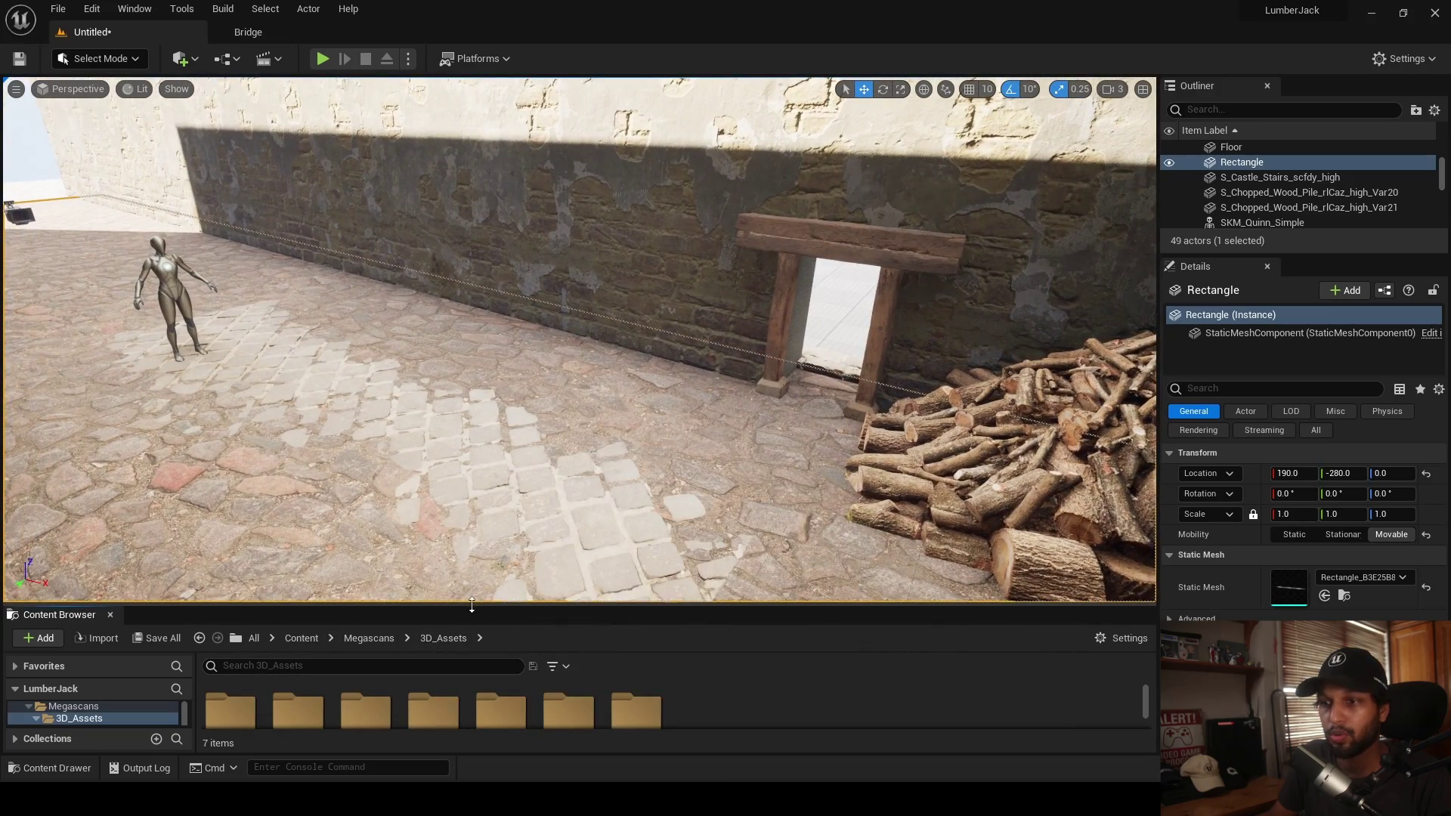
{"action": "left_click_drag", "start_coordinate": [471, 604], "coordinate": [476, 504]}
{"action": "double_click", "coordinate": [428, 631]}
{"action": "left_click_drag", "start_coordinate": [298, 623], "coordinate": [219, 321]}
- Raise the palisade spike and set its uniform scale to 3
{"action": "right_click_drag", "start_coordinate": [219, 322], "coordinate": [136, 325]}
{"action": "scroll", "coordinate": [324, 360], "scroll_direction": "up", "scroll_amount": 2}
{"action": "left_click_drag", "start_coordinate": [462, 349], "coordinate": [462, 239]}
{"action": "key", "text": "e"}
{"action": "left_click", "coordinate": [1293, 514]}
{"action": "type", "text": "3"}
{"action": "key", "text": "Return"}
- Position the palisade spike upright against the wall between the two wood piles
{"action": "left_click_drag", "start_coordinate": [412, 278], "coordinate": [533, 214]}
{"action": "right_click_drag", "start_coordinate": [412, 278], "coordinate": [633, 330]}
{"action": "key", "text": "s"}
{"action": "key", "text": "w"}
{"action": "left_click_drag", "start_coordinate": [183, 229], "coordinate": [709, 451]}
{"action": "mouse_move", "coordinate": [609, 456]}
{"action": "right_mouse_down"}
{"action": "mouse_move", "coordinate": [665, 484]}
{"action": "mouse_move", "coordinate": [613, 458]}
{"action": "right_mouse_up"}
{"action": "left_click_drag", "start_coordinate": [571, 404], "coordinate": [755, 290]}
- Shift the farther wood pile slightly along the wall to about X 1288
{"action": "right_click_drag", "start_coordinate": [710, 322], "coordinate": [864, 342]}
{"action": "left_click", "coordinate": [863, 342]}
{"action": "left_click_drag", "start_coordinate": [887, 316], "coordinate": [901, 308]}
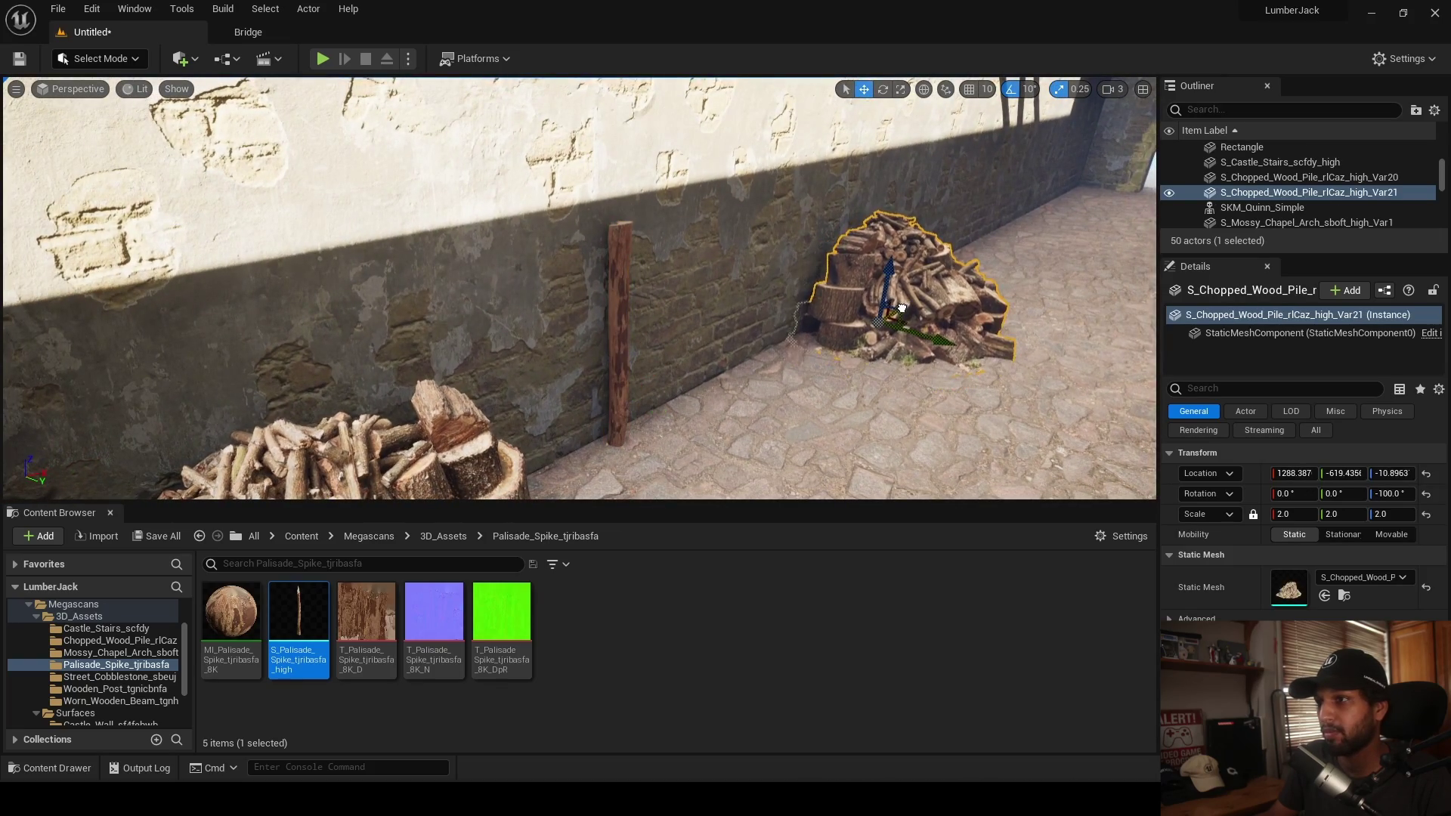
- Duplicate the palisade spike repeatedly outward from the wall to form a row of five upright posts
{"action": "left_click", "coordinate": [632, 402]}
{"action": "left_click", "coordinate": [621, 393]}
{"action": "mouse_move", "coordinate": [650, 378]}
{"action": "right_mouse_down"}
{"action": "mouse_move", "coordinate": [711, 366]}
{"action": "mouse_move", "coordinate": [646, 399]}
{"action": "right_mouse_up"}
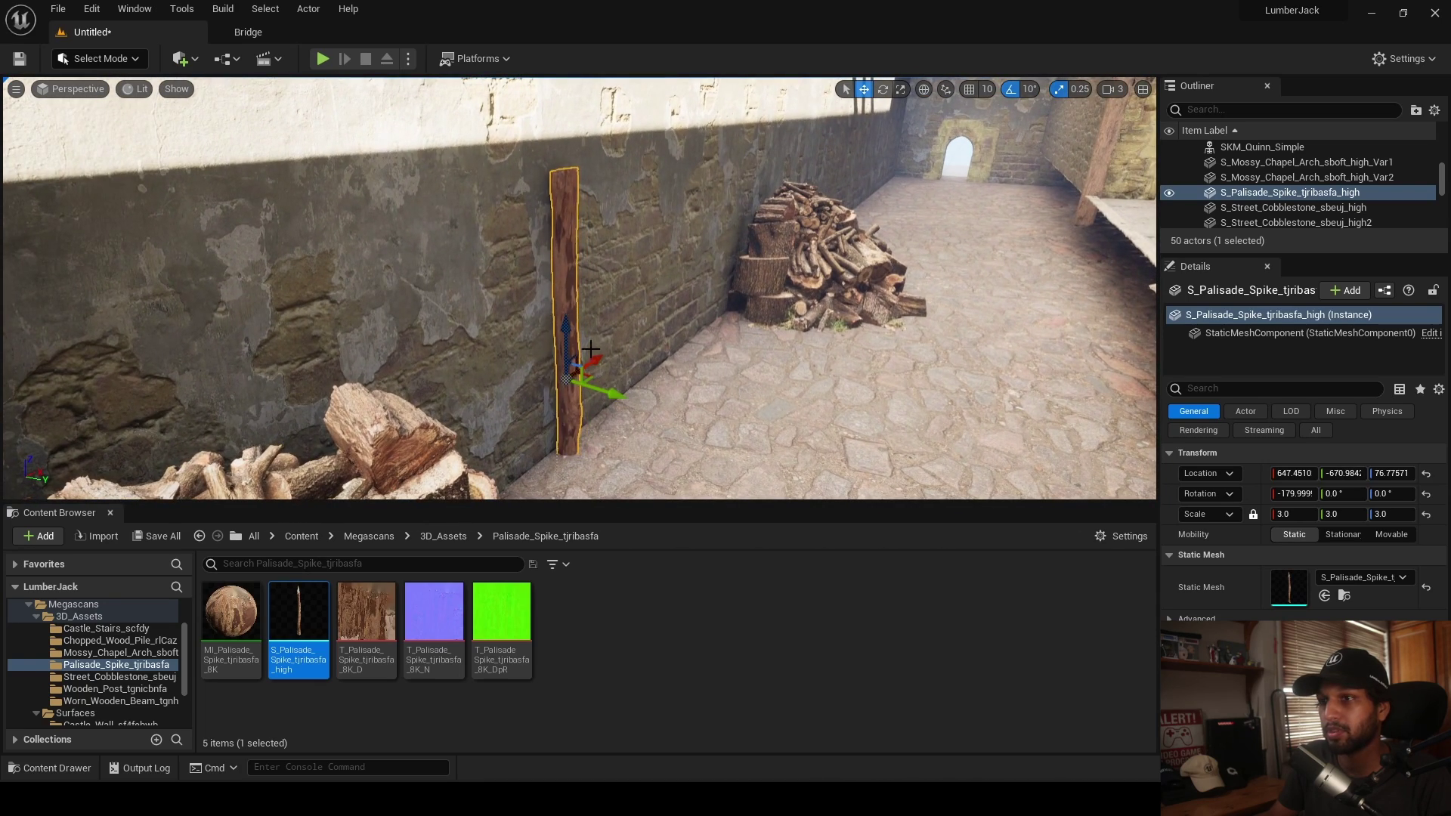
{"action": "left_click_drag", "start_coordinate": [601, 387], "coordinate": [747, 434], "text": "alt"}
{"action": "key", "text": "s"}
{"action": "right_click_drag", "start_coordinate": [763, 436], "coordinate": [650, 473]}
{"action": "key", "text": "s"}
- Duplicate the mannequin and place the copy beside the post row at about X 700, Y -573 as a scale reference
{"action": "left_click", "coordinate": [270, 240]}
{"action": "right_click_drag", "start_coordinate": [270, 240], "coordinate": [283, 243]}
{"action": "left_click_drag", "start_coordinate": [287, 283], "coordinate": [456, 473], "text": "alt"}
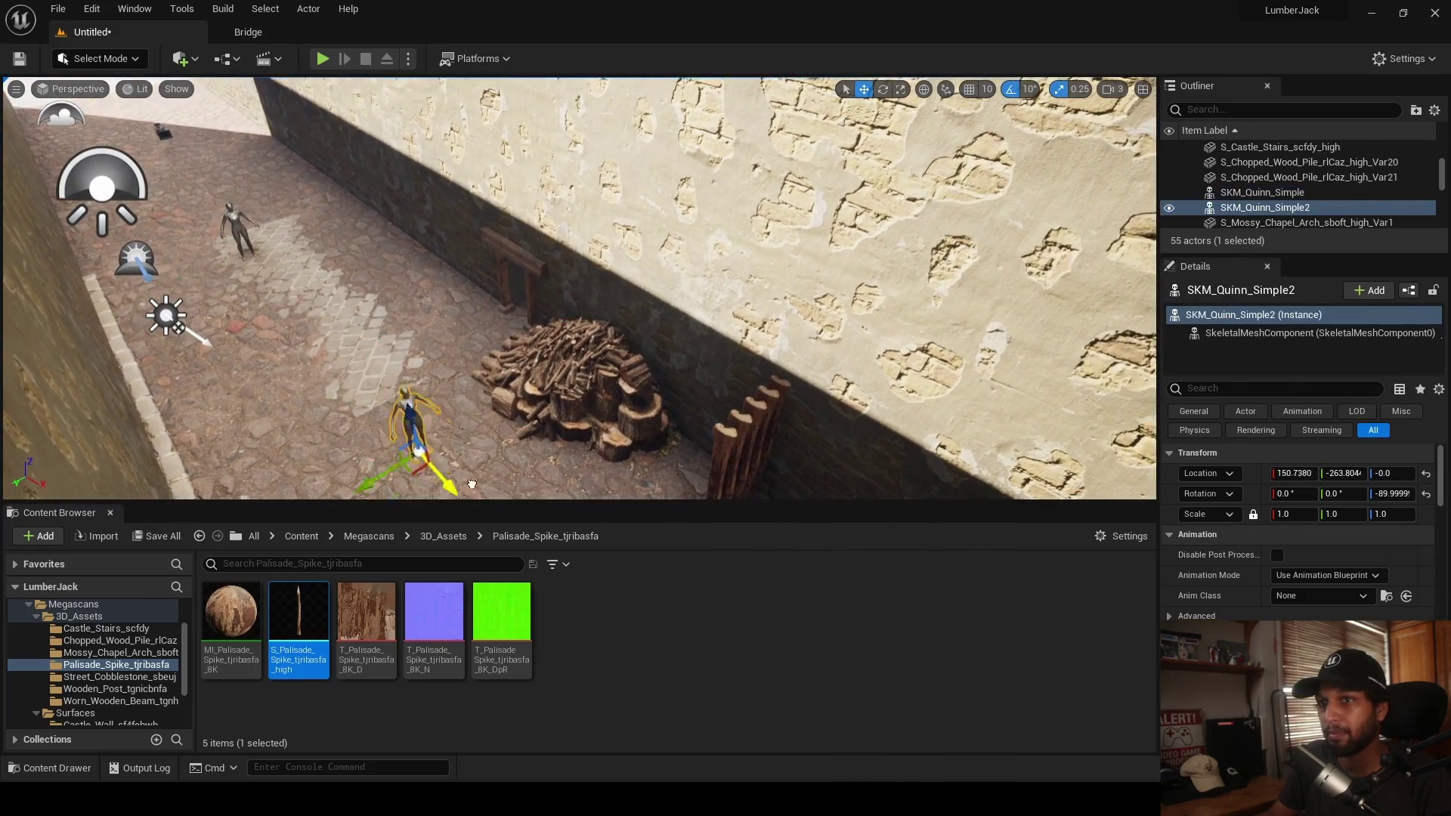
{"action": "key", "text": "q"}
{"action": "right_click_drag", "start_coordinate": [505, 475], "coordinate": [498, 485]}
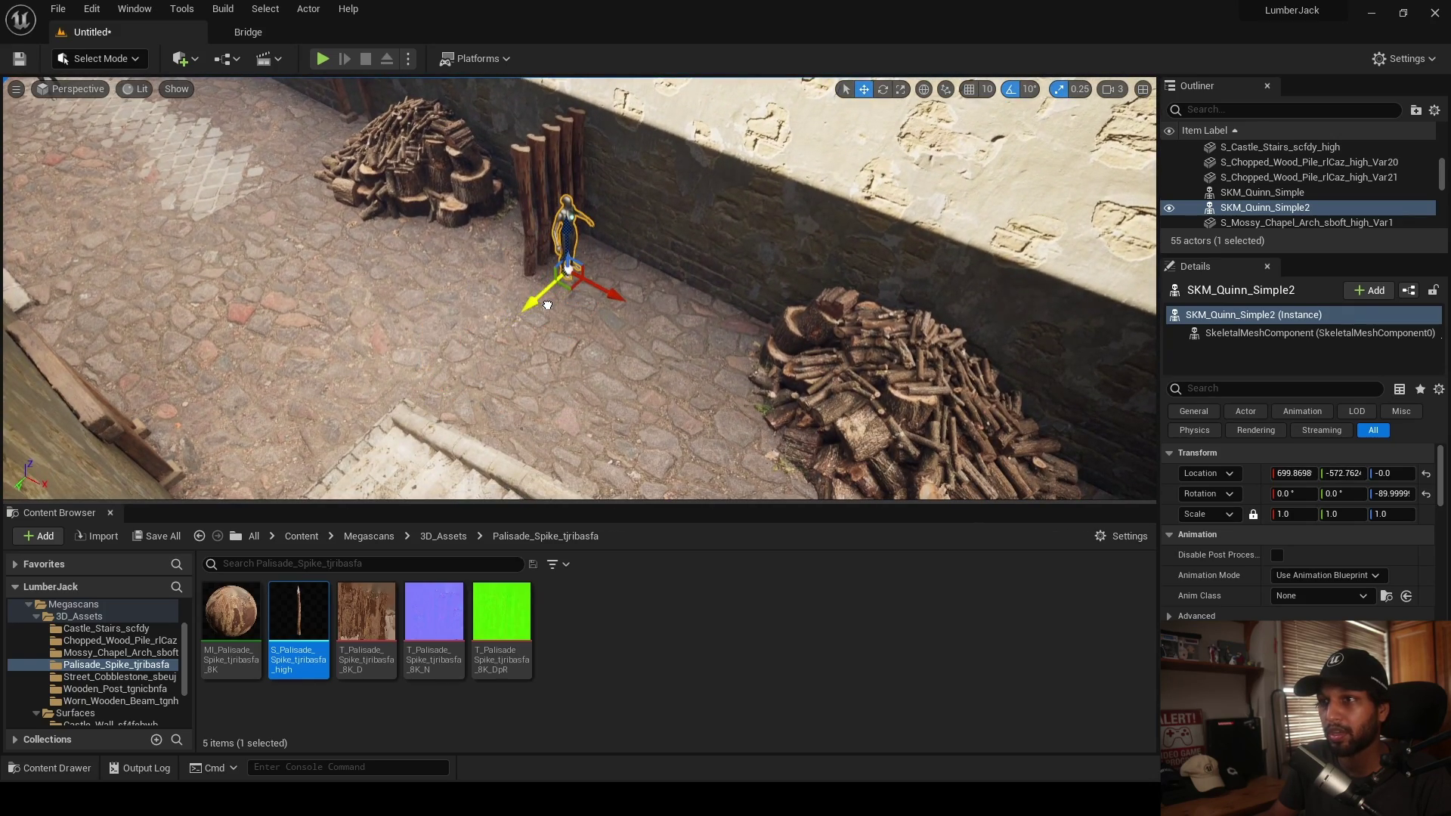
{"action": "key", "text": "w"}
{"action": "key", "text": "d"}
{"action": "right_click_drag", "start_coordinate": [650, 313], "coordinate": [778, 306]}
{"action": "key", "text": "a"}
- Duplicate the outermost post to add a sixth post at about Y -492
{"action": "left_click", "coordinate": [577, 412]}
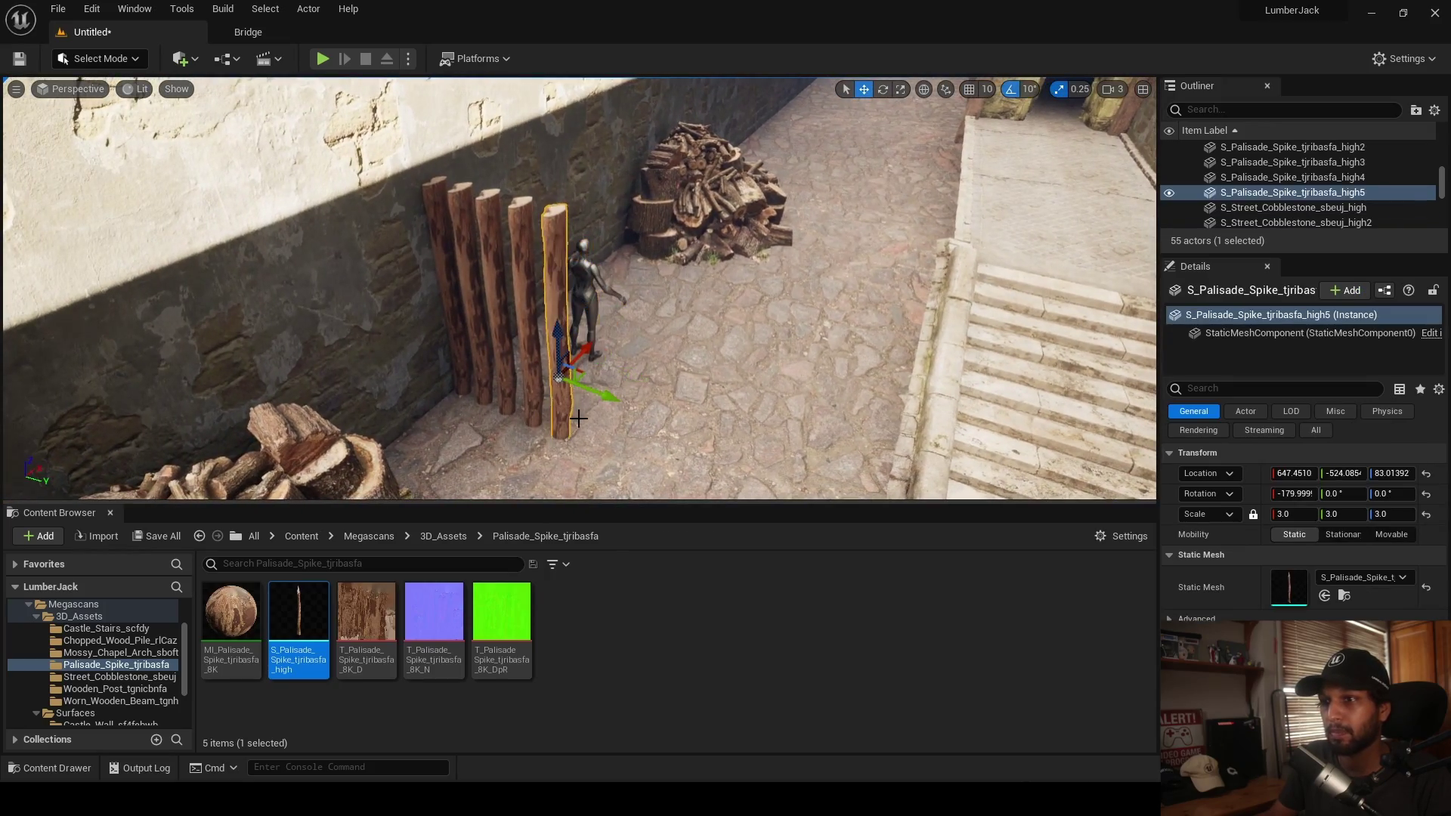
{"action": "left_click_drag", "start_coordinate": [601, 394], "coordinate": [626, 399], "text": "alt"}
{"action": "right_click_drag", "start_coordinate": [625, 399], "coordinate": [287, 378]}
{"action": "key", "text": "d"}
{"action": "right_click_drag", "start_coordinate": [587, 373], "coordinate": [444, 224]}
{"action": "key", "text": "a"}
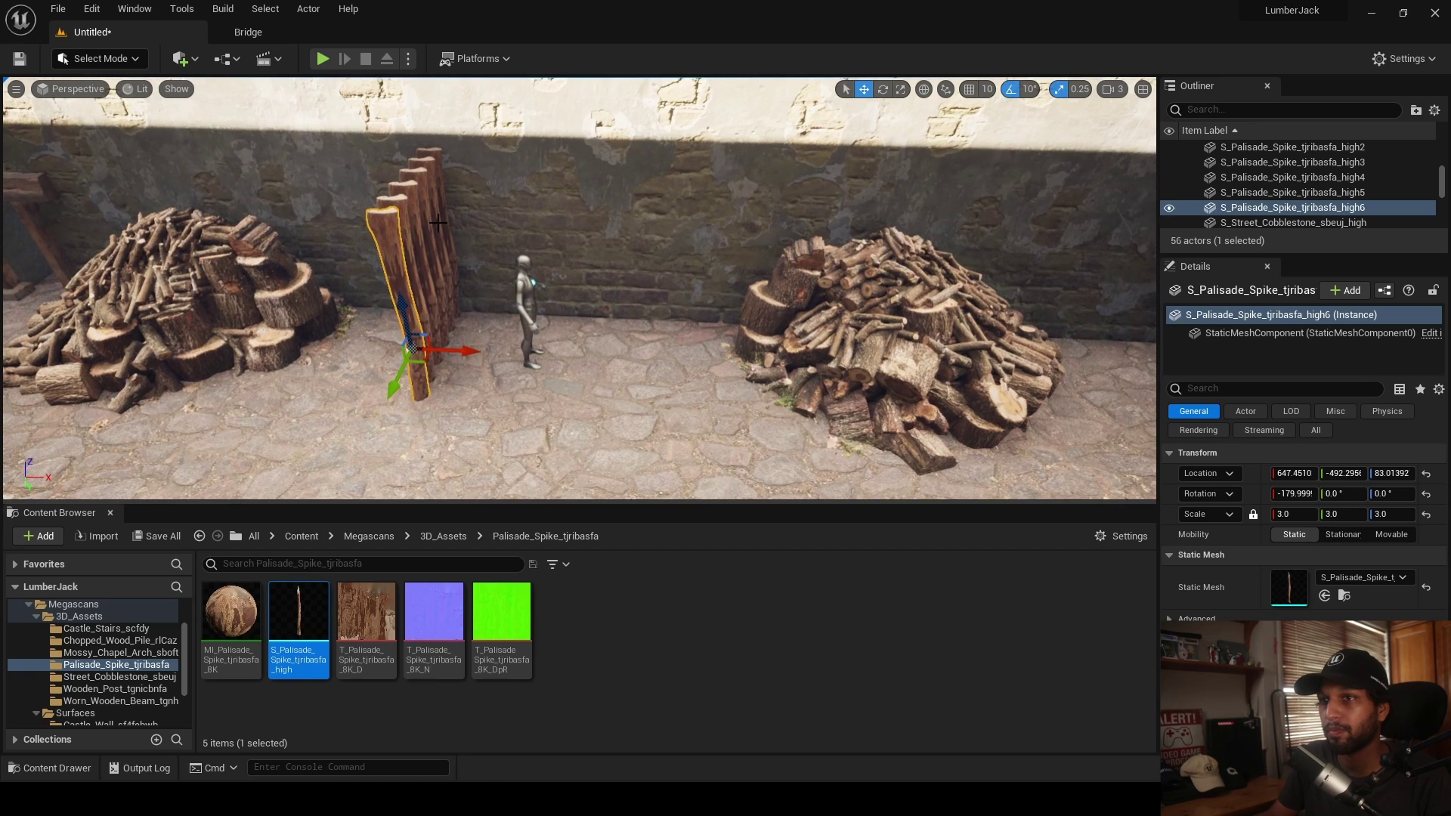
- Select all six posts and duplicate the row along the corridor to about X 1020
{"action": "left_click", "coordinate": [402, 207], "text": "ctrl"}
{"action": "left_click", "coordinate": [409, 195], "text": "ctrl"}
{"action": "left_click", "coordinate": [419, 183], "text": "ctrl"}
{"action": "left_click", "coordinate": [427, 172], "text": "ctrl"}
{"action": "left_click", "coordinate": [435, 162], "text": "ctrl"}
{"action": "left_click_drag", "start_coordinate": [506, 266], "coordinate": [899, 306], "text": "alt"}
{"action": "right_click_drag", "start_coordinate": [645, 337], "coordinate": [790, 325]}
- Duplicate the near row's outermost post, raise the copy to about Z 248, reset its rotation, and set its scale to 2
{"action": "left_click", "coordinate": [568, 325]}
{"action": "left_click_drag", "start_coordinate": [577, 349], "coordinate": [606, 217], "text": "alt"}
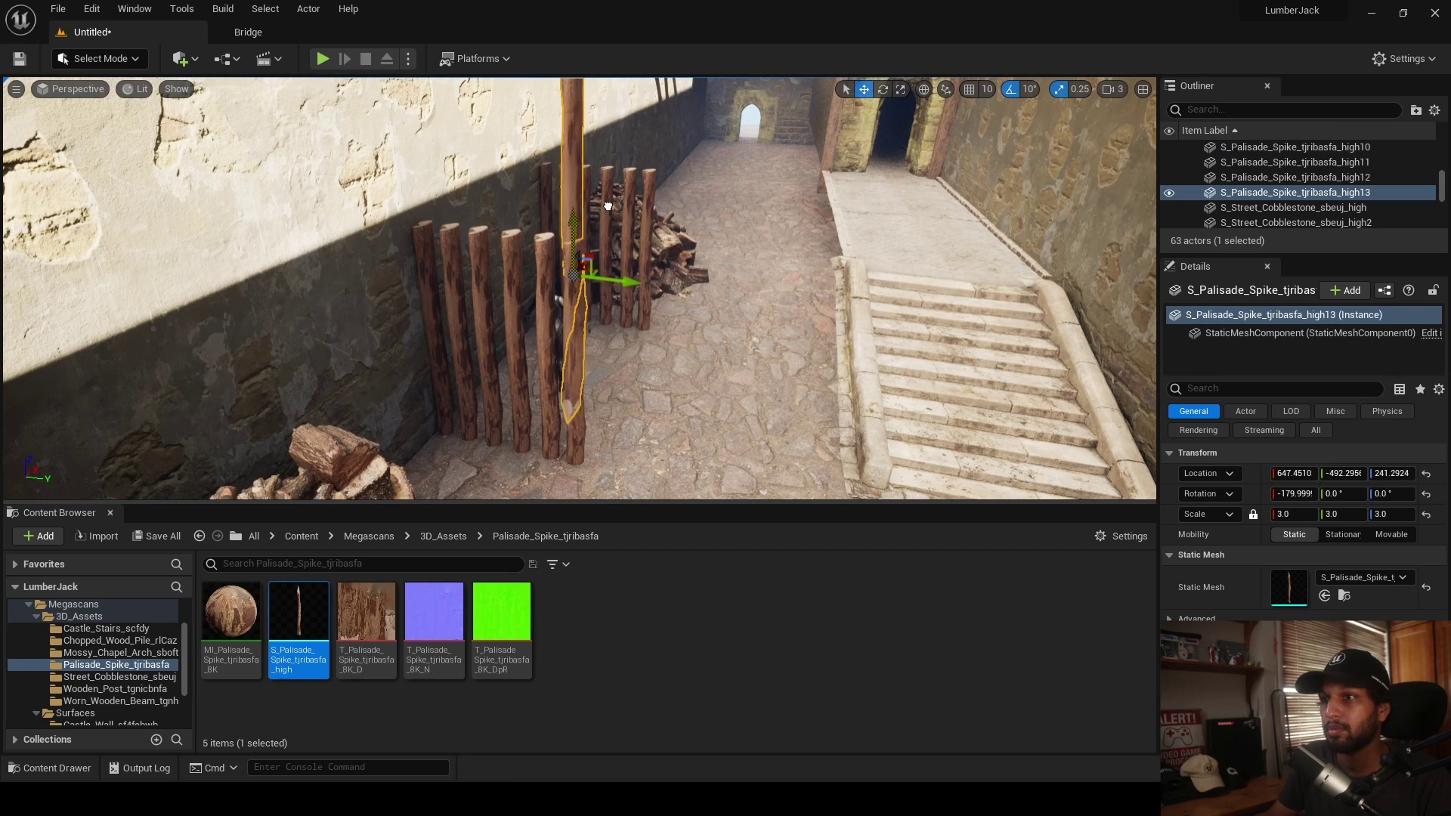
{"action": "left_click", "coordinate": [1426, 493]}
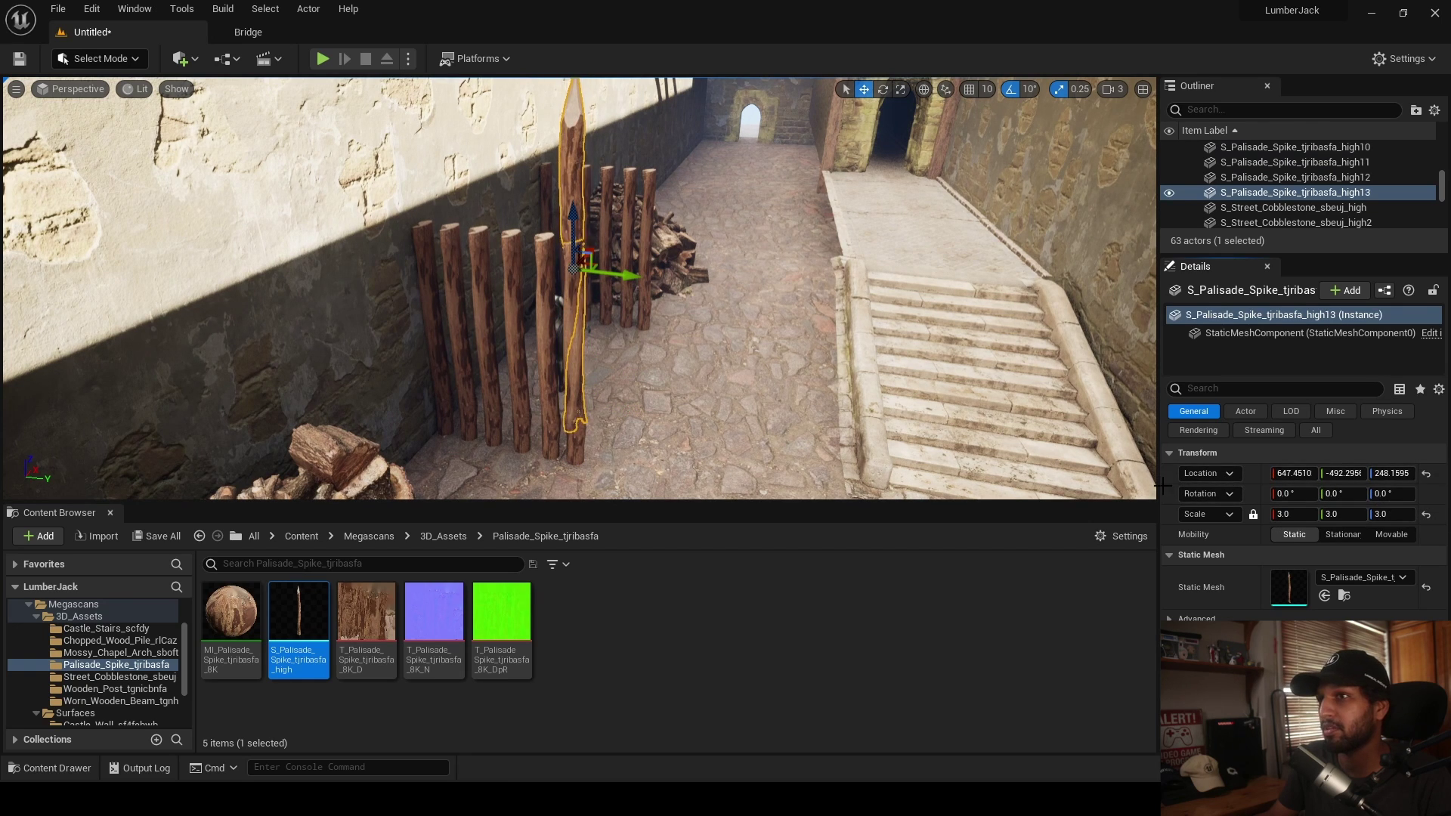
{"action": "type", "text": "2"}
{"action": "key", "text": "Return"}
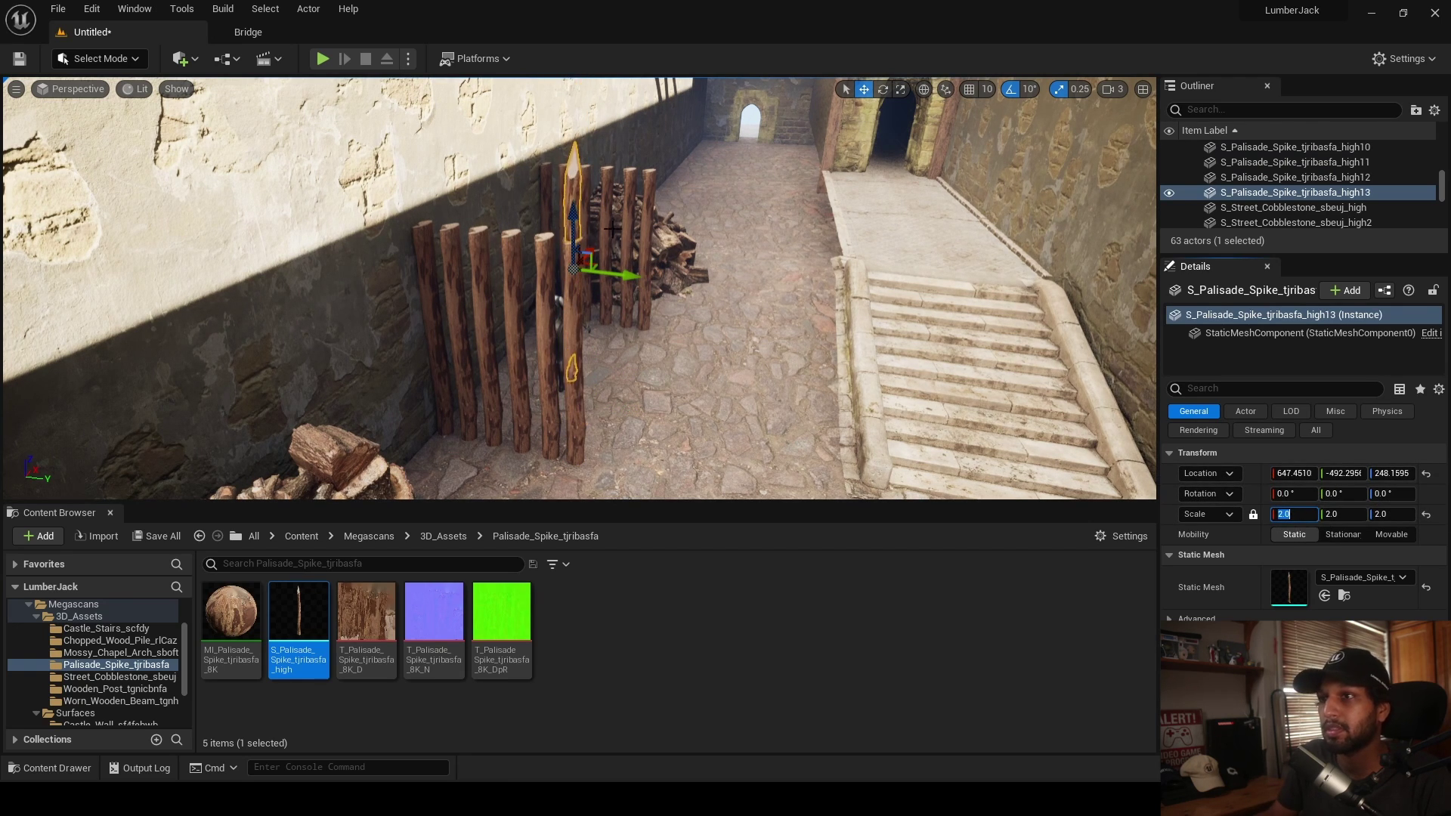
- Tilt the raised spike to about 100° and lay it across the post row at about Y -553, Z 252
{"action": "left_click_drag", "start_coordinate": [610, 202], "coordinate": [581, 204]}
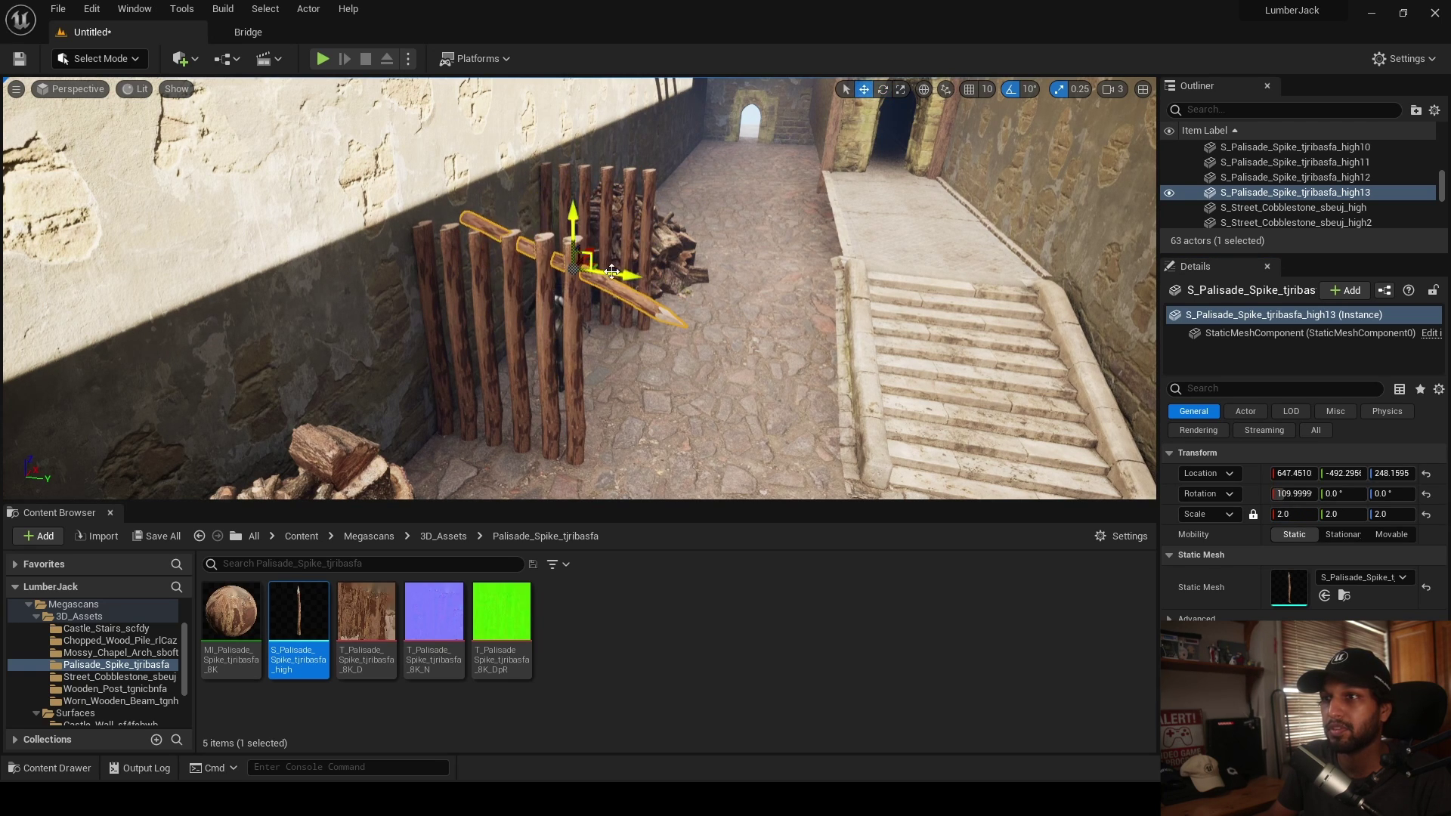
{"action": "right_click_drag", "start_coordinate": [644, 337], "coordinate": [582, 316]}
{"action": "left_click", "coordinate": [571, 293]}
{"action": "left_click_drag", "start_coordinate": [614, 368], "coordinate": [602, 416]}
{"action": "right_click_drag", "start_coordinate": [604, 412], "coordinate": [653, 265]}
{"action": "left_click", "coordinate": [648, 227]}
{"action": "key", "text": "e"}
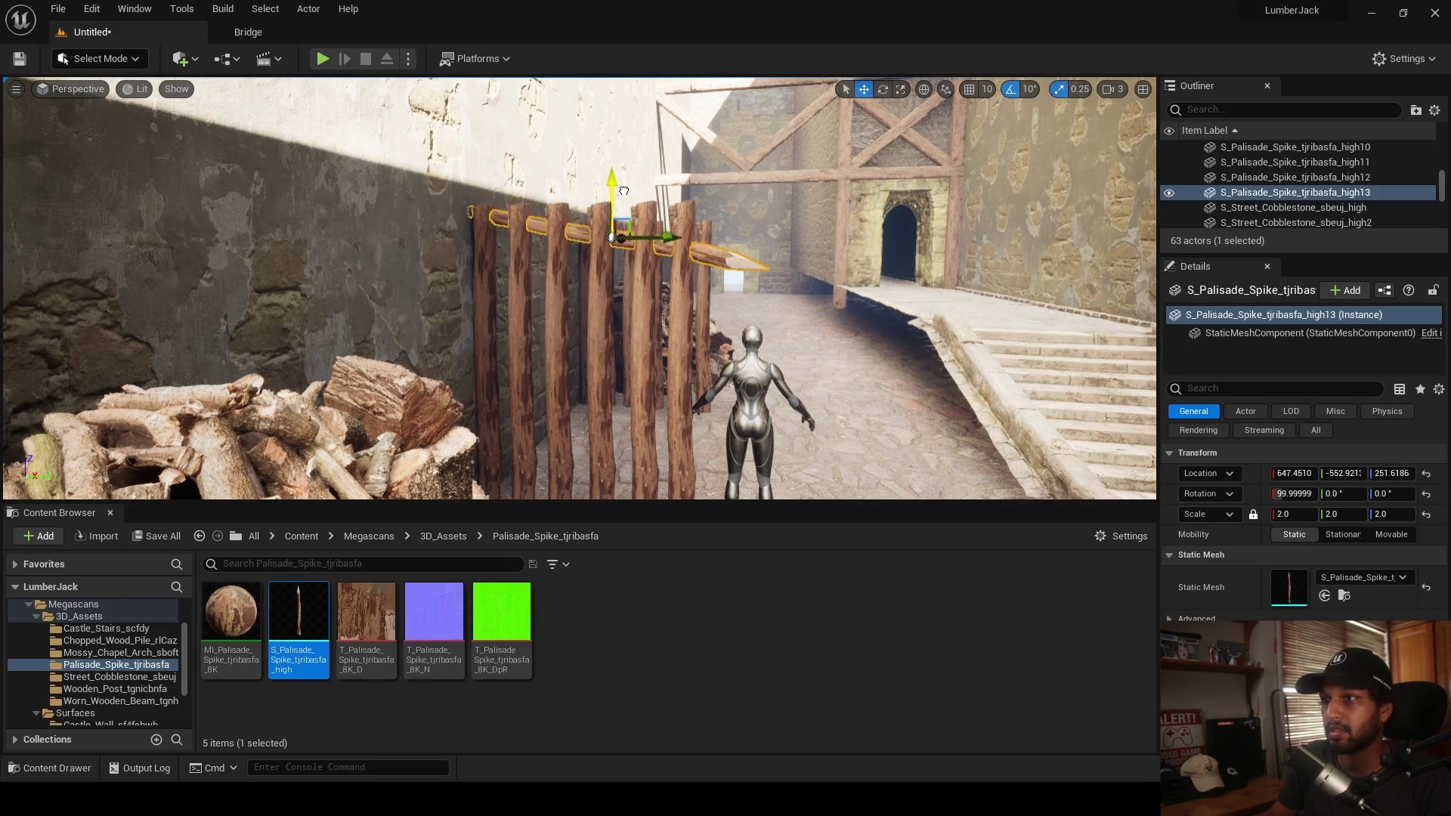
- Lower the four posts nearest the wall until their tops sit under the sloping beam
{"action": "right_click_drag", "start_coordinate": [623, 202], "coordinate": [586, 206]}
{"action": "left_click", "coordinate": [587, 206]}
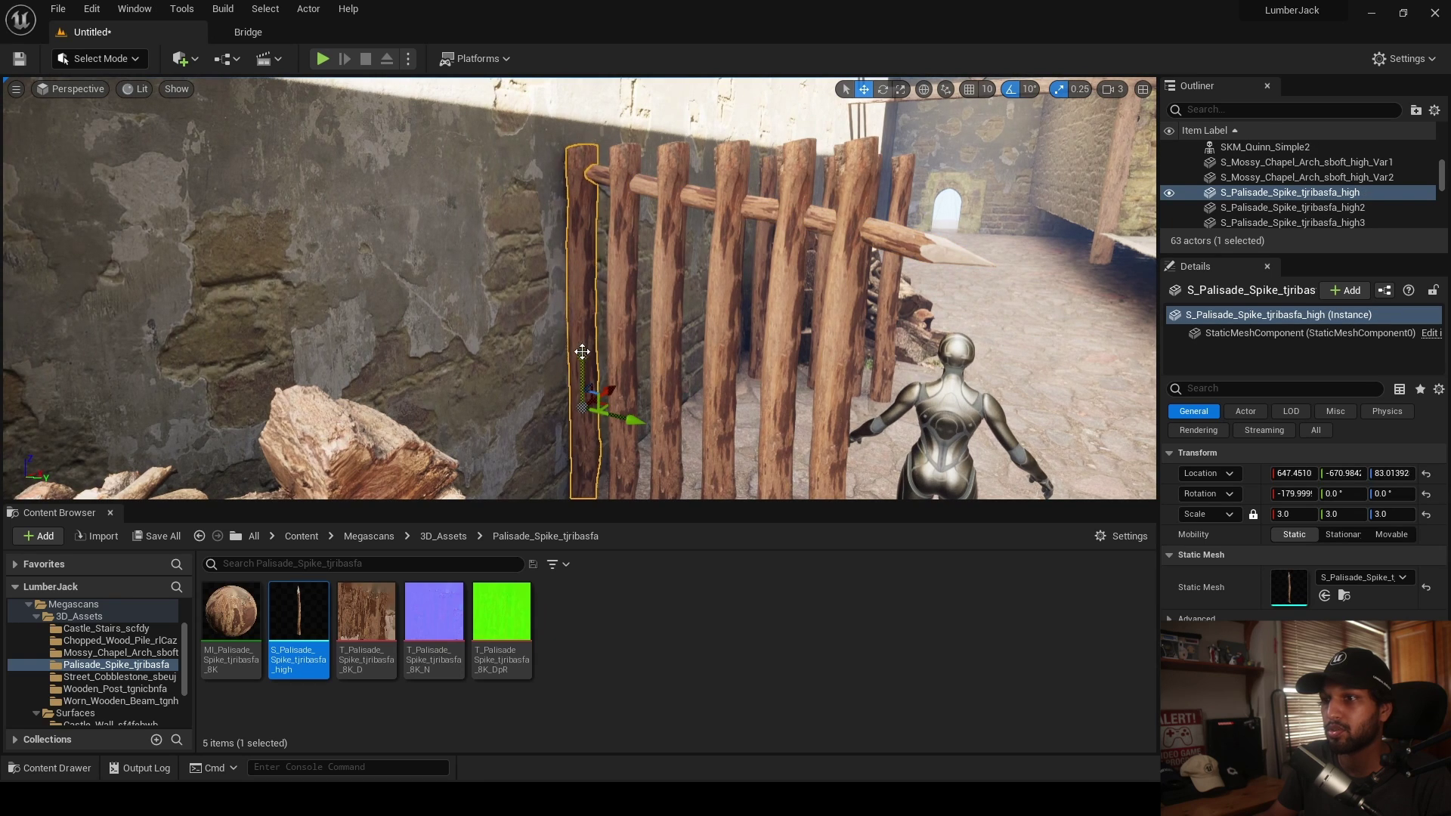
{"action": "left_click_drag", "start_coordinate": [583, 350], "coordinate": [581, 386]}
{"action": "left_click", "coordinate": [621, 362]}
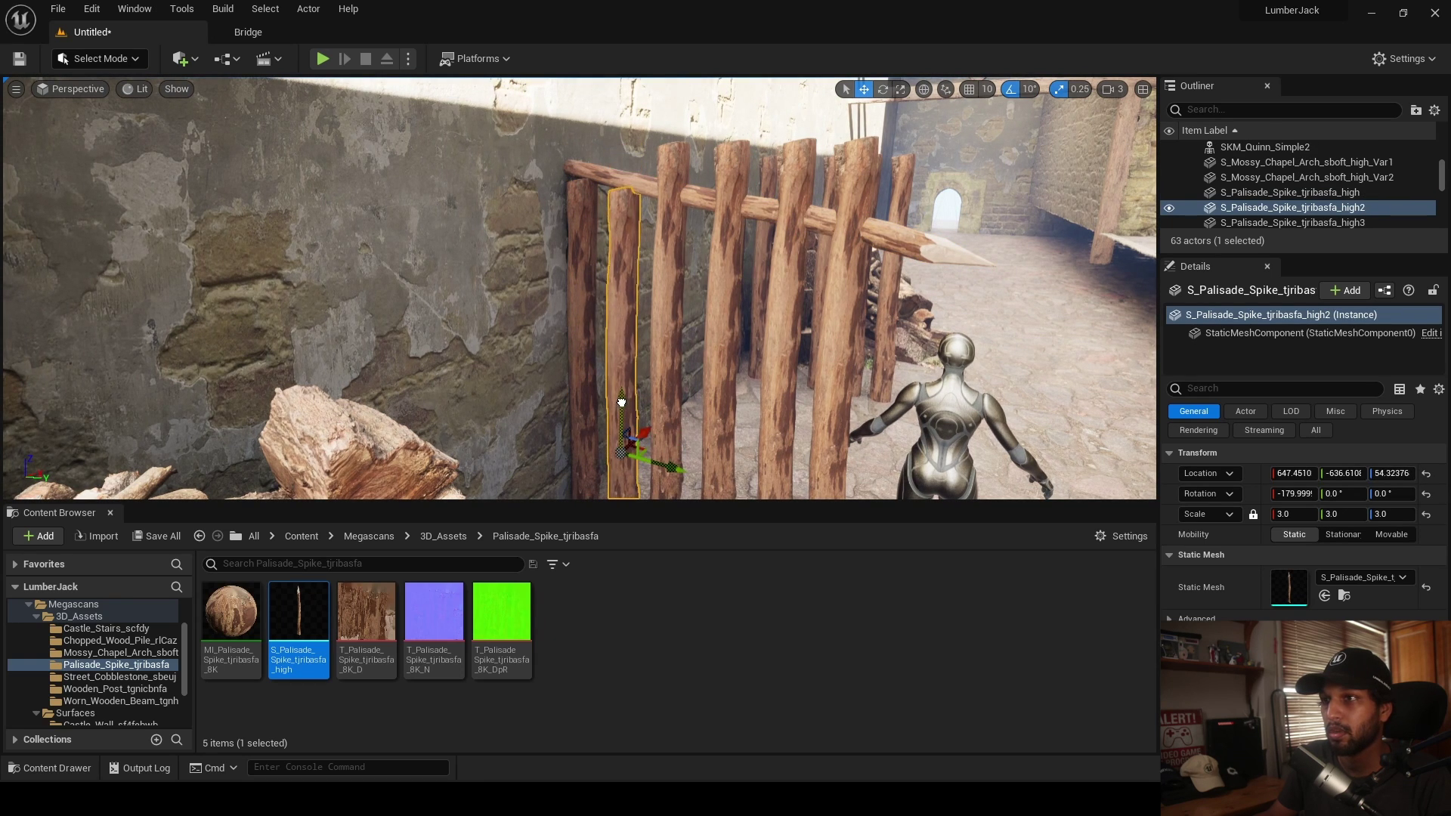
{"action": "left_click", "coordinate": [659, 394]}
{"action": "left_click_drag", "start_coordinate": [666, 380], "coordinate": [668, 425]}
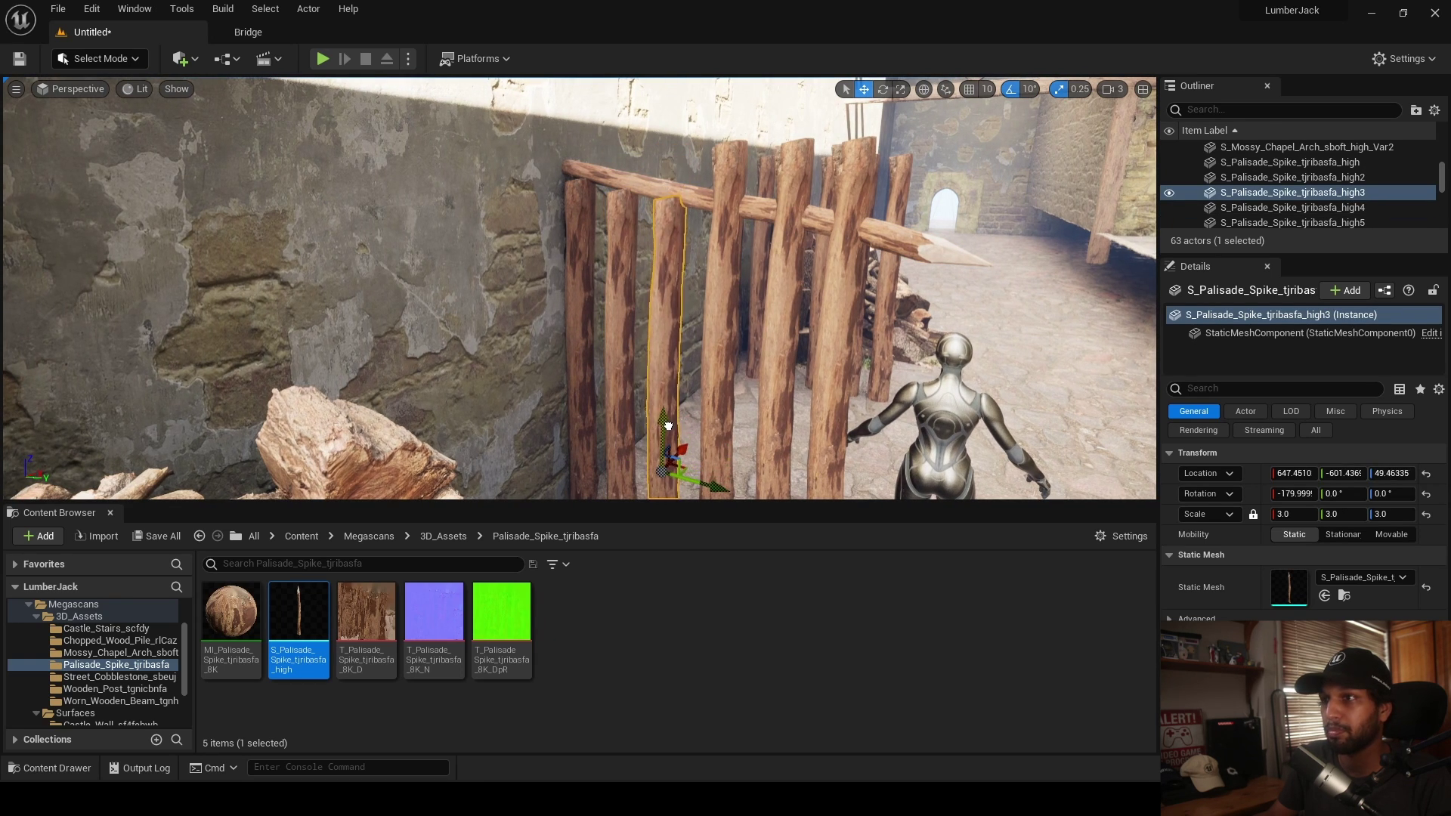
{"action": "left_click", "coordinate": [715, 427]}
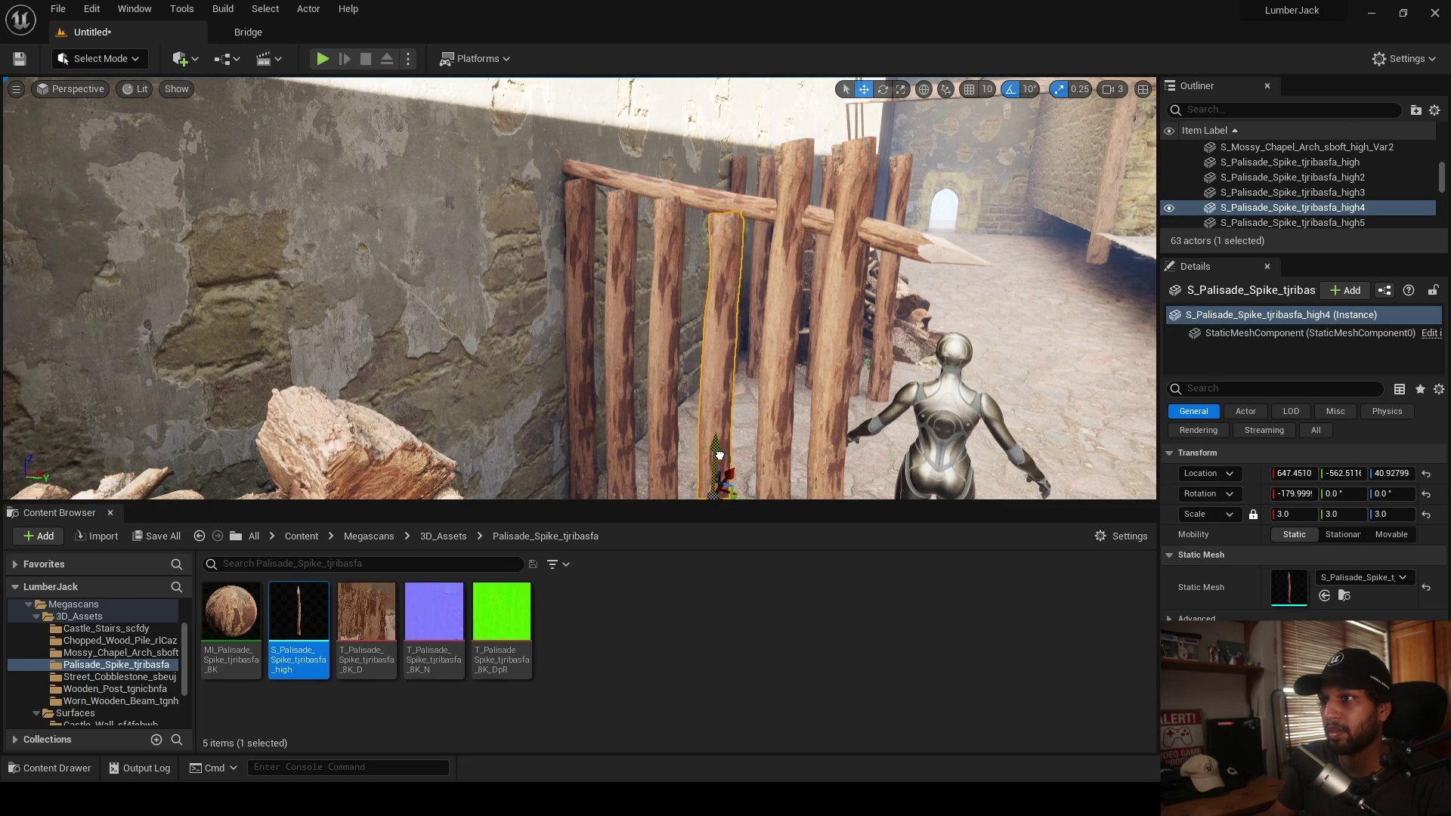
{"action": "right_click_drag", "start_coordinate": [716, 445], "coordinate": [782, 450]}
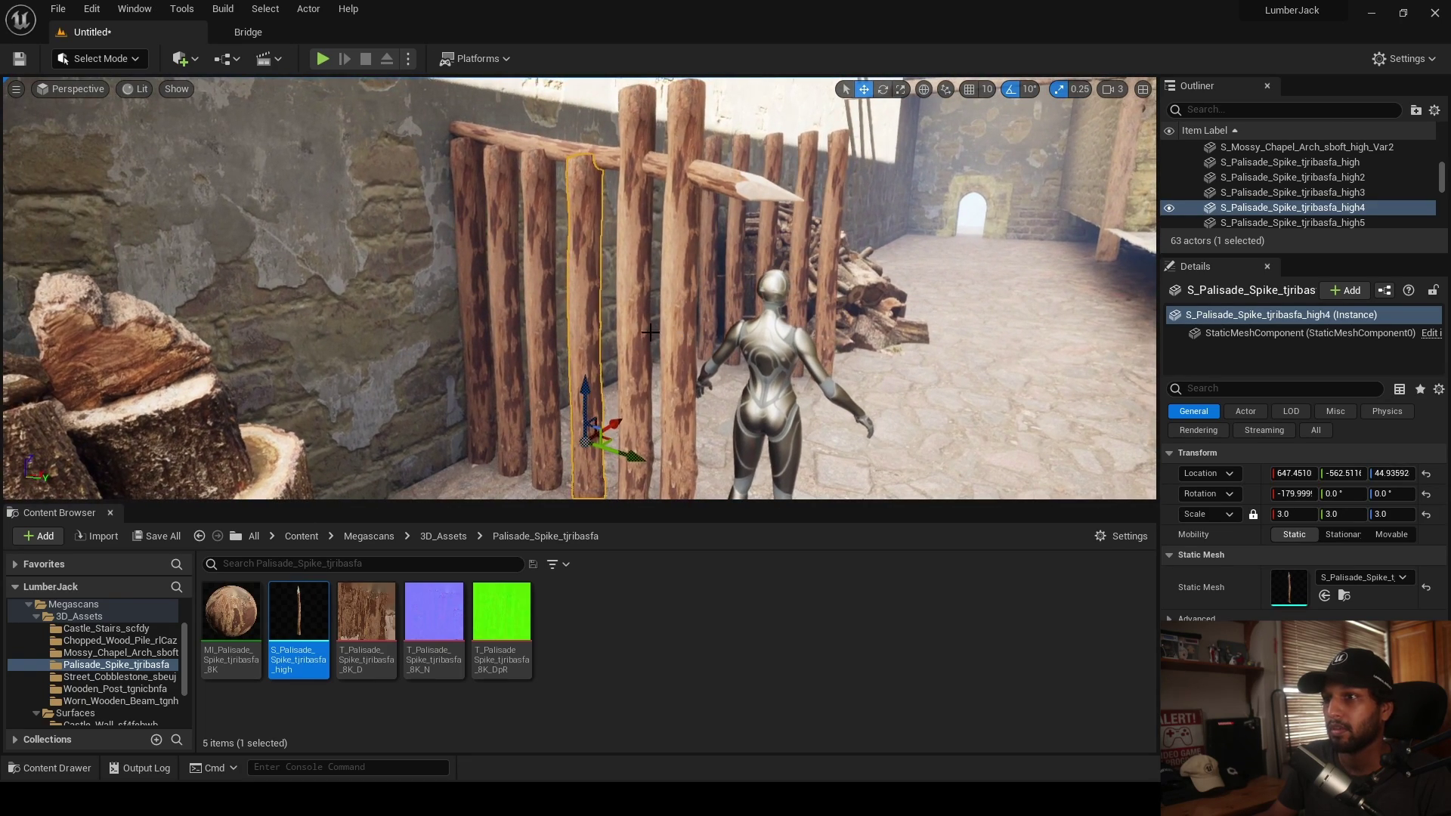
- Lower the two outer posts under the beam, with the outermost at about Z 33, and slide the outermost slightly outward
{"action": "left_click", "coordinate": [647, 352]}
{"action": "right_click_drag", "start_coordinate": [647, 352], "coordinate": [643, 323]}
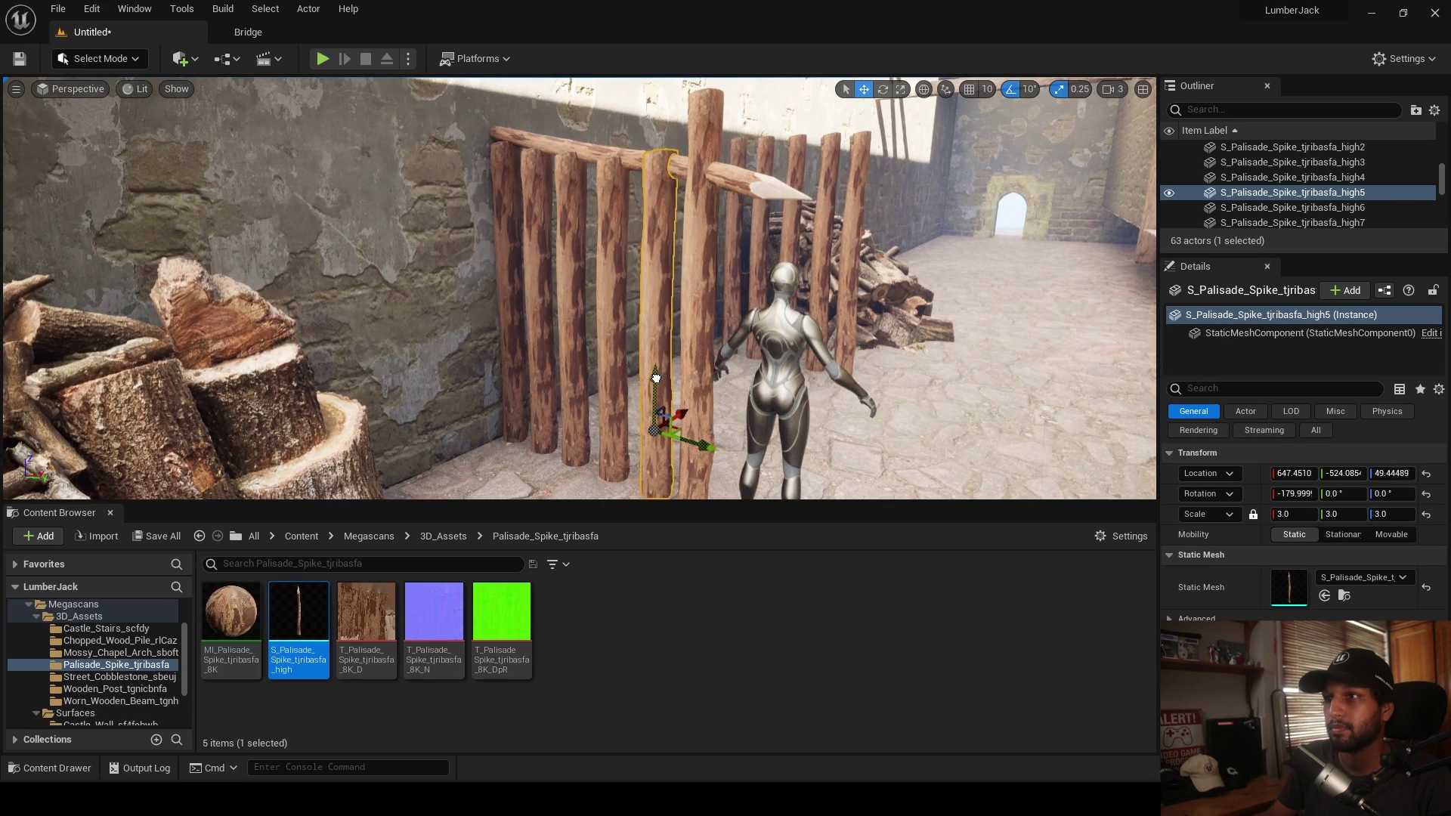
{"action": "left_click", "coordinate": [690, 365]}
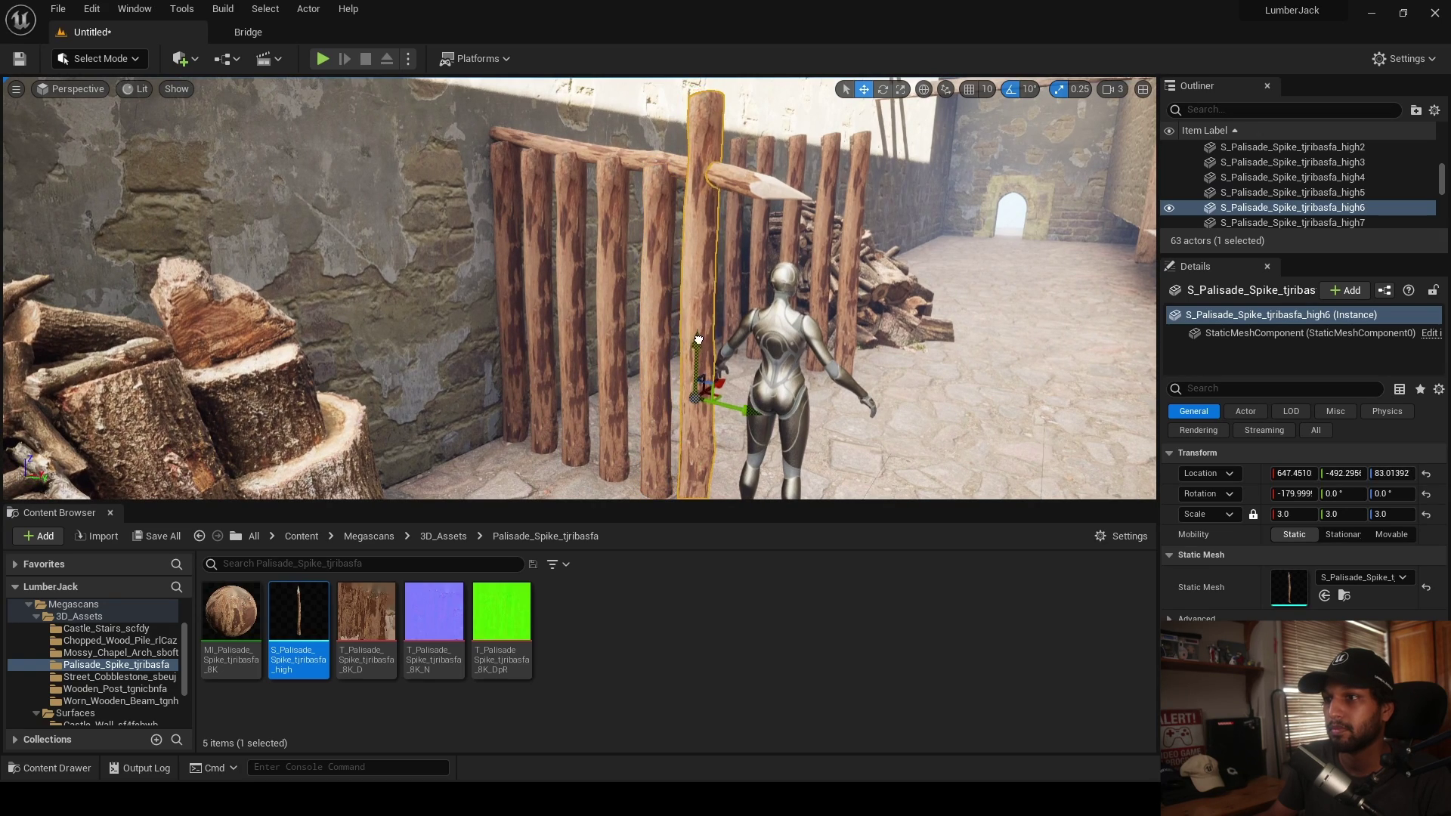
{"action": "left_click_drag", "start_coordinate": [698, 411], "coordinate": [698, 409]}
{"action": "right_click_drag", "start_coordinate": [699, 409], "coordinate": [750, 433]}
{"action": "left_click_drag", "start_coordinate": [700, 332], "coordinate": [713, 335]}
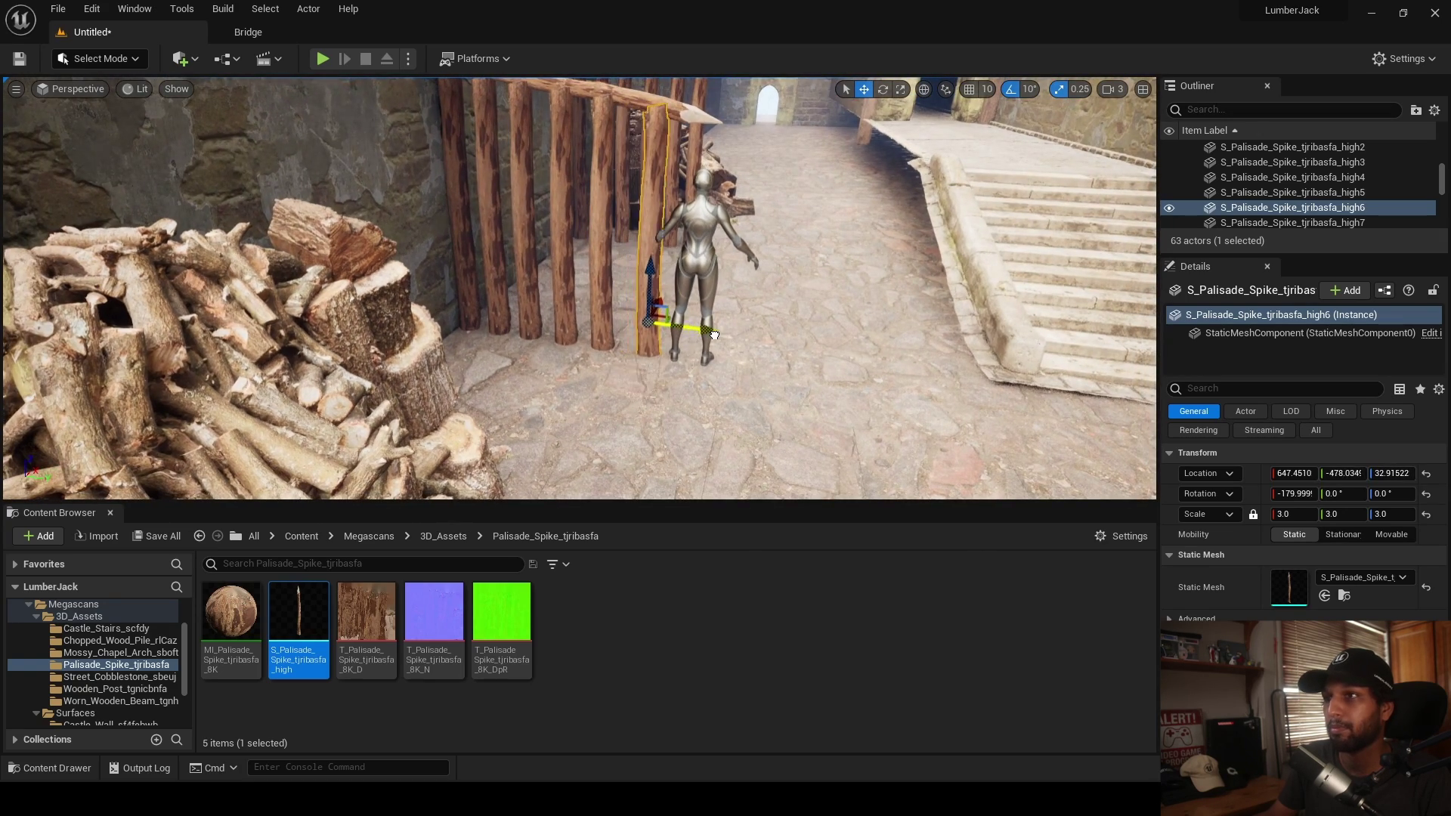
- Space out the two outer posts, placing the outermost at about Y -470 and its neighbour near Y -517
{"action": "left_click", "coordinate": [695, 270]}
{"action": "right_click_drag", "start_coordinate": [695, 270], "coordinate": [683, 309]}
{"action": "left_click_drag", "start_coordinate": [723, 323], "coordinate": [734, 328]}
{"action": "right_click_drag", "start_coordinate": [734, 327], "coordinate": [667, 347]}
{"action": "left_click", "coordinate": [667, 347]}
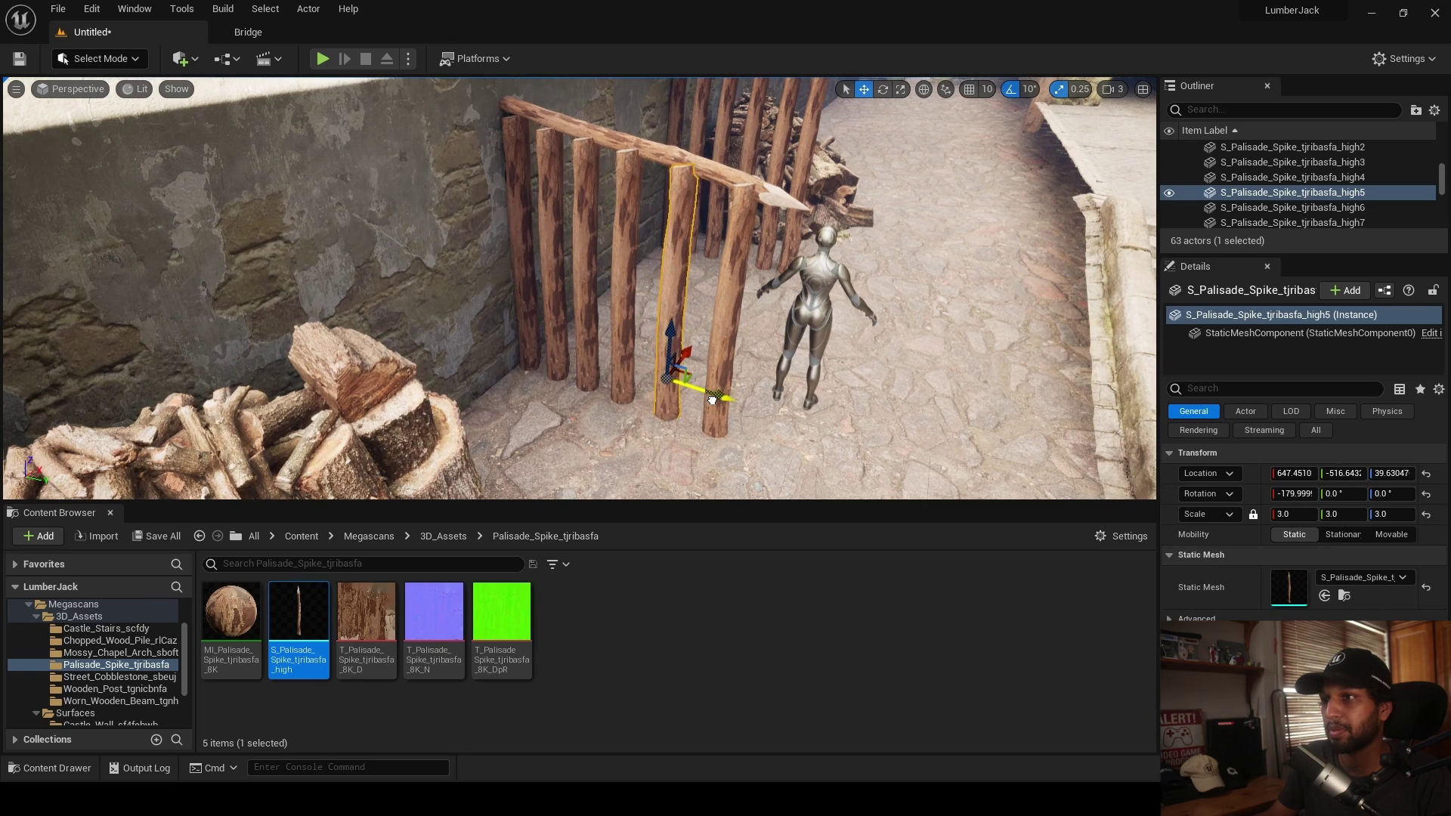
- Duplicate posts into the gaps of the row until the side wall has nine posts
{"action": "left_click_drag", "start_coordinate": [744, 403], "coordinate": [718, 401], "text": "alt"}
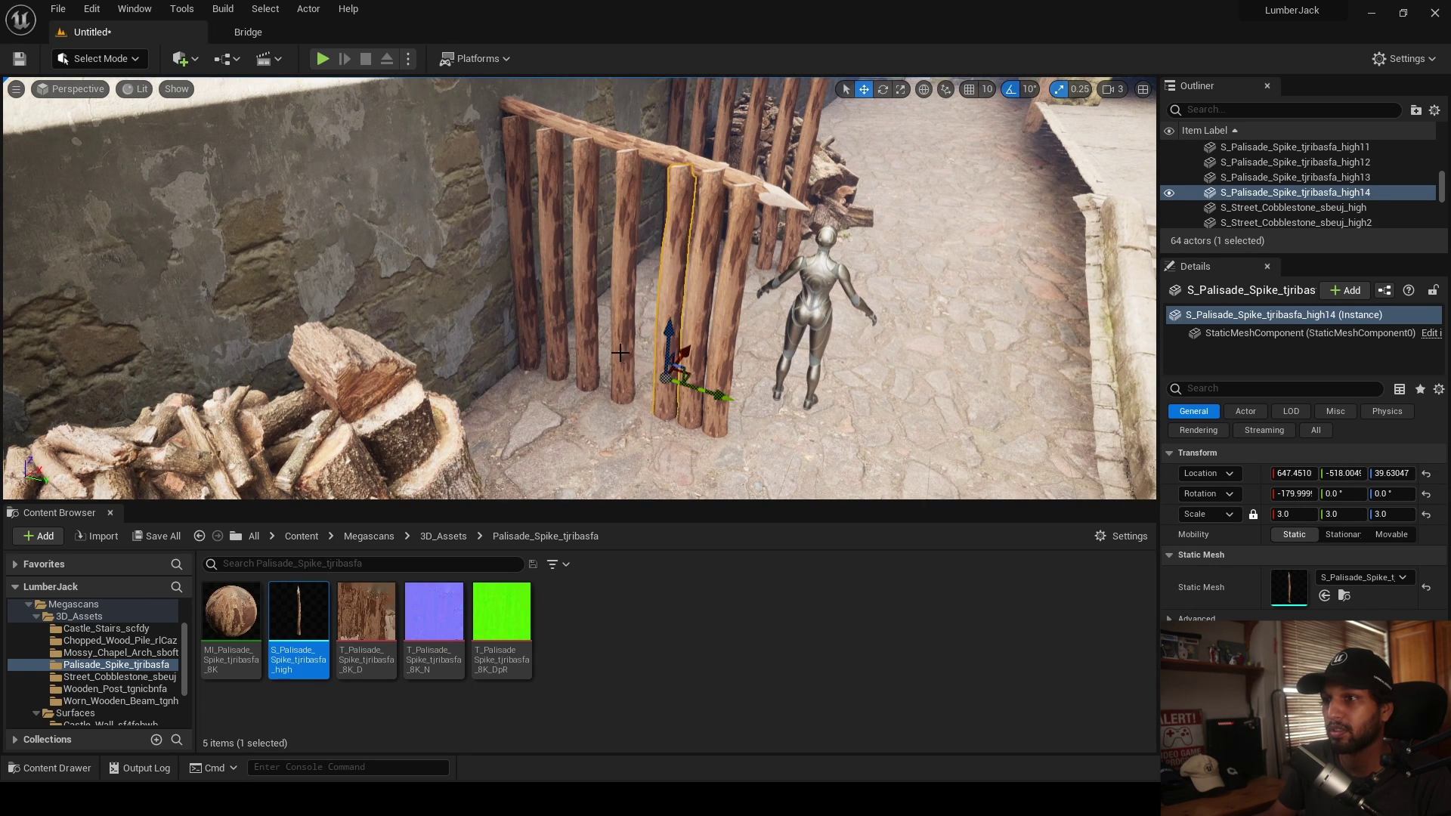
{"action": "left_click", "coordinate": [620, 354]}
{"action": "left_click_drag", "start_coordinate": [679, 381], "coordinate": [604, 345], "text": "alt"}
{"action": "left_click", "coordinate": [574, 296]}
{"action": "left_click", "coordinate": [553, 313]}
{"action": "left_click", "coordinate": [606, 409]}
{"action": "right_click_drag", "start_coordinate": [605, 409], "coordinate": [558, 433]}
- Rotate individual posts of the side wall by differing angles about their vertical axes to vary their look
{"action": "left_click", "coordinate": [514, 366]}
{"action": "key", "text": "e"}
{"action": "left_click_drag", "start_coordinate": [518, 348], "coordinate": [823, 431]}
{"action": "left_click", "coordinate": [527, 370]}
{"action": "left_click", "coordinate": [561, 378]}
{"action": "left_click", "coordinate": [578, 386]}
{"action": "left_click", "coordinate": [599, 398]}
{"action": "left_click", "coordinate": [630, 256]}
{"action": "left_click", "coordinate": [671, 304]}
{"action": "left_click", "coordinate": [713, 296]}
{"action": "left_click_drag", "start_coordinate": [716, 451], "coordinate": [882, 451]}
{"action": "left_click", "coordinate": [739, 376]}
{"action": "left_click_drag", "start_coordinate": [765, 481], "coordinate": [822, 483]}
{"action": "left_click", "coordinate": [866, 366]}
{"action": "right_click_drag", "start_coordinate": [866, 366], "coordinate": [911, 363]}
- Select the six posts of the farther duplicated row and delete them
{"action": "left_click", "coordinate": [758, 240]}
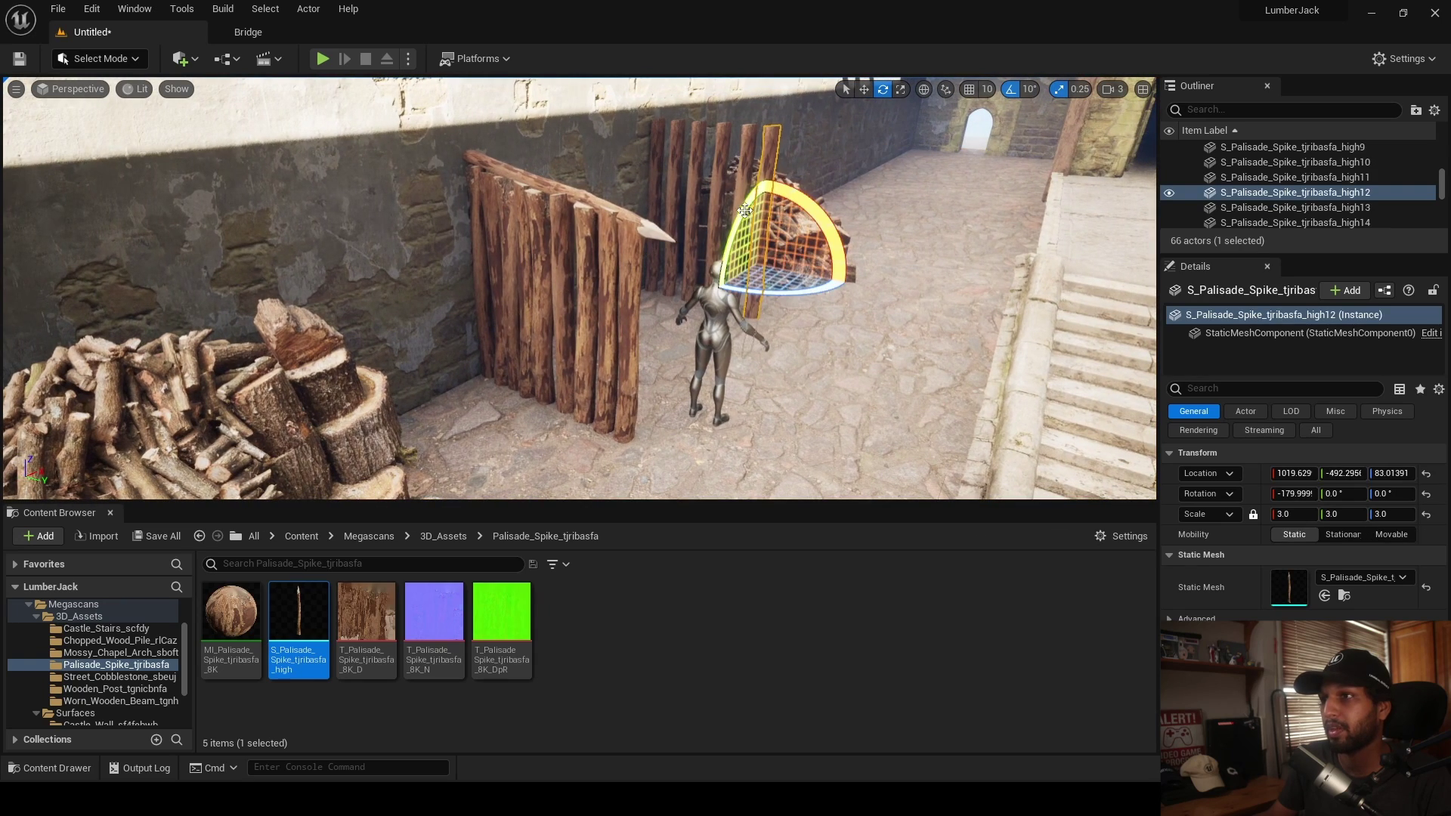
{"action": "left_click", "coordinate": [743, 193], "text": "ctrl"}
{"action": "left_click", "coordinate": [716, 173], "text": "ctrl"}
{"action": "left_click", "coordinate": [697, 166], "text": "ctrl"}
{"action": "left_click", "coordinate": [676, 162], "text": "ctrl"}
{"action": "left_click", "coordinate": [654, 157], "text": "ctrl"}
{"action": "key", "text": "Delete"}
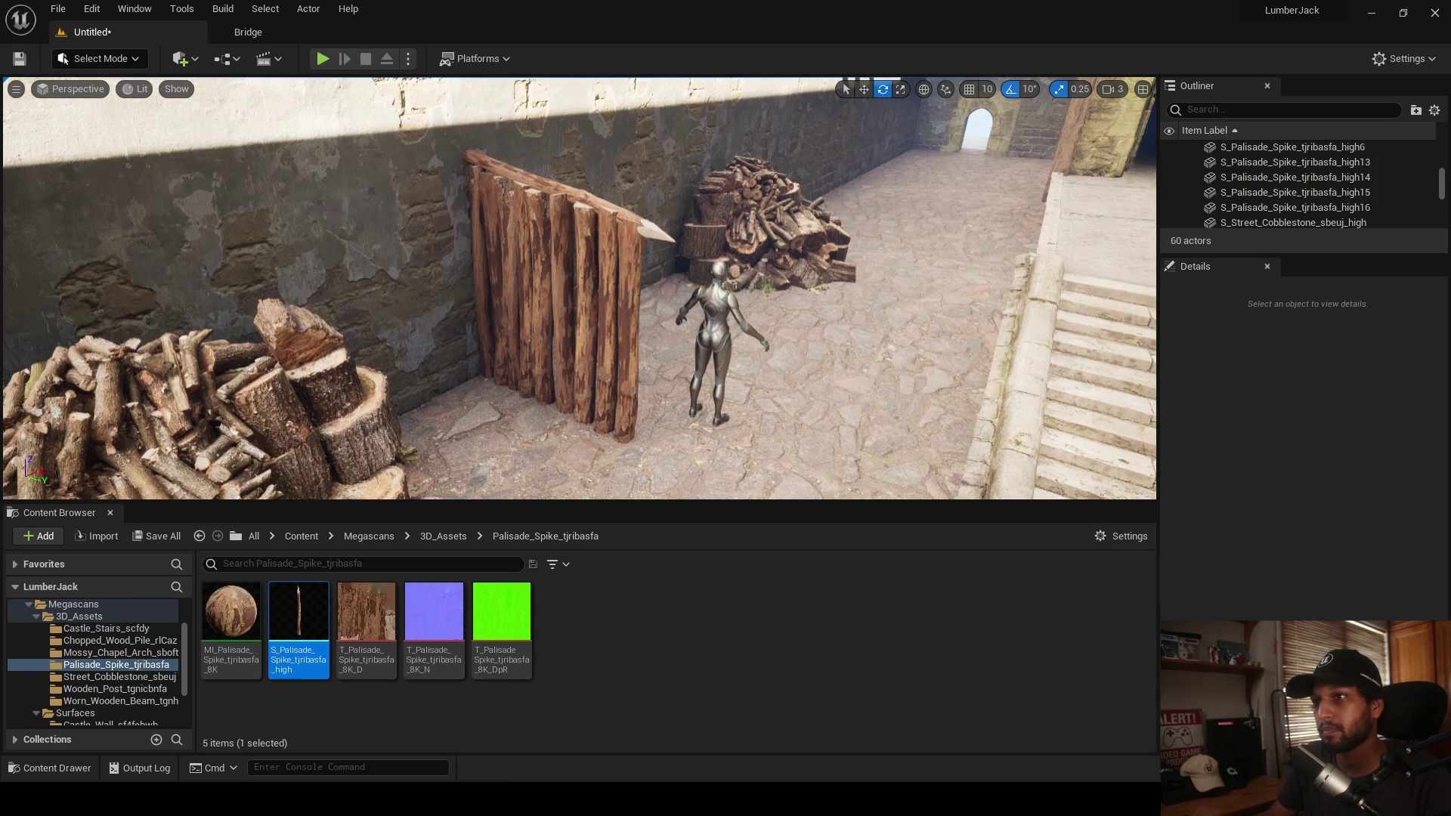
- Select all nine side-wall posts with their sloping beam and duplicate them along the corridor as the shelter's opposite side
{"action": "left_click", "coordinate": [627, 265]}
{"action": "left_click", "coordinate": [603, 240], "text": "ctrl"}
{"action": "left_click", "coordinate": [584, 230], "text": "ctrl"}
{"action": "left_click", "coordinate": [559, 220], "text": "ctrl"}
{"action": "right_click_drag", "start_coordinate": [554, 214], "coordinate": [340, 220]}
{"action": "left_click", "coordinate": [542, 188], "text": "ctrl"}
{"action": "left_click", "coordinate": [530, 242], "text": "ctrl"}
{"action": "left_click", "coordinate": [515, 243], "text": "ctrl"}
{"action": "left_click", "coordinate": [496, 233], "text": "ctrl"}
{"action": "left_click", "coordinate": [478, 222], "text": "ctrl"}
{"action": "left_click", "coordinate": [471, 220], "text": "ctrl"}
{"action": "key", "text": "d"}
{"action": "key", "text": "w"}
{"action": "left_click_drag", "start_coordinate": [556, 271], "coordinate": [846, 265], "text": "alt"}
{"action": "right_click_drag", "start_coordinate": [846, 266], "coordinate": [794, 266]}
{"action": "key", "text": "d"}
{"action": "left_click_drag", "start_coordinate": [737, 274], "coordinate": [745, 275]}
- Duplicate the sloping beam at intervals between the two side walls to make seven additional roof rafters
{"action": "left_click", "coordinate": [704, 189]}
{"action": "right_click_drag", "start_coordinate": [704, 189], "coordinate": [676, 151]}
{"action": "key", "text": "a"}
{"action": "left_click_drag", "start_coordinate": [854, 241], "coordinate": [571, 218], "text": "alt"}
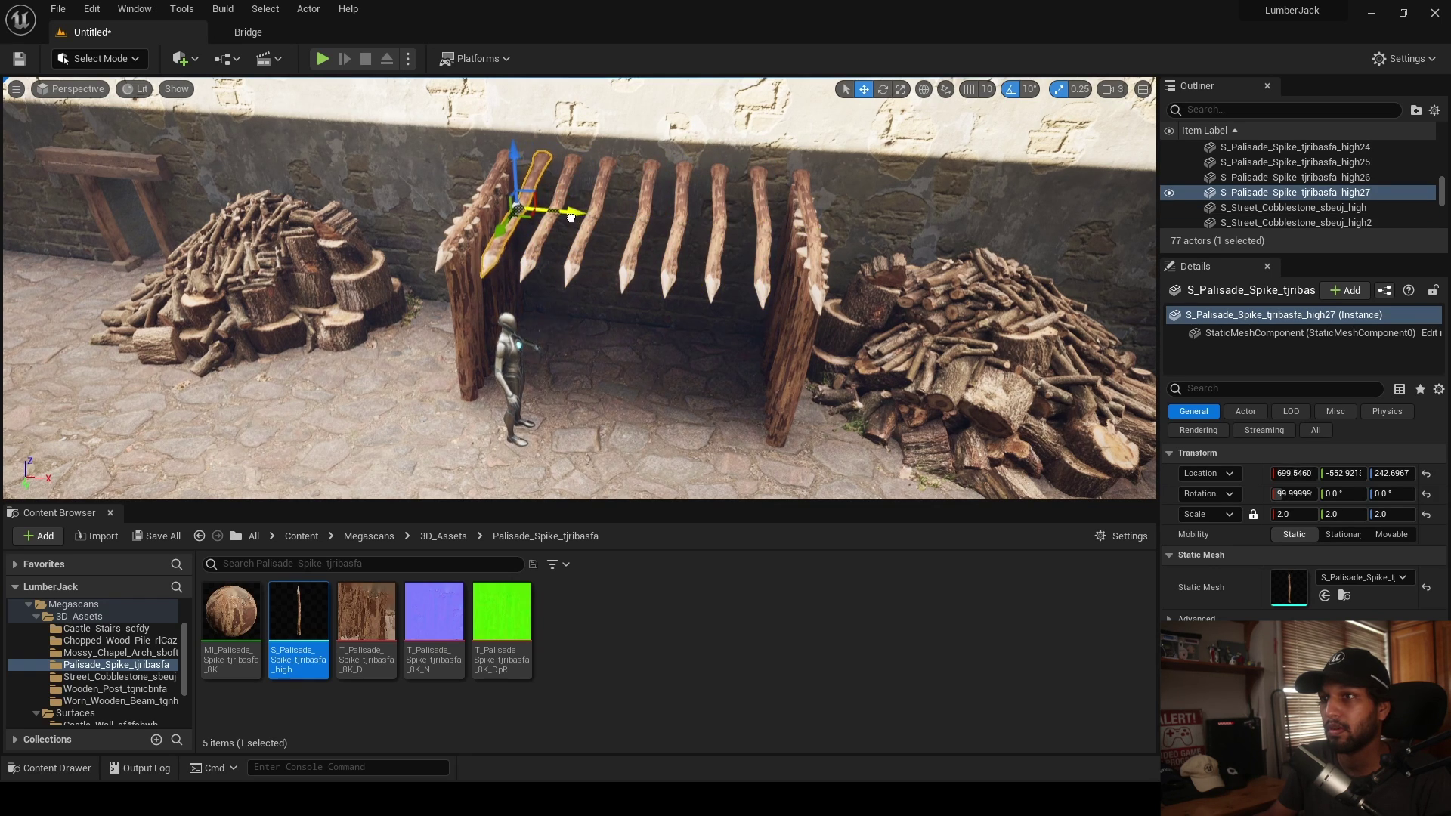
- Duplicate a rafter, reset its rotation, turn it to -90°, and lay it crosswise over the rafters at about X 753, Z 279
{"action": "right_click_drag", "start_coordinate": [662, 401], "coordinate": [760, 378]}
{"action": "left_click_drag", "start_coordinate": [606, 267], "coordinate": [531, 205], "text": "alt"}
{"action": "left_click", "coordinate": [1426, 494]}
{"action": "key", "text": "e"}
{"action": "left_click_drag", "start_coordinate": [540, 314], "coordinate": [527, 325]}
{"action": "key", "text": "w"}
{"action": "left_click_drag", "start_coordinate": [554, 226], "coordinate": [685, 225]}
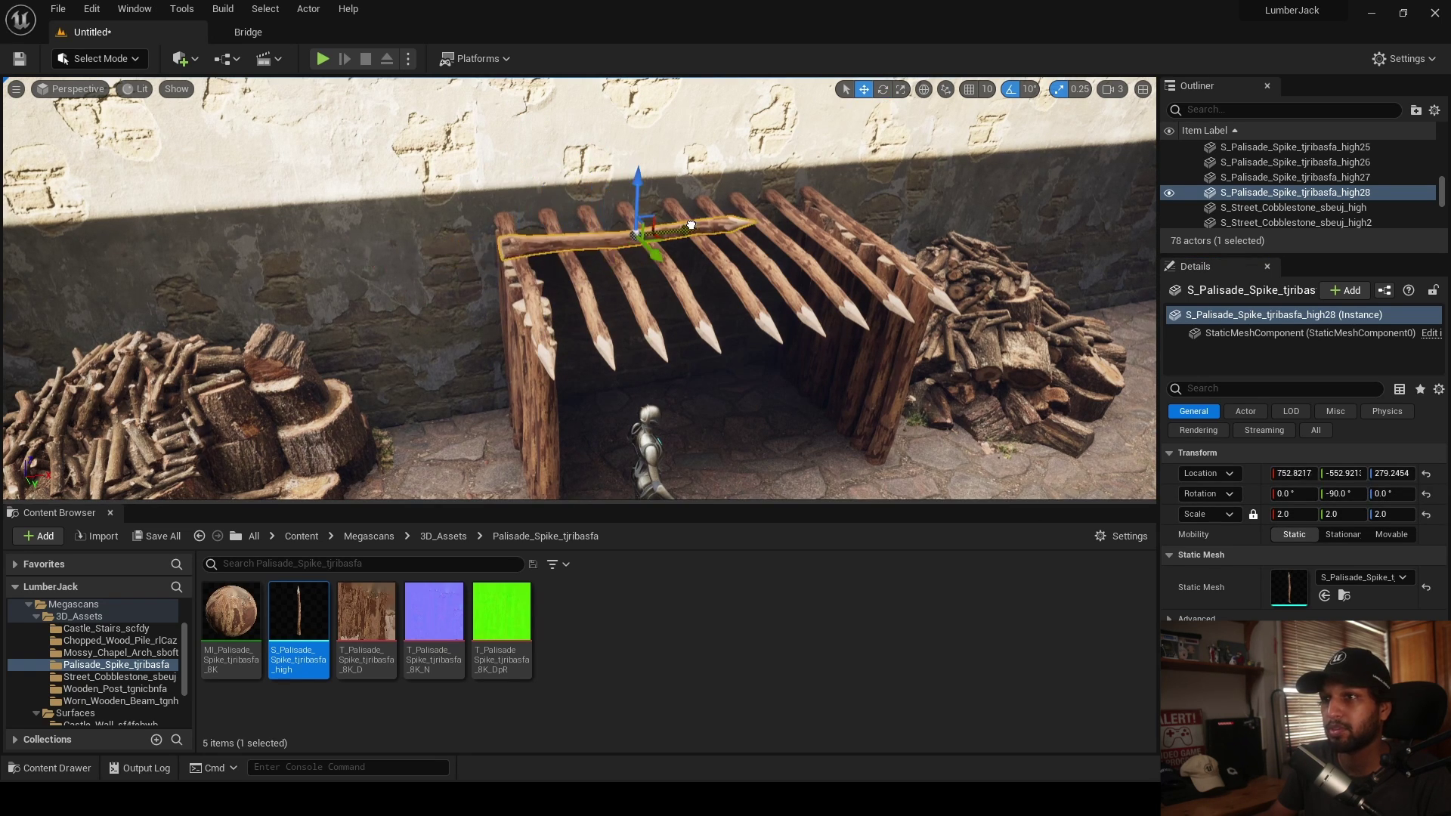
- Duplicate the crossbeam and flip the copy to point the opposite way across the remaining roof width
{"action": "key", "text": "d"}
{"action": "right_click_drag", "start_coordinate": [666, 224], "coordinate": [627, 223]}
{"action": "left_click_drag", "start_coordinate": [537, 219], "coordinate": [571, 348], "text": "alt"}
{"action": "key", "text": "e"}
{"action": "key", "text": "w"}
- Select both crossbeams and move them down to the roof's front edge at about Y -463, Z 232
{"action": "left_click", "coordinate": [496, 237], "text": "shift"}
{"action": "mouse_move", "coordinate": [590, 239]}
{"action": "left_mouse_down"}
{"action": "mouse_move", "coordinate": [638, 237]}
{"action": "mouse_move", "coordinate": [616, 237]}
{"action": "left_mouse_up"}
{"action": "right_click_drag", "start_coordinate": [616, 238], "coordinate": [472, 273]}
{"action": "key", "text": "d"}
{"action": "left_click_drag", "start_coordinate": [568, 188], "coordinate": [486, 194]}
{"action": "left_click_drag", "start_coordinate": [542, 146], "coordinate": [542, 166]}
- Slide the flipped crossbeam along the front edge to about X 921 so it reaches the end rafter
{"action": "key", "text": "a"}
{"action": "right_click_drag", "start_coordinate": [543, 185], "coordinate": [647, 195]}
{"action": "left_click", "coordinate": [632, 316]}
{"action": "left_click_drag", "start_coordinate": [539, 288], "coordinate": [605, 292]}
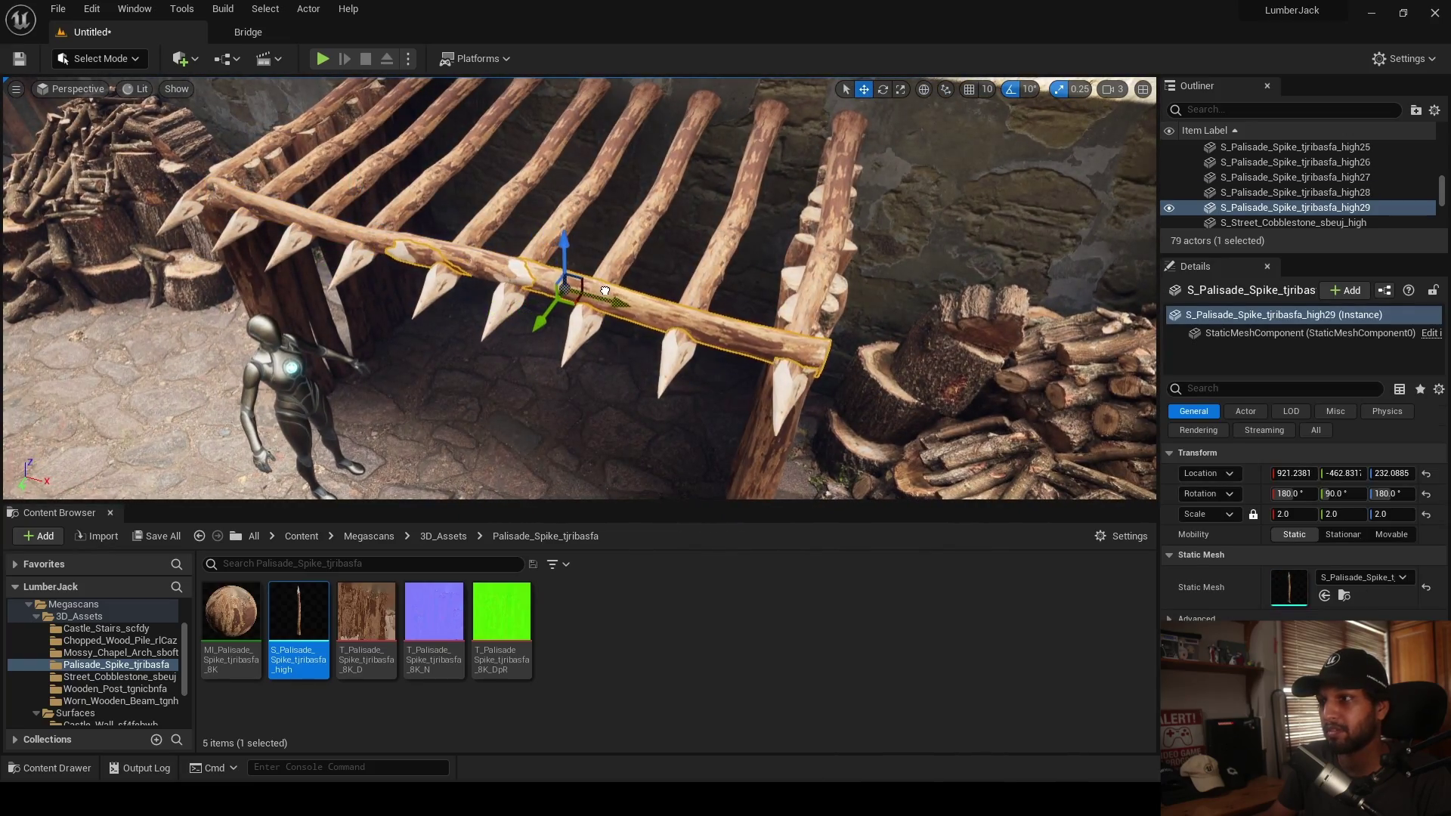
- Select both front crossbeams and duplicate them up the roof slope to about Y -520, Z 243
{"action": "left_click", "coordinate": [361, 235]}
{"action": "key", "text": "a"}
{"action": "right_click_drag", "start_coordinate": [361, 235], "coordinate": [644, 250]}
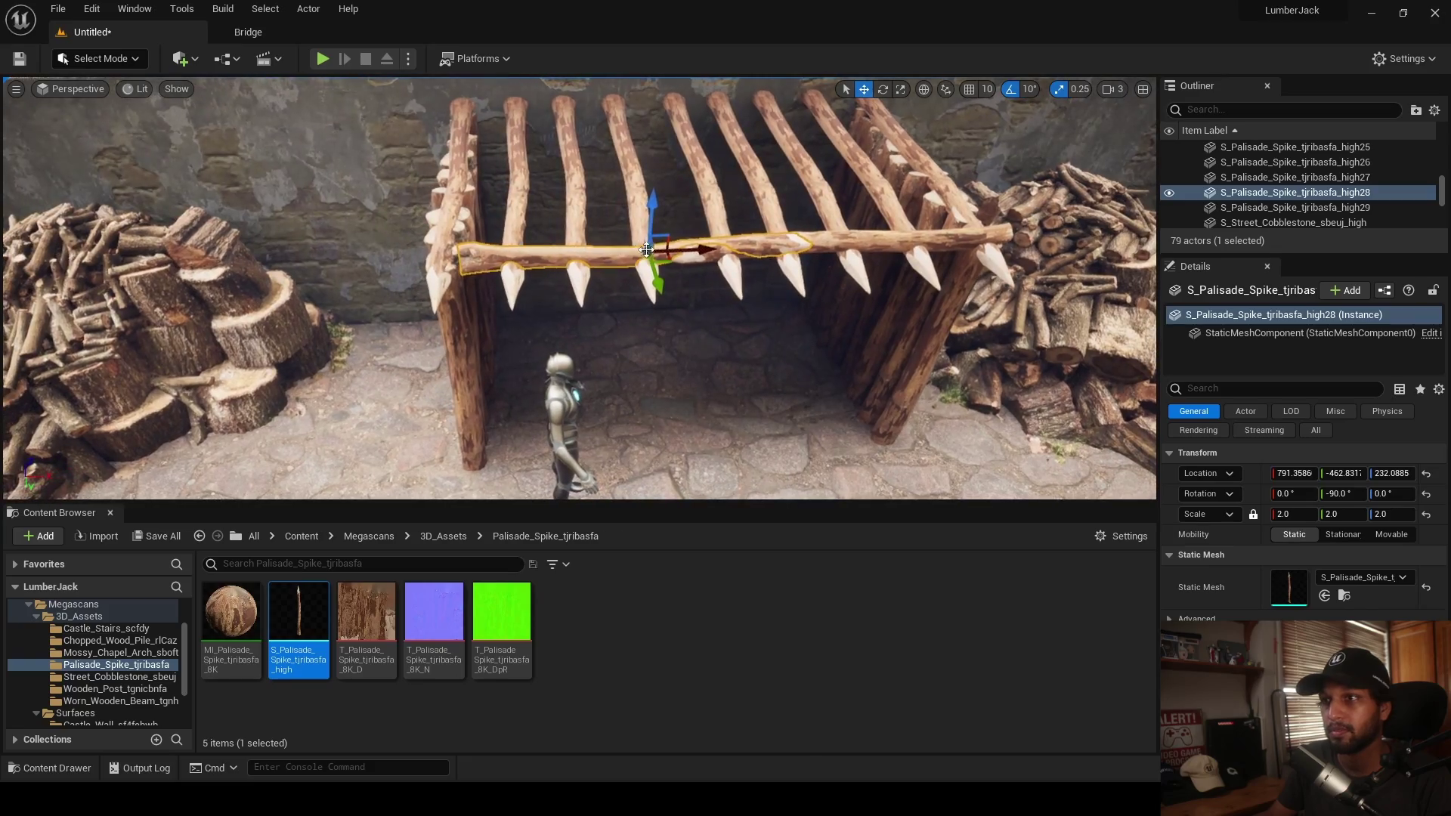
{"action": "left_click", "coordinate": [872, 247], "text": "shift"}
{"action": "right_click_drag", "start_coordinate": [871, 246], "coordinate": [640, 231]}
{"action": "key", "text": "d"}
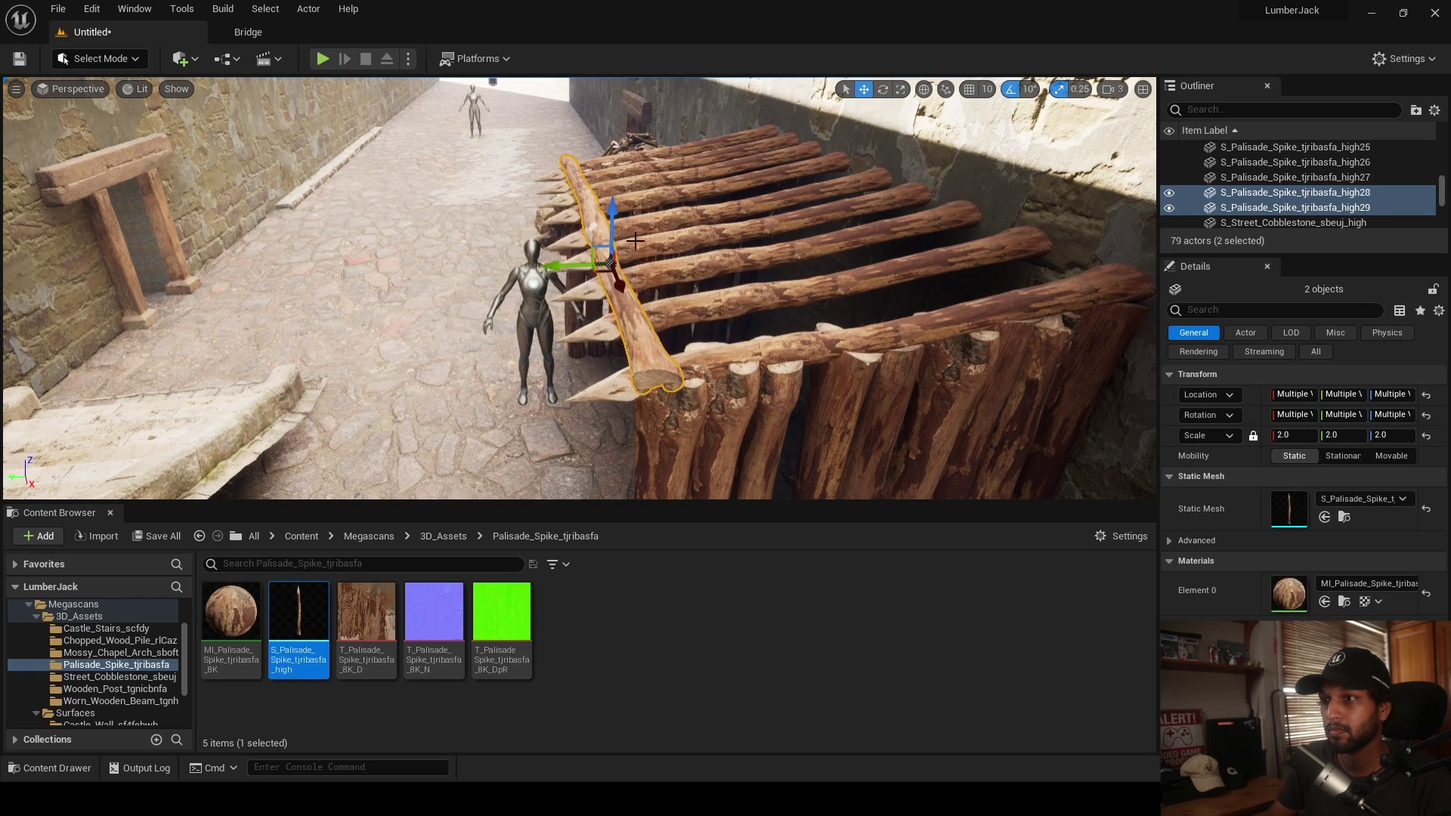
{"action": "left_click_drag", "start_coordinate": [559, 261], "coordinate": [648, 255], "text": "alt"}
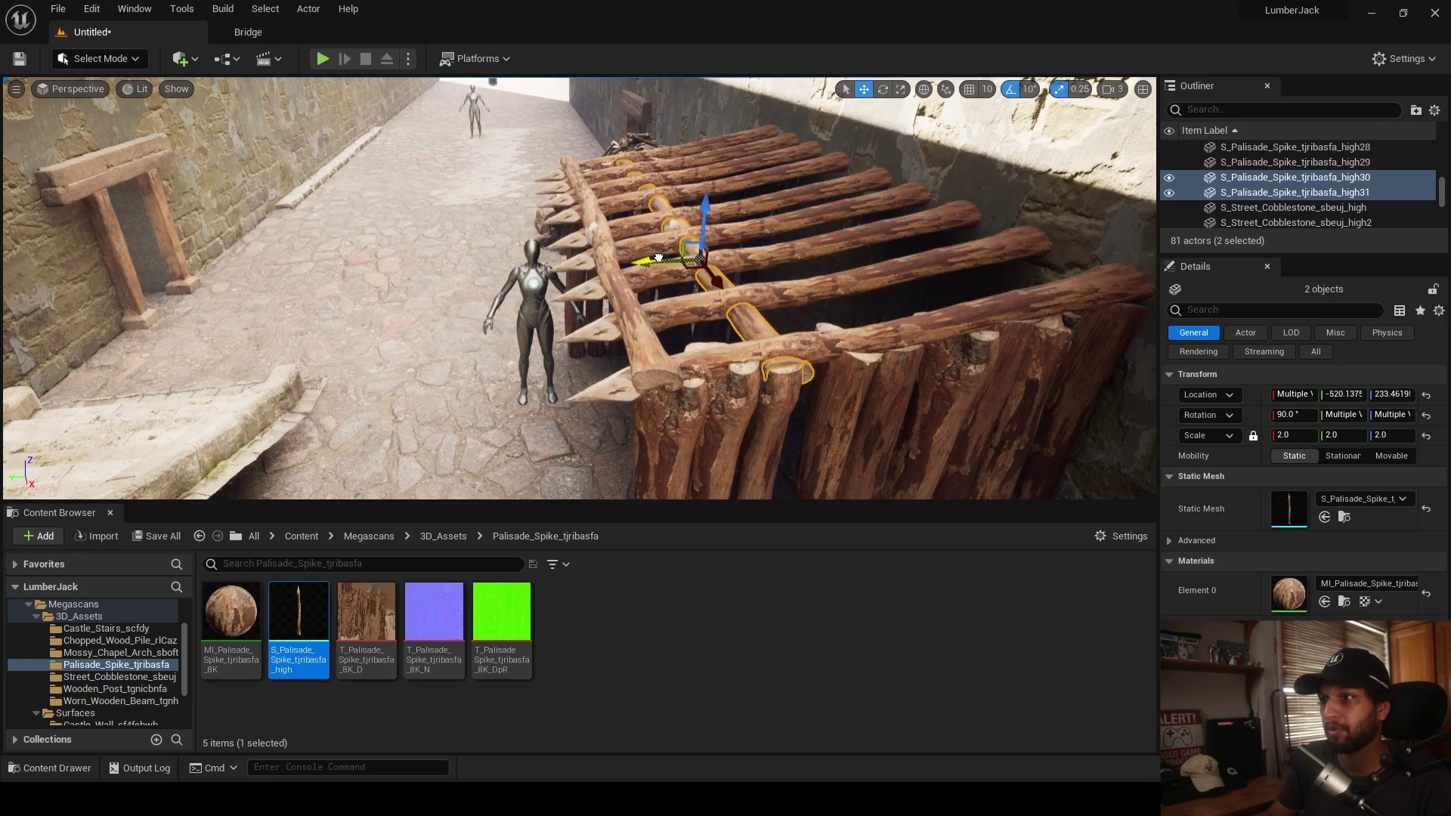
{"action": "key", "text": "s"}
{"action": "right_click_drag", "start_coordinate": [705, 194], "coordinate": [680, 189]}
- Duplicate the crossbeam pair twice more up the slope, placing the last pair by the wall at about Y -663, Z 272
{"action": "key", "text": "d"}
{"action": "key", "text": "a"}
{"action": "right_click_drag", "start_coordinate": [529, 243], "coordinate": [538, 247]}
{"action": "key", "text": "d"}
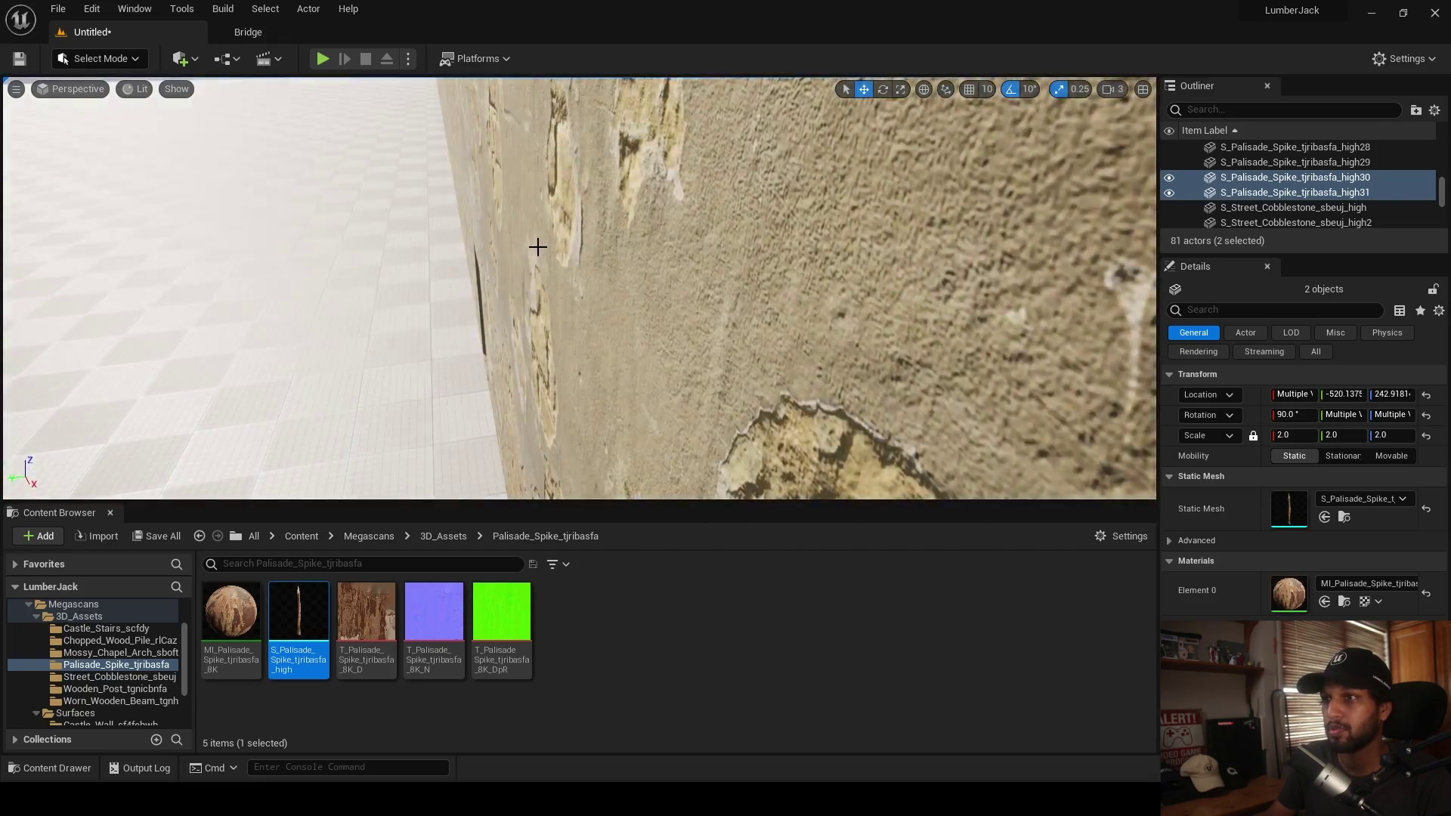
{"action": "key", "text": "f"}
{"action": "left_click_drag", "start_coordinate": [560, 330], "coordinate": [617, 320], "text": "alt"}
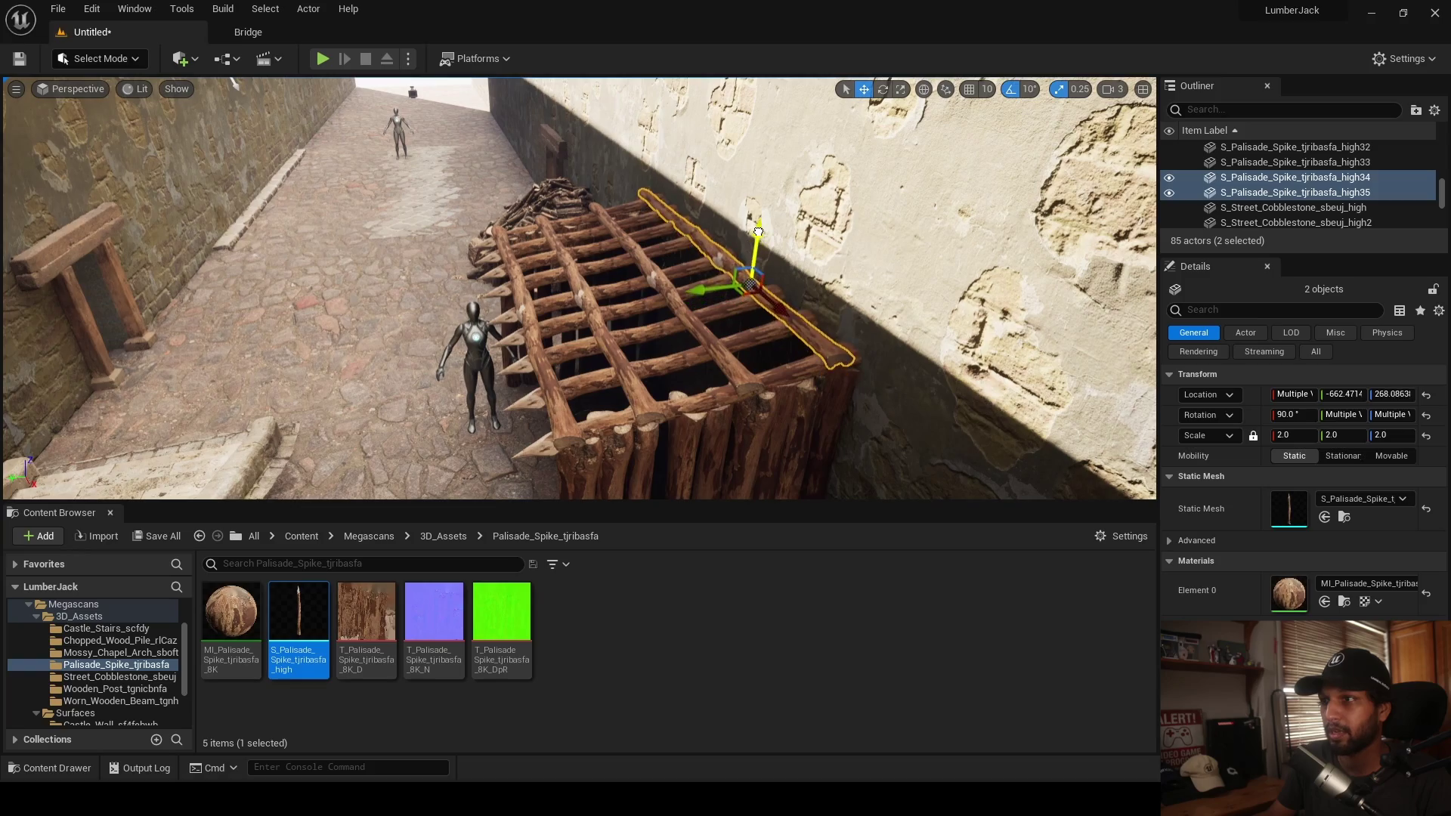
{"action": "left_click_drag", "start_coordinate": [763, 227], "coordinate": [763, 226]}
{"action": "key", "text": "d"}
{"action": "right_click_drag", "start_coordinate": [763, 227], "coordinate": [734, 234]}
{"action": "key", "text": "w"}
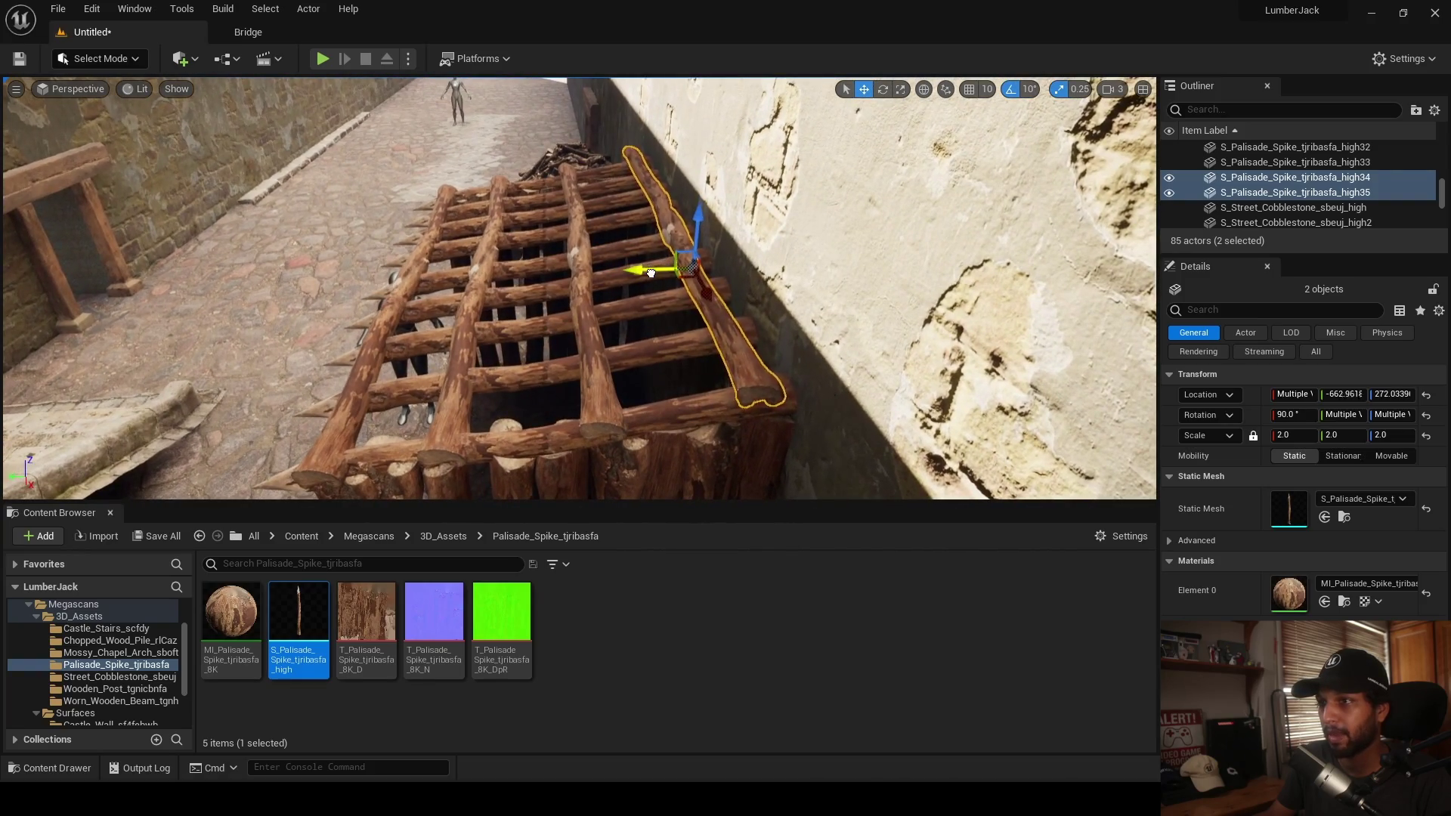
- Inspect the lean-to shelter's roof grid, side wall and surroundings from several angles
{"action": "left_click", "coordinate": [366, 254]}
{"action": "right_click_drag", "start_coordinate": [366, 254], "coordinate": [779, 264]}
{"action": "key", "text": "a"}
{"action": "key", "text": "s"}
{"action": "mouse_move", "coordinate": [387, 215]}
{"action": "right_mouse_down"}
{"action": "mouse_move", "coordinate": [409, 216]}
{"action": "mouse_move", "coordinate": [412, 250]}
{"action": "mouse_move", "coordinate": [387, 214]}
{"action": "right_mouse_up"}
{"action": "key", "text": "w"}
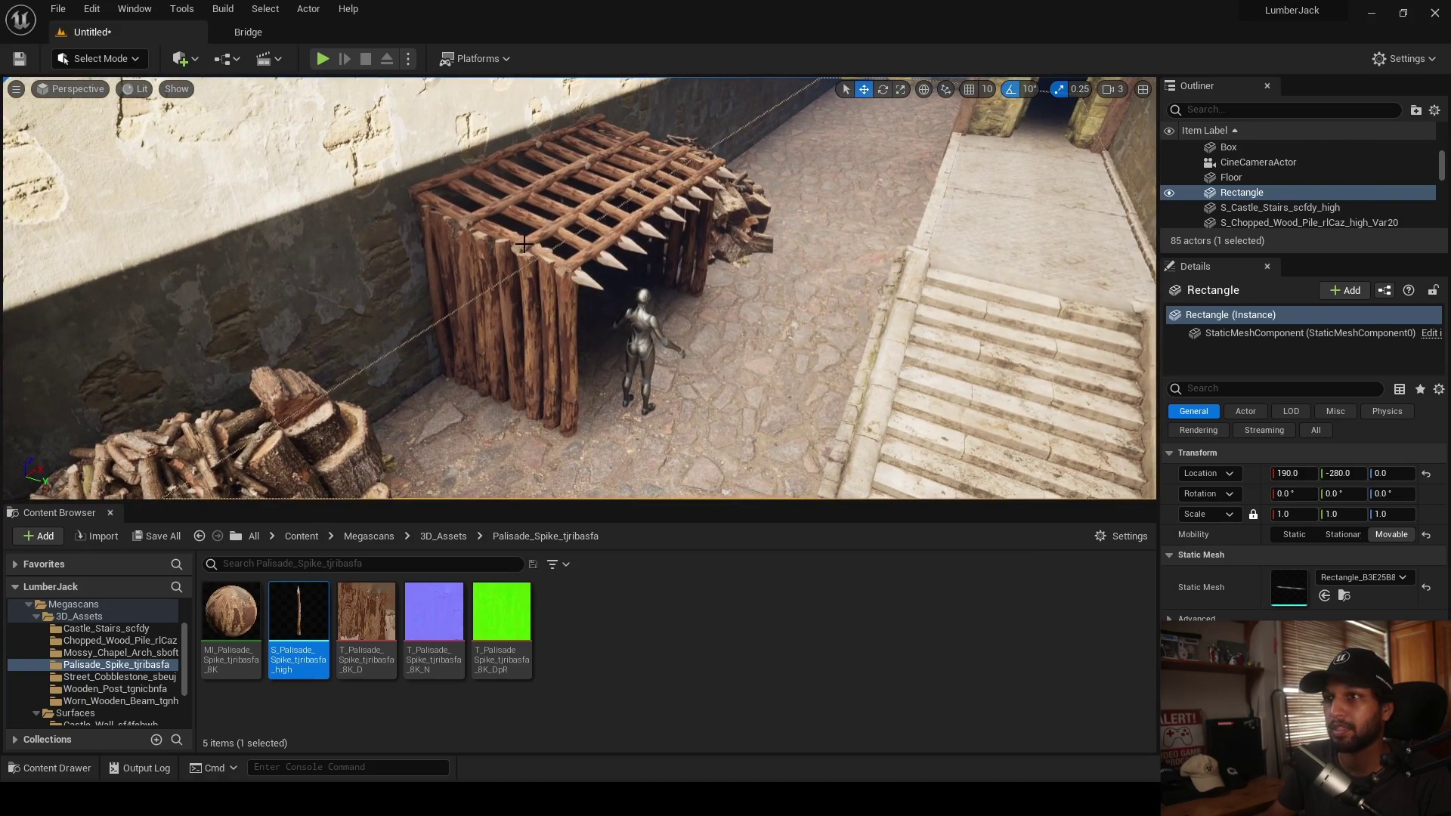
{"action": "left_click", "coordinate": [563, 214]}
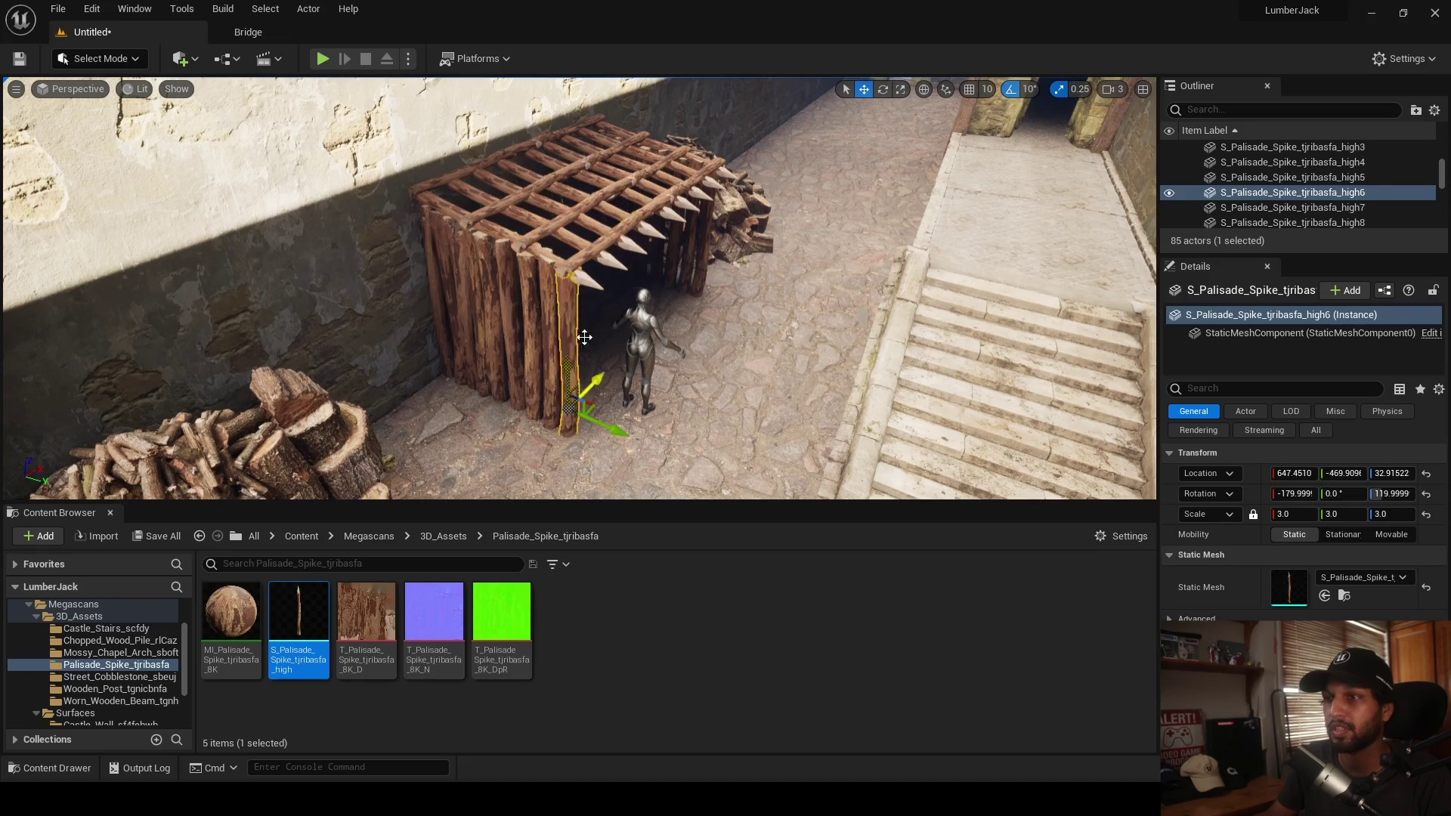
{"action": "left_click", "coordinate": [708, 371]}
{"action": "key", "text": "s"}
{"action": "right_click_drag", "start_coordinate": [708, 371], "coordinate": [648, 372]}
{"action": "key", "text": "q"}
{"action": "key", "text": "w"}
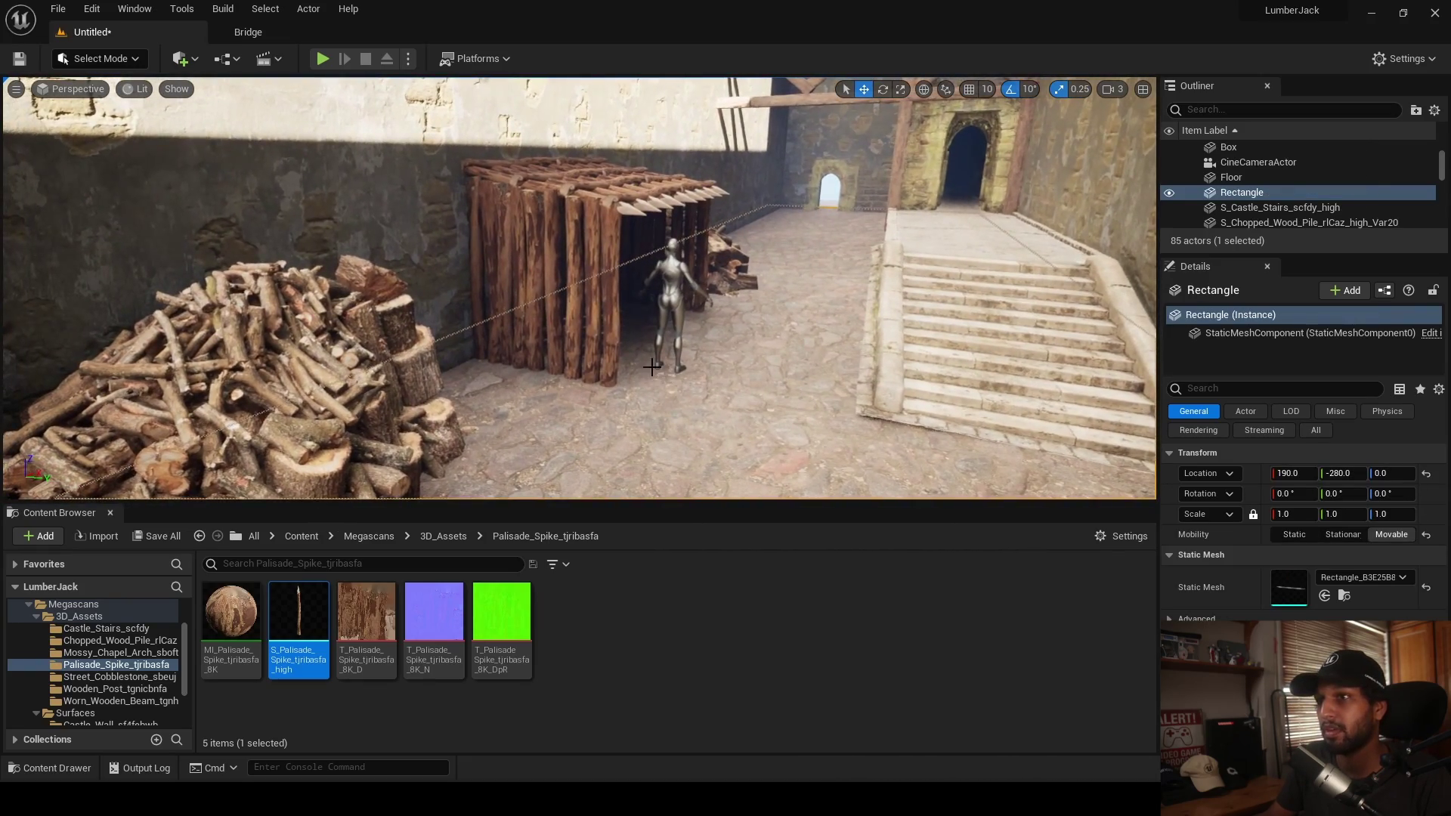
- Delete the shelter's side-wall spike at about Y -518 and respace the remaining spikes, moving its inner neighbour to about Y -556
{"action": "left_click", "coordinate": [585, 296]}
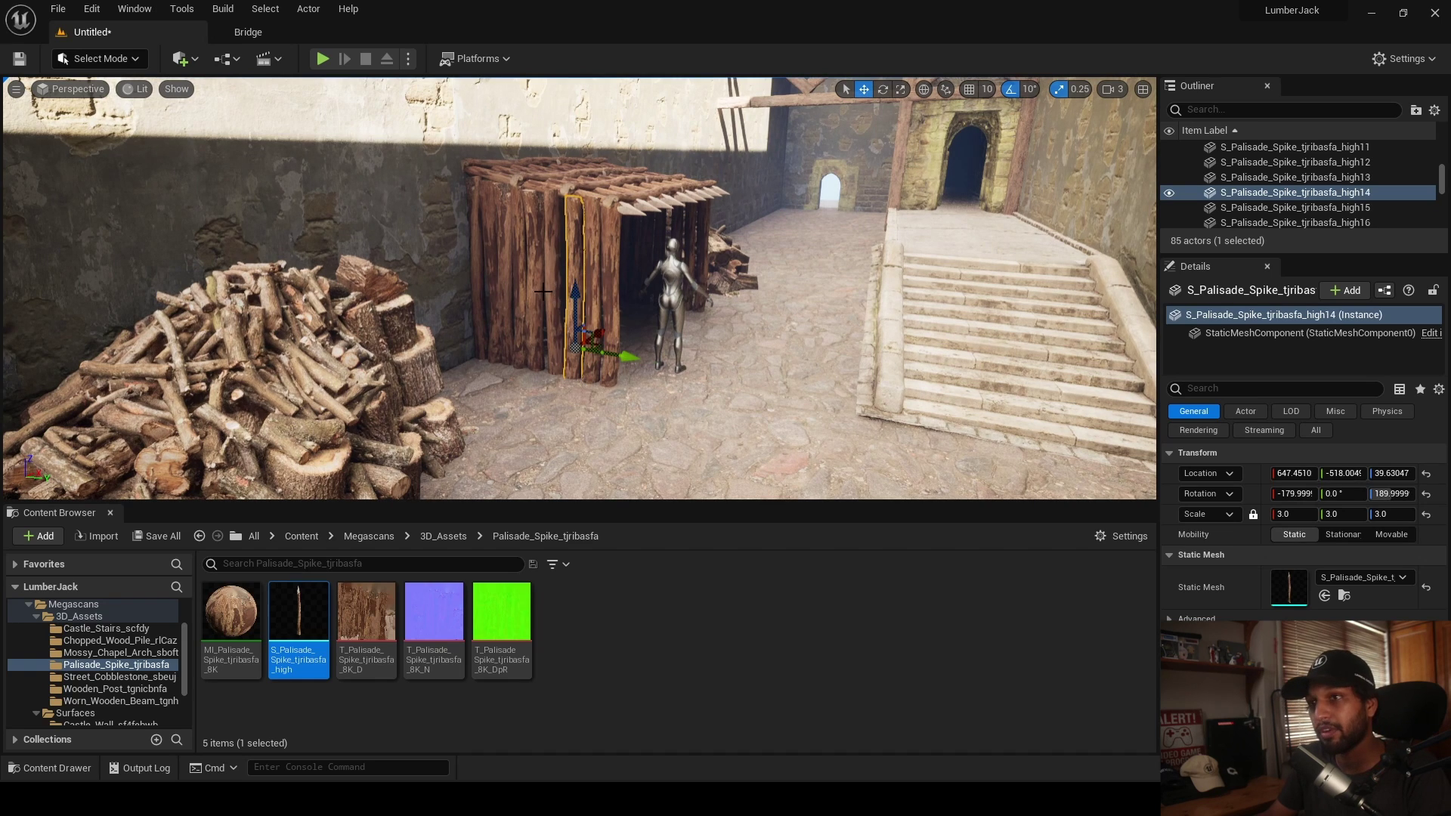
{"action": "key", "text": "Delete"}
{"action": "left_click", "coordinate": [574, 345]}
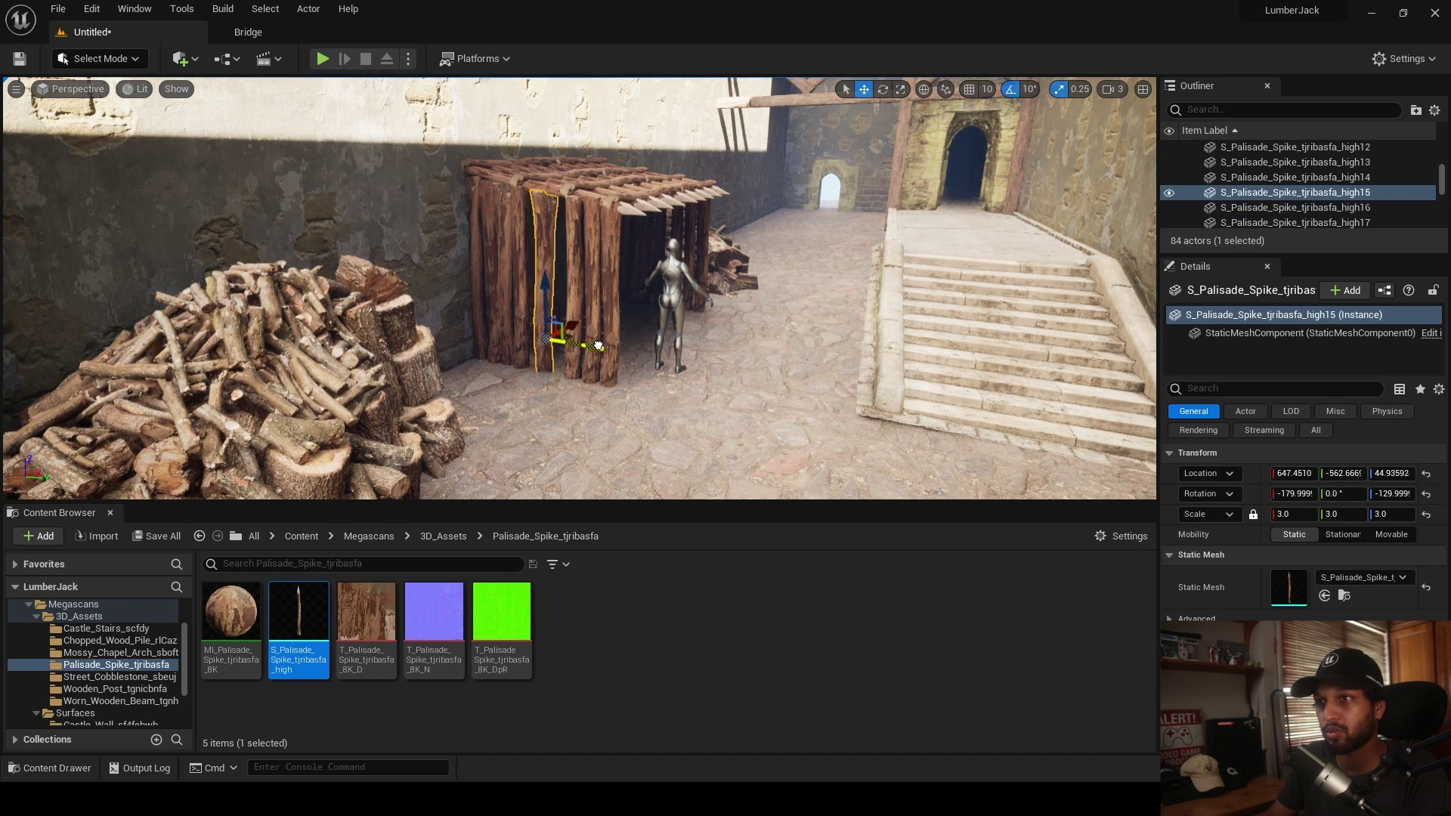
{"action": "left_click", "coordinate": [535, 365]}
{"action": "left_click", "coordinate": [524, 358]}
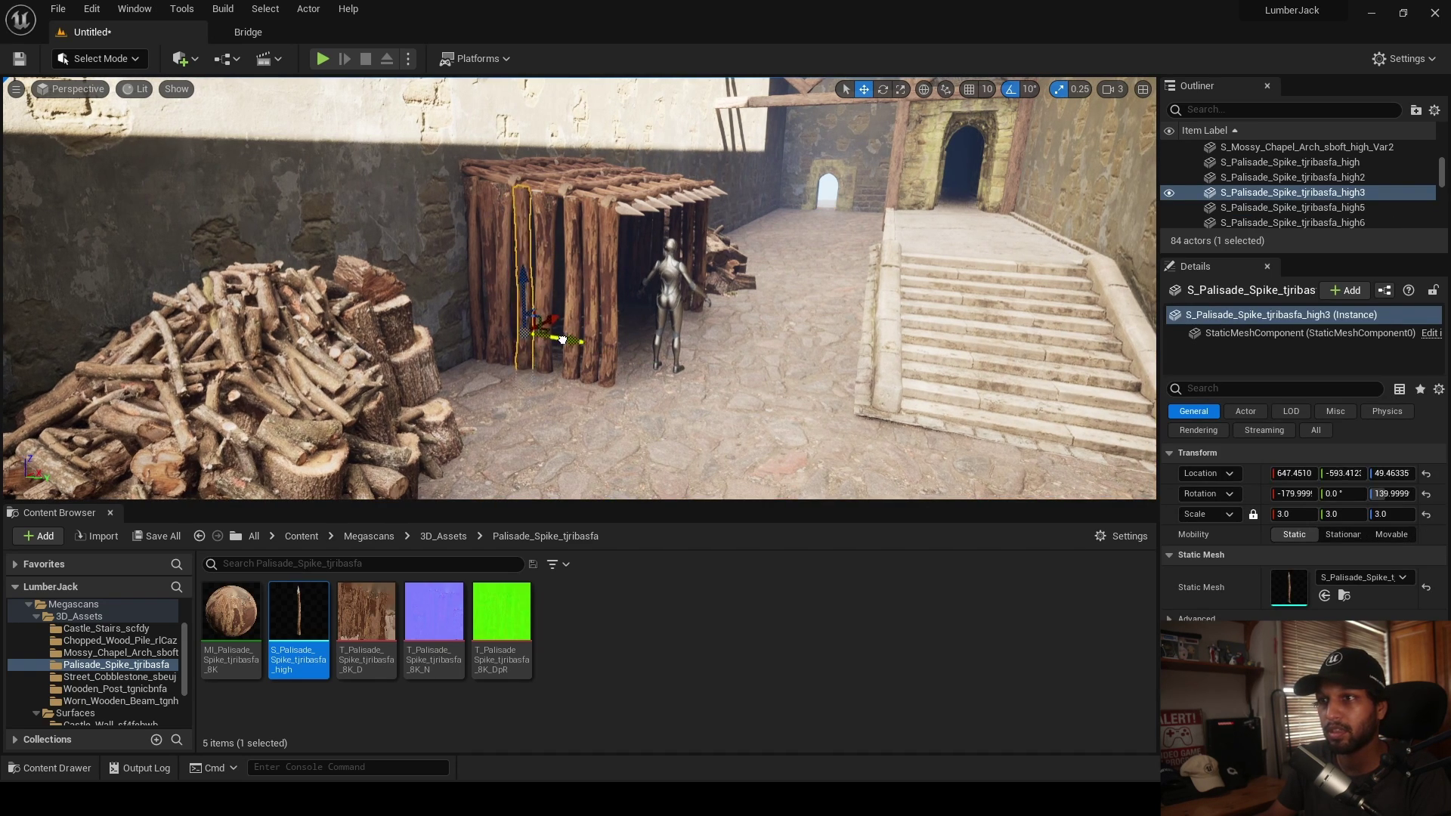
{"action": "left_click", "coordinate": [550, 390]}
{"action": "left_click", "coordinate": [503, 300]}
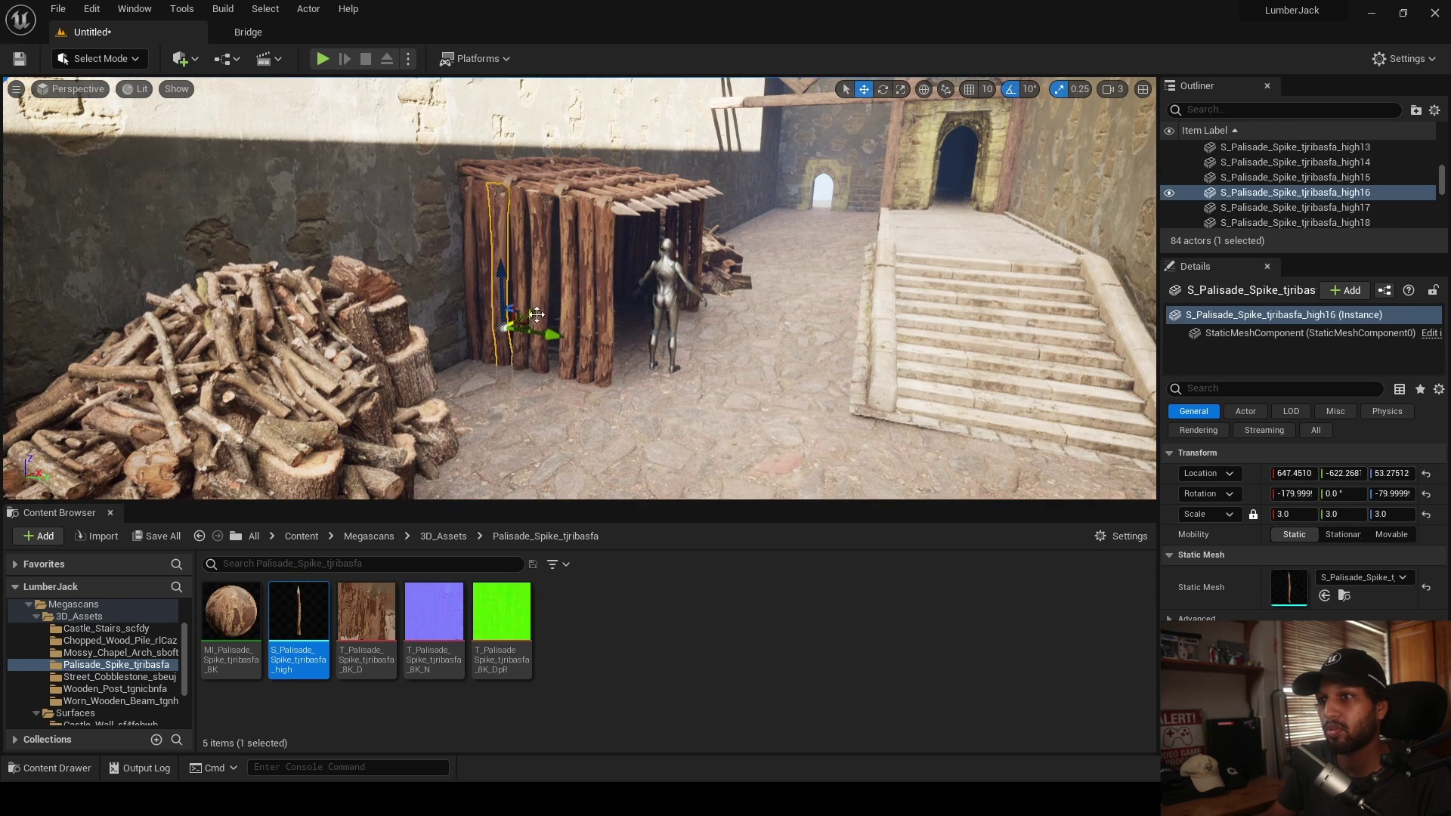
{"action": "left_click", "coordinate": [546, 310]}
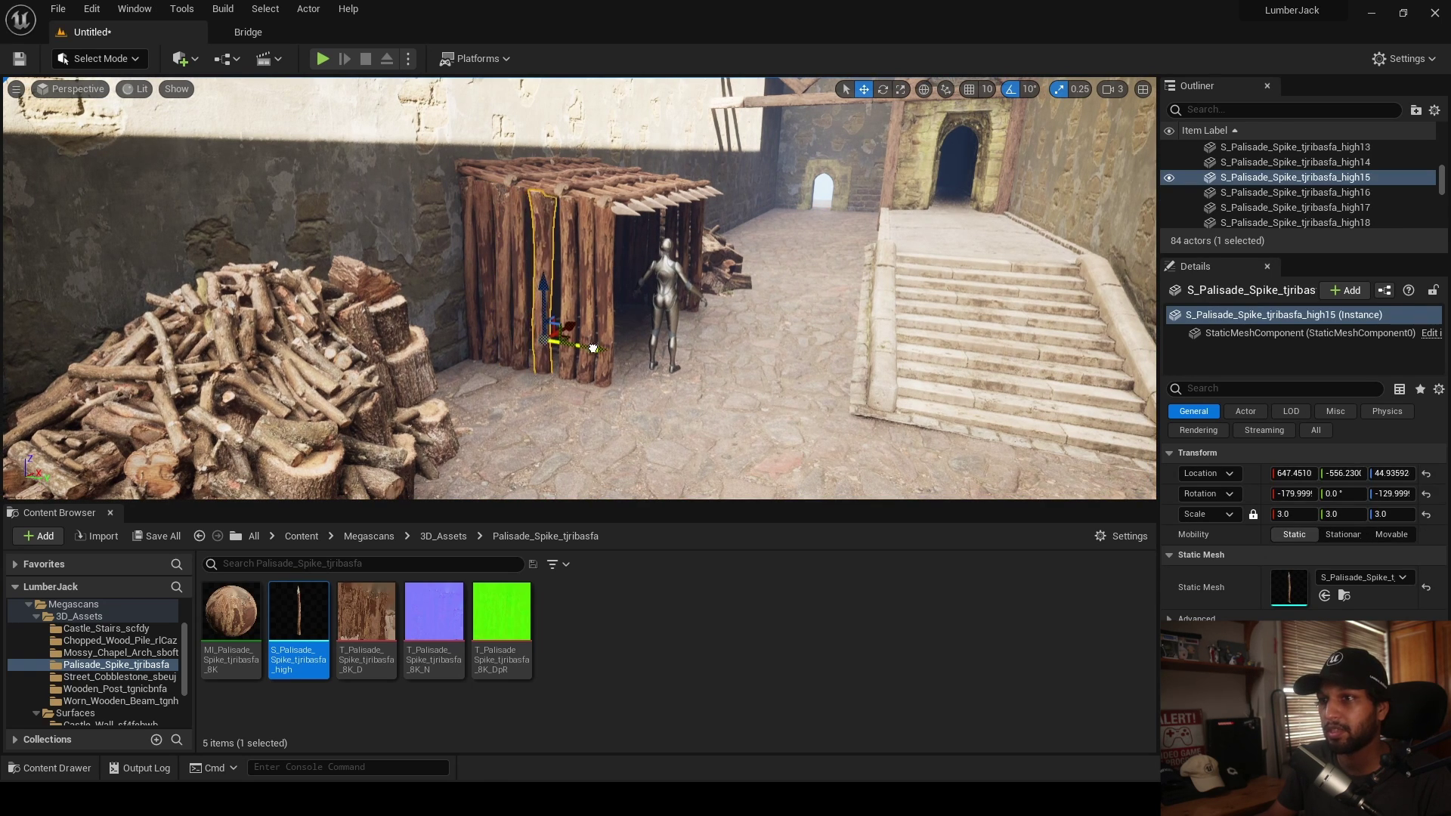
{"action": "left_click", "coordinate": [576, 412]}
{"action": "right_click_drag", "start_coordinate": [576, 412], "coordinate": [515, 448]}
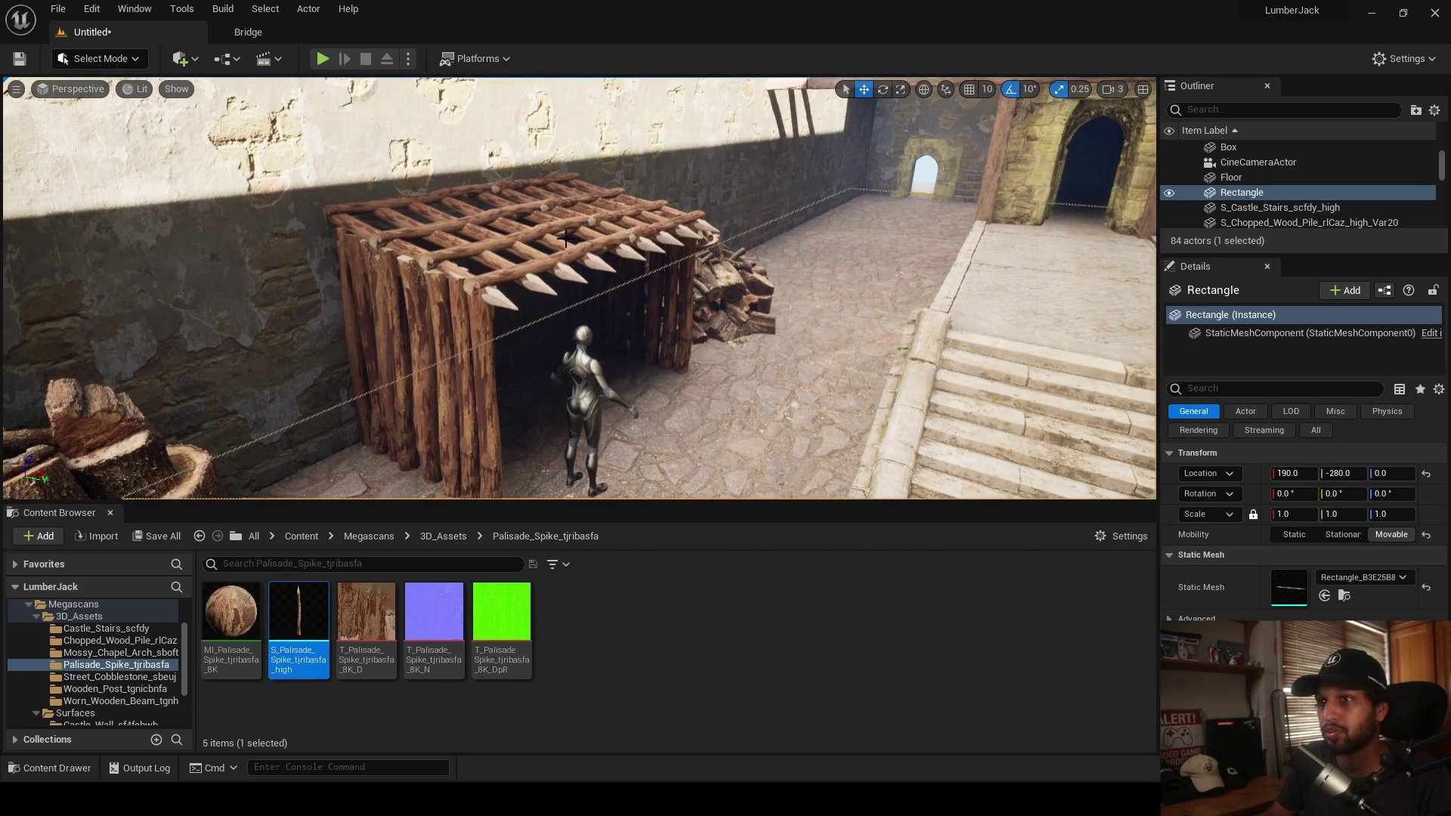
- Select the two posts and two beams of the wooden wall frame and duplicate the frame to the wall above the stair landing
{"action": "right_click_drag", "start_coordinate": [563, 265], "coordinate": [578, 309]}
{"action": "left_click", "coordinate": [550, 302], "text": "shift"}
{"action": "left_click", "coordinate": [568, 236], "text": "shift"}
{"action": "left_click", "coordinate": [585, 216], "text": "shift"}
{"action": "left_click", "coordinate": [636, 311], "text": "shift"}
{"action": "left_click_drag", "start_coordinate": [745, 374], "coordinate": [377, 271], "text": "alt"}
{"action": "key", "text": "ctrl+z"}
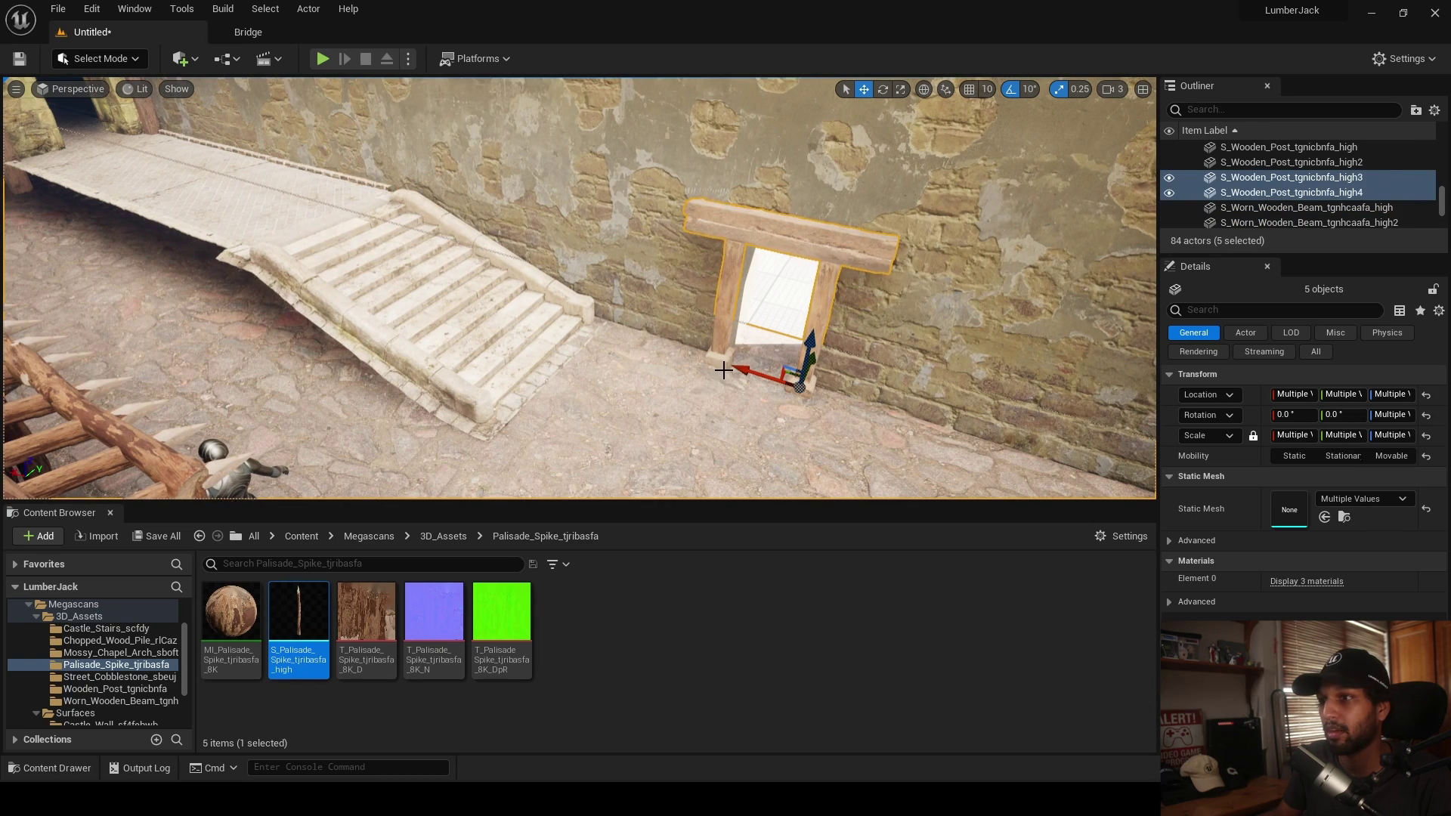
{"action": "left_click_drag", "start_coordinate": [744, 370], "coordinate": [306, 236], "text": "alt"}
{"action": "right_click_drag", "start_coordinate": [305, 237], "coordinate": [220, 162]}
{"action": "key", "text": "w"}
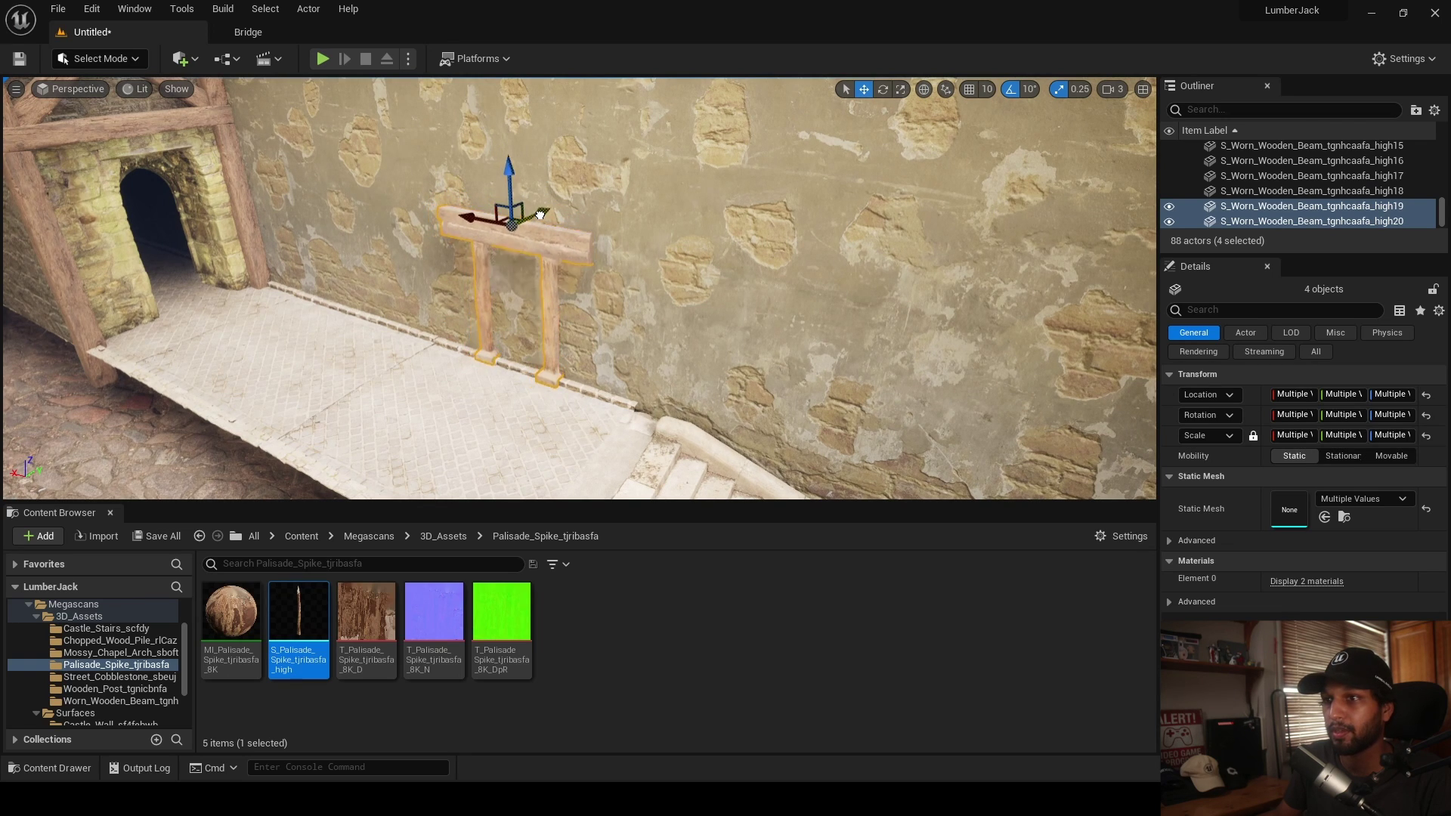
- Switch to Quixel Bridge and add the wooden barrel from the local Megascans library to the project
{"action": "right_click_drag", "start_coordinate": [500, 241], "coordinate": [378, 246]}
{"action": "key", "text": "w"}
{"action": "key", "text": "d"}
{"action": "key", "text": "a"}
{"action": "key", "text": "s"}
{"action": "left_click", "coordinate": [499, 243]}
{"action": "key", "text": "s"}
{"action": "key", "text": "s"}
{"action": "left_click", "coordinate": [250, 32]}
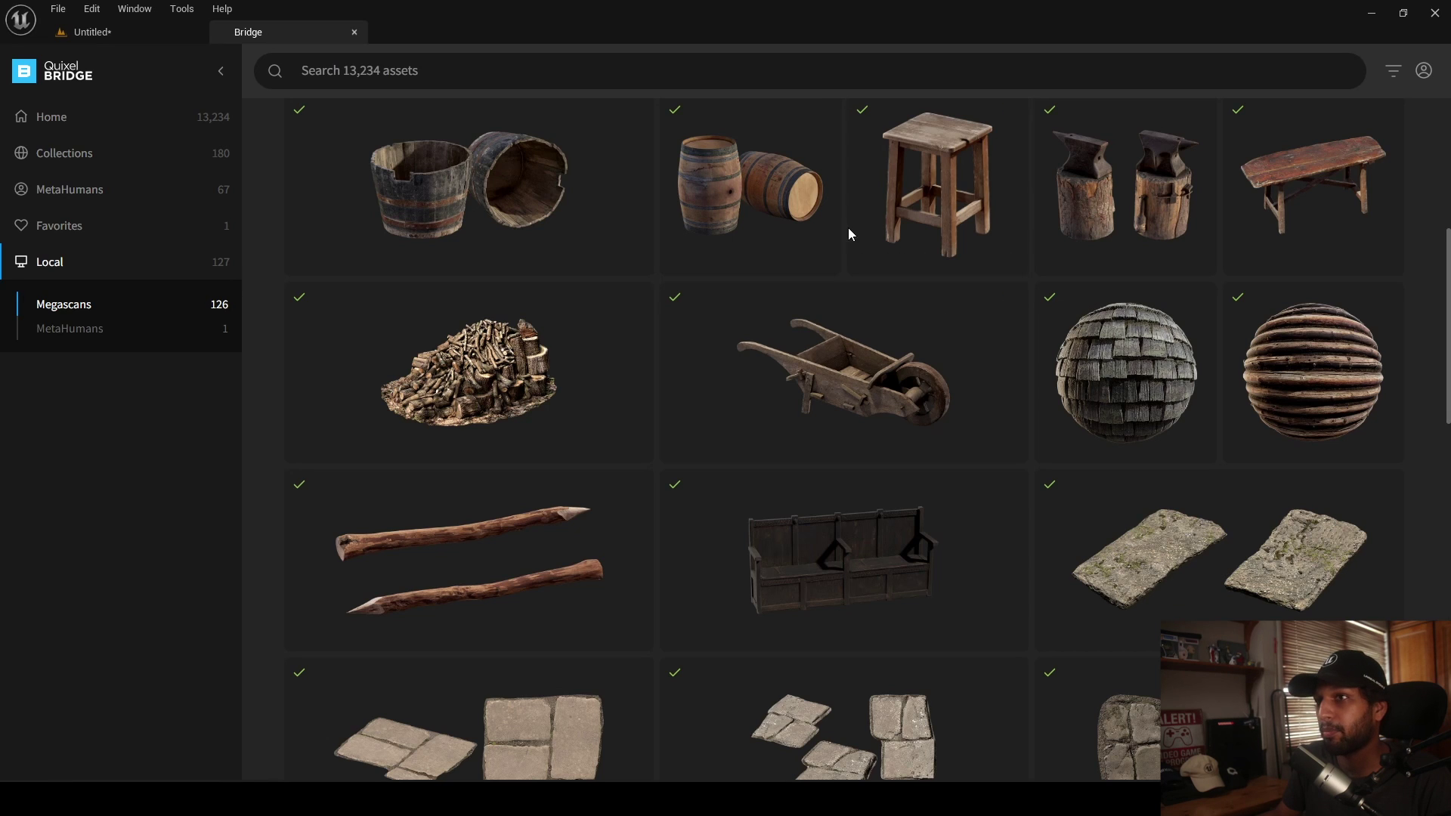
{"action": "scroll", "coordinate": [831, 219], "scroll_direction": "up", "scroll_amount": 3}
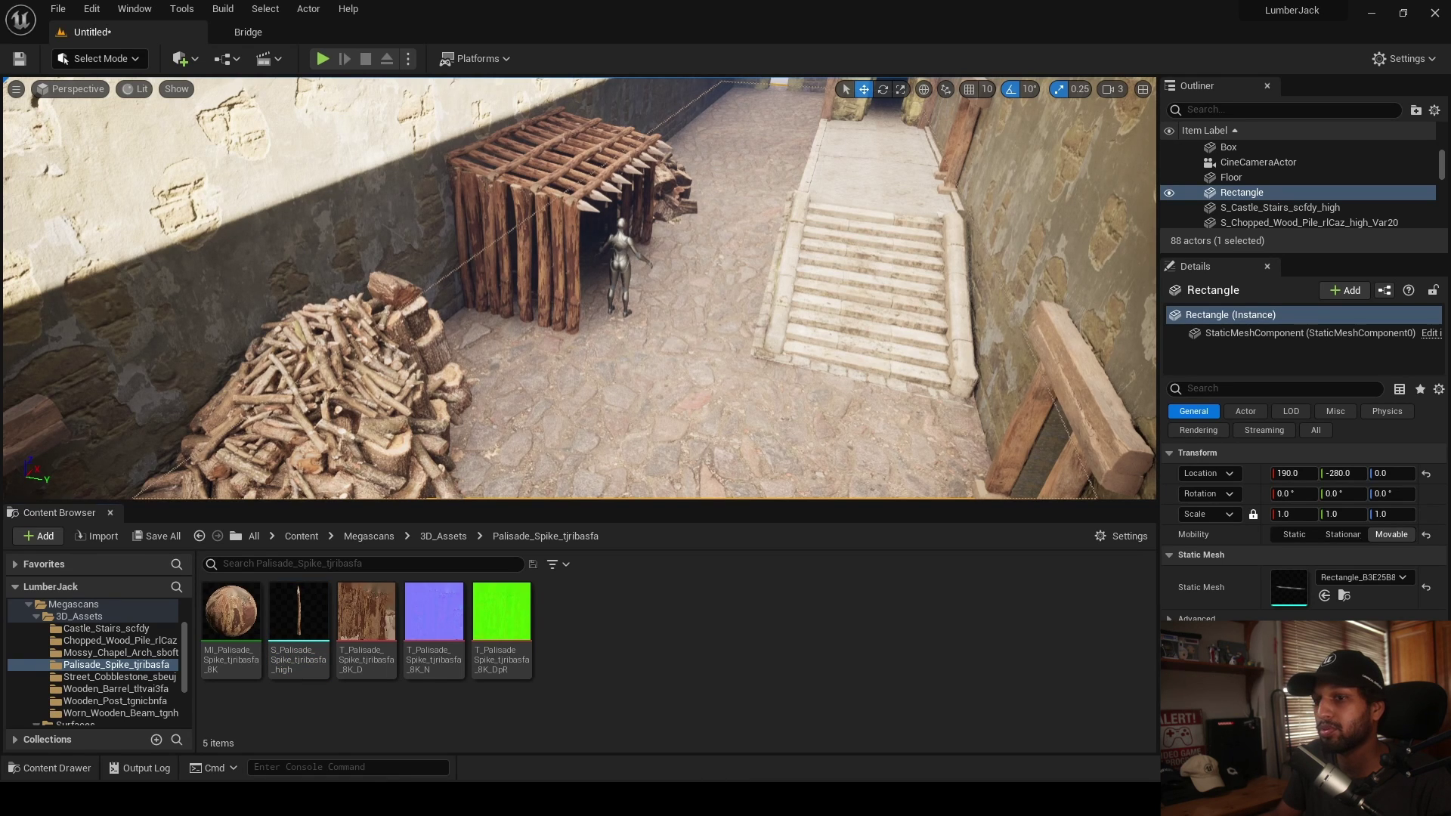
- Open the Wooden_Barrel_tltvai3fa asset folder and place a barrel on the upper landing at about X 1537, Y 110, Z 130
{"action": "right_click_drag", "start_coordinate": [603, 405], "coordinate": [627, 403]}
{"action": "left_click", "coordinate": [442, 535]}
{"action": "left_click", "coordinate": [391, 539]}
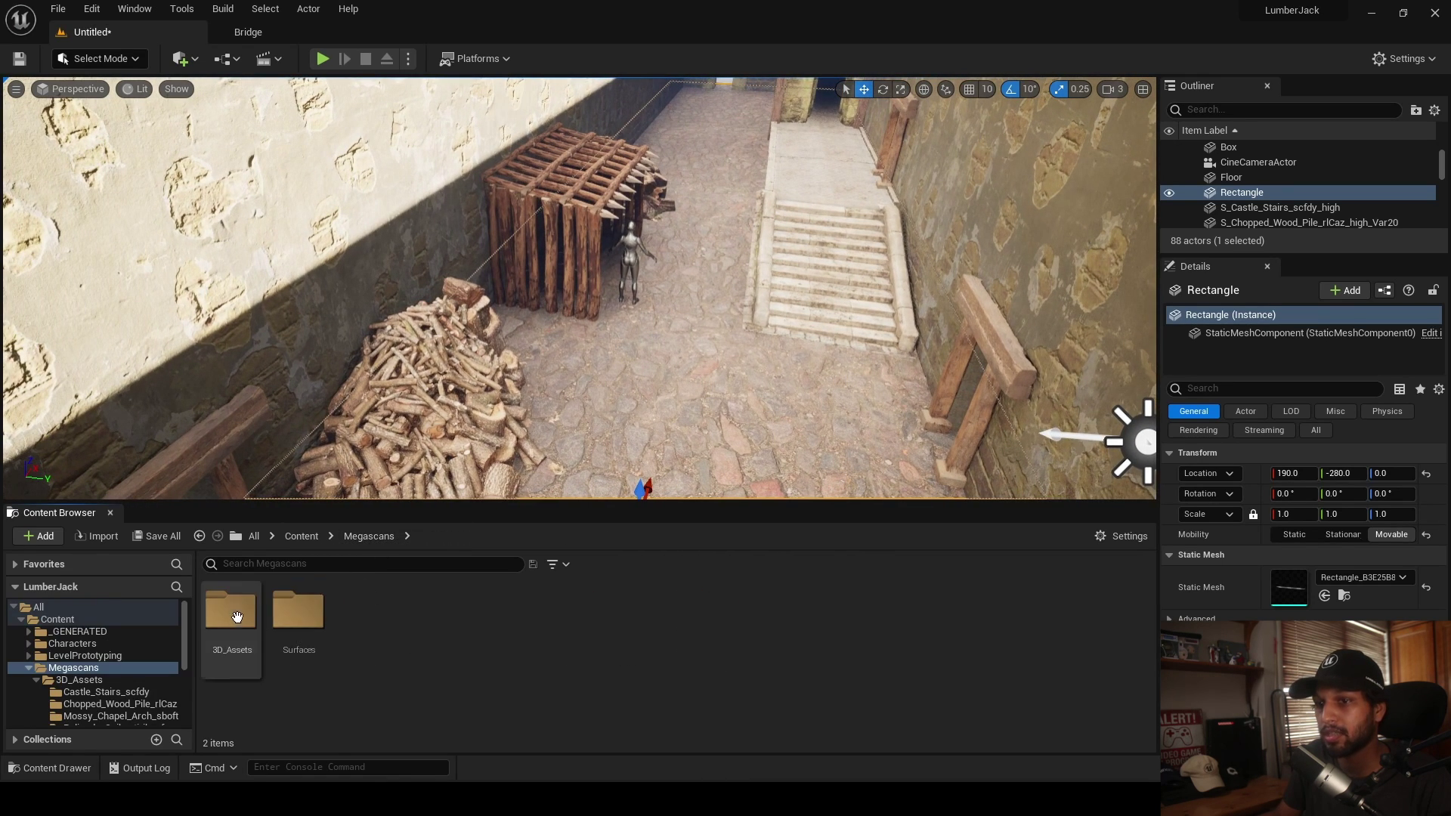
{"action": "double_click", "coordinate": [235, 616]}
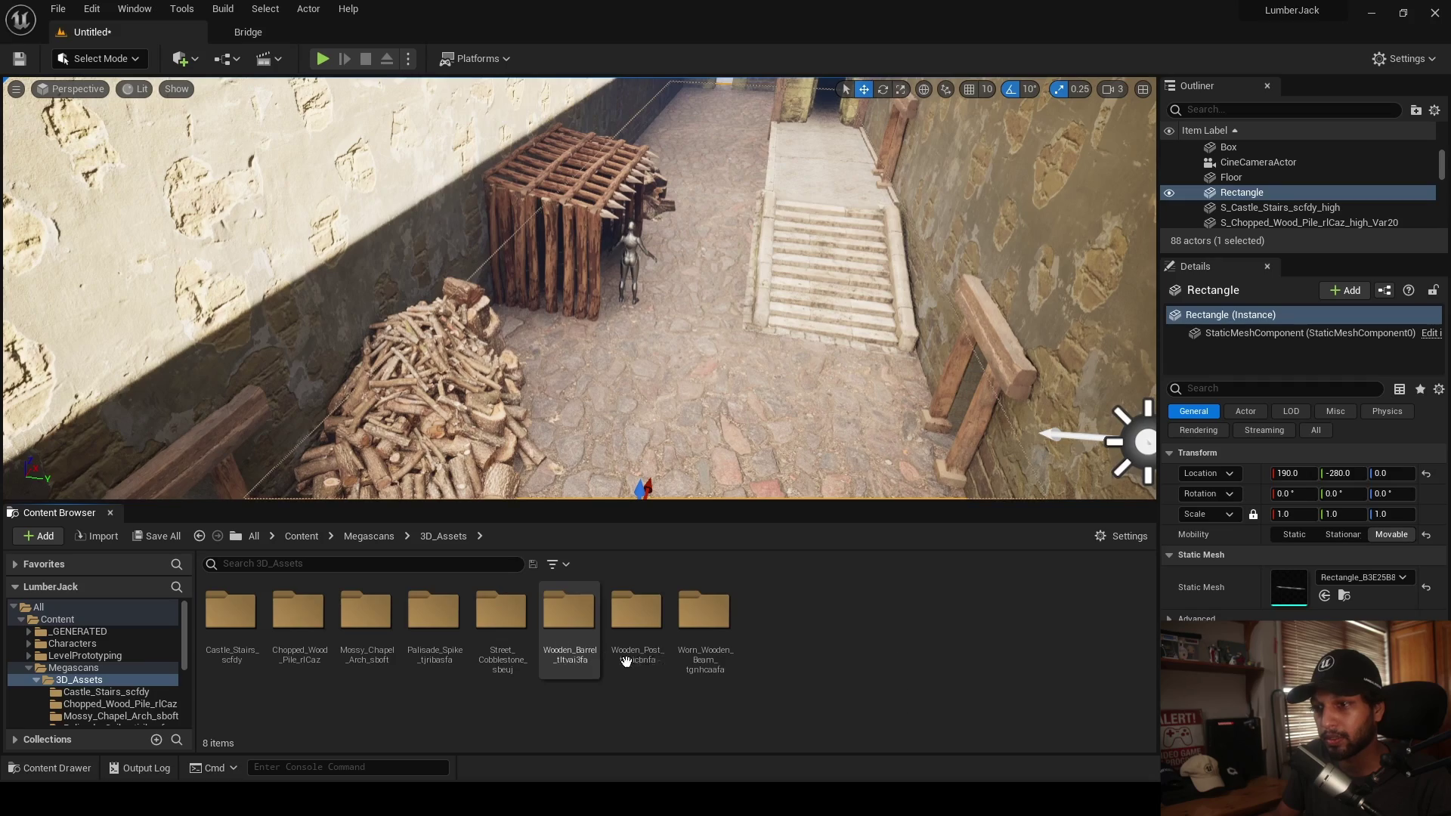
{"action": "double_click", "coordinate": [580, 656]}
{"action": "left_click_drag", "start_coordinate": [299, 616], "coordinate": [727, 323]}
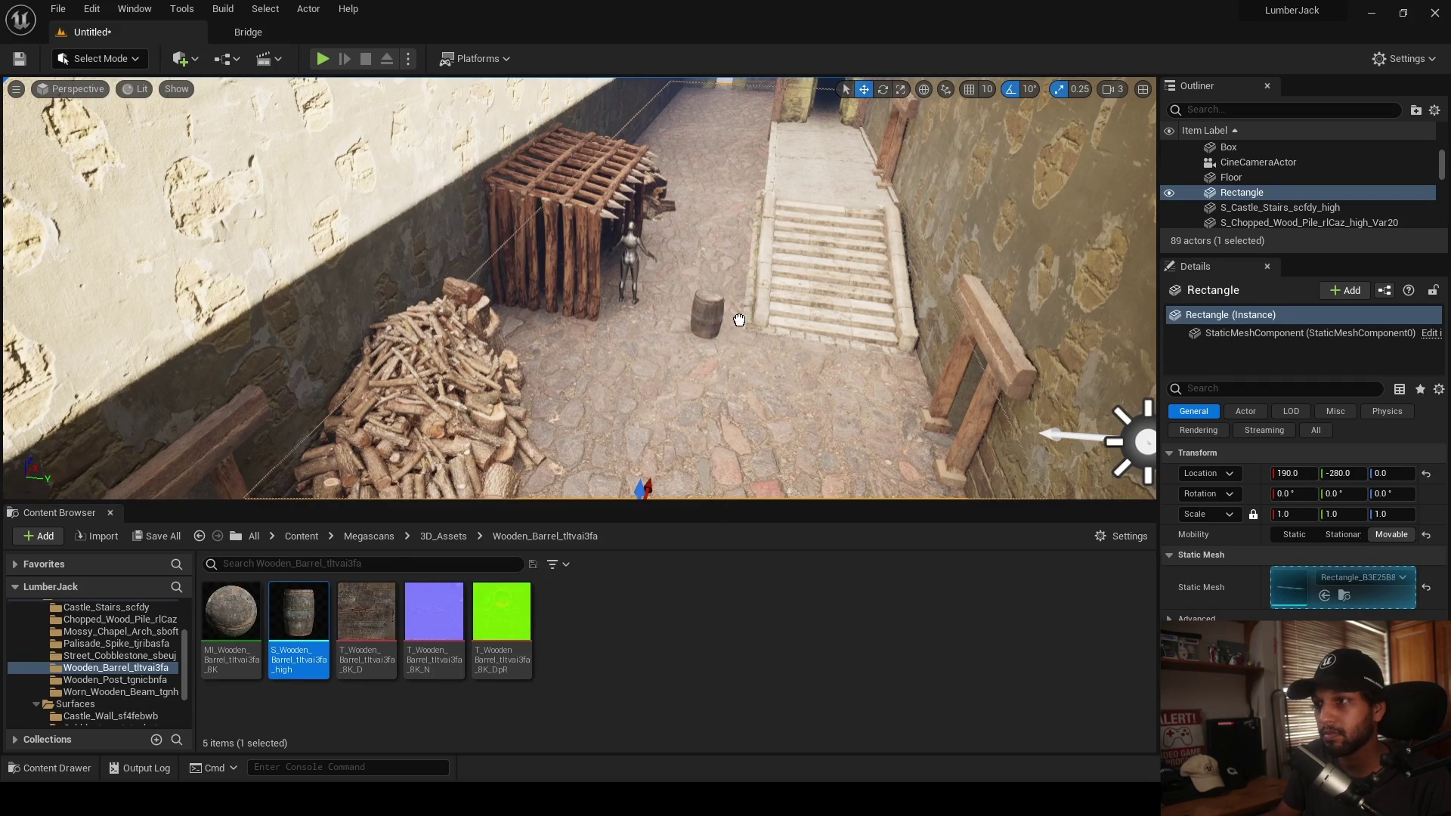
{"action": "left_click_drag", "start_coordinate": [864, 168], "coordinate": [869, 151]}
{"action": "key", "text": "f"}
{"action": "scroll", "coordinate": [839, 200], "scroll_direction": "down", "scroll_amount": 5}
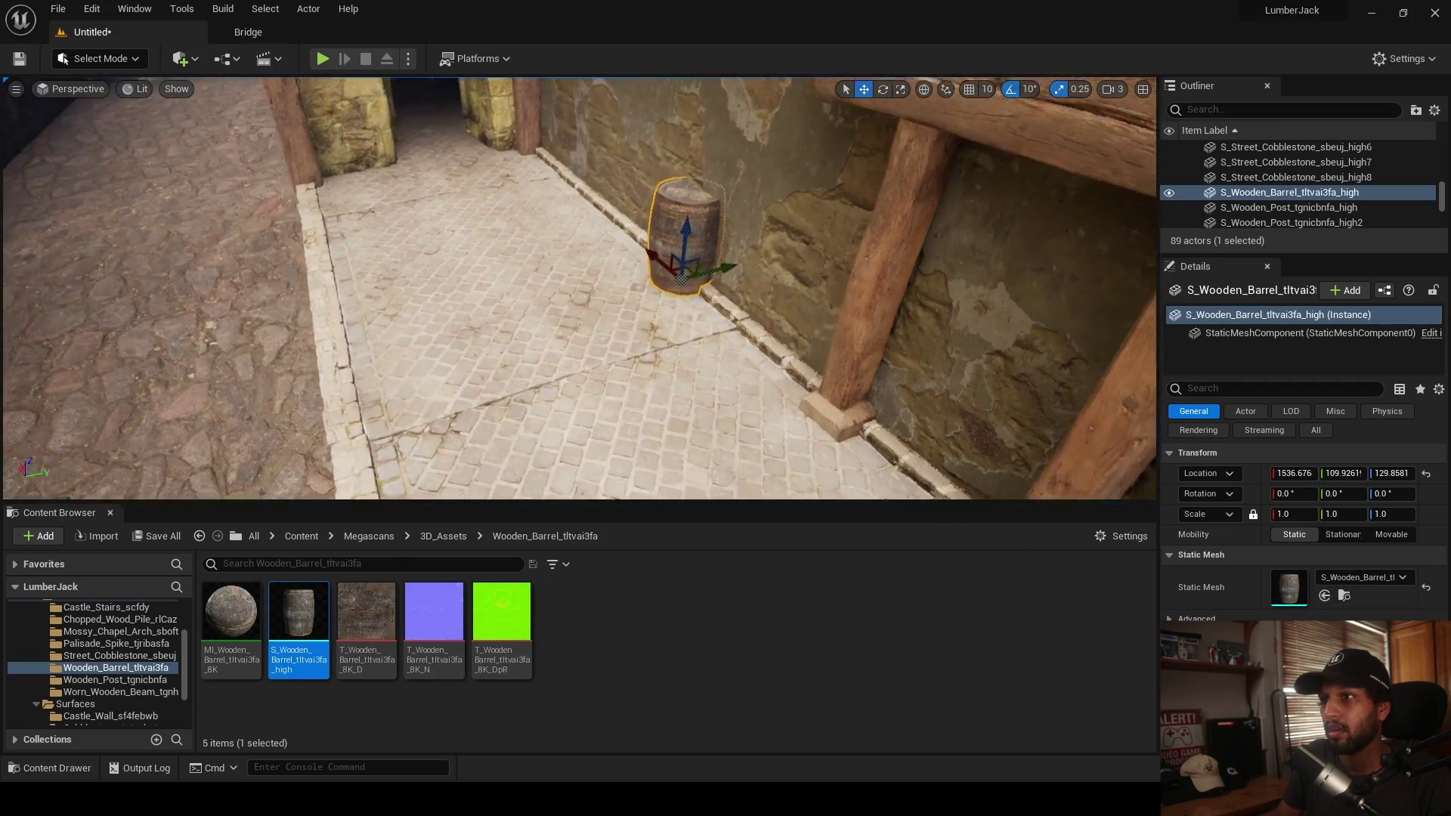
- Move the barrel along the landing into the corner beside the arched doorway, at about X 1842, Y 89
{"action": "left_click_drag", "start_coordinate": [784, 213], "coordinate": [752, 190]}
{"action": "right_click_drag", "start_coordinate": [765, 215], "coordinate": [757, 412]}
{"action": "left_click_drag", "start_coordinate": [693, 377], "coordinate": [464, 307]}
{"action": "right_click_drag", "start_coordinate": [464, 307], "coordinate": [424, 321]}
{"action": "key", "text": "f"}
{"action": "left_click_drag", "start_coordinate": [603, 344], "coordinate": [620, 340]}
{"action": "mouse_move", "coordinate": [620, 339]}
{"action": "right_mouse_down"}
{"action": "mouse_move", "coordinate": [587, 349]}
{"action": "mouse_move", "coordinate": [604, 346]}
{"action": "right_mouse_up"}
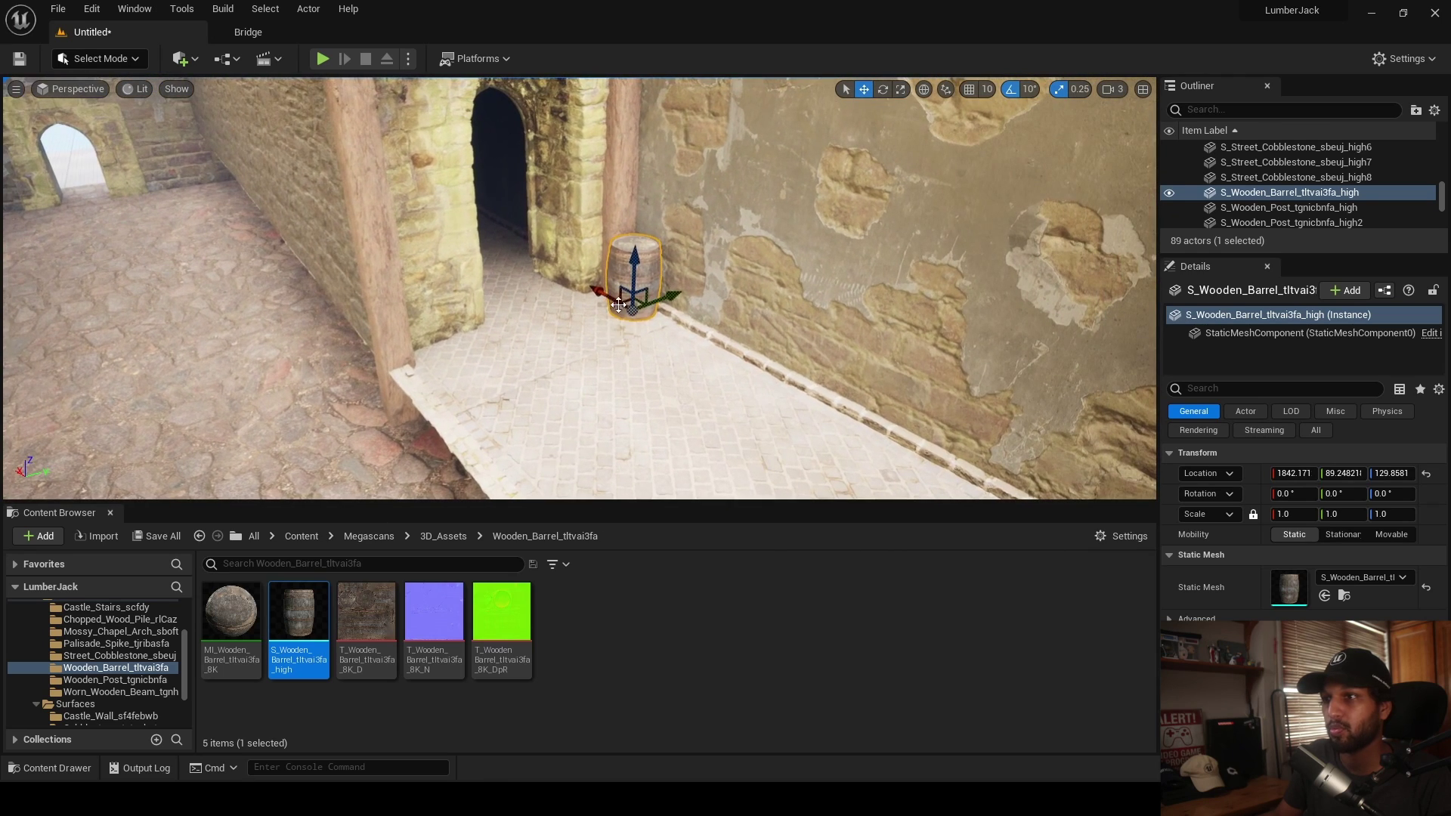
- Duplicate the doorway barrel to about X 1775 beside it and stack another copy on top at about Z 210
{"action": "left_click_drag", "start_coordinate": [597, 291], "coordinate": [621, 308], "text": "alt"}
{"action": "left_click", "coordinate": [629, 274]}
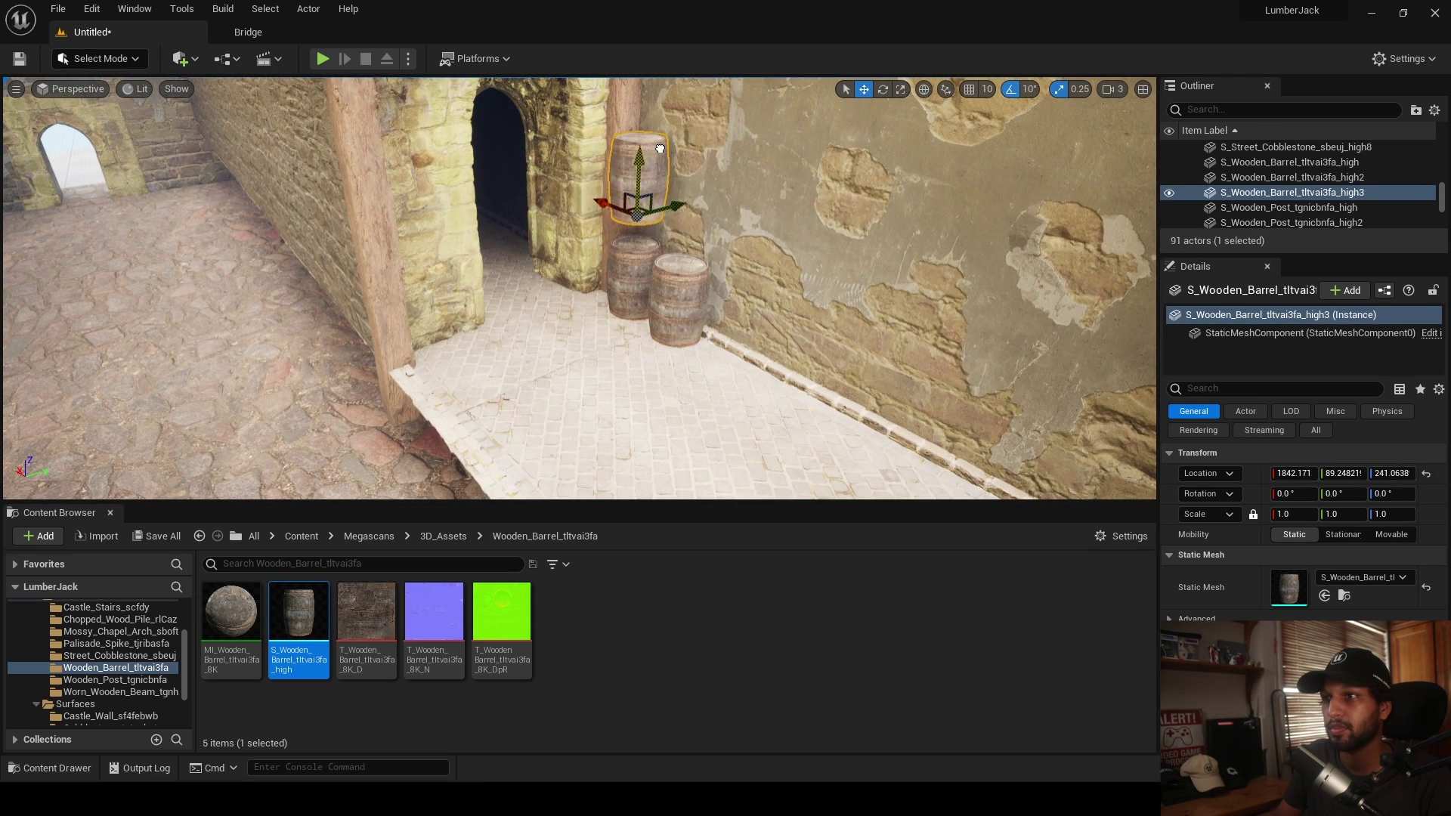
{"action": "left_click", "coordinate": [634, 269]}
{"action": "left_click", "coordinate": [635, 238]}
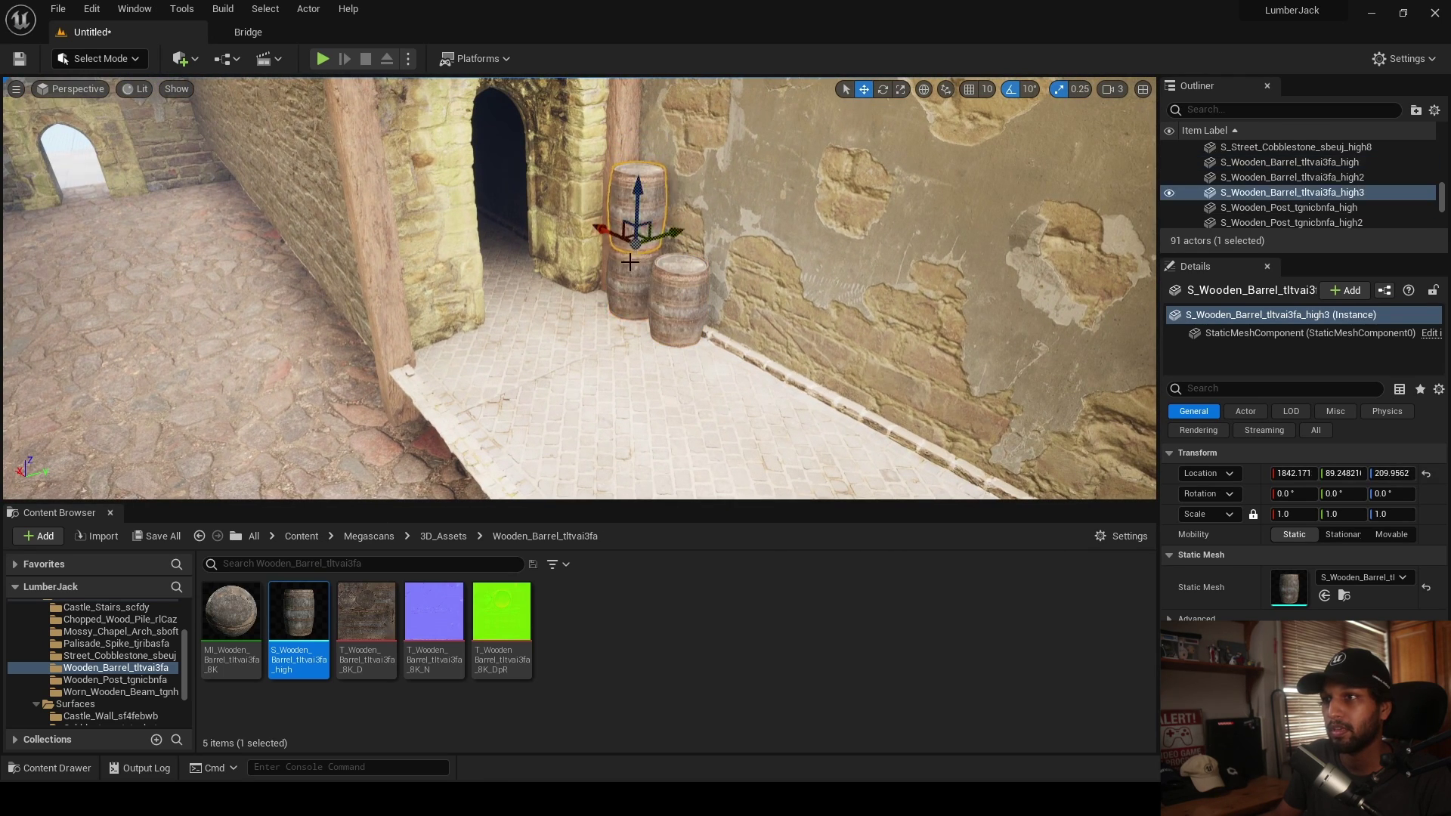
{"action": "left_click", "coordinate": [672, 321]}
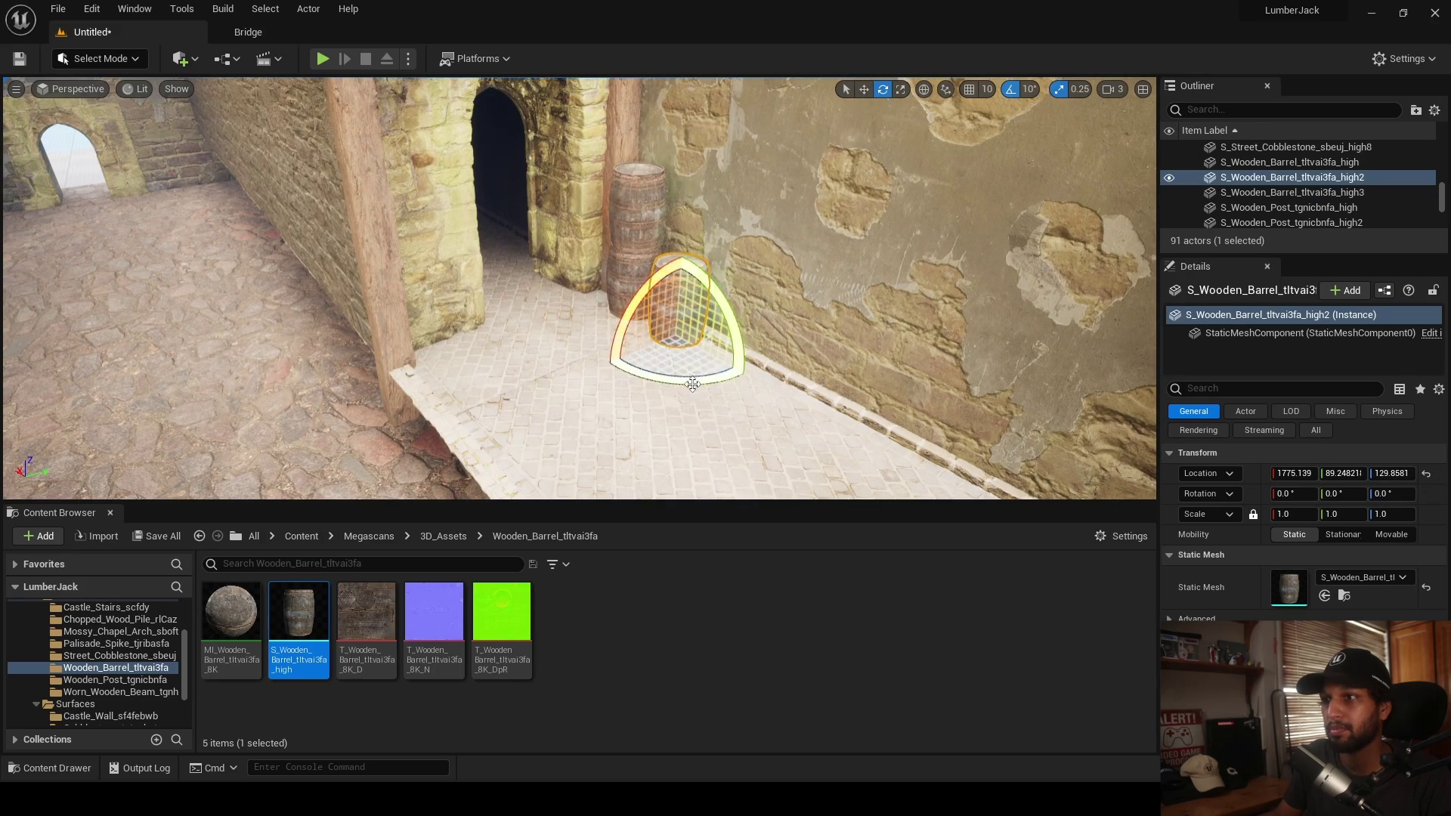
{"action": "left_click", "coordinate": [649, 412]}
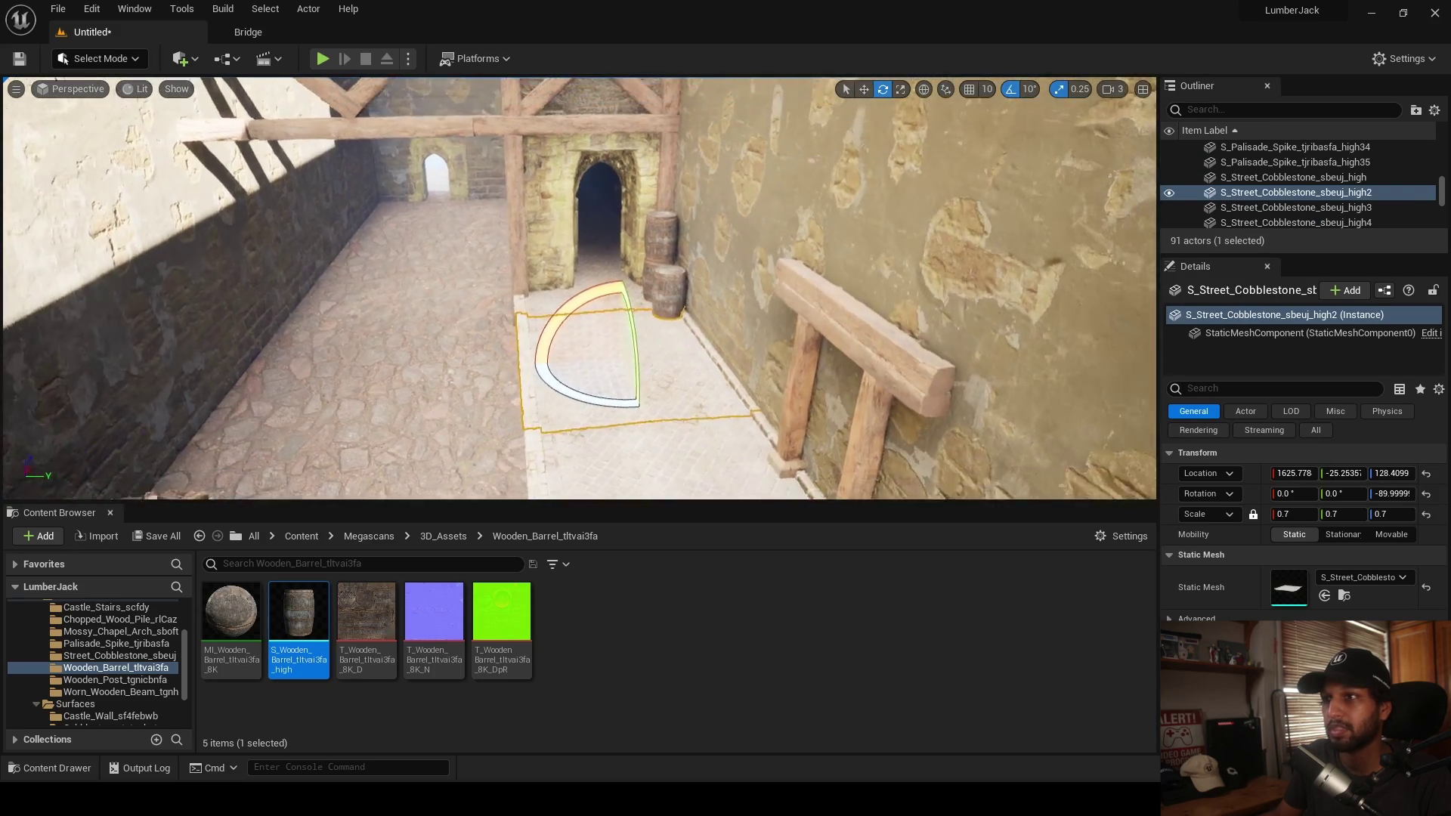
- Place a barrel against the street wall beside the wooden frame and firewood pile, and stack a copy on top at about Z 76
{"action": "right_click_drag", "start_coordinate": [649, 411], "coordinate": [680, 419]}
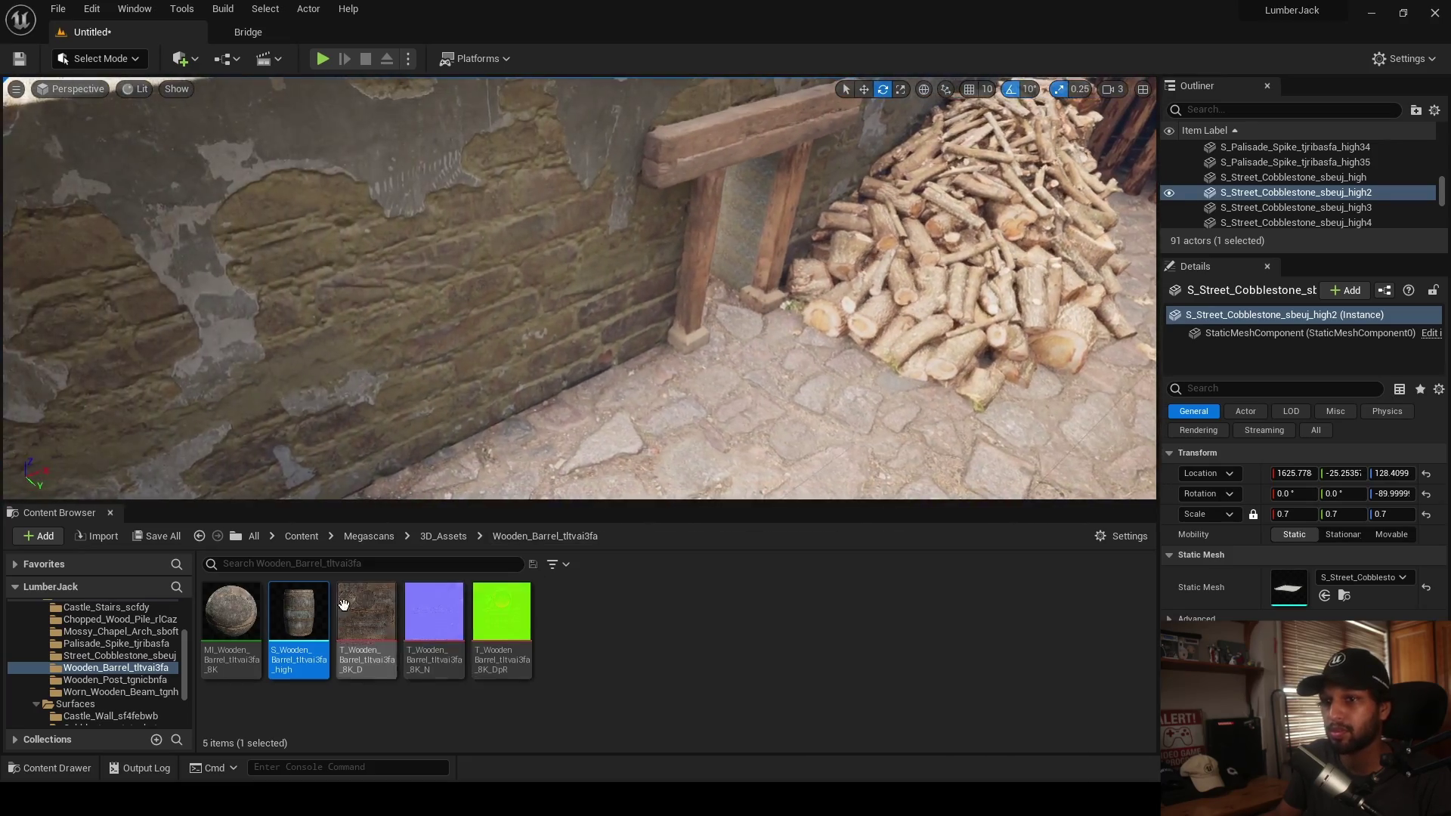
{"action": "left_click_drag", "start_coordinate": [357, 603], "coordinate": [686, 388]}
{"action": "left_click_drag", "start_coordinate": [676, 368], "coordinate": [694, 251]}
{"action": "key", "text": "w"}
- Duplicate the two-barrel stack twice along the wall to about X -255, and extend the row with two single barrels to about X -364
{"action": "left_click", "coordinate": [682, 342], "text": "shift"}
{"action": "left_click_drag", "start_coordinate": [722, 339], "coordinate": [623, 326], "text": "alt"}
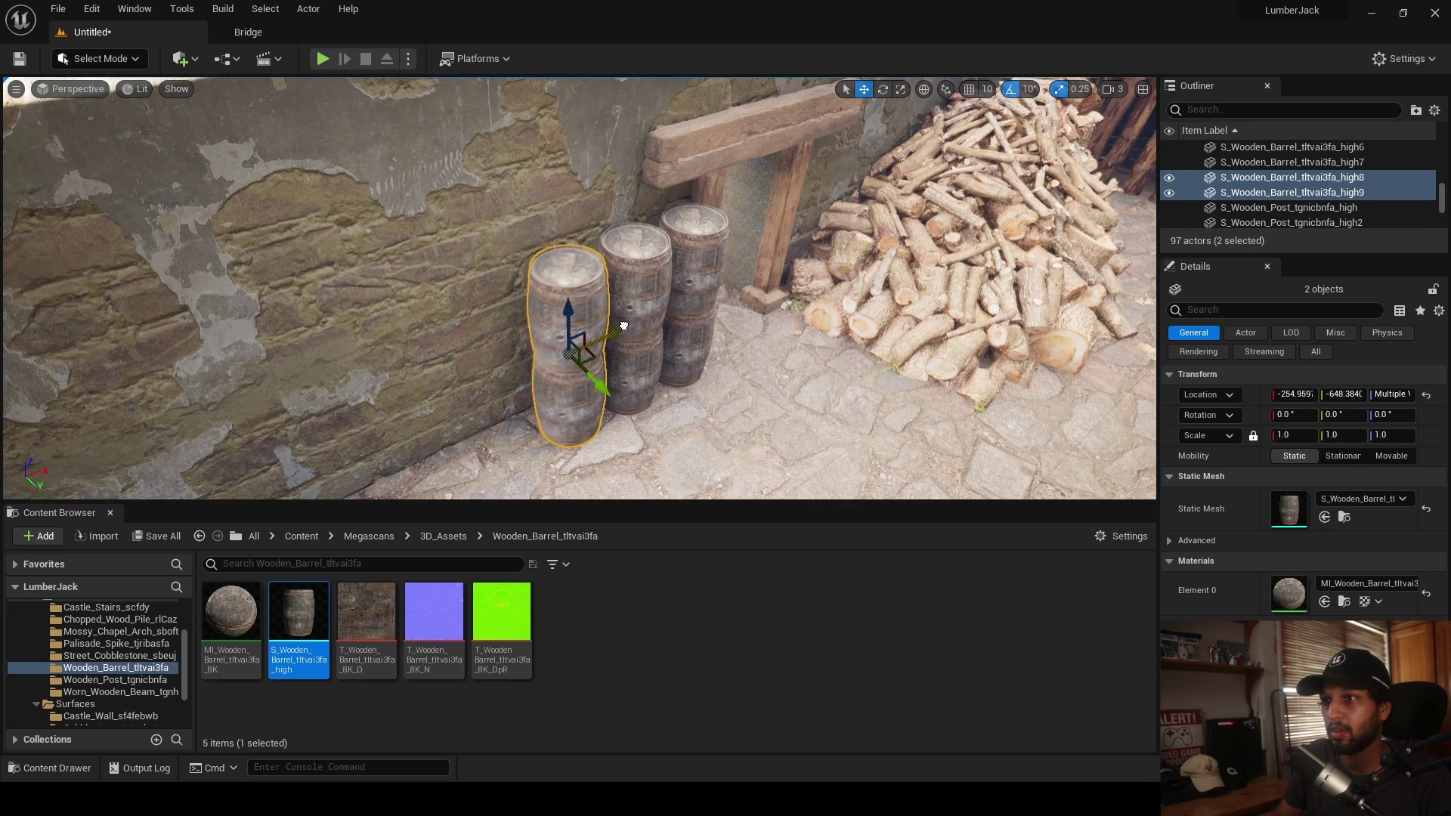
{"action": "left_click", "coordinate": [587, 399]}
{"action": "left_click_drag", "start_coordinate": [616, 402], "coordinate": [497, 449], "text": "alt"}
{"action": "right_click_drag", "start_coordinate": [509, 426], "coordinate": [454, 408]}
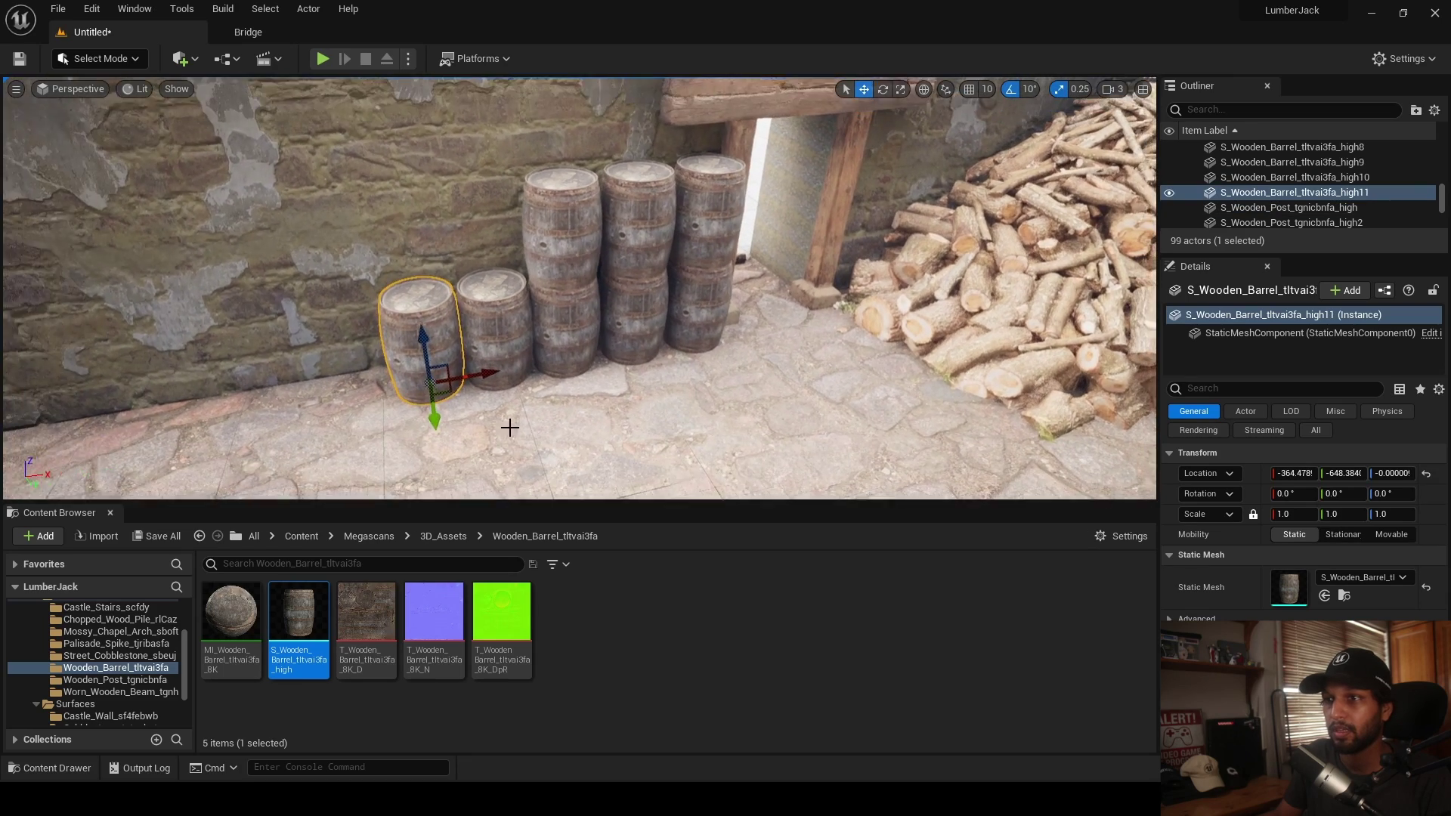
- Rotate individual barrels in the row about their vertical axes for variety, with the middle upper one at 80° and the third stack's lower one at -100°
{"action": "key", "text": "e"}
{"action": "left_click_drag", "start_coordinate": [434, 432], "coordinate": [558, 412]}
{"action": "left_click", "coordinate": [501, 335]}
{"action": "left_click", "coordinate": [584, 227]}
{"action": "left_click_drag", "start_coordinate": [566, 319], "coordinate": [515, 315]}
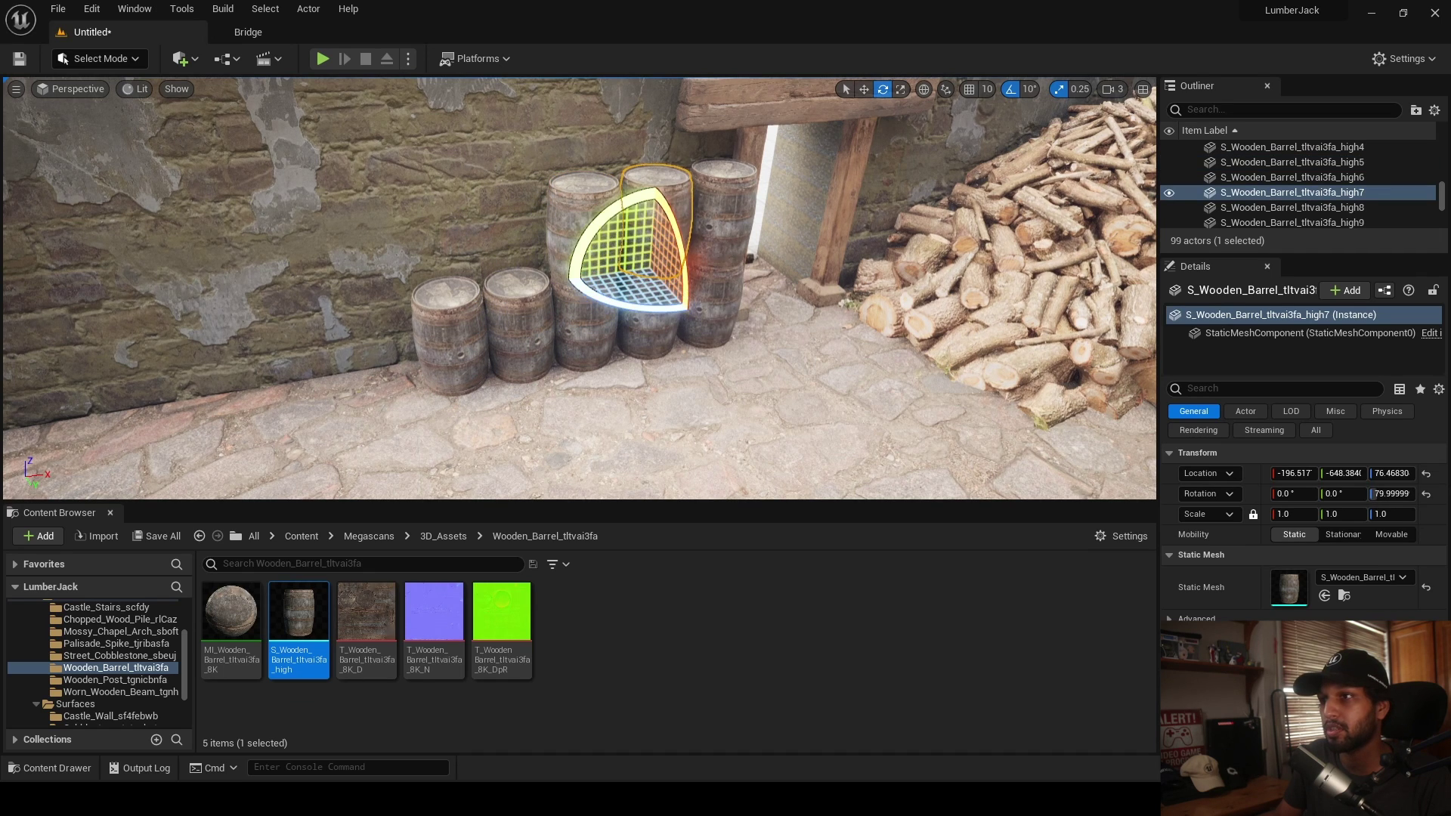
{"action": "left_click", "coordinate": [721, 204]}
{"action": "left_click_drag", "start_coordinate": [702, 303], "coordinate": [647, 317]}
{"action": "right_click_drag", "start_coordinate": [646, 318], "coordinate": [669, 319]}
{"action": "left_click", "coordinate": [656, 320]}
{"action": "left_click_drag", "start_coordinate": [586, 379], "coordinate": [643, 380]}
{"action": "left_click", "coordinate": [534, 396]}
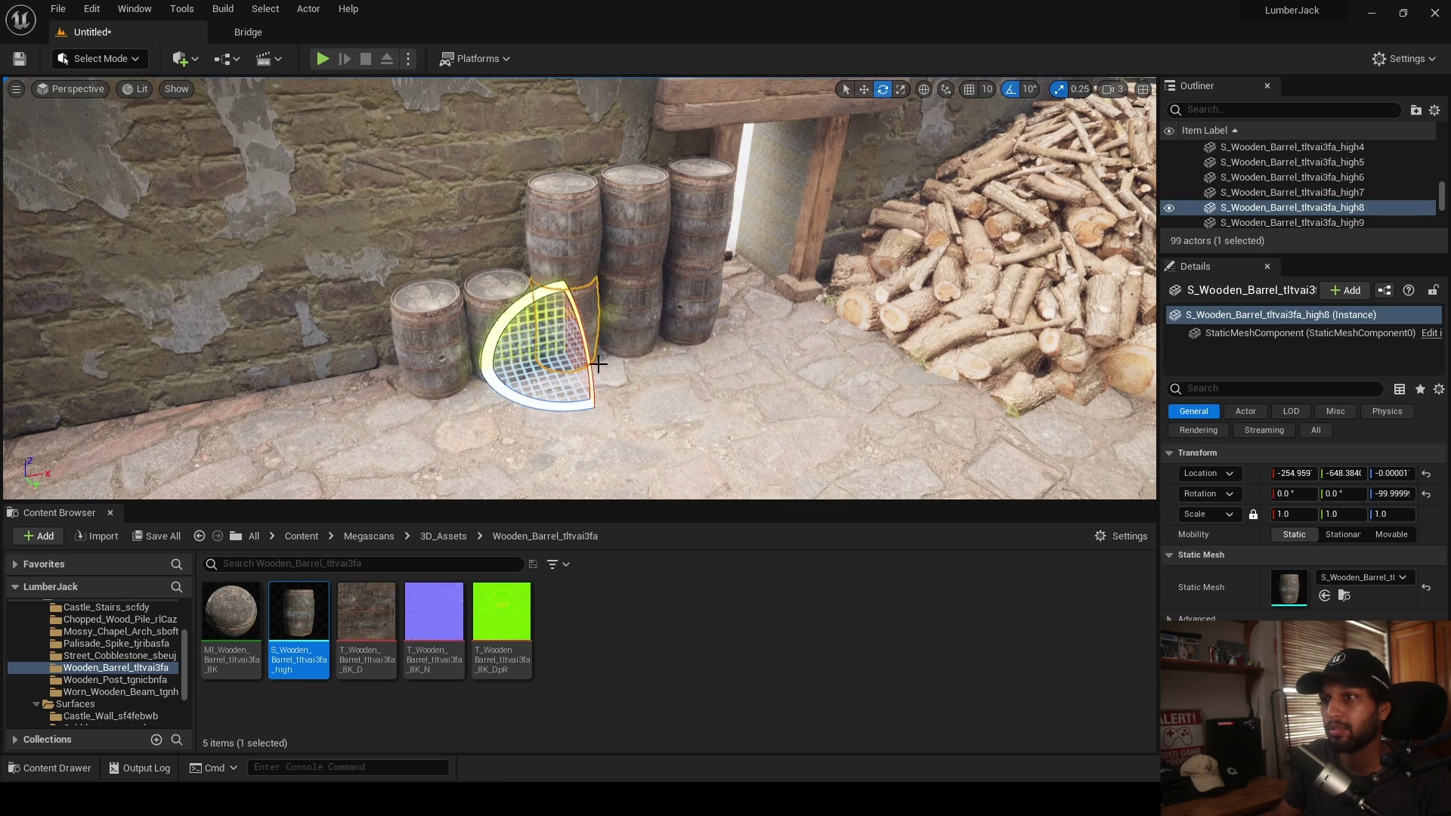
{"action": "left_click", "coordinate": [616, 423]}
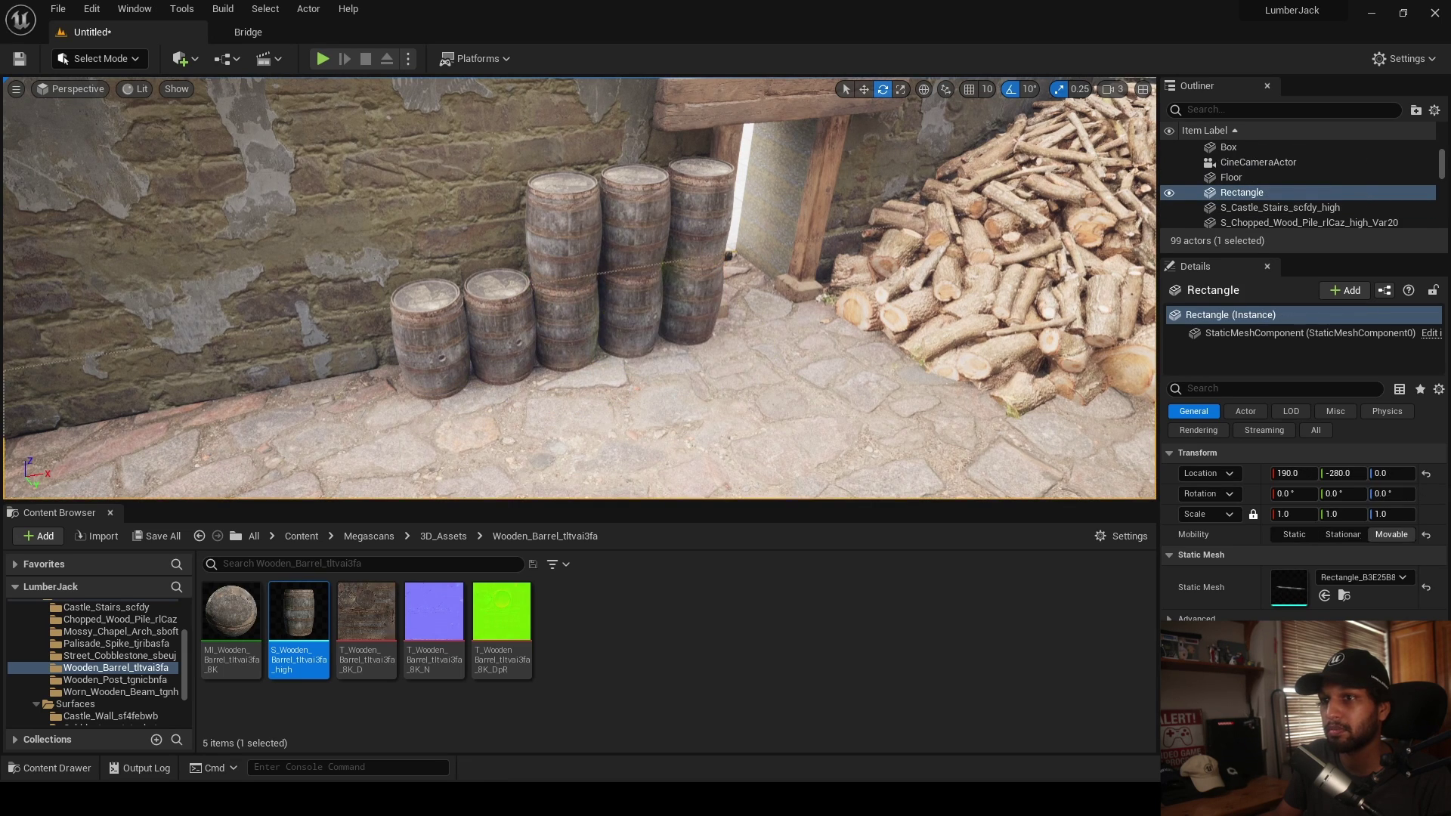
- Select a worn wooden beam from a wall frame and duplicate it out over the street
{"action": "left_click", "coordinate": [414, 418]}
{"action": "left_click_drag", "start_coordinate": [414, 418], "coordinate": [423, 413]}
{"action": "left_click", "coordinate": [606, 418]}
{"action": "key", "text": "f"}
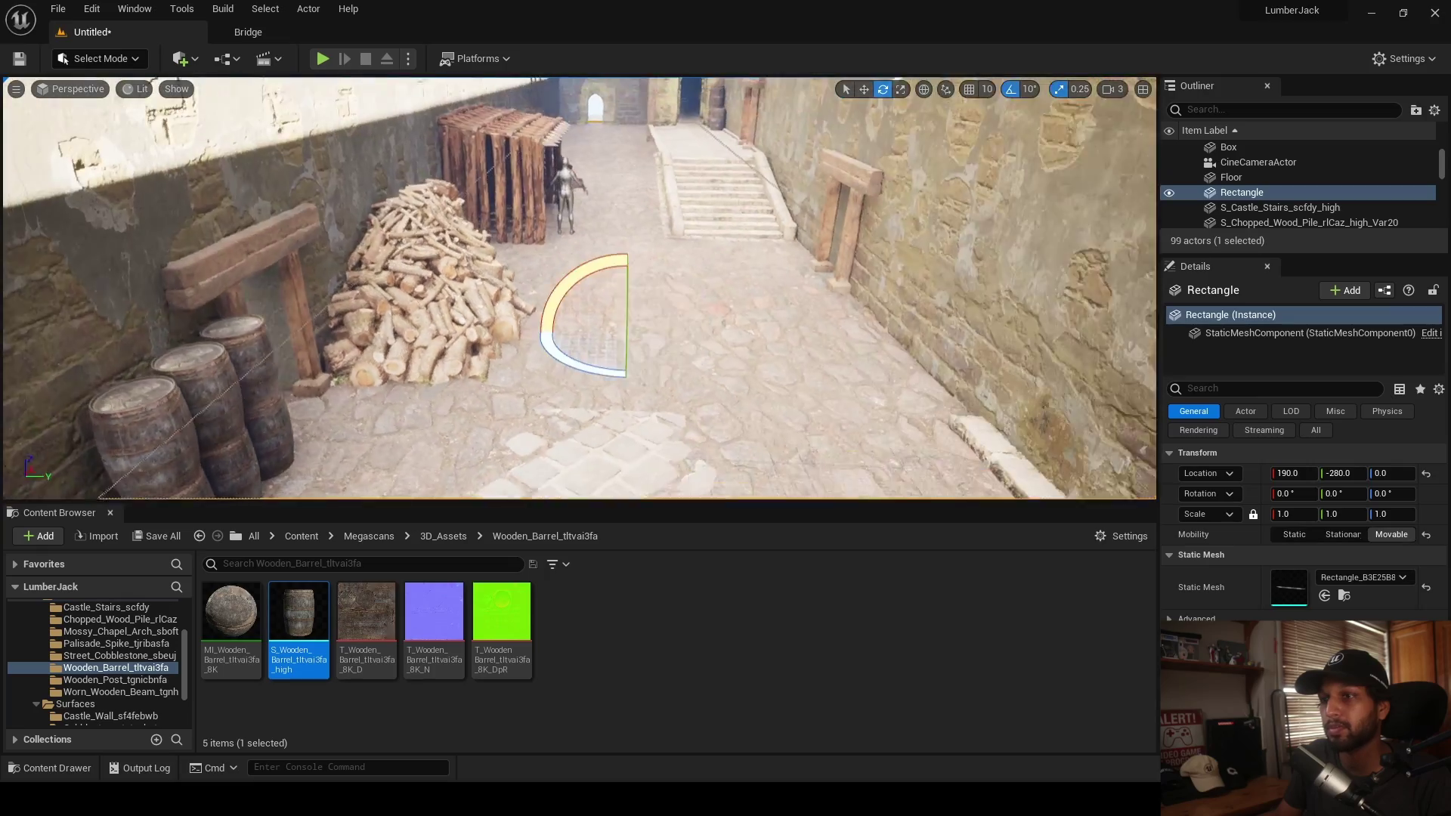
{"action": "right_click_drag", "start_coordinate": [606, 418], "coordinate": [664, 223]}
{"action": "left_click", "coordinate": [664, 224]}
{"action": "key", "text": "w"}
{"action": "left_click_drag", "start_coordinate": [596, 211], "coordinate": [885, 261], "text": "alt"}
- Lower the copied beam onto the cobblestones near the wall frame, at about X 305, Y -8, Z 10
{"action": "key", "text": "e"}
{"action": "key", "text": "w"}
{"action": "left_click_drag", "start_coordinate": [752, 192], "coordinate": [718, 341]}
{"action": "right_click_drag", "start_coordinate": [718, 341], "coordinate": [627, 404]}
{"action": "left_click_drag", "start_coordinate": [690, 244], "coordinate": [510, 230]}
{"action": "right_click_drag", "start_coordinate": [522, 244], "coordinate": [491, 243]}
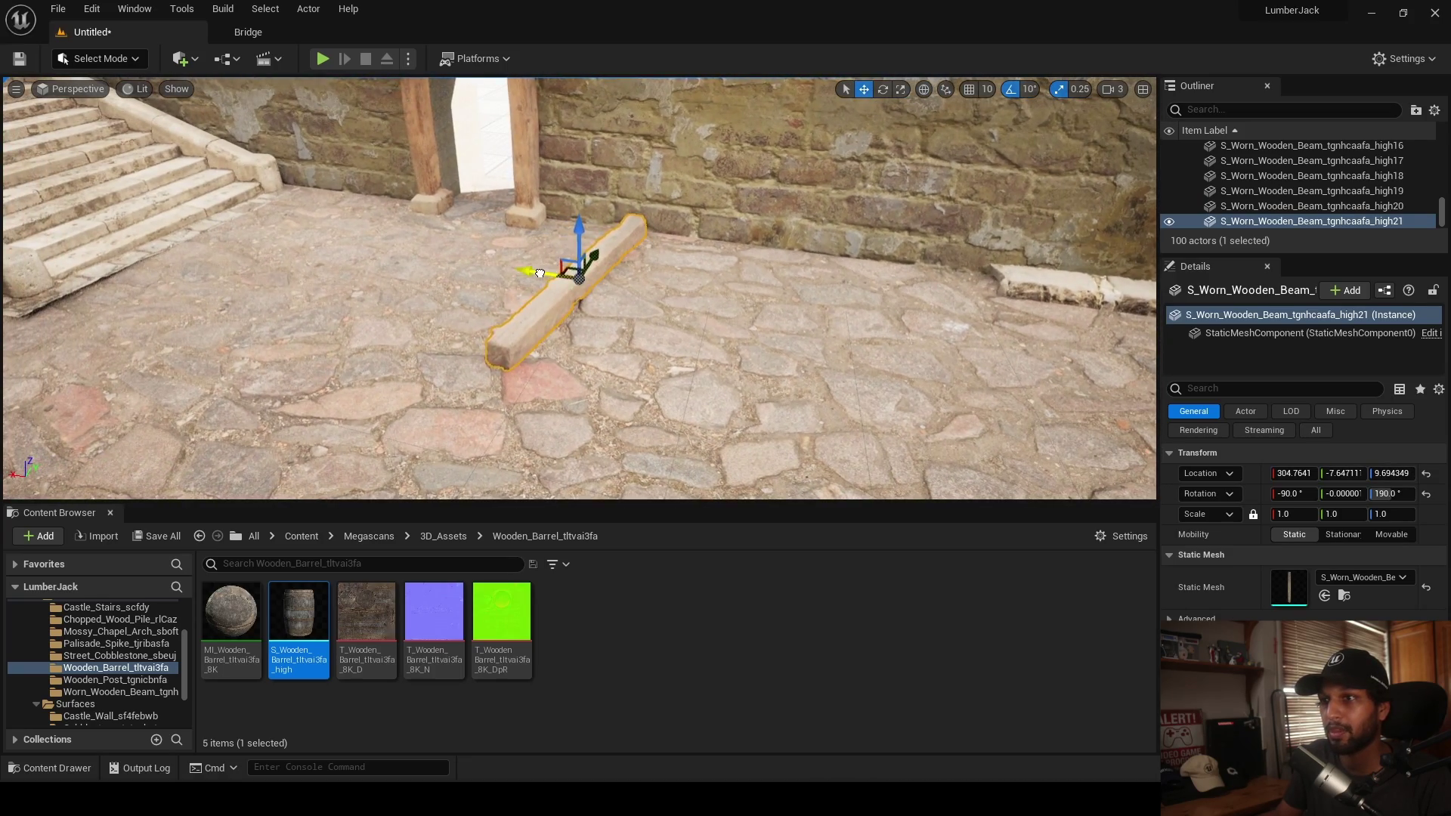
- Duplicate the beam twice along its local axis to lie side by side, the last at about X 278, Y -17, and roll that copy lengthwise
{"action": "left_click_drag", "start_coordinate": [584, 214], "coordinate": [551, 346]}
{"action": "key", "text": "ctrl+z"}
{"action": "left_click", "coordinate": [923, 89]}
{"action": "key", "text": "w"}
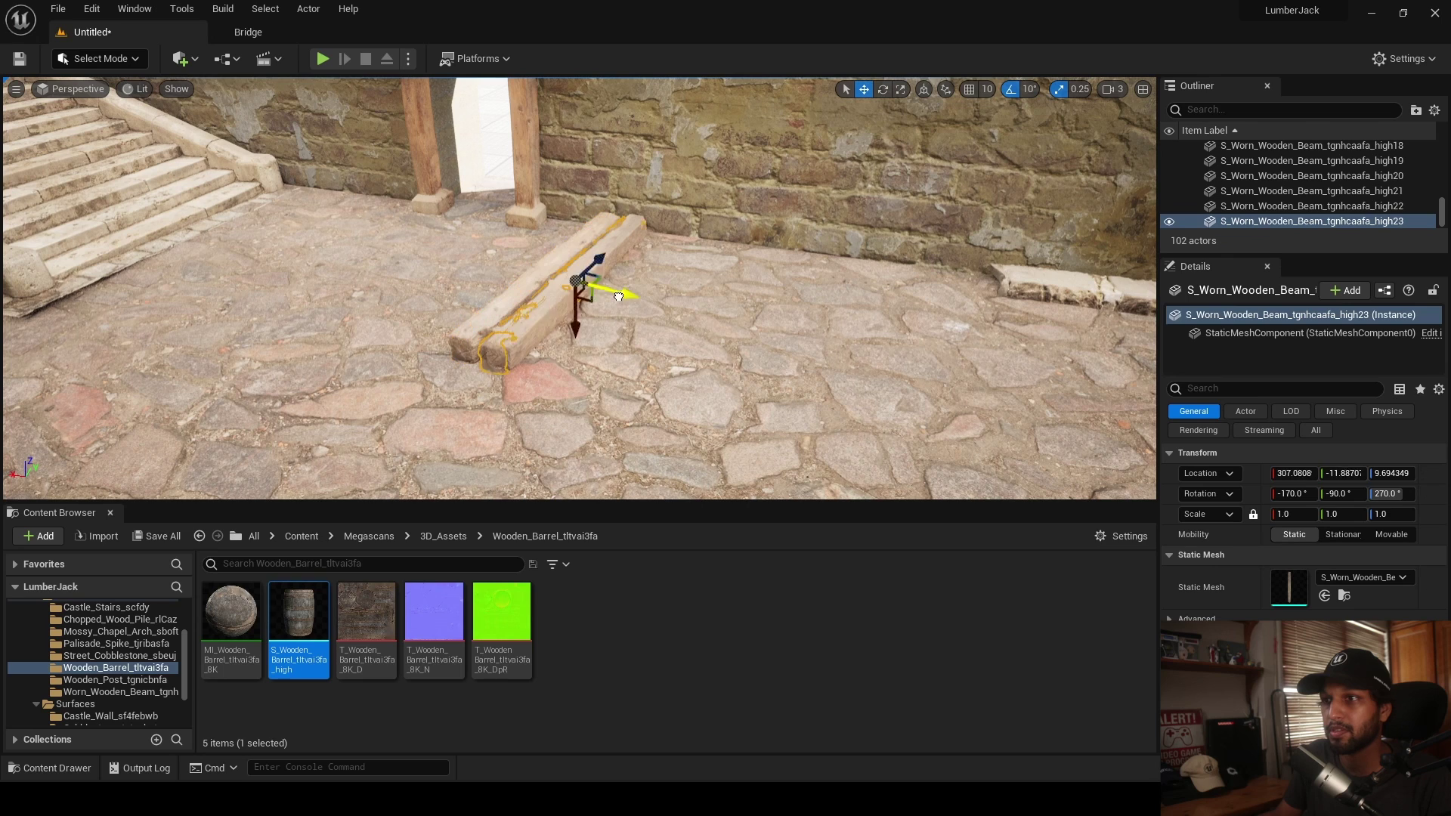
{"action": "left_click_drag", "start_coordinate": [618, 297], "coordinate": [656, 303]}
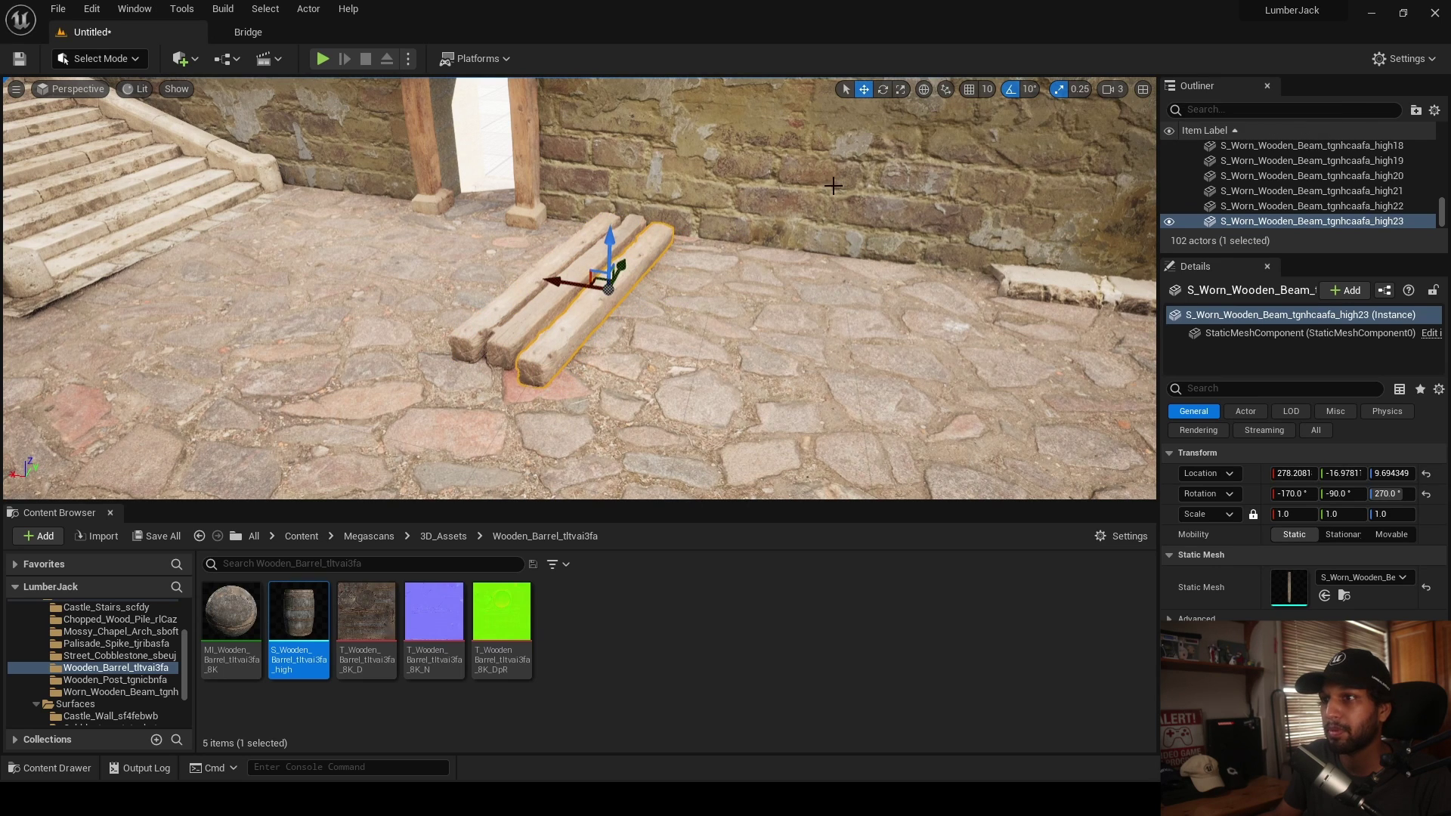
{"action": "key", "text": "e"}
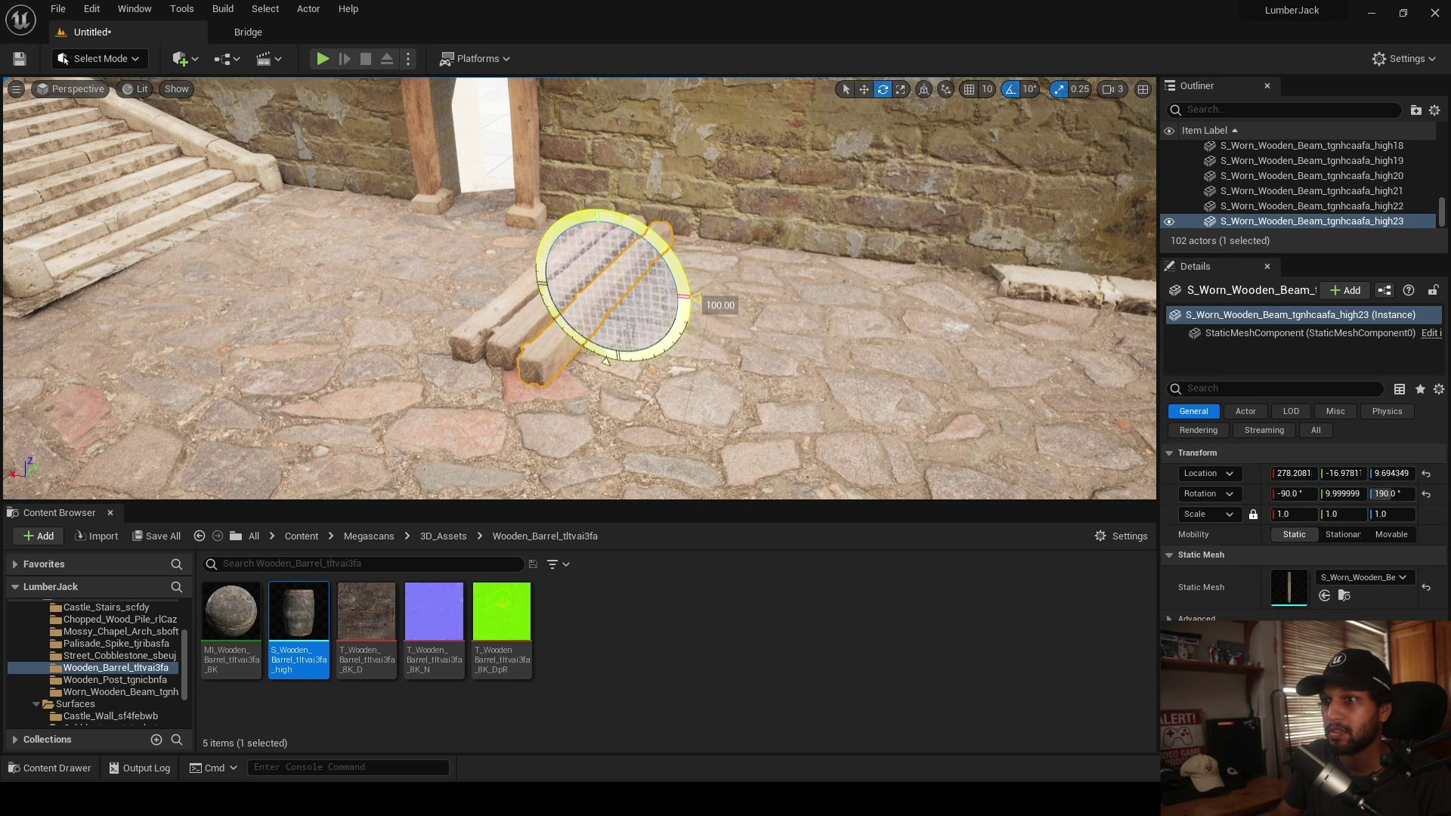
- Add a fourth worn wooden beam at the stairs side of the row of beams lying by the doorway
{"action": "right_click_drag", "start_coordinate": [710, 349], "coordinate": [771, 348]}
{"action": "key", "text": "w"}
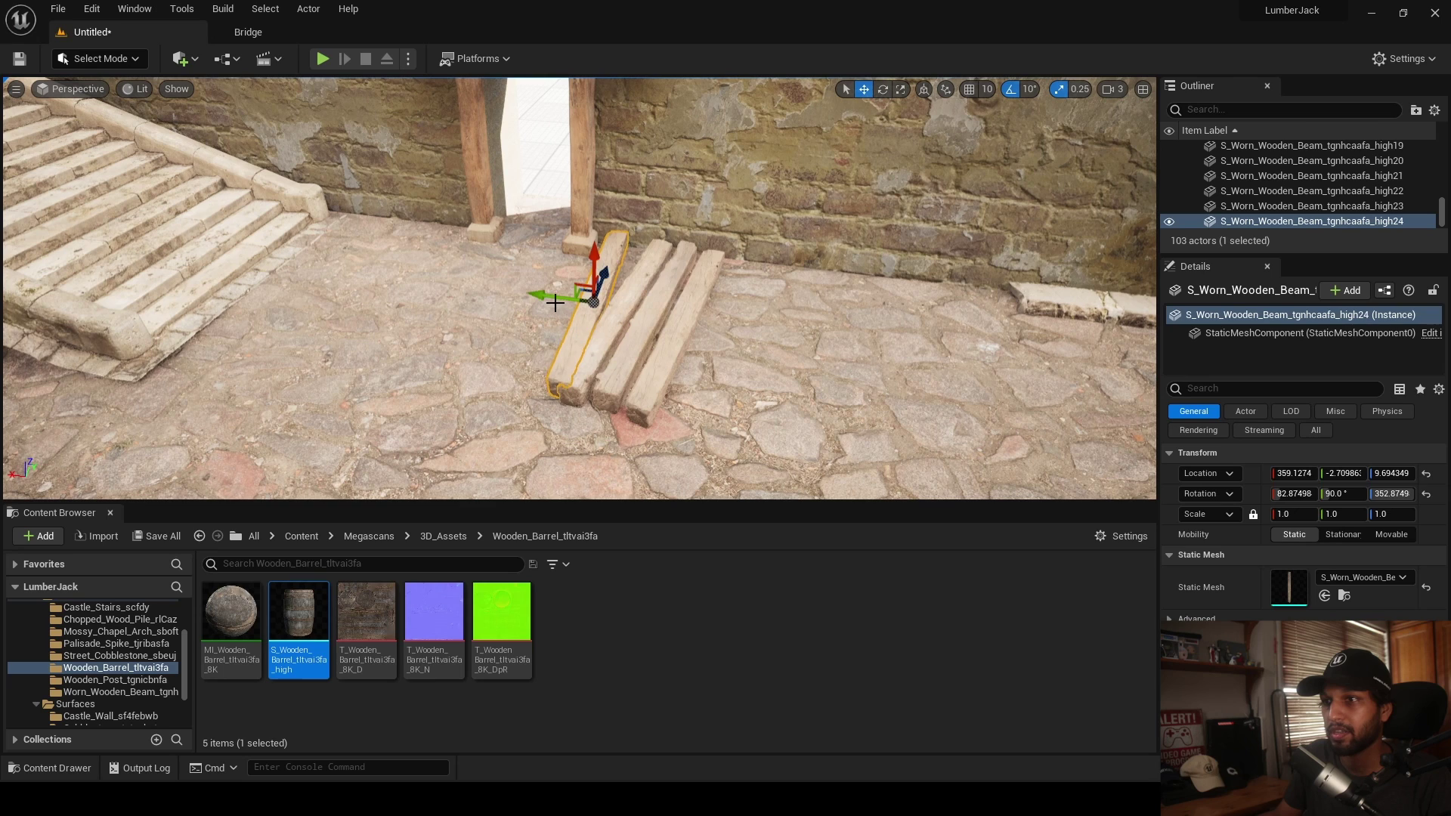
{"action": "left_click", "coordinate": [597, 343]}
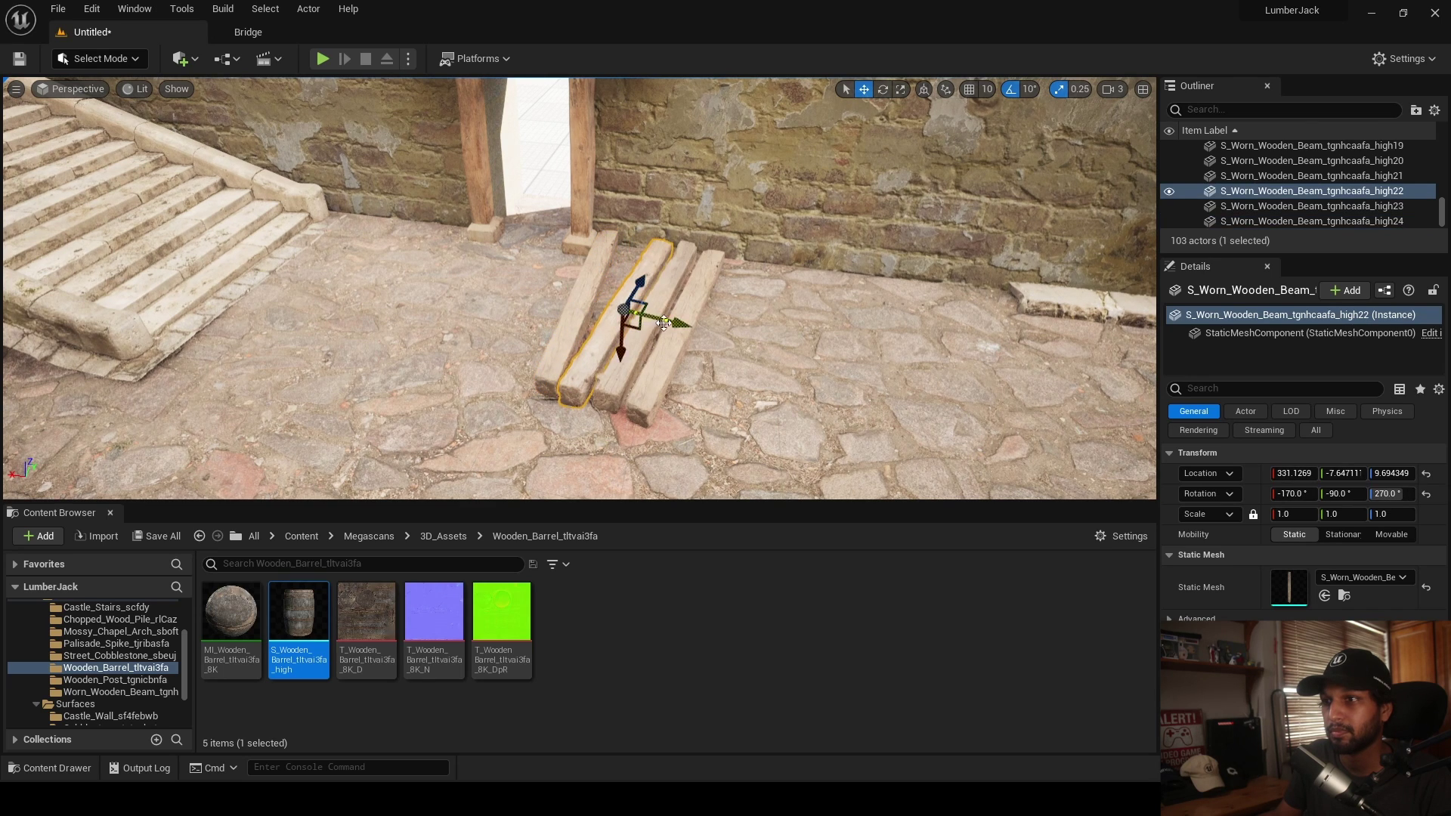
{"action": "left_click", "coordinate": [695, 329]}
- Duplicate the outermost beam on the side away from the stairs, raise the copy onto the row and angle it across the beams underneath
{"action": "left_click", "coordinate": [684, 343]}
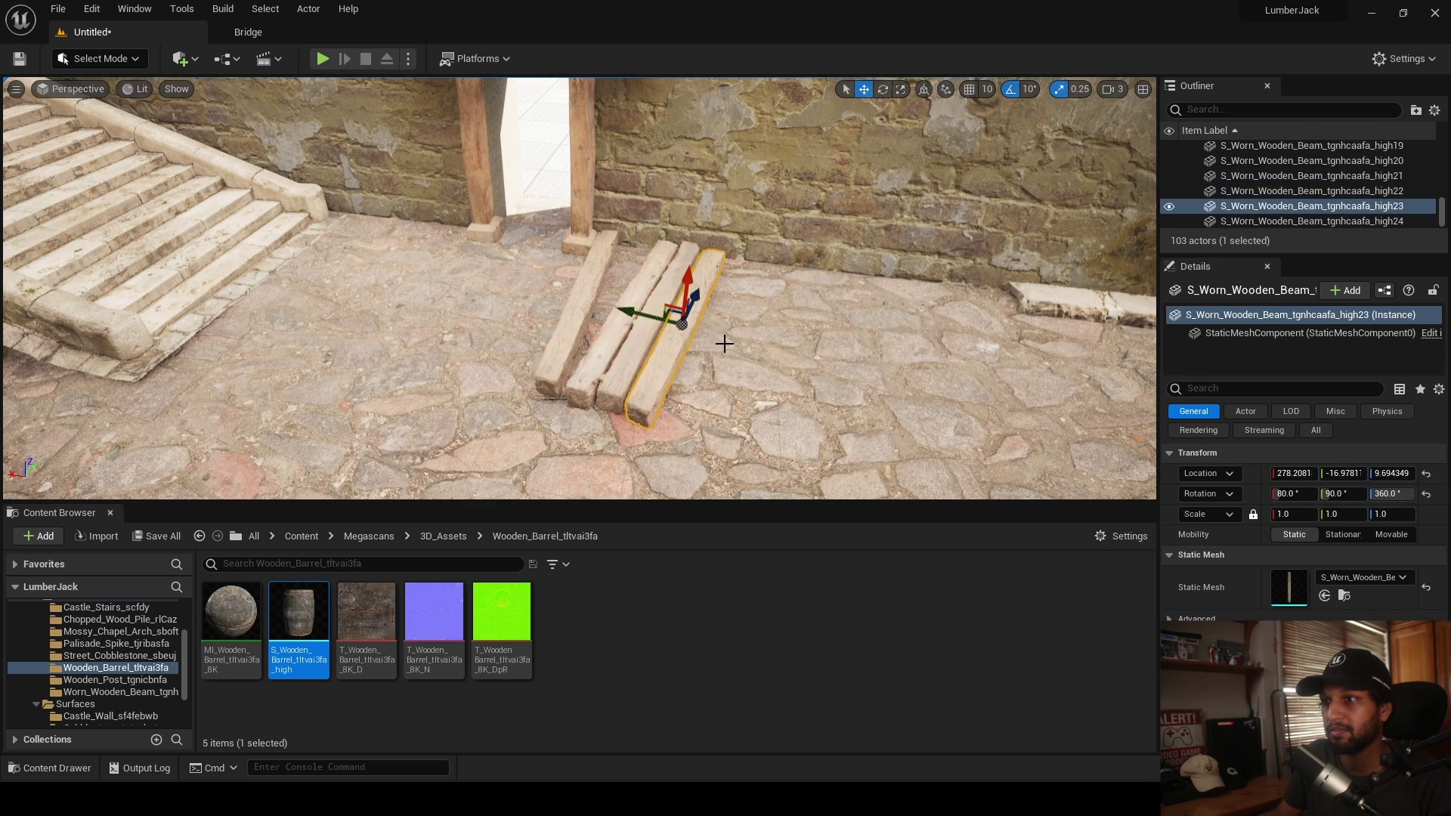
{"action": "right_click_drag", "start_coordinate": [684, 344], "coordinate": [703, 344]}
{"action": "left_click_drag", "start_coordinate": [625, 315], "coordinate": [673, 262]}
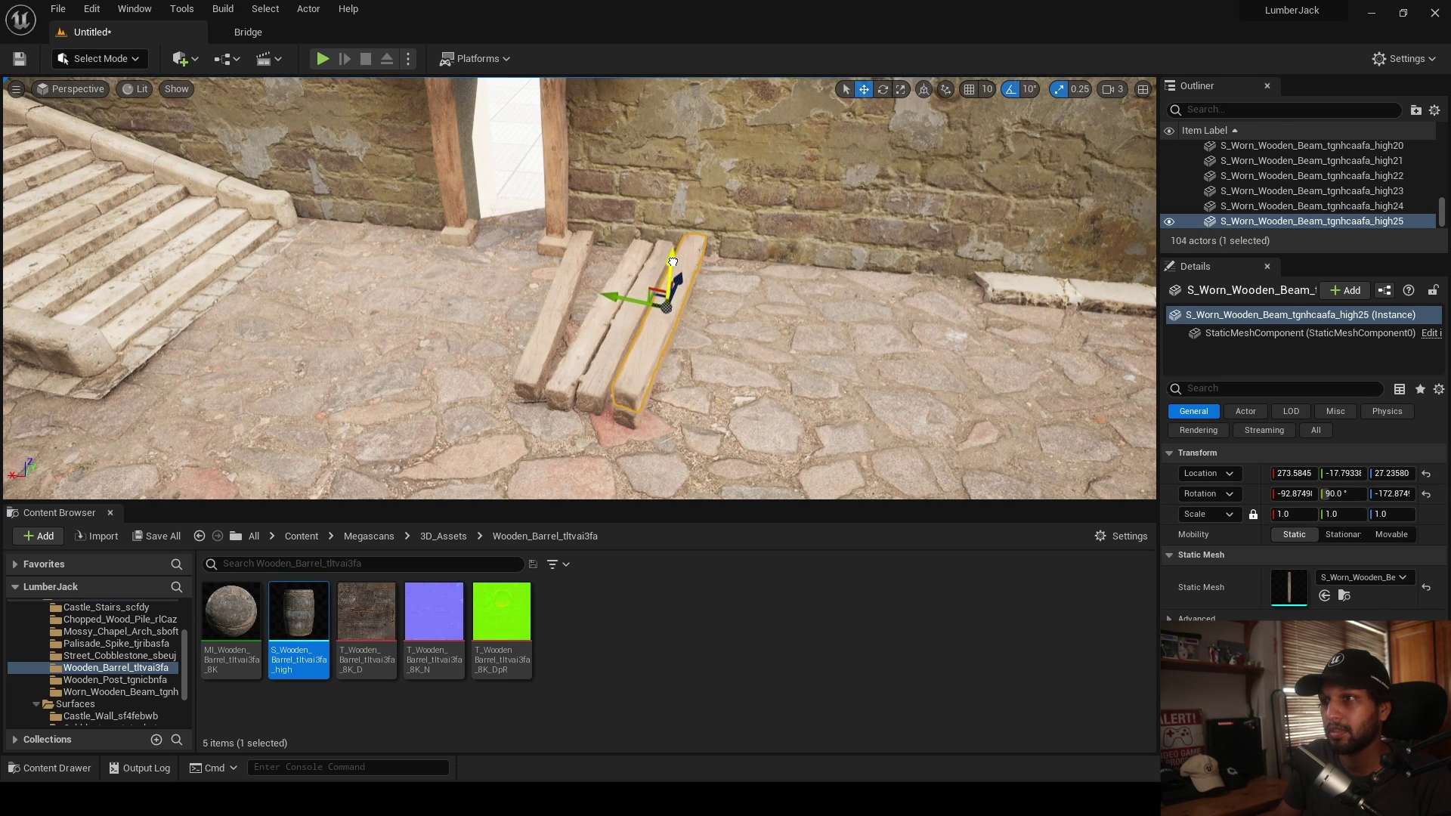
{"action": "right_click_drag", "start_coordinate": [684, 347], "coordinate": [664, 345]}
{"action": "key", "text": "w"}
{"action": "right_click_drag", "start_coordinate": [679, 291], "coordinate": [699, 296]}
{"action": "left_click_drag", "start_coordinate": [663, 270], "coordinate": [555, 247]}
{"action": "key", "text": "e"}
{"action": "left_click_drag", "start_coordinate": [603, 293], "coordinate": [578, 291]}
{"action": "key", "text": "w"}
{"action": "right_click_drag", "start_coordinate": [613, 261], "coordinate": [593, 299]}
- Duplicate the raised beam and rest the copy at an opposite angle on the far side of the pile
{"action": "key", "text": "e"}
{"action": "key", "text": "w"}
{"action": "left_click_drag", "start_coordinate": [578, 296], "coordinate": [691, 360], "text": "alt"}
{"action": "key", "text": "w"}
{"action": "key", "text": "e"}
{"action": "key", "text": "w"}
{"action": "left_click_drag", "start_coordinate": [636, 319], "coordinate": [648, 312]}
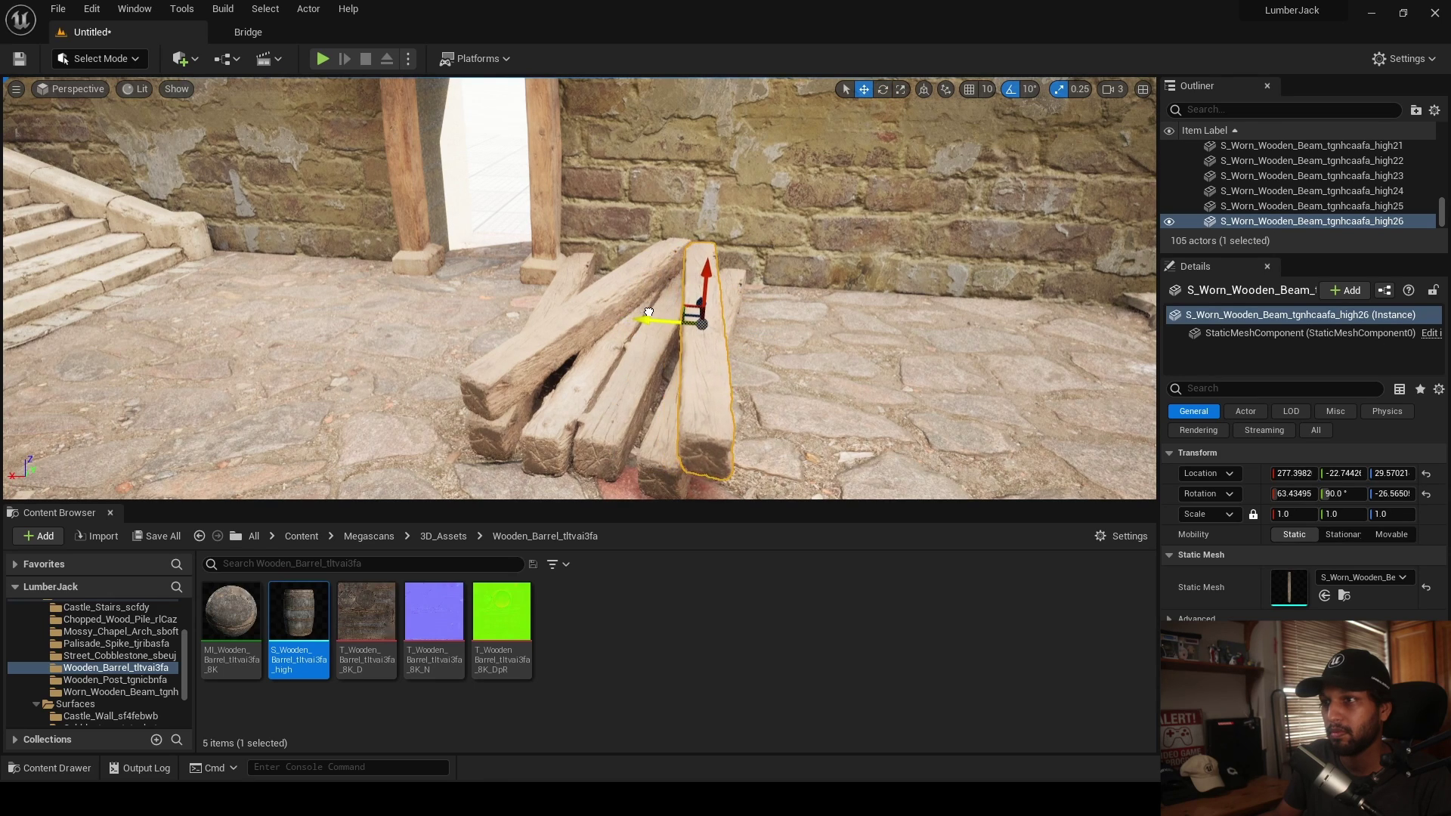
{"action": "left_click", "coordinate": [757, 390]}
{"action": "right_click_drag", "start_coordinate": [757, 390], "coordinate": [703, 377]}
{"action": "left_click", "coordinate": [616, 346]}
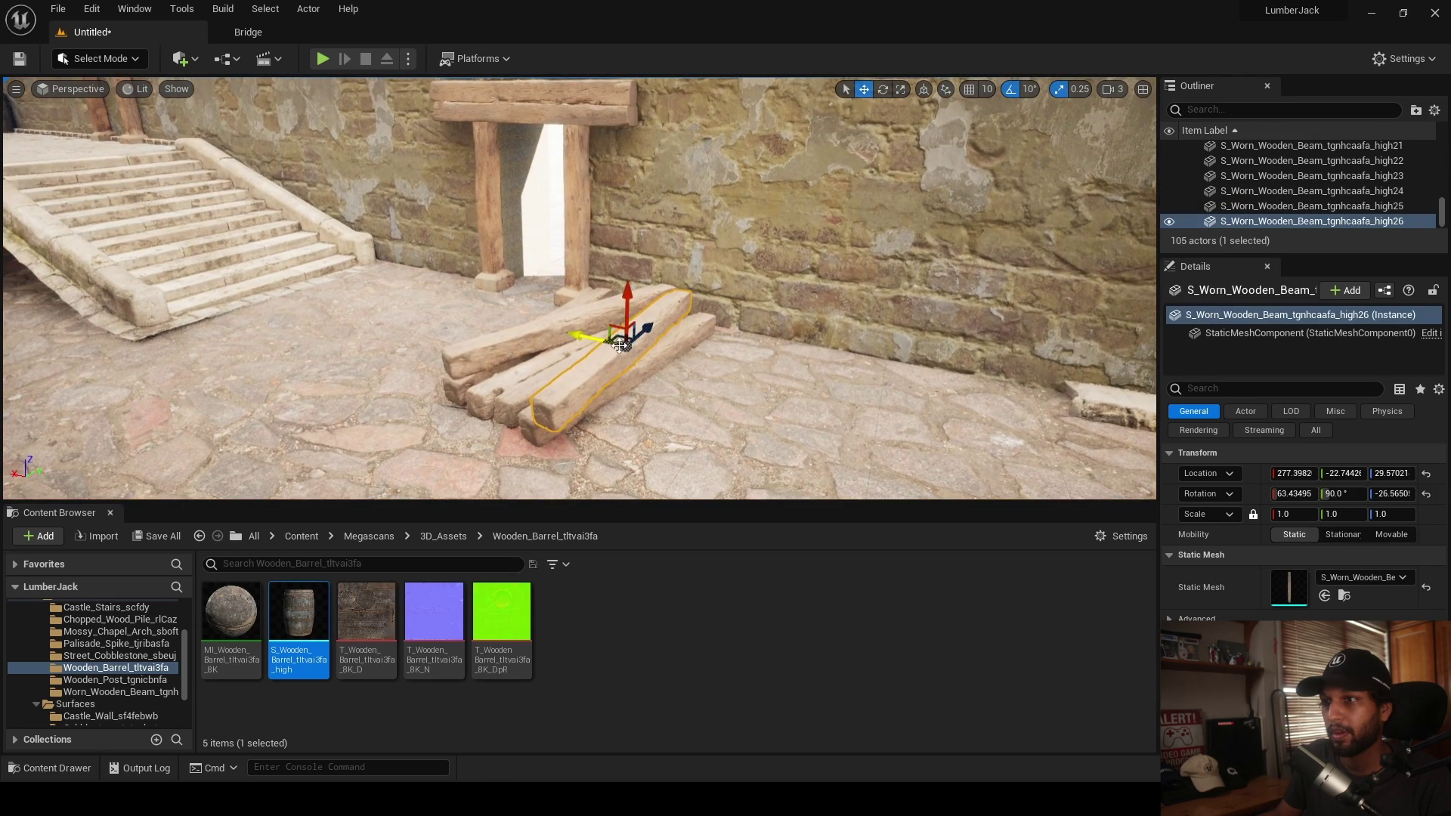
{"action": "left_click_drag", "start_coordinate": [629, 359], "coordinate": [648, 357]}
- Duplicate another beam onto the top of the pile and lay it diagonally over the second layer
{"action": "key", "text": "w"}
{"action": "right_click_drag", "start_coordinate": [648, 357], "coordinate": [744, 301]}
{"action": "left_click_drag", "start_coordinate": [712, 274], "coordinate": [651, 265]}
{"action": "right_click_drag", "start_coordinate": [651, 265], "coordinate": [529, 234]}
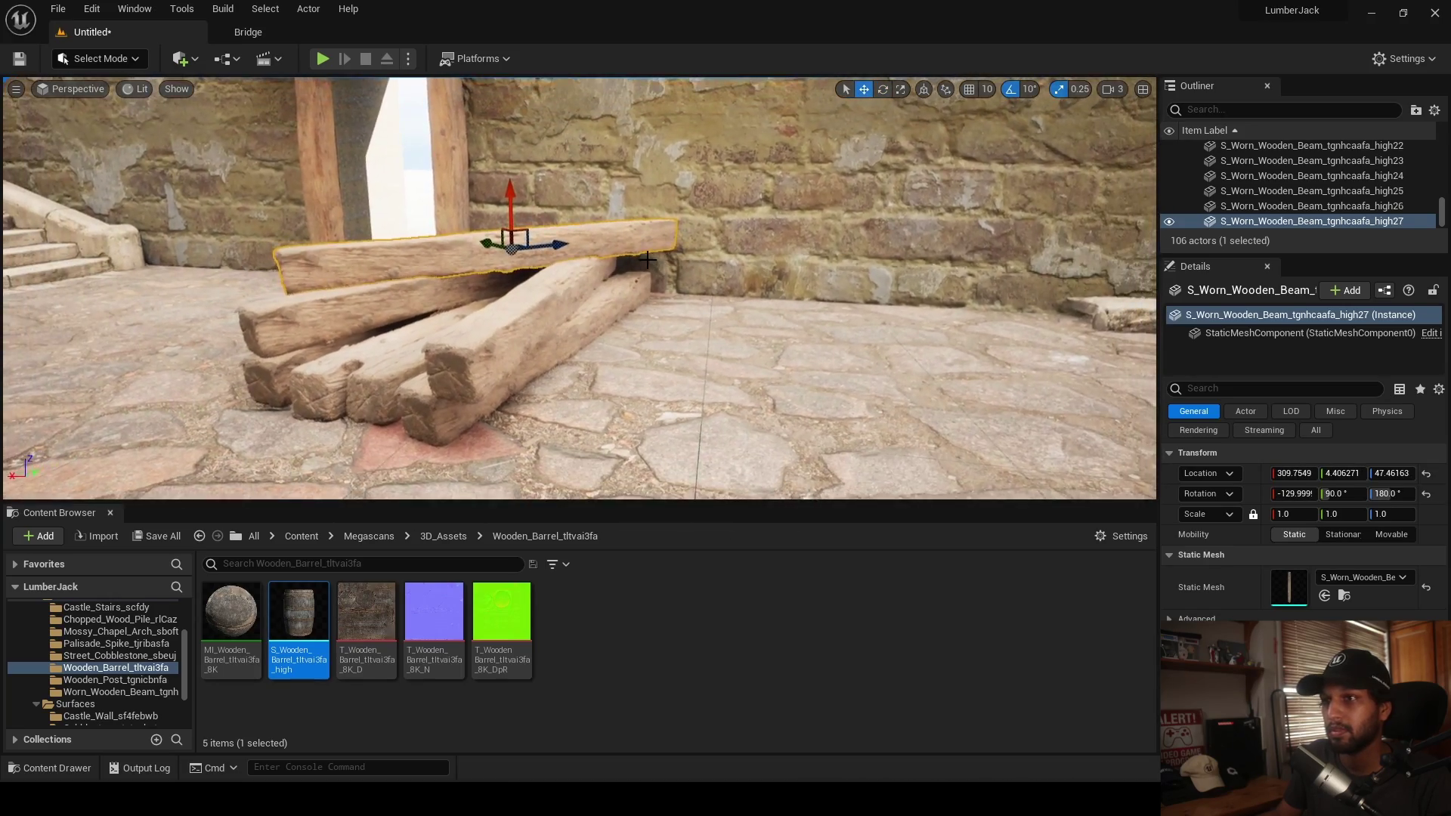
{"action": "left_click_drag", "start_coordinate": [512, 217], "coordinate": [511, 215]}
{"action": "right_click_drag", "start_coordinate": [511, 214], "coordinate": [605, 291]}
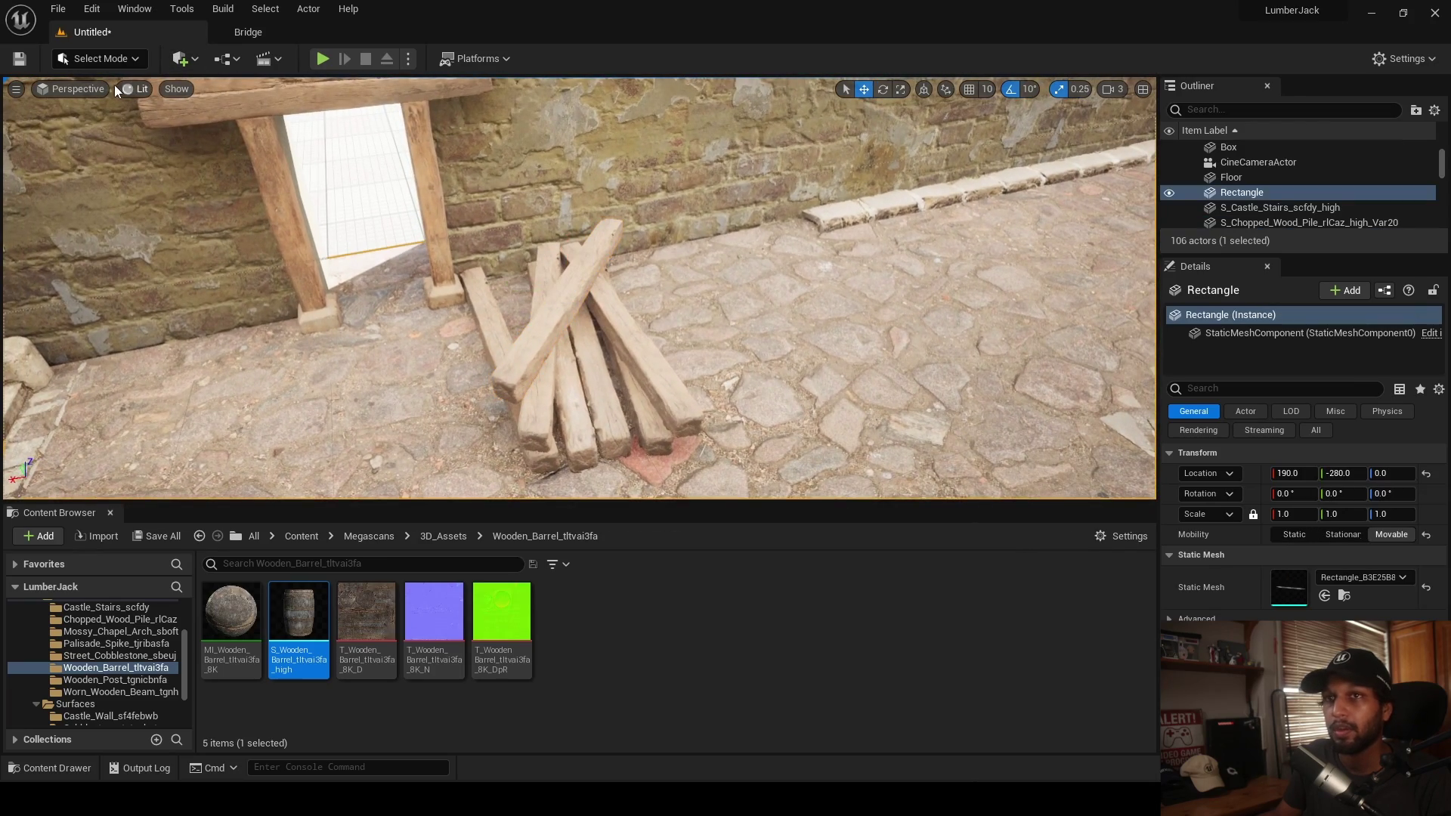
- View the scene through CineCameraActor, select a lower barrel by the wall and switch the transform gizmo to world space
{"action": "left_click", "coordinate": [93, 94]}
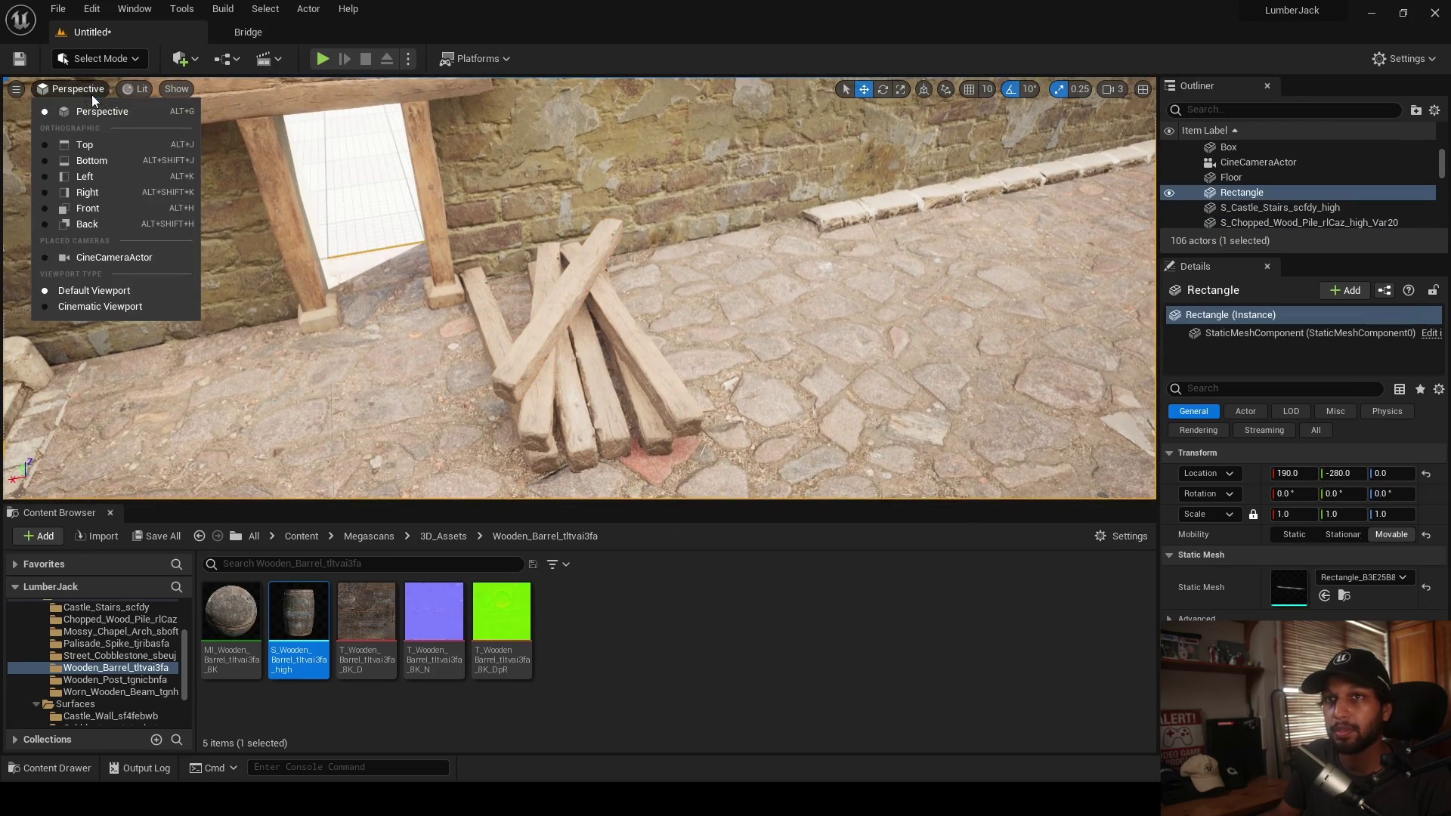
{"action": "mouse_move", "coordinate": [138, 255]}
{"action": "left_click", "coordinate": [250, 278]}
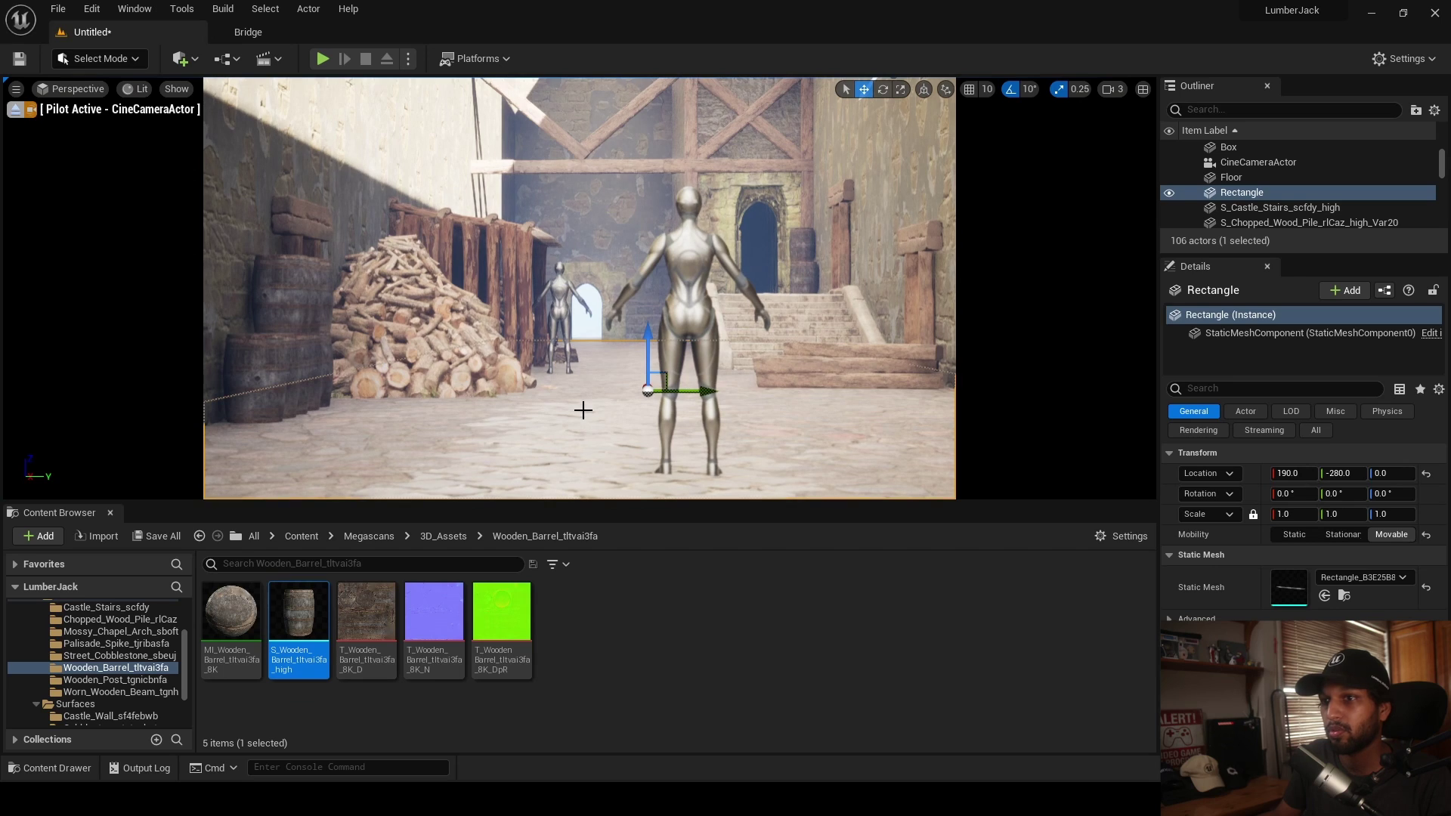
{"action": "left_click", "coordinate": [508, 399]}
{"action": "left_click", "coordinate": [303, 373]}
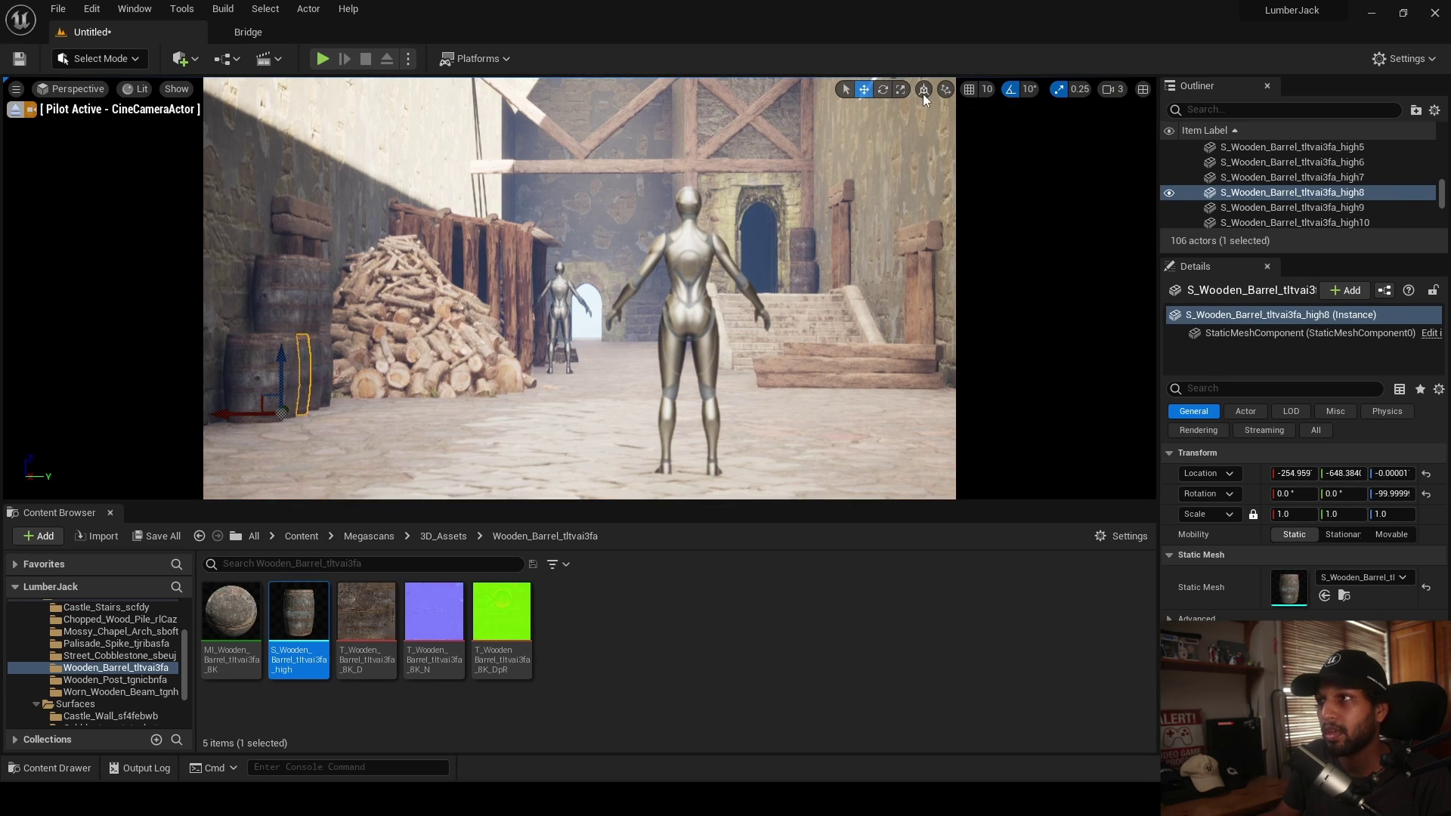
- Leave the camera view and examine the stacked barrels along the wall up close, one by one
{"action": "left_click", "coordinate": [16, 111]}
{"action": "key", "text": "f"}
{"action": "right_click_drag", "start_coordinate": [529, 288], "coordinate": [521, 378]}
{"action": "left_click", "coordinate": [571, 365]}
{"action": "left_click_drag", "start_coordinate": [583, 436], "coordinate": [685, 300]}
{"action": "left_click", "coordinate": [665, 245]}
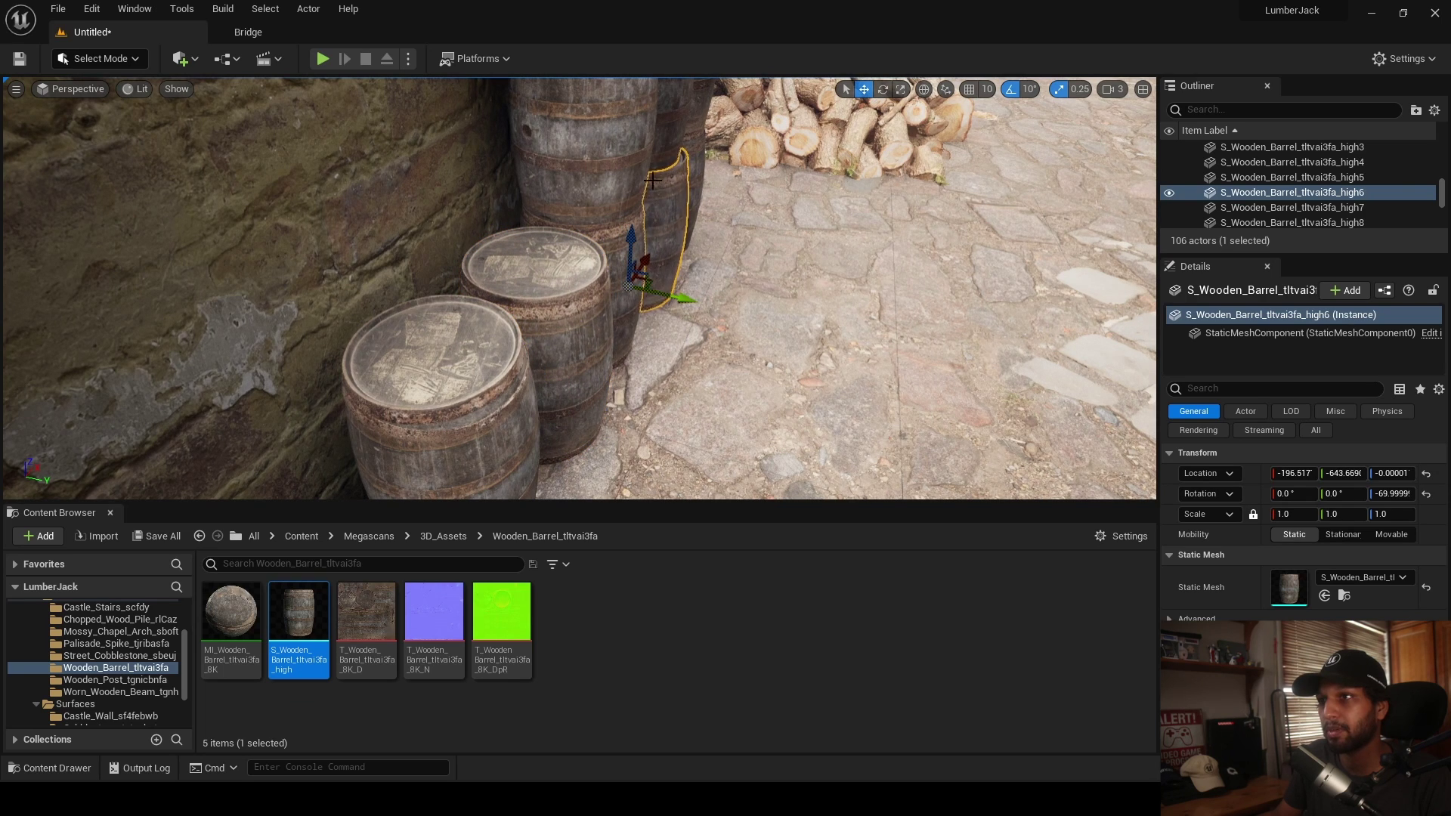
{"action": "left_click", "coordinate": [675, 143]}
{"action": "left_click", "coordinate": [661, 295]}
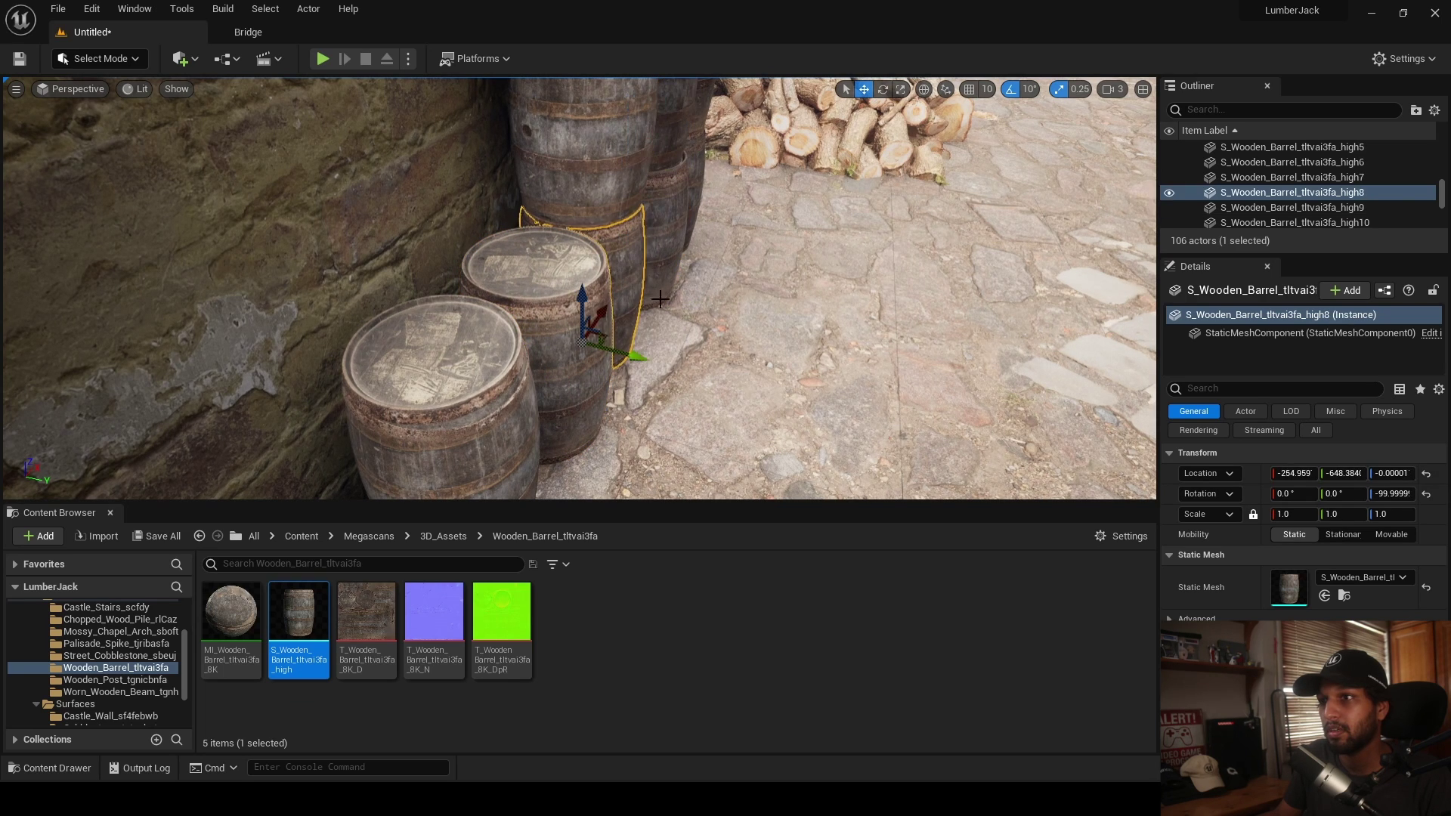
{"action": "left_click", "coordinate": [635, 215]}
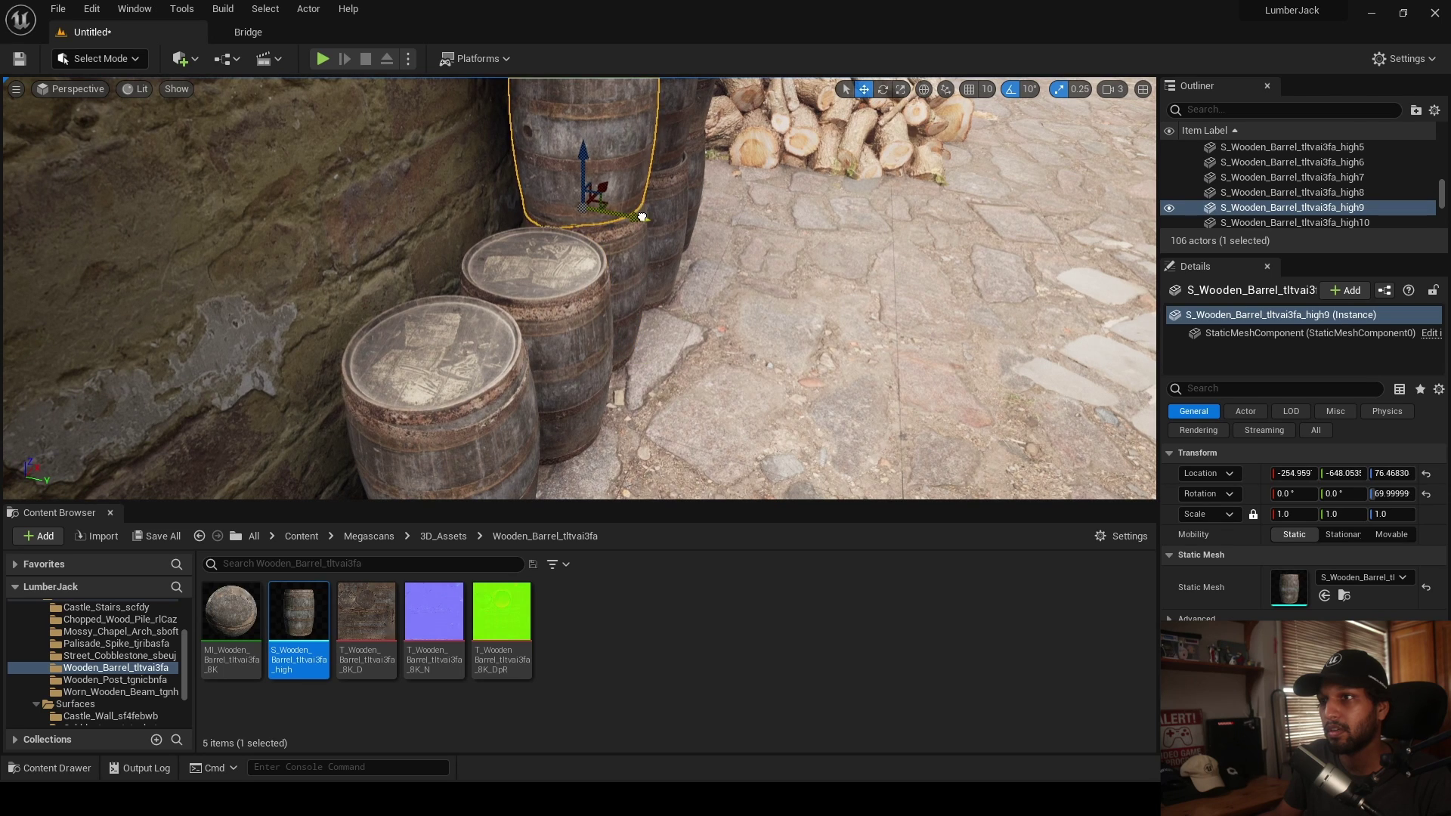
{"action": "left_click", "coordinate": [529, 401]}
{"action": "right_click_drag", "start_coordinate": [529, 401], "coordinate": [529, 418]}
{"action": "key", "text": "s"}
{"action": "left_click_drag", "start_coordinate": [526, 417], "coordinate": [542, 423]}
- Through CineCameraActor, nudge the lower and upper barrels next to the wood pile slightly away from the wall
{"action": "left_click", "coordinate": [73, 89]}
{"action": "left_click", "coordinate": [113, 256]}
{"action": "left_click", "coordinate": [456, 399]}
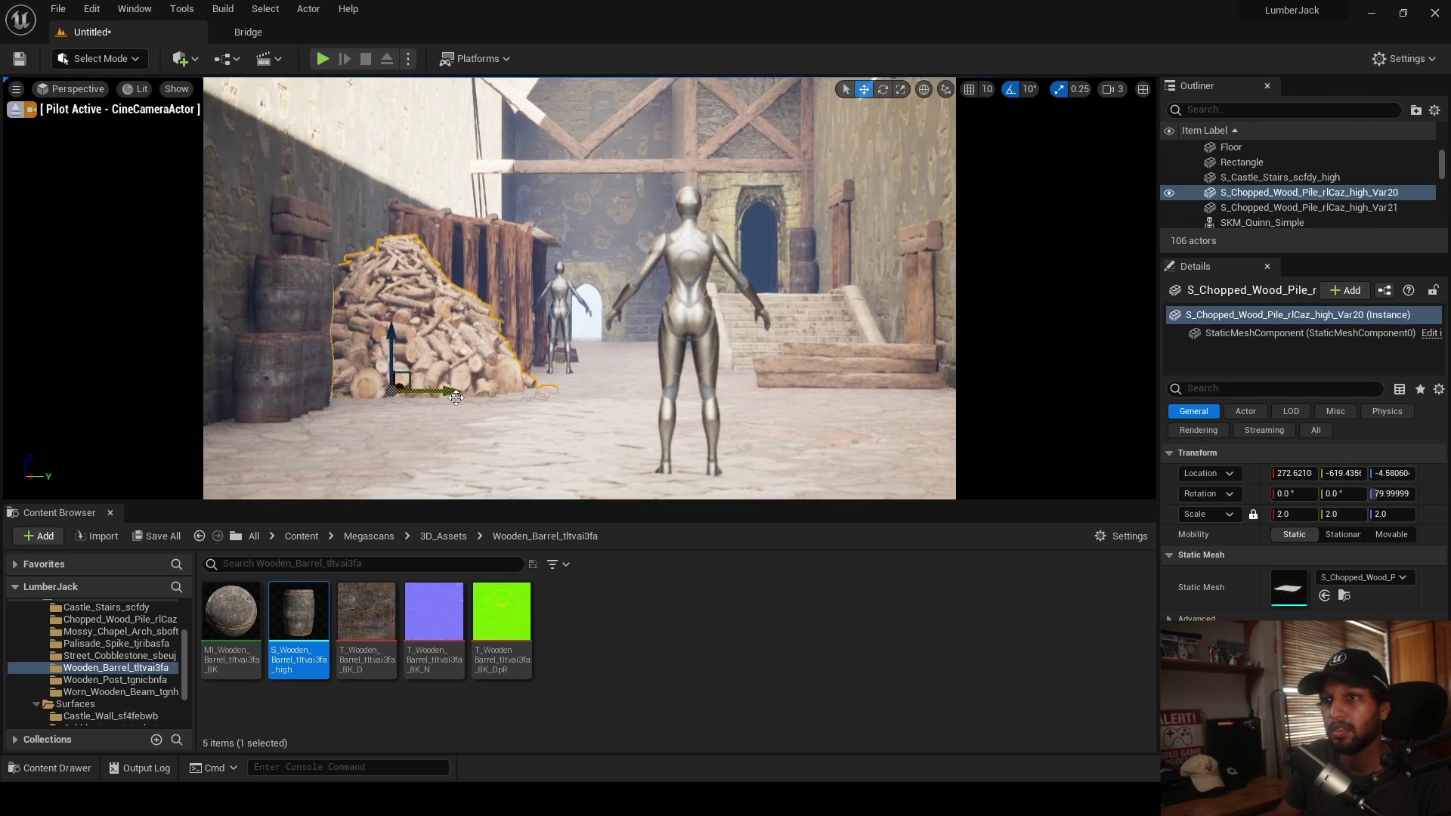
{"action": "left_click", "coordinate": [312, 373]}
{"action": "left_click_drag", "start_coordinate": [355, 419], "coordinate": [359, 414]}
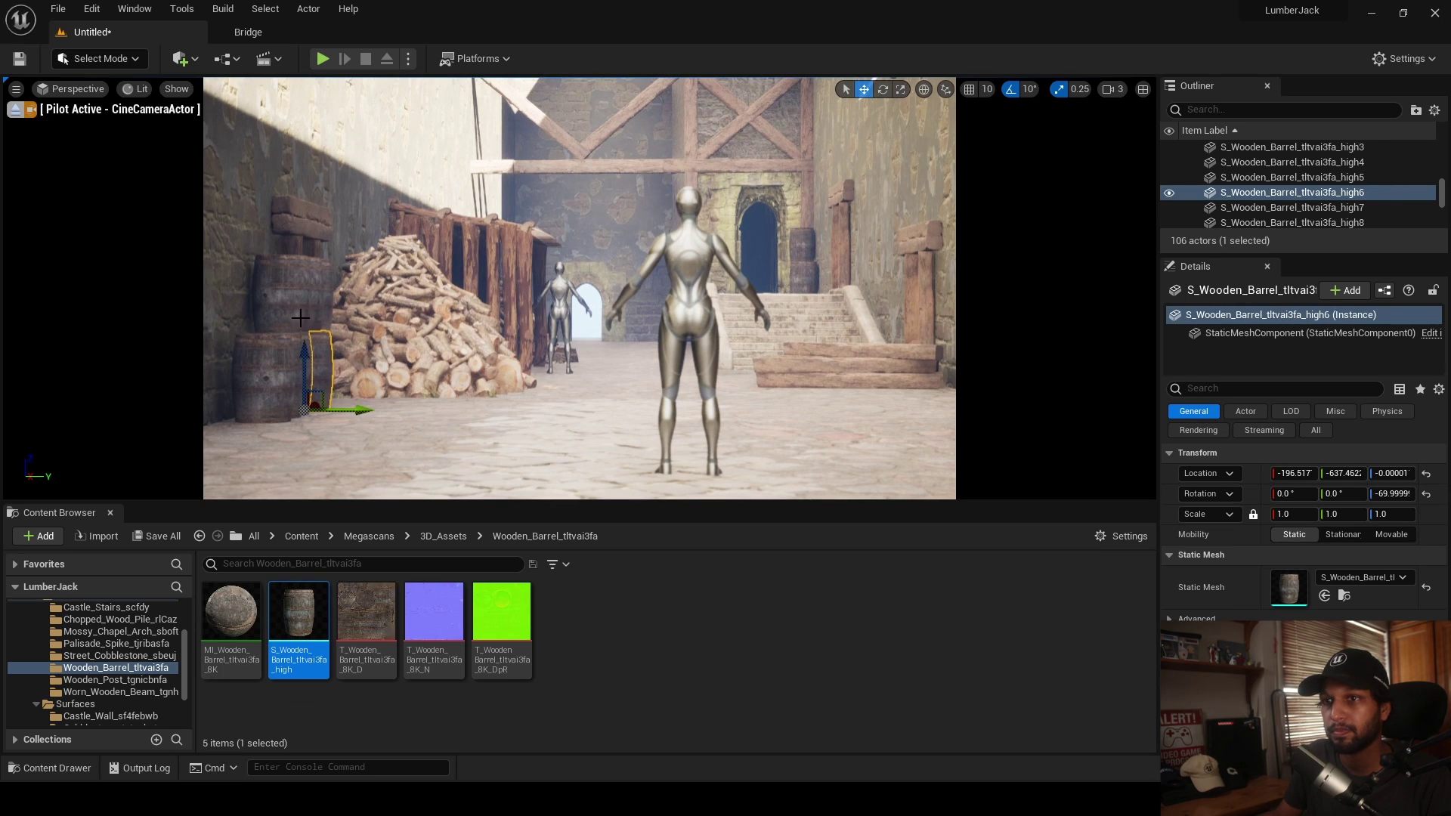
{"action": "left_click", "coordinate": [300, 320]}
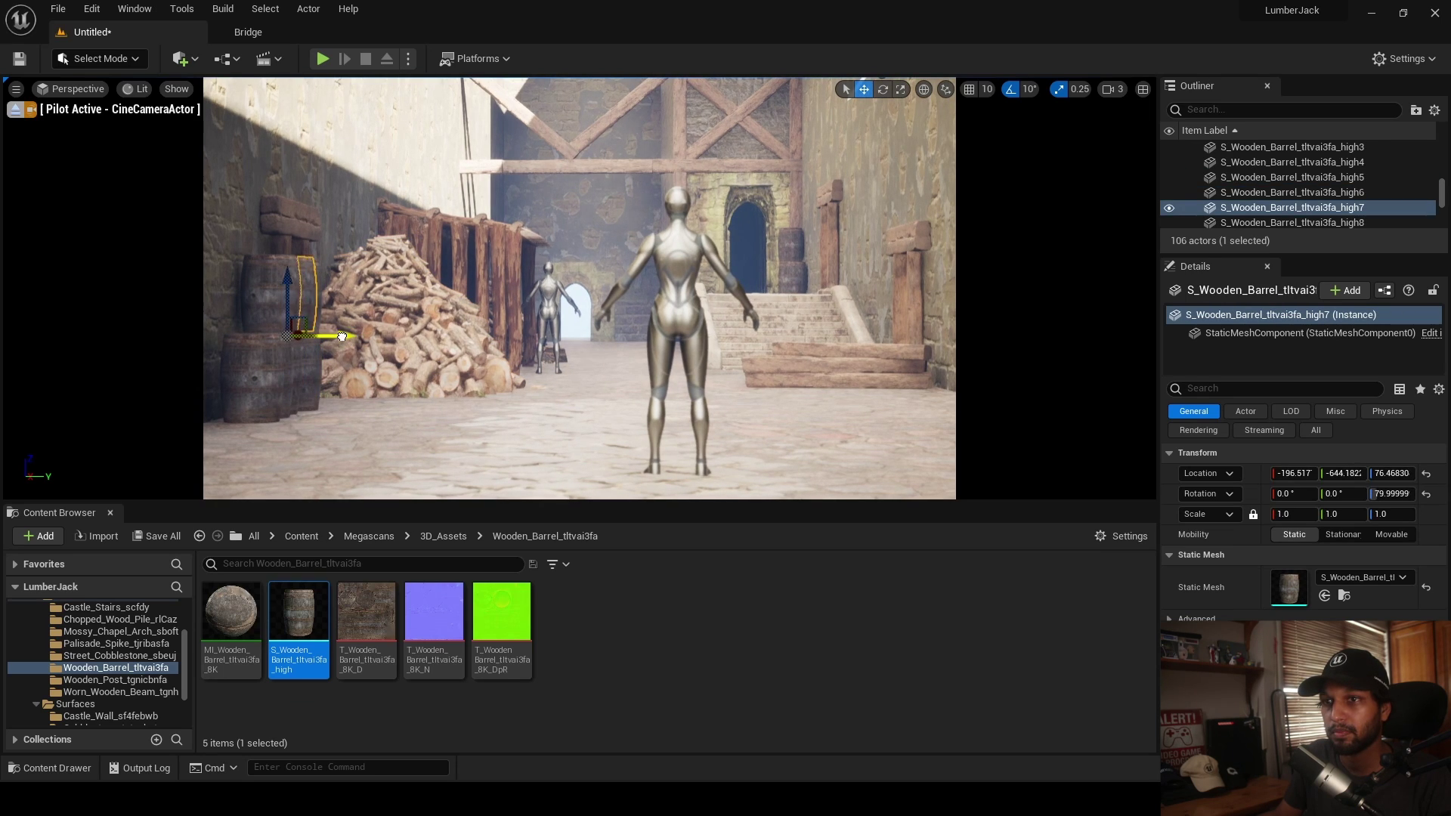
{"action": "left_click", "coordinate": [426, 390]}
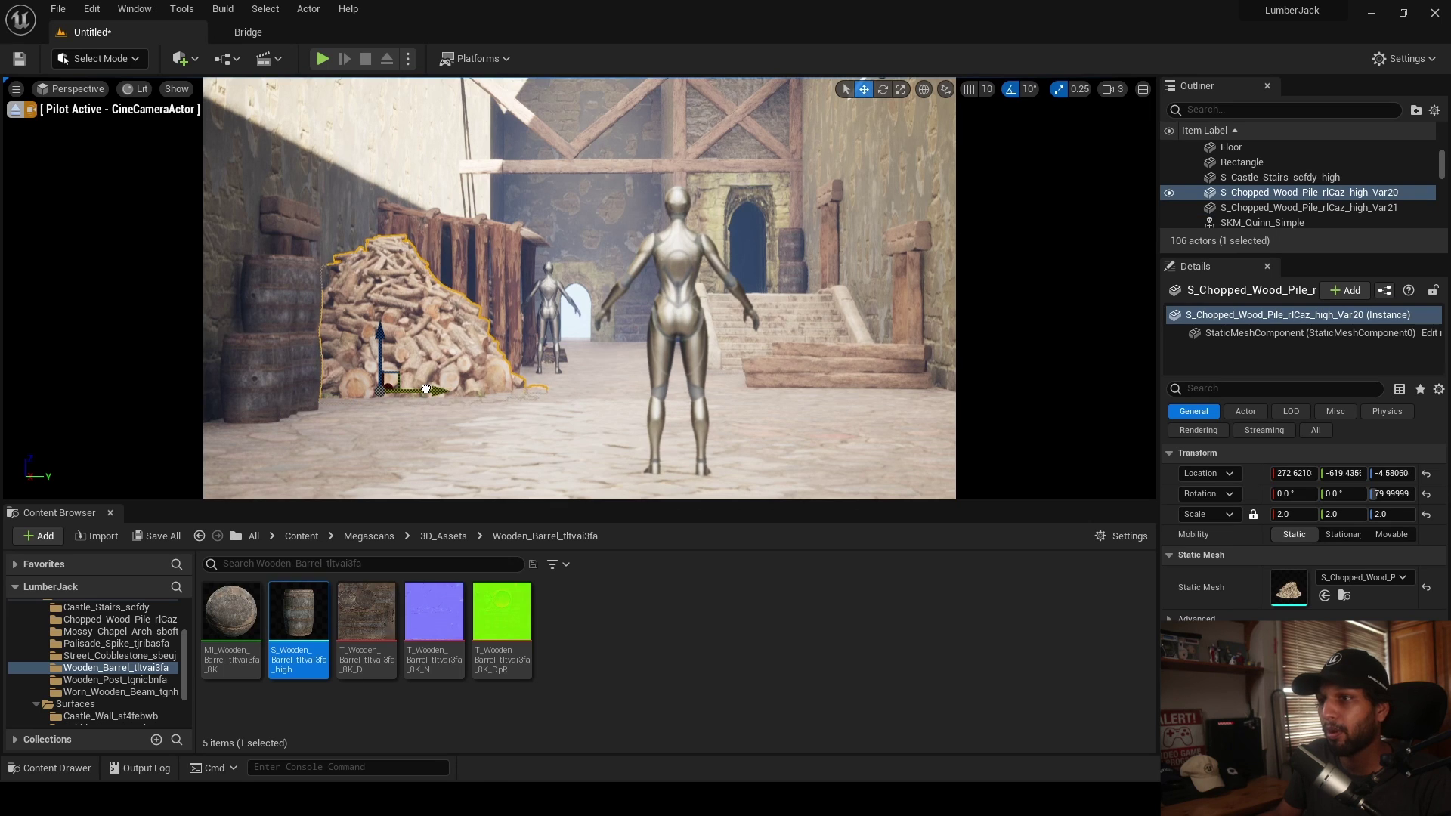
{"action": "right_click", "coordinate": [426, 390]}
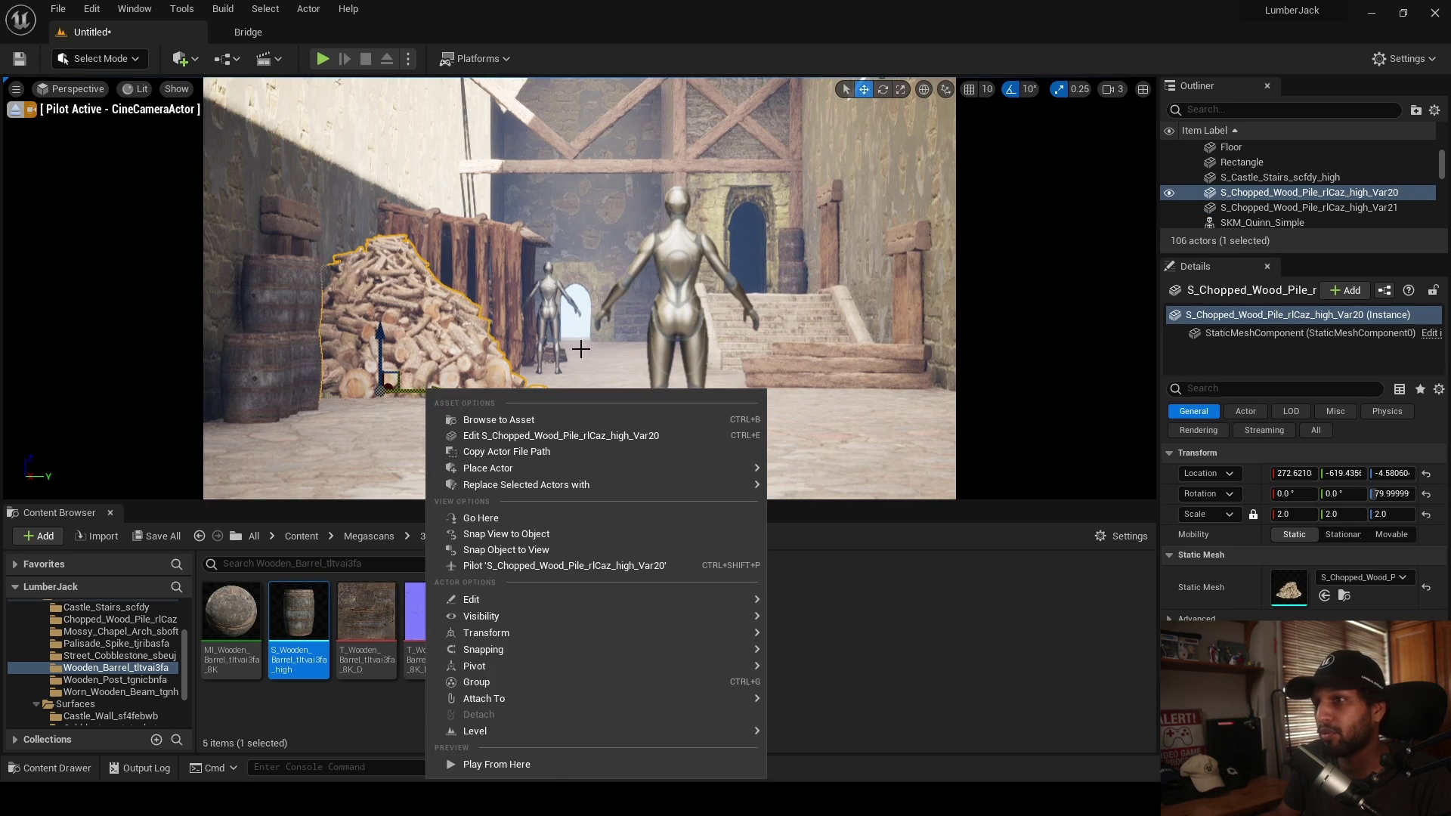
{"action": "left_click", "coordinate": [586, 369]}
- Reframe the CineCameraActor shot by turning it slightly and moving it closer to the front mannequin
{"action": "right_click_drag", "start_coordinate": [586, 368], "coordinate": [606, 369]}
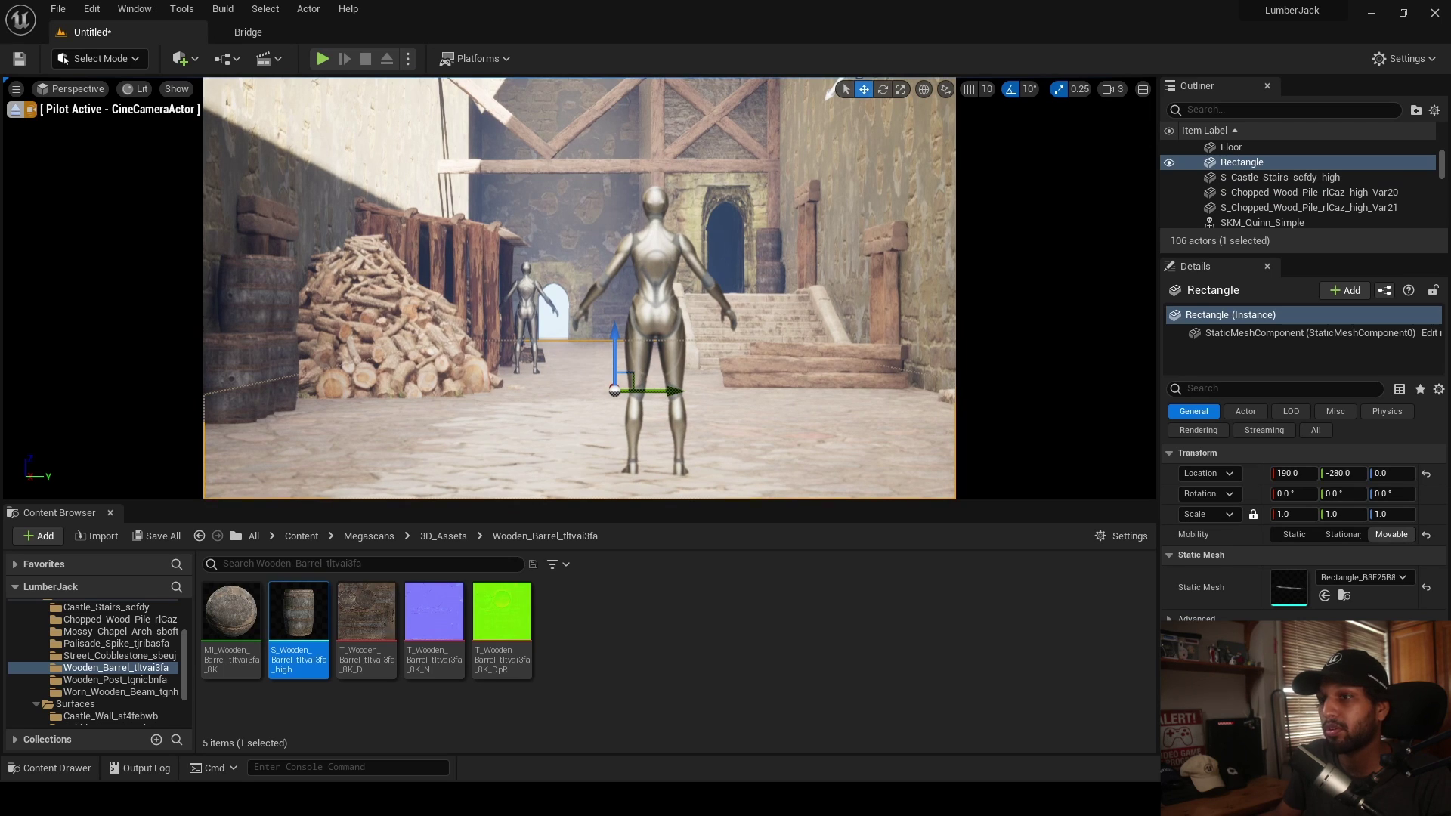
{"action": "key", "text": "w"}
{"action": "right_click_drag", "start_coordinate": [607, 369], "coordinate": [611, 362]}
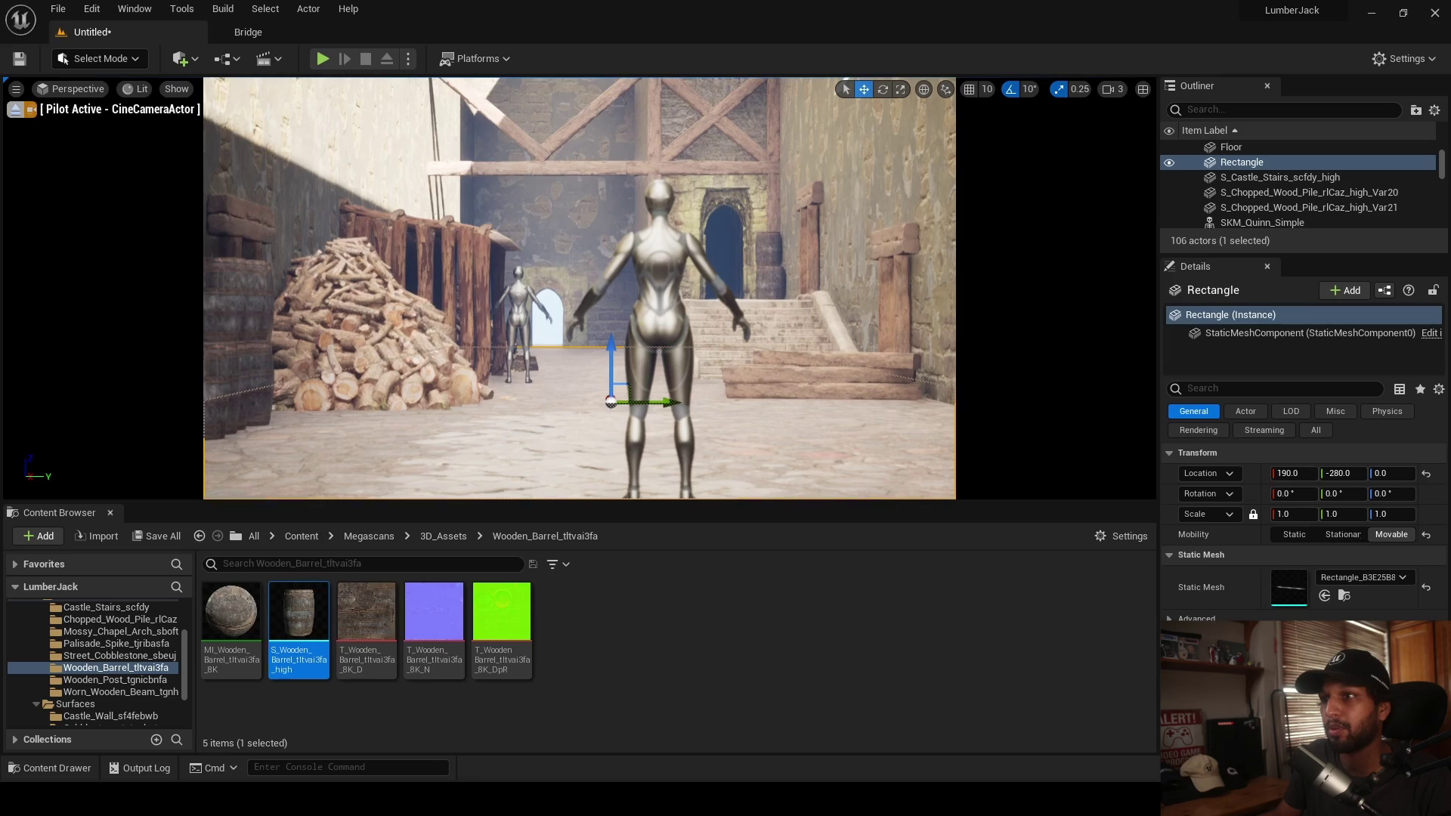
- Stop piloting CineCameraActor, lock its actor movement and look through it again
{"action": "left_click", "coordinate": [15, 110]}
{"action": "key", "text": "s"}
{"action": "right_click_drag", "start_coordinate": [417, 335], "coordinate": [432, 415]}
{"action": "right_click", "coordinate": [417, 336]}
{"action": "mouse_move", "coordinate": [487, 547]}
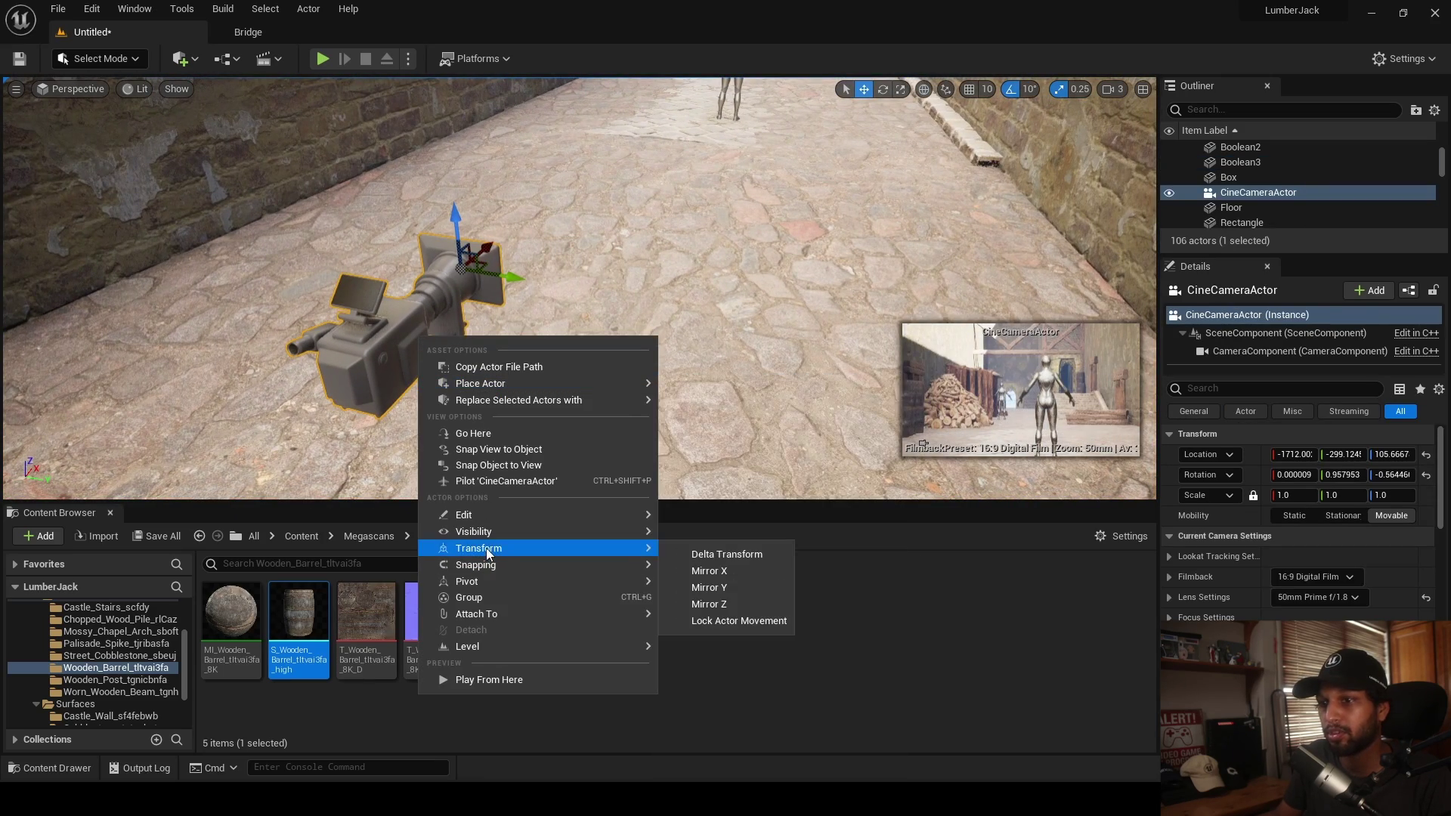
{"action": "left_click", "coordinate": [741, 618]}
{"action": "left_click", "coordinate": [72, 88]}
{"action": "left_click", "coordinate": [114, 257]}
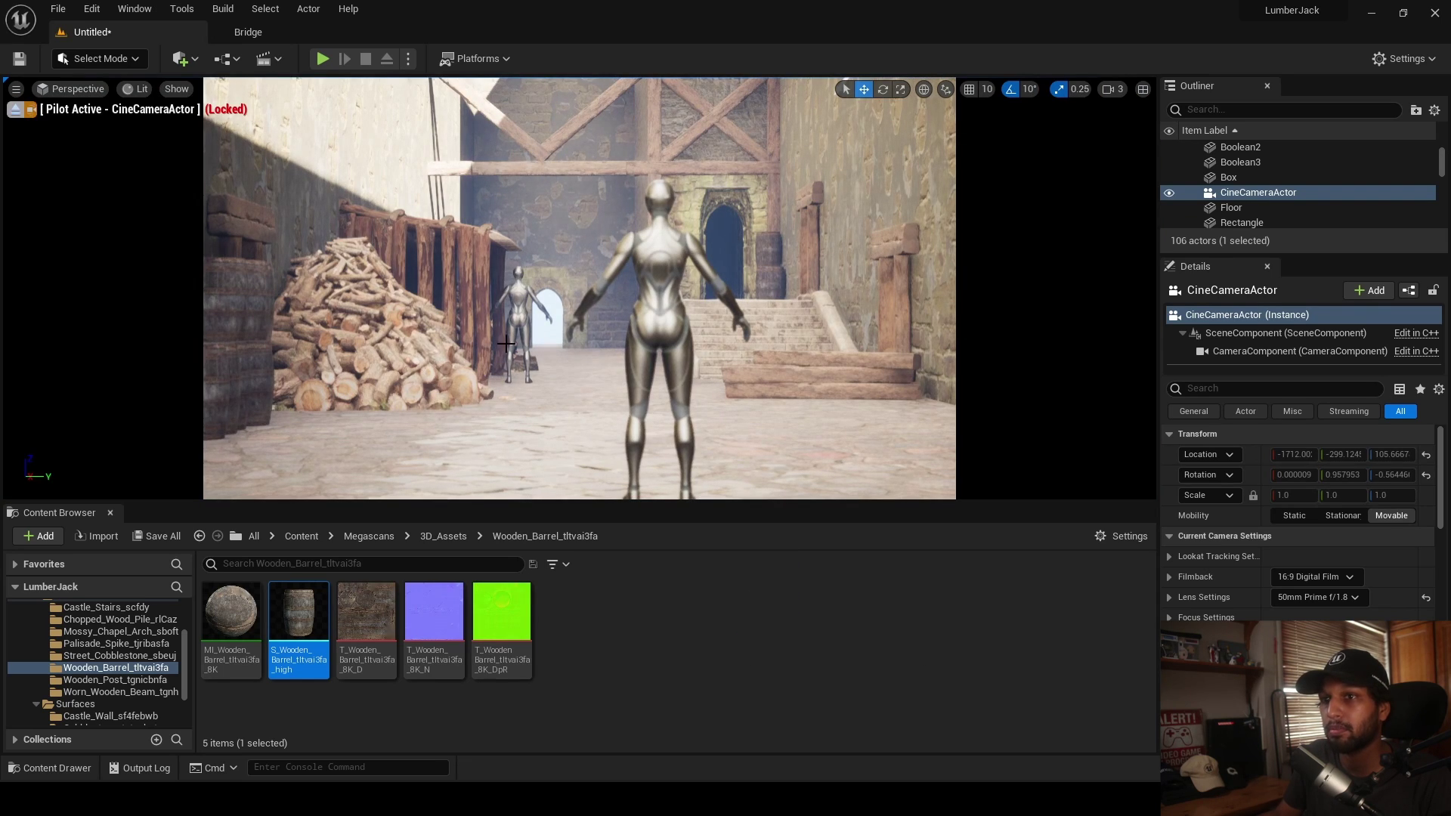
- Leave the camera view and delete the upper barrel nearest the doorway from the stack
{"action": "left_click", "coordinate": [267, 366]}
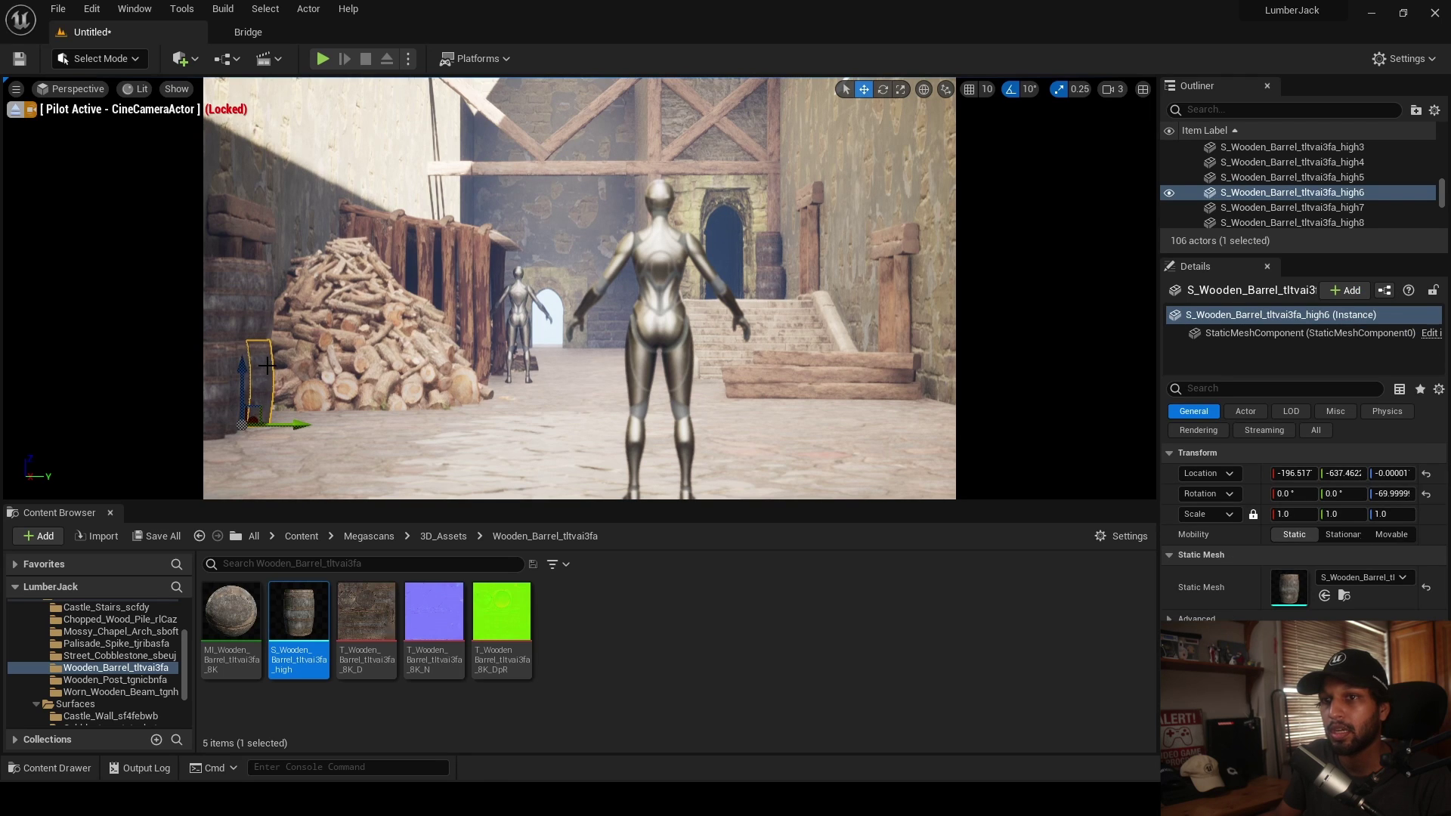
{"action": "left_click", "coordinate": [262, 298]}
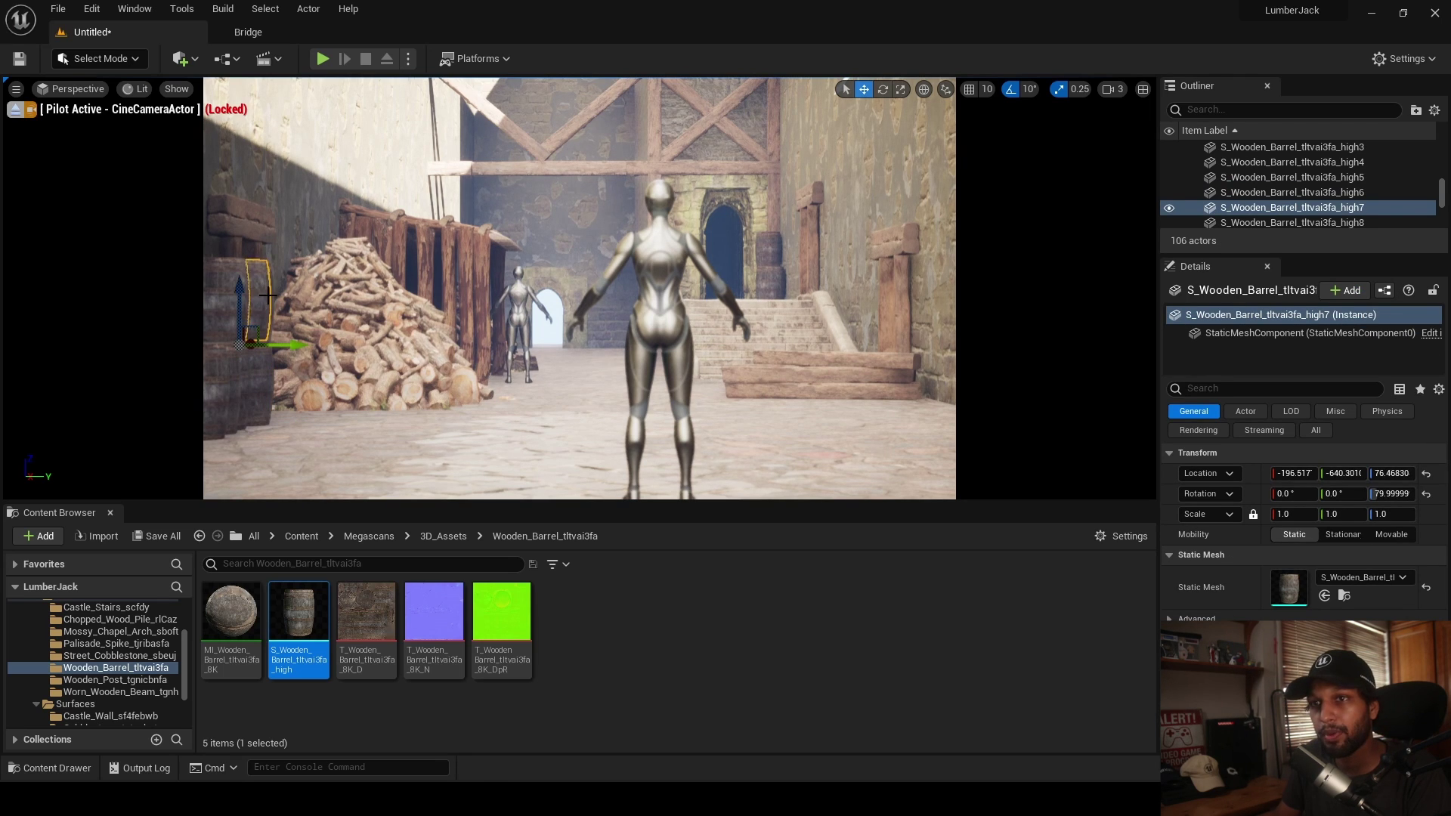
{"action": "left_click", "coordinate": [16, 111]}
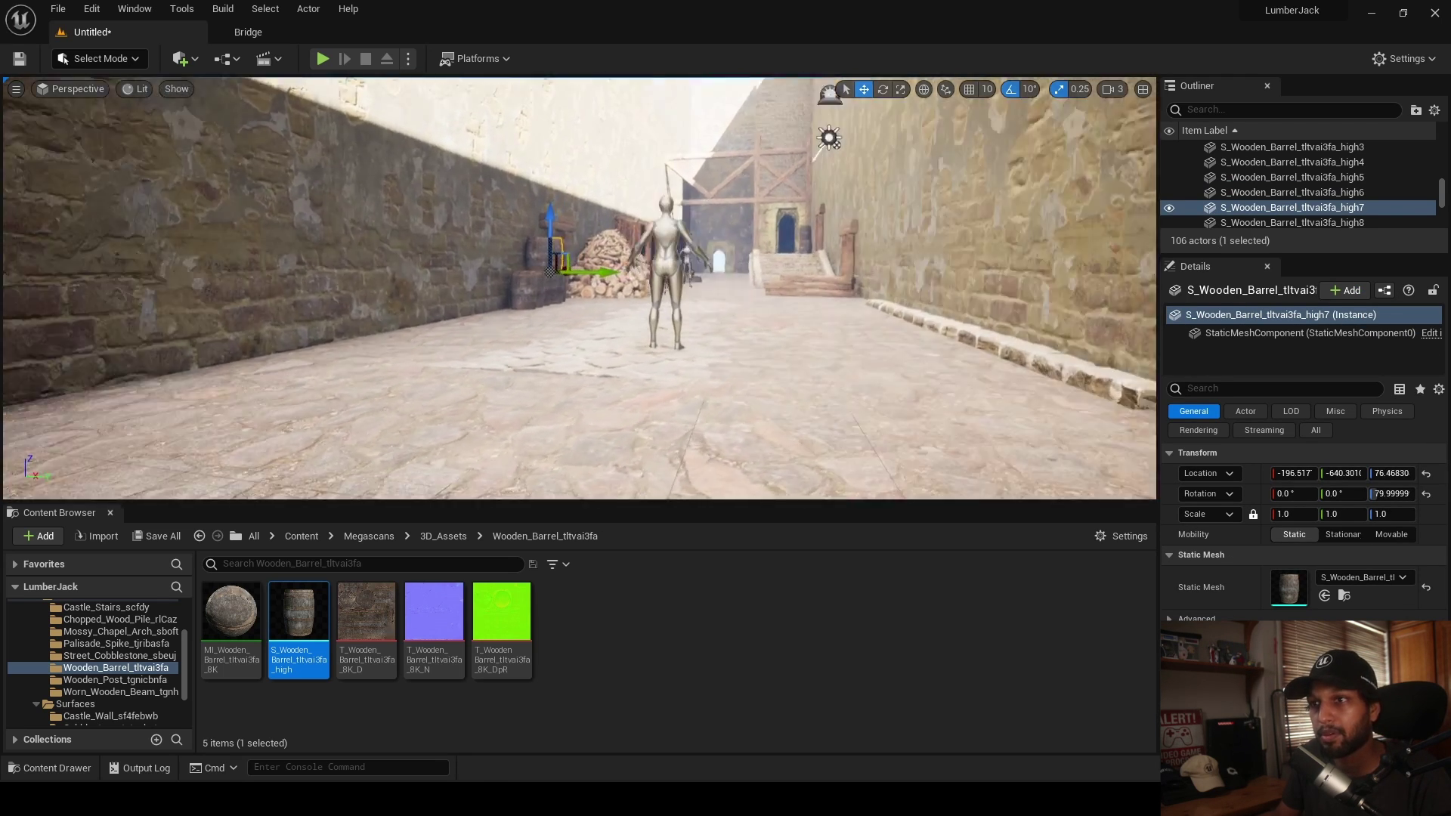
{"action": "right_click_drag", "start_coordinate": [580, 288], "coordinate": [499, 294]}
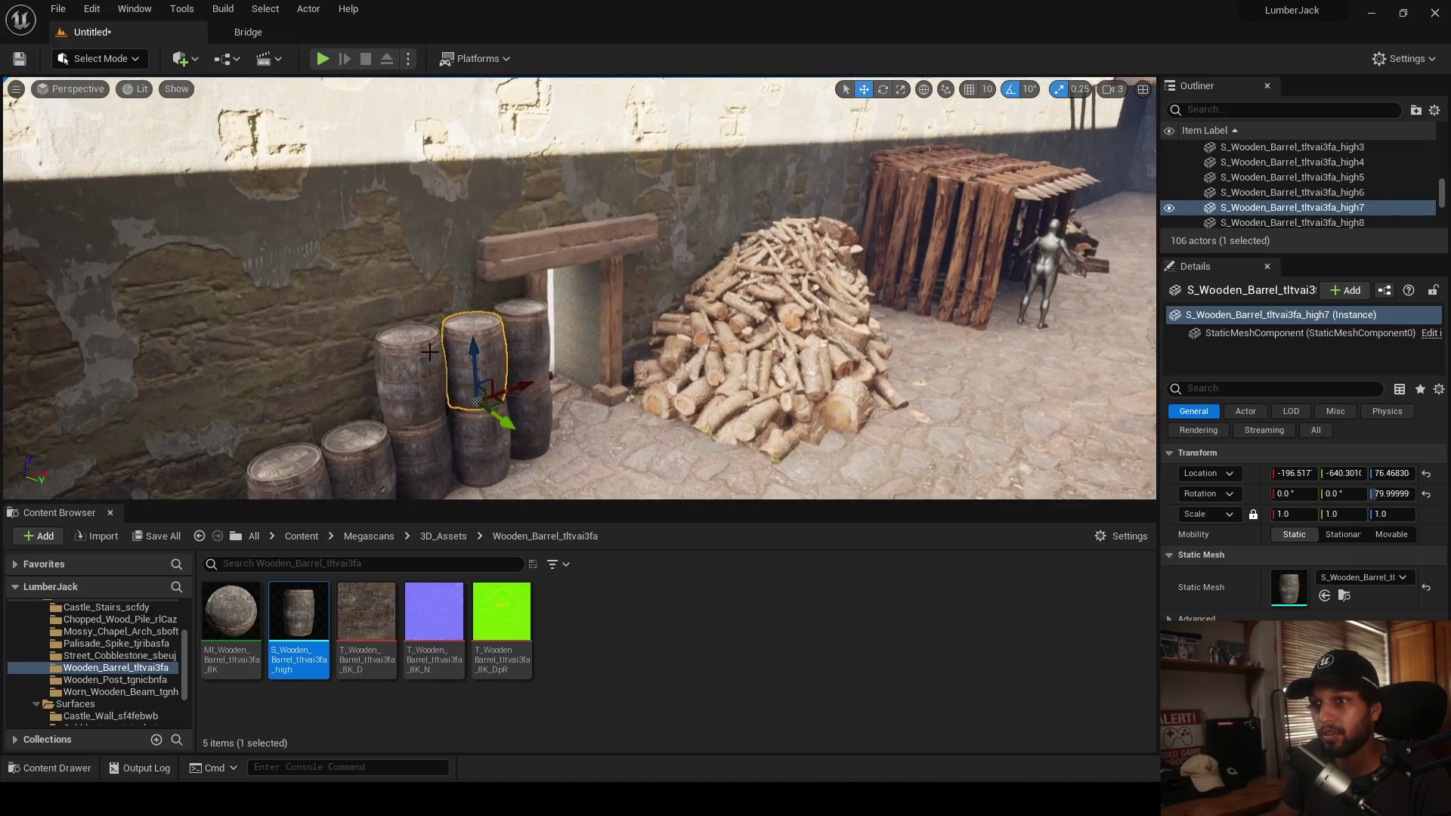
{"action": "left_click", "coordinate": [538, 389]}
{"action": "key", "text": "Delete"}
- Try deleting the lower barrel nearest the doorway, then undo the deletion
{"action": "left_click", "coordinate": [551, 418]}
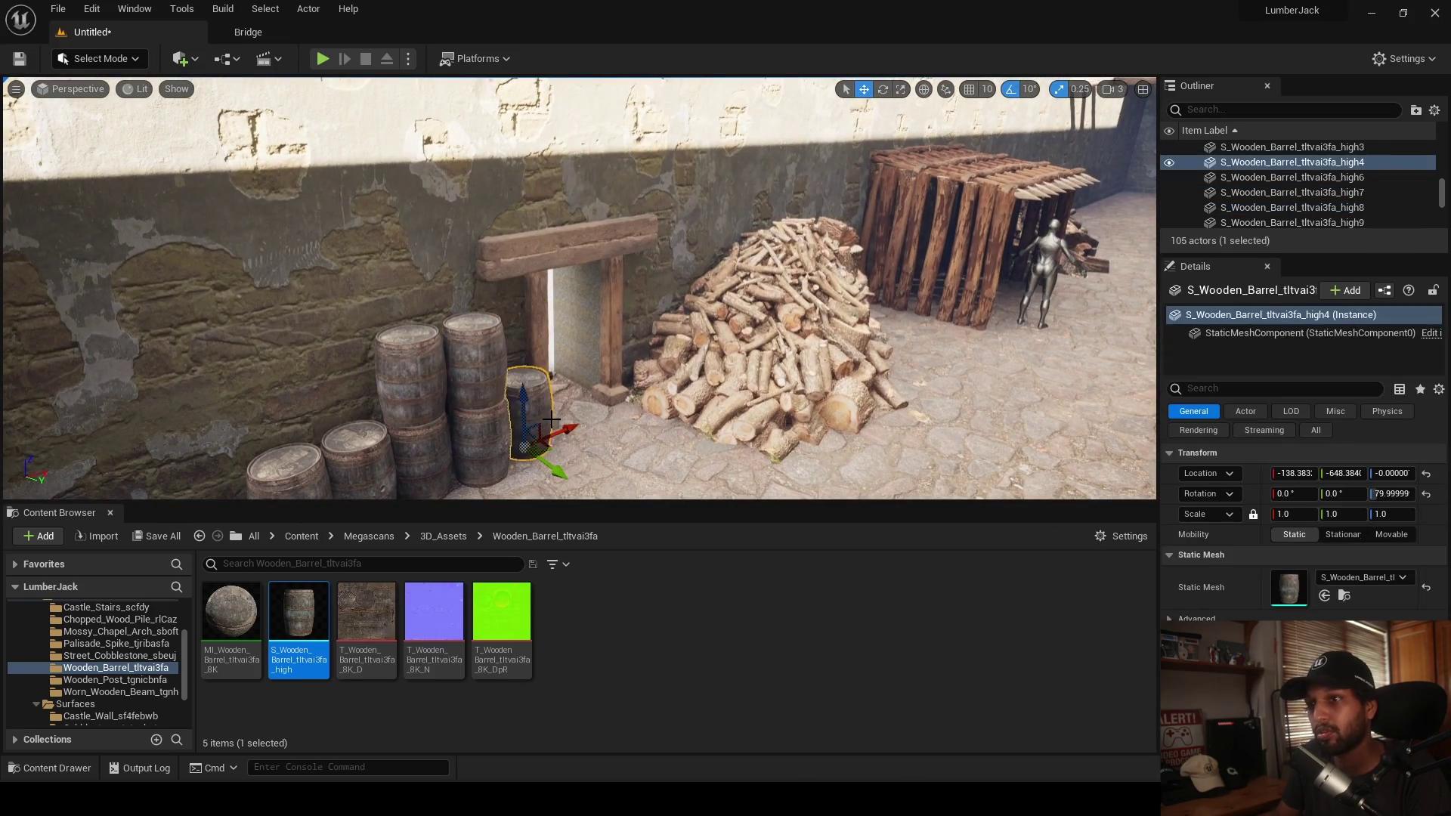
{"action": "key", "text": "Delete"}
{"action": "key", "text": "ctrl+z"}
- Look through CineCameraActor and delete the two remaining upper barrels from the stack
{"action": "left_click", "coordinate": [73, 89]}
{"action": "left_click", "coordinate": [156, 253]}
{"action": "left_click", "coordinate": [487, 429]}
{"action": "left_click", "coordinate": [274, 310]}
{"action": "left_click", "coordinate": [268, 311]}
{"action": "key", "text": "Delete"}
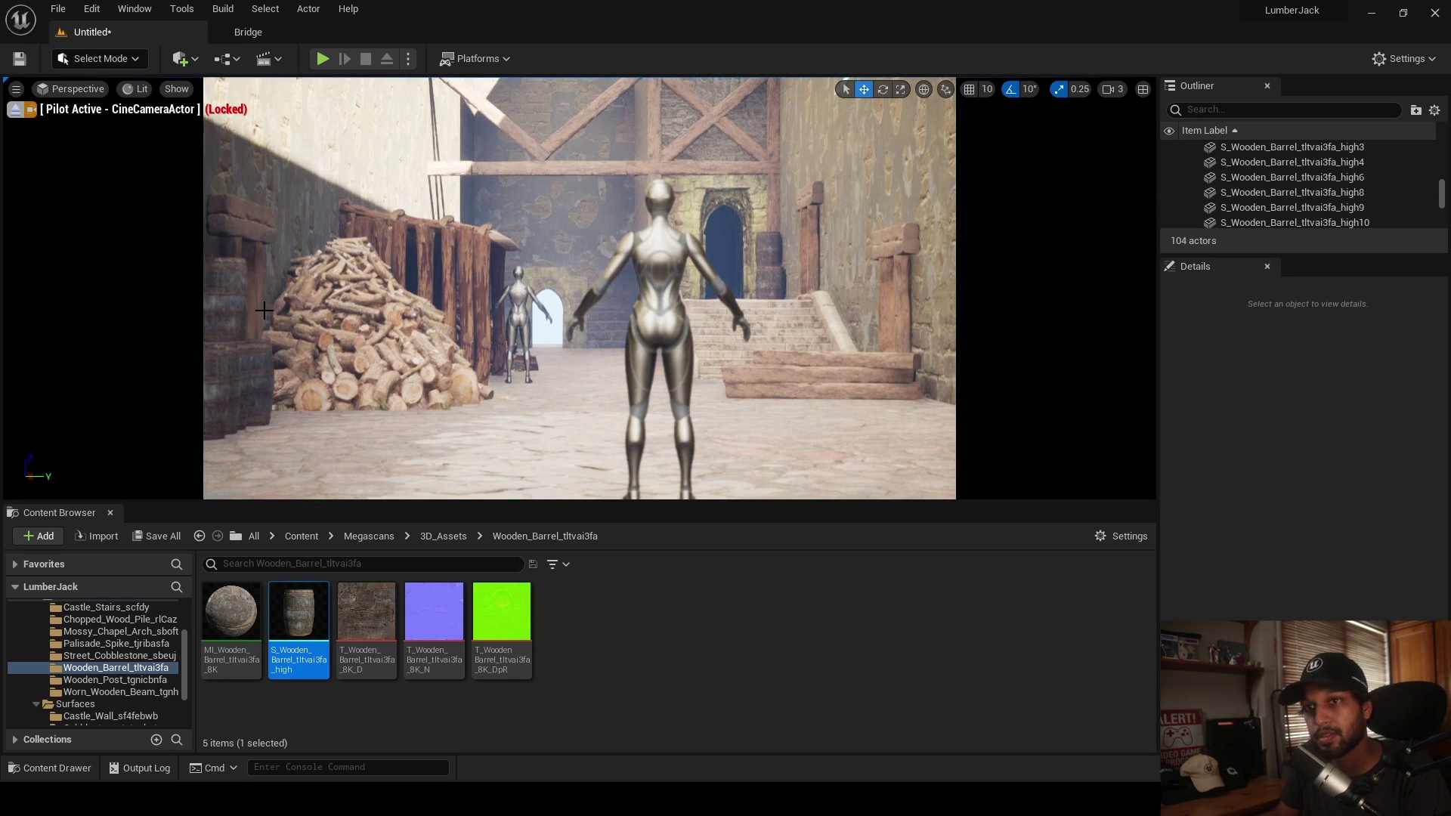
{"action": "left_click", "coordinate": [247, 318]}
{"action": "key", "text": "Delete"}
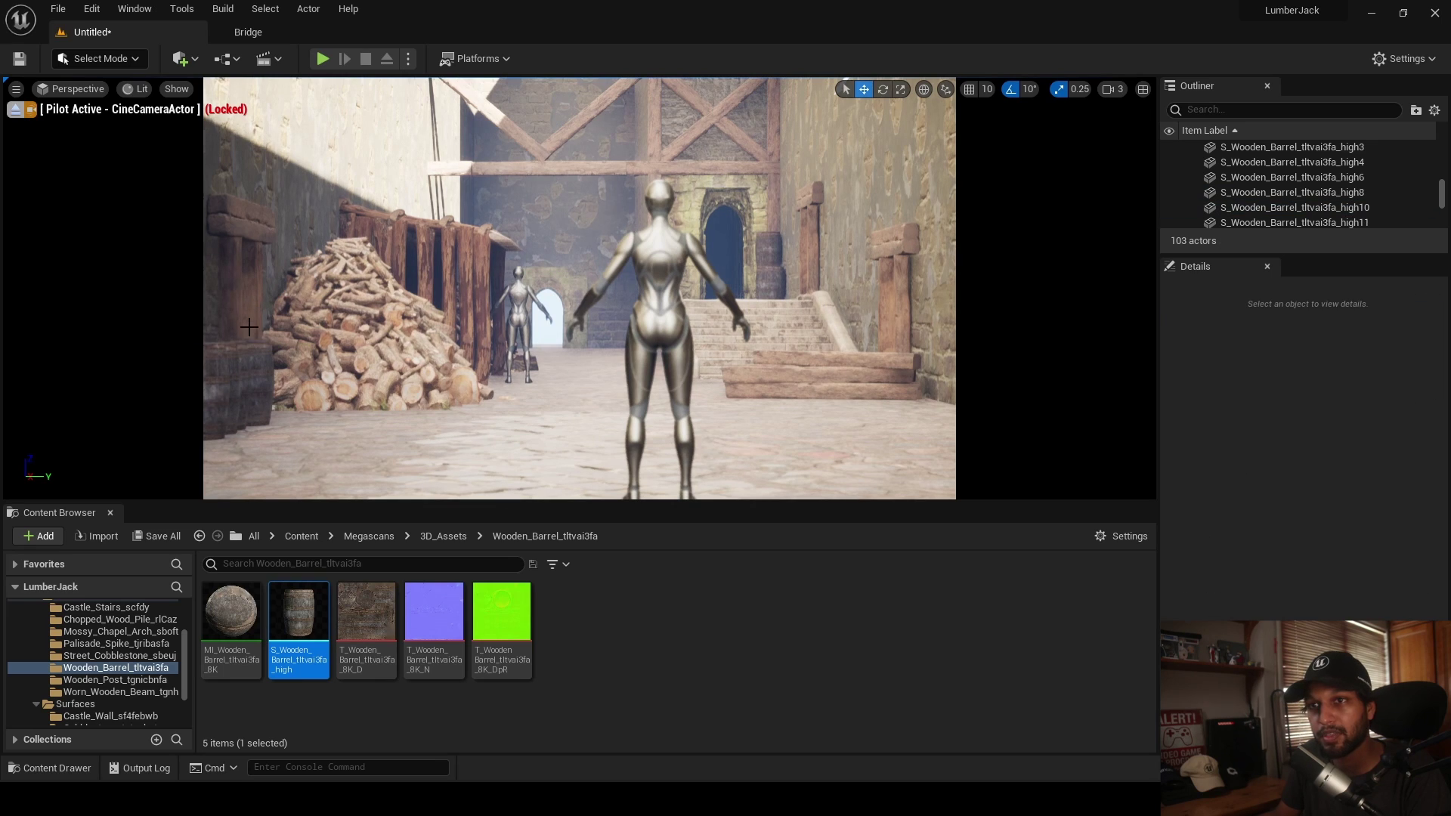
- Leave the camera view and duplicate the barrel closest to the camera to add another one to the group
{"action": "left_click", "coordinate": [250, 379]}
{"action": "left_click", "coordinate": [261, 446]}
{"action": "left_click", "coordinate": [225, 422]}
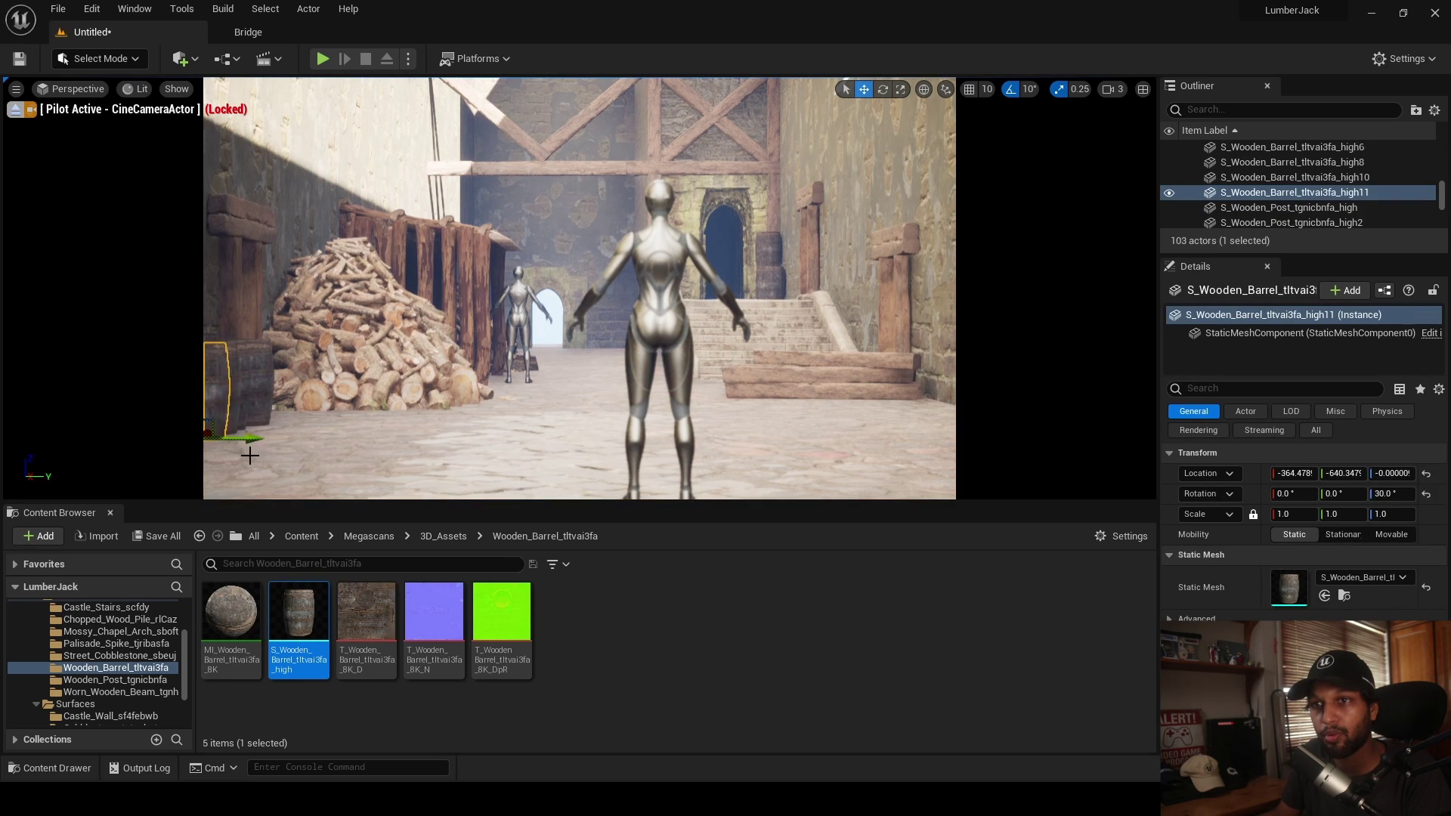
{"action": "left_click", "coordinate": [15, 109]}
{"action": "key", "text": "f"}
{"action": "left_click_drag", "start_coordinate": [578, 347], "coordinate": [565, 102], "text": "alt"}
- Through CineCameraActor, rotate barrel S_Wooden_Barrel_tltvai3fa_high11 about its vertical axis to -60°
{"action": "left_click", "coordinate": [71, 89]}
{"action": "left_click", "coordinate": [148, 261]}
{"action": "left_click", "coordinate": [325, 389]}
{"action": "left_click", "coordinate": [227, 403]}
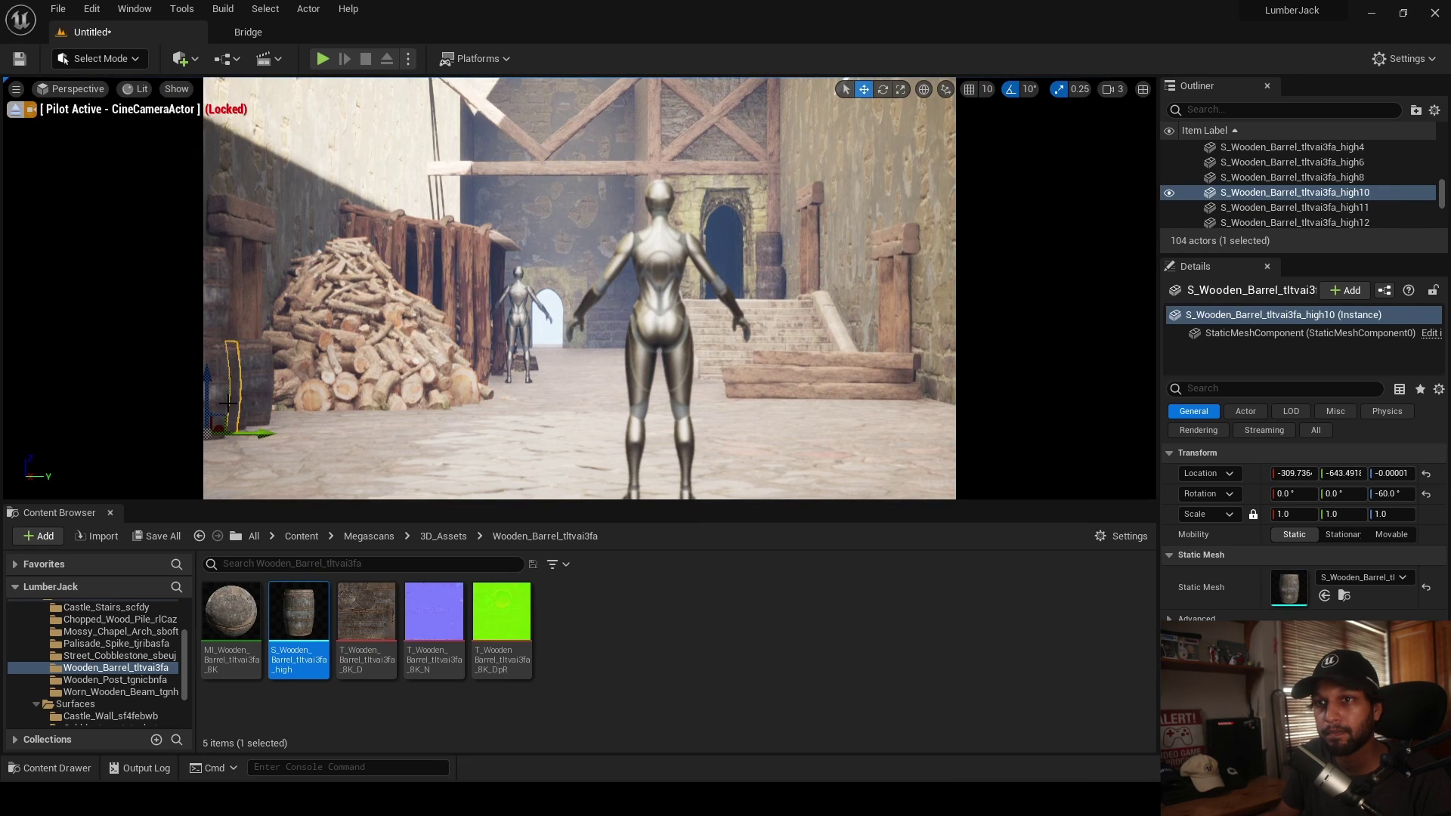
{"action": "left_click", "coordinate": [228, 405]}
{"action": "key", "text": "e"}
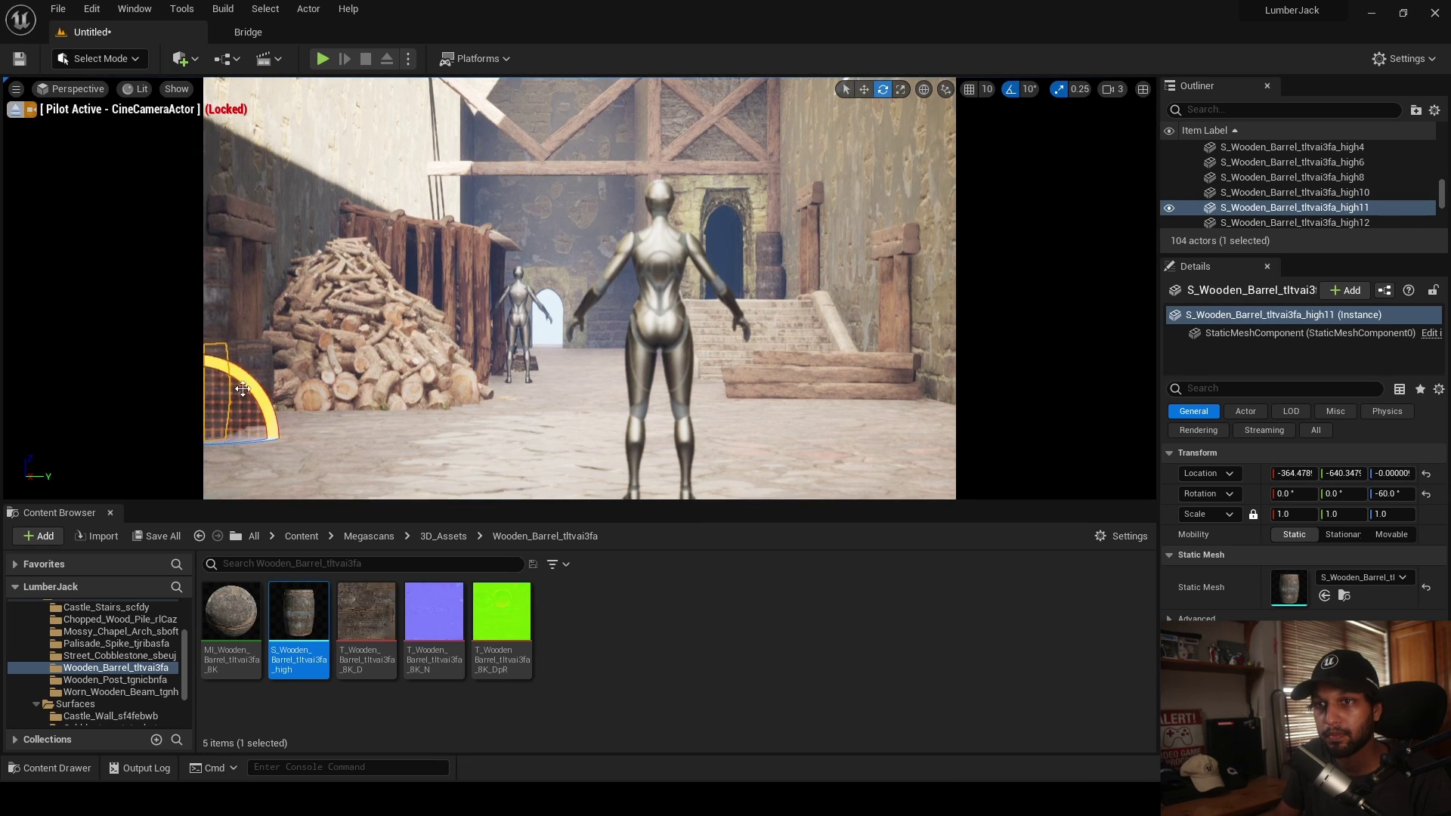
- Through CineCameraActor, check the foreground barrels and nudge barrel S_Wooden_Barrel_tltvai3fa_high11 along Y to about -630.7
{"action": "left_click", "coordinate": [256, 399]}
{"action": "key", "text": "w"}
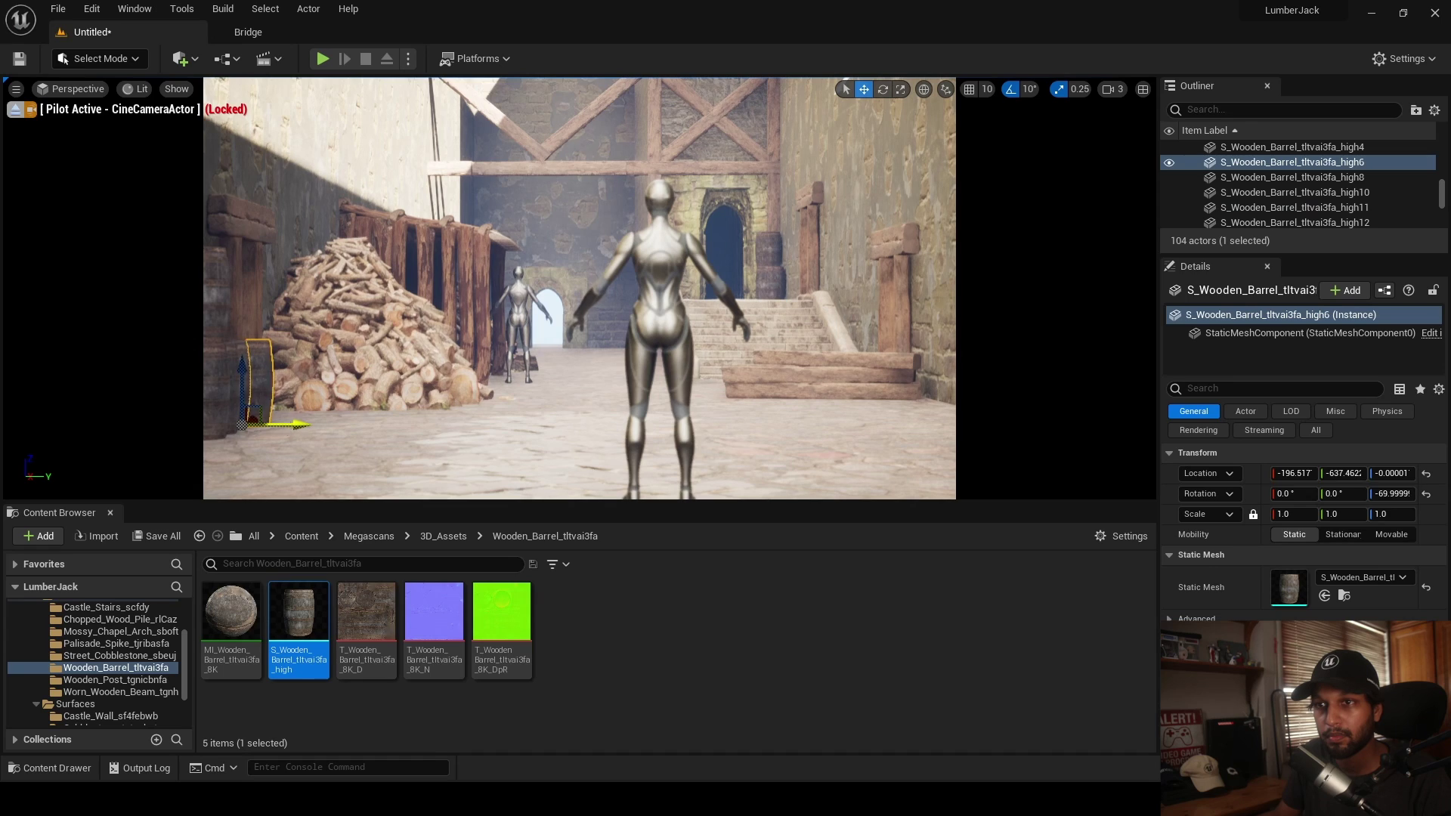
{"action": "left_click", "coordinate": [303, 446]}
{"action": "left_click", "coordinate": [253, 386]}
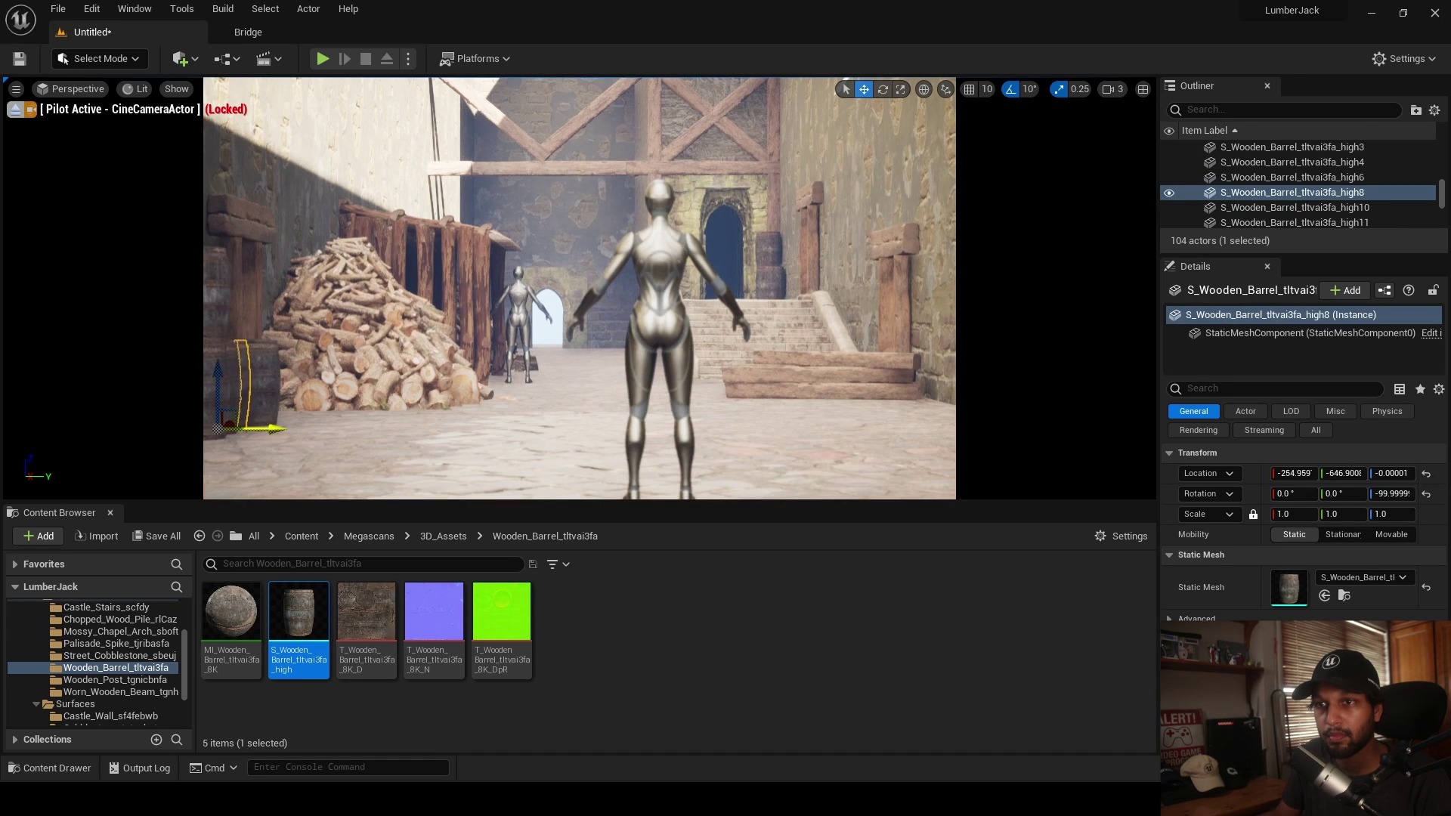
{"action": "left_click", "coordinate": [289, 459]}
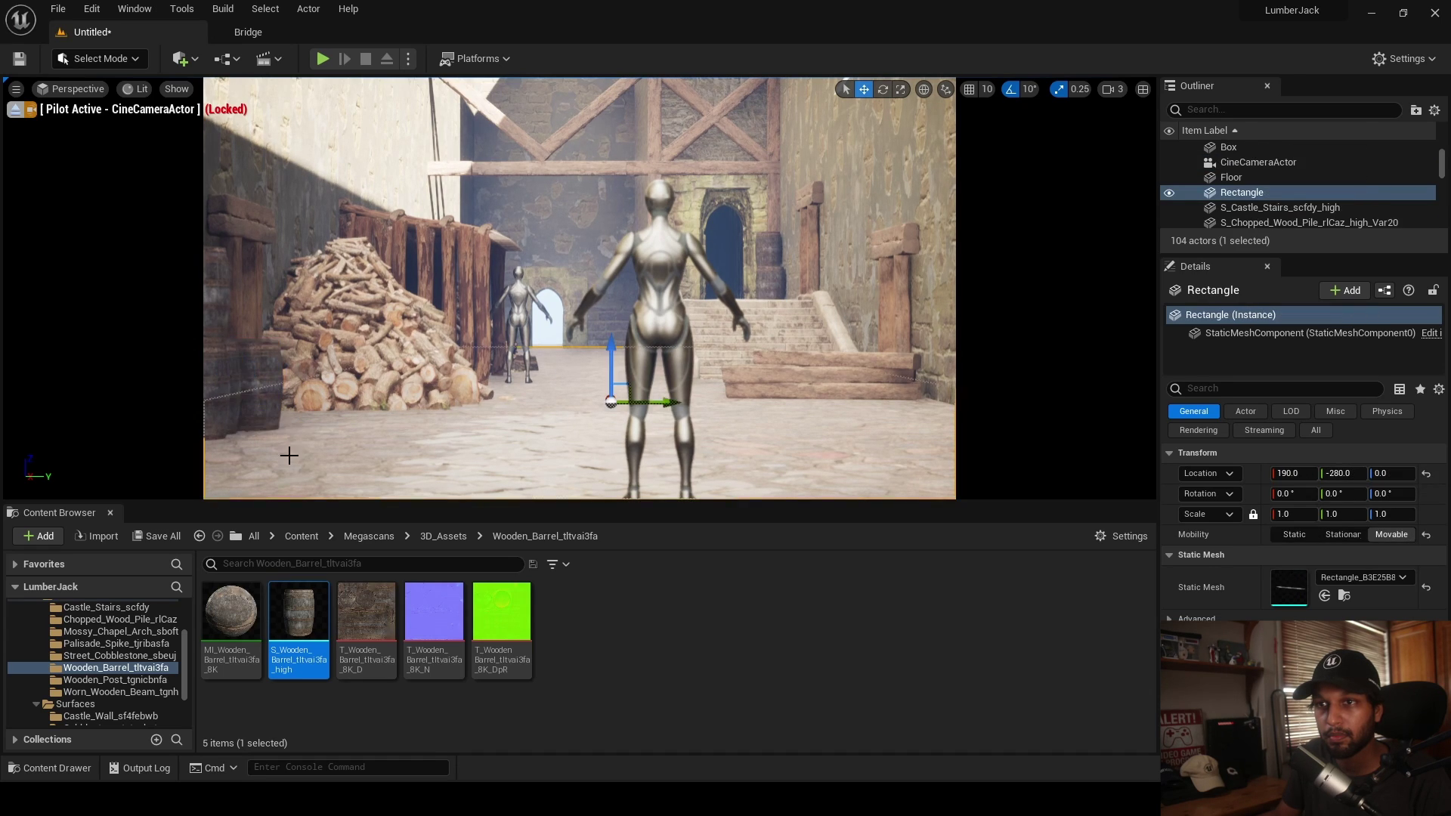
{"action": "left_click", "coordinate": [263, 387]}
{"action": "left_click", "coordinate": [228, 385]}
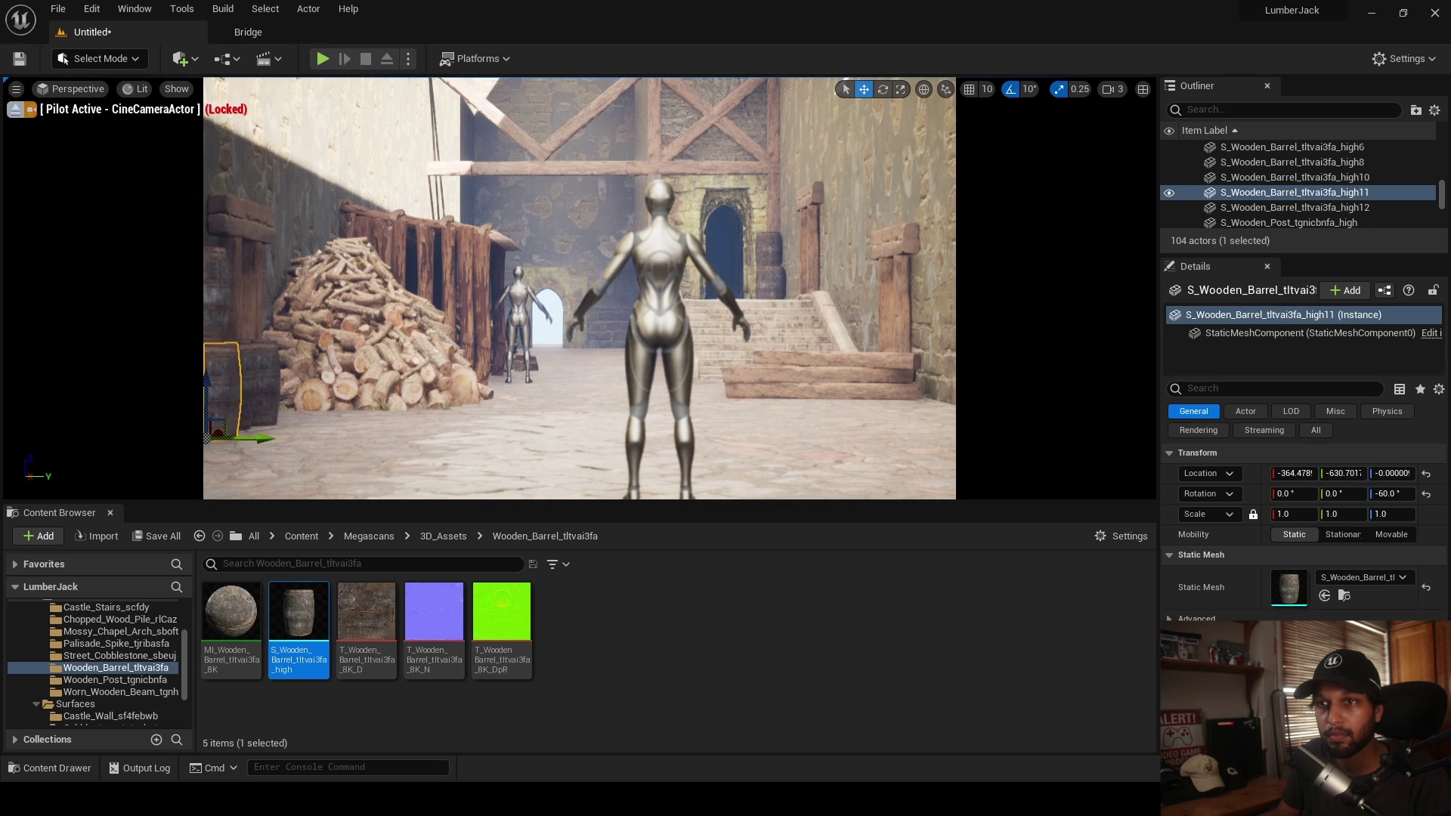
{"action": "left_click", "coordinate": [364, 460]}
{"action": "left_click", "coordinate": [240, 331]}
{"action": "left_click", "coordinate": [357, 456]}
- Leave the camera view and add the Wooden Wheelbarrow from Bridge to the project
{"action": "left_click", "coordinate": [16, 112]}
{"action": "right_click_drag", "start_coordinate": [484, 287], "coordinate": [484, 340]}
{"action": "key", "text": "w"}
{"action": "left_click", "coordinate": [247, 31]}
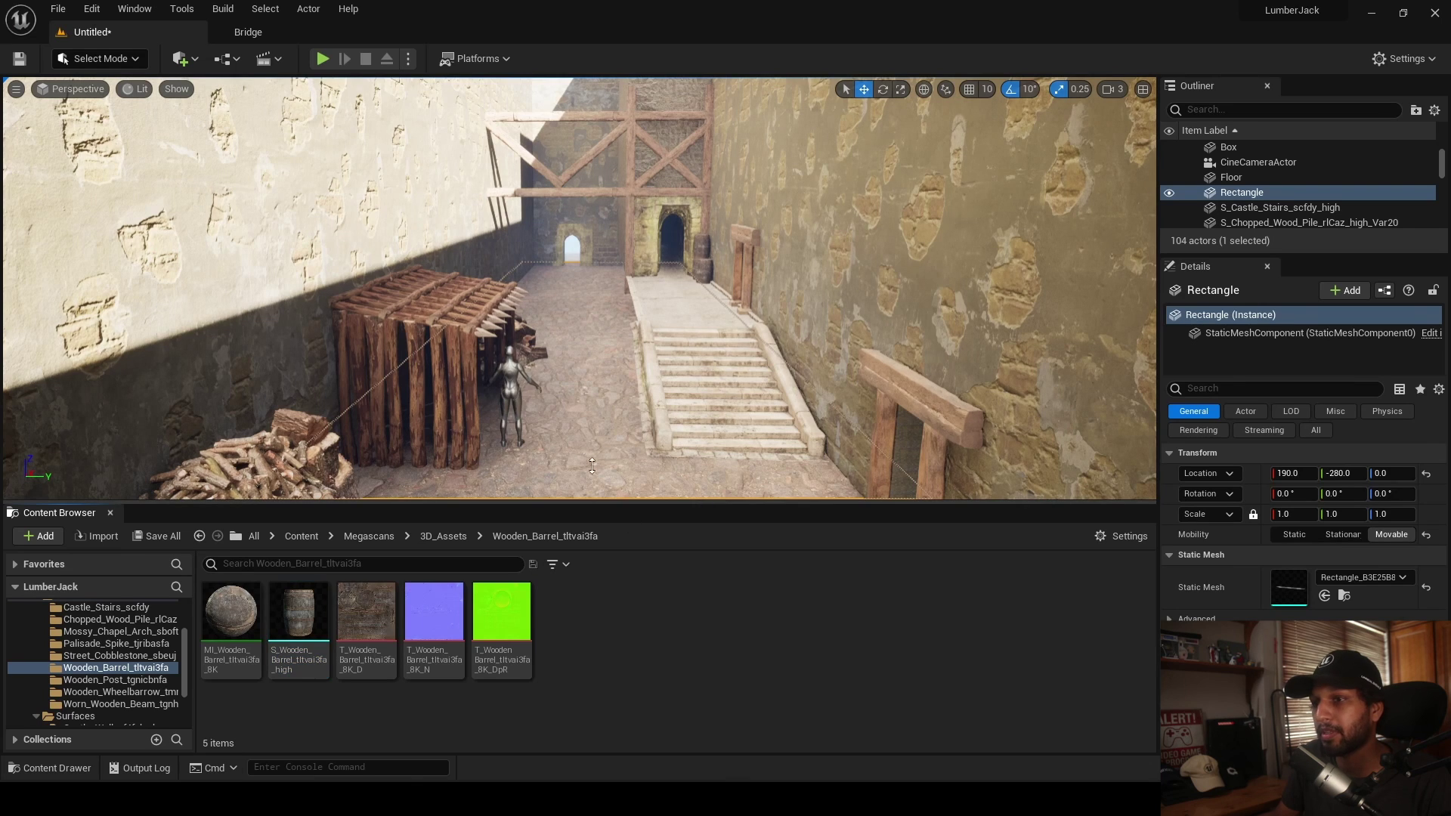
- Open the wheelbarrow's asset folder under 3D_Assets and place its mesh on the courtyard ground
{"action": "left_click", "coordinate": [448, 542]}
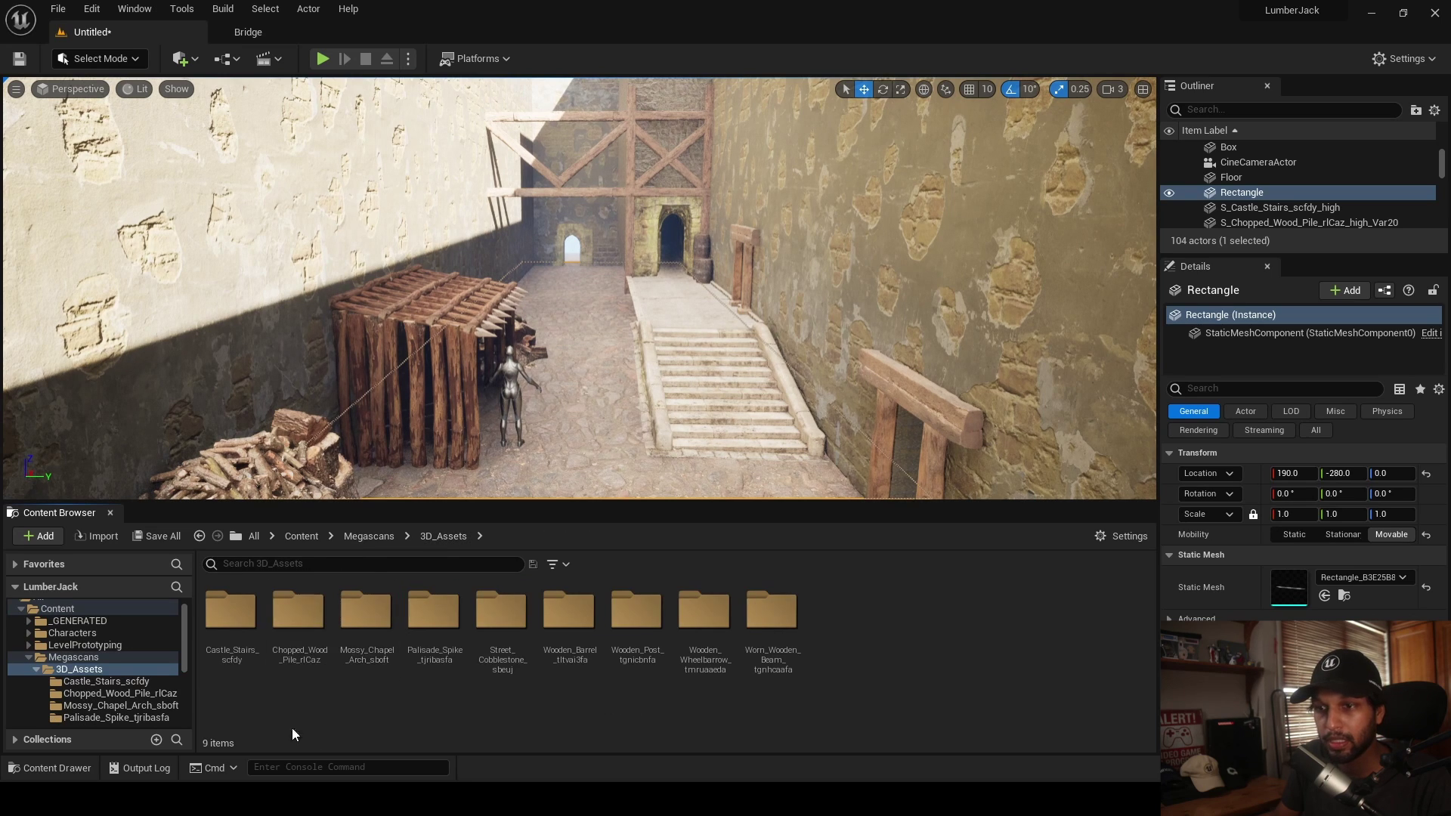
{"action": "left_click", "coordinate": [571, 625]}
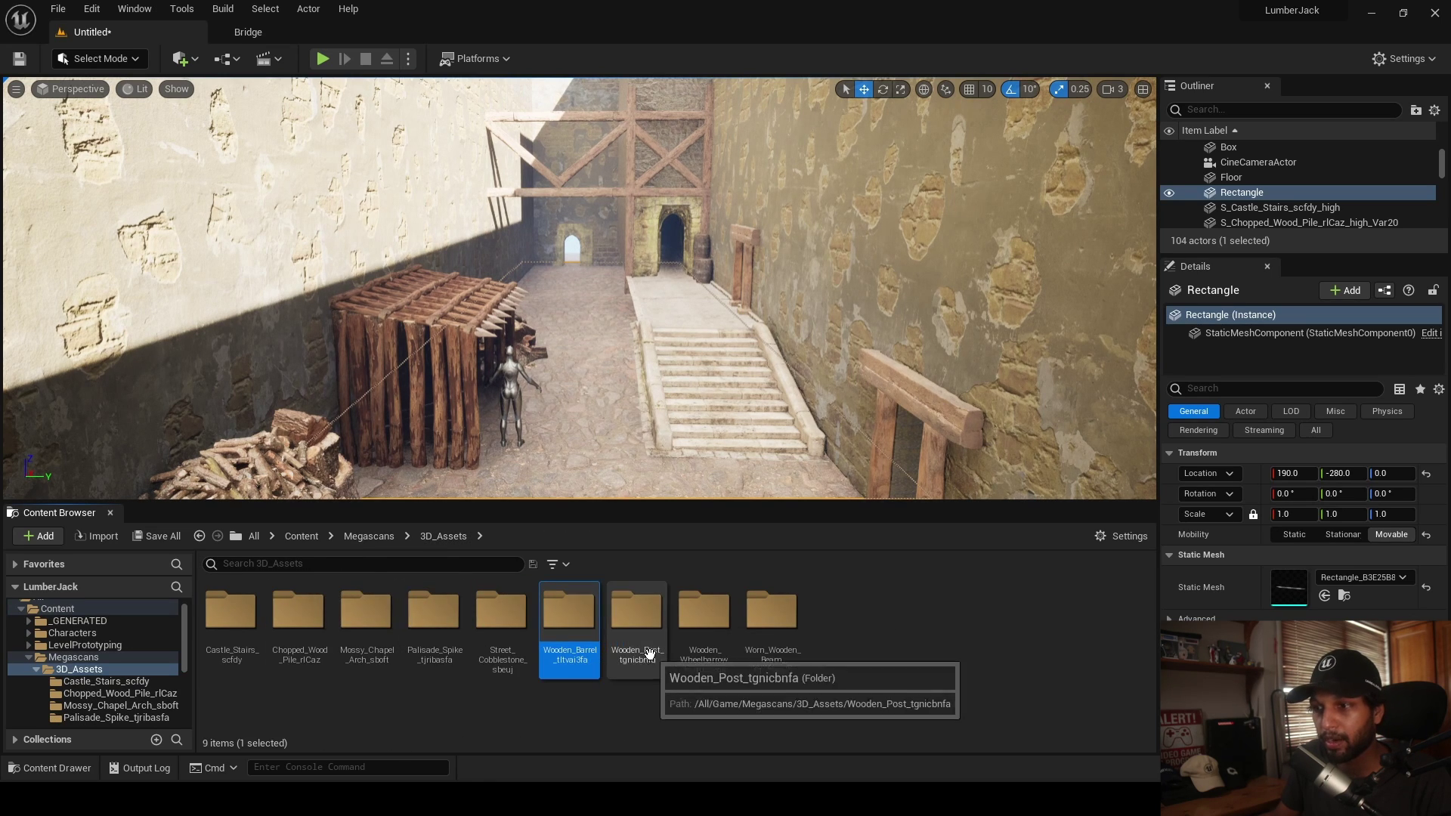
{"action": "left_click", "coordinate": [714, 637]}
{"action": "double_click", "coordinate": [714, 637]}
{"action": "left_click_drag", "start_coordinate": [299, 613], "coordinate": [578, 446]}
{"action": "key", "text": "f"}
- Scale the wheelbarrow uniformly to 1.5 and turn it to 100° about its vertical axis near the wood pile
{"action": "left_click", "coordinate": [1288, 514]}
{"action": "type", "text": "1.5"}
{"action": "key", "text": "Return"}
{"action": "right_click_drag", "start_coordinate": [1049, 471], "coordinate": [983, 468]}
{"action": "key", "text": "e"}
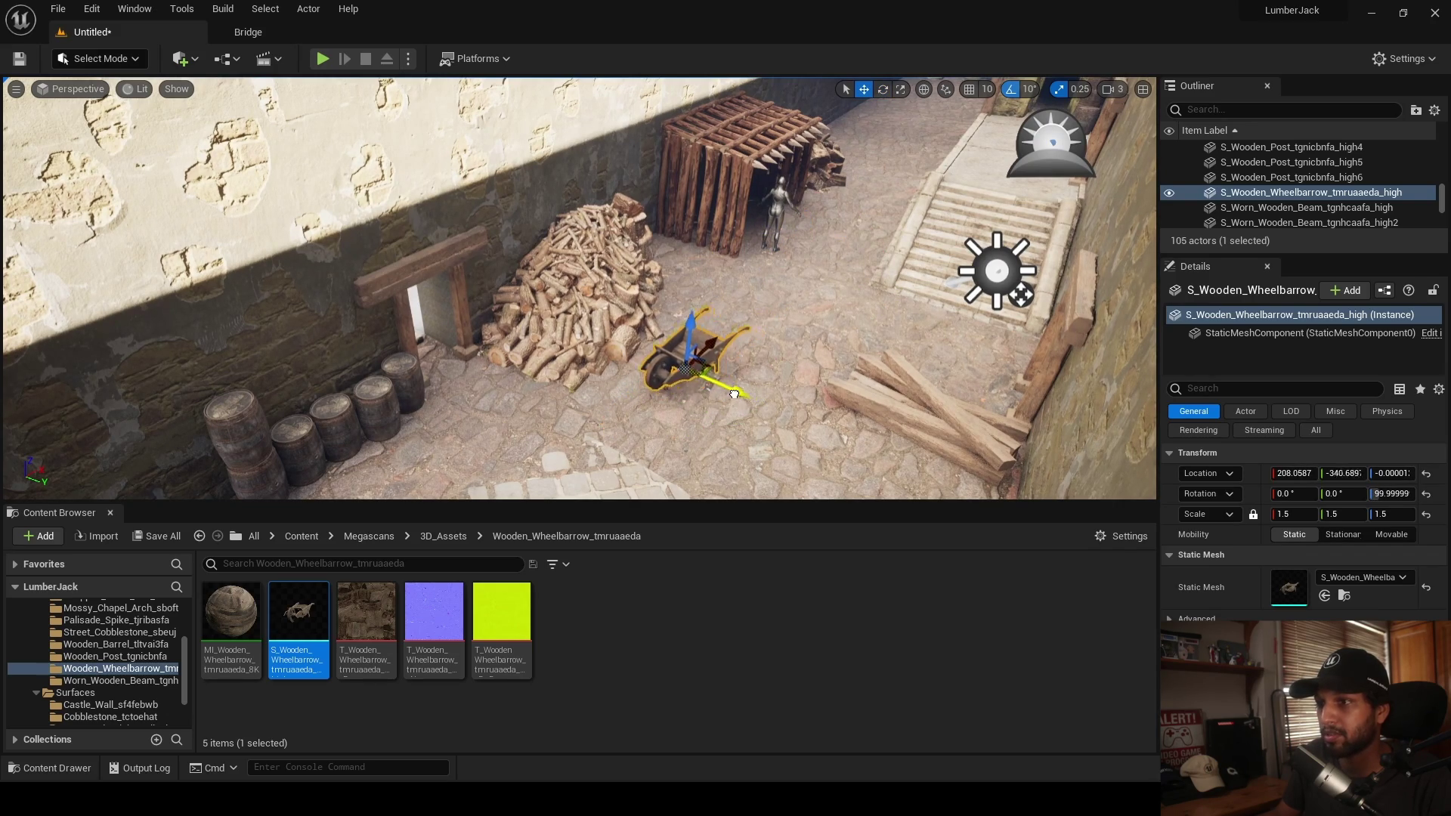
- With rotation snapping off, tilt the wheelbarrow slightly to sit on the ground and move it against the wood pile
{"action": "right_click_drag", "start_coordinate": [696, 369], "coordinate": [920, 166]}
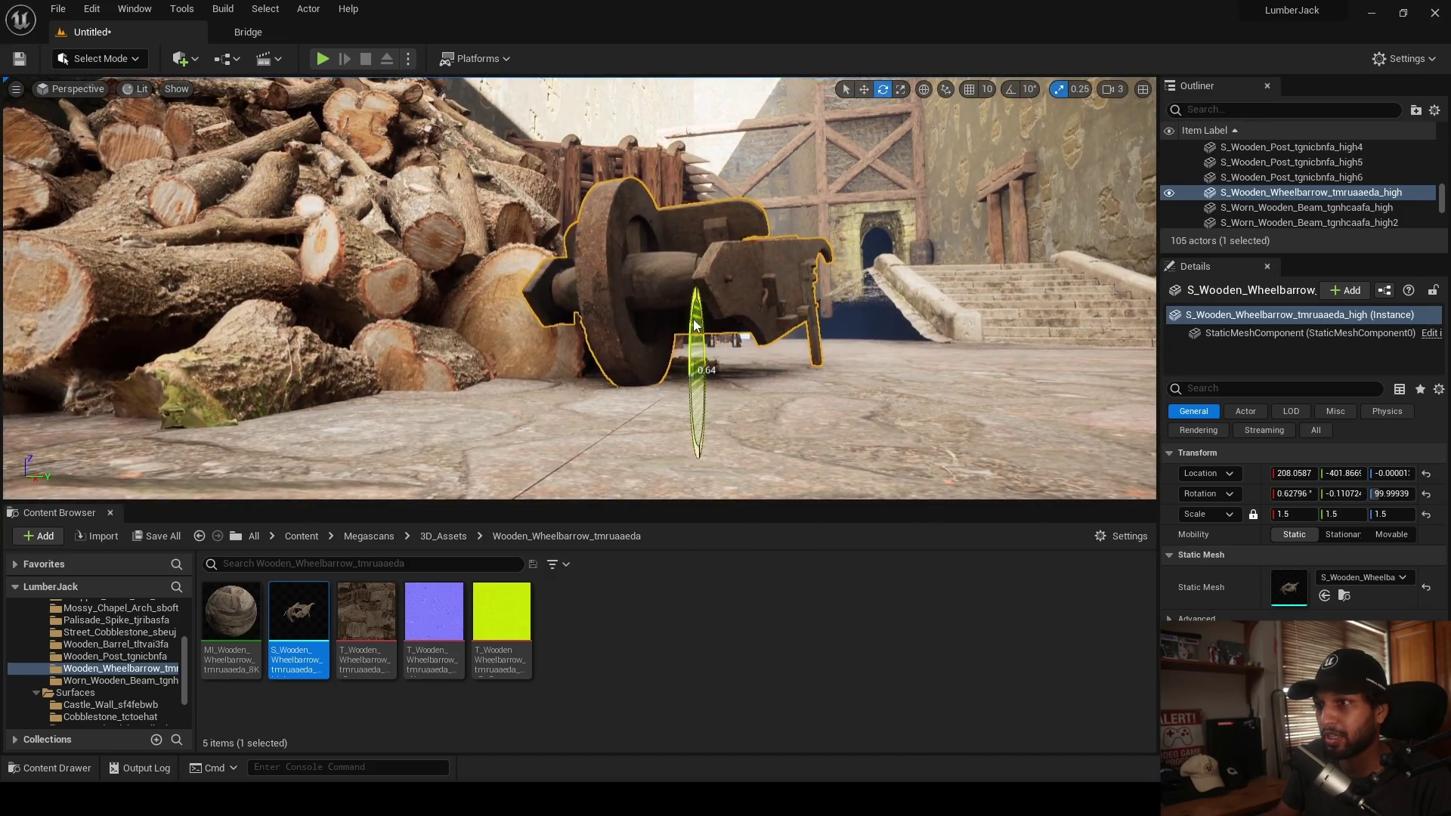
{"action": "right_click_drag", "start_coordinate": [694, 323], "coordinate": [735, 290]}
{"action": "key", "text": "w"}
{"action": "mouse_move", "coordinate": [733, 291]}
{"action": "left_mouse_down"}
{"action": "mouse_move", "coordinate": [668, 296]}
{"action": "mouse_move", "coordinate": [723, 285]}
{"action": "left_mouse_up"}
{"action": "left_click", "coordinate": [820, 293]}
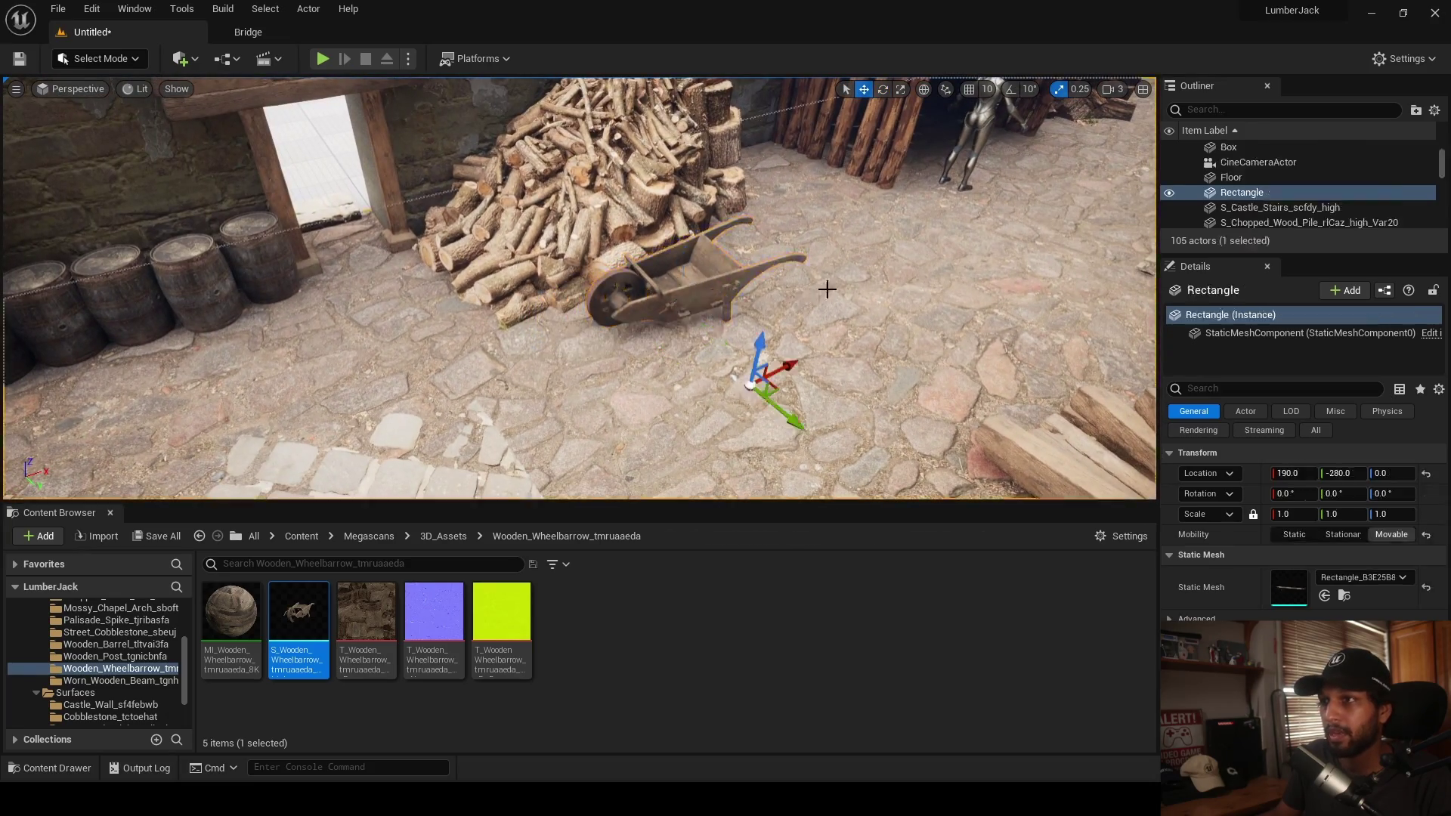
- Add the Dirty Wooden Table from Bridge and place its mesh between the wood pile and the palisade shelter
{"action": "right_click_drag", "start_coordinate": [823, 292], "coordinate": [922, 260]}
{"action": "left_click", "coordinate": [248, 32]}
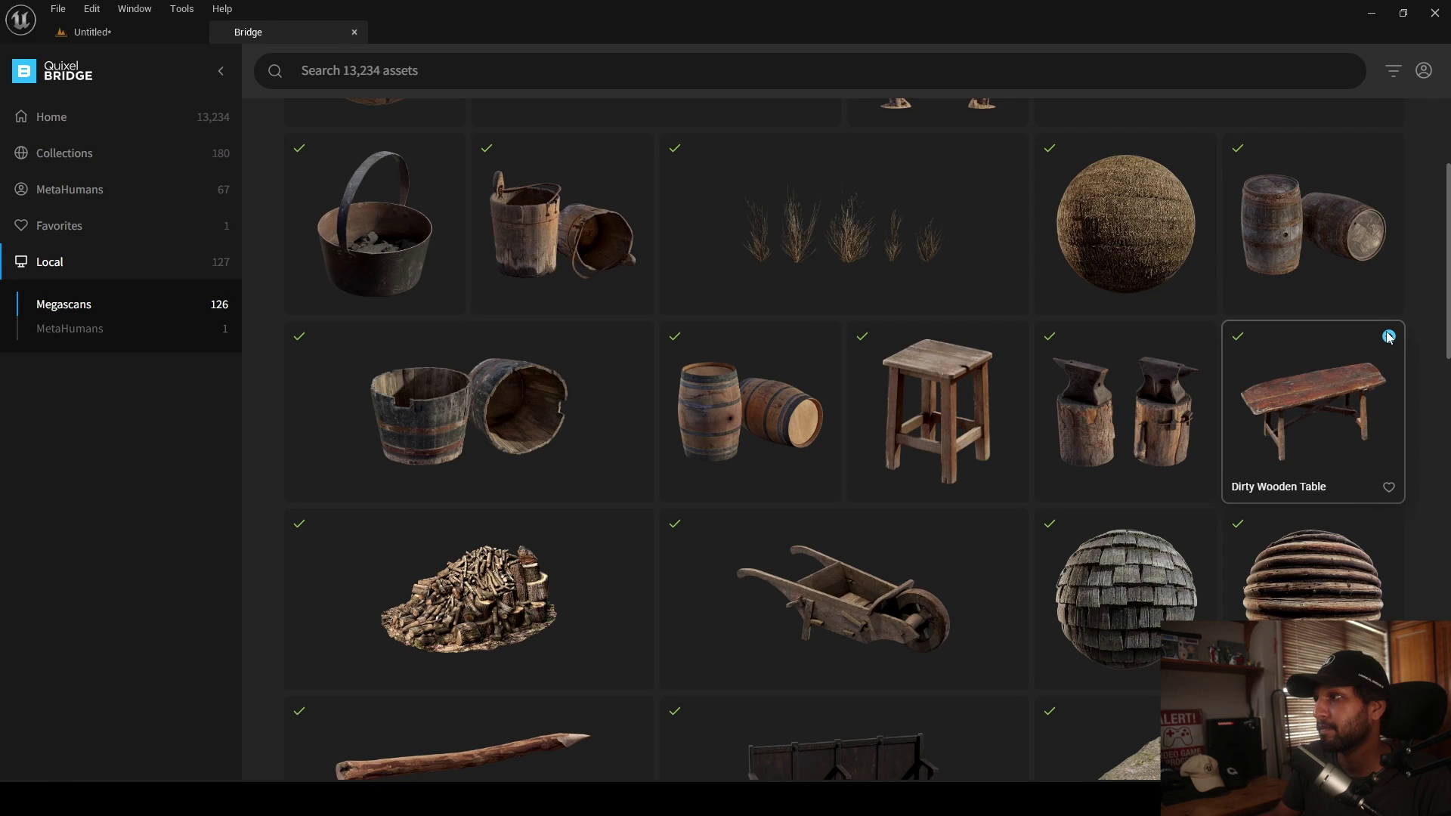
{"action": "left_click", "coordinate": [1389, 337]}
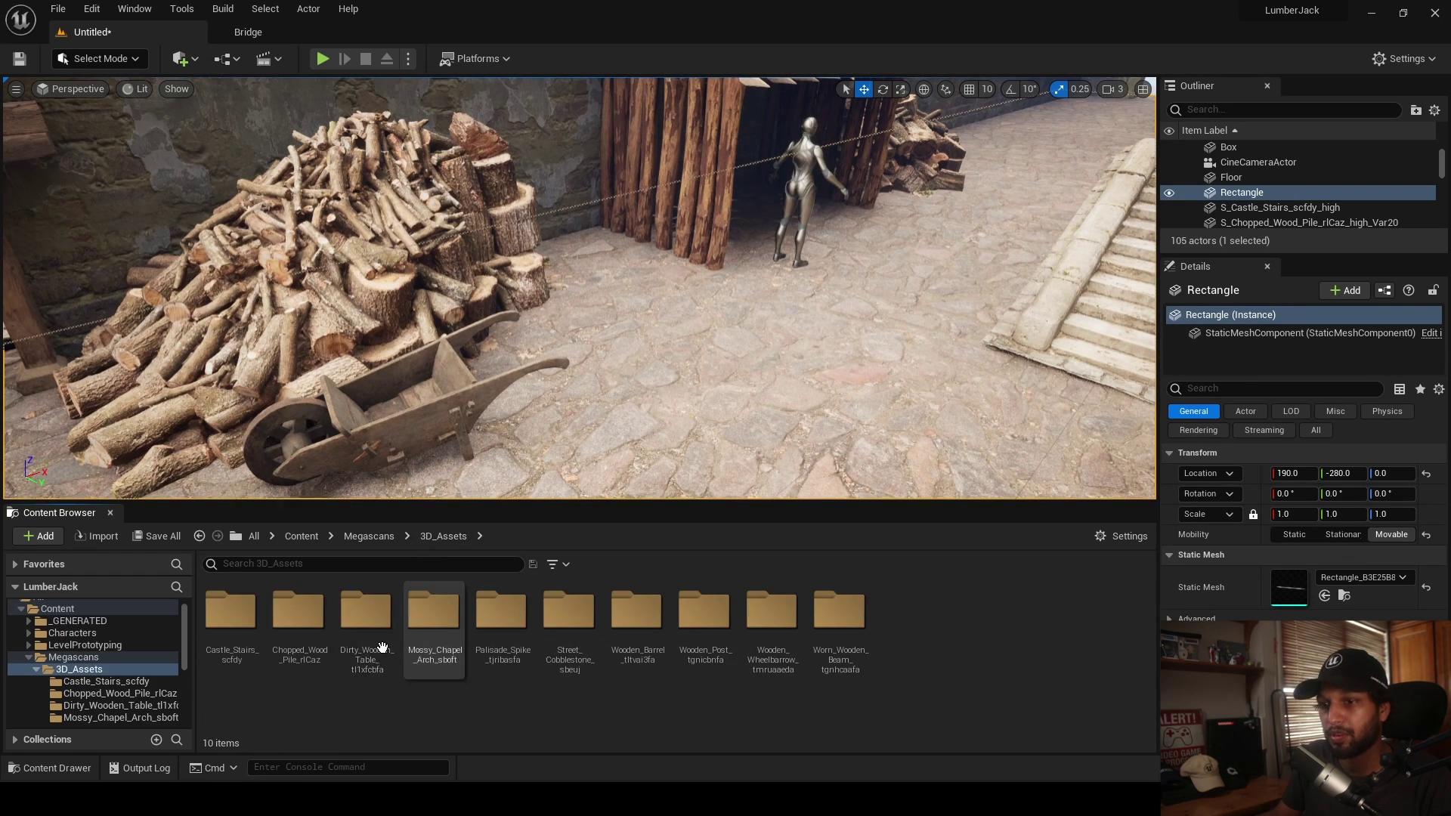
{"action": "double_click", "coordinate": [363, 639]}
{"action": "left_click_drag", "start_coordinate": [313, 644], "coordinate": [763, 330]}
- Undo the free rotation of the table, re-enable 10° rotation snapping, and rotate it to -90° about its vertical axis
{"action": "key", "text": "e"}
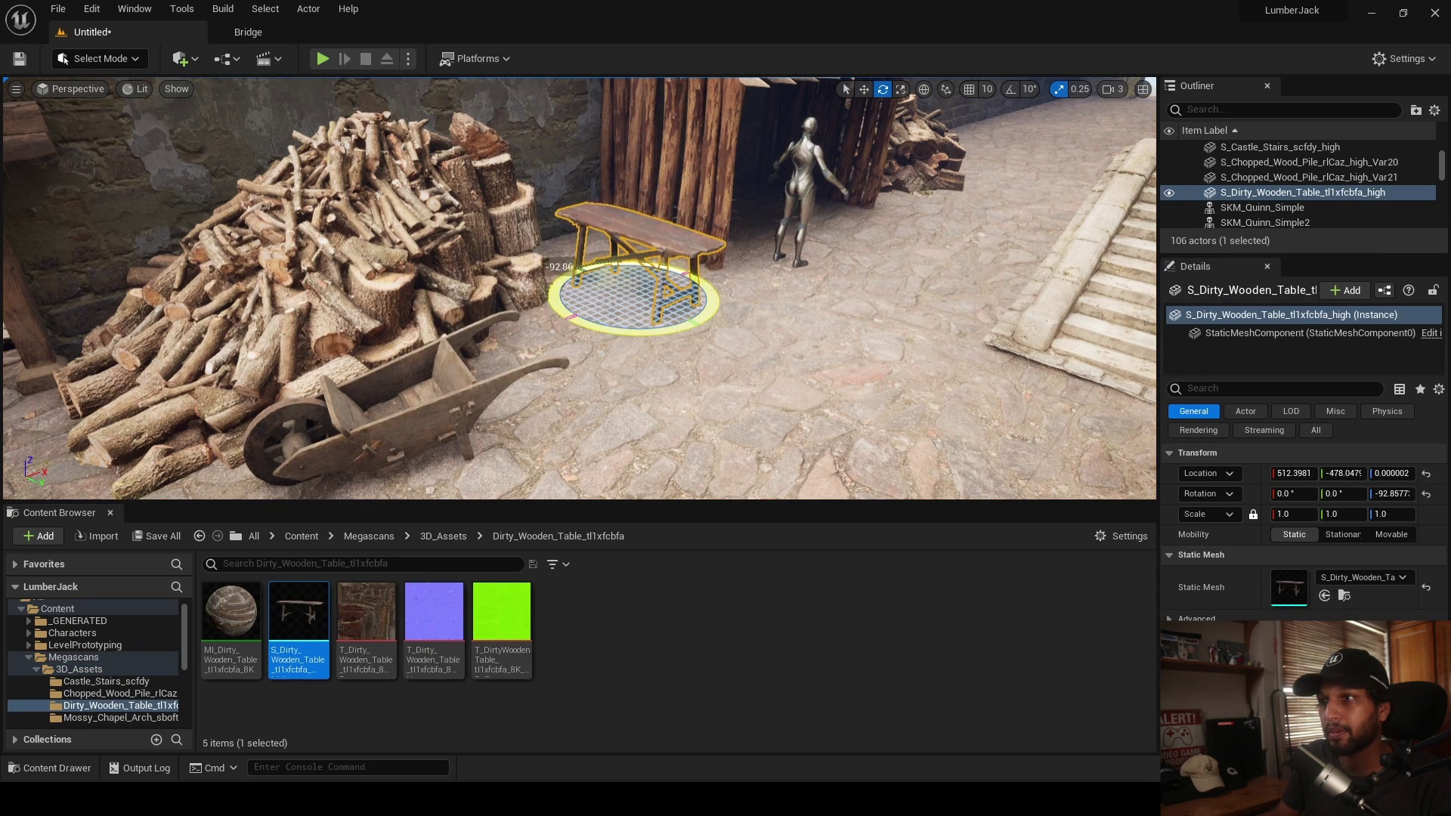
{"action": "key", "text": "ctrl+z"}
{"action": "left_click", "coordinate": [1010, 89]}
{"action": "right_click_drag", "start_coordinate": [918, 302], "coordinate": [858, 396]}
{"action": "left_click_drag", "start_coordinate": [655, 402], "coordinate": [761, 402]}
- Move the table against the outer side wall of the palisade shelter
{"action": "right_click_drag", "start_coordinate": [655, 388], "coordinate": [718, 378]}
{"action": "key", "text": "w"}
{"action": "left_click_drag", "start_coordinate": [631, 359], "coordinate": [709, 334]}
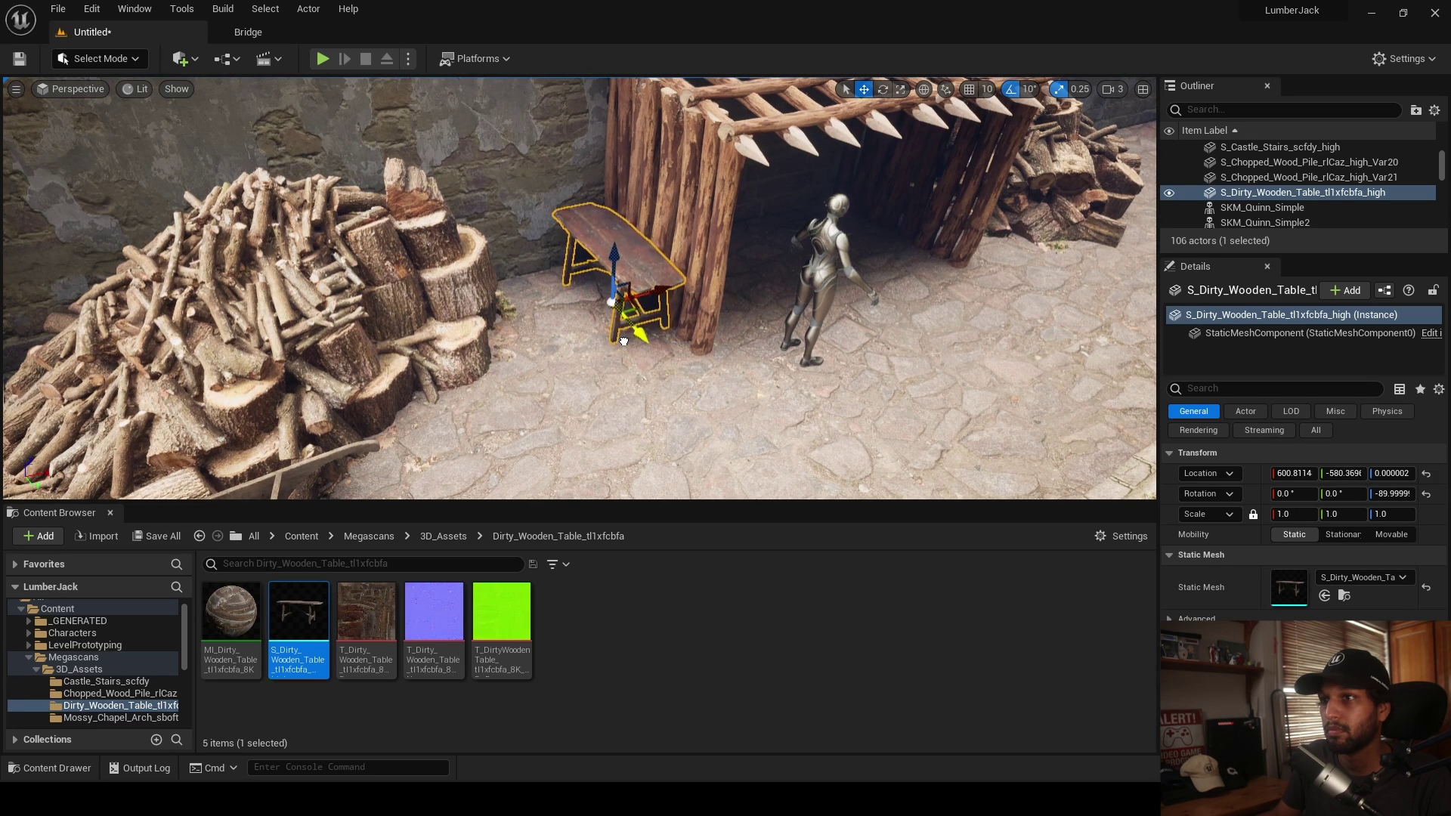
{"action": "left_click_drag", "start_coordinate": [653, 287], "coordinate": [655, 286]}
{"action": "mouse_move", "coordinate": [466, 305]}
{"action": "right_mouse_down"}
{"action": "mouse_move", "coordinate": [483, 328]}
{"action": "mouse_move", "coordinate": [467, 305]}
{"action": "right_mouse_up"}
- Duplicate the table, rotate the copy about its vertical axis, and position it in front of the shelter's opening
{"action": "left_click_drag", "start_coordinate": [599, 309], "coordinate": [705, 416], "text": "alt"}
{"action": "key", "text": "e"}
{"action": "key", "text": "w"}
{"action": "mouse_move", "coordinate": [665, 427]}
{"action": "right_mouse_down"}
{"action": "mouse_move", "coordinate": [710, 431]}
{"action": "mouse_move", "coordinate": [644, 425]}
{"action": "right_mouse_up"}
{"action": "key", "text": "e"}
{"action": "left_click_drag", "start_coordinate": [714, 456], "coordinate": [745, 451]}
{"action": "key", "text": "w"}
{"action": "left_click_drag", "start_coordinate": [767, 387], "coordinate": [802, 371]}
{"action": "right_click_drag", "start_coordinate": [802, 371], "coordinate": [835, 367]}
- Move the mannequin SKM_Quinn_Simple2 sideways to clear the second table
{"action": "key", "text": "w"}
{"action": "left_click", "coordinate": [619, 215]}
{"action": "left_click_drag", "start_coordinate": [656, 315], "coordinate": [767, 292]}
- Add the Wooden Stool from Bridge and place its mesh in front of the second table
{"action": "left_click", "coordinate": [281, 35]}
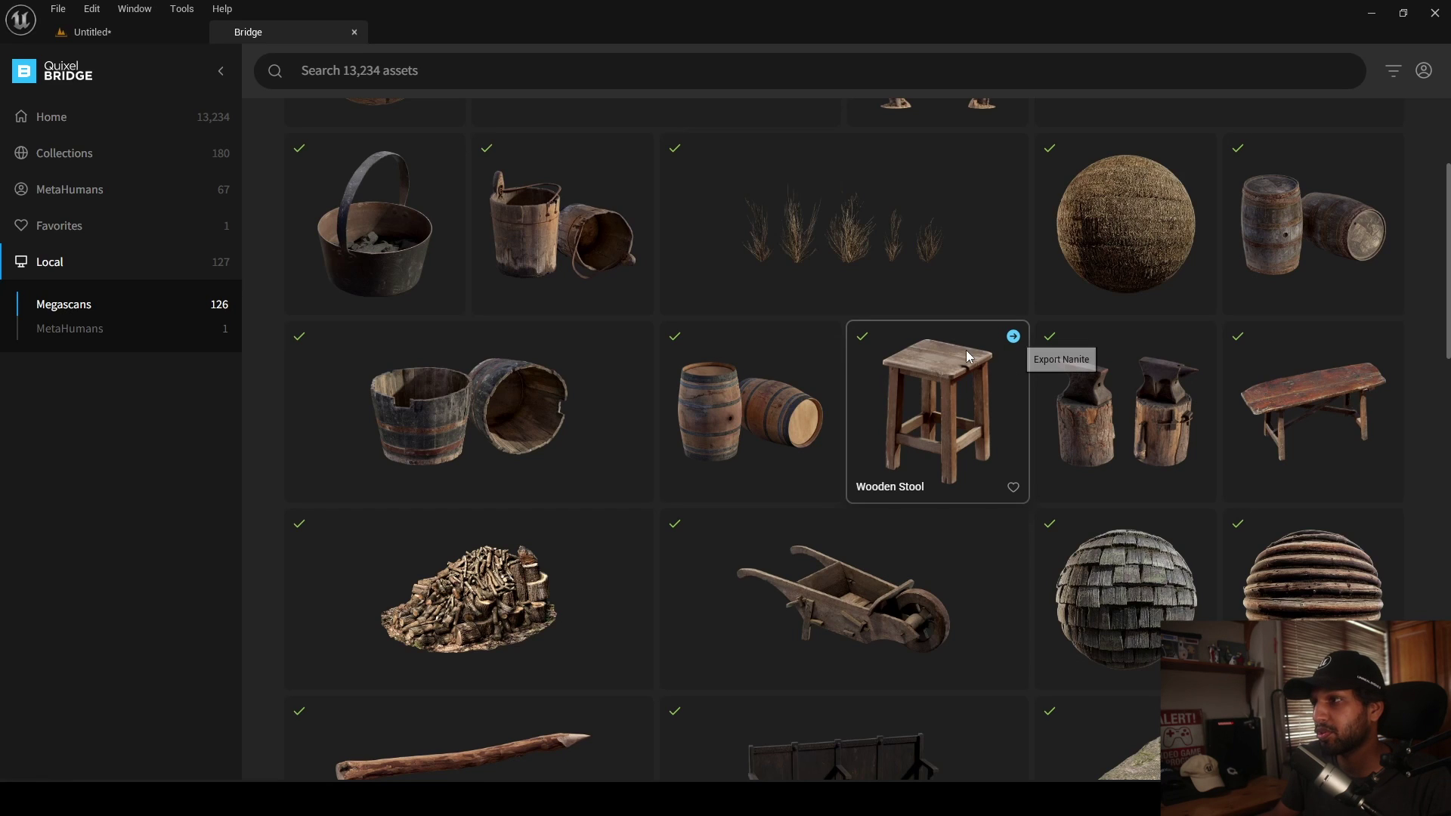
{"action": "left_click", "coordinate": [1013, 337]}
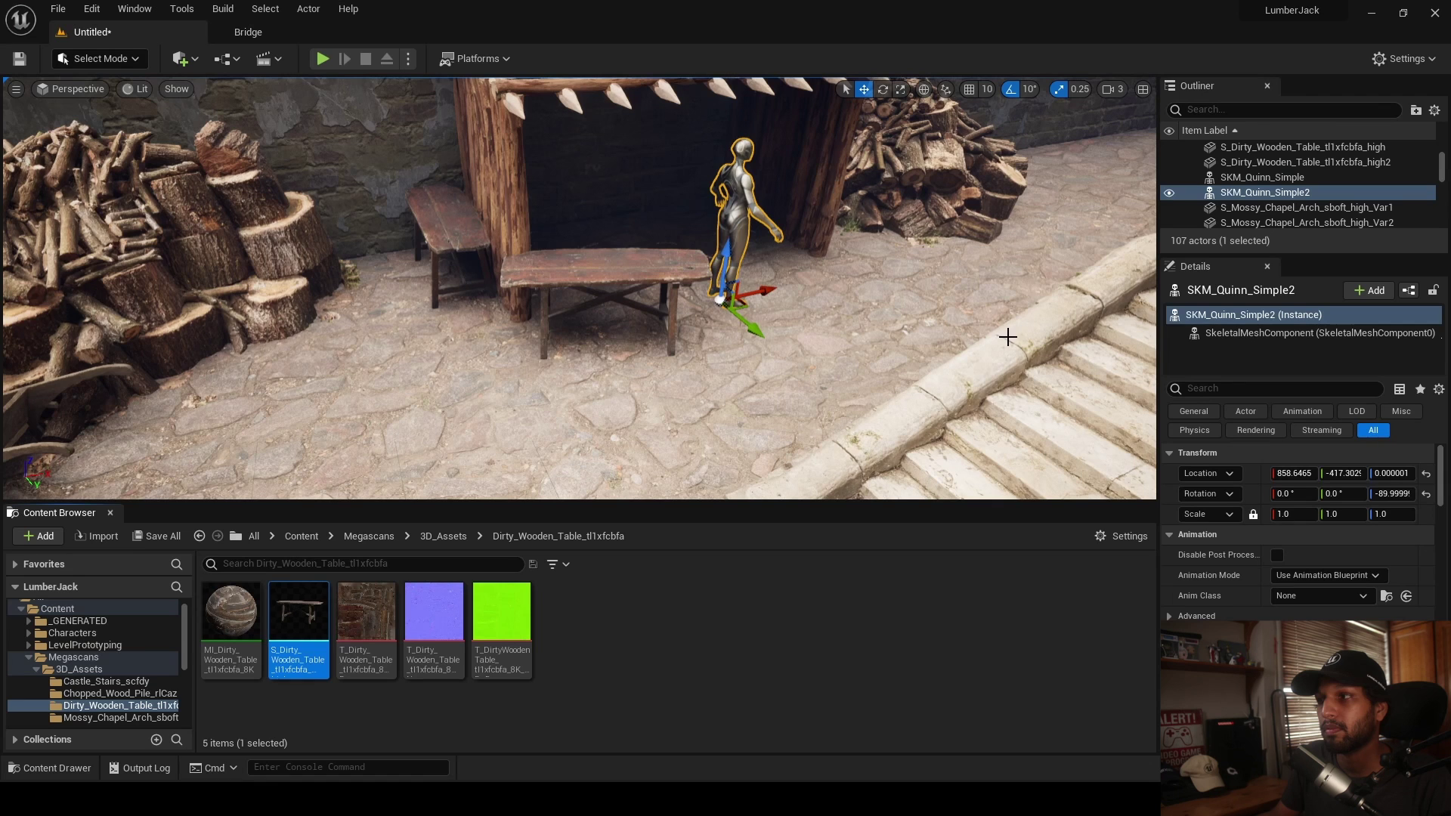
{"action": "left_click", "coordinate": [451, 545]}
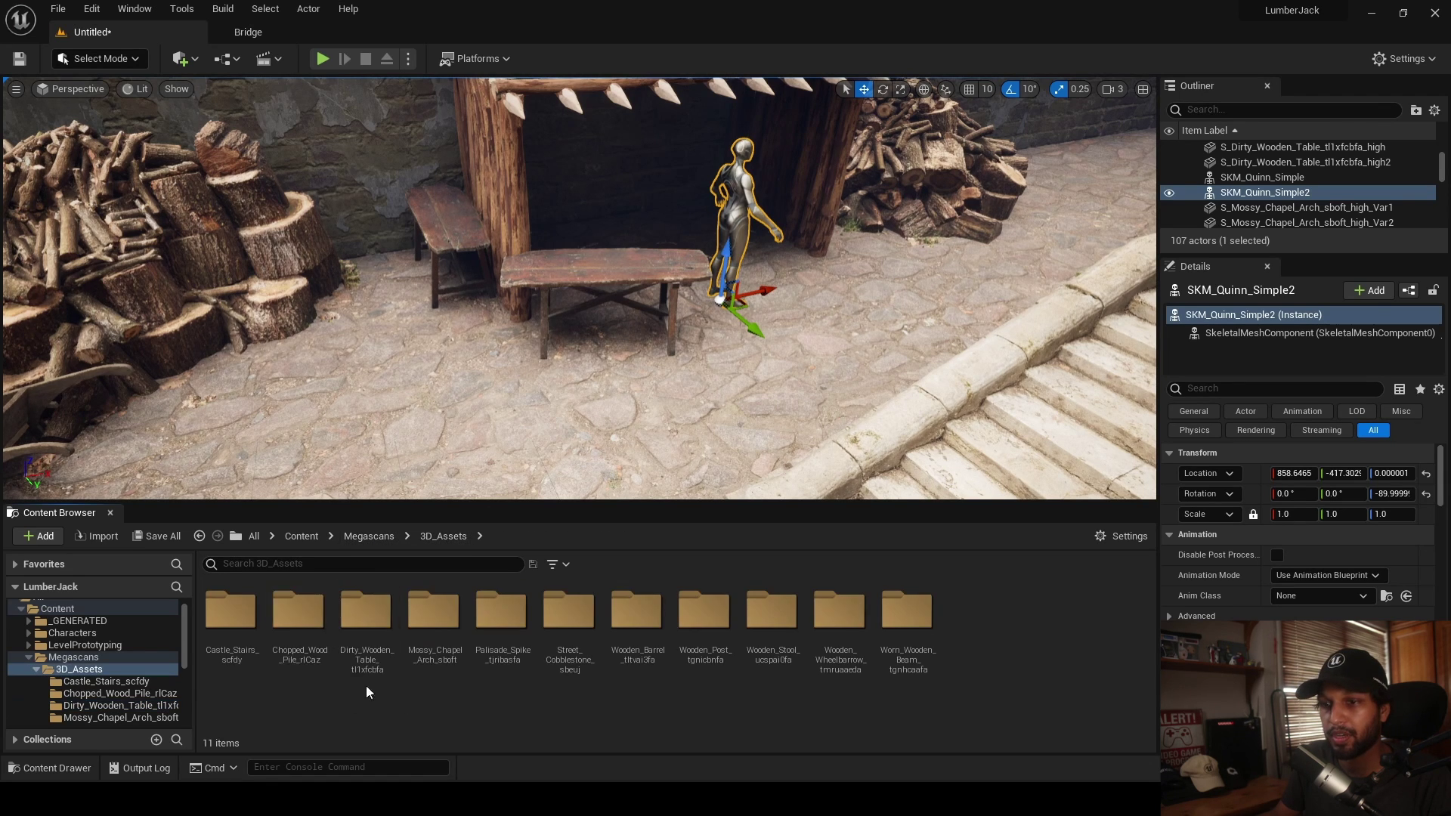
{"action": "left_click", "coordinate": [788, 650]}
{"action": "double_click", "coordinate": [789, 649]}
{"action": "left_click_drag", "start_coordinate": [299, 616], "coordinate": [533, 385]}
- Scale the stool uniformly to 1.5 and duplicate it so that one stool stands at each table
{"action": "left_click", "coordinate": [1304, 517]}
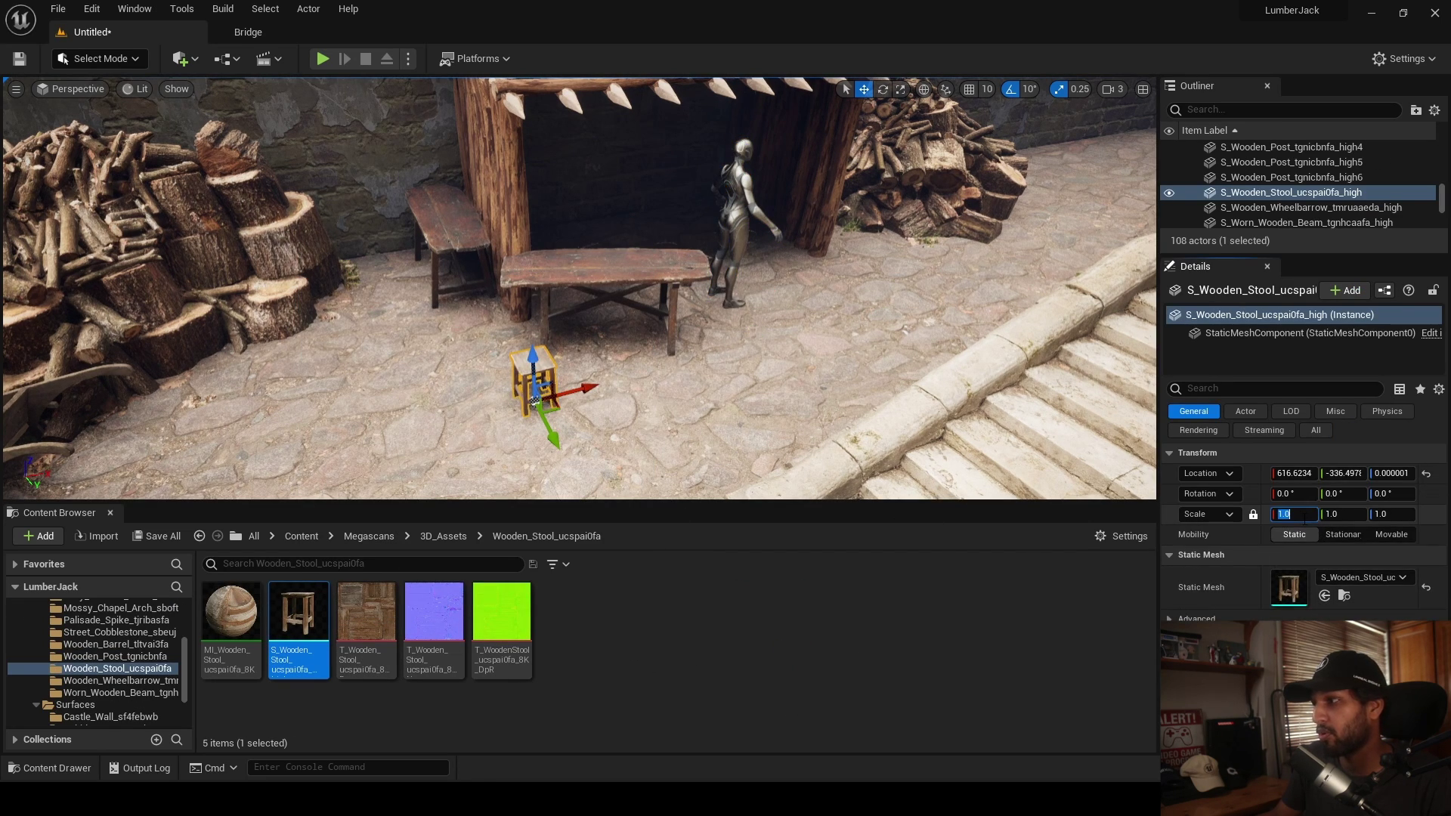
{"action": "type", "text": "1.5"}
{"action": "key", "text": "Return"}
{"action": "right_click_drag", "start_coordinate": [864, 404], "coordinate": [918, 416]}
{"action": "left_click_drag", "start_coordinate": [844, 382], "coordinate": [795, 398]}
{"action": "left_click_drag", "start_coordinate": [792, 462], "coordinate": [788, 402]}
{"action": "left_click", "coordinate": [847, 452]}
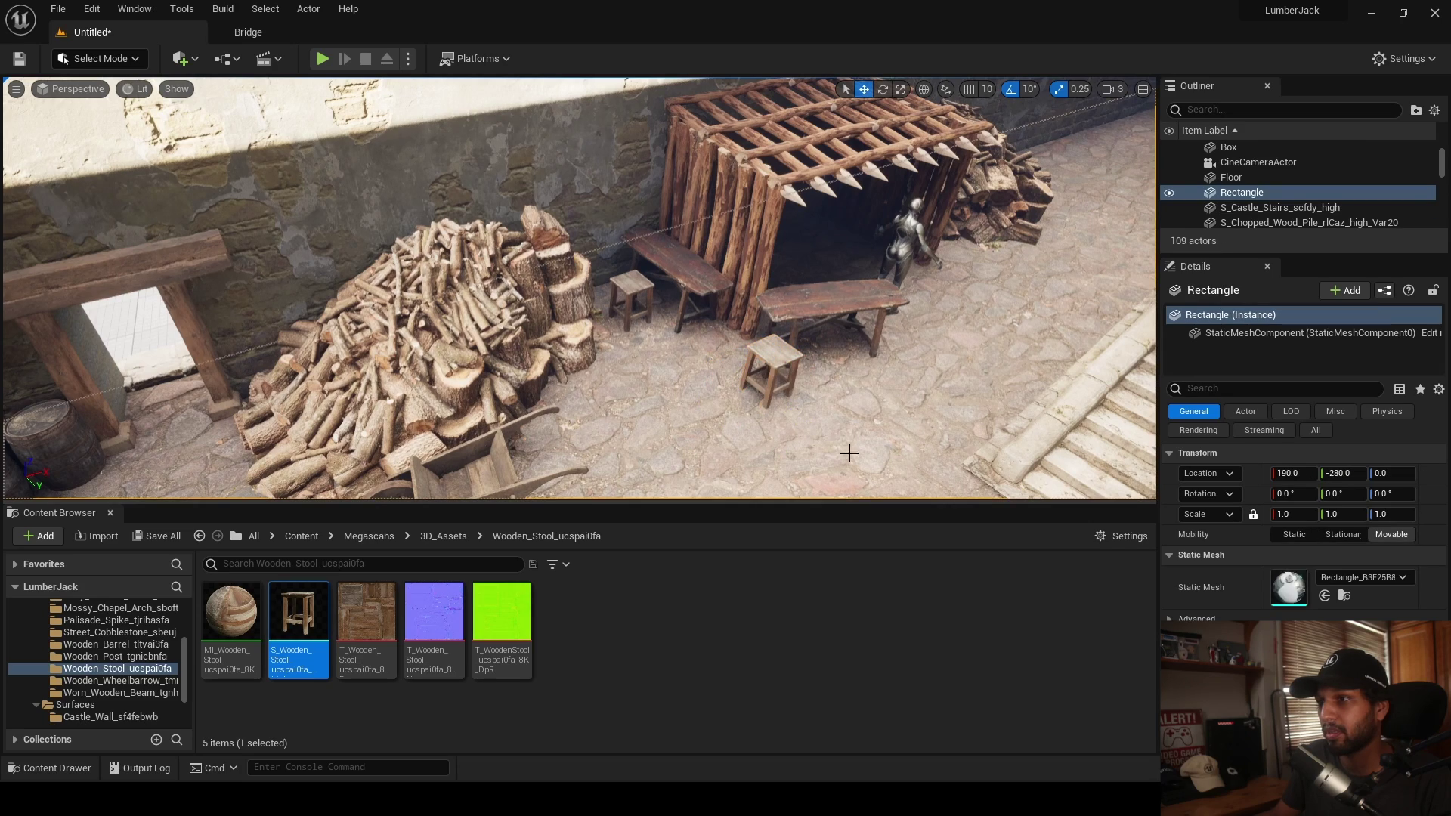
- Reposition the stool in front of the second table and rotate it to -20° about its vertical axis
{"action": "left_click", "coordinate": [777, 362]}
{"action": "right_click_drag", "start_coordinate": [777, 362], "coordinate": [813, 363]}
{"action": "left_click_drag", "start_coordinate": [704, 364], "coordinate": [726, 354]}
{"action": "key", "text": "e"}
{"action": "left_click_drag", "start_coordinate": [699, 416], "coordinate": [733, 410]}
{"action": "right_click_drag", "start_coordinate": [733, 411], "coordinate": [623, 393]}
{"action": "key", "text": "w"}
- Duplicate the stool to the shelter side of the second table and adjust a stool's rotation about the vertical axis
{"action": "left_click_drag", "start_coordinate": [656, 393], "coordinate": [714, 343], "text": "alt"}
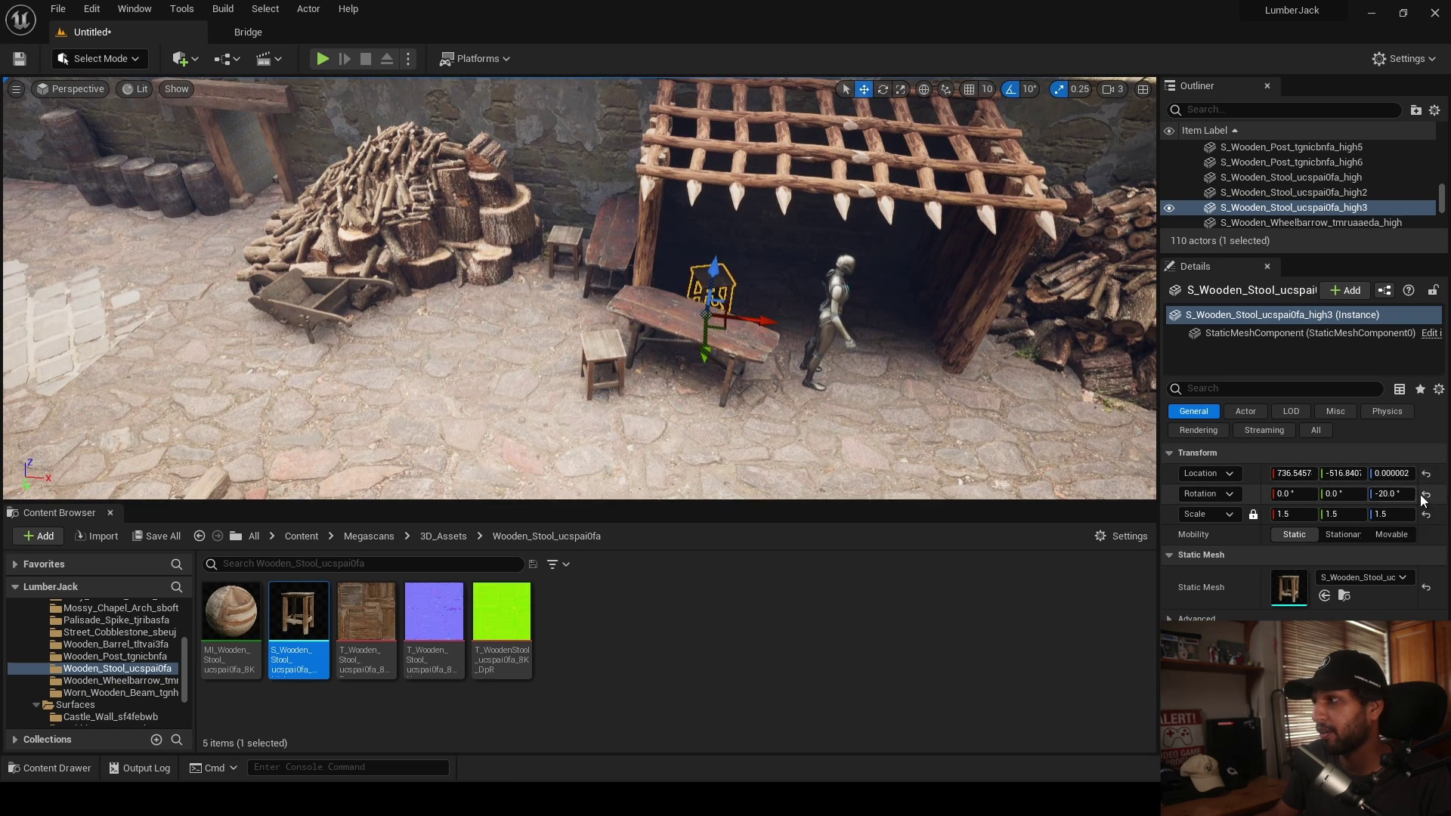
{"action": "left_click", "coordinate": [854, 414]}
{"action": "right_click_drag", "start_coordinate": [854, 414], "coordinate": [717, 404]}
{"action": "left_click", "coordinate": [669, 332]}
{"action": "key", "text": "e"}
{"action": "left_click_drag", "start_coordinate": [669, 418], "coordinate": [642, 415]}
{"action": "left_click", "coordinate": [771, 411]}
{"action": "right_click_drag", "start_coordinate": [771, 412], "coordinate": [744, 410]}
- Add the Blacksmith Anvil from Bridge and place its mesh near the mannequin beside the shelter
{"action": "left_click", "coordinate": [292, 33]}
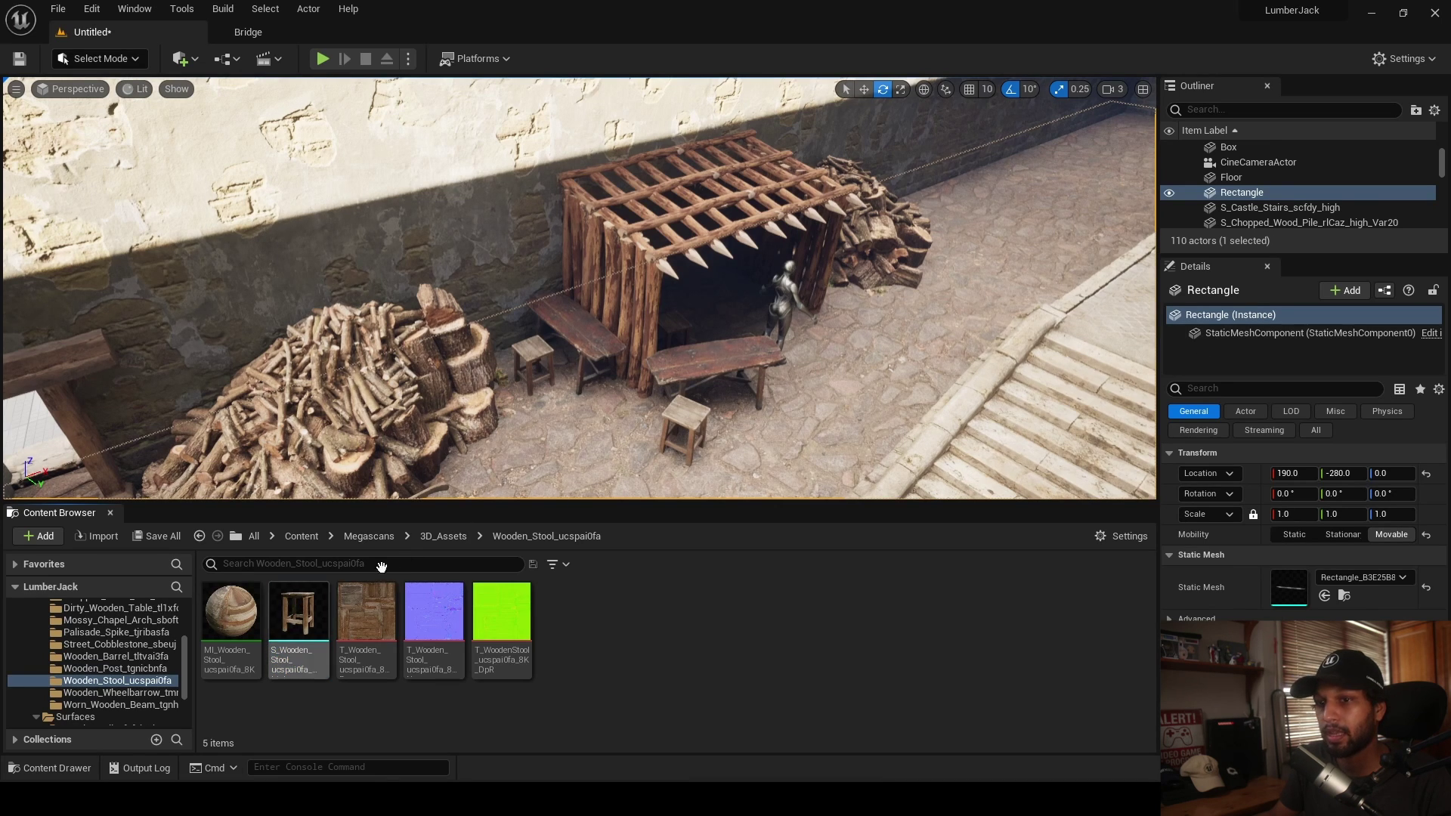
{"action": "left_click", "coordinate": [432, 538]}
{"action": "double_click", "coordinate": [231, 611]}
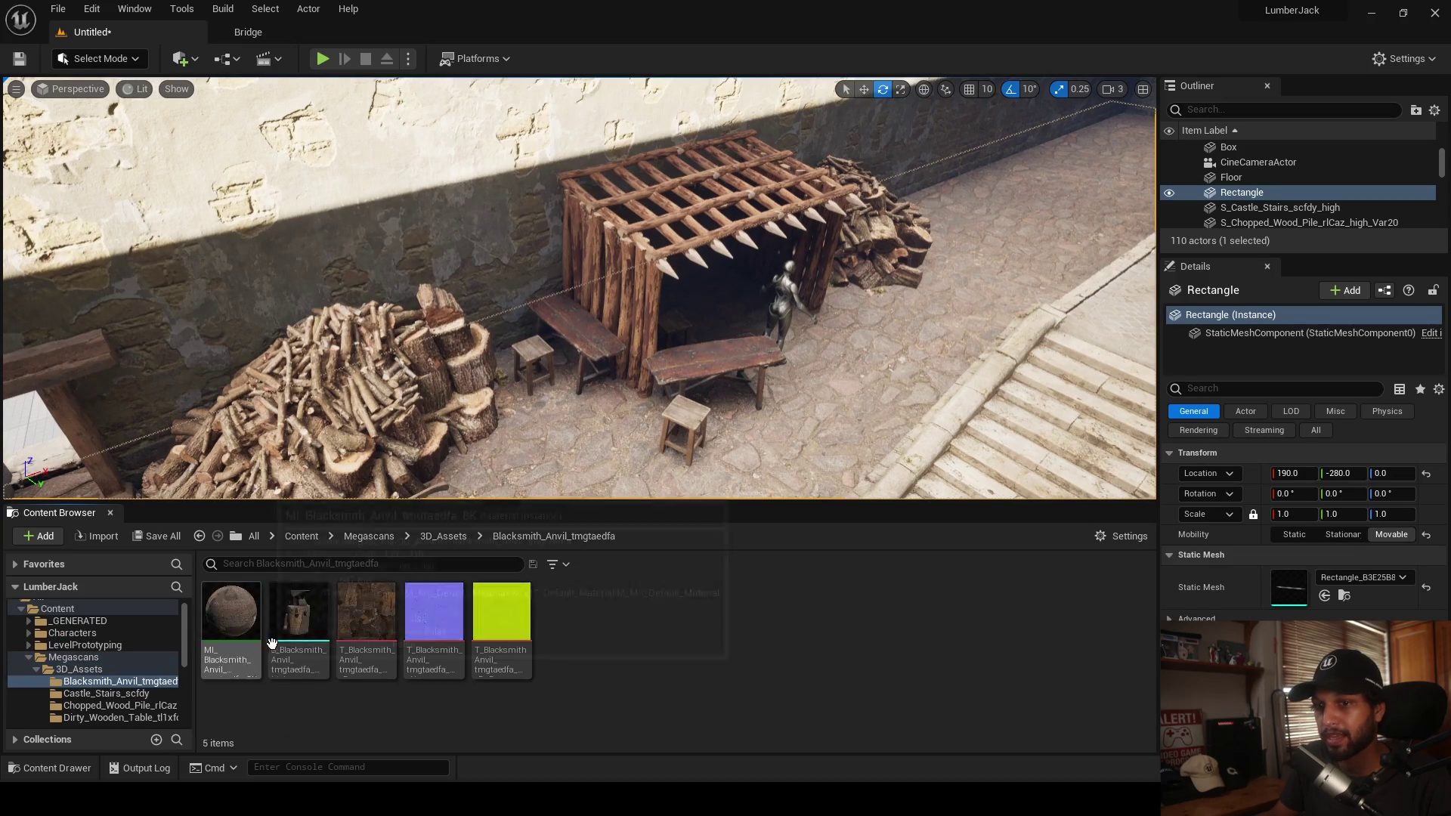
{"action": "left_click_drag", "start_coordinate": [298, 612], "coordinate": [808, 379]}
{"action": "left_click_drag", "start_coordinate": [792, 318], "coordinate": [807, 377]}
{"action": "key", "text": "f"}
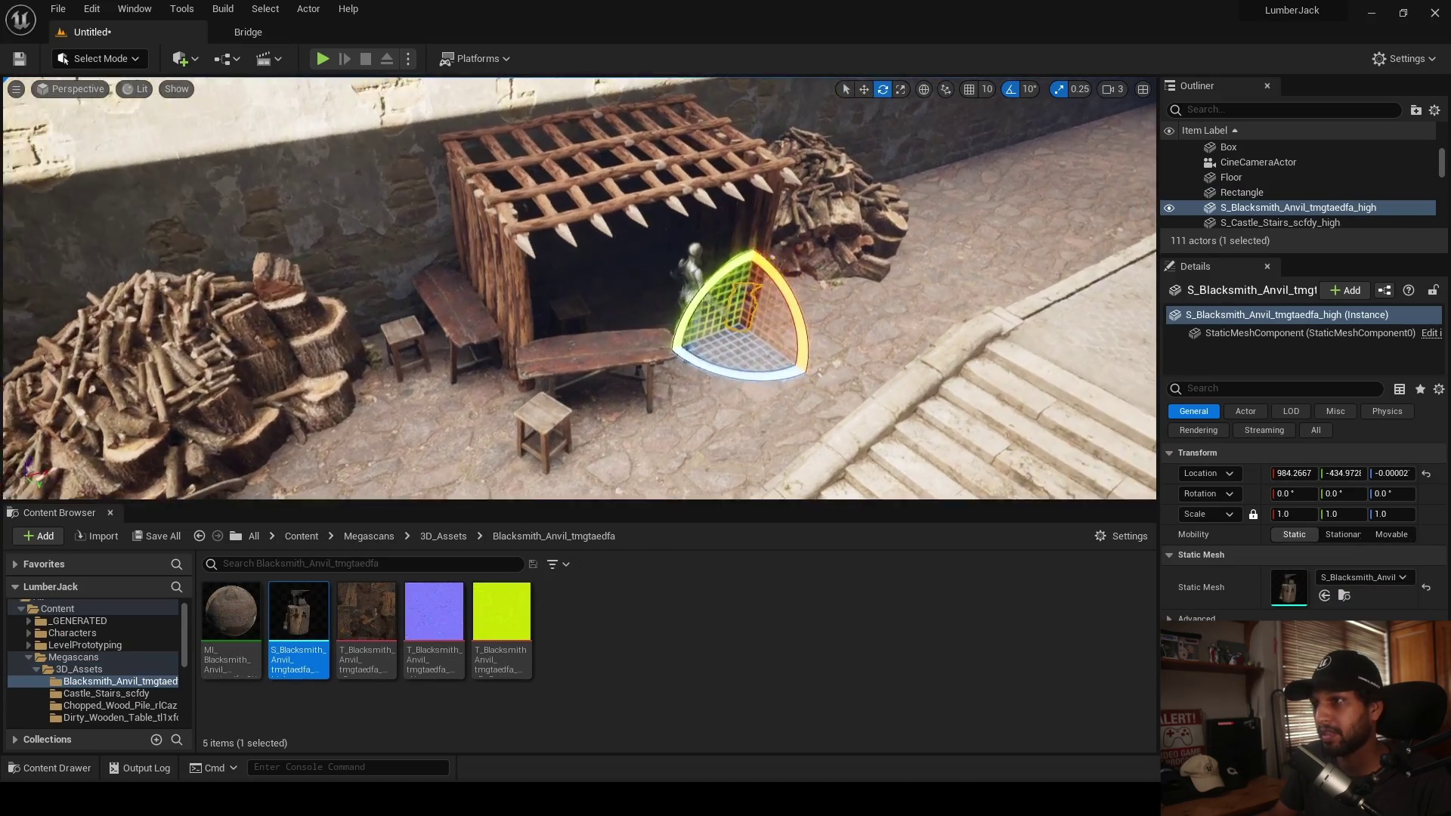
- Try a uniform scale of 2 on the anvil, set it to 1.5, and rotate the anvil about its vertical axis
{"action": "left_click", "coordinate": [1294, 514]}
{"action": "type", "text": "2"}
{"action": "key", "text": "Return"}
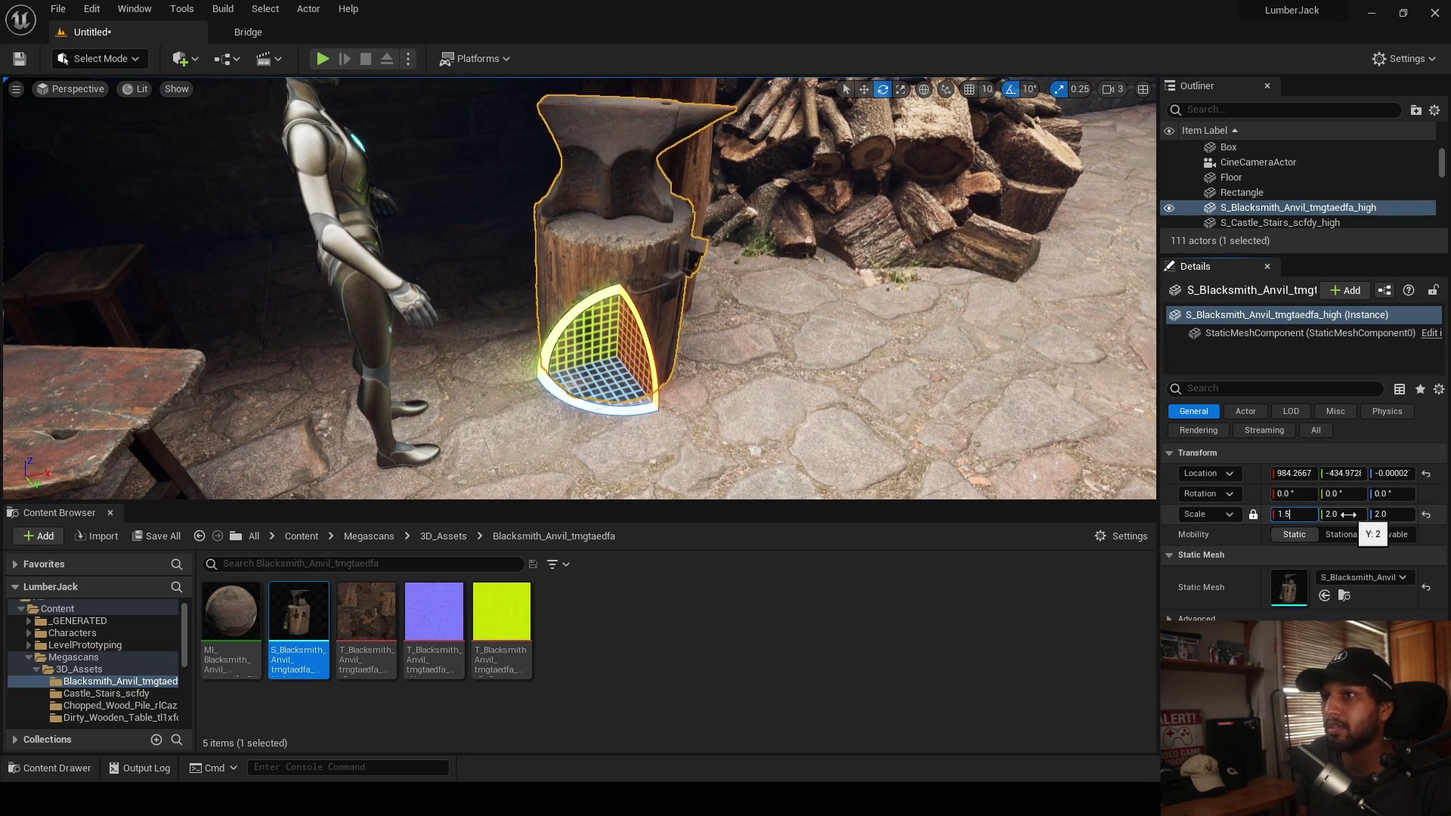
{"action": "key", "text": "Return"}
{"action": "key", "text": "s"}
{"action": "right_click_drag", "start_coordinate": [801, 412], "coordinate": [710, 439]}
{"action": "left_click_drag", "start_coordinate": [708, 450], "coordinate": [769, 447]}
- Move the anvil back into the palisade shelter
{"action": "key", "text": "w"}
{"action": "right_click_drag", "start_coordinate": [756, 423], "coordinate": [688, 351]}
{"action": "key", "text": "s"}
{"action": "key", "text": "w"}
{"action": "left_click_drag", "start_coordinate": [687, 351], "coordinate": [649, 257]}
{"action": "left_click", "coordinate": [665, 303]}
{"action": "key", "text": "s"}
{"action": "right_click_drag", "start_coordinate": [665, 303], "coordinate": [794, 332]}
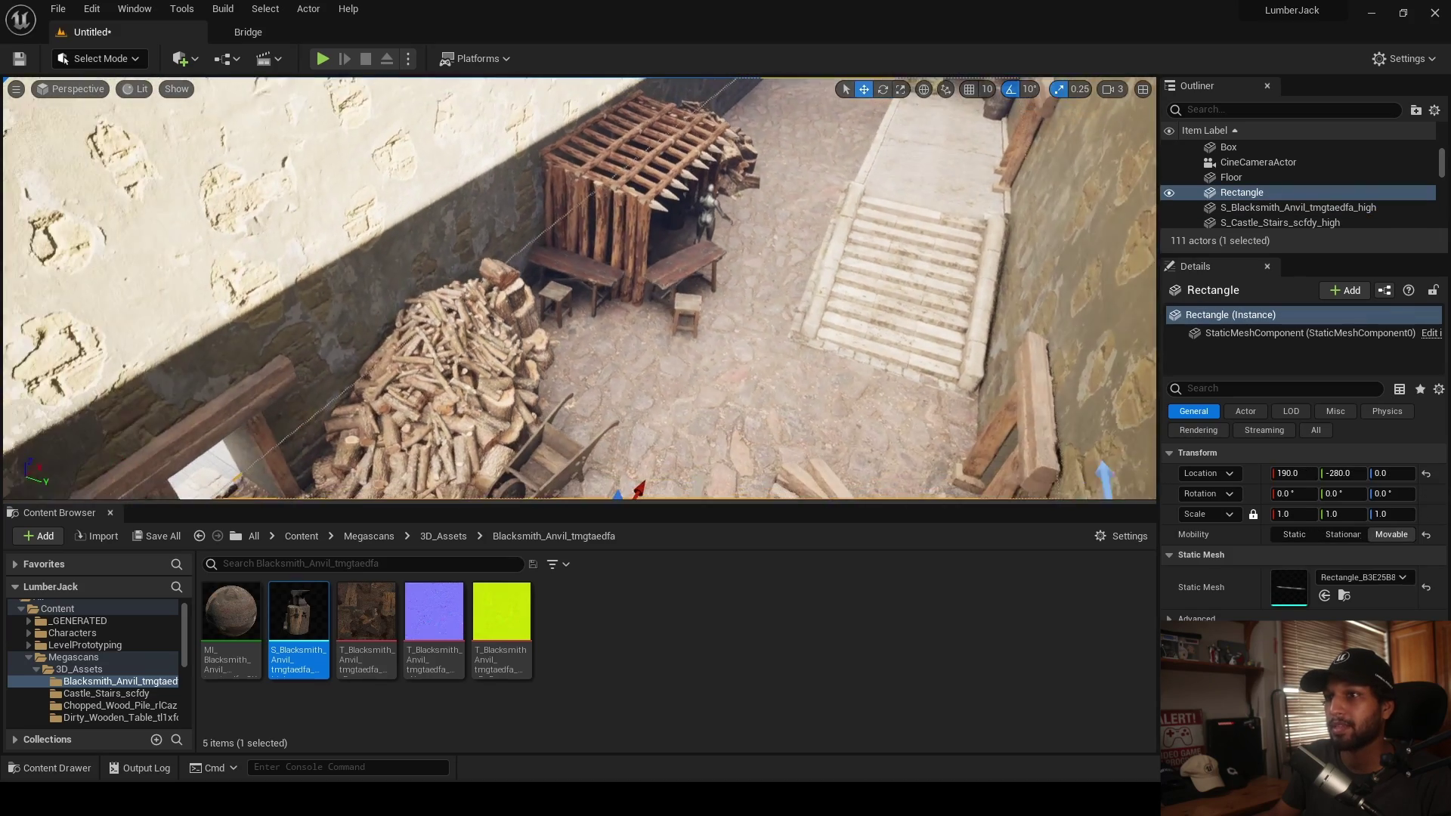
- Browse the local Megascans in Bridge and add the Old Wooden Bench to the project
{"action": "left_click", "coordinate": [249, 32]}
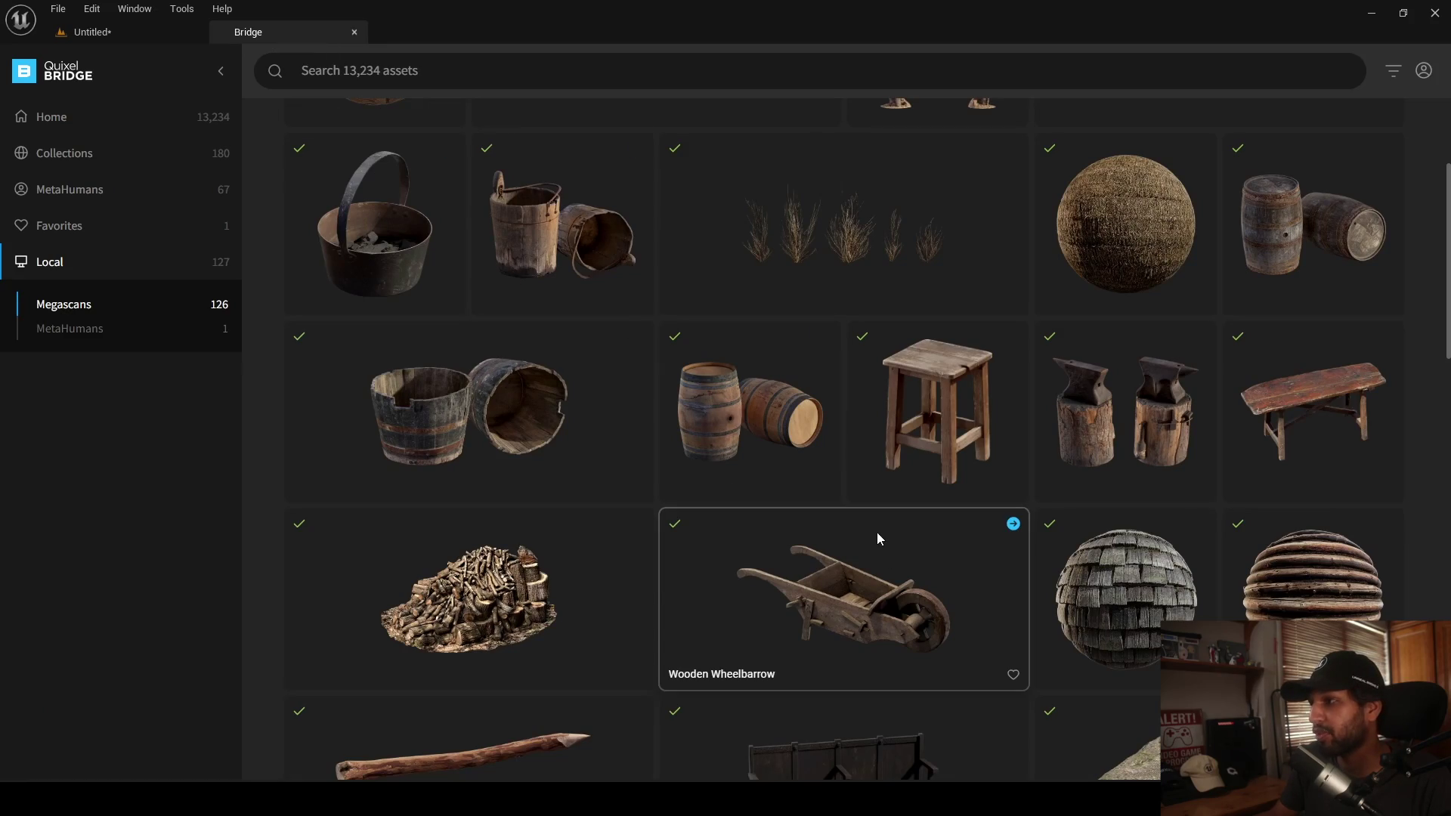
{"action": "scroll", "coordinate": [1047, 426], "scroll_direction": "up", "scroll_amount": 2}
{"action": "scroll", "coordinate": [1040, 431], "scroll_direction": "down", "scroll_amount": 1}
{"action": "scroll", "coordinate": [932, 448], "scroll_direction": "up", "scroll_amount": 2}
{"action": "scroll", "coordinate": [931, 450], "scroll_direction": "down", "scroll_amount": 3}
{"action": "scroll", "coordinate": [931, 452], "scroll_direction": "up", "scroll_amount": 1}
{"action": "scroll", "coordinate": [931, 451], "scroll_direction": "down", "scroll_amount": 4}
{"action": "scroll", "coordinate": [931, 452], "scroll_direction": "up", "scroll_amount": 6}
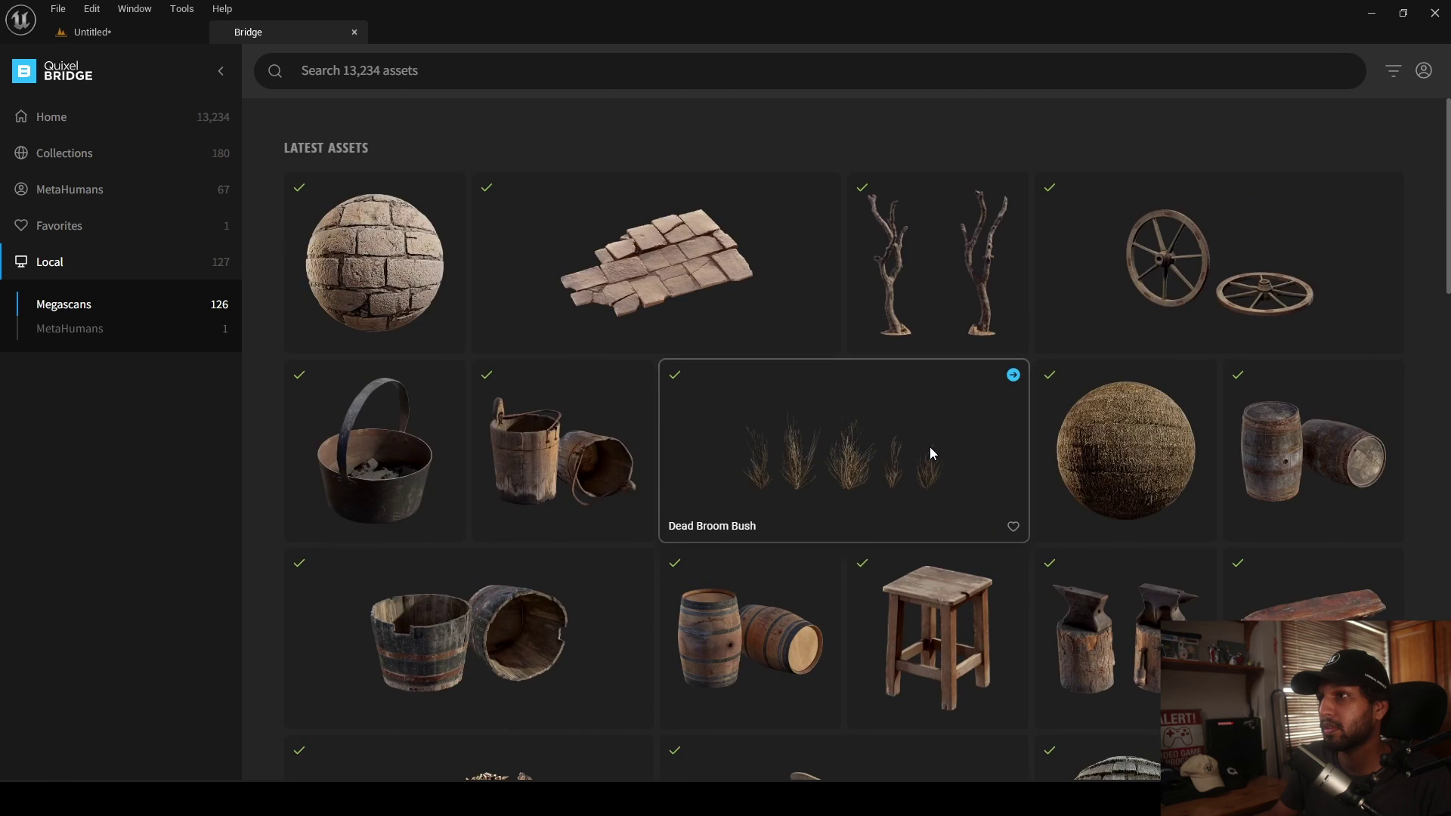
{"action": "scroll", "coordinate": [931, 452], "scroll_direction": "down", "scroll_amount": 1}
{"action": "scroll", "coordinate": [868, 508], "scroll_direction": "down", "scroll_amount": 2}
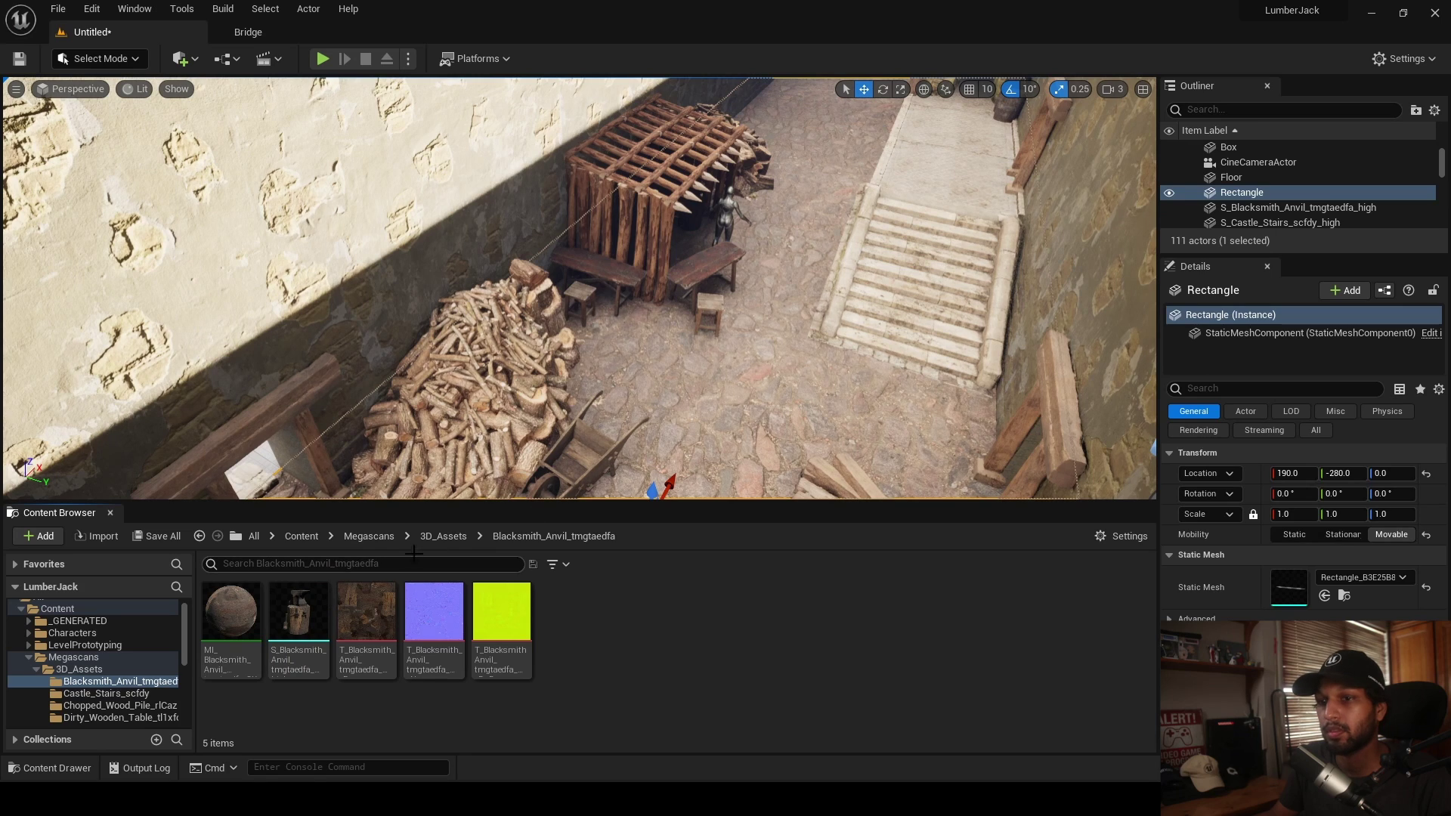
- Open the Old_Wooden_Bench asset folder and place the bench mesh on the courtyard ground
{"action": "left_click", "coordinate": [426, 535]}
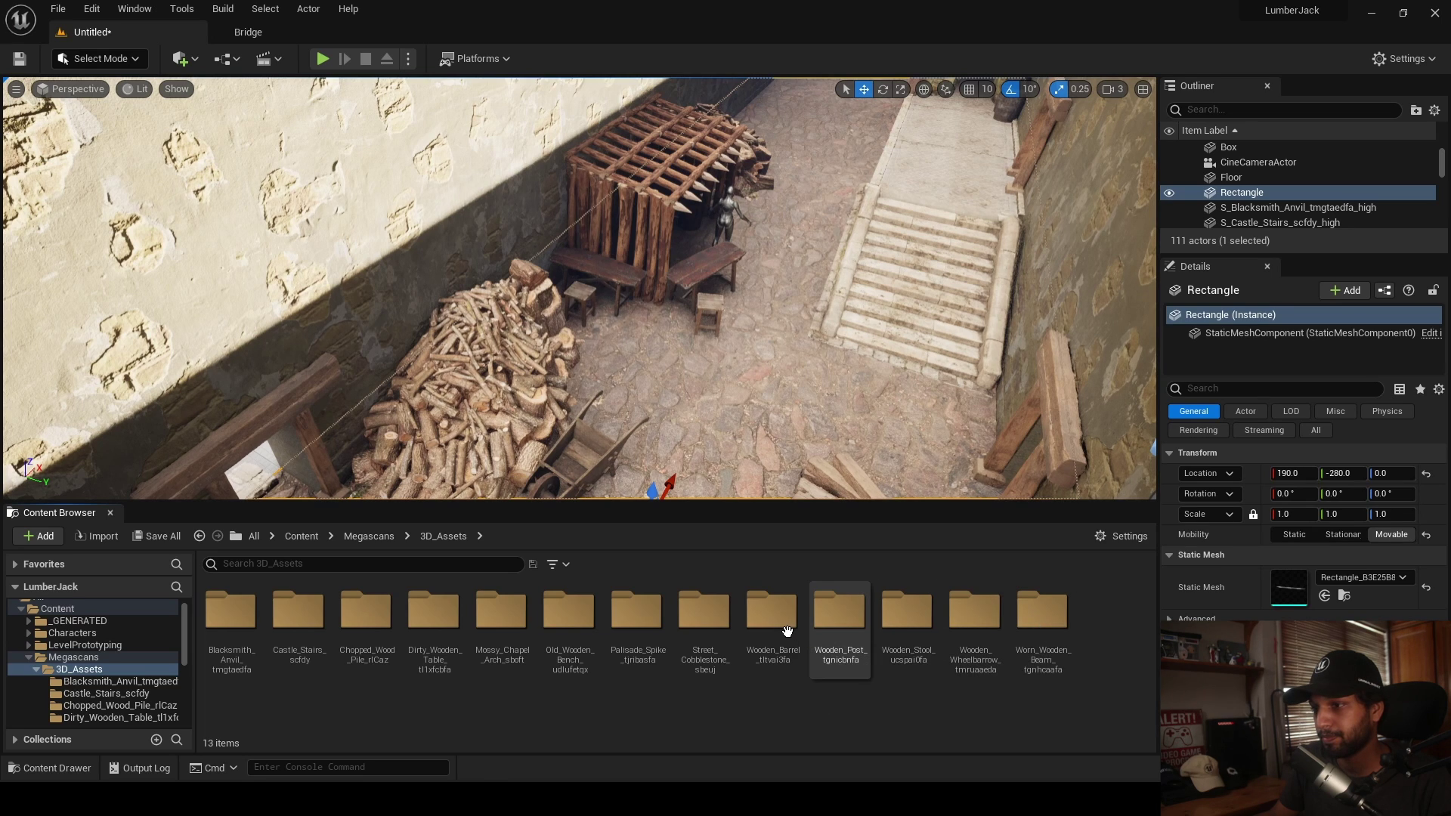
{"action": "left_click", "coordinate": [237, 56]}
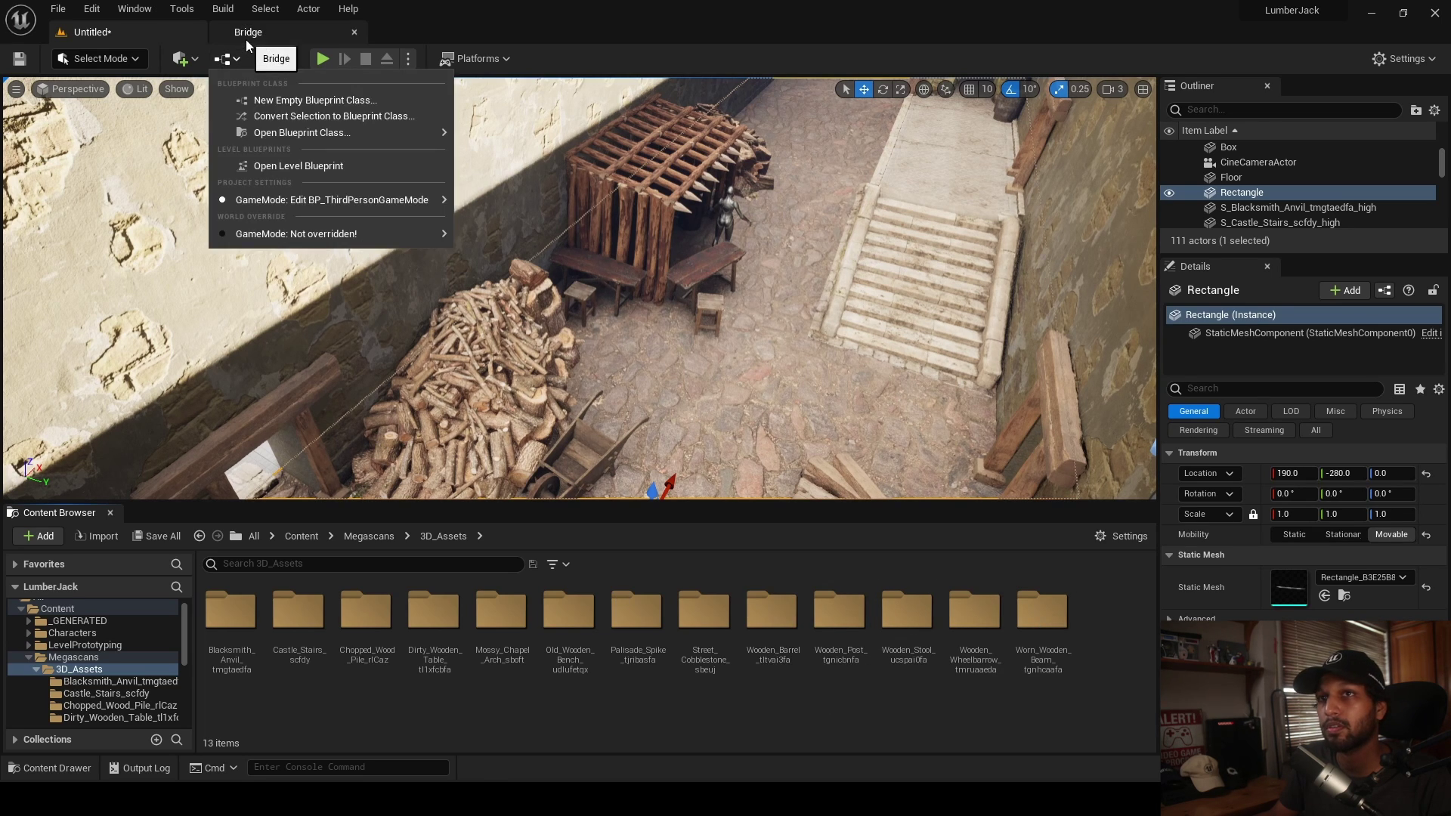
{"action": "left_click", "coordinate": [247, 39]}
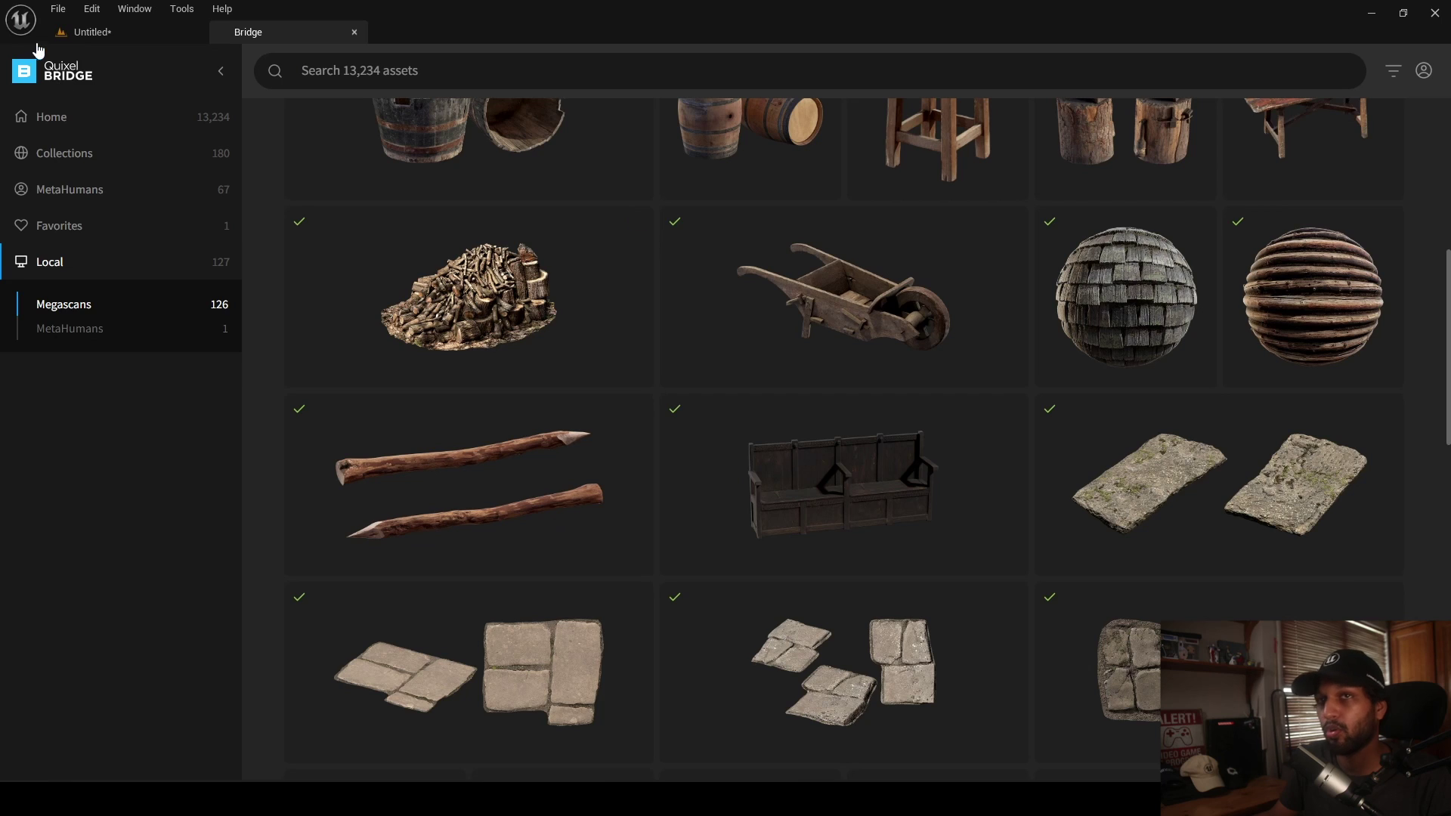
{"action": "left_click", "coordinate": [114, 34]}
{"action": "double_click", "coordinate": [574, 654]}
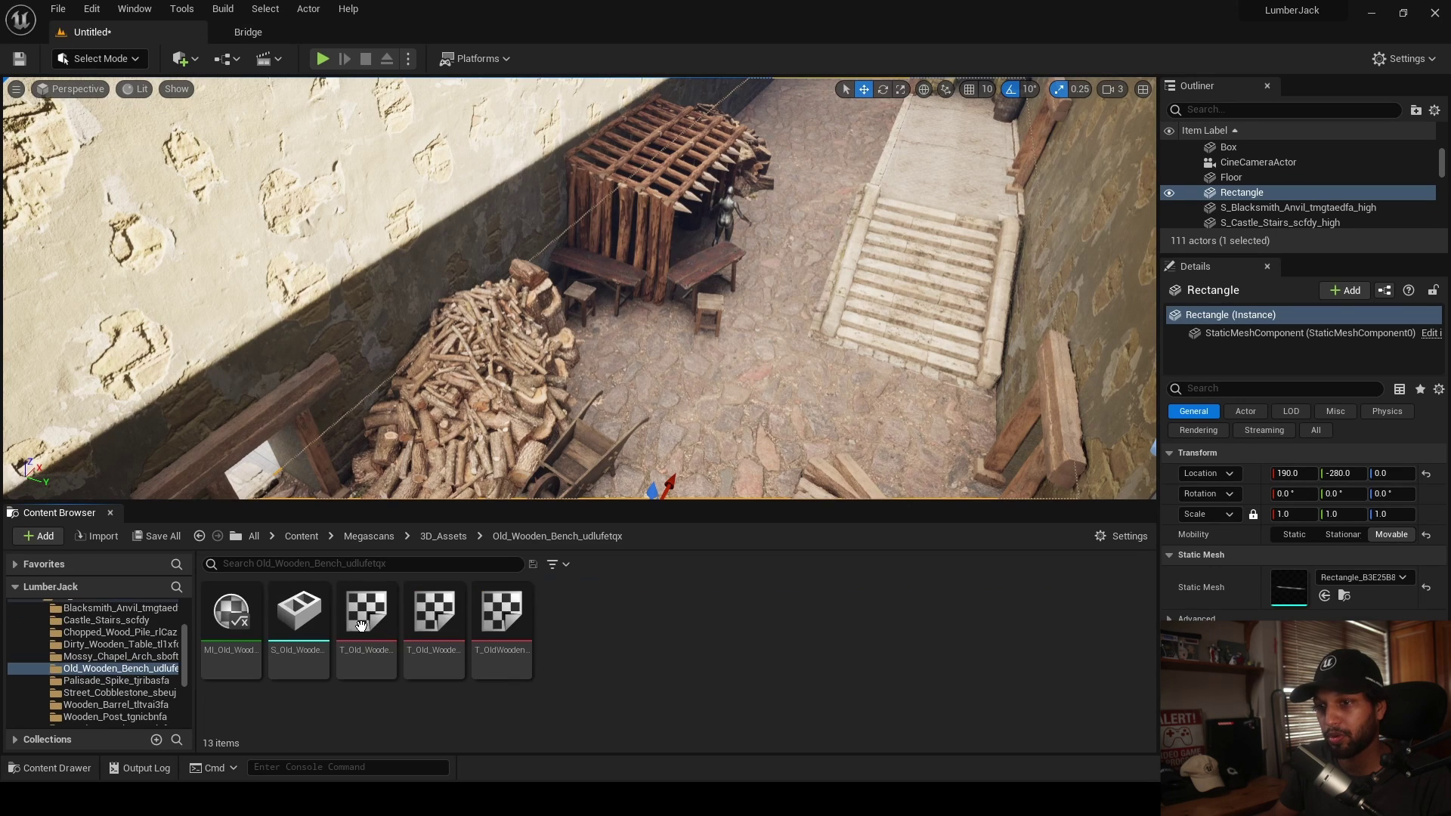
{"action": "left_click_drag", "start_coordinate": [299, 612], "coordinate": [759, 405]}
- Rotate the bench to 180° about its vertical axis and move it against the stone wall beside the loose beams
{"action": "key", "text": "e"}
{"action": "right_click_drag", "start_coordinate": [550, 298], "coordinate": [684, 302]}
{"action": "key", "text": "w"}
{"action": "left_click_drag", "start_coordinate": [468, 217], "coordinate": [758, 345]}
{"action": "key", "text": "f"}
{"action": "left_click_drag", "start_coordinate": [557, 310], "coordinate": [569, 340]}
{"action": "right_click_drag", "start_coordinate": [570, 340], "coordinate": [552, 321]}
{"action": "left_click_drag", "start_coordinate": [631, 312], "coordinate": [636, 316]}
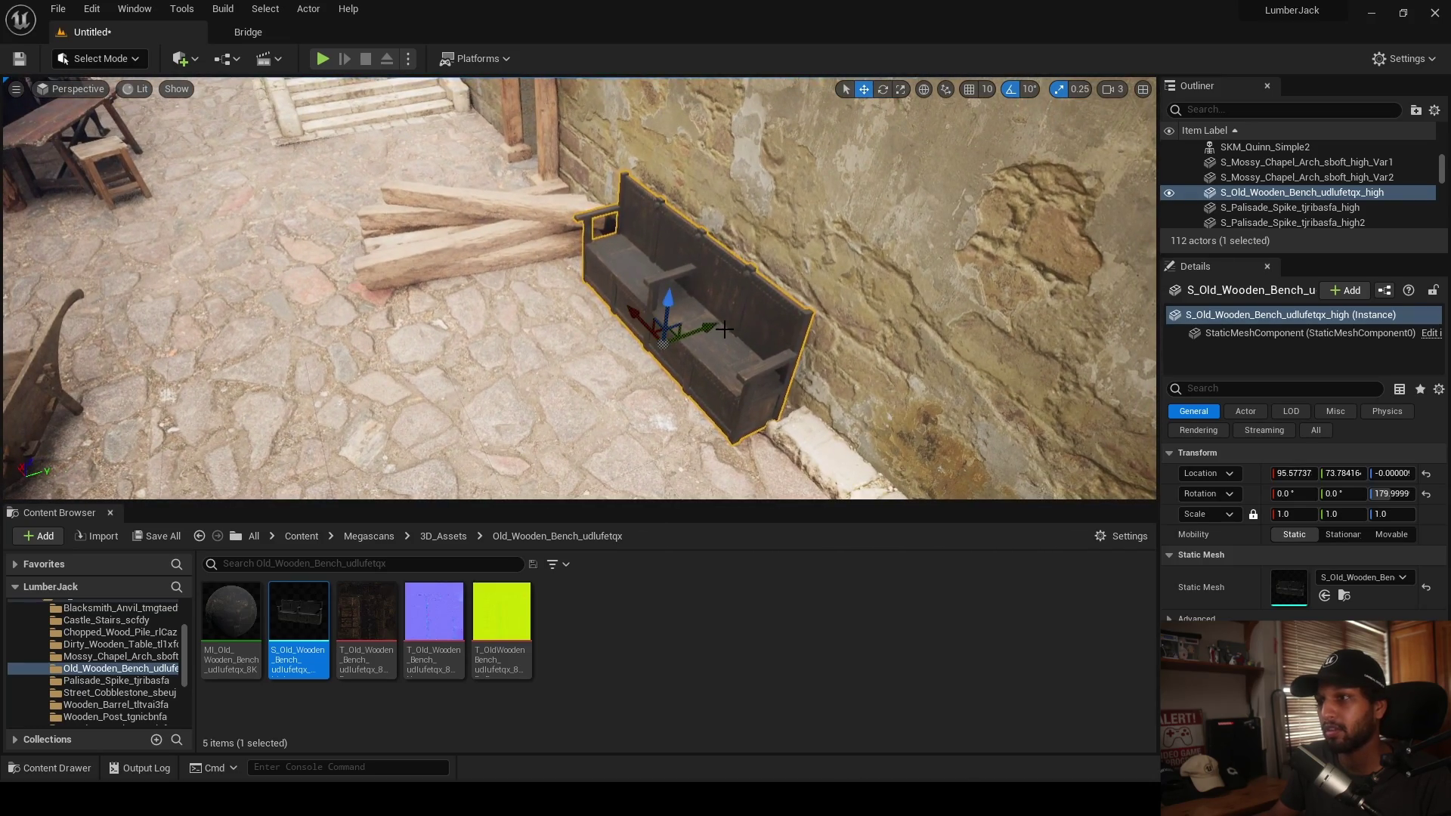
{"action": "left_click_drag", "start_coordinate": [732, 318], "coordinate": [729, 319]}
{"action": "mouse_move", "coordinate": [730, 319]}
{"action": "right_mouse_down"}
{"action": "mouse_move", "coordinate": [665, 318]}
{"action": "mouse_move", "coordinate": [711, 320]}
{"action": "right_mouse_up"}
- Duplicate the wall bench toward the stairs, move the copy out over the ground and rotate it to 0° about its vertical axis
{"action": "left_click_drag", "start_coordinate": [756, 300], "coordinate": [406, 185], "text": "alt"}
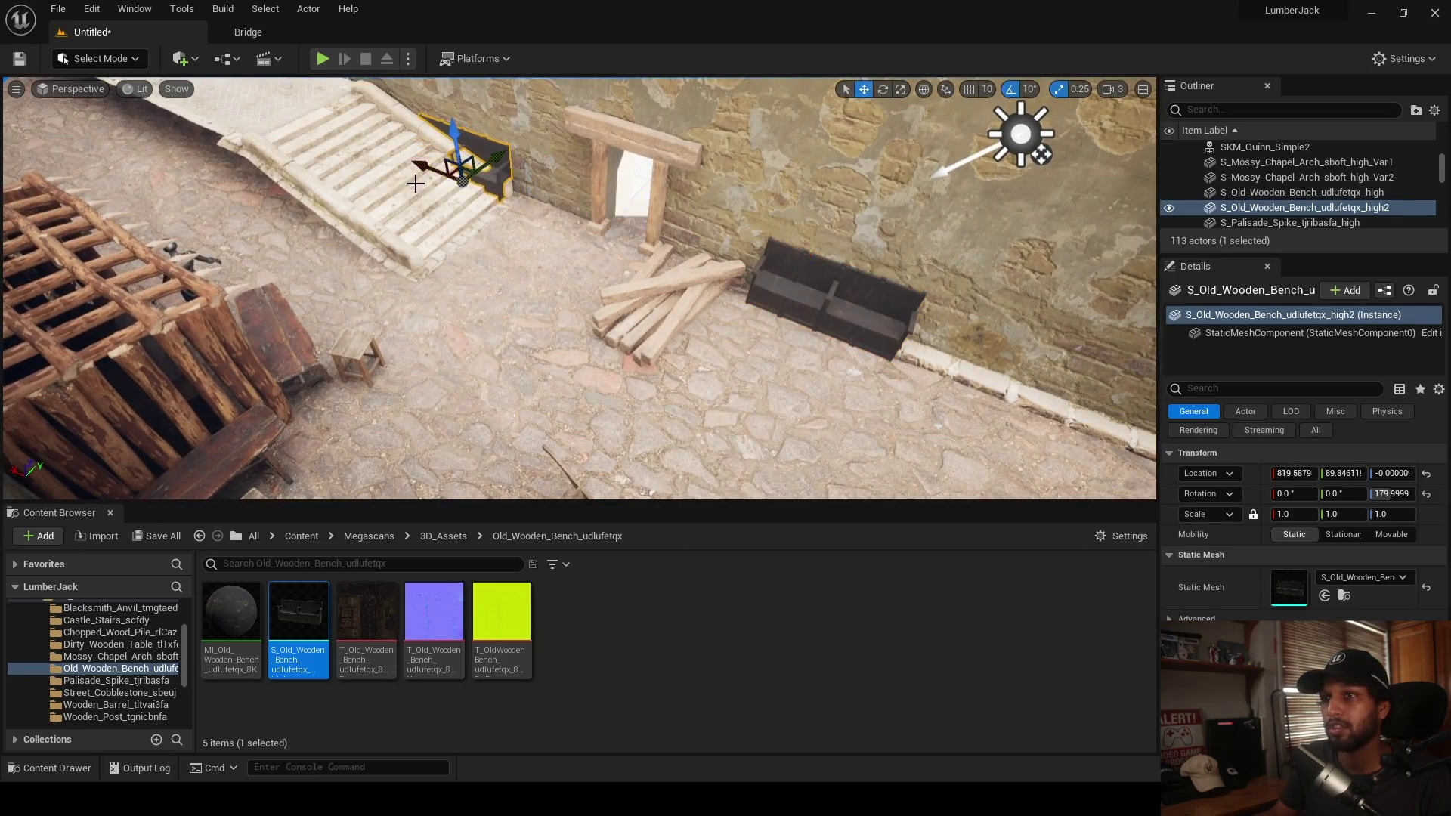
{"action": "left_click_drag", "start_coordinate": [490, 162], "coordinate": [348, 236]}
{"action": "right_click_drag", "start_coordinate": [347, 236], "coordinate": [215, 253]}
{"action": "right_click_drag", "start_coordinate": [559, 412], "coordinate": [579, 438]}
{"action": "key", "text": "e"}
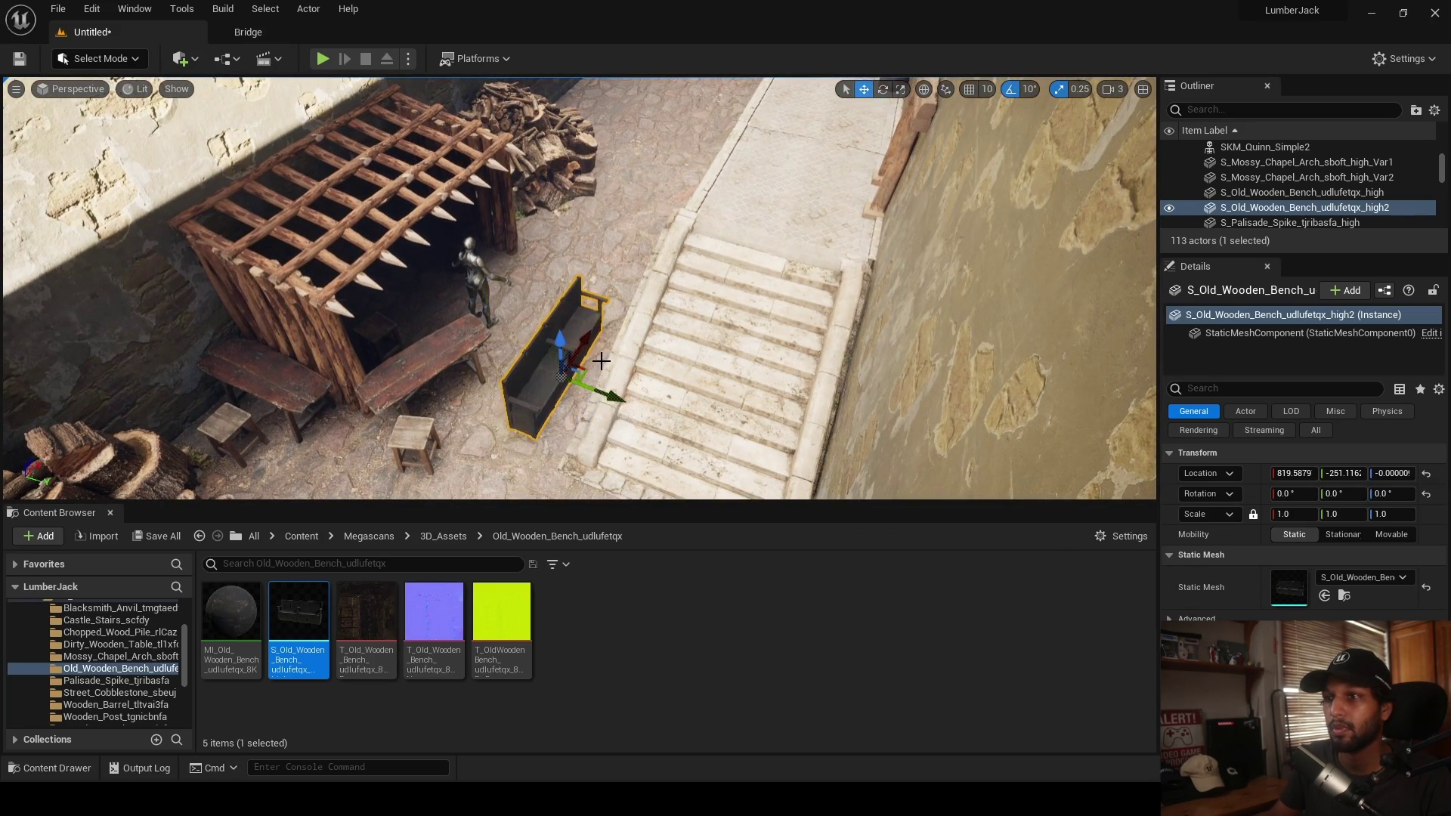
- Move the bench copy to the opposite side of the courtyard, with its back against the wall beside the chopped wood pile
{"action": "left_click_drag", "start_coordinate": [594, 325], "coordinate": [659, 322], "text": "shift"}
{"action": "left_click_drag", "start_coordinate": [588, 232], "coordinate": [562, 220]}
{"action": "right_click_drag", "start_coordinate": [562, 221], "coordinate": [695, 226]}
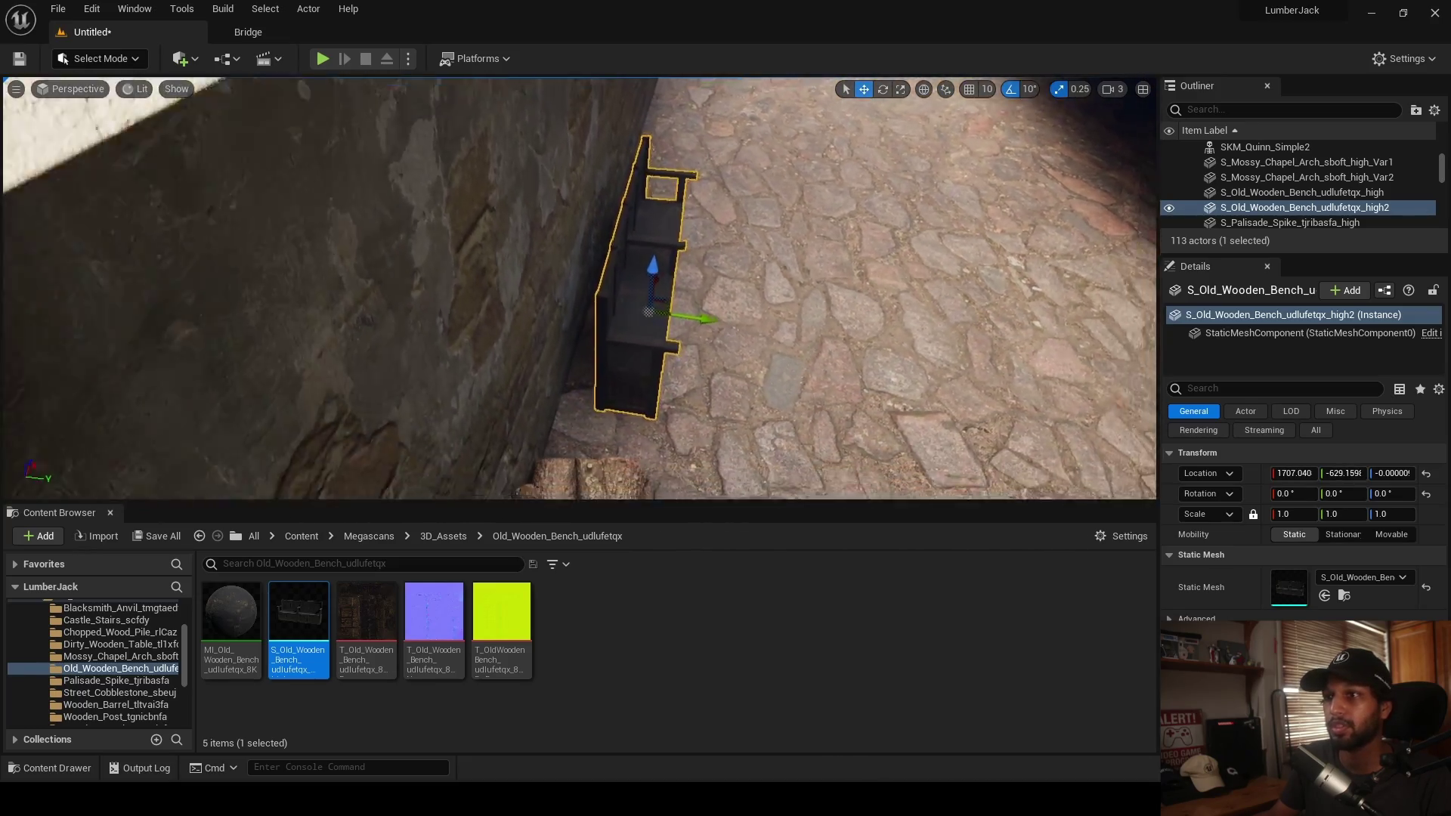
{"action": "right_click_drag", "start_coordinate": [691, 307], "coordinate": [693, 308]}
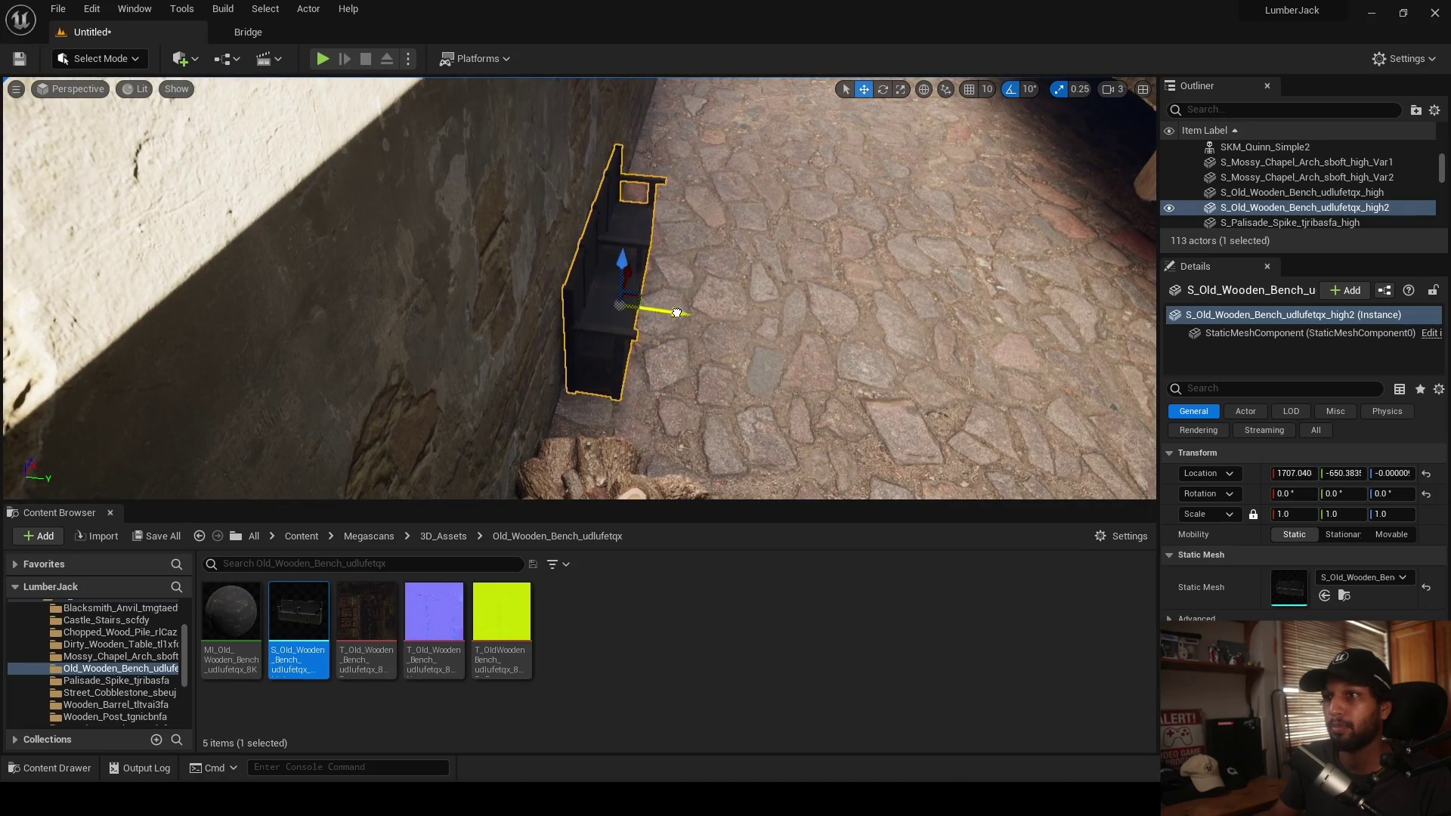
- Duplicate the bench by the wood pile and set the copy end to end with it along the same wall
{"action": "left_click", "coordinate": [666, 229]}
{"action": "right_click_drag", "start_coordinate": [666, 229], "coordinate": [744, 212]}
{"action": "left_click", "coordinate": [665, 229]}
{"action": "left_click_drag", "start_coordinate": [605, 269], "coordinate": [815, 257], "text": "alt"}
{"action": "right_click_drag", "start_coordinate": [815, 256], "coordinate": [918, 268]}
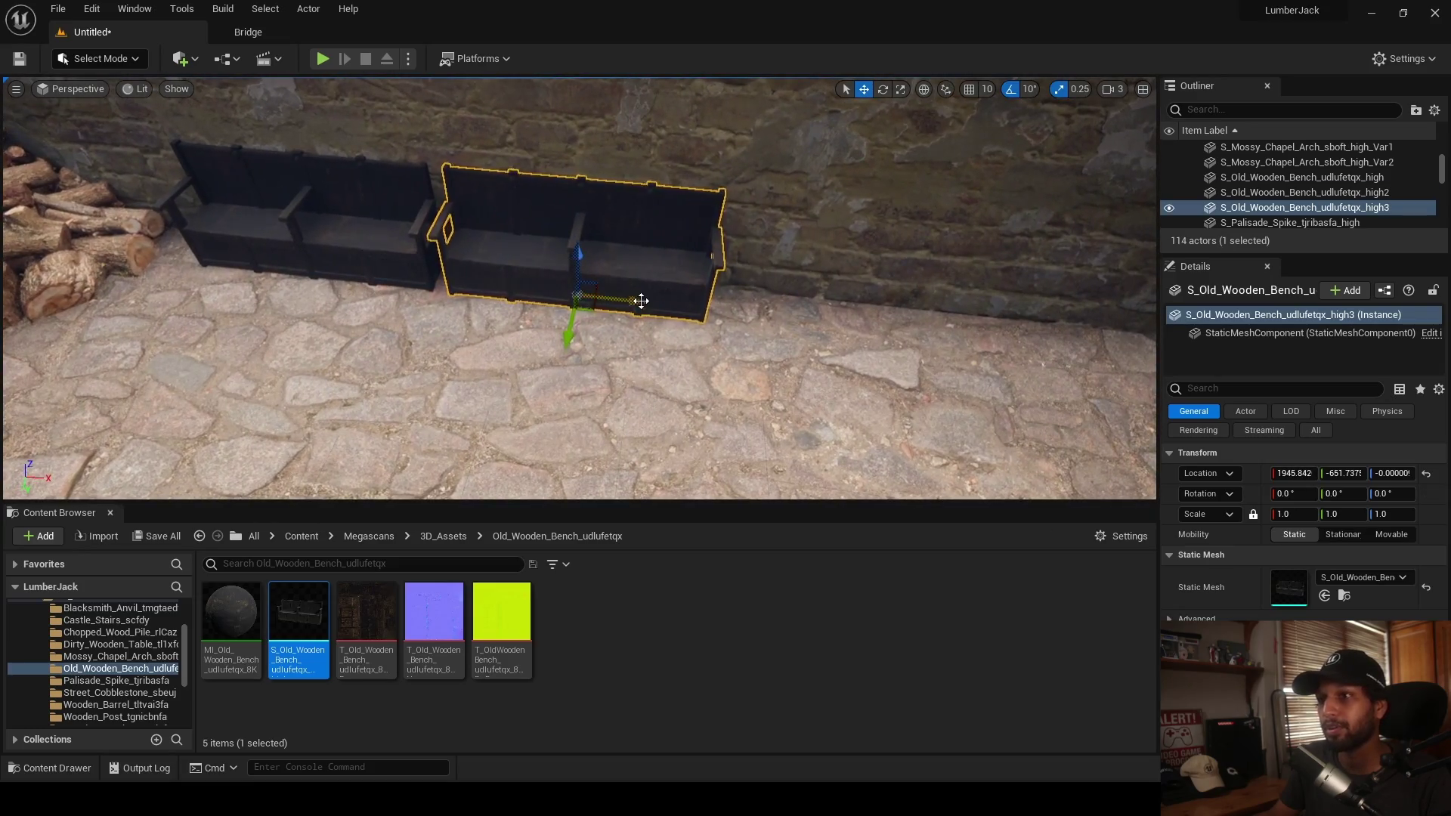
- In Modeling mode, create a 100 x 100 x 100 box between the stone stairs and the wooden doorway, and shift it slightly across the ground
{"action": "left_click", "coordinate": [482, 322]}
{"action": "right_click_drag", "start_coordinate": [482, 322], "coordinate": [332, 340]}
{"action": "right_click_drag", "start_coordinate": [470, 279], "coordinate": [410, 277]}
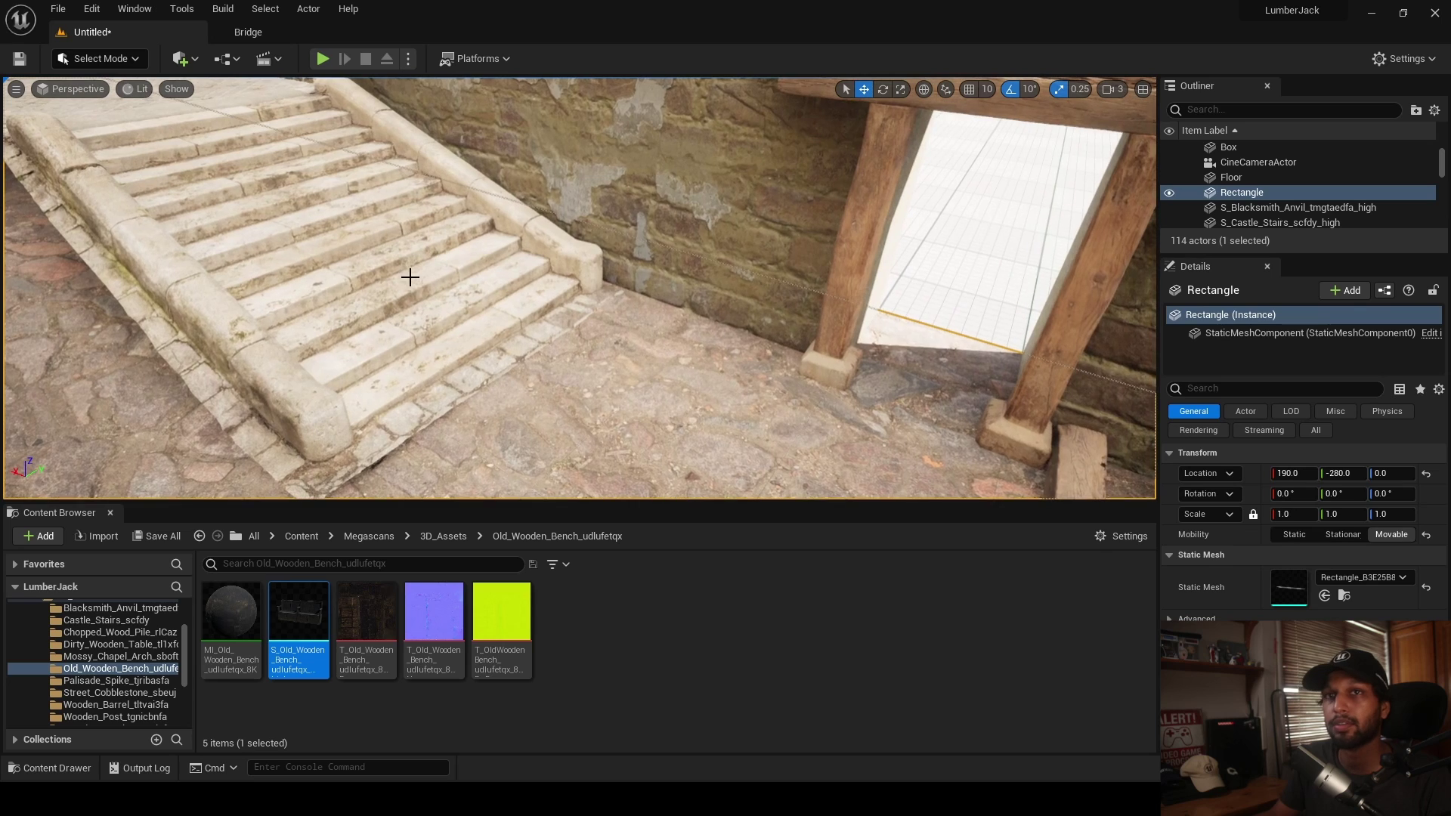
{"action": "left_click", "coordinate": [127, 61]}
{"action": "left_click", "coordinate": [102, 146]}
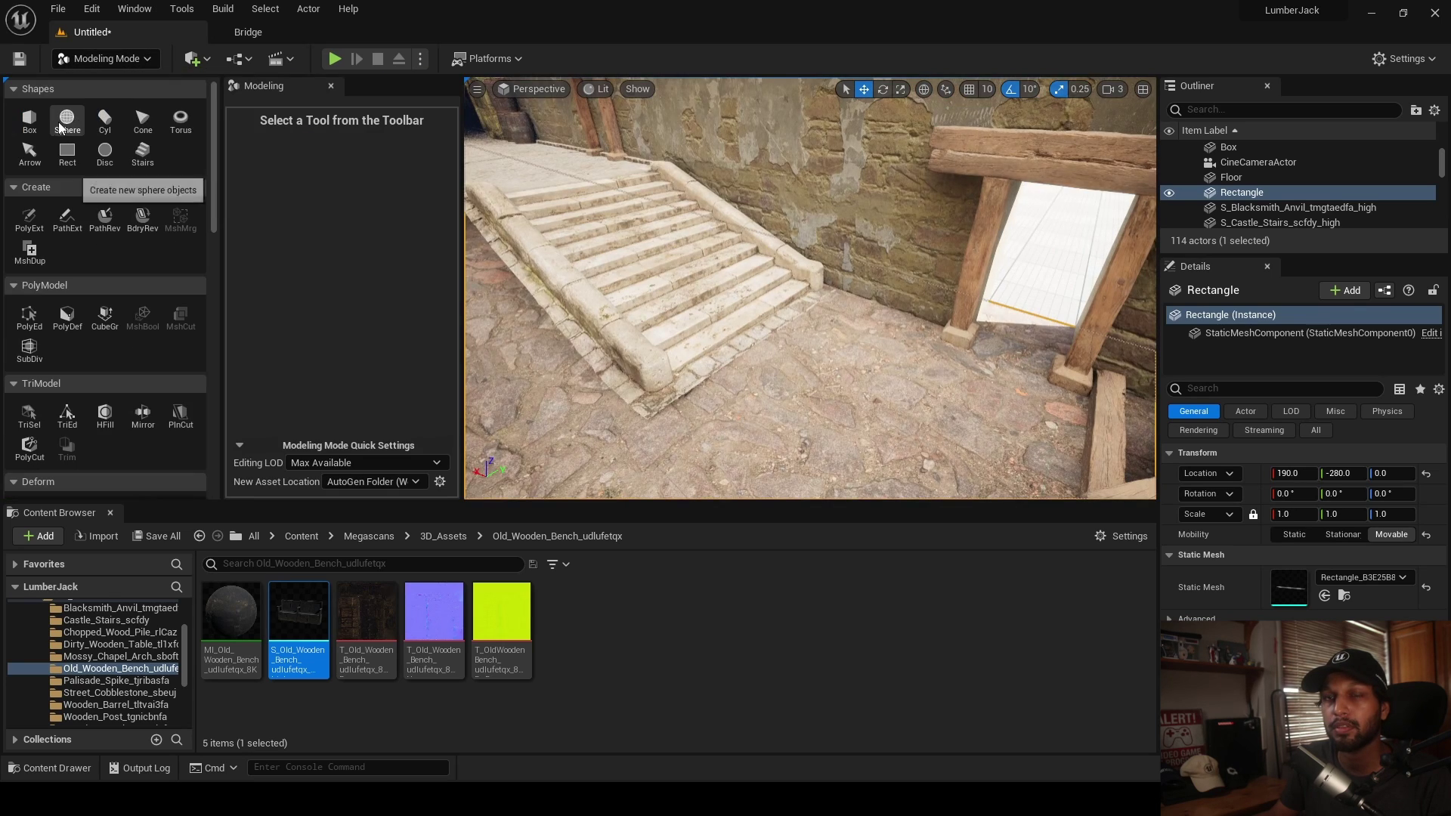
{"action": "left_click", "coordinate": [30, 121]}
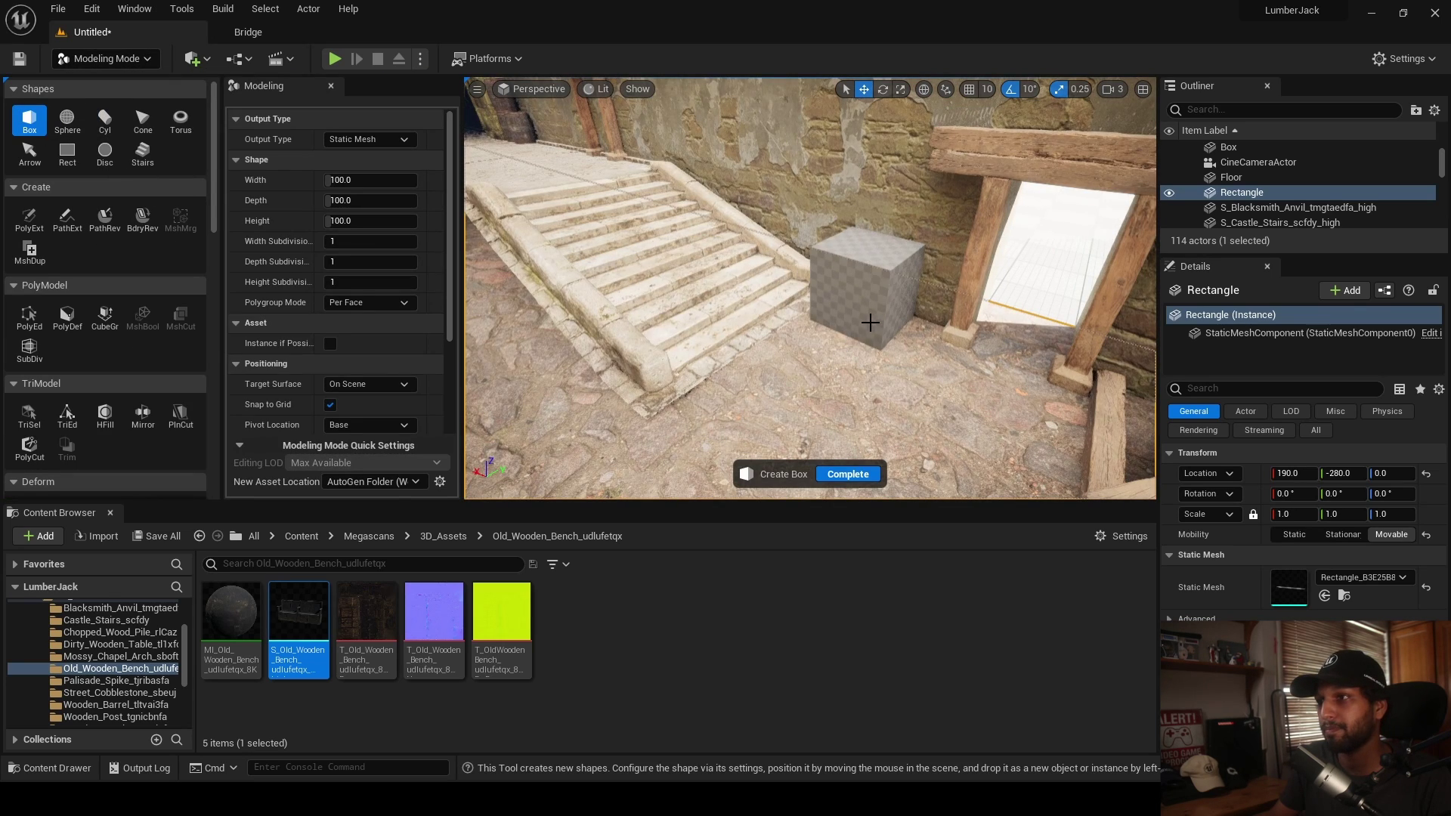
{"action": "left_click", "coordinate": [871, 325]}
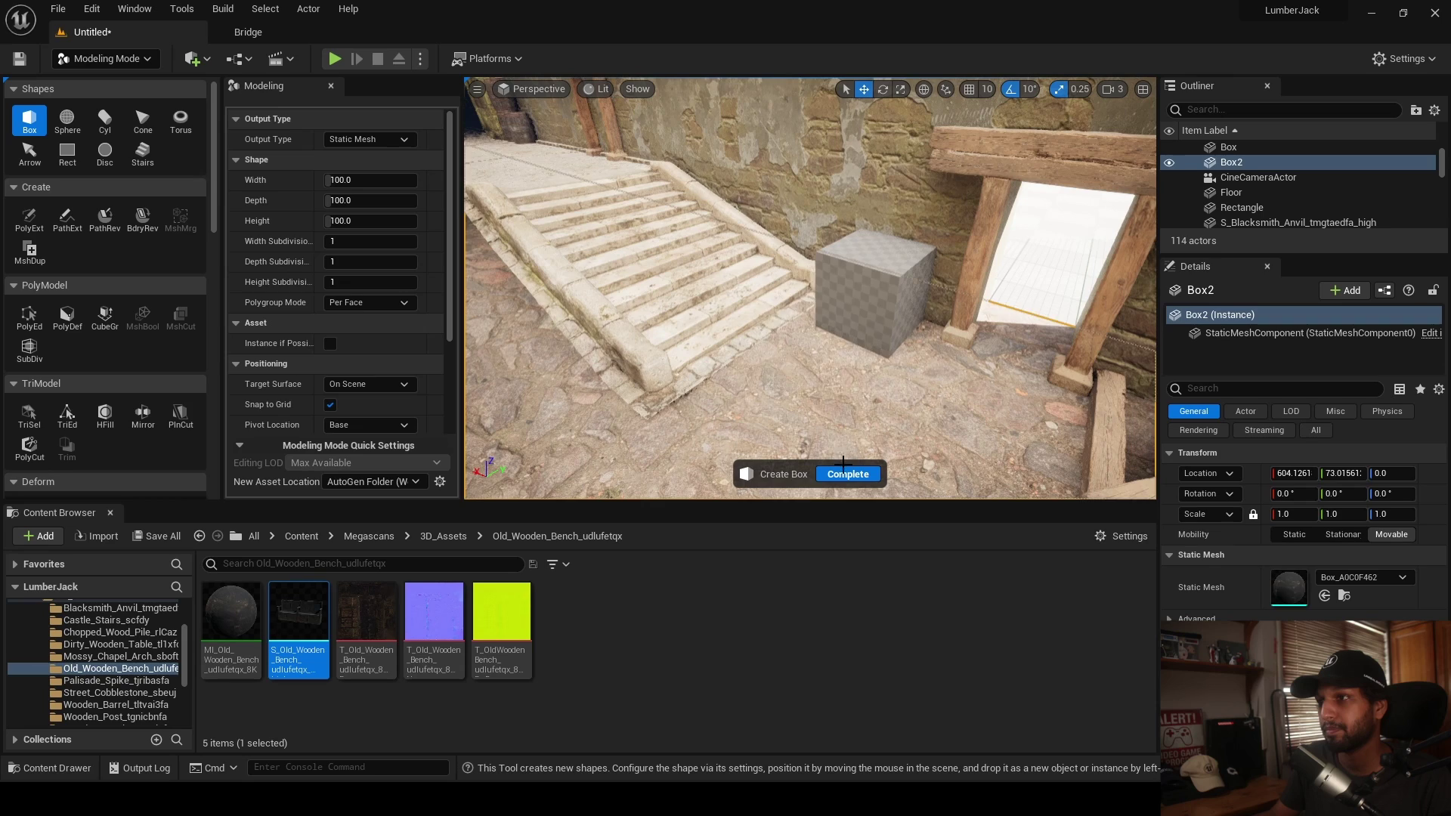
{"action": "left_click", "coordinate": [106, 59]}
{"action": "left_click", "coordinate": [114, 75]}
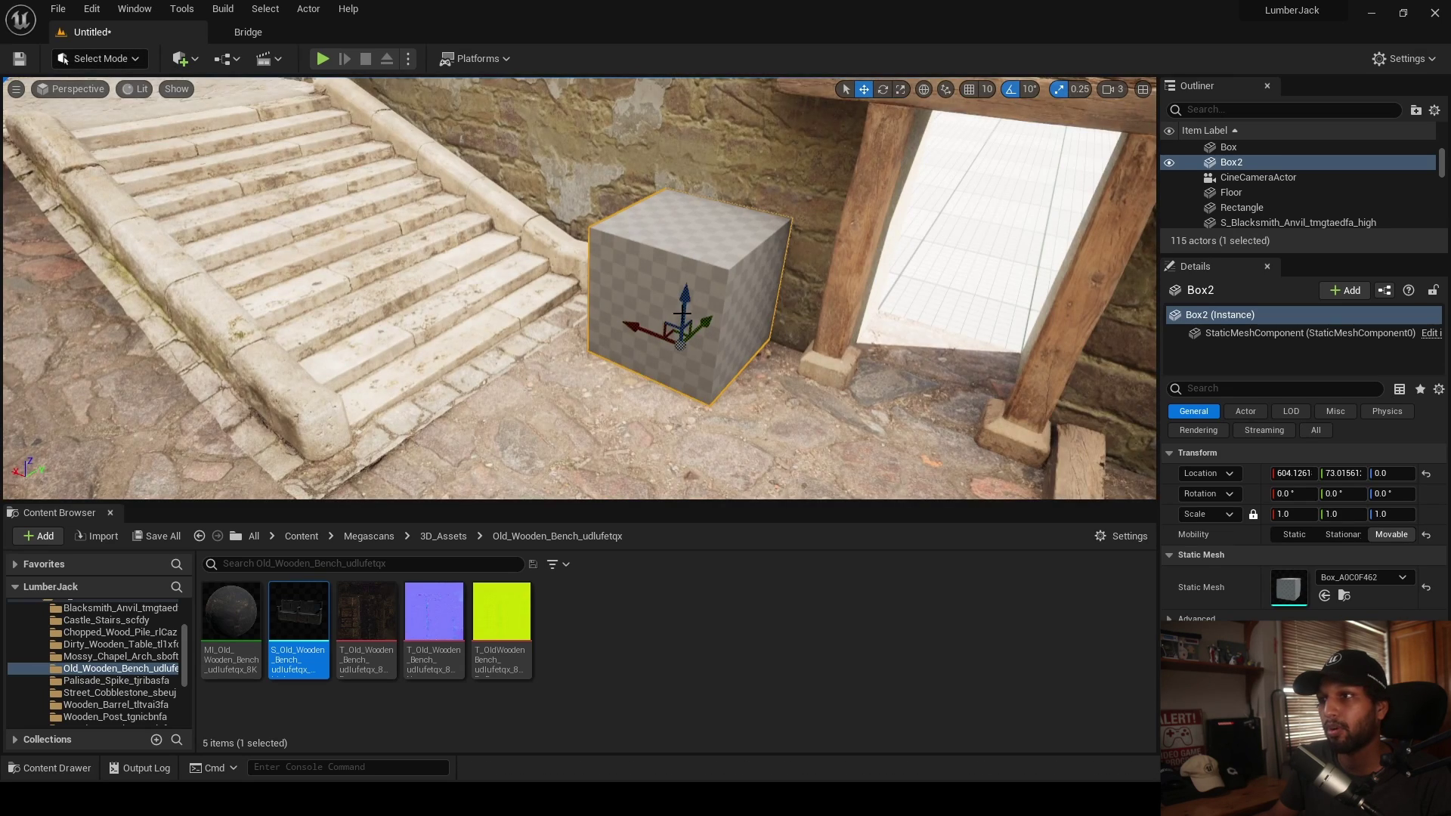
{"action": "right_click_drag", "start_coordinate": [726, 303], "coordinate": [661, 302]}
{"action": "left_click_drag", "start_coordinate": [776, 310], "coordinate": [682, 303]}
{"action": "left_click", "coordinate": [100, 58]}
{"action": "left_click", "coordinate": [106, 143]}
{"action": "left_click", "coordinate": [29, 318]}
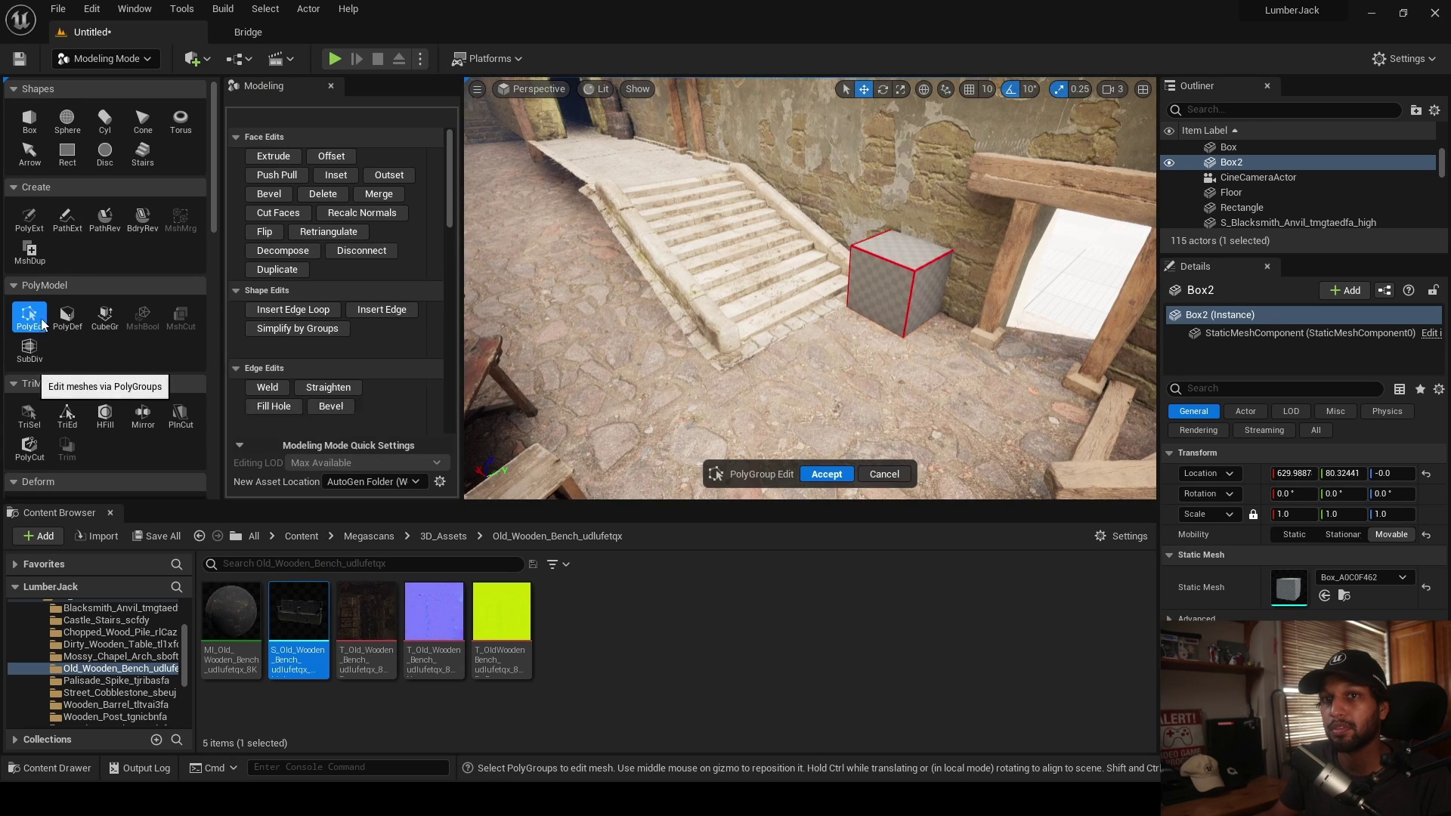
{"action": "left_click", "coordinate": [895, 316]}
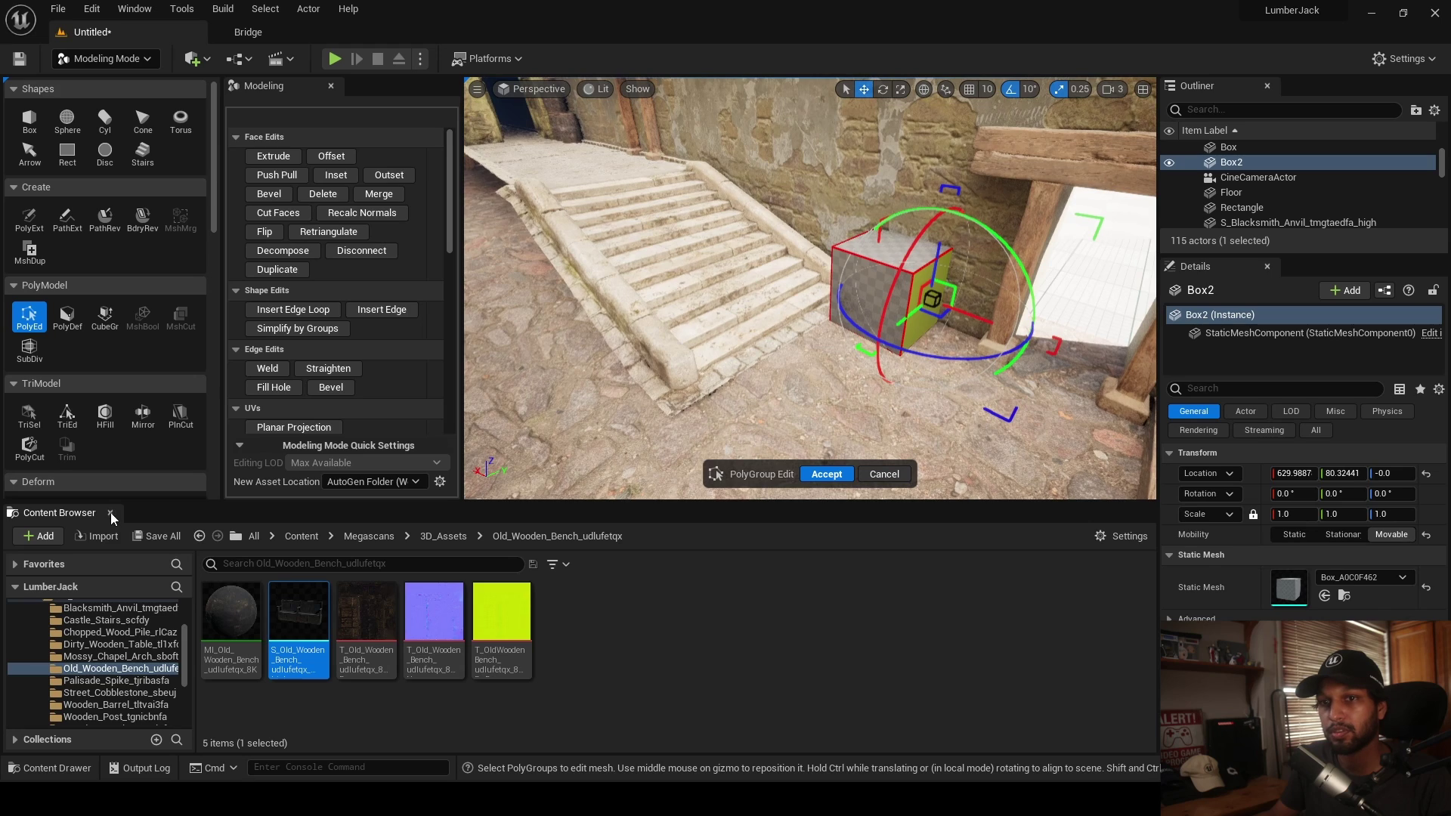
{"action": "left_click", "coordinate": [111, 513]}
{"action": "left_click_drag", "start_coordinate": [961, 438], "coordinate": [914, 413]}
{"action": "left_click", "coordinate": [850, 373]}
{"action": "left_click_drag", "start_coordinate": [884, 330], "coordinate": [879, 374]}
{"action": "left_click", "coordinate": [884, 727]}
- Move the box back along the courtyard so it sits against the open side of the raised stone walkway
{"action": "right_click_drag", "start_coordinate": [677, 473], "coordinate": [839, 484]}
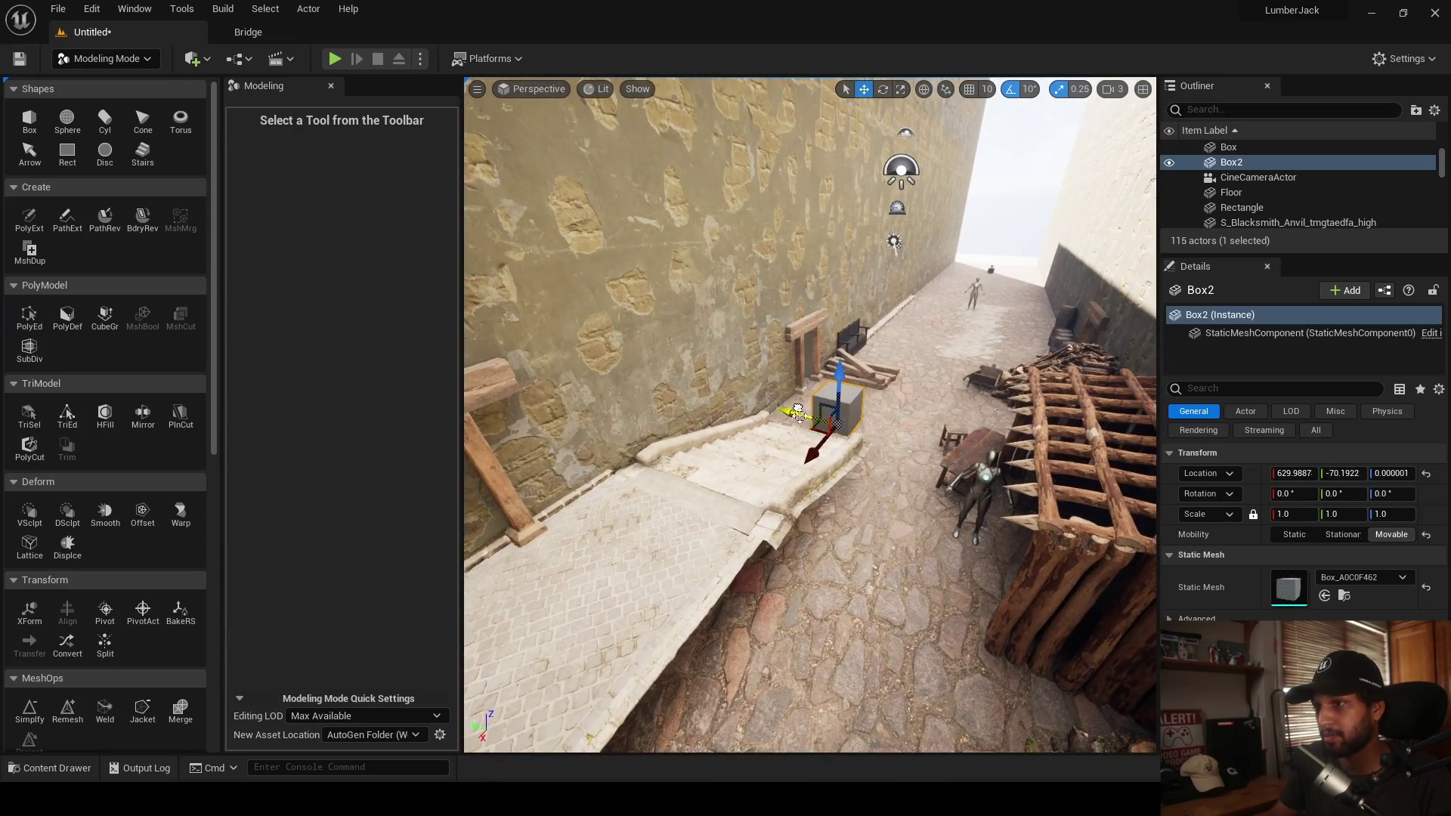
{"action": "right_click_drag", "start_coordinate": [733, 611], "coordinate": [754, 511]}
{"action": "mouse_move", "coordinate": [738, 491]}
{"action": "left_mouse_down"}
{"action": "mouse_move", "coordinate": [710, 500]}
{"action": "mouse_move", "coordinate": [731, 518]}
{"action": "left_mouse_up"}
{"action": "right_click_drag", "start_coordinate": [731, 519], "coordinate": [724, 595]}
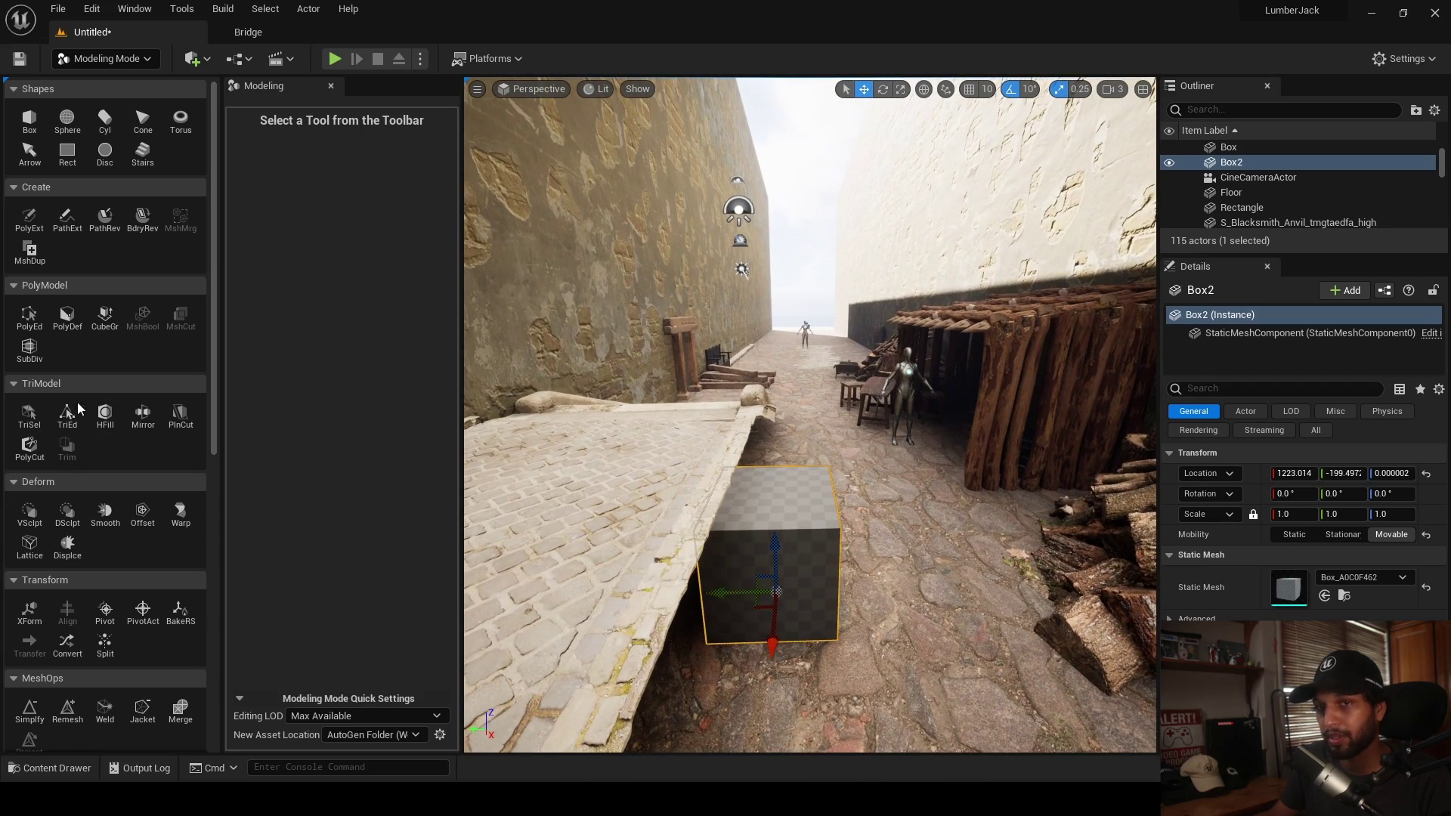
- Using PolyGroup Edit, bring the box's top face level with the walkway and stretch the box to the far wall beside the arch
{"action": "left_click", "coordinate": [30, 317]}
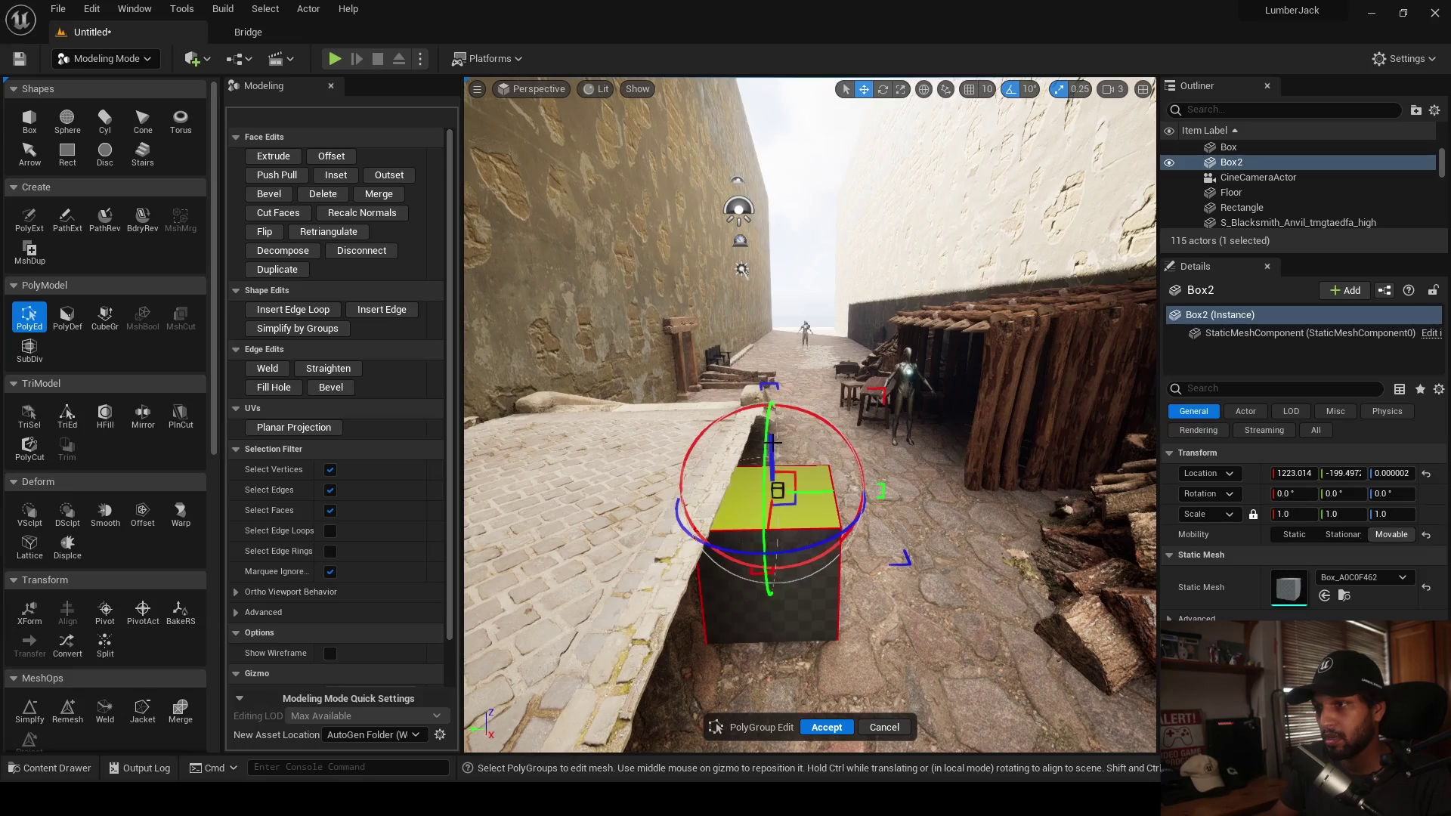
{"action": "right_click_drag", "start_coordinate": [783, 398], "coordinate": [764, 523]}
{"action": "left_click", "coordinate": [772, 464]}
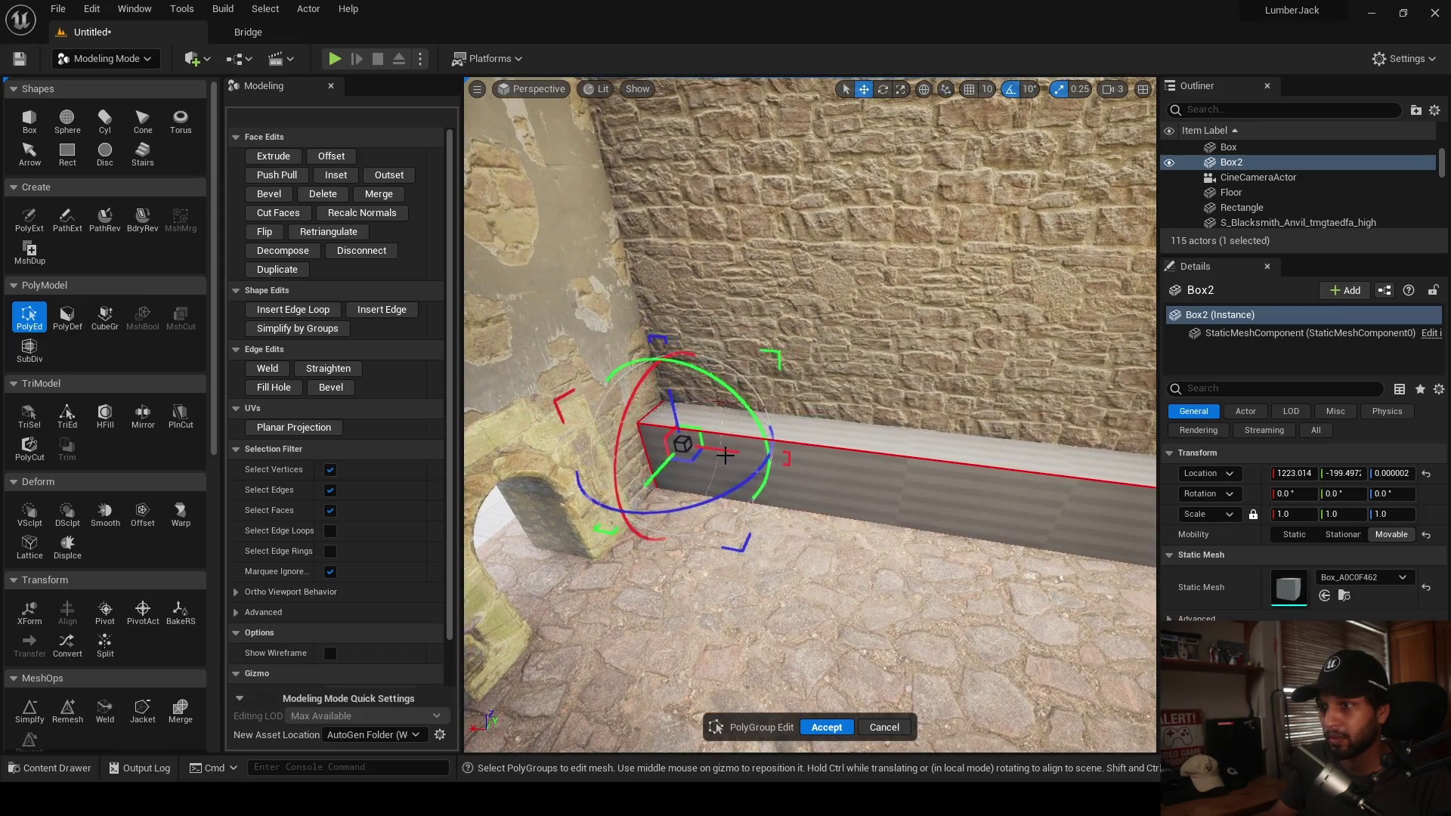
{"action": "right_click_drag", "start_coordinate": [721, 457], "coordinate": [975, 423]}
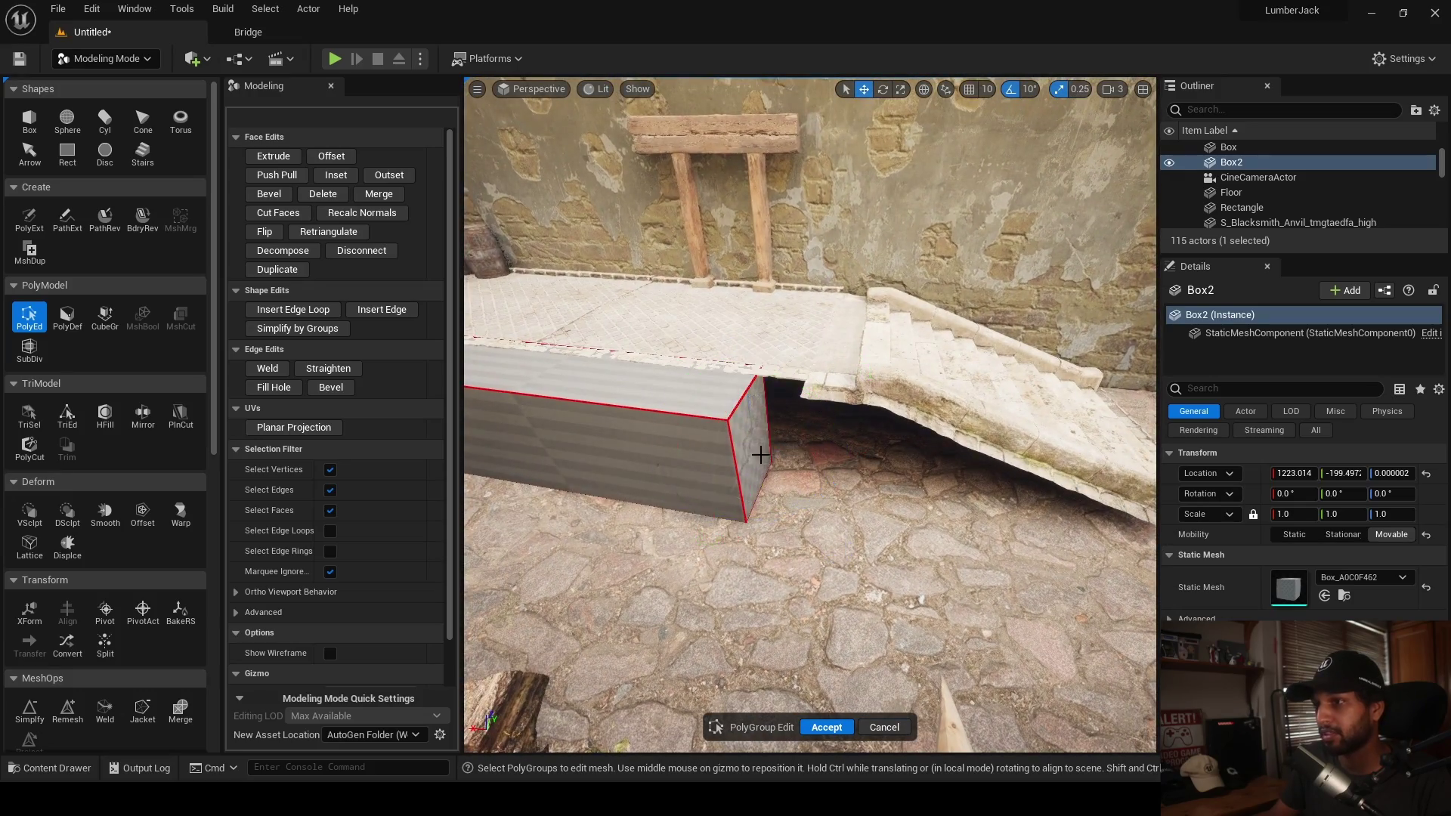
- Extrude the box's front end face along the side of the stairs to their foot and accept the PolyGroup edit
{"action": "key", "text": "d"}
{"action": "mouse_move", "coordinate": [885, 460]}
{"action": "right_mouse_down"}
{"action": "mouse_move", "coordinate": [847, 467]}
{"action": "mouse_move", "coordinate": [886, 458]}
{"action": "right_mouse_up"}
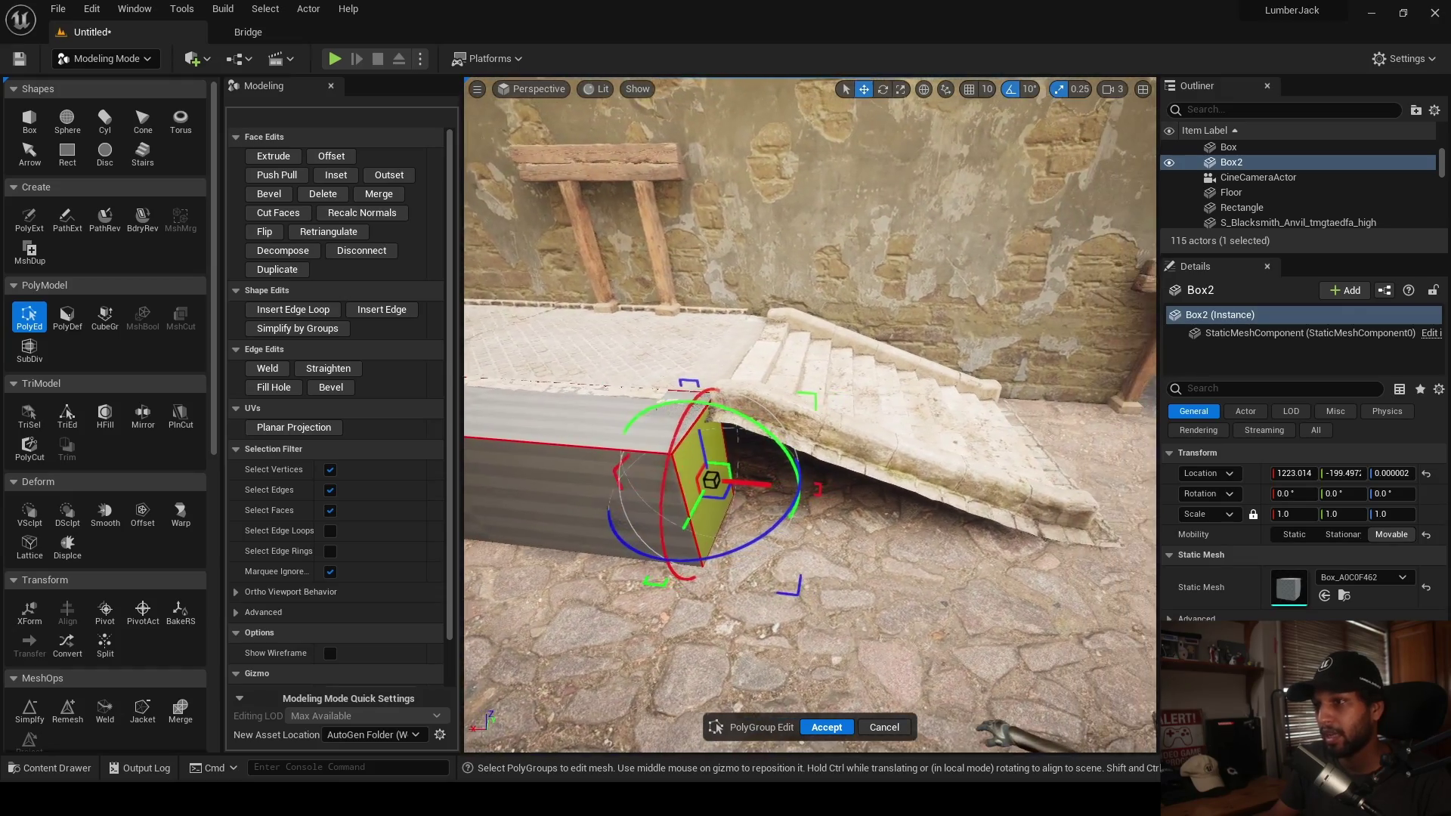
{"action": "left_click", "coordinate": [285, 157]}
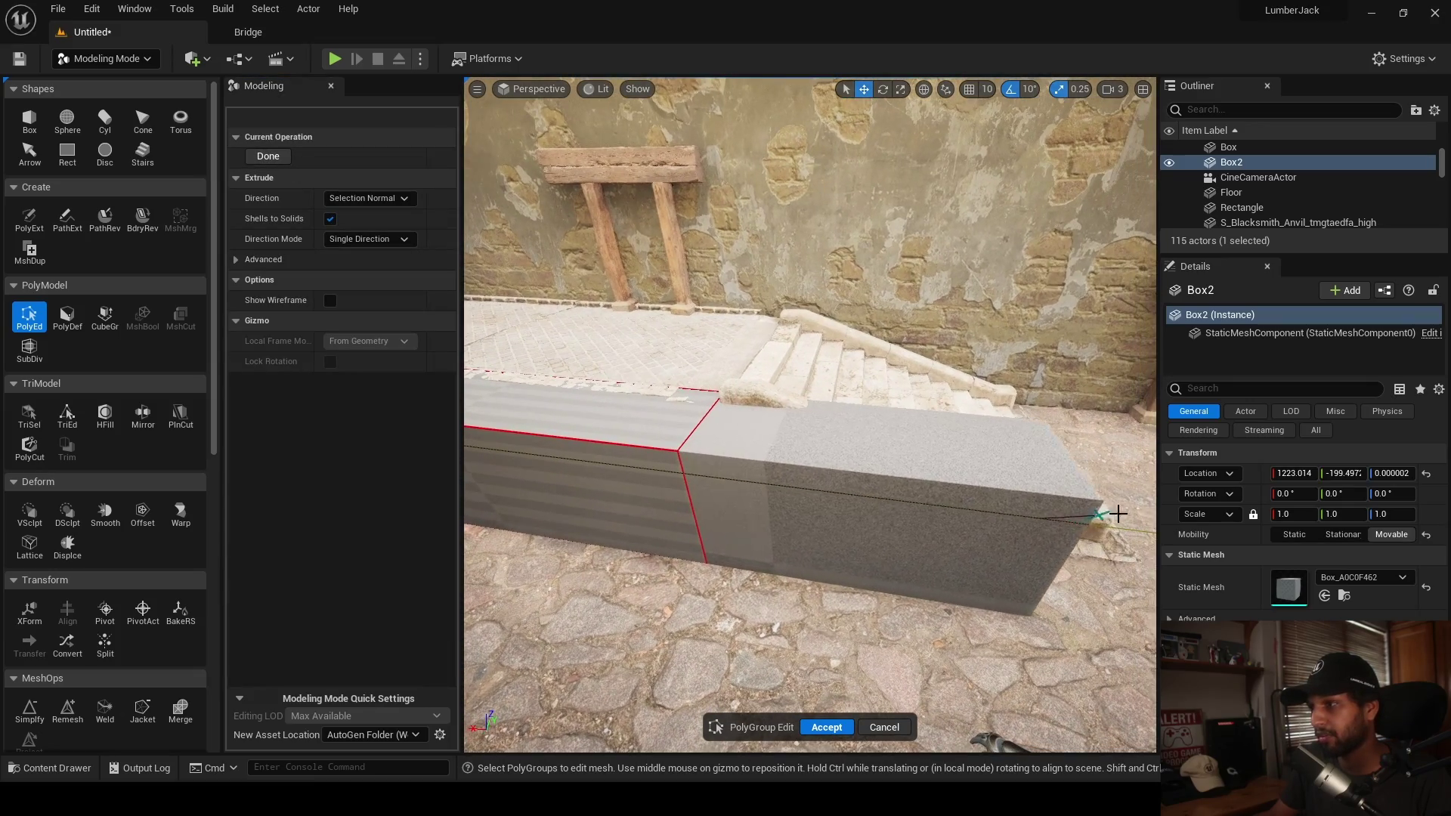
{"action": "key", "text": "s"}
{"action": "right_click_drag", "start_coordinate": [1059, 496], "coordinate": [734, 521]}
{"action": "key", "text": "d"}
{"action": "key", "text": "d"}
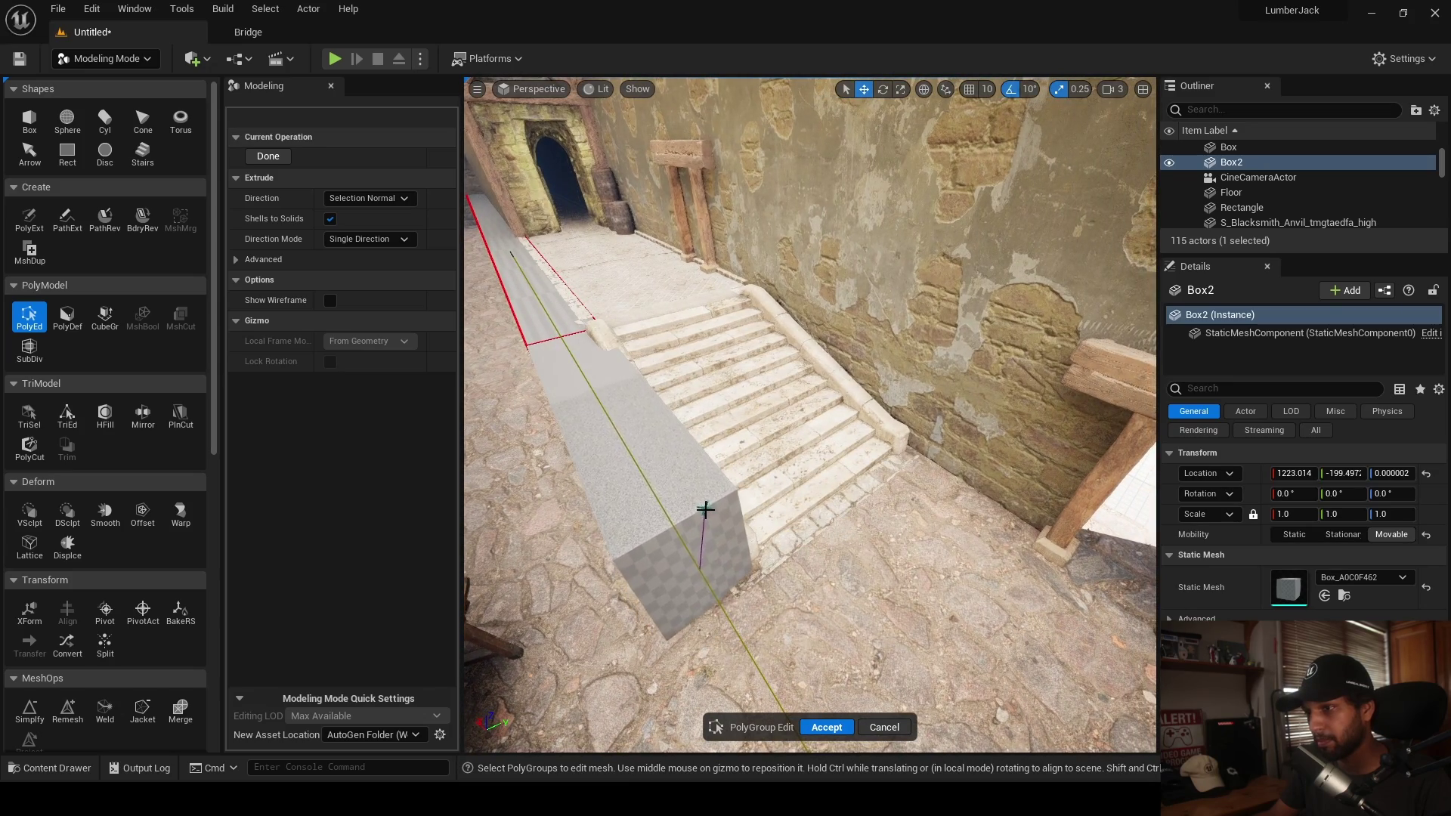
{"action": "left_click", "coordinate": [711, 520]}
{"action": "left_click", "coordinate": [828, 727]}
- Reopen the block in PolyGroup Edit and lower the top edge of its front end so the extruded section slopes with the stairs
{"action": "key", "text": "w"}
{"action": "right_click_drag", "start_coordinate": [604, 597], "coordinate": [460, 517]}
{"action": "left_click", "coordinate": [29, 316]}
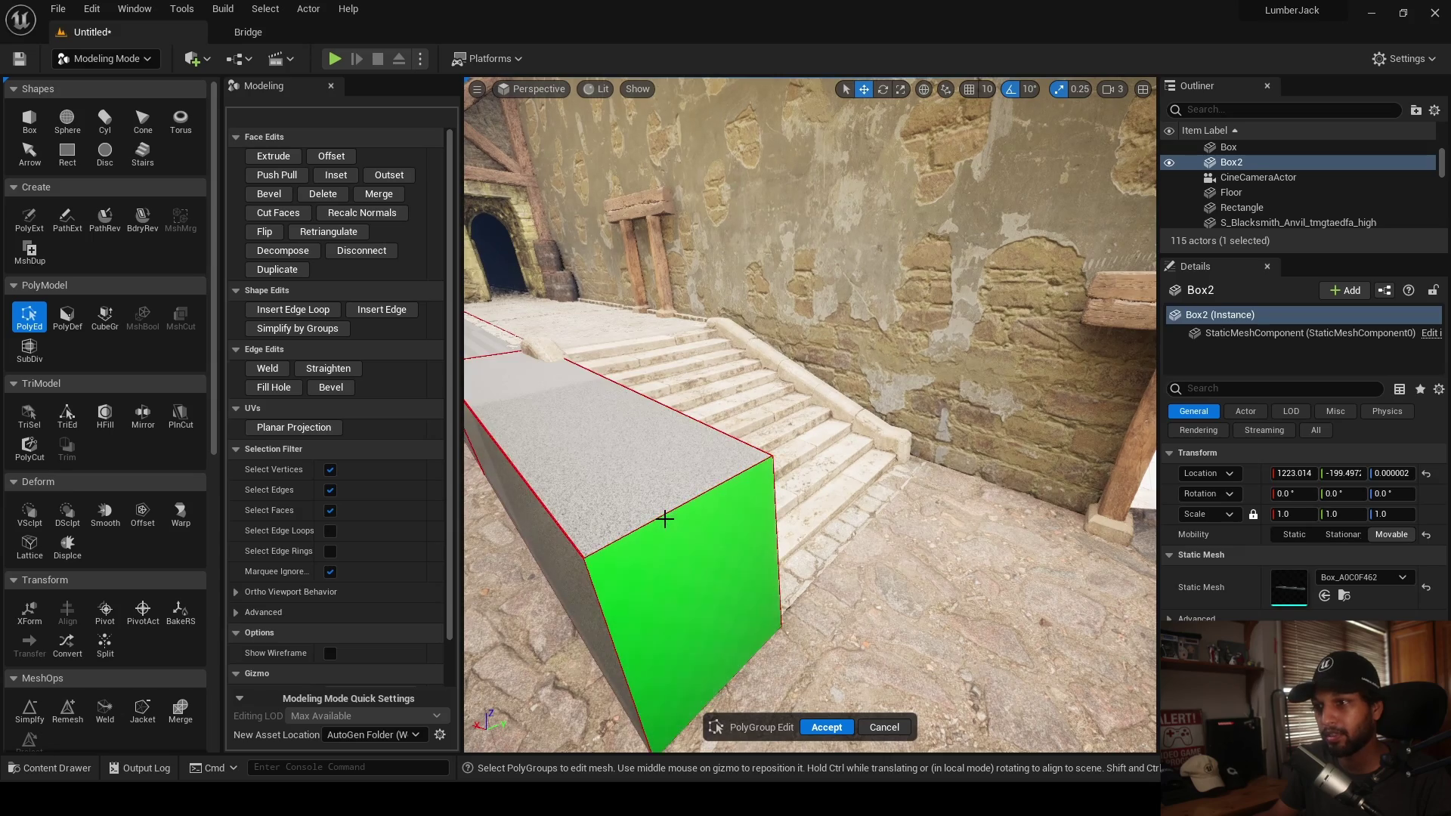
{"action": "left_click", "coordinate": [661, 512]}
{"action": "right_click_drag", "start_coordinate": [711, 459], "coordinate": [710, 459]}
{"action": "key", "text": "s"}
{"action": "left_click_drag", "start_coordinate": [721, 562], "coordinate": [728, 612]}
{"action": "right_click_drag", "start_coordinate": [705, 535], "coordinate": [703, 532]}
{"action": "key", "text": "s"}
- Select the block's outer side faces and move them inward toward the stairs to make the block narrower
{"action": "left_click", "coordinate": [708, 496]}
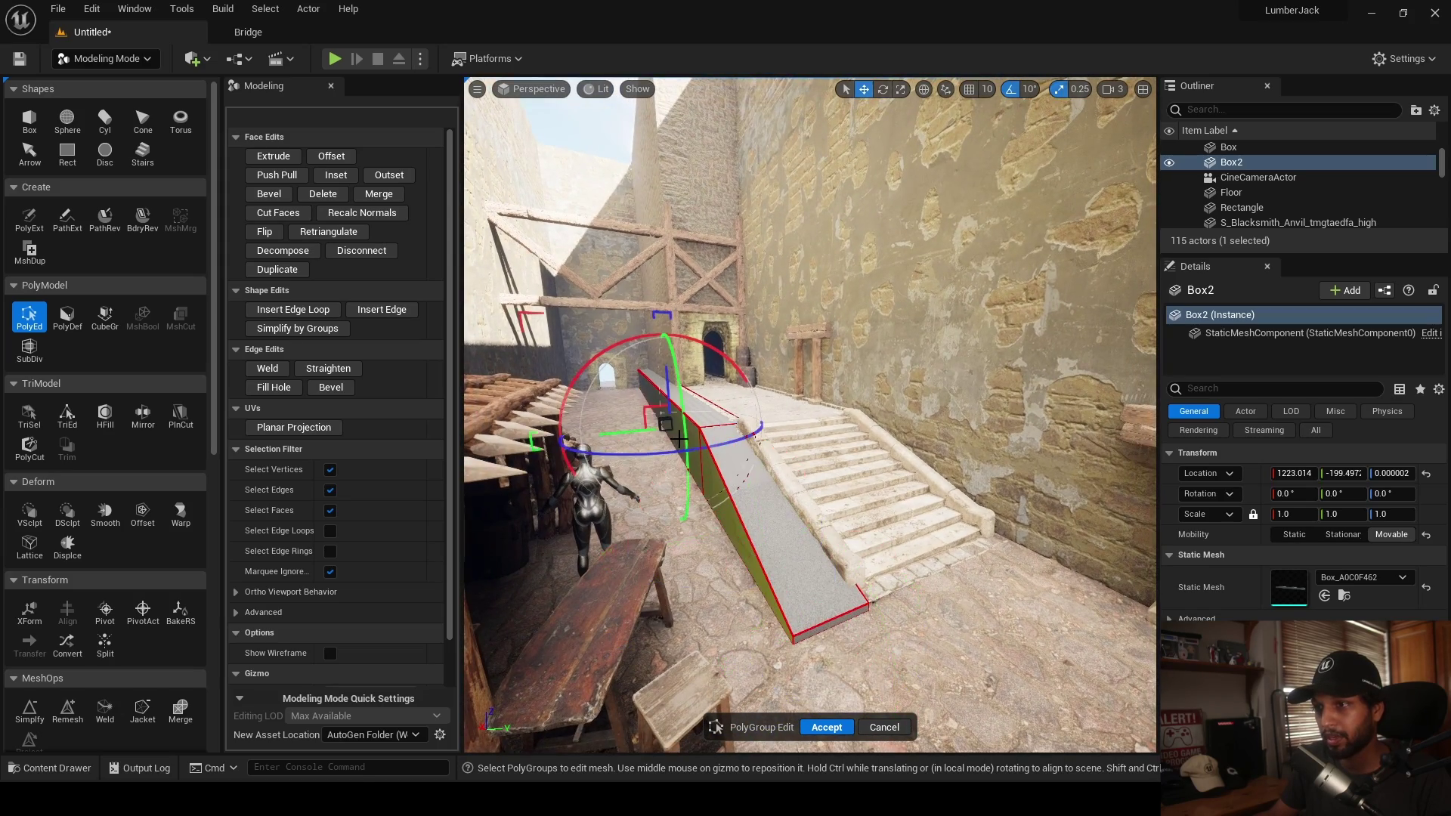
{"action": "left_click", "coordinate": [711, 482]}
{"action": "key", "text": "w"}
{"action": "right_click_drag", "start_coordinate": [711, 482], "coordinate": [682, 448]}
{"action": "left_click", "coordinate": [684, 455]}
{"action": "key", "text": "s"}
{"action": "key", "text": "d"}
{"action": "left_click_drag", "start_coordinate": [677, 409], "coordinate": [695, 412]}
- Adjust the small end face and its lower outer corner so the slope tapers in at the foot of the stair railing
{"action": "key", "text": "a"}
{"action": "right_click_drag", "start_coordinate": [690, 426], "coordinate": [710, 436]}
{"action": "right_click_drag", "start_coordinate": [860, 653], "coordinate": [862, 653]}
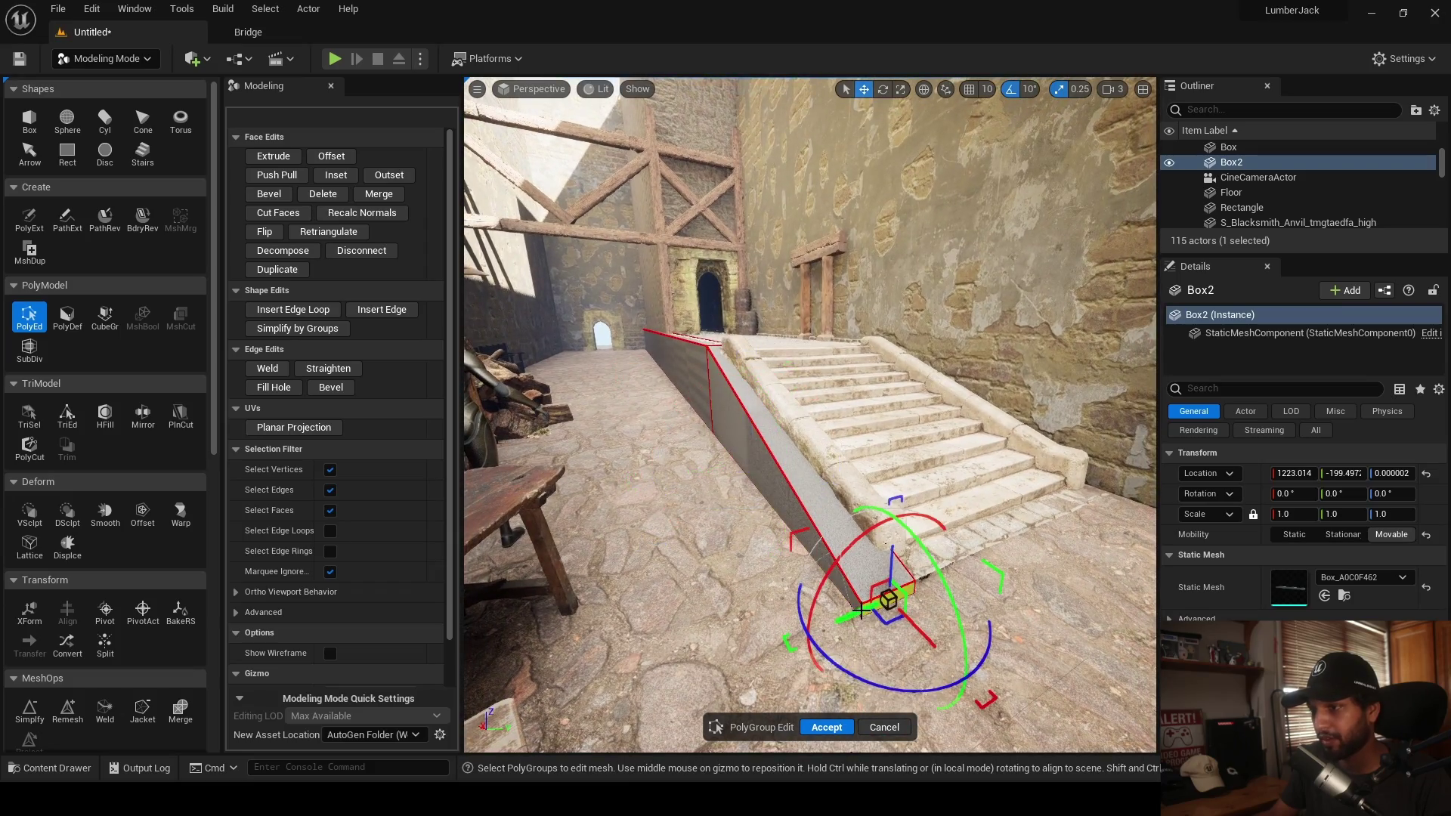
{"action": "key", "text": "w"}
{"action": "right_click_drag", "start_coordinate": [869, 585], "coordinate": [874, 586]}
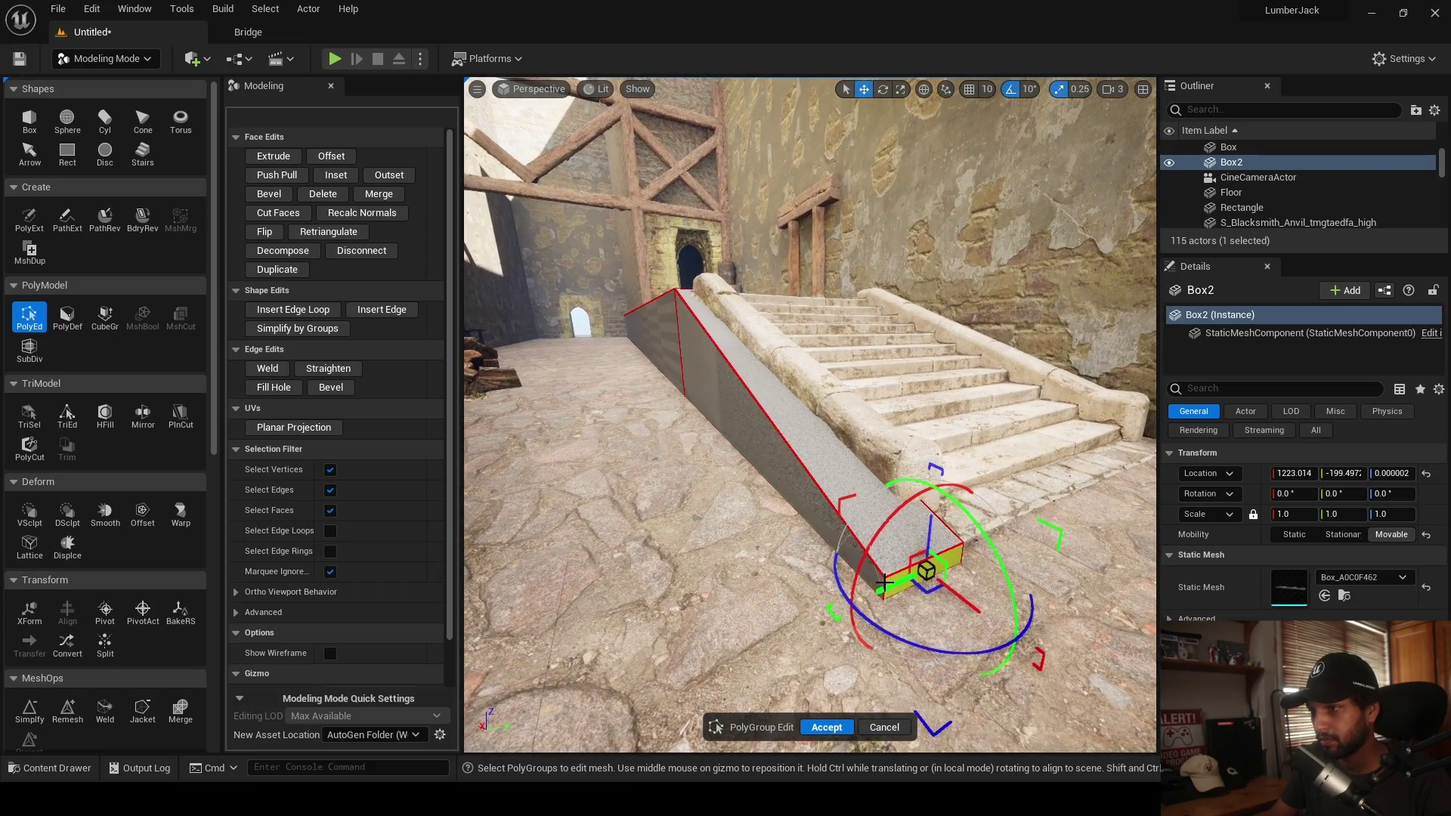
{"action": "left_click", "coordinate": [786, 605]}
{"action": "right_click_drag", "start_coordinate": [786, 604], "coordinate": [802, 613]}
{"action": "key", "text": "w"}
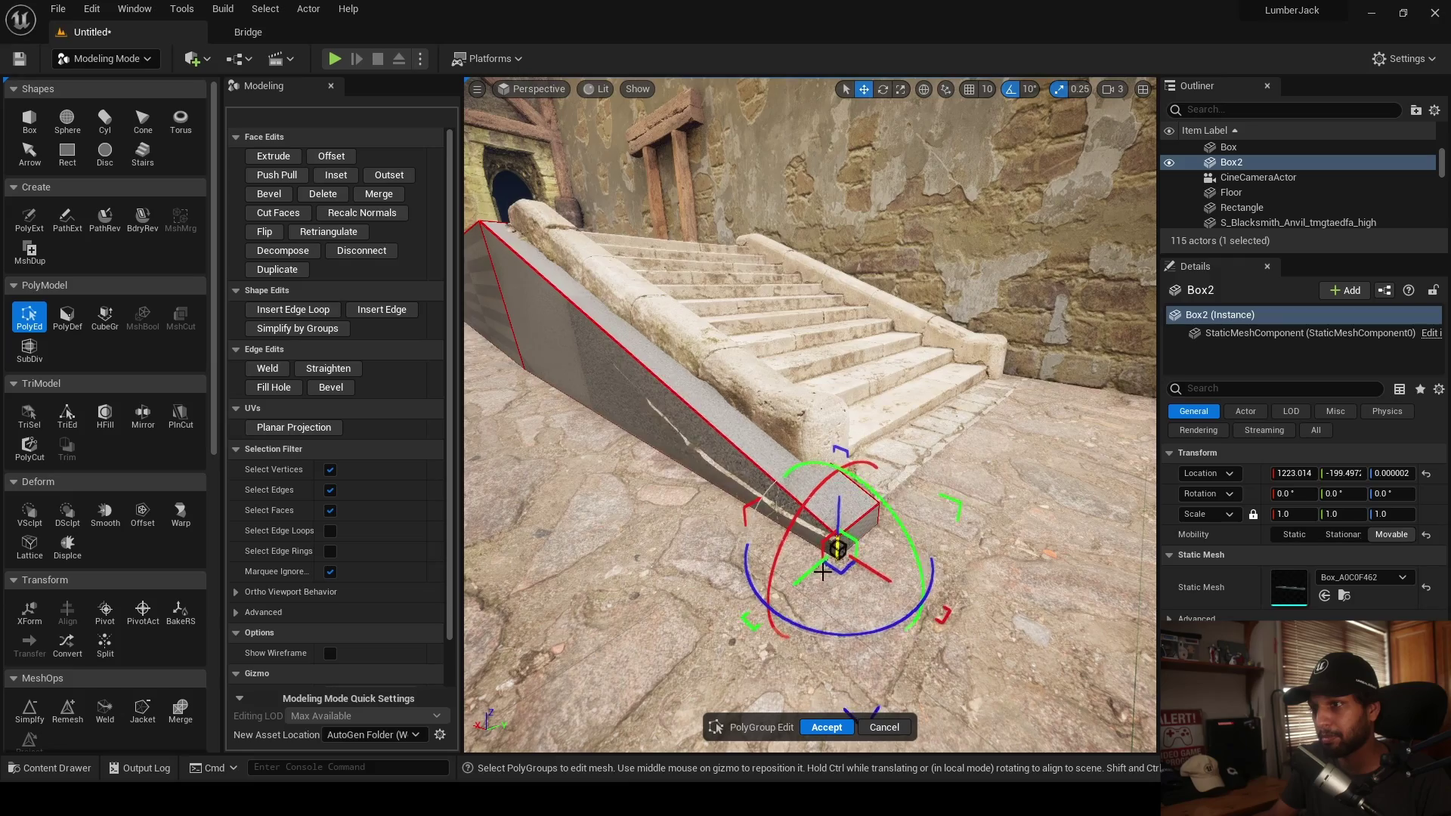
- Start an edge loop insertion on the sloped section's side and accept the PolyGroup edits
{"action": "key", "text": "a"}
{"action": "right_click_drag", "start_coordinate": [813, 577], "coordinate": [825, 577]}
{"action": "right_click_drag", "start_coordinate": [602, 376], "coordinate": [601, 373]}
{"action": "key", "text": "d"}
{"action": "right_click_drag", "start_coordinate": [790, 488], "coordinate": [786, 488]}
{"action": "left_click", "coordinate": [329, 310]}
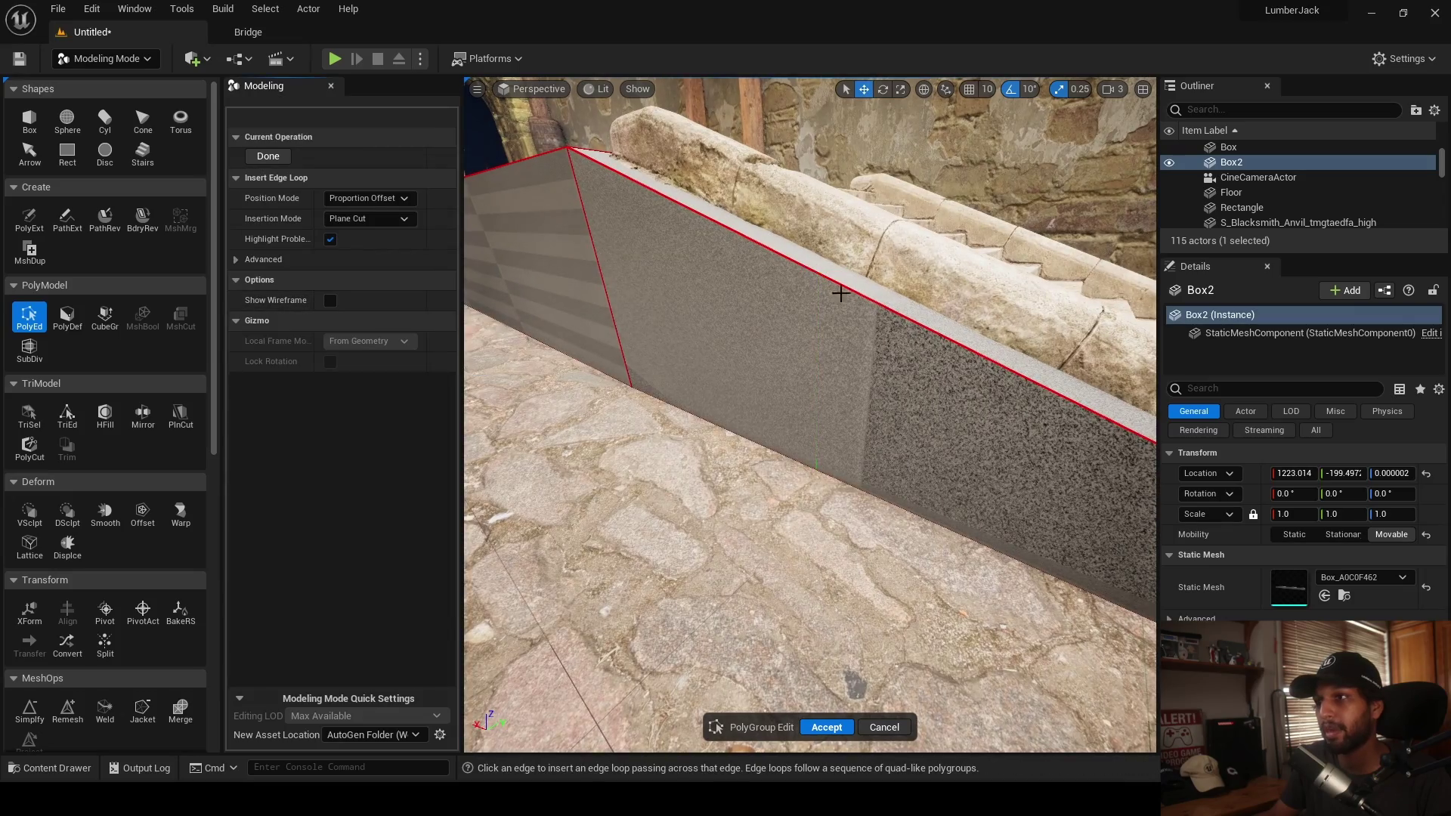
{"action": "left_click", "coordinate": [826, 726]}
- UV-unwrap the walkway block from its existing UV islands with the Conformal unwrap type and accept it
{"action": "right_click_drag", "start_coordinate": [784, 583], "coordinate": [783, 582]}
{"action": "key", "text": "w"}
{"action": "key", "text": "d"}
{"action": "key", "text": "a"}
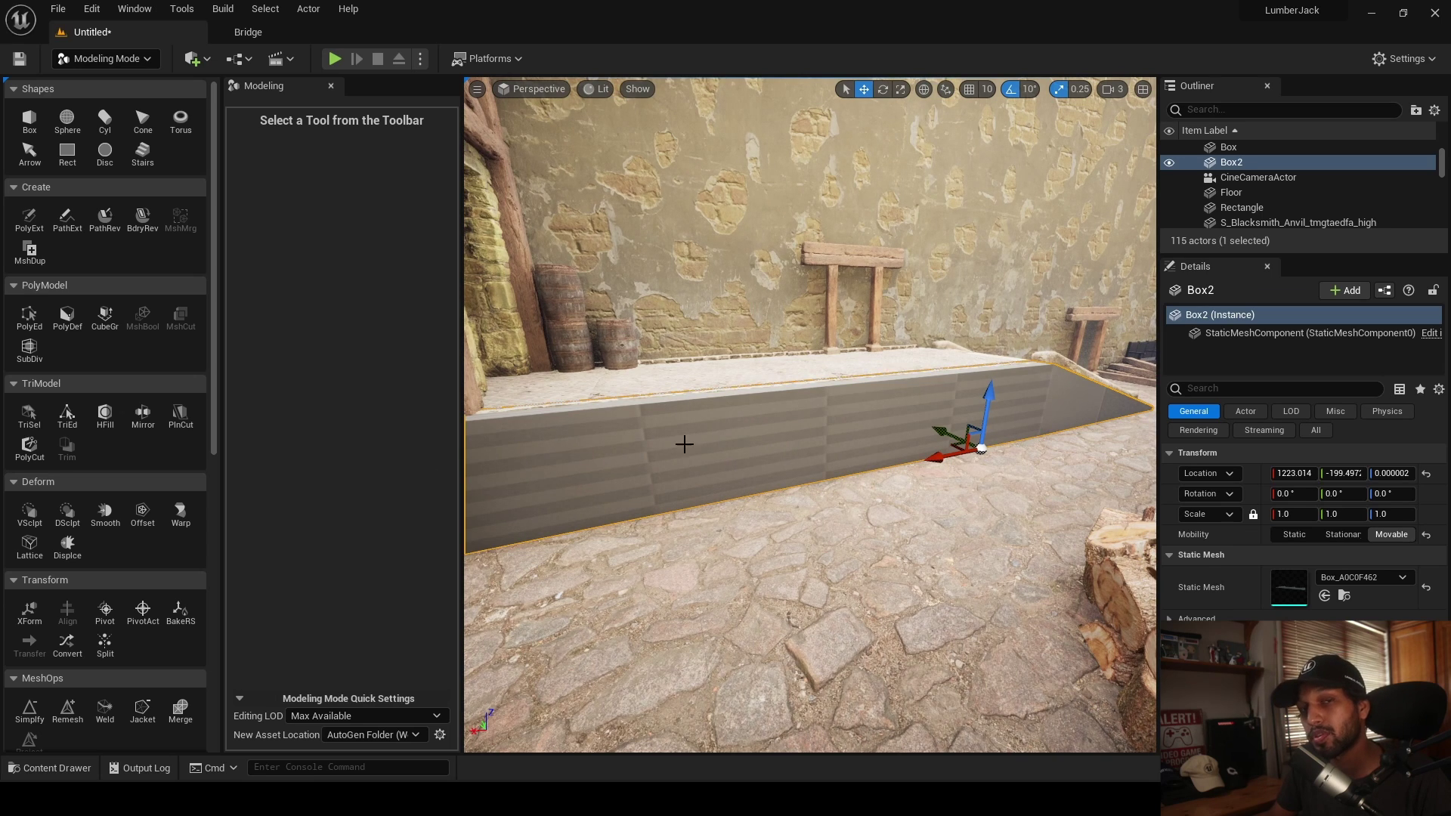
{"action": "scroll", "coordinate": [202, 491], "scroll_direction": "down", "scroll_amount": 10}
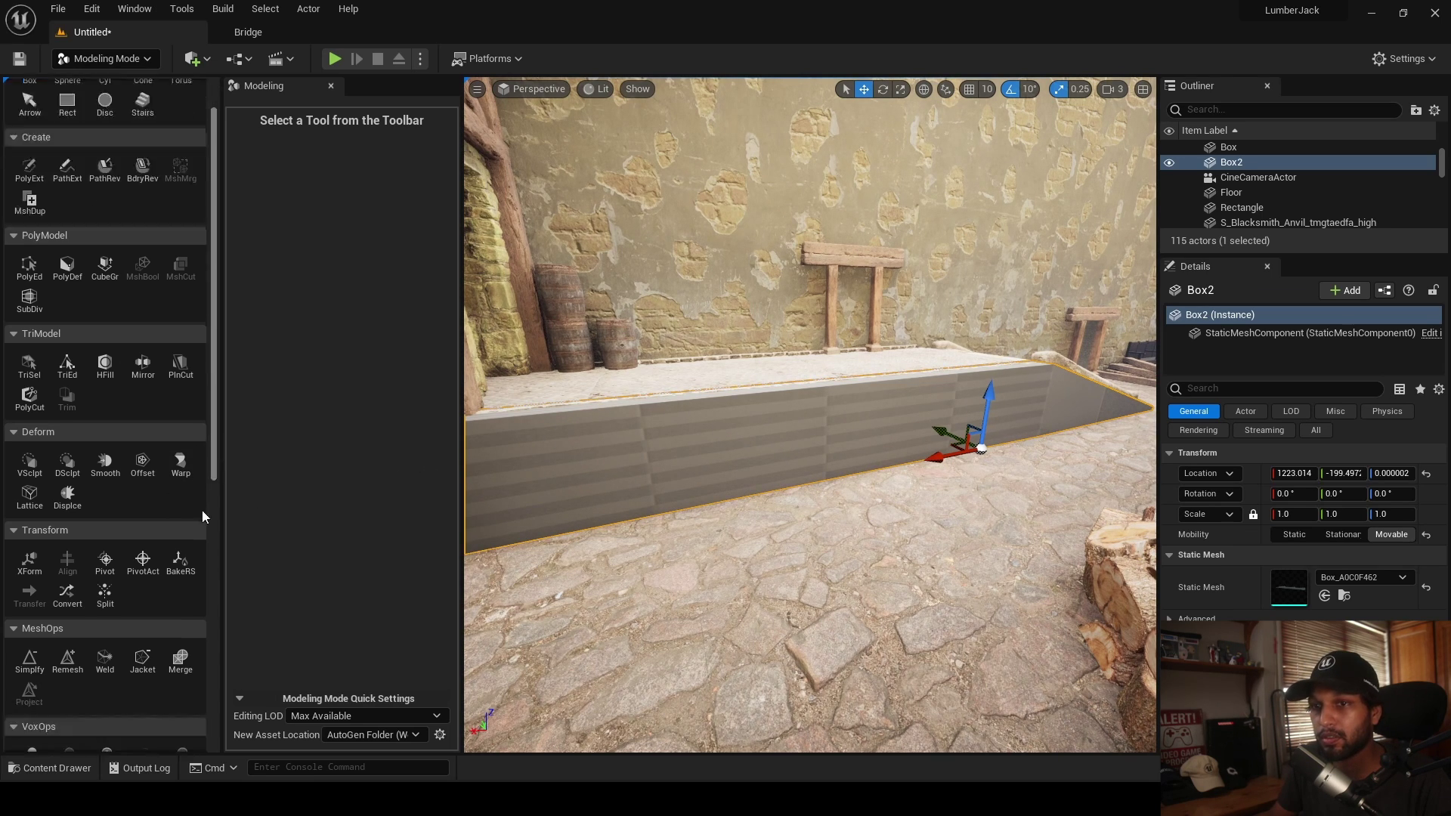
{"action": "left_click", "coordinate": [68, 635]}
{"action": "right_click_drag", "start_coordinate": [910, 563], "coordinate": [910, 564]}
{"action": "right_click_drag", "start_coordinate": [871, 514], "coordinate": [872, 514]}
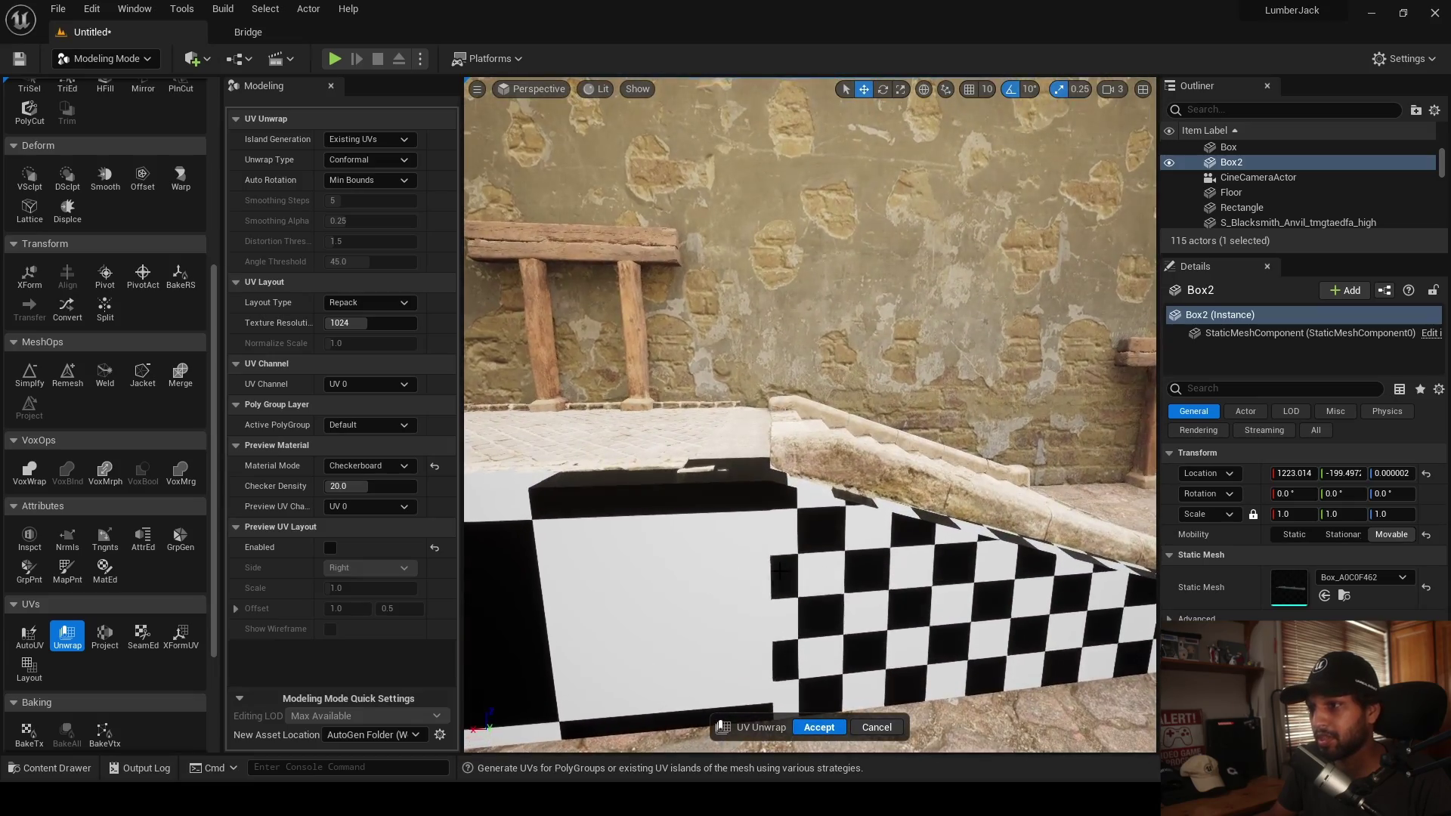
{"action": "right_click_drag", "start_coordinate": [838, 589], "coordinate": [837, 589]}
{"action": "left_click", "coordinate": [360, 160]}
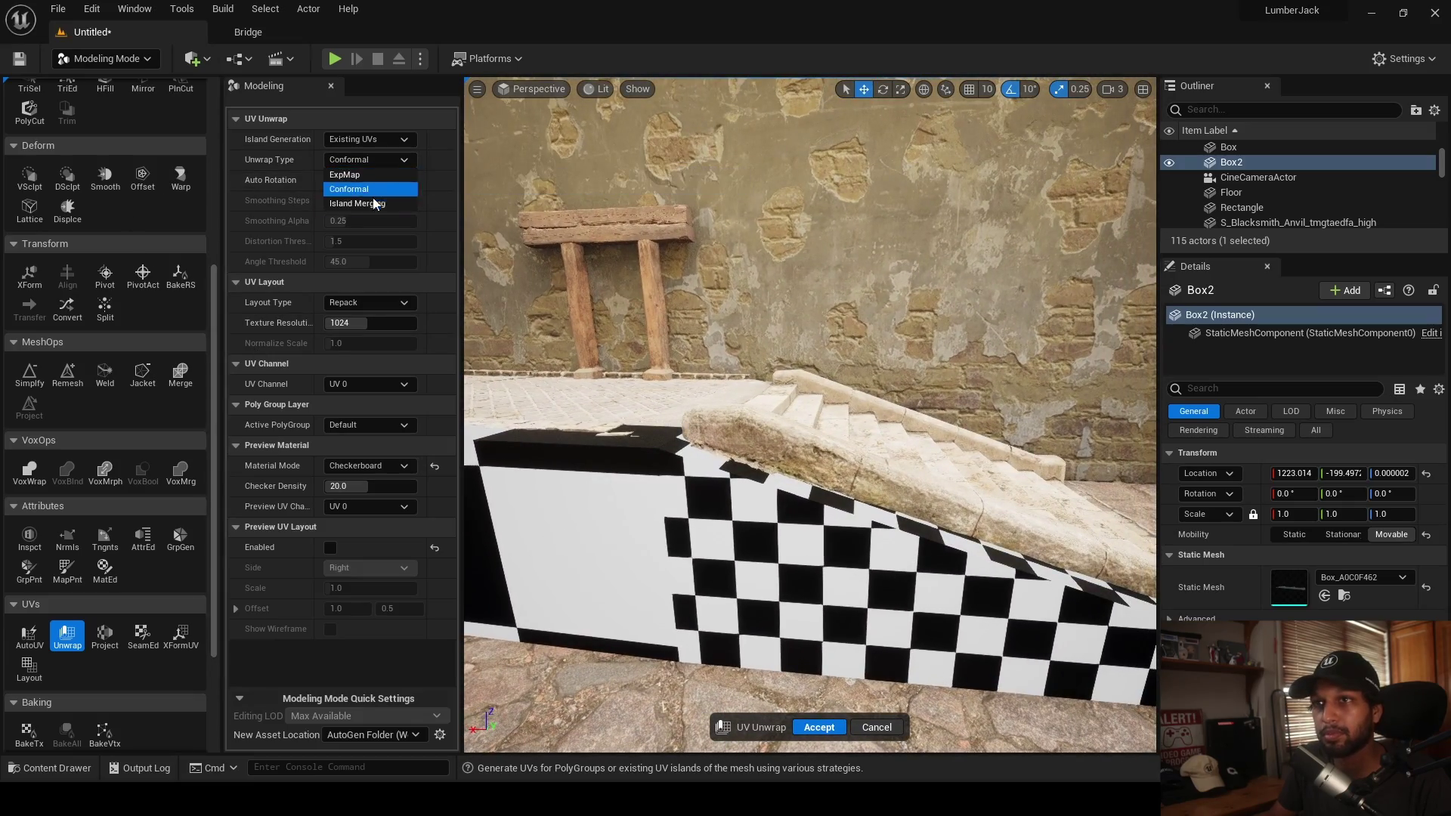
{"action": "left_click", "coordinate": [363, 189]}
{"action": "right_click_drag", "start_coordinate": [809, 416], "coordinate": [809, 416]}
{"action": "right_click_drag", "start_coordinate": [810, 697], "coordinate": [805, 725]}
{"action": "left_click", "coordinate": [804, 725]}
- Switch to Bridge, add the local Roman Stone Wall surface to the project and apply its material to the walkway block
{"action": "left_click", "coordinate": [248, 32]}
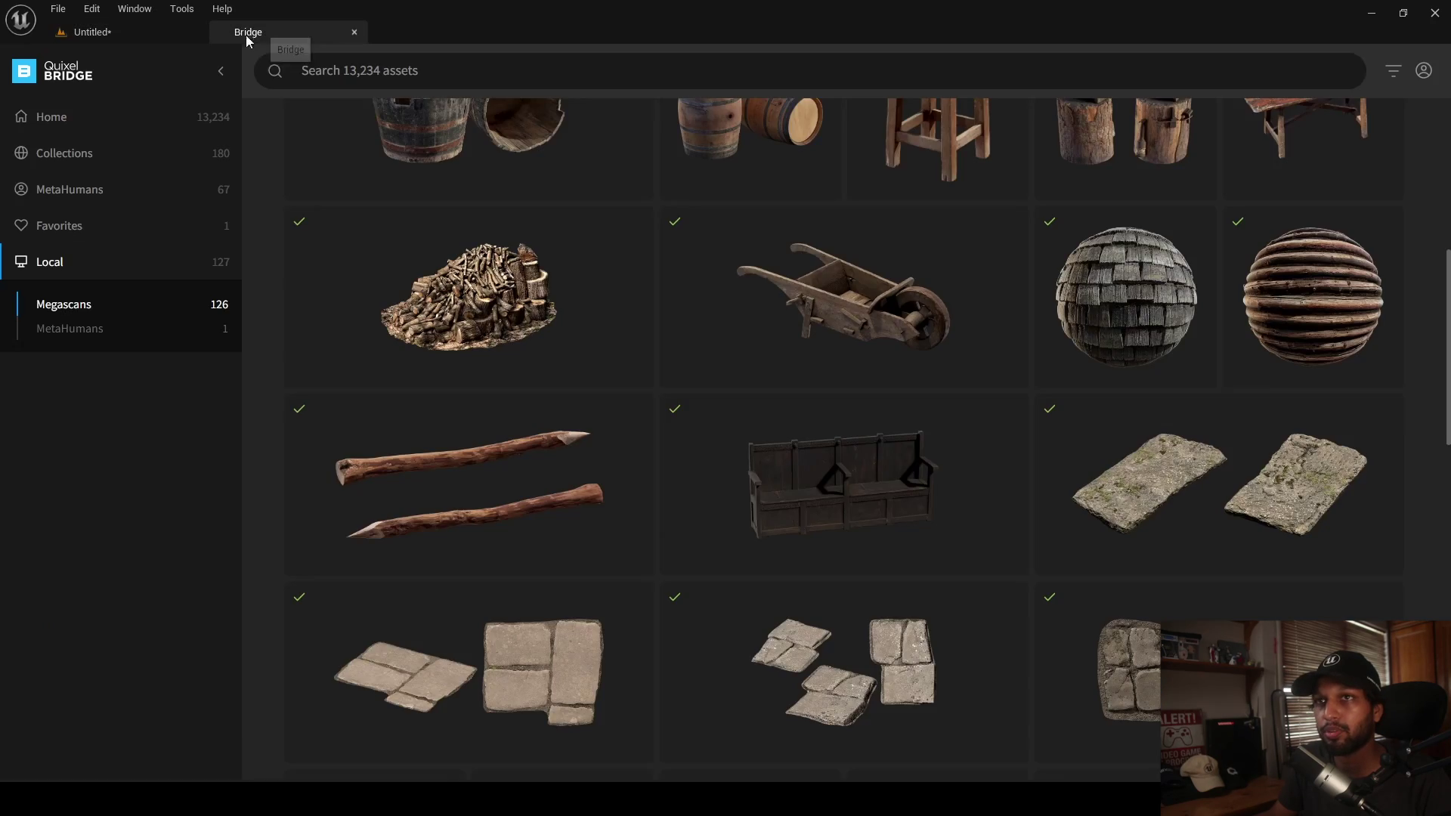
{"action": "scroll", "coordinate": [741, 452], "scroll_direction": "up", "scroll_amount": 4}
{"action": "scroll", "coordinate": [756, 449], "scroll_direction": "up", "scroll_amount": 3}
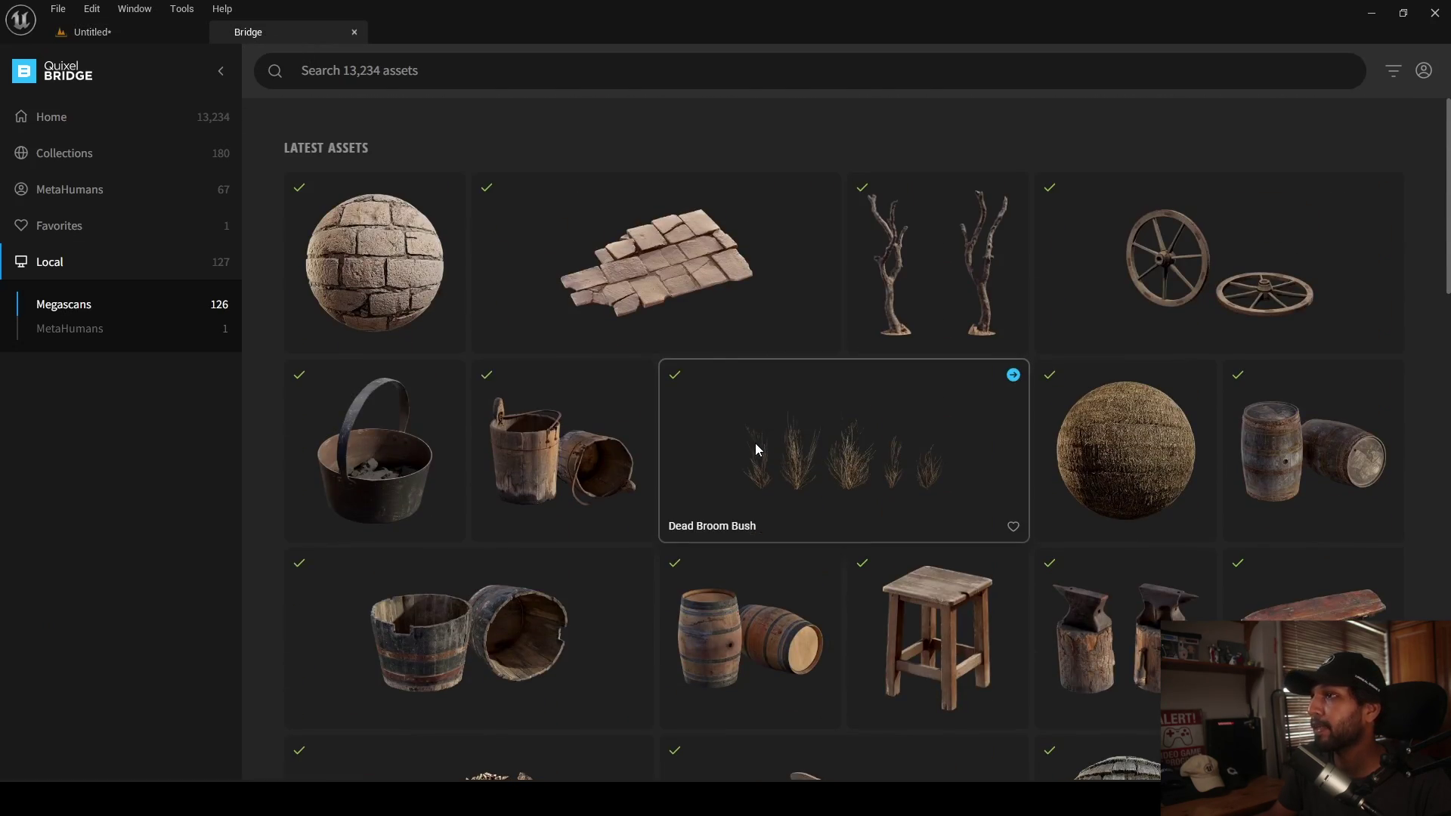
{"action": "scroll", "coordinate": [729, 430], "scroll_direction": "down", "scroll_amount": 1}
{"action": "scroll", "coordinate": [499, 283], "scroll_direction": "up", "scroll_amount": 1}
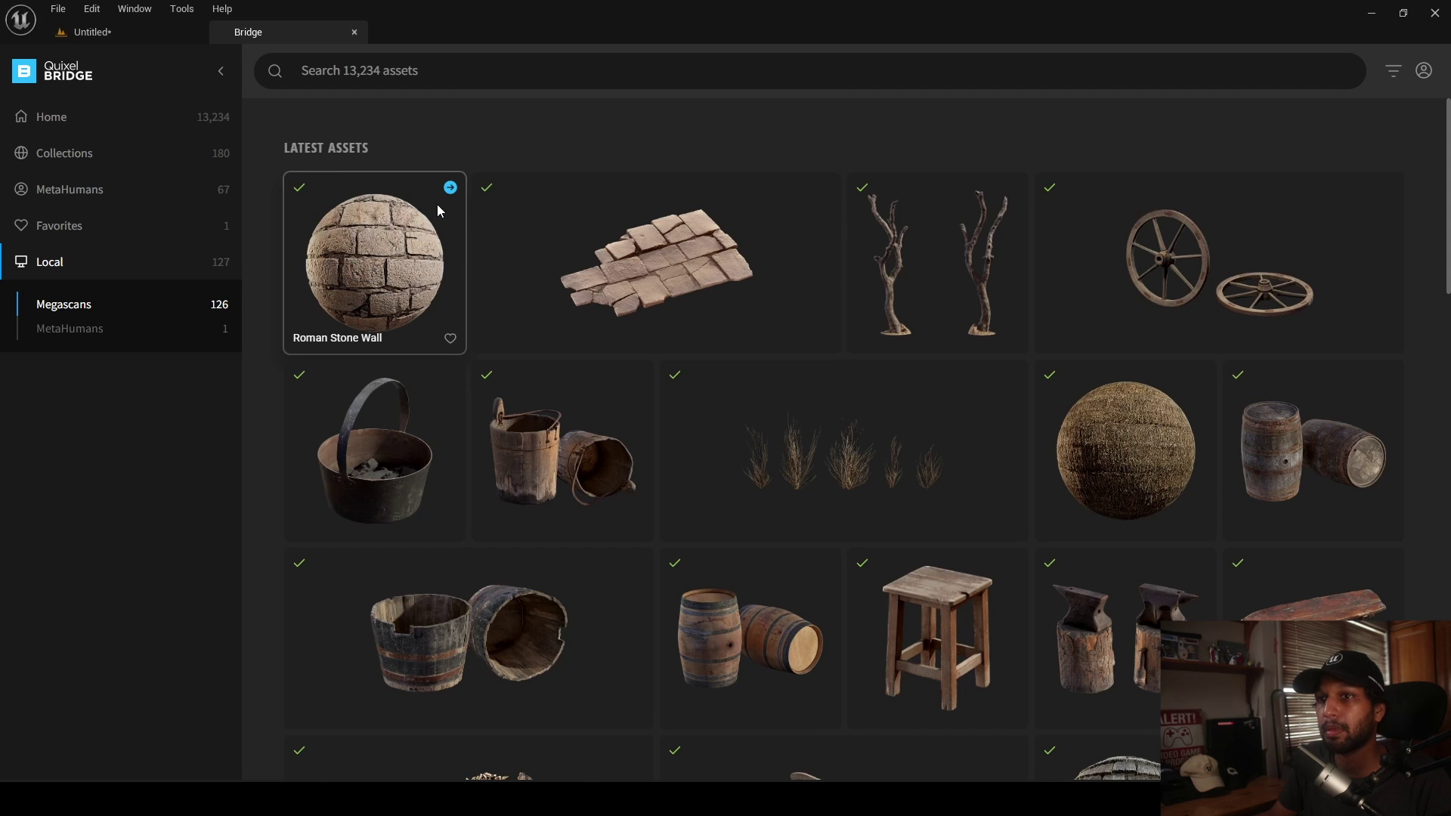
{"action": "left_click", "coordinate": [451, 189]}
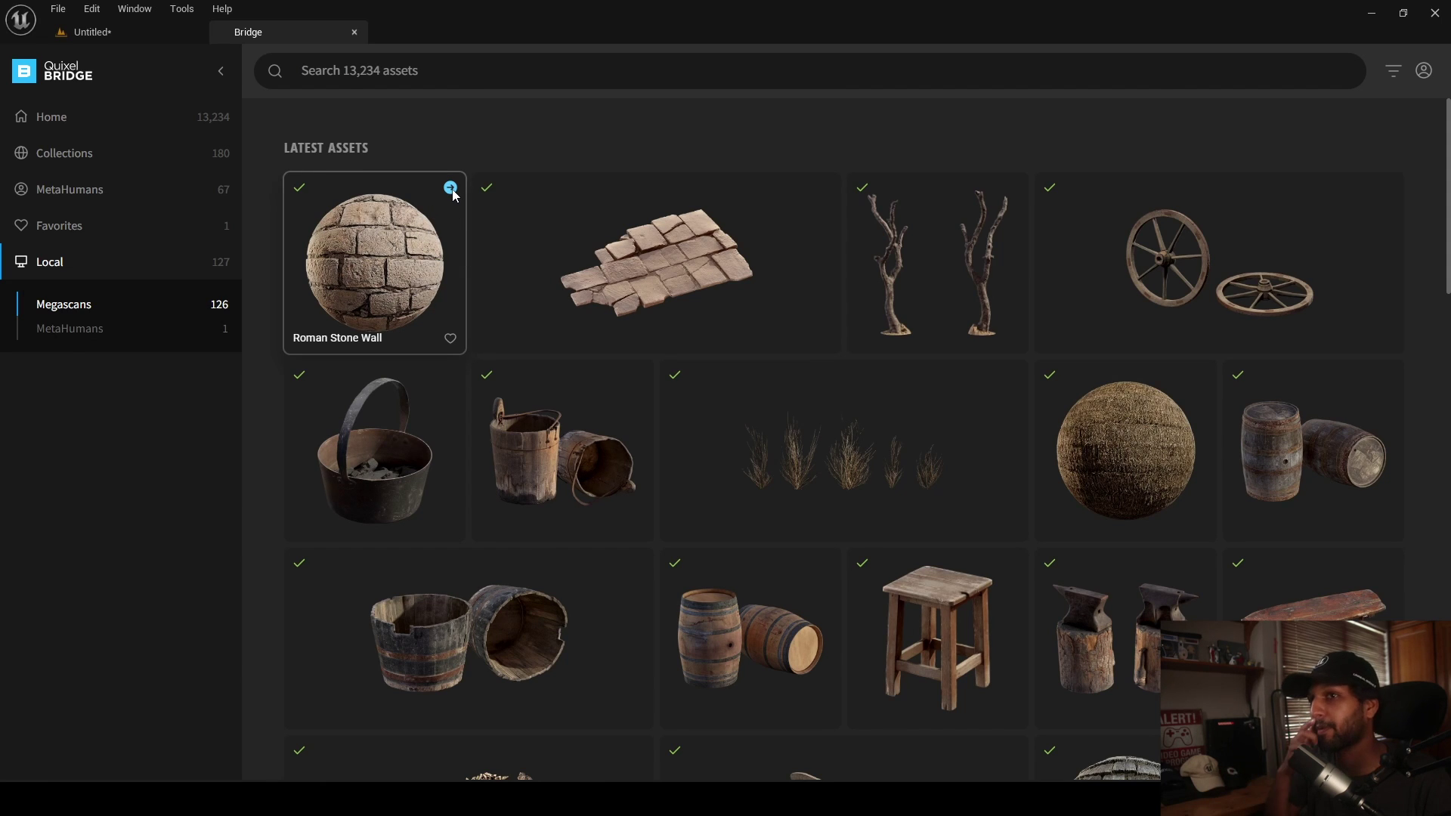
{"action": "left_click_drag", "start_coordinate": [230, 613], "coordinate": [842, 347]}
{"action": "right_click_drag", "start_coordinate": [820, 322], "coordinate": [776, 345]}
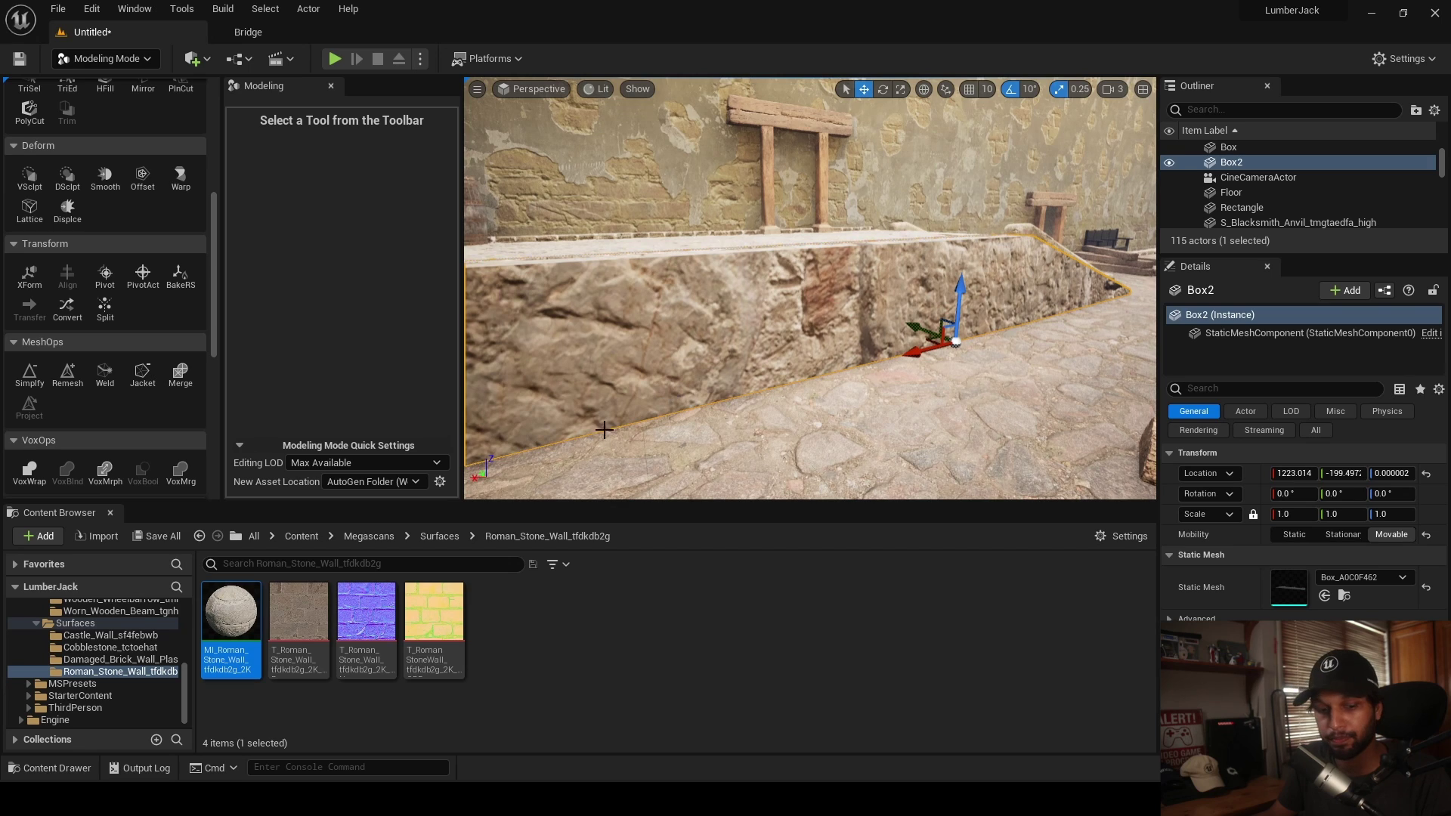
- Open the Roman Stone Wall material instance and override its Rotation Angle with 0.25
{"action": "double_click", "coordinate": [238, 616]}
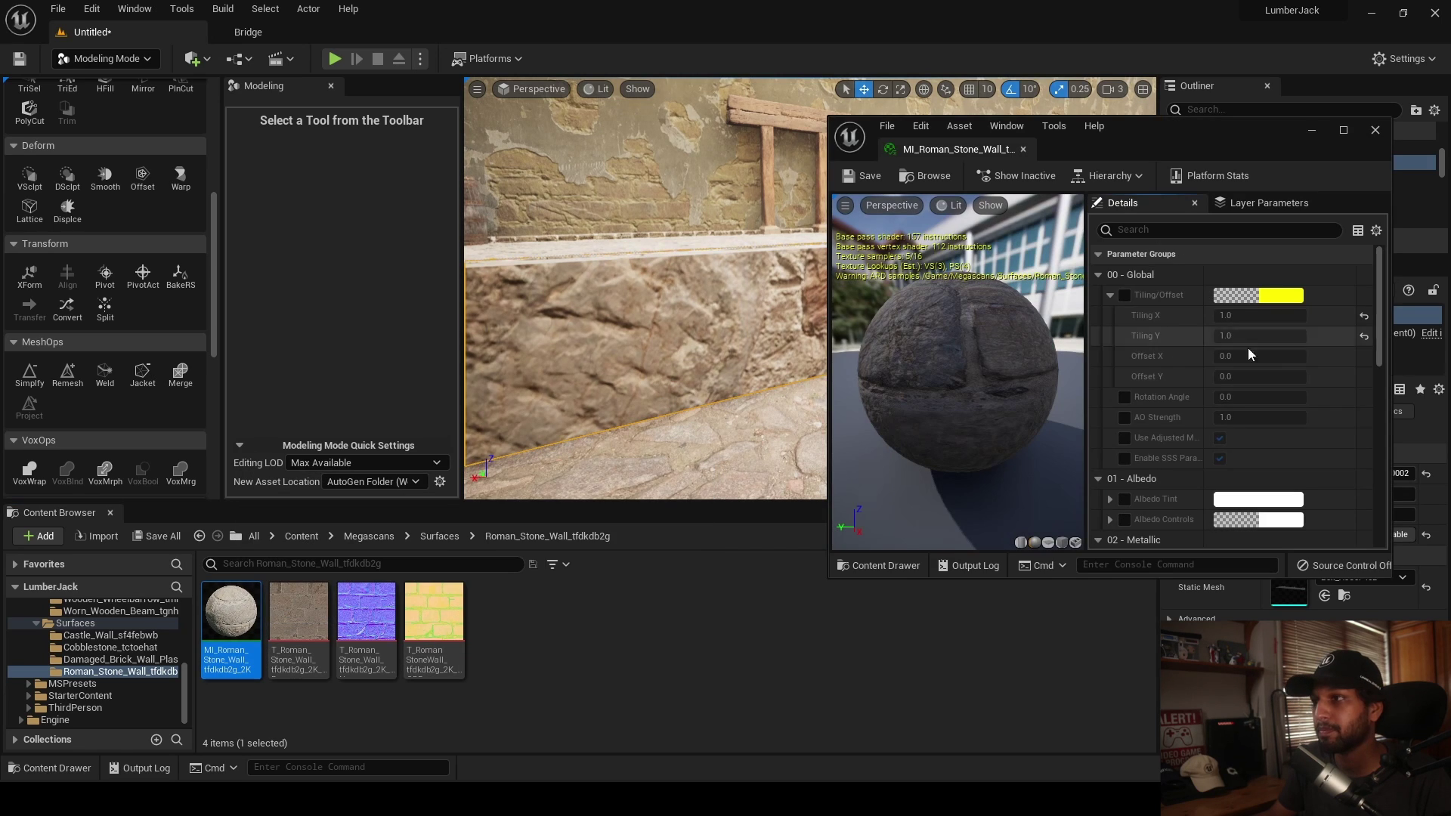
{"action": "left_click", "coordinate": [1125, 398]}
{"action": "left_click", "coordinate": [1230, 396]}
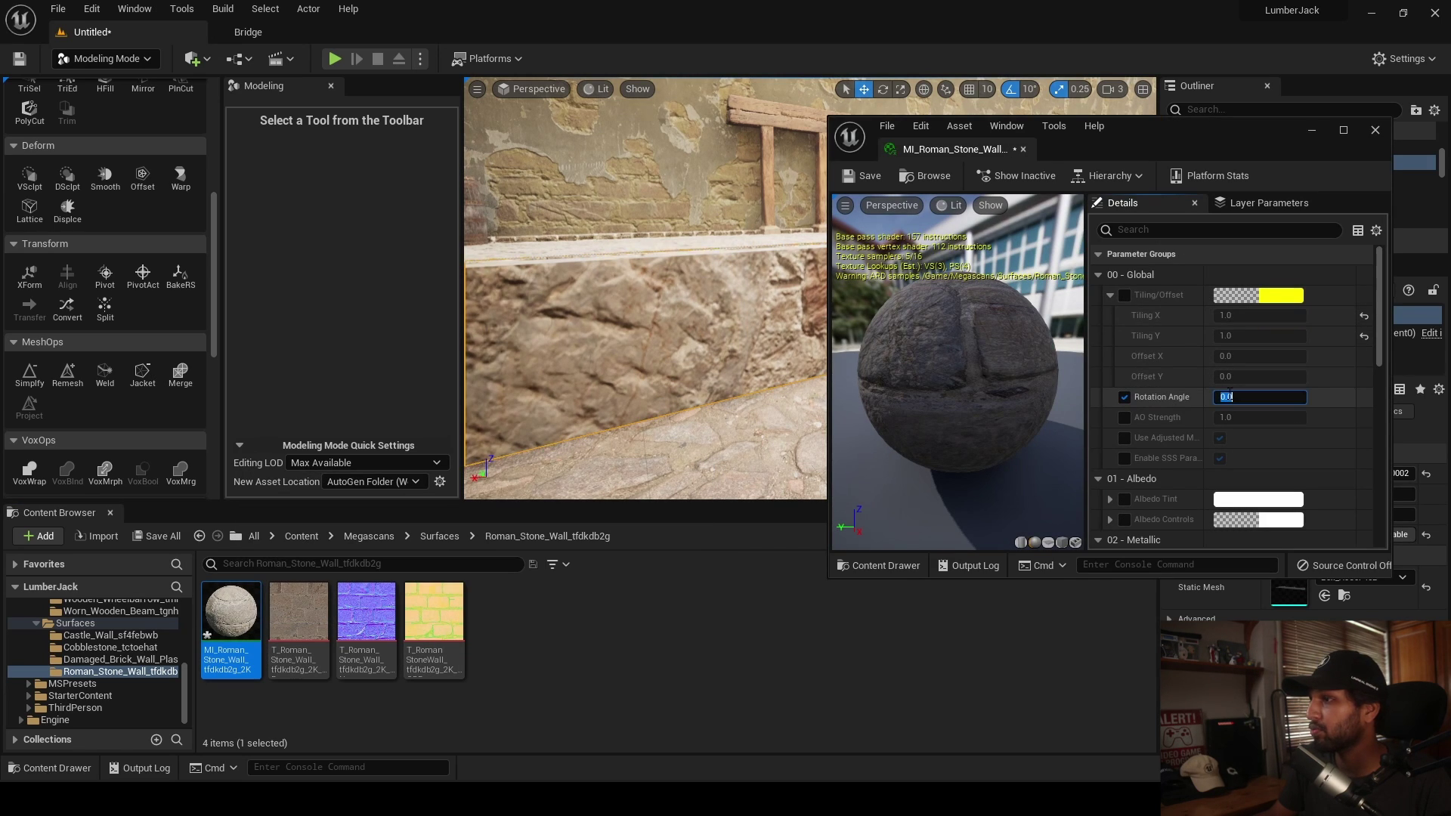
{"action": "type", "text": "0.25"}
{"action": "key", "text": "Return"}
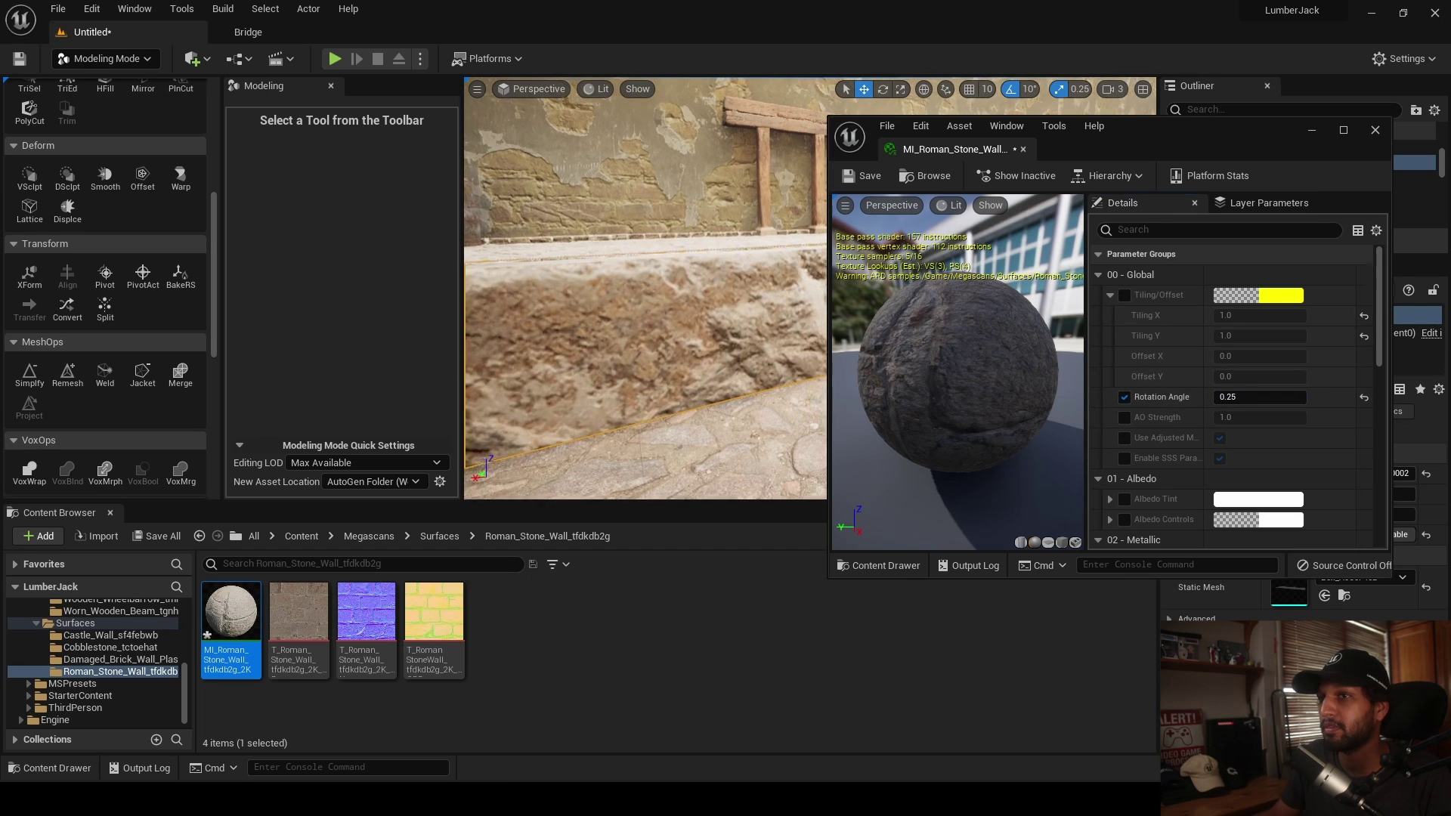
- Enable the Tiling/Offset override and set Tiling X and Tiling Y to 4
{"action": "left_click", "coordinate": [1111, 294]}
{"action": "left_click", "coordinate": [1111, 295]}
{"action": "left_click", "coordinate": [1125, 296]}
{"action": "type", "text": "4"}
{"action": "key", "text": "Tab"}
{"action": "type", "text": "4"}
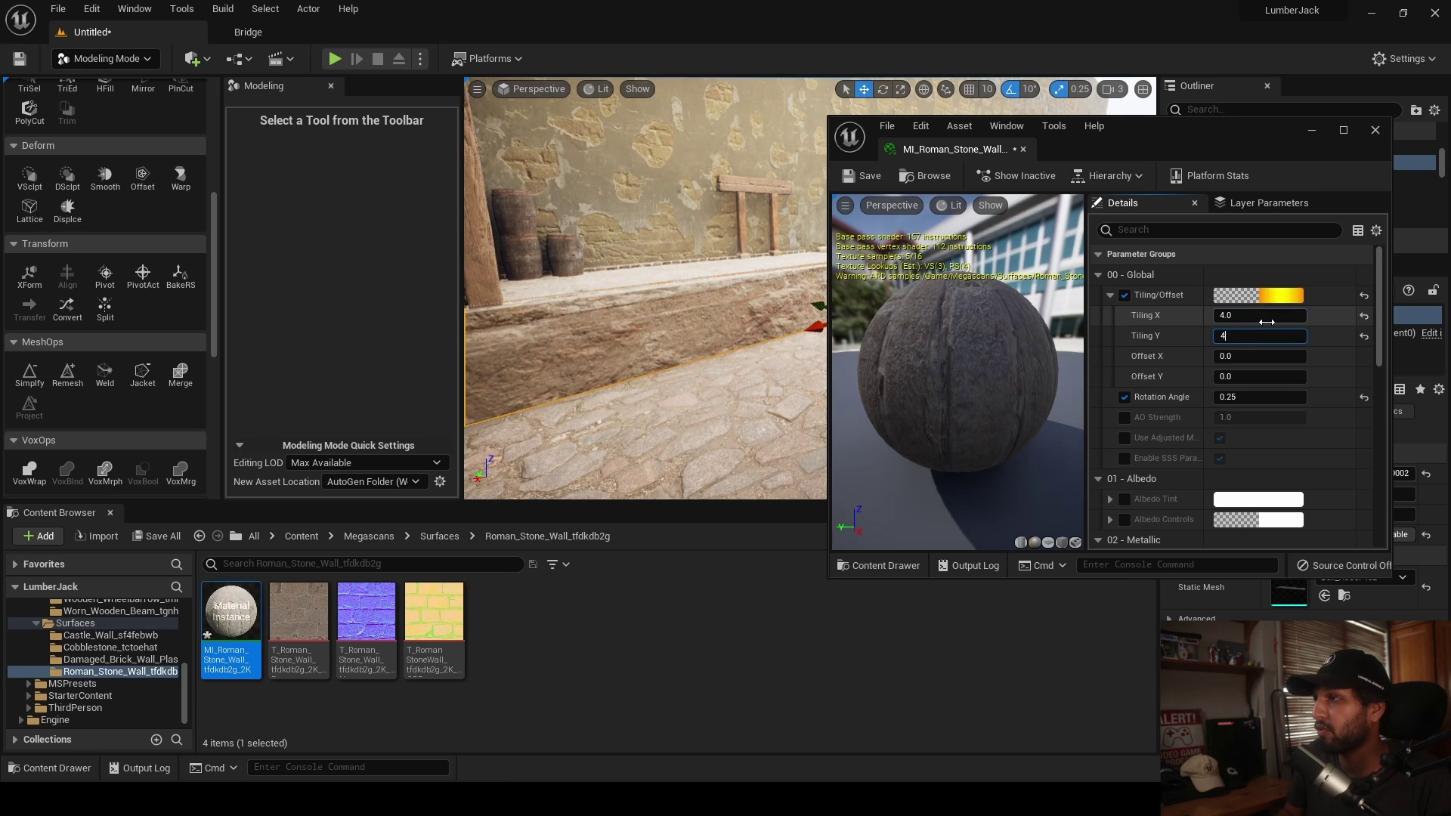
{"action": "key", "text": "Return"}
- Set the stone material's Tiling X and Tiling Y to 8
{"action": "left_click", "coordinate": [1252, 320]}
{"action": "type", "text": "8"}
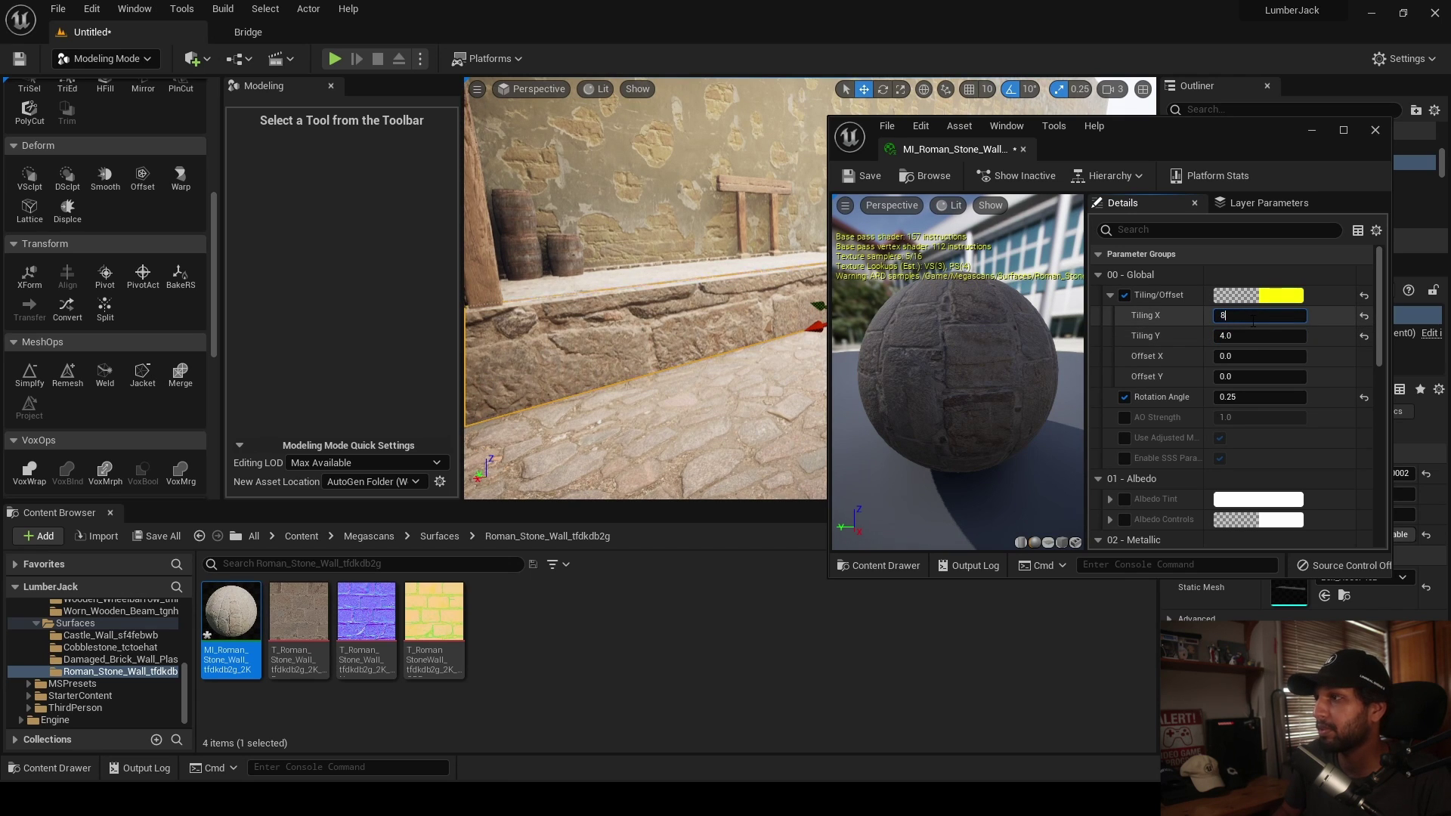
{"action": "key", "text": "Tab"}
{"action": "type", "text": "8"}
{"action": "key", "text": "Return"}
- Leave Modeling Mode and return to Select Mode
{"action": "right_click_drag", "start_coordinate": [752, 349], "coordinate": [758, 330]}
{"action": "left_click", "coordinate": [143, 61]}
{"action": "left_click", "coordinate": [151, 87]}
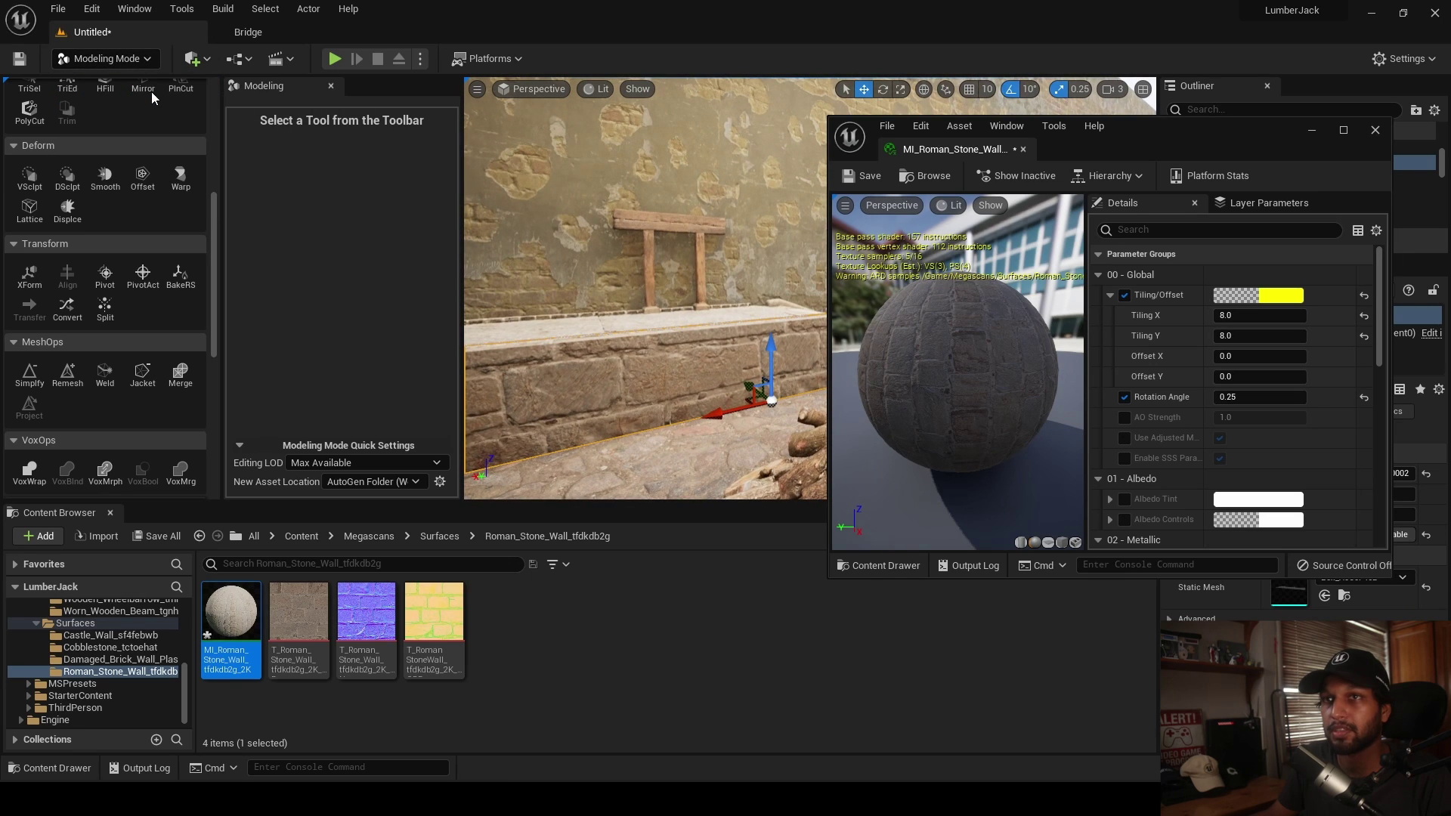
{"action": "left_click", "coordinate": [144, 60]}
{"action": "left_click", "coordinate": [151, 97]}
{"action": "key", "text": "shift+1"}
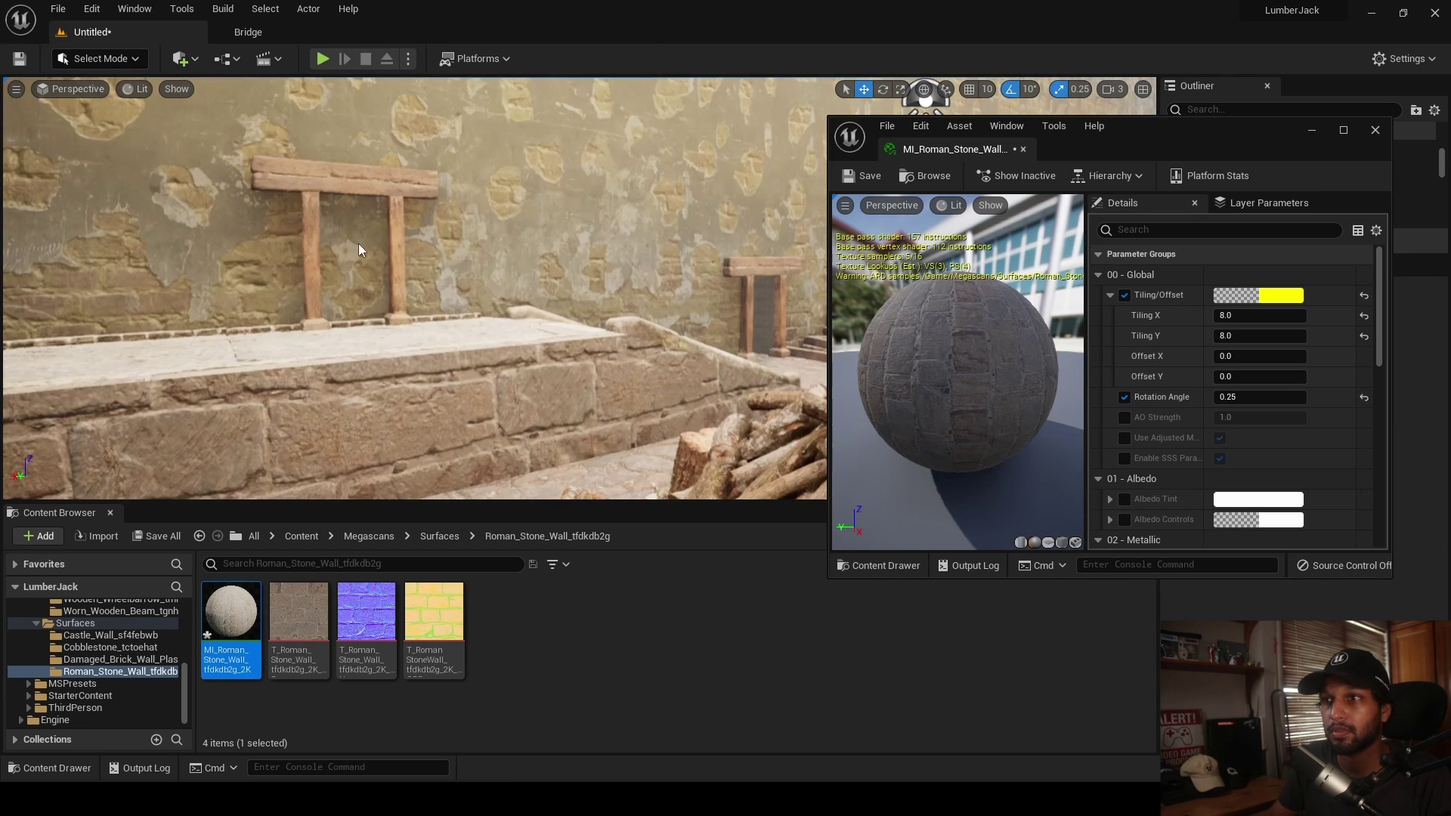
{"action": "right_click_drag", "start_coordinate": [483, 302], "coordinate": [389, 306]}
- Set the stone material's Tiling X and Tiling Y to 12
{"action": "left_click", "coordinate": [1243, 317]}
{"action": "type", "text": "12"}
{"action": "key", "text": "Tab"}
{"action": "type", "text": "12"}
{"action": "key", "text": "Return"}
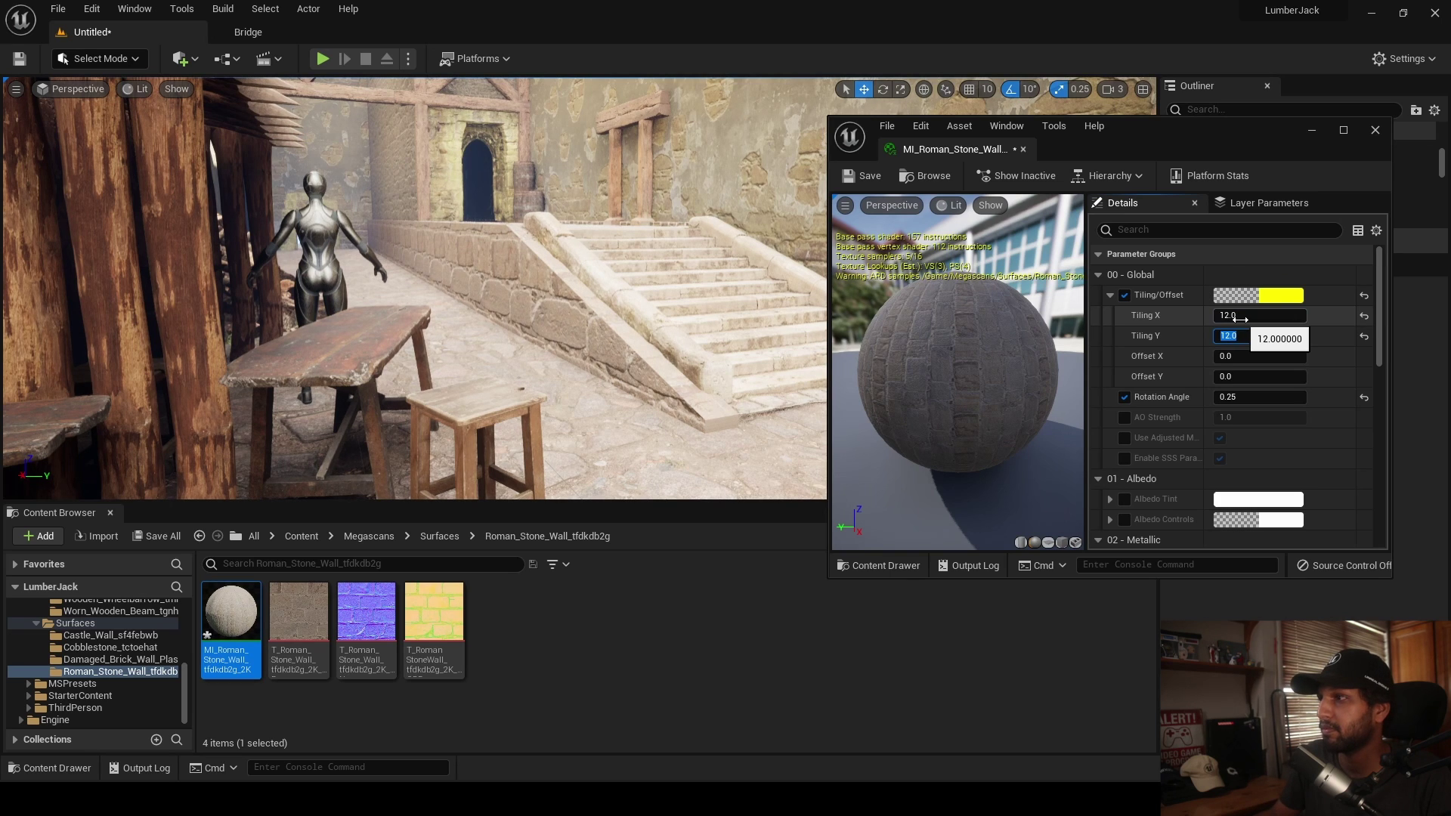
- Set the stone material's Tiling X and Tiling Y to 15
{"action": "left_click", "coordinate": [1240, 319]}
{"action": "type", "text": "15"}
{"action": "key", "text": "Tab"}
{"action": "type", "text": "15"}
{"action": "key", "text": "Return"}
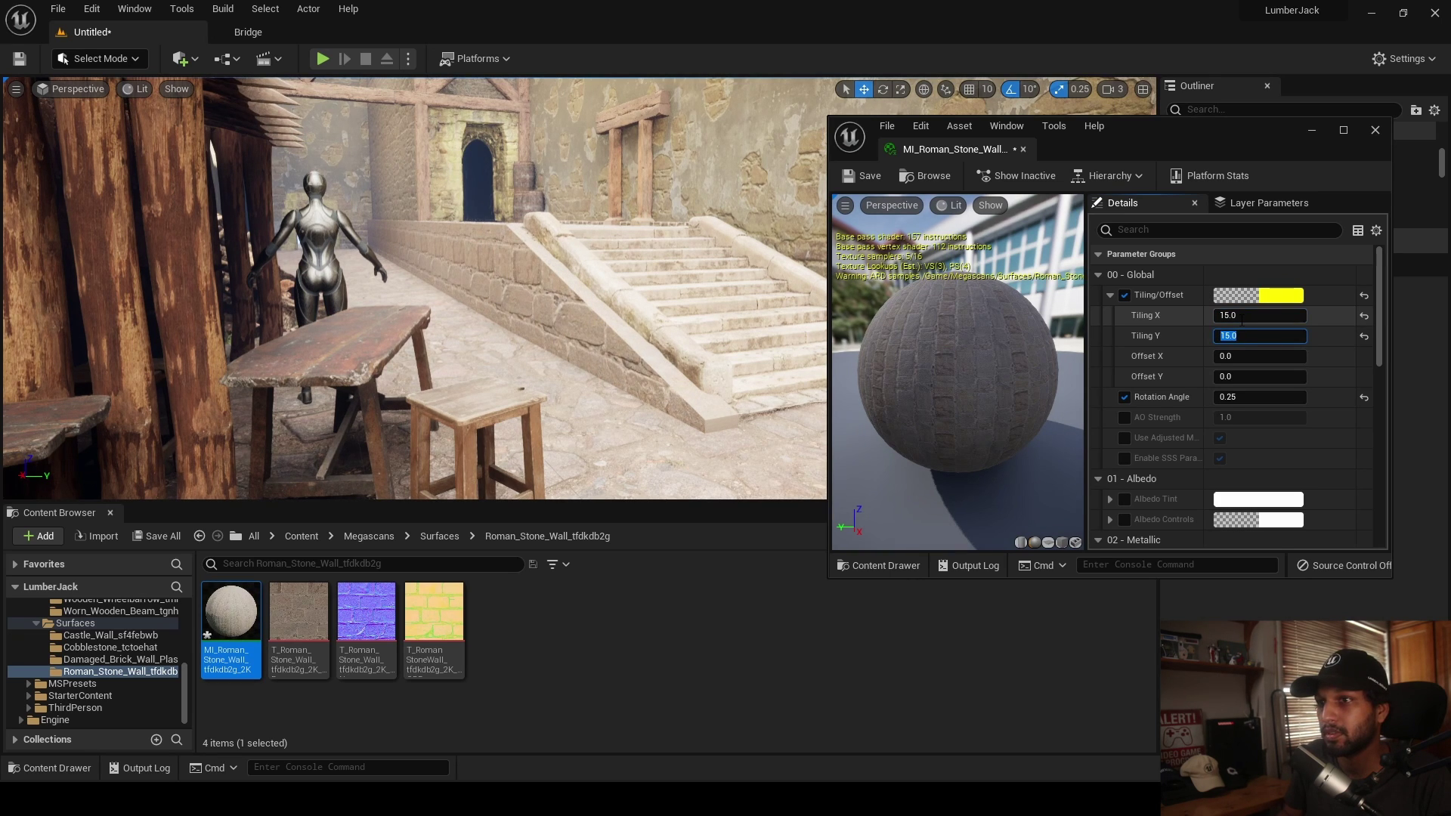
- Set the Rotation Angle back to 0.25, adjust Offset Y to align the stone rows on the block, and minimize the material editor
{"action": "right_click_drag", "start_coordinate": [680, 303], "coordinate": [786, 362]}
{"action": "key", "text": "w"}
{"action": "mouse_move", "coordinate": [571, 299]}
{"action": "right_mouse_down"}
{"action": "mouse_move", "coordinate": [612, 280]}
{"action": "mouse_move", "coordinate": [572, 299]}
{"action": "right_mouse_up"}
{"action": "left_click_drag", "start_coordinate": [1283, 396], "coordinate": [1358, 376]}
{"action": "left_click", "coordinate": [1283, 394]}
{"action": "type", "text": "0.25"}
{"action": "key", "text": "Return"}
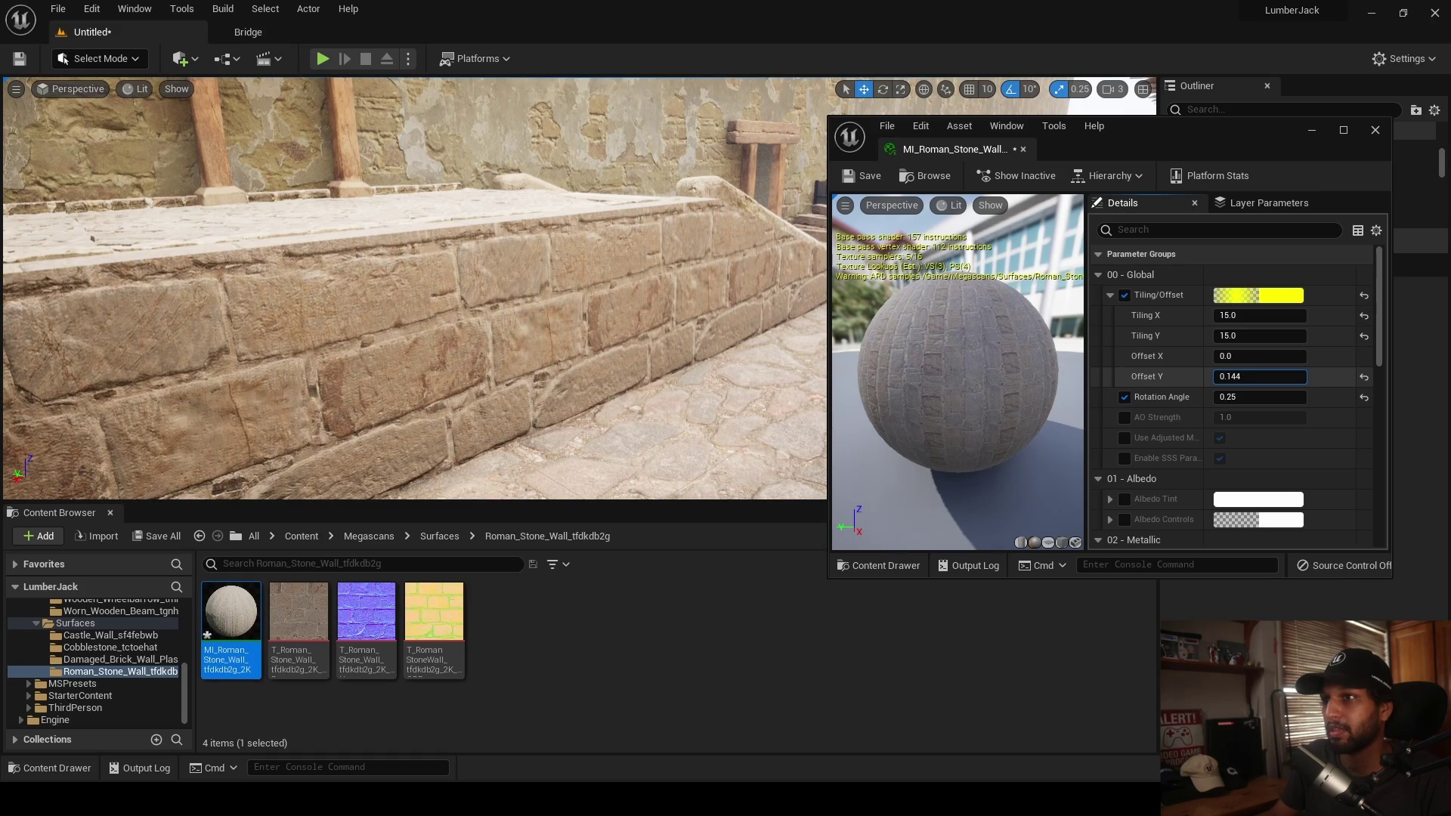
{"action": "left_click_drag", "start_coordinate": [1358, 376], "coordinate": [1264, 374]}
{"action": "left_click", "coordinate": [1314, 130]}
- Examine the tapered end of the walkway block and the foot of the stairs from several angles
{"action": "right_click_drag", "start_coordinate": [784, 86], "coordinate": [487, 173]}
{"action": "key", "text": "s"}
{"action": "key", "text": "w"}
{"action": "right_click_drag", "start_coordinate": [680, 446], "coordinate": [707, 405]}
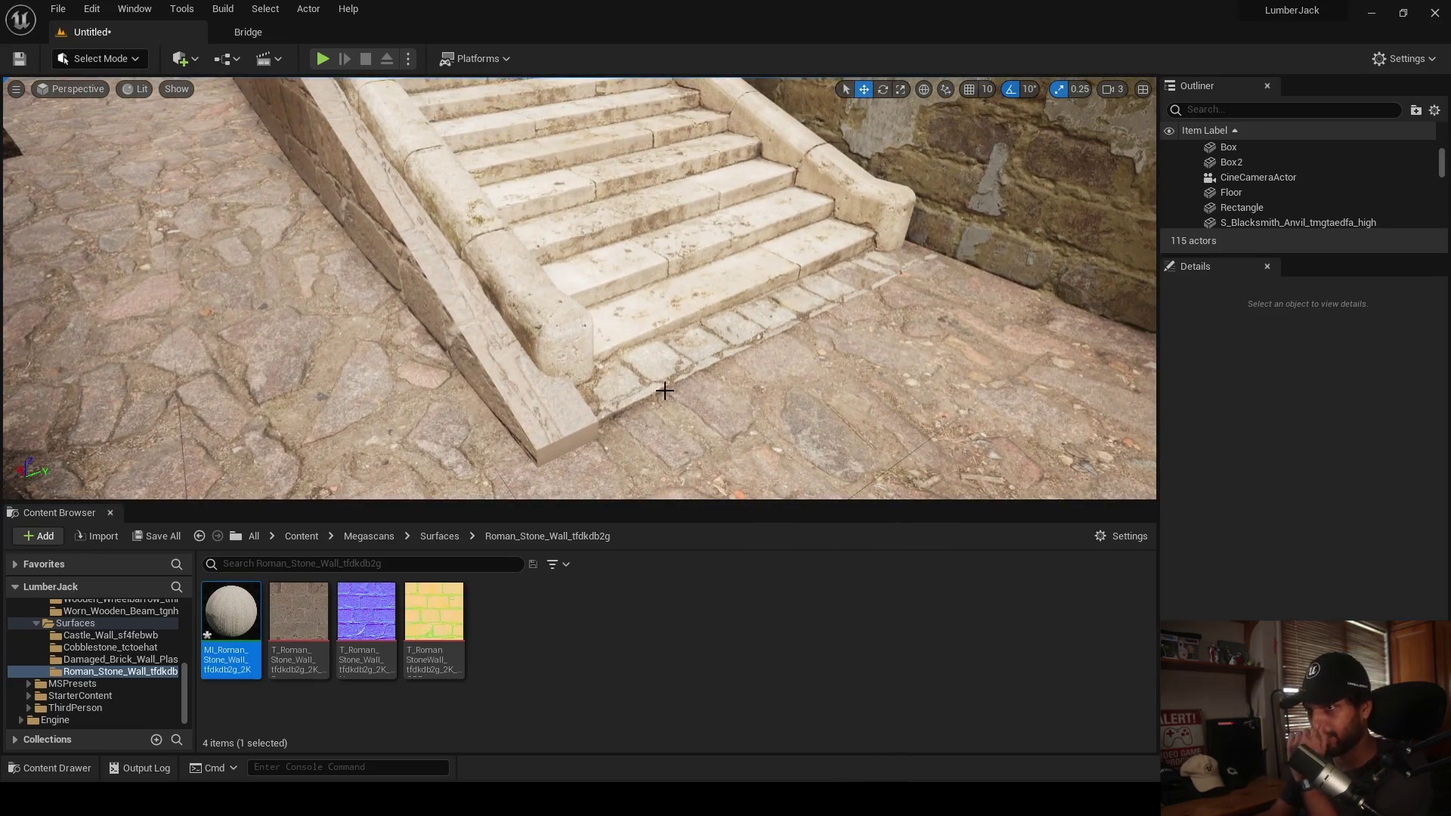
{"action": "mouse_move", "coordinate": [615, 430]}
{"action": "right_mouse_down"}
{"action": "mouse_move", "coordinate": [586, 427]}
{"action": "mouse_move", "coordinate": [597, 461]}
{"action": "mouse_move", "coordinate": [605, 446]}
{"action": "right_mouse_up"}
{"action": "key", "text": "w"}
{"action": "right_click_drag", "start_coordinate": [597, 121], "coordinate": [619, 185]}
{"action": "key", "text": "e"}
- Switch to Bridge and look through the local Megascans assets for pieces to dress the foot of the stairs
{"action": "left_click", "coordinate": [301, 33]}
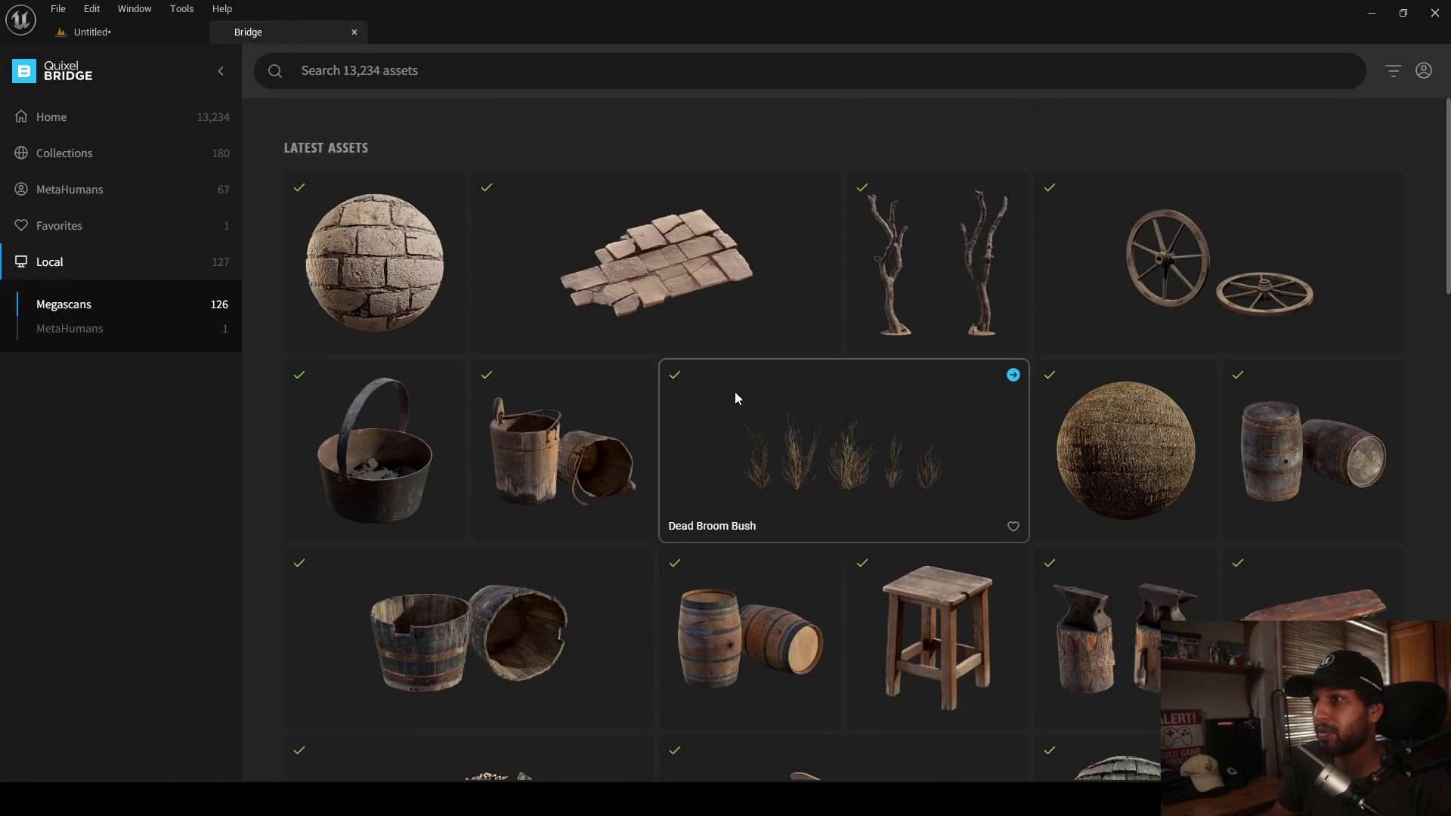
{"action": "scroll", "coordinate": [709, 423], "scroll_direction": "down", "scroll_amount": 12}
{"action": "scroll", "coordinate": [684, 470], "scroll_direction": "up", "scroll_amount": 12}
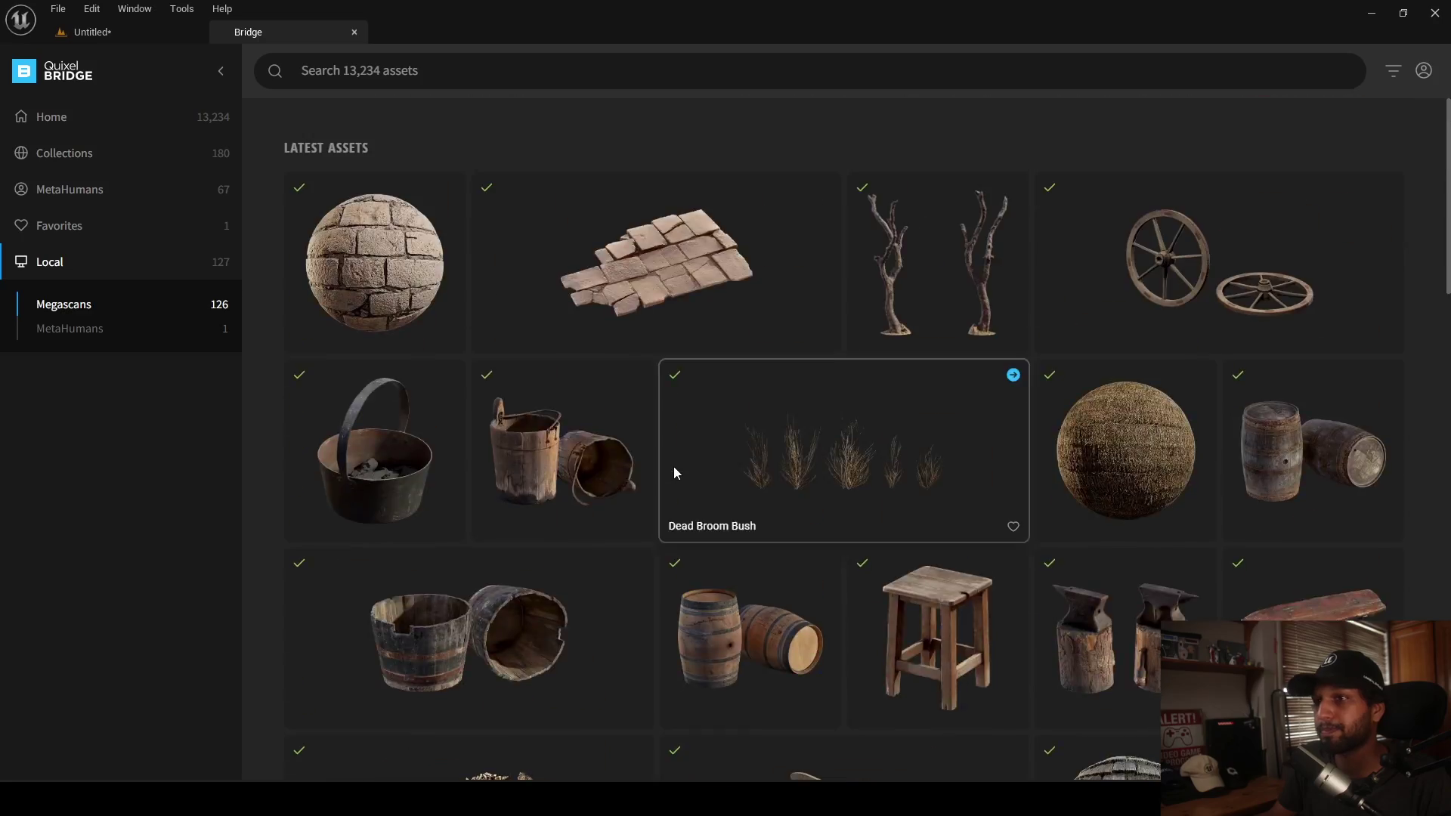
{"action": "scroll", "coordinate": [673, 466], "scroll_direction": "down", "scroll_amount": 8}
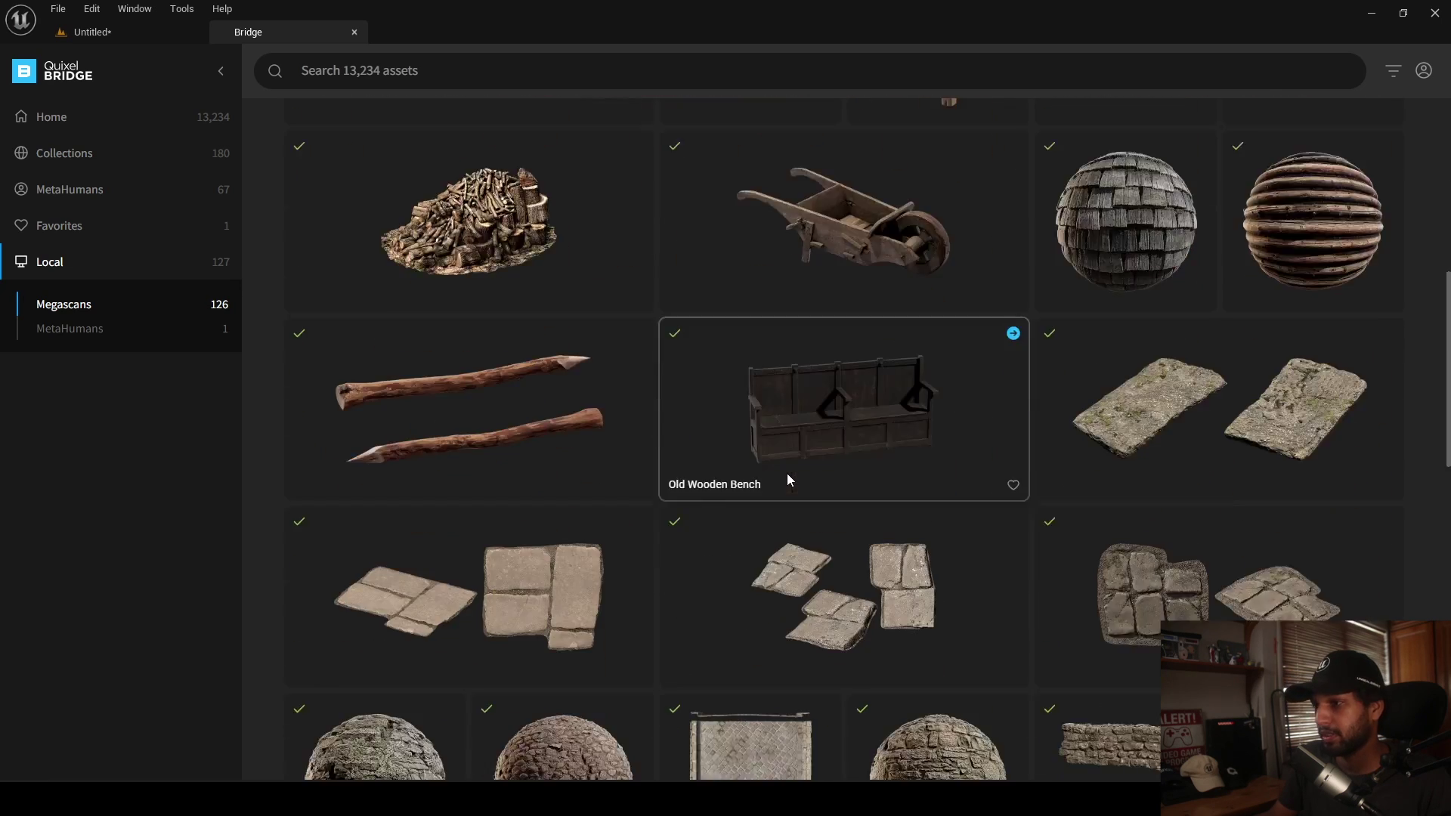
{"action": "scroll", "coordinate": [787, 479], "scroll_direction": "down", "scroll_amount": 5}
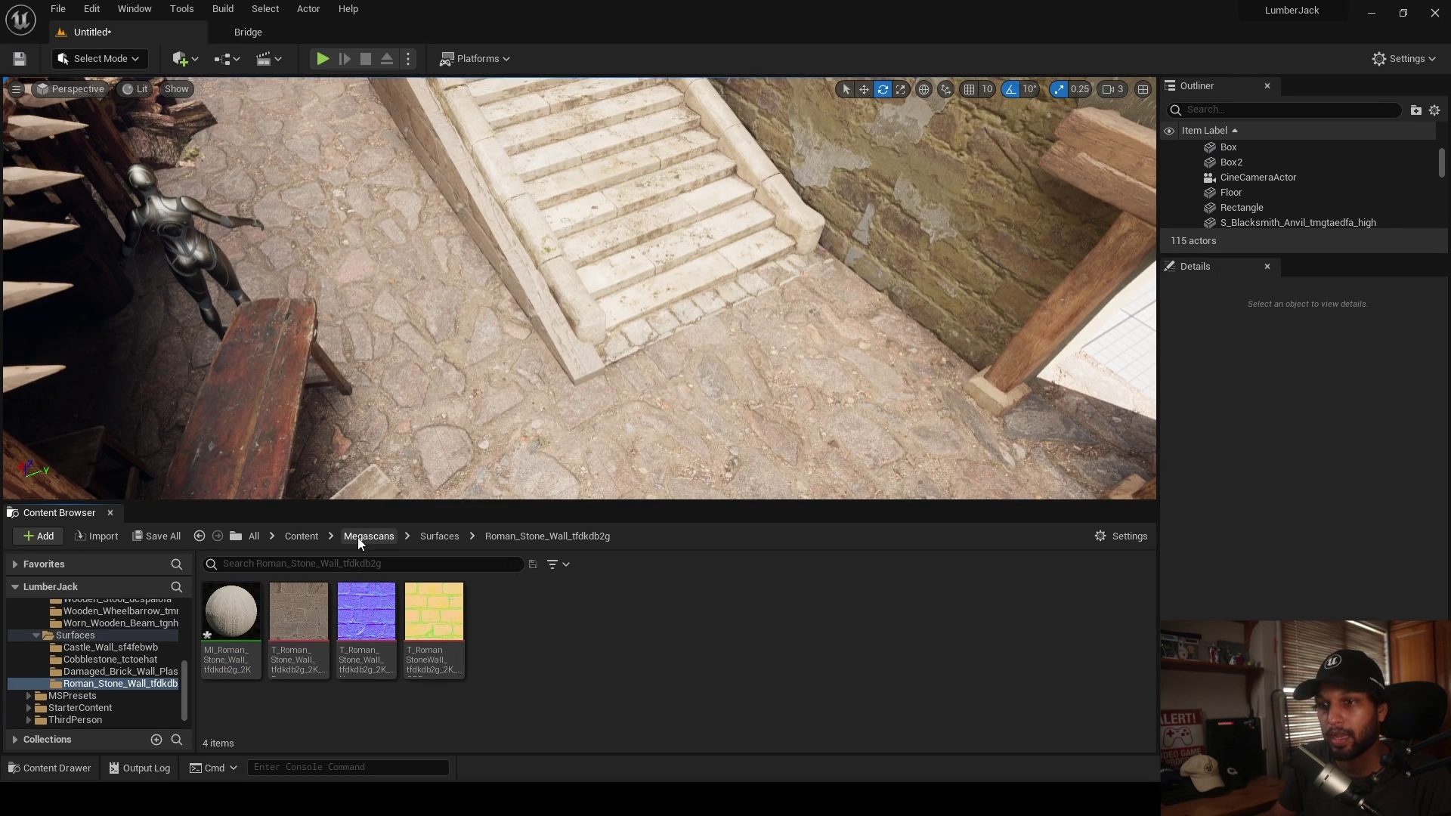
- Open the Castle_Wall_sctv3 folder under Megascans 3D_Assets and place S_Castle_Wall_sctv3_high at the foot of the stairs
{"action": "left_click", "coordinate": [301, 536]}
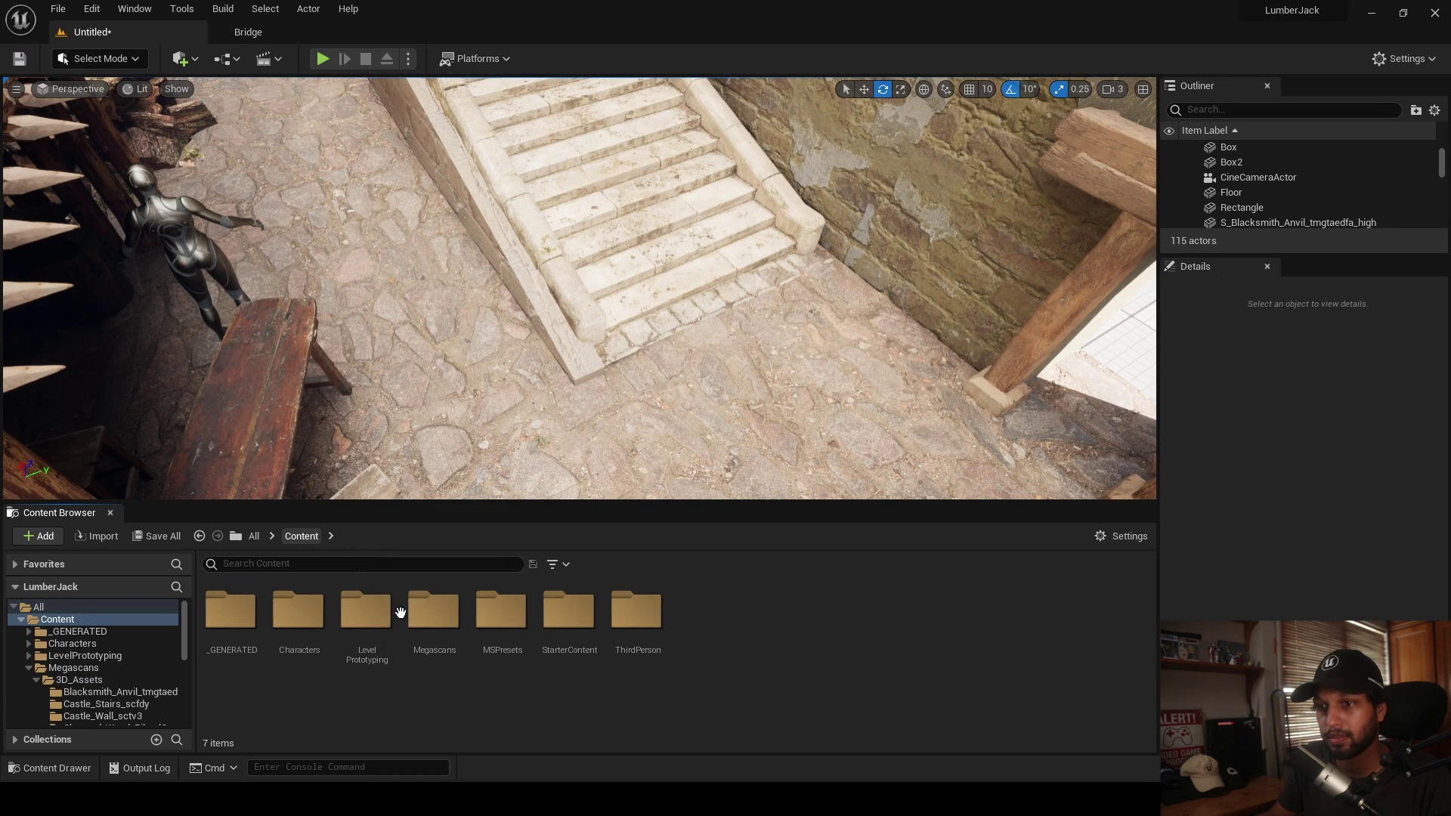
{"action": "double_click", "coordinate": [426, 605]}
{"action": "double_click", "coordinate": [243, 608]}
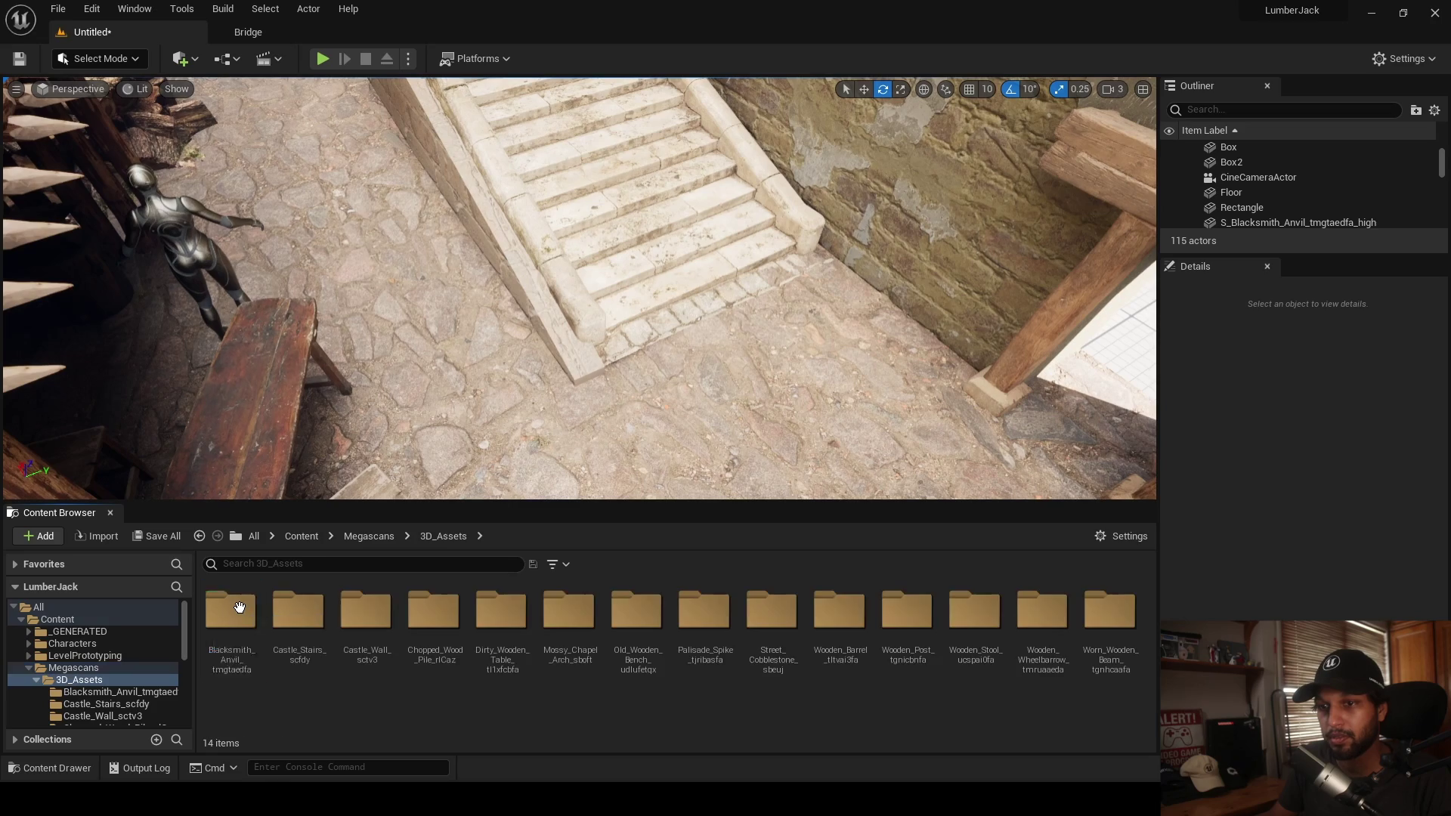
{"action": "double_click", "coordinate": [366, 612]}
{"action": "left_click_drag", "start_coordinate": [298, 612], "coordinate": [787, 333]}
- Move the castle wall piece against the bottom step and sink it into the ground as a low stone edge
{"action": "right_click_drag", "start_coordinate": [787, 333], "coordinate": [913, 285]}
{"action": "key", "text": "w"}
{"action": "left_click_drag", "start_coordinate": [875, 261], "coordinate": [778, 357]}
{"action": "left_click_drag", "start_coordinate": [821, 301], "coordinate": [818, 314]}
{"action": "right_click_drag", "start_coordinate": [819, 313], "coordinate": [804, 314]}
{"action": "left_click_drag", "start_coordinate": [713, 322], "coordinate": [764, 317]}
{"action": "right_click_drag", "start_coordinate": [712, 331], "coordinate": [761, 318]}
- Duplicate the sunken wall piece along the bottom step to the block's outer corner and adjust its height and depth
{"action": "left_click_drag", "start_coordinate": [802, 334], "coordinate": [761, 352], "text": "alt"}
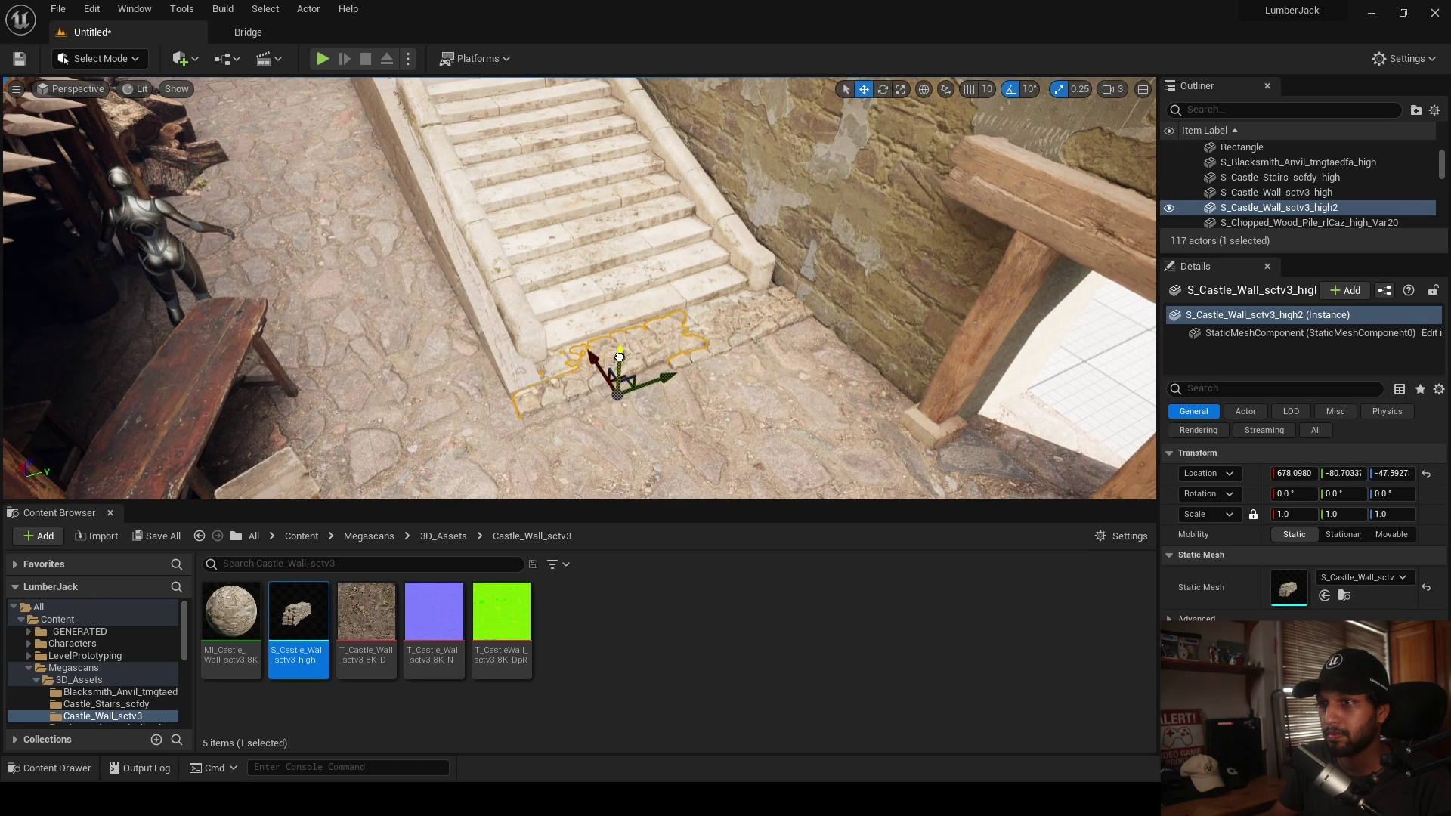
{"action": "right_click_drag", "start_coordinate": [613, 354], "coordinate": [613, 352]}
{"action": "left_click_drag", "start_coordinate": [626, 304], "coordinate": [640, 311]}
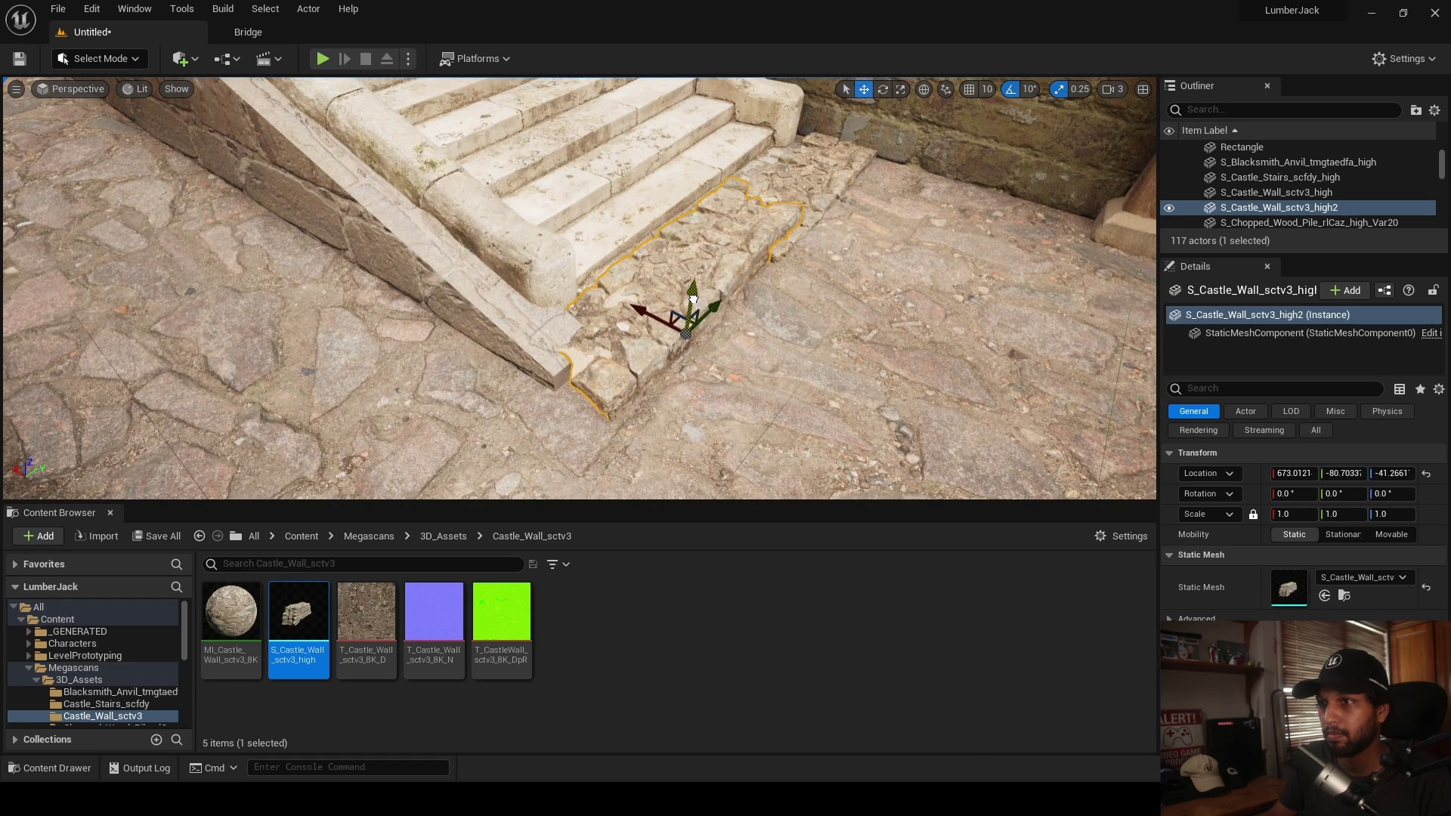
{"action": "left_click_drag", "start_coordinate": [694, 294], "coordinate": [694, 297]}
{"action": "right_click_drag", "start_coordinate": [651, 310], "coordinate": [650, 310]}
- Duplicate the wall piece, rotate the copy 90° and move it against the base of the block's sloped side
{"action": "key", "text": "e"}
{"action": "left_click_drag", "start_coordinate": [586, 394], "coordinate": [648, 366], "text": "alt"}
{"action": "key", "text": "w"}
{"action": "left_click_drag", "start_coordinate": [600, 325], "coordinate": [440, 339]}
{"action": "right_click_drag", "start_coordinate": [441, 339], "coordinate": [486, 358]}
- Continue the low stone edge with more duplicates along the base of the walkway block
{"action": "left_click_drag", "start_coordinate": [514, 354], "coordinate": [384, 243], "text": "alt"}
{"action": "right_click_drag", "start_coordinate": [383, 242], "coordinate": [336, 229]}
{"action": "left_click_drag", "start_coordinate": [544, 290], "coordinate": [528, 281], "text": "alt"}
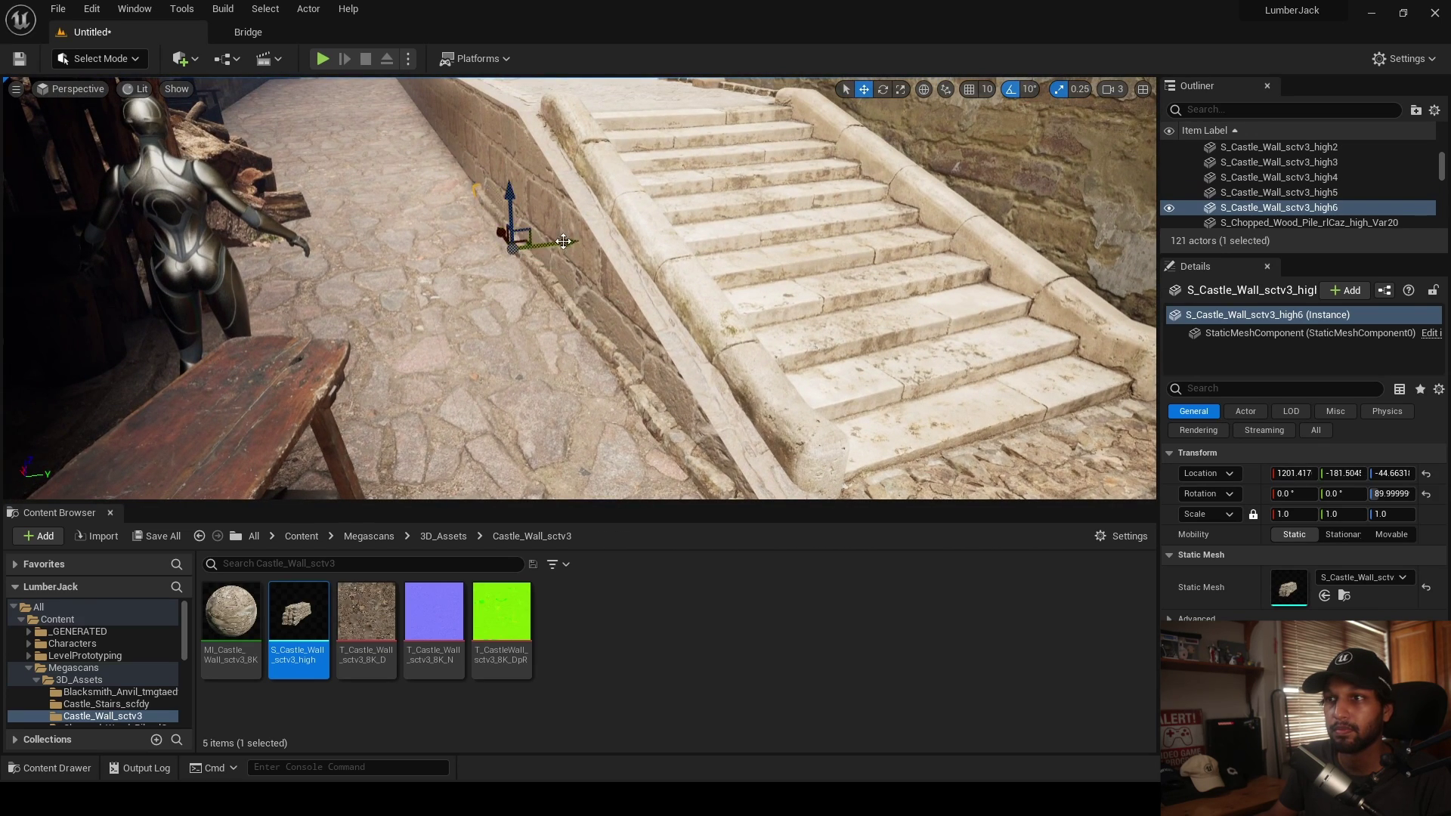
{"action": "right_click_drag", "start_coordinate": [560, 244], "coordinate": [474, 321]}
- Duplicate a rotated wall piece to the outer corner at the stair foot and raise it to cover the block's tapered end
{"action": "left_click", "coordinate": [476, 320]}
{"action": "left_click_drag", "start_coordinate": [523, 334], "coordinate": [671, 356], "text": "alt"}
{"action": "key", "text": "e"}
{"action": "right_click_drag", "start_coordinate": [672, 356], "coordinate": [488, 306]}
{"action": "left_click_drag", "start_coordinate": [527, 296], "coordinate": [534, 297]}
{"action": "mouse_move", "coordinate": [534, 297]}
{"action": "right_mouse_down"}
{"action": "mouse_move", "coordinate": [590, 303]}
{"action": "mouse_move", "coordinate": [525, 306]}
{"action": "right_mouse_up"}
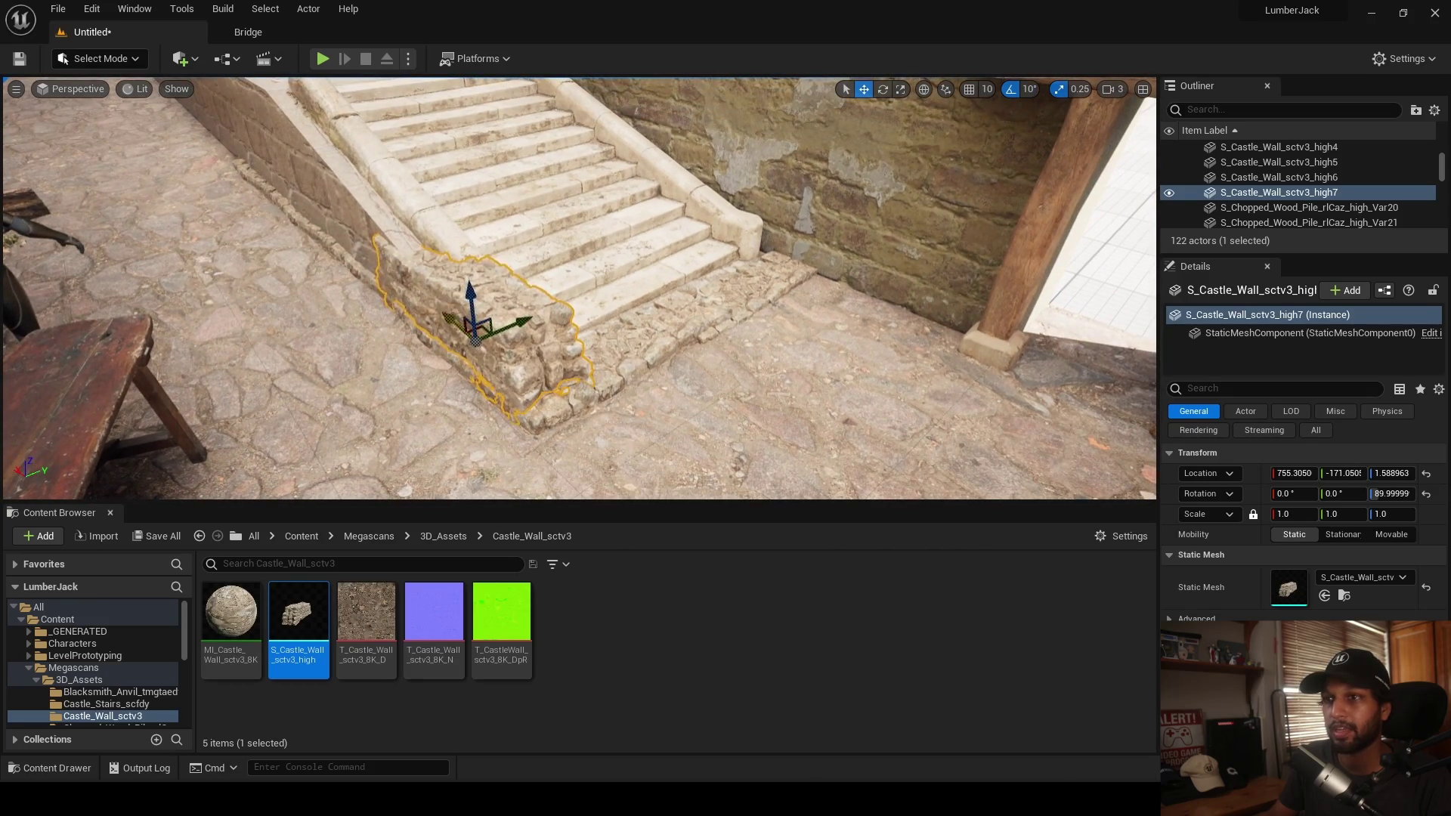
- Duplicate the corner wall piece up the slope, tilt it 20° and fit it against the stair railing
{"action": "left_click_drag", "start_coordinate": [457, 318], "coordinate": [396, 280], "text": "alt"}
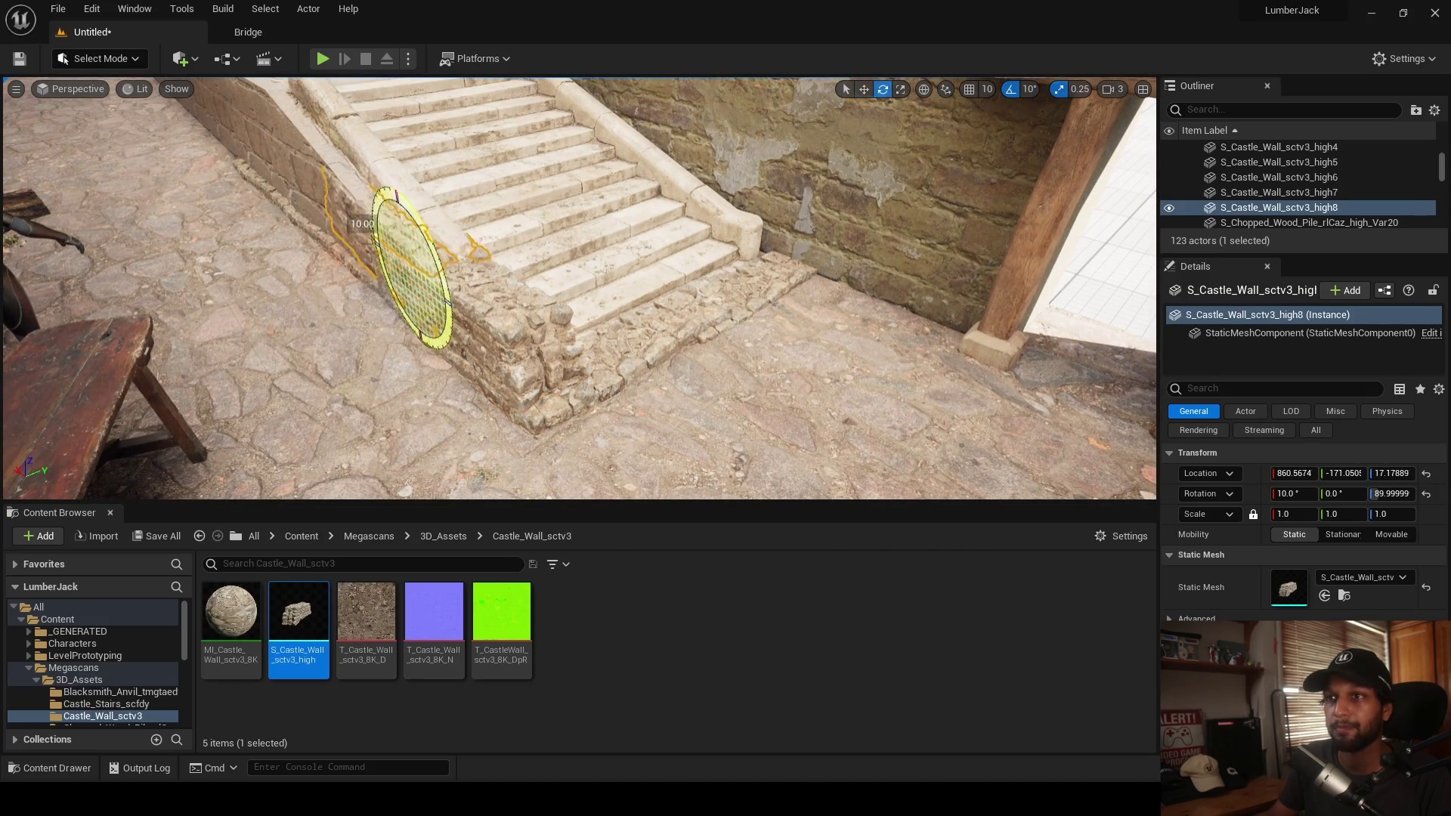
{"action": "right_click_drag", "start_coordinate": [408, 238], "coordinate": [421, 221]}
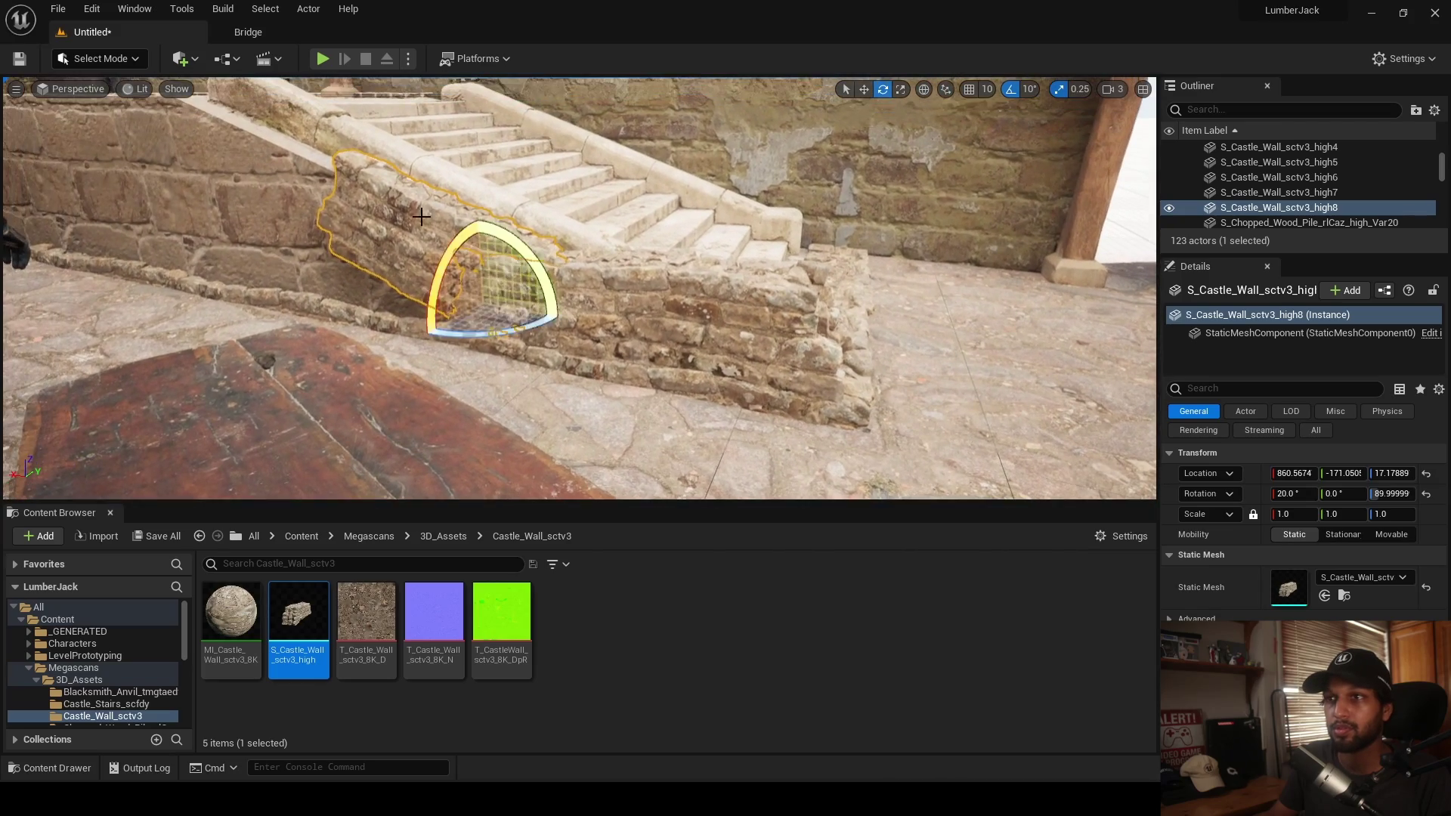
{"action": "left_click_drag", "start_coordinate": [451, 297], "coordinate": [415, 290]}
{"action": "right_click_drag", "start_coordinate": [415, 290], "coordinate": [349, 283]}
- Duplicate the tilted wall piece further up the slope and raise it to follow the railing
{"action": "left_click_drag", "start_coordinate": [677, 404], "coordinate": [493, 350], "text": "alt"}
{"action": "right_click_drag", "start_coordinate": [492, 350], "coordinate": [472, 353]}
{"action": "left_click_drag", "start_coordinate": [582, 408], "coordinate": [588, 348]}
{"action": "key", "text": "e"}
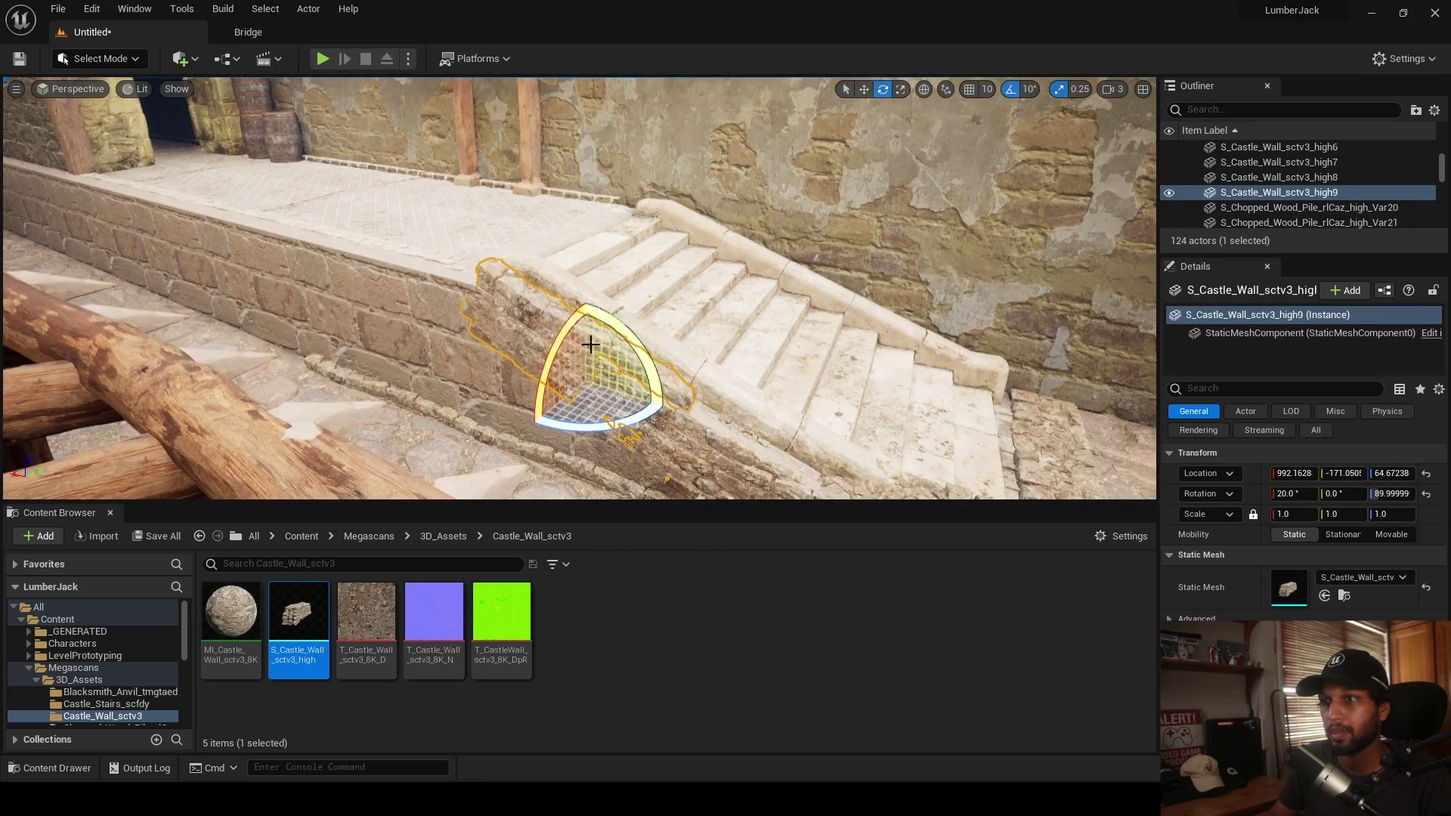
- Level the uppermost wall piece to 0° tilt and position it at the top of the slope by the walkway edge
{"action": "mouse_move", "coordinate": [547, 370]}
{"action": "right_mouse_down"}
{"action": "mouse_move", "coordinate": [499, 378]}
{"action": "mouse_move", "coordinate": [540, 372]}
{"action": "right_mouse_up"}
{"action": "left_click_drag", "start_coordinate": [576, 372], "coordinate": [499, 364]}
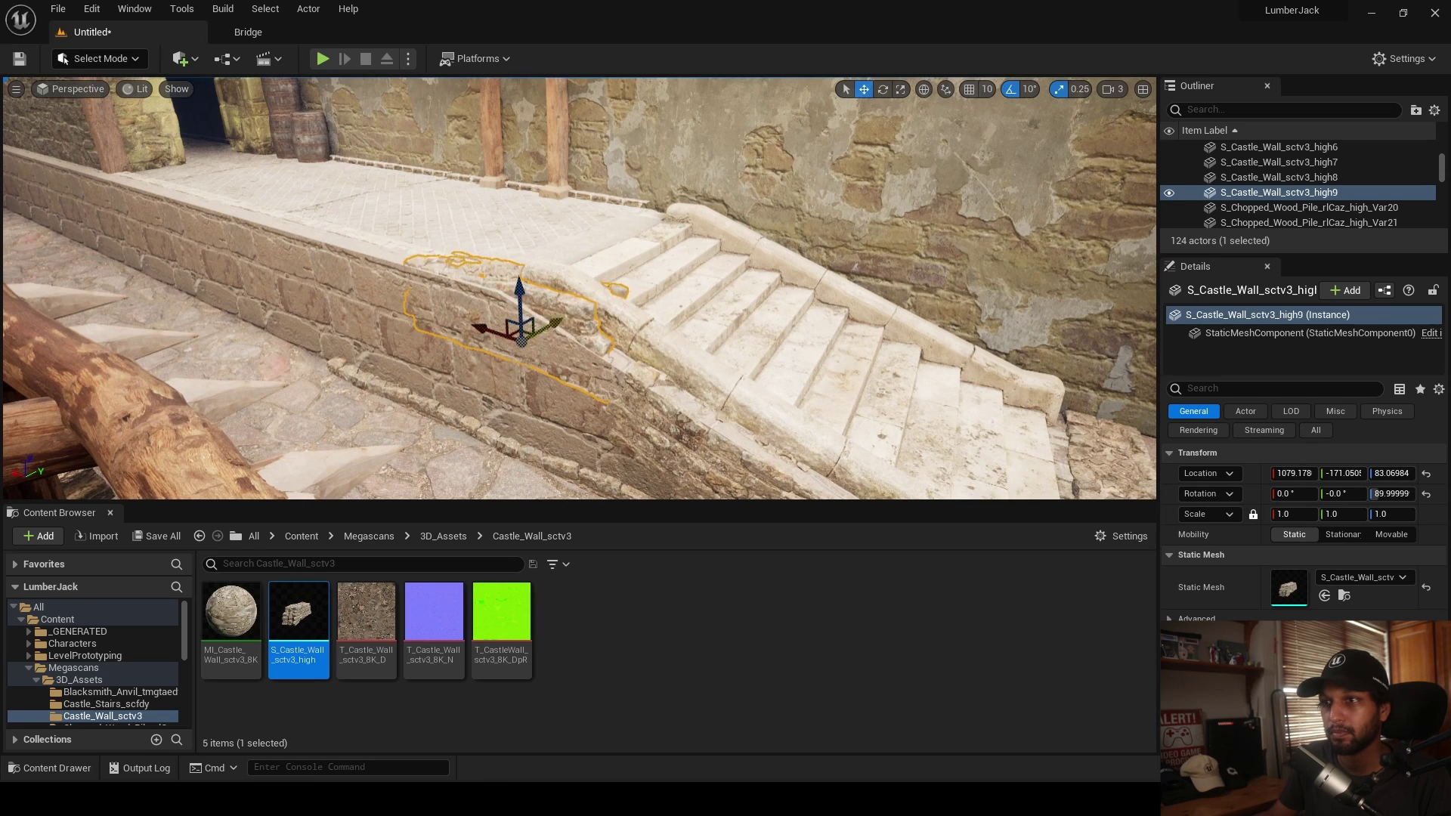
{"action": "right_click_drag", "start_coordinate": [547, 327], "coordinate": [618, 284]}
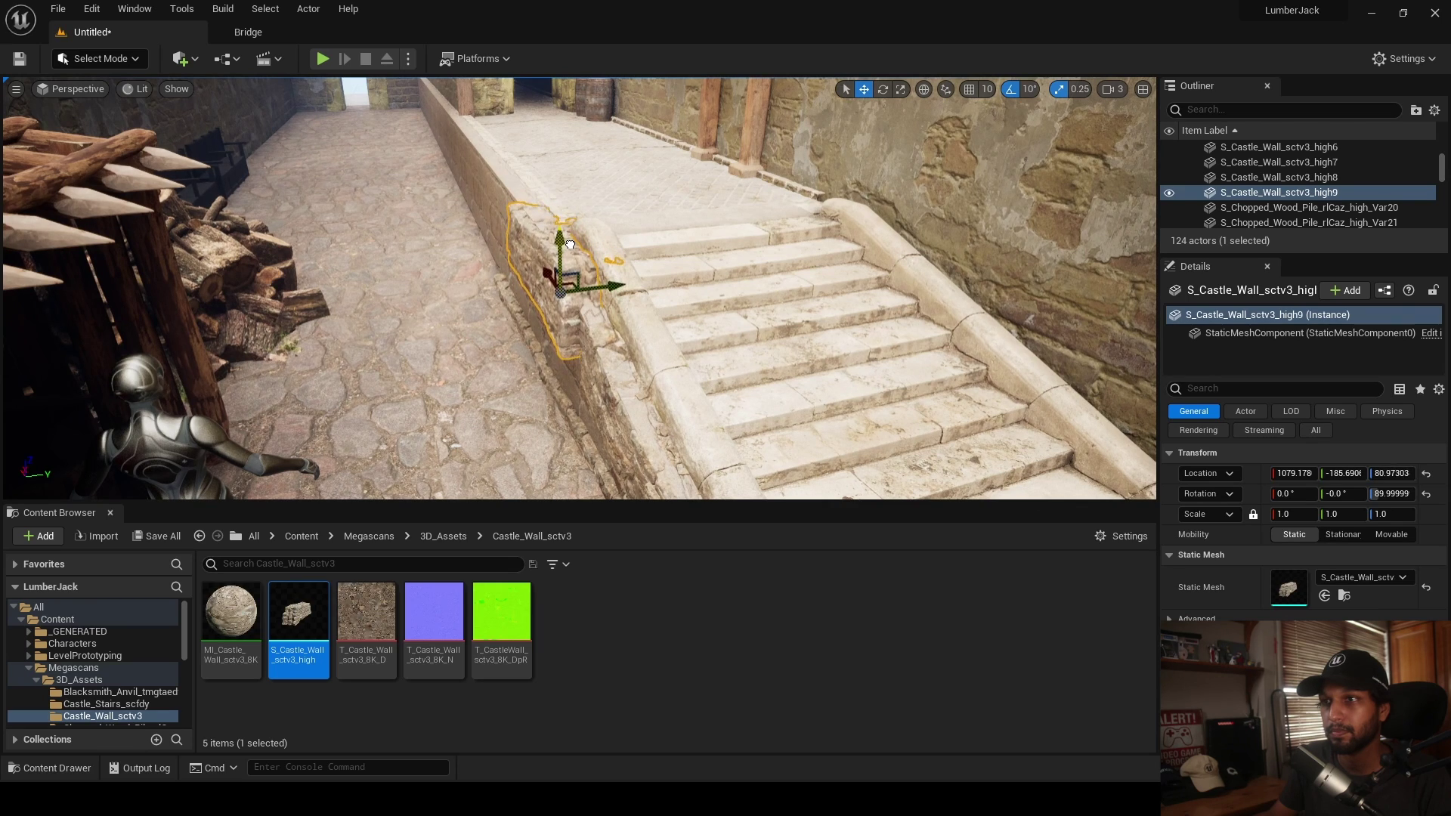
{"action": "right_click_drag", "start_coordinate": [570, 244], "coordinate": [583, 368]}
{"action": "left_click_drag", "start_coordinate": [584, 368], "coordinate": [528, 321]}
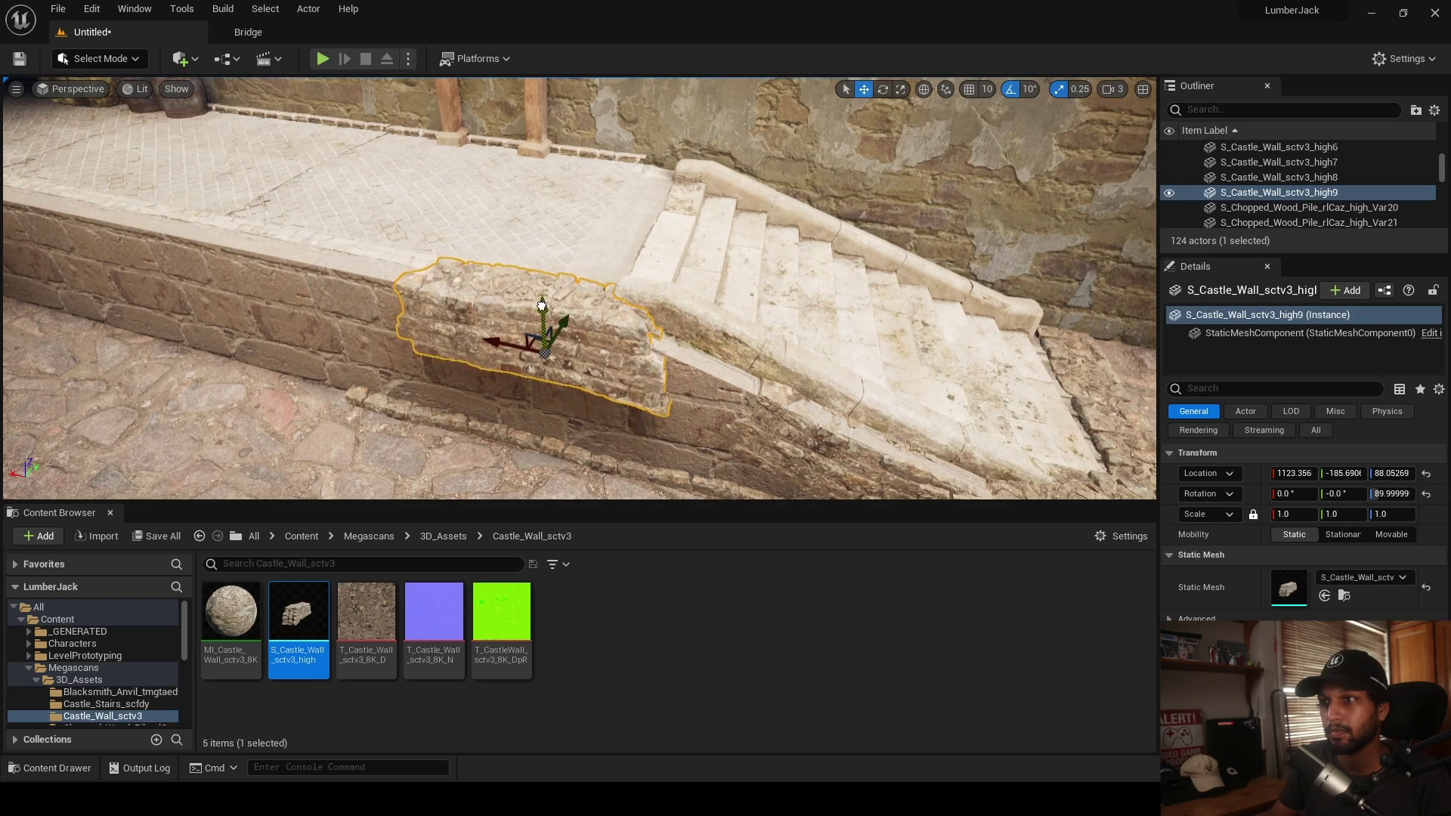
- Duplicate the level top wall piece toward the stair foot and lower it to fill the wall below the railing
{"action": "right_click_drag", "start_coordinate": [540, 311], "coordinate": [605, 301]}
{"action": "left_click_drag", "start_coordinate": [351, 319], "coordinate": [471, 300], "text": "alt"}
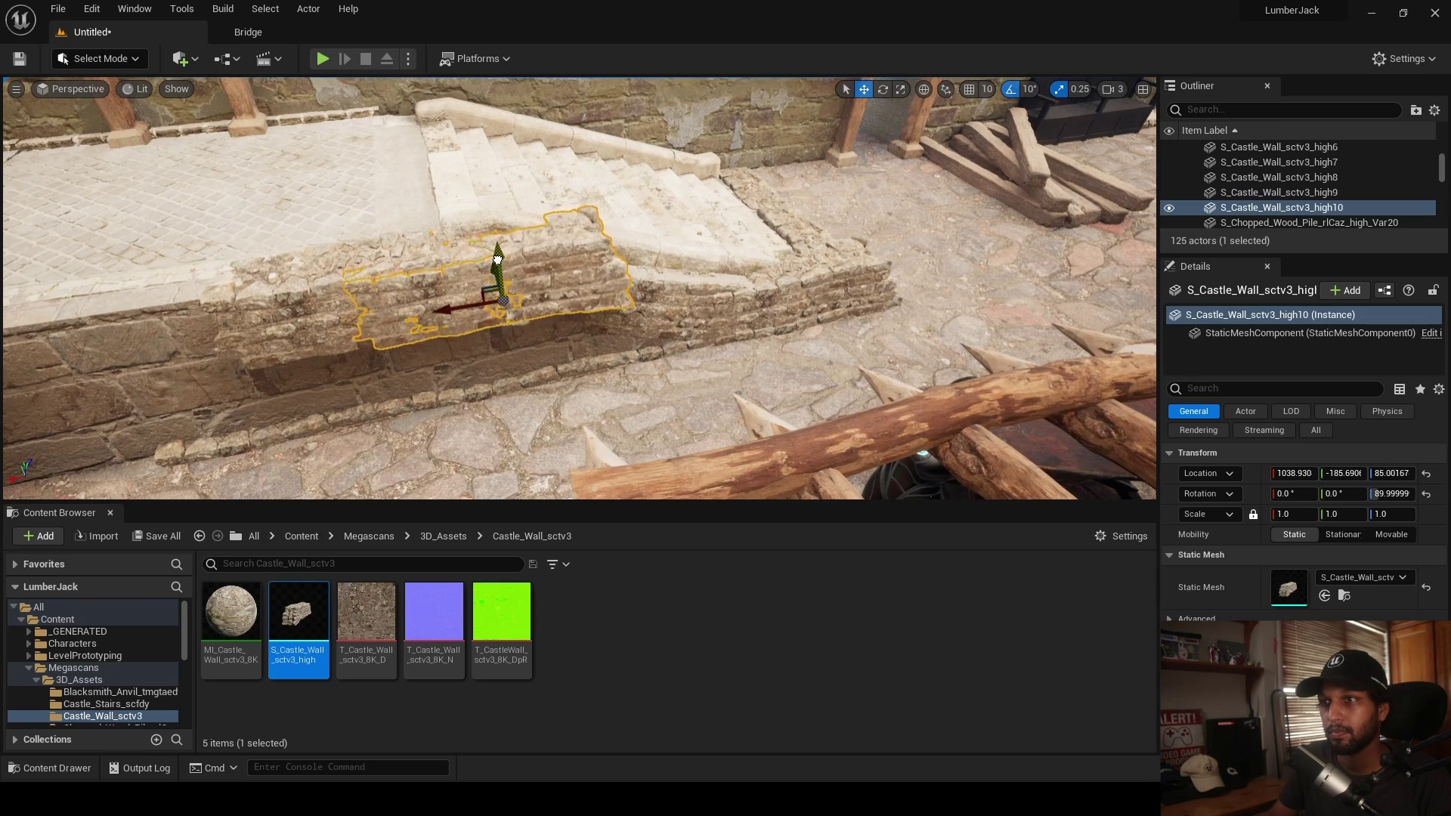
{"action": "right_click_drag", "start_coordinate": [468, 269], "coordinate": [540, 317]}
{"action": "key", "text": "w"}
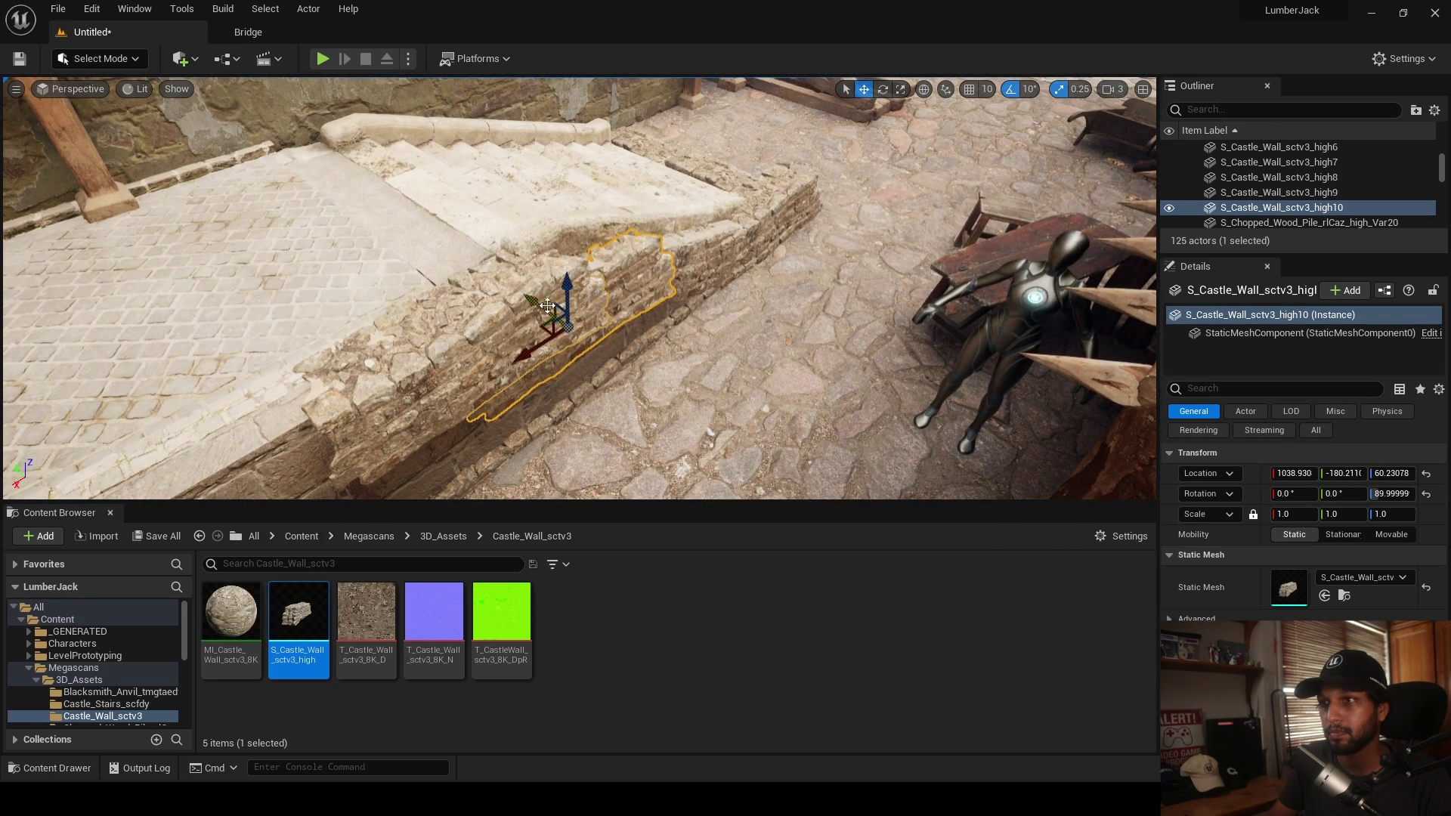
- Duplicate the top wall piece down to ground level and add another copy beside it to fill the lower gap
{"action": "left_click", "coordinate": [680, 315]}
{"action": "right_click_drag", "start_coordinate": [685, 310], "coordinate": [620, 284]}
{"action": "left_click", "coordinate": [666, 303]}
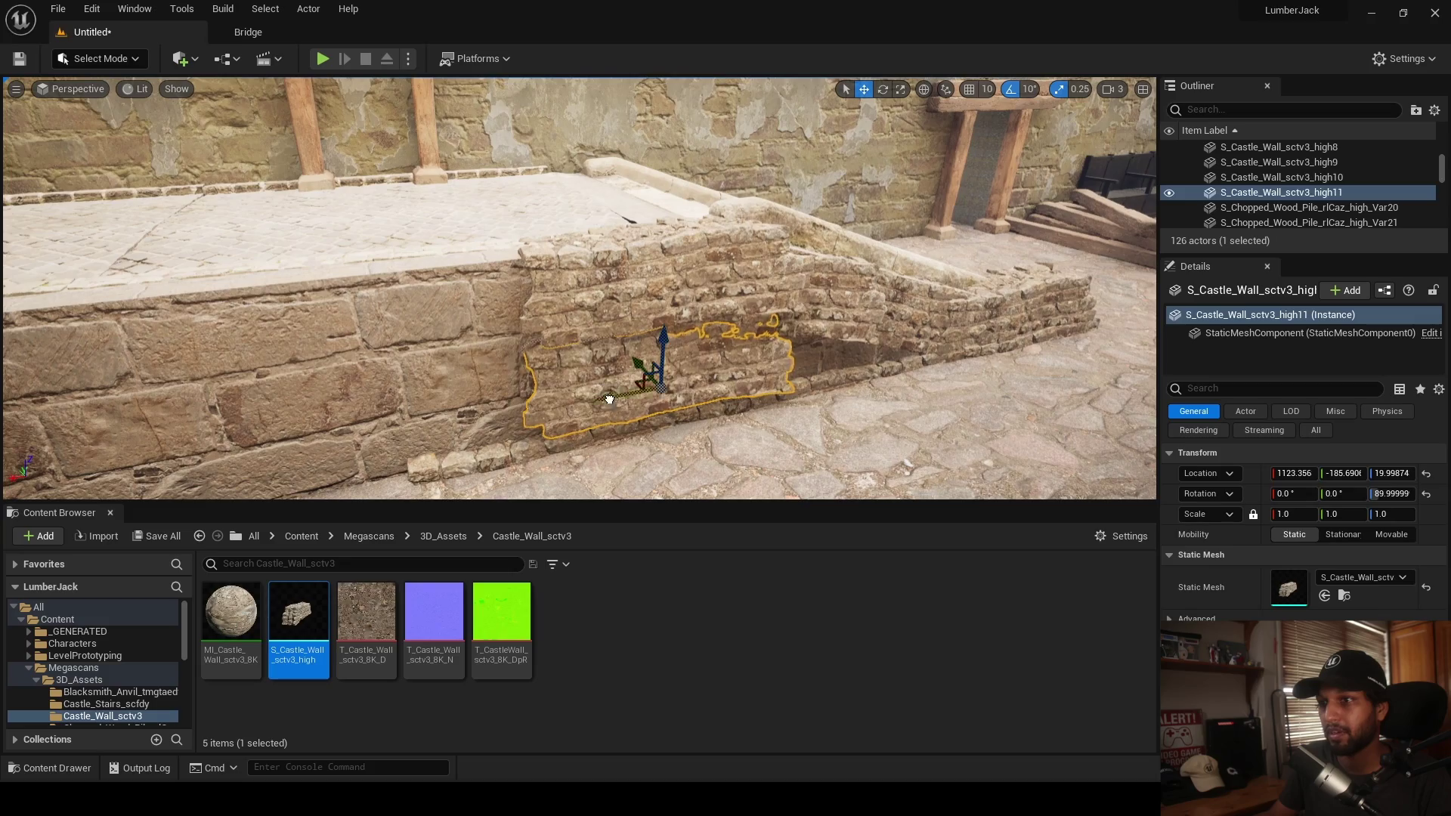
{"action": "left_click_drag", "start_coordinate": [619, 387], "coordinate": [744, 366], "text": "alt"}
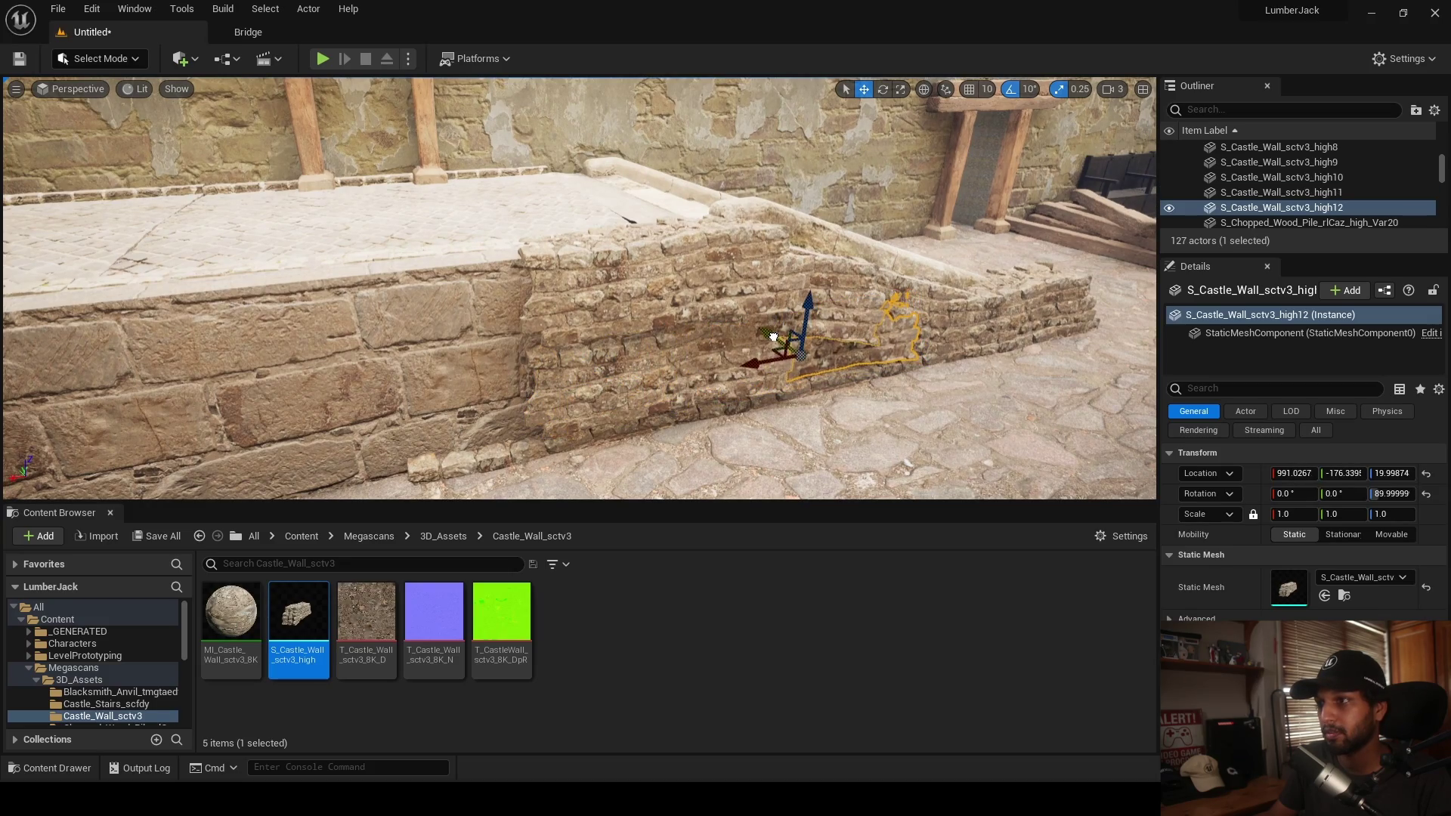
{"action": "left_click", "coordinate": [868, 399]}
- Duplicate the 10° tilted middle wall piece toward the walkway to close the gap between the upper and lower courses
{"action": "right_click_drag", "start_coordinate": [868, 401], "coordinate": [688, 363]}
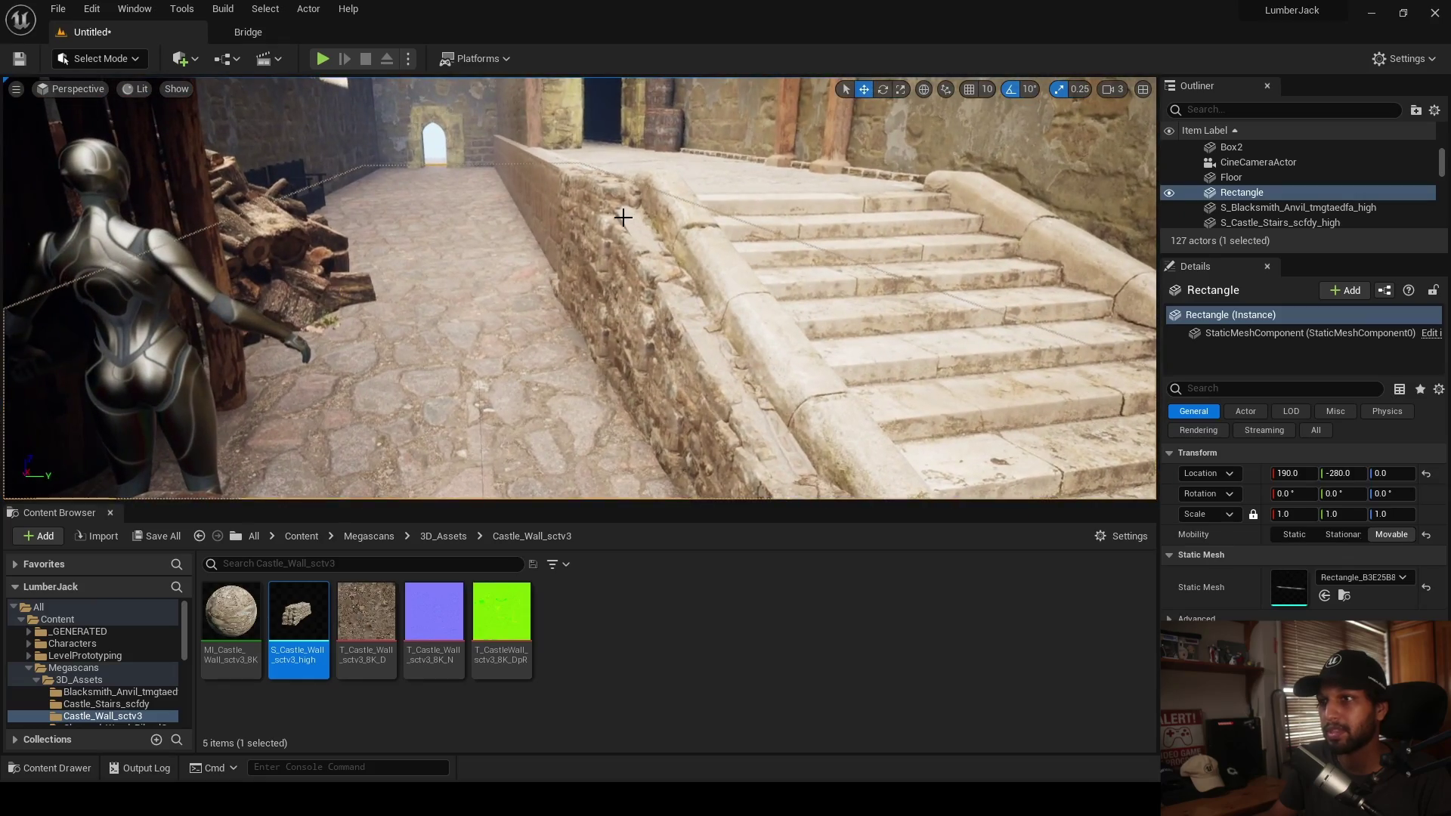
{"action": "right_click_drag", "start_coordinate": [725, 294], "coordinate": [873, 298]}
{"action": "left_click", "coordinate": [732, 296]}
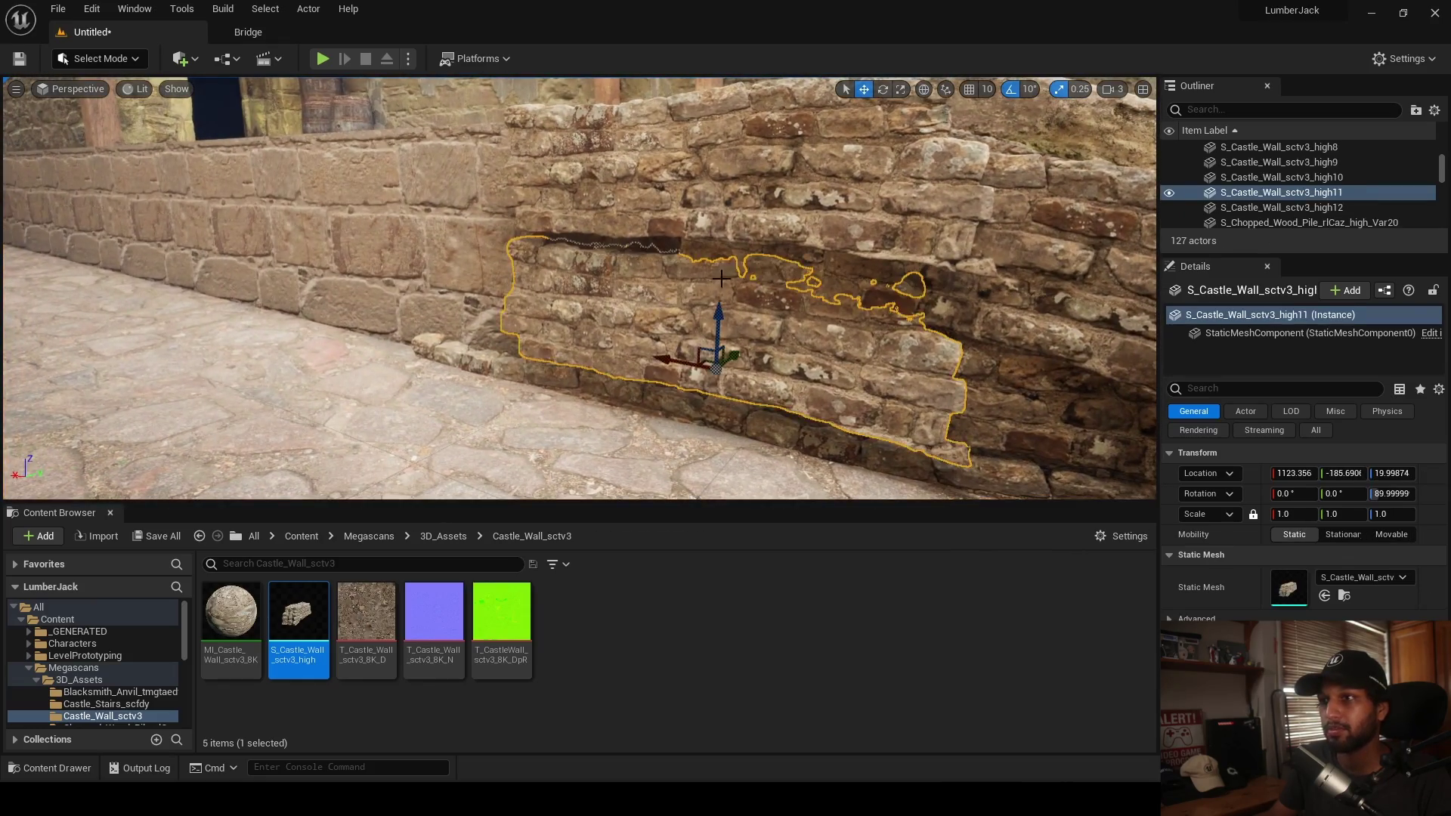
{"action": "left_click", "coordinate": [735, 256]}
{"action": "left_click_drag", "start_coordinate": [892, 297], "coordinate": [664, 276], "text": "alt"}
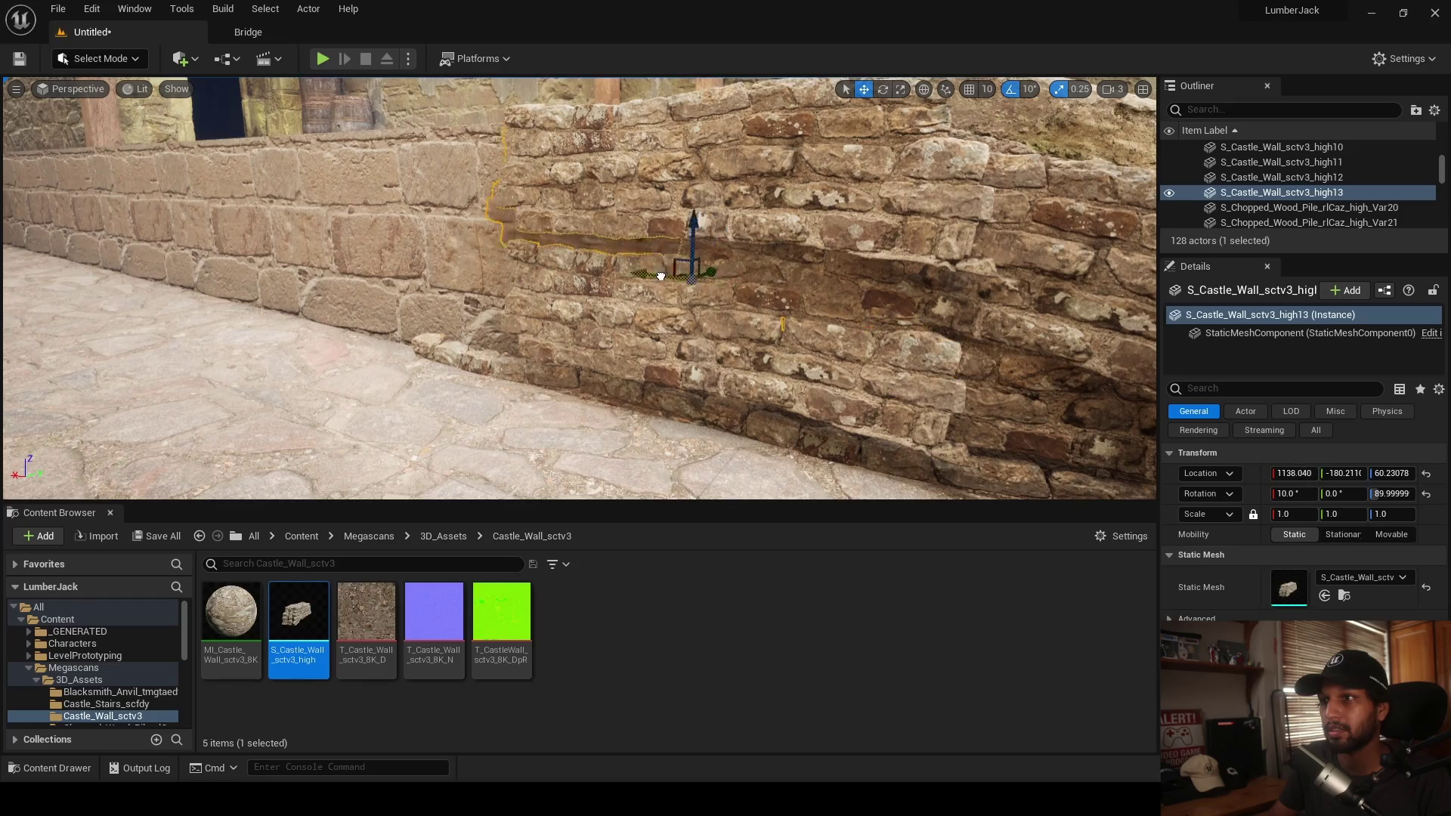
{"action": "left_click", "coordinate": [739, 274]}
- Duplicate a level wall piece to the top of the slope beside the upper stair railing and nudge it into place
{"action": "right_click_drag", "start_coordinate": [739, 274], "coordinate": [710, 309]}
{"action": "left_click", "coordinate": [680, 423]}
{"action": "mouse_move", "coordinate": [680, 423]}
{"action": "right_mouse_down"}
{"action": "mouse_move", "coordinate": [763, 446]}
{"action": "mouse_move", "coordinate": [657, 408]}
{"action": "mouse_move", "coordinate": [714, 401]}
{"action": "mouse_move", "coordinate": [688, 423]}
{"action": "right_mouse_up"}
{"action": "right_click_drag", "start_coordinate": [604, 325], "coordinate": [621, 378]}
{"action": "left_click", "coordinate": [603, 283]}
{"action": "left_click_drag", "start_coordinate": [559, 295], "coordinate": [354, 111], "text": "alt"}
{"action": "left_click_drag", "start_coordinate": [412, 158], "coordinate": [403, 161]}
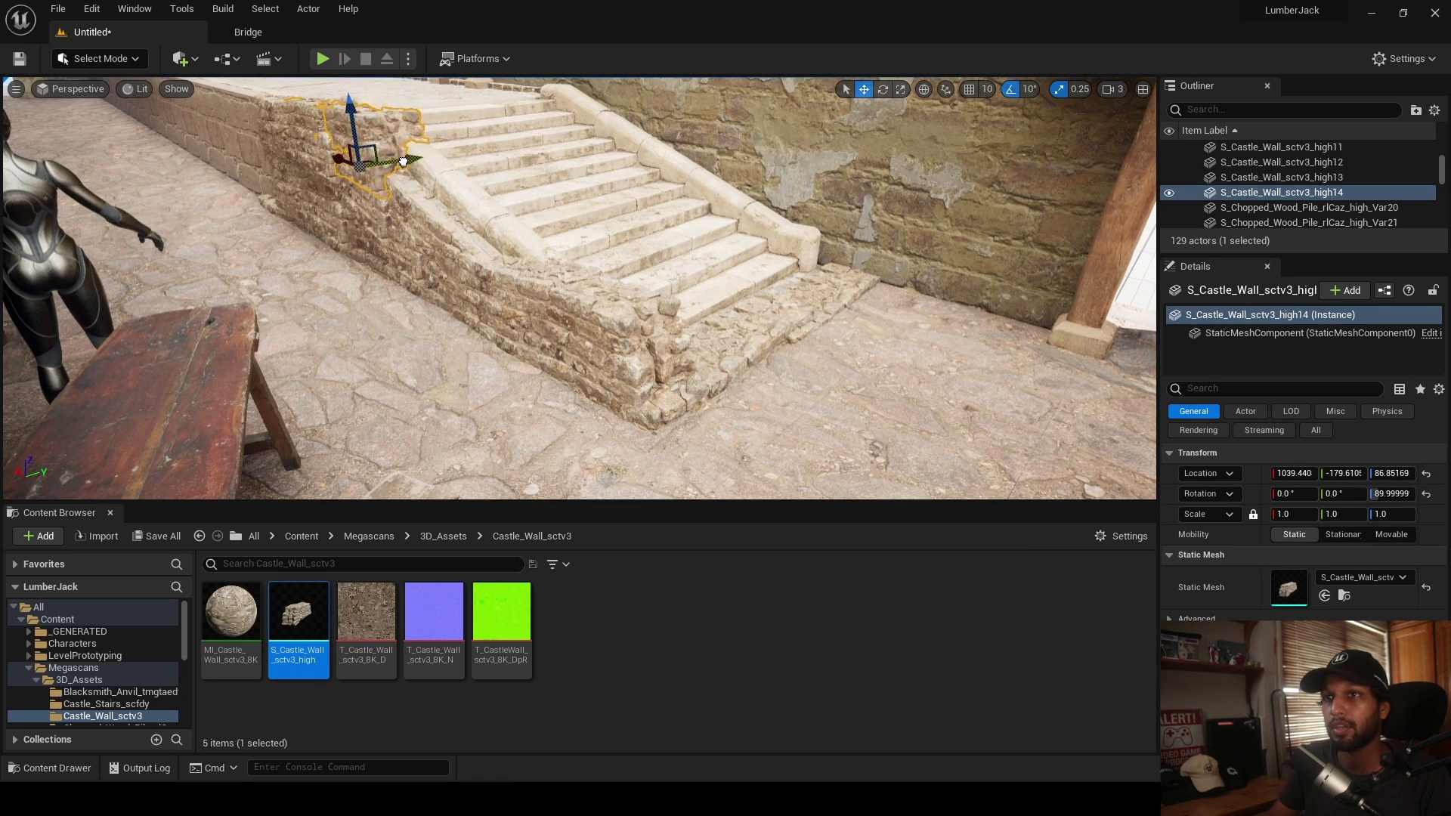
- Look at the finished stair side wall through the CineCameraActor view
{"action": "left_click", "coordinate": [417, 243]}
{"action": "left_click", "coordinate": [395, 356]}
{"action": "right_click_drag", "start_coordinate": [396, 356], "coordinate": [213, 120]}
{"action": "left_click", "coordinate": [72, 89]}
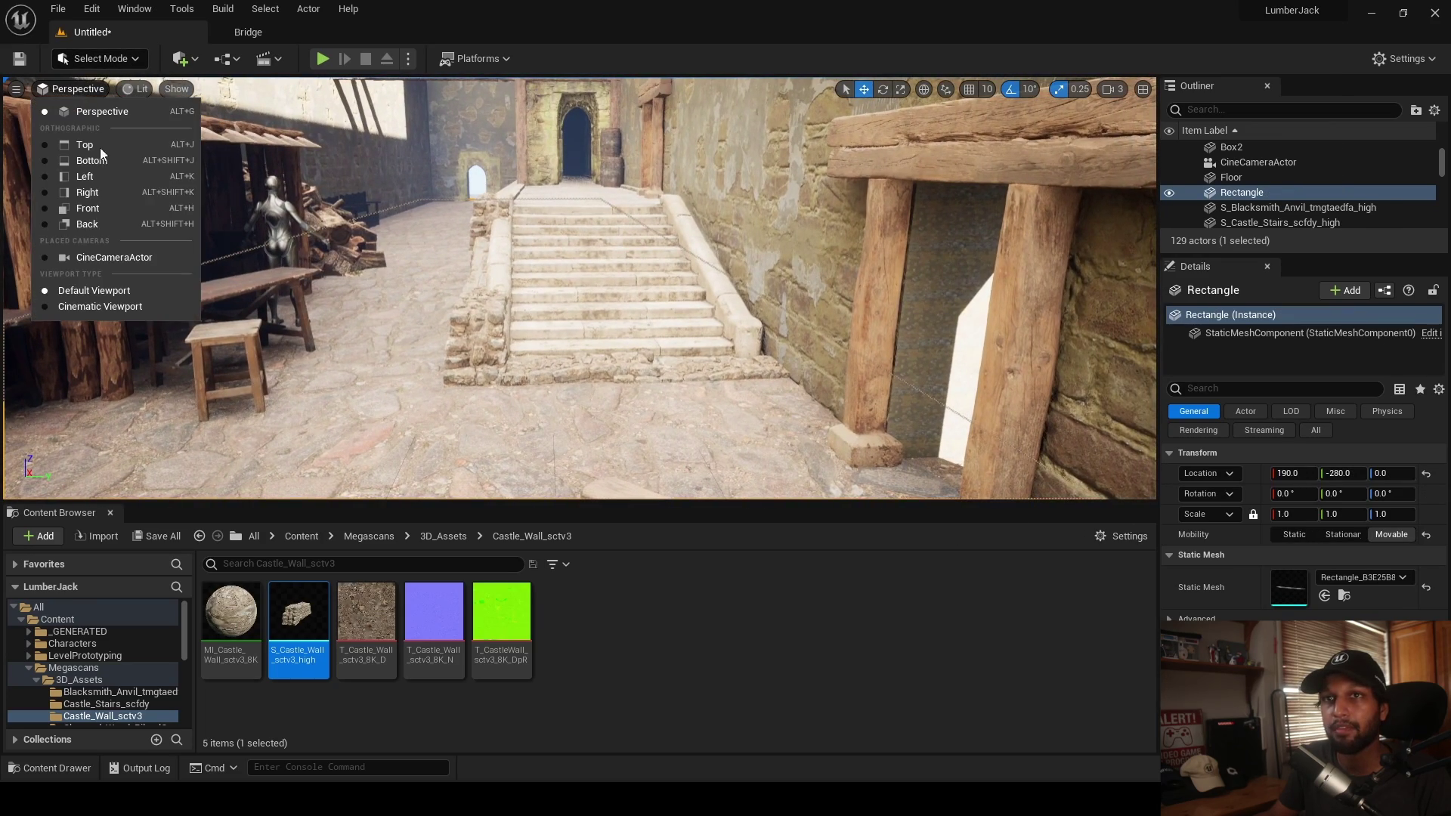
{"action": "left_click", "coordinate": [119, 256]}
{"action": "left_click", "coordinate": [685, 343]}
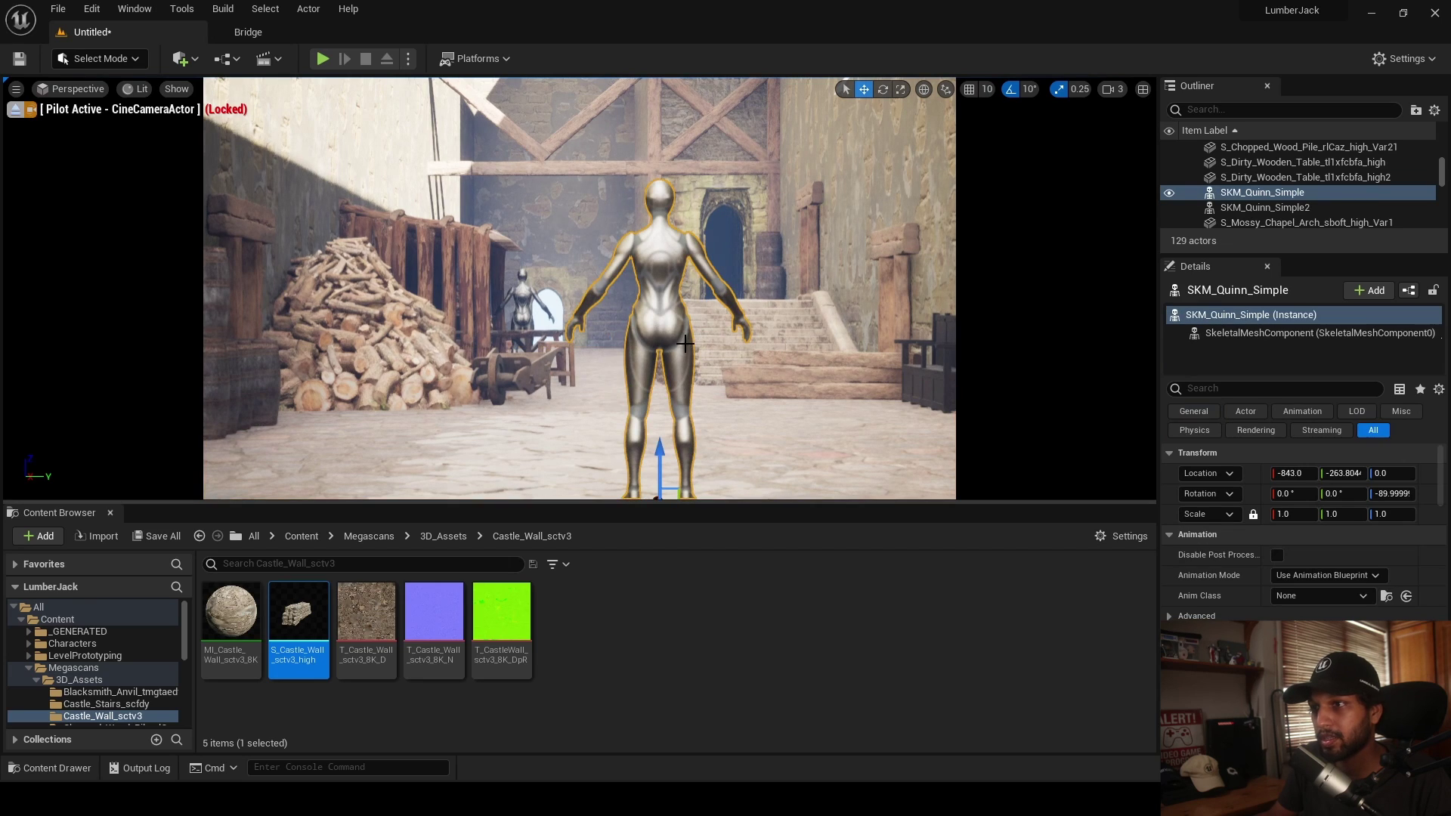
- Enlarge the viewport and hide the foreground mannequin SKM_Quinn_Simple to expose the stair wall
{"action": "left_click_drag", "start_coordinate": [726, 505], "coordinate": [702, 619]}
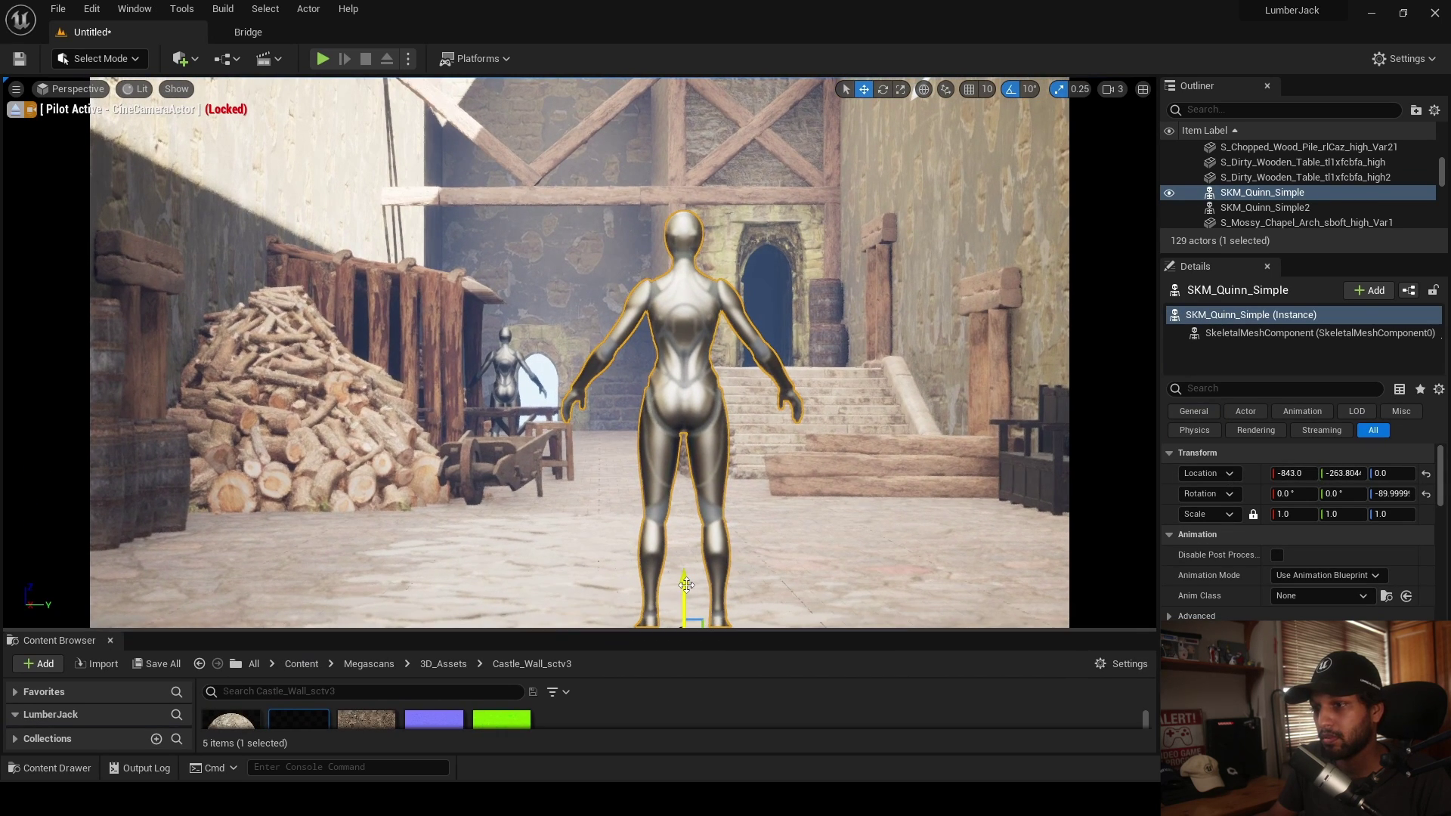
{"action": "left_click", "coordinate": [1170, 193]}
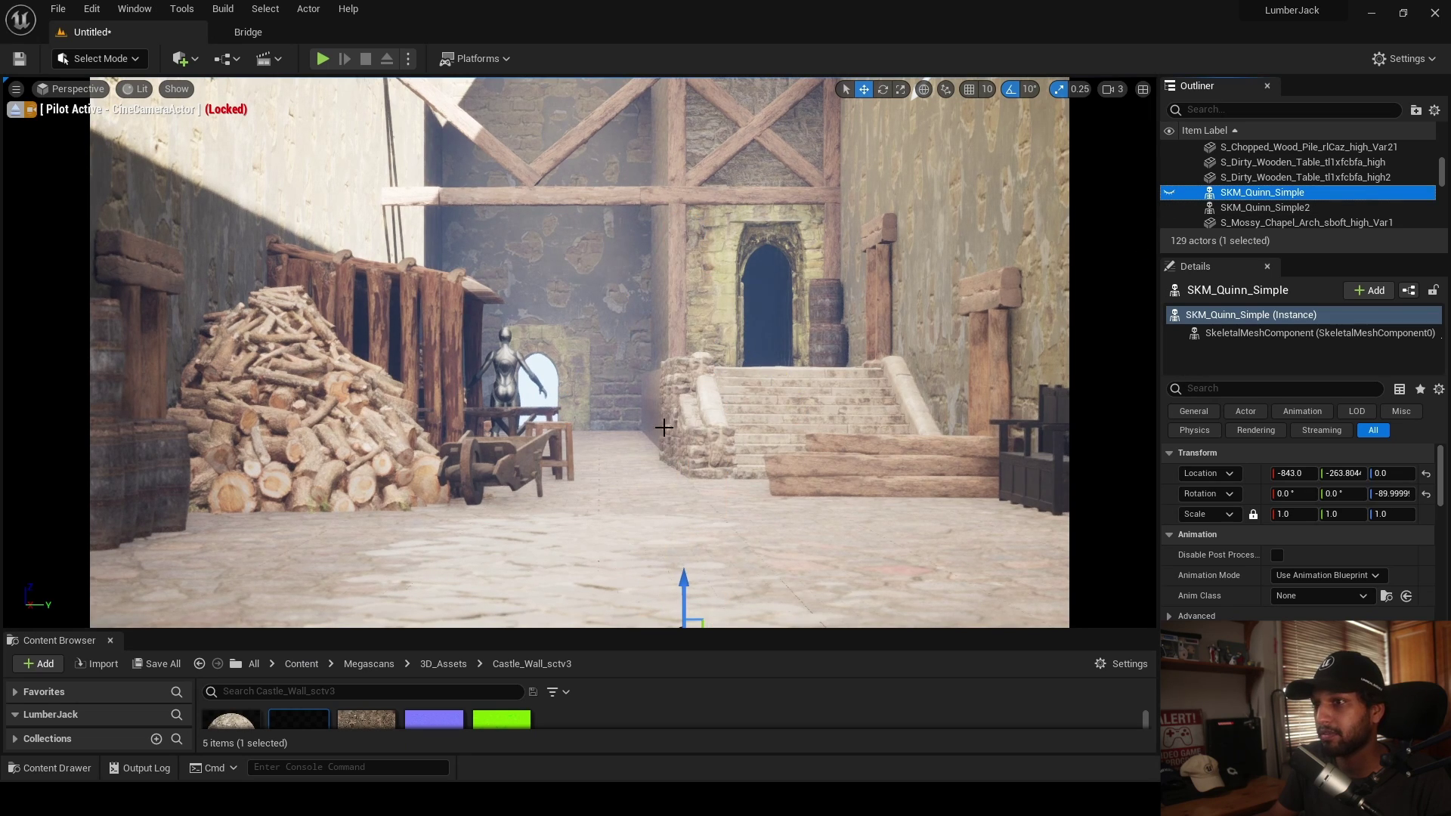
{"action": "left_click", "coordinate": [666, 389]}
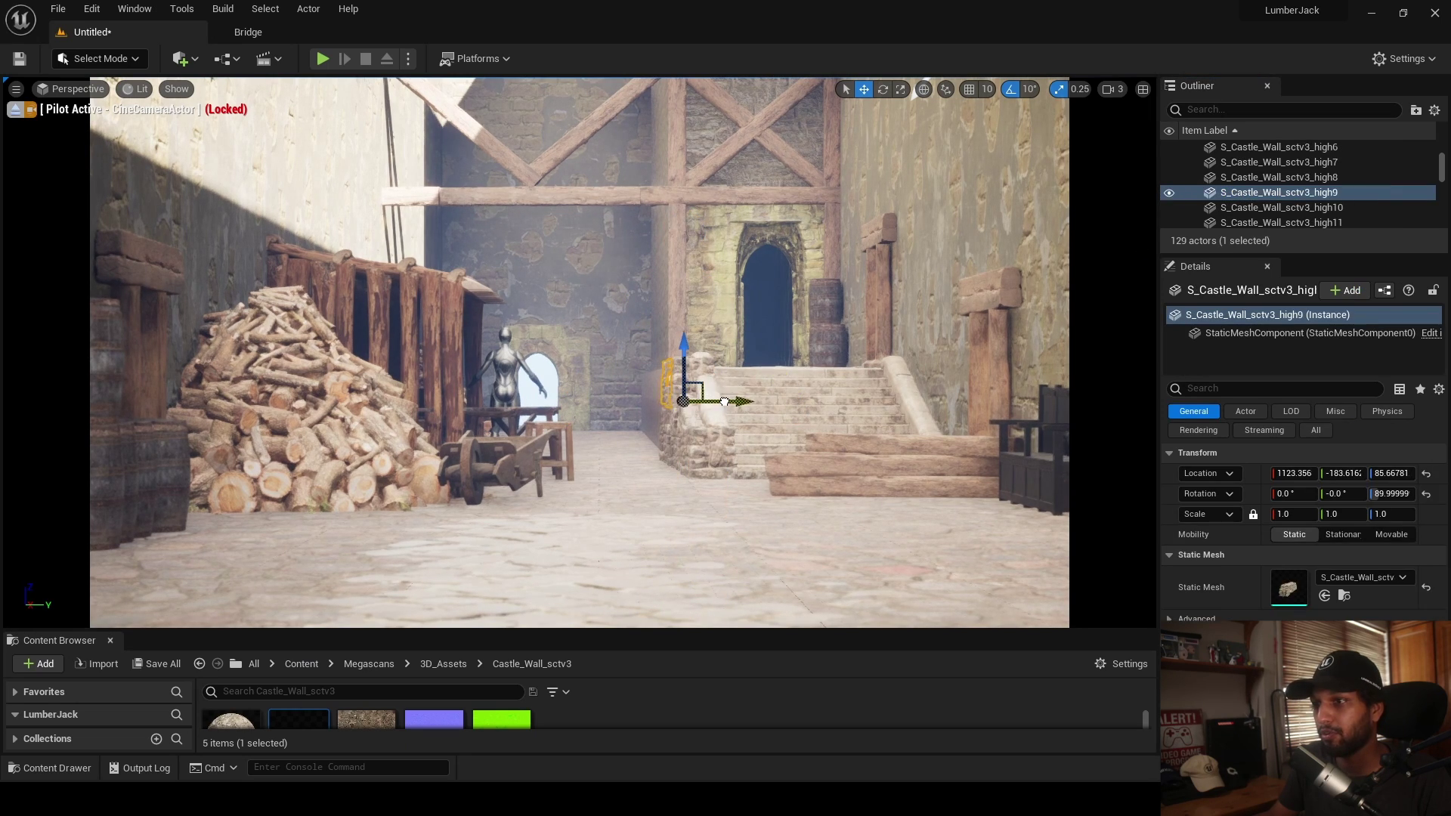
{"action": "left_click", "coordinate": [672, 434]}
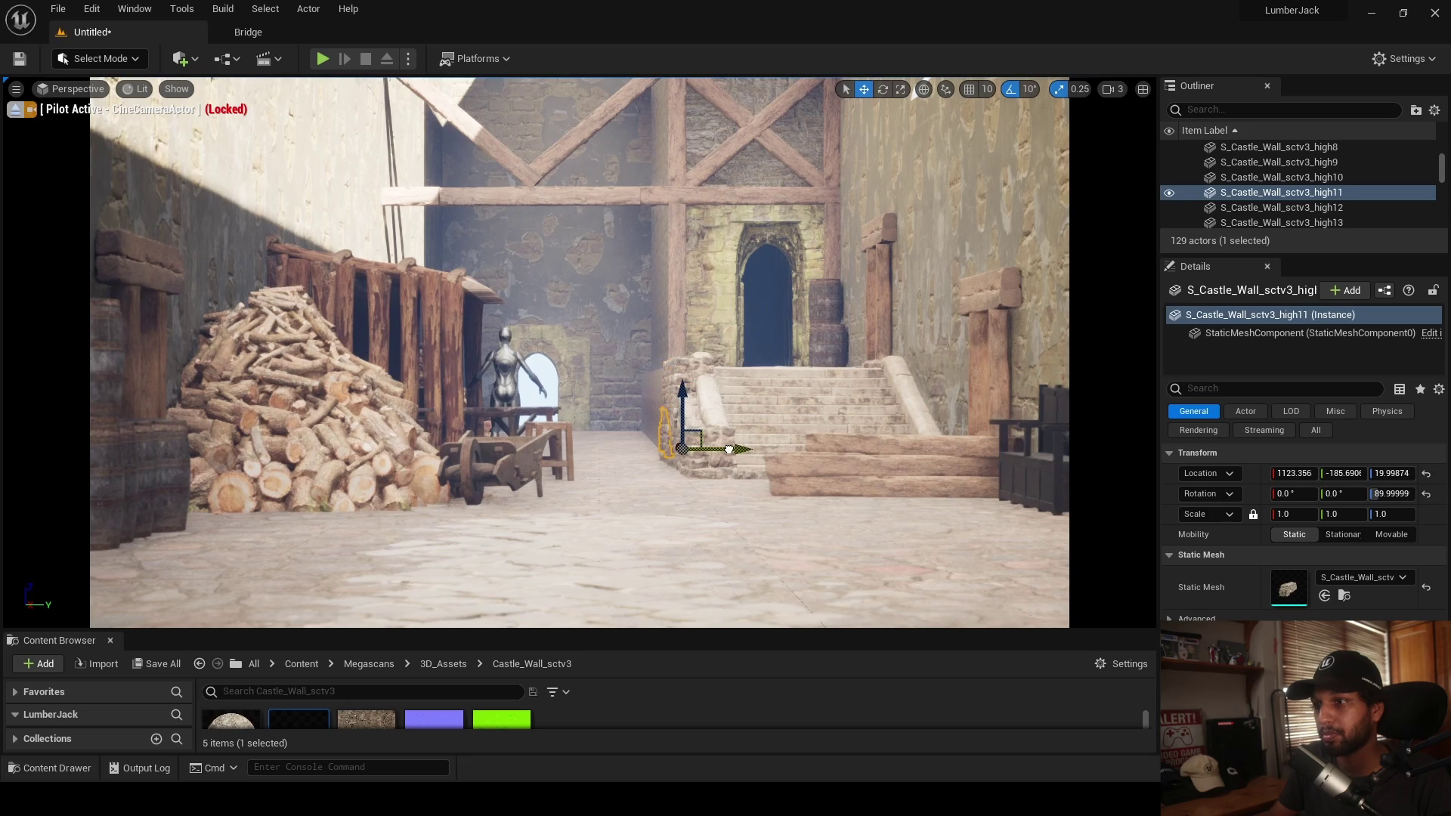
{"action": "left_click", "coordinate": [686, 498]}
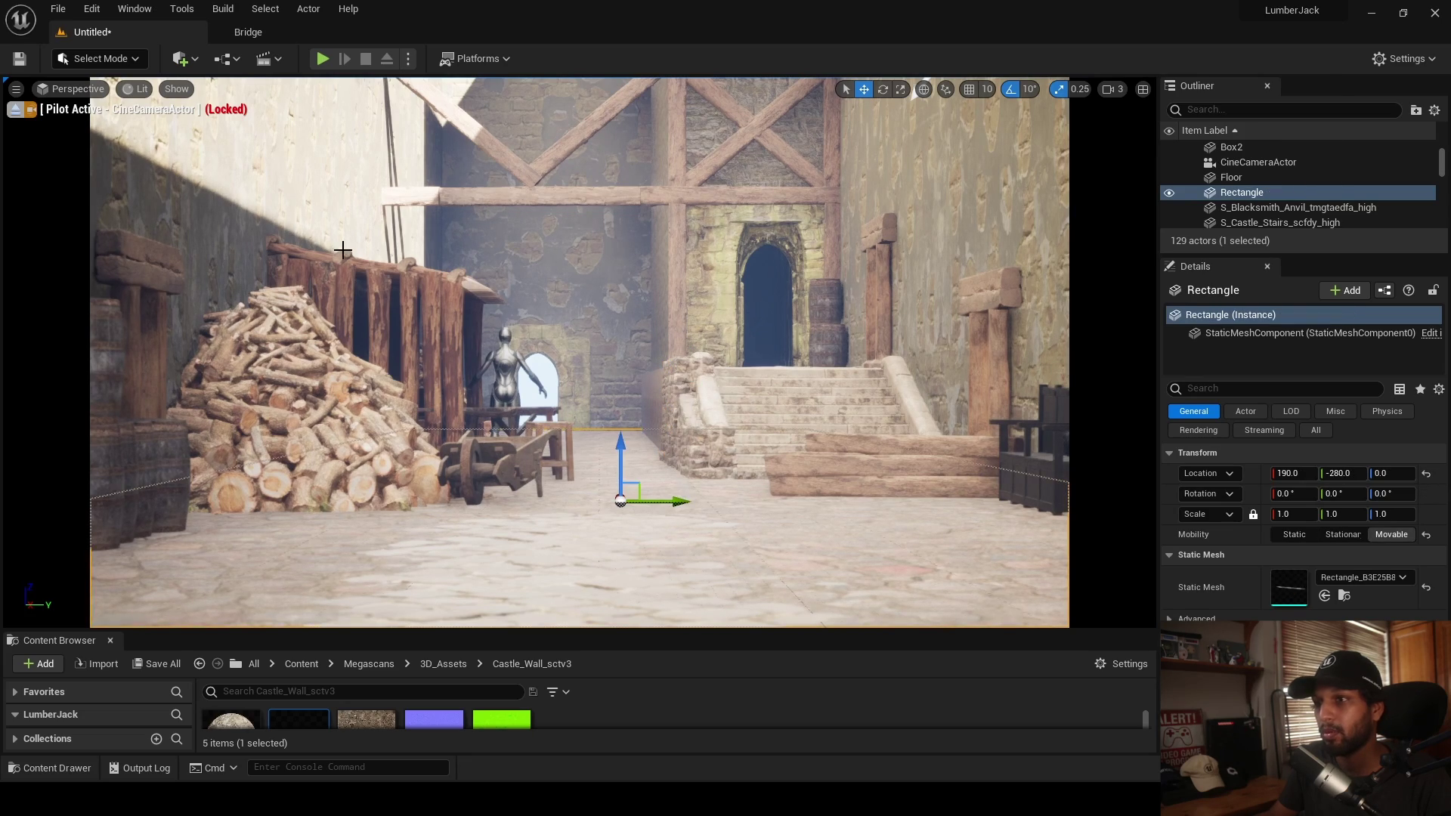
- Leave the camera view and duplicate a wooden barrel from beside the doorway down to the ground next to the walkway wall
{"action": "left_click", "coordinate": [16, 110]}
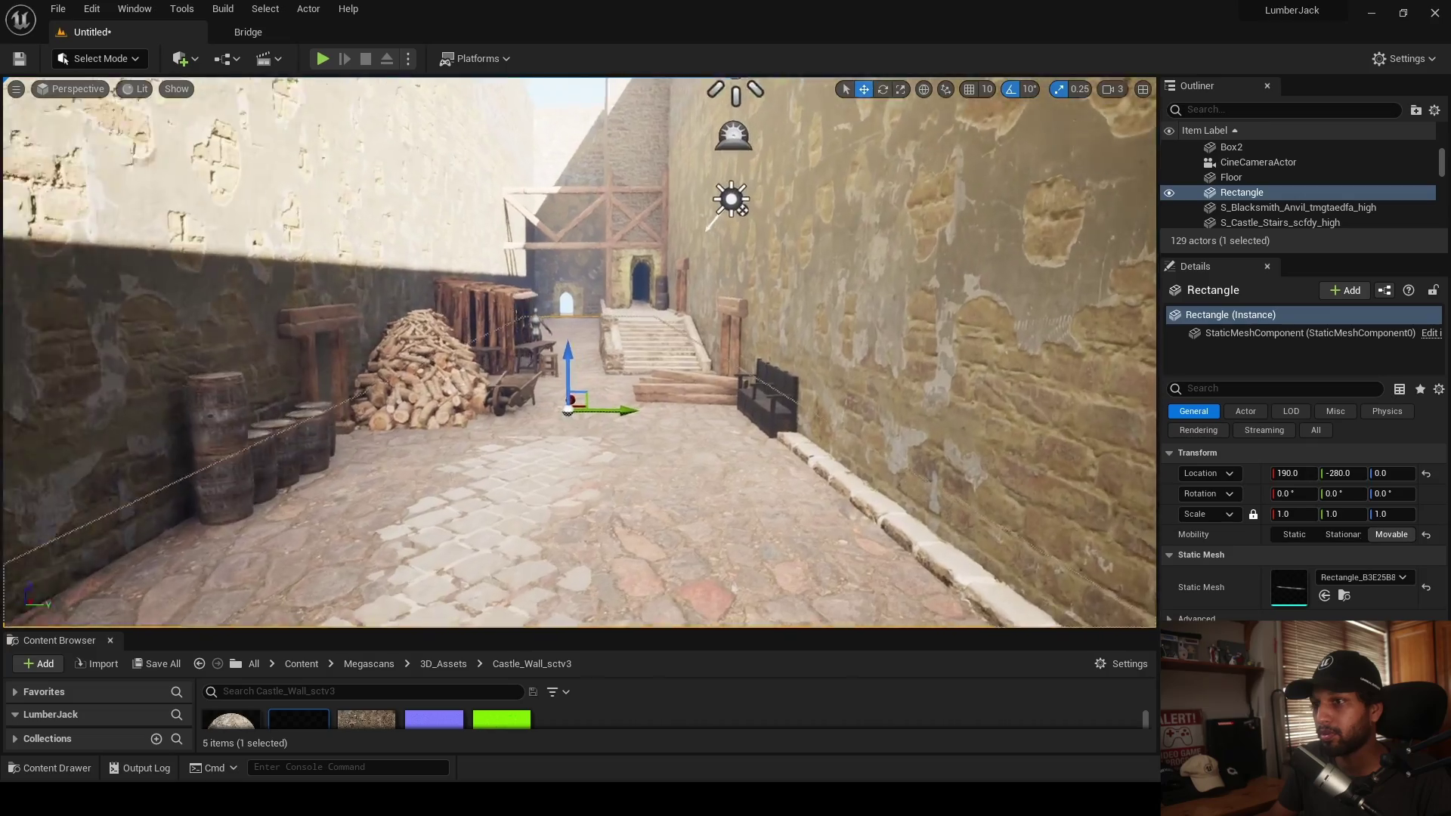
{"action": "right_click_drag", "start_coordinate": [703, 548], "coordinate": [674, 509]}
{"action": "right_click_drag", "start_coordinate": [579, 407], "coordinate": [595, 420]}
{"action": "right_click_drag", "start_coordinate": [431, 309], "coordinate": [368, 281]}
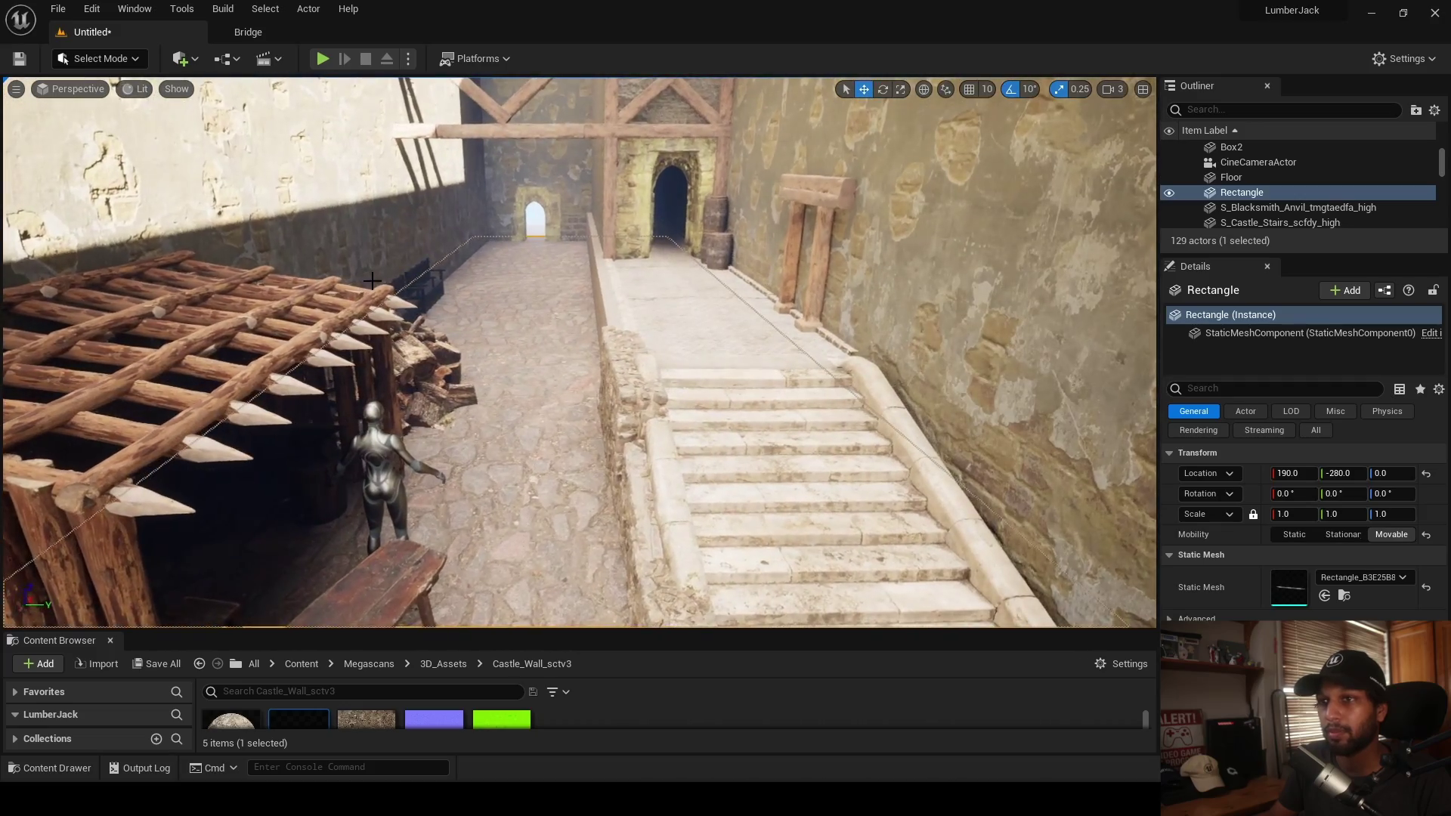
{"action": "left_click", "coordinate": [711, 253]}
{"action": "right_click_drag", "start_coordinate": [711, 253], "coordinate": [588, 317]}
{"action": "left_click_drag", "start_coordinate": [560, 257], "coordinate": [724, 320]}
{"action": "key", "text": "ctrl+z"}
{"action": "left_click_drag", "start_coordinate": [564, 257], "coordinate": [723, 334], "text": "alt"}
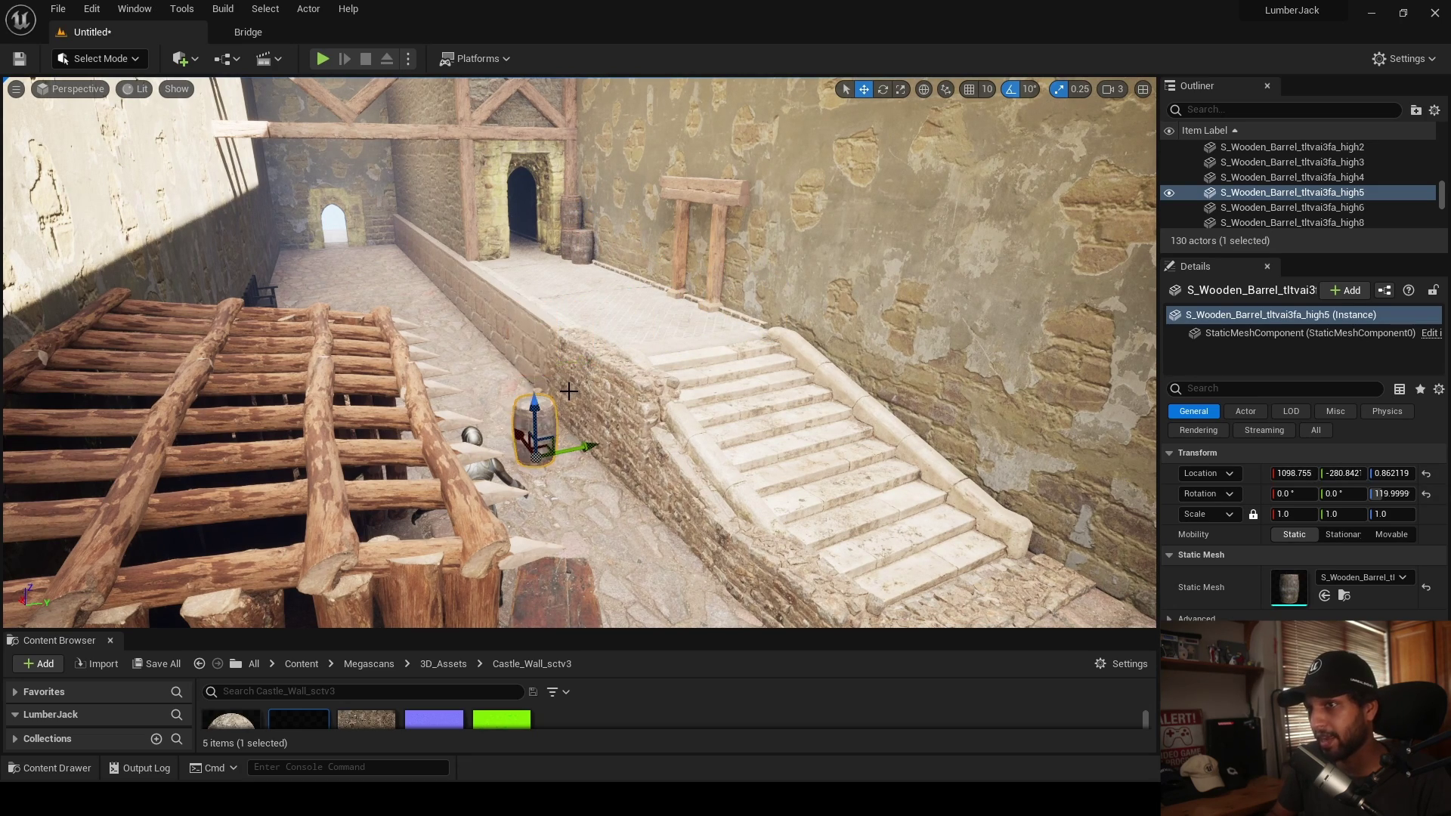
- Duplicate the ground barrel, turn the copy to about 180° and place it beside the first against the walkway wall
{"action": "key", "text": "w"}
{"action": "right_click_drag", "start_coordinate": [538, 424], "coordinate": [522, 463]}
{"action": "key", "text": "e"}
{"action": "key", "text": "s"}
{"action": "left_click_drag", "start_coordinate": [471, 529], "coordinate": [514, 541]}
{"action": "key", "text": "w"}
{"action": "left_click_drag", "start_coordinate": [579, 451], "coordinate": [644, 422]}
{"action": "key", "text": "a"}
{"action": "right_click_drag", "start_coordinate": [645, 422], "coordinate": [858, 425]}
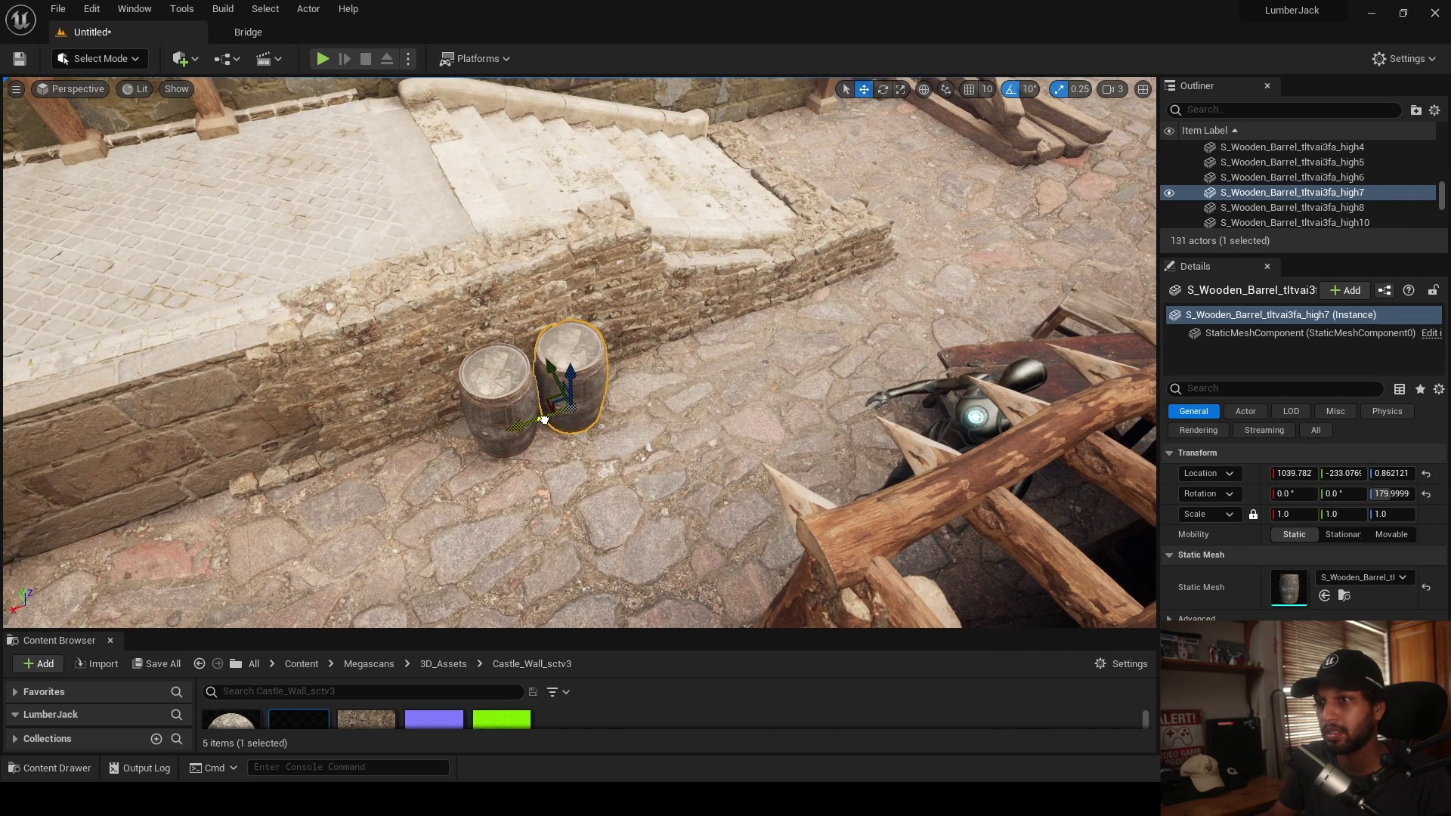
- Duplicate the barrel four more times along the stair side wall toward the stair foot, forming a row
{"action": "left_click_drag", "start_coordinate": [595, 404], "coordinate": [783, 328], "text": "alt"}
{"action": "key", "text": "w"}
{"action": "right_click_drag", "start_coordinate": [784, 328], "coordinate": [744, 336]}
- Select the two barrels farthest from the stair foot and duplicate them upward to stack a second layer
{"action": "left_click", "coordinate": [374, 373]}
{"action": "key", "text": "a"}
{"action": "right_click_drag", "start_coordinate": [381, 408], "coordinate": [499, 408]}
{"action": "left_click", "coordinate": [453, 443], "text": "shift"}
{"action": "key", "text": "a"}
{"action": "left_click_drag", "start_coordinate": [680, 401], "coordinate": [696, 258], "text": "alt"}
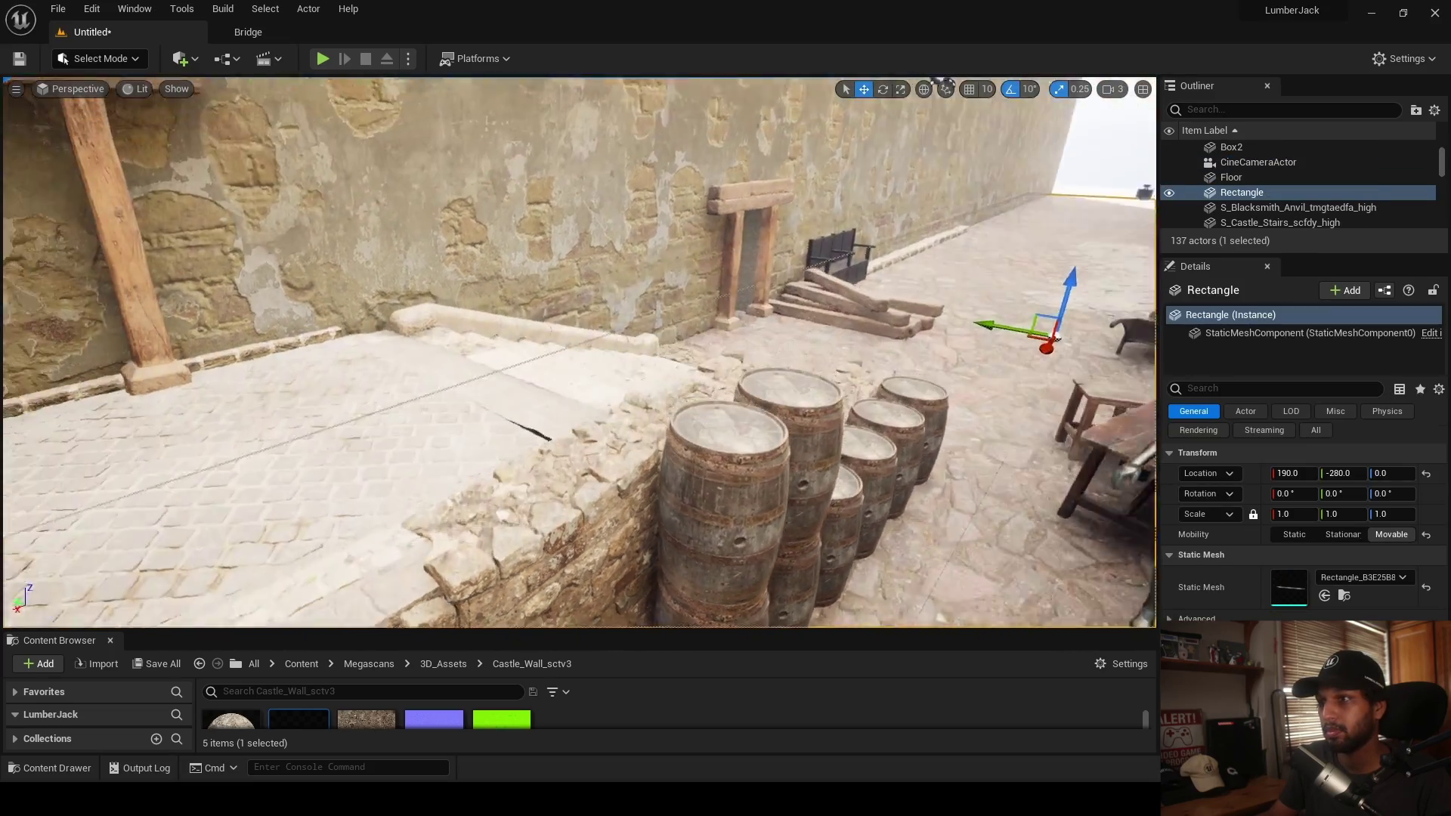
- Duplicate one more barrel onto the ground in front of the stacked pair
{"action": "right_click_drag", "start_coordinate": [580, 352], "coordinate": [359, 438]}
{"action": "left_click", "coordinate": [675, 332]}
{"action": "left_click_drag", "start_coordinate": [719, 362], "coordinate": [721, 362], "text": "alt"}
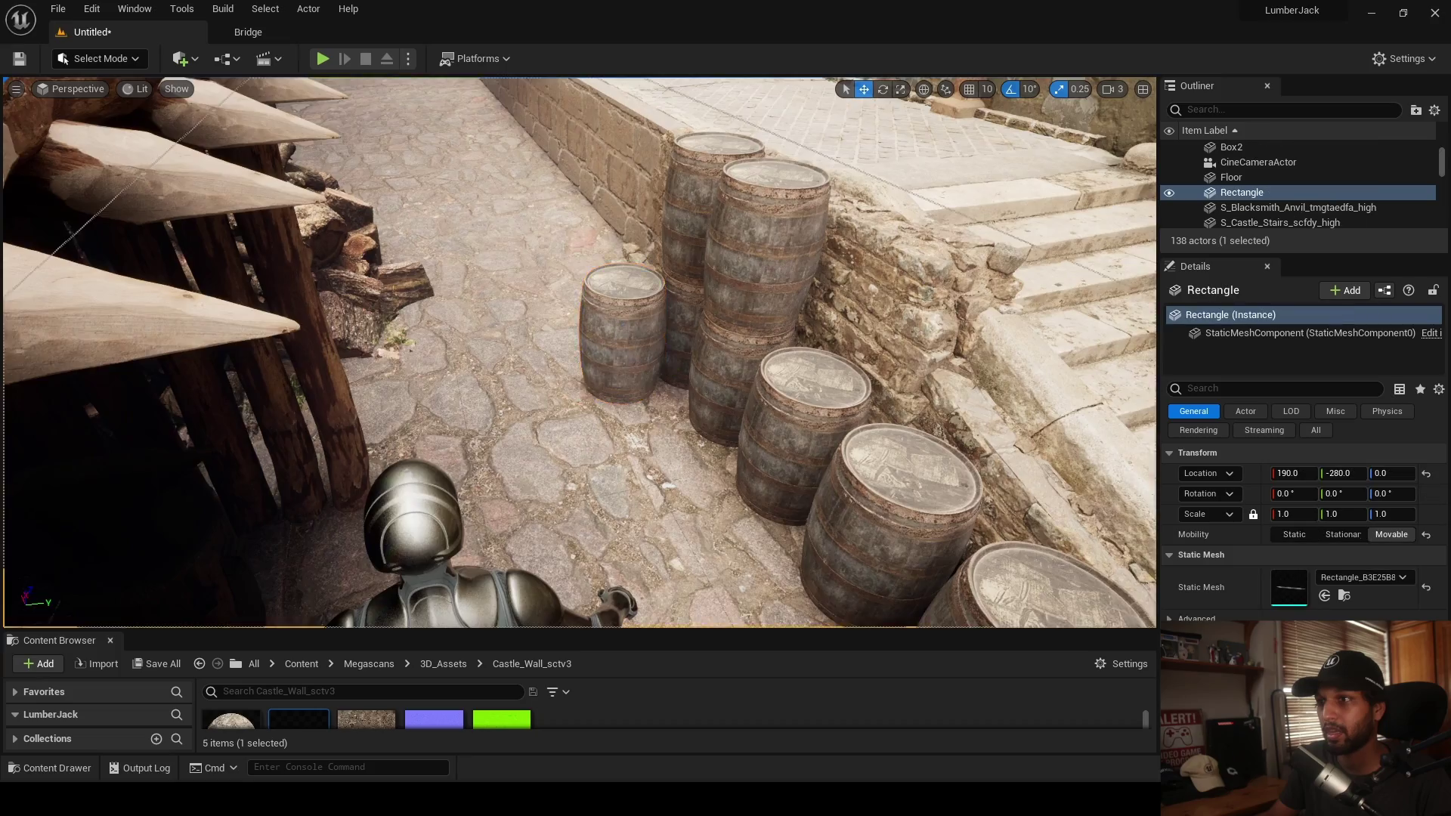
- Rotate the individual barrels in the row and stack to different angles around their vertical axes
{"action": "right_click_drag", "start_coordinate": [580, 352], "coordinate": [536, 370]}
{"action": "left_click", "coordinate": [686, 491]}
{"action": "key", "text": "e"}
{"action": "left_click_drag", "start_coordinate": [661, 581], "coordinate": [631, 578]}
{"action": "left_click", "coordinate": [638, 423]}
{"action": "left_click_drag", "start_coordinate": [628, 507], "coordinate": [597, 502]}
{"action": "left_click", "coordinate": [597, 363]}
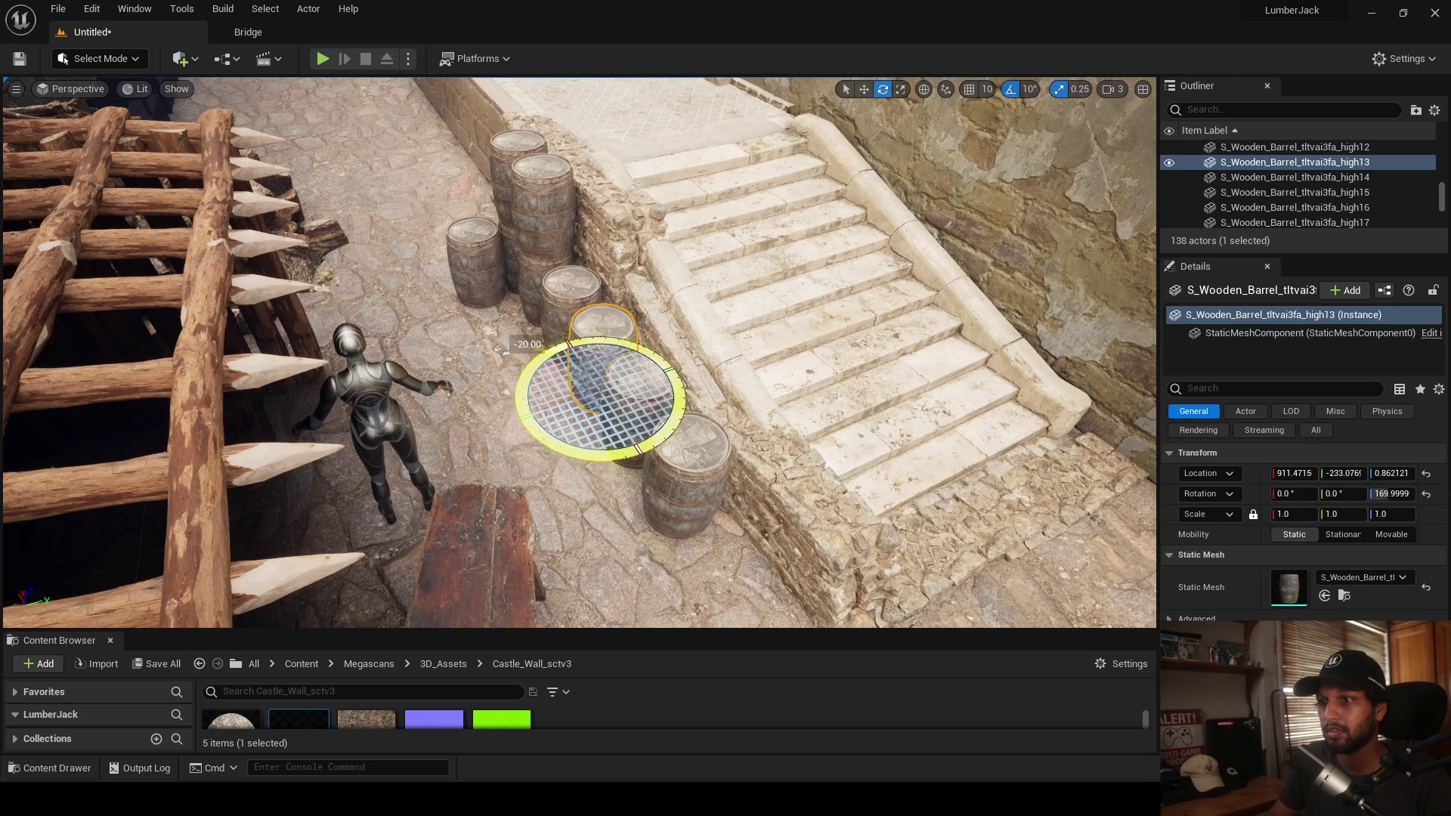
{"action": "left_click", "coordinate": [560, 296]}
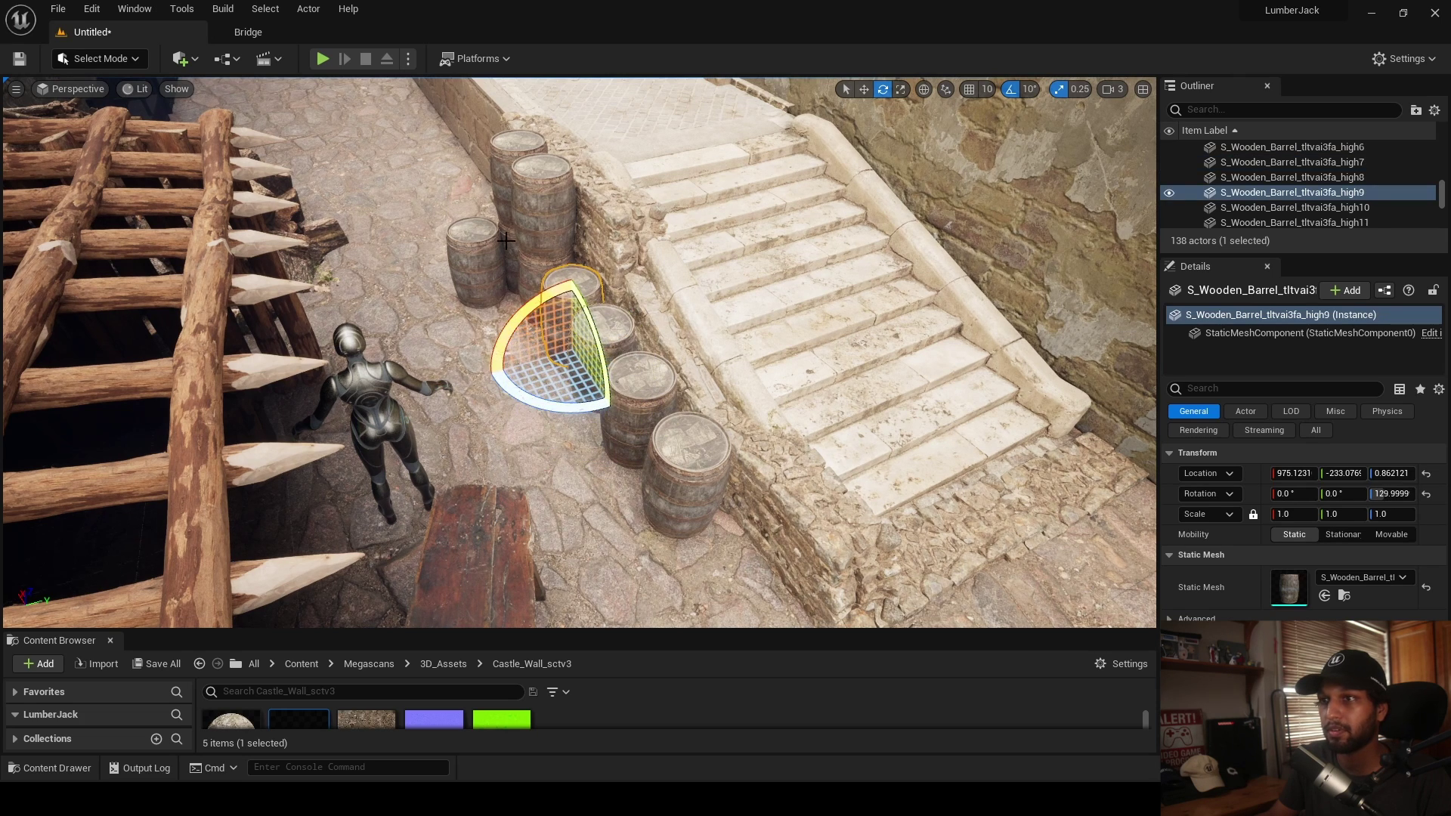
{"action": "left_click", "coordinate": [531, 249]}
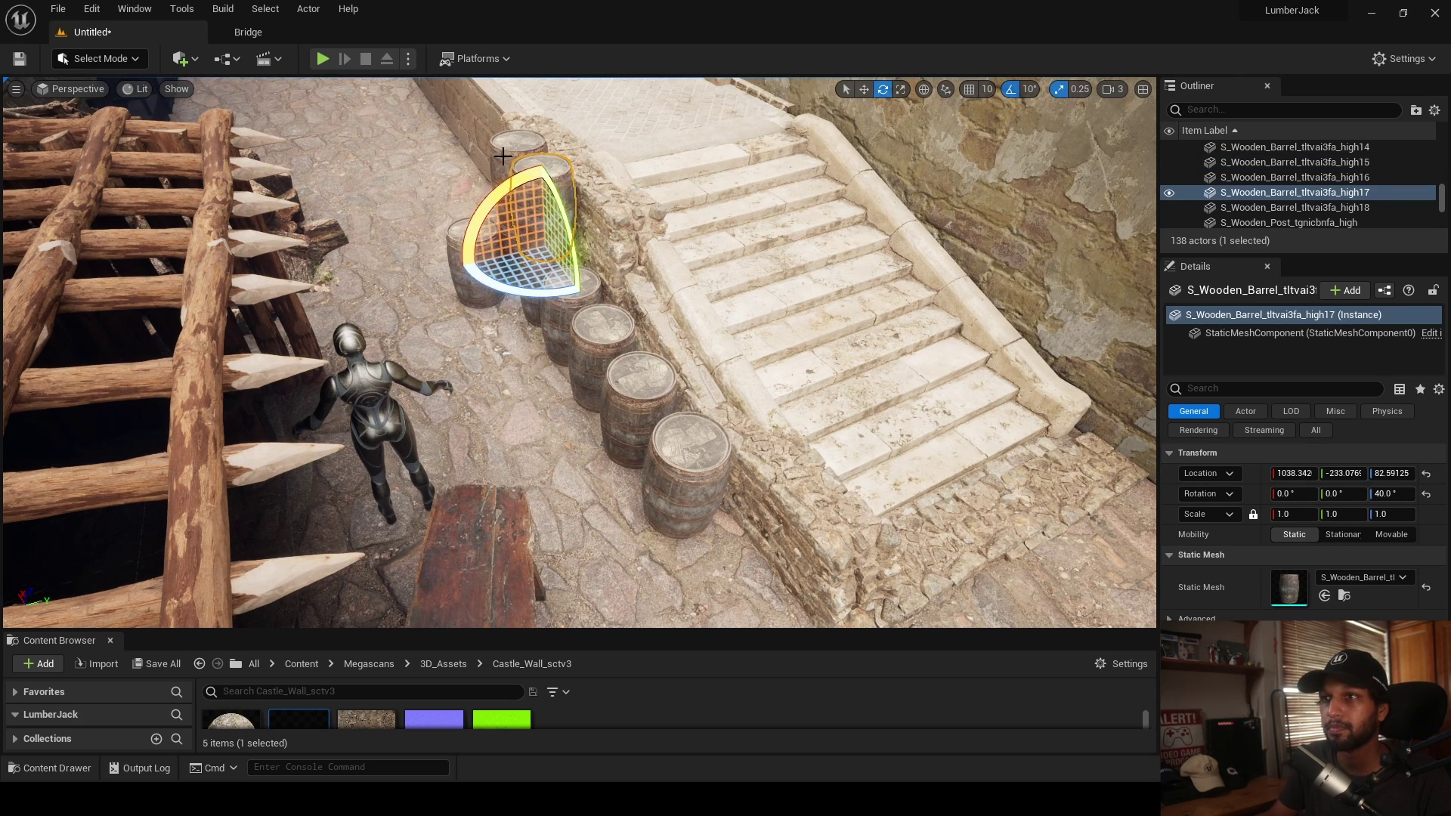
{"action": "left_click", "coordinate": [503, 156]}
- Check the barrel group beside the stairs through the CineCameraActor view, then return to the free view
{"action": "left_click", "coordinate": [491, 370]}
{"action": "key", "text": "s"}
{"action": "right_click_drag", "start_coordinate": [491, 371], "coordinate": [513, 282]}
{"action": "left_click", "coordinate": [72, 89]}
{"action": "left_click", "coordinate": [157, 257]}
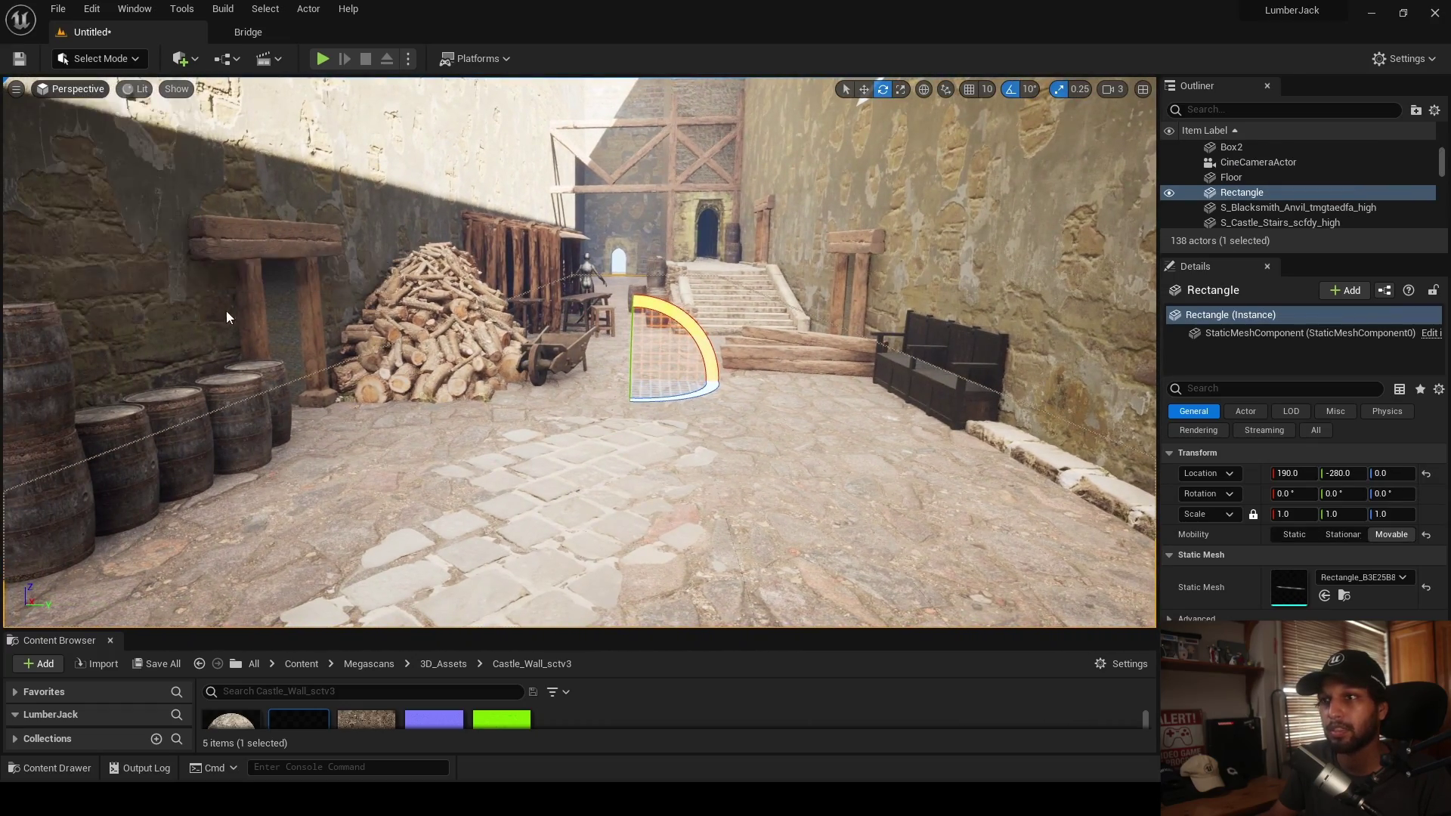
{"action": "key", "text": "Escape"}
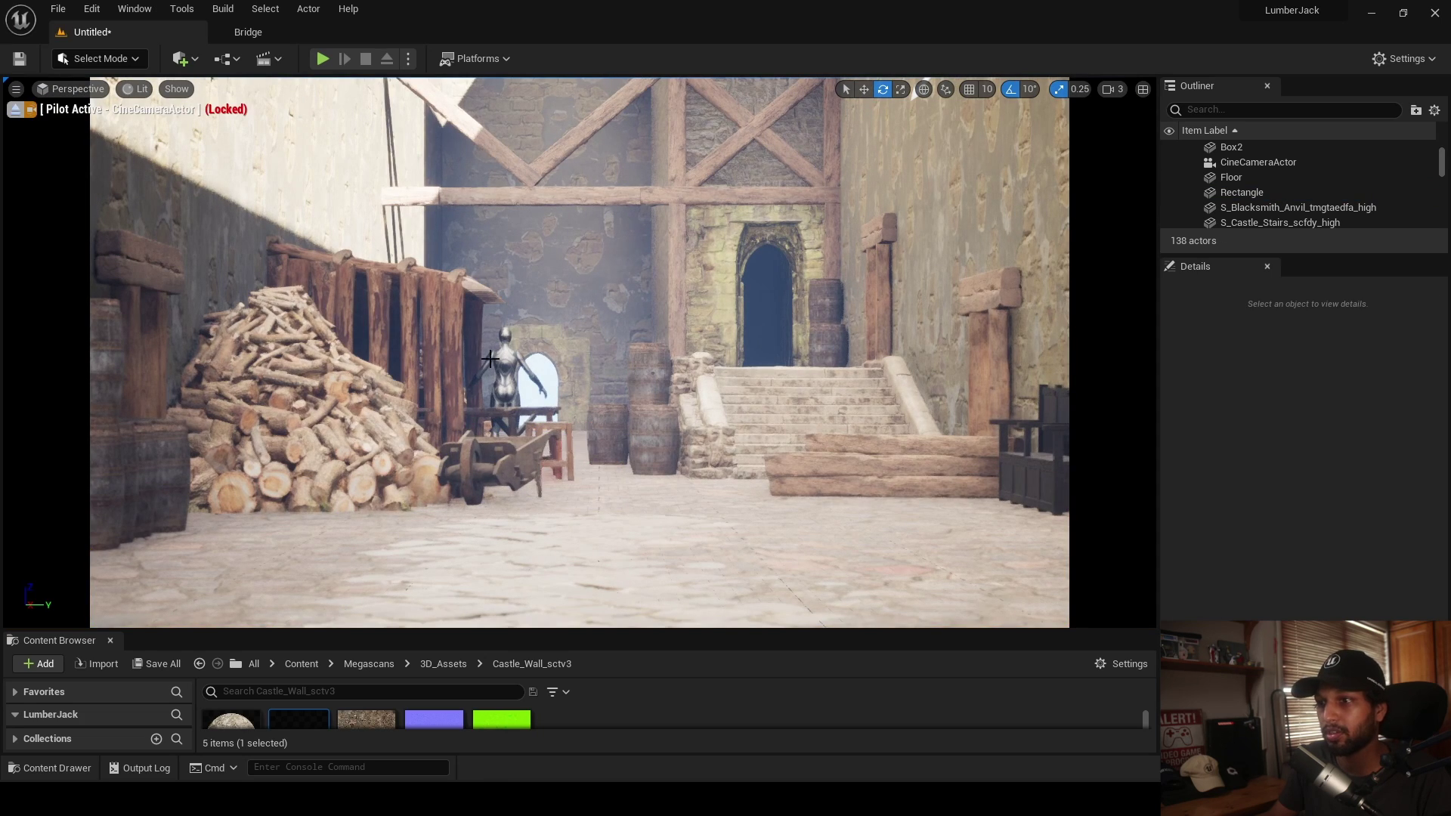
{"action": "left_click", "coordinate": [14, 111]}
- Switch to Bridge and bring the Dead Broom Bush plant from the local Megascans assets into the project
{"action": "right_click_drag", "start_coordinate": [596, 466], "coordinate": [563, 483]}
{"action": "right_click_drag", "start_coordinate": [472, 312], "coordinate": [472, 312]}
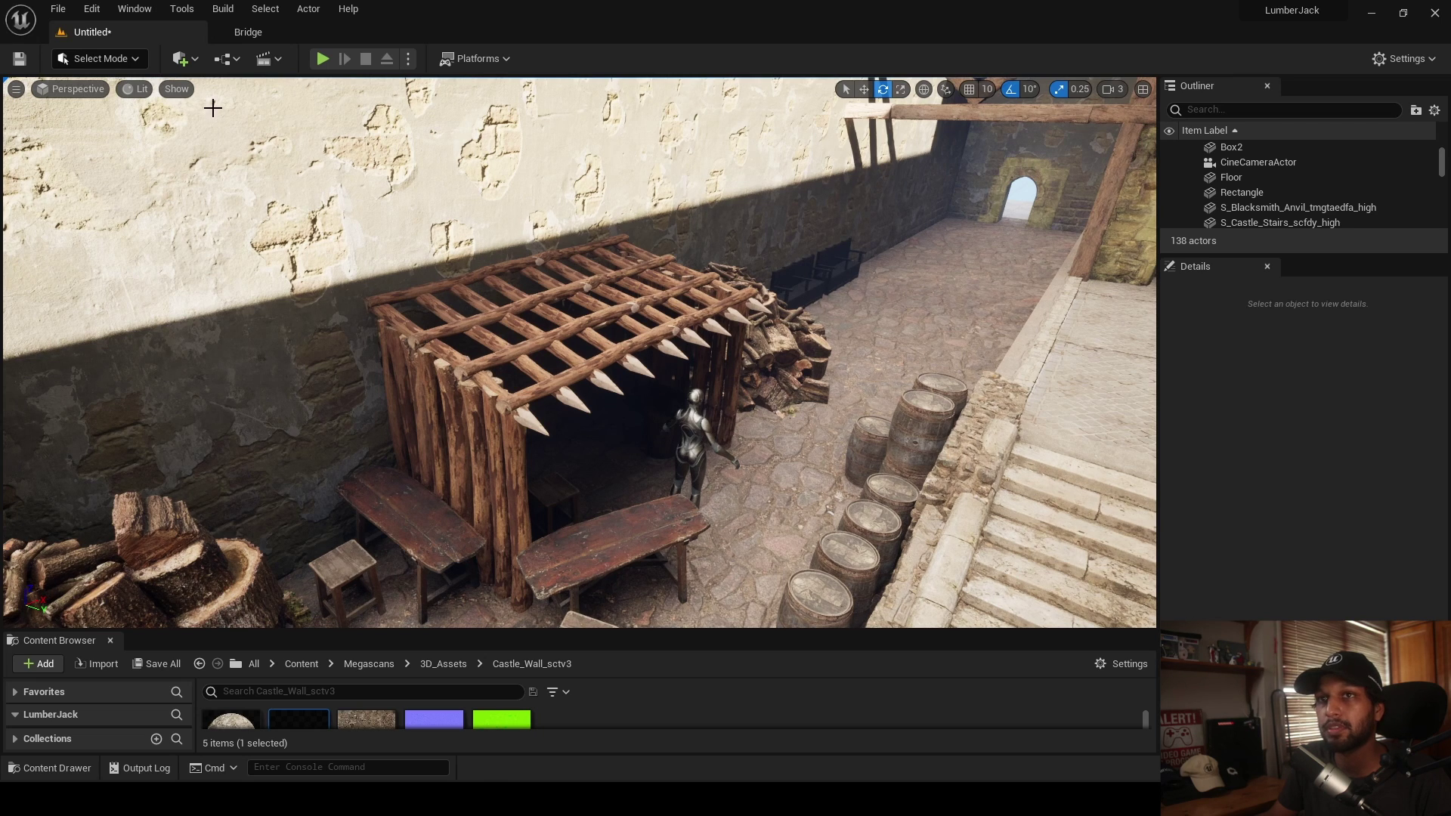
{"action": "left_click", "coordinate": [248, 33]}
{"action": "scroll", "coordinate": [803, 427], "scroll_direction": "down", "scroll_amount": 2}
{"action": "scroll", "coordinate": [792, 408], "scroll_direction": "up", "scroll_amount": 12}
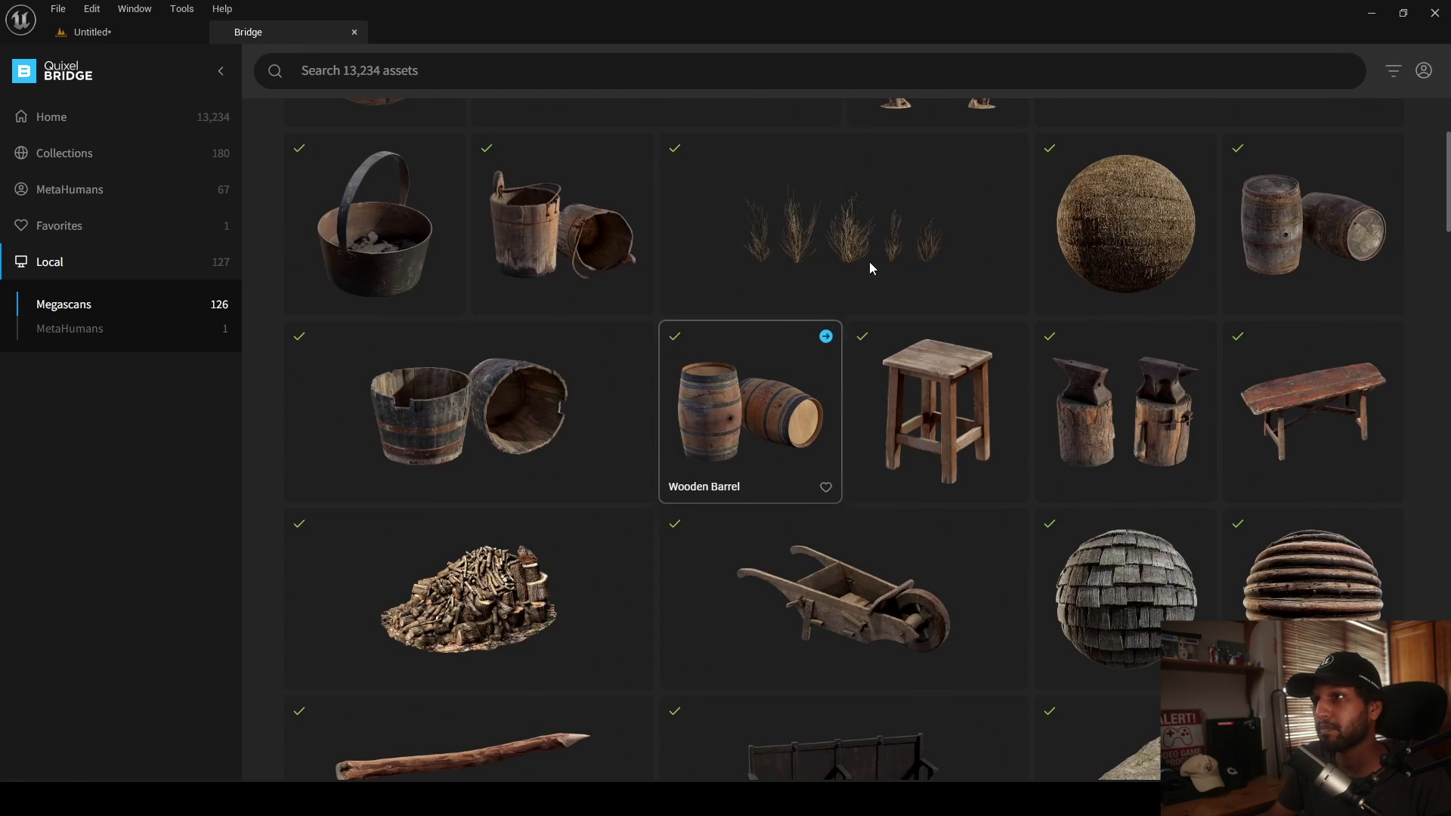
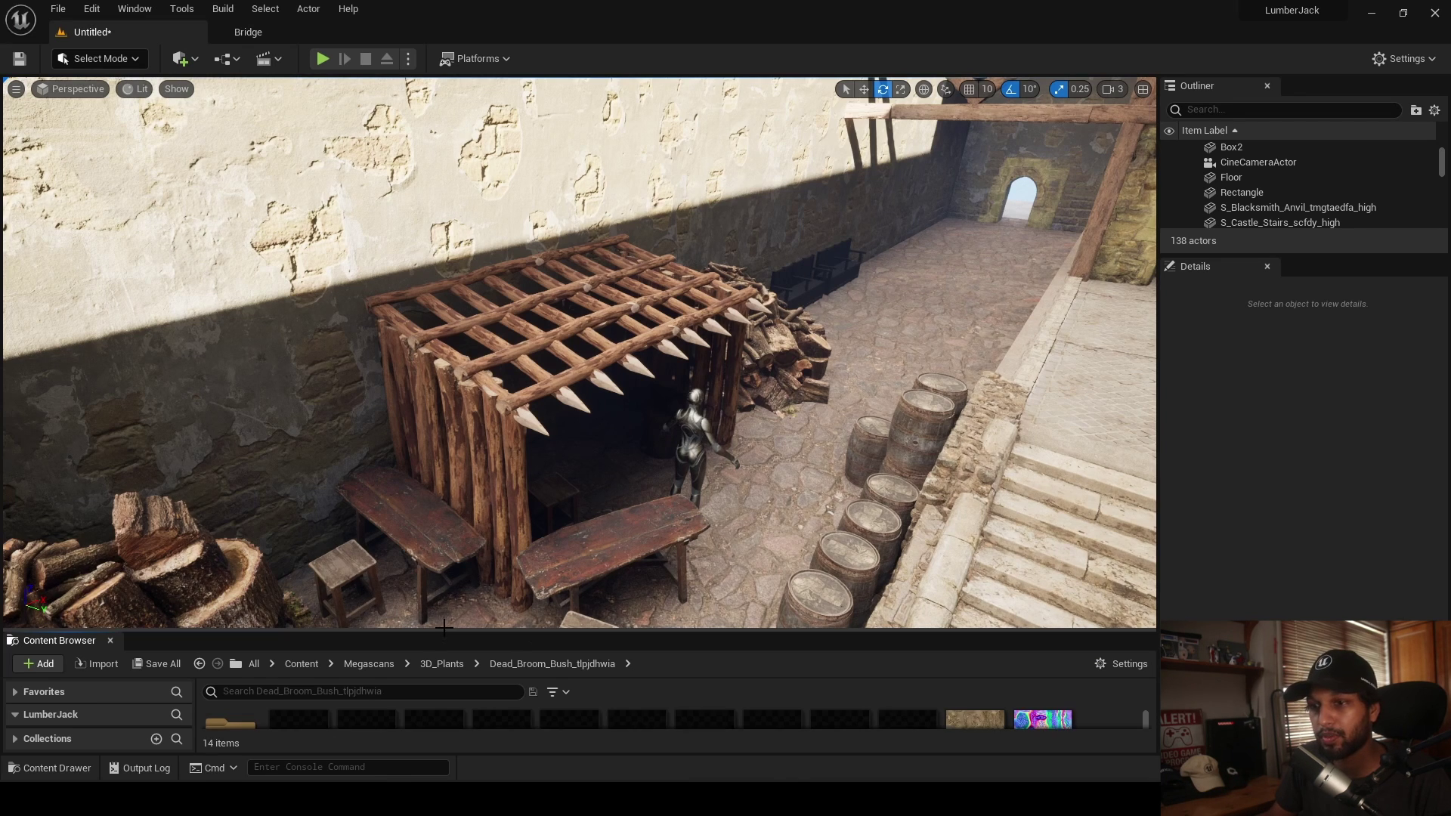
- Try placing a Dead Broom Bush at the shed roof, scaled to 3 and tilted to about 100°, and delete it
{"action": "left_click_drag", "start_coordinate": [441, 631], "coordinate": [465, 424]}
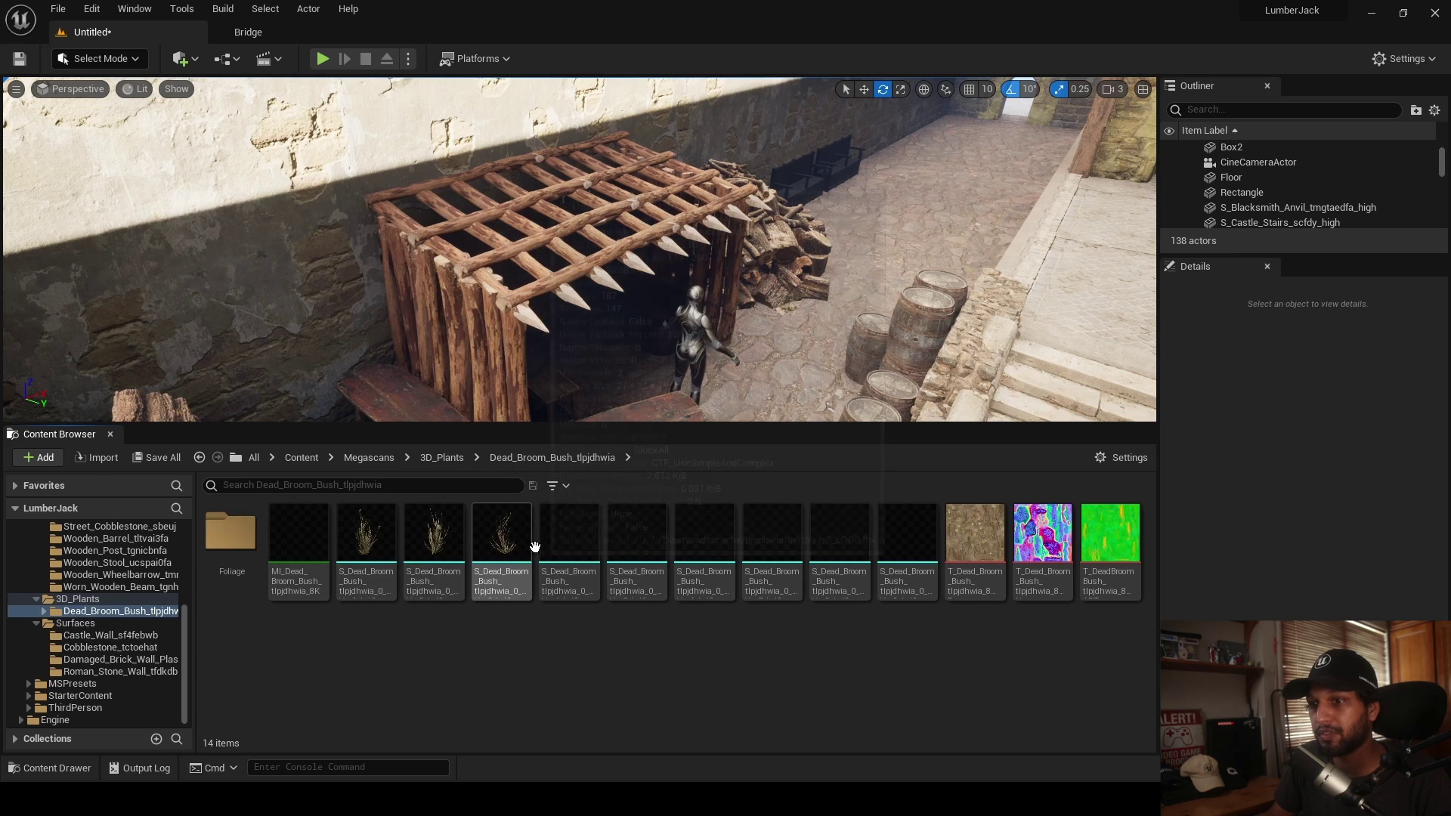
{"action": "left_click_drag", "start_coordinate": [434, 533], "coordinate": [559, 340]}
{"action": "left_click_drag", "start_coordinate": [516, 297], "coordinate": [522, 299]}
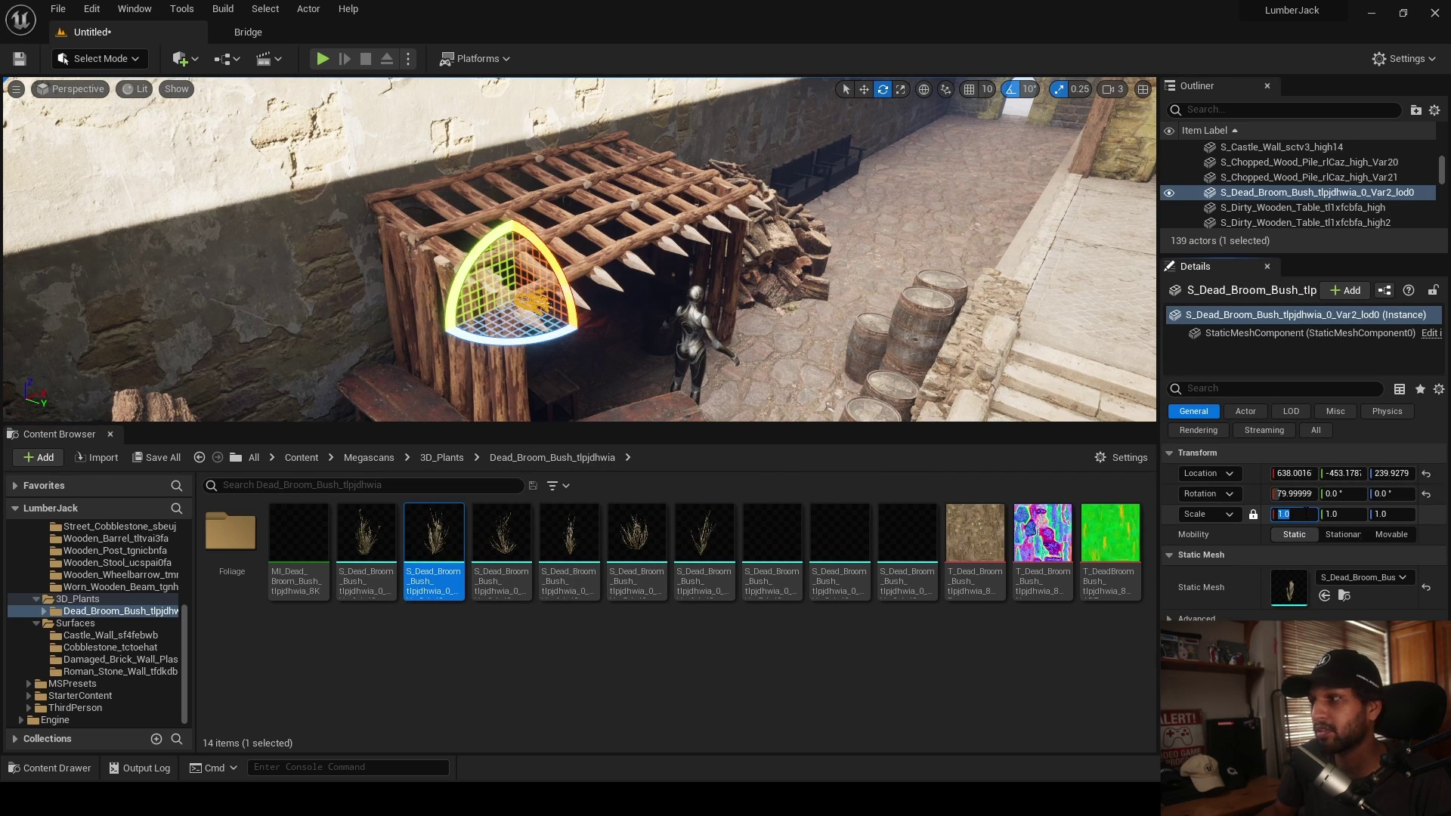
{"action": "type", "text": "3"}
{"action": "key", "text": "Return"}
{"action": "left_click_drag", "start_coordinate": [586, 265], "coordinate": [606, 332]}
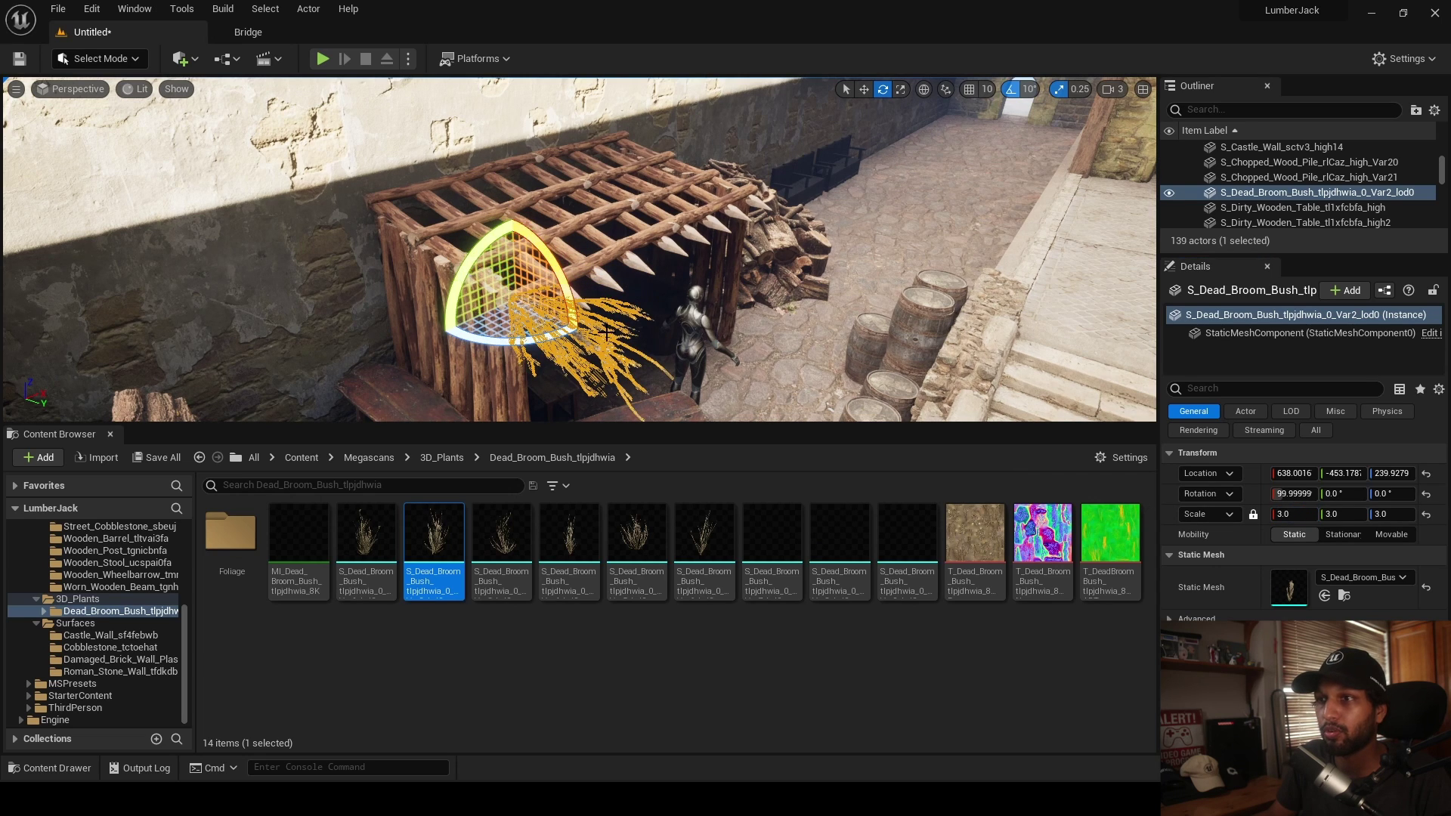
{"action": "key", "text": "Delete"}
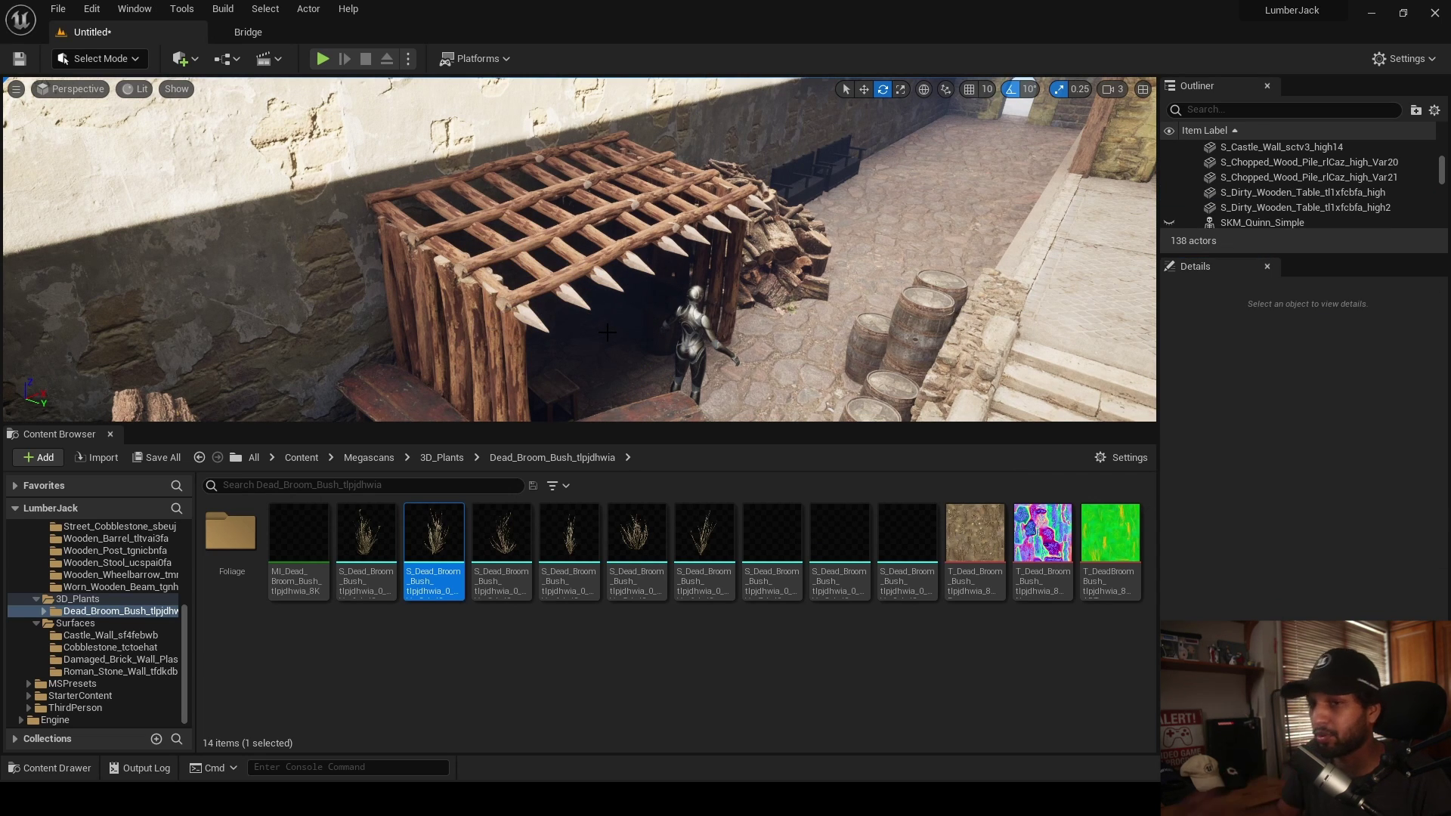
- Reframe the shed and stairs and switch the editor from Select to Foliage mode
{"action": "right_click_drag", "start_coordinate": [671, 349], "coordinate": [657, 431]}
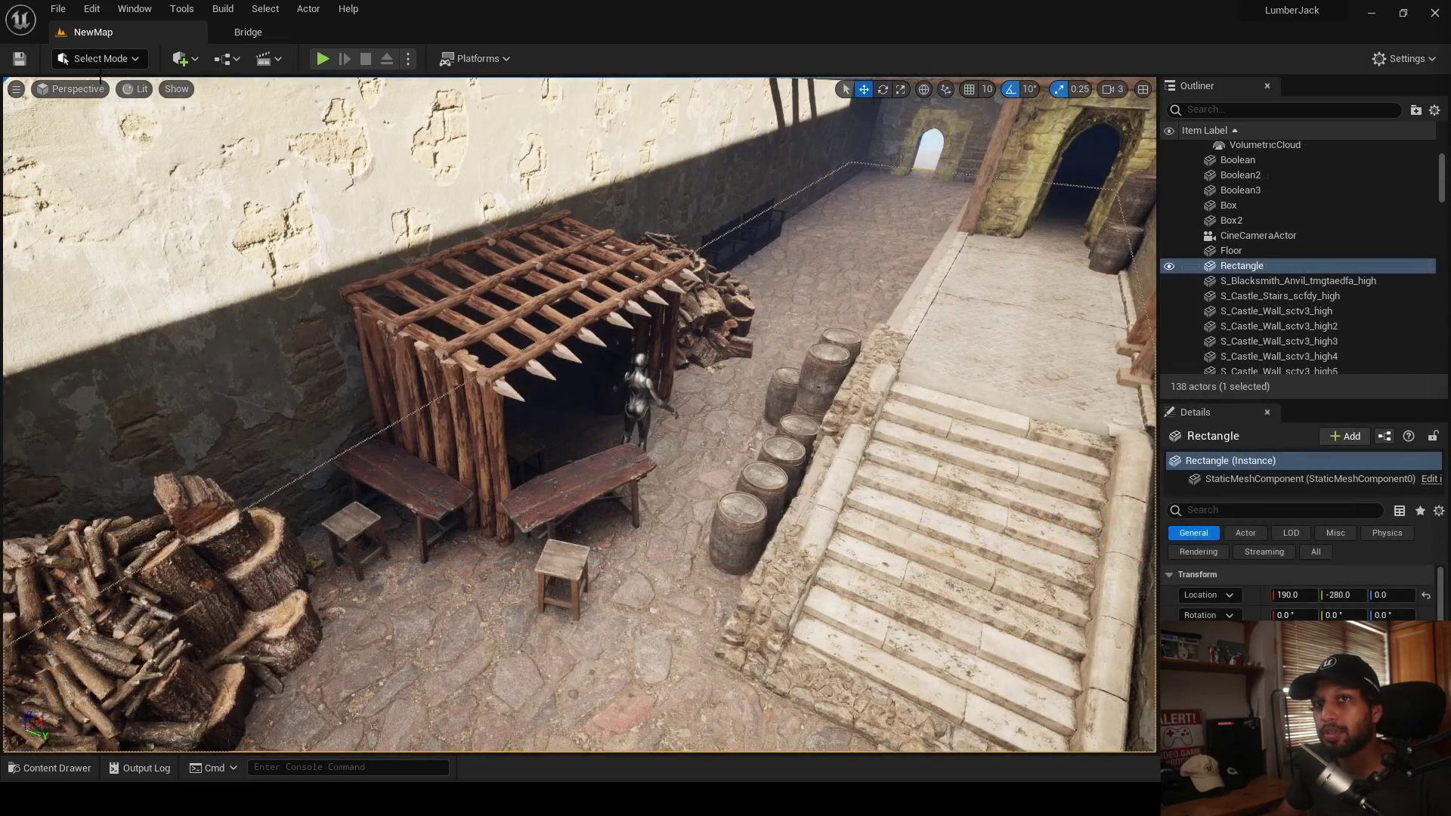
{"action": "left_click", "coordinate": [112, 63]}
{"action": "left_click", "coordinate": [138, 116]}
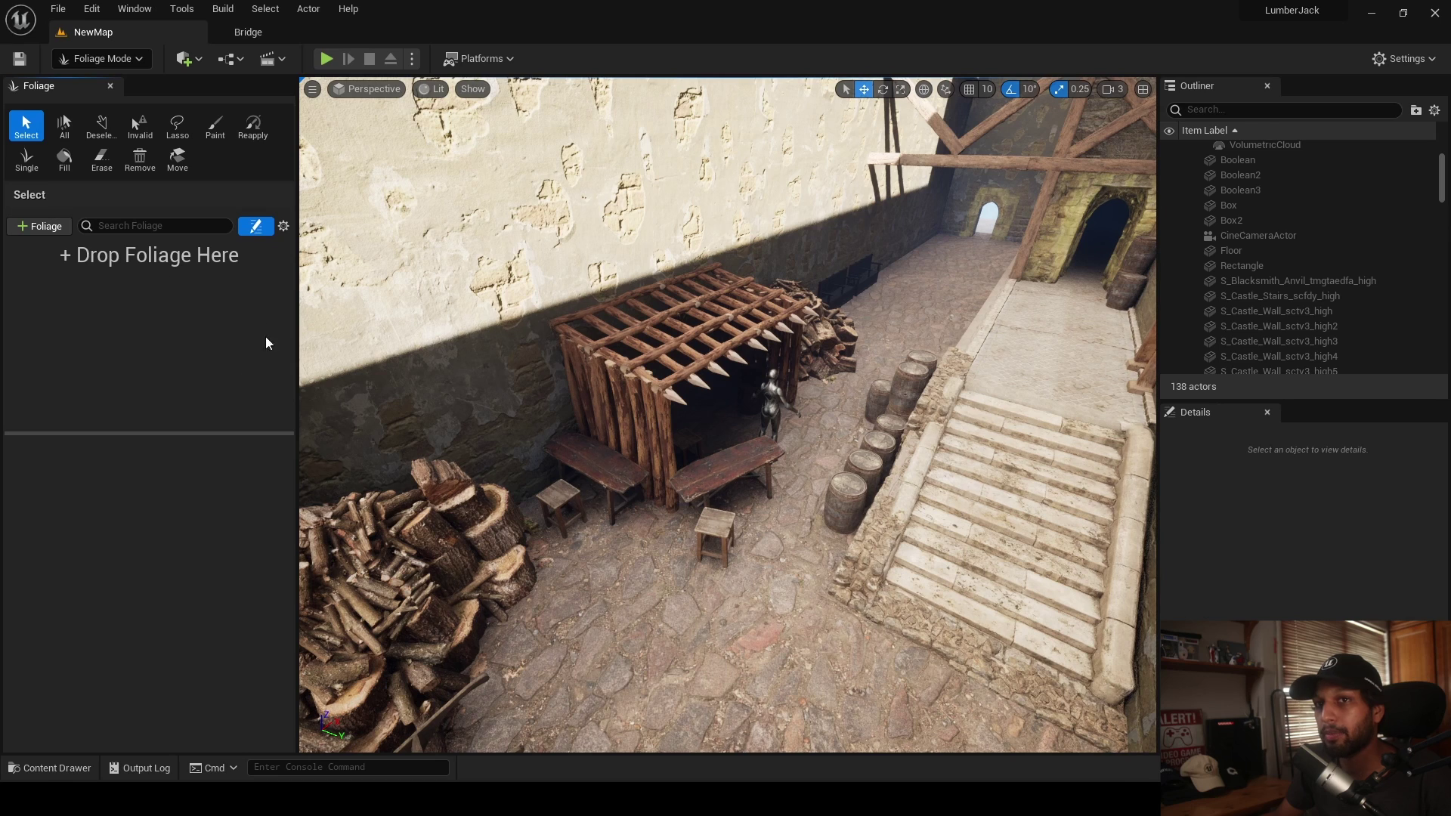
- Open the Foliage folder inside Megascans 3D_Plants, Dead_Broom_Bush, in the content drawer
{"action": "key", "text": "ctrl+space"}
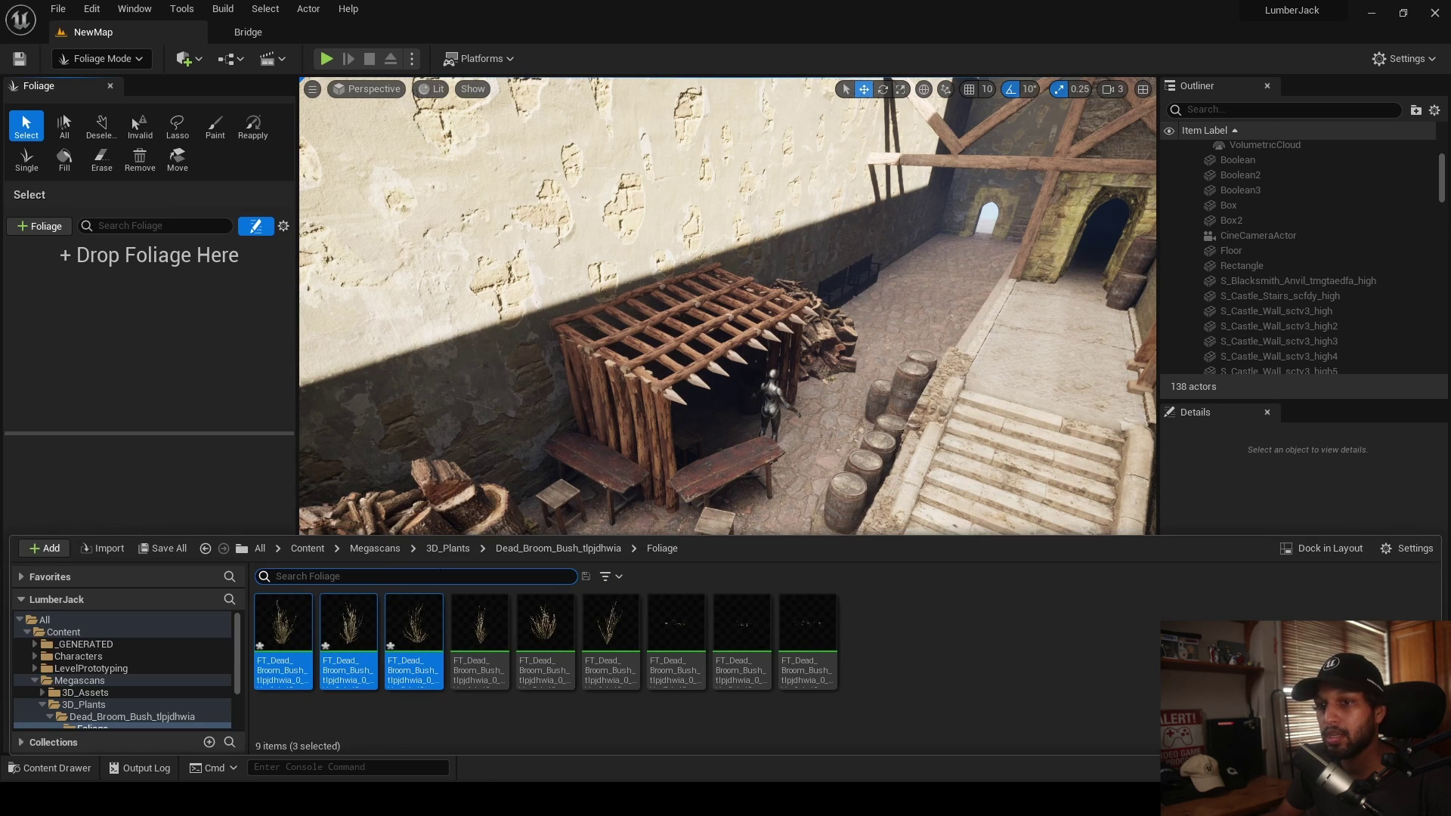
{"action": "left_click", "coordinate": [534, 548]}
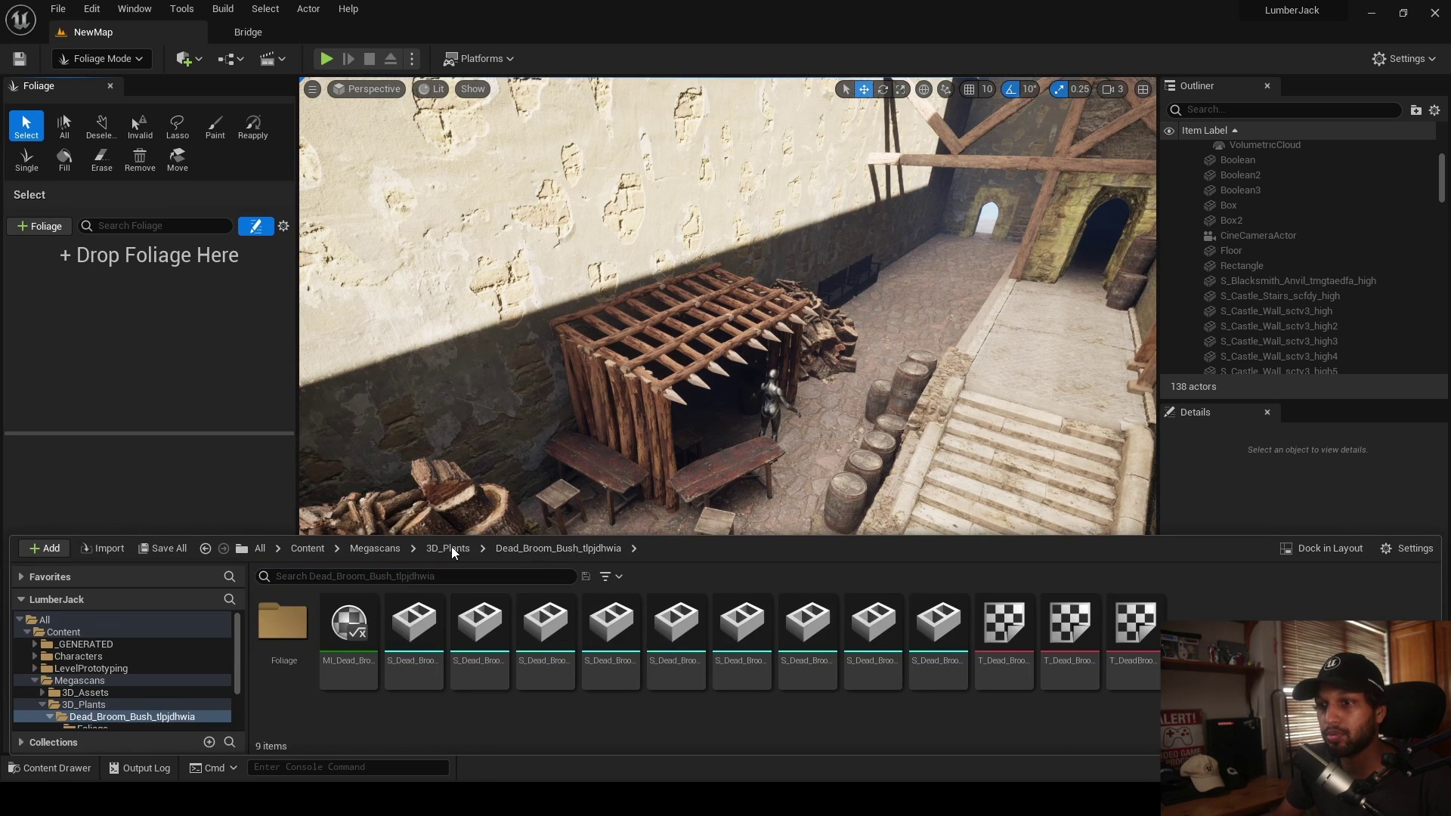
{"action": "left_click", "coordinate": [451, 547]}
{"action": "left_click", "coordinate": [376, 549]}
{"action": "double_click", "coordinate": [348, 626]}
{"action": "double_click", "coordinate": [286, 629]}
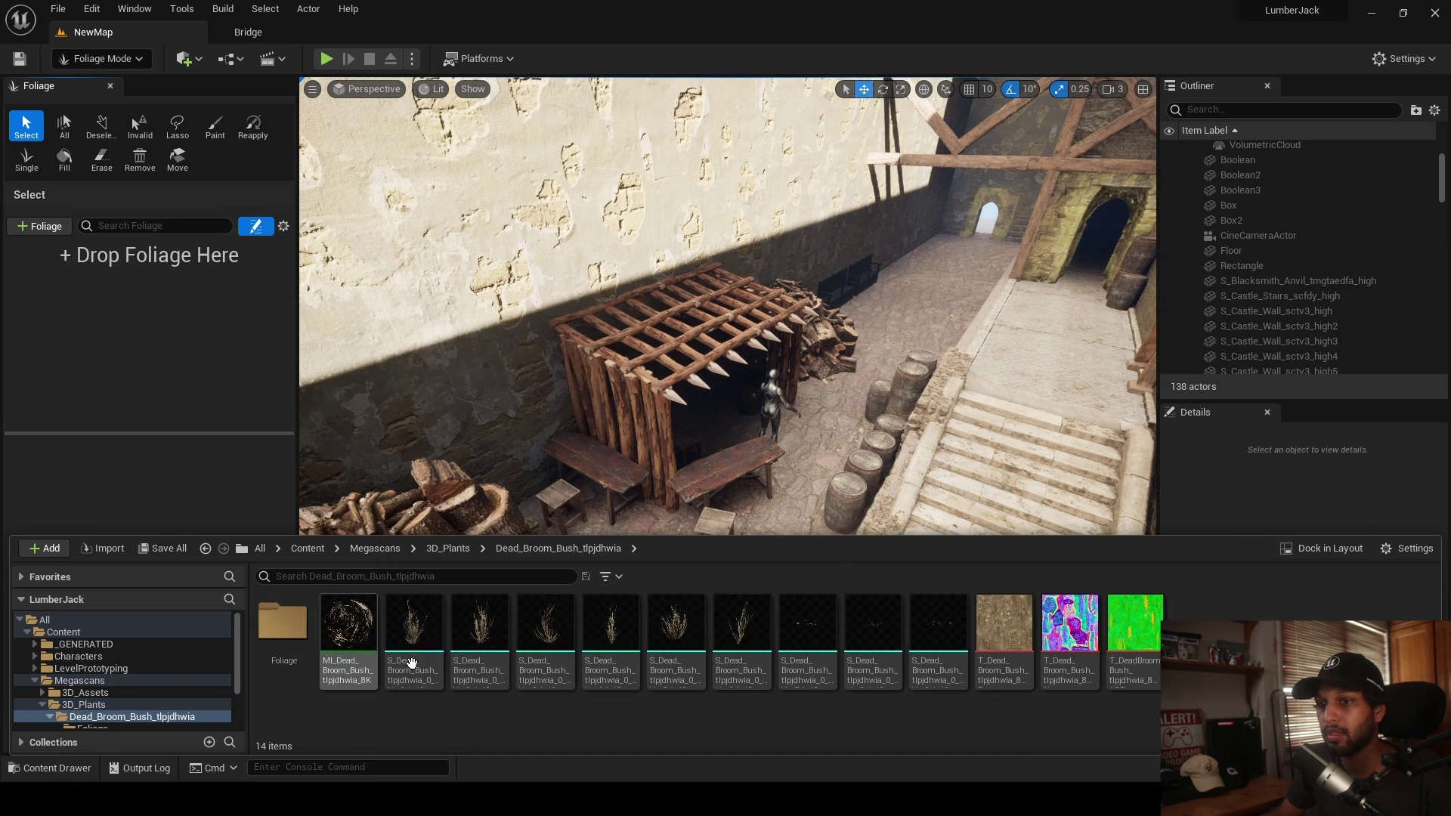
{"action": "double_click", "coordinate": [285, 642]}
- Add the first three Dead Broom Bush foliage types to the foliage palette
{"action": "left_click", "coordinate": [302, 656]}
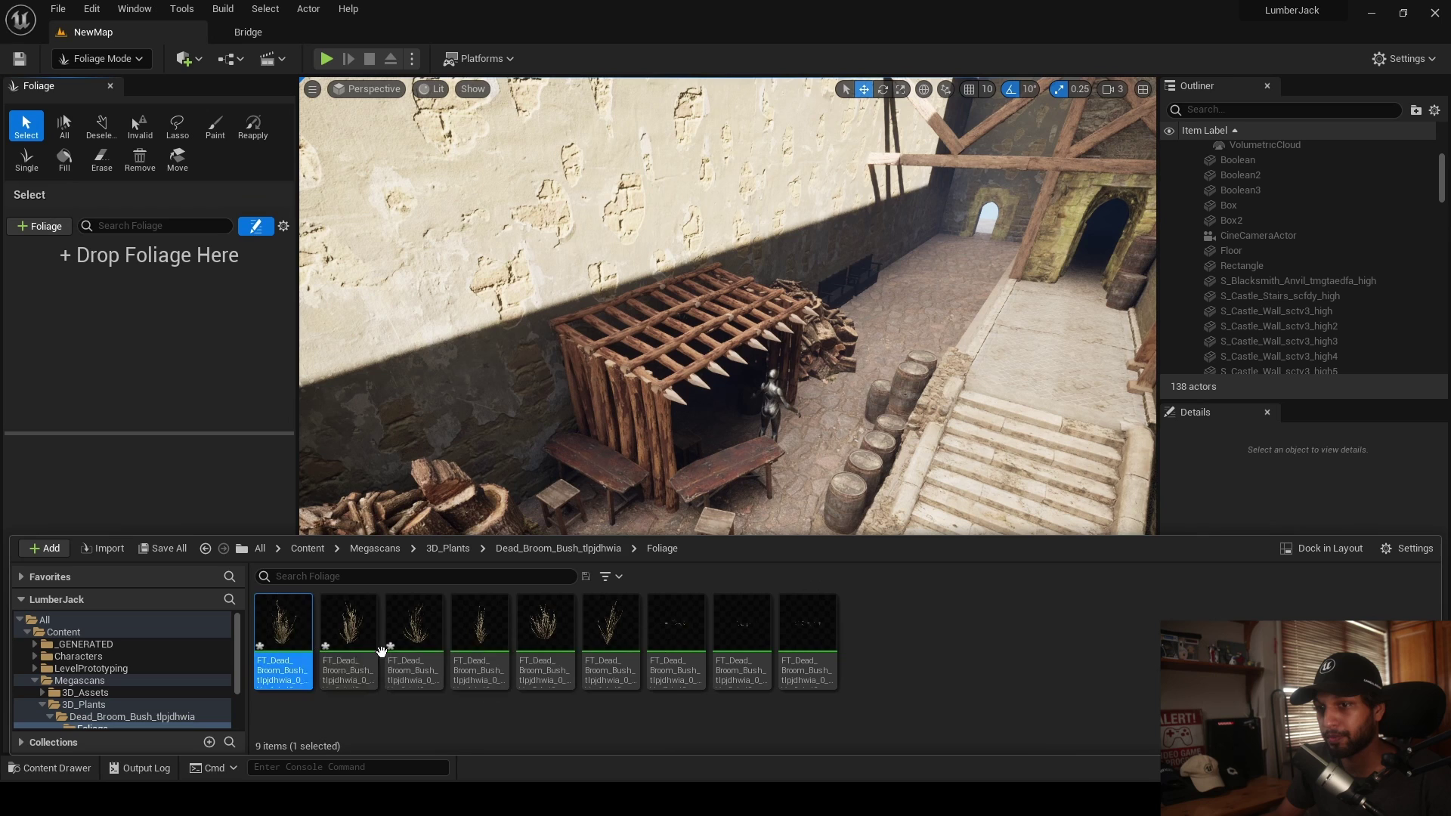
{"action": "left_click", "coordinate": [611, 662], "text": "shift"}
{"action": "left_click", "coordinate": [402, 642]}
{"action": "left_click", "coordinate": [291, 633], "text": "shift"}
{"action": "left_click_drag", "start_coordinate": [306, 638], "coordinate": [155, 373]}
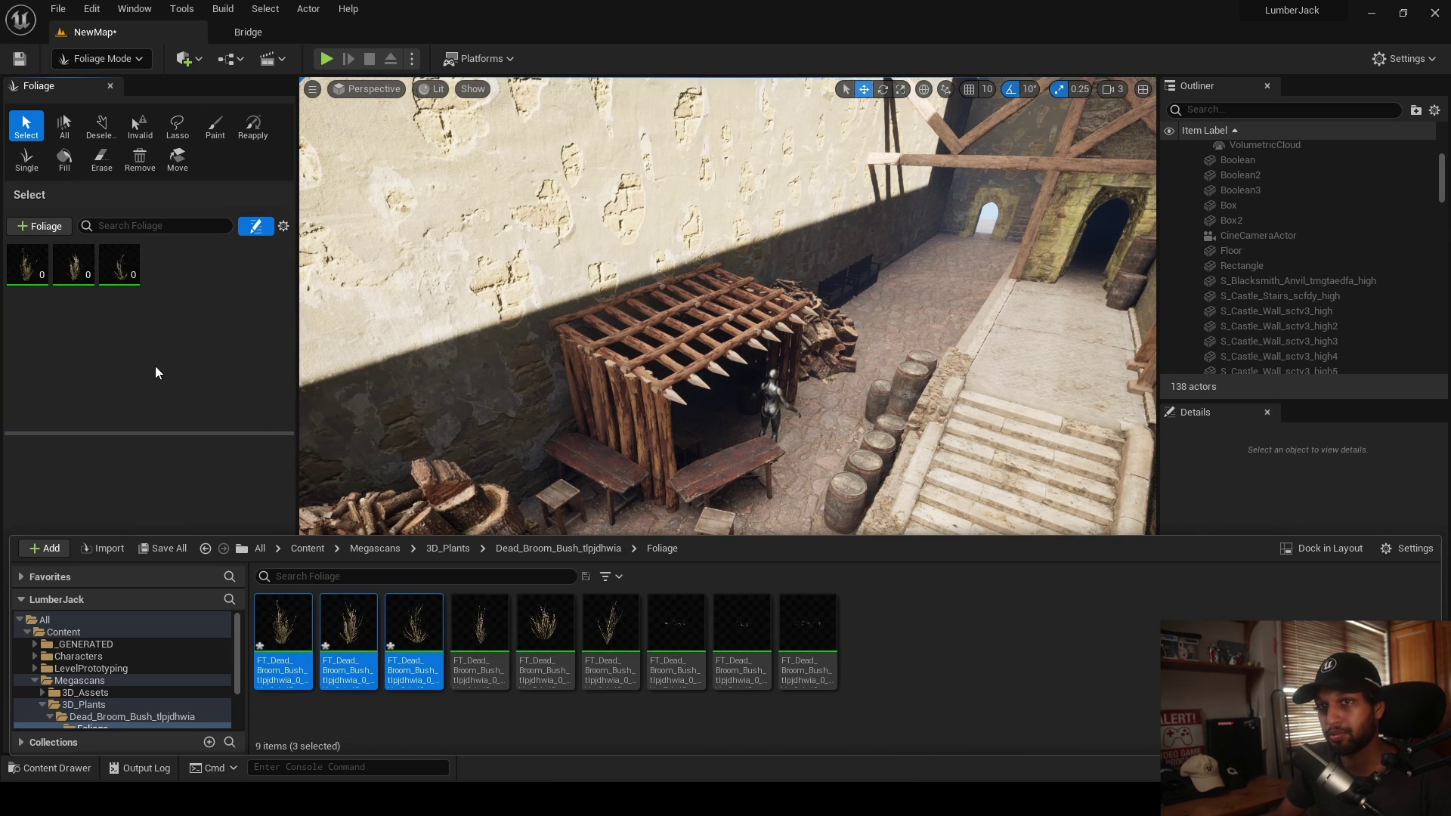
- Set the density of all three foliage types to 500 and activate the Paint tool facing the shed roof
{"action": "left_click", "coordinate": [114, 277]}
{"action": "left_click", "coordinate": [49, 281], "text": "shift"}
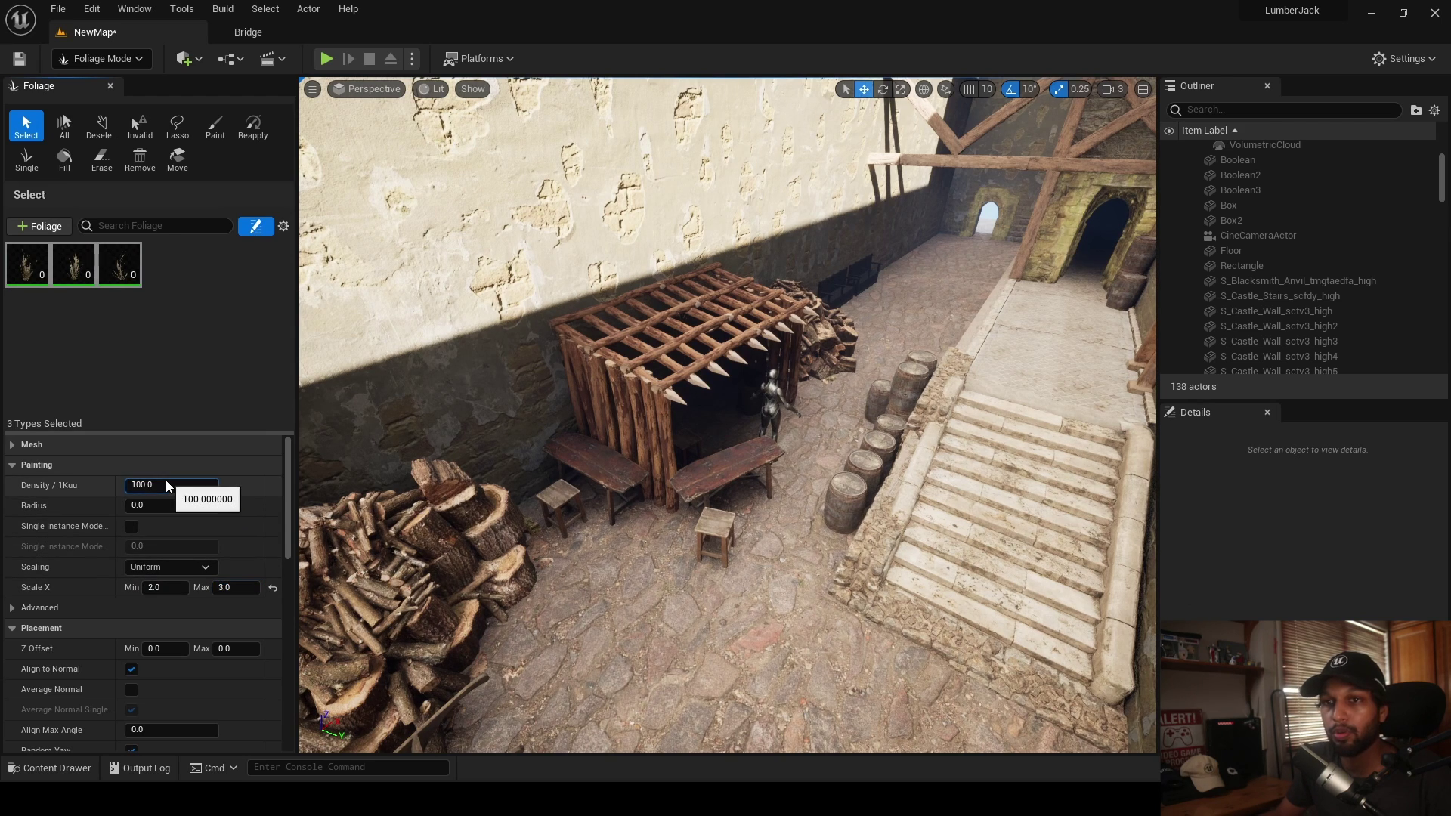
{"action": "key", "text": "Return"}
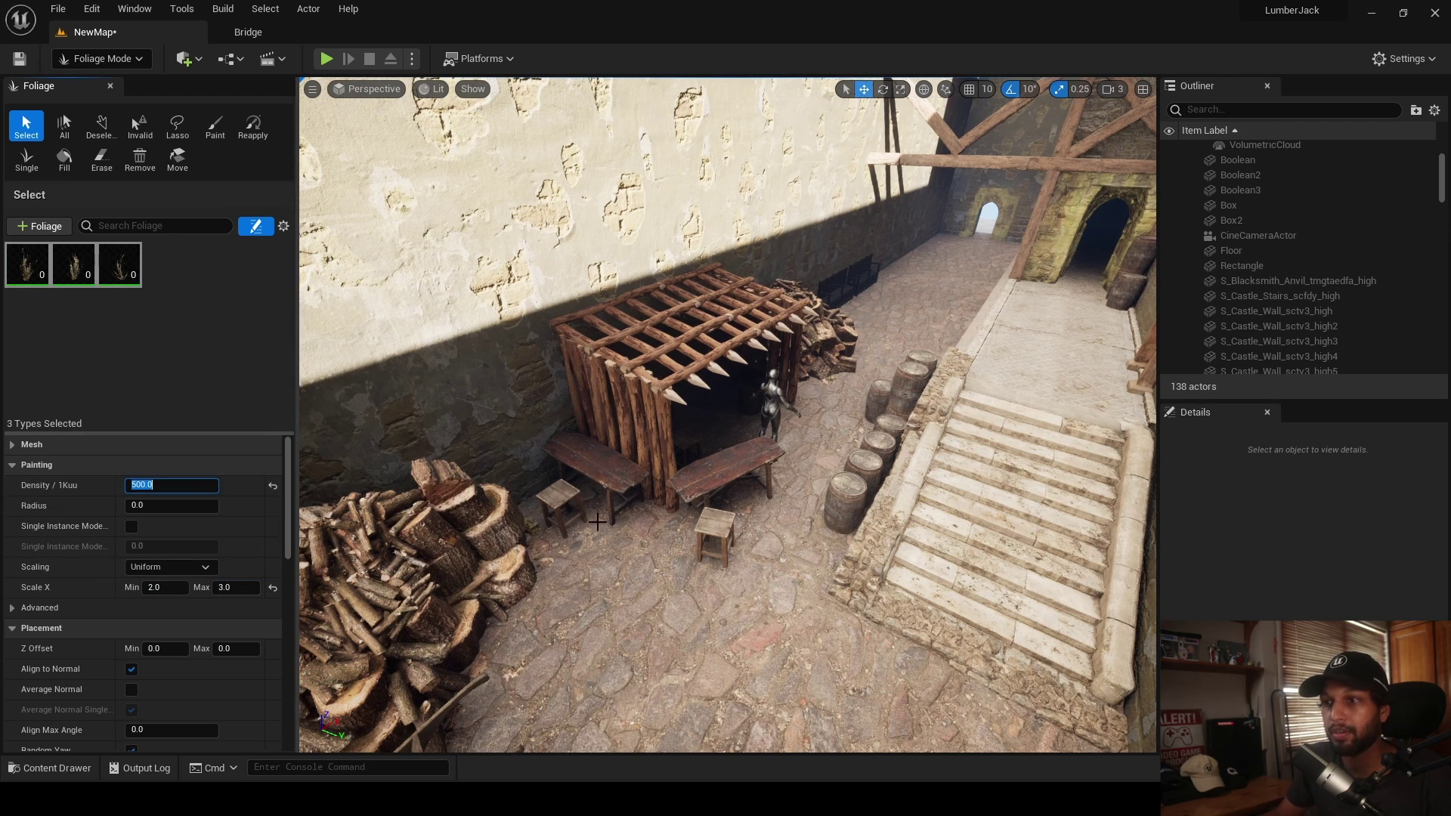
{"action": "left_click", "coordinate": [222, 131]}
{"action": "mouse_move", "coordinate": [648, 526]}
{"action": "right_mouse_down"}
{"action": "mouse_move", "coordinate": [593, 570]}
{"action": "mouse_move", "coordinate": [446, 529]}
{"action": "right_mouse_up"}
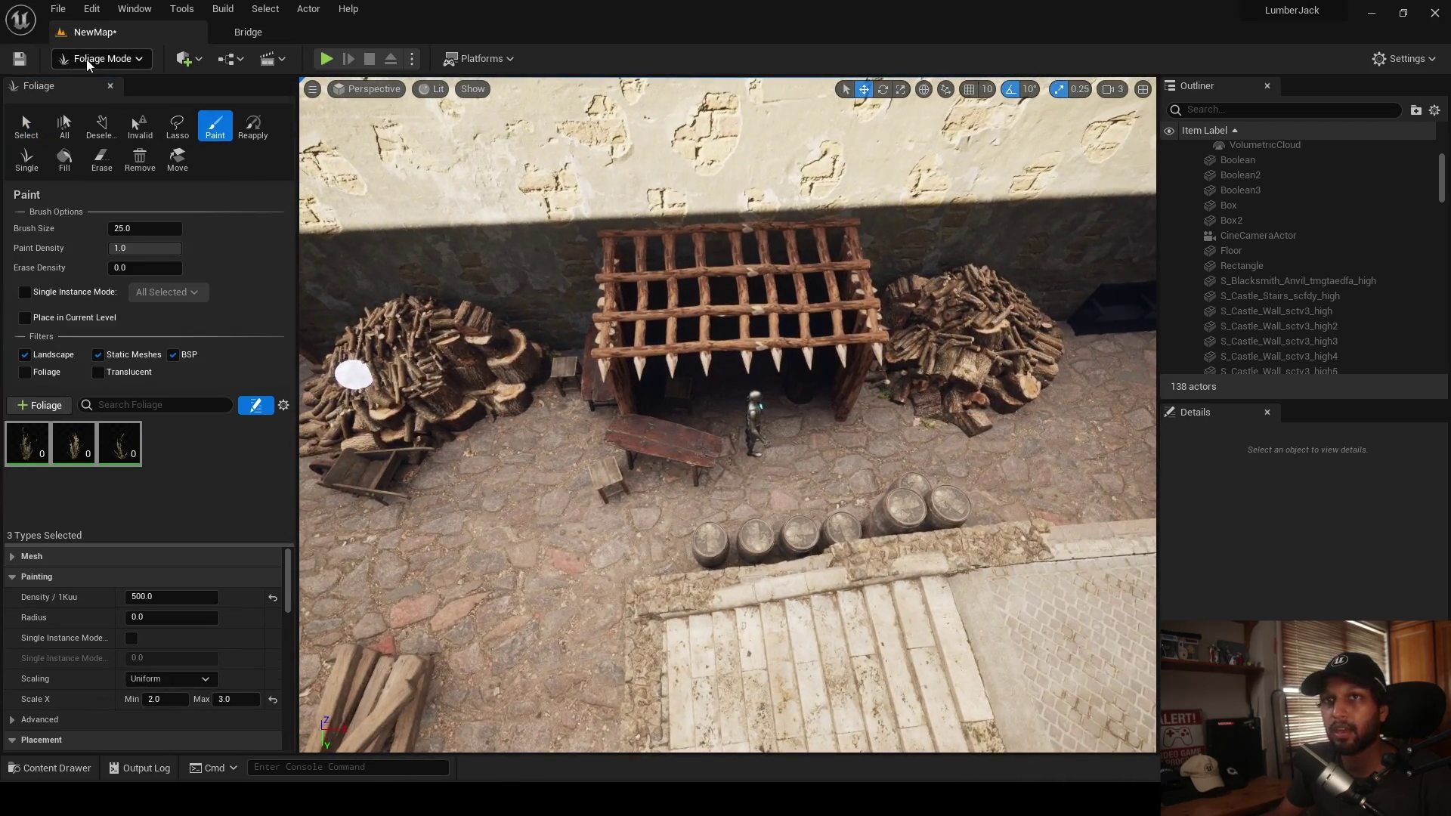
- Switch to Select mode and hide the dirty wooden table and wooden stool standing in front of the shed
{"action": "left_click", "coordinate": [97, 58]}
{"action": "left_click", "coordinate": [113, 85]}
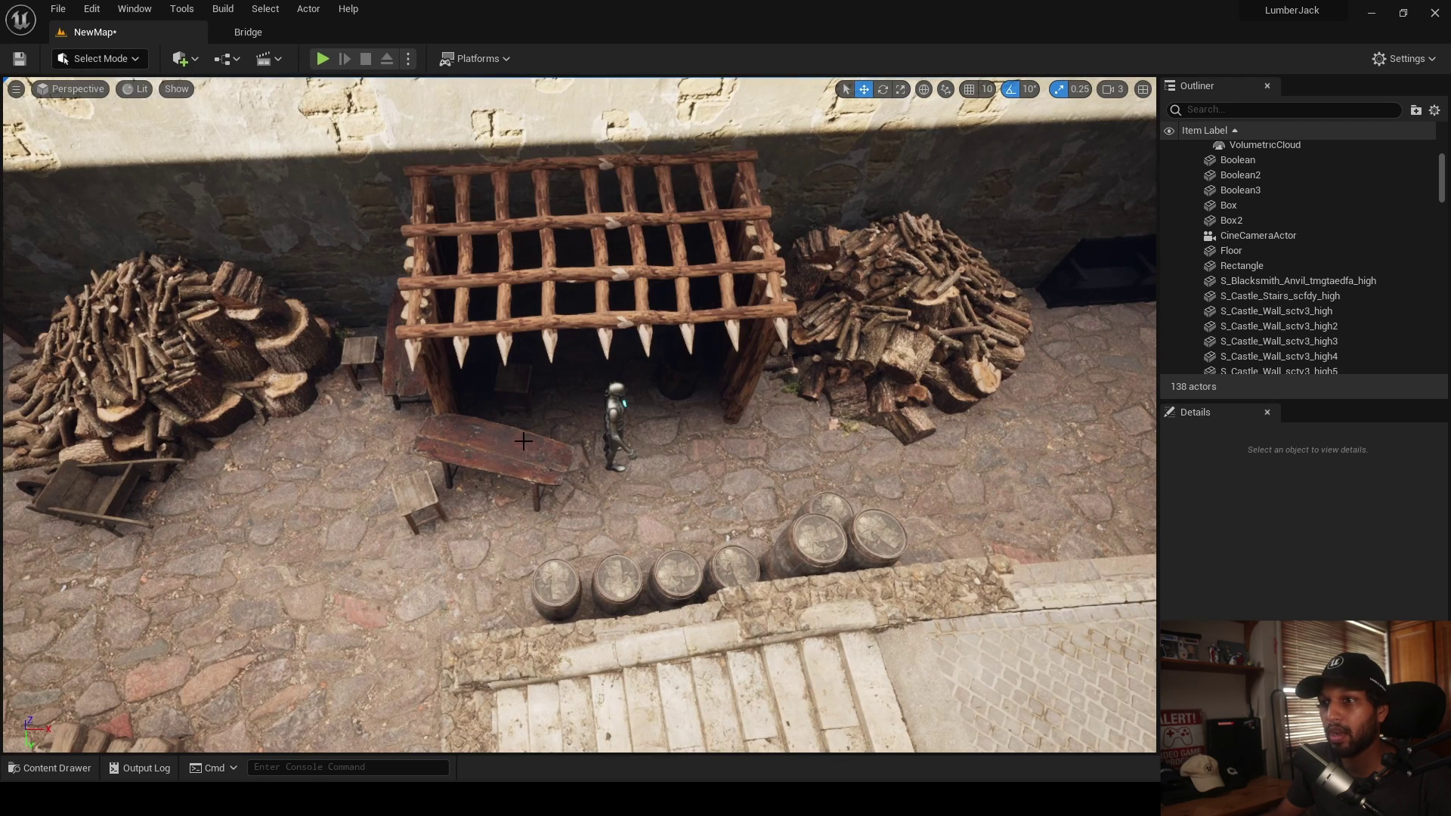
{"action": "key", "text": "ctrl+z"}
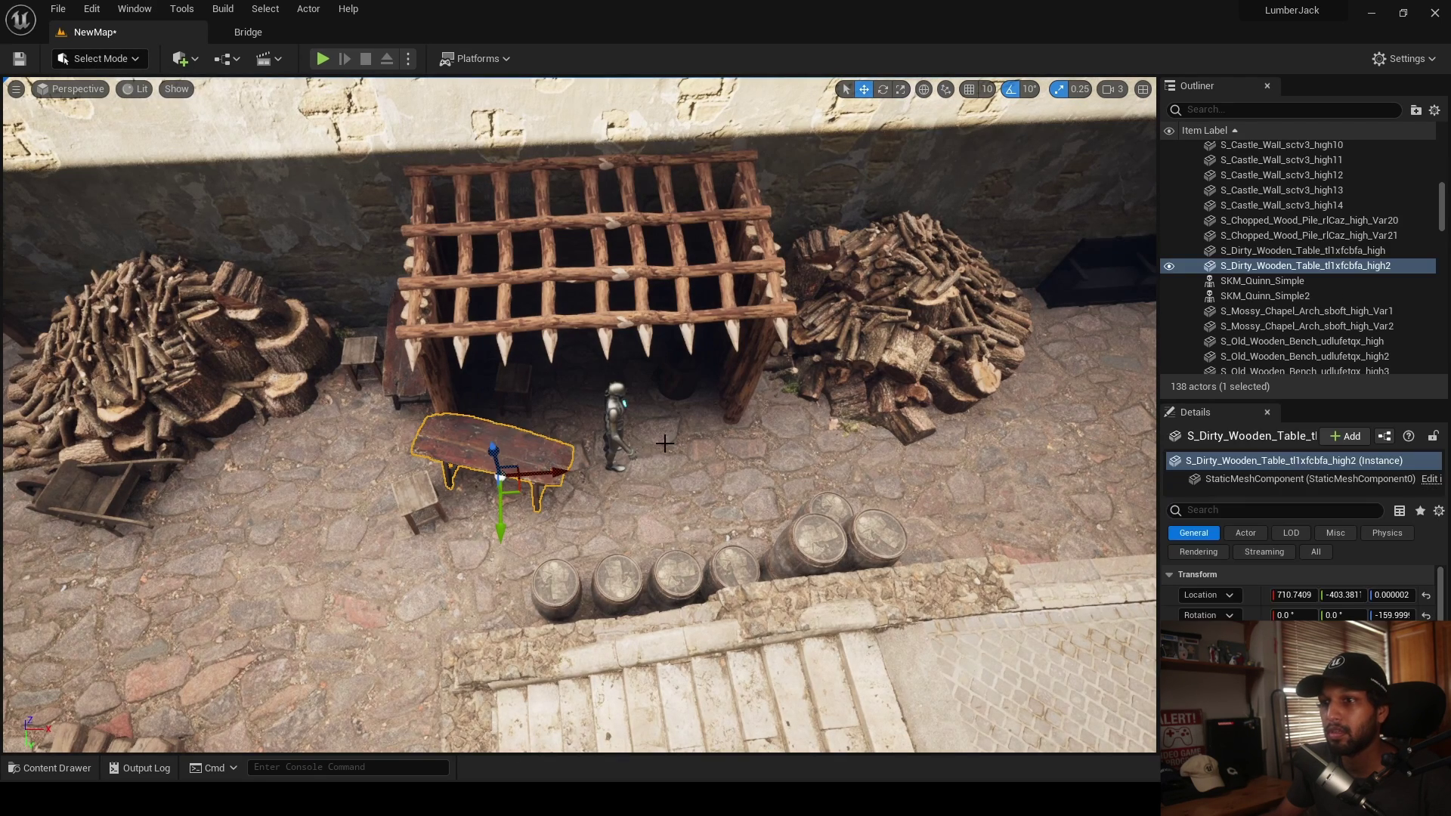
{"action": "left_click", "coordinate": [1169, 266]}
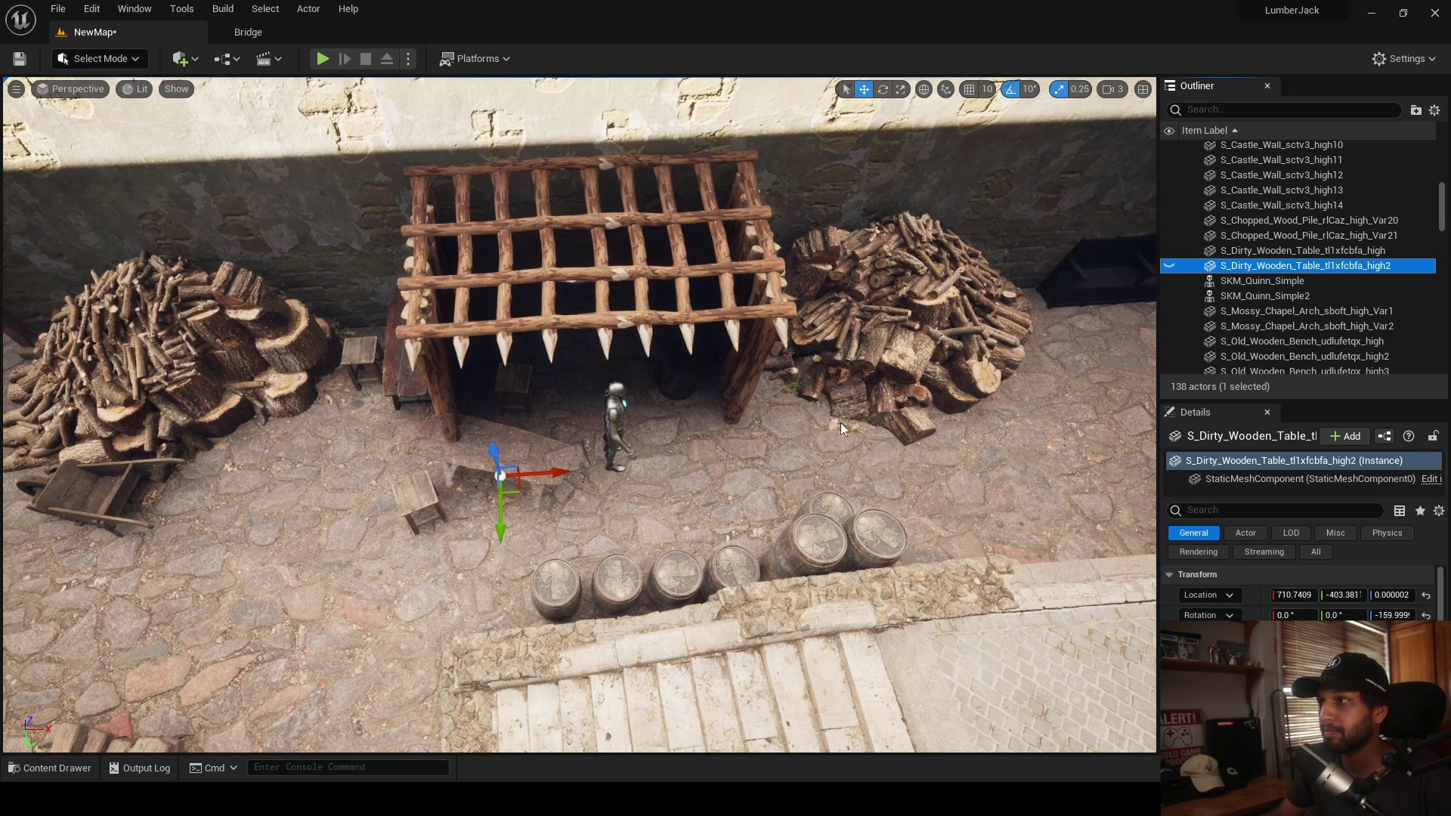
{"action": "left_click", "coordinate": [408, 501]}
{"action": "left_click", "coordinate": [1169, 266]}
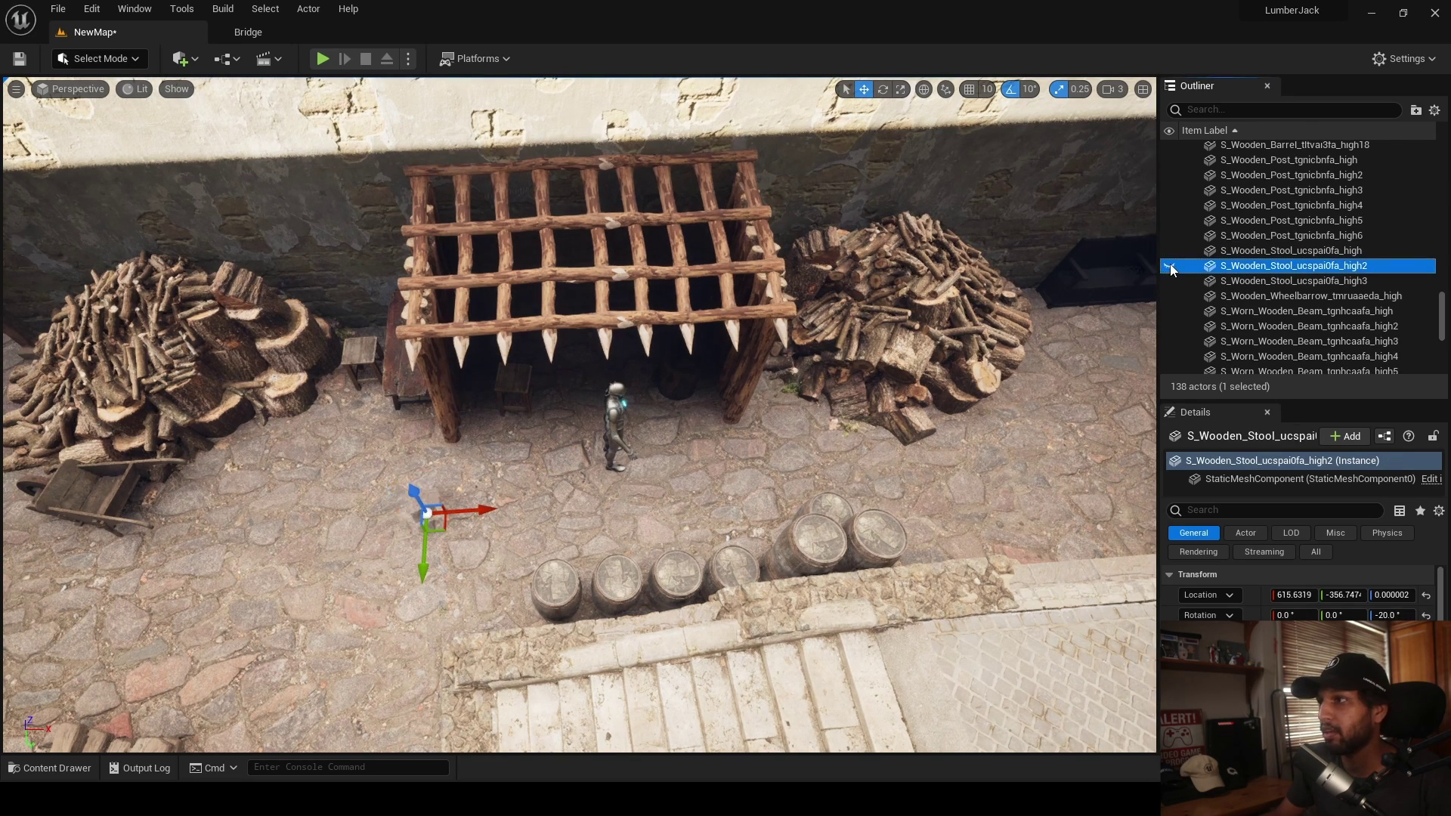
- Return to Foliage mode and paint a strip of all three dead bush types on the cobbles in front of the shed
{"action": "left_click", "coordinate": [101, 58]}
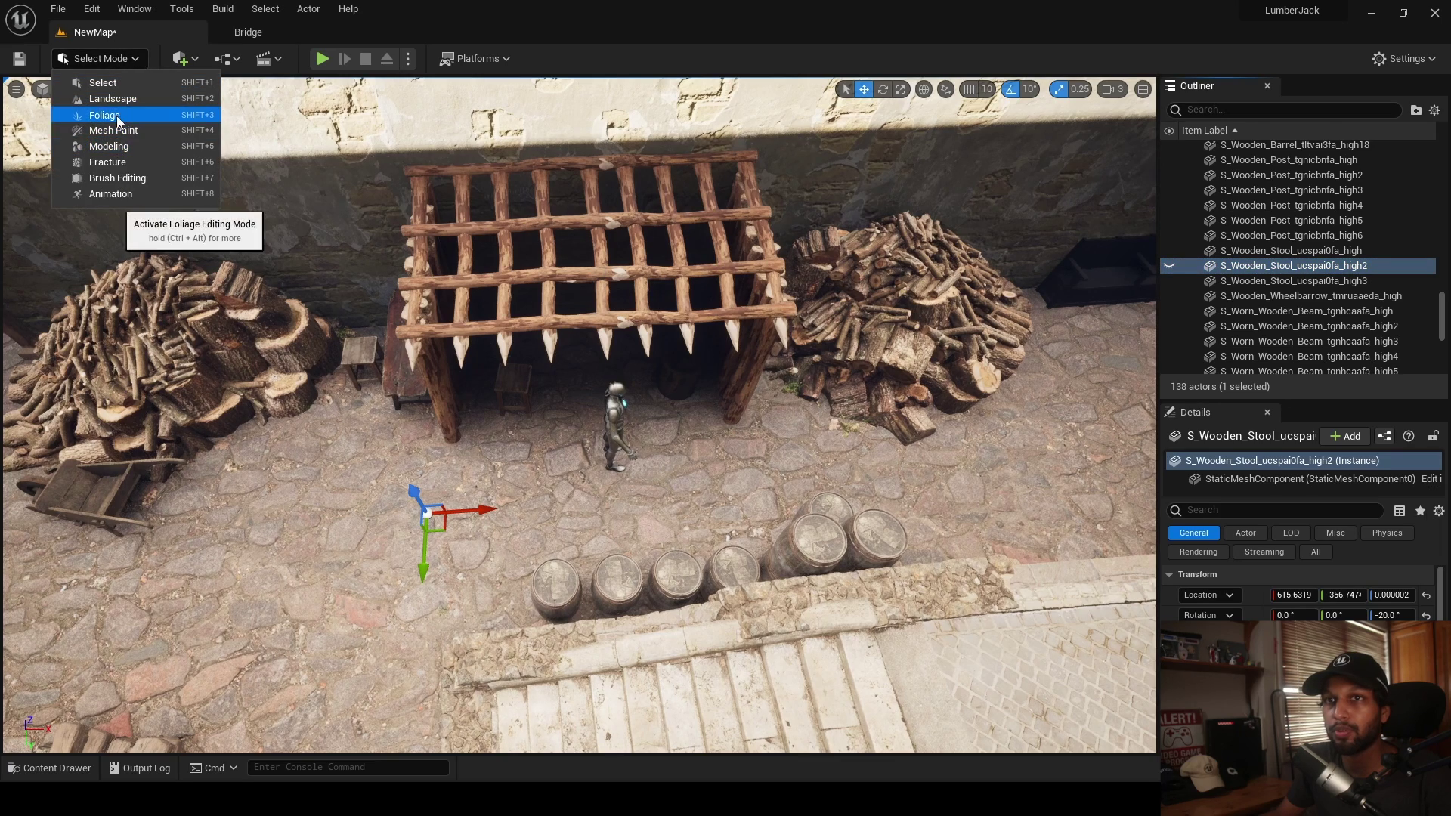
{"action": "left_click", "coordinate": [163, 254]}
{"action": "key", "text": "shift+3"}
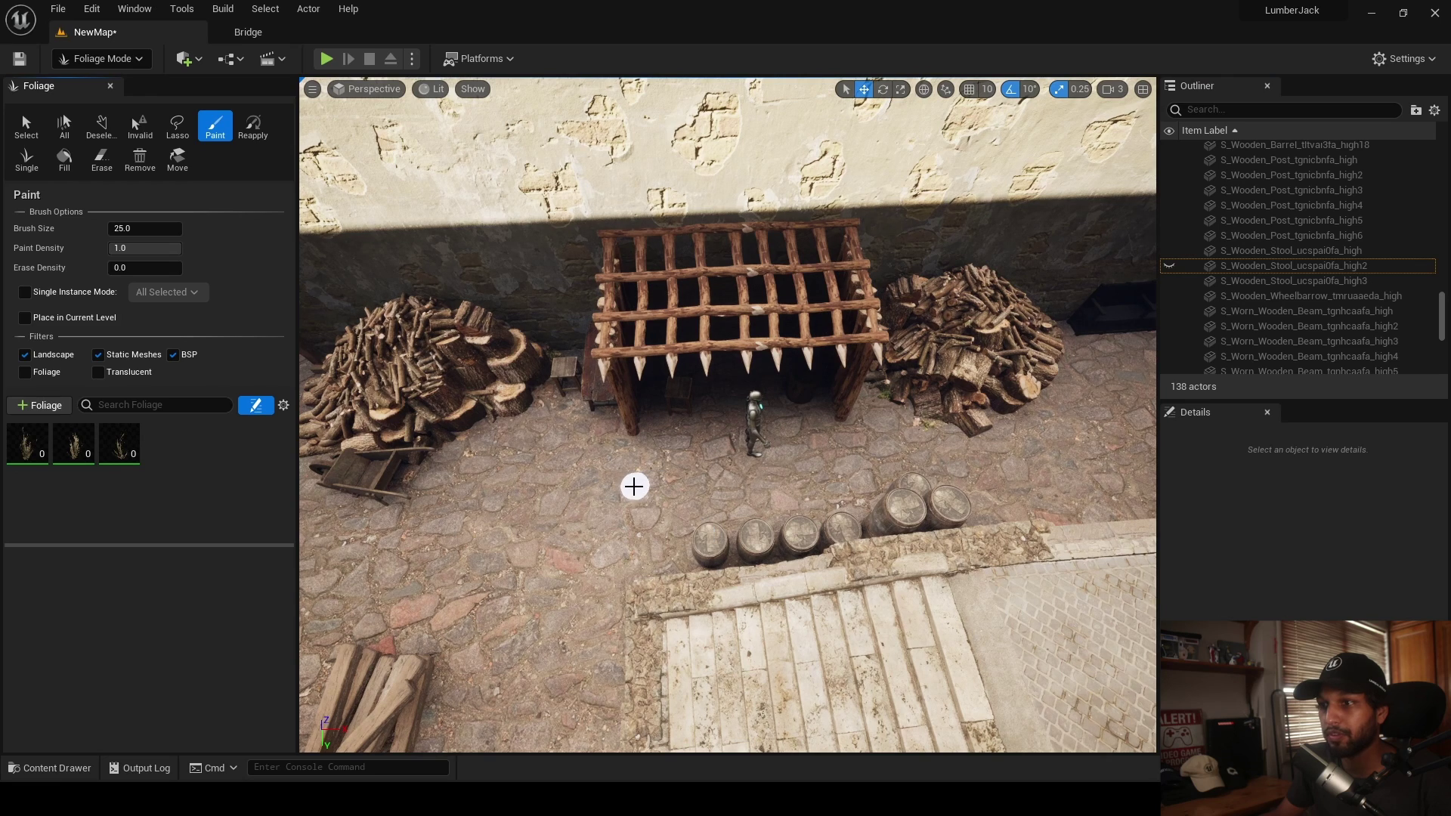
{"action": "left_click_drag", "start_coordinate": [619, 492], "coordinate": [813, 474]}
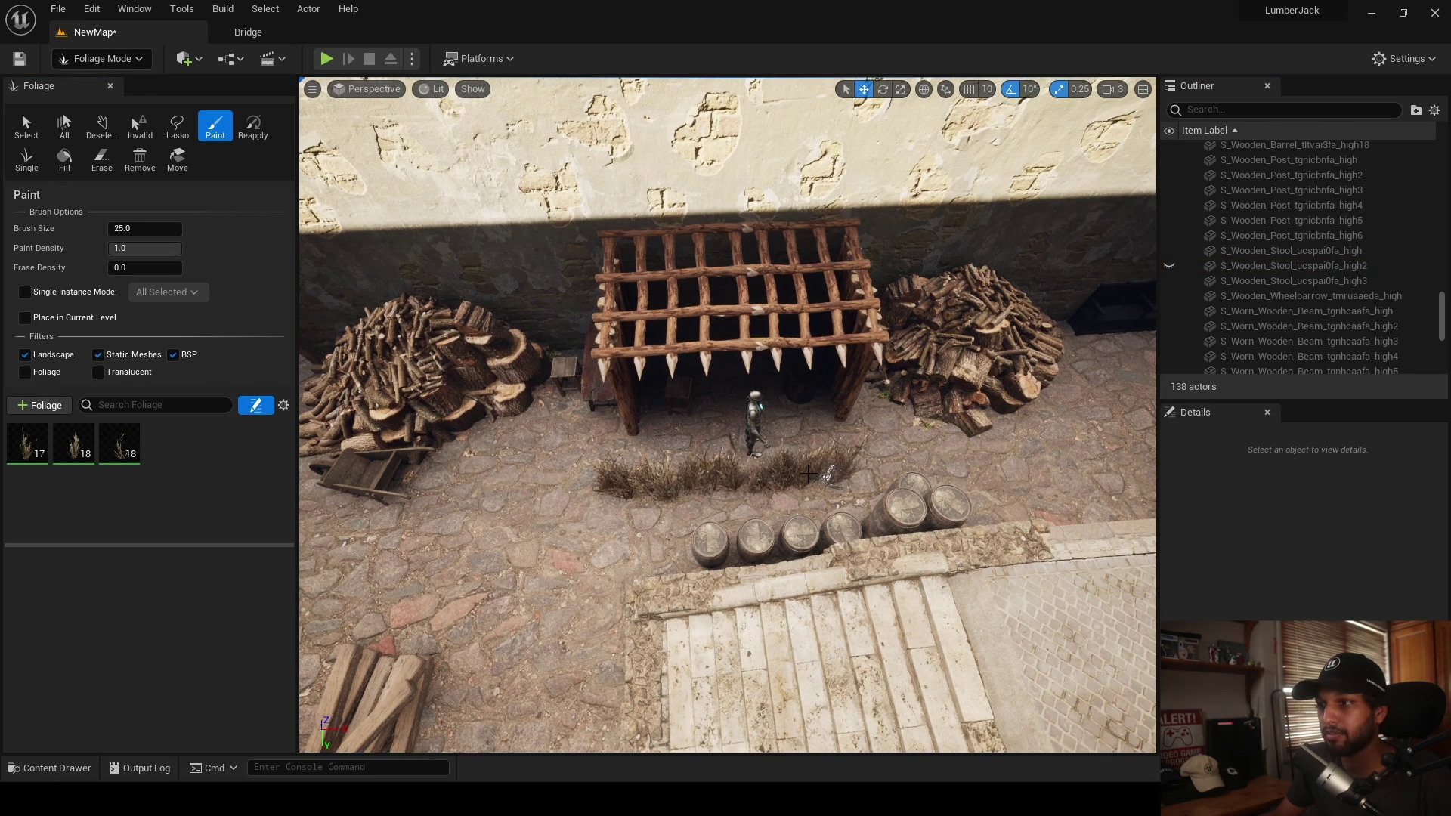
{"action": "key", "text": "ctrl+z"}
{"action": "key", "text": "w"}
{"action": "right_click_drag", "start_coordinate": [639, 486], "coordinate": [586, 470]}
{"action": "mouse_move", "coordinate": [587, 469]}
{"action": "left_mouse_down"}
{"action": "mouse_move", "coordinate": [858, 473]}
{"action": "mouse_move", "coordinate": [778, 470]}
{"action": "left_mouse_up"}
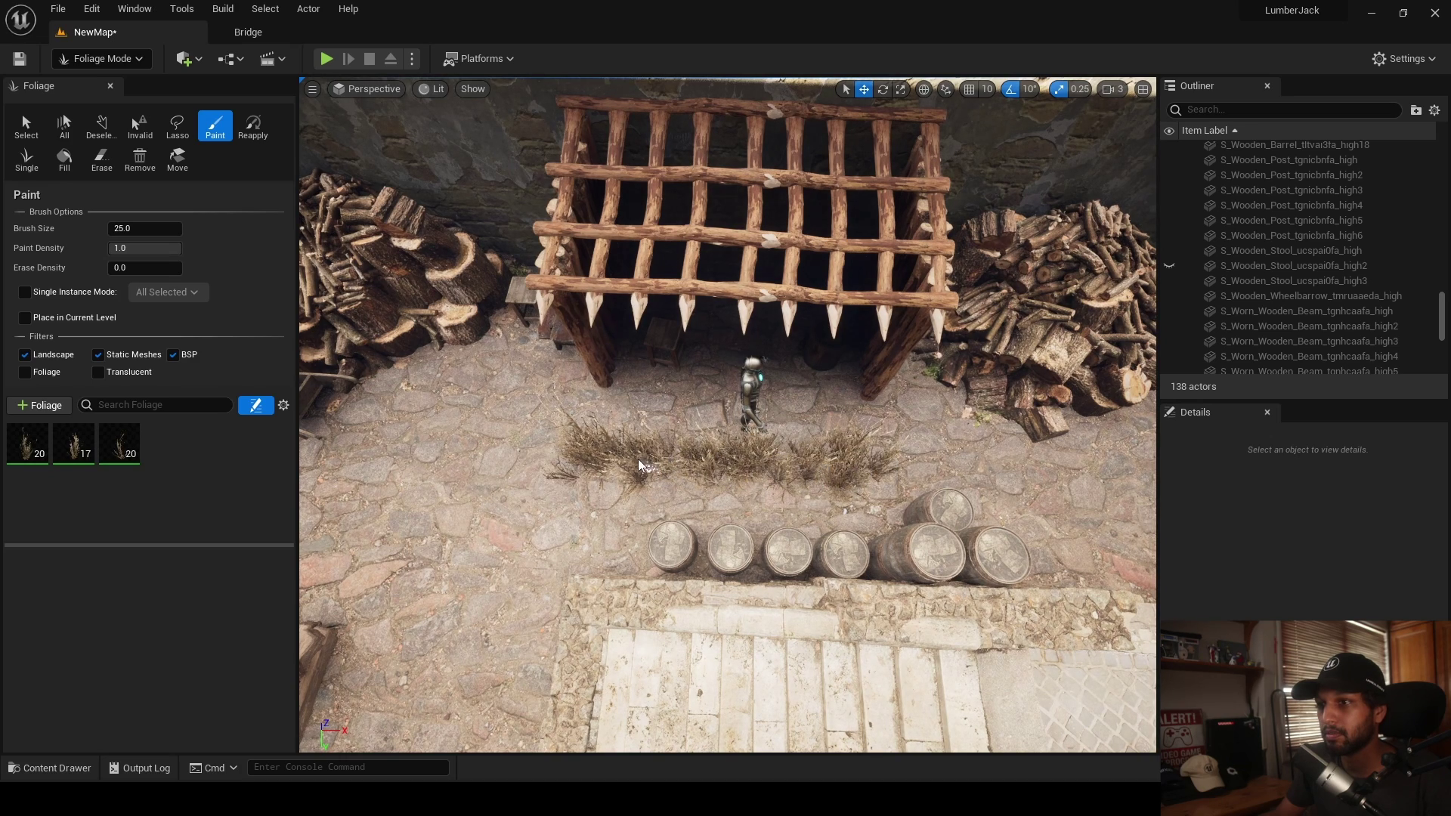
- Lasso-select the whole painted bush strip in front of the shed and raise it off the ground
{"action": "left_click", "coordinate": [178, 131]}
{"action": "right_click_drag", "start_coordinate": [615, 441], "coordinate": [869, 461]}
{"action": "left_click_drag", "start_coordinate": [664, 588], "coordinate": [690, 582]}
{"action": "left_click_drag", "start_coordinate": [733, 416], "coordinate": [701, 427]}
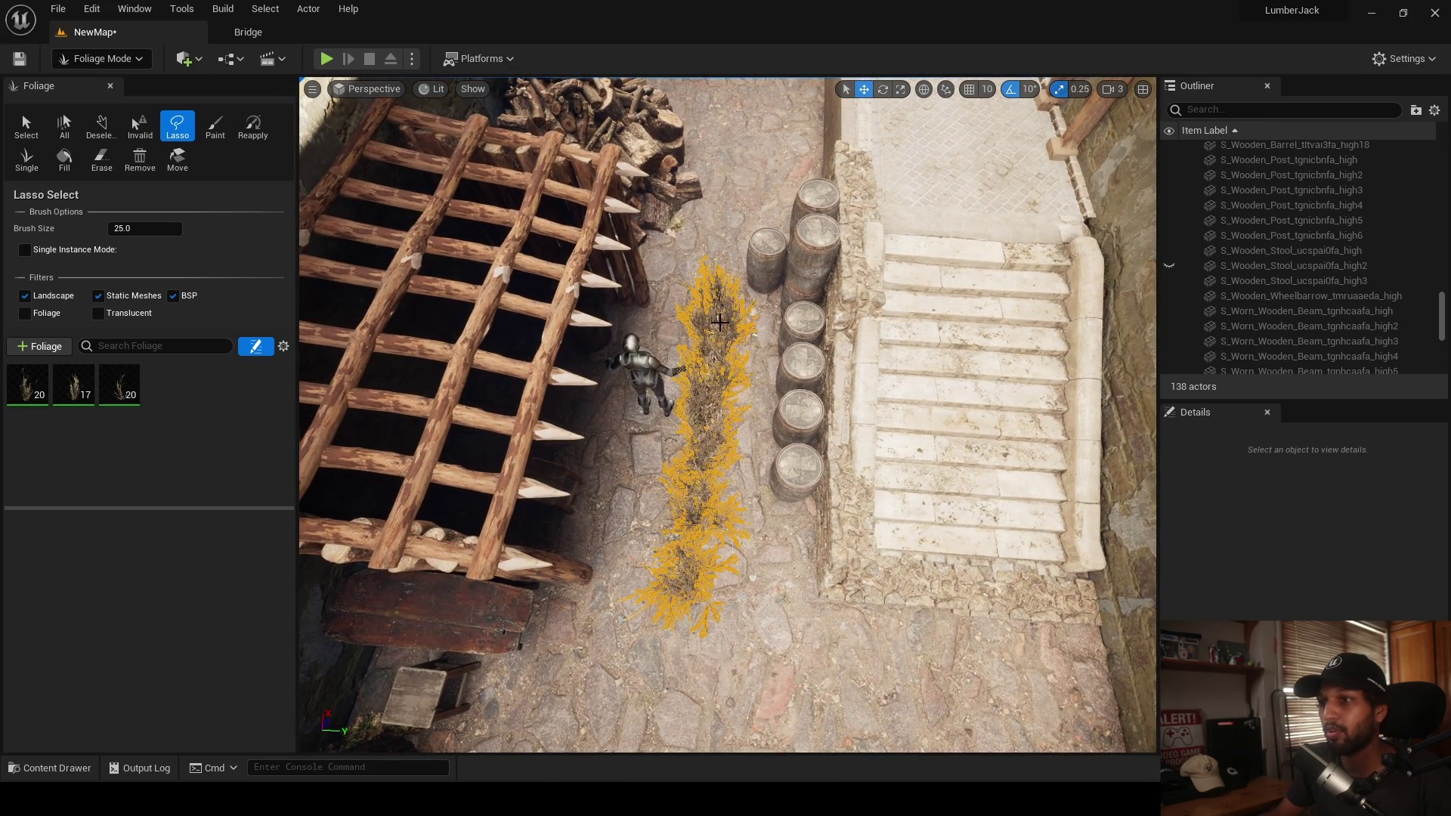
{"action": "right_click_drag", "start_coordinate": [692, 520], "coordinate": [711, 498]}
{"action": "left_click_drag", "start_coordinate": [711, 498], "coordinate": [717, 422]}
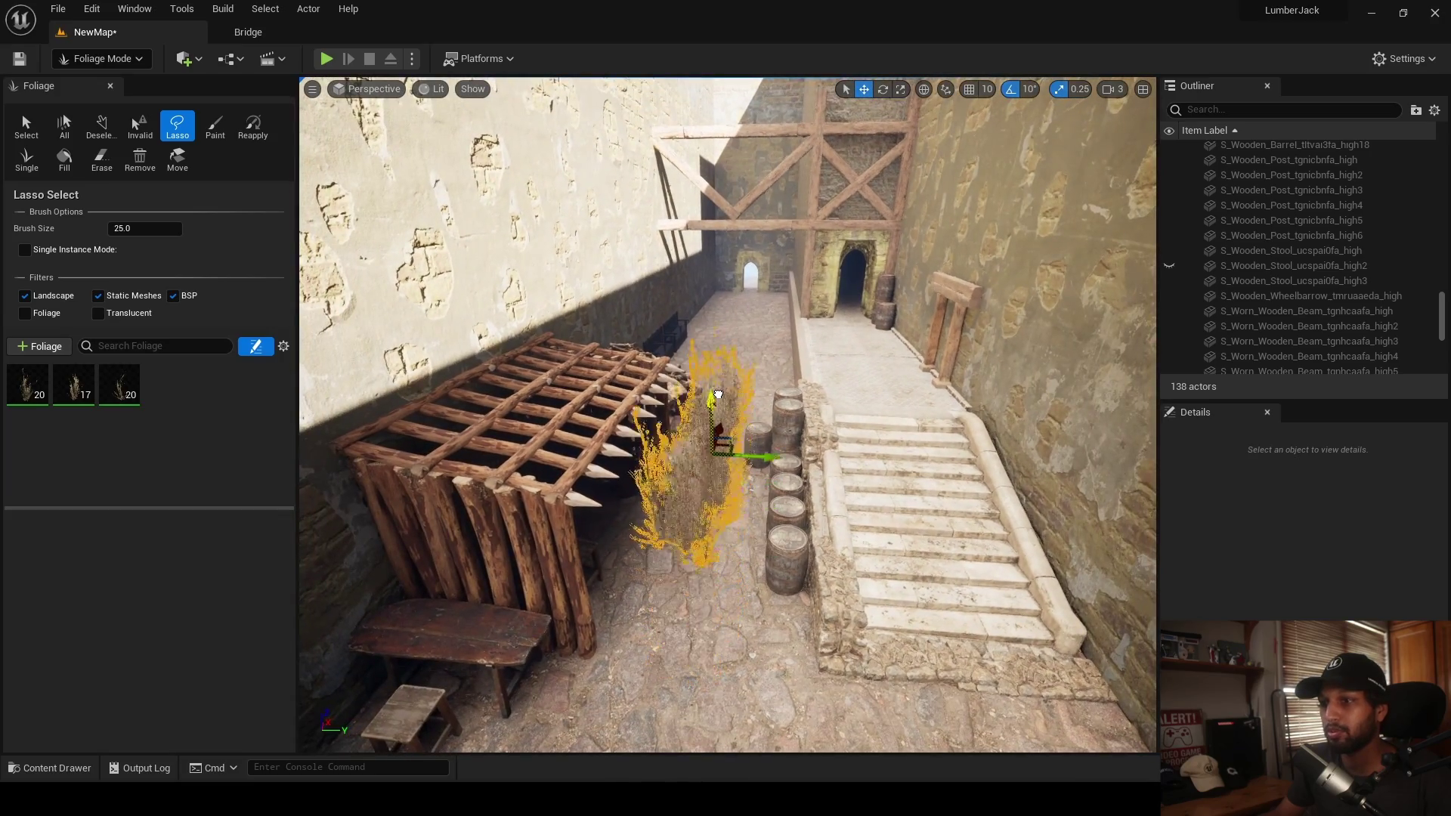
- Lay the selected bushes over the shed's log lattice roof as thatch, using duplicates of the strip to cover it
{"action": "left_click_drag", "start_coordinate": [851, 393], "coordinate": [911, 570]}
{"action": "left_click_drag", "start_coordinate": [777, 423], "coordinate": [697, 421]}
{"action": "left_click_drag", "start_coordinate": [631, 364], "coordinate": [632, 345]}
{"action": "right_click_drag", "start_coordinate": [631, 345], "coordinate": [723, 250]}
{"action": "left_click_drag", "start_coordinate": [758, 224], "coordinate": [758, 209]}
{"action": "right_click_drag", "start_coordinate": [758, 209], "coordinate": [800, 283]}
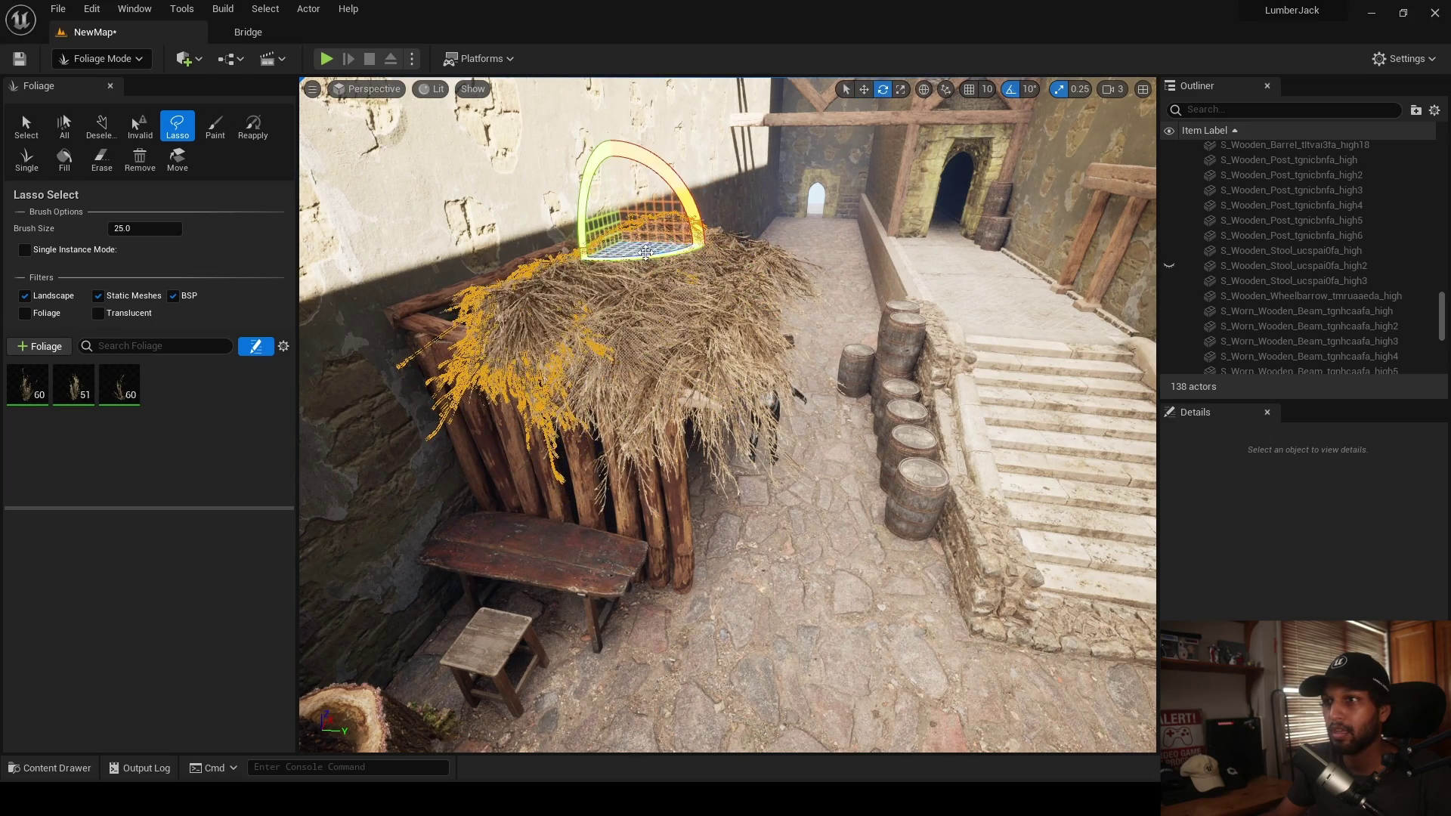
- Duplicate the selected thatch once more and rotate the copy along the roof's edge beside the wall
{"action": "left_click_drag", "start_coordinate": [670, 244], "coordinate": [608, 236], "text": "alt"}
{"action": "right_click_drag", "start_coordinate": [606, 238], "coordinate": [608, 269]}
{"action": "left_click_drag", "start_coordinate": [666, 260], "coordinate": [663, 247]}
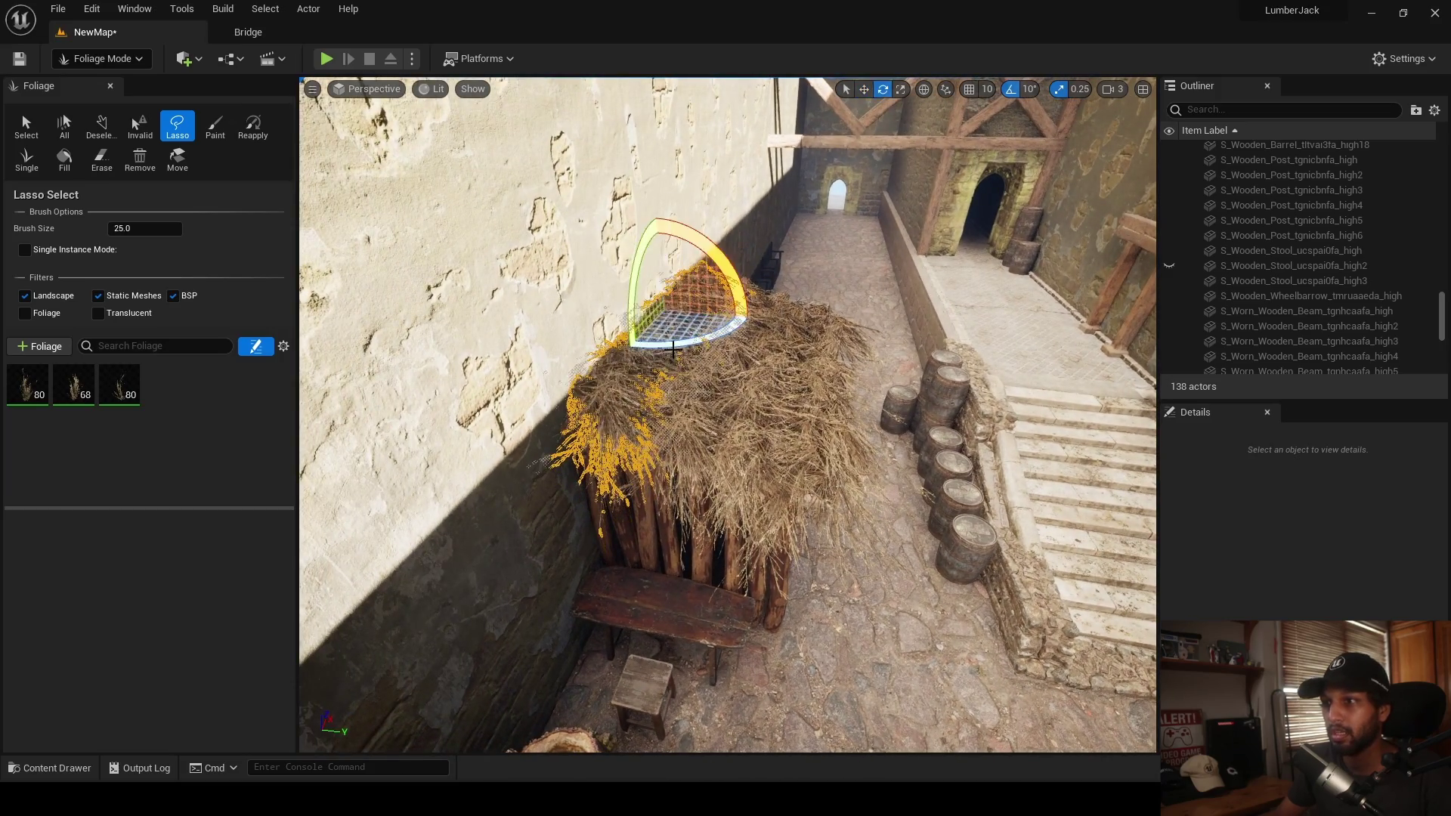
{"action": "left_click_drag", "start_coordinate": [677, 345], "coordinate": [473, 398]}
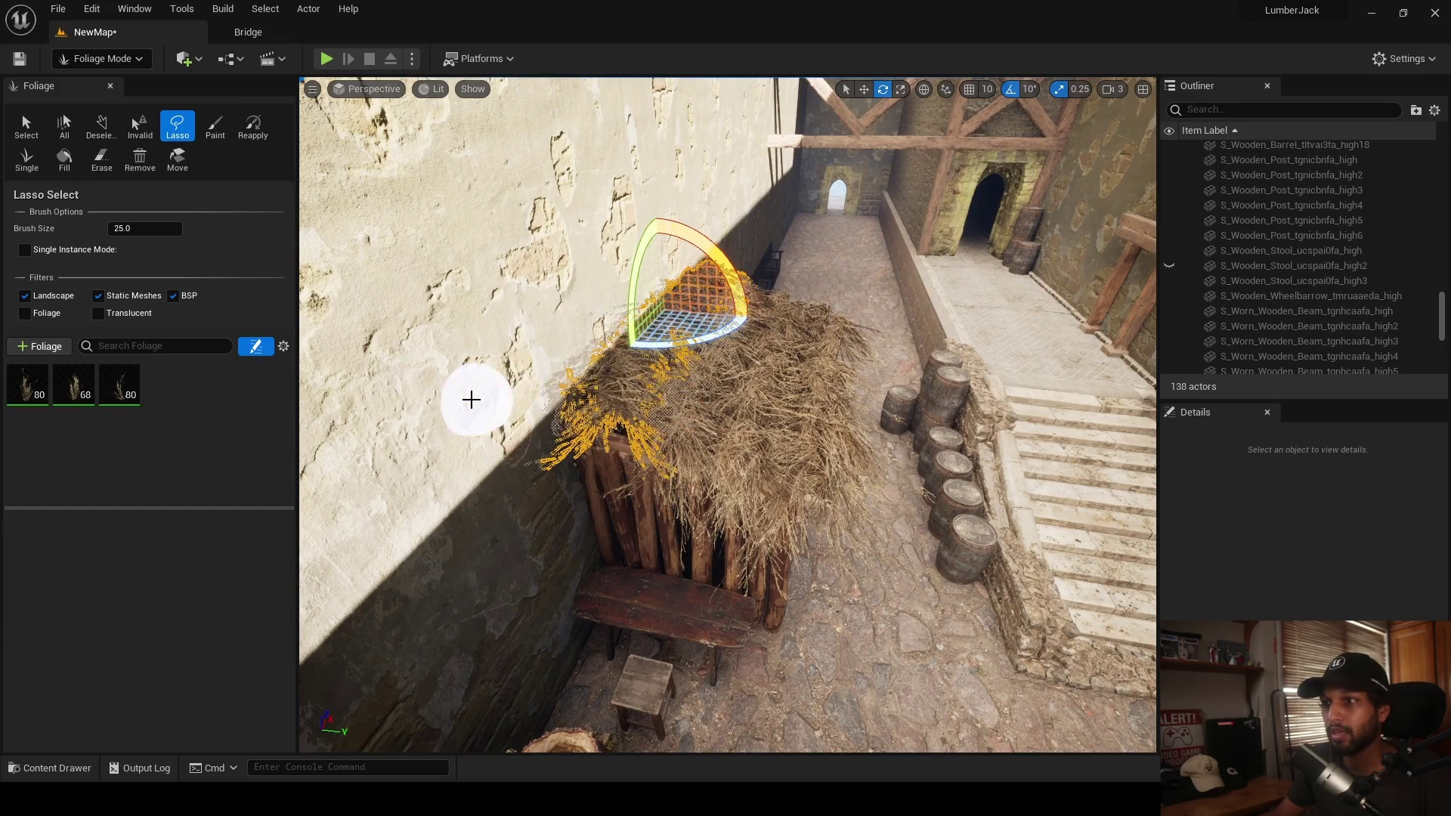
- Paint a short strip of dead bushes on the open cobbles between the wood pile and the stairs
{"action": "right_click_drag", "start_coordinate": [597, 474], "coordinate": [612, 527]}
{"action": "left_click", "coordinate": [214, 125]}
{"action": "mouse_move", "coordinate": [677, 590]}
{"action": "right_mouse_down"}
{"action": "mouse_move", "coordinate": [678, 612]}
{"action": "mouse_move", "coordinate": [670, 541]}
{"action": "right_mouse_up"}
{"action": "mouse_move", "coordinate": [670, 542]}
{"action": "left_mouse_down"}
{"action": "mouse_move", "coordinate": [660, 518]}
{"action": "mouse_move", "coordinate": [805, 537]}
{"action": "mouse_move", "coordinate": [720, 533]}
{"action": "left_mouse_up"}
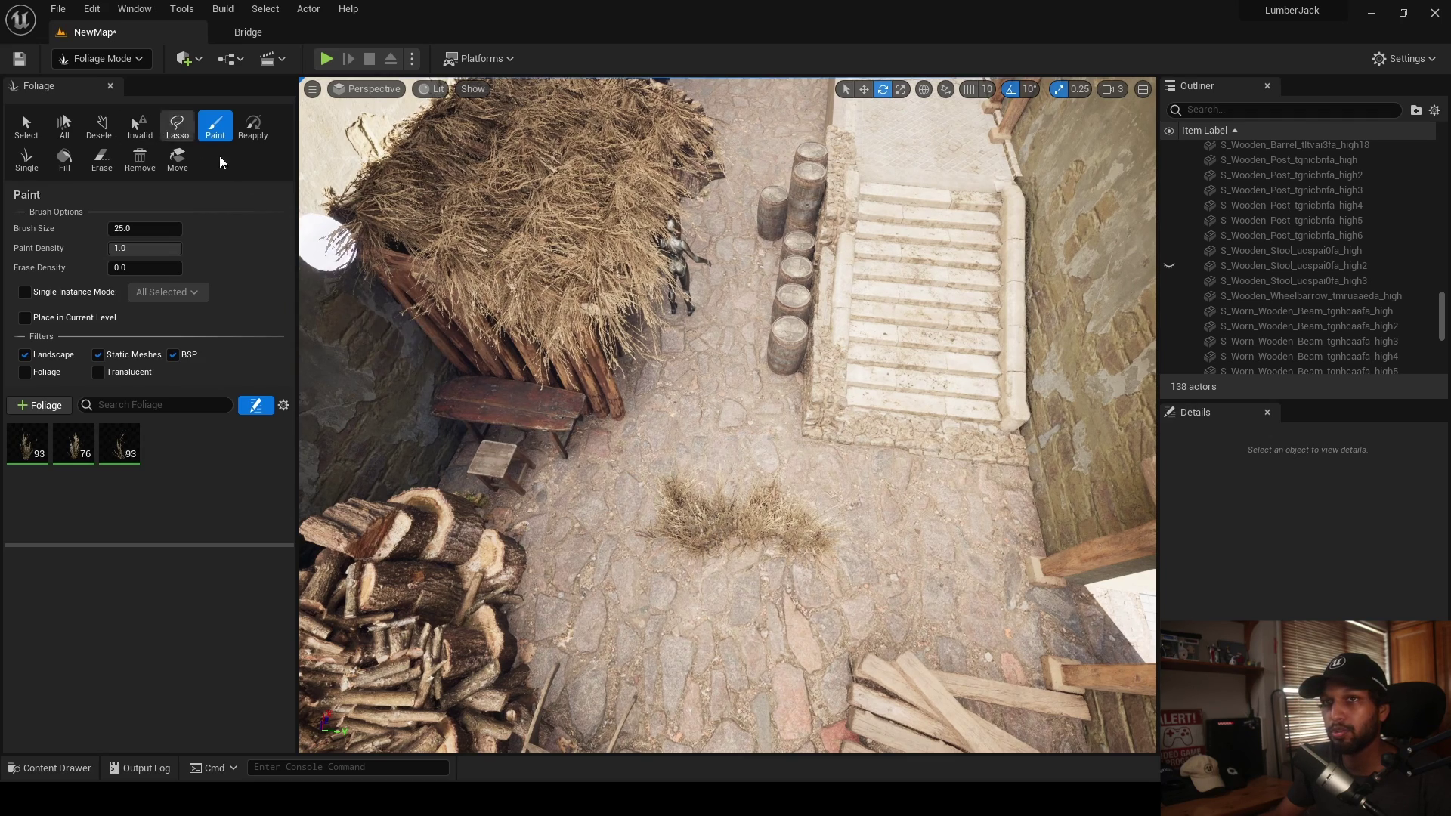
{"action": "left_click_drag", "start_coordinate": [802, 537], "coordinate": [839, 532]}
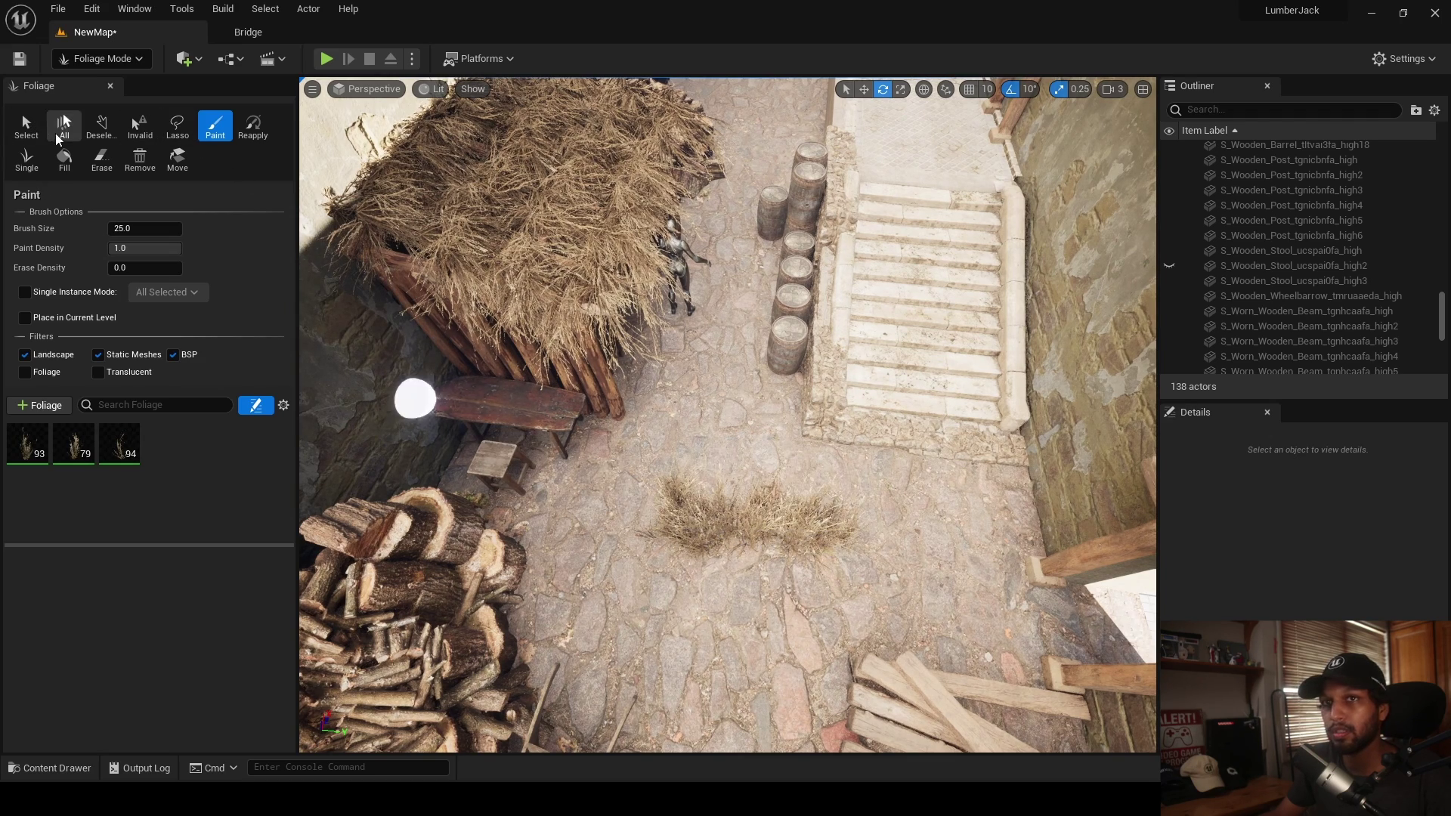
{"action": "left_click", "coordinate": [176, 130]}
{"action": "mouse_move", "coordinate": [664, 552]}
{"action": "left_mouse_down"}
{"action": "mouse_move", "coordinate": [674, 522]}
{"action": "mouse_move", "coordinate": [851, 535]}
{"action": "left_mouse_up"}
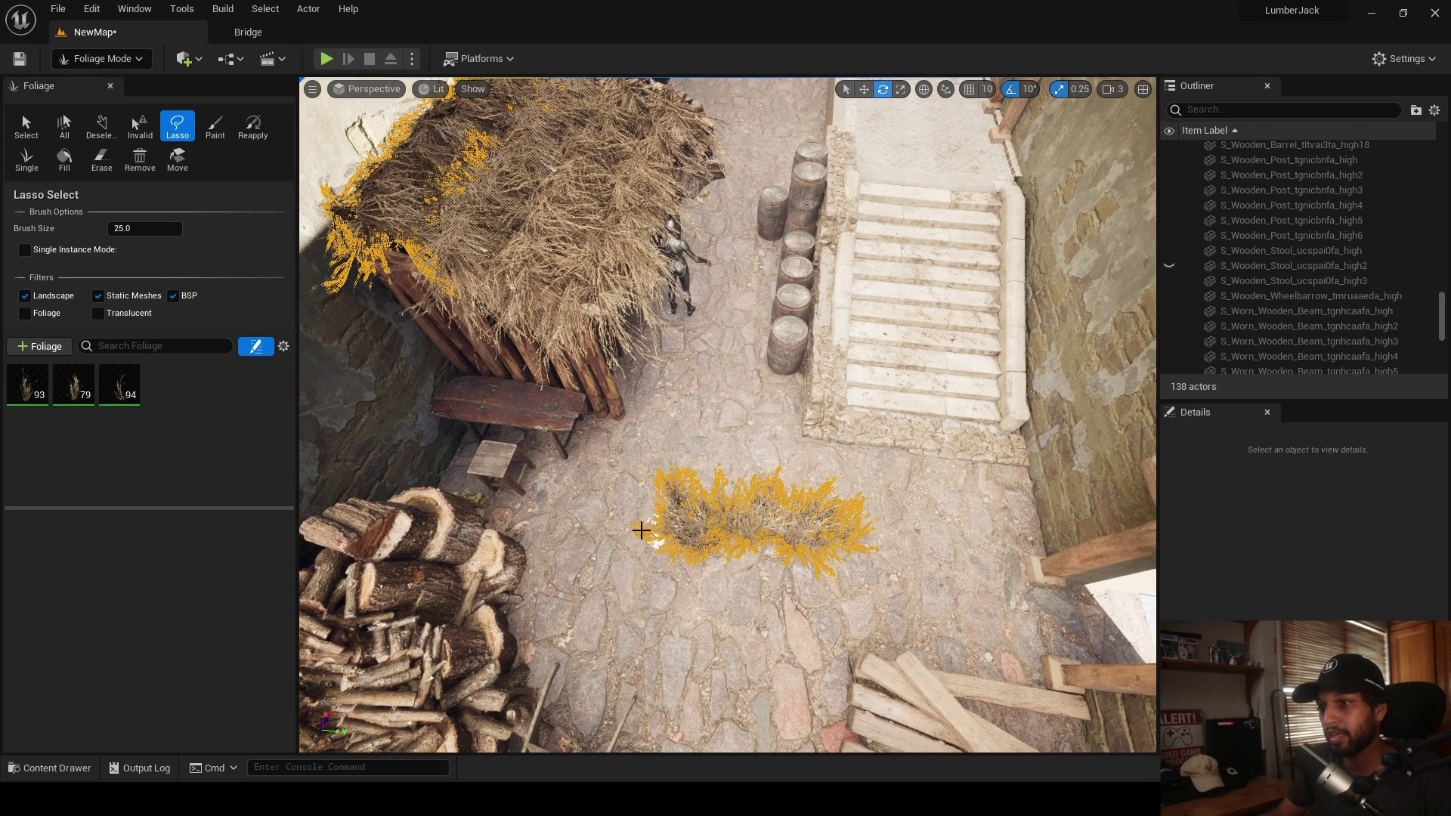
{"action": "left_click_drag", "start_coordinate": [754, 518], "coordinate": [729, 517]}
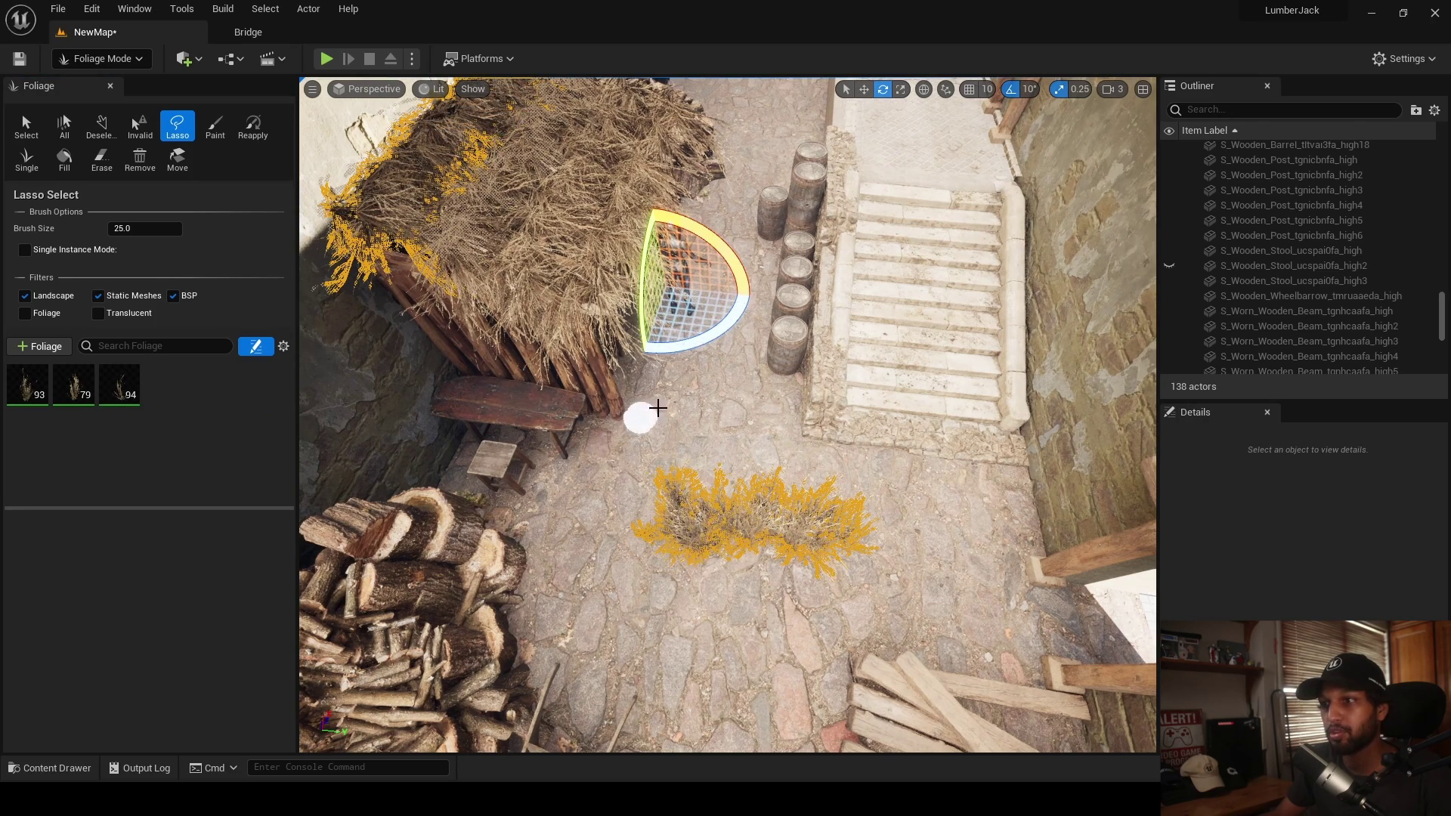
{"action": "left_click", "coordinate": [35, 124]}
{"action": "left_click", "coordinate": [600, 421]}
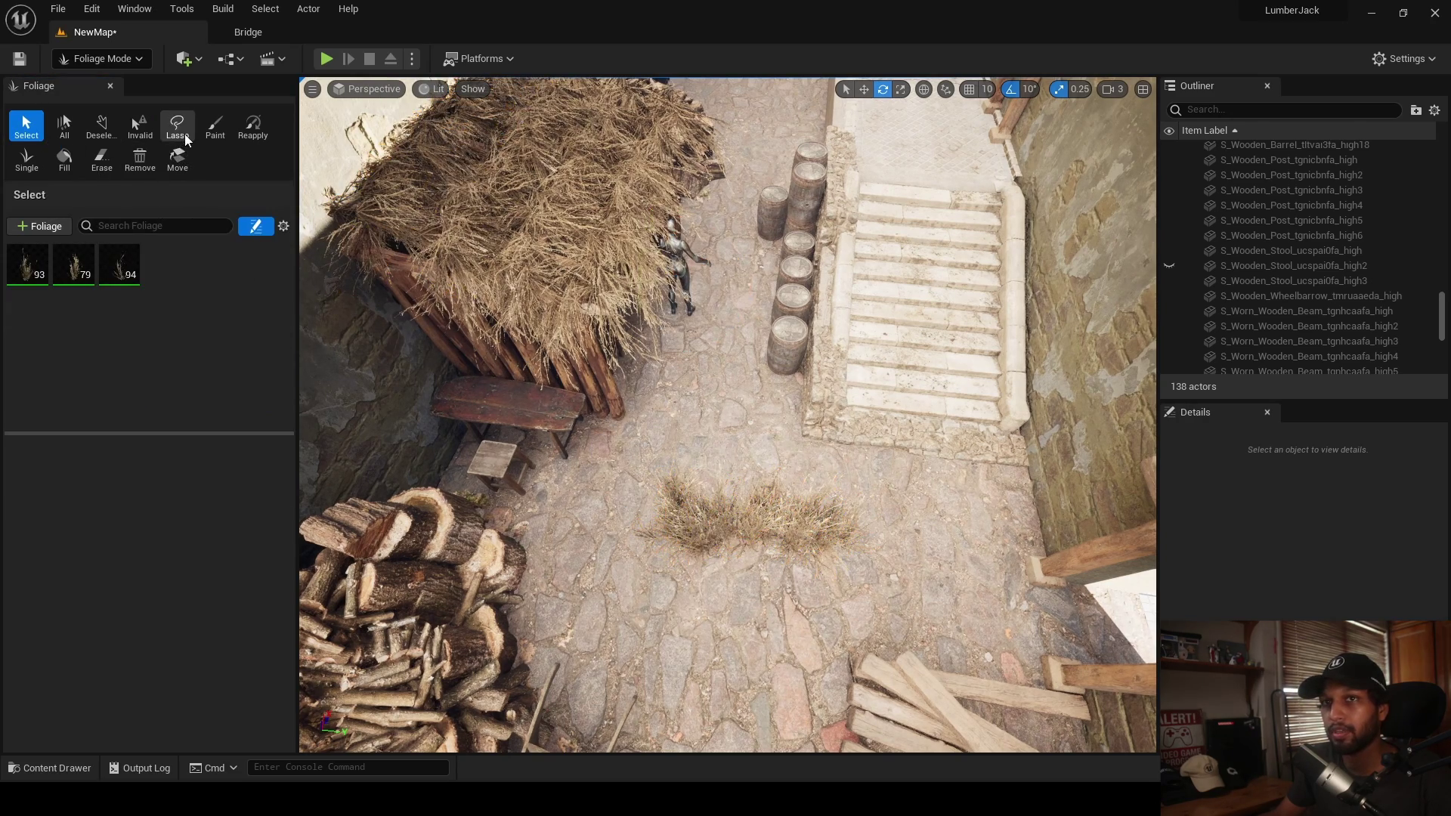
- Lasso-select only the short bush strip and move it beside the shed, raised to roof height above the table
{"action": "left_click", "coordinate": [177, 125]}
{"action": "left_click_drag", "start_coordinate": [657, 528], "coordinate": [811, 533]}
{"action": "left_click", "coordinate": [32, 127]}
{"action": "right_click_drag", "start_coordinate": [710, 544], "coordinate": [615, 460]}
{"action": "key", "text": "w"}
{"action": "left_click_drag", "start_coordinate": [747, 495], "coordinate": [863, 442]}
{"action": "right_click_drag", "start_coordinate": [864, 442], "coordinate": [899, 435]}
{"action": "key", "text": "w"}
{"action": "left_click_drag", "start_coordinate": [632, 304], "coordinate": [641, 202]}
{"action": "right_click_drag", "start_coordinate": [665, 188], "coordinate": [642, 162]}
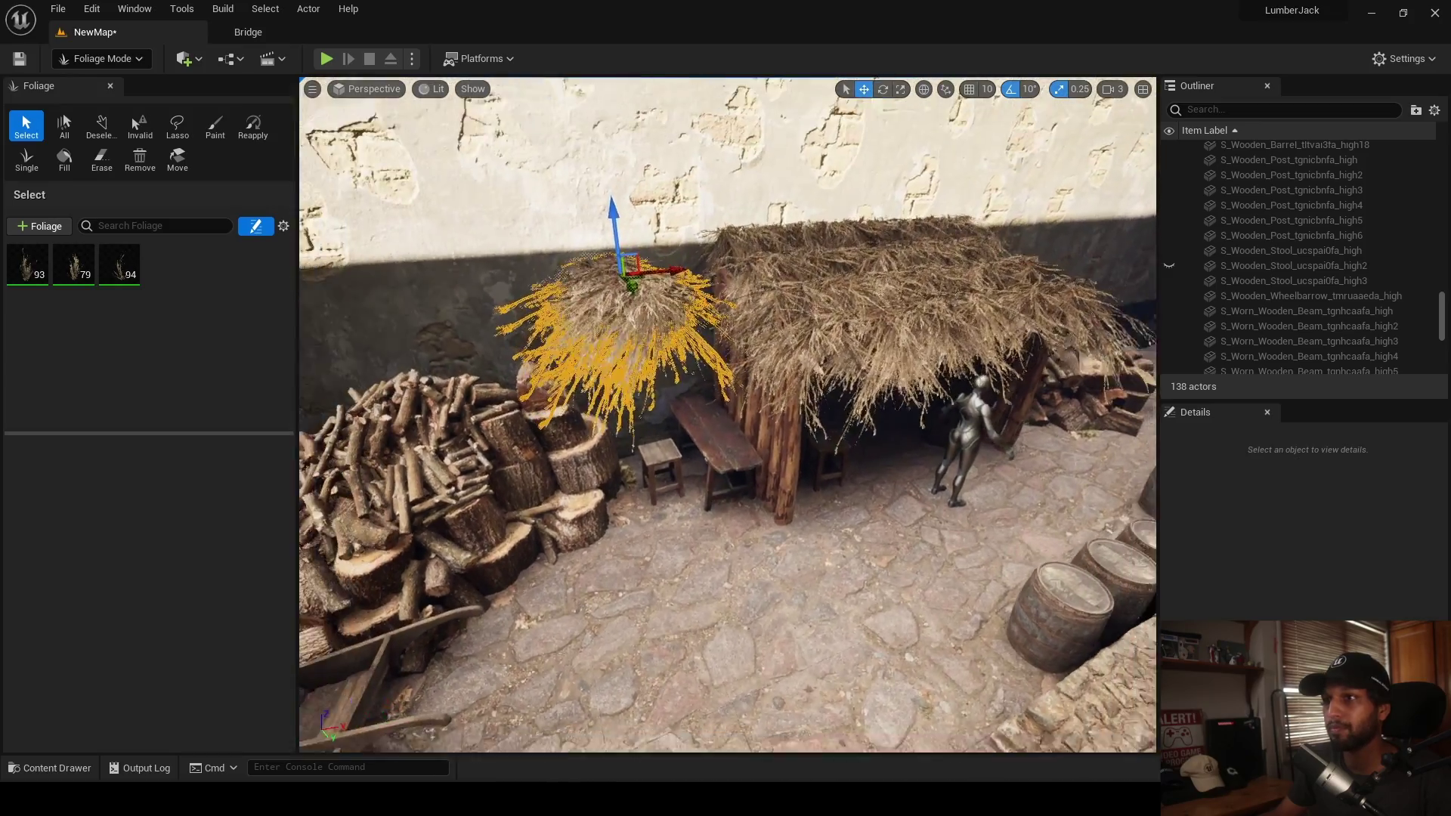
- Slide the selected bushes onto the end of the shed's thatched roof and deselect them
{"action": "scroll", "coordinate": [629, 276], "scroll_direction": "down", "scroll_amount": 3}
{"action": "left_click_drag", "start_coordinate": [628, 277], "coordinate": [780, 269]}
{"action": "right_click_drag", "start_coordinate": [781, 269], "coordinate": [839, 265]}
{"action": "mouse_move", "coordinate": [683, 264]}
{"action": "left_mouse_down"}
{"action": "mouse_move", "coordinate": [700, 263]}
{"action": "mouse_move", "coordinate": [658, 262]}
{"action": "mouse_move", "coordinate": [672, 263]}
{"action": "left_mouse_up"}
{"action": "left_click", "coordinate": [835, 528]}
{"action": "right_click_drag", "start_coordinate": [836, 528], "coordinate": [677, 536]}
- Check the thatched shed through the CineCameraActor view and stop piloting the camera
{"action": "right_click_drag", "start_coordinate": [706, 249], "coordinate": [699, 274]}
{"action": "left_click", "coordinate": [386, 89]}
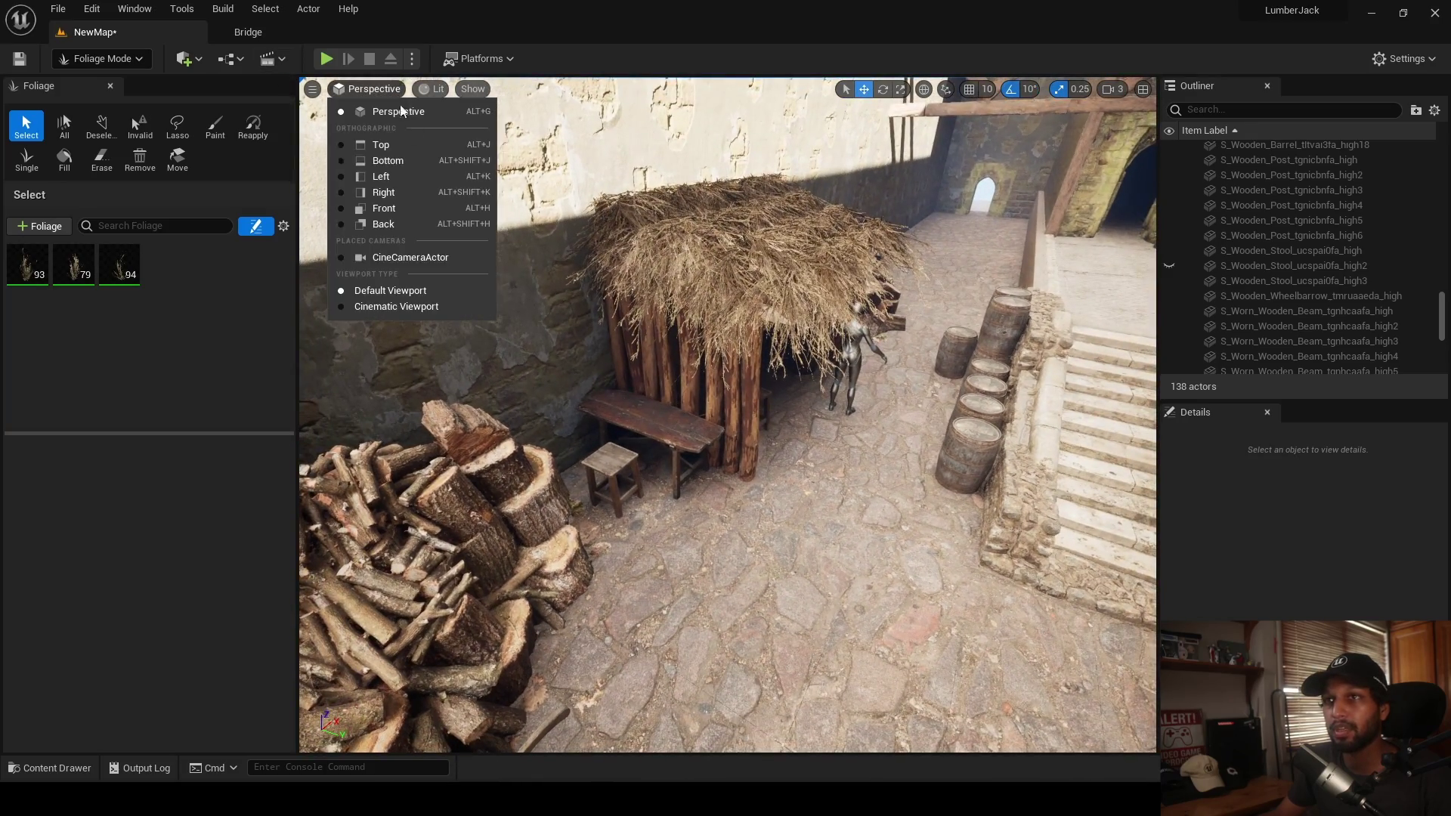
{"action": "left_click", "coordinate": [451, 257]}
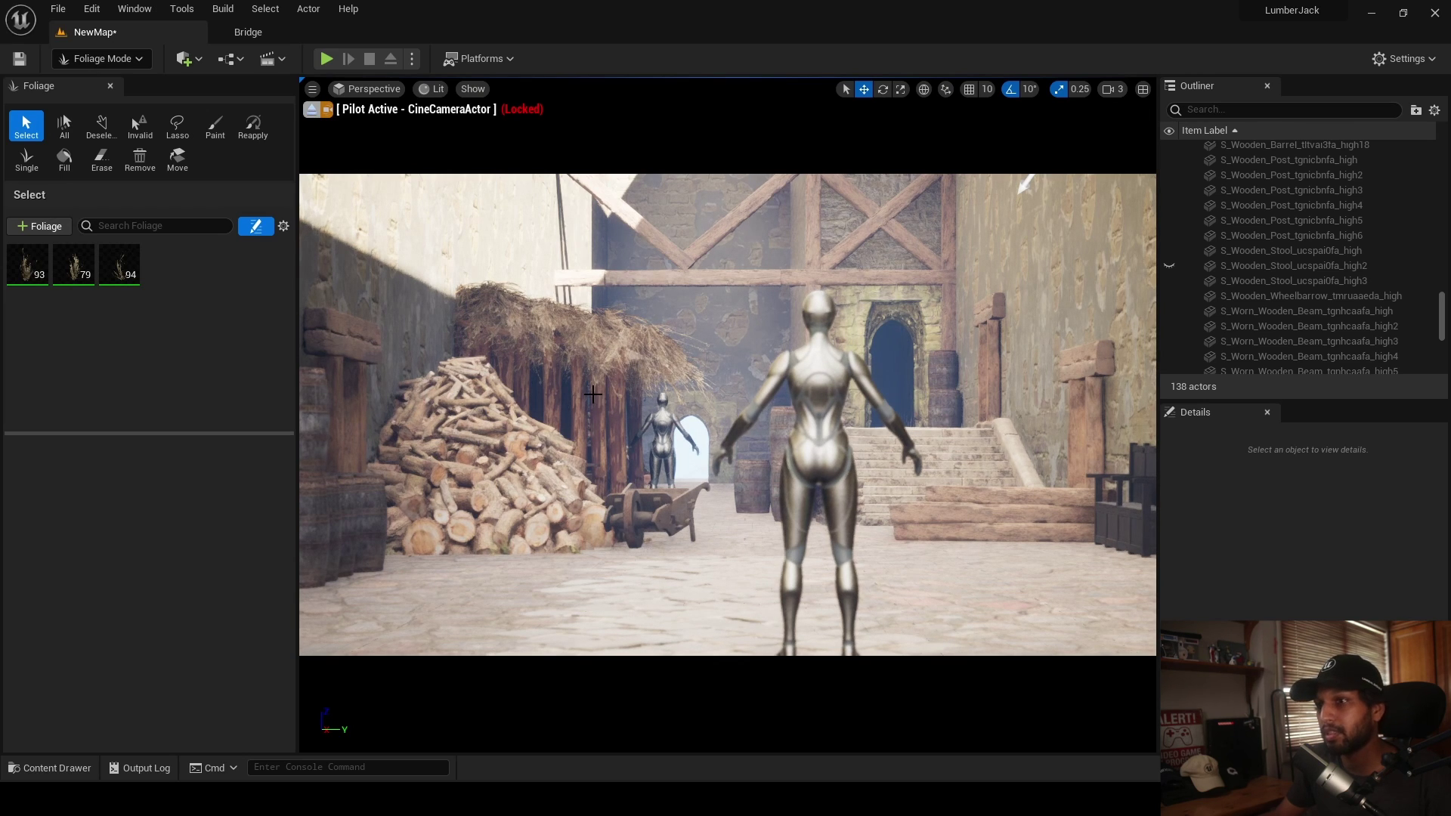
{"action": "left_click", "coordinate": [311, 109]}
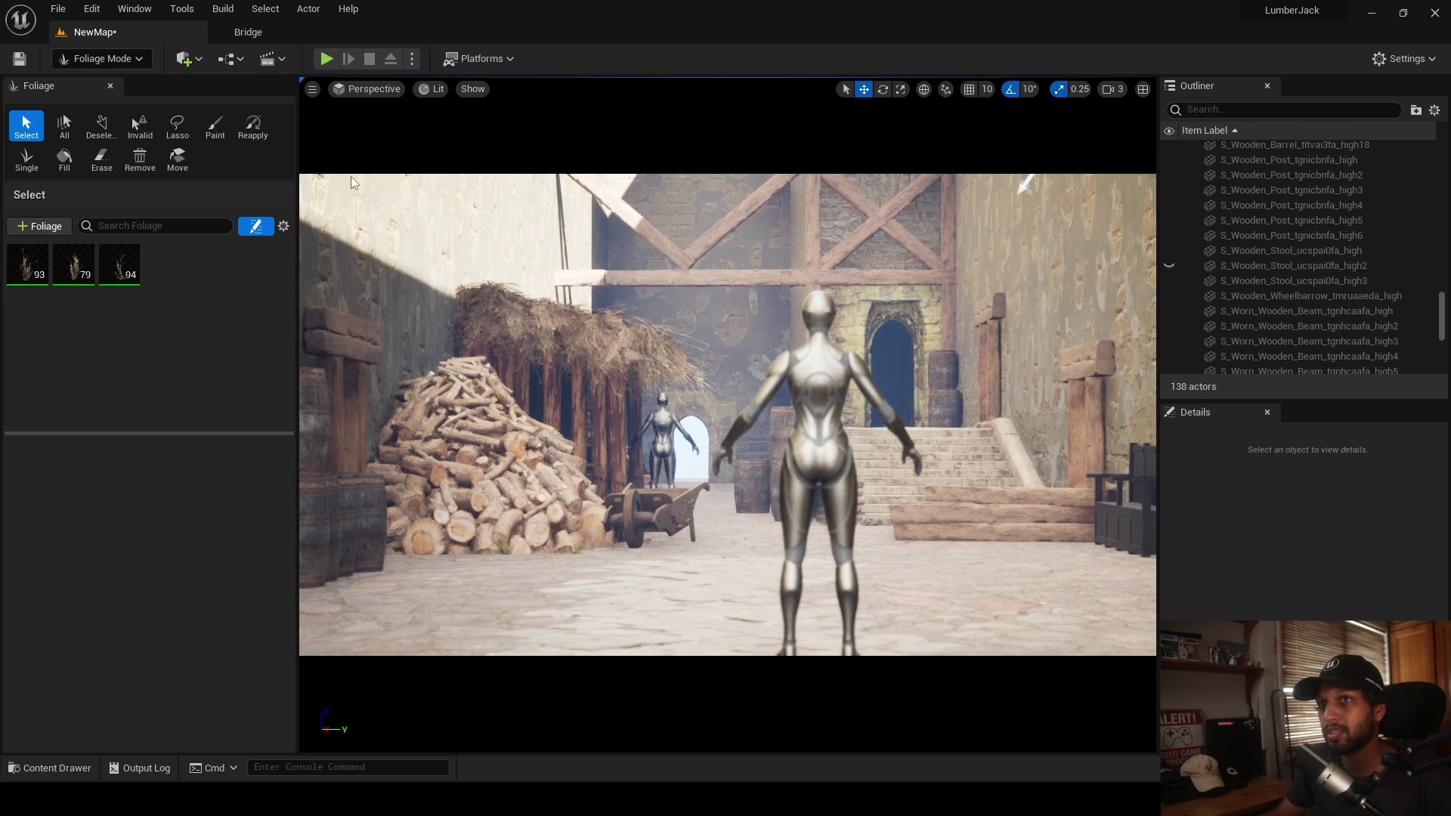
- Rotate the directional light so the sun shines from the open sky beyond the outer wall
{"action": "right_click_drag", "start_coordinate": [726, 415], "coordinate": [662, 437]}
{"action": "key", "text": "a"}
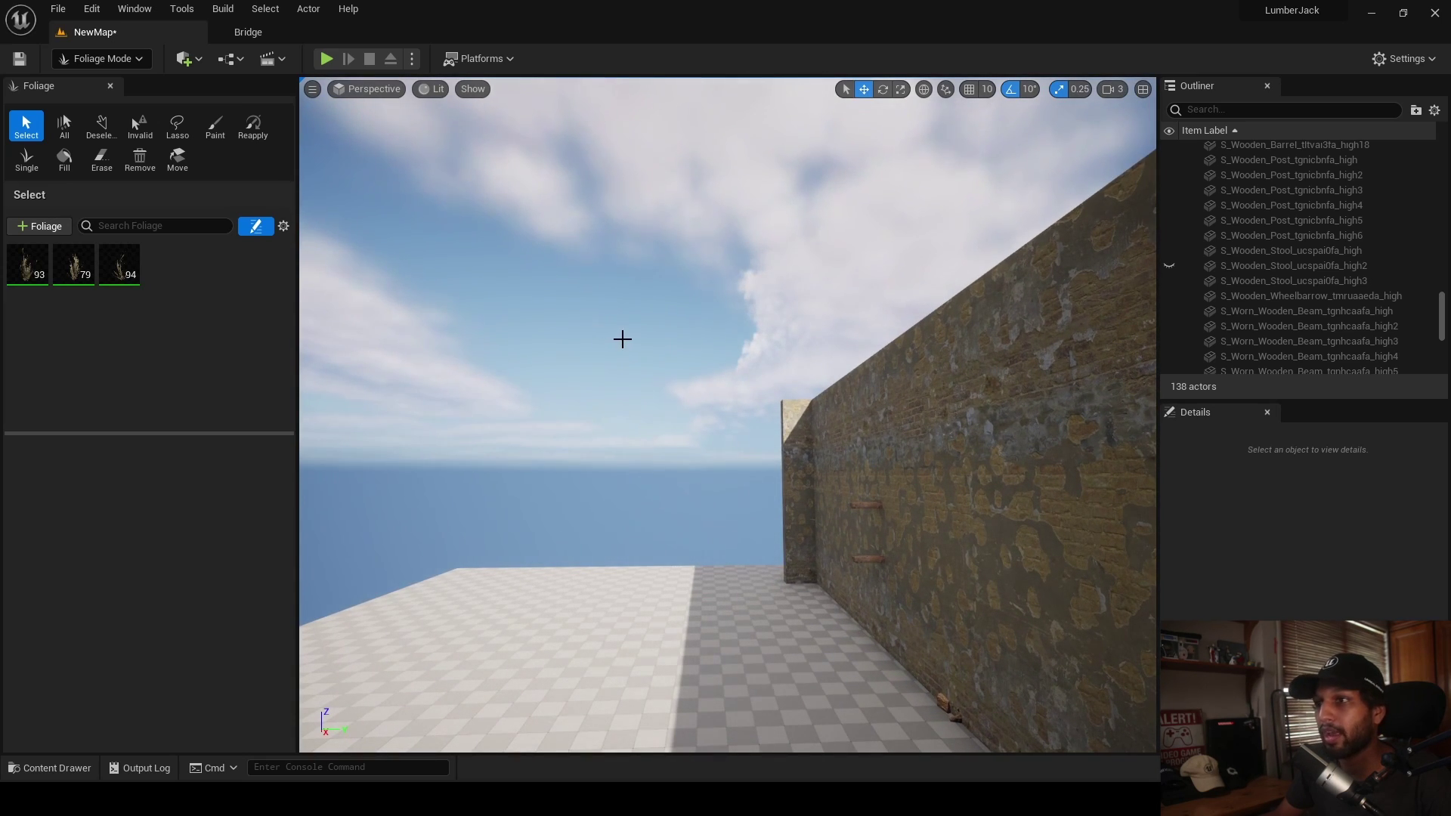
{"action": "key", "text": "ctrl+l"}
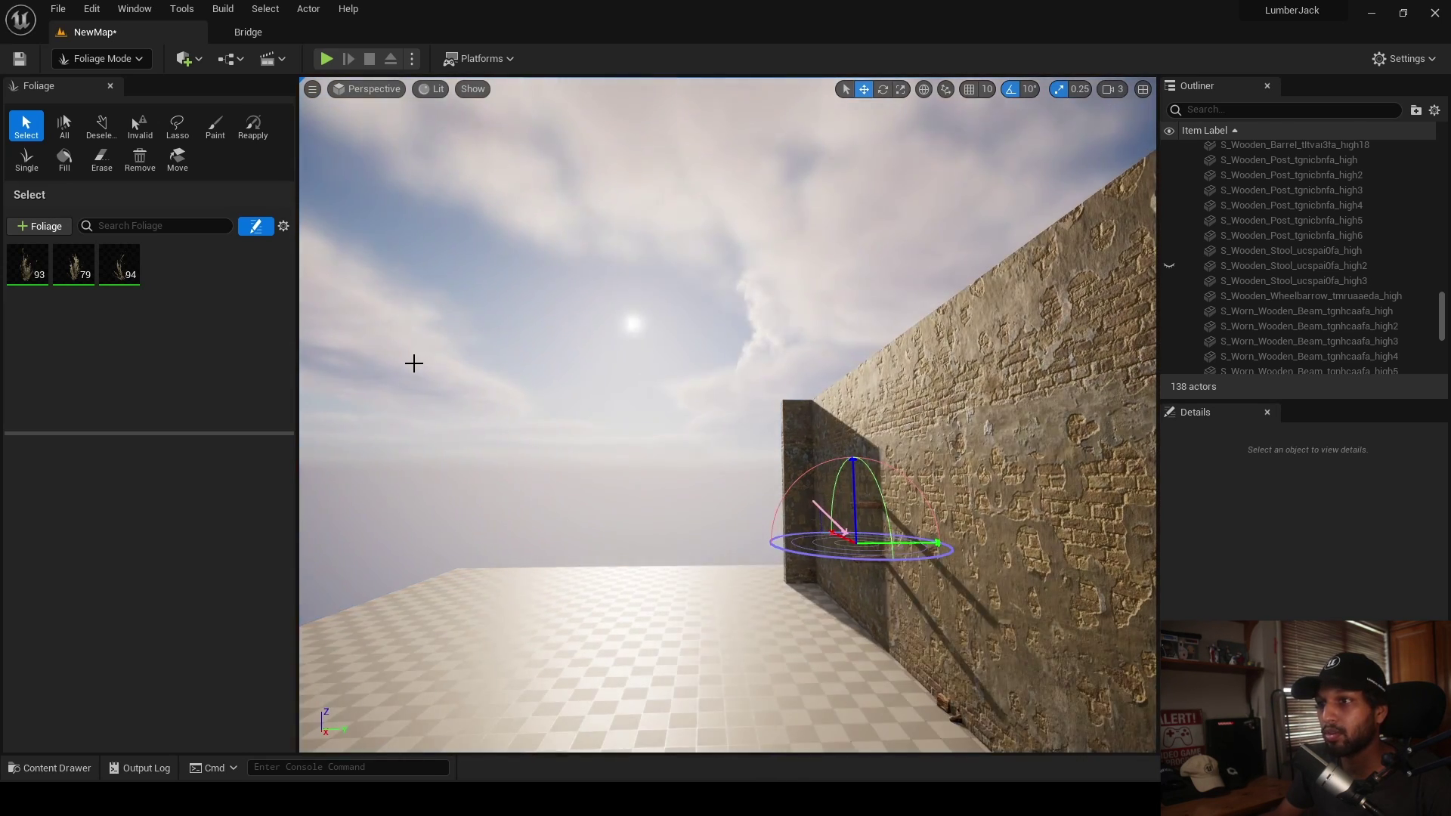
{"action": "right_click_drag", "start_coordinate": [412, 363], "coordinate": [453, 382]}
{"action": "key", "text": "d"}
- Switch to Select mode and set the SkyAtmosphere's Mie Scattering Scale to 1.5
{"action": "left_click", "coordinate": [103, 59]}
{"action": "left_click", "coordinate": [105, 86]}
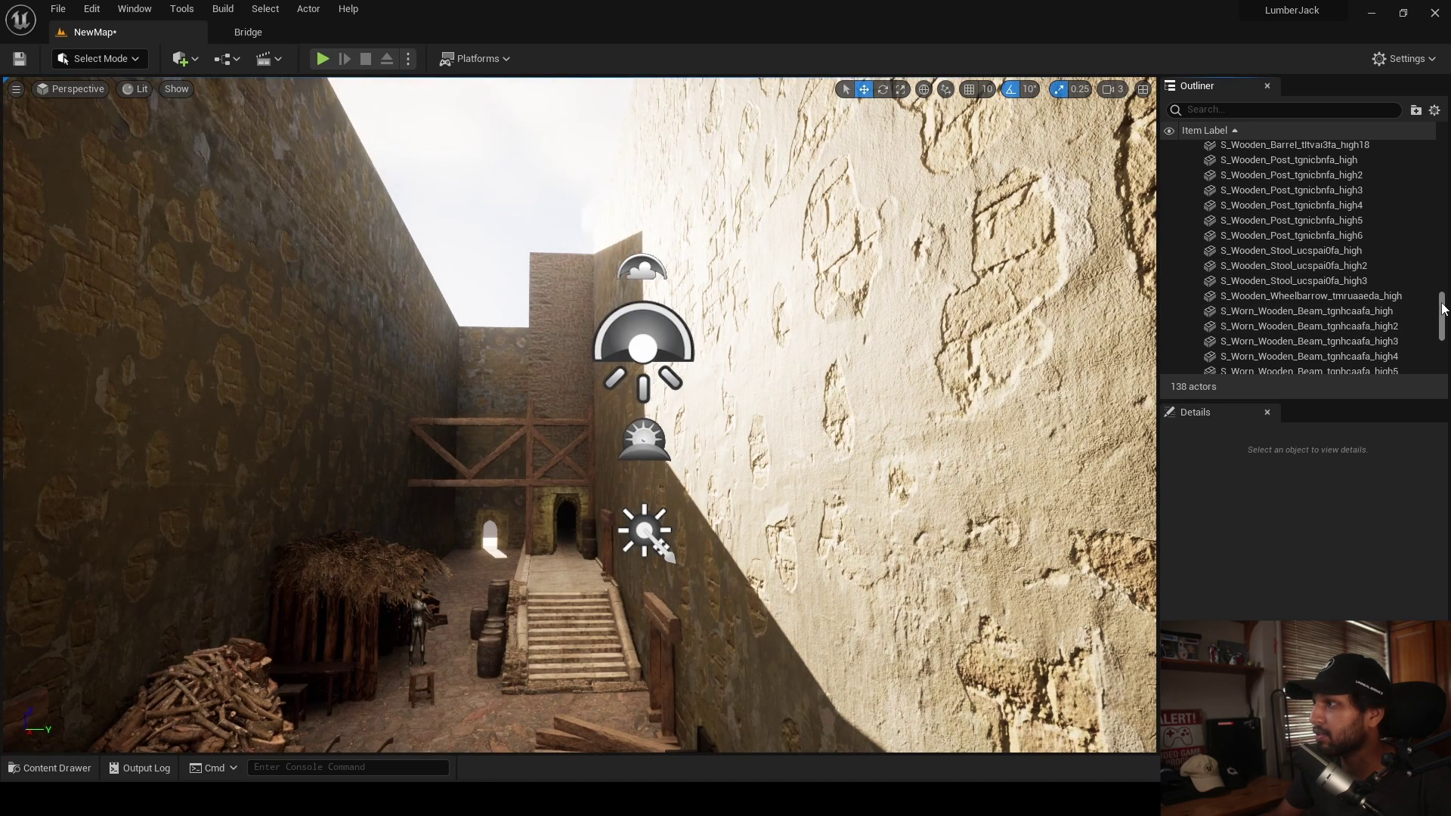
{"action": "left_click_drag", "start_coordinate": [1438, 210], "coordinate": [1438, 155]}
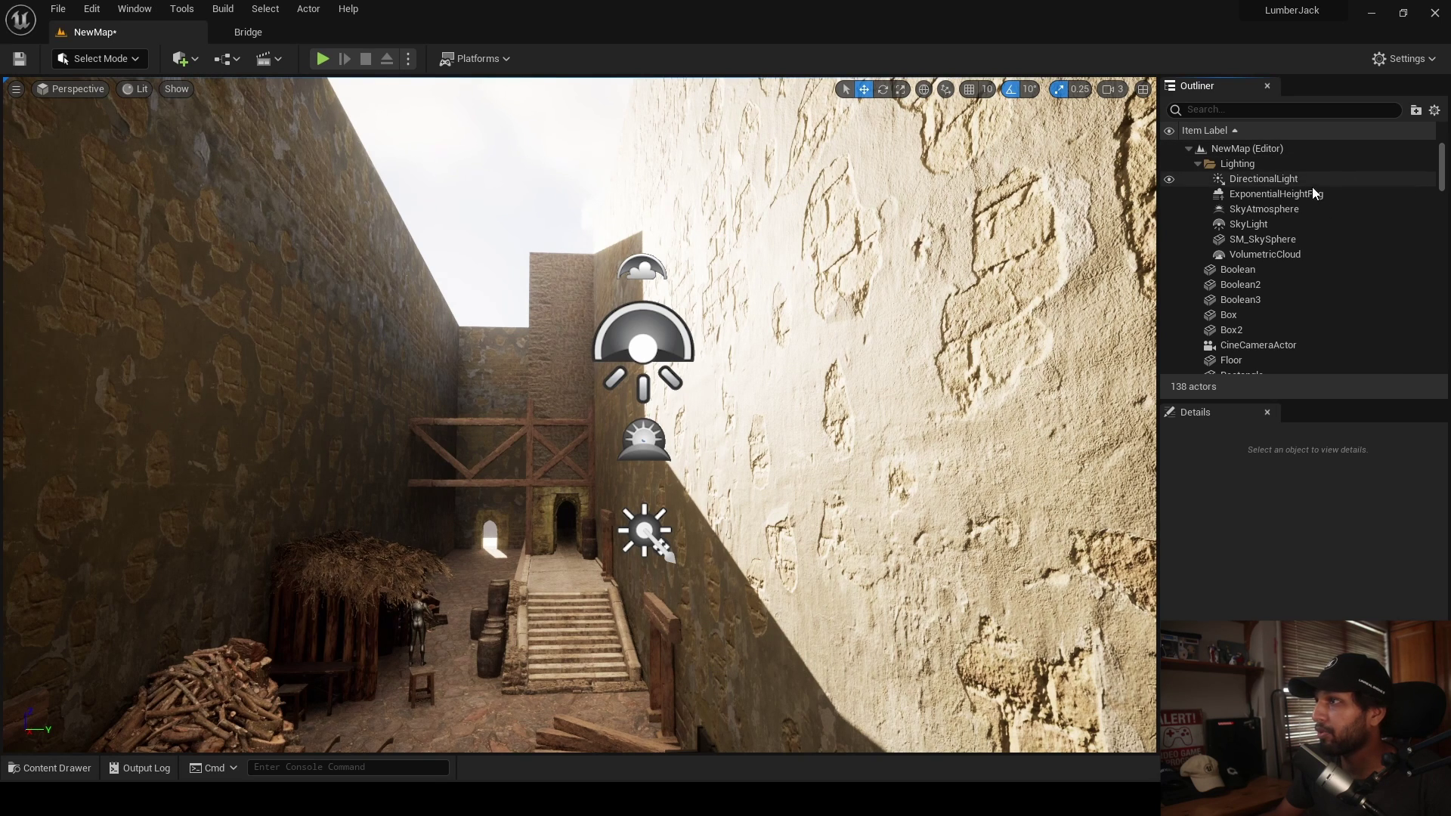
{"action": "left_click", "coordinate": [1265, 209]}
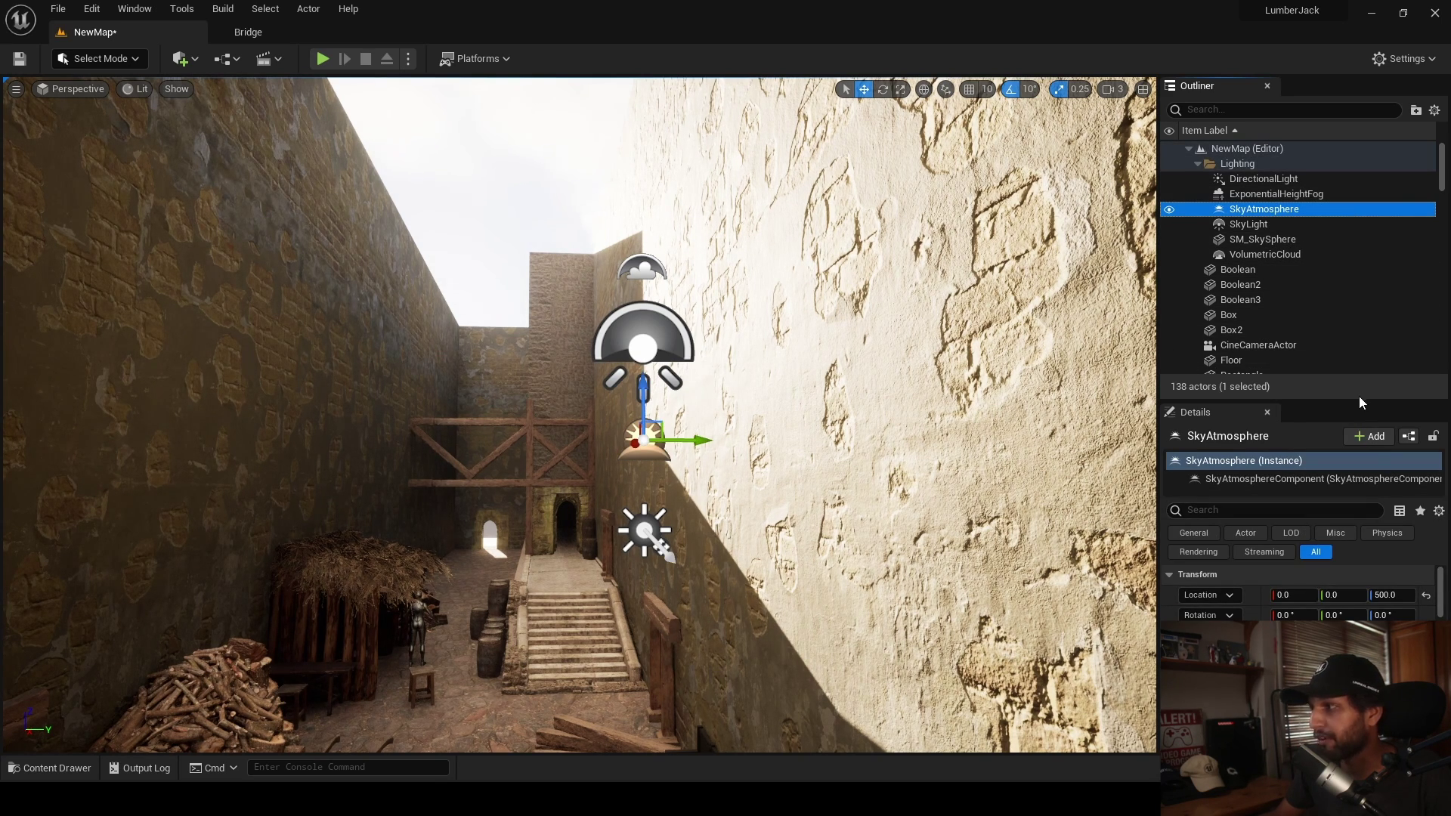
{"action": "left_click_drag", "start_coordinate": [1359, 397], "coordinate": [1360, 253]}
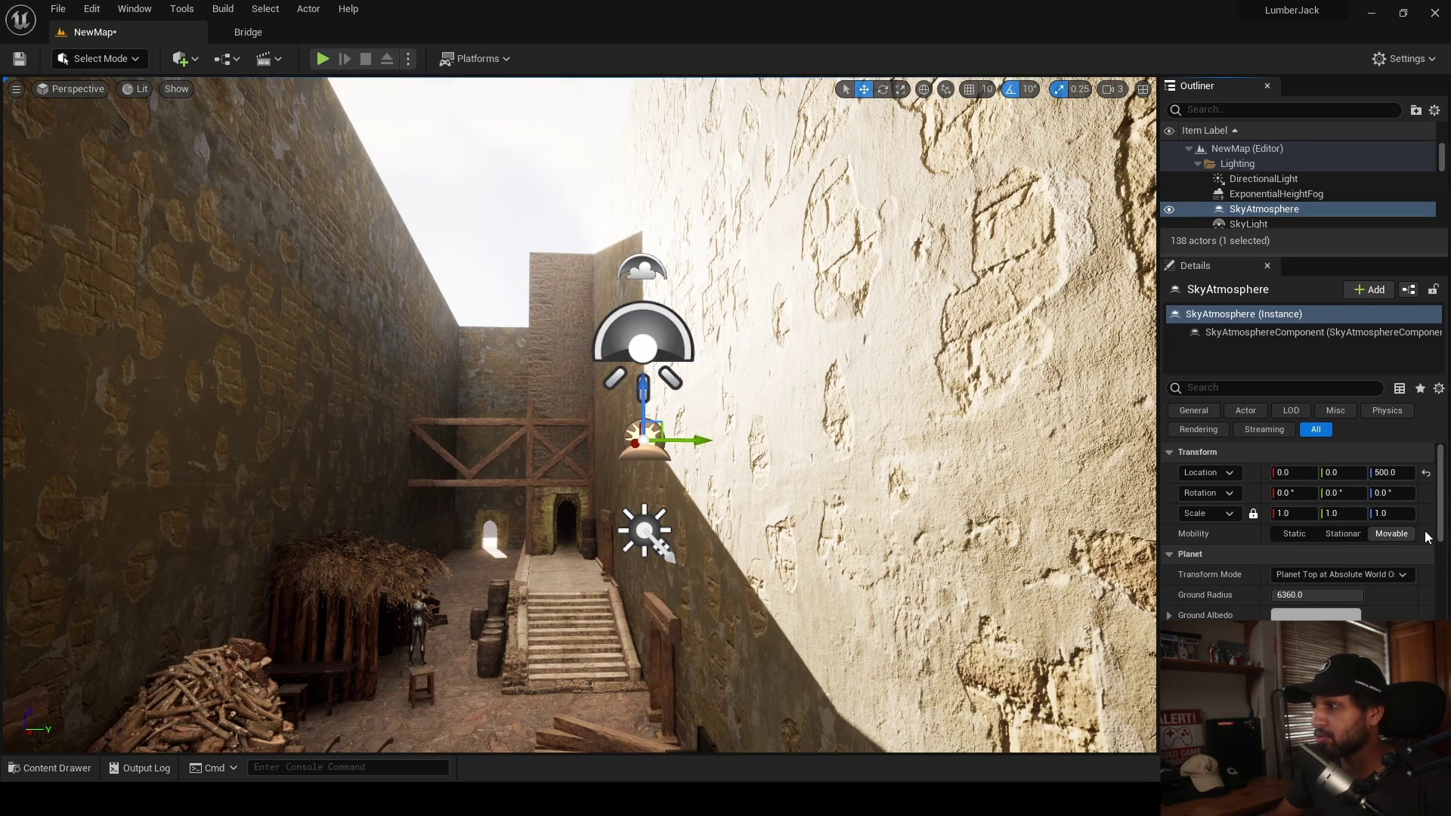
{"action": "left_click_drag", "start_coordinate": [1444, 520], "coordinate": [1444, 591]}
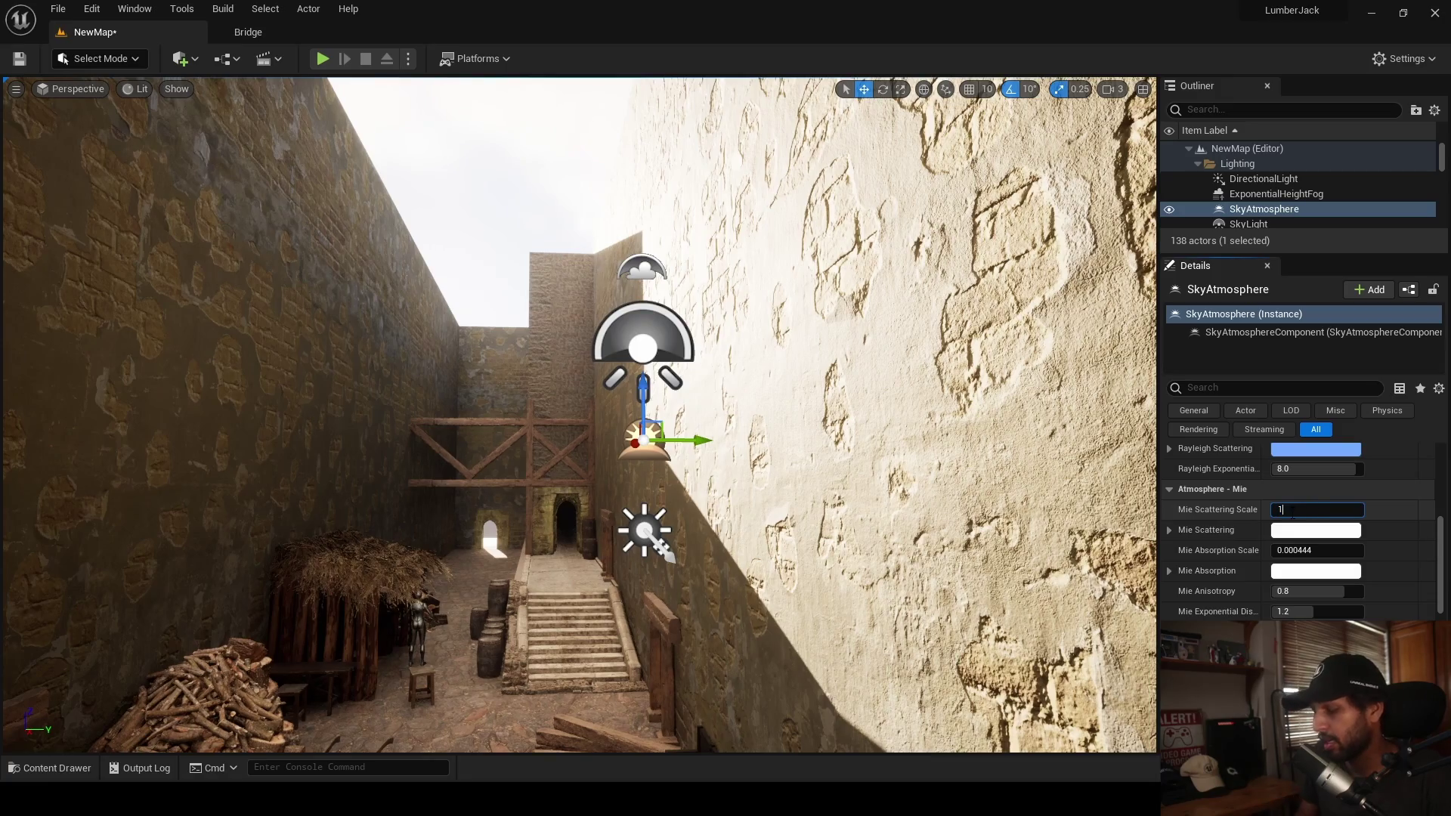
{"action": "type", "text": ".5"}
{"action": "key", "text": "Return"}
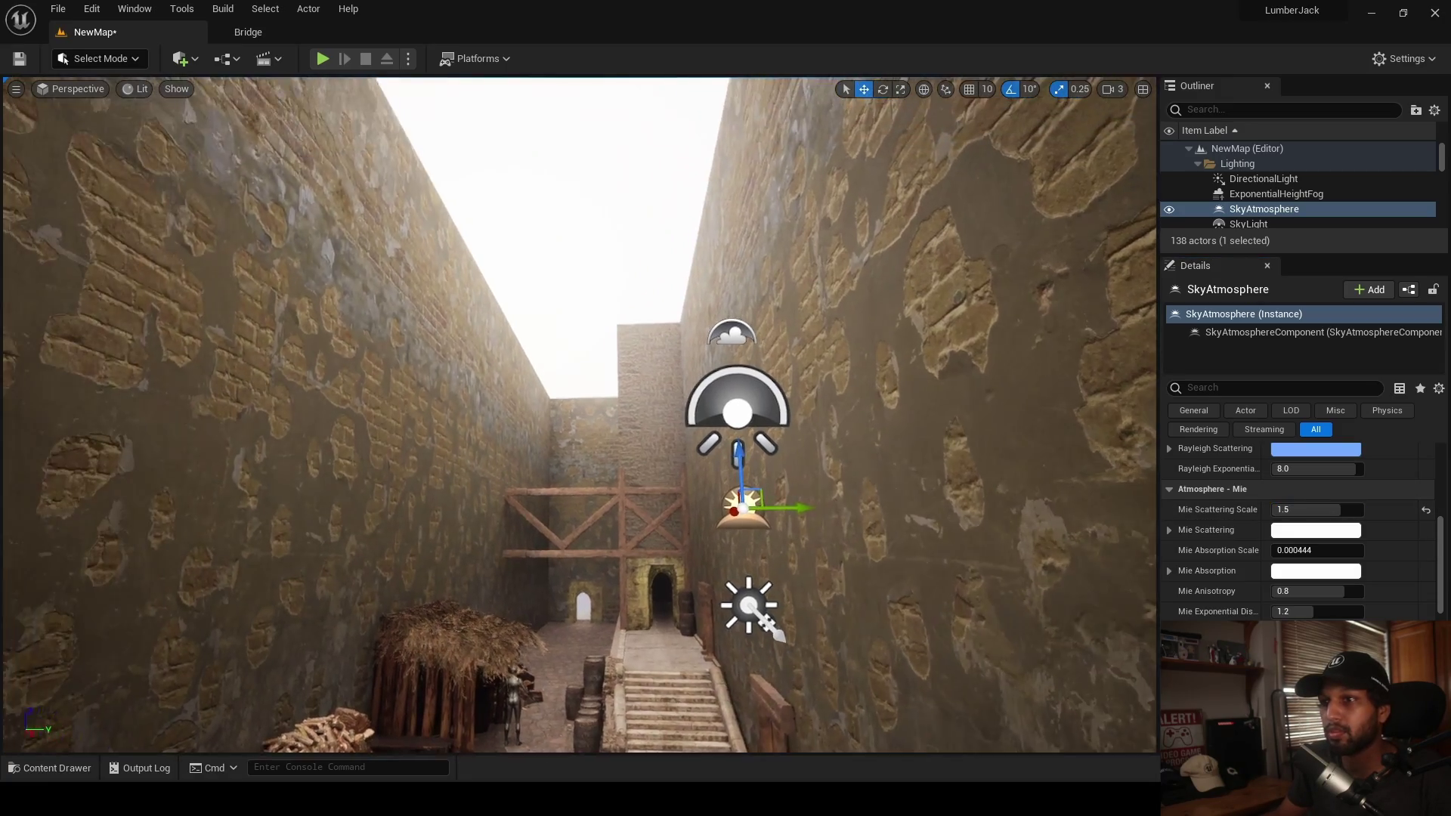
- Examine the courtyard's lighting and haze around the shed, wood pile, barrels and stairs from ground level
{"action": "right_click_drag", "start_coordinate": [579, 414], "coordinate": [555, 446]}
{"action": "key", "text": "s"}
{"action": "key", "text": "w"}
{"action": "mouse_move", "coordinate": [282, 160]}
{"action": "right_mouse_down"}
{"action": "mouse_move", "coordinate": [285, 173]}
{"action": "mouse_move", "coordinate": [283, 160]}
{"action": "right_mouse_up"}
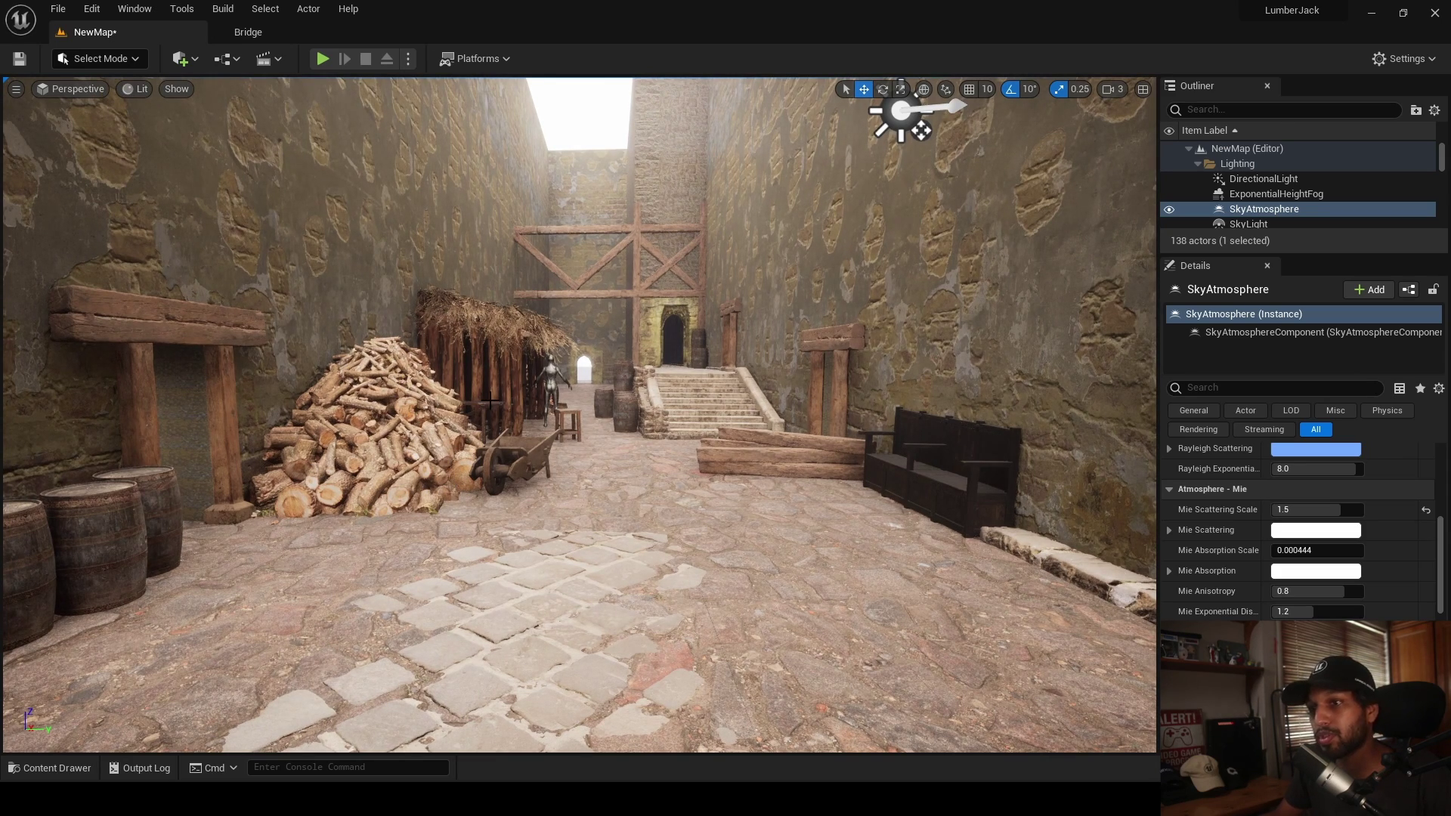
{"action": "key", "text": "a"}
{"action": "mouse_move", "coordinate": [644, 431]}
{"action": "right_mouse_down"}
{"action": "mouse_move", "coordinate": [585, 411]}
{"action": "mouse_move", "coordinate": [627, 408]}
{"action": "right_mouse_up"}
{"action": "key", "text": "d"}
{"action": "key", "text": "s"}
{"action": "right_click_drag", "start_coordinate": [270, 107], "coordinate": [307, 133]}
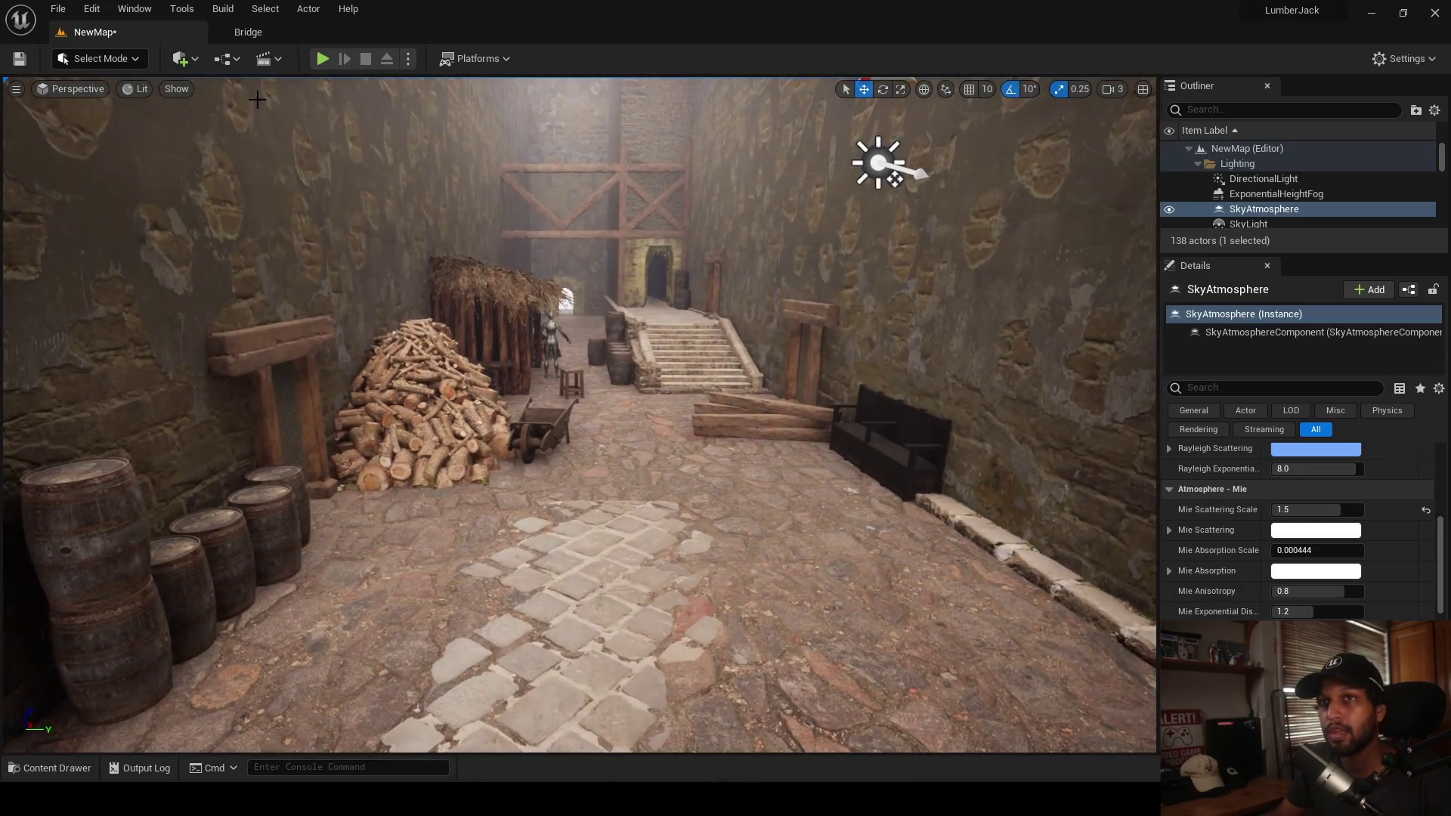
- Search the placeable actors for "post" and place a PostProcessVolume in the middle of the courtyard
{"action": "left_click", "coordinate": [185, 59]}
{"action": "left_click", "coordinate": [234, 298]}
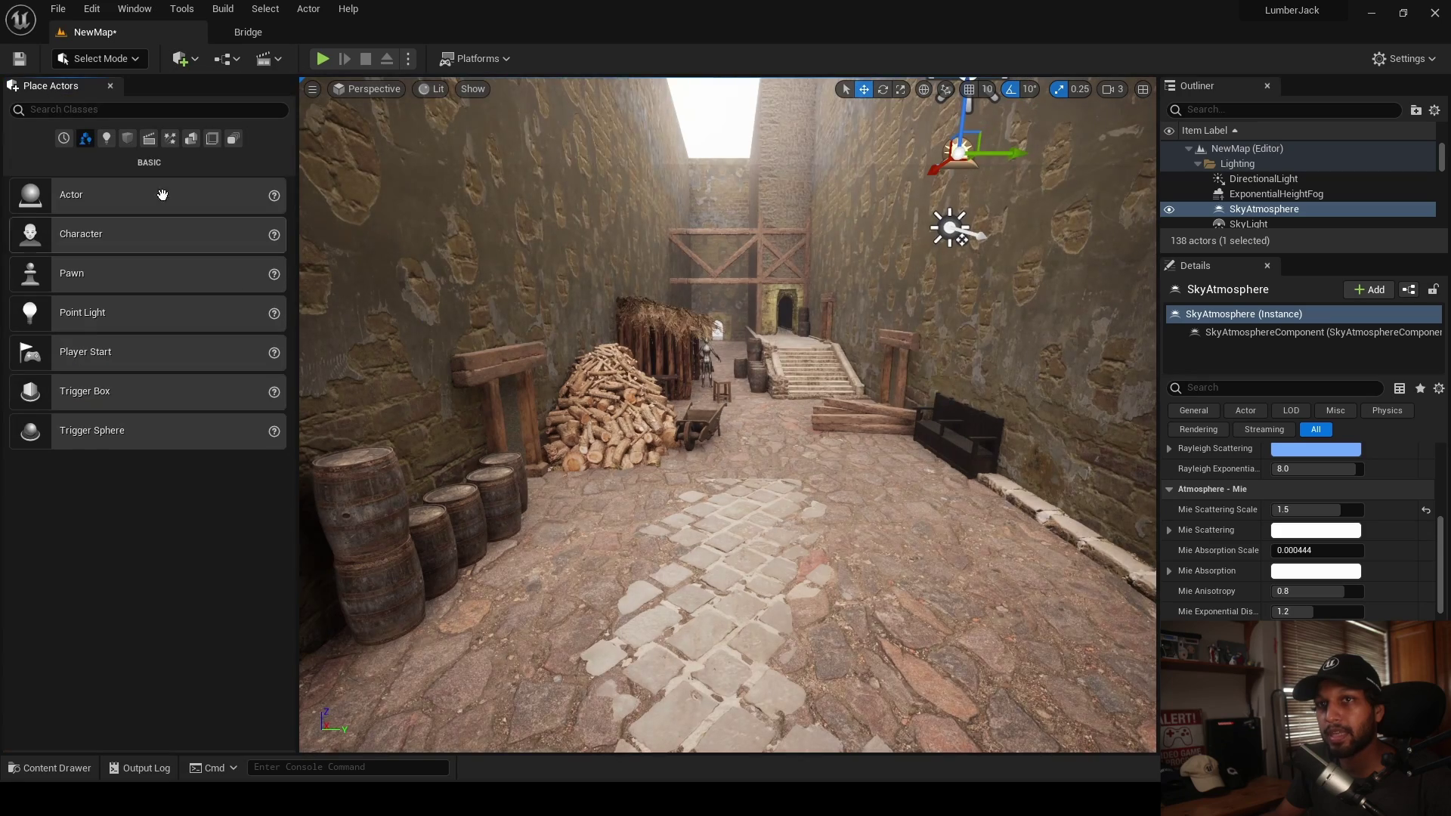
{"action": "type", "text": "post"}
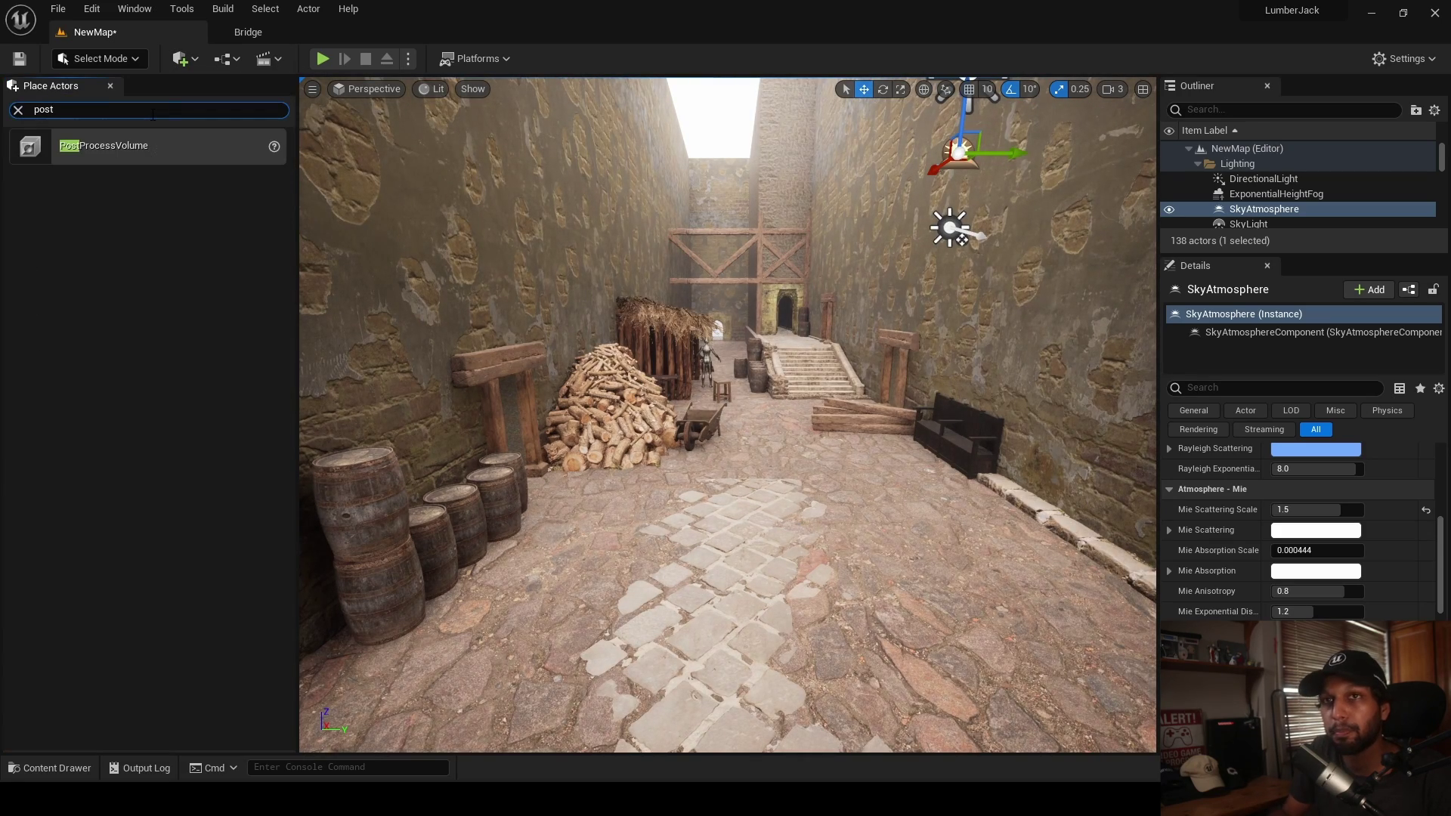
{"action": "left_click_drag", "start_coordinate": [140, 139], "coordinate": [819, 520]}
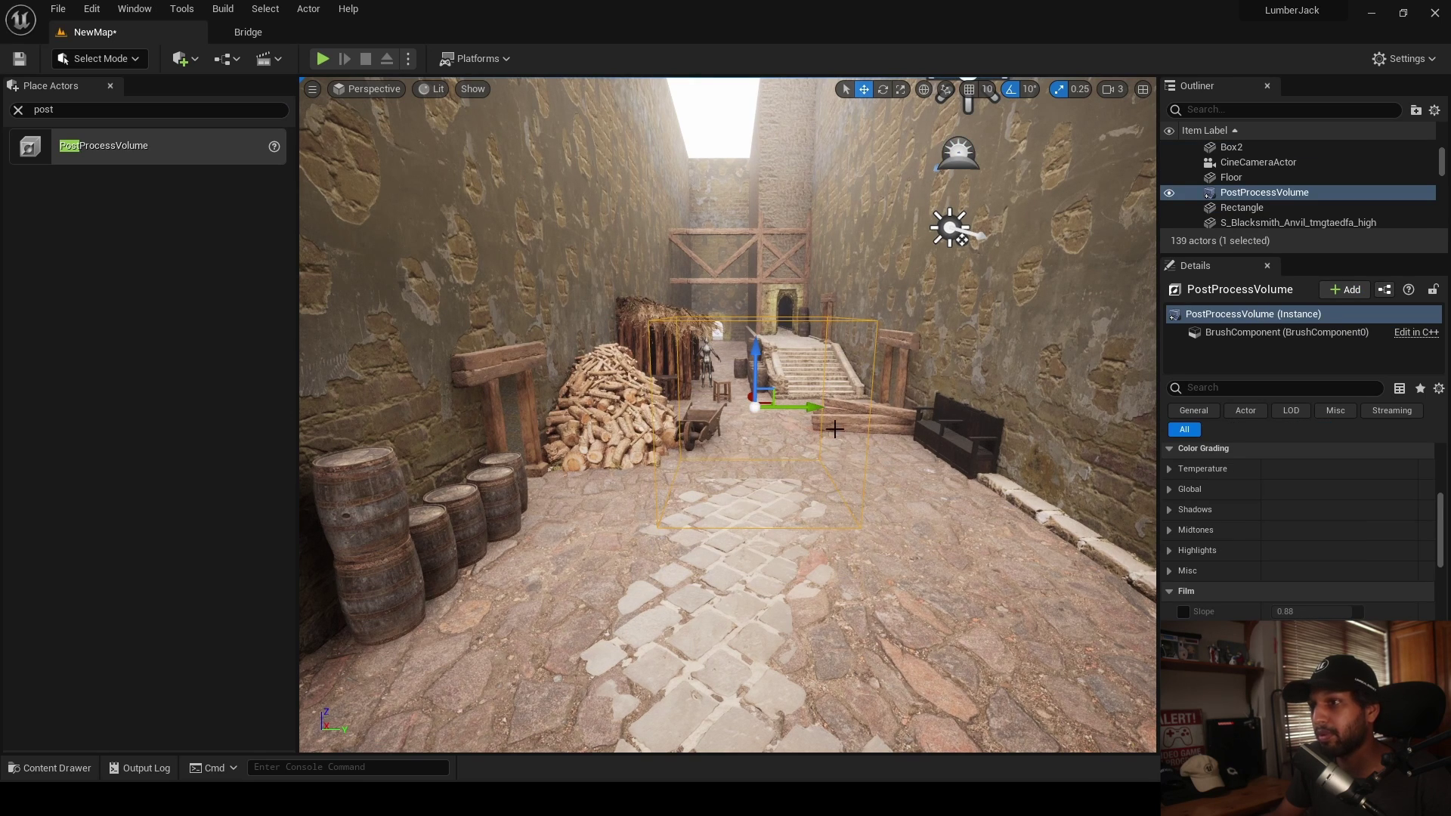
- View the scene through the CineCameraActor and set the PostProcessVolume's exposure metering mode to Manual
{"action": "left_click_drag", "start_coordinate": [1442, 517], "coordinate": [1438, 643]}
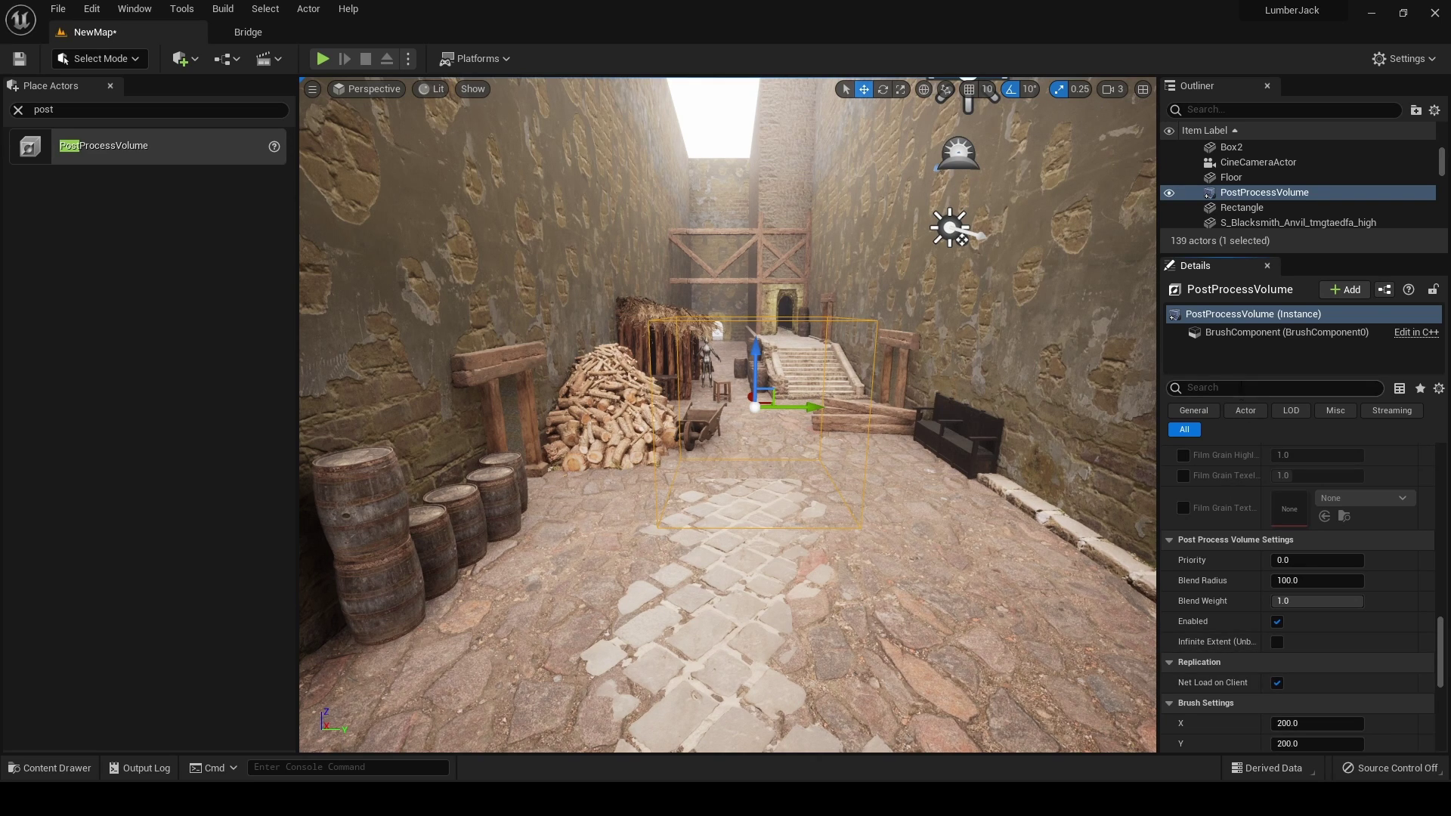
{"action": "left_click_drag", "start_coordinate": [1443, 649], "coordinate": [1436, 470]}
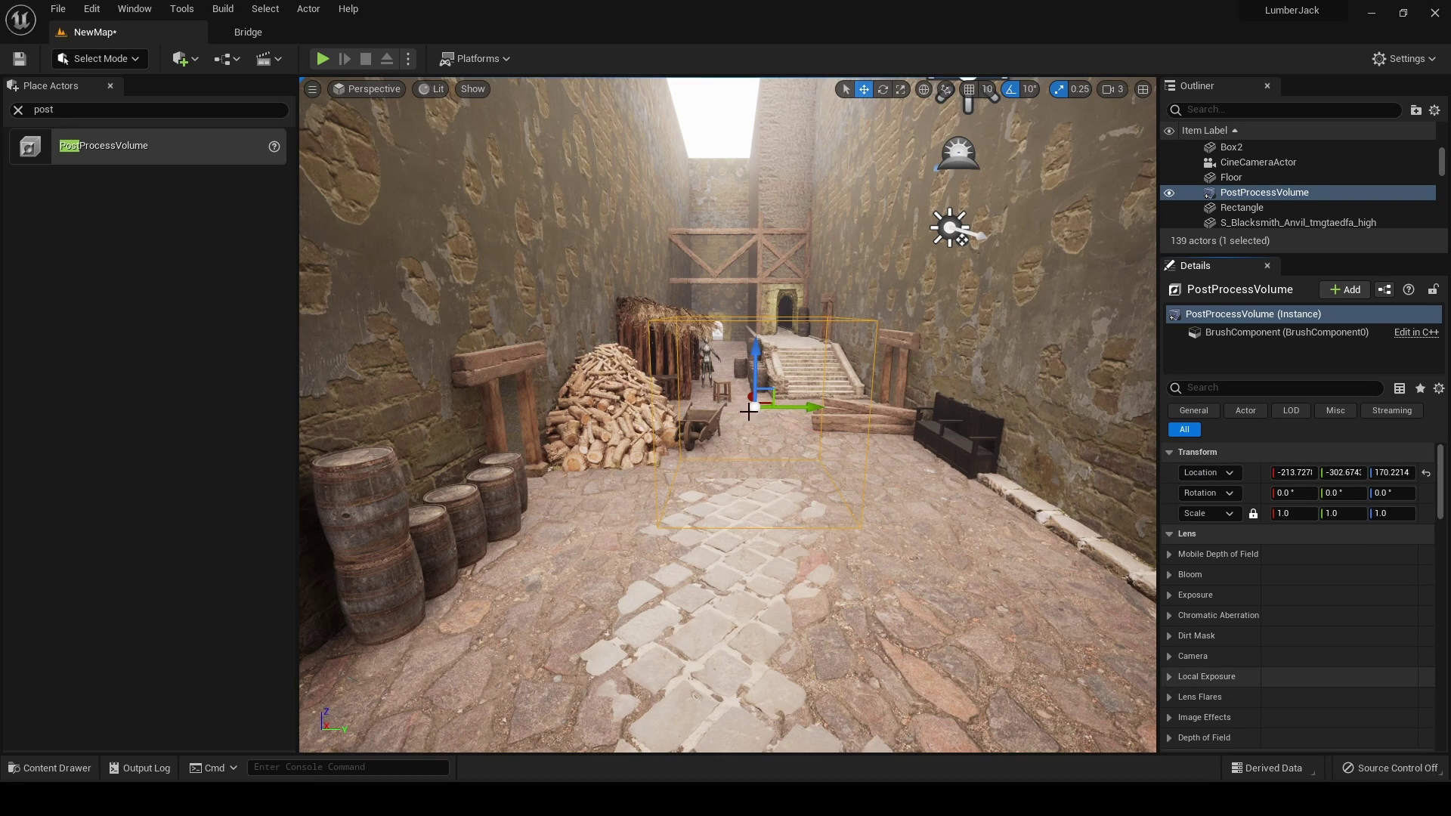
{"action": "left_click", "coordinate": [344, 89]}
{"action": "left_click", "coordinate": [423, 256]}
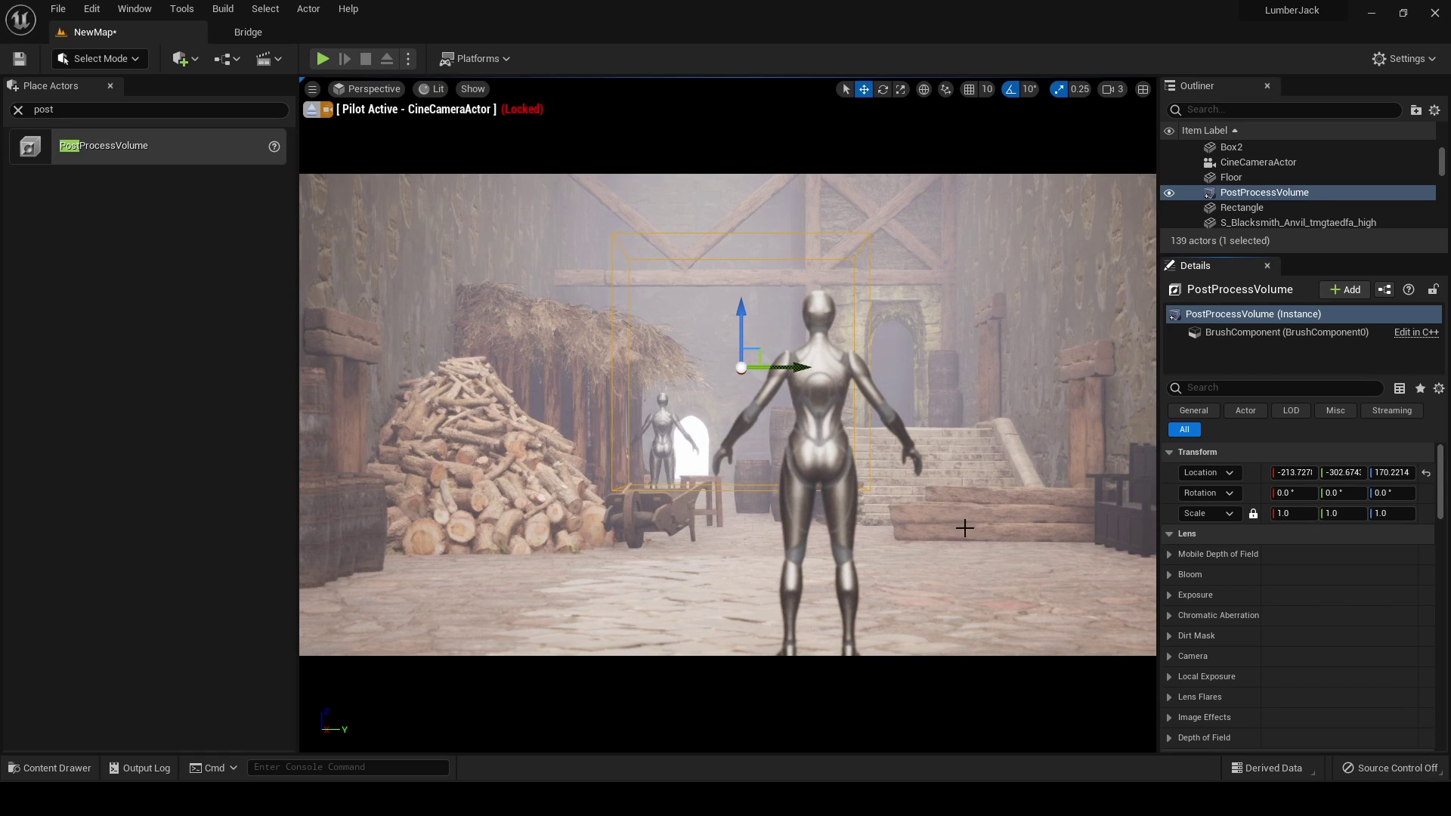
{"action": "left_click", "coordinate": [1170, 595]}
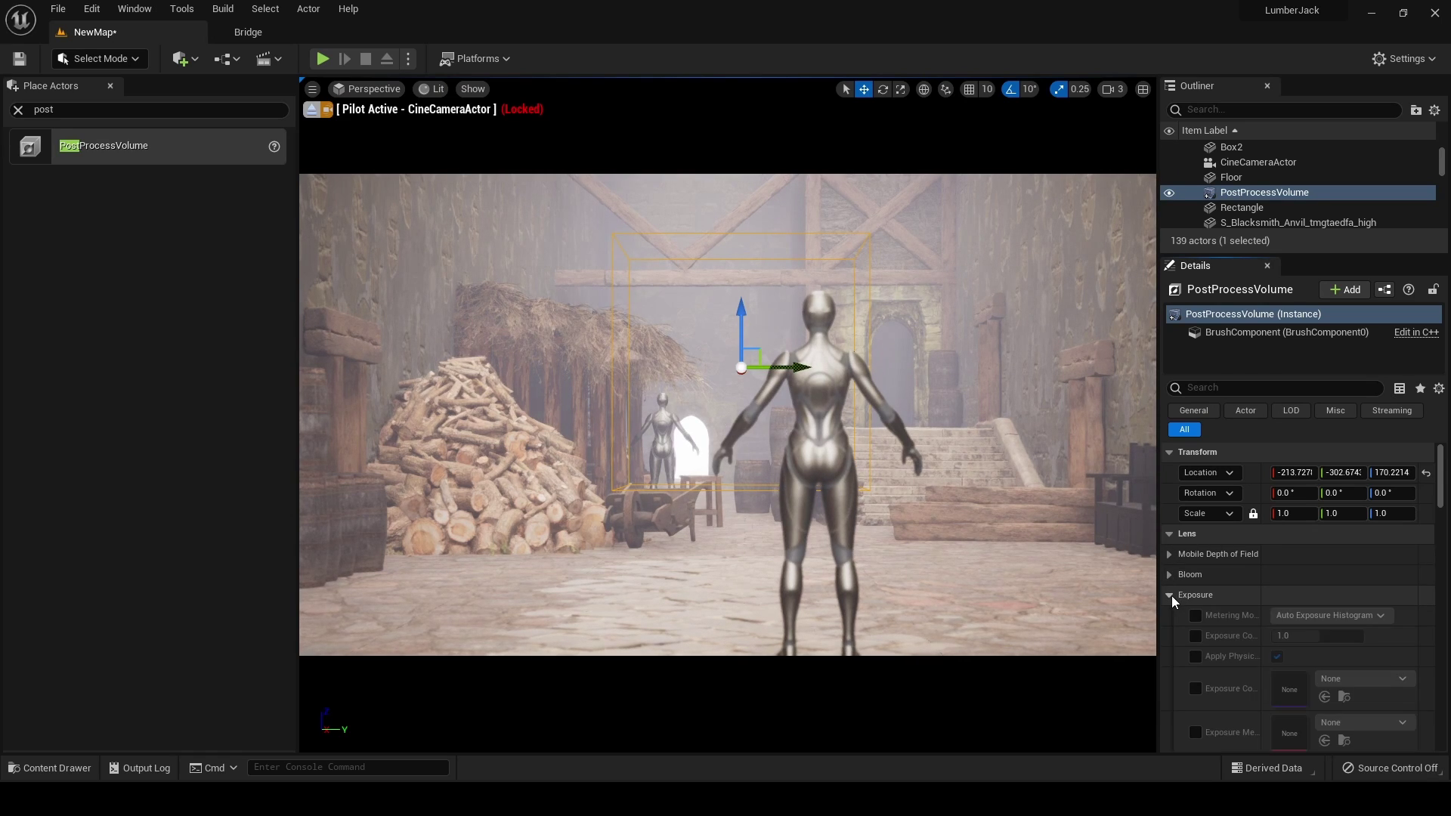
{"action": "left_click", "coordinate": [1283, 616]}
{"action": "left_click", "coordinate": [1291, 659]}
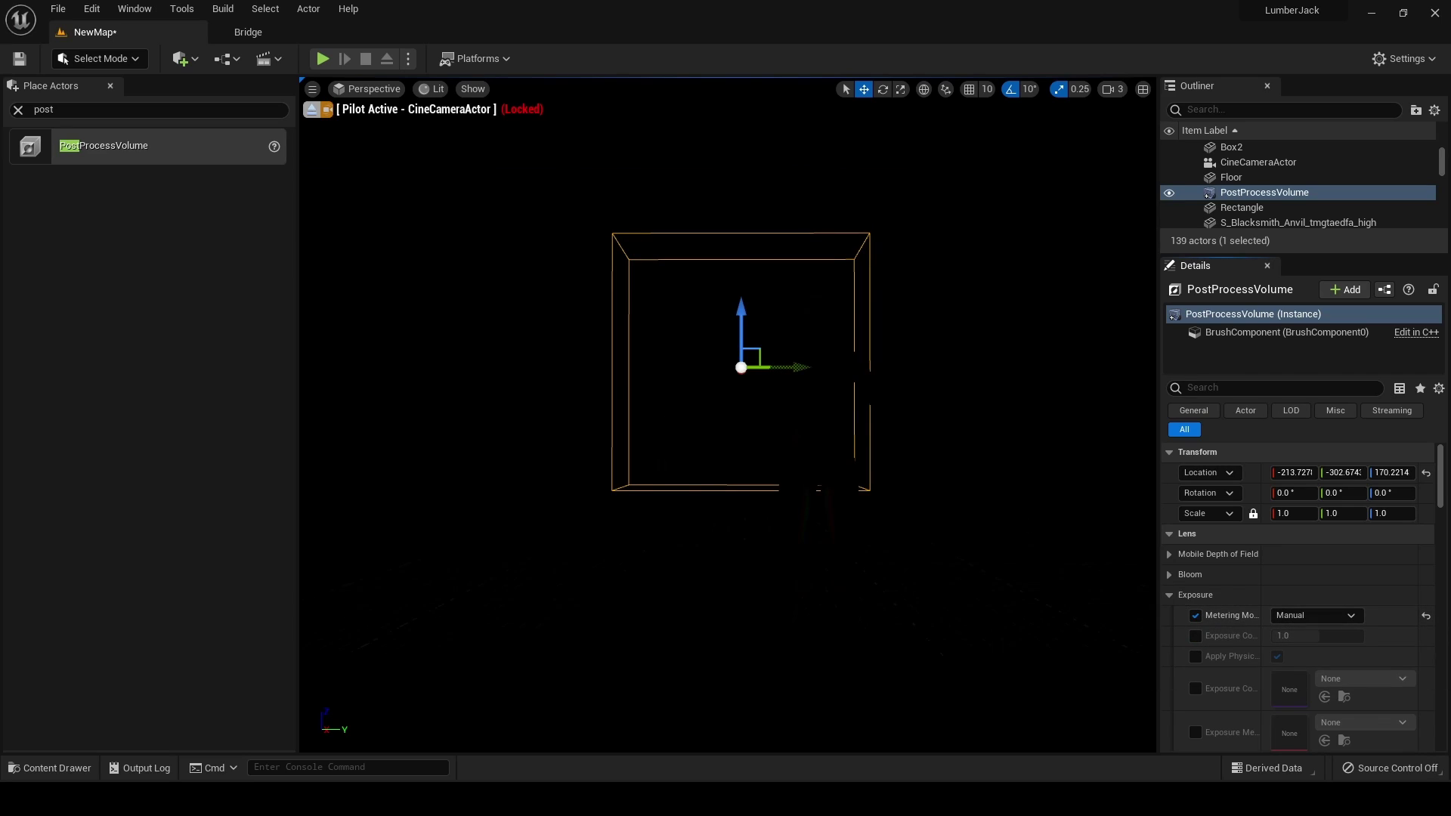
- Enable Exposure Compensation on the PostProcessVolume and set it to 12
{"action": "left_click", "coordinate": [1197, 636]}
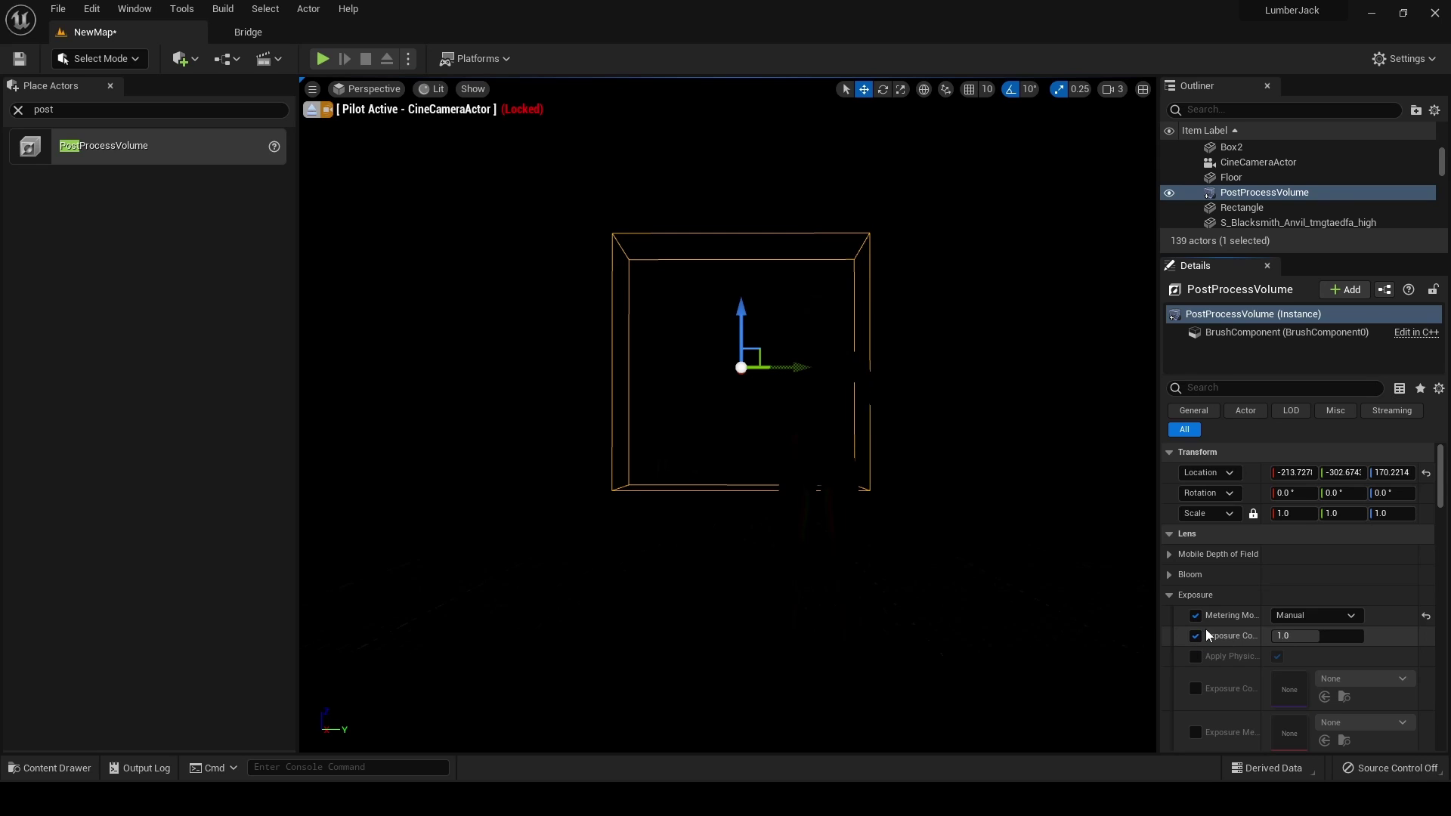
{"action": "left_click", "coordinate": [1316, 641]}
{"action": "type", "text": "11"}
{"action": "key", "text": "Return"}
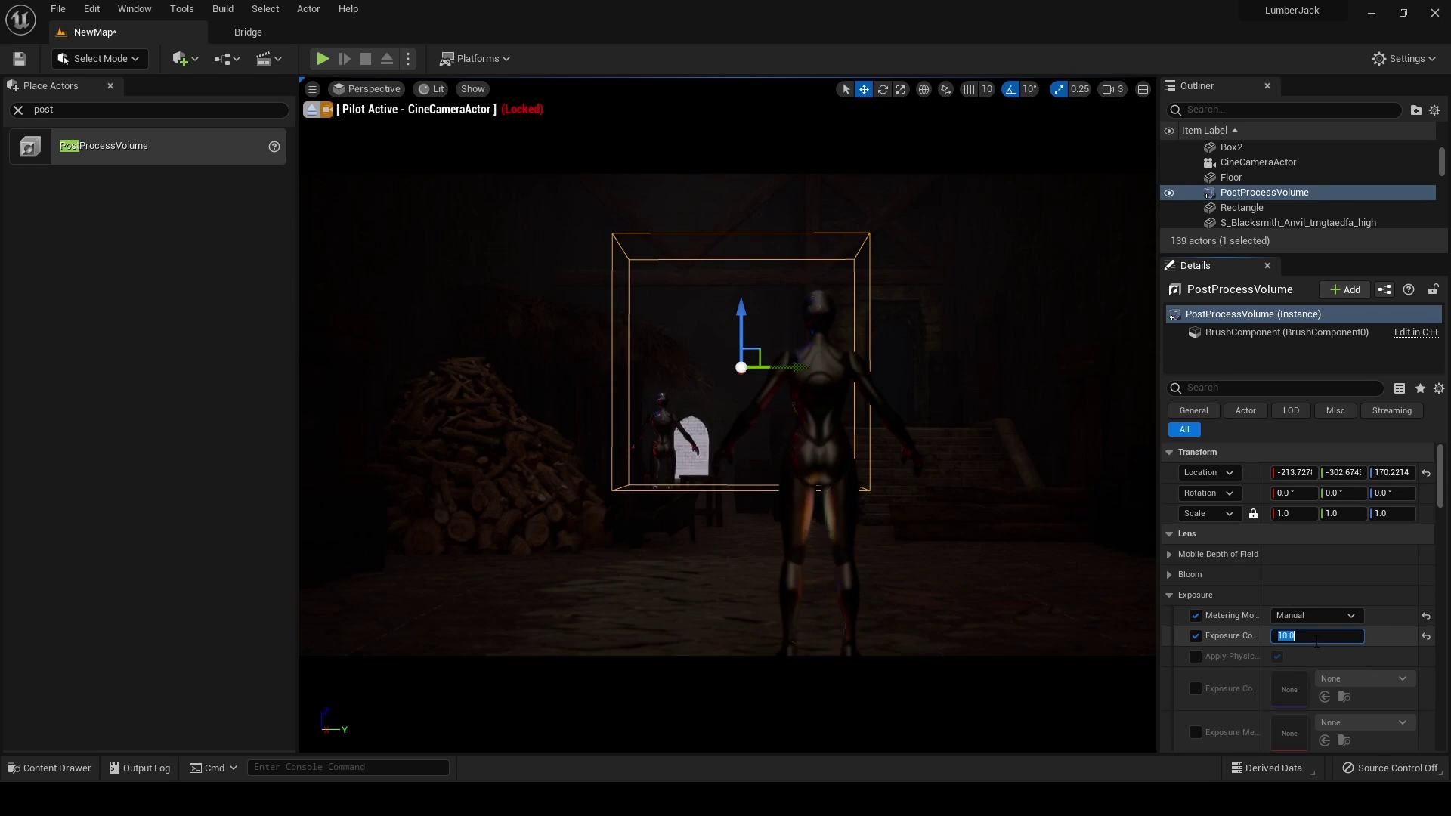
{"action": "type", "text": "12"}
{"action": "key", "text": "Return"}
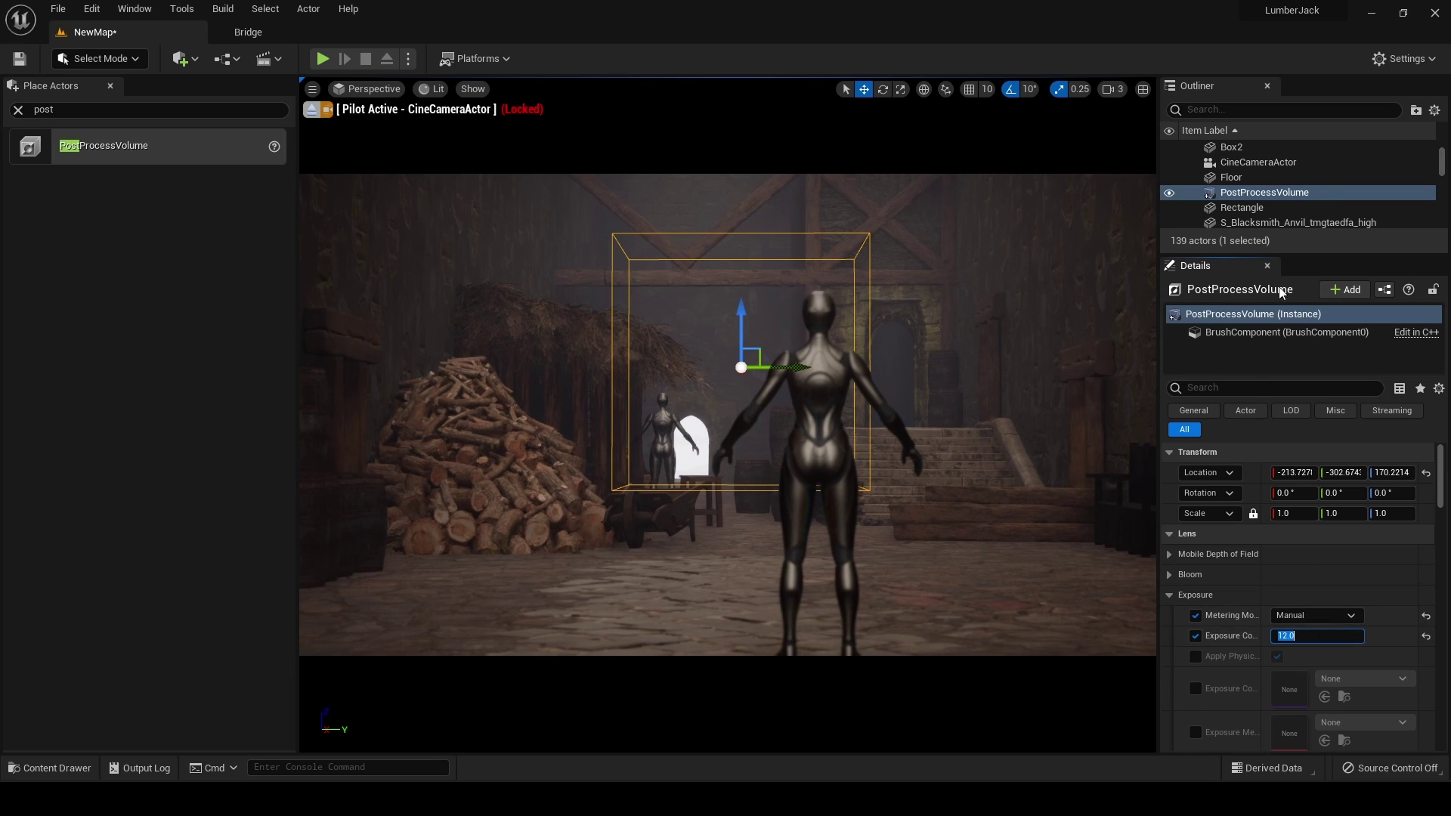
- Tint the directional light pale blue, about sRGB AFCBE5, and preview the camera shot in game view
{"action": "left_click_drag", "start_coordinate": [1290, 259], "coordinate": [1289, 346]}
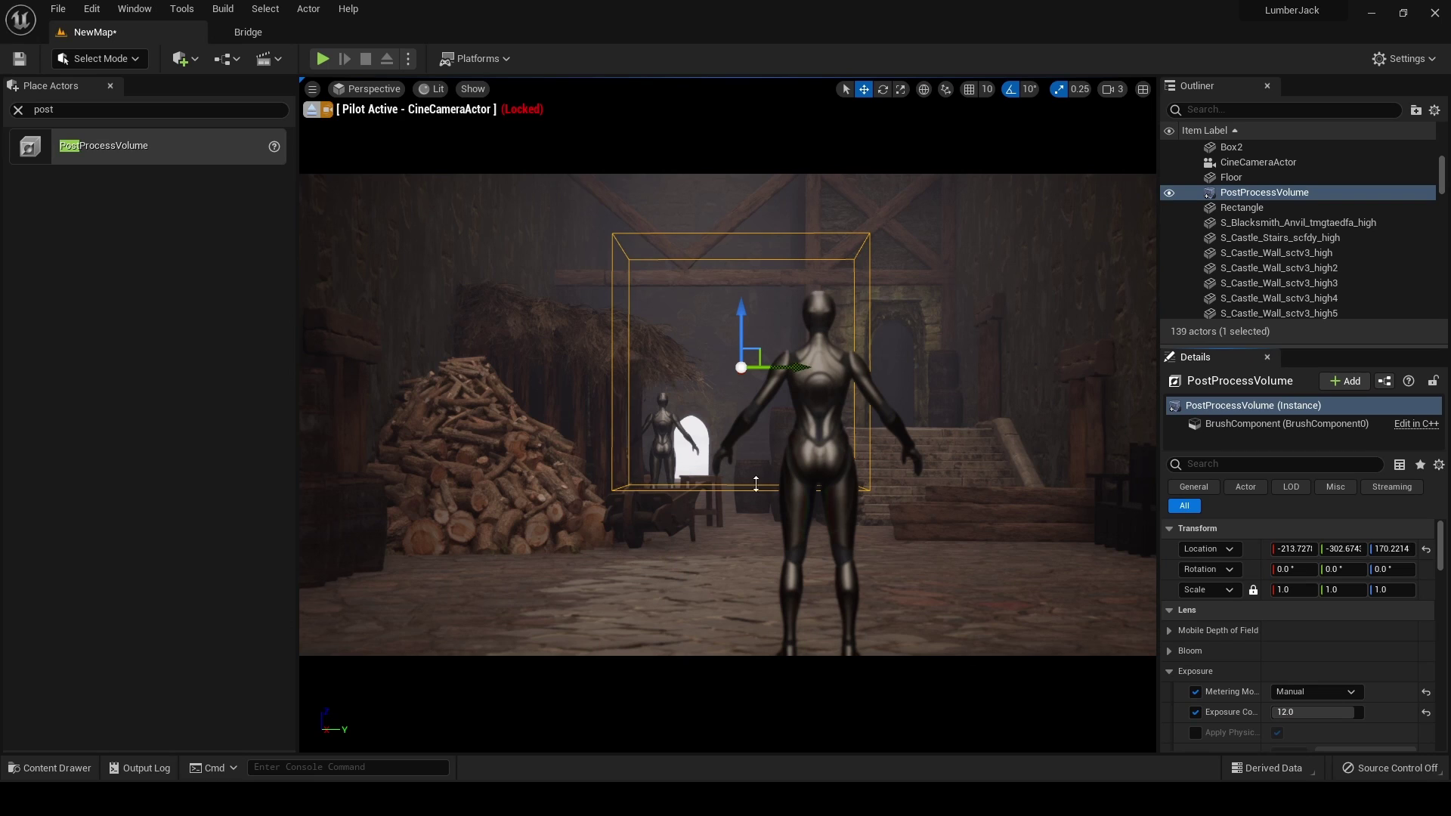
{"action": "scroll", "coordinate": [1277, 204], "scroll_direction": "up", "scroll_amount": 5}
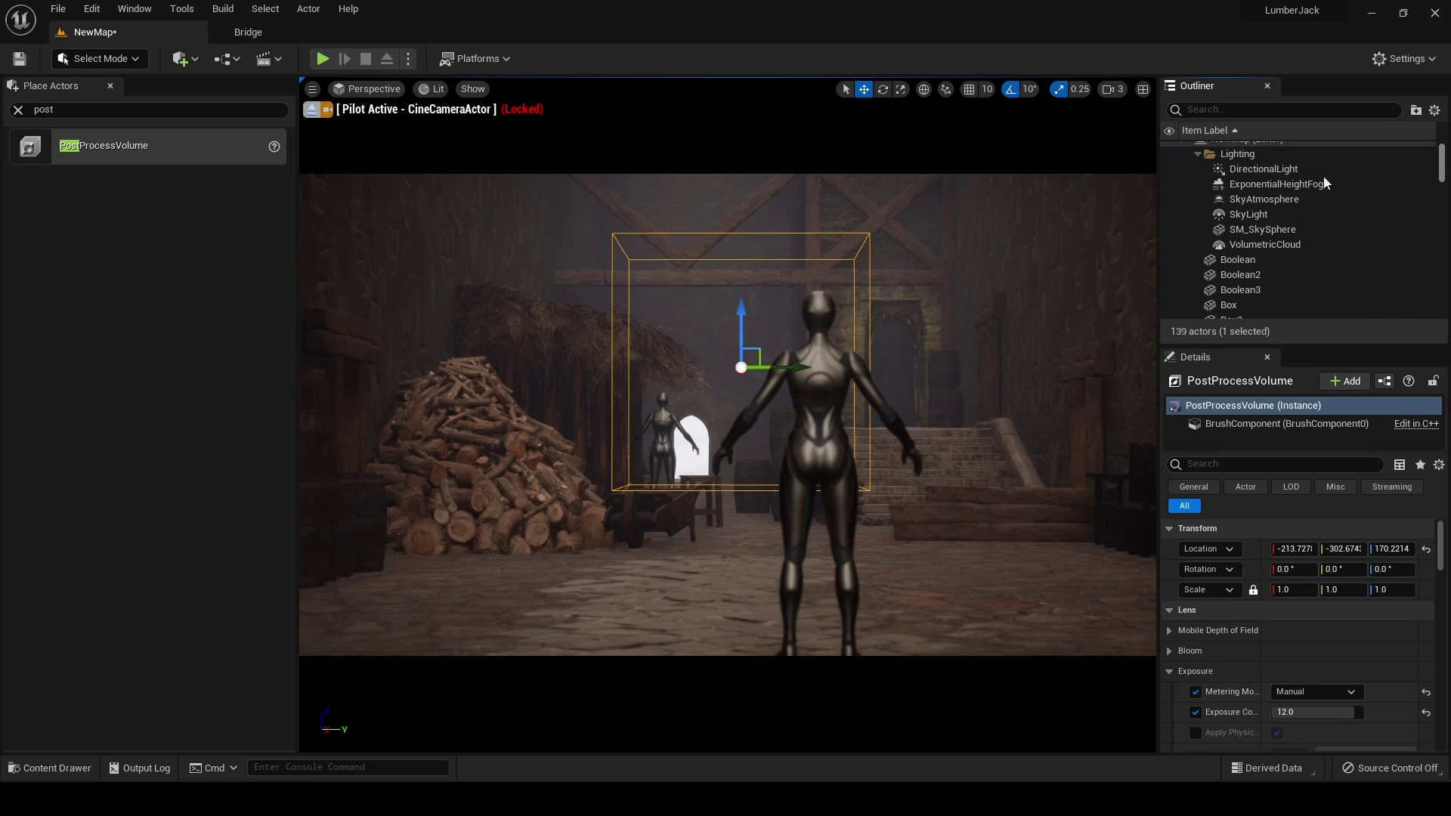
{"action": "left_click", "coordinate": [1289, 170]}
{"action": "left_click_drag", "start_coordinate": [1322, 358], "coordinate": [1323, 249]}
{"action": "scroll", "coordinate": [1323, 604], "scroll_direction": "down", "scroll_amount": 3}
{"action": "left_click", "coordinate": [1324, 635]}
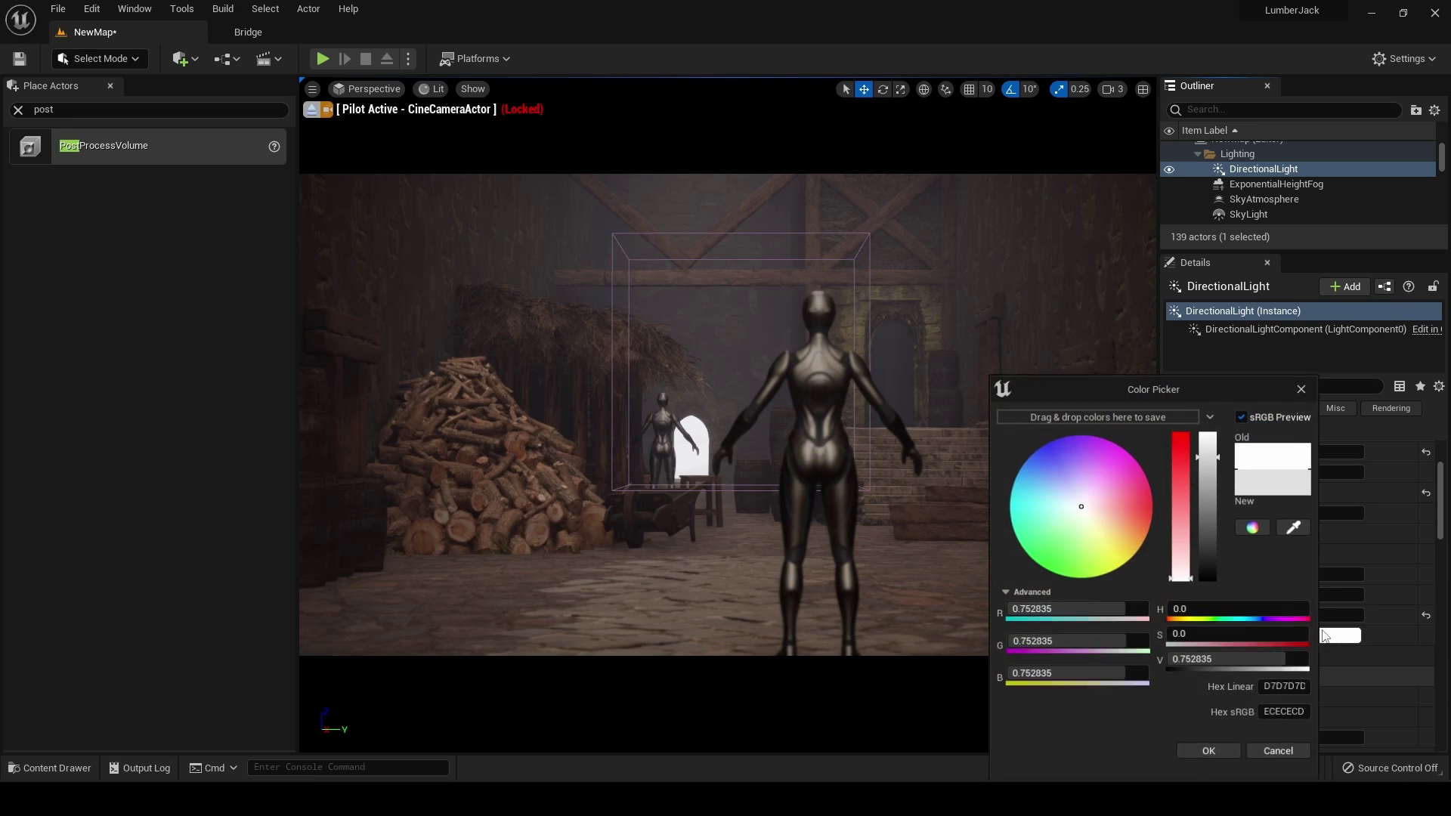
{"action": "left_click", "coordinate": [1062, 487]}
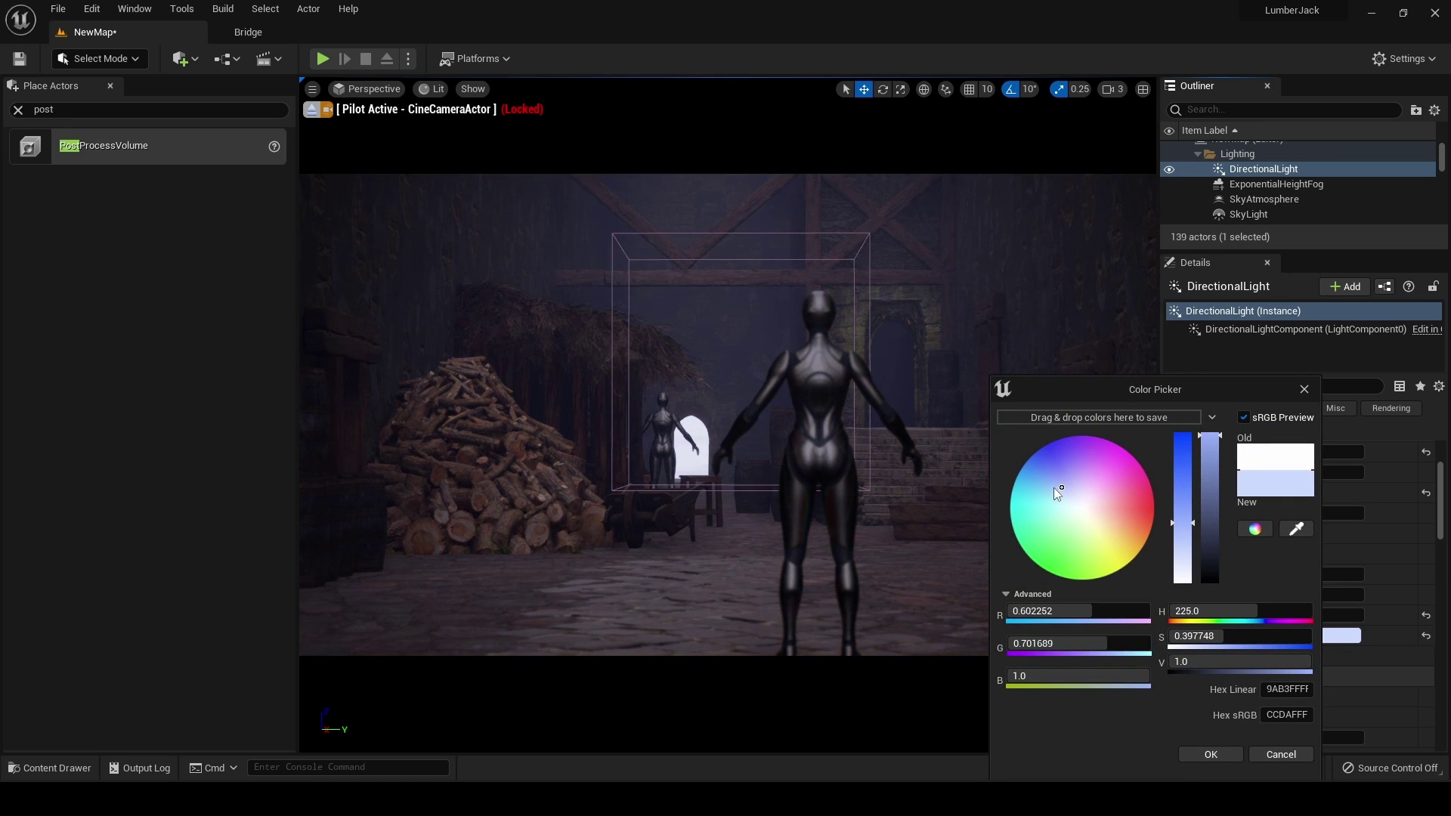
{"action": "left_click", "coordinate": [1054, 490]}
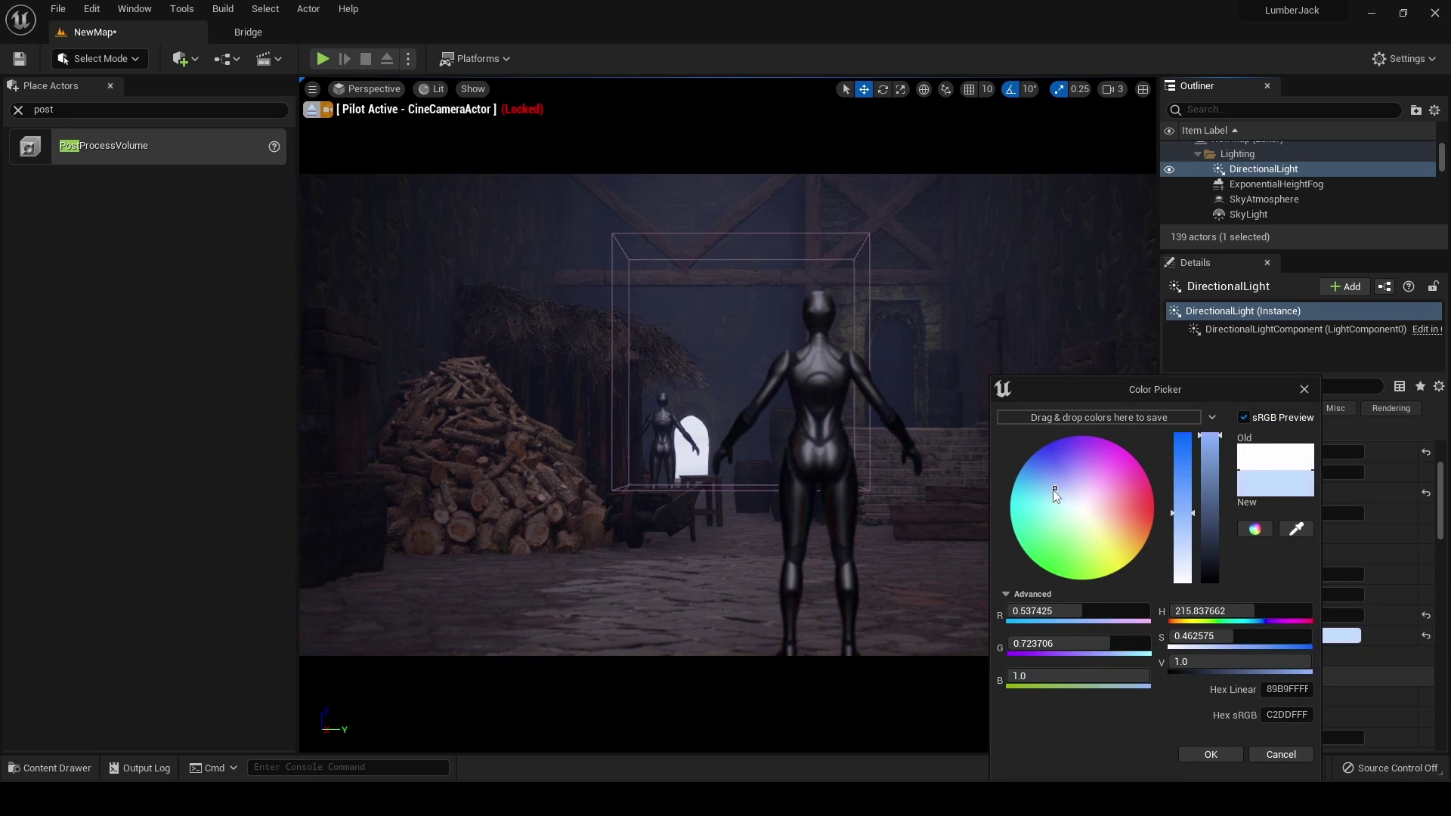
{"action": "left_click", "coordinate": [1210, 473]}
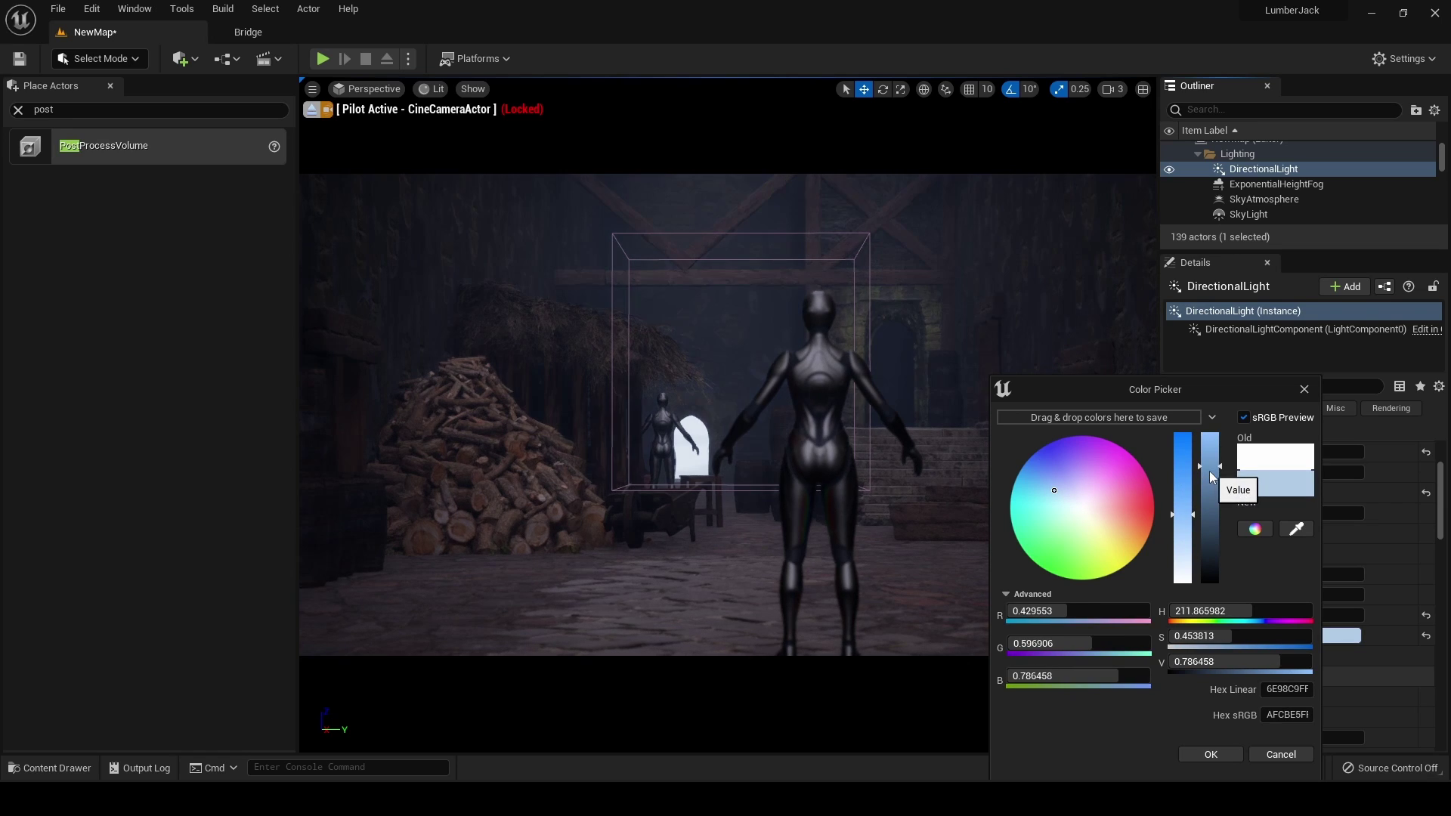
{"action": "left_click", "coordinate": [1208, 755]}
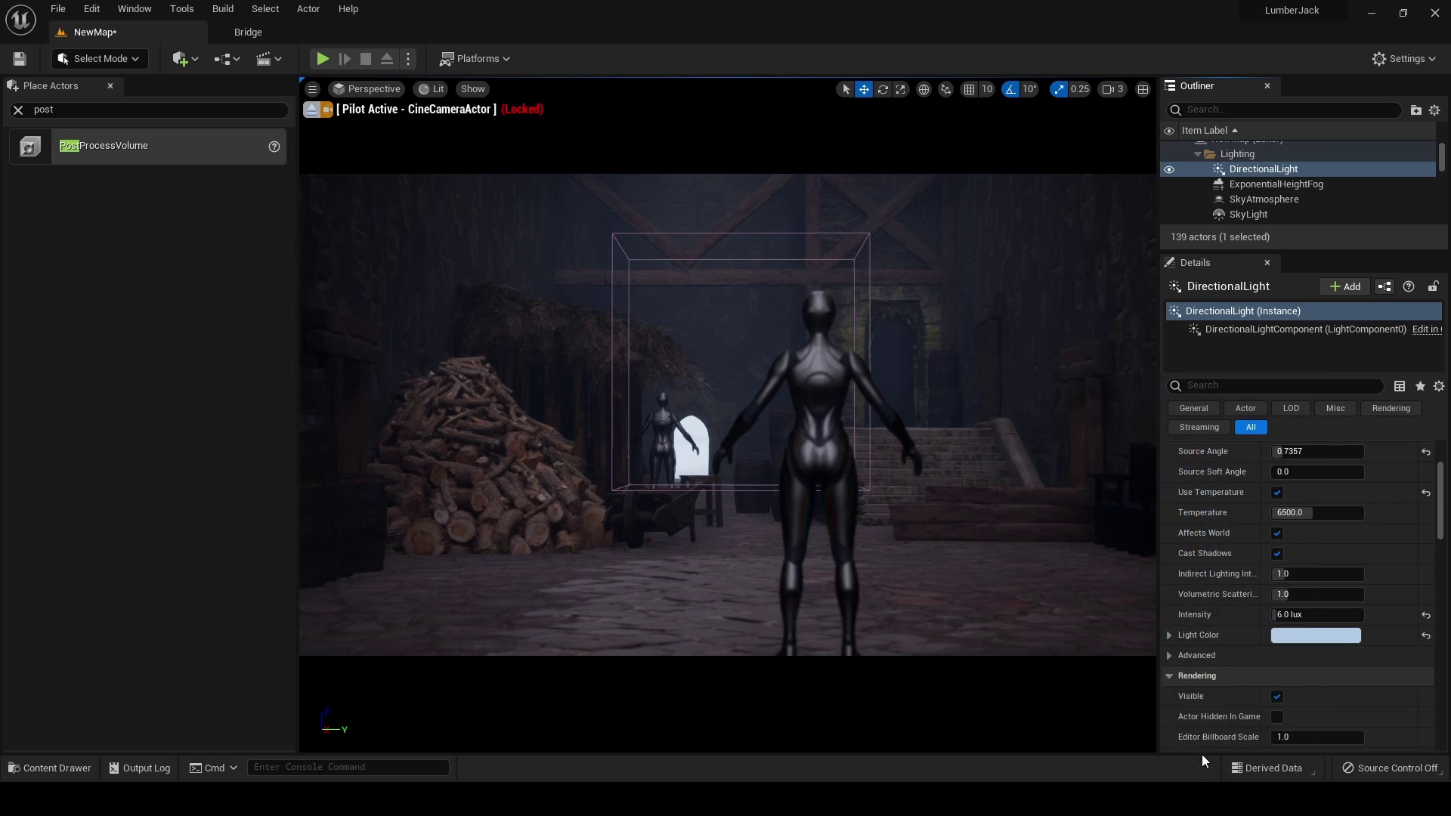
{"action": "key", "text": "Escape"}
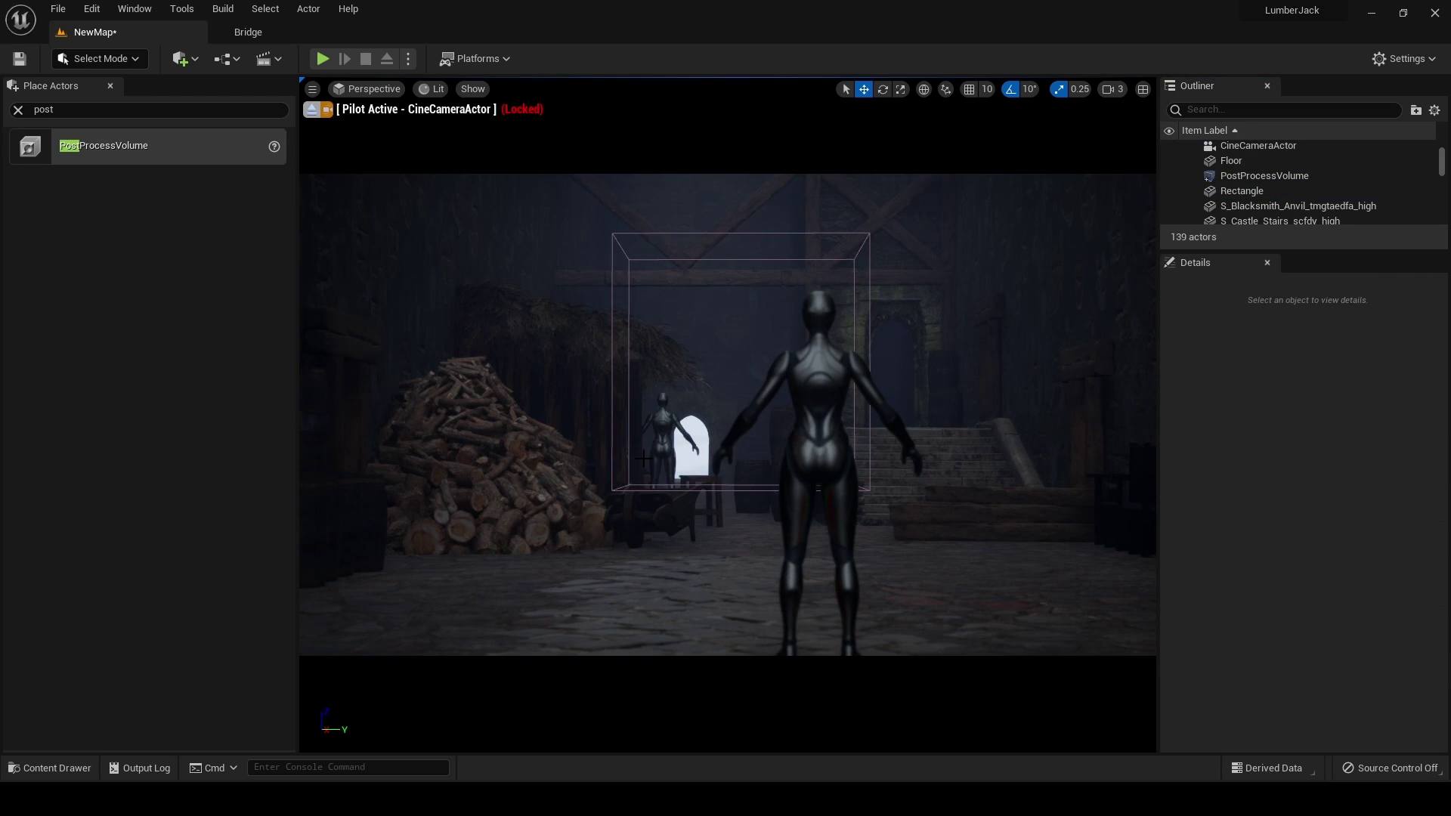
{"action": "key", "text": "g"}
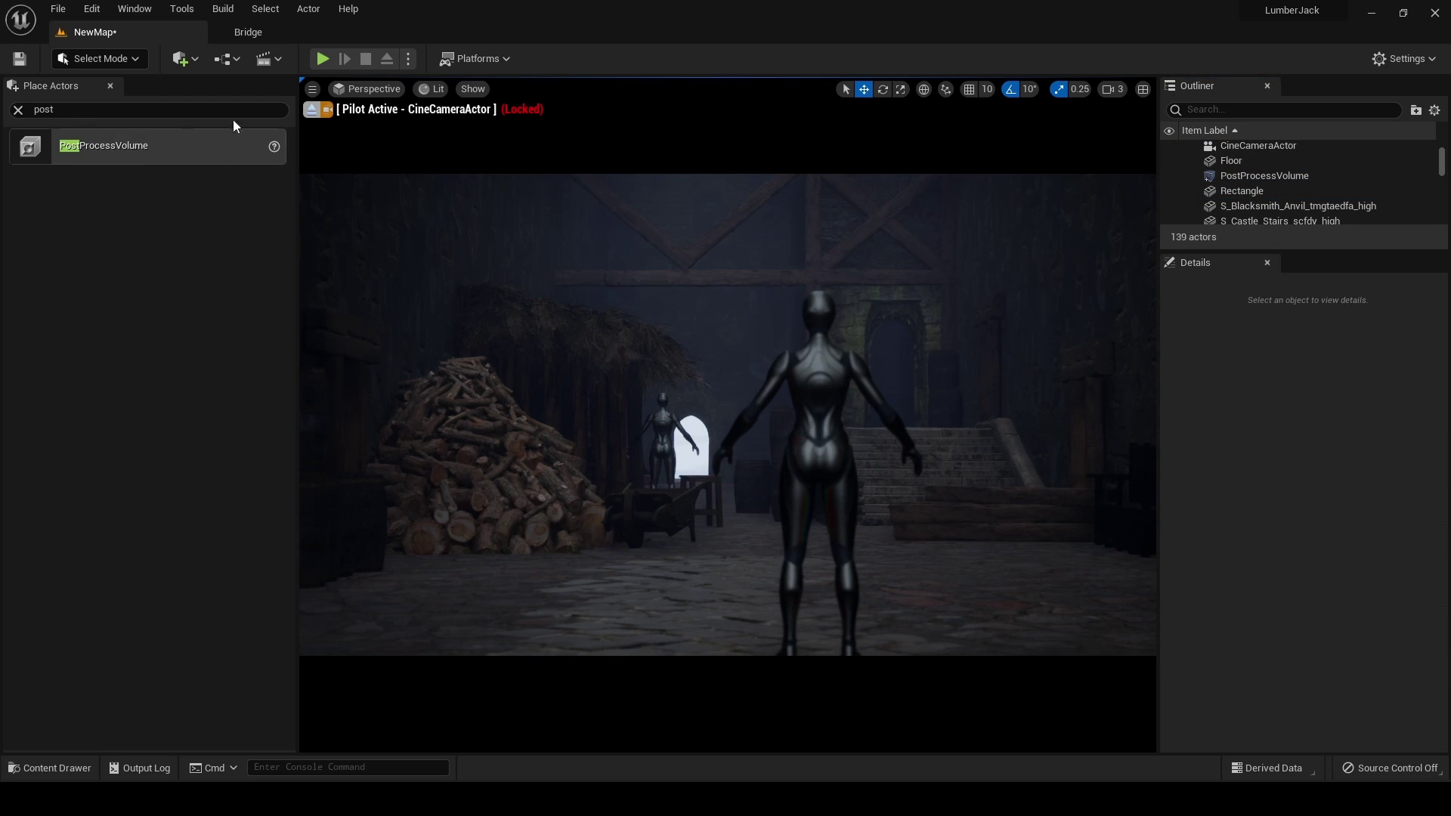
- Leave the camera view and place a Rect Light outside the small doorway in the courtyard wall
{"action": "left_click", "coordinate": [311, 111]}
{"action": "key", "text": "w"}
{"action": "right_click_drag", "start_coordinate": [649, 377], "coordinate": [699, 389]}
{"action": "key", "text": "a"}
{"action": "left_click", "coordinate": [182, 58]}
{"action": "mouse_move", "coordinate": [249, 216]}
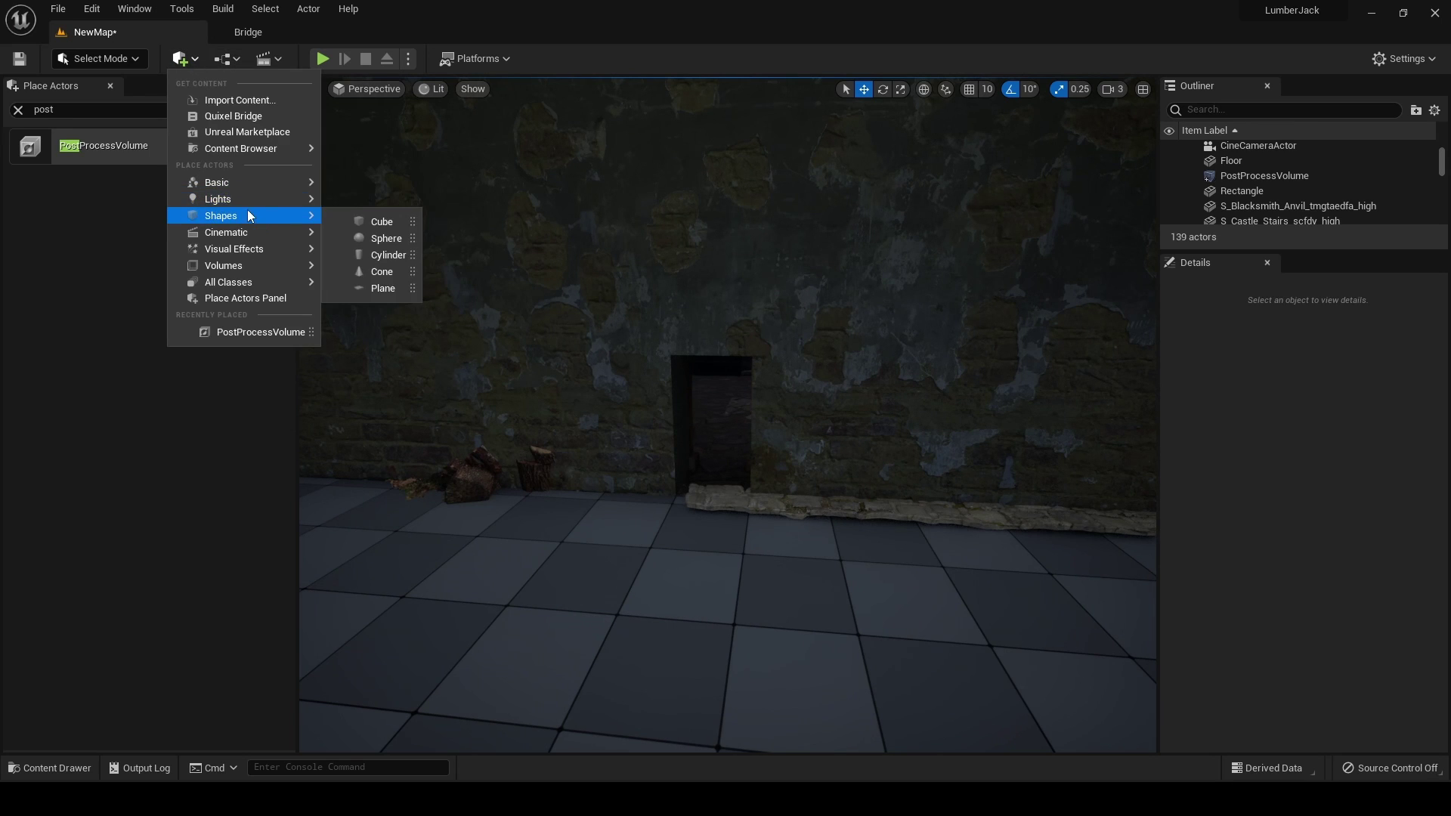
{"action": "left_click_drag", "start_coordinate": [382, 258], "coordinate": [734, 558]}
- Rotate the Rect Light to 90° about the vertical axis so it faces into the doorway and adjust its position
{"action": "key", "text": "e"}
{"action": "right_click_drag", "start_coordinate": [719, 526], "coordinate": [741, 529]}
{"action": "right_click_drag", "start_coordinate": [767, 461], "coordinate": [710, 453]}
{"action": "key", "text": "w"}
{"action": "left_click_drag", "start_coordinate": [772, 412], "coordinate": [773, 385]}
{"action": "key", "text": "ctrl+z"}
{"action": "key", "text": "ctrl+z"}
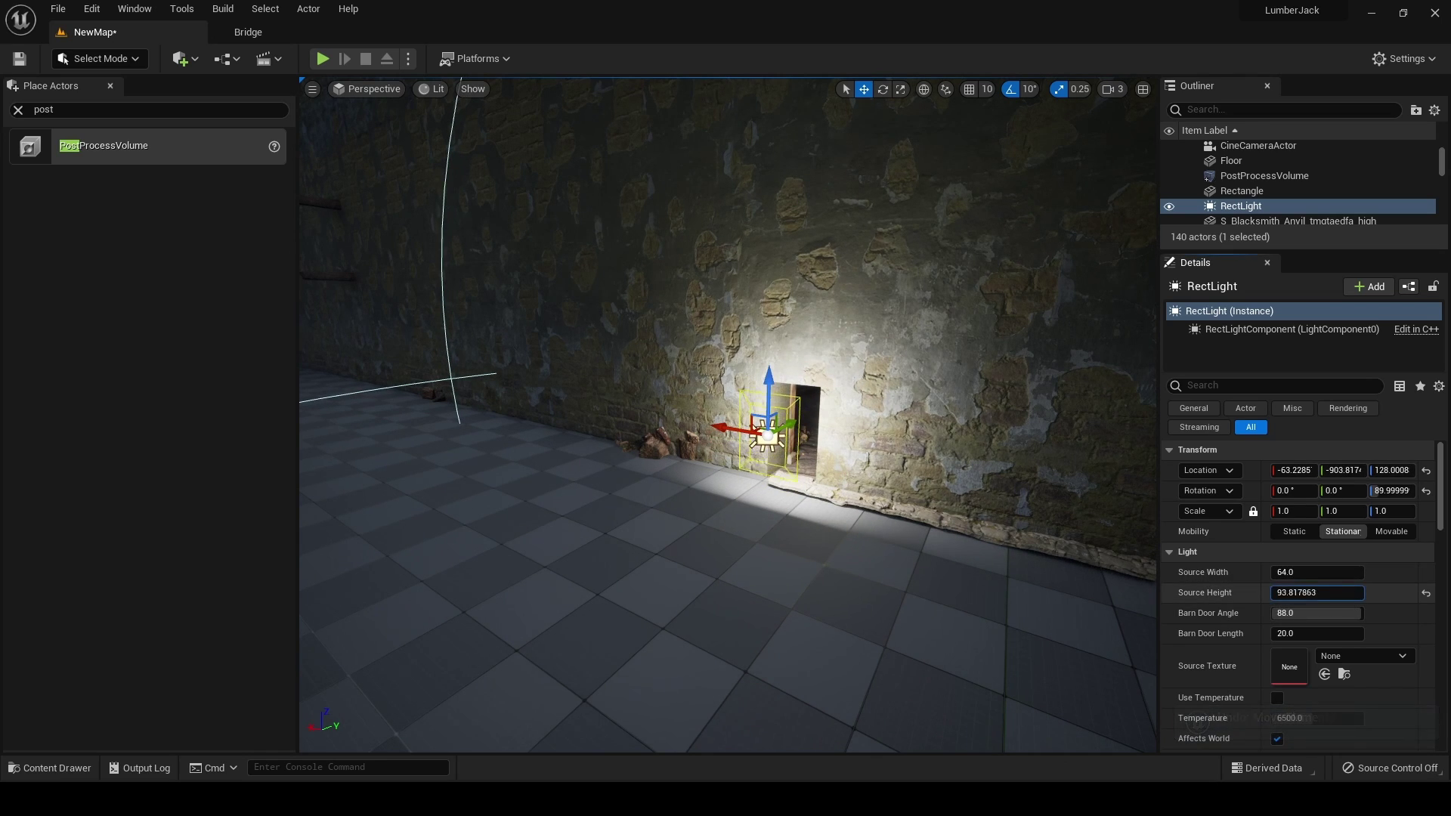
- Raise the Rect Light's source height to about 227, pull it back from the doorway and try a lower barn door angle
{"action": "left_click_drag", "start_coordinate": [1318, 593], "coordinate": [1353, 594]}
{"action": "left_click_drag", "start_coordinate": [789, 425], "coordinate": [767, 437]}
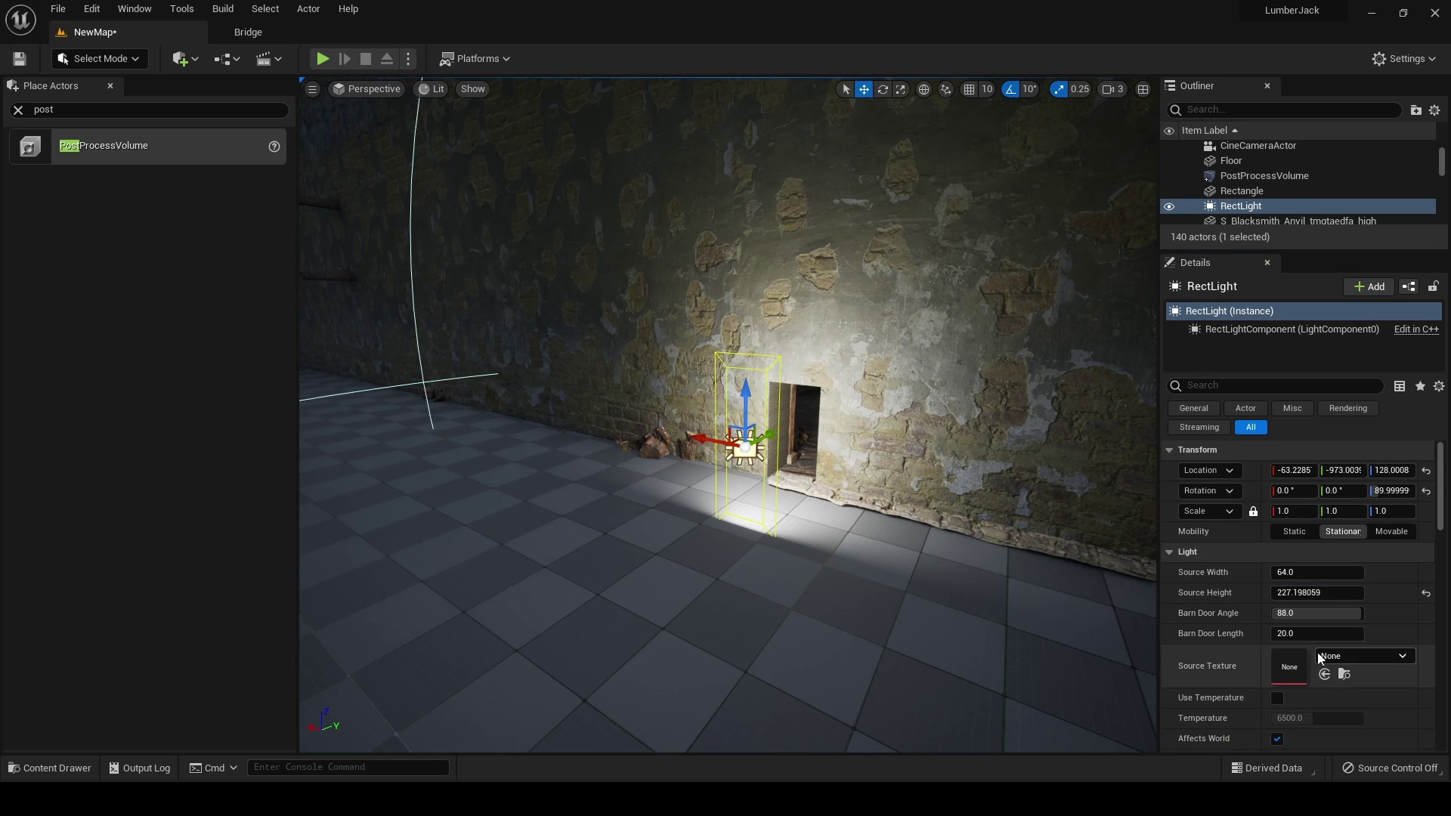
{"action": "left_click_drag", "start_coordinate": [1318, 613], "coordinate": [1270, 613]}
- Set the Rect Light's intensity to 20 cd
{"action": "right_click_drag", "start_coordinate": [869, 454], "coordinate": [699, 520]}
{"action": "scroll", "coordinate": [1344, 686], "scroll_direction": "down", "scroll_amount": 9}
{"action": "left_click", "coordinate": [1310, 603]}
{"action": "type", "text": "22"}
{"action": "key", "text": "Return"}
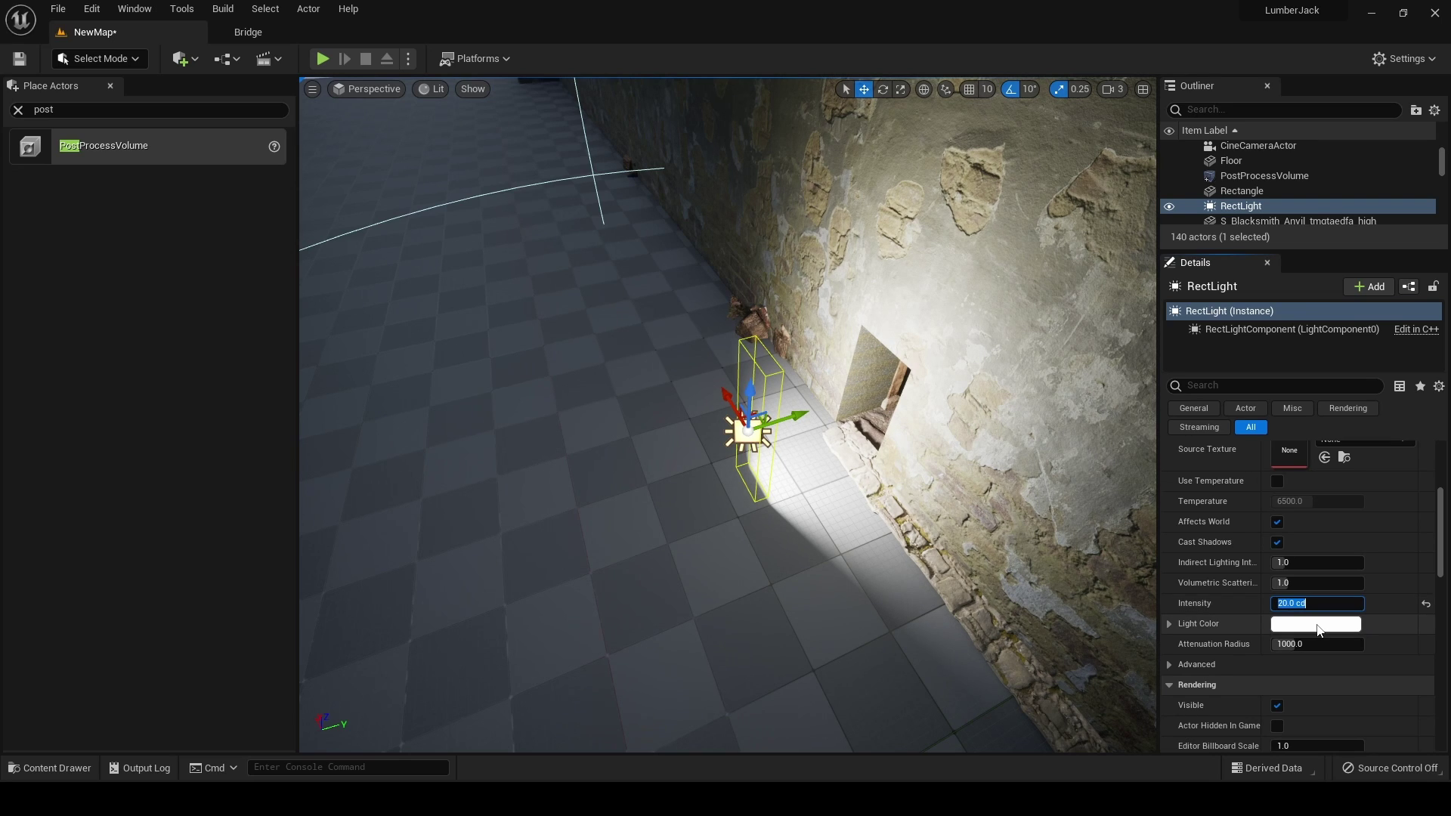
- Change the Rect Light's colour to orange with green at 0.5 and blue at 0
{"action": "left_click", "coordinate": [1316, 625]}
{"action": "left_click", "coordinate": [1080, 675]}
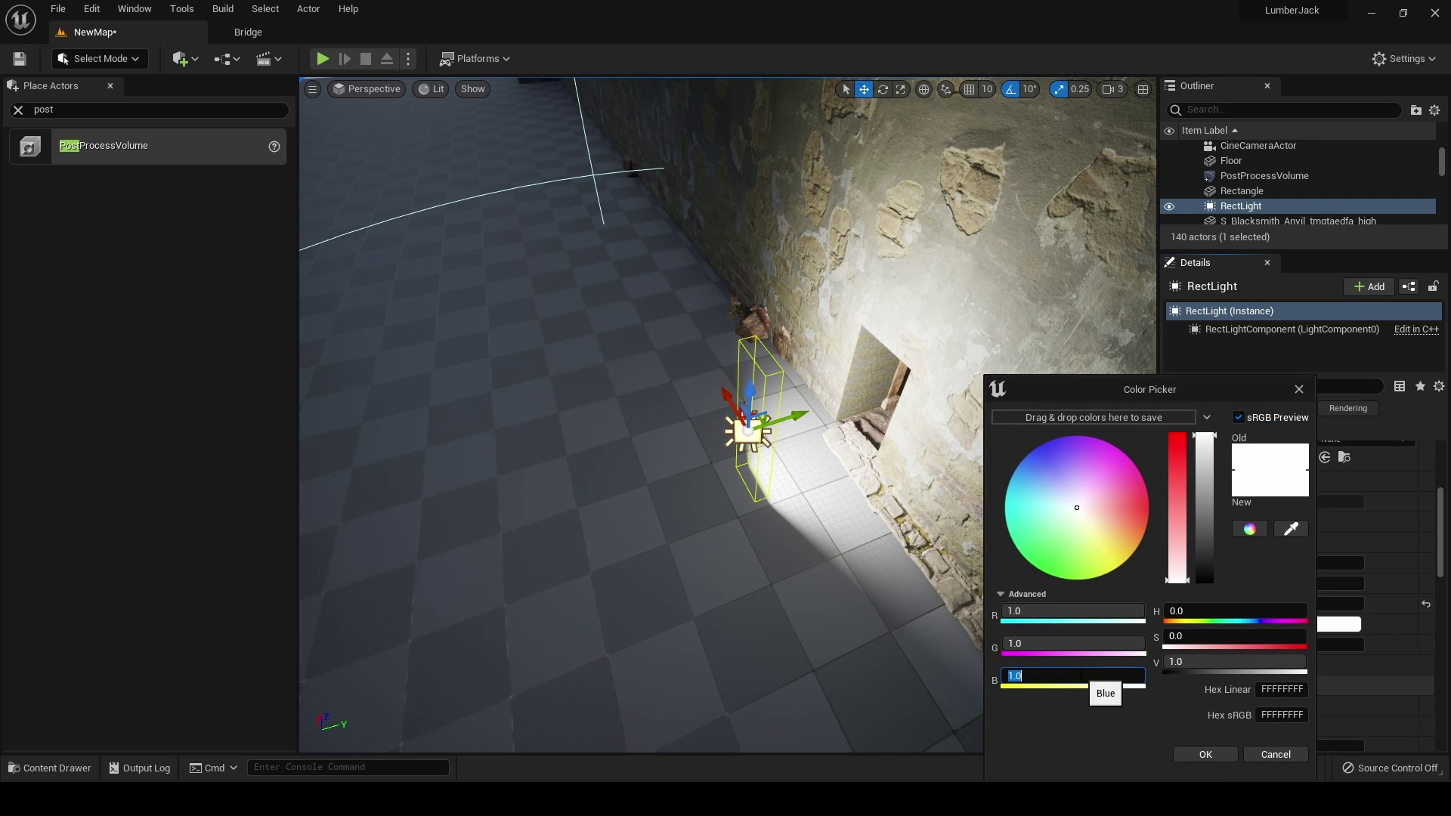
{"action": "type", "text": "0"}
{"action": "key", "text": "Return"}
{"action": "left_click", "coordinate": [1067, 650]}
{"action": "type", "text": "0"}
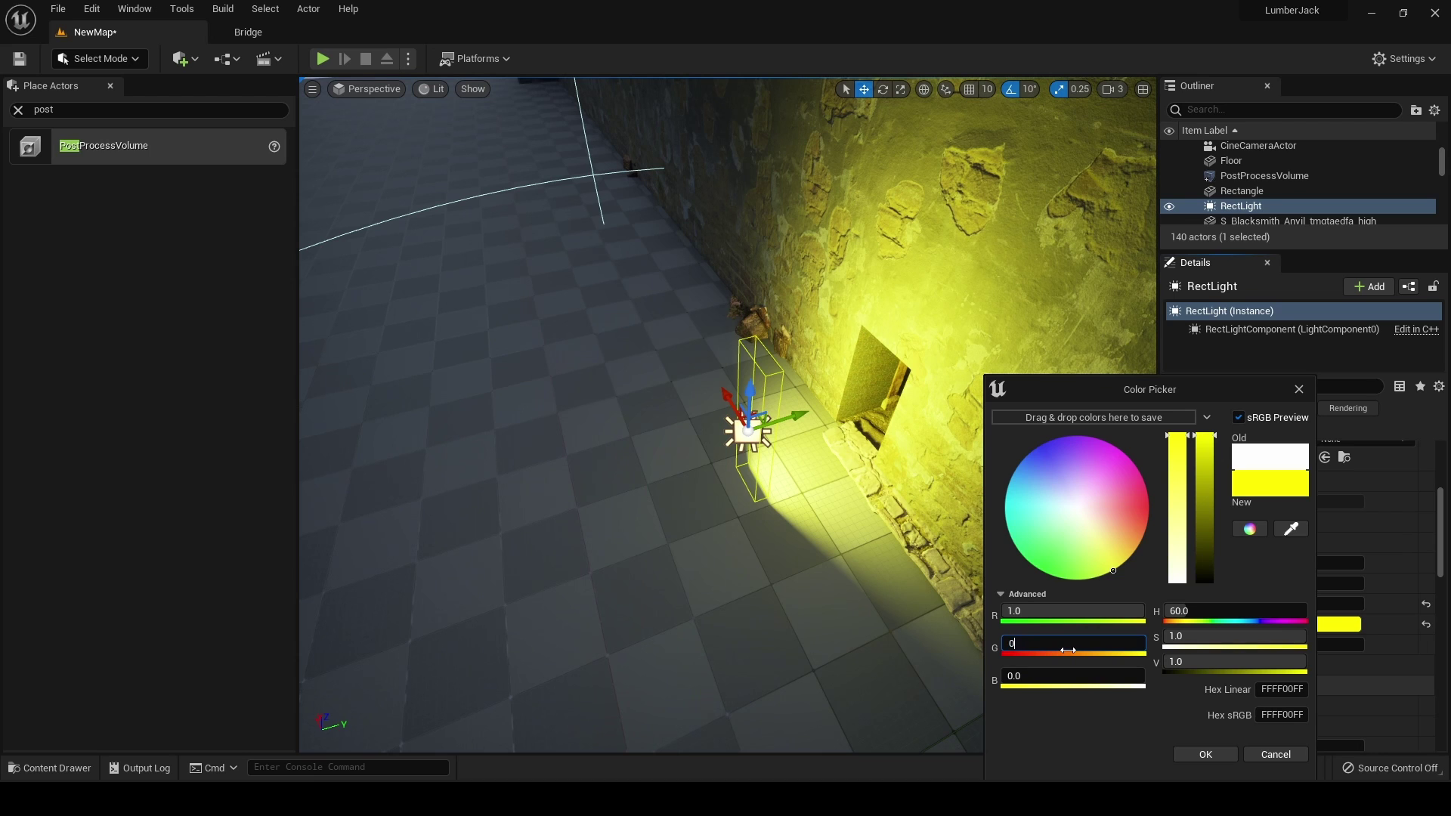
{"action": "type", "text": ".5"}
{"action": "key", "text": "Return"}
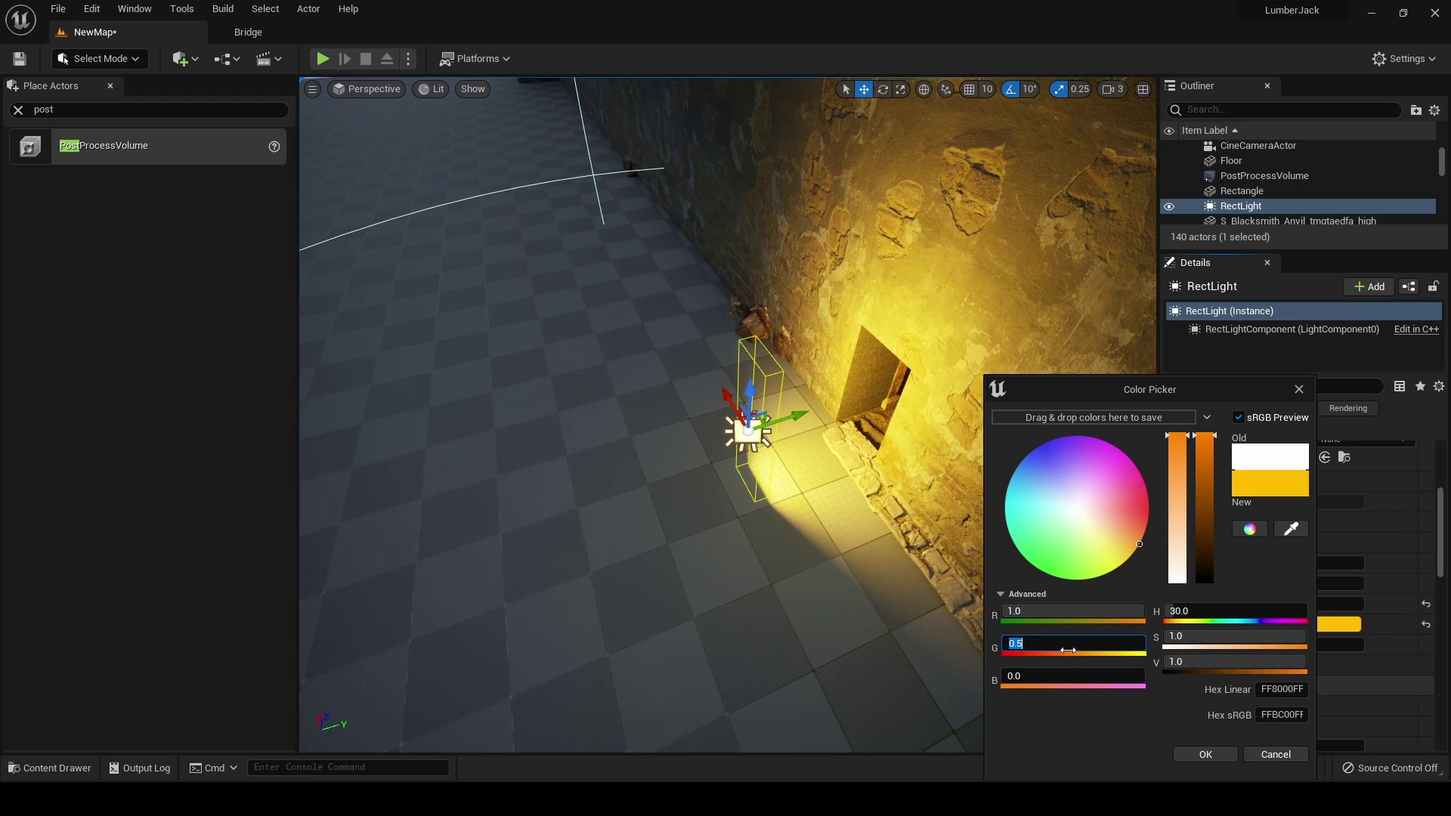
{"action": "left_click", "coordinate": [1194, 758]}
- Duplicate the orange Rect Light across the courtyard to the outside of the opposite wall
{"action": "right_click_drag", "start_coordinate": [904, 582], "coordinate": [930, 538]}
{"action": "left_click_drag", "start_coordinate": [659, 440], "coordinate": [1105, 503], "text": "alt"}
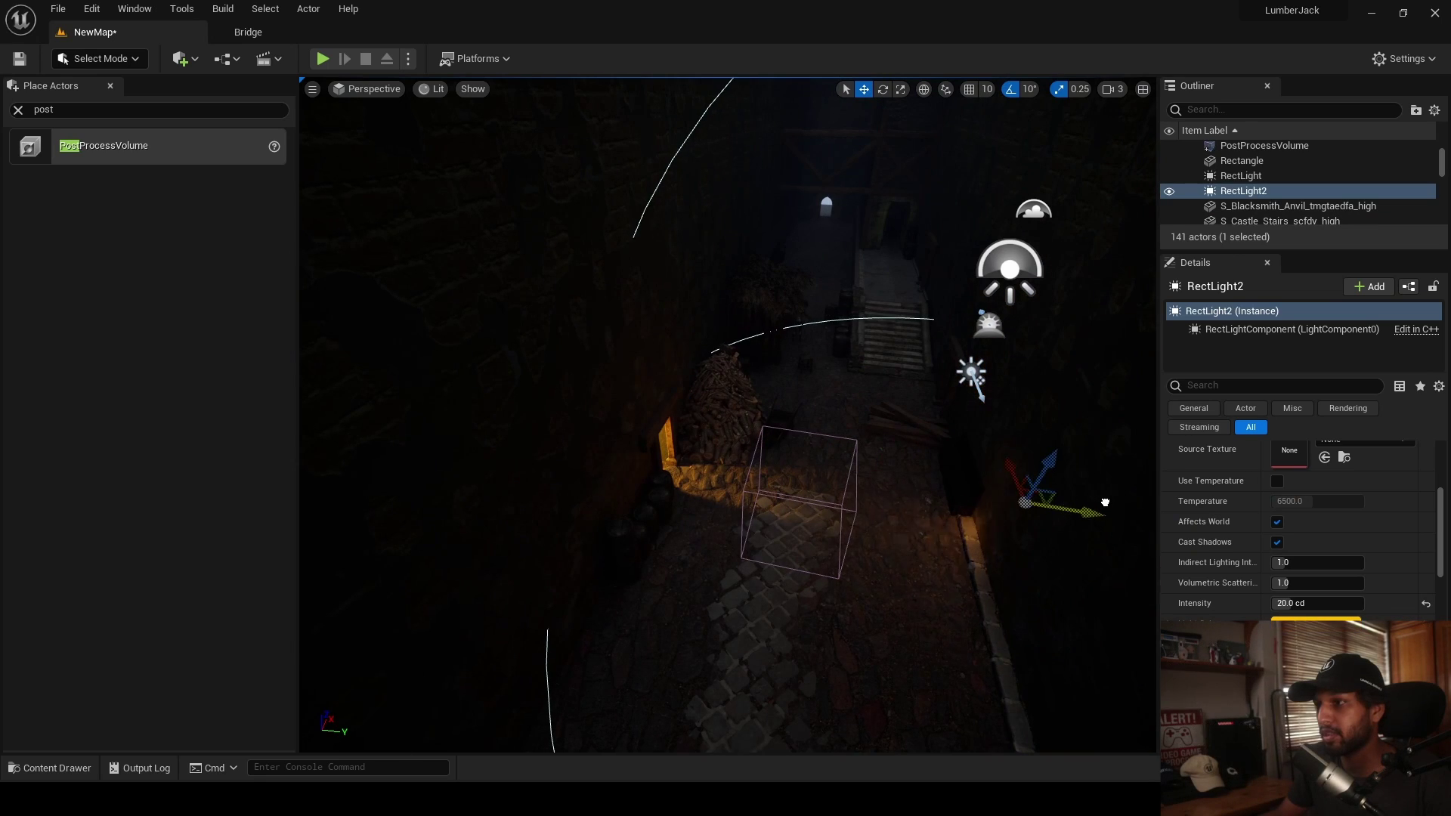
{"action": "key", "text": "f"}
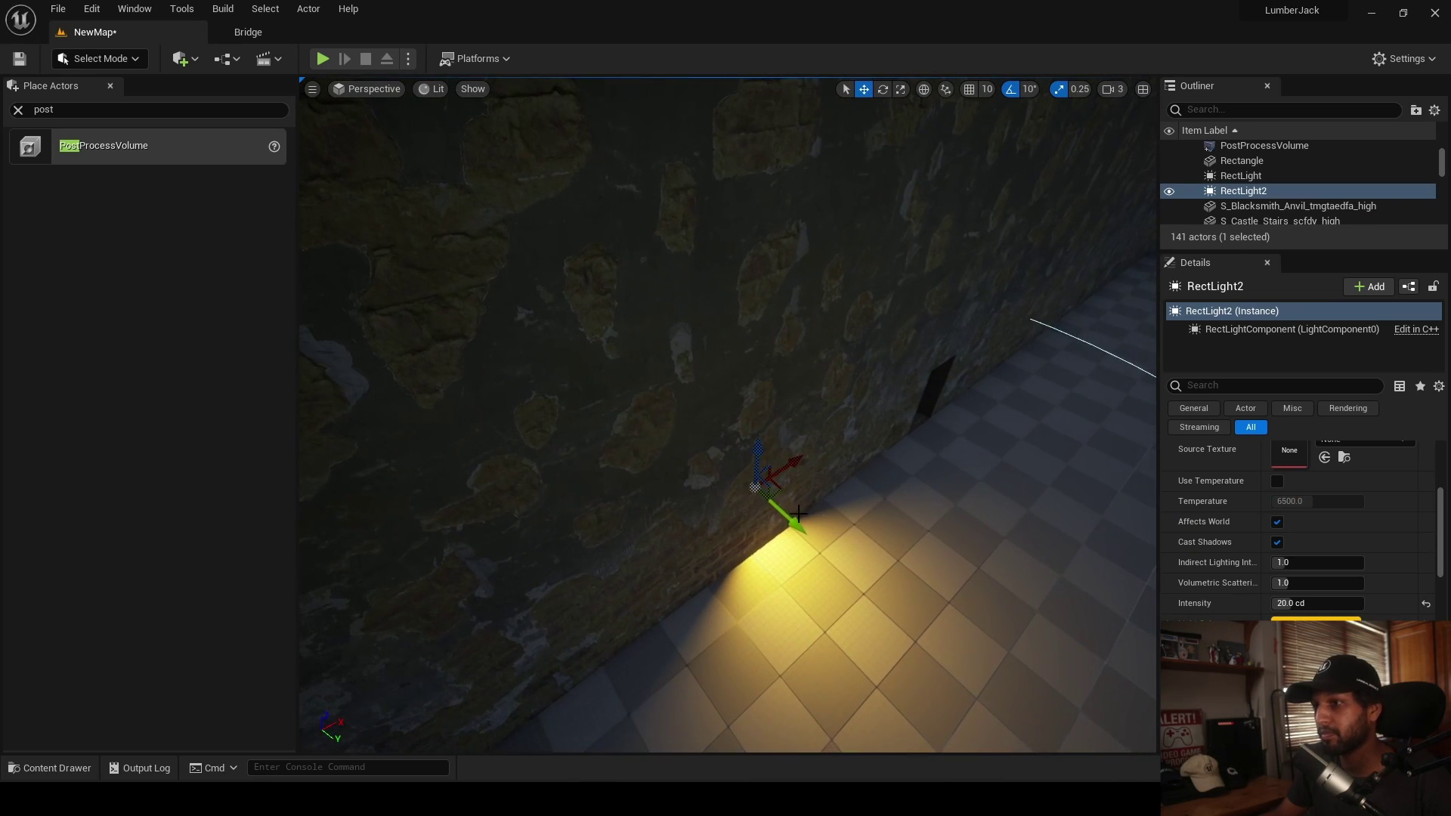
- Turn the duplicated Rect Light around and move it along the wall so it shines in through the opposite doorway
{"action": "left_click_drag", "start_coordinate": [798, 522], "coordinate": [680, 589]}
{"action": "key", "text": "e"}
{"action": "right_click_drag", "start_coordinate": [711, 570], "coordinate": [544, 561]}
{"action": "key", "text": "w"}
{"action": "left_click_drag", "start_coordinate": [710, 565], "coordinate": [1020, 539]}
- Return to the courtyard and examine both lit doorways through the CineCameraActor
{"action": "right_click_drag", "start_coordinate": [1020, 539], "coordinate": [1095, 409]}
{"action": "key", "text": "s"}
{"action": "key", "text": "w"}
{"action": "left_click", "coordinate": [364, 91]}
{"action": "left_click", "coordinate": [421, 256]}
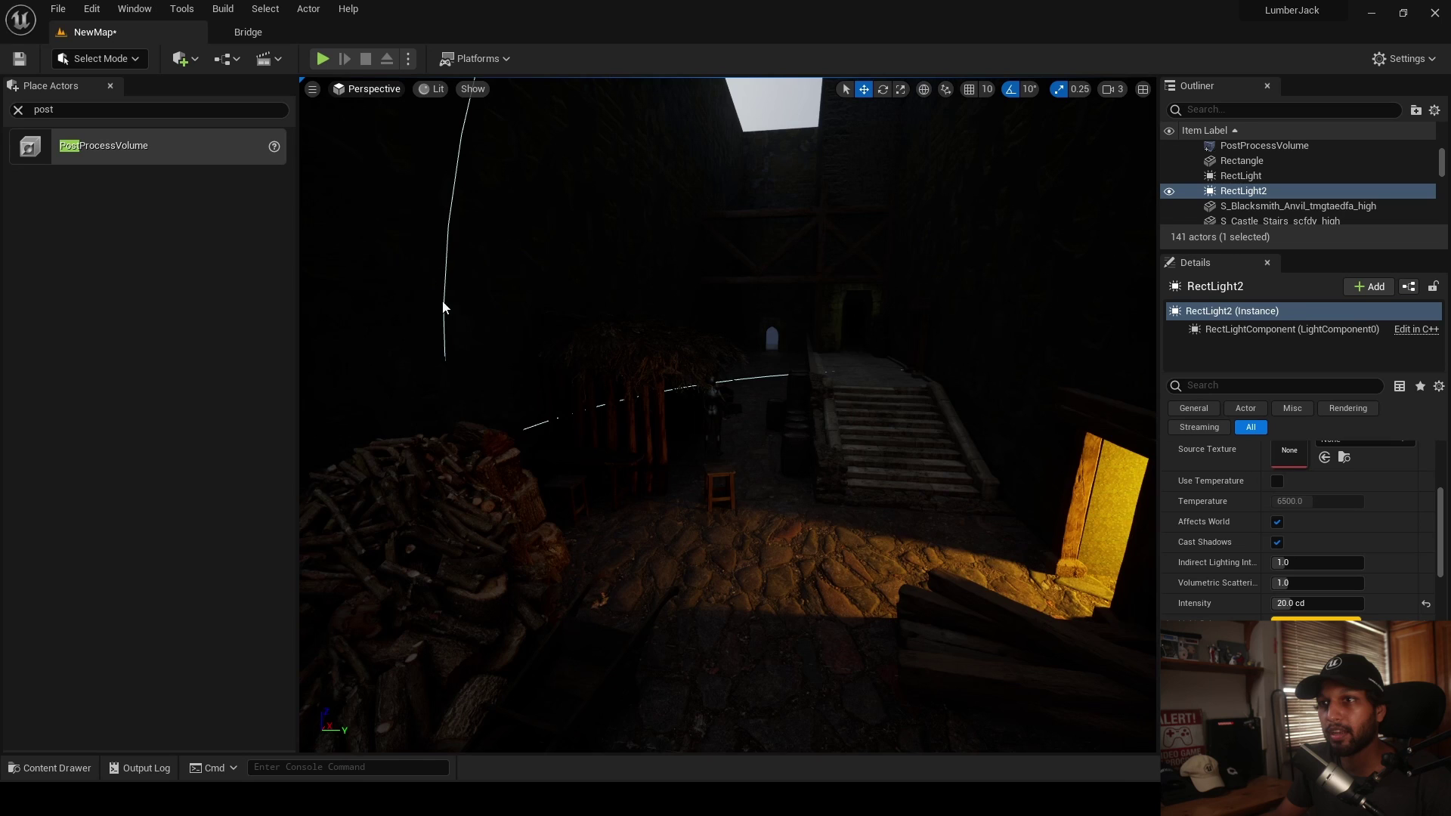
{"action": "left_click", "coordinate": [643, 527]}
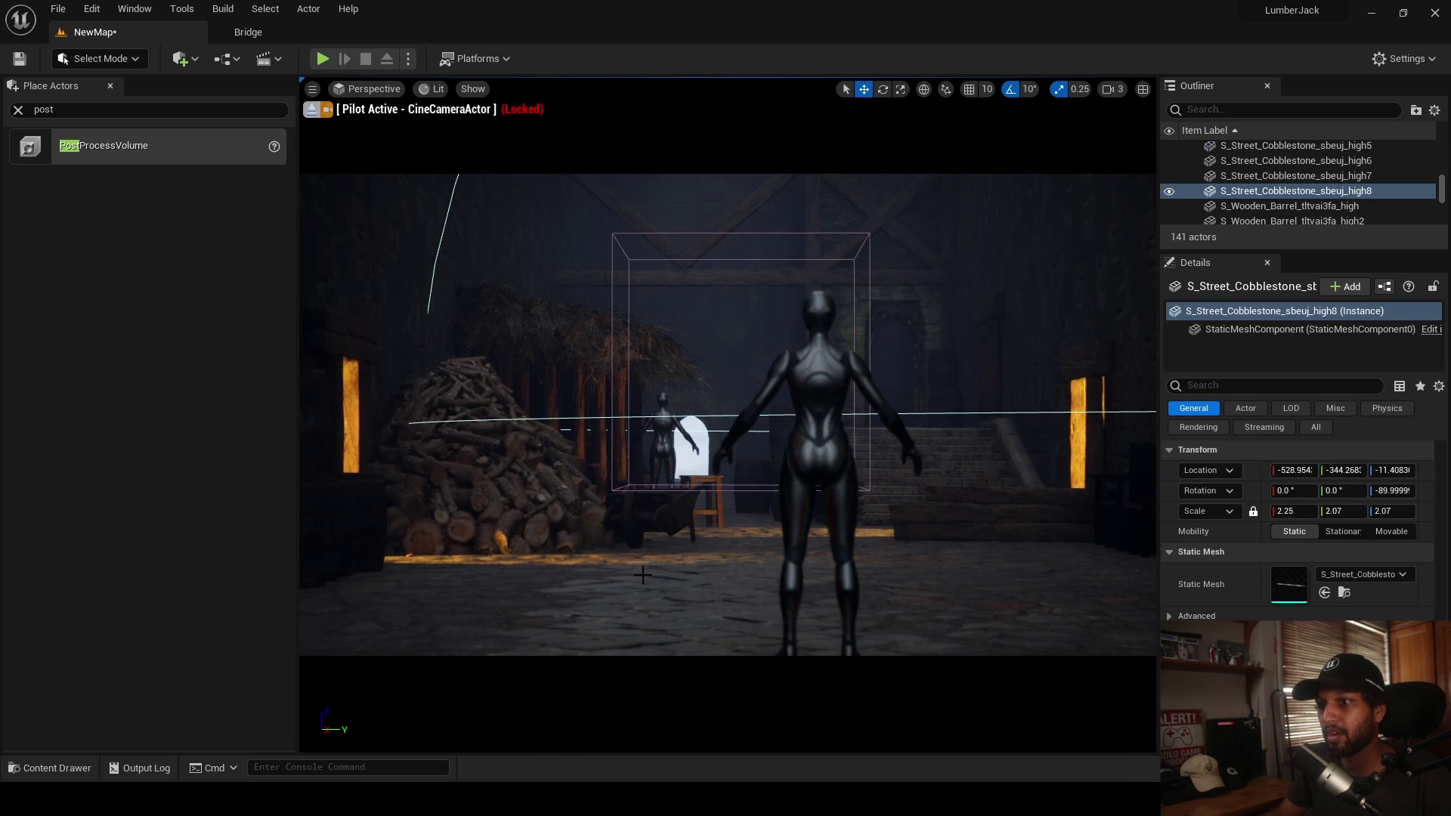
- Select the wooden wheelbarrow in the camera shot, leave the camera view and reposition it beside the wood pile
{"action": "left_click", "coordinate": [644, 526]}
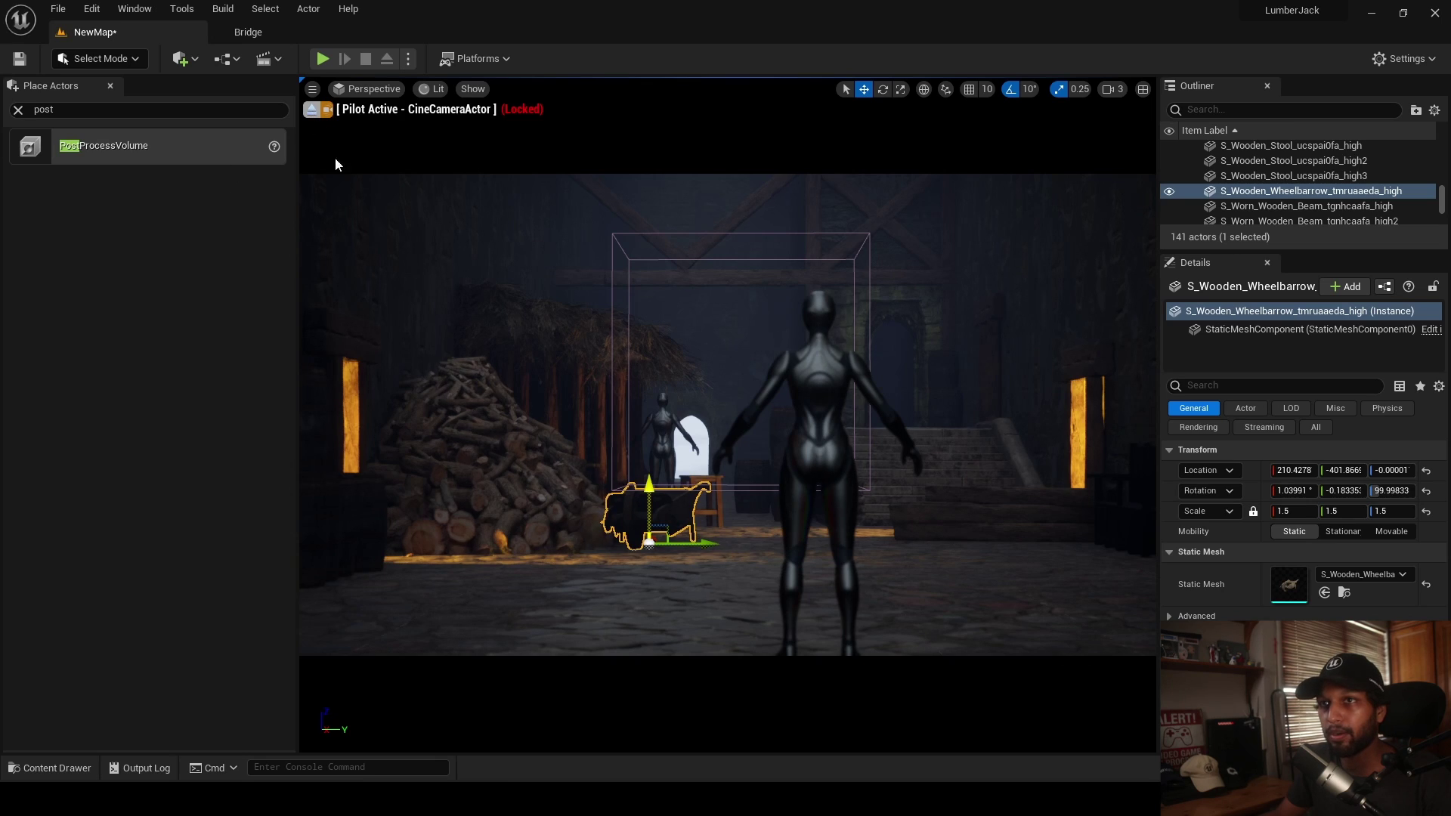
{"action": "left_click", "coordinate": [310, 109]}
{"action": "key", "text": "f"}
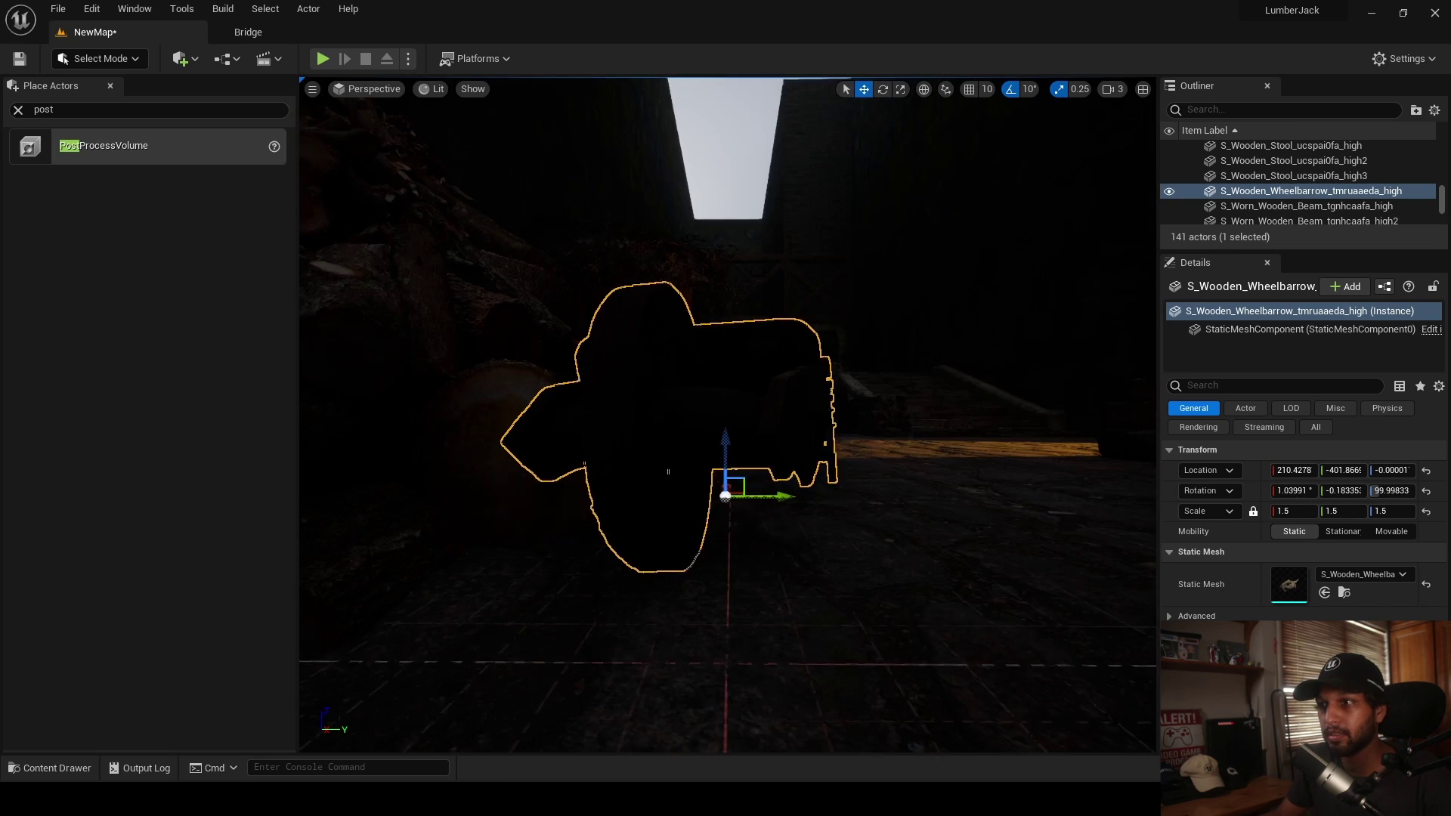
{"action": "right_click_drag", "start_coordinate": [726, 414], "coordinate": [521, 484]}
{"action": "right_click_drag", "start_coordinate": [846, 461], "coordinate": [1041, 505]}
{"action": "left_click", "coordinate": [853, 464]}
{"action": "left_click", "coordinate": [676, 501]}
{"action": "left_click_drag", "start_coordinate": [588, 328], "coordinate": [589, 306]}
{"action": "left_click", "coordinate": [725, 574]}
- Duplicate a worn wooden beam from the plank pile and lean it at 30° against the frame of the lit doorway
{"action": "right_click_drag", "start_coordinate": [725, 574], "coordinate": [847, 521]}
{"action": "left_click", "coordinate": [886, 478]}
{"action": "left_click", "coordinate": [865, 452]}
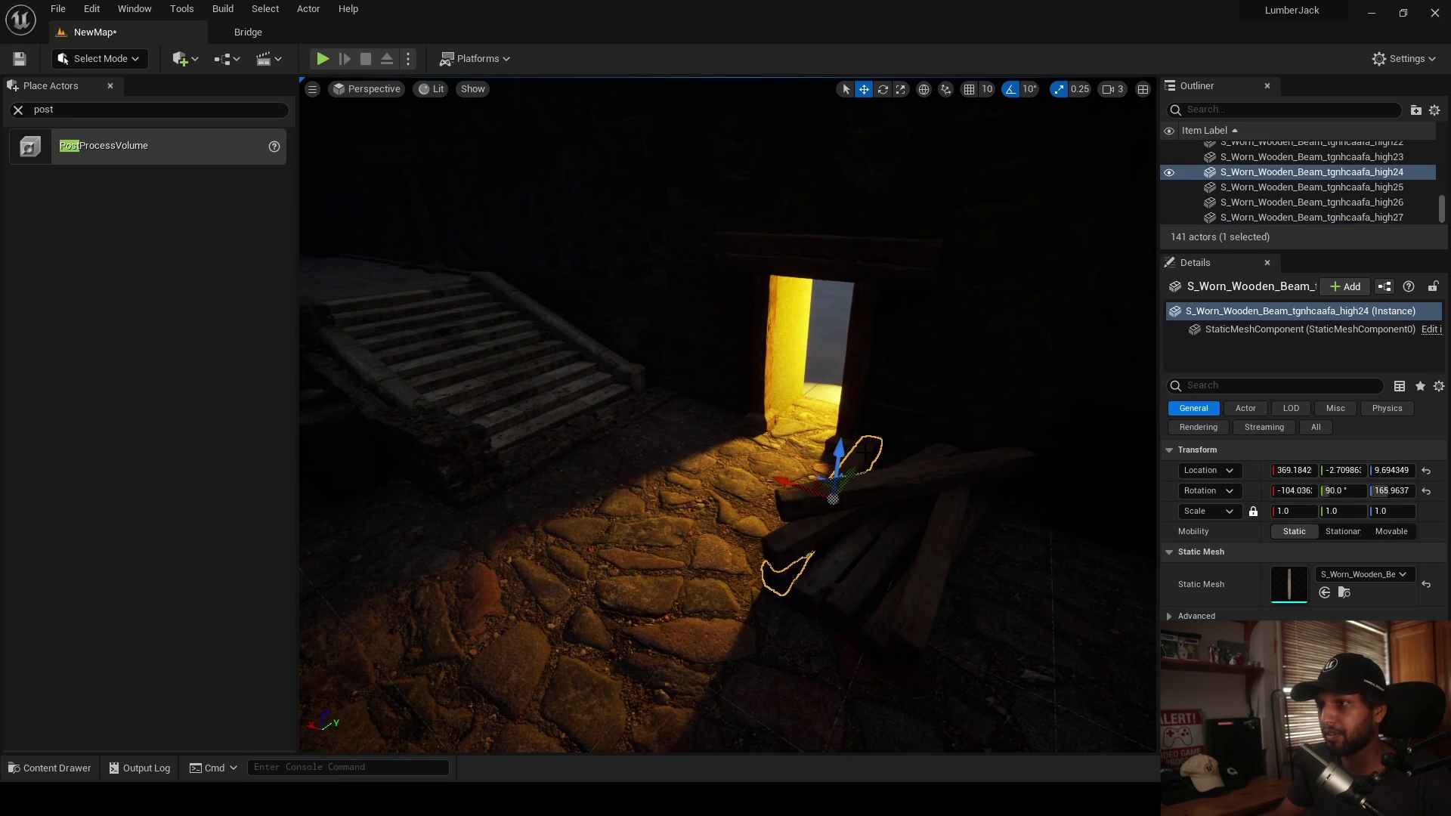
{"action": "left_click_drag", "start_coordinate": [800, 483], "coordinate": [669, 439], "text": "alt"}
{"action": "left_click_drag", "start_coordinate": [708, 371], "coordinate": [708, 327]}
{"action": "right_click_drag", "start_coordinate": [707, 327], "coordinate": [578, 341]}
{"action": "key", "text": "e"}
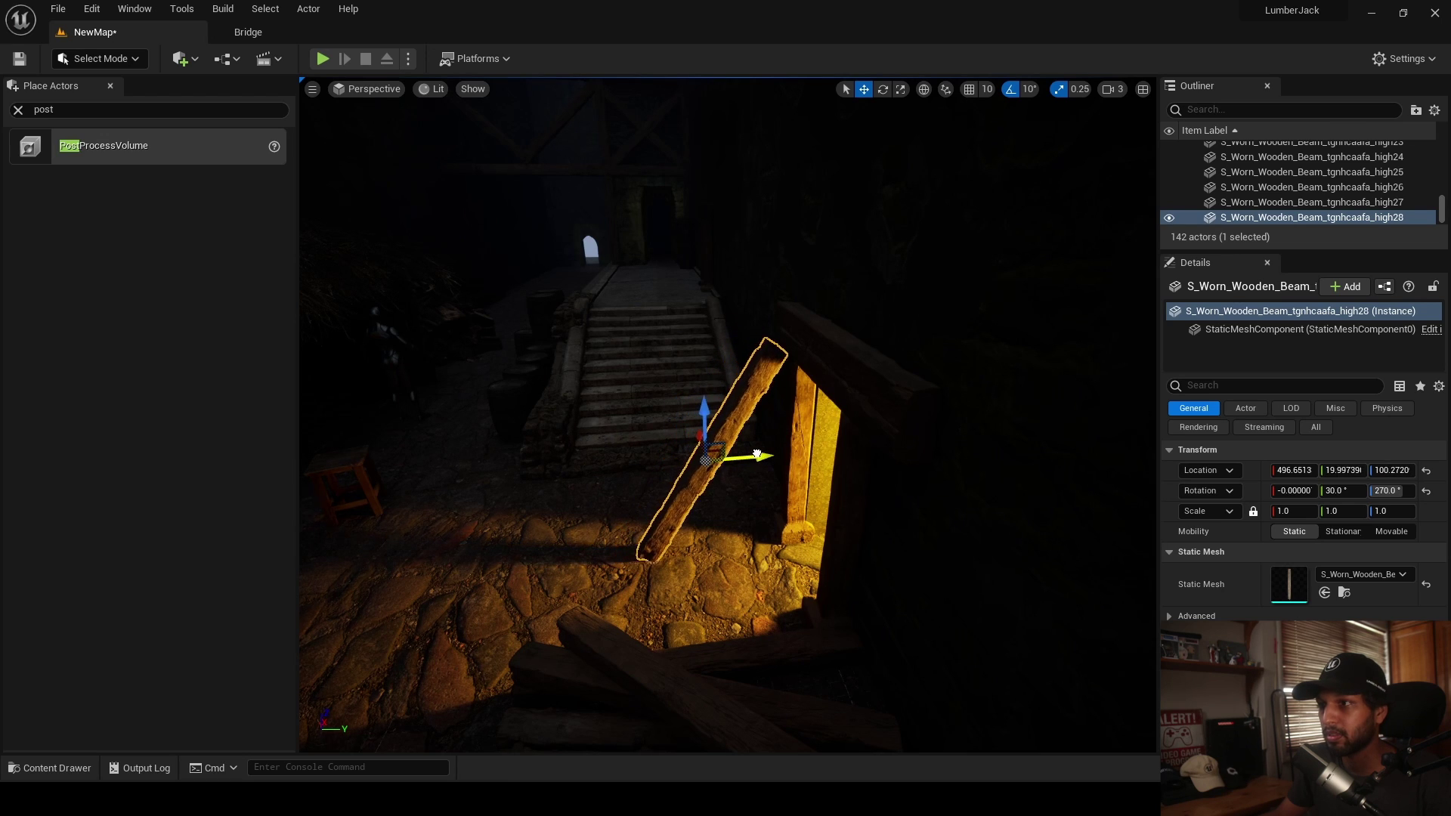
- Check the leaning beam through the CineCameraActor and clear the selection
{"action": "left_click", "coordinate": [559, 540]}
{"action": "right_click_drag", "start_coordinate": [559, 540], "coordinate": [536, 521]}
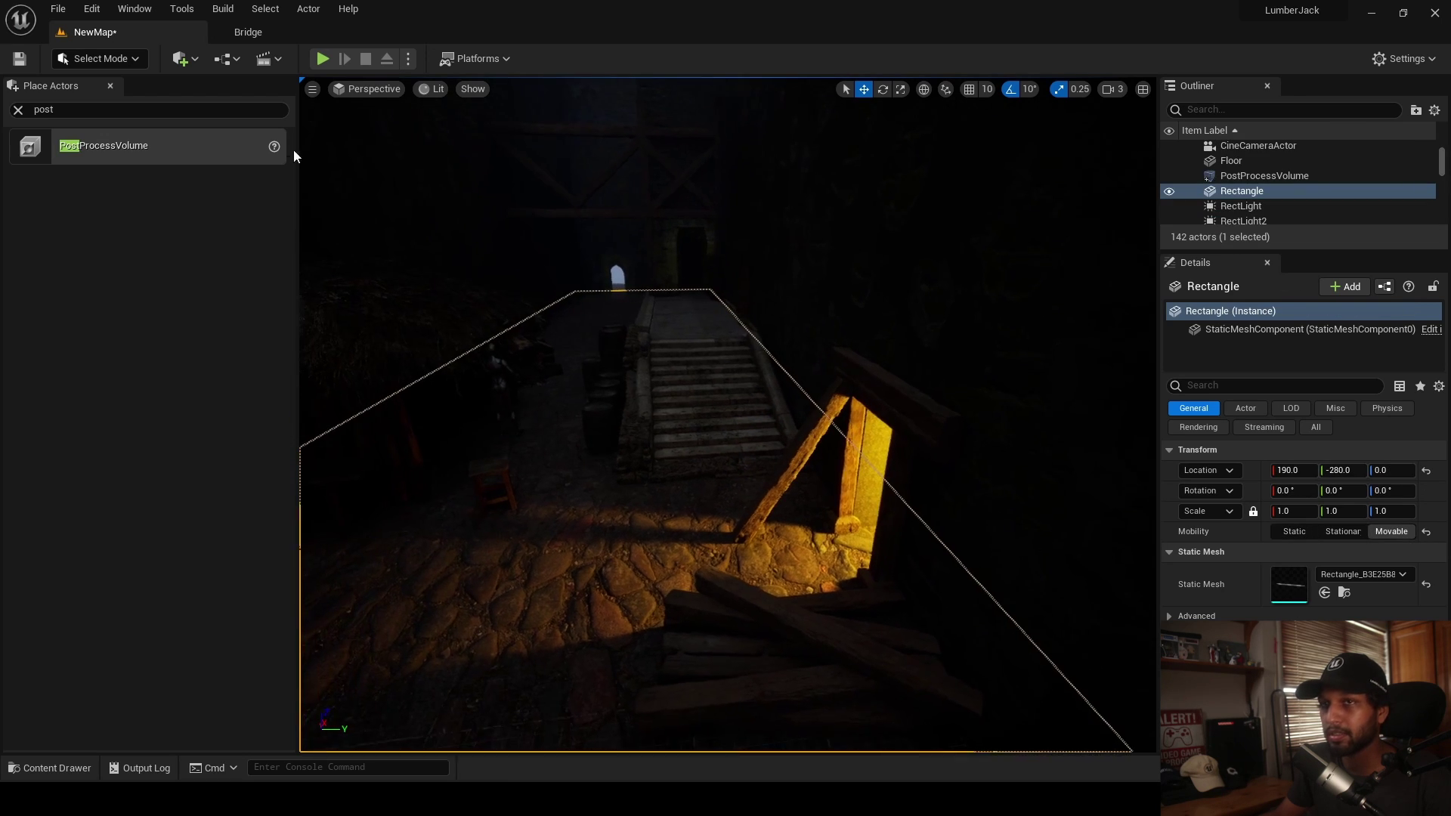
{"action": "left_click", "coordinate": [368, 90]}
{"action": "left_click", "coordinate": [401, 258]}
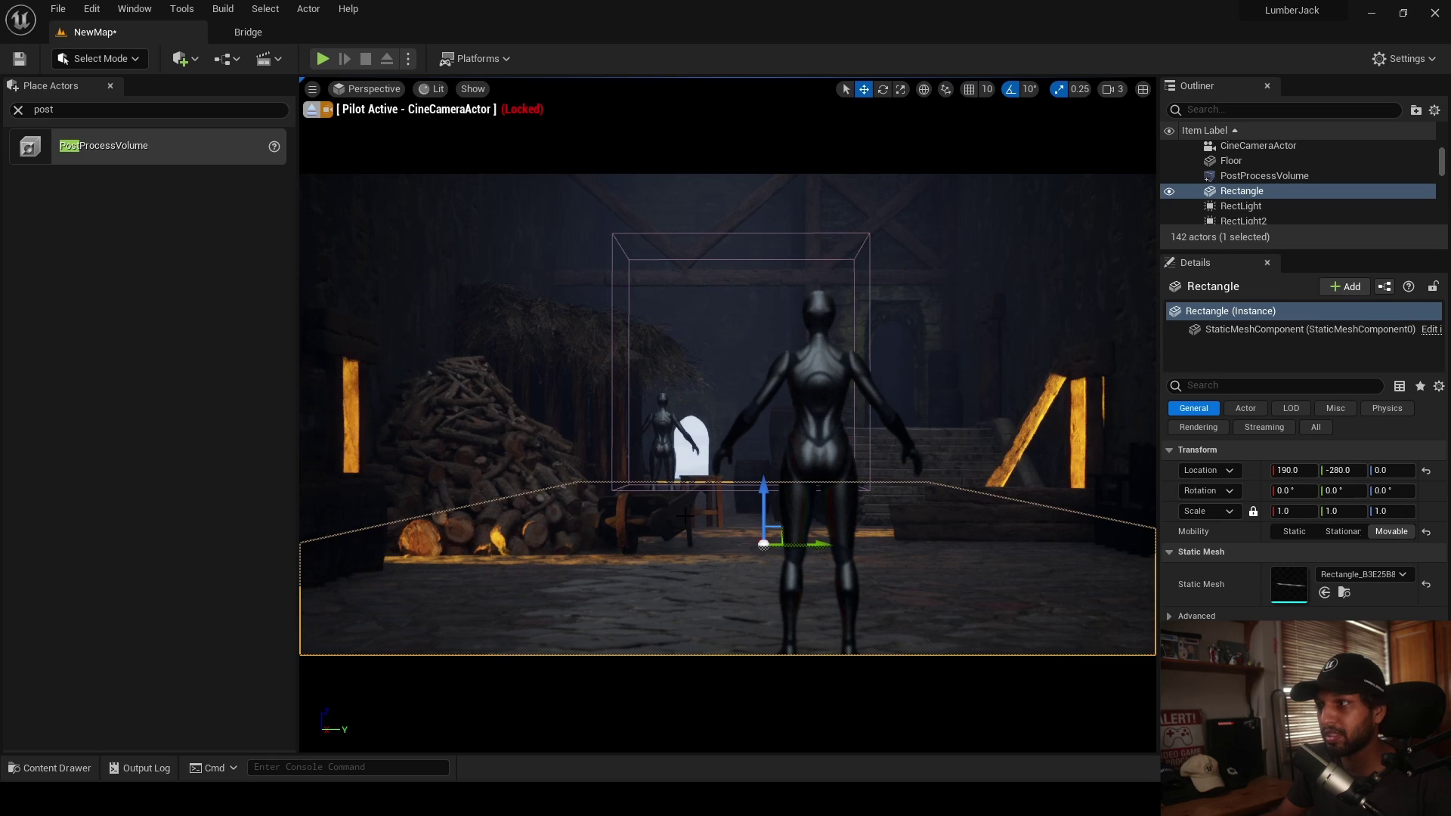
{"action": "key", "text": "Escape"}
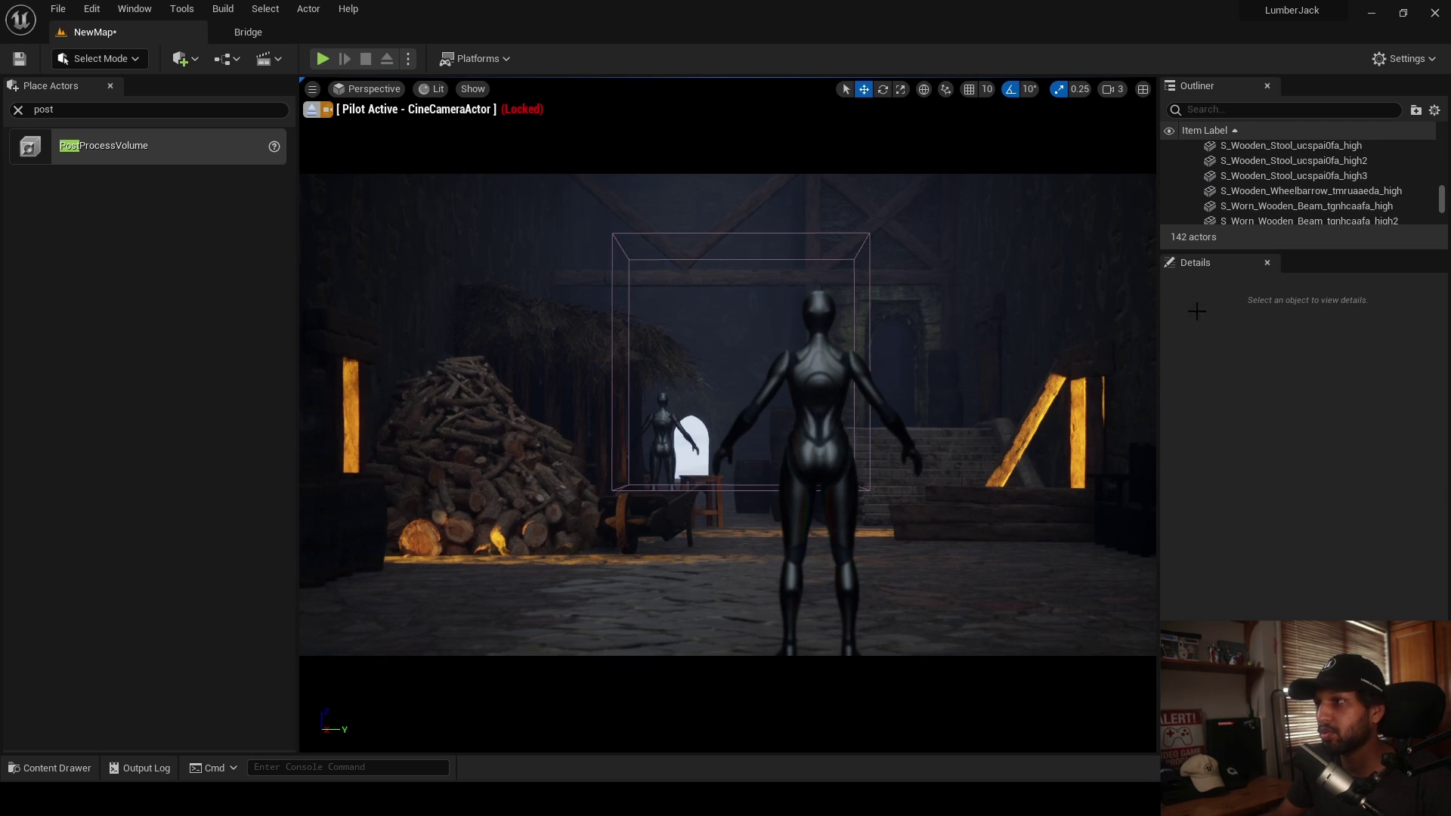
- Enlarge the Outliner panel, then stop piloting the CineCameraActor
{"action": "left_click_drag", "start_coordinate": [1266, 253], "coordinate": [1261, 417]}
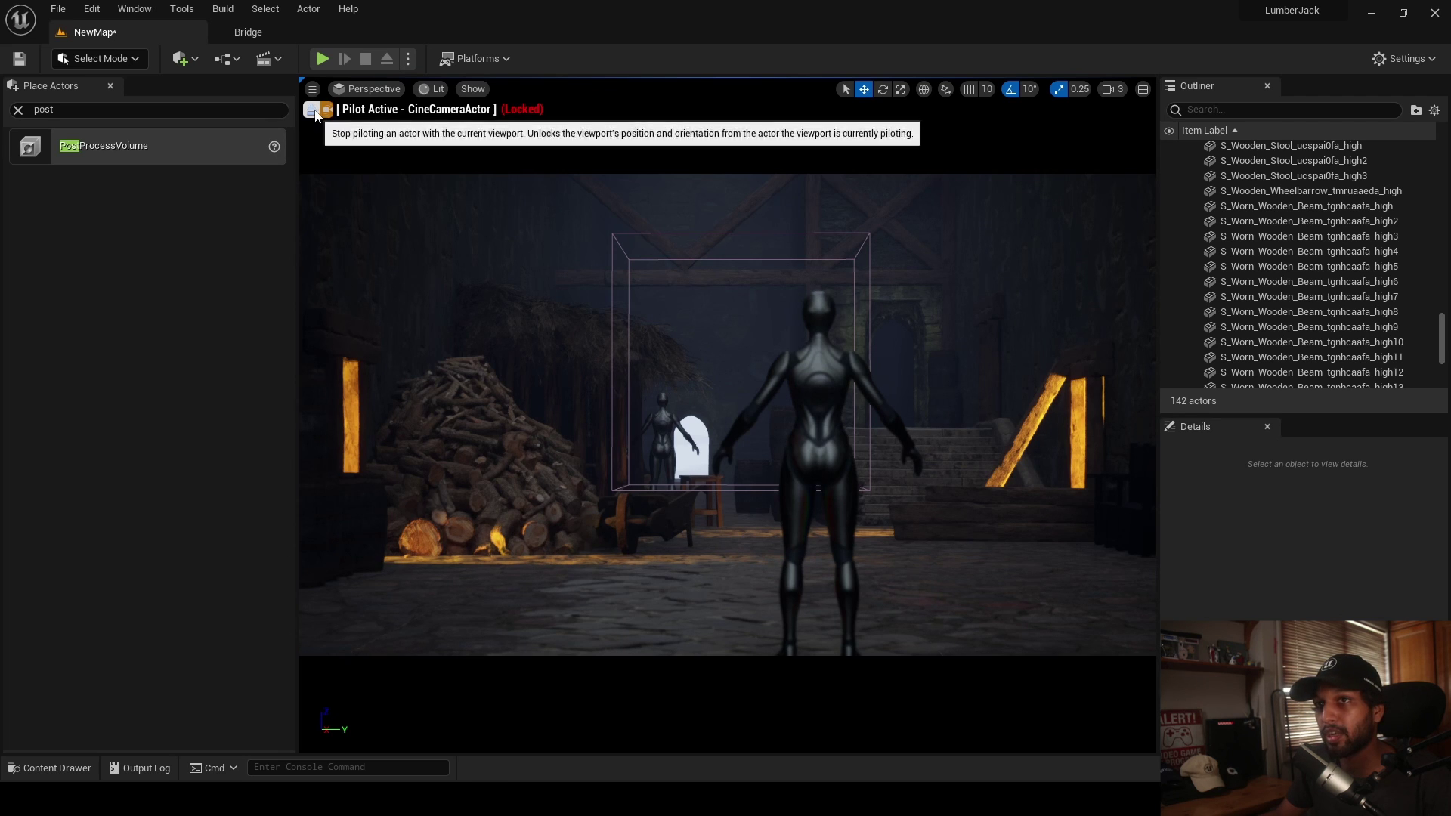
{"action": "left_click", "coordinate": [312, 109]}
{"action": "key", "text": "w"}
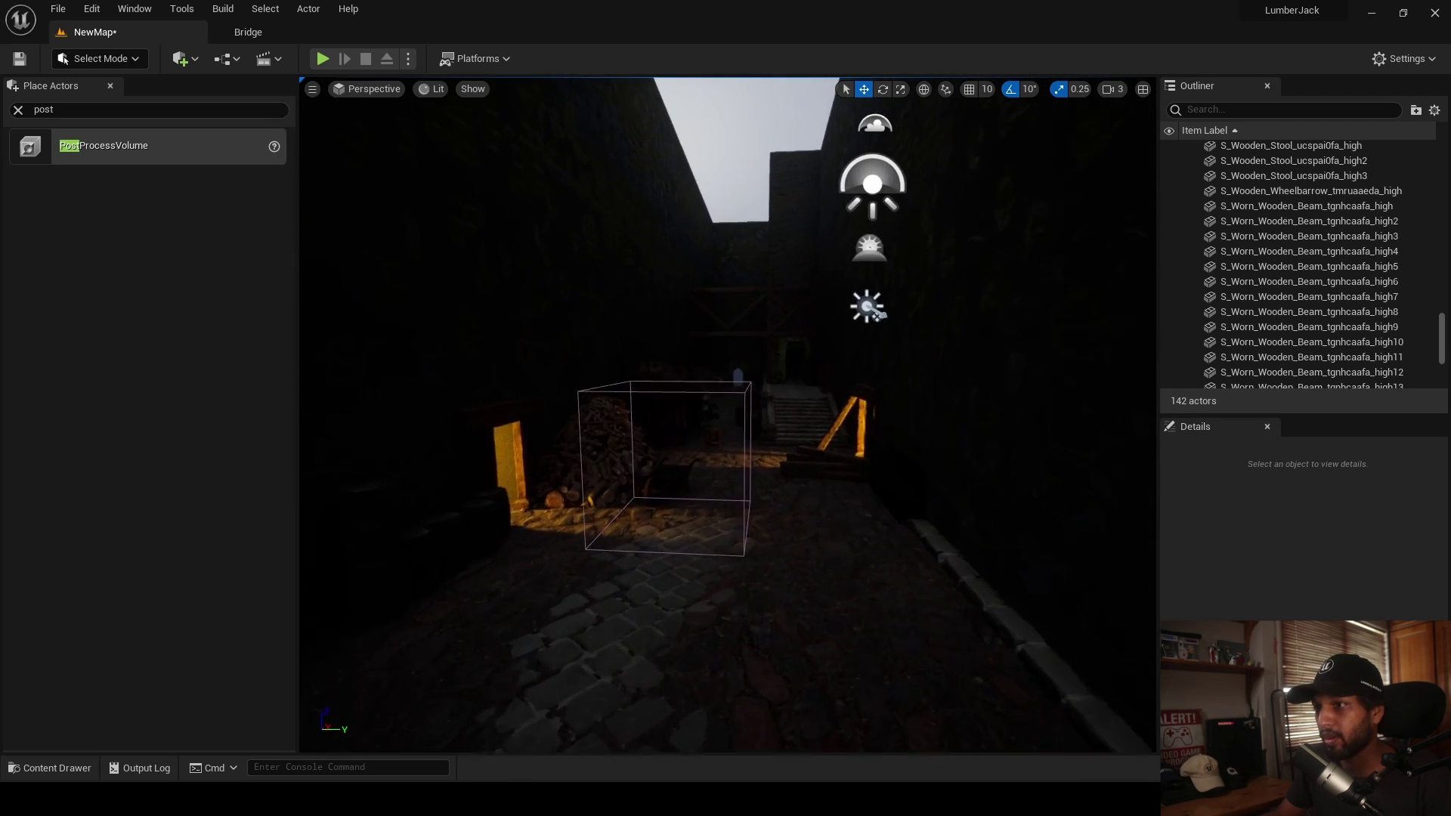
{"action": "key", "text": "w"}
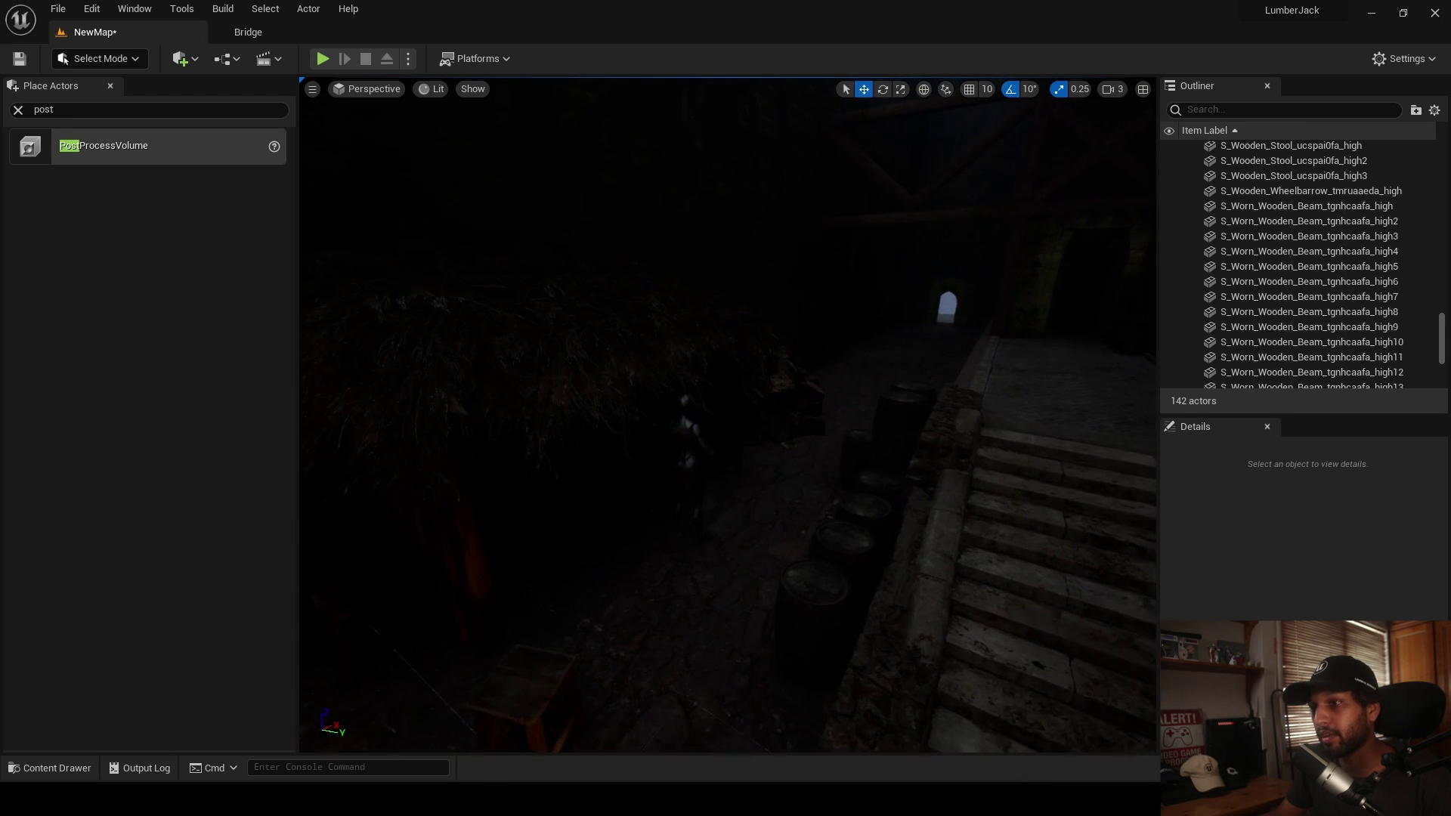
- Import the Latern FBX into the Content folder with the default options and dismiss the message log
{"action": "key", "text": "ctrl+space"}
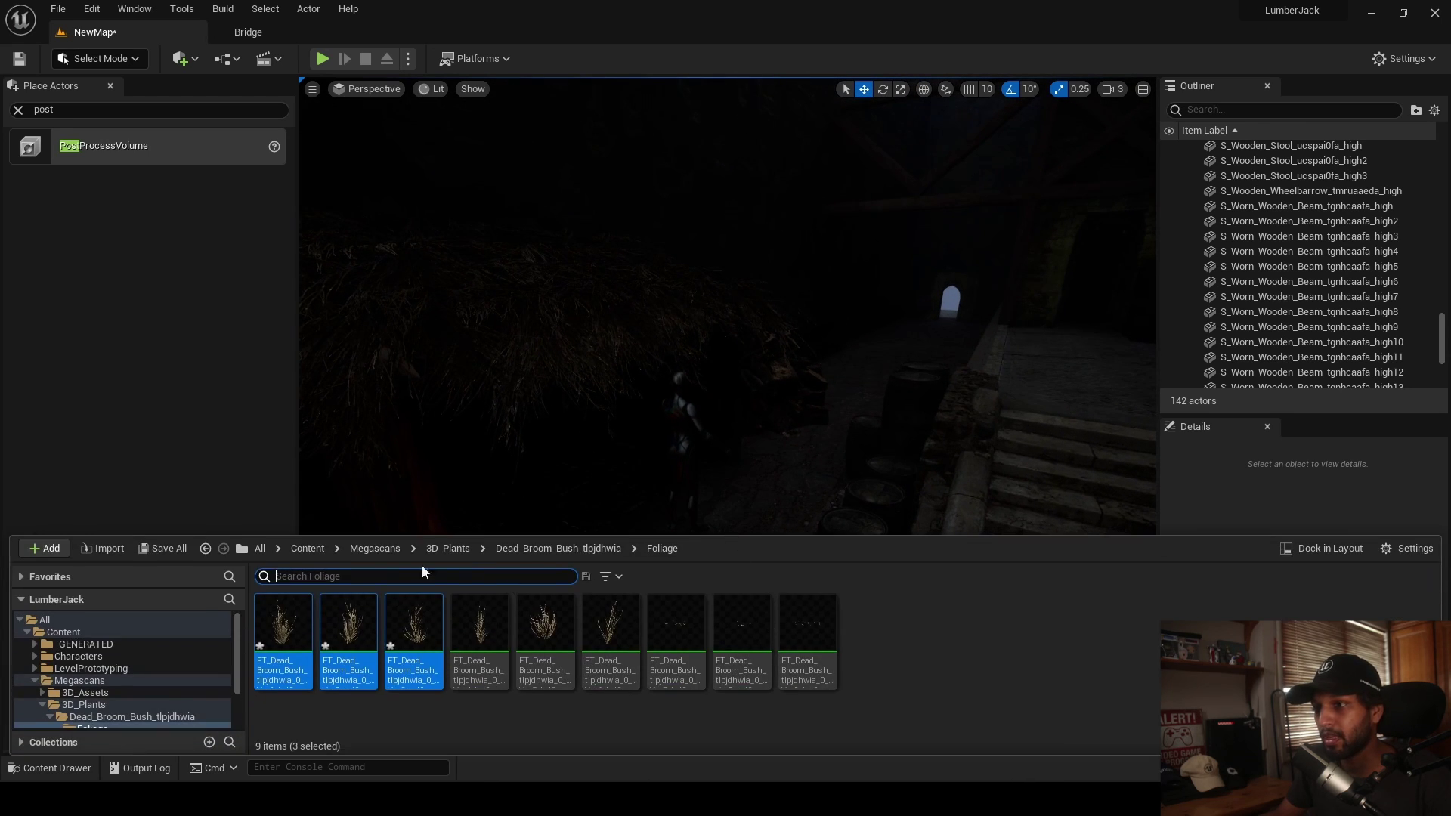
{"action": "left_click", "coordinate": [375, 549]}
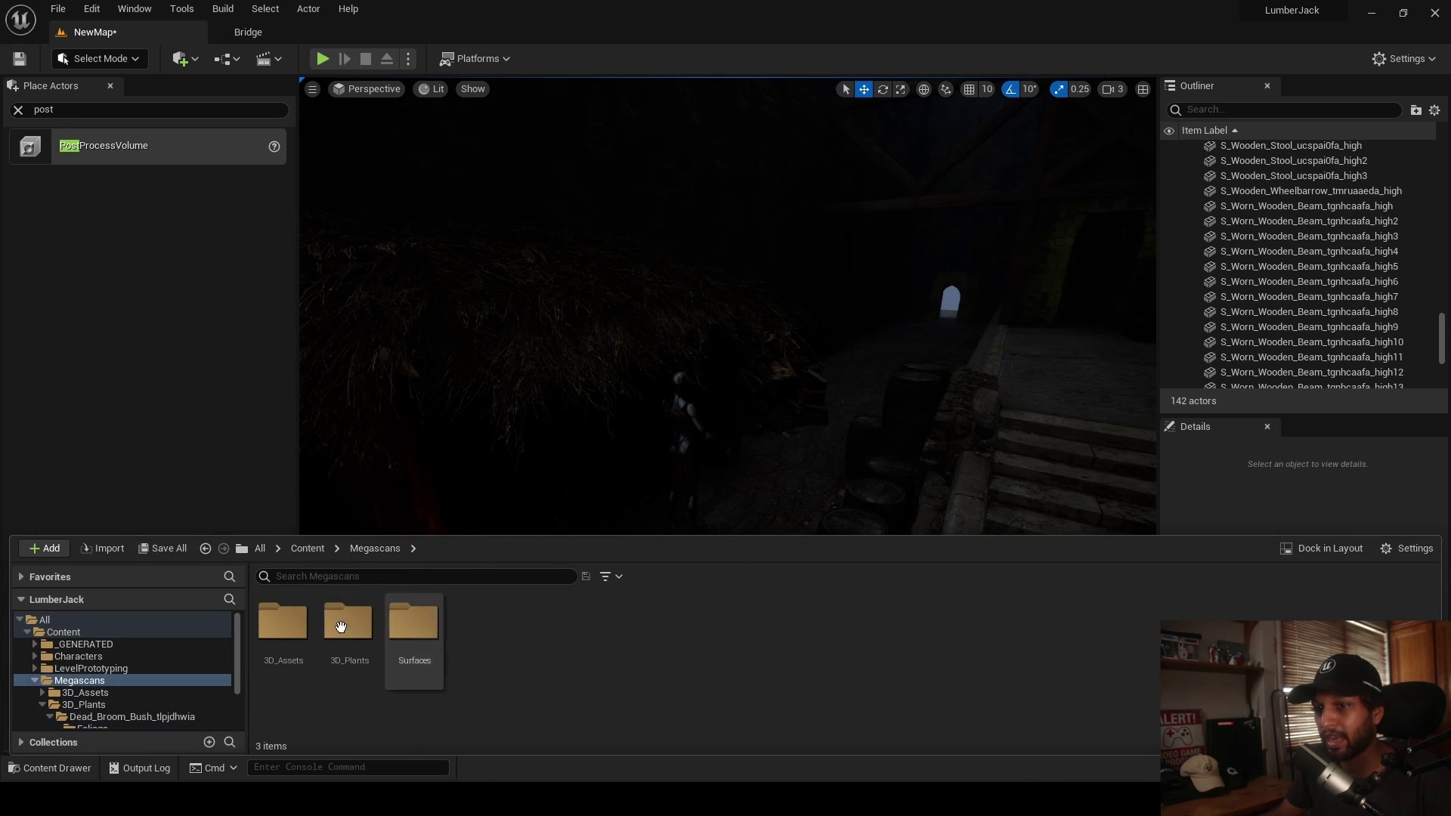
{"action": "left_click", "coordinate": [305, 548]}
{"action": "right_click", "coordinate": [924, 668]}
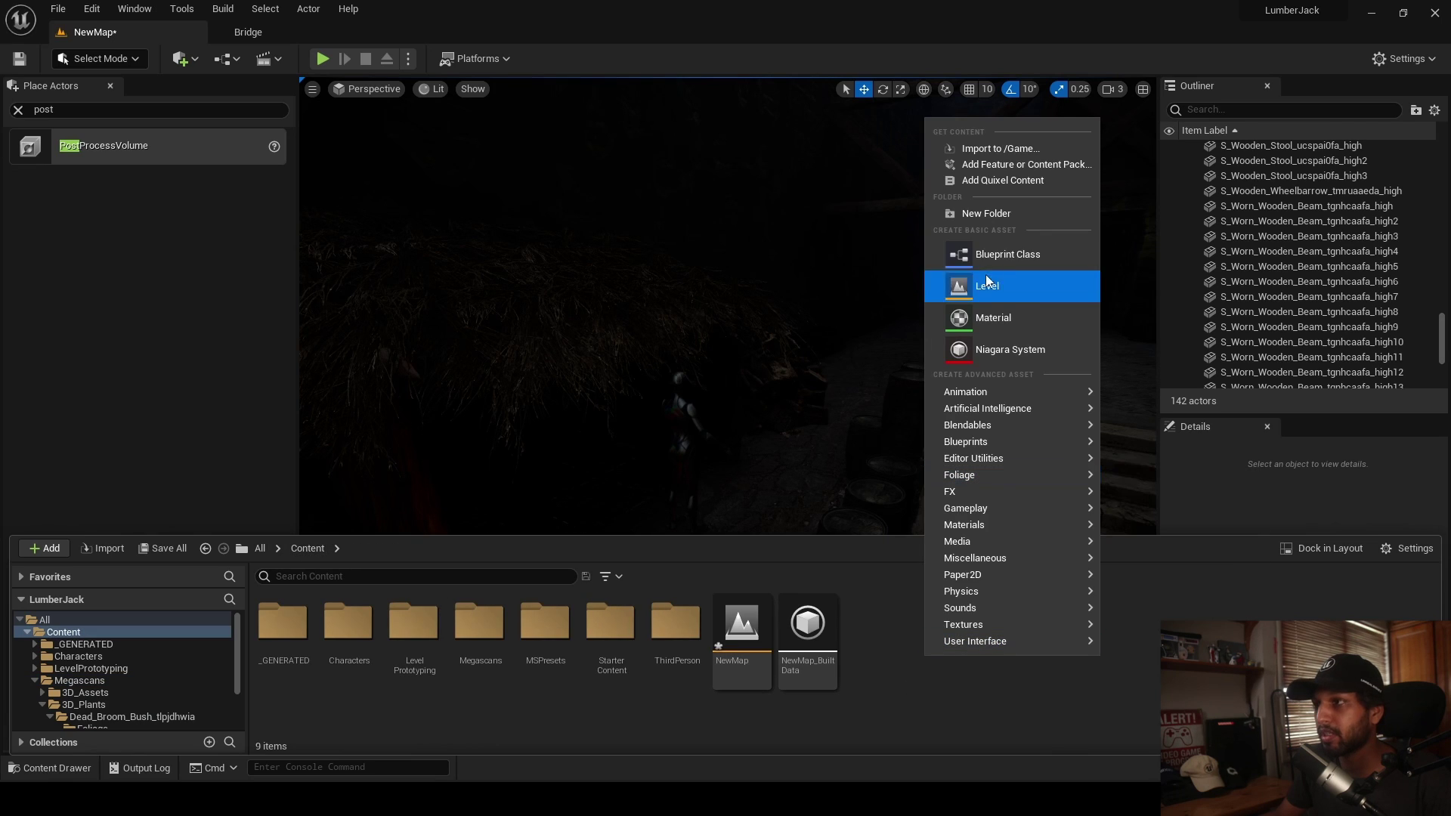
{"action": "left_click", "coordinate": [1004, 147]}
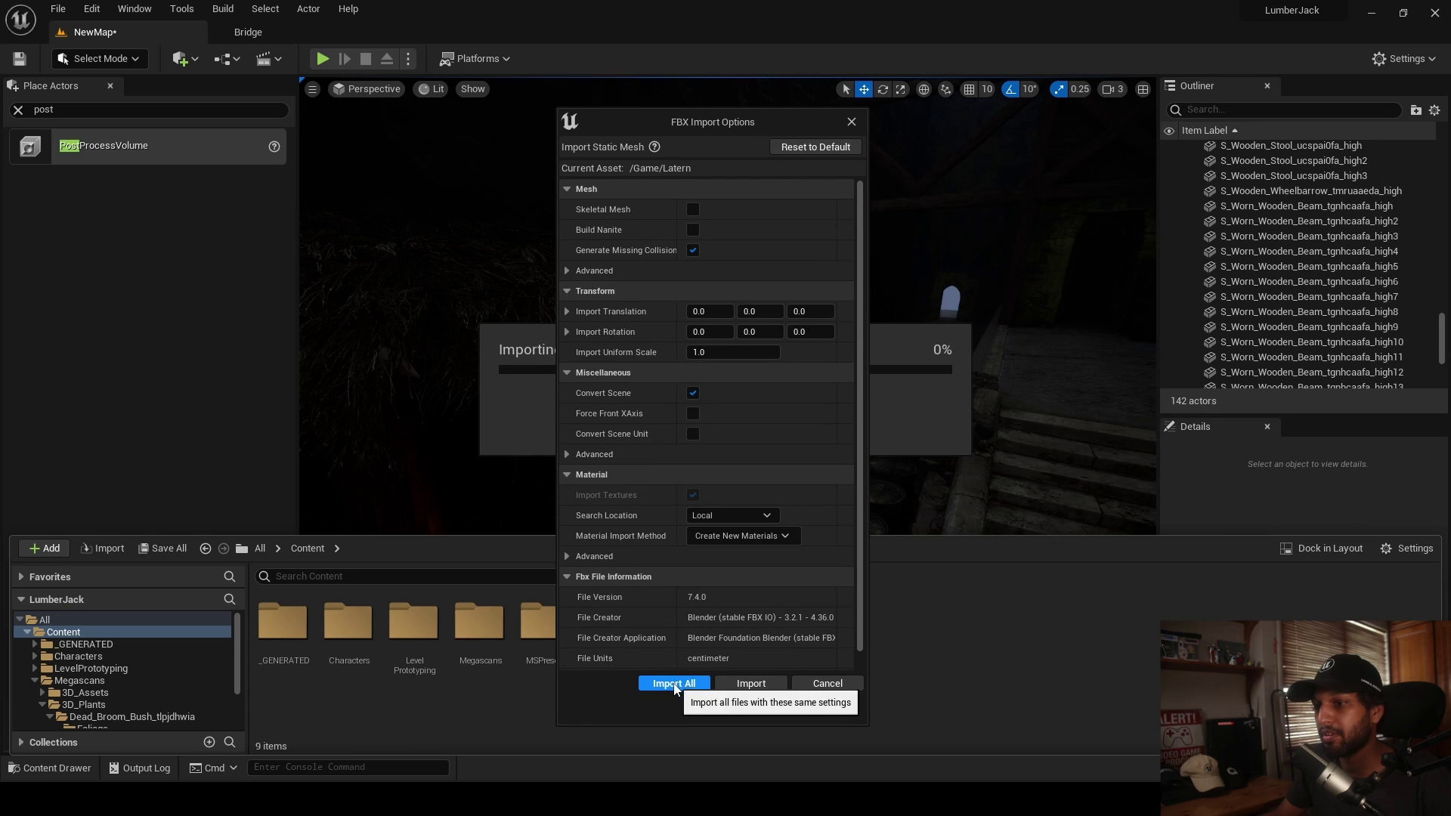
{"action": "left_click", "coordinate": [674, 683]}
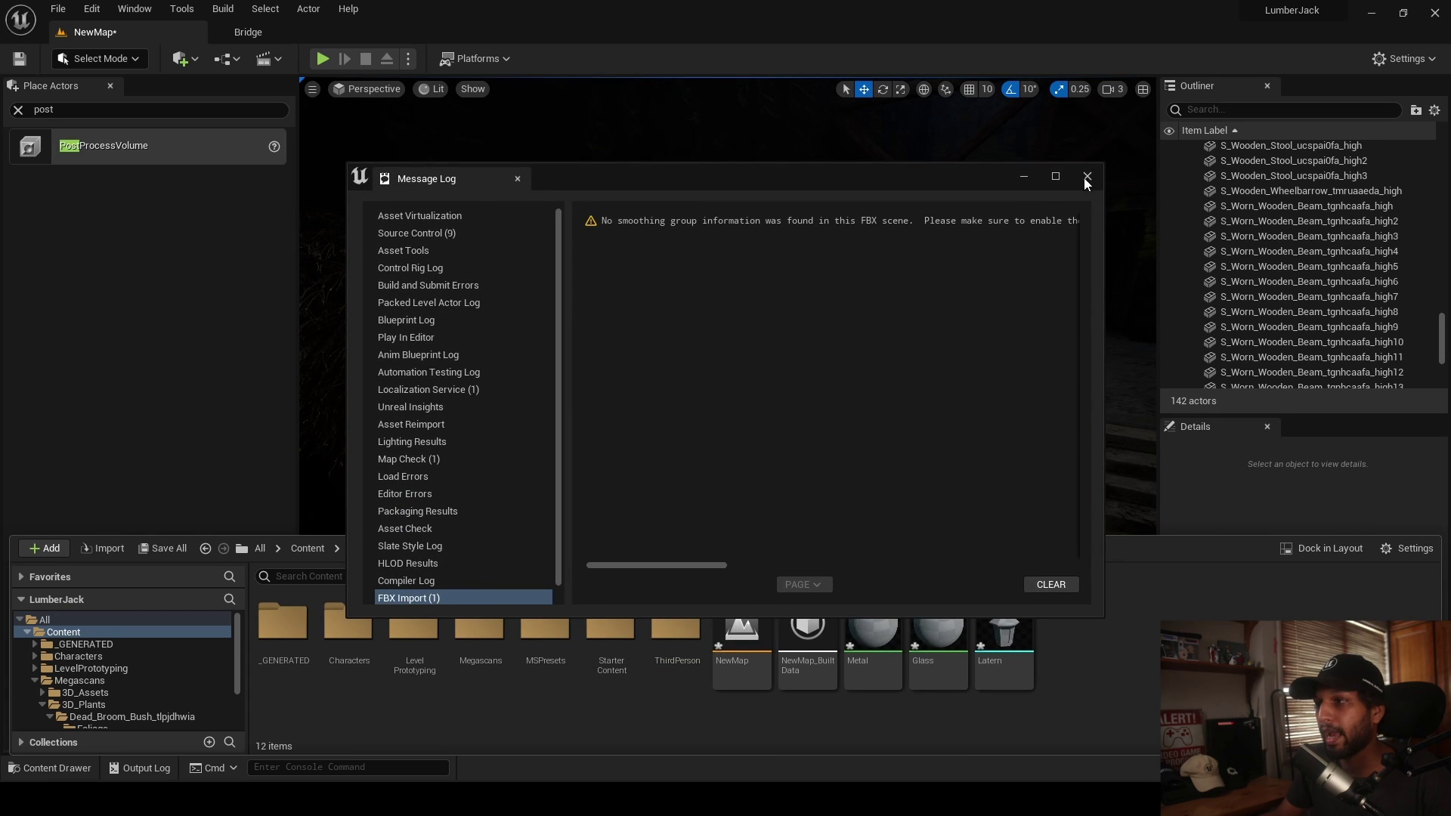
{"action": "left_click", "coordinate": [1087, 177]}
- Place the Latern mesh on the courtyard cobblestones and focus the view on it
{"action": "key", "text": "ctrl+space"}
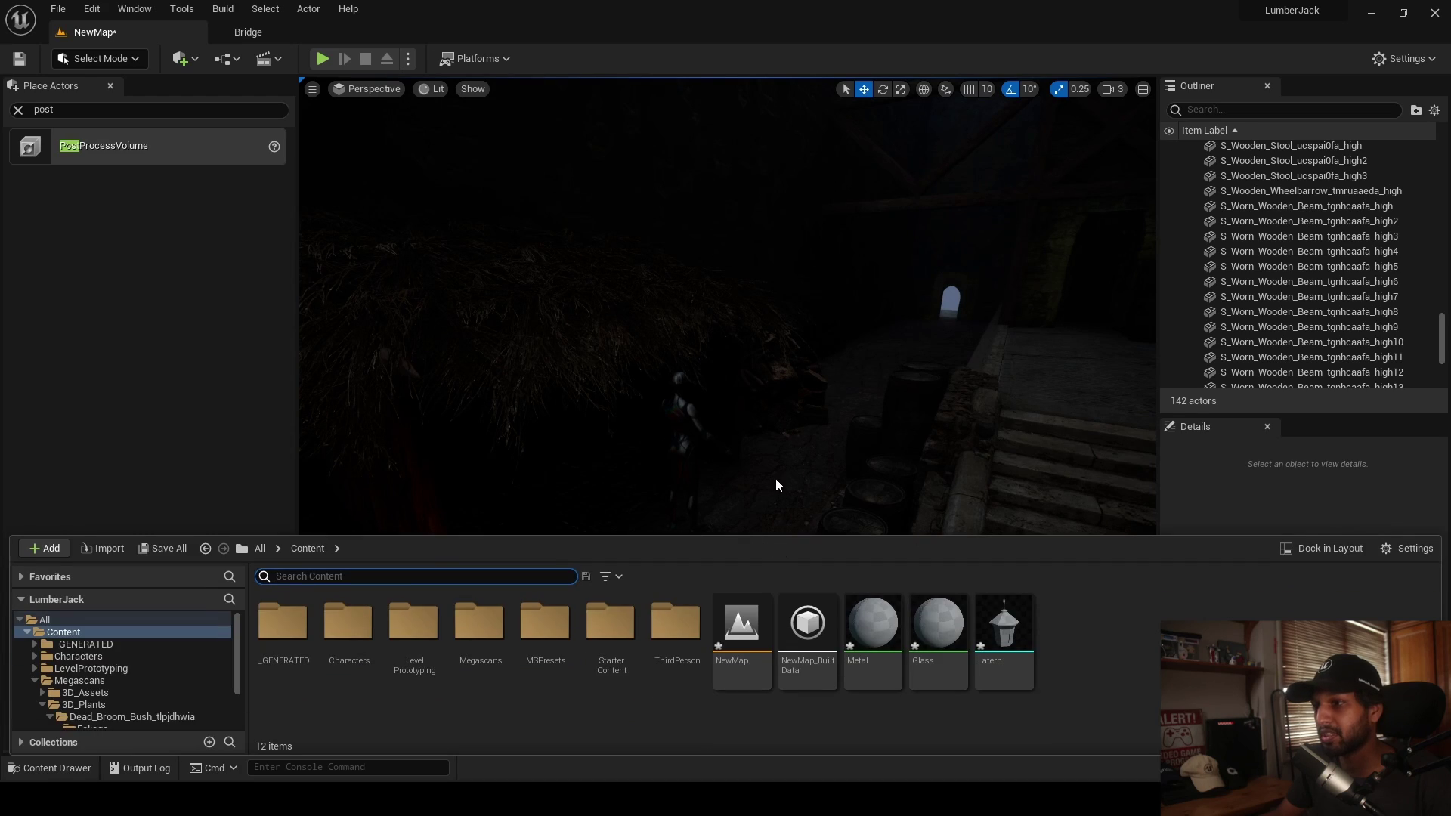
{"action": "left_click", "coordinate": [771, 468]}
{"action": "right_click_drag", "start_coordinate": [771, 468], "coordinate": [835, 496]}
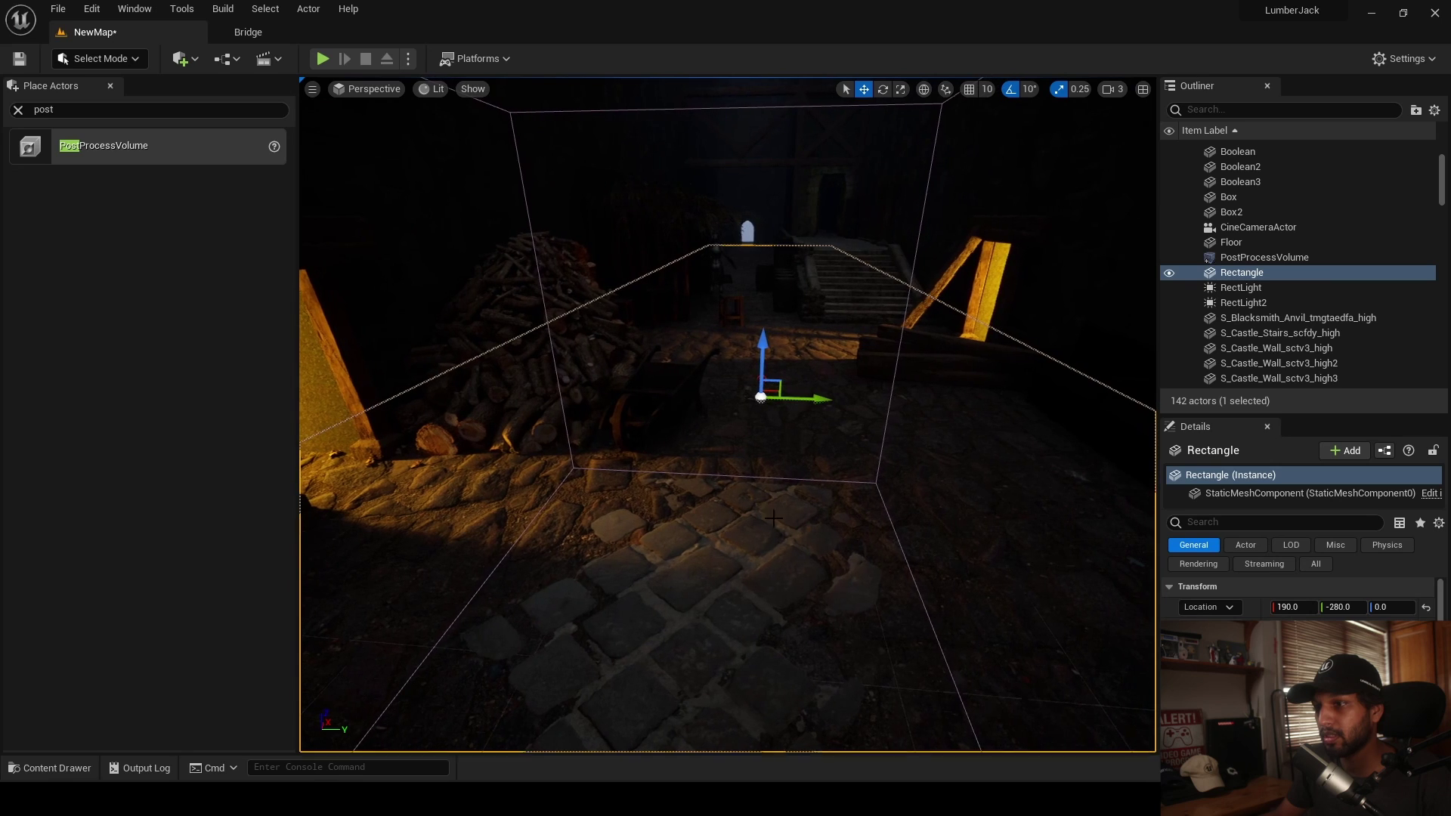
{"action": "key", "text": "ctrl+space"}
{"action": "left_click_drag", "start_coordinate": [1004, 627], "coordinate": [780, 529]}
{"action": "key", "text": "f"}
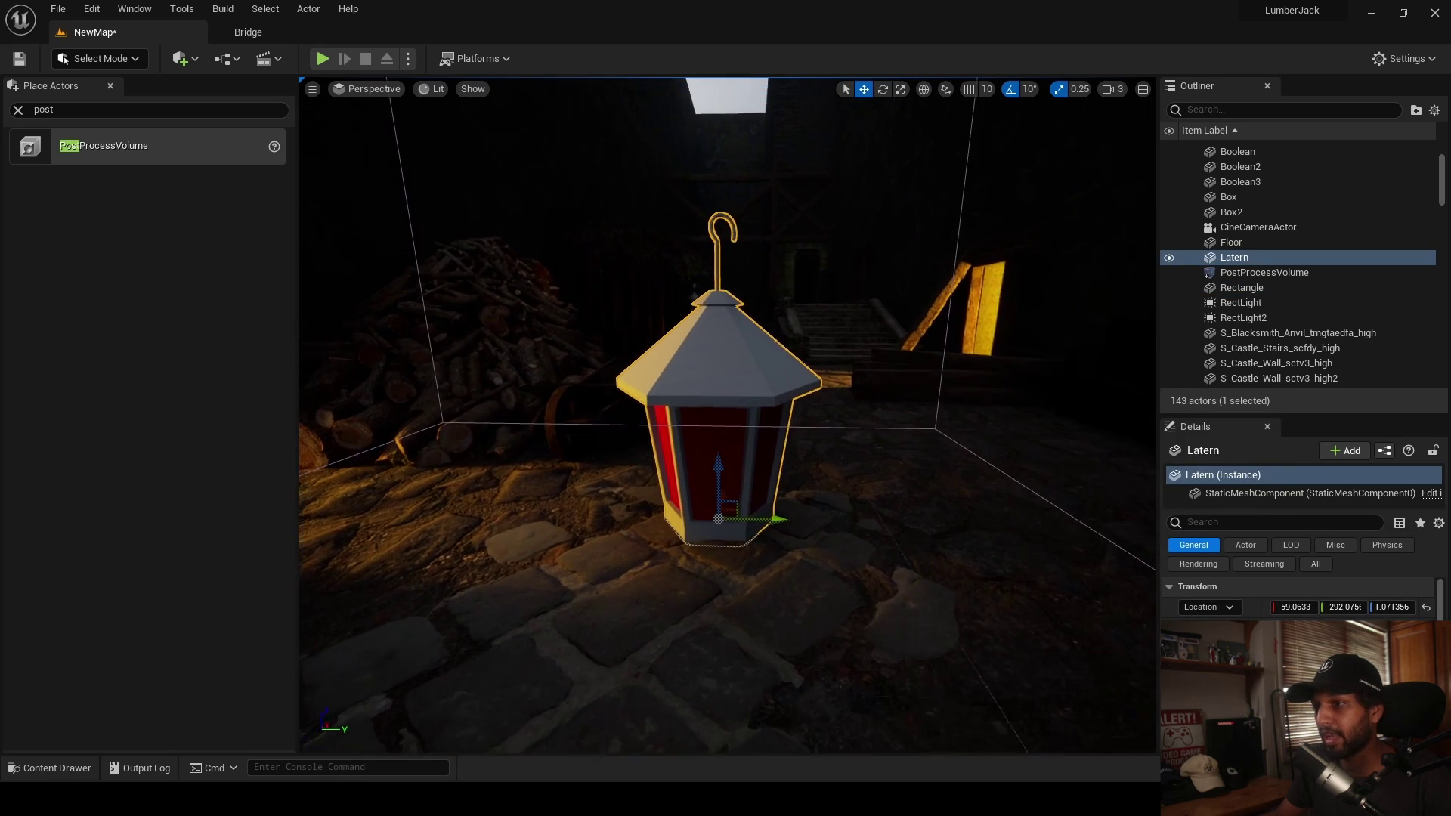
- Open the Latern mesh in a maximized editor and assign M_Metal_Steel to its Element 0 material slot
{"action": "key", "text": "ctrl+space"}
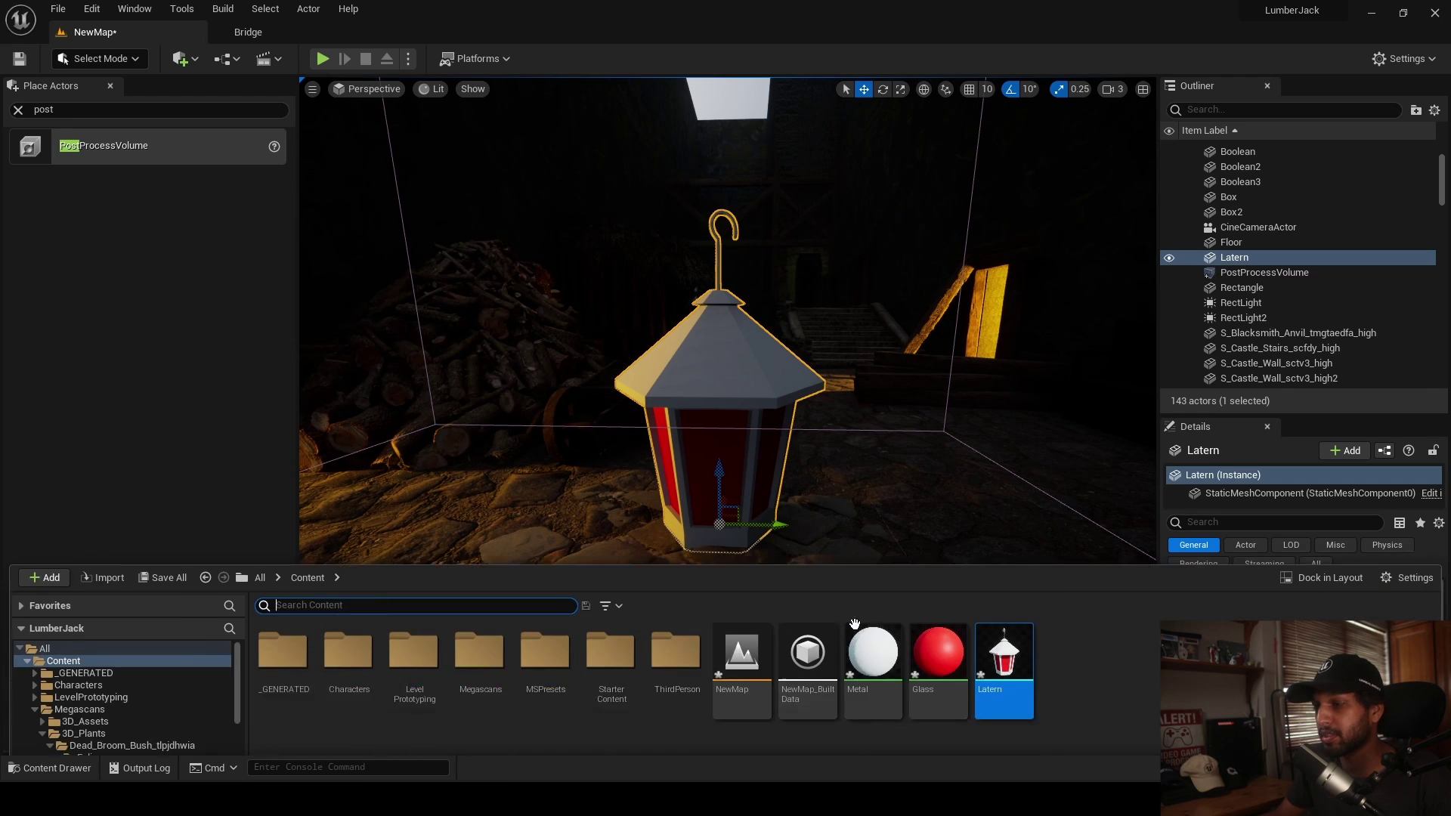
{"action": "double_click", "coordinate": [1001, 651]}
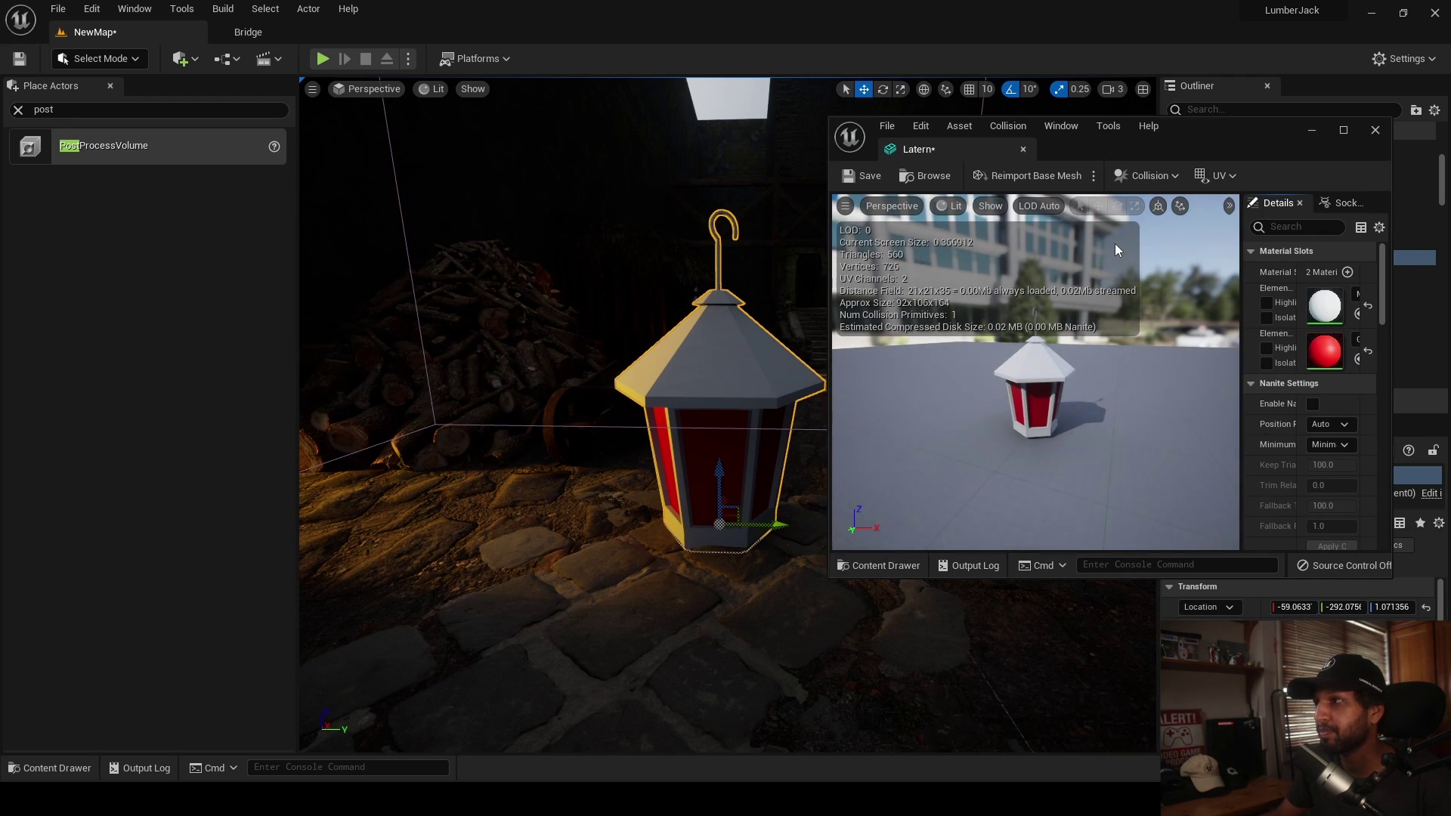
{"action": "double_click", "coordinate": [1208, 135]}
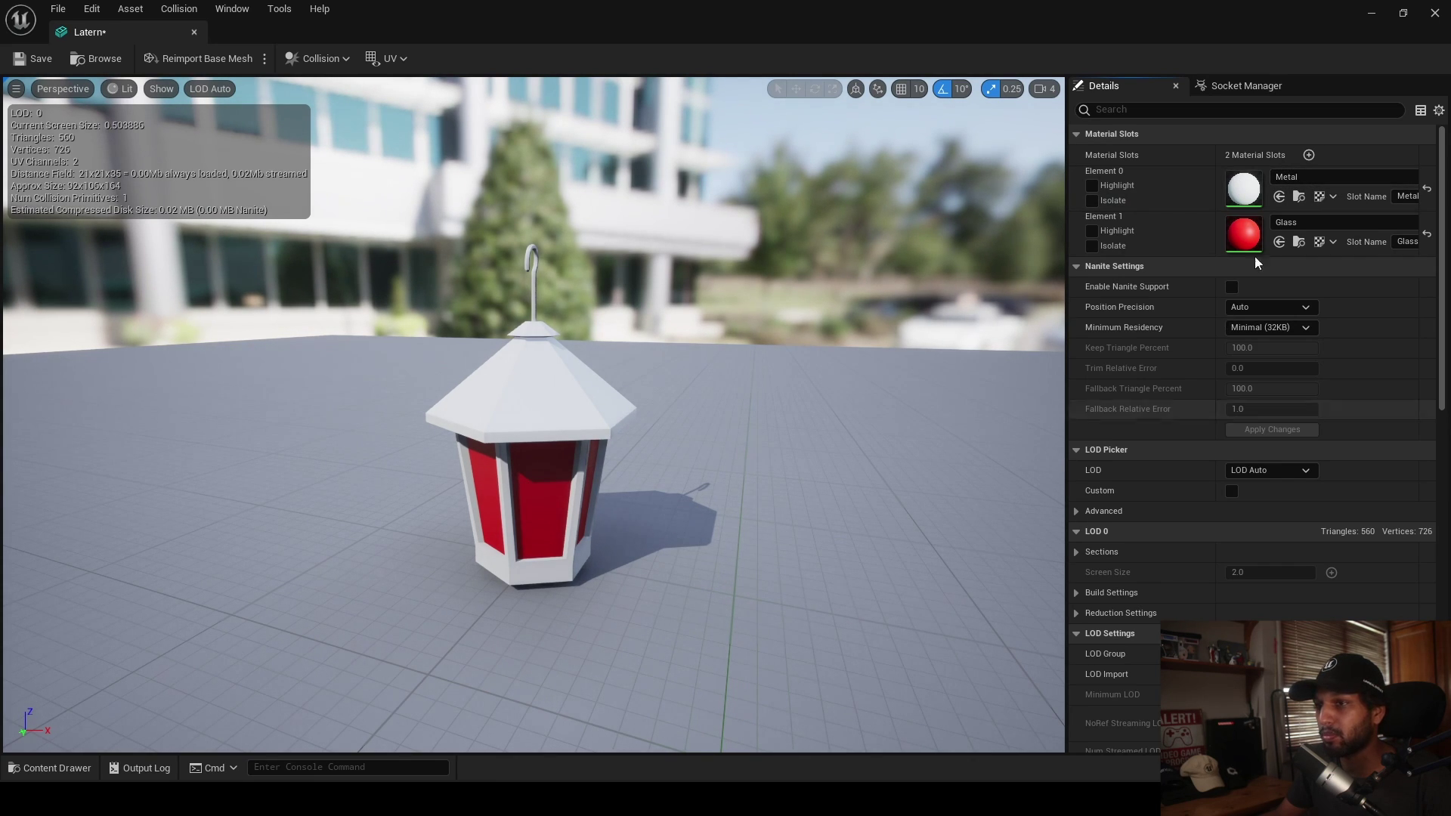
{"action": "left_click", "coordinate": [1314, 184]}
{"action": "type", "text": "steel"}
{"action": "left_click", "coordinate": [1249, 395]}
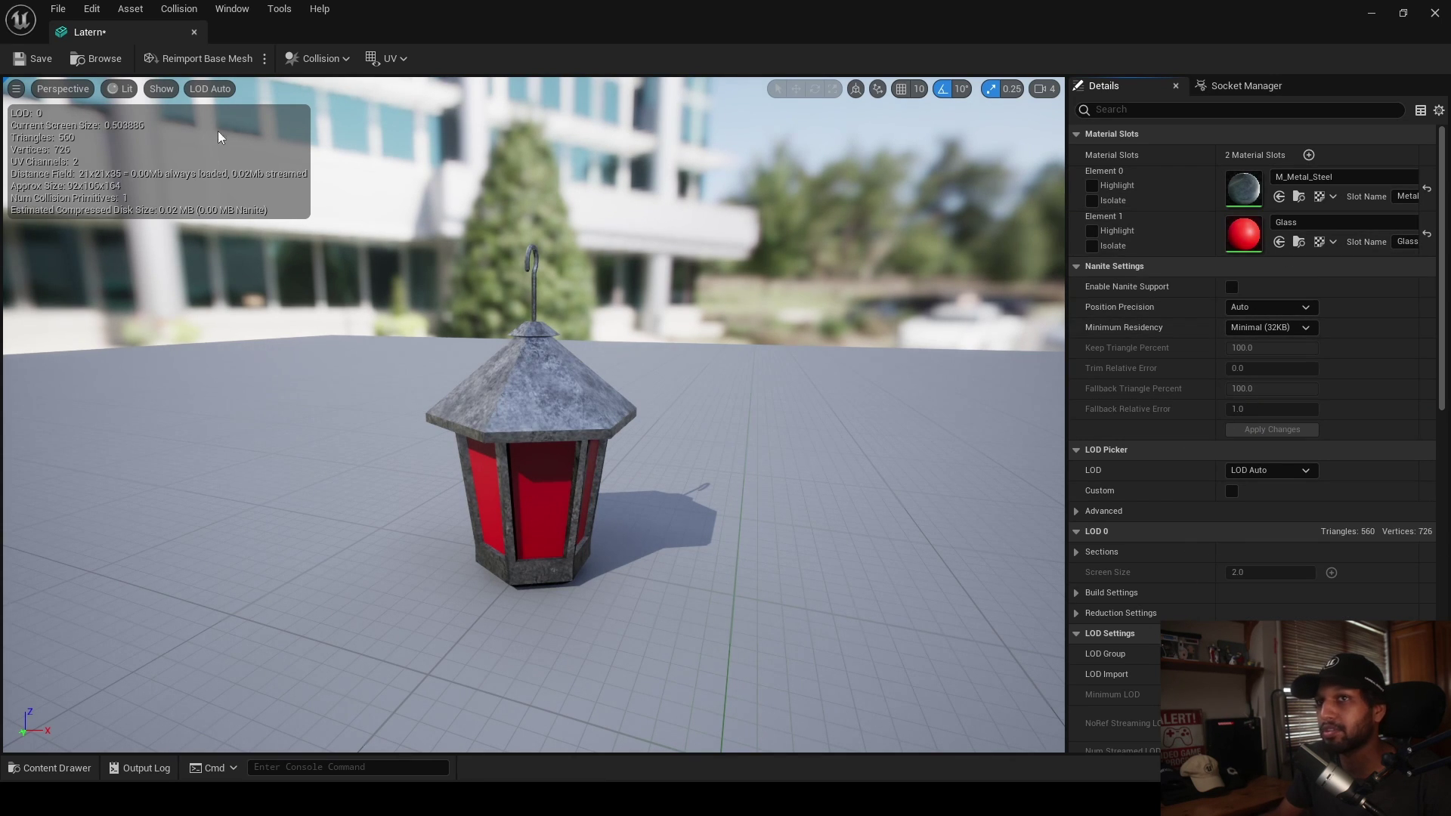
- In the Glass material, delete the Param node and connect a new Constant3Vector to Emissive Color
{"action": "double_click", "coordinate": [1252, 242]}
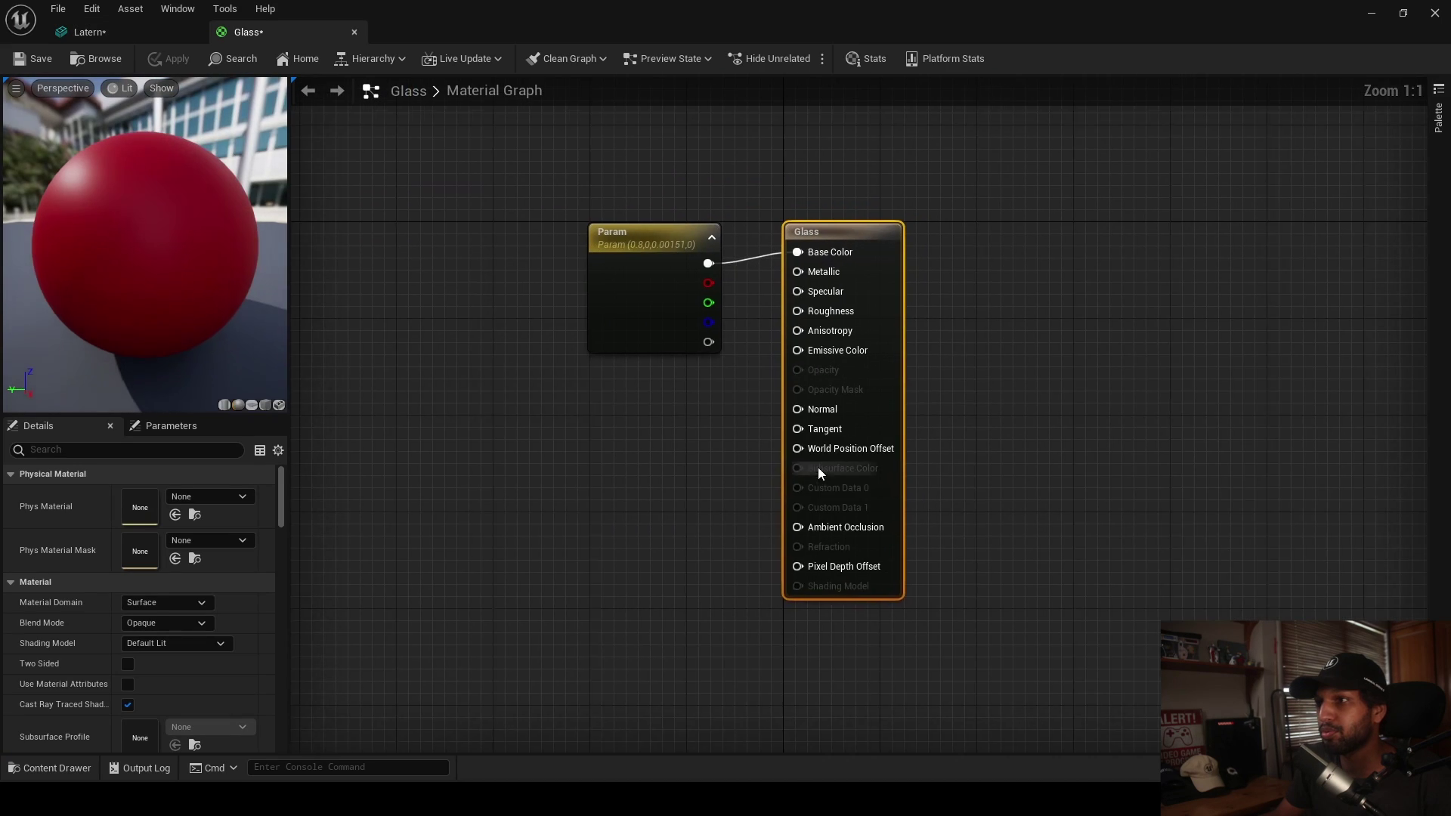
{"action": "left_click", "coordinate": [686, 317]}
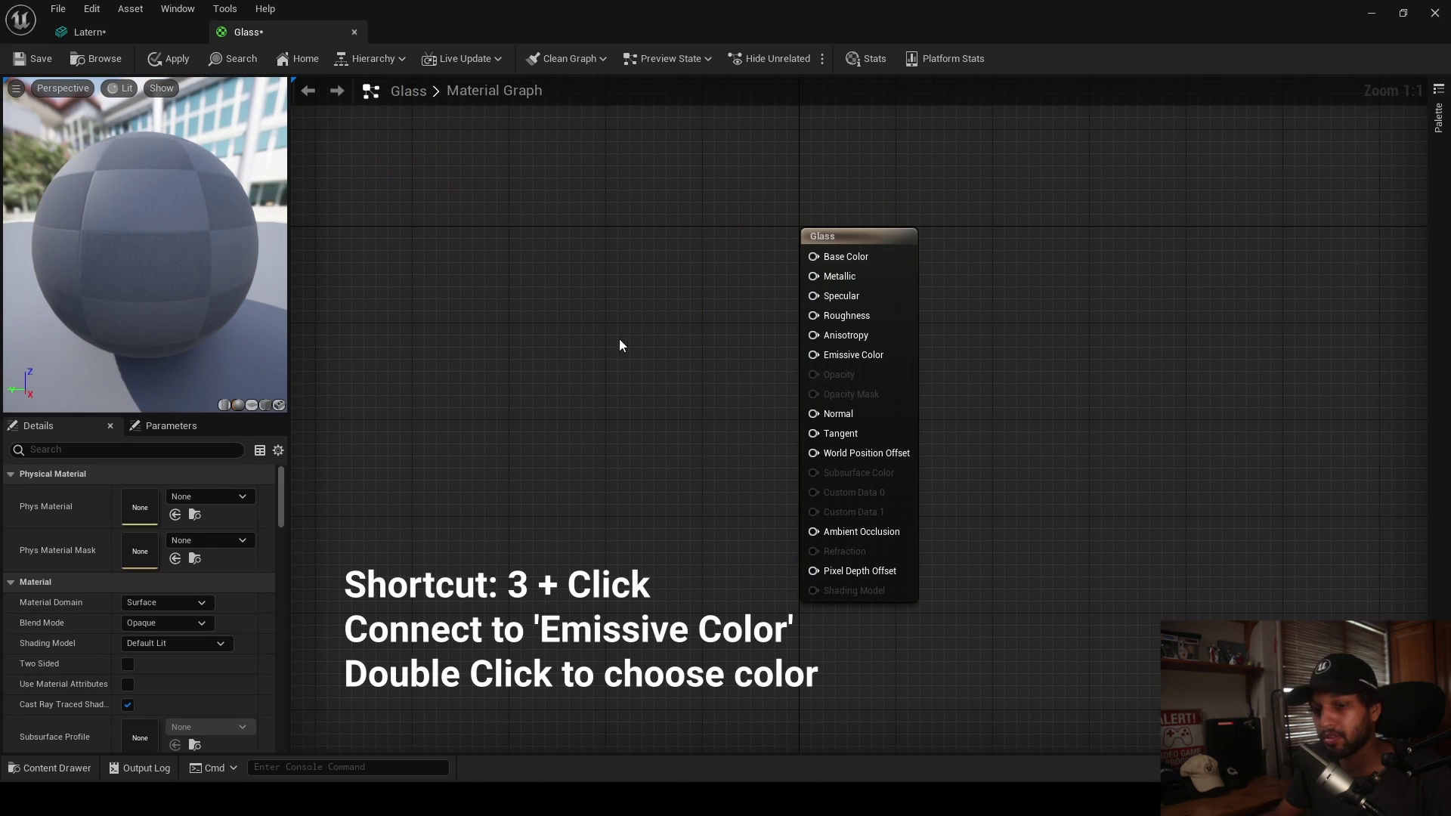
{"action": "left_click", "coordinate": [594, 329]}
{"action": "left_click_drag", "start_coordinate": [687, 353], "coordinate": [843, 358]}
- Set the Glass constant to a warm yellow of 1, 0.697, 0.167, apply it and close both asset editors
{"action": "double_click", "coordinate": [636, 387]}
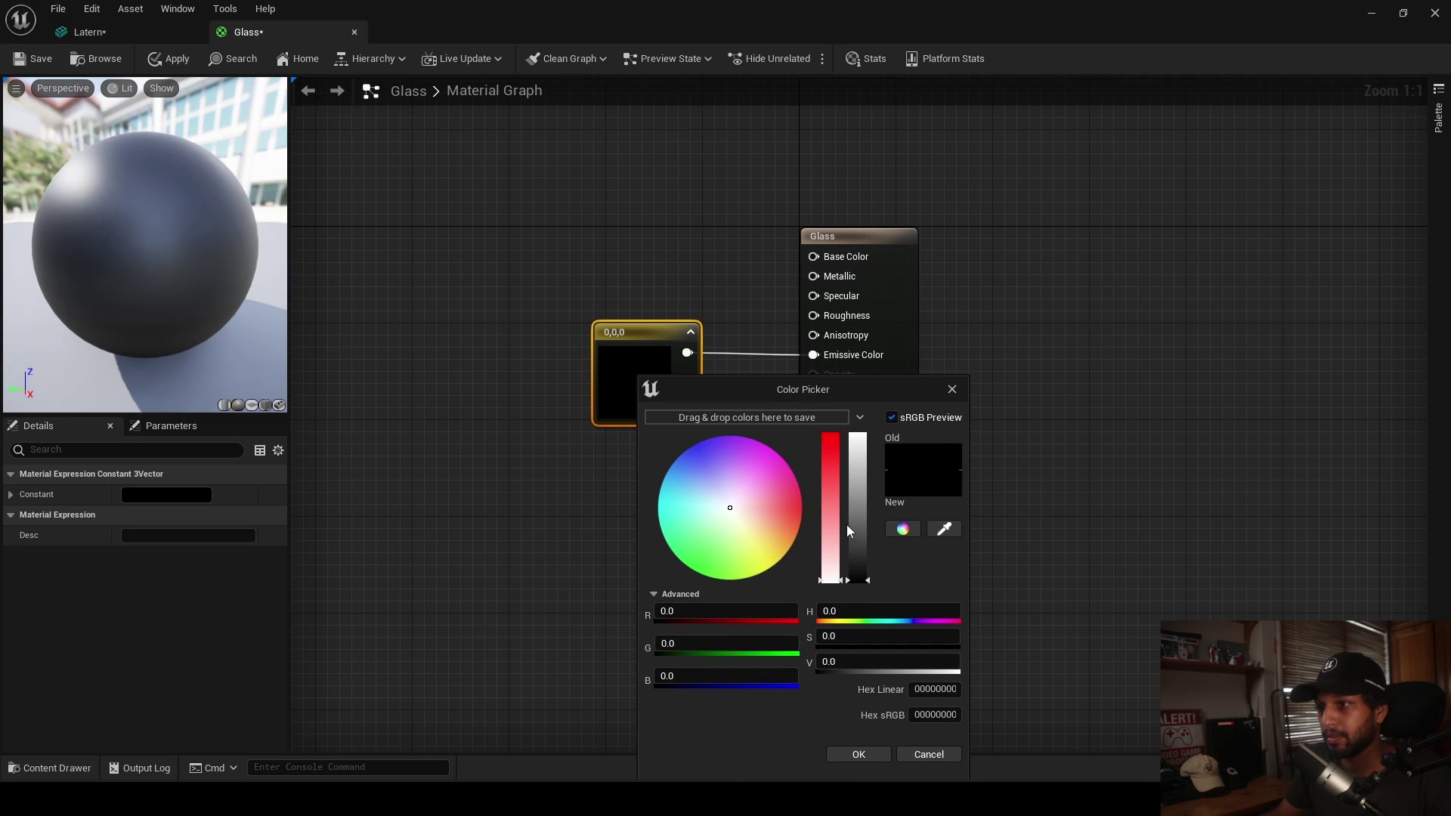
{"action": "left_click_drag", "start_coordinate": [857, 526], "coordinate": [869, 392]}
{"action": "left_click_drag", "start_coordinate": [746, 530], "coordinate": [773, 541]}
{"action": "left_click", "coordinate": [781, 537]}
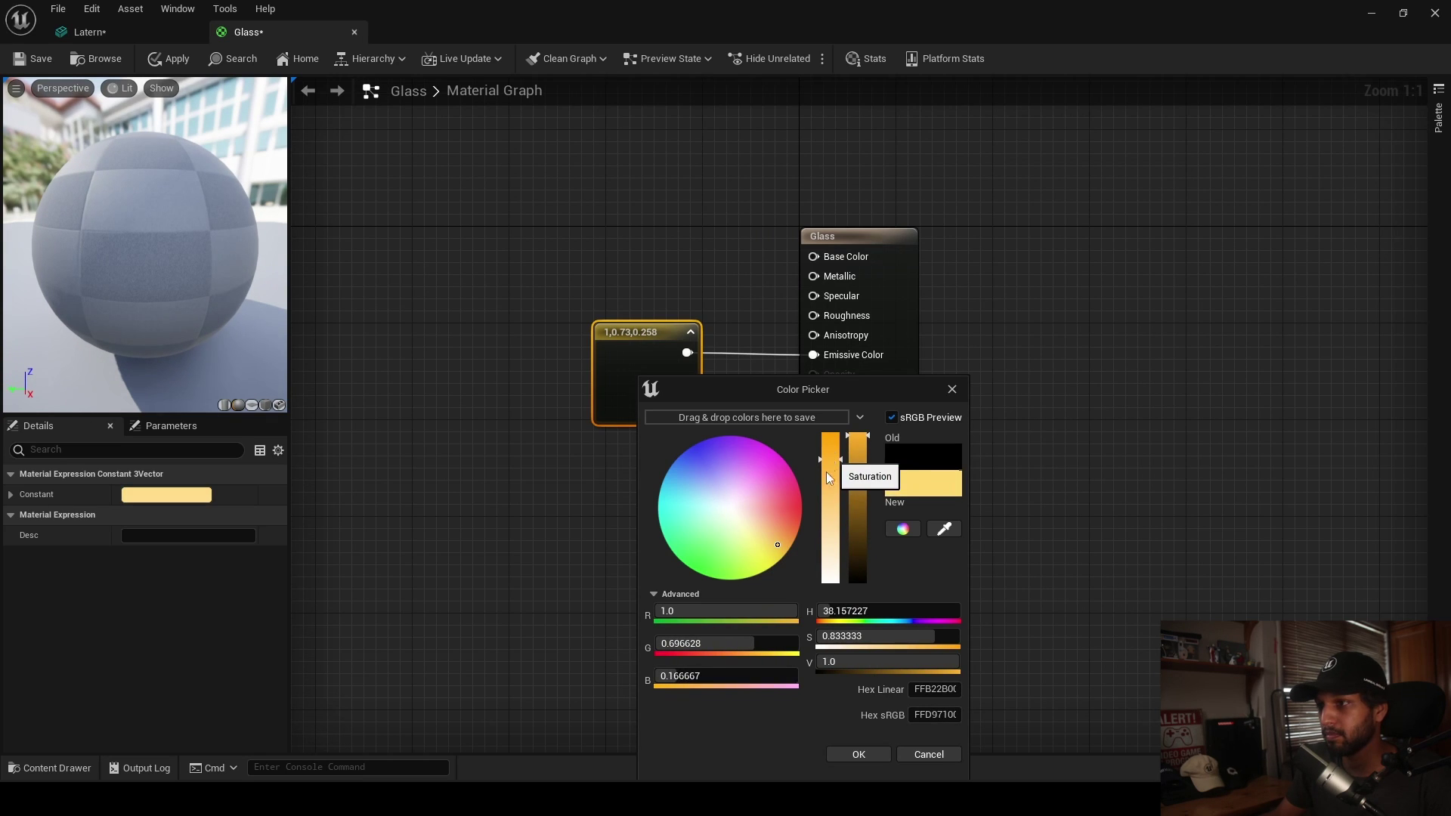
{"action": "left_click", "coordinate": [856, 754]}
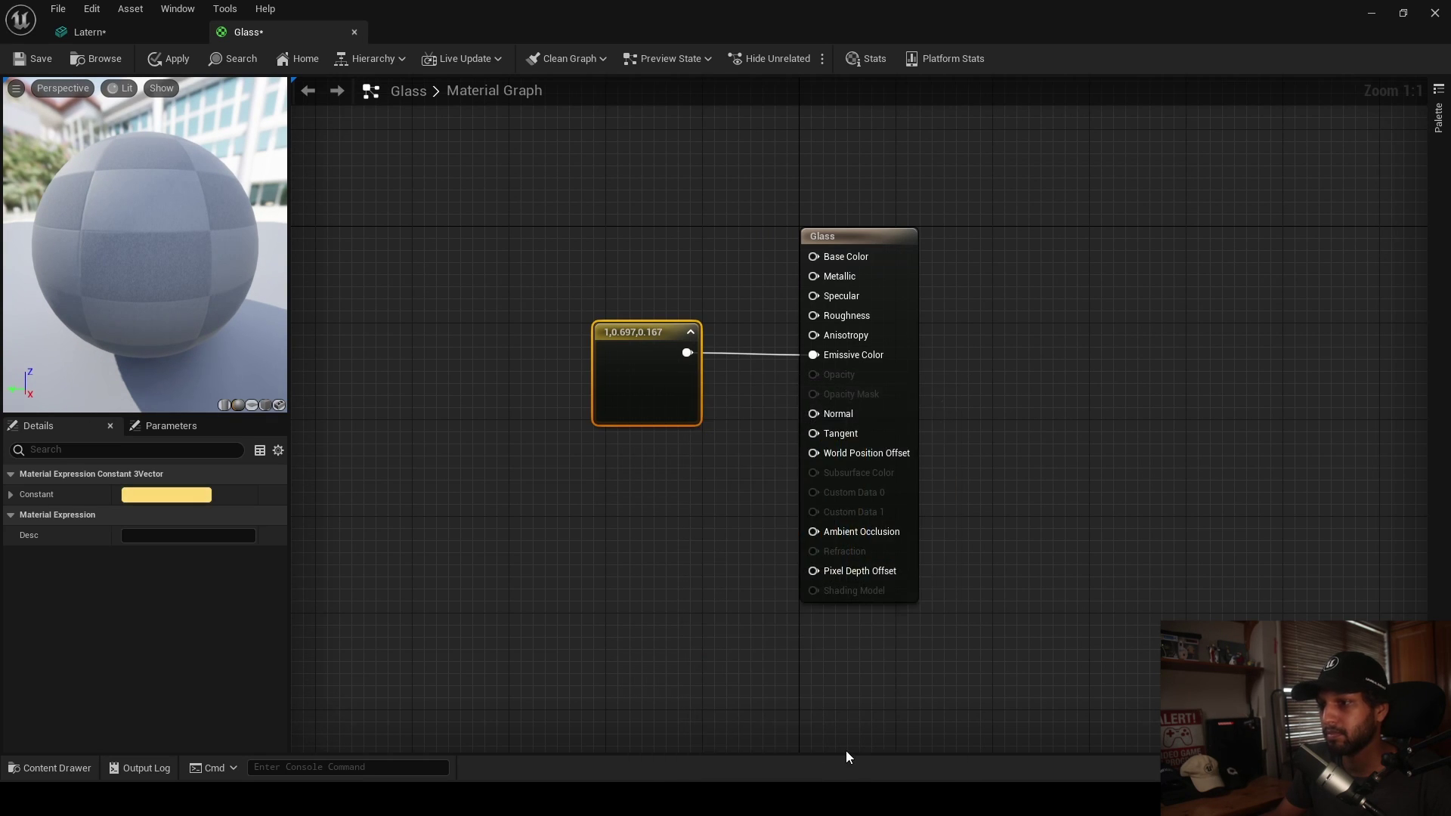
{"action": "left_click", "coordinate": [356, 35]}
{"action": "left_click", "coordinate": [771, 437]}
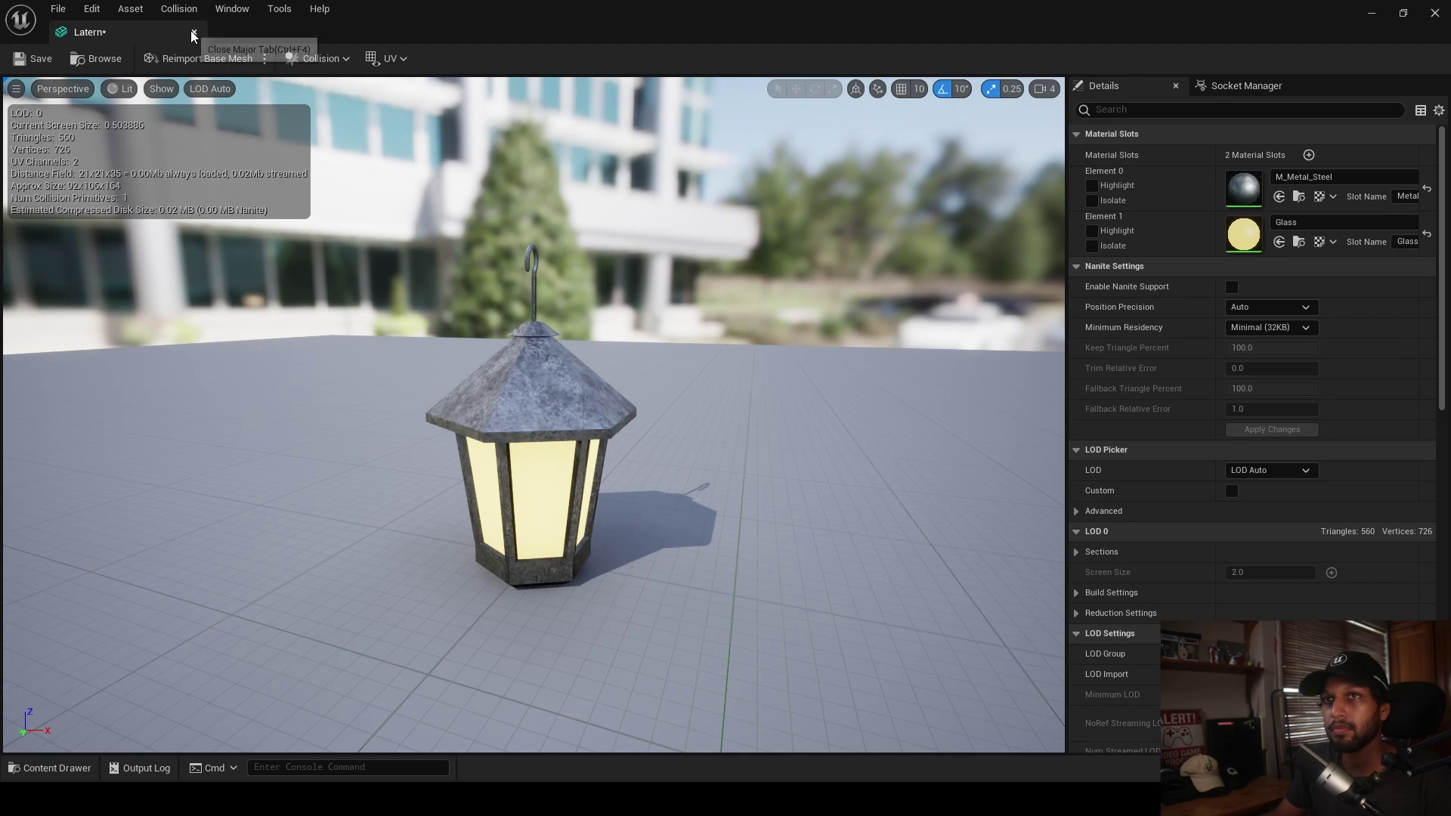
{"action": "left_click", "coordinate": [193, 32]}
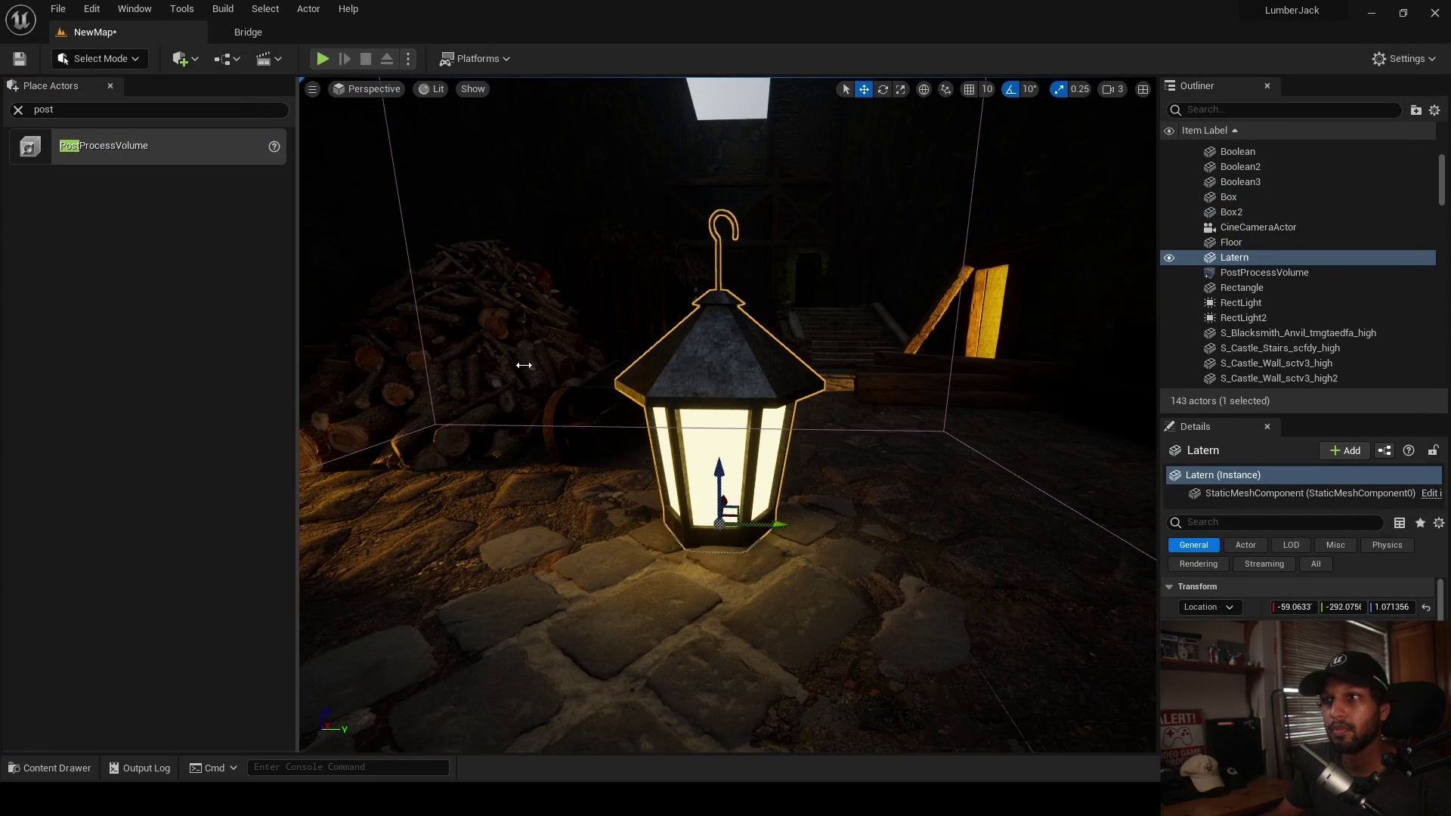
- Lift the lantern off the ground and scale it uniformly to 0.22
{"action": "left_click_drag", "start_coordinate": [803, 479], "coordinate": [807, 375]}
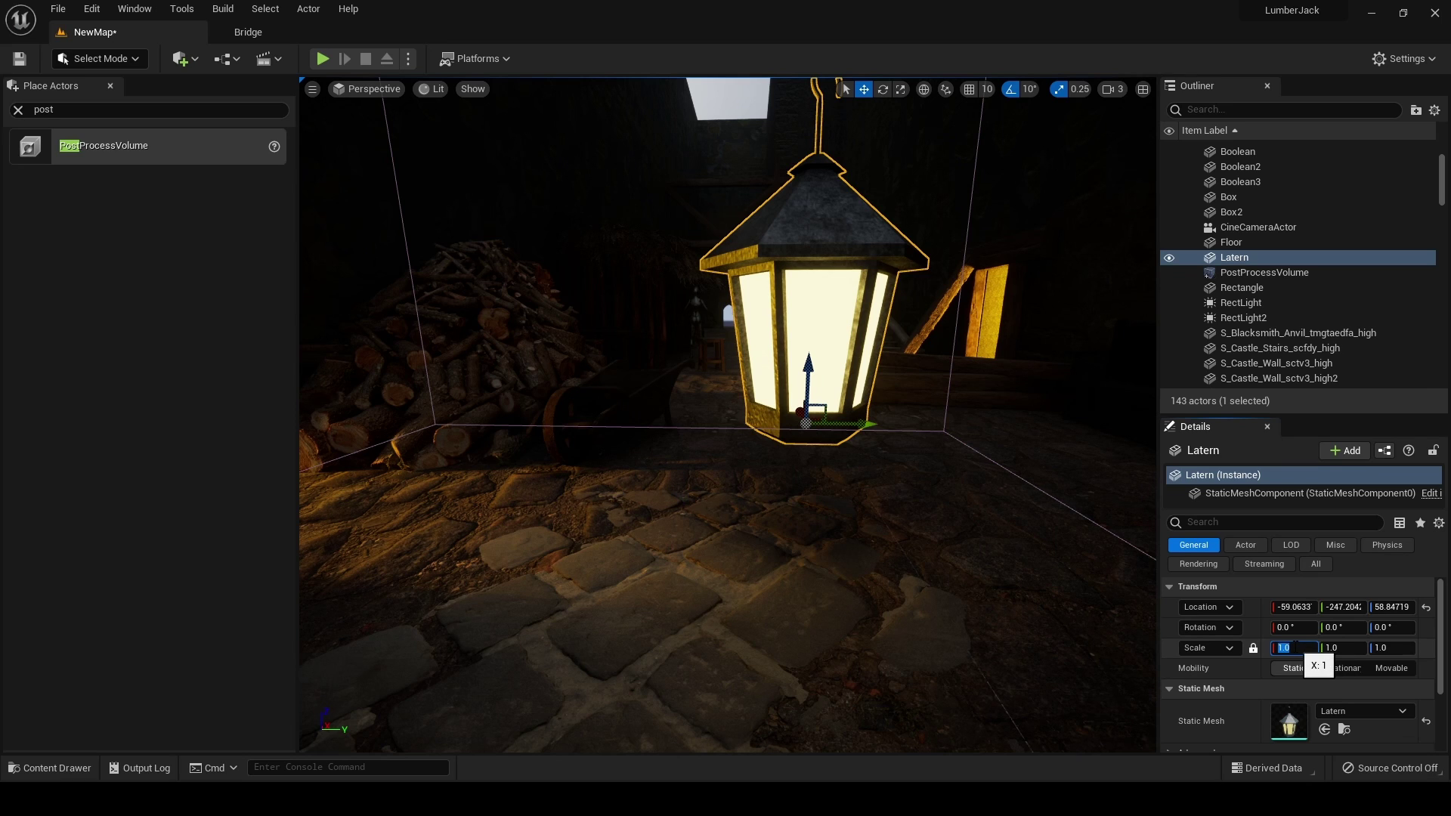
{"action": "left_click_drag", "start_coordinate": [1279, 650], "coordinate": [1247, 650]}
{"action": "key", "text": "d"}
{"action": "right_click_drag", "start_coordinate": [636, 309], "coordinate": [385, 304]}
- Switch the viewport to Unlit and move the lantern past the wood pile to the thatched shed area
{"action": "left_click", "coordinate": [429, 90]}
{"action": "left_click", "coordinate": [455, 145]}
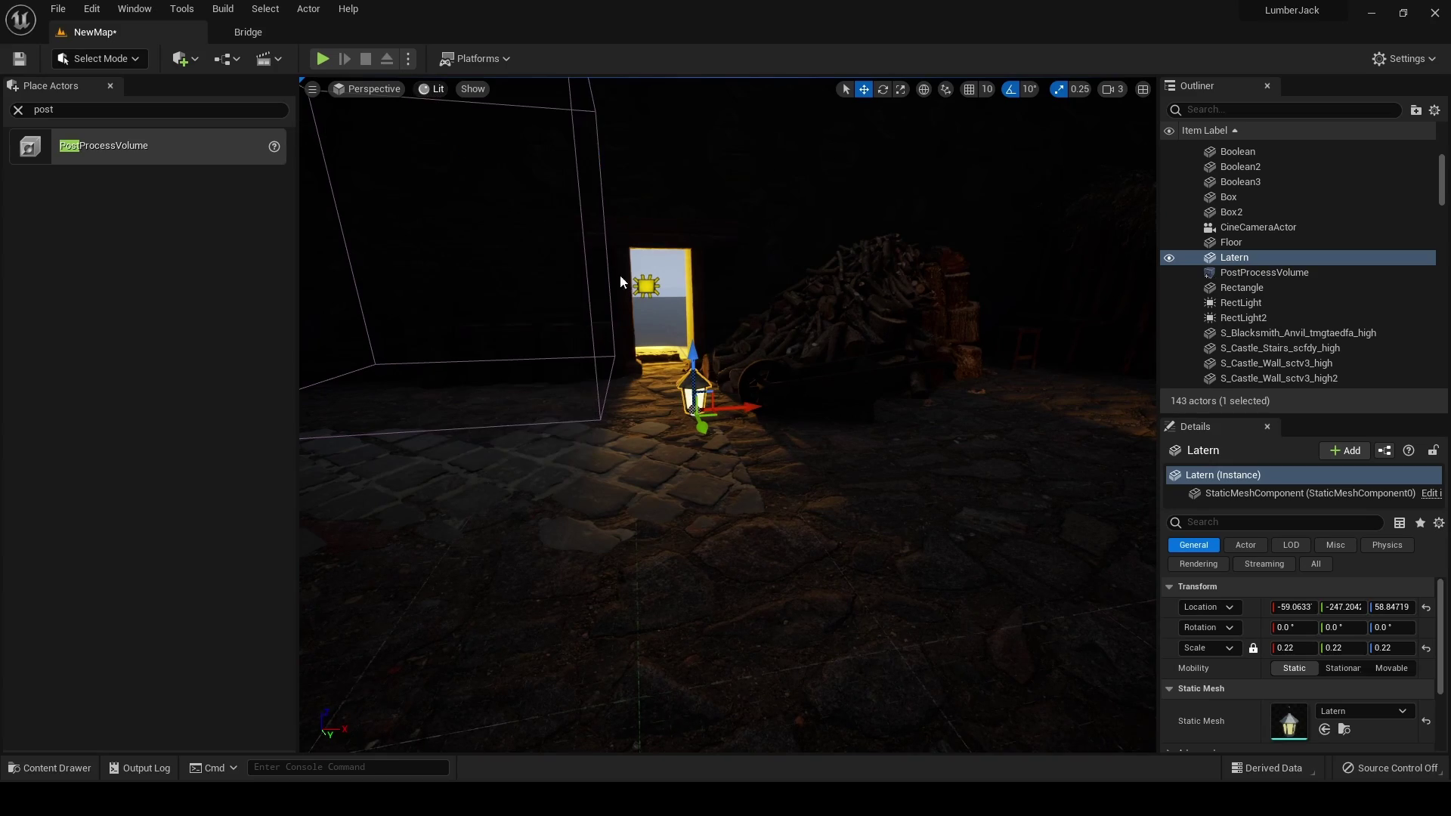
{"action": "left_click_drag", "start_coordinate": [748, 408], "coordinate": [1058, 417]}
{"action": "key", "text": "w"}
{"action": "right_click_drag", "start_coordinate": [1057, 417], "coordinate": [1124, 452]}
{"action": "key", "text": "s"}
{"action": "key", "text": "e"}
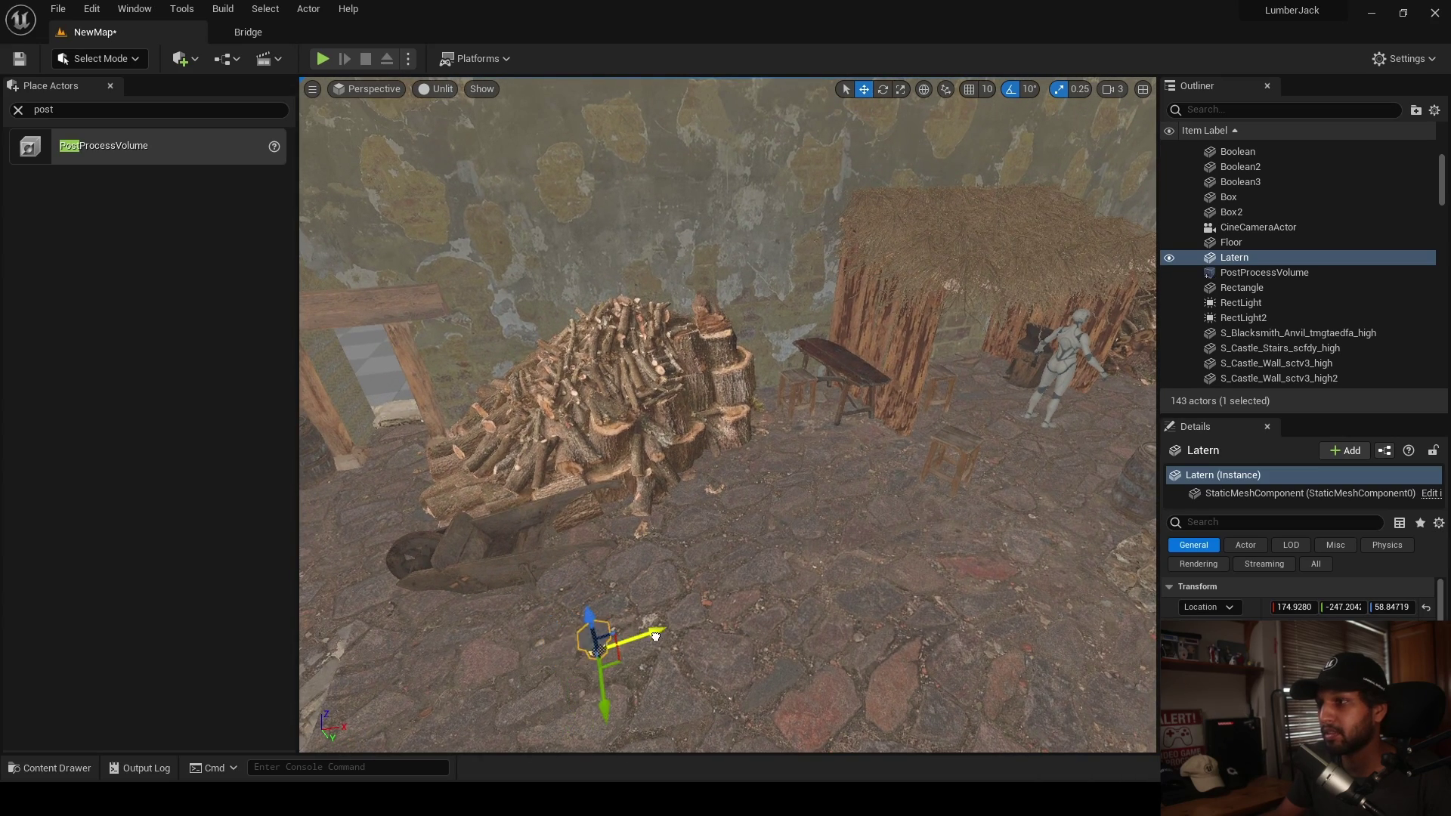
{"action": "right_click_drag", "start_coordinate": [983, 427], "coordinate": [1062, 413]}
{"action": "key", "text": "w"}
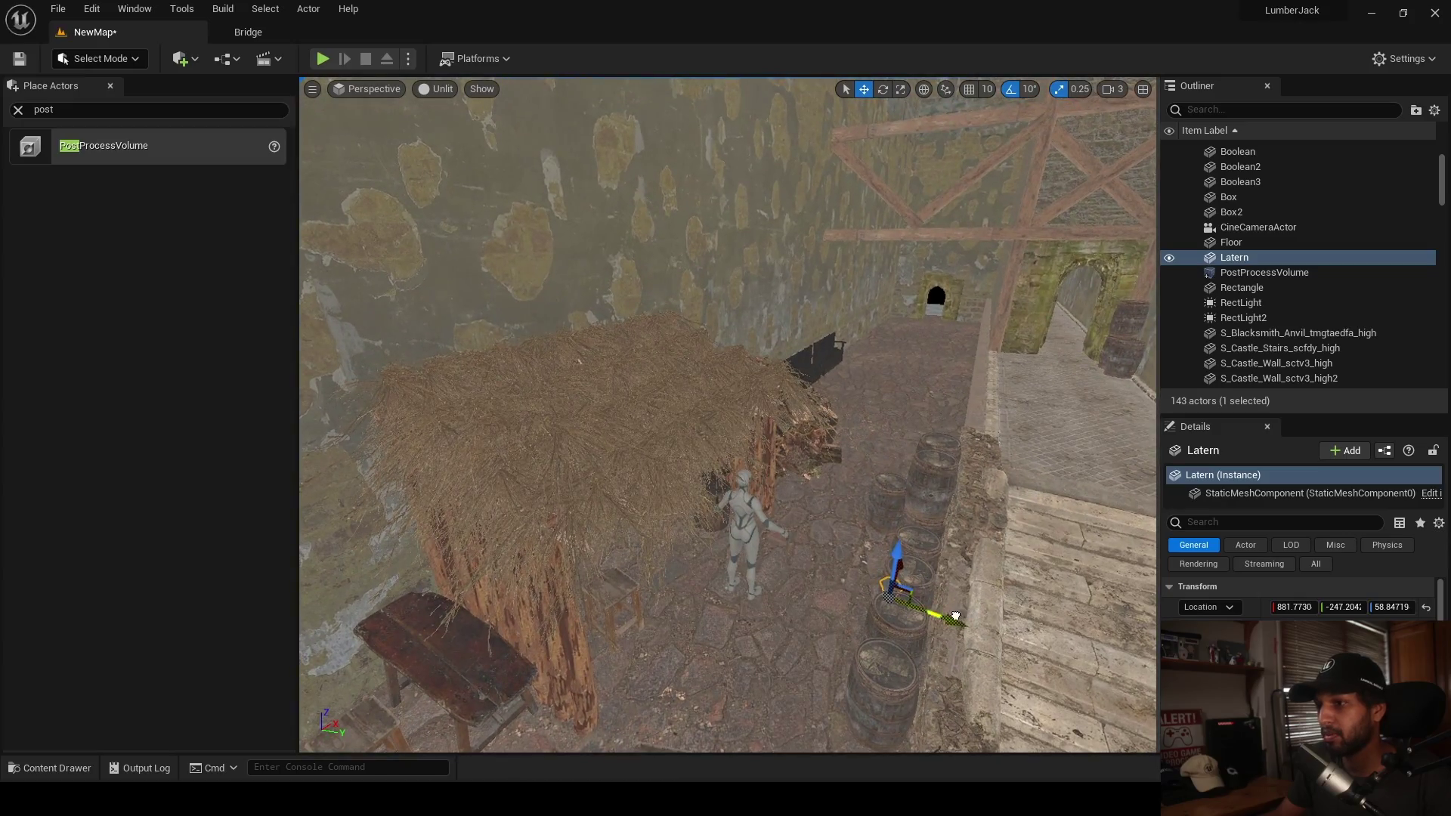
- Shift the lantern from the barrels toward the anvil side of the shed, at about X 947, Y -398
{"action": "key", "text": "d"}
{"action": "right_click_drag", "start_coordinate": [812, 576], "coordinate": [759, 585]}
{"action": "key", "text": "w"}
{"action": "key", "text": "s"}
{"action": "left_click_drag", "start_coordinate": [820, 595], "coordinate": [953, 593]}
{"action": "key", "text": "a"}
{"action": "right_click_drag", "start_coordinate": [952, 593], "coordinate": [1093, 563]}
{"action": "key", "text": "w"}
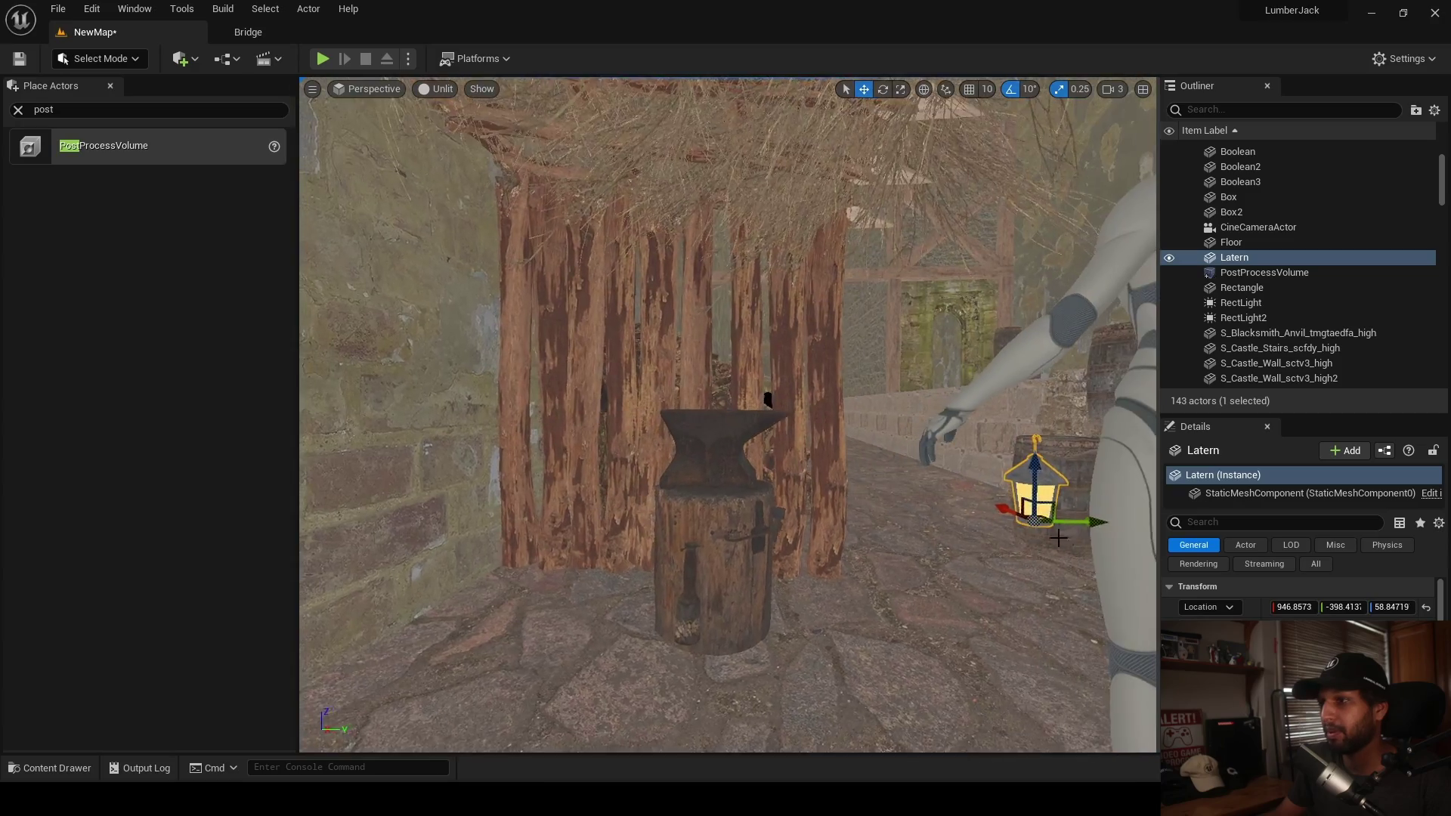
- Hang the lantern under the thatch above the anvil, at about X 977, Y -515, Z 177
{"action": "left_click_drag", "start_coordinate": [1093, 526], "coordinate": [889, 503]}
{"action": "left_click_drag", "start_coordinate": [839, 458], "coordinate": [832, 248]}
{"action": "right_click_drag", "start_coordinate": [831, 248], "coordinate": [827, 248]}
{"action": "right_click_drag", "start_coordinate": [852, 350], "coordinate": [852, 347]}
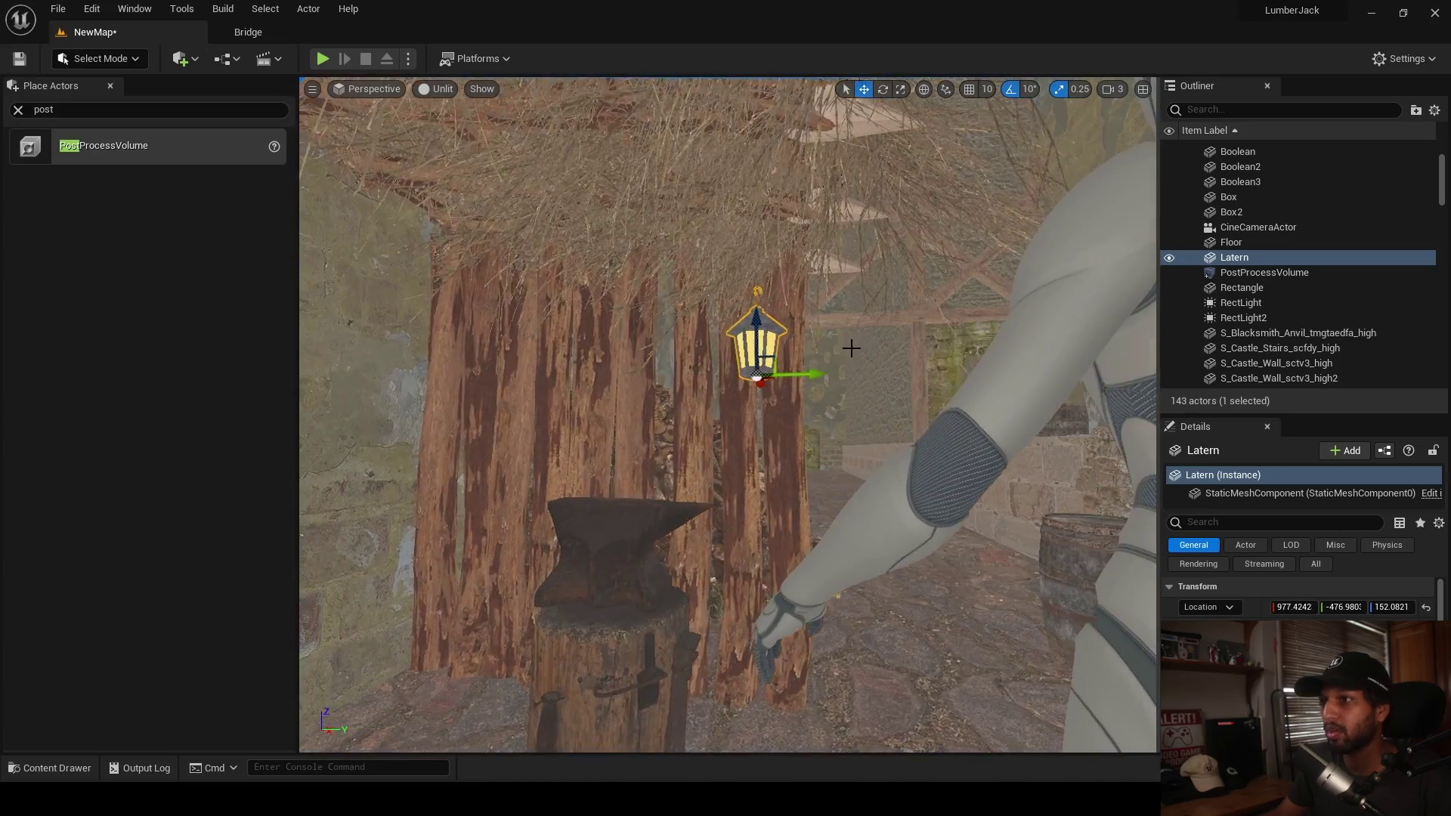
{"action": "left_click_drag", "start_coordinate": [808, 379], "coordinate": [715, 376]}
{"action": "left_click_drag", "start_coordinate": [661, 312], "coordinate": [661, 245]}
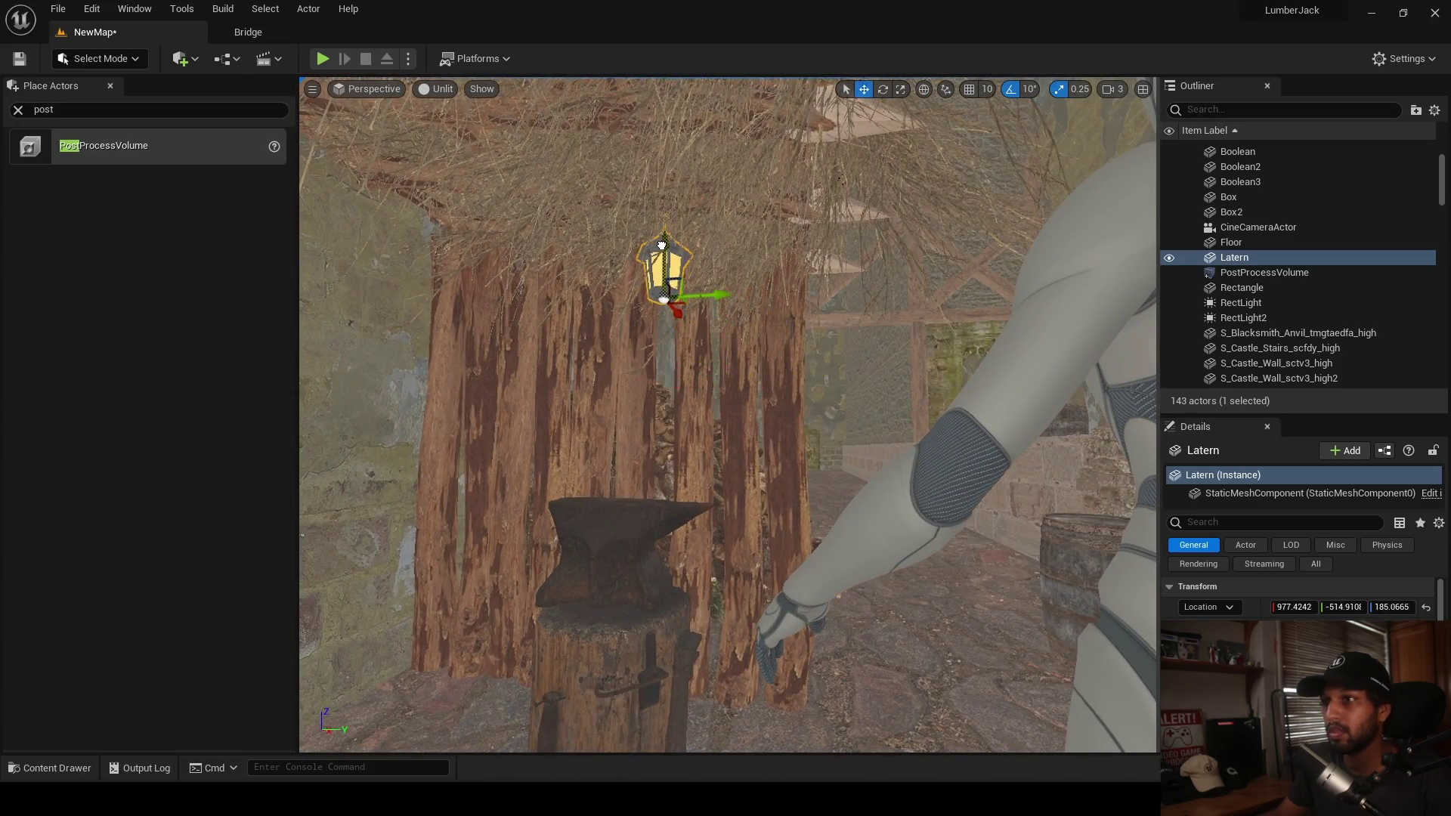
{"action": "right_click_drag", "start_coordinate": [640, 294], "coordinate": [640, 293]}
{"action": "right_click_drag", "start_coordinate": [548, 192], "coordinate": [538, 161]}
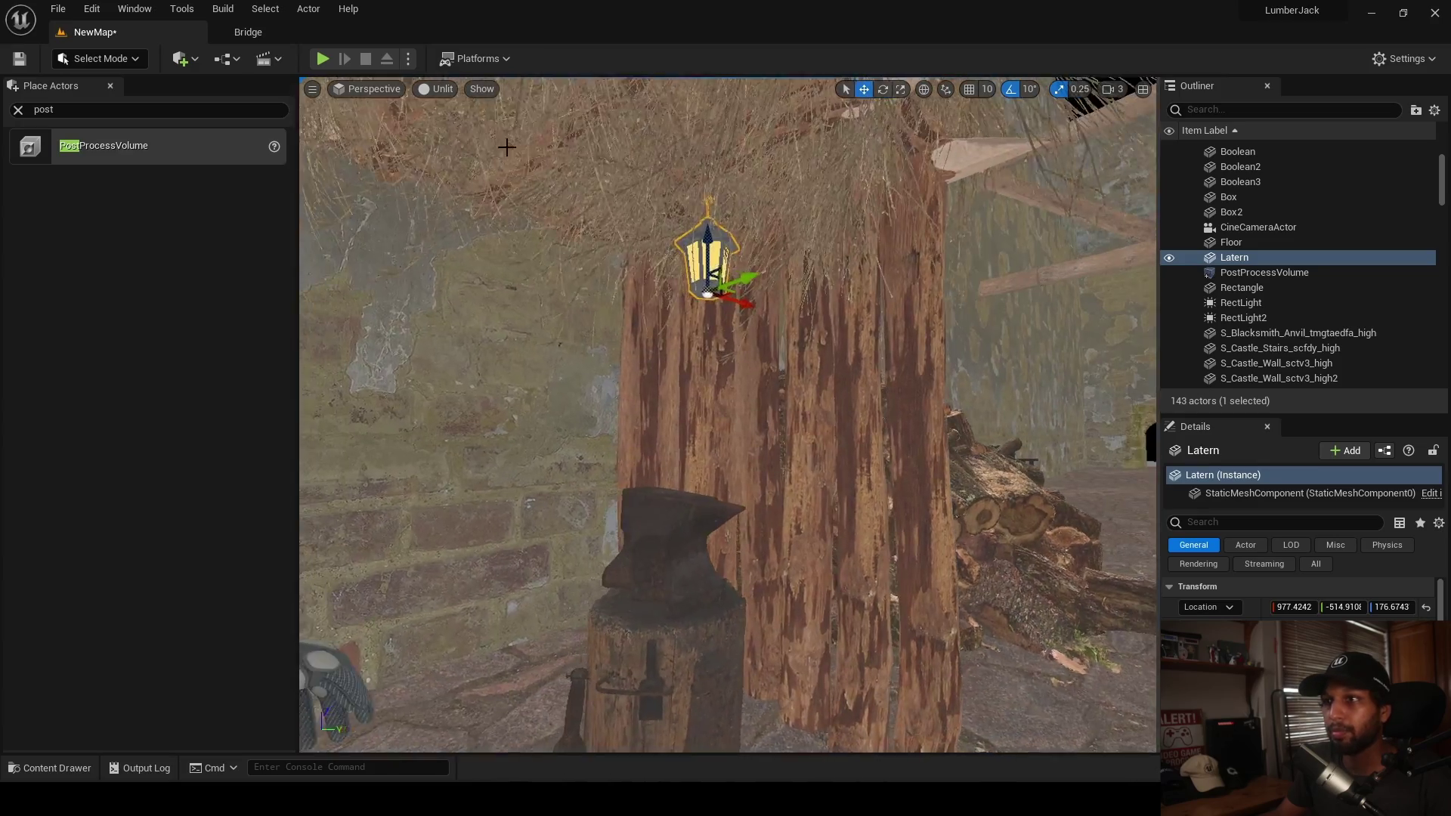
- Compare the hanging lantern in Lit and Unlit view modes, finishing in Lit
{"action": "left_click", "coordinate": [434, 90]}
{"action": "left_click", "coordinate": [478, 133]}
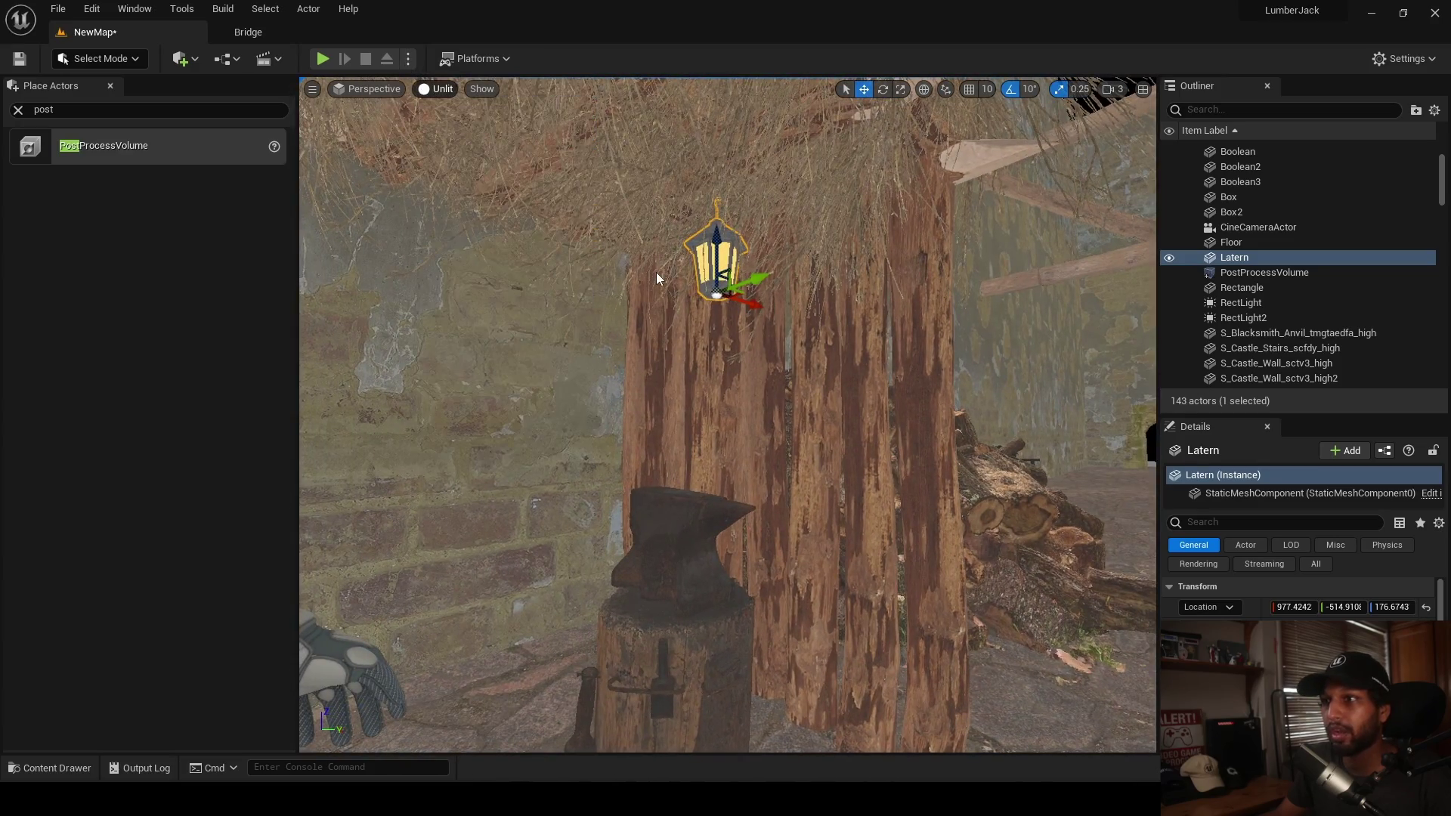
{"action": "key", "text": "alt+4"}
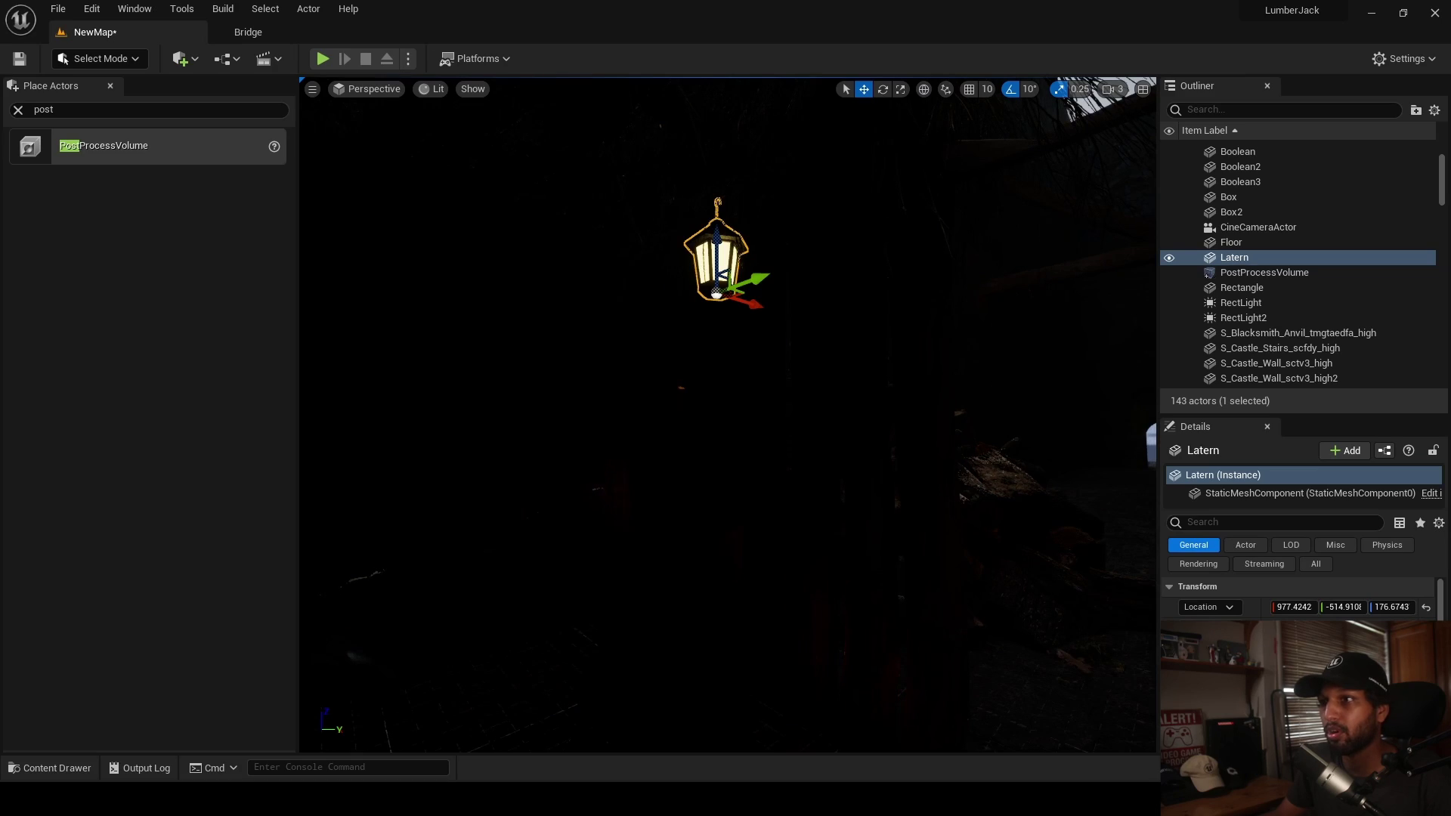
{"action": "left_click", "coordinate": [434, 89]}
{"action": "left_click", "coordinate": [455, 144]}
{"action": "right_click_drag", "start_coordinate": [528, 214], "coordinate": [528, 214]}
{"action": "left_click", "coordinate": [435, 88]}
{"action": "left_click", "coordinate": [457, 134]}
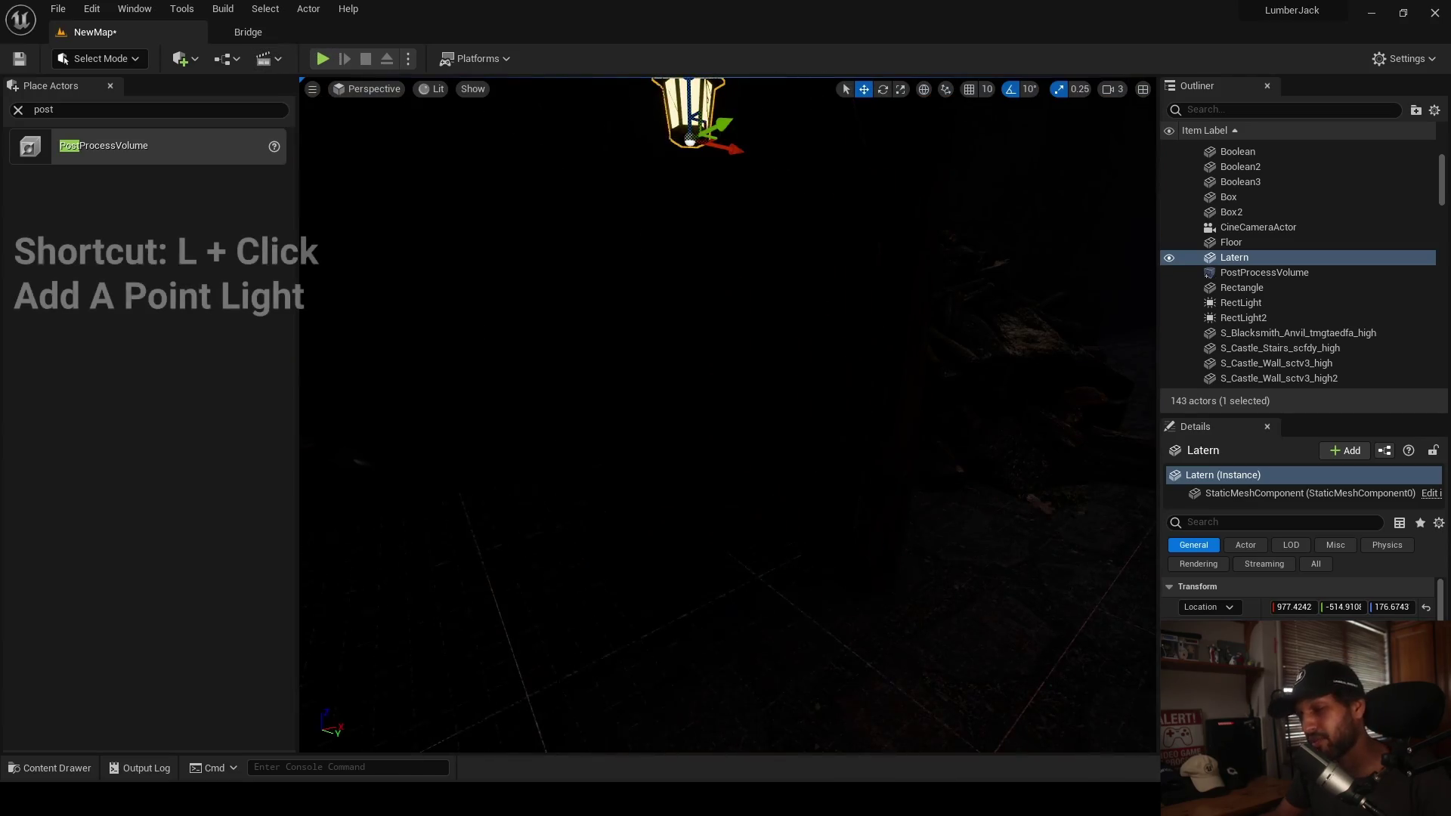
- Add a point light below the lantern and raise it to just beside the lantern
{"action": "left_click", "coordinate": [781, 553]}
{"action": "left_click_drag", "start_coordinate": [786, 472], "coordinate": [795, 165]}
{"action": "right_click_drag", "start_coordinate": [795, 165], "coordinate": [768, 232]}
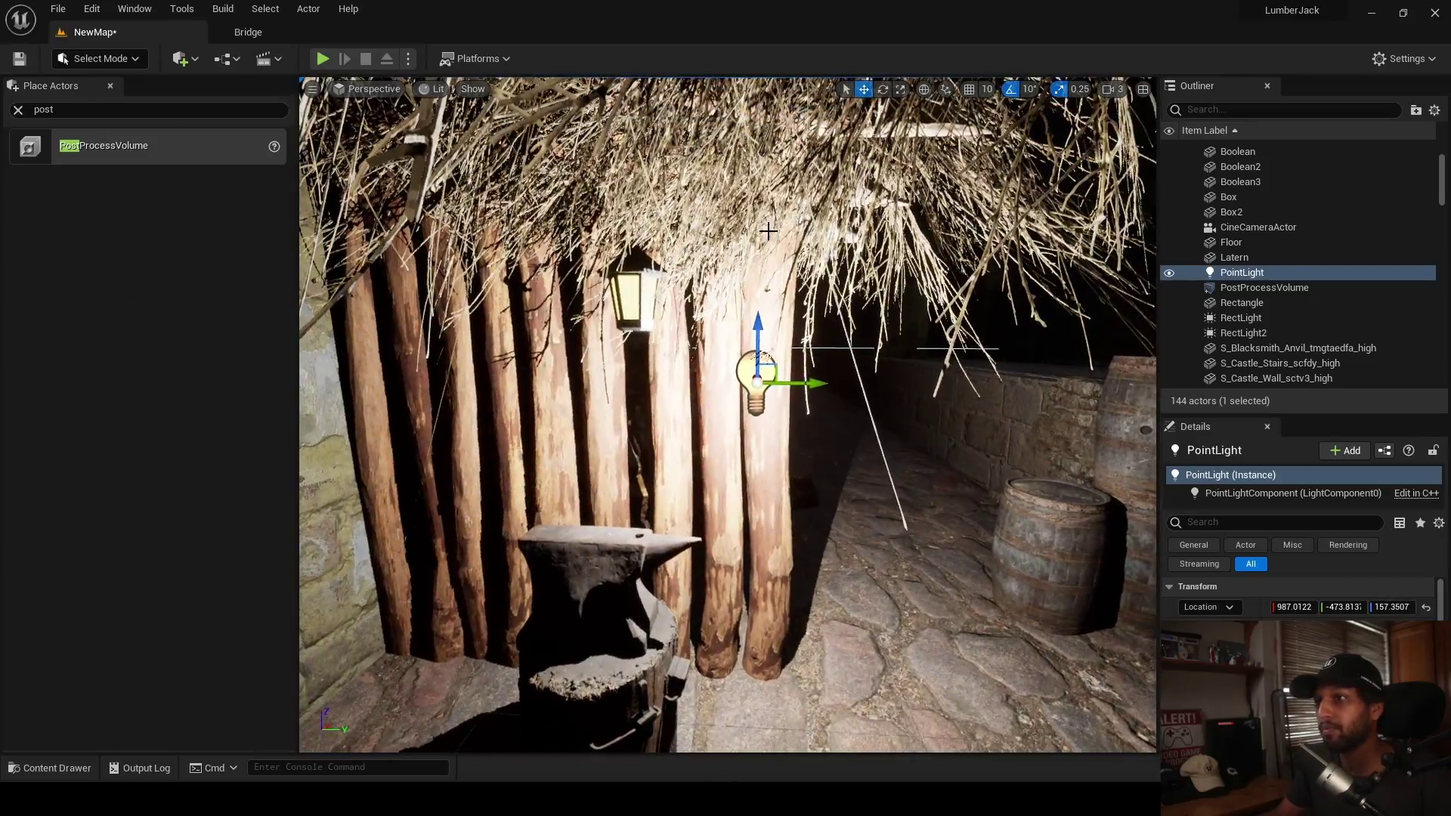
- Align the point light with the hanging lantern, at about X 978, Y -515, Z 189
{"action": "left_click_drag", "start_coordinate": [760, 322], "coordinate": [666, 296]}
{"action": "right_click_drag", "start_coordinate": [668, 295], "coordinate": [668, 296]}
{"action": "left_click_drag", "start_coordinate": [843, 328], "coordinate": [819, 330]}
{"action": "left_click_drag", "start_coordinate": [770, 281], "coordinate": [770, 266]}
{"action": "right_click_drag", "start_coordinate": [769, 266], "coordinate": [772, 266]}
{"action": "left_click_drag", "start_coordinate": [781, 201], "coordinate": [794, 201]}
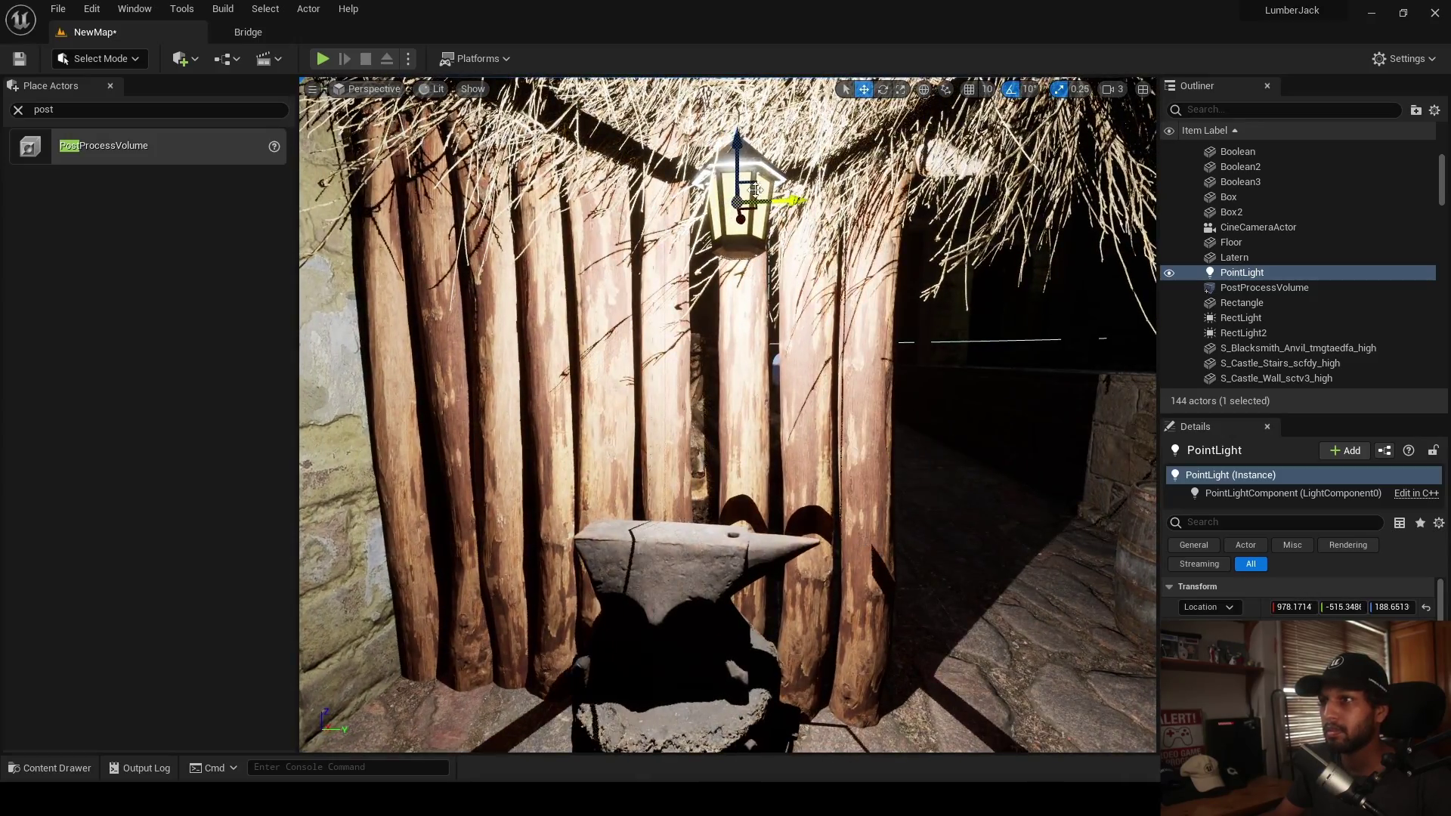
- Lower the point light slightly to Z about 188 and attach it to the lantern as its child
{"action": "left_click_drag", "start_coordinate": [742, 152], "coordinate": [742, 154]}
{"action": "right_click_drag", "start_coordinate": [743, 154], "coordinate": [742, 154]}
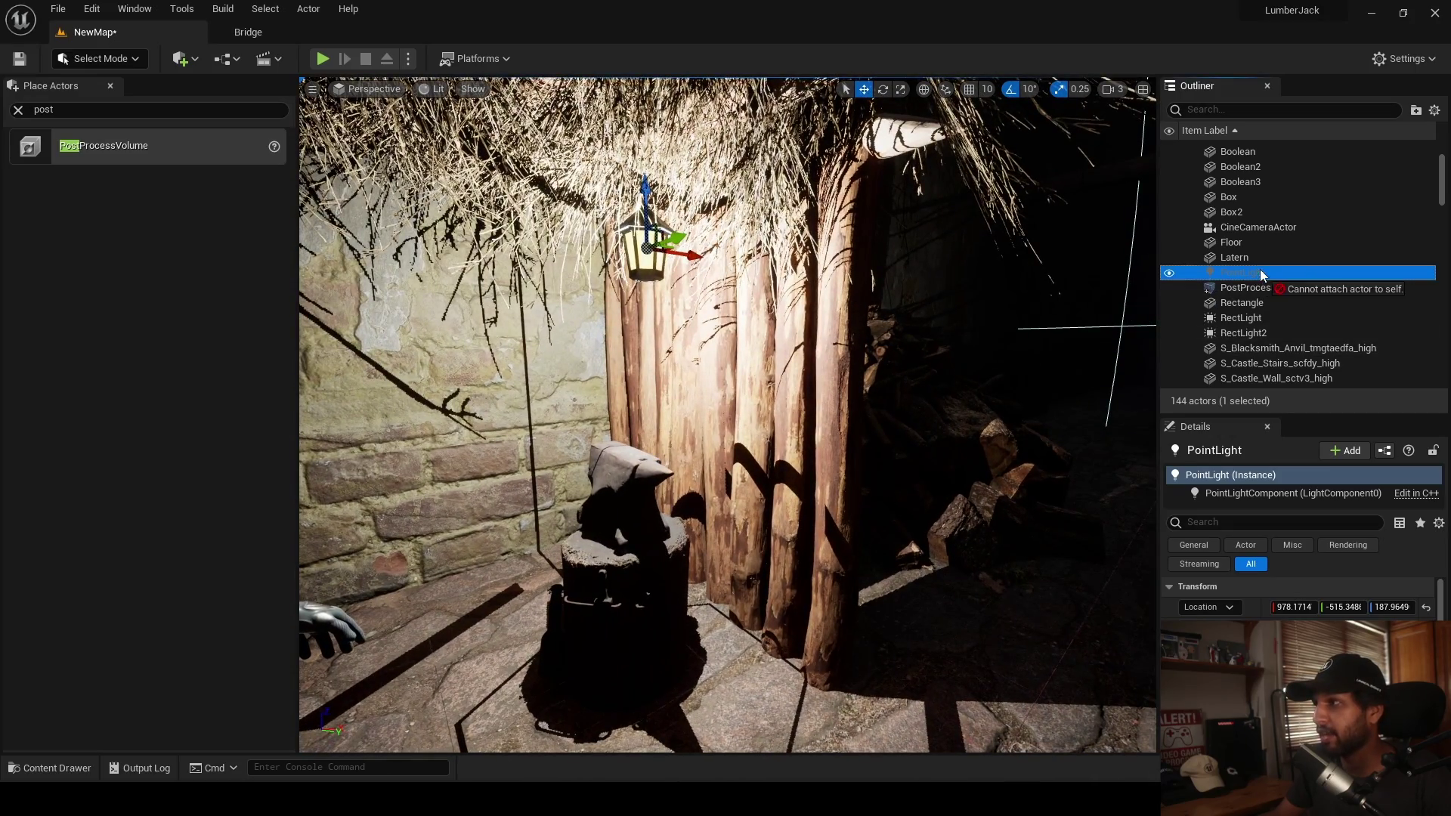
{"action": "left_click_drag", "start_coordinate": [1243, 263], "coordinate": [1239, 258]}
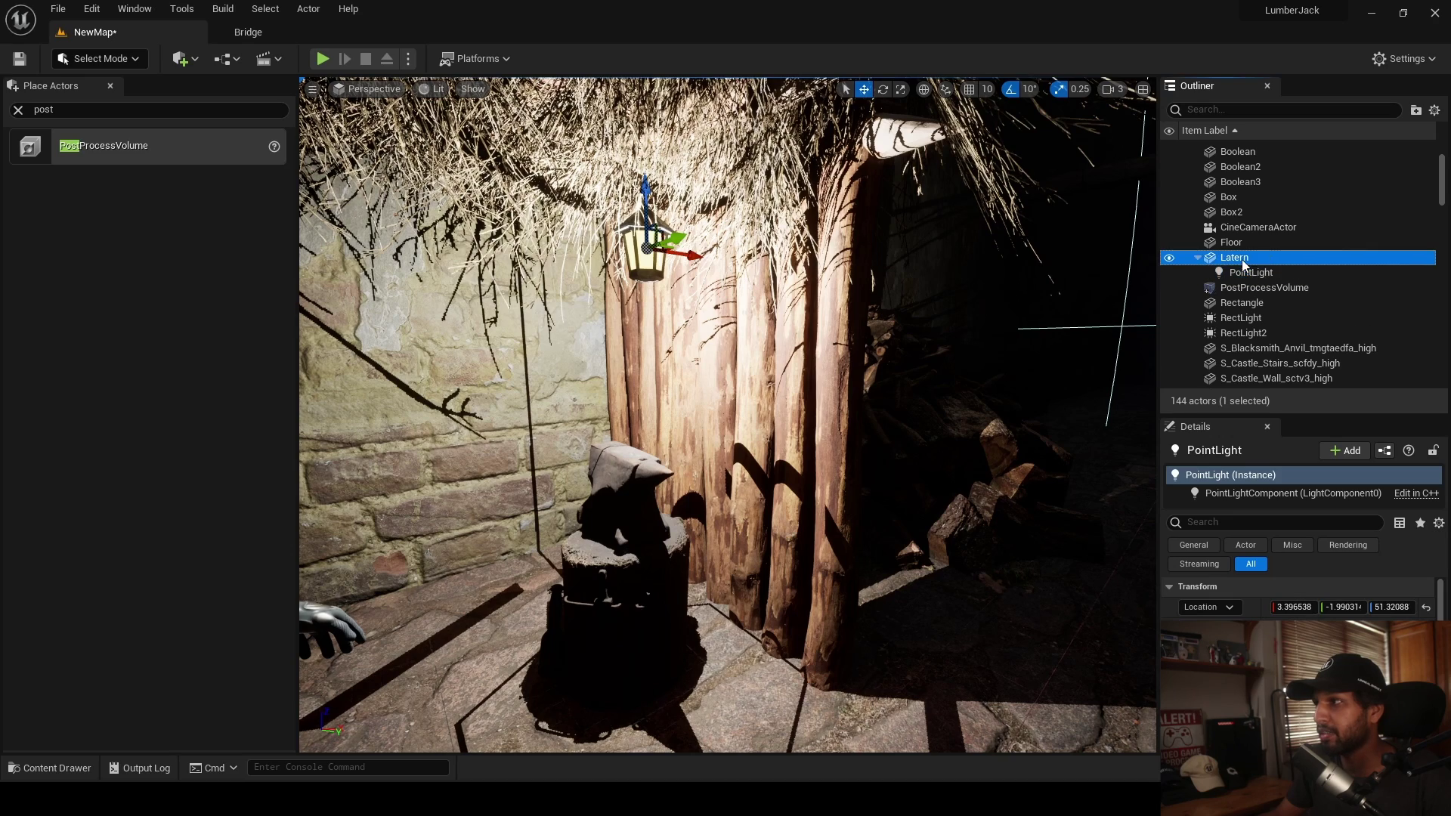
- Shift the lantern above the anvil, with its attached light, to X about 976
{"action": "left_click", "coordinate": [718, 363]}
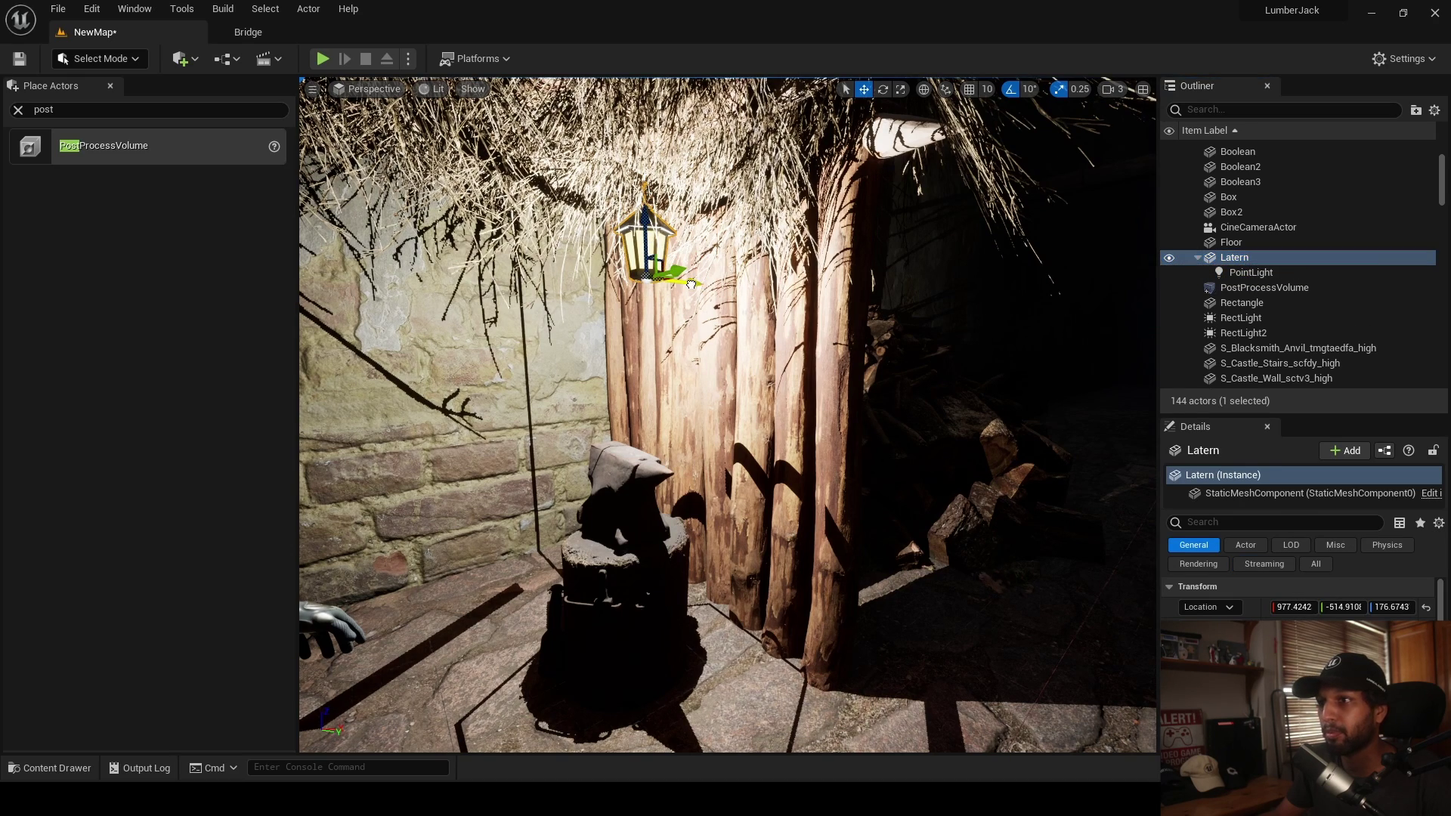
{"action": "right_click_drag", "start_coordinate": [718, 363], "coordinate": [732, 363]}
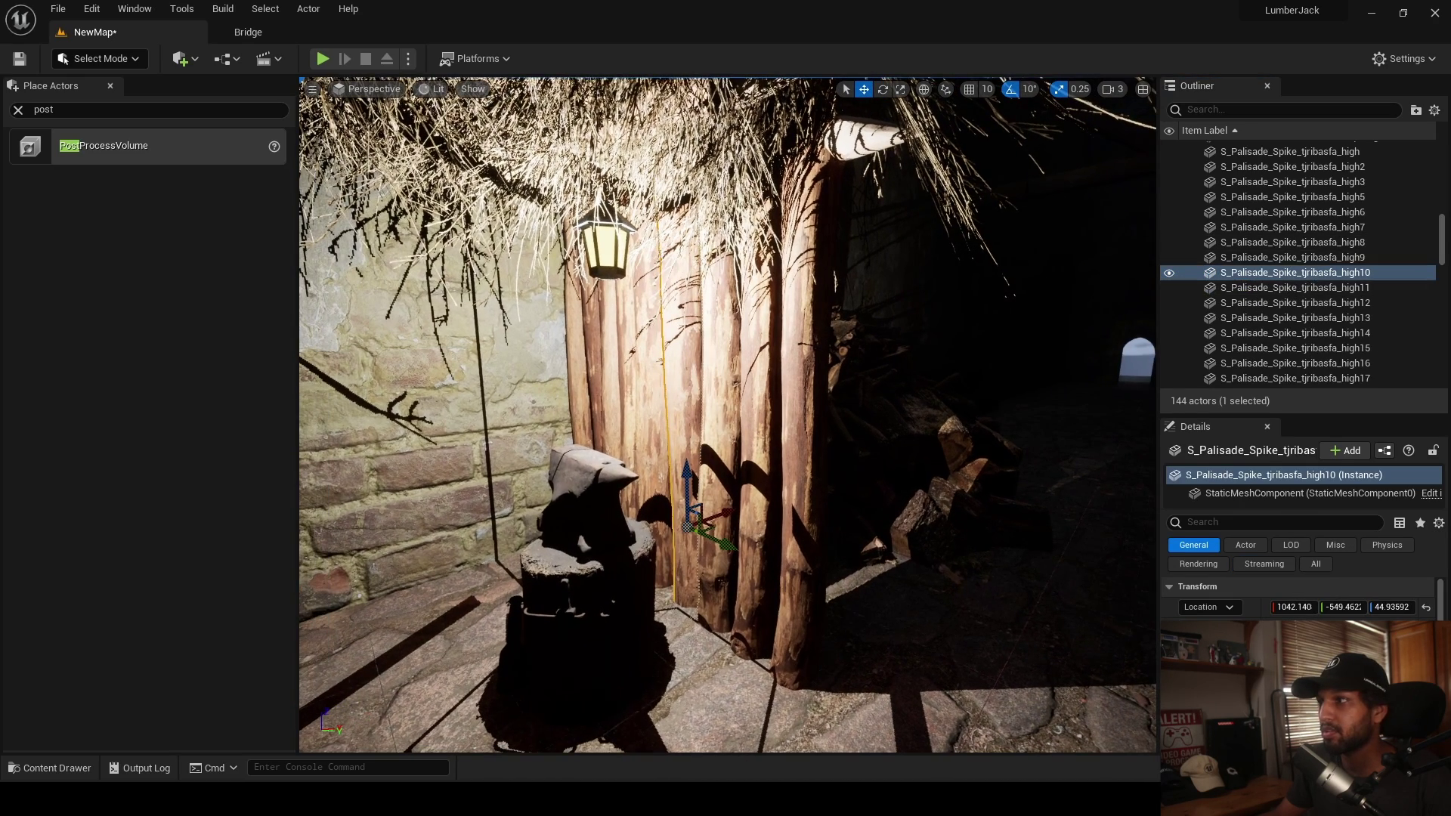
{"action": "left_click_drag", "start_coordinate": [1440, 250], "coordinate": [1442, 151]}
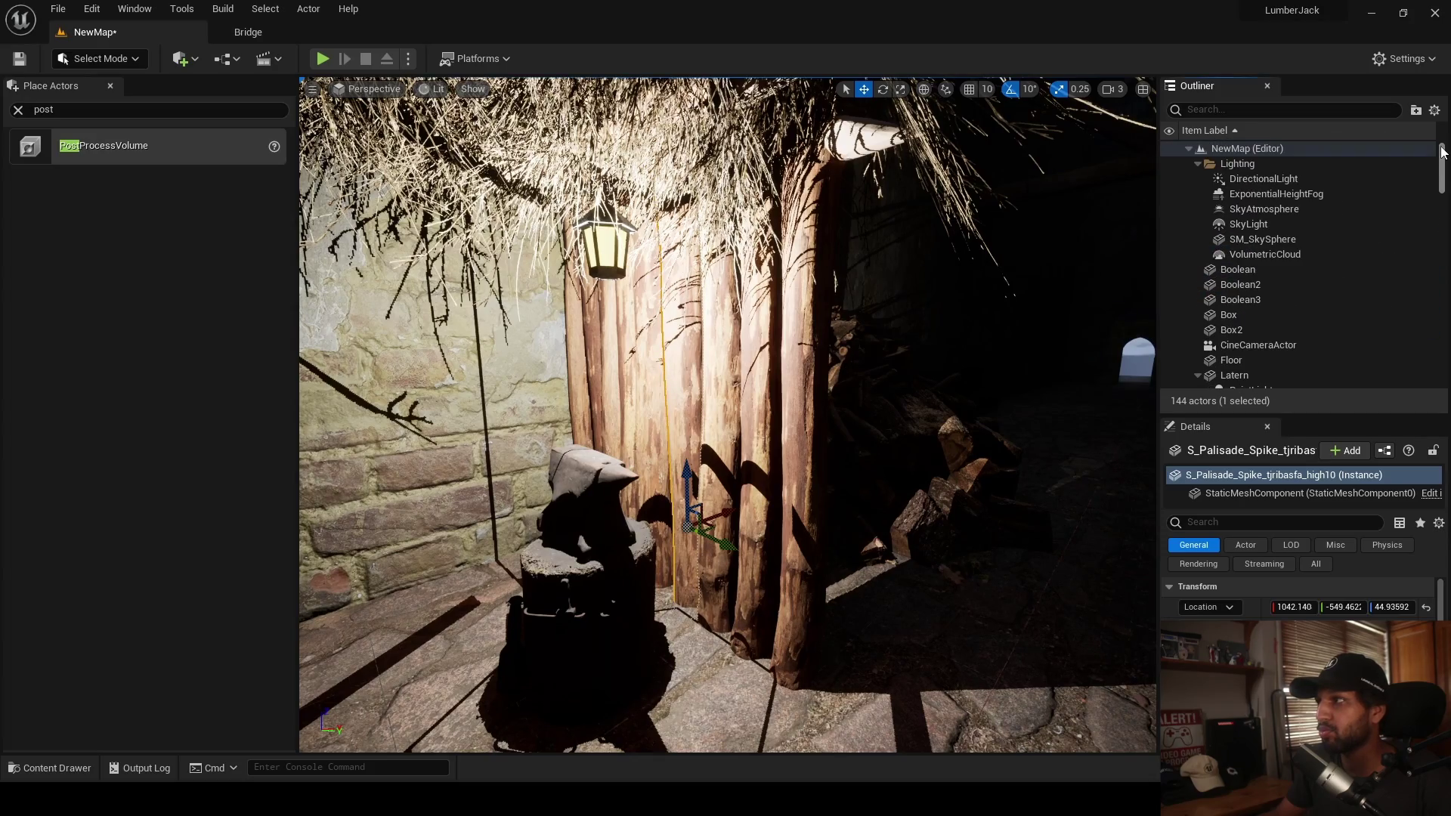
{"action": "left_click", "coordinate": [1254, 376]}
{"action": "mouse_move", "coordinate": [648, 281]}
{"action": "left_mouse_down"}
{"action": "mouse_move", "coordinate": [660, 281]}
{"action": "mouse_move", "coordinate": [646, 281]}
{"action": "left_mouse_up"}
{"action": "right_click_drag", "start_coordinate": [645, 281], "coordinate": [718, 276]}
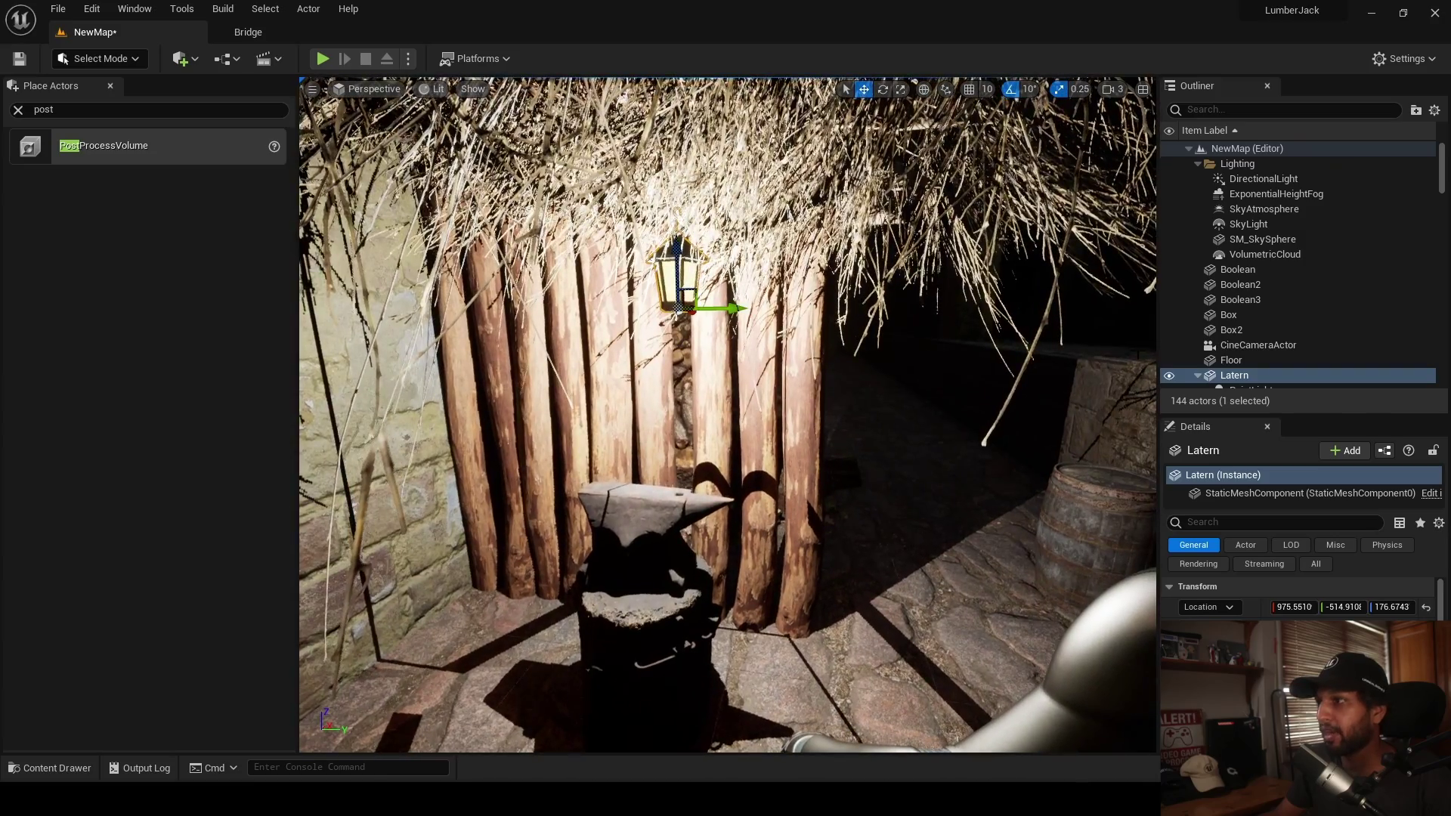
- Set the lantern point light's source radius to 25 to soften its shadows
{"action": "scroll", "coordinate": [1249, 366], "scroll_direction": "down", "scroll_amount": 2}
{"action": "left_click", "coordinate": [1252, 343]}
{"action": "scroll", "coordinate": [1300, 628], "scroll_direction": "down", "scroll_amount": 3}
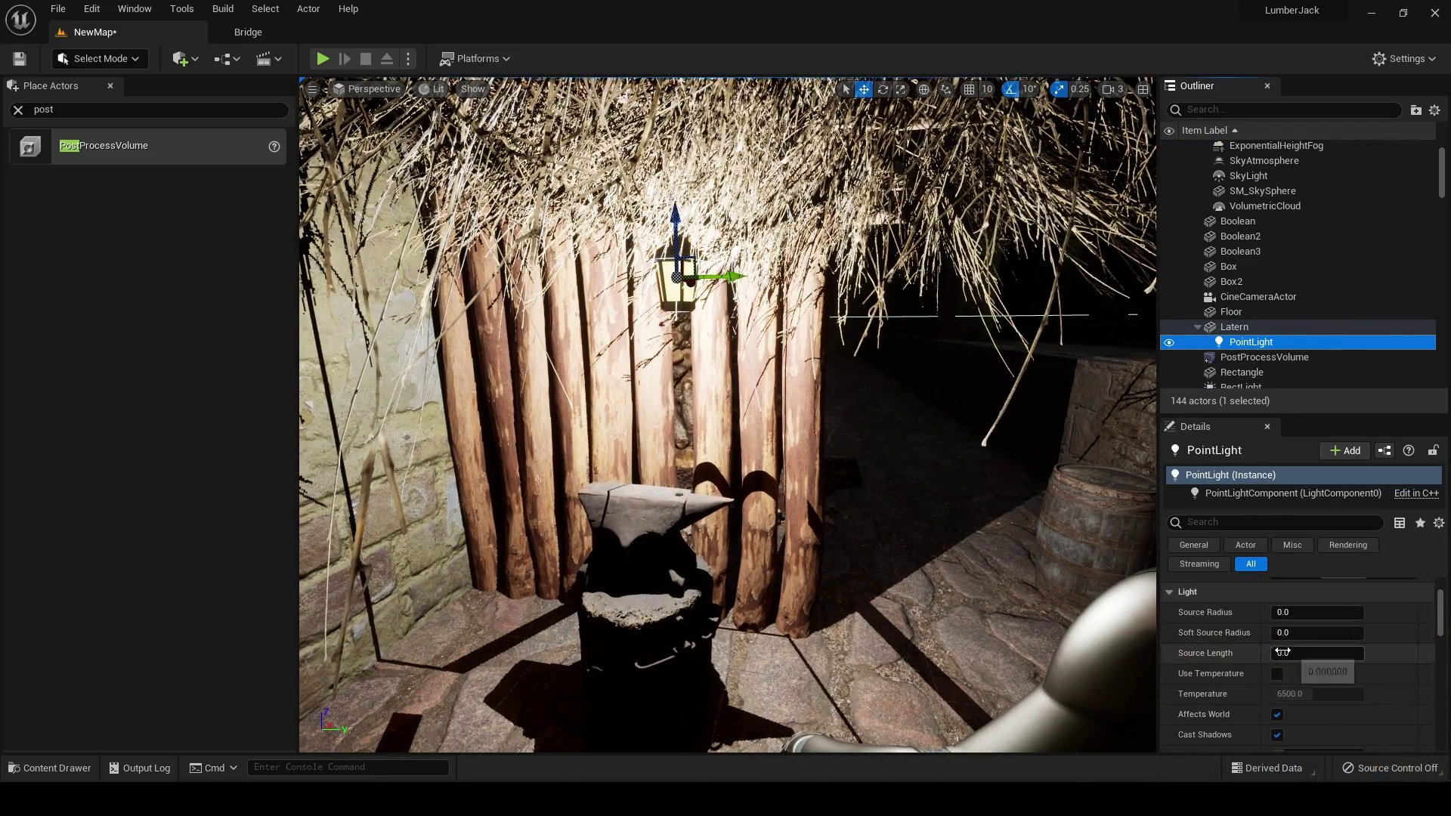
{"action": "left_click", "coordinate": [1300, 613]}
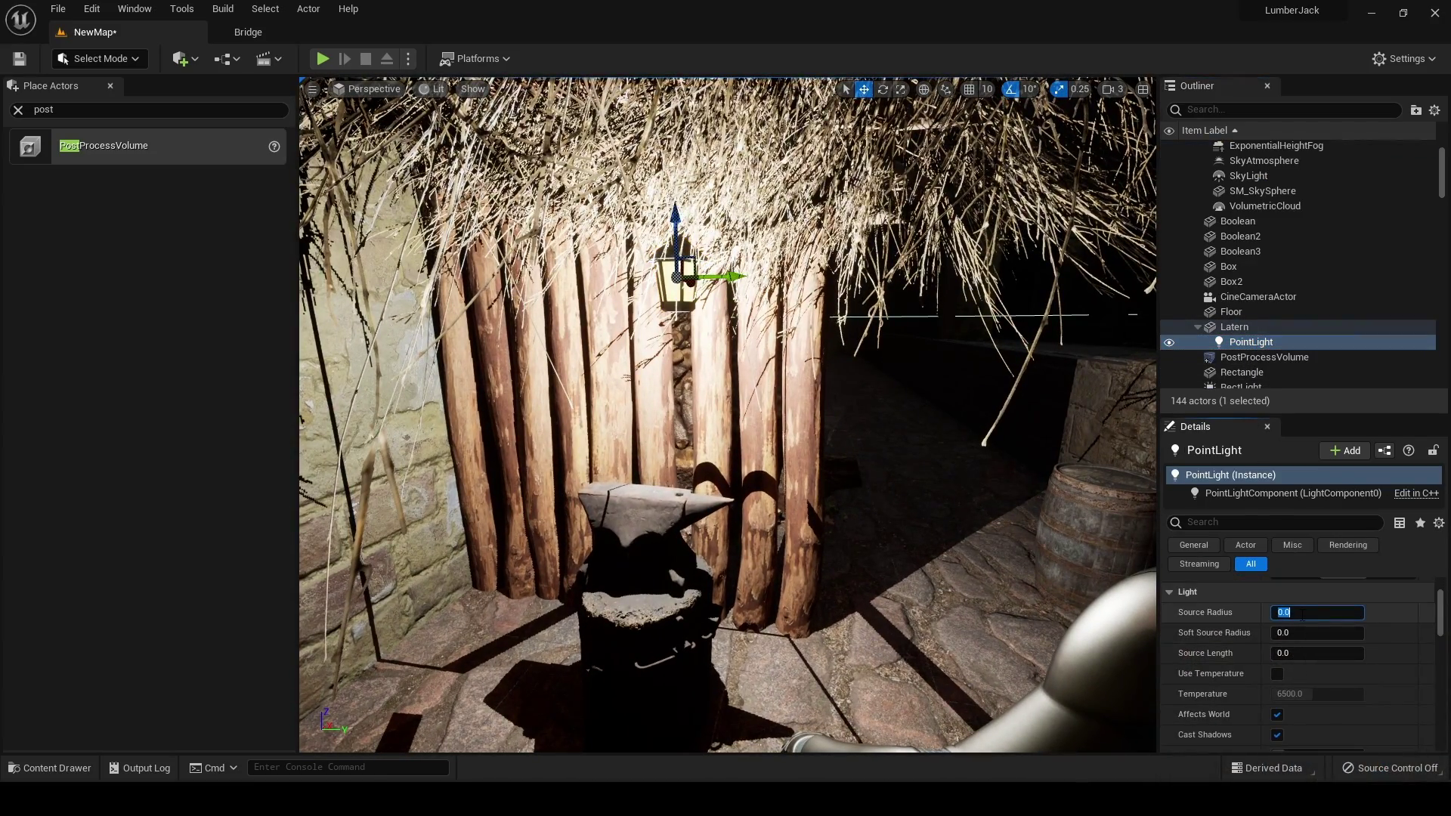
{"action": "type", "text": "50"}
{"action": "key", "text": "Return"}
{"action": "type", "text": "25"}
{"action": "key", "text": "Return"}
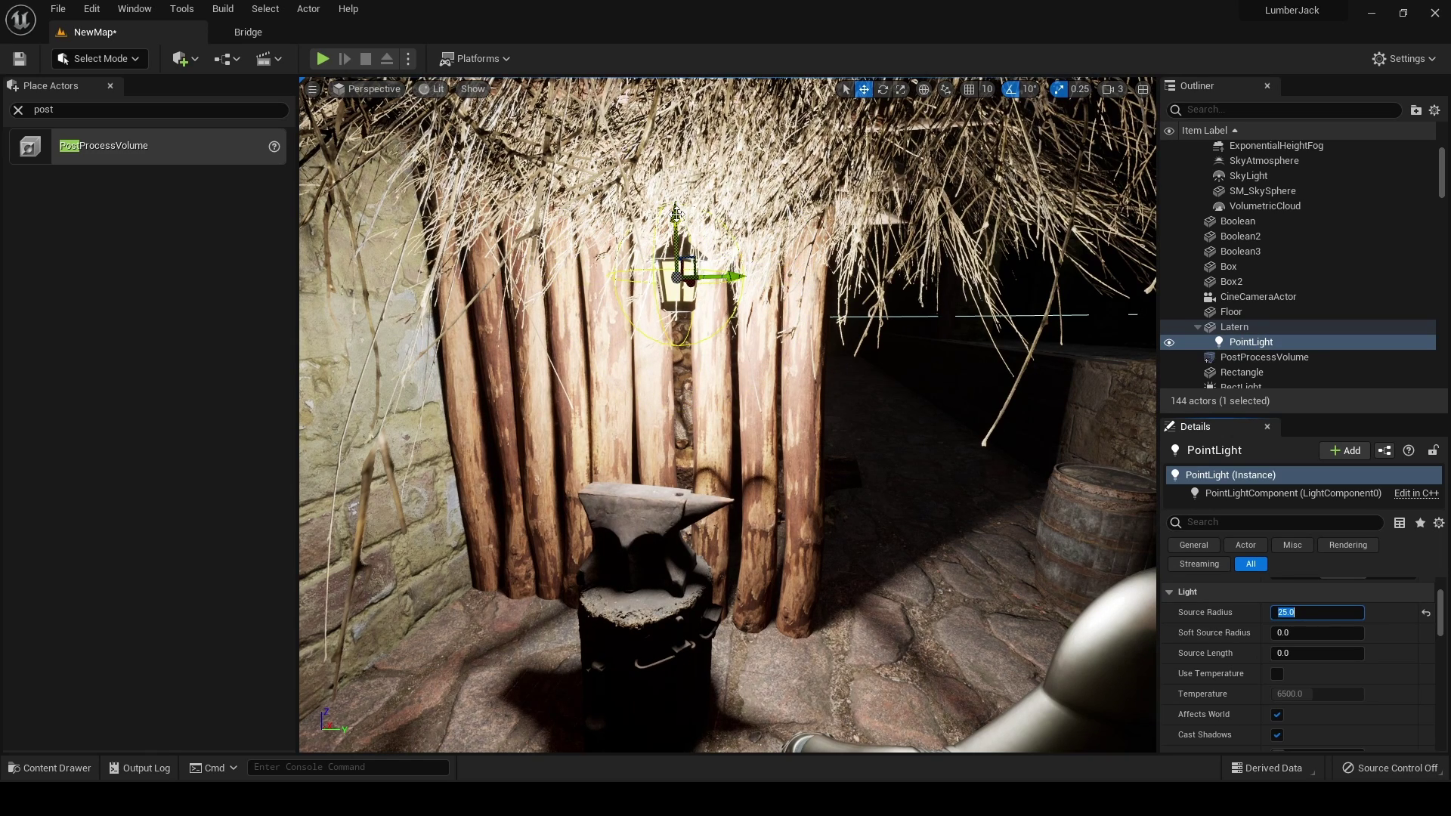
- Lower the lantern and its attached light slightly beneath the thatch above the anvil
{"action": "left_click", "coordinate": [1215, 326]}
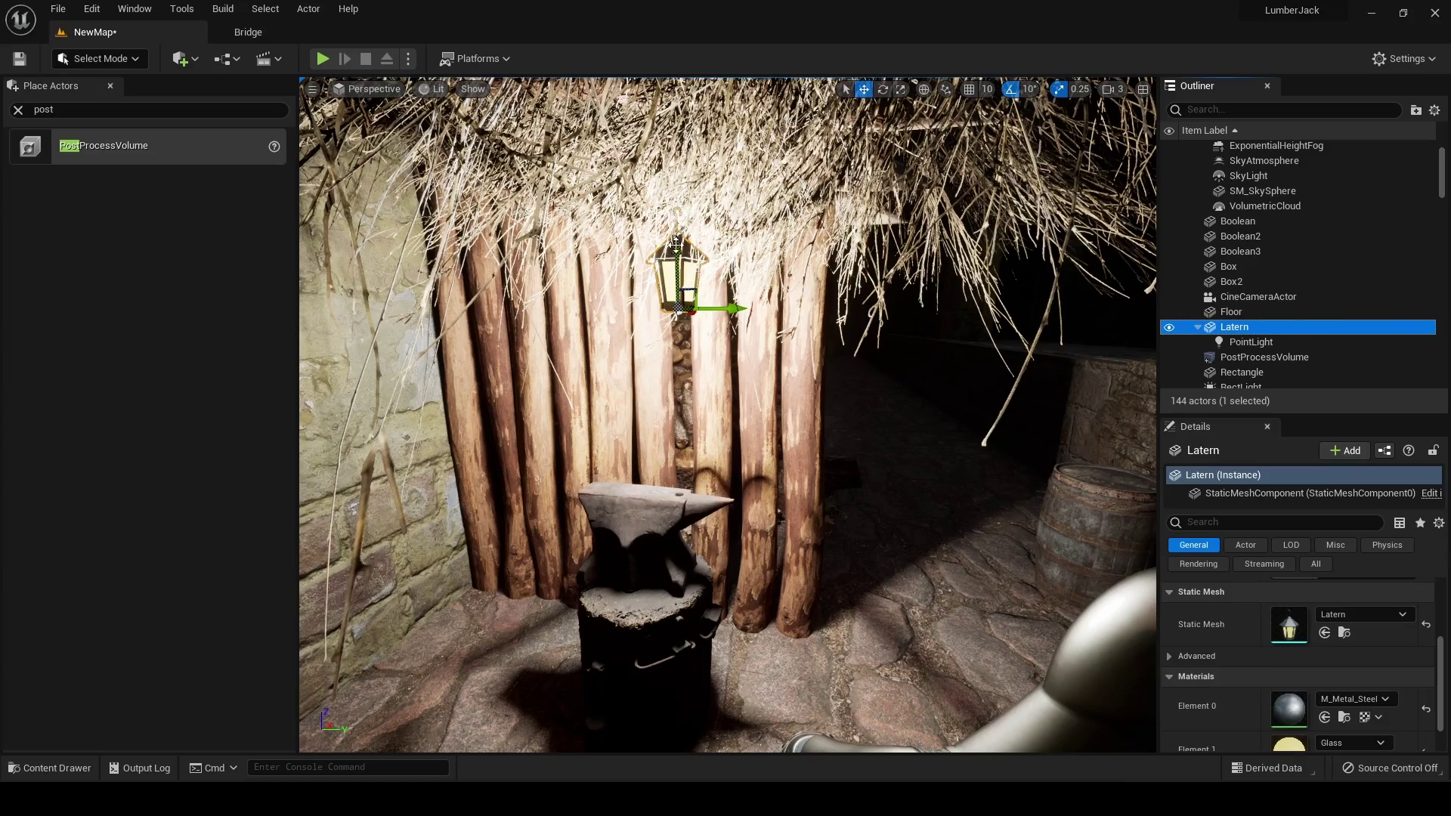
{"action": "right_click_drag", "start_coordinate": [675, 226], "coordinate": [650, 195]}
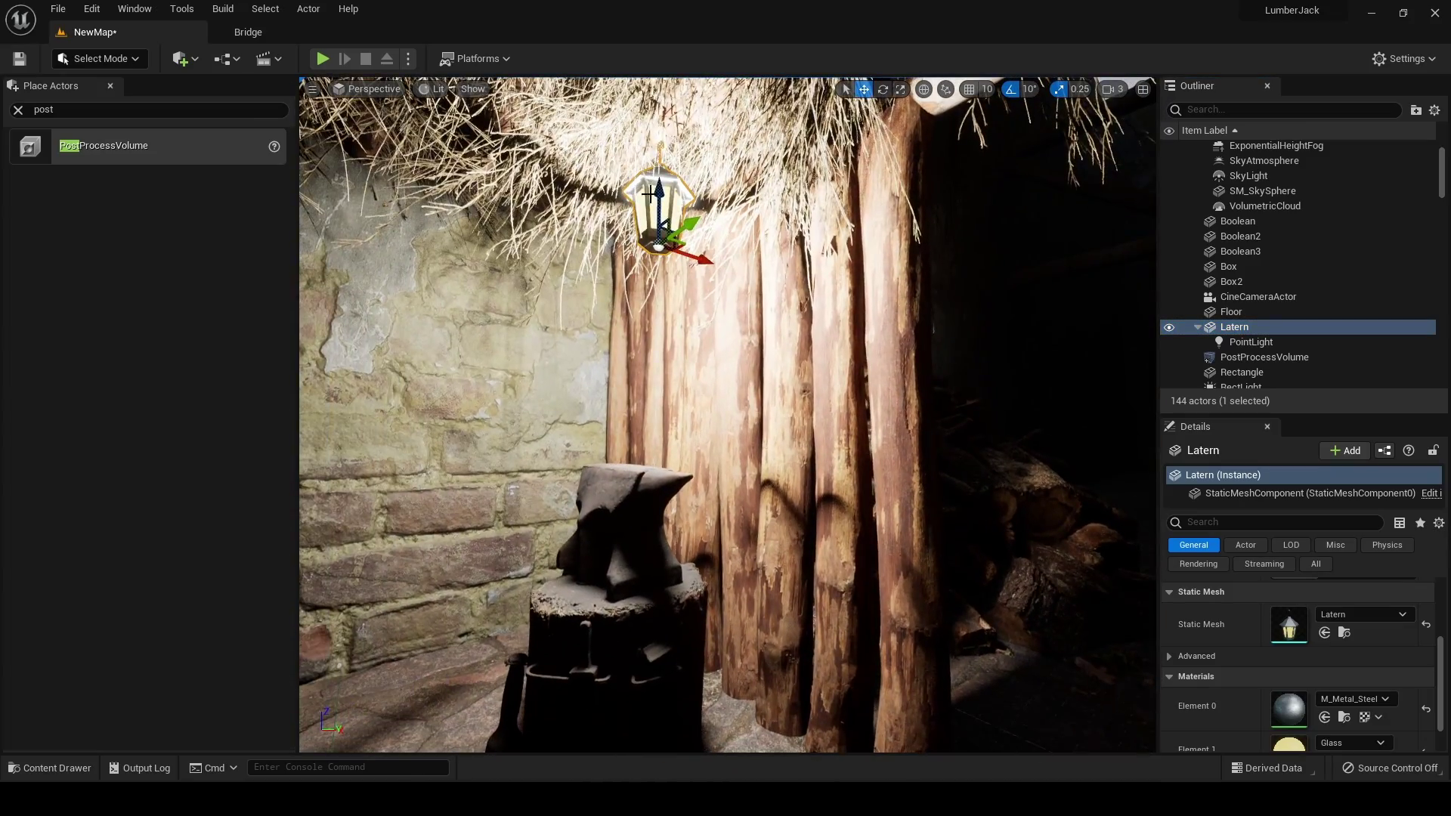
{"action": "left_click_drag", "start_coordinate": [658, 195], "coordinate": [659, 224]}
{"action": "right_click_drag", "start_coordinate": [703, 277], "coordinate": [715, 287]}
{"action": "left_click_drag", "start_coordinate": [745, 318], "coordinate": [727, 319]}
{"action": "right_click_drag", "start_coordinate": [726, 337], "coordinate": [728, 344]}
- Color the lantern's point light orange with R 1.0, G 0.5 and B 0
{"action": "left_click", "coordinate": [1249, 342]}
{"action": "scroll", "coordinate": [1300, 665], "scroll_direction": "down", "scroll_amount": 3}
{"action": "left_click", "coordinate": [1337, 695]}
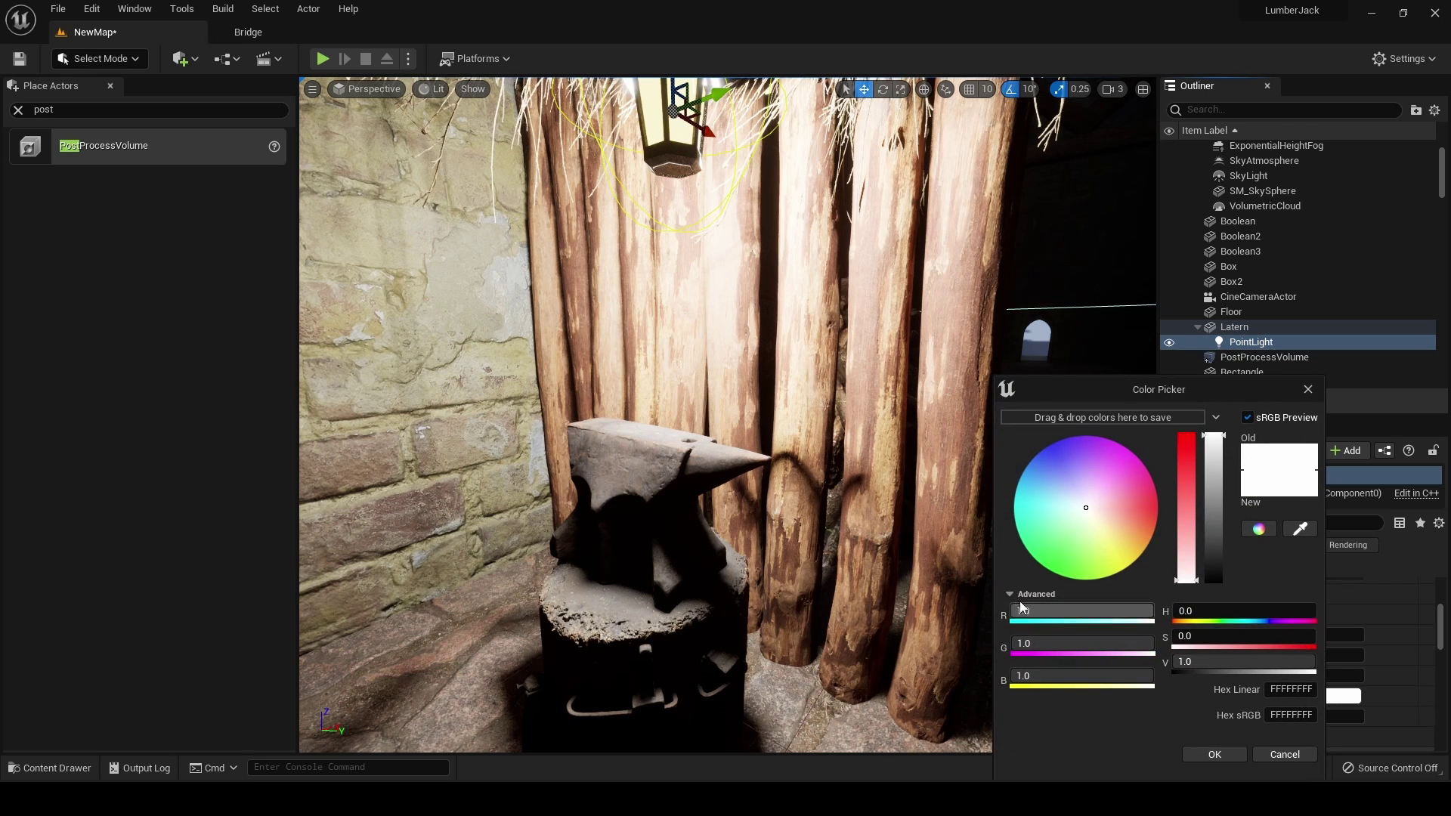
{"action": "type", "text": "0"}
{"action": "key", "text": "Return"}
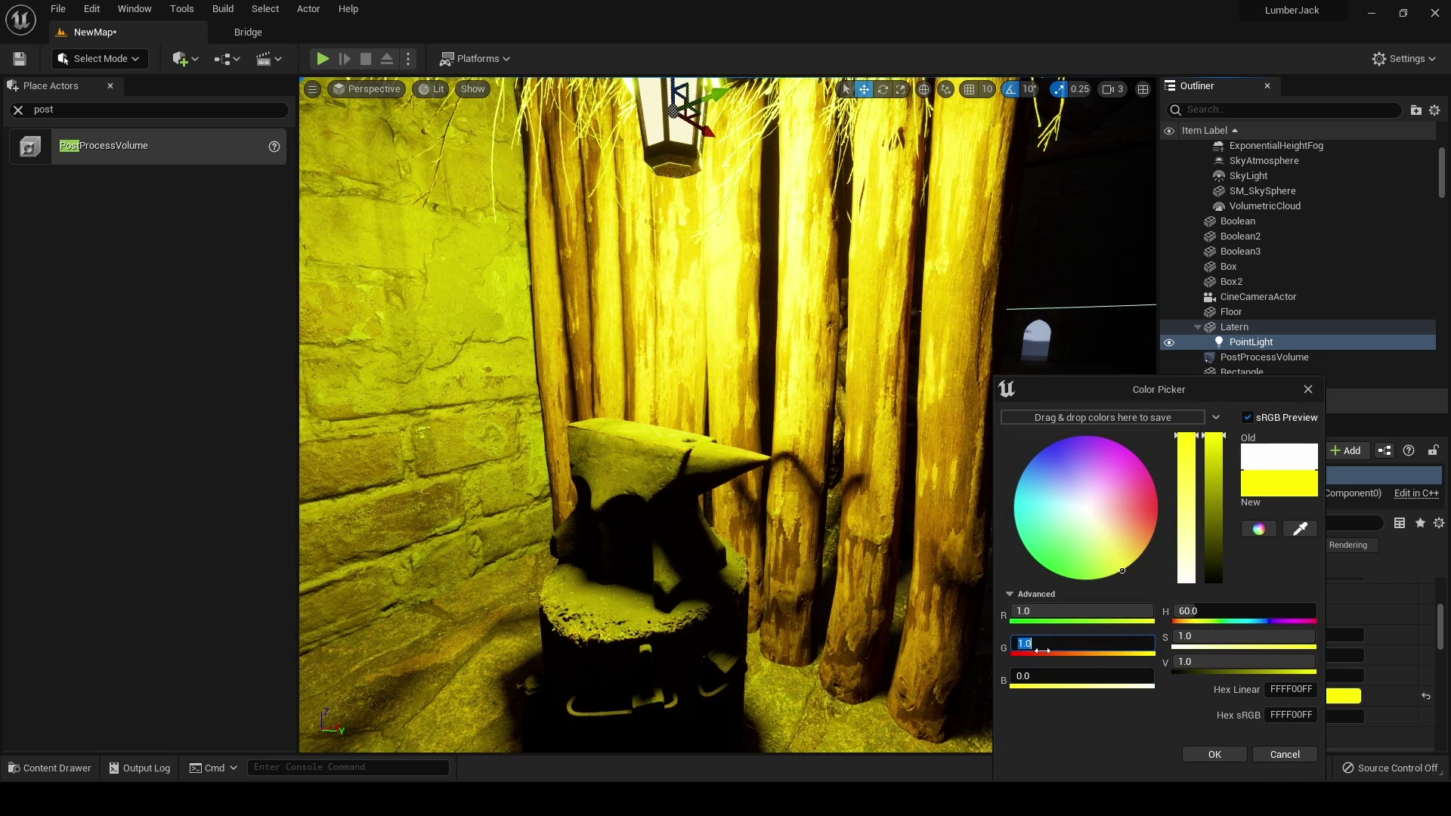
{"action": "type", "text": "0.5"}
{"action": "key", "text": "Return"}
{"action": "left_click", "coordinate": [1212, 754]}
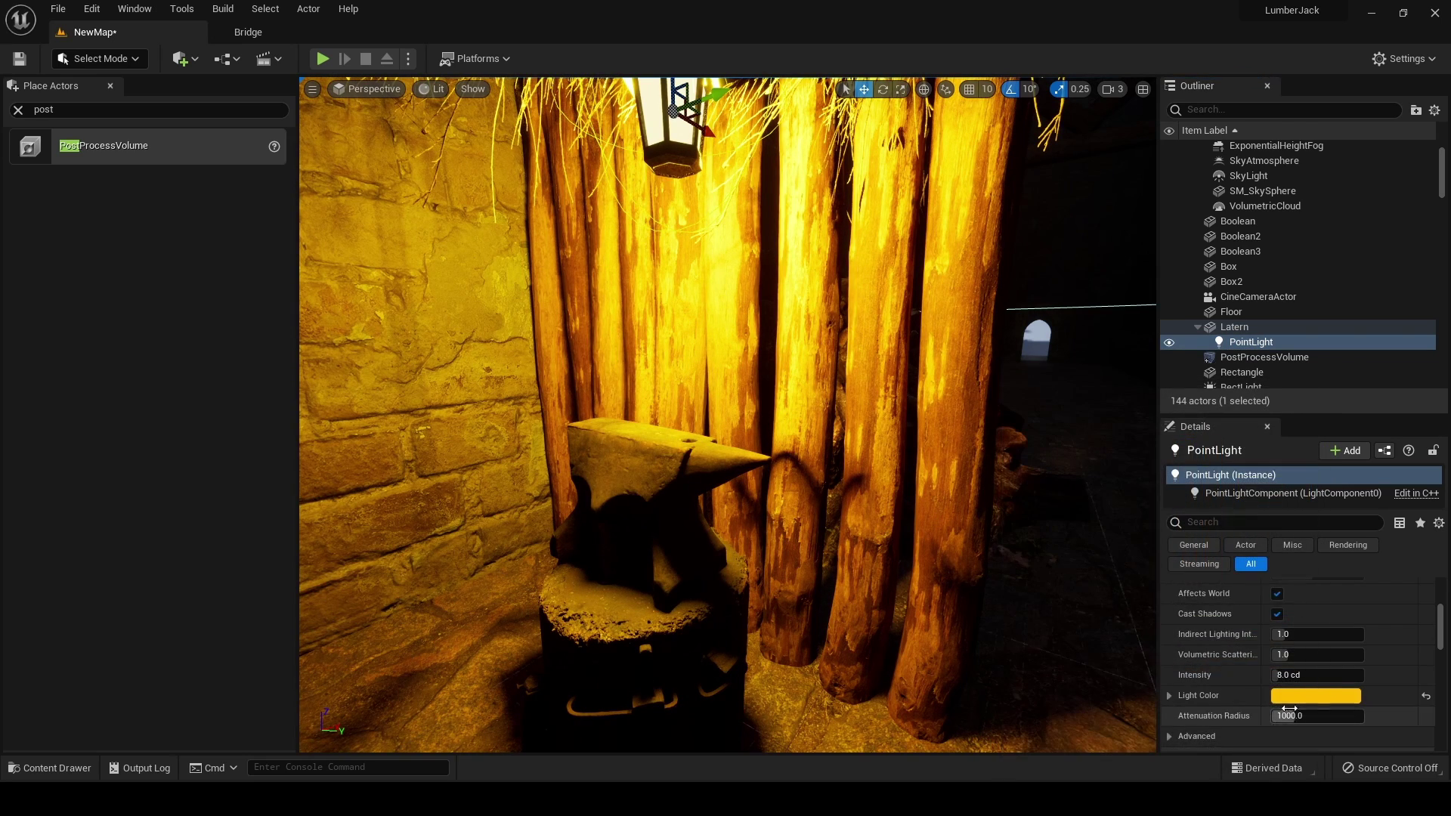
- Set the lantern point light's intensity to 1 cd
{"action": "scroll", "coordinate": [1300, 650], "scroll_direction": "down", "scroll_amount": 2}
{"action": "left_click", "coordinate": [1311, 628]}
{"action": "type", "text": "1"}
{"action": "key", "text": "Return"}
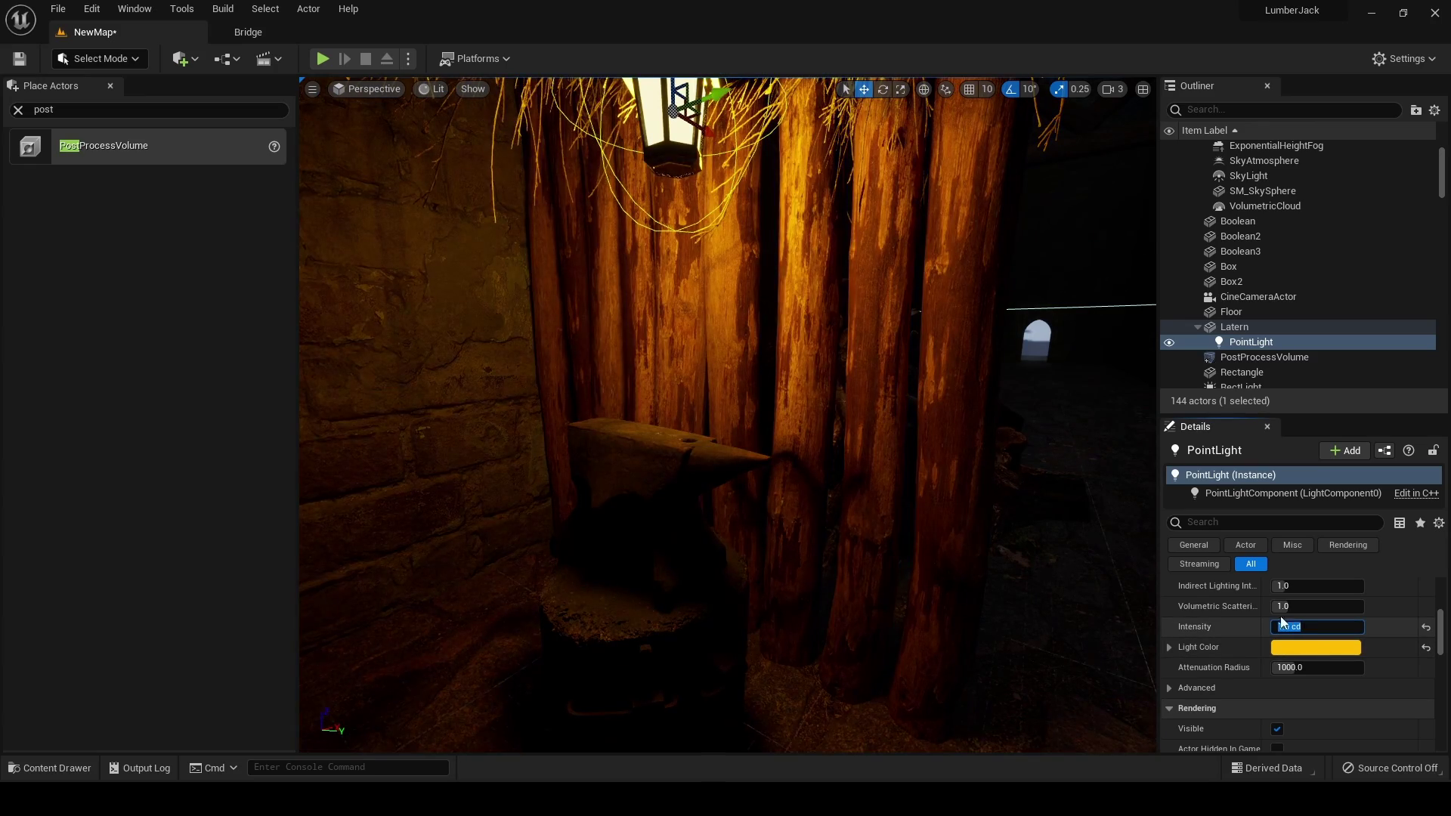
- Check the lantern-lit courtyard from a distance and through the CineCameraActor, finishing back in the free perspective view
{"action": "key", "text": "f"}
{"action": "right_click_drag", "start_coordinate": [756, 423], "coordinate": [824, 431]}
{"action": "left_click", "coordinate": [803, 422]}
{"action": "left_click", "coordinate": [726, 473]}
{"action": "right_click_drag", "start_coordinate": [725, 473], "coordinate": [699, 470]}
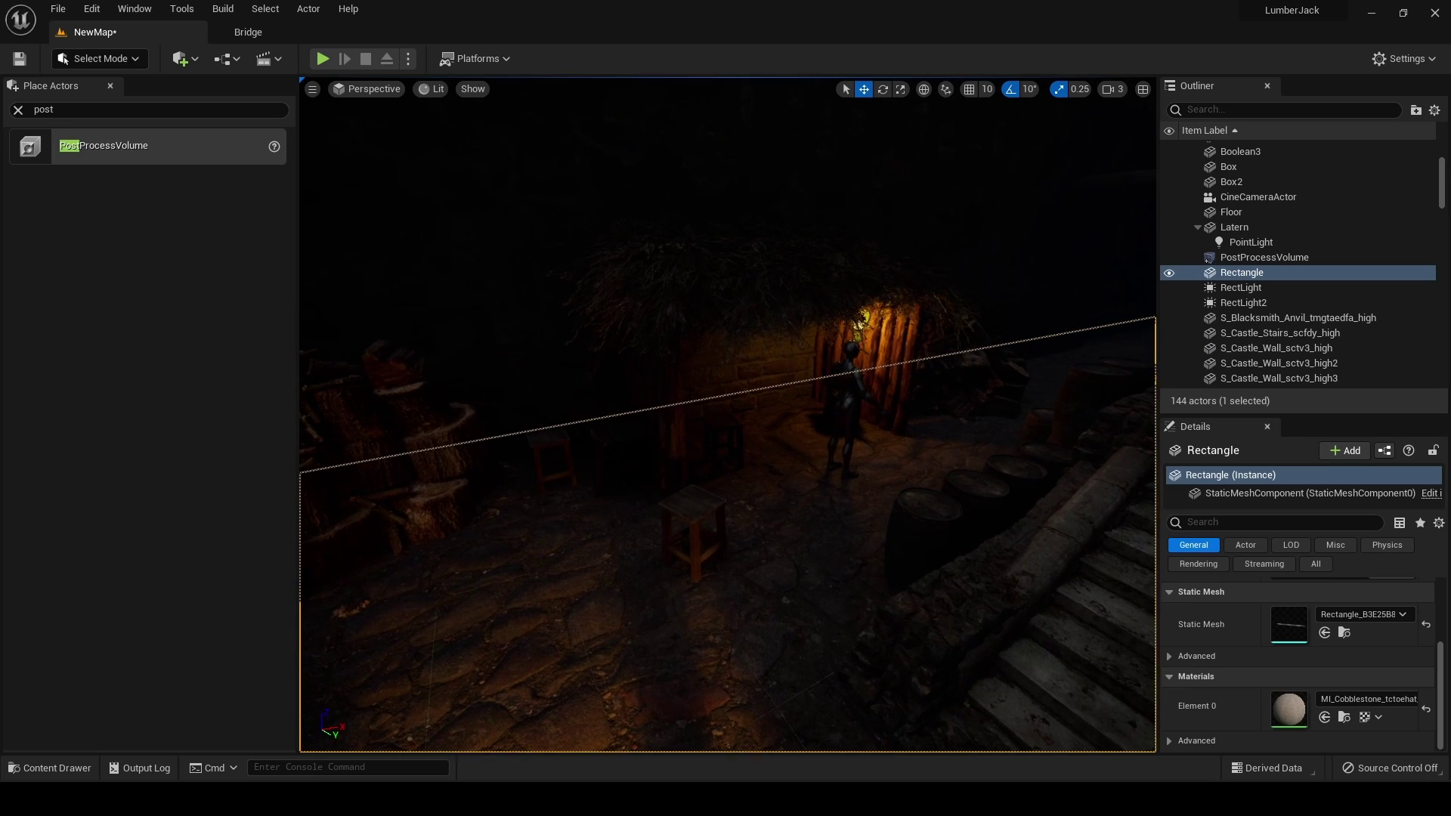
{"action": "left_click", "coordinate": [383, 91]}
{"action": "left_click", "coordinate": [401, 254]}
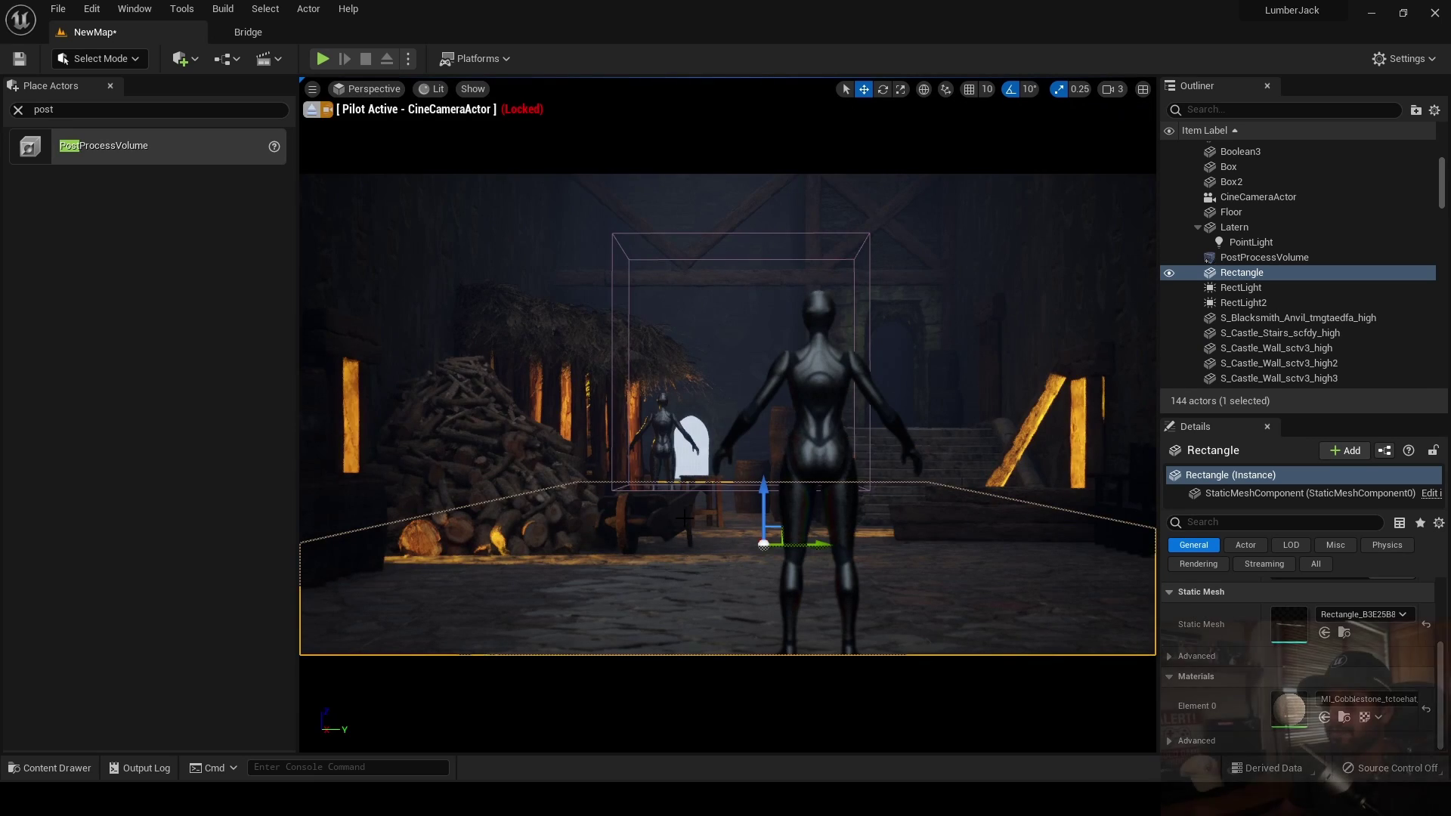
{"action": "key", "text": "Escape"}
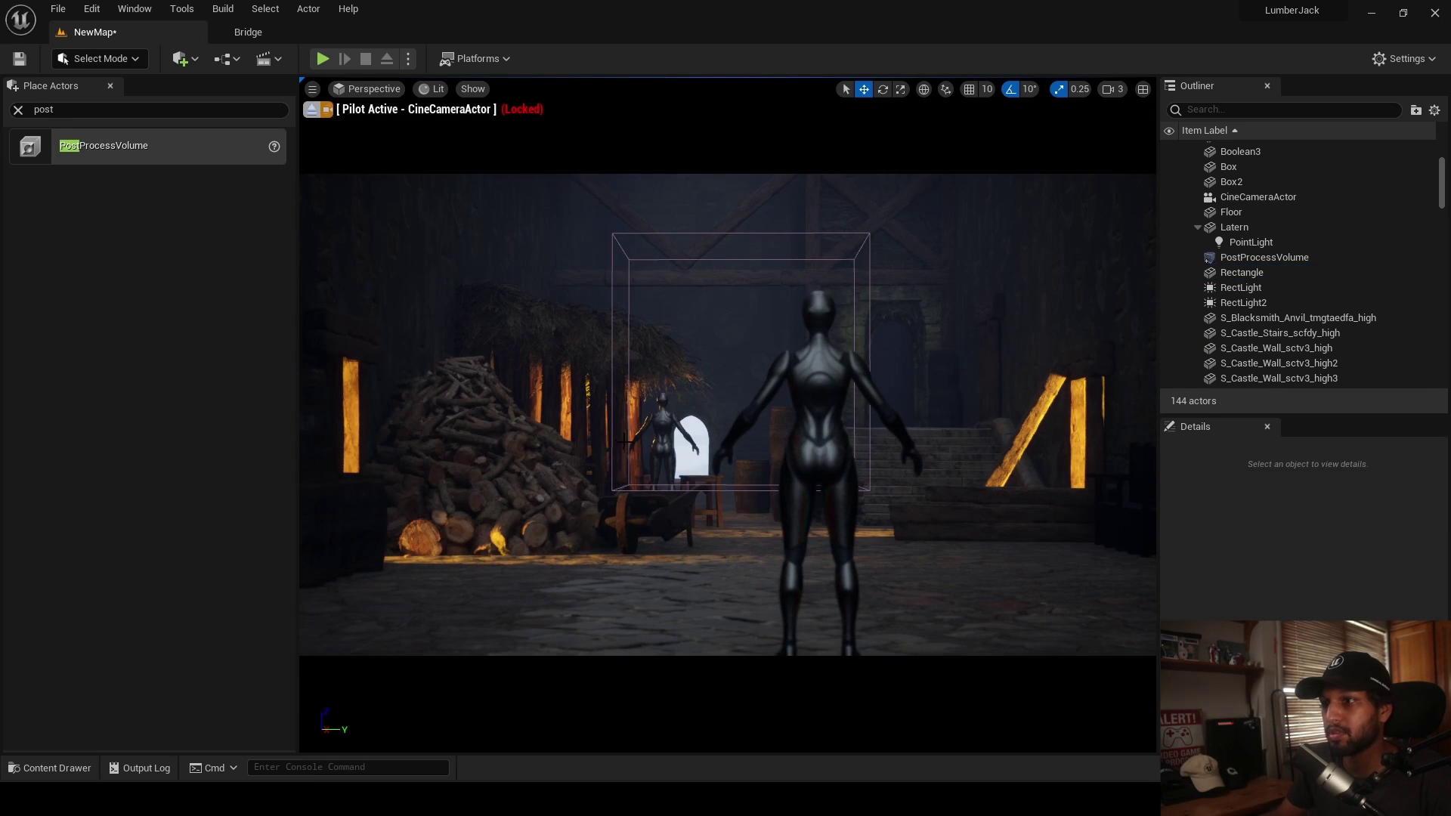
{"action": "left_click", "coordinate": [312, 110]}
- Duplicate the lantern together with its point light and place the copy high above the wooden stairs
{"action": "right_click_drag", "start_coordinate": [574, 340], "coordinate": [567, 359]}
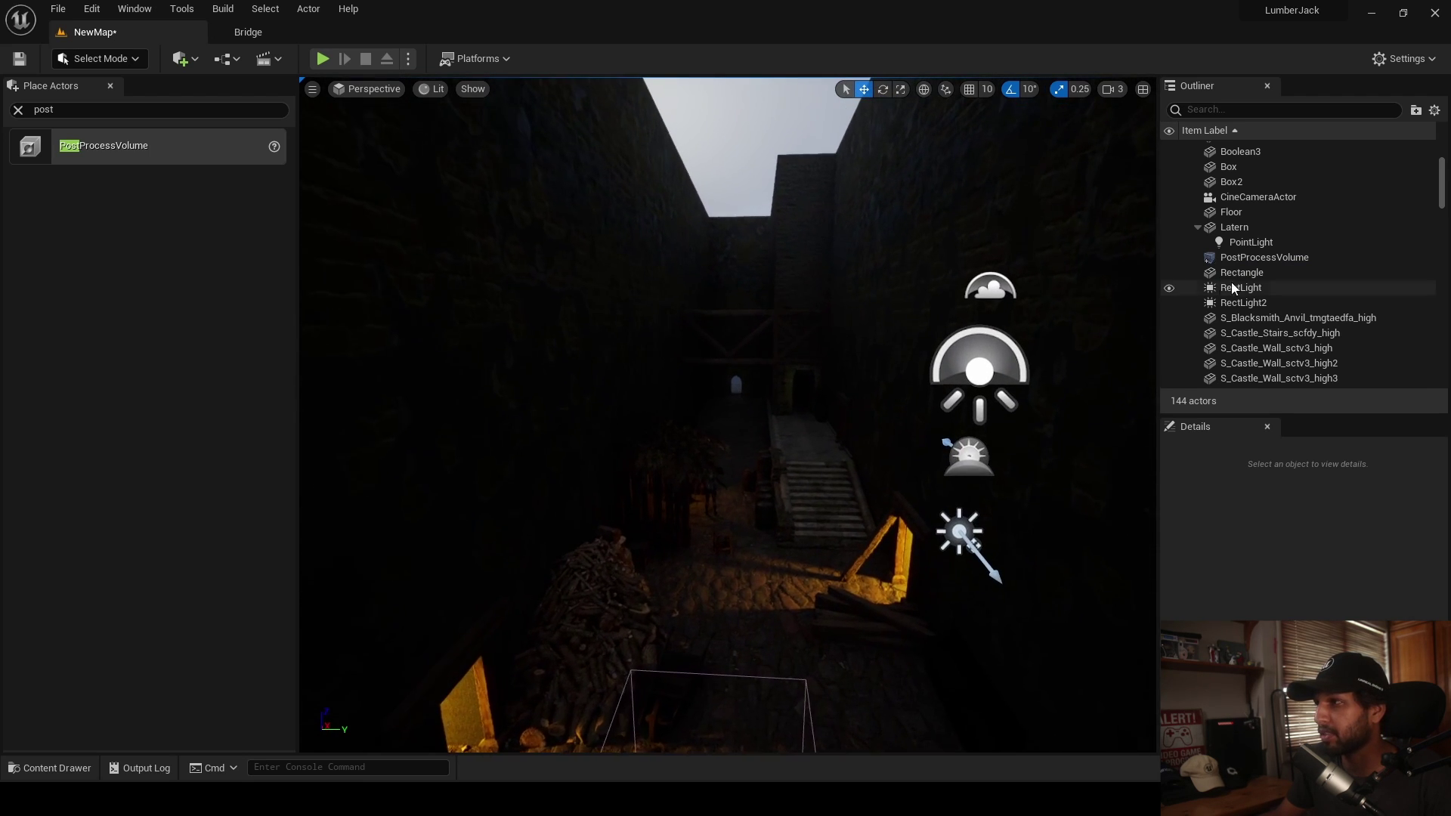
{"action": "left_click", "coordinate": [1256, 229]}
{"action": "left_click", "coordinate": [1254, 242], "text": "shift"}
{"action": "right_click_drag", "start_coordinate": [945, 355], "coordinate": [945, 361]}
{"action": "left_click_drag", "start_coordinate": [744, 445], "coordinate": [921, 488], "text": "alt"}
{"action": "left_click_drag", "start_coordinate": [859, 424], "coordinate": [881, 308]}
{"action": "right_click_drag", "start_coordinate": [881, 308], "coordinate": [890, 308]}
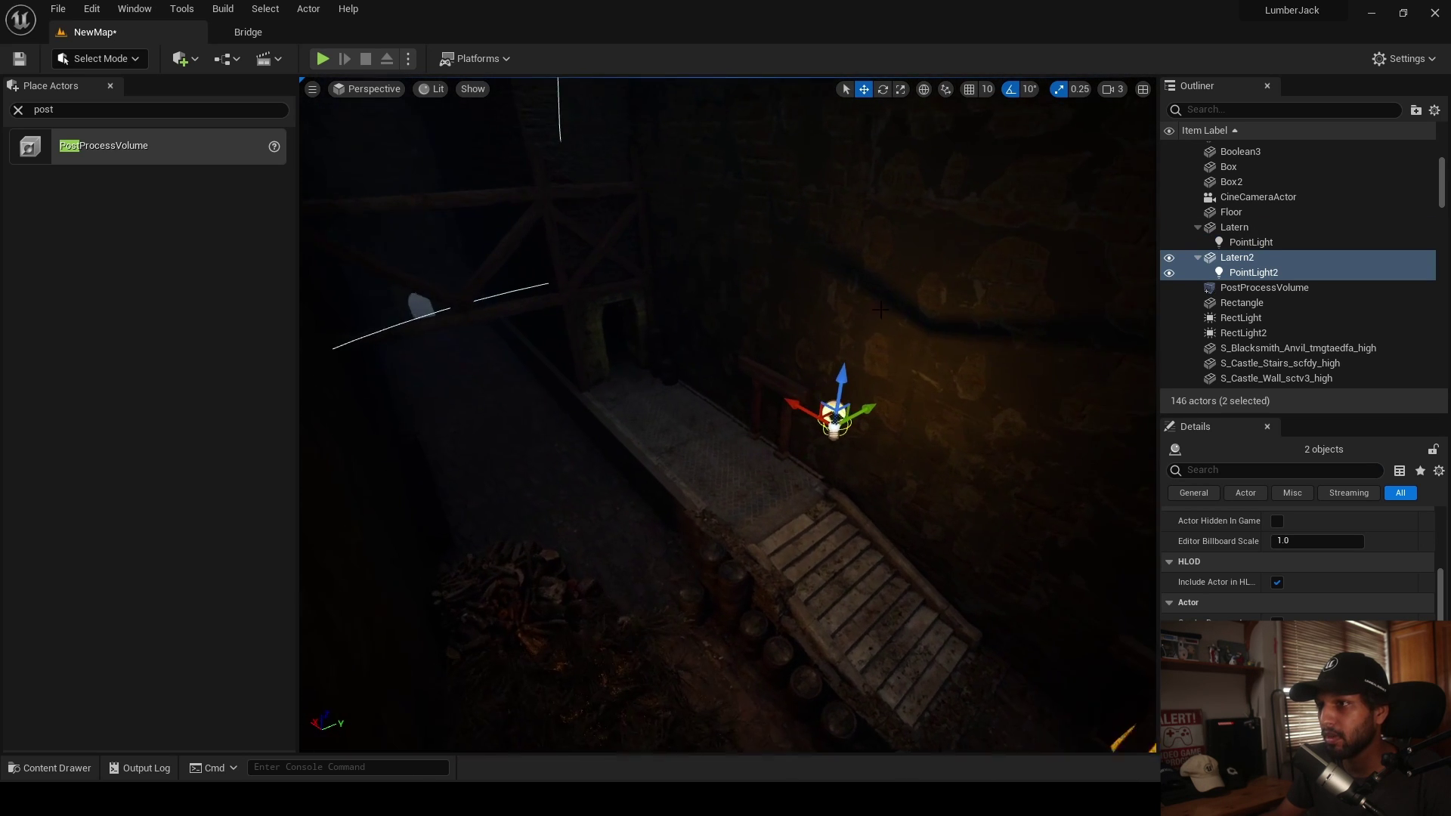
- Move the copied lantern and its light to the stone wall beside the upper doorway, just under the wooden crossbeam
{"action": "left_click_drag", "start_coordinate": [808, 415], "coordinate": [574, 314]}
{"action": "left_click_drag", "start_coordinate": [674, 301], "coordinate": [658, 305]}
{"action": "right_click_drag", "start_coordinate": [657, 304], "coordinate": [664, 304]}
{"action": "left_click_drag", "start_coordinate": [767, 370], "coordinate": [600, 331]}
{"action": "left_click_drag", "start_coordinate": [636, 285], "coordinate": [641, 344]}
{"action": "right_click_drag", "start_coordinate": [640, 344], "coordinate": [601, 334]}
{"action": "left_click_drag", "start_coordinate": [697, 261], "coordinate": [761, 260]}
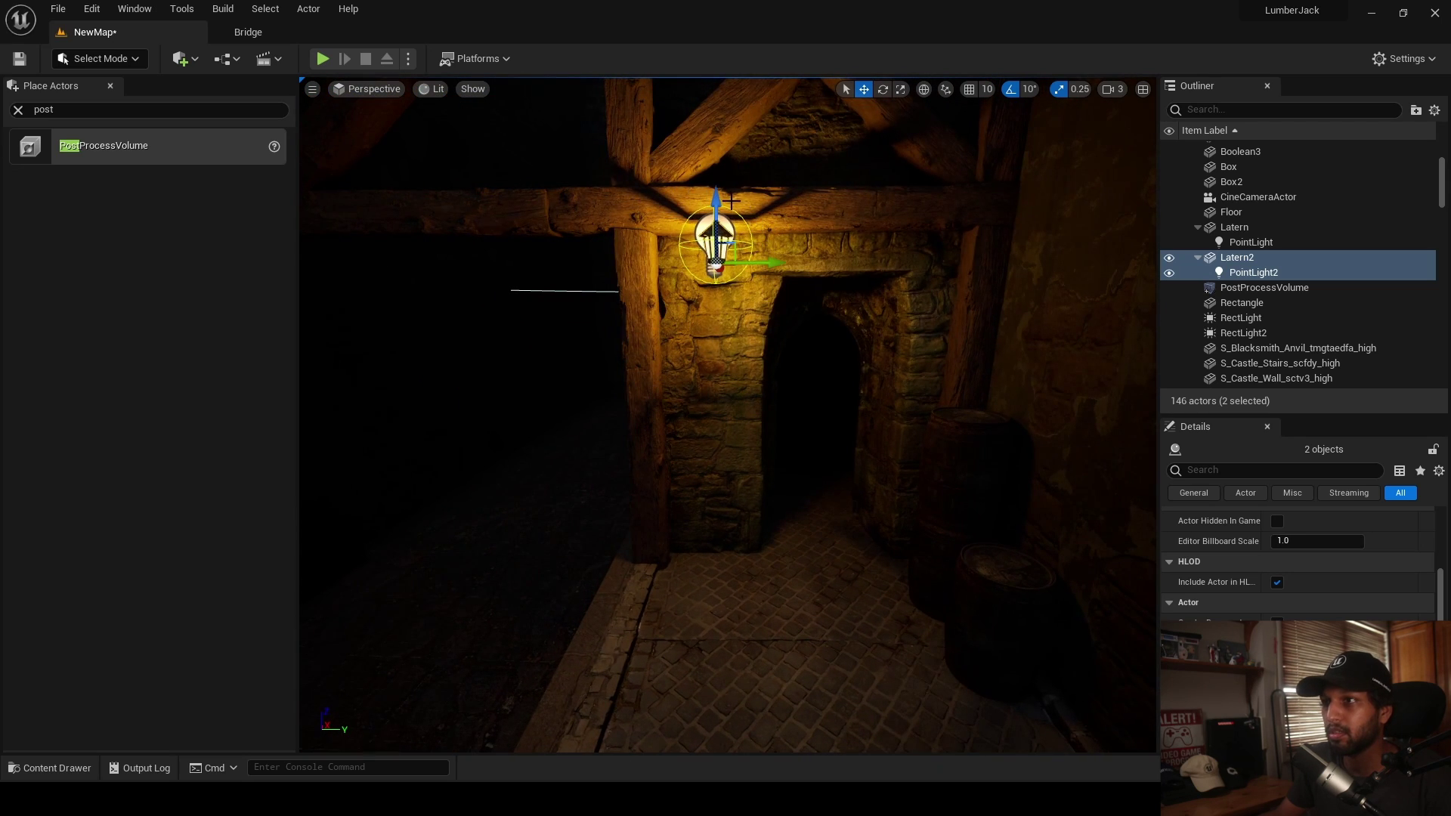
{"action": "left_click_drag", "start_coordinate": [715, 208], "coordinate": [716, 261]}
{"action": "right_click_drag", "start_coordinate": [716, 262], "coordinate": [747, 274]}
{"action": "left_click_drag", "start_coordinate": [750, 323], "coordinate": [697, 331]}
- Duplicate the doorway lantern with its light and hang the copy under the crossbeam over the passage
{"action": "right_click_drag", "start_coordinate": [697, 331], "coordinate": [604, 334]}
{"action": "left_click_drag", "start_coordinate": [794, 355], "coordinate": [492, 376], "text": "alt"}
{"action": "right_click_drag", "start_coordinate": [493, 376], "coordinate": [438, 374]}
{"action": "left_click_drag", "start_coordinate": [565, 392], "coordinate": [578, 392]}
{"action": "right_click_drag", "start_coordinate": [577, 392], "coordinate": [499, 389]}
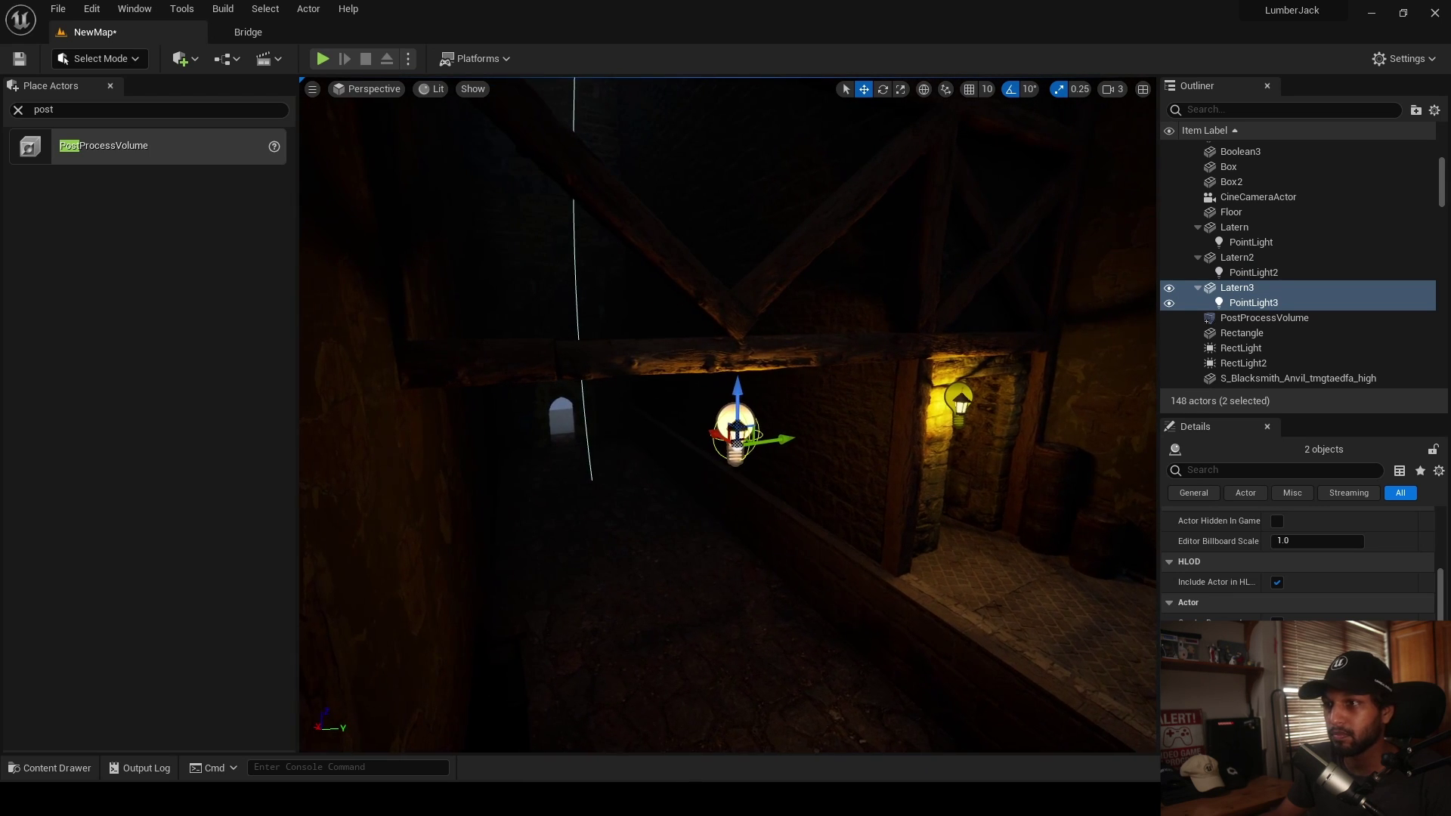
- Hide the editor icons with game view and inspect the new lanterns from the courtyard and near the upper doorway
{"action": "right_click_drag", "start_coordinate": [745, 373], "coordinate": [730, 514]}
{"action": "key", "text": "g"}
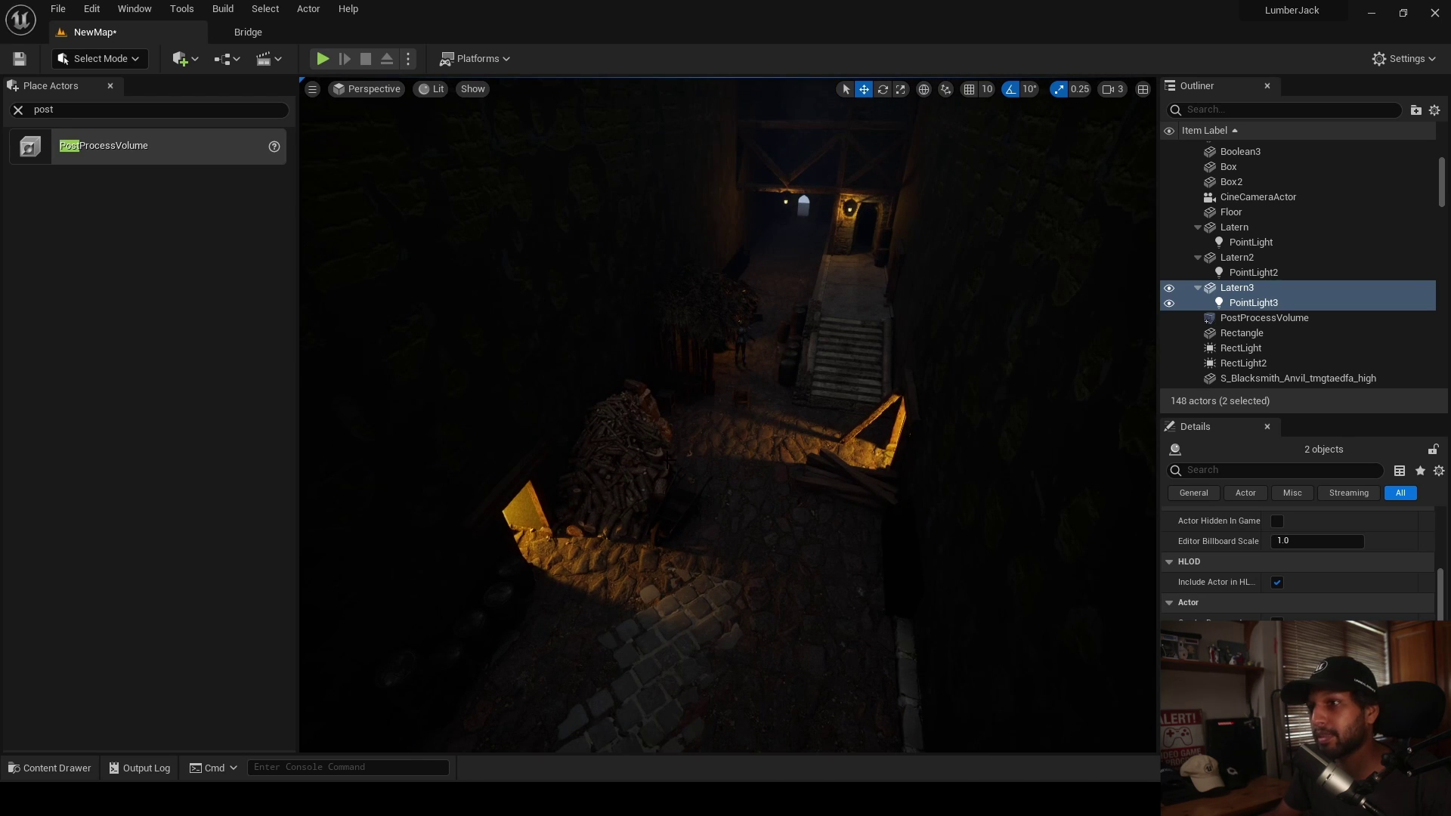
{"action": "right_click_drag", "start_coordinate": [729, 514], "coordinate": [792, 464]}
{"action": "key", "text": "w"}
{"action": "key", "text": "s"}
{"action": "key", "text": "d"}
{"action": "key", "text": "w"}
{"action": "key", "text": "s"}
- Add a Cable Actor at the upper doorway and raise it to the post beside the wall, level with the arch top
{"action": "left_click", "coordinate": [207, 115]}
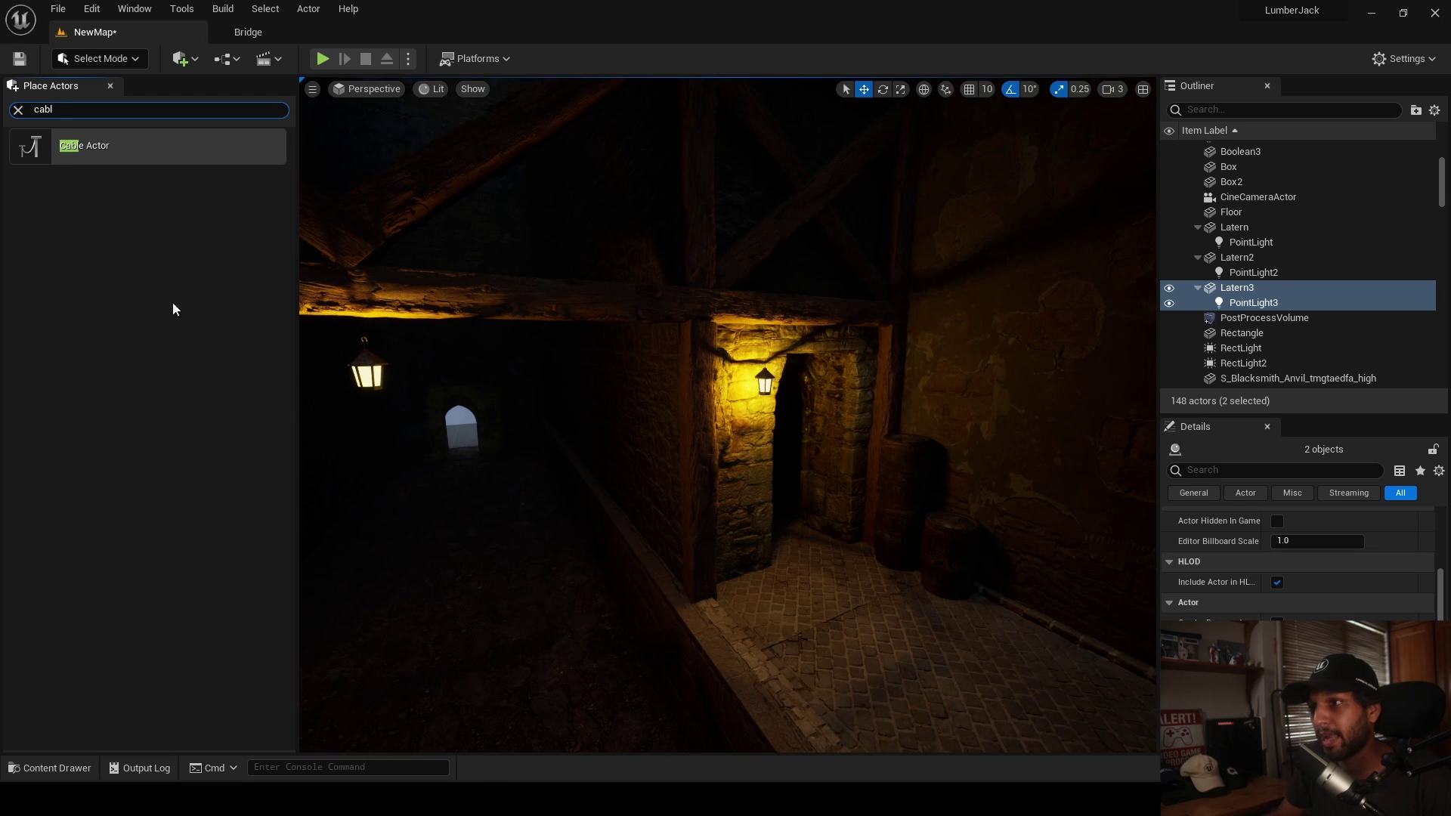
{"action": "left_click_drag", "start_coordinate": [127, 144], "coordinate": [847, 557]}
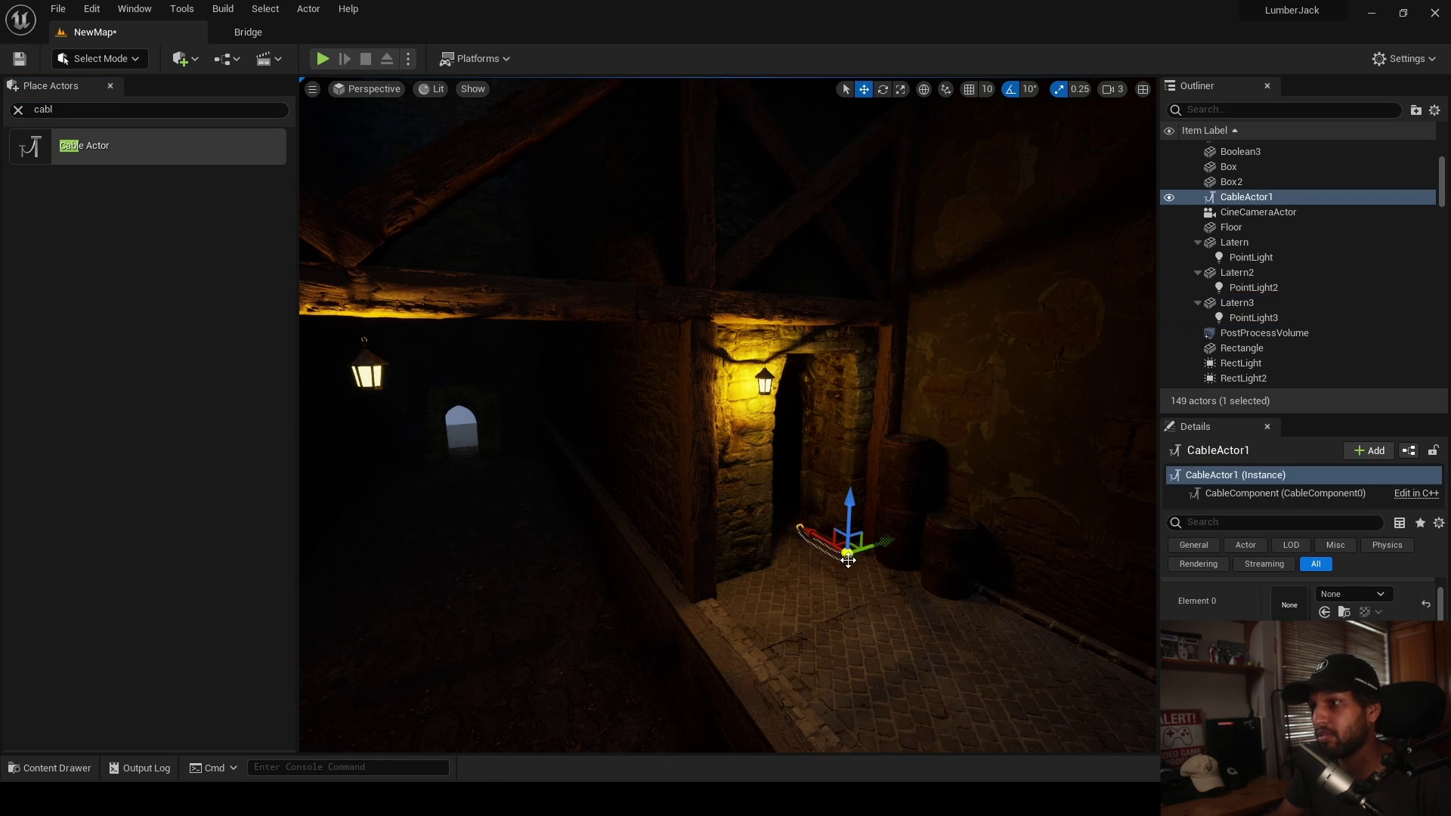
{"action": "mouse_move", "coordinate": [848, 379]}
{"action": "right_mouse_down"}
{"action": "mouse_move", "coordinate": [880, 412]}
{"action": "mouse_move", "coordinate": [742, 388]}
{"action": "right_mouse_up"}
{"action": "key", "text": "w"}
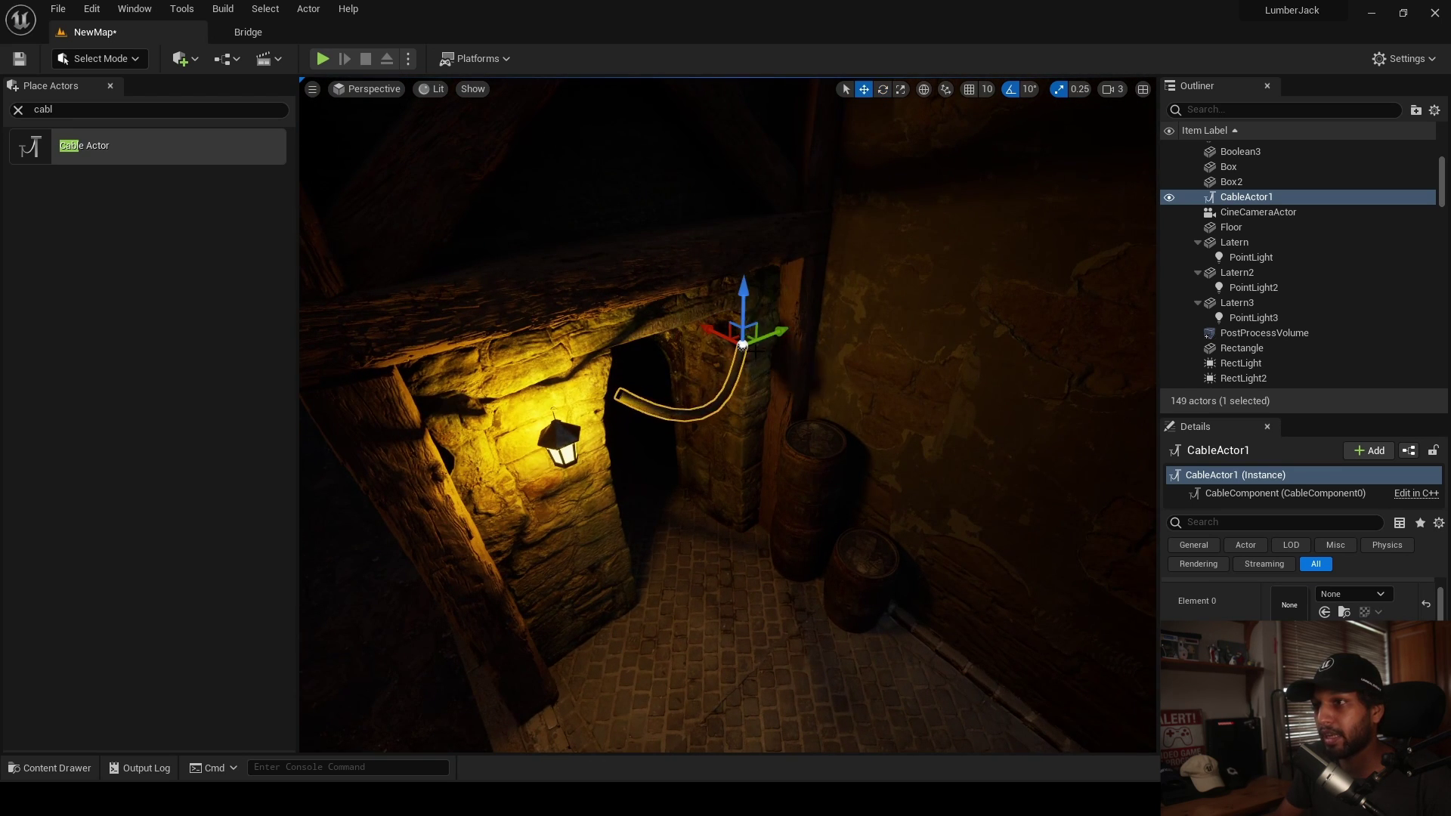
{"action": "key", "text": "w"}
{"action": "mouse_move", "coordinate": [846, 310]}
{"action": "right_mouse_down"}
{"action": "mouse_move", "coordinate": [867, 291]}
{"action": "mouse_move", "coordinate": [840, 286]}
{"action": "mouse_move", "coordinate": [846, 310]}
{"action": "right_mouse_up"}
{"action": "key", "text": "s"}
{"action": "left_click_drag", "start_coordinate": [847, 309], "coordinate": [848, 236]}
{"action": "key", "text": "s"}
{"action": "mouse_move", "coordinate": [836, 269]}
{"action": "right_mouse_down"}
{"action": "mouse_move", "coordinate": [759, 278]}
{"action": "mouse_move", "coordinate": [820, 279]}
{"action": "right_mouse_up"}
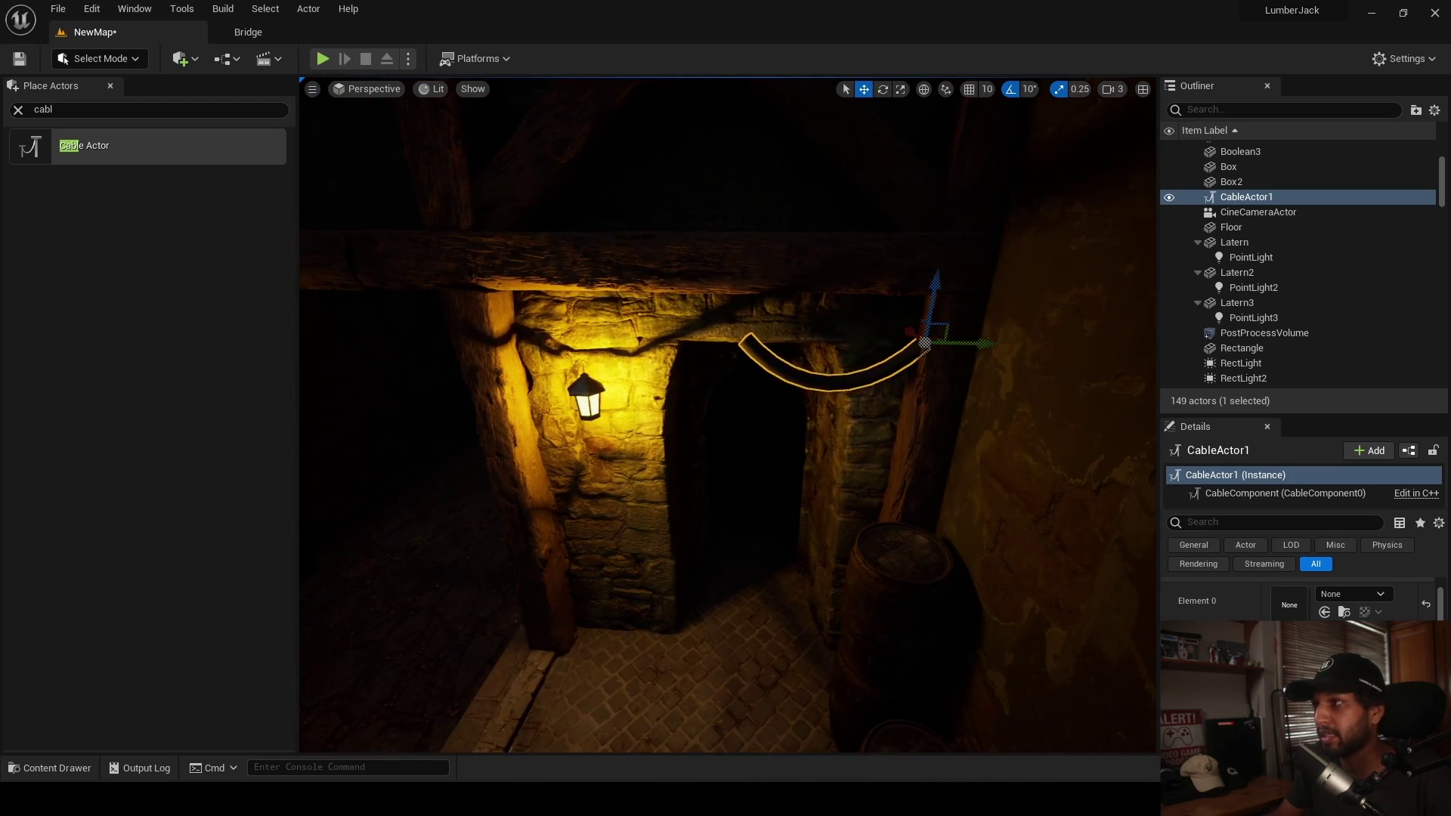
- Stretch the cable across the doorway with End Location X about 252, Cable Length 200 and Cable Width 2
{"action": "scroll", "coordinate": [1339, 652], "scroll_direction": "down", "scroll_amount": 2}
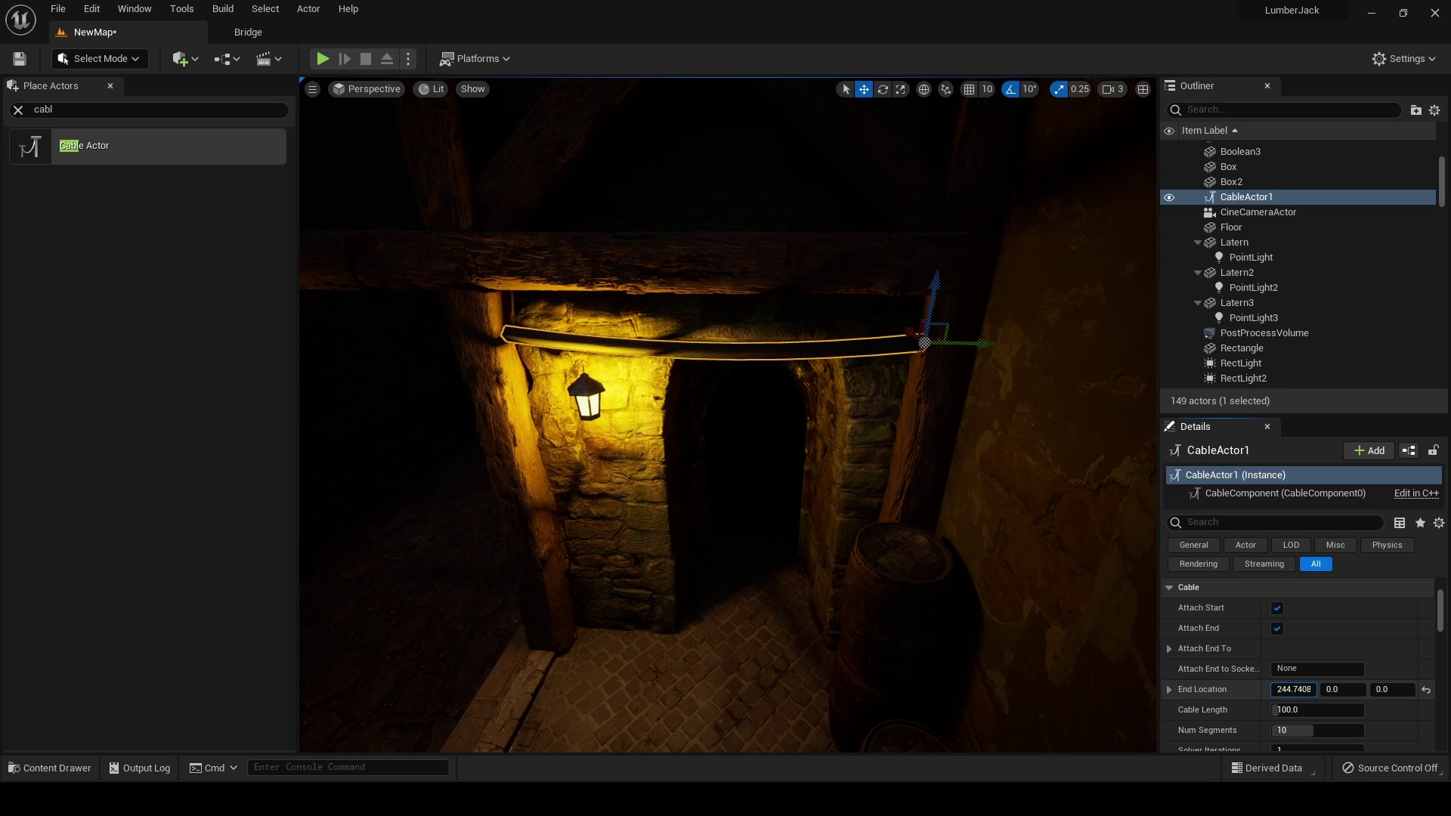
{"action": "scroll", "coordinate": [1287, 708], "scroll_direction": "down", "scroll_amount": 2}
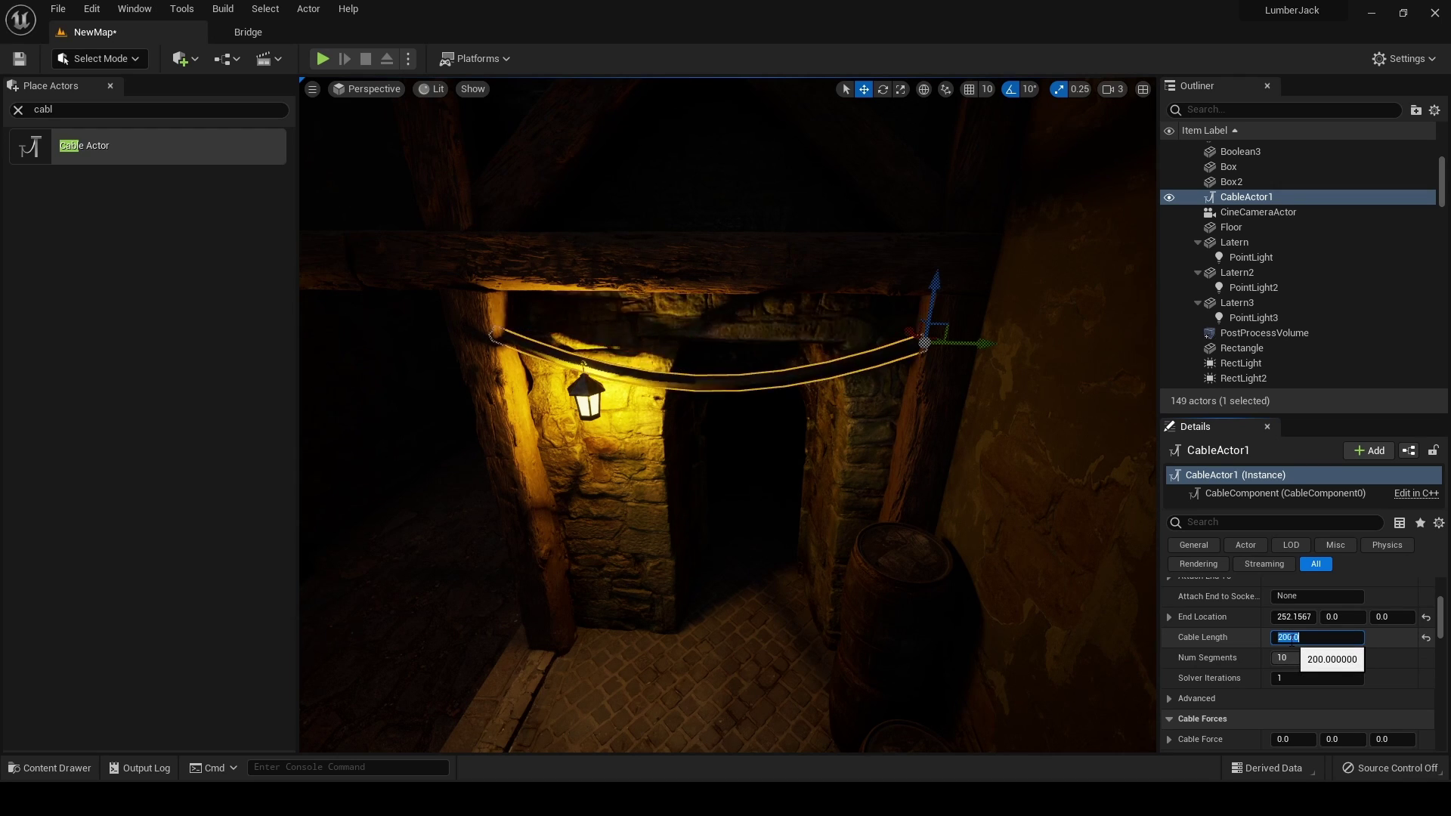
{"action": "key", "text": "Return"}
{"action": "scroll", "coordinate": [1219, 615], "scroll_direction": "down", "scroll_amount": 2}
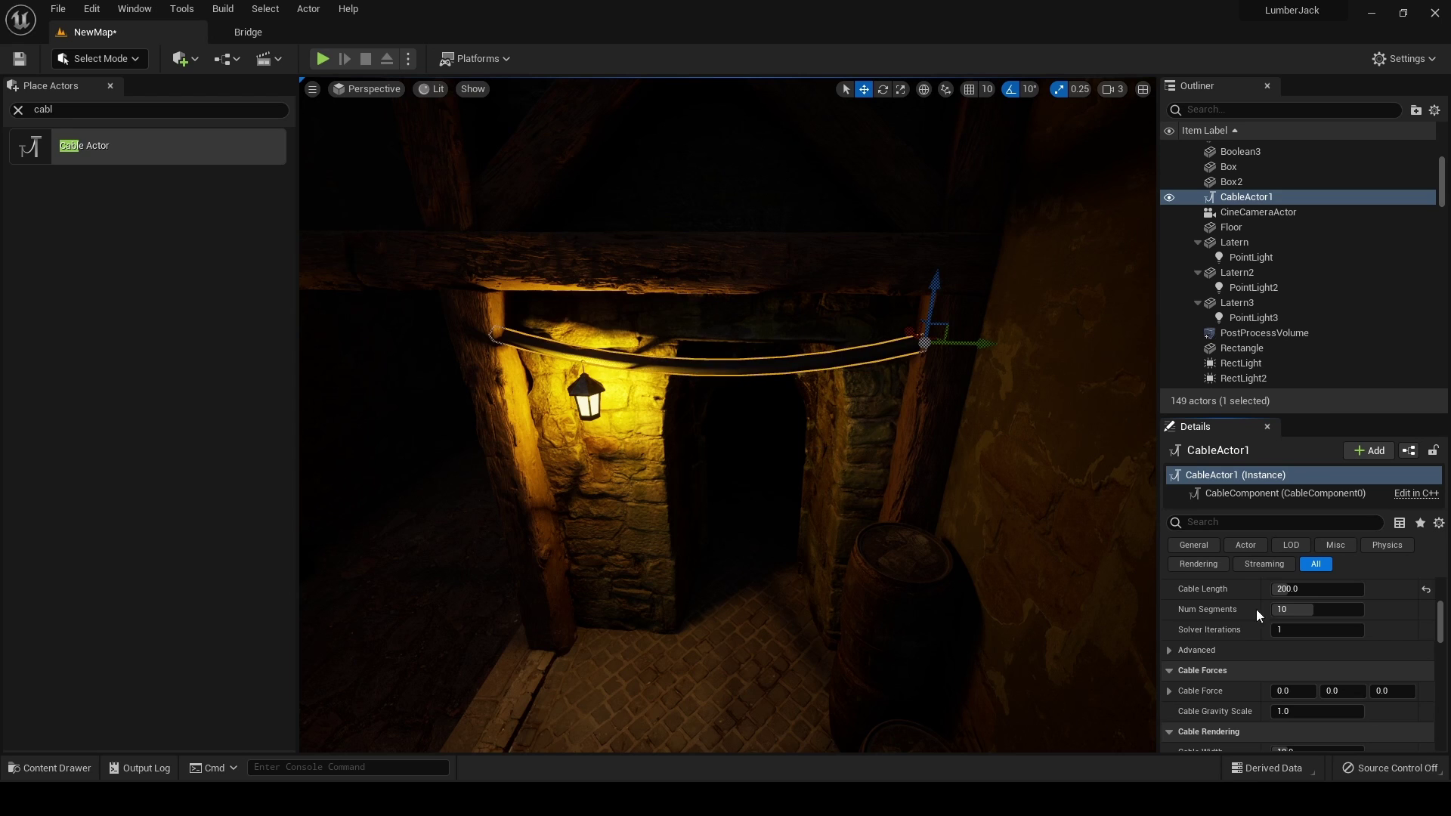
{"action": "scroll", "coordinate": [1290, 682], "scroll_direction": "down", "scroll_amount": 2}
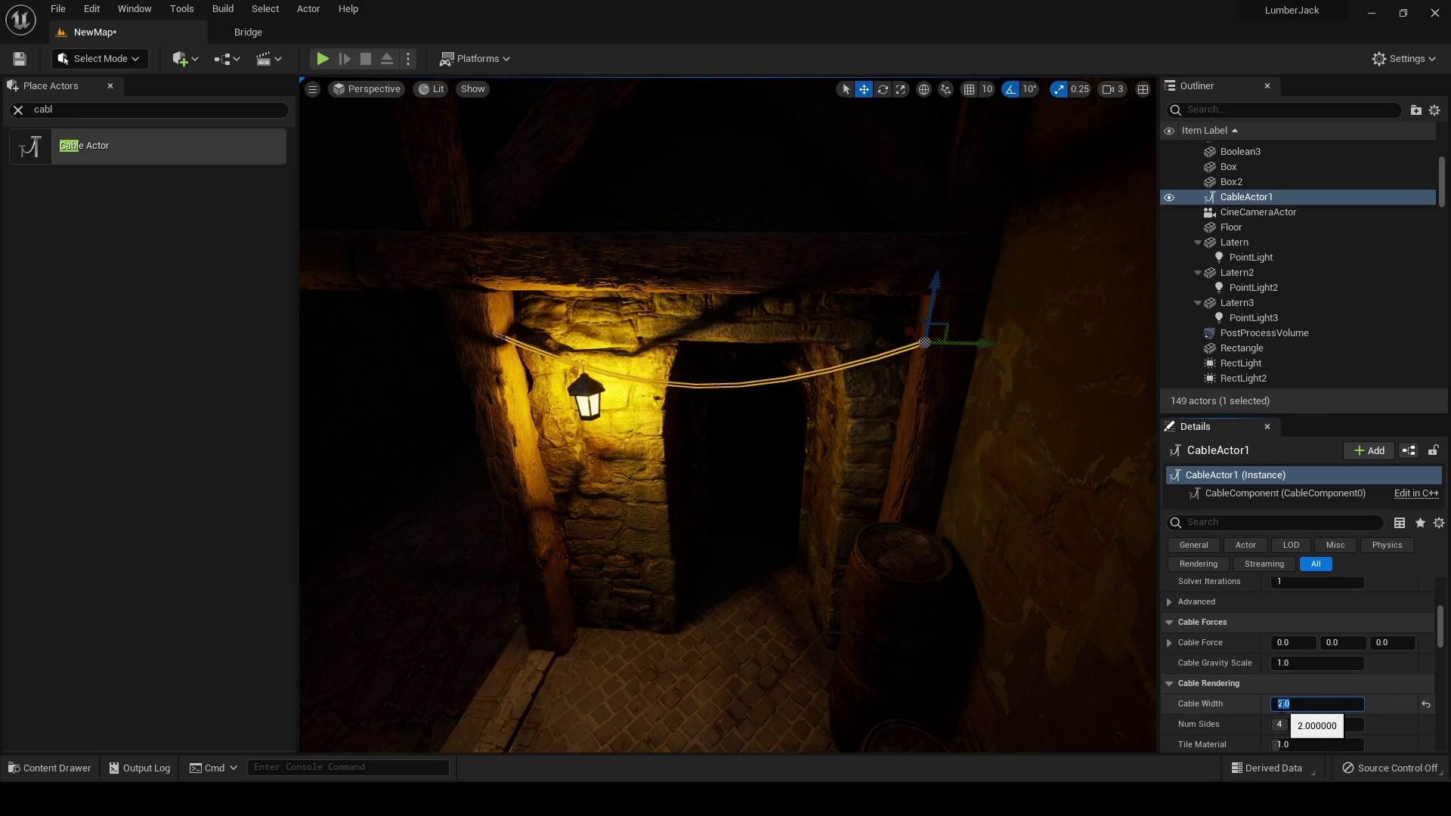
- Reposition the doorway lantern so it hangs from the cable beside the wooden post
{"action": "left_click", "coordinate": [586, 400]}
{"action": "key", "text": "w"}
{"action": "right_click_drag", "start_coordinate": [587, 400], "coordinate": [526, 385]}
{"action": "key", "text": "e"}
{"action": "left_click_drag", "start_coordinate": [576, 568], "coordinate": [669, 501]}
{"action": "key", "text": "w"}
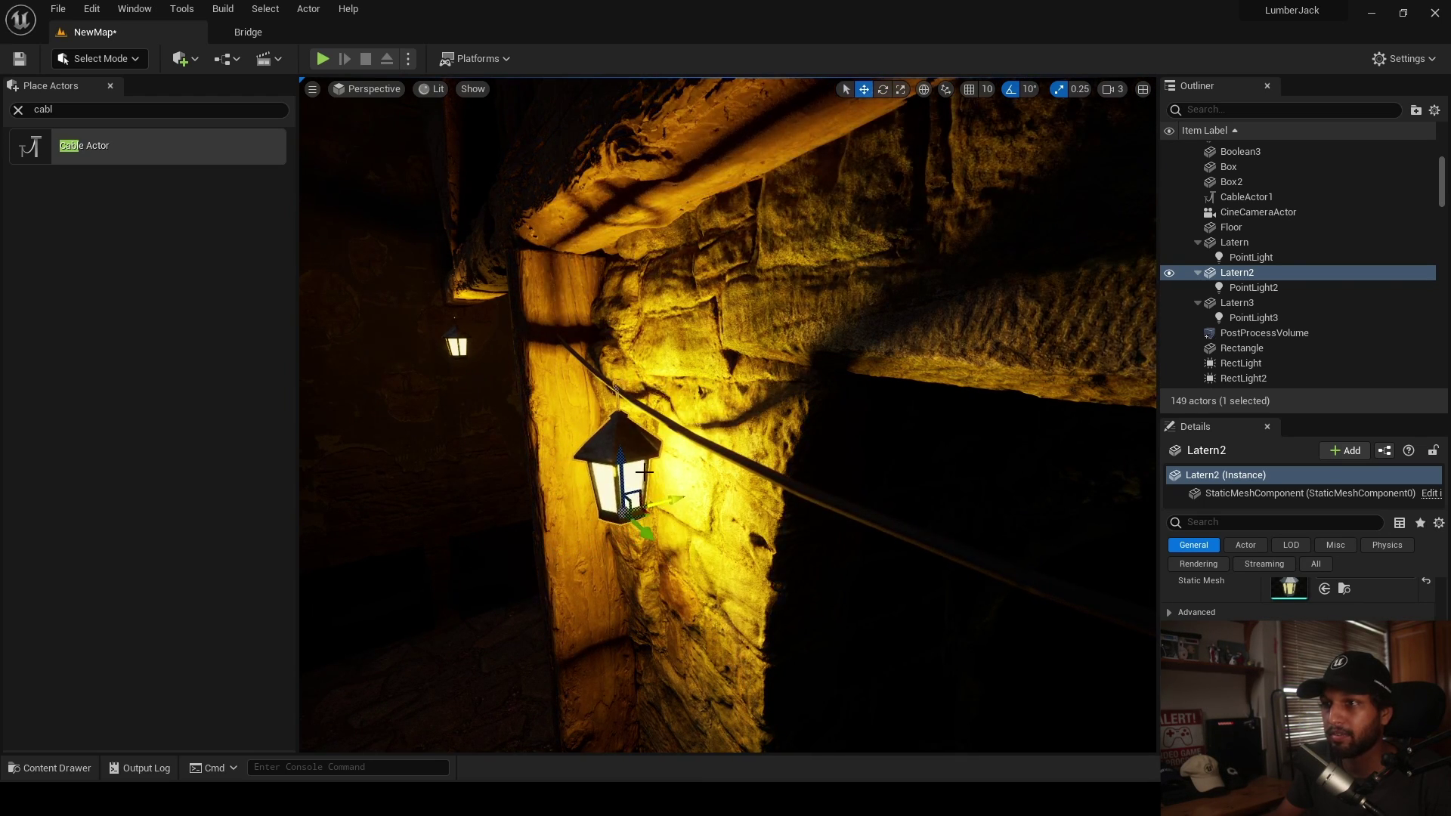
{"action": "key", "text": "s"}
{"action": "right_click_drag", "start_coordinate": [668, 501], "coordinate": [778, 546]}
{"action": "left_click", "coordinate": [669, 501]}
{"action": "key", "text": "a"}
{"action": "right_click_drag", "start_coordinate": [668, 501], "coordinate": [751, 494]}
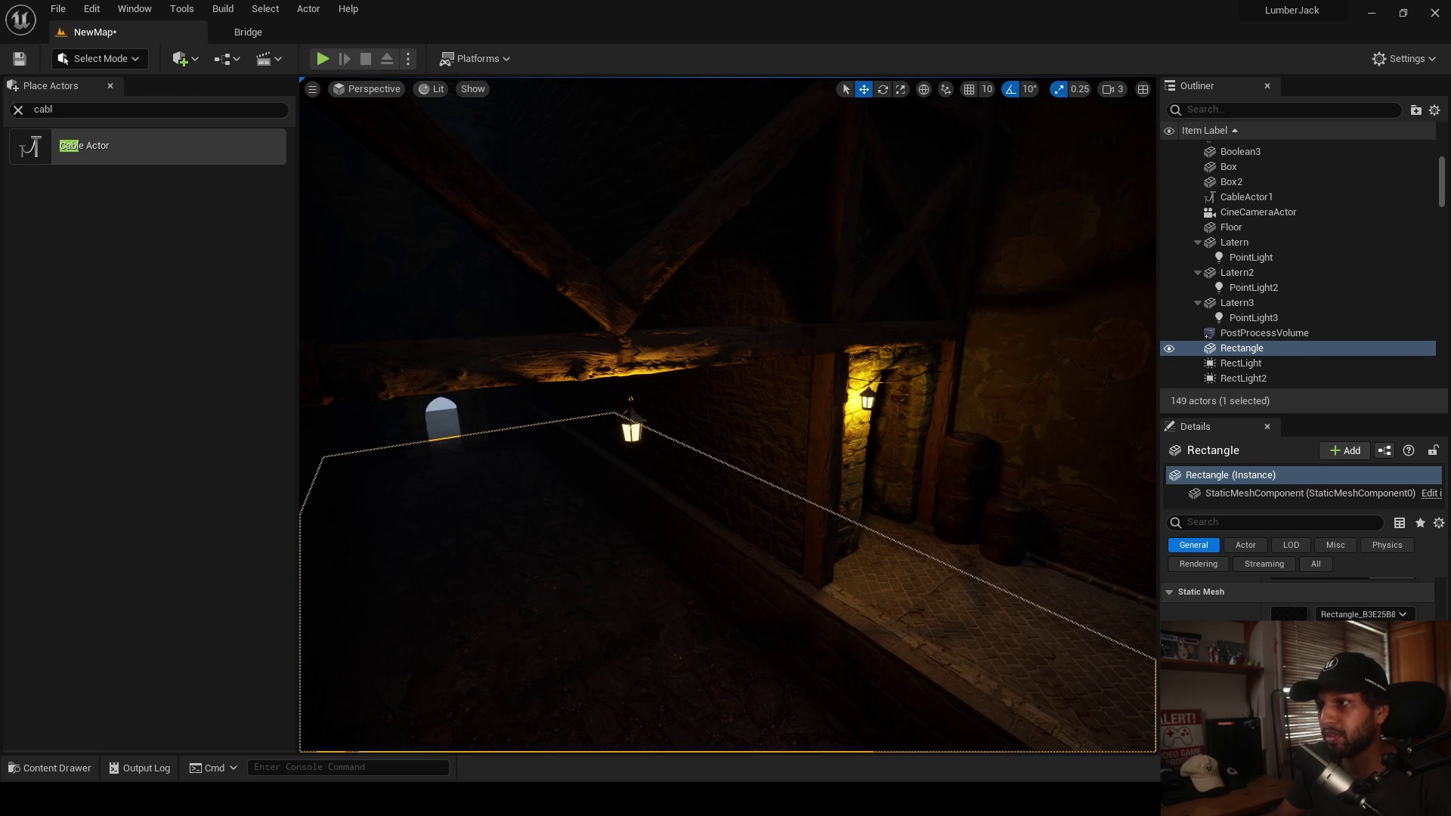
- Duplicate the doorway cable and shift the copy sideways over the passage
{"action": "left_click", "coordinate": [935, 371]}
{"action": "double_click", "coordinate": [932, 371]}
{"action": "right_click_drag", "start_coordinate": [932, 371], "coordinate": [895, 369]}
{"action": "key", "text": "w"}
{"action": "key", "text": "d"}
{"action": "left_click", "coordinate": [785, 310]}
{"action": "right_click_drag", "start_coordinate": [784, 310], "coordinate": [746, 302]}
{"action": "key", "text": "s"}
{"action": "left_click_drag", "start_coordinate": [1037, 333], "coordinate": [964, 335], "text": "alt"}
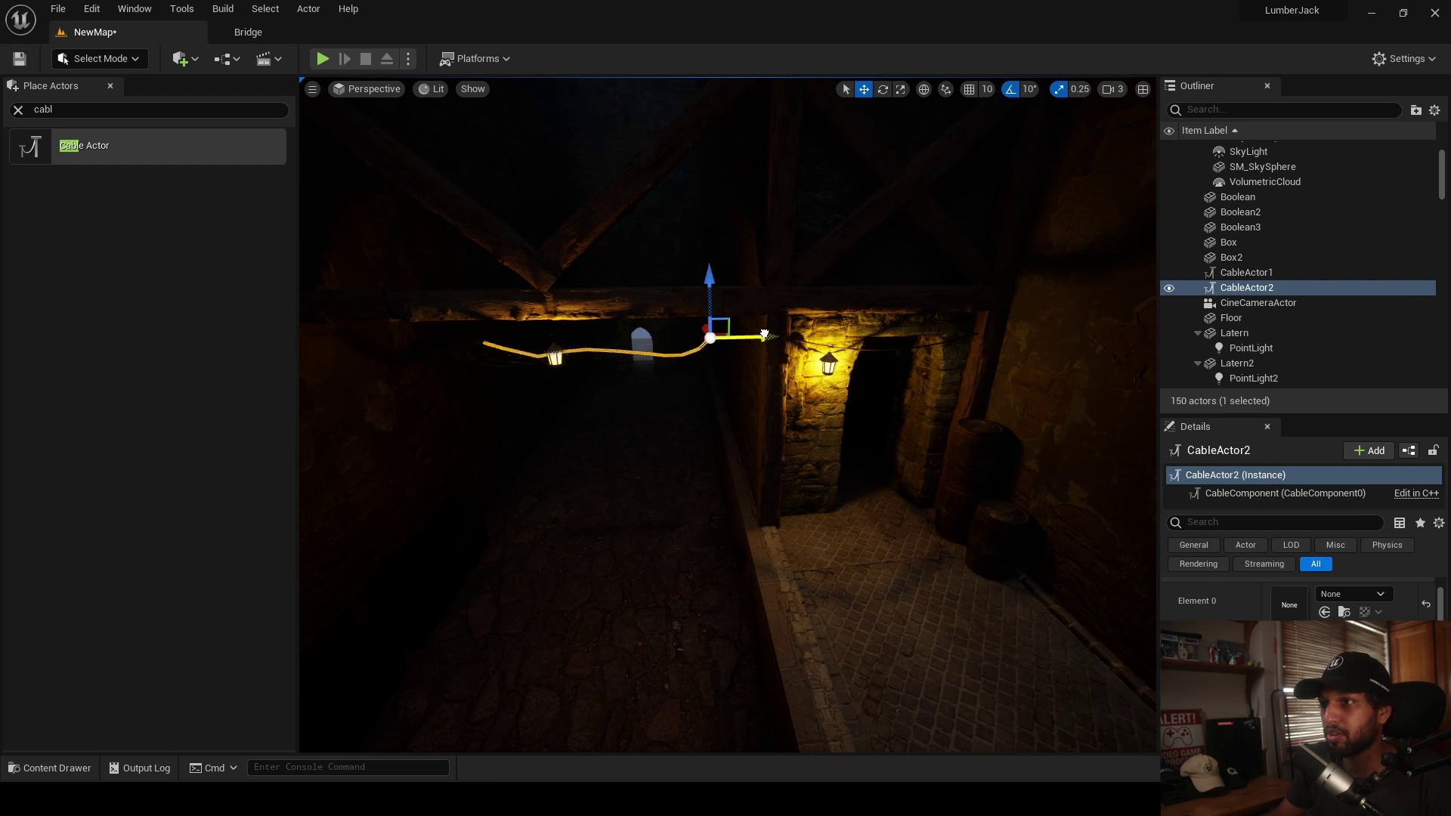
- Run the copied cable from the doorway post across the passage to the opposite wall, above the hanging lantern
{"action": "right_click_drag", "start_coordinate": [745, 327], "coordinate": [687, 321]}
{"action": "key", "text": "w"}
{"action": "scroll", "coordinate": [1300, 601], "scroll_direction": "down", "scroll_amount": 1}
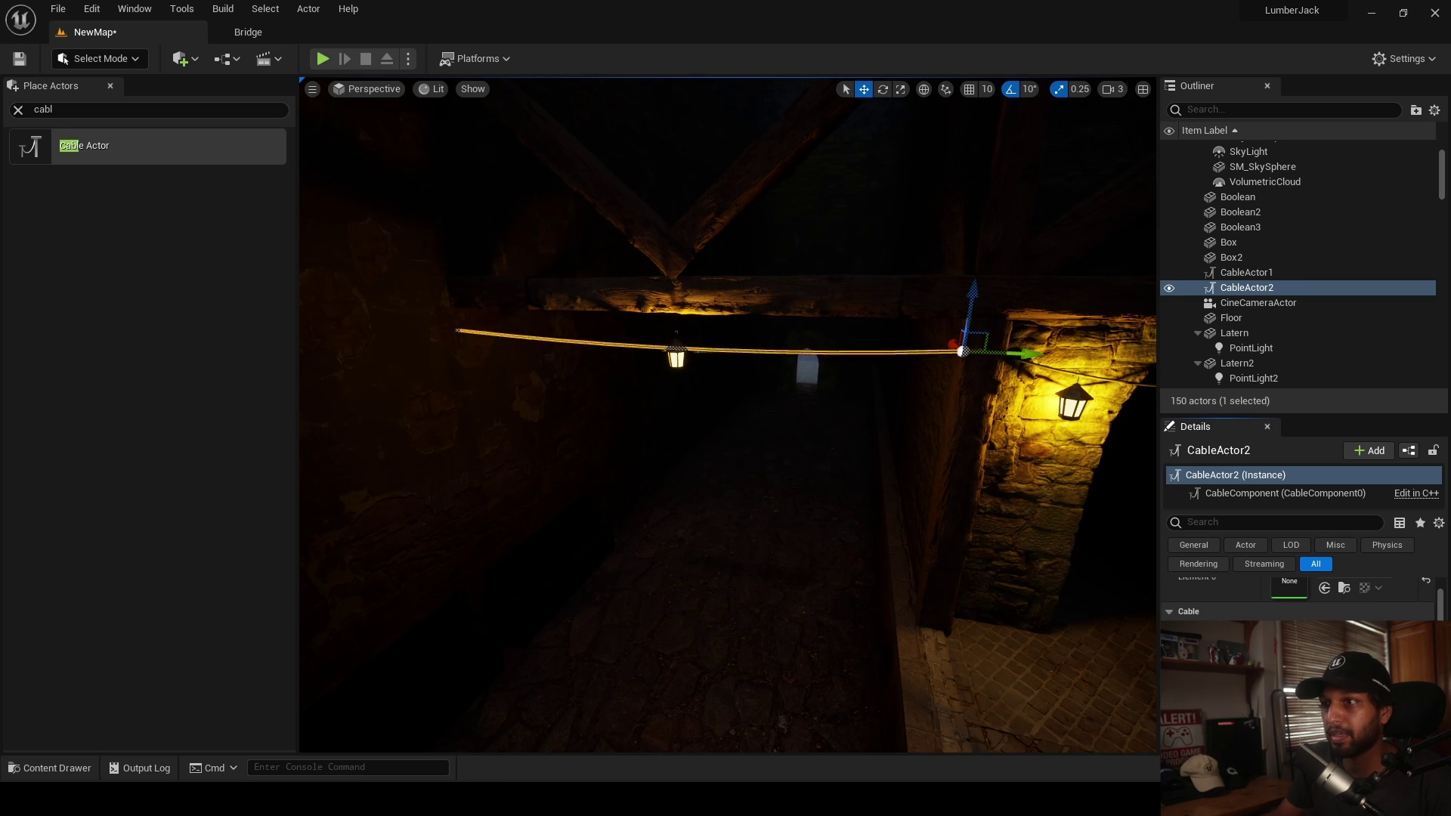
- Lower, rotate and shift the lantern over the passage so its hook hangs on the cable
{"action": "scroll", "coordinate": [1300, 597], "scroll_direction": "down", "scroll_amount": 2}
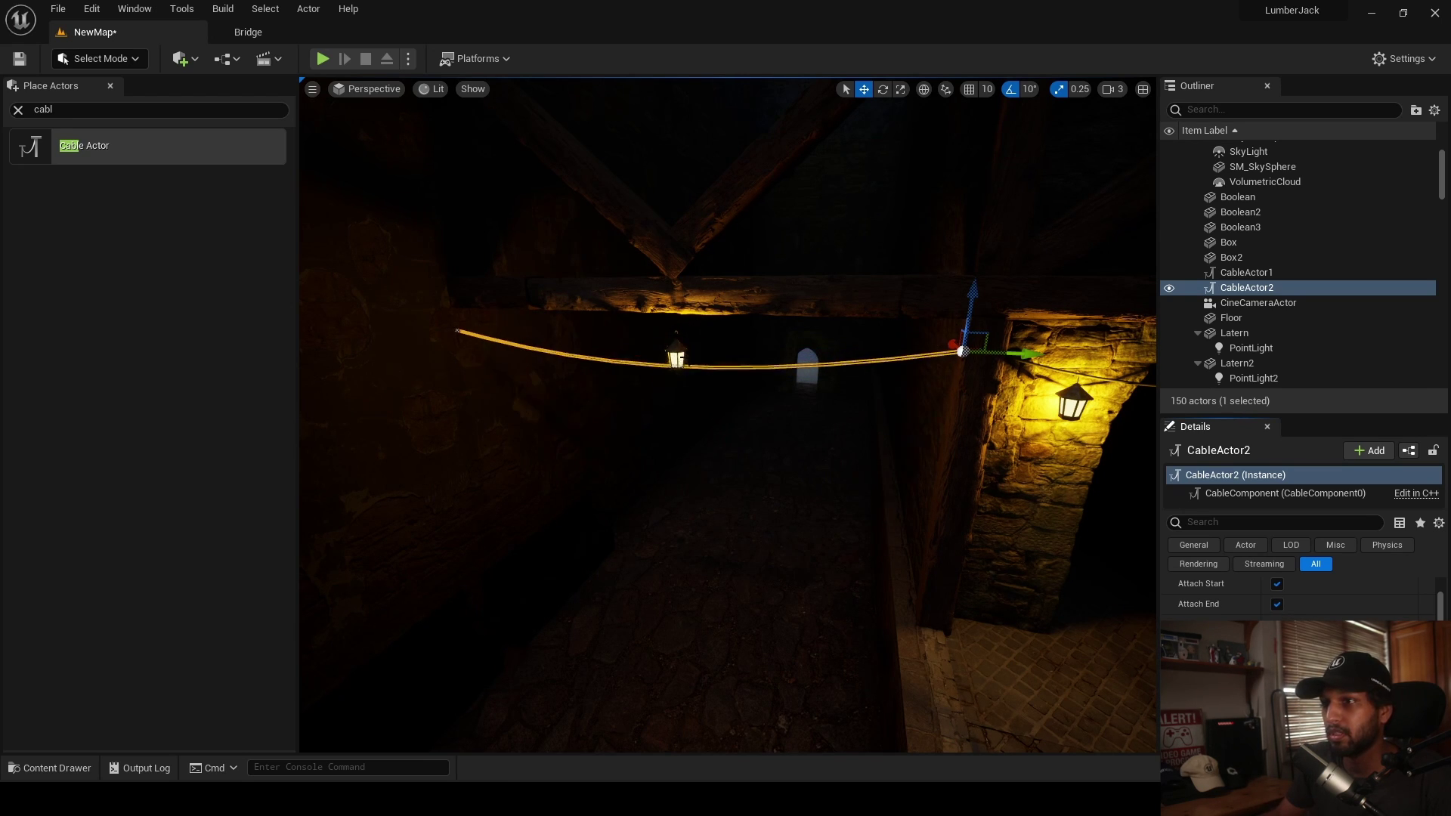
{"action": "left_click", "coordinate": [678, 355]}
{"action": "key", "text": "f"}
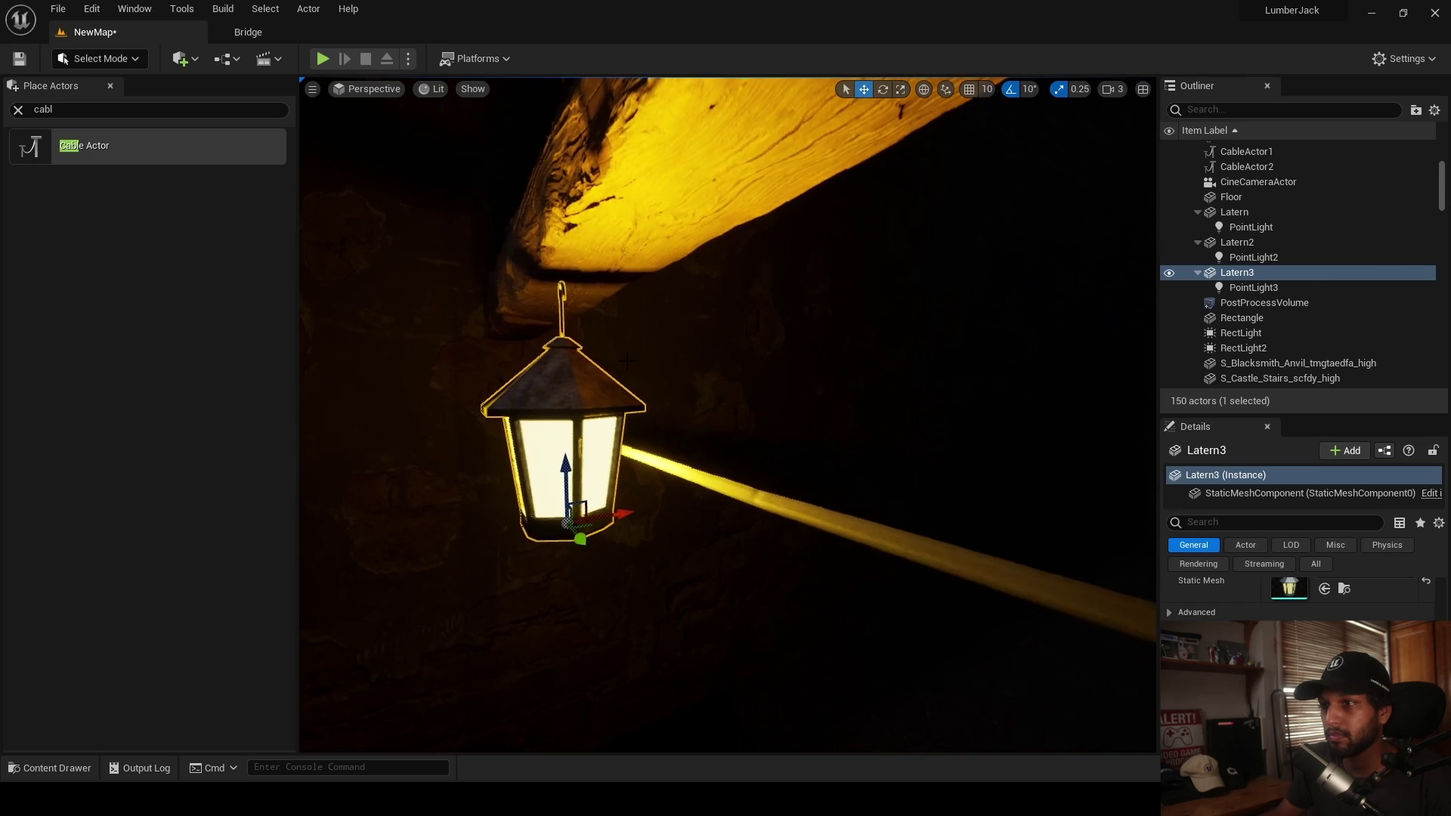
{"action": "left_click_drag", "start_coordinate": [567, 480], "coordinate": [567, 630]}
{"action": "key", "text": "e"}
{"action": "left_click_drag", "start_coordinate": [581, 700], "coordinate": [529, 705]}
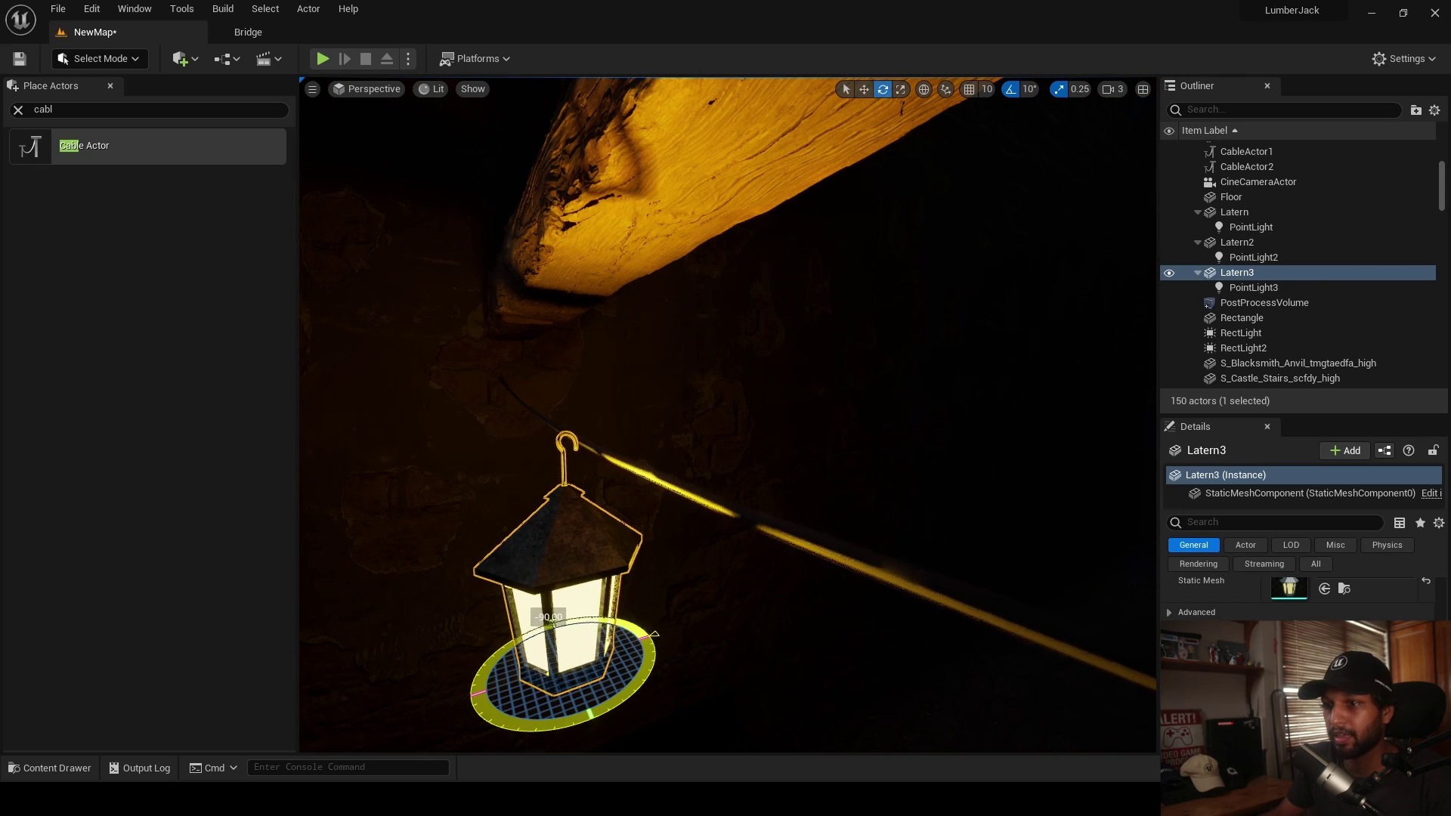
{"action": "key", "text": "w"}
{"action": "left_click_drag", "start_coordinate": [559, 594], "coordinate": [649, 619]}
- Back away from the passage and view the courtyard through the CineCameraActor
{"action": "left_click", "coordinate": [786, 423]}
{"action": "key", "text": "s"}
{"action": "right_click_drag", "start_coordinate": [786, 424], "coordinate": [839, 444]}
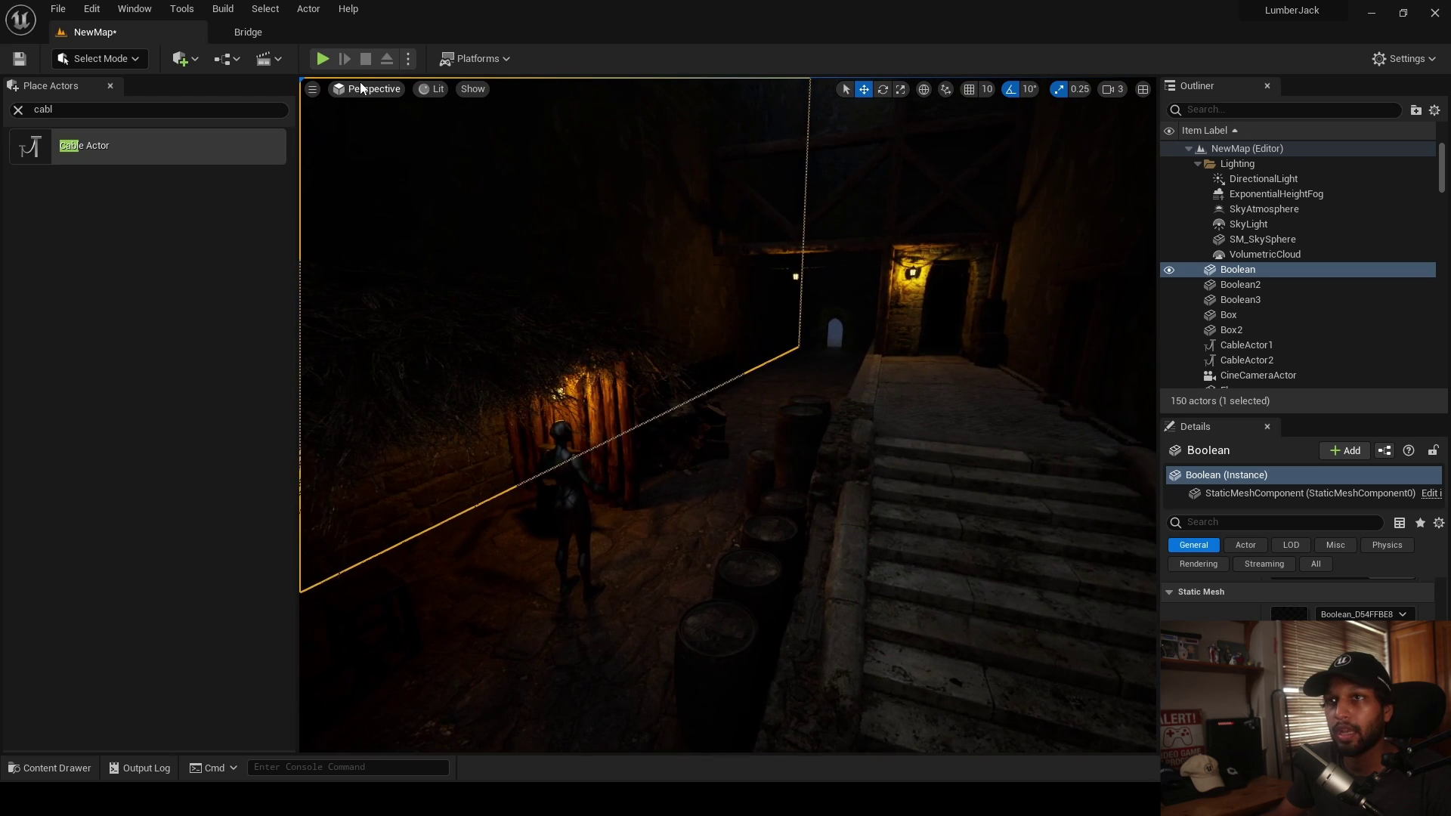
{"action": "left_click", "coordinate": [363, 89]}
{"action": "left_click", "coordinate": [439, 260]}
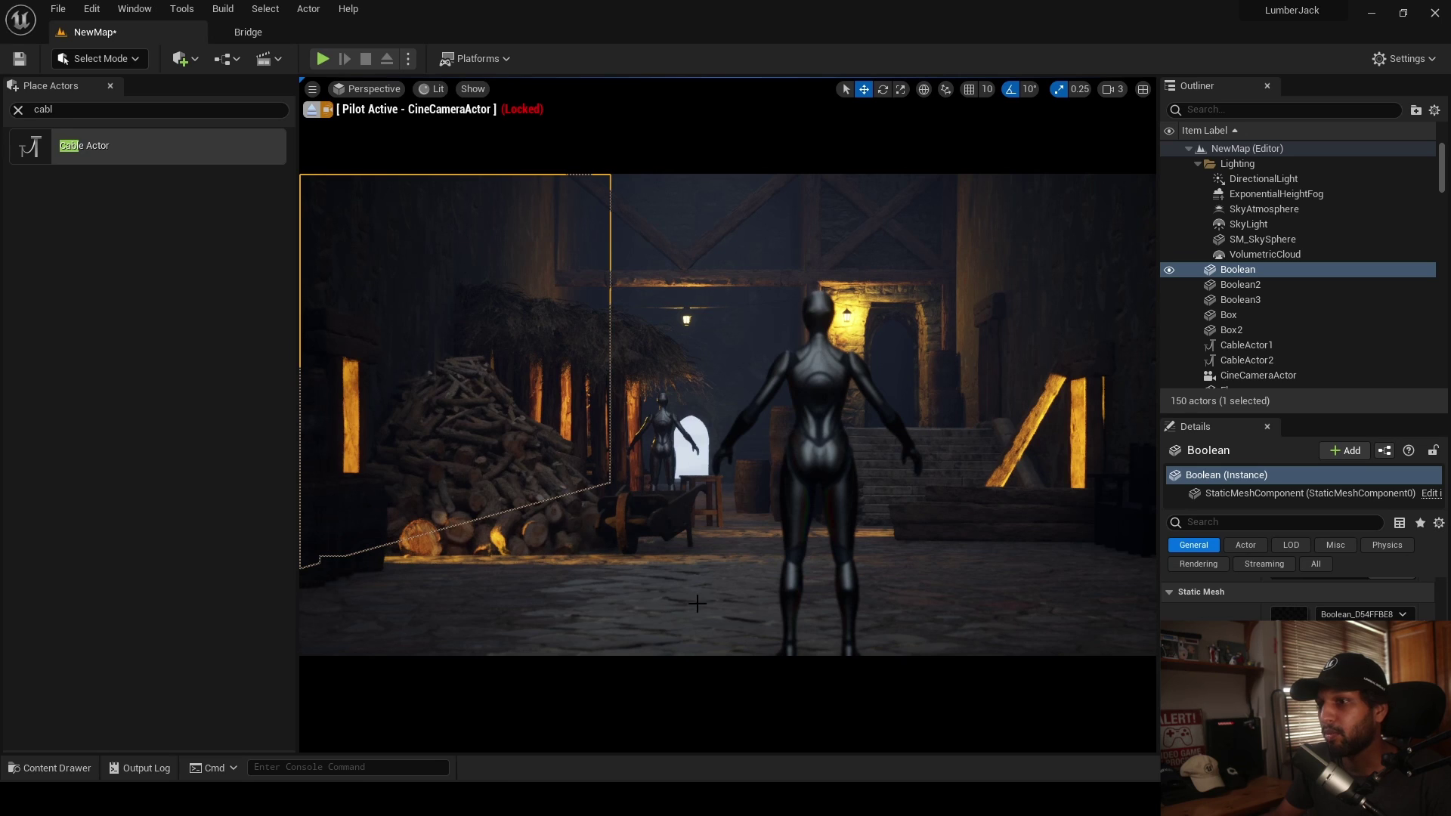
- Clear the Place Actors search and select the foreground cobblestone ground, inspecting it outside and through the cine camera
{"action": "left_click", "coordinate": [672, 633]}
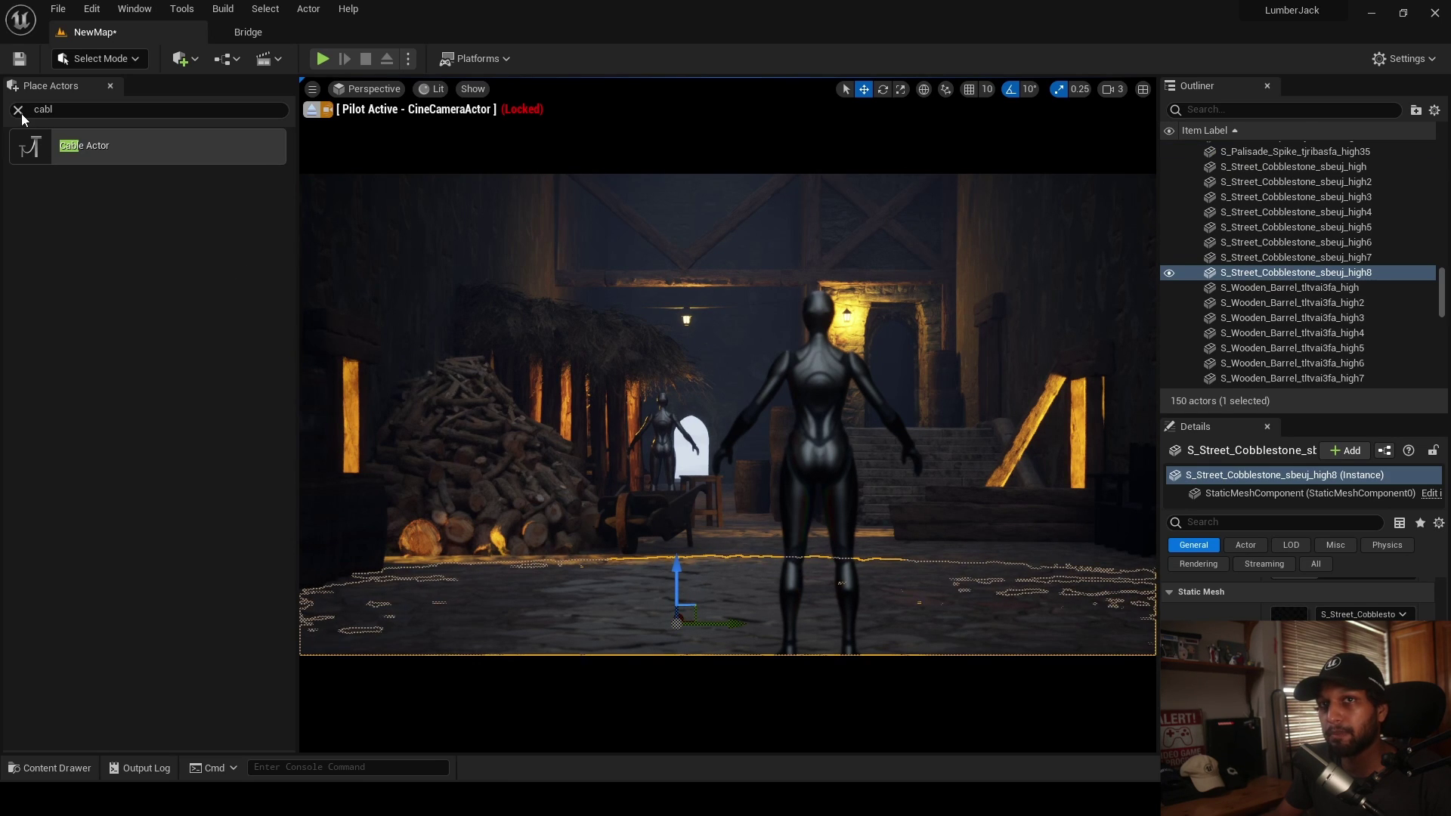
{"action": "left_click", "coordinate": [18, 110]}
{"action": "left_click", "coordinate": [311, 109]}
{"action": "key", "text": "f"}
{"action": "key", "text": "w"}
{"action": "right_click_drag", "start_coordinate": [633, 451], "coordinate": [629, 391]}
{"action": "key", "text": "s"}
{"action": "key", "text": "a"}
{"action": "key", "text": "w"}
{"action": "left_click", "coordinate": [388, 90]}
{"action": "left_click", "coordinate": [418, 258]}
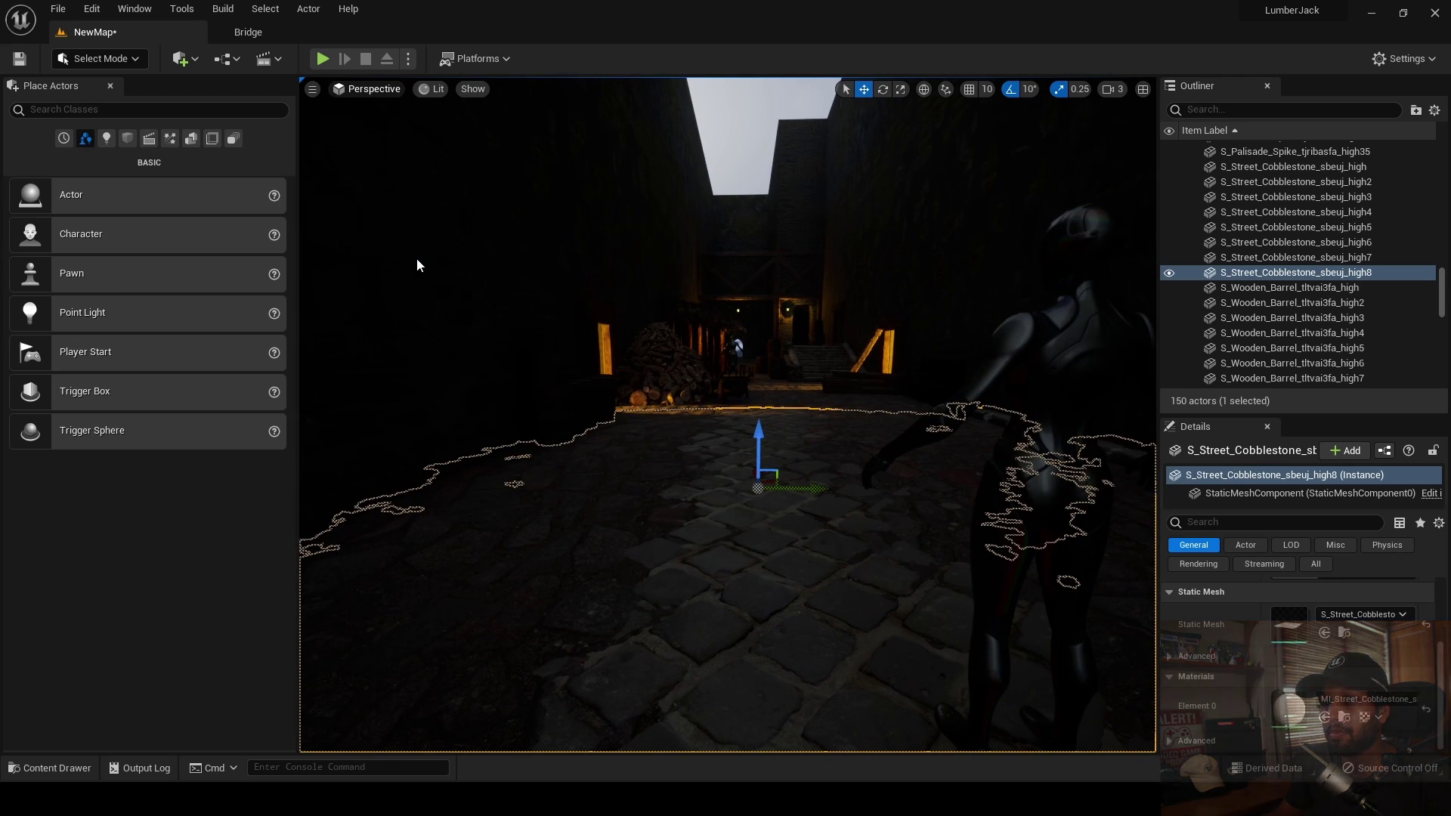
- Enable Max Roughness in the cobblestone's material instance, set it to 0.3, and deselect the ground
{"action": "double_click", "coordinate": [1289, 710]}
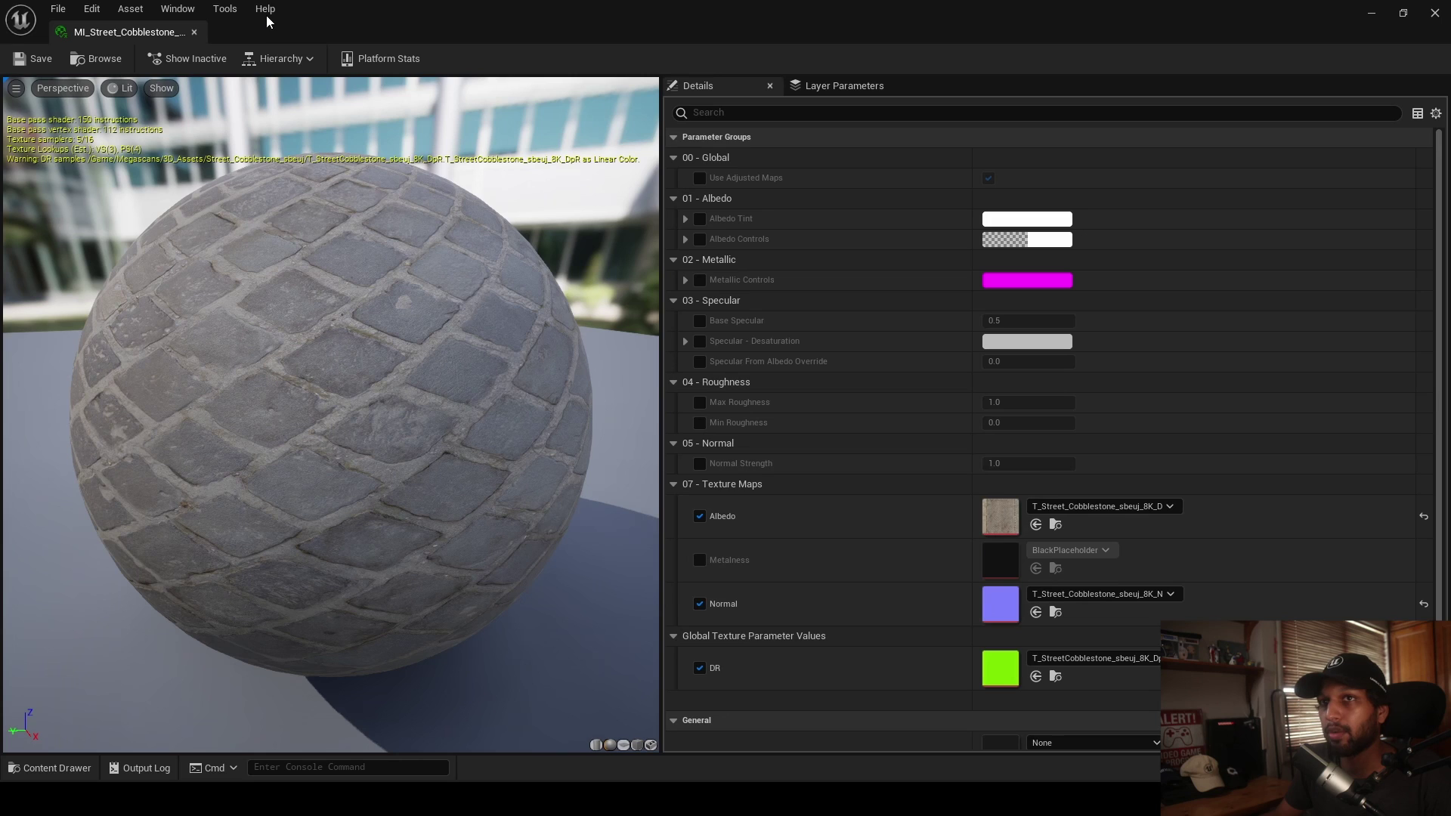
{"action": "double_click", "coordinate": [386, 17]}
{"action": "scroll", "coordinate": [528, 460], "scroll_direction": "down", "scroll_amount": 2}
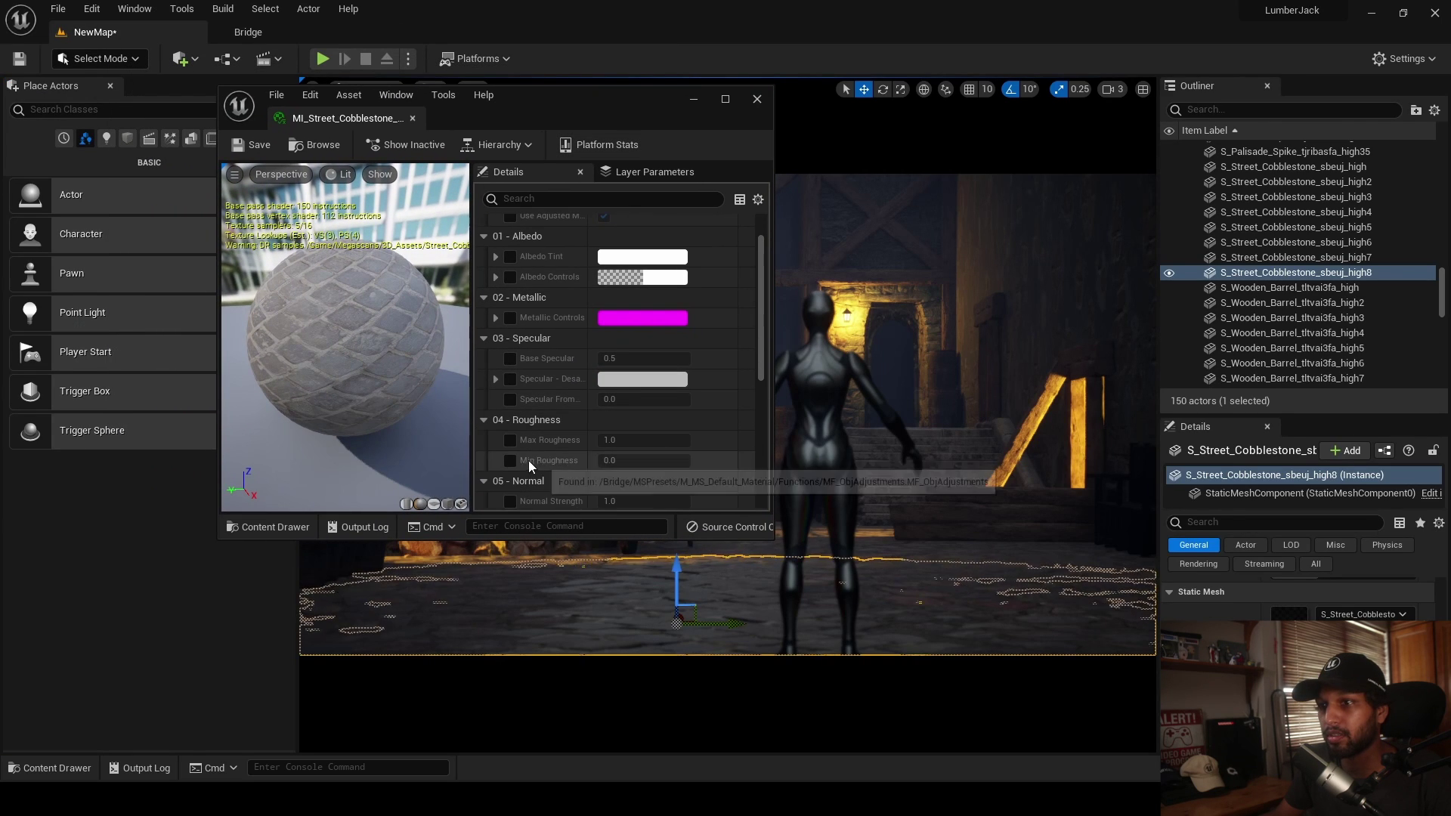
{"action": "left_click", "coordinate": [510, 440]}
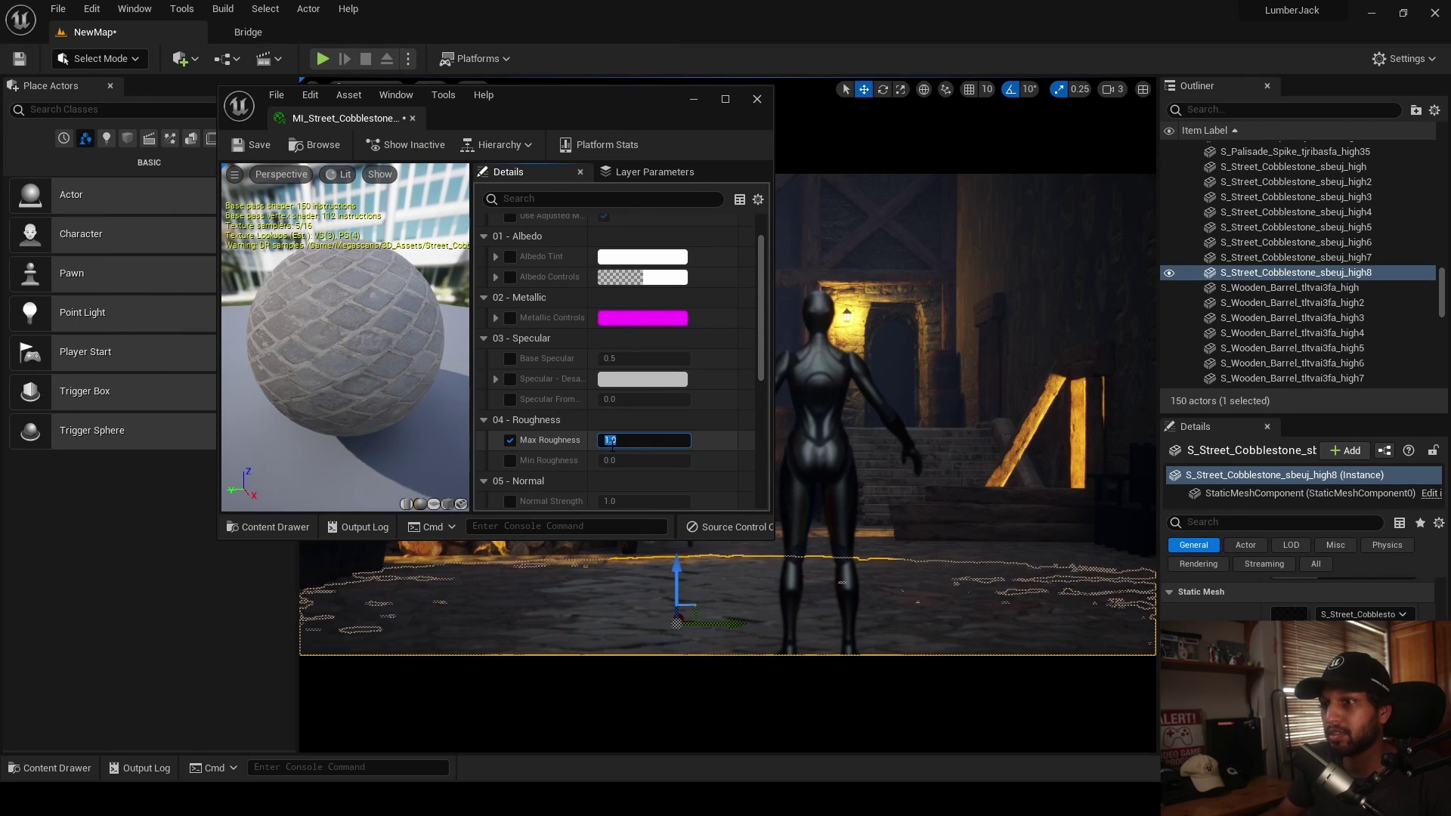
{"action": "type", "text": "0"}
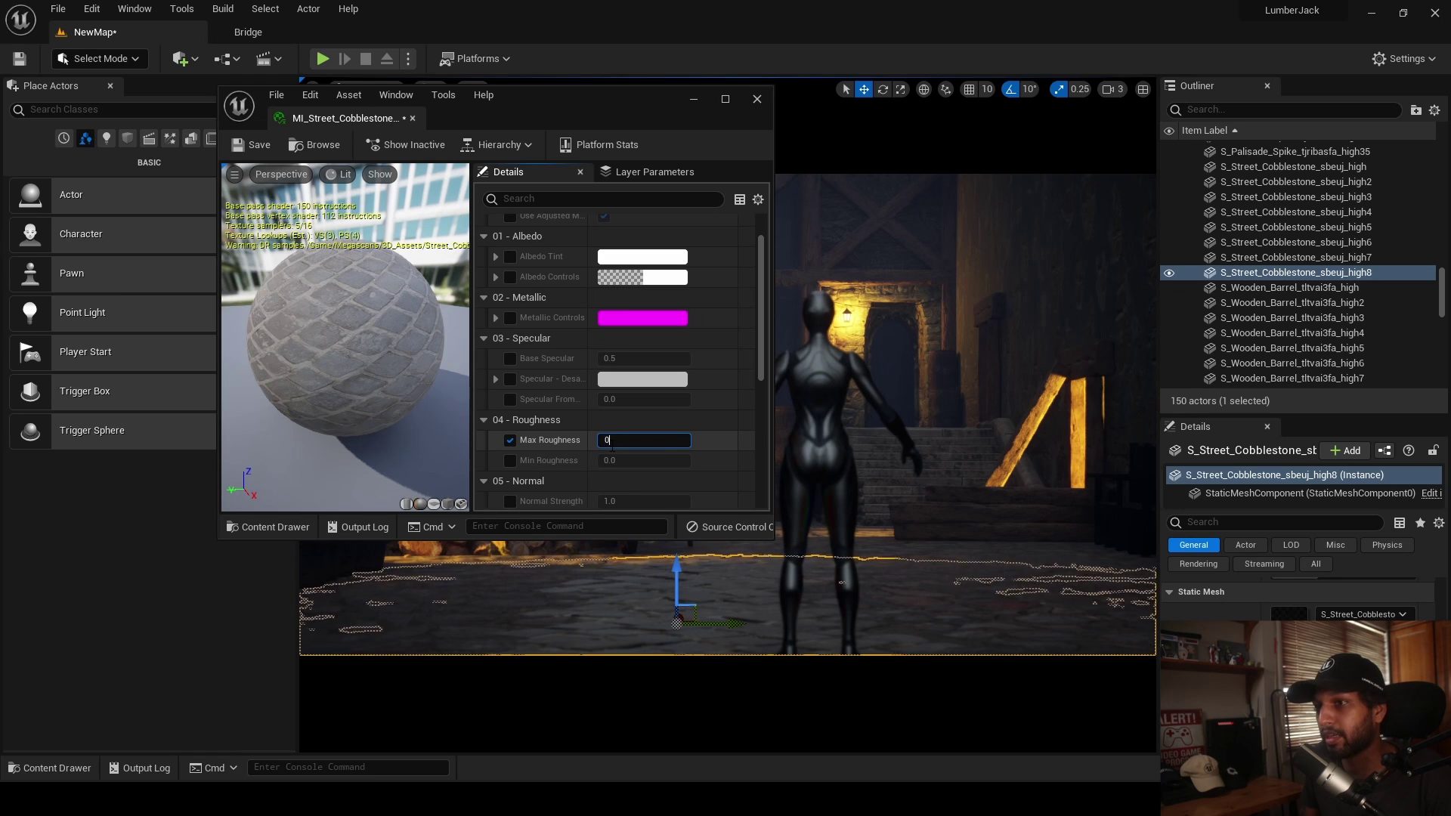
{"action": "key", "text": "Return"}
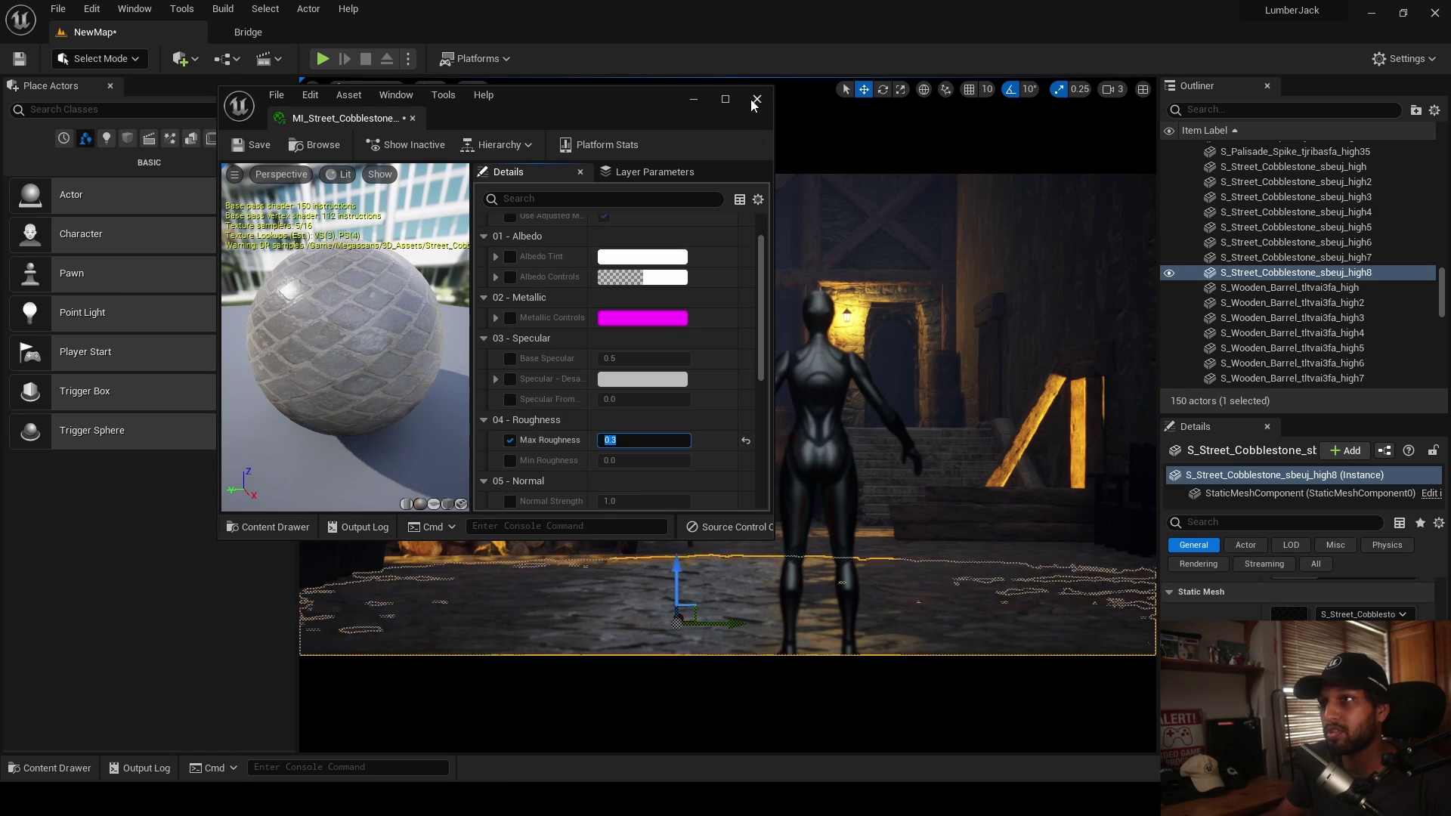
{"action": "left_click", "coordinate": [752, 560]}
{"action": "key", "text": "Escape"}
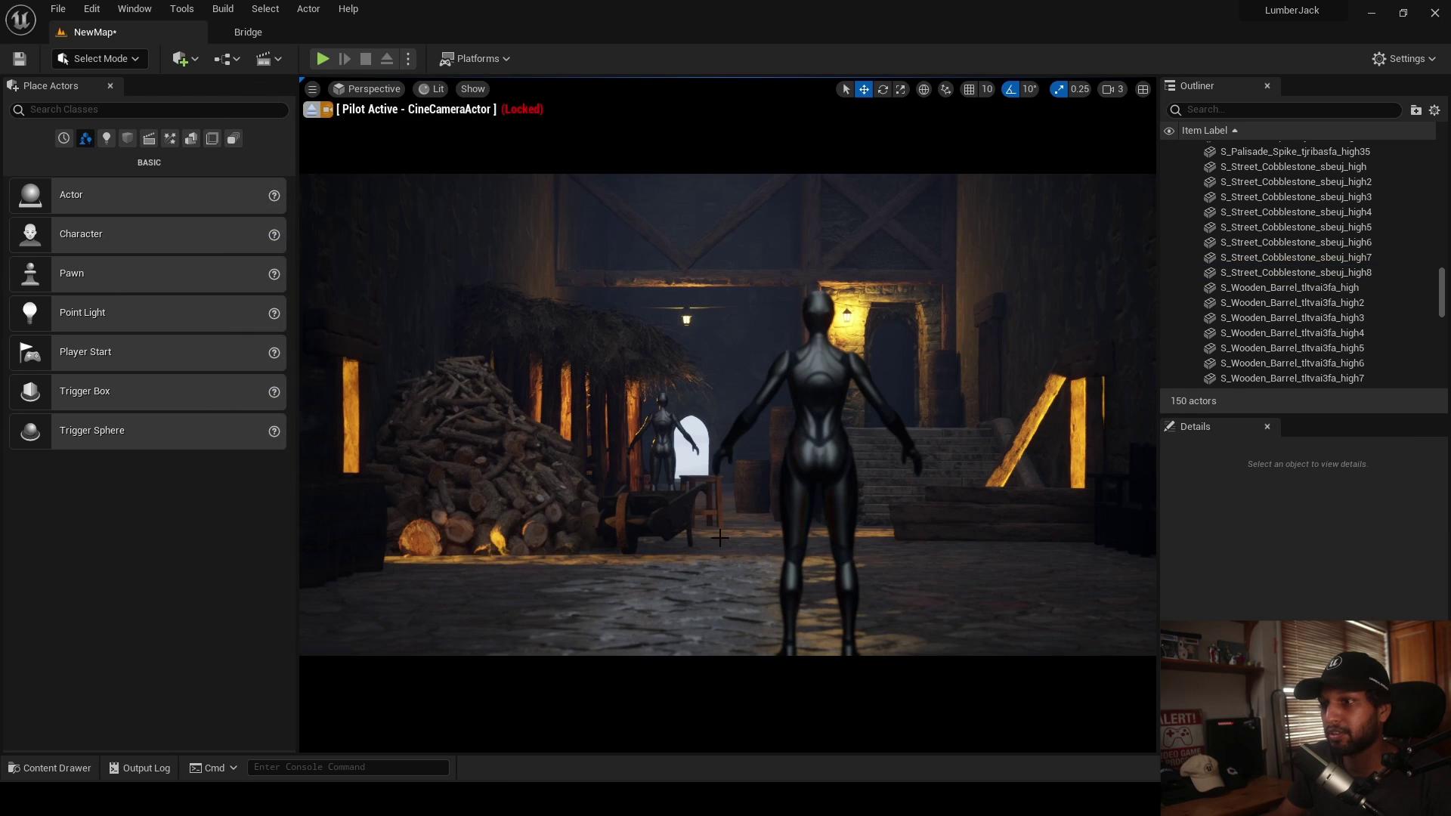
- Inspect the reflective cobblestones along the courtyard in free view, then through the CineCameraActor
{"action": "left_click", "coordinate": [311, 110]}
{"action": "right_click_drag", "start_coordinate": [665, 378], "coordinate": [691, 370]}
{"action": "key", "text": "w"}
{"action": "mouse_move", "coordinate": [569, 566]}
{"action": "right_mouse_down"}
{"action": "mouse_move", "coordinate": [569, 551]}
{"action": "mouse_move", "coordinate": [555, 571]}
{"action": "mouse_move", "coordinate": [567, 566]}
{"action": "right_mouse_up"}
{"action": "key", "text": "q"}
{"action": "key", "text": "s"}
{"action": "key", "text": "w"}
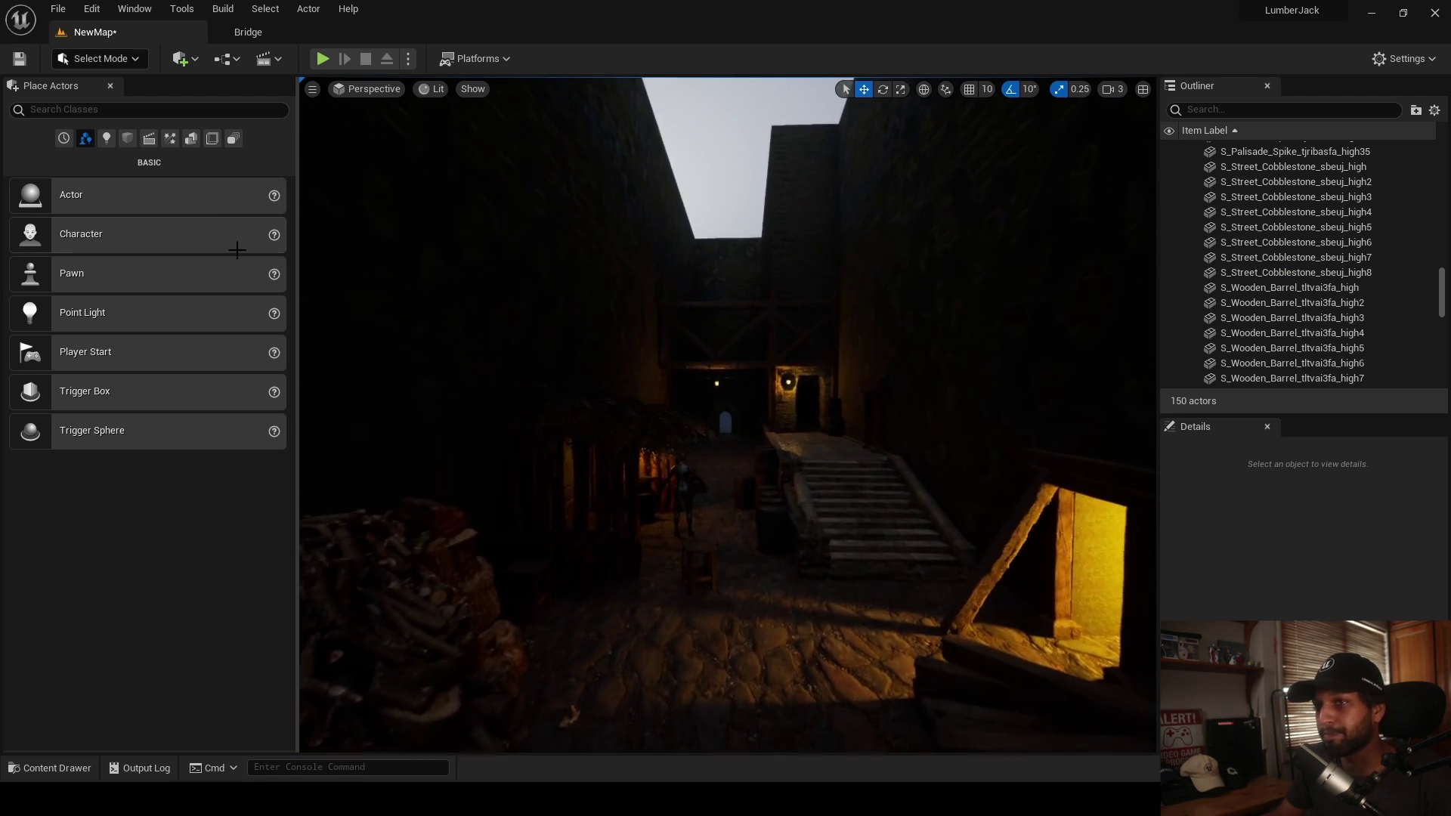
{"action": "left_click", "coordinate": [367, 88]}
{"action": "left_click", "coordinate": [415, 260]}
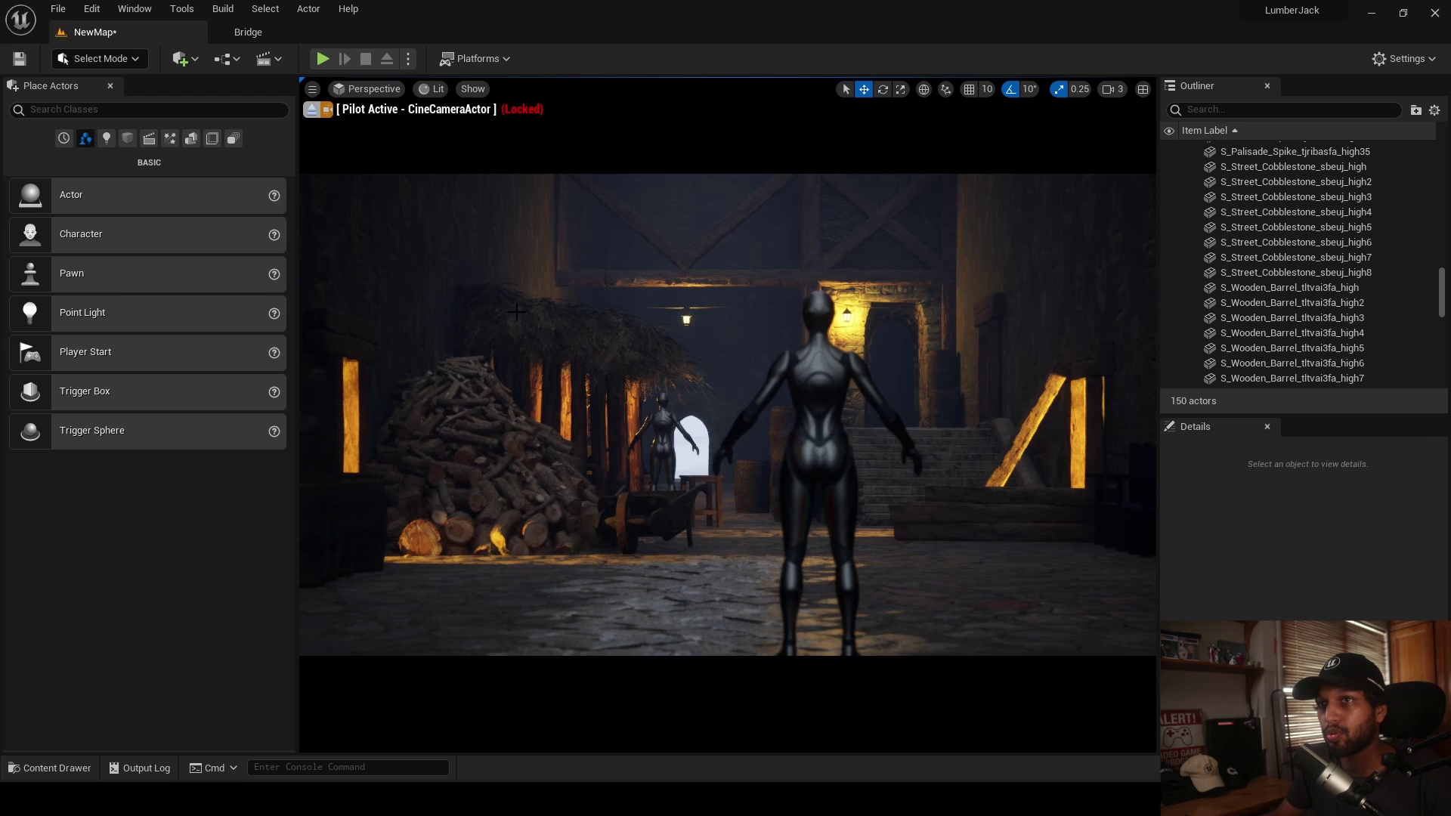
- Place a cone shape outside the courtyard's end wall, near the arched opening, and raise it high above the floor
{"action": "left_click", "coordinate": [312, 111]}
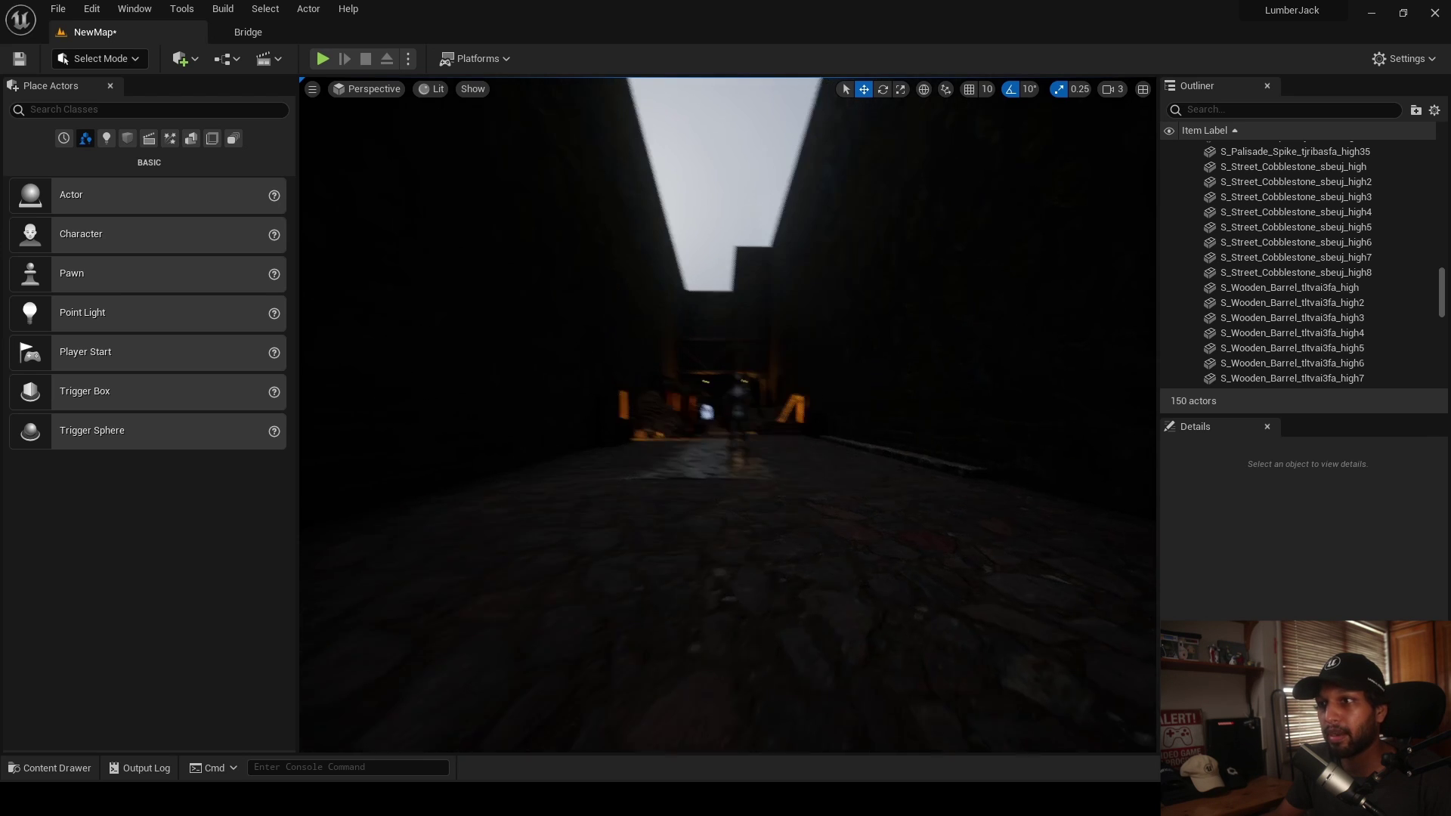
{"action": "key", "text": "w"}
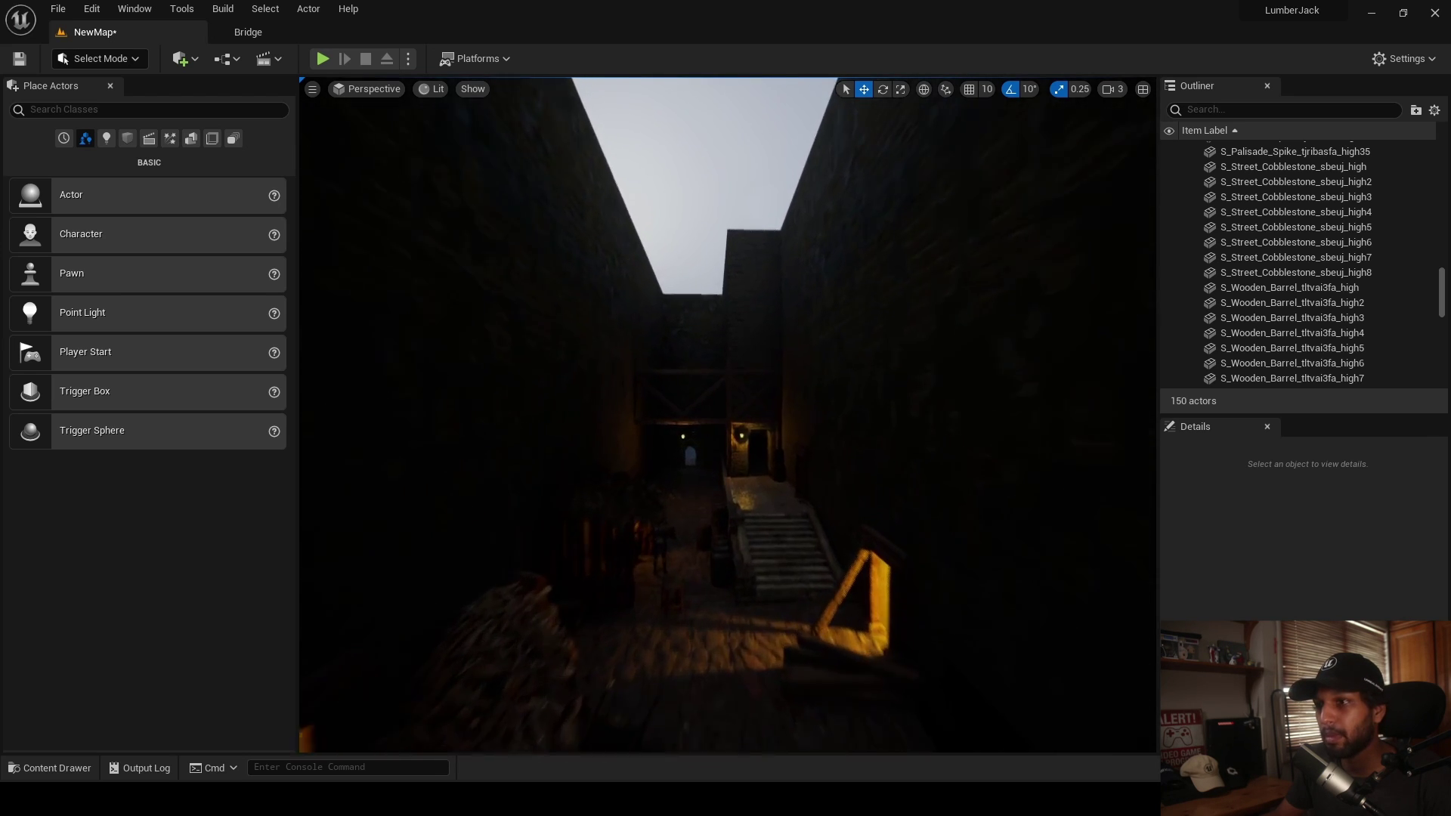
{"action": "key", "text": "w"}
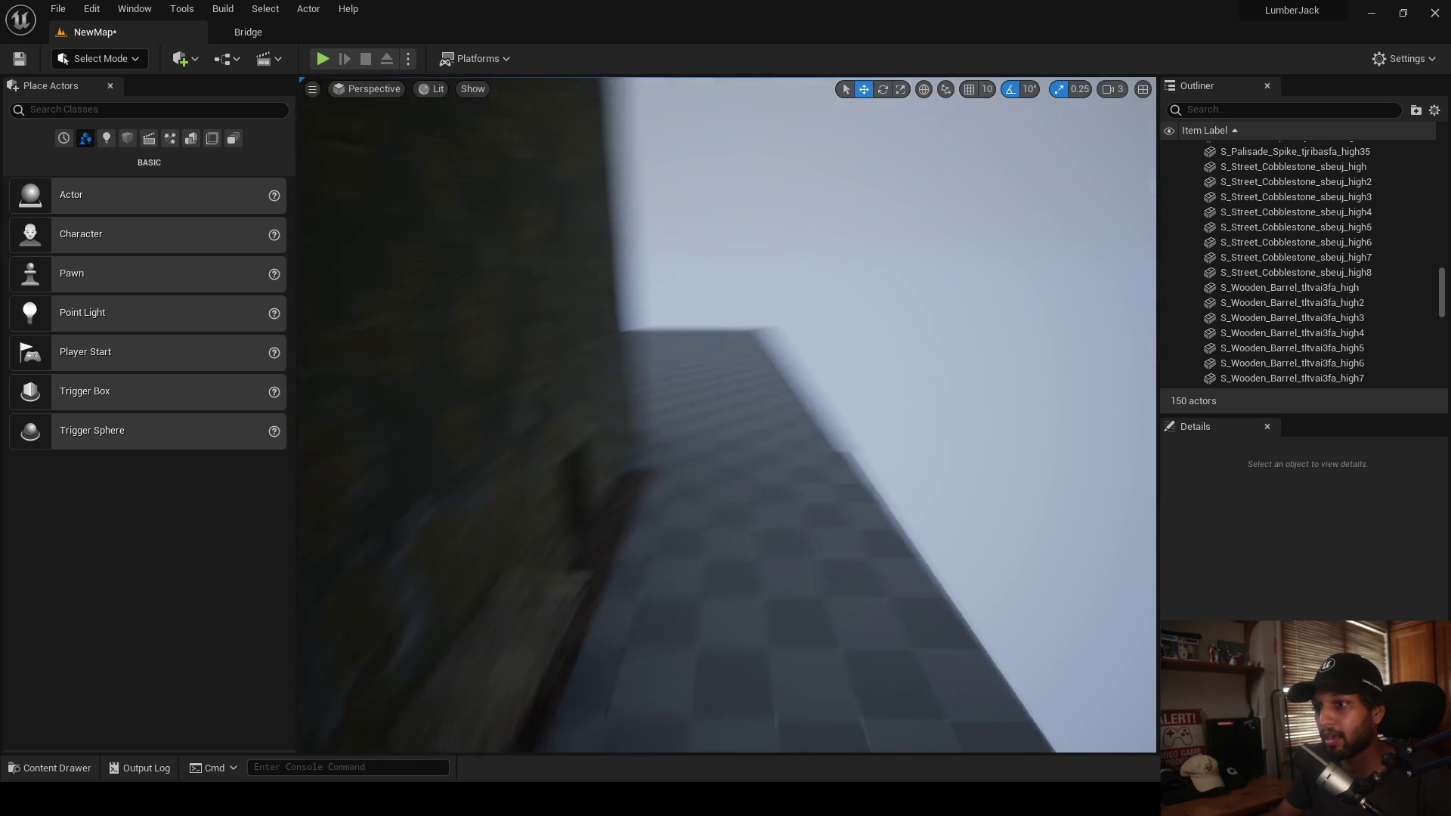
{"action": "right_click_drag", "start_coordinate": [622, 438], "coordinate": [378, 438]}
{"action": "key", "text": "s"}
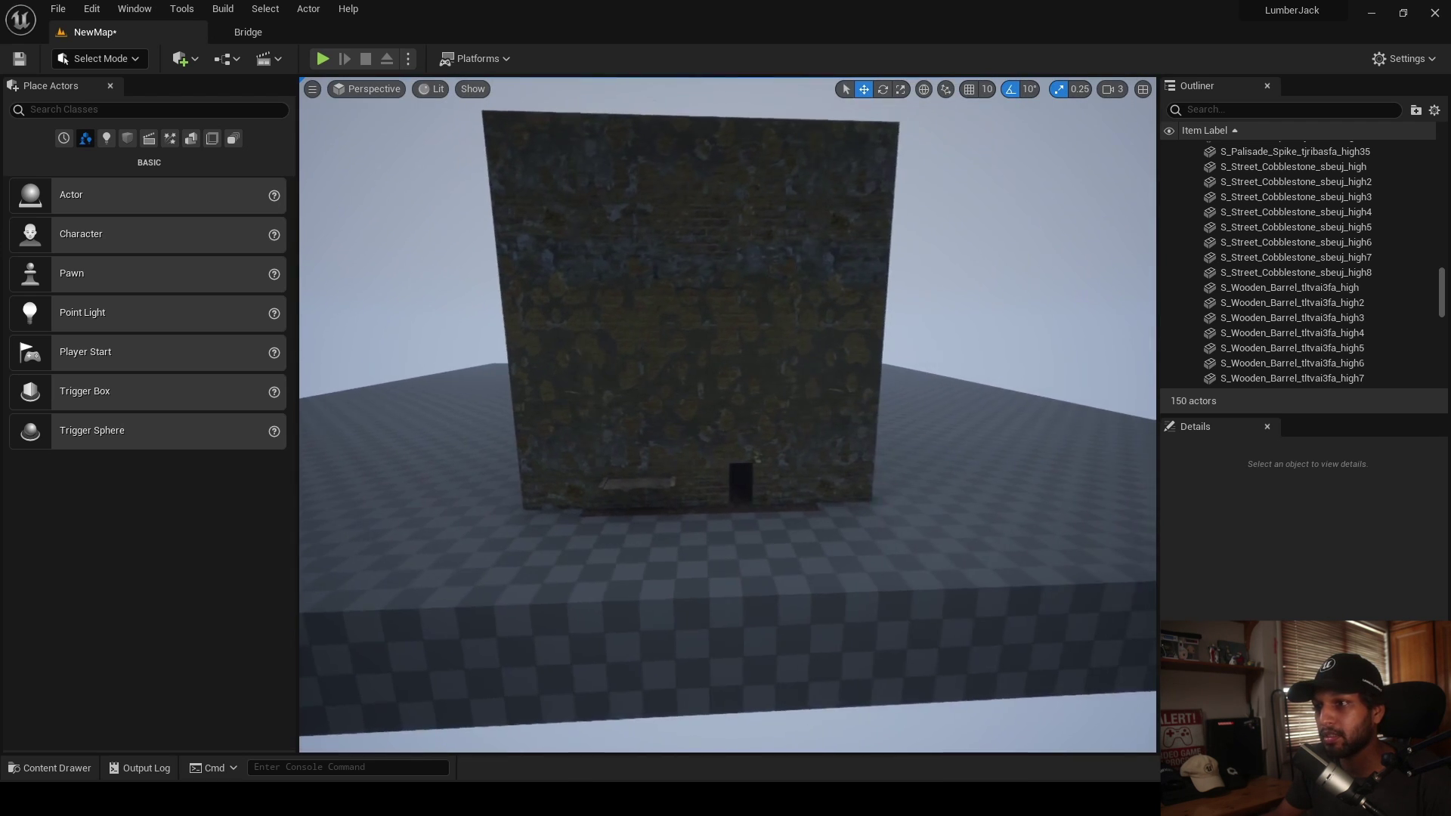
{"action": "key", "text": "w"}
{"action": "left_click", "coordinate": [127, 139]}
{"action": "left_click_drag", "start_coordinate": [106, 310], "coordinate": [745, 605]}
{"action": "left_click_drag", "start_coordinate": [747, 548], "coordinate": [722, 262]}
{"action": "key", "text": "a"}
{"action": "key", "text": "w"}
{"action": "right_click_drag", "start_coordinate": [722, 263], "coordinate": [313, 253]}
{"action": "key", "text": "d"}
{"action": "key", "text": "s"}
- Place a cylinder shape directly beneath the cone and lower it to a height of about 362
{"action": "left_click_drag", "start_coordinate": [145, 275], "coordinate": [706, 403]}
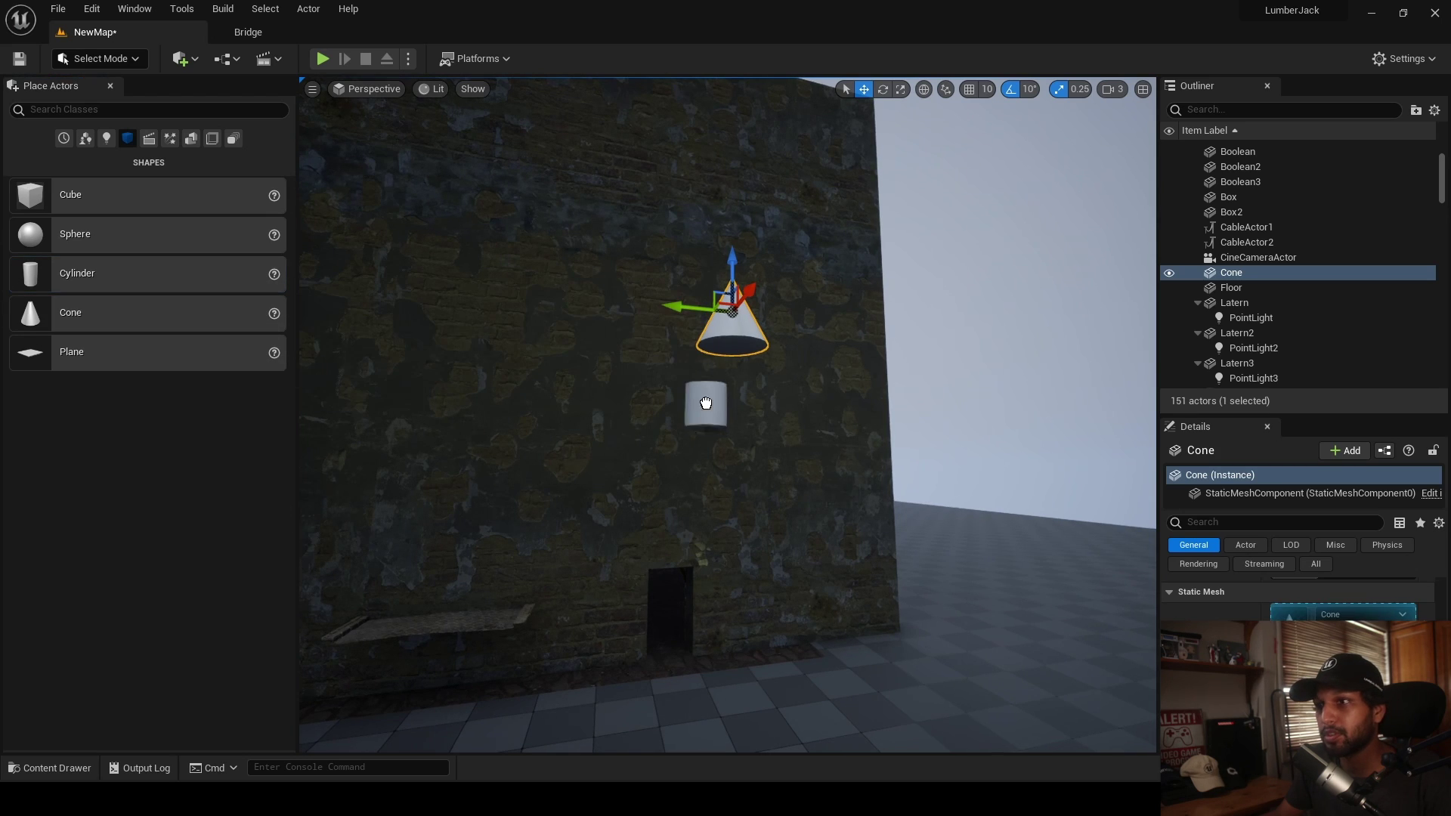
{"action": "left_click_drag", "start_coordinate": [731, 346], "coordinate": [732, 346]}
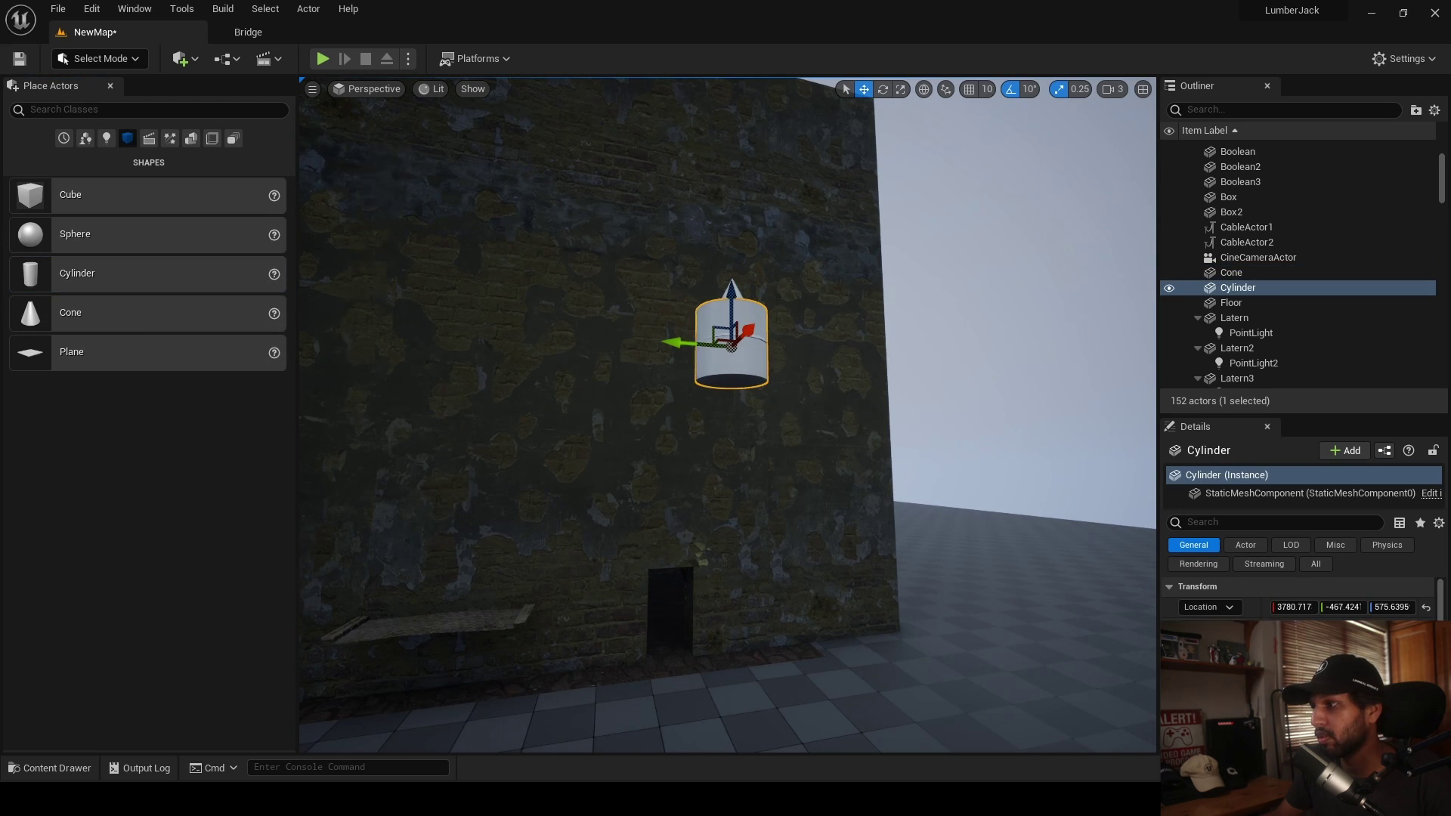
{"action": "key", "text": "w"}
{"action": "right_click_drag", "start_coordinate": [929, 447], "coordinate": [861, 373]}
{"action": "key", "text": "s"}
{"action": "left_click_drag", "start_coordinate": [848, 368], "coordinate": [897, 423]}
{"action": "right_click_drag", "start_coordinate": [897, 423], "coordinate": [812, 398]}
{"action": "key", "text": "d"}
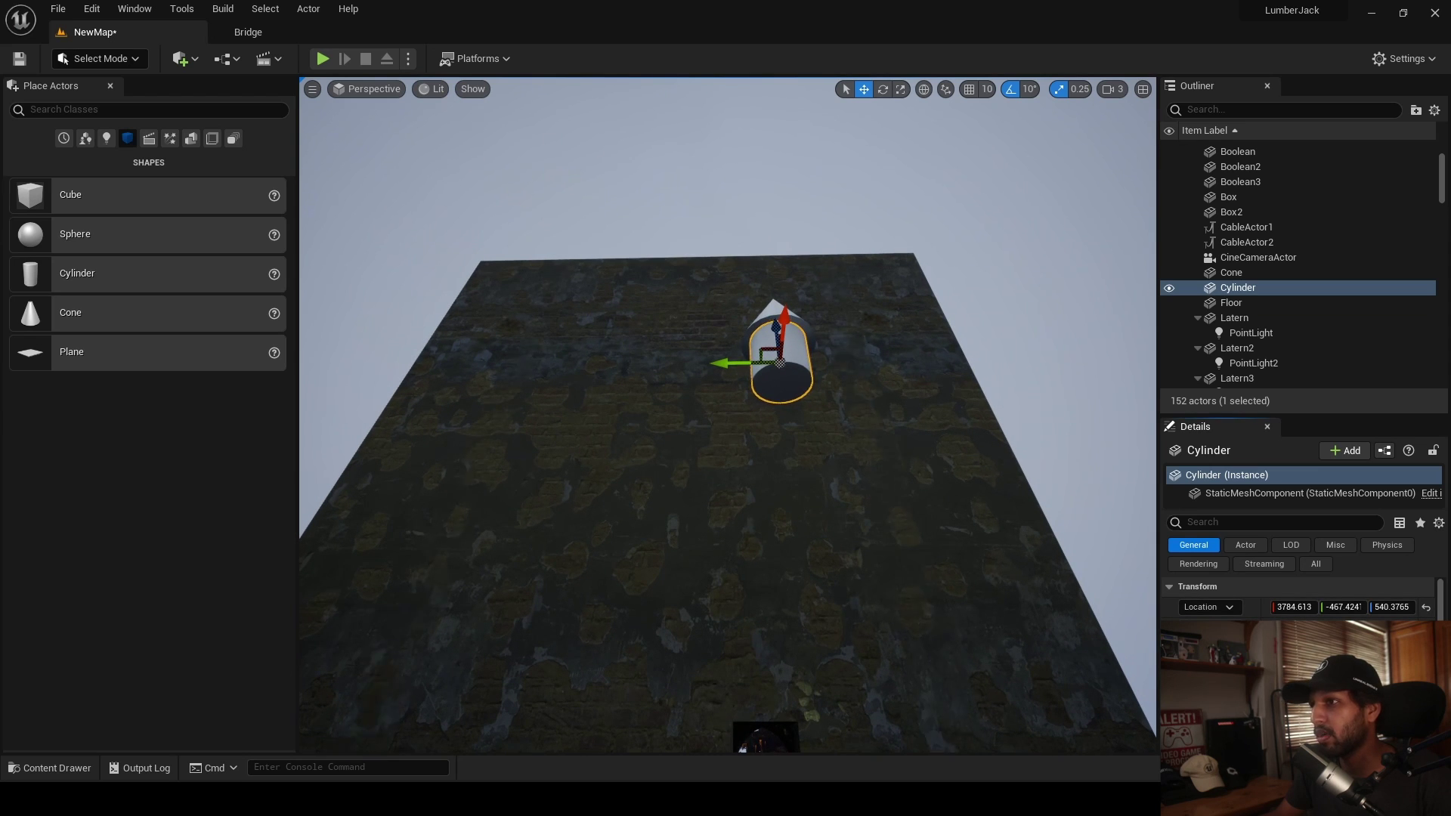
{"action": "key", "text": "a"}
{"action": "right_click_drag", "start_coordinate": [736, 364], "coordinate": [733, 331]}
{"action": "key", "text": "w"}
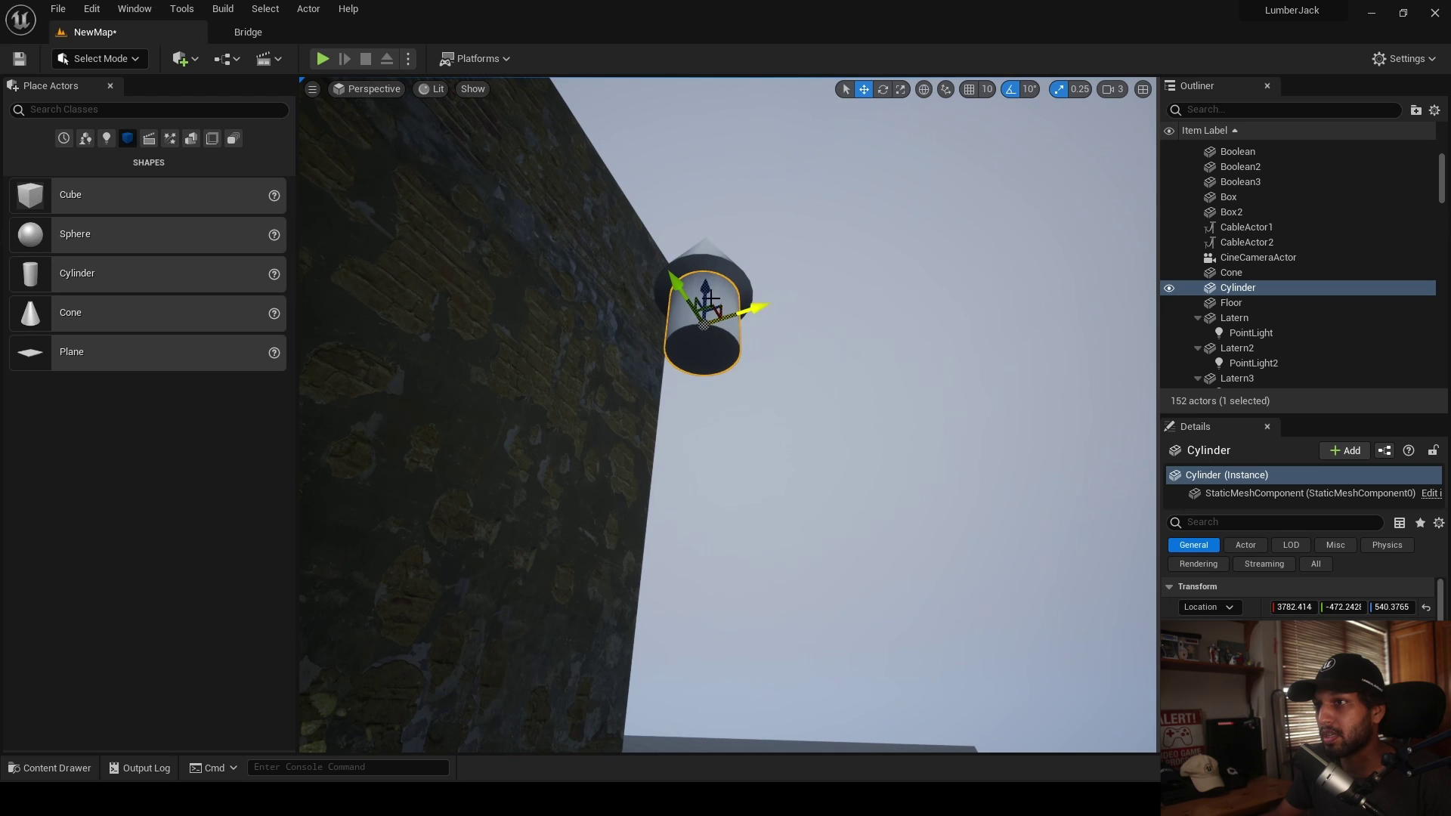
{"action": "key", "text": "d"}
{"action": "right_click_drag", "start_coordinate": [670, 277], "coordinate": [644, 316]}
{"action": "key", "text": "w"}
{"action": "key", "text": "a"}
{"action": "key", "text": "s"}
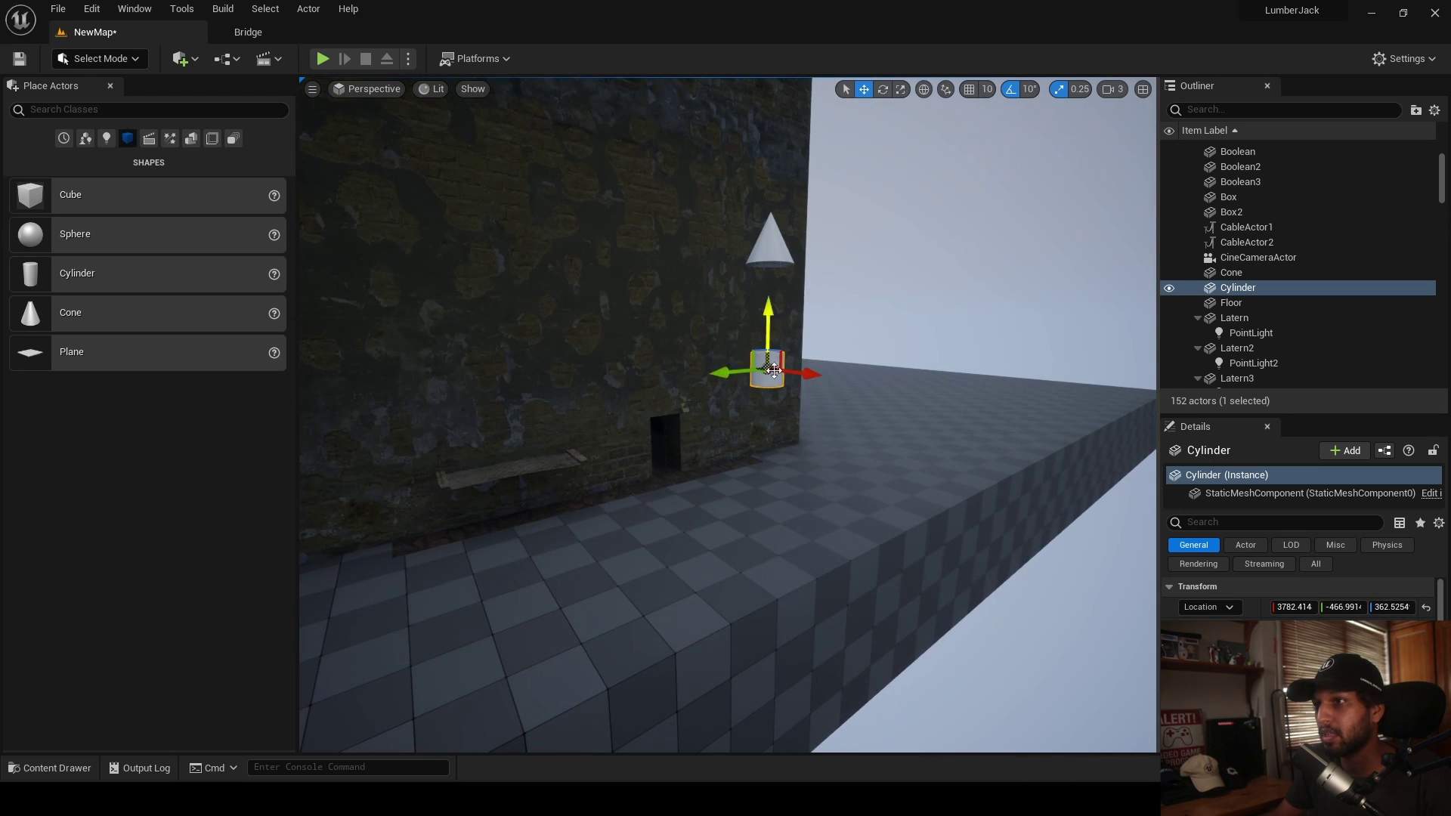
- Stretch the cylinder vertically up to the cone's base to form a tower shaft, and centre it sideways under the cone
{"action": "left_click_drag", "start_coordinate": [767, 318], "coordinate": [767, 299]}
{"action": "key", "text": "a"}
{"action": "right_click_drag", "start_coordinate": [769, 291], "coordinate": [860, 484]}
{"action": "key", "text": "w"}
{"action": "key", "text": "w"}
{"action": "key", "text": "d"}
{"action": "key", "text": "w"}
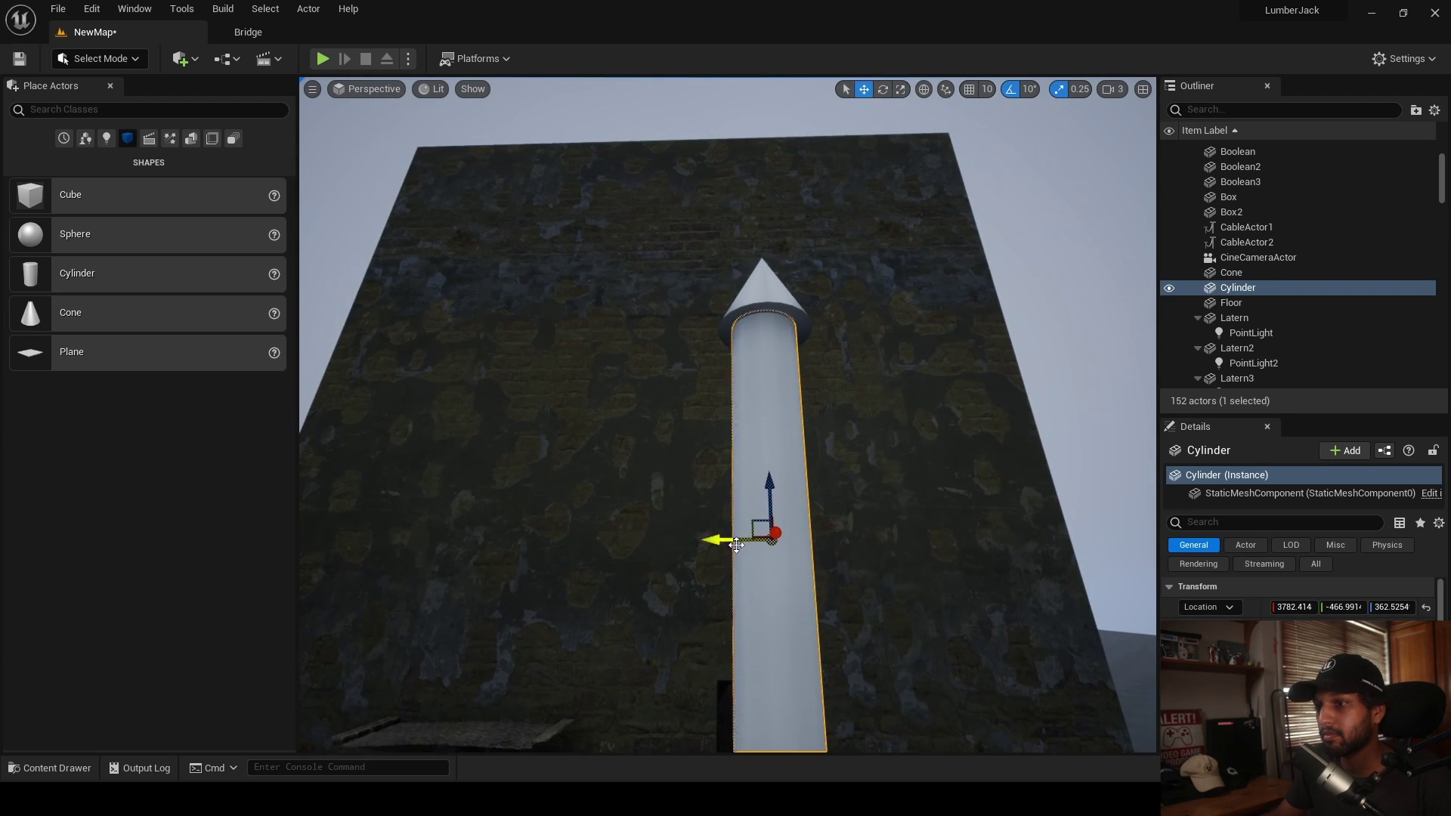
{"action": "left_click_drag", "start_coordinate": [719, 540], "coordinate": [721, 540]}
{"action": "key", "text": "a"}
{"action": "right_click_drag", "start_coordinate": [800, 265], "coordinate": [884, 340]}
{"action": "key", "text": "s"}
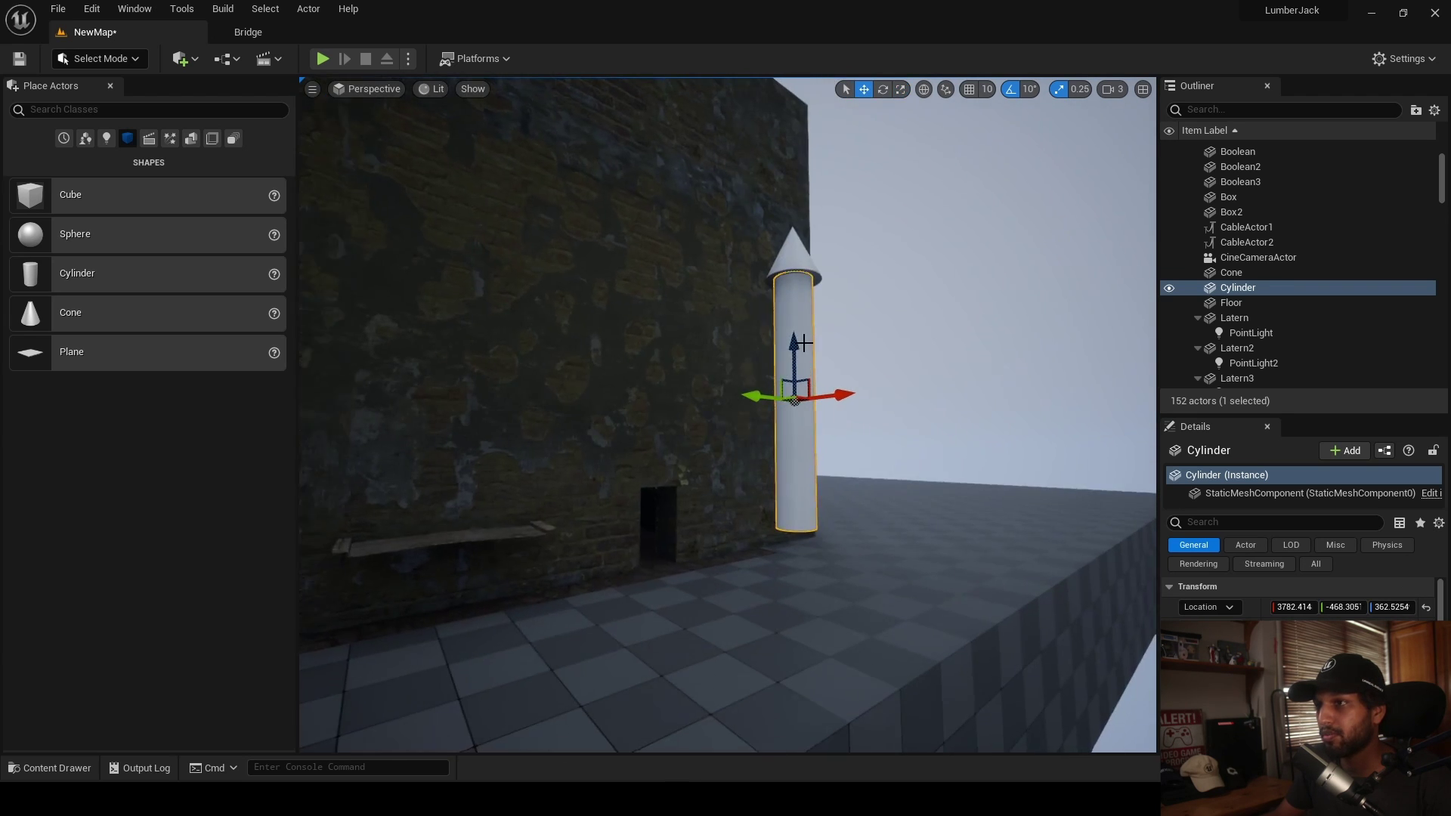
- Group the cone and the cylinder into a single tower
{"action": "left_click", "coordinate": [800, 265], "text": "ctrl"}
{"action": "key", "text": "ctrl+g"}
{"action": "mouse_move", "coordinate": [836, 421]}
{"action": "right_mouse_down"}
{"action": "mouse_move", "coordinate": [831, 483]}
{"action": "mouse_move", "coordinate": [832, 414]}
{"action": "right_mouse_up"}
{"action": "key", "text": "s"}
- Apply the M_ClearCoatBlack material to the tower's cone and cylinder
{"action": "scroll", "coordinate": [1260, 621], "scroll_direction": "down", "scroll_amount": 2}
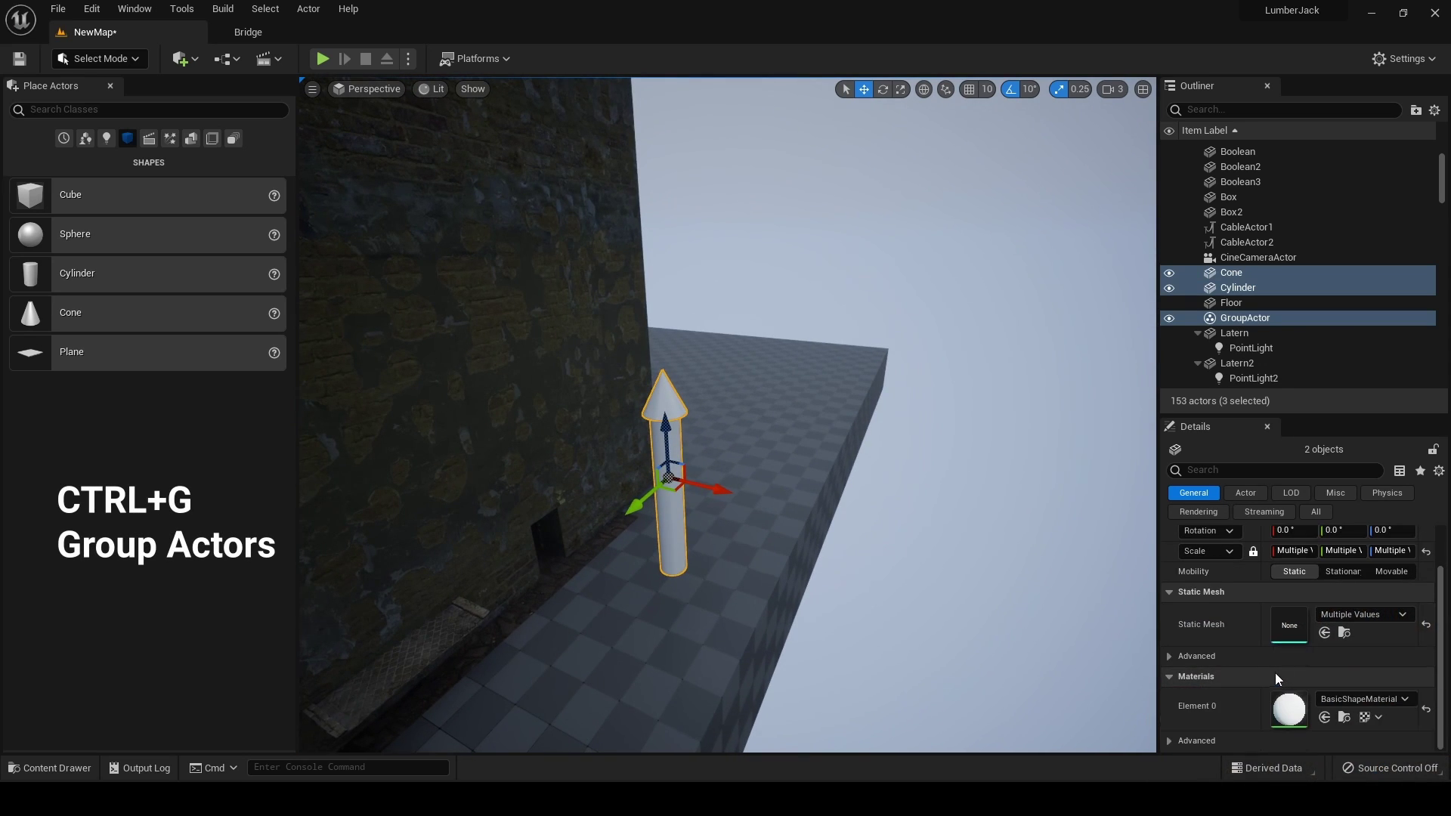
{"action": "left_click", "coordinate": [1347, 700]}
{"action": "type", "text": "bla"}
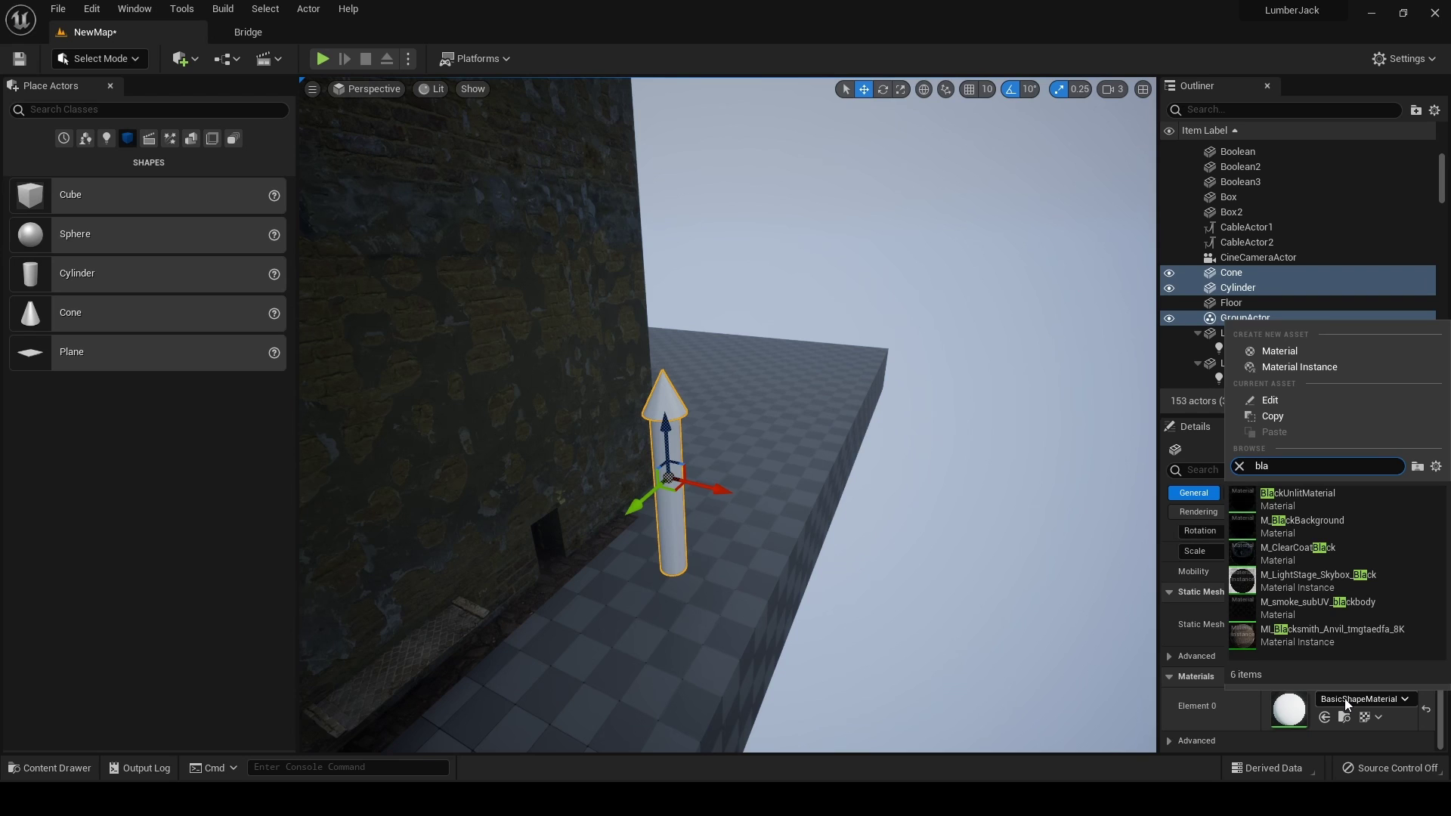
{"action": "left_click", "coordinate": [1296, 555]}
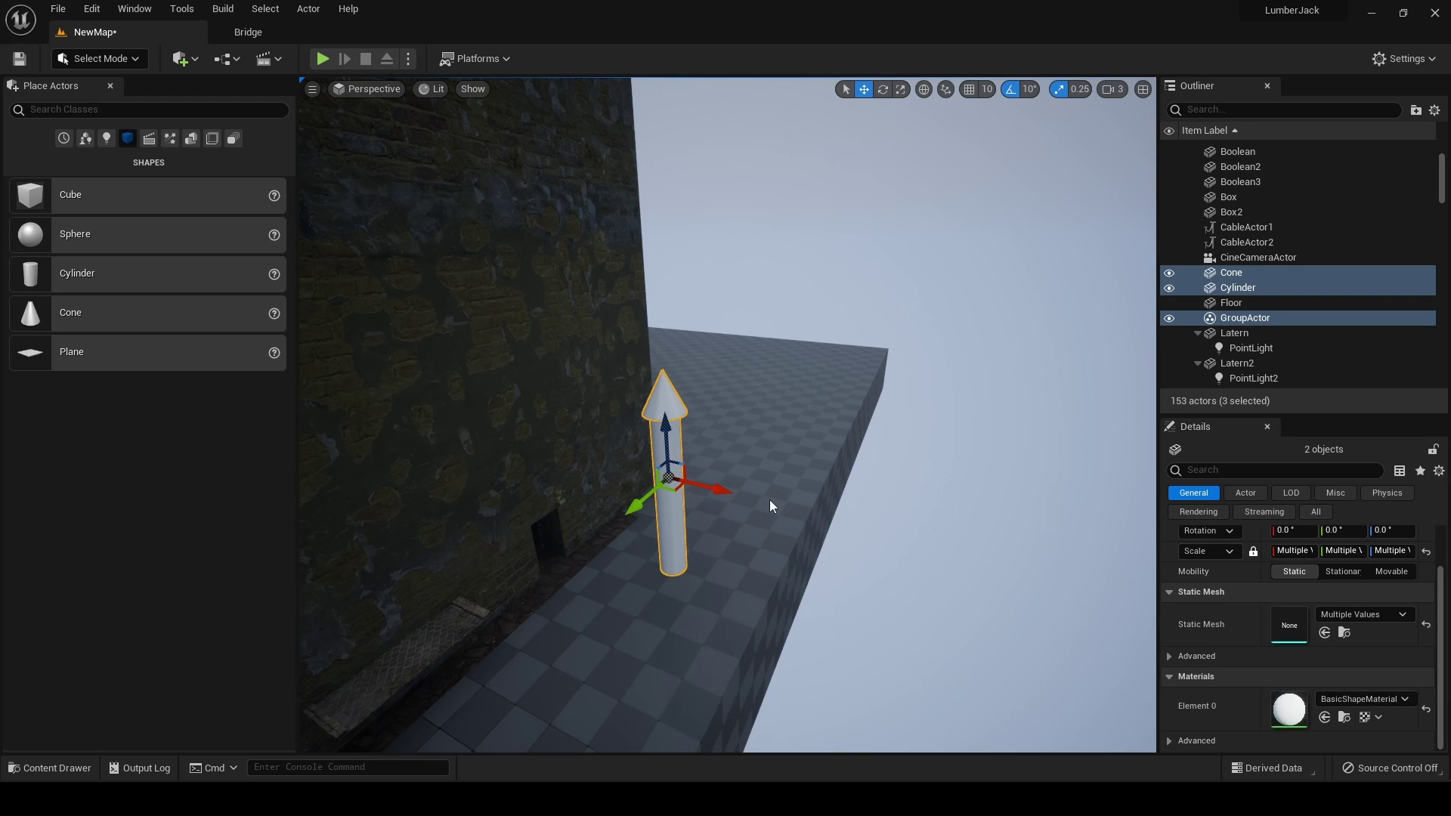
{"action": "left_click", "coordinate": [906, 468]}
- Move the tower group far away from the end wall, beyond the floor's edge
{"action": "left_click", "coordinate": [669, 522]}
{"action": "right_click_drag", "start_coordinate": [670, 521], "coordinate": [714, 529]}
{"action": "left_click_drag", "start_coordinate": [686, 436], "coordinate": [1120, 467]}
{"action": "right_click_drag", "start_coordinate": [1120, 466], "coordinate": [1179, 483]}
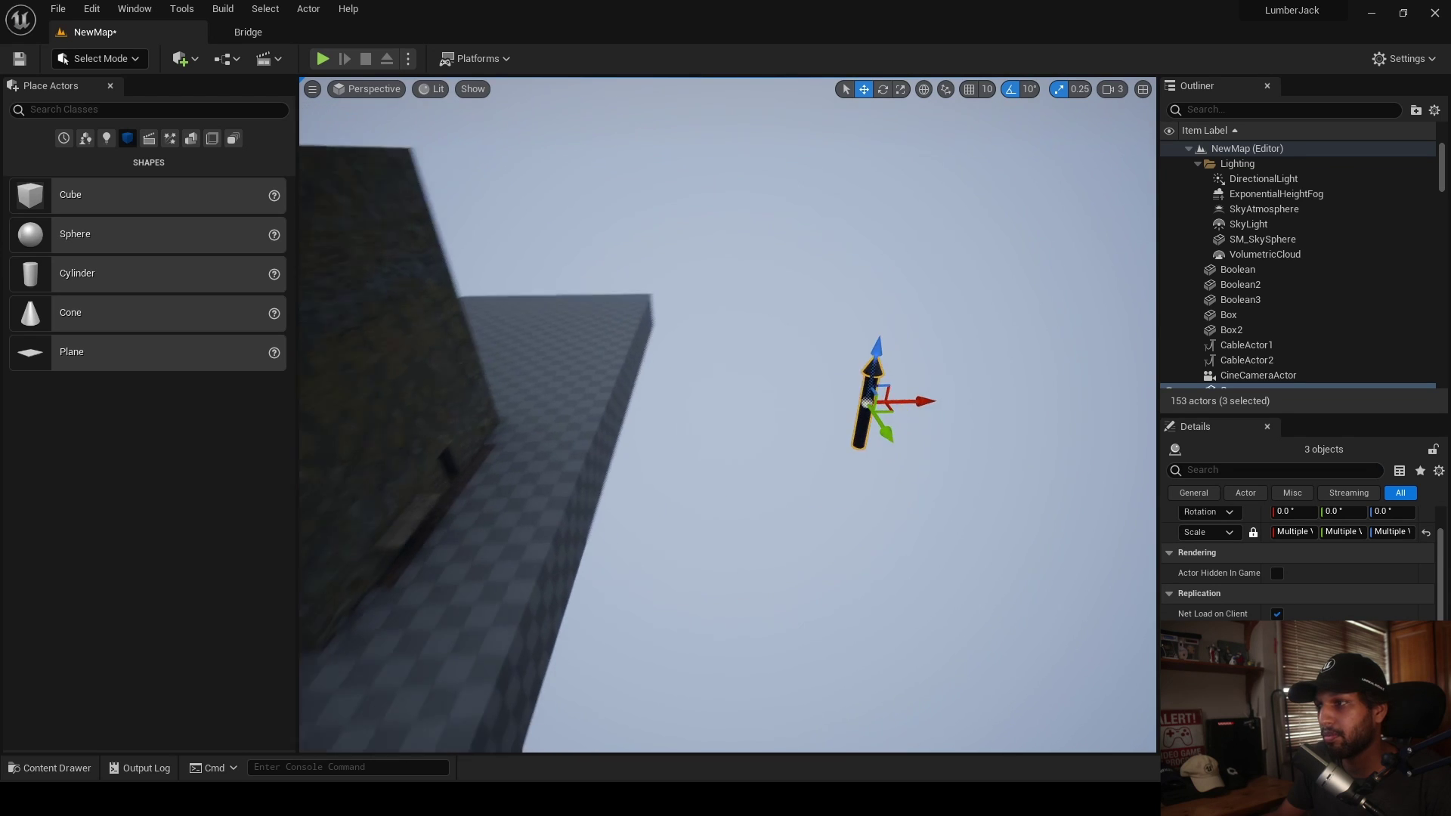
{"action": "right_click_drag", "start_coordinate": [945, 435], "coordinate": [929, 431]}
{"action": "left_click_drag", "start_coordinate": [891, 419], "coordinate": [1080, 431]}
{"action": "right_click_drag", "start_coordinate": [1080, 434], "coordinate": [934, 438]}
- Select the CineCameraActor and pin its camera preview in the viewport
{"action": "mouse_move", "coordinate": [1441, 186]}
{"action": "left_mouse_down"}
{"action": "mouse_move", "coordinate": [1441, 219]}
{"action": "mouse_move", "coordinate": [1441, 198]}
{"action": "left_mouse_up"}
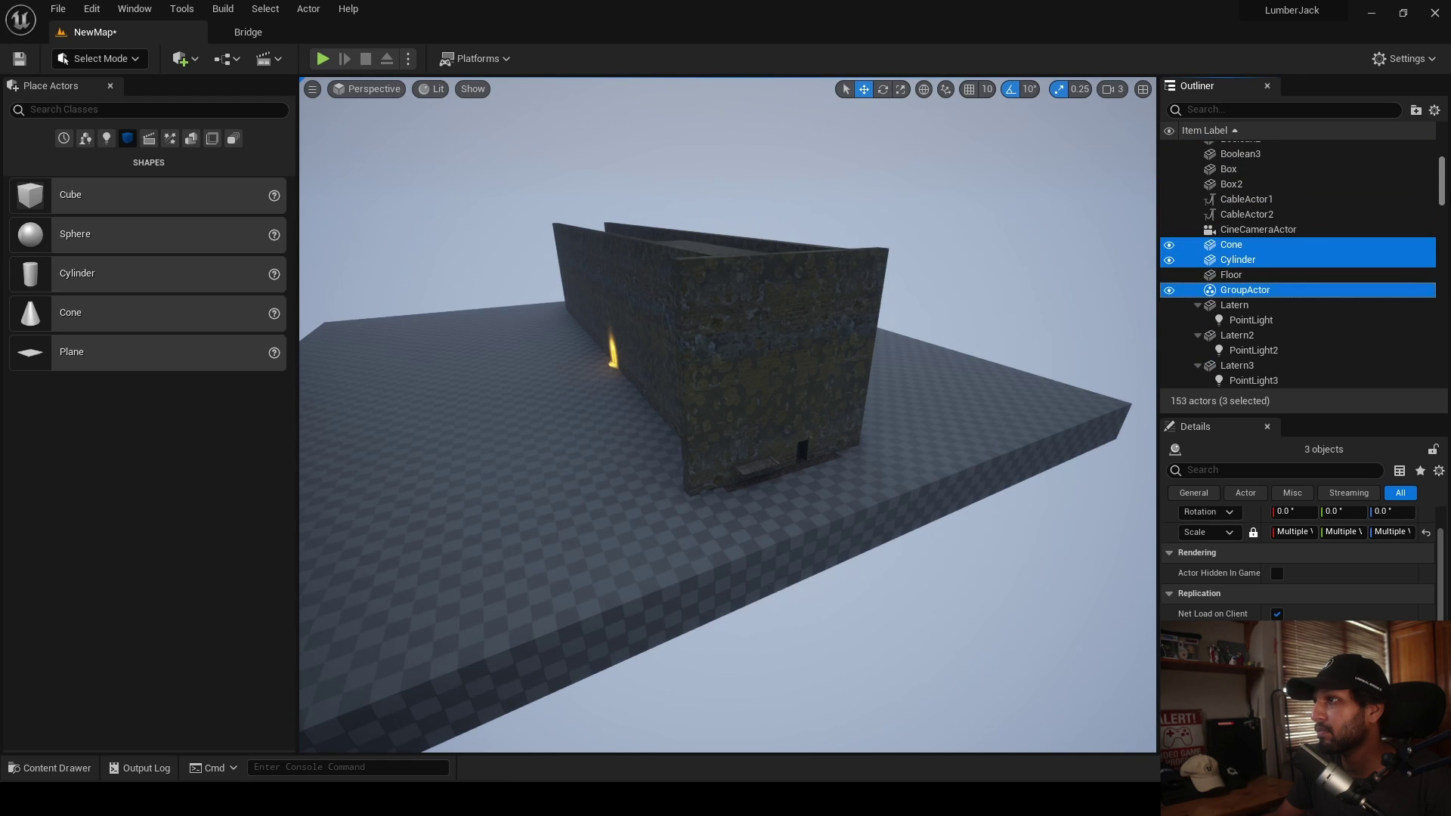
{"action": "left_click", "coordinate": [1276, 230]}
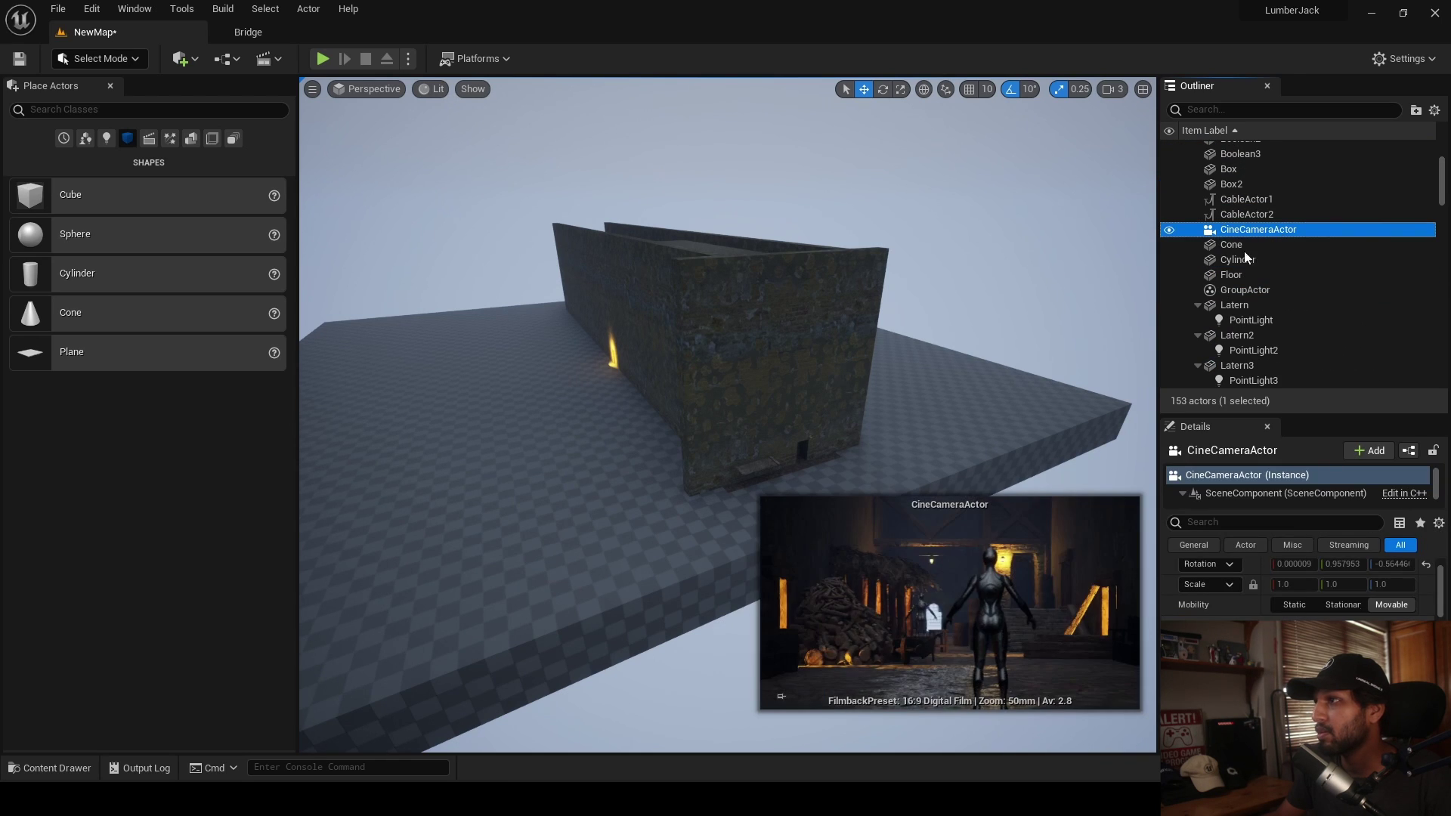
{"action": "left_click", "coordinate": [781, 696]}
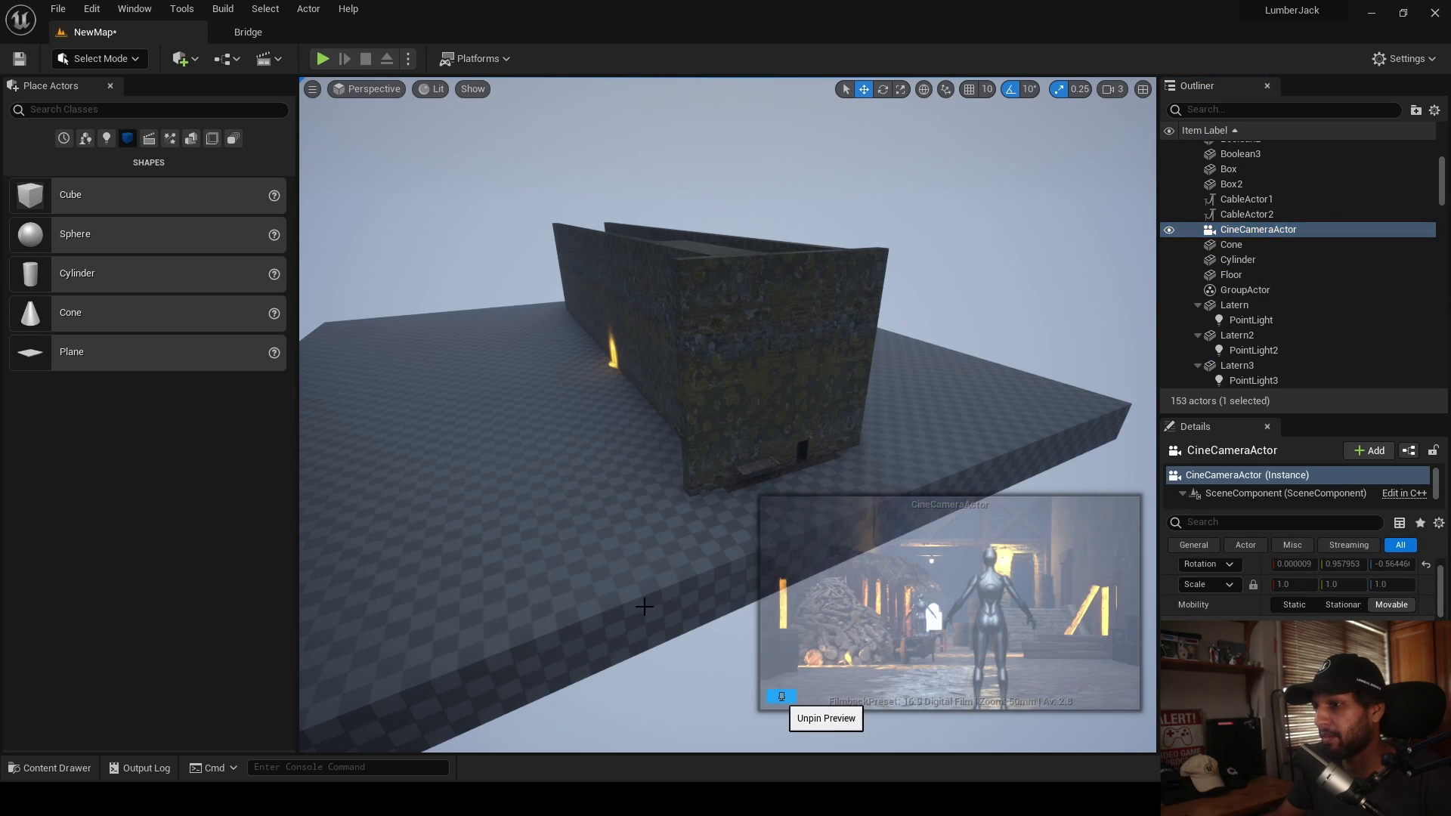
- Select the distant tower group beyond the floor's edge and lower it
{"action": "left_click", "coordinate": [605, 523]}
{"action": "right_click_drag", "start_coordinate": [615, 525], "coordinate": [621, 492]}
{"action": "left_click", "coordinate": [720, 415]}
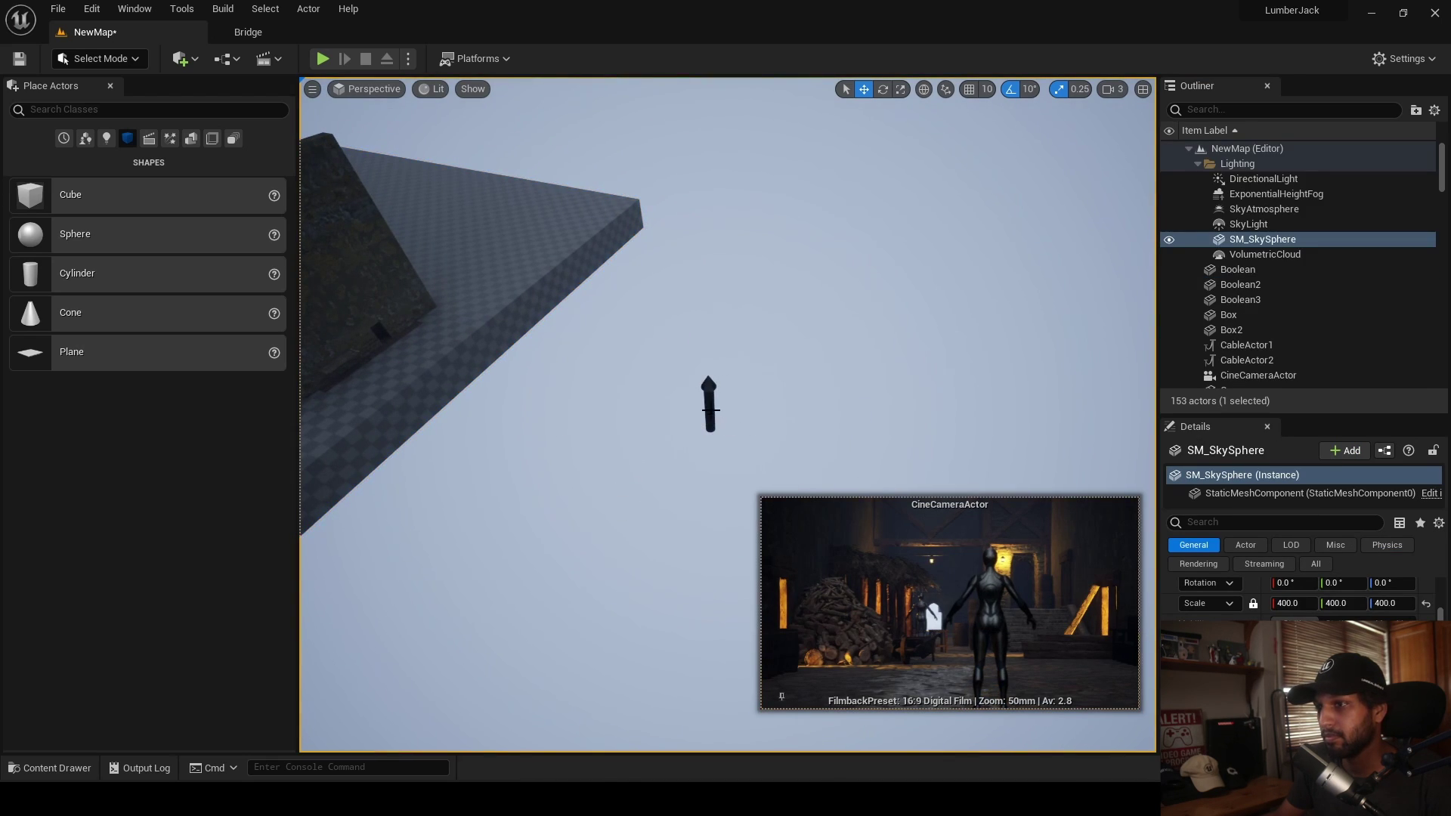
{"action": "left_click", "coordinate": [710, 410]}
{"action": "left_click_drag", "start_coordinate": [707, 368], "coordinate": [717, 426]}
{"action": "right_click_drag", "start_coordinate": [716, 426], "coordinate": [655, 462]}
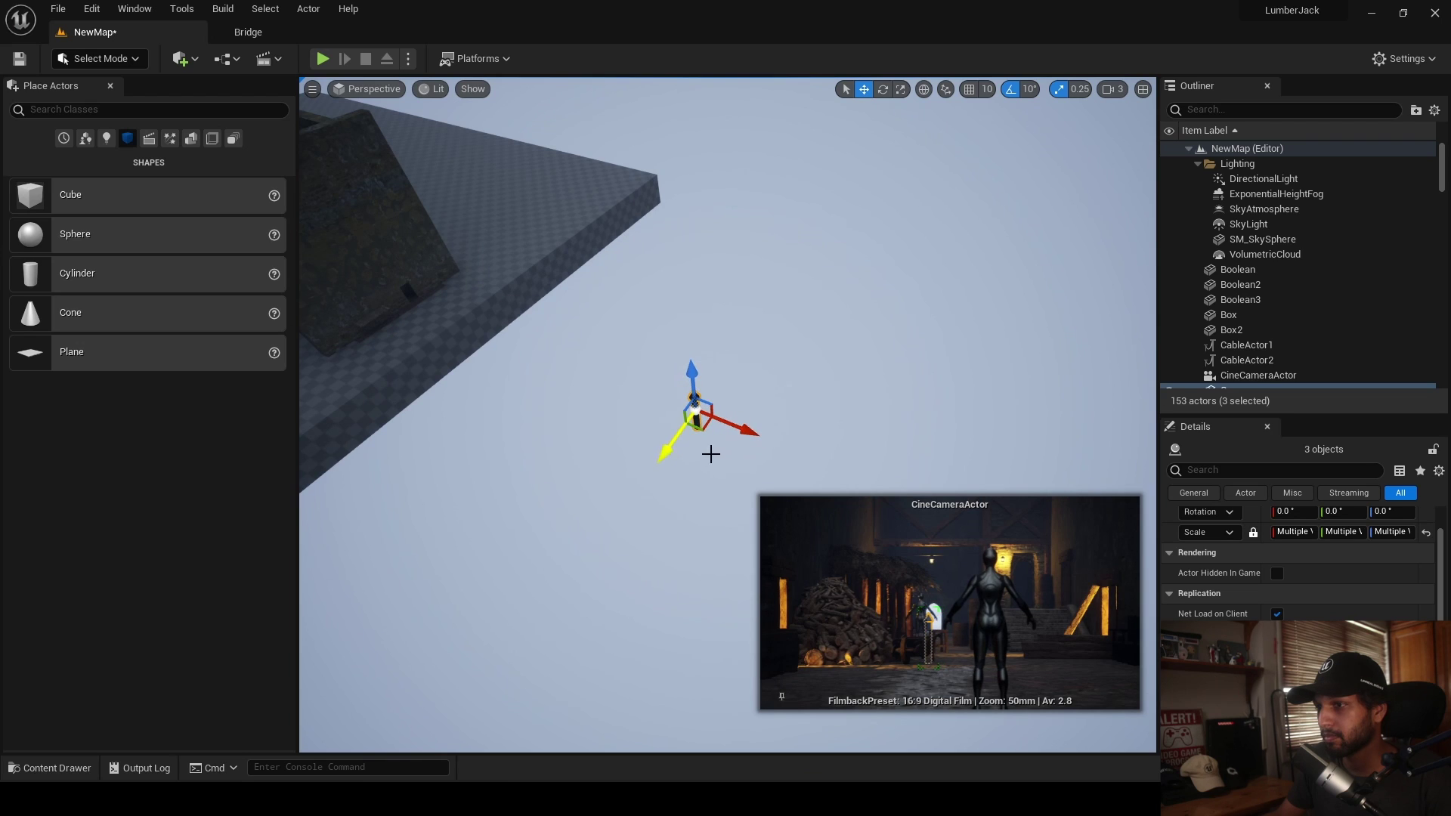
- Duplicate the tower group close beside the original and adjust the copy's height
{"action": "left_click_drag", "start_coordinate": [744, 430], "coordinate": [754, 435], "text": "alt"}
{"action": "key", "text": "f"}
{"action": "right_click_drag", "start_coordinate": [727, 436], "coordinate": [669, 441]}
{"action": "left_click_drag", "start_coordinate": [668, 434], "coordinate": [645, 382]}
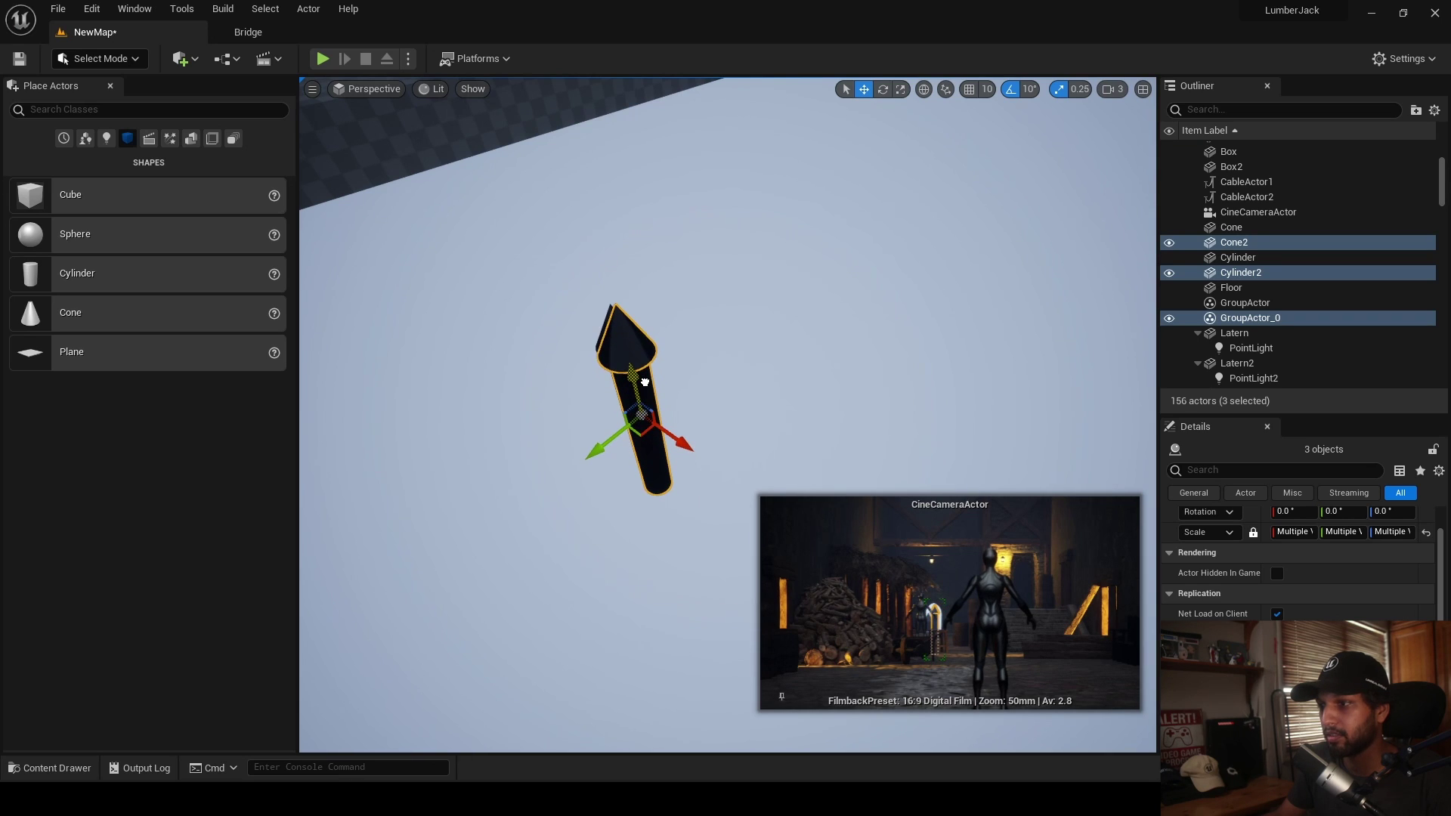
- Duplicate the tower group again next to the other two and lower this third tower
{"action": "left_click_drag", "start_coordinate": [619, 436], "coordinate": [574, 451], "text": "alt"}
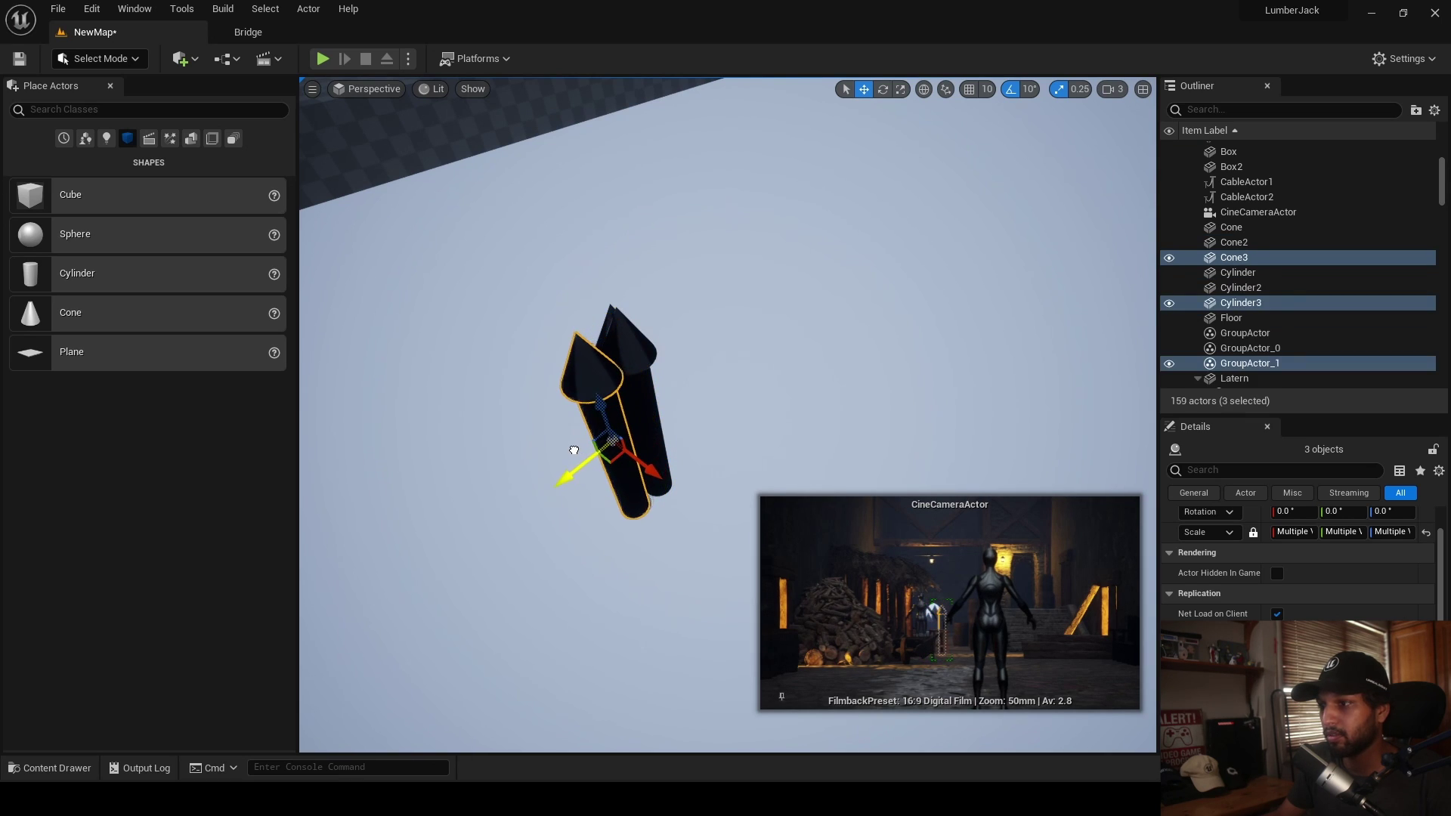
{"action": "left_click_drag", "start_coordinate": [605, 388], "coordinate": [608, 426]}
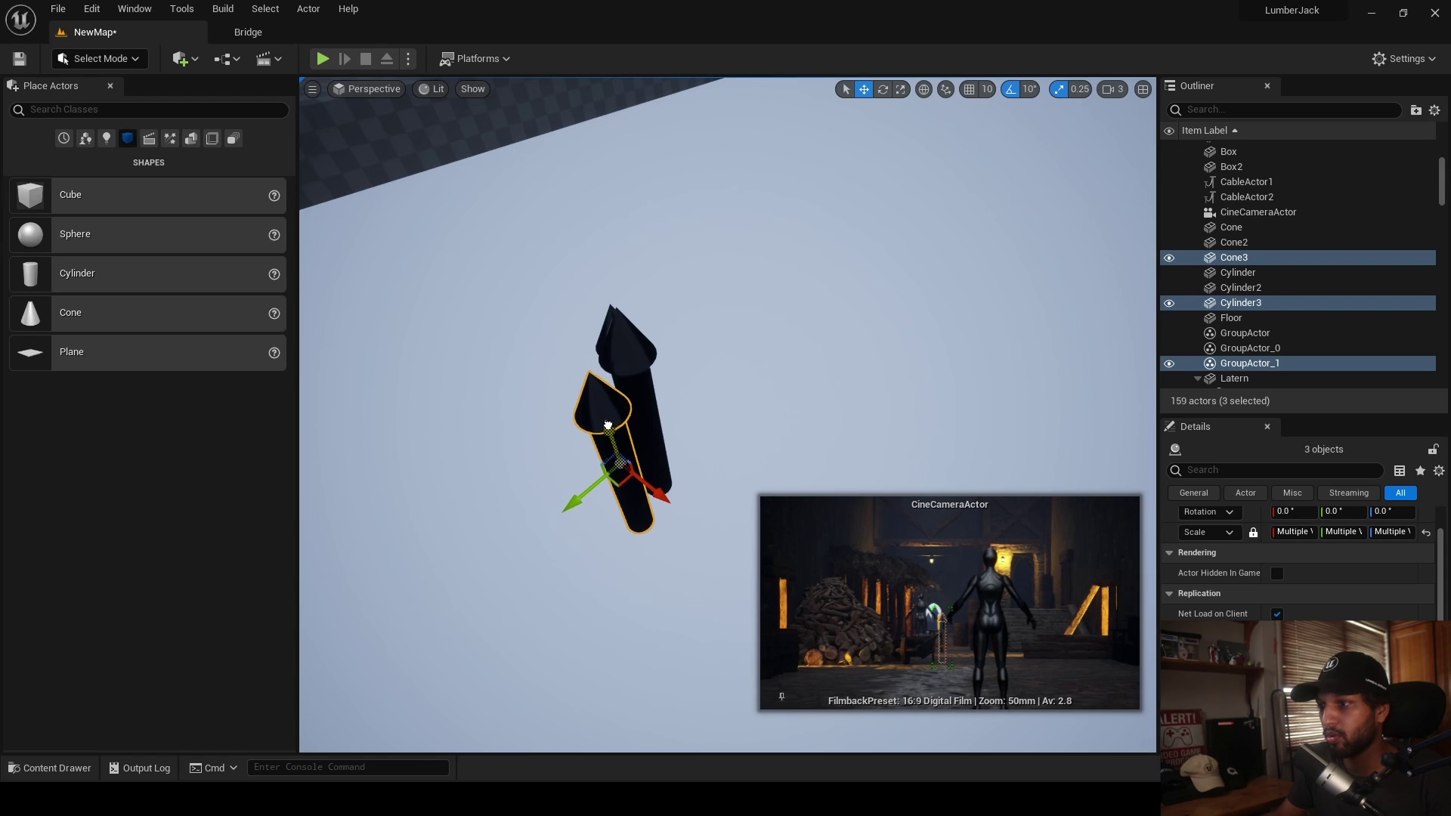
{"action": "left_click", "coordinate": [721, 396]}
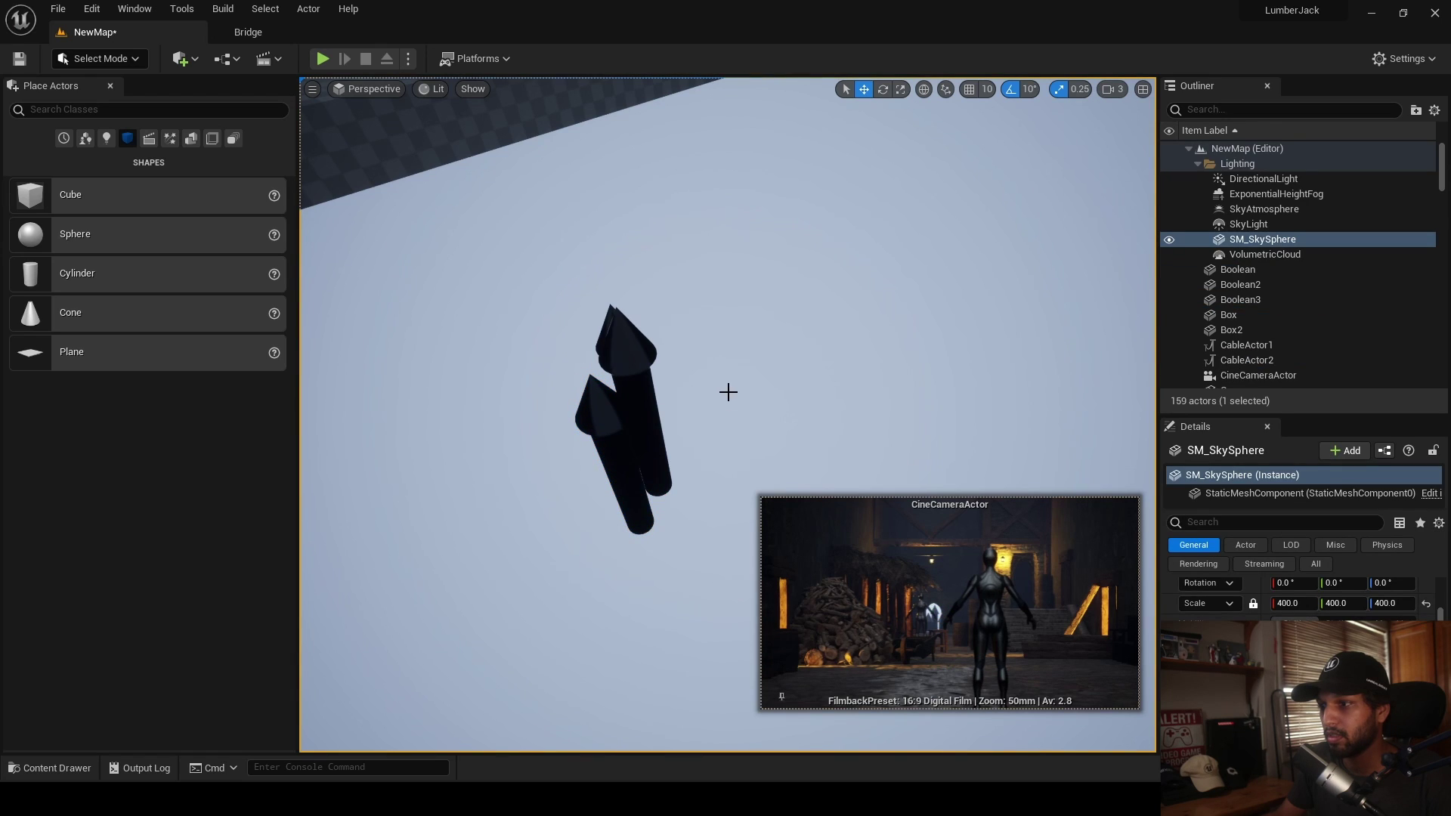
- Look through the CineCameraActor in the viewport and select it with its camera settings in view
{"action": "left_click", "coordinate": [363, 92]}
{"action": "left_click", "coordinate": [437, 260]}
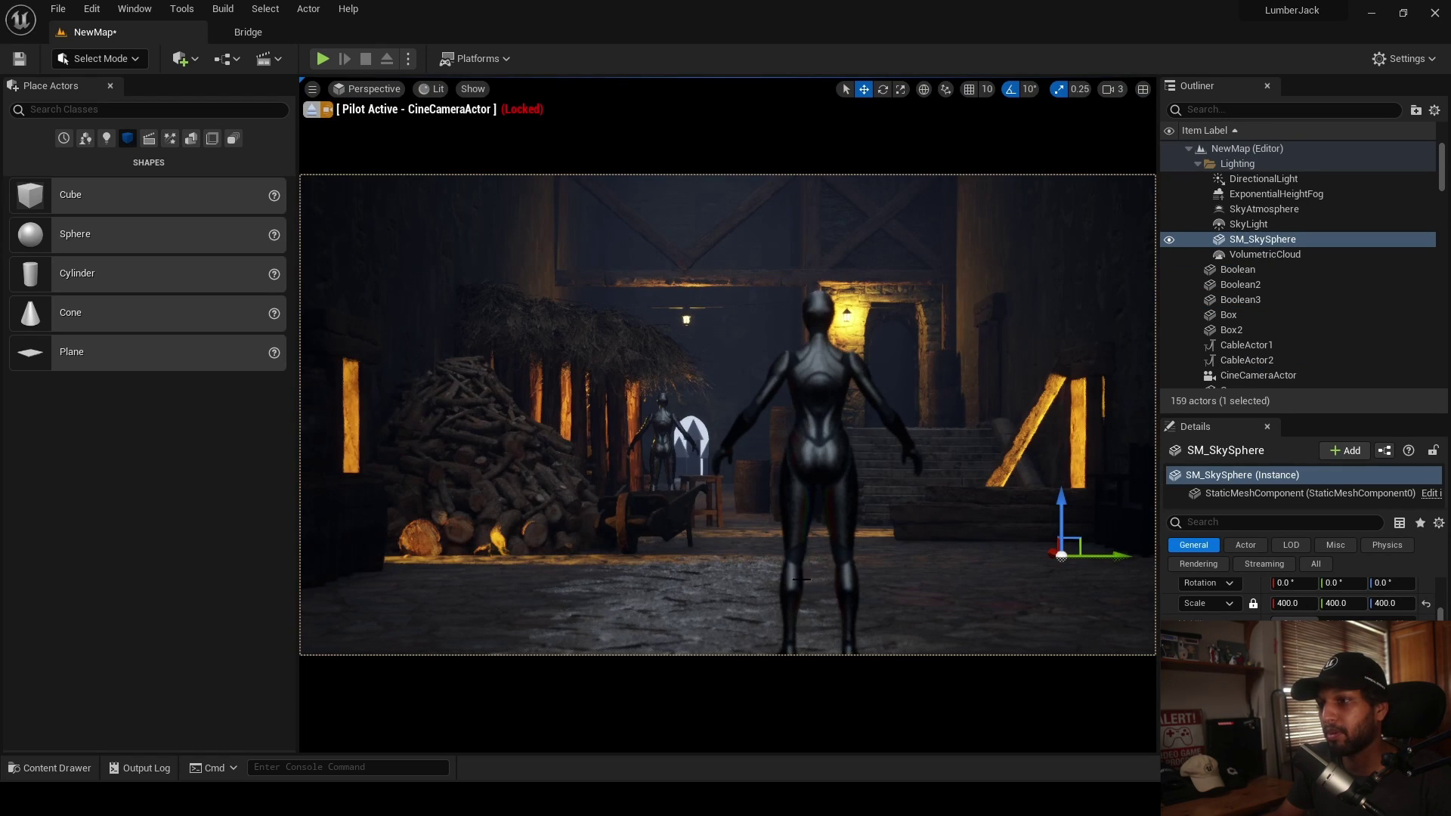
{"action": "left_click_drag", "start_coordinate": [1300, 415], "coordinate": [1300, 461]}
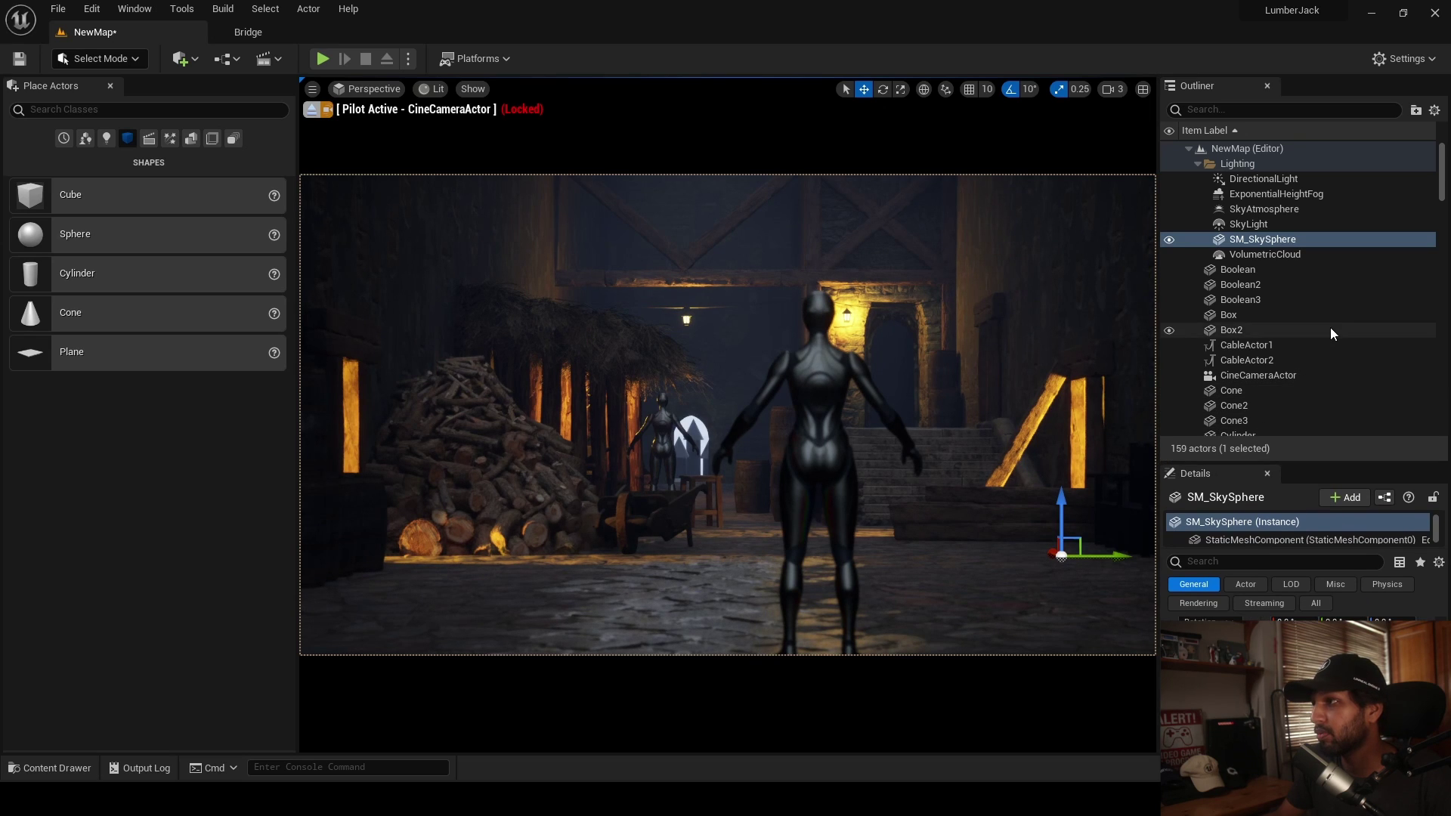
{"action": "left_click_drag", "start_coordinate": [1441, 193], "coordinate": [1441, 200]}
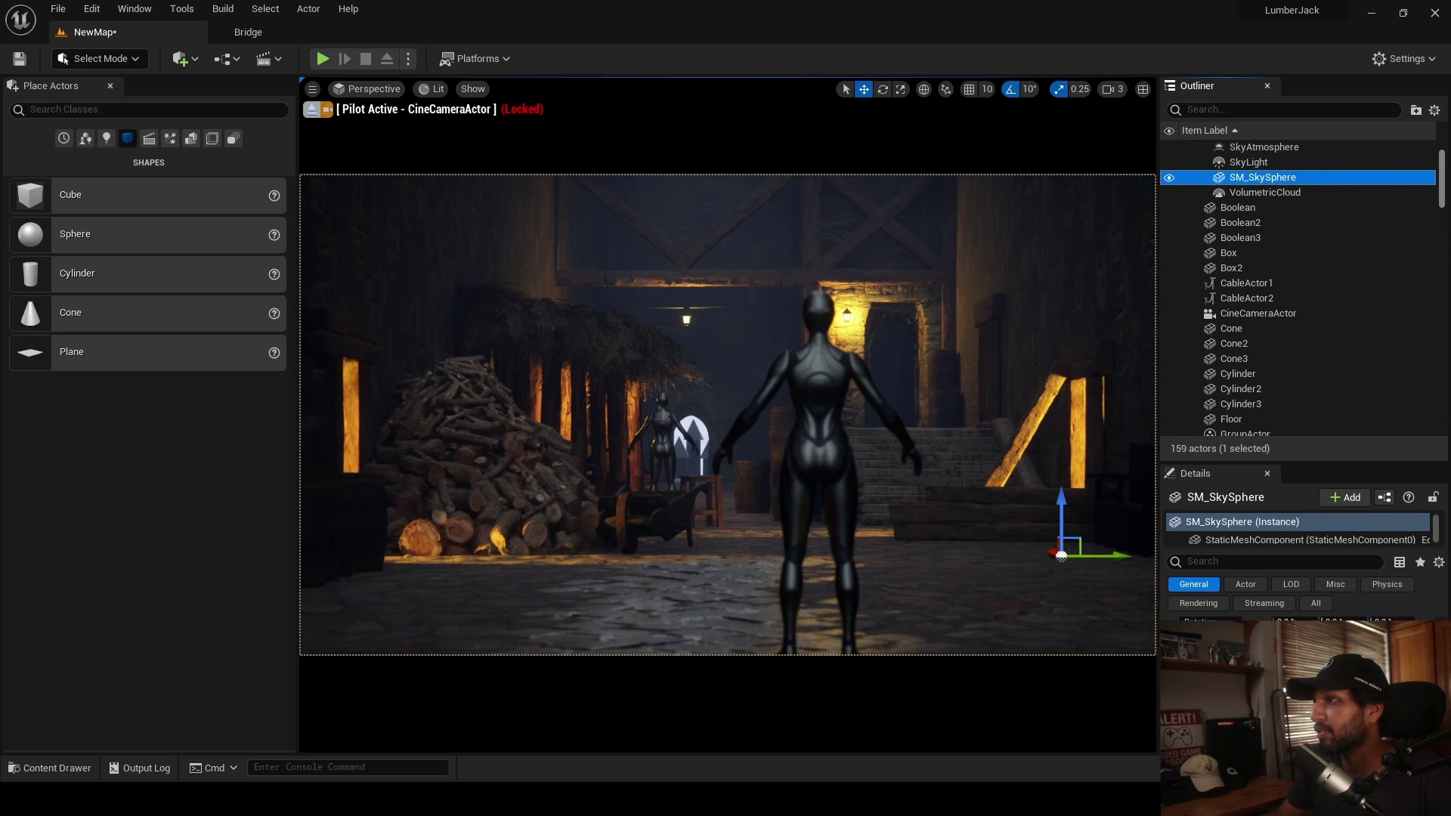
{"action": "left_click", "coordinate": [1277, 314]}
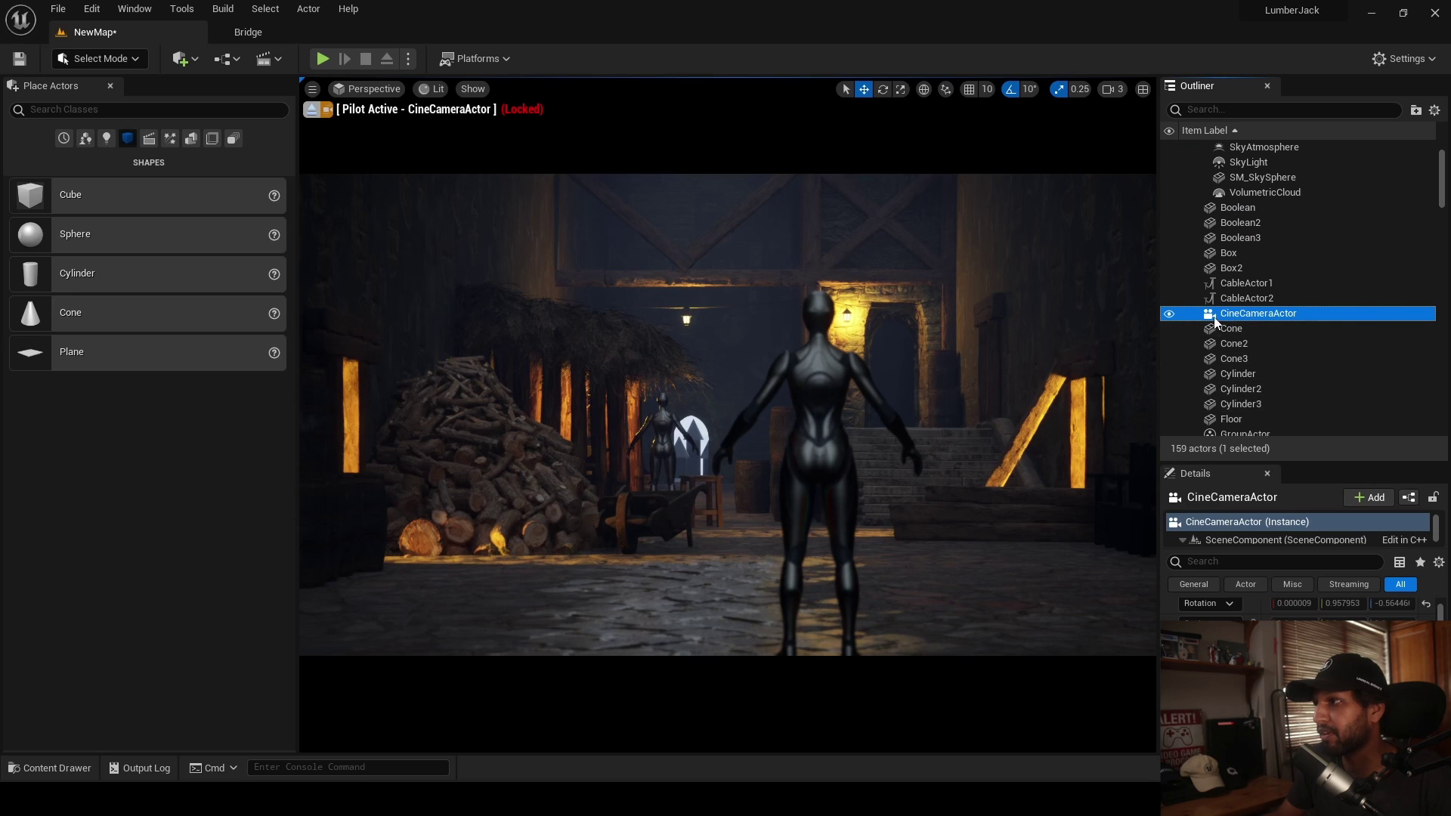
{"action": "left_click_drag", "start_coordinate": [1293, 462], "coordinate": [1289, 246]}
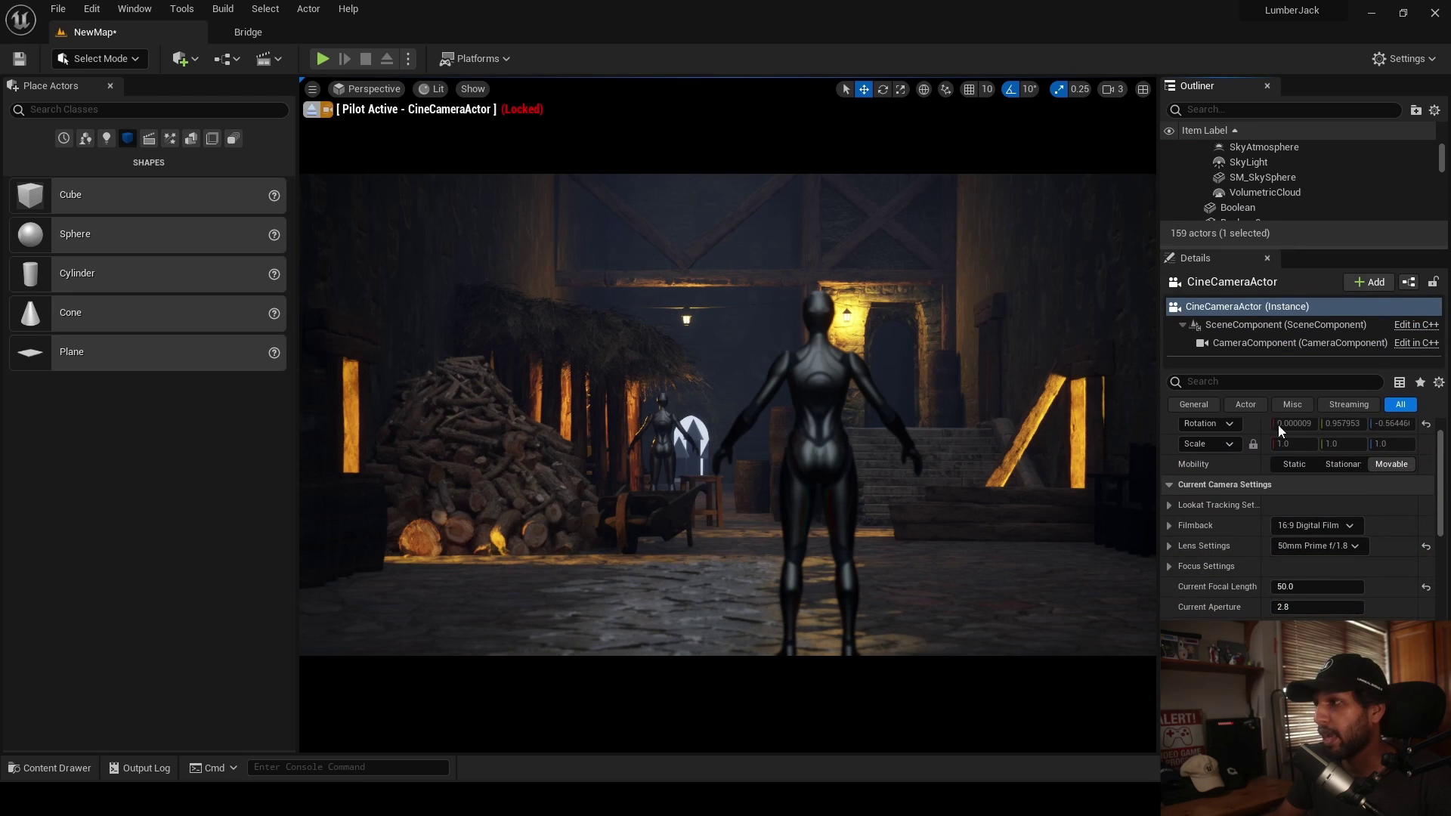
- Set the camera's manual focus distance to about 629 cm, focusing on the foreground mannequin
{"action": "left_click", "coordinate": [1170, 567]}
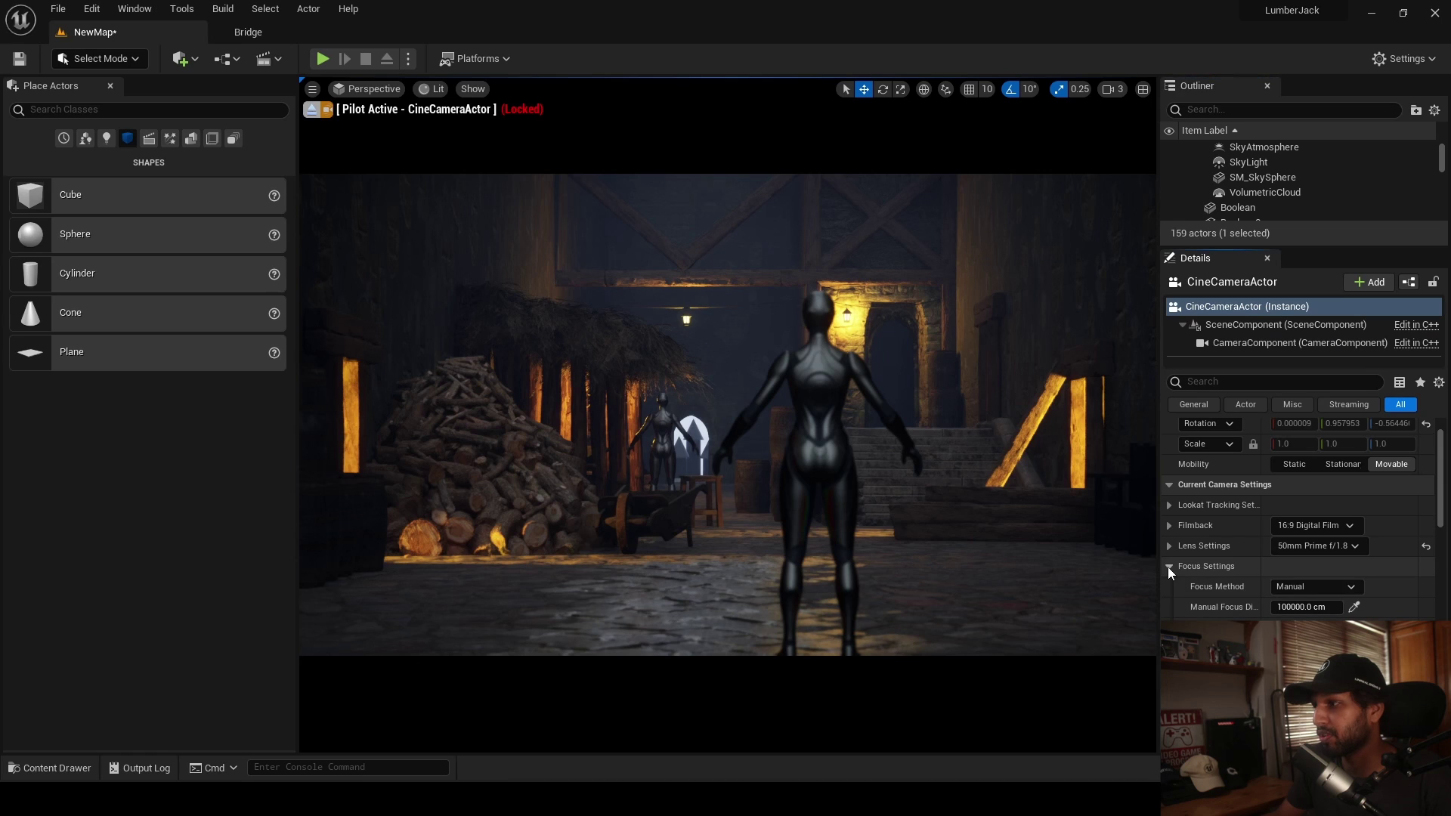
{"action": "left_click", "coordinate": [1289, 607]}
{"action": "type", "text": "1"}
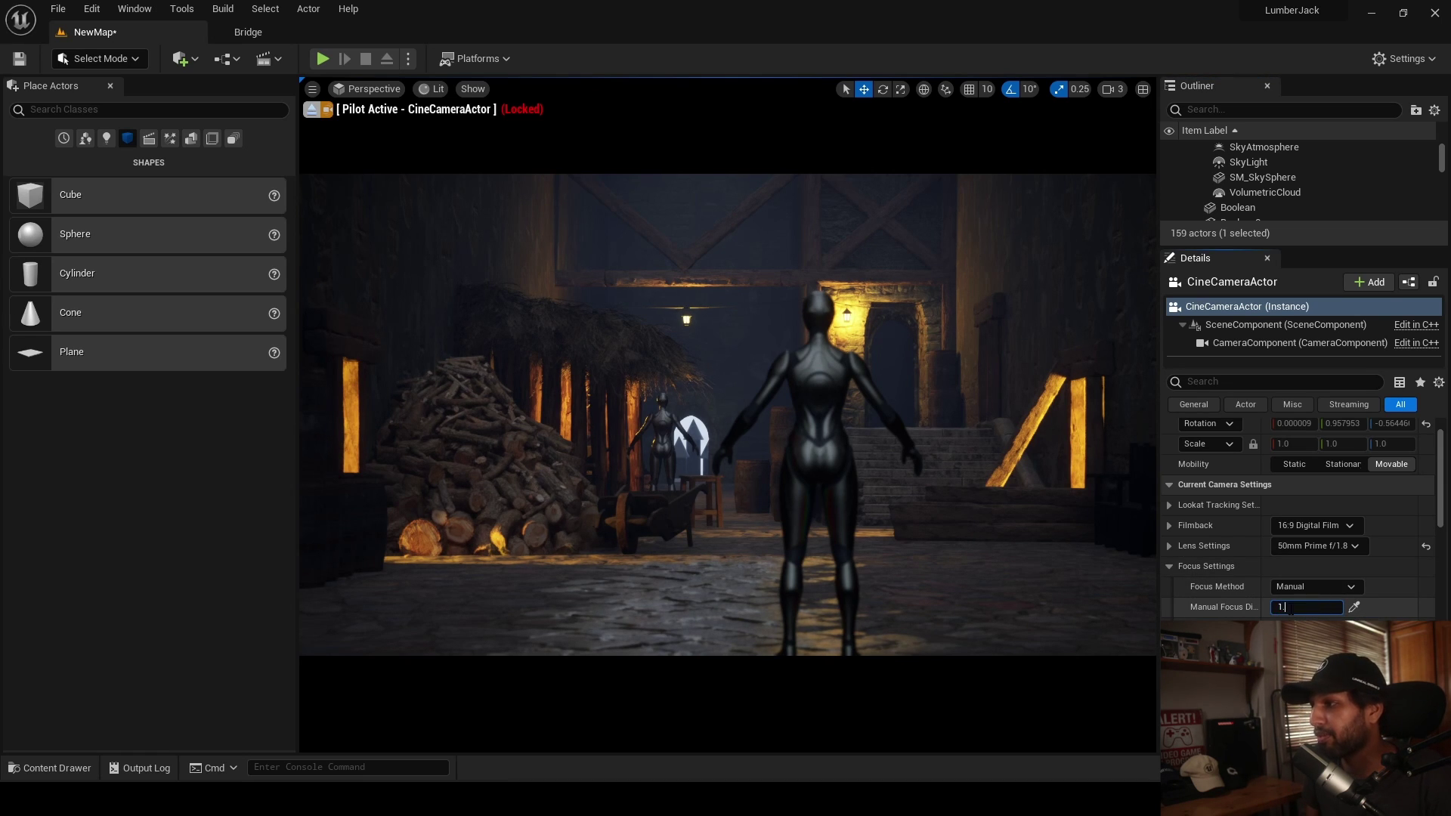
{"action": "type", "text": ".5"}
{"action": "key", "text": "Return"}
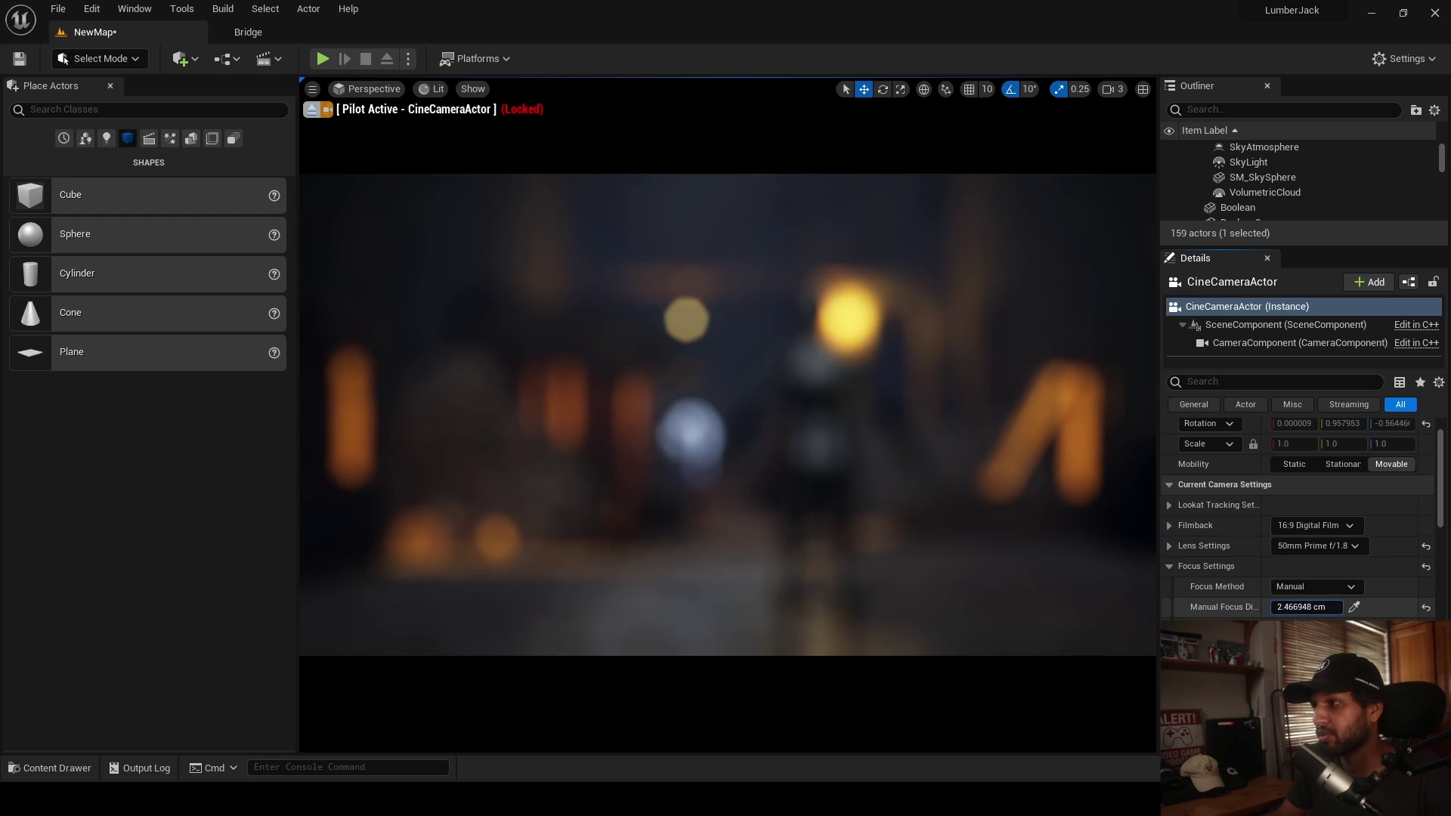
{"action": "left_click_drag", "start_coordinate": [1306, 607], "coordinate": [1330, 608]}
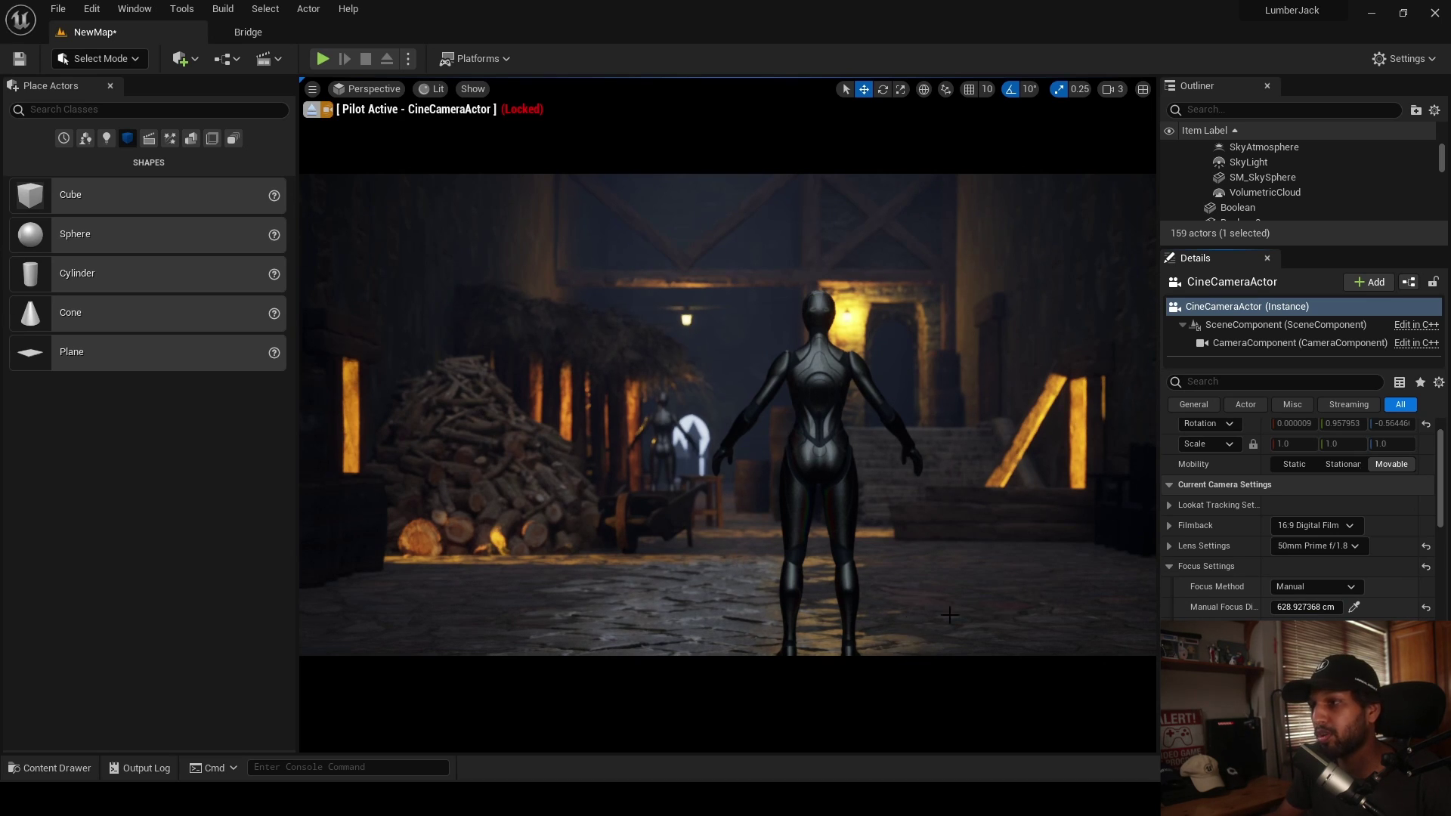
{"action": "left_click", "coordinate": [621, 694]}
- Place a Dead_Broom_Bush plant from the Megascans 3D_Plants assets on the cobblestones beside the foreground mannequin
{"action": "key", "text": "ctrl+space"}
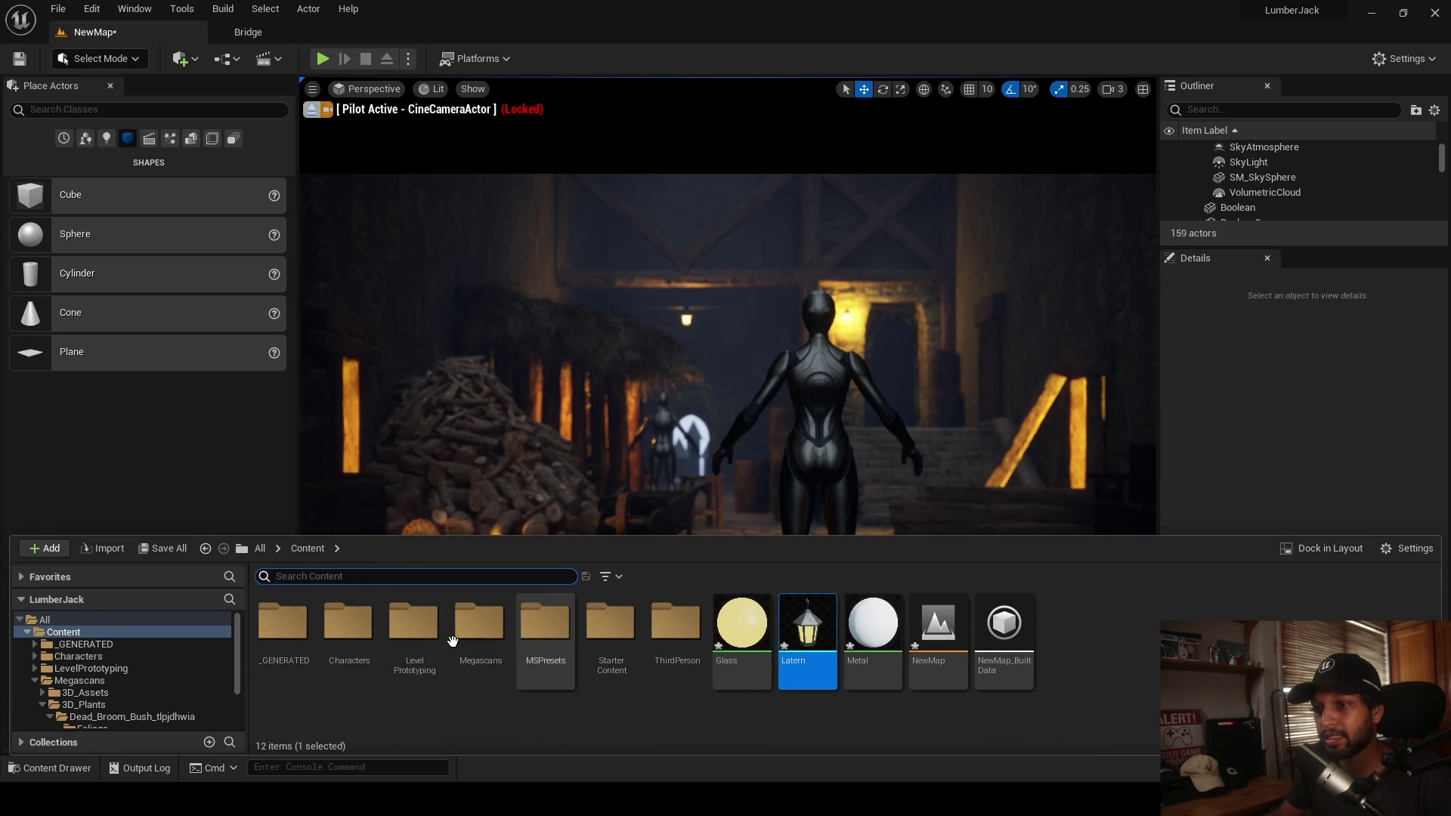
{"action": "double_click", "coordinate": [507, 641]}
{"action": "double_click", "coordinate": [349, 631]}
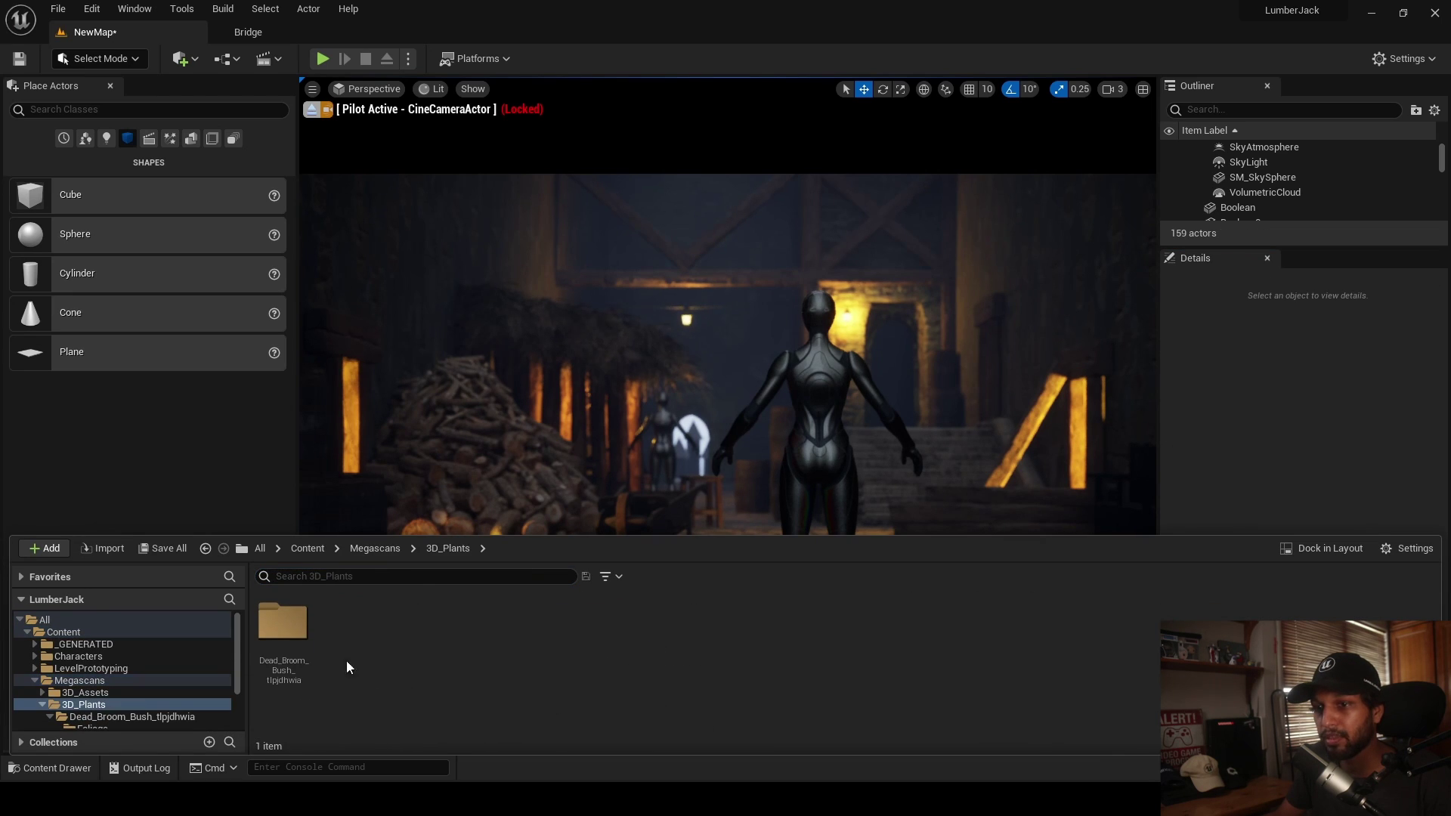
{"action": "double_click", "coordinate": [284, 627]}
{"action": "left_click_drag", "start_coordinate": [399, 635], "coordinate": [850, 574]}
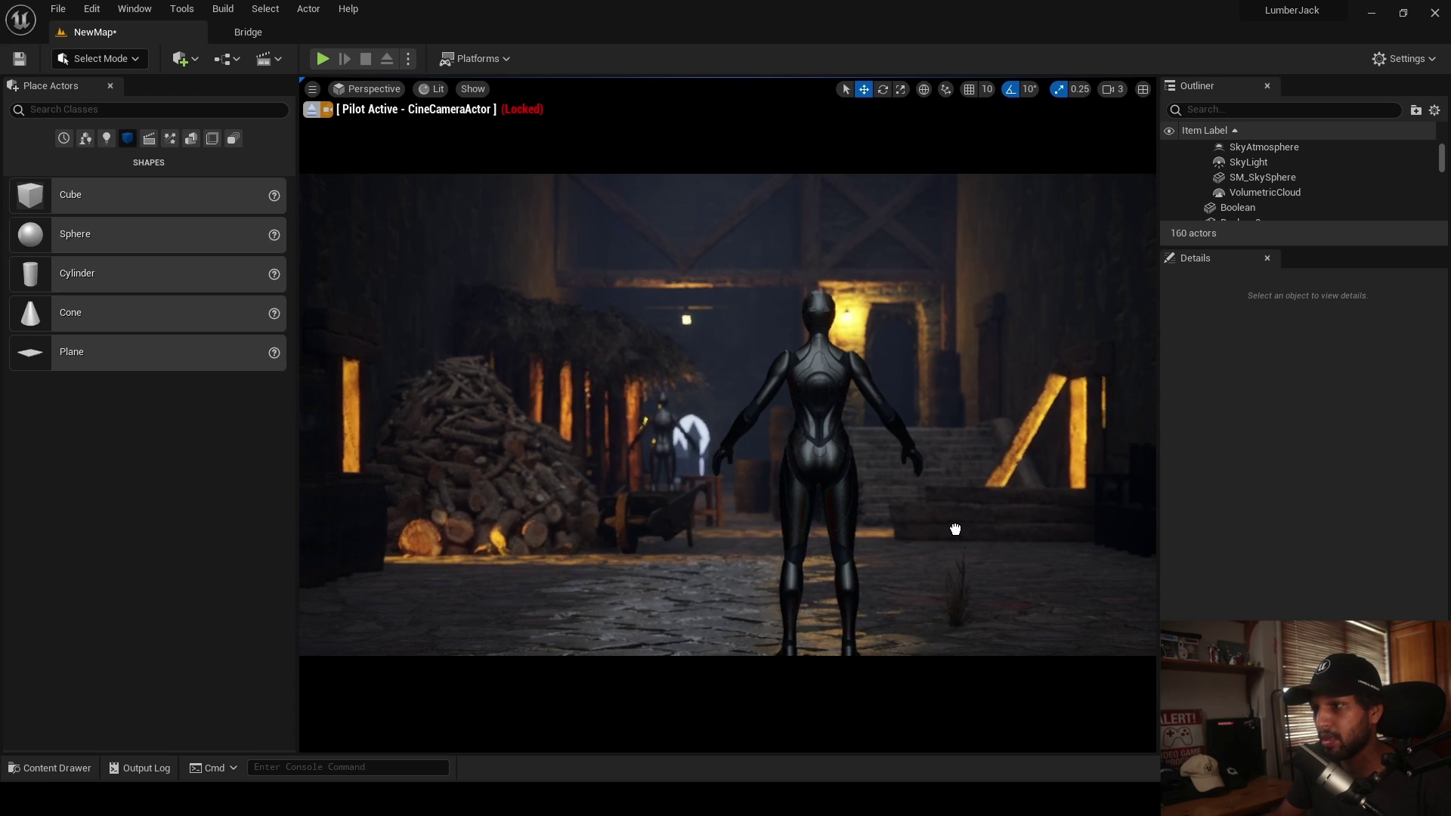
{"action": "left_click", "coordinate": [956, 597]}
- Duplicate the wooden barrel beside the log pile across to the opposite wall of the courtyard
{"action": "left_click", "coordinate": [523, 580]}
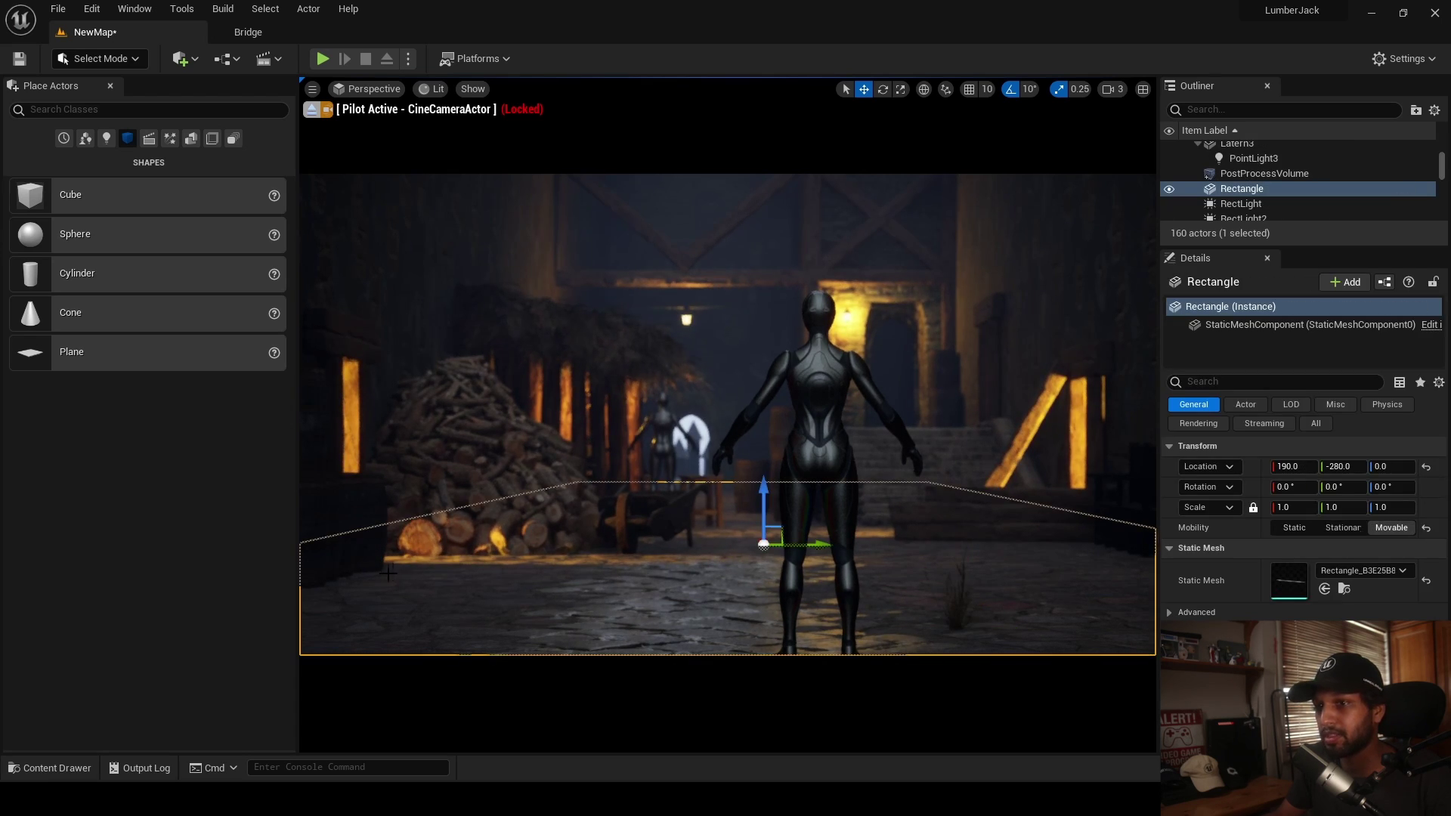
{"action": "left_click", "coordinate": [370, 535]}
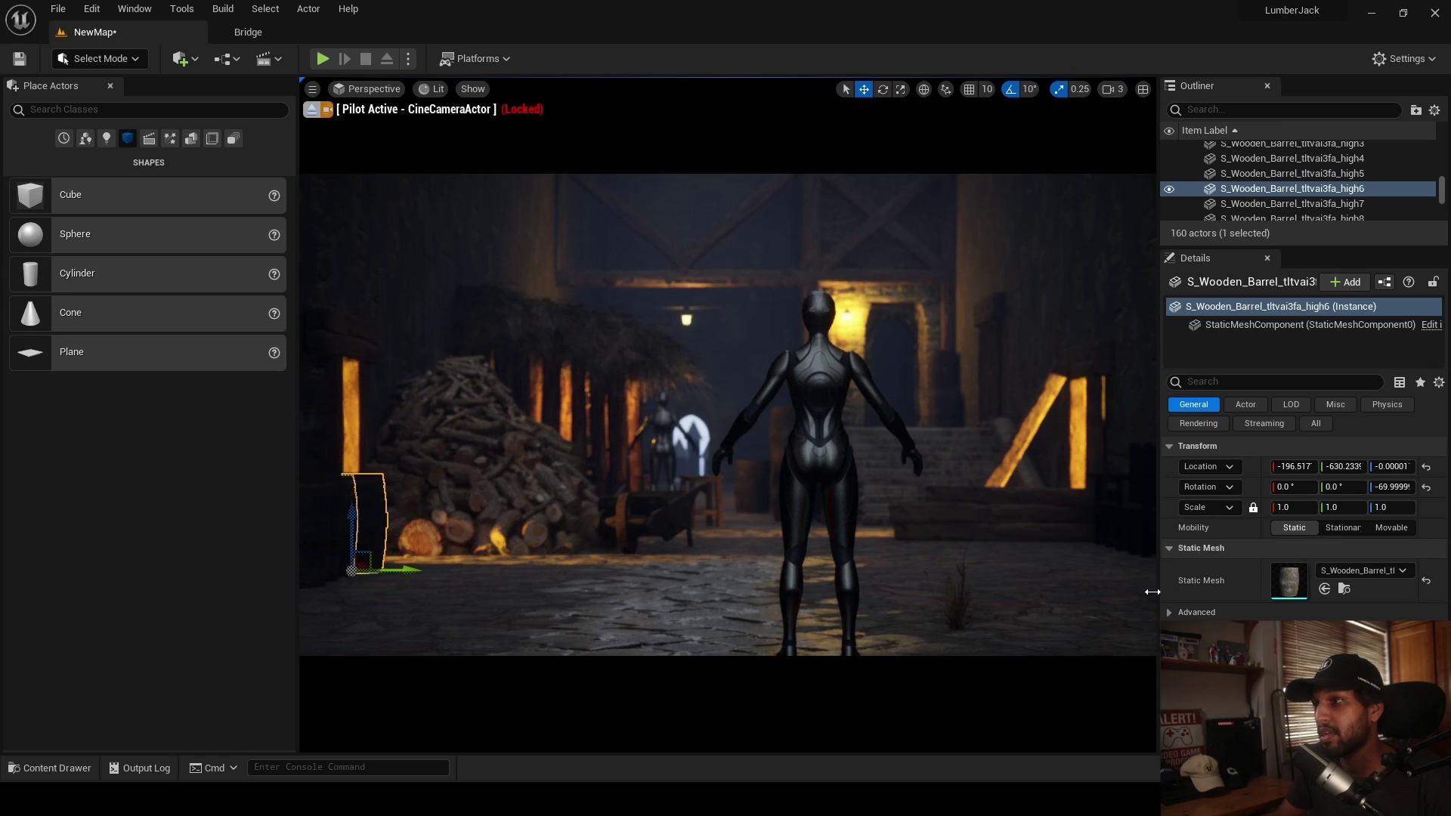
{"action": "left_click_drag", "start_coordinate": [408, 570], "coordinate": [1130, 580], "text": "alt"}
{"action": "left_click", "coordinate": [1000, 637]}
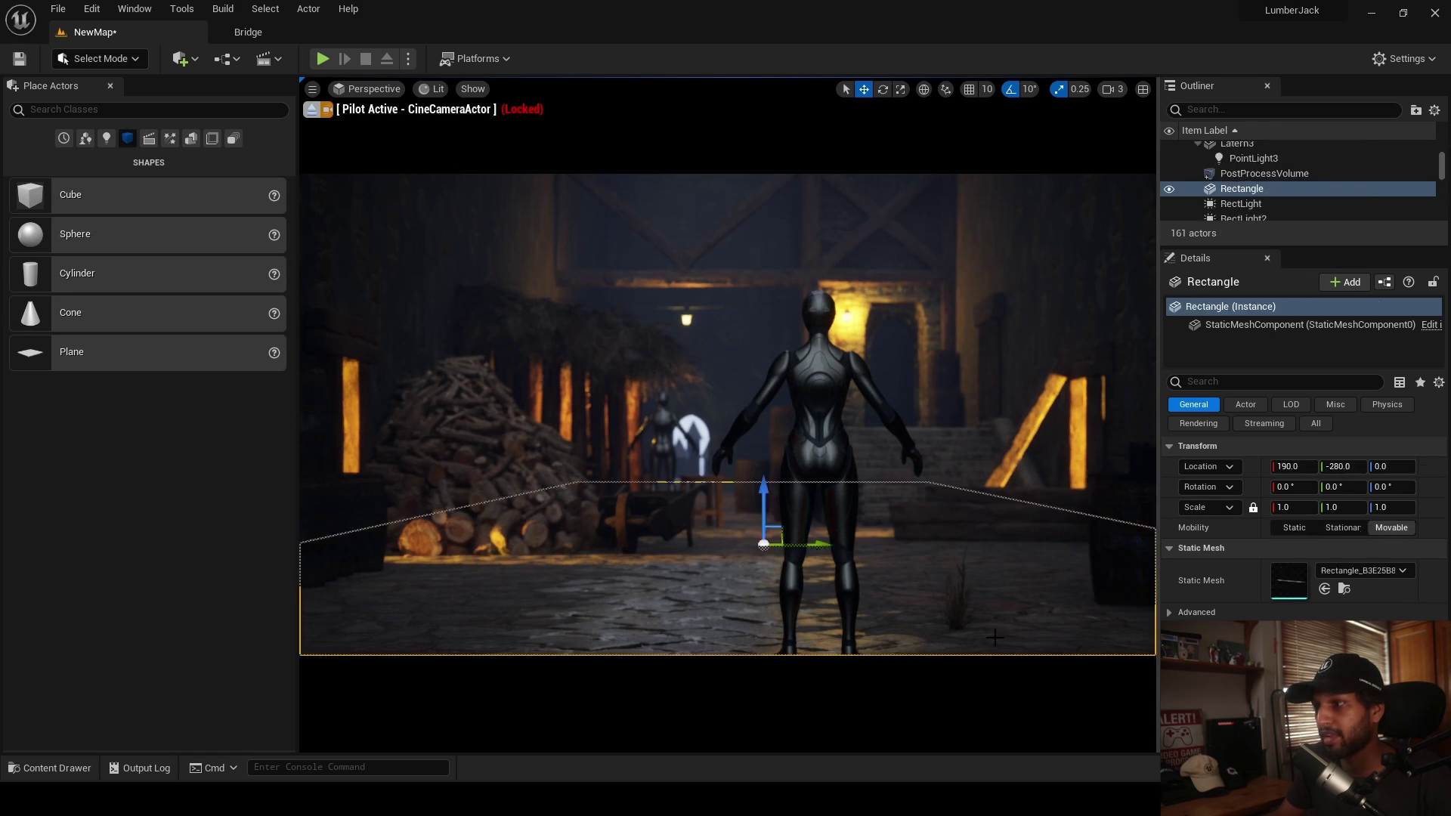
- Stop piloting the camera and play the level, running the character through the courtyard and back to inspect the scene
{"action": "left_click", "coordinate": [313, 111]}
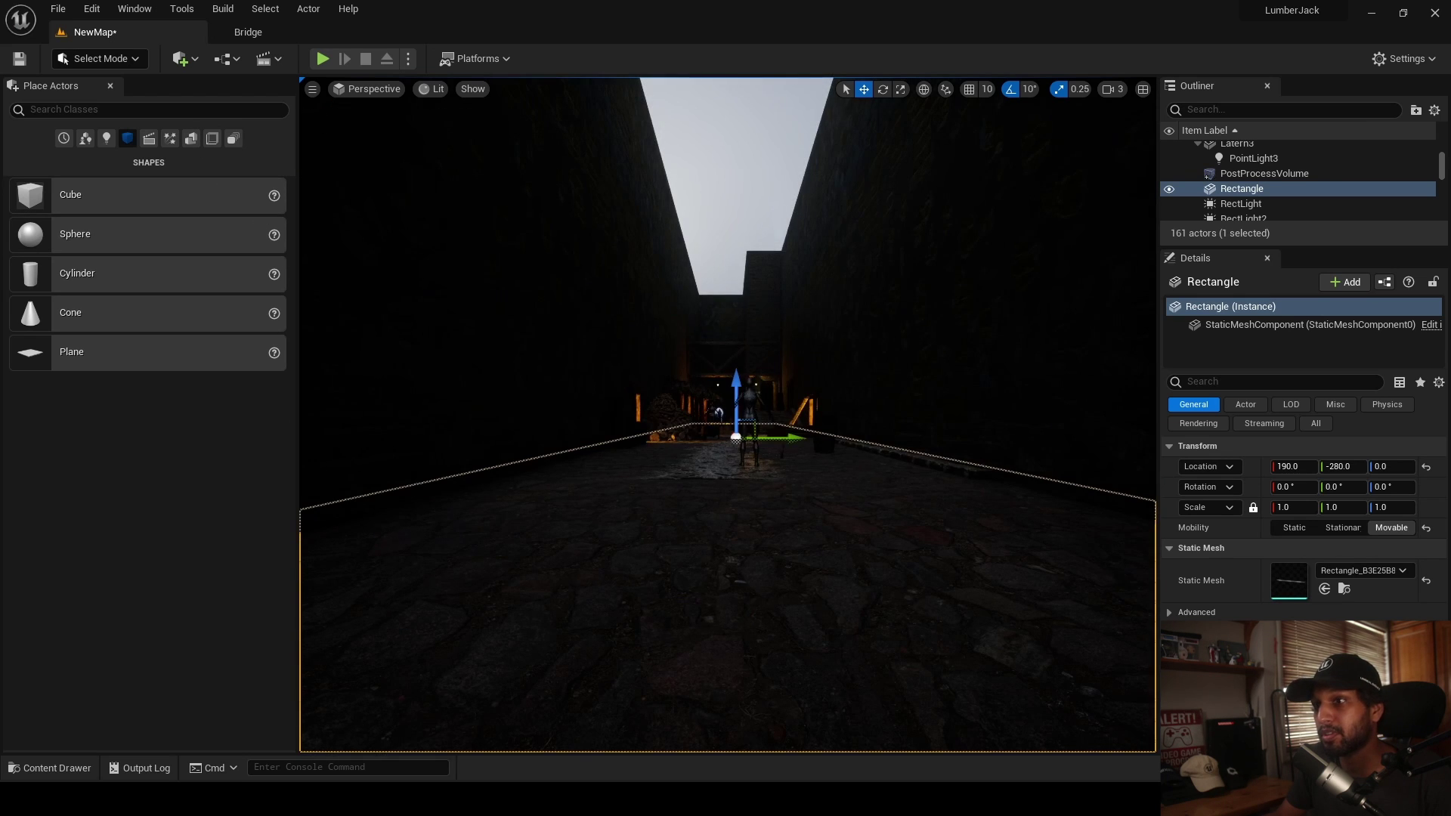
{"action": "right_click_drag", "start_coordinate": [728, 415], "coordinate": [774, 419]}
{"action": "key", "text": "alt+p"}
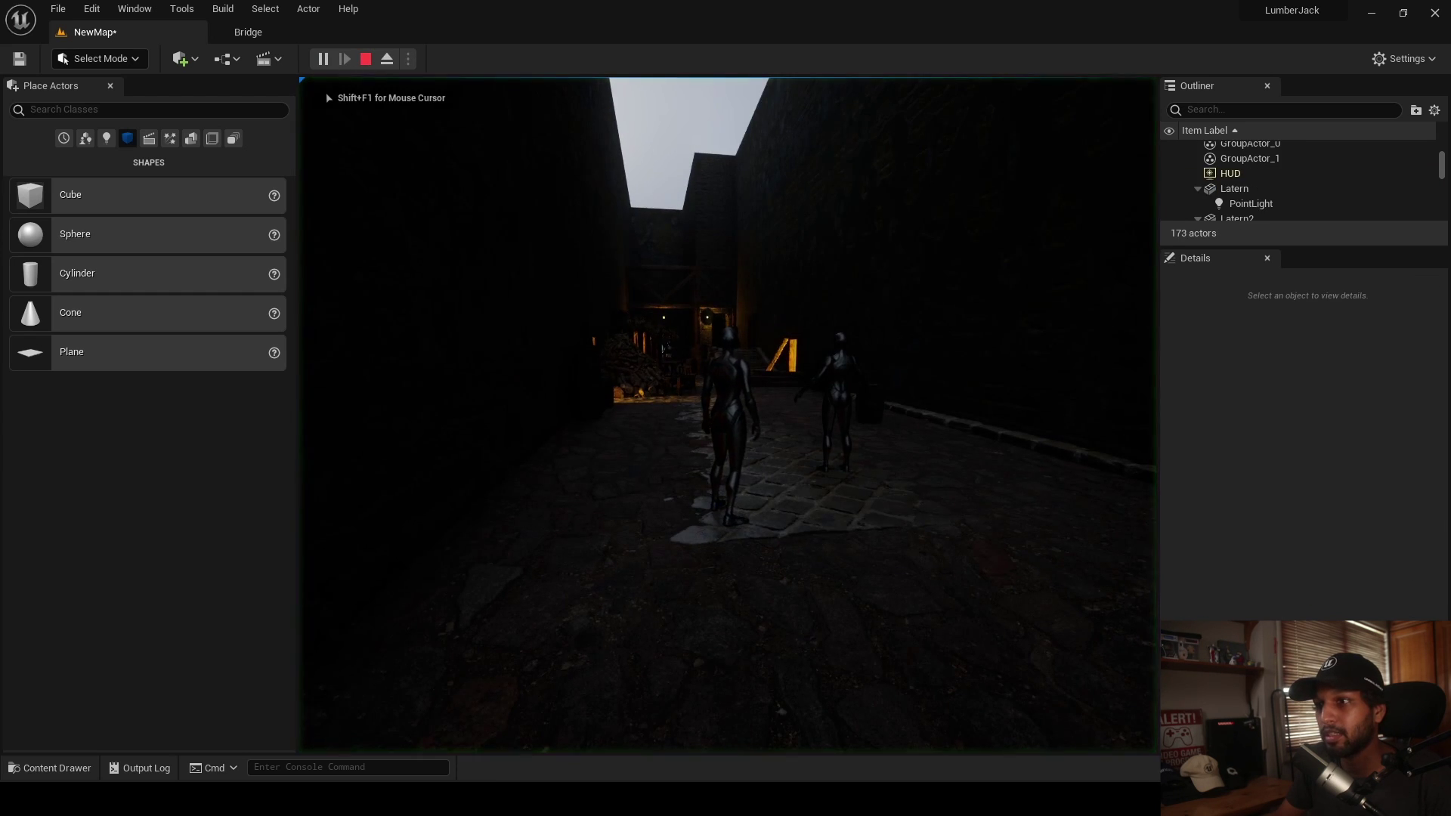
{"action": "key", "text": "w"}
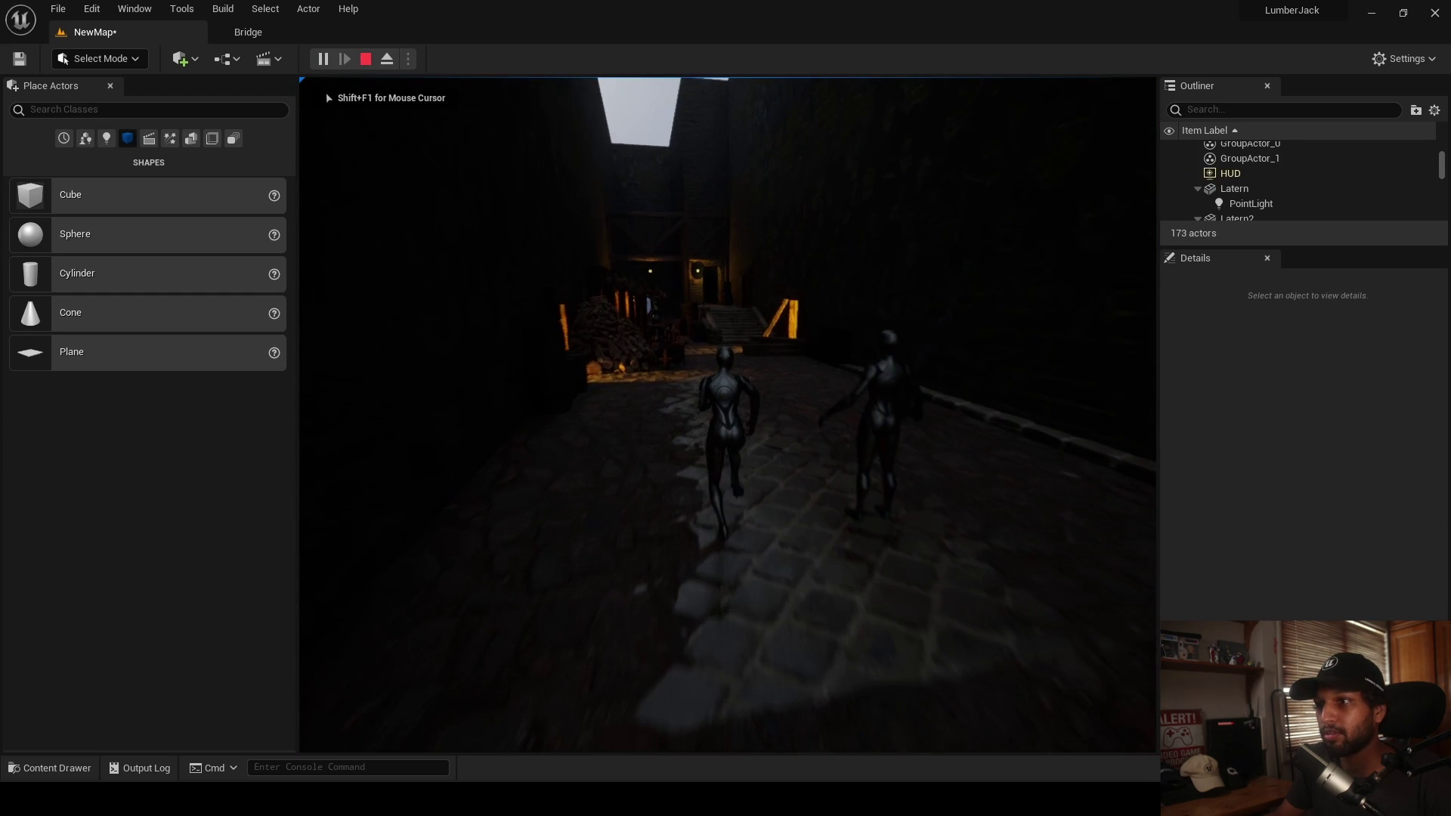
{"action": "key", "text": "w"}
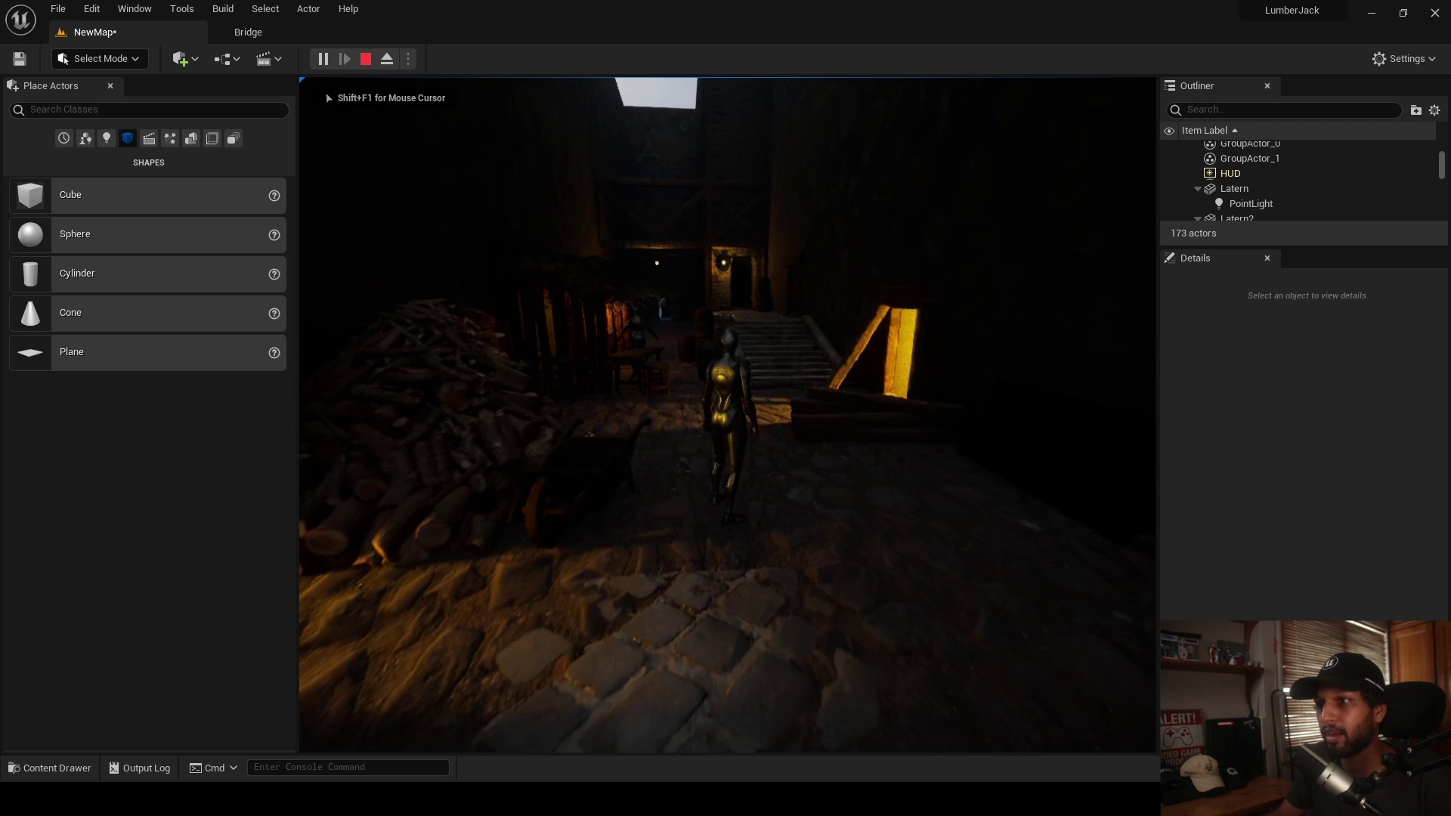
{"action": "key", "text": "s"}
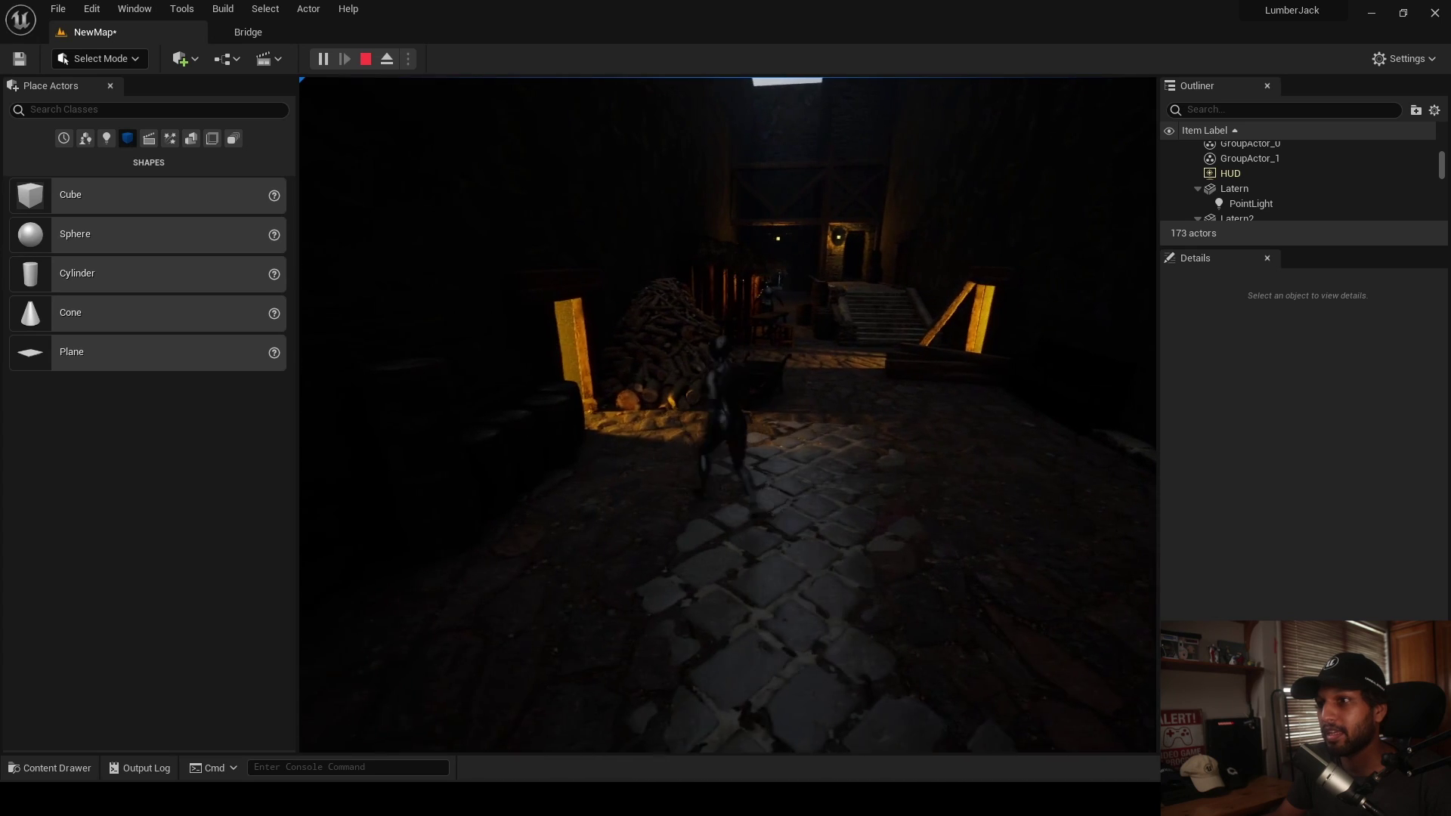
{"action": "key", "text": "w"}
{"action": "key", "text": "w"}
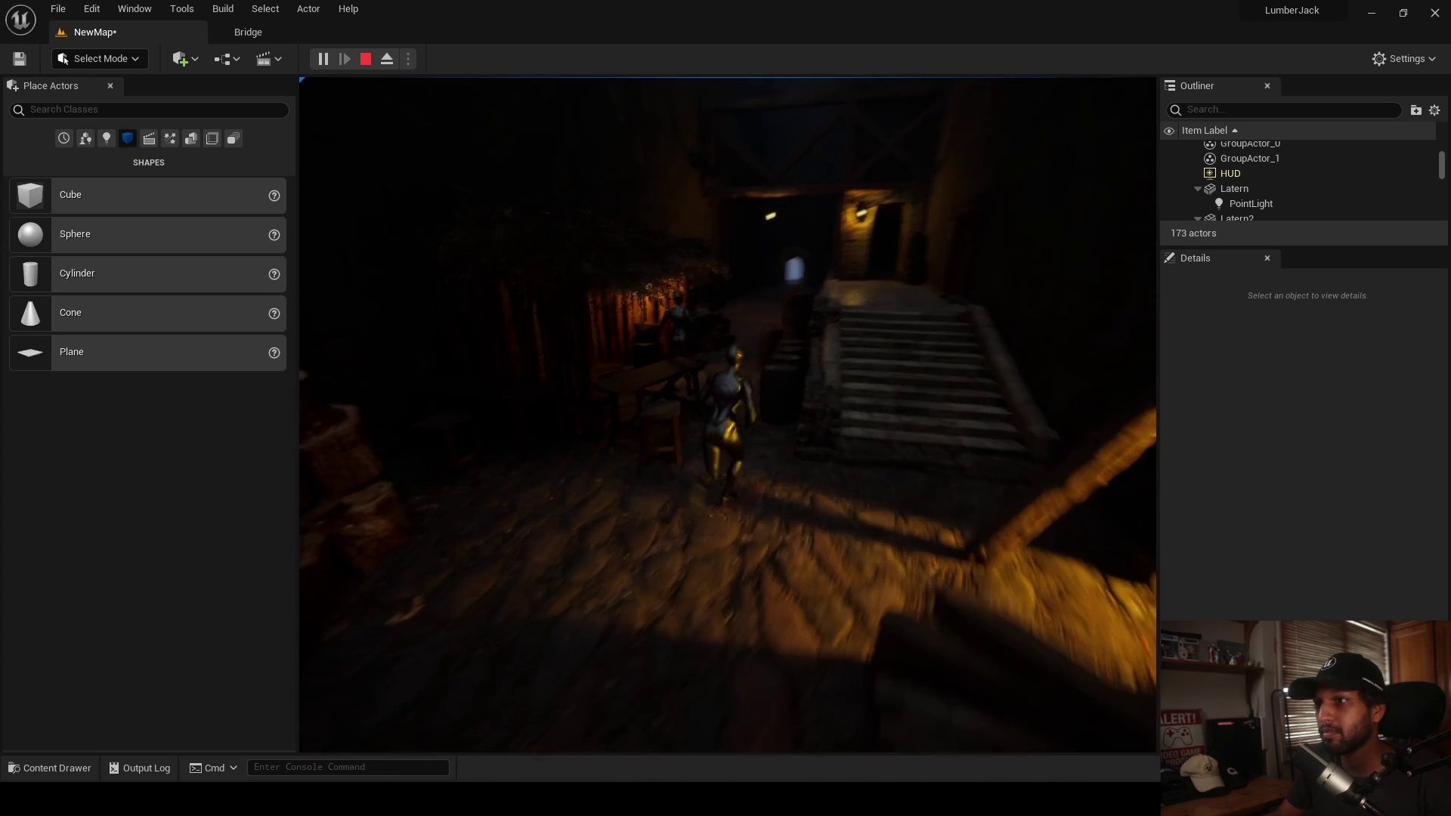
{"action": "key", "text": "w"}
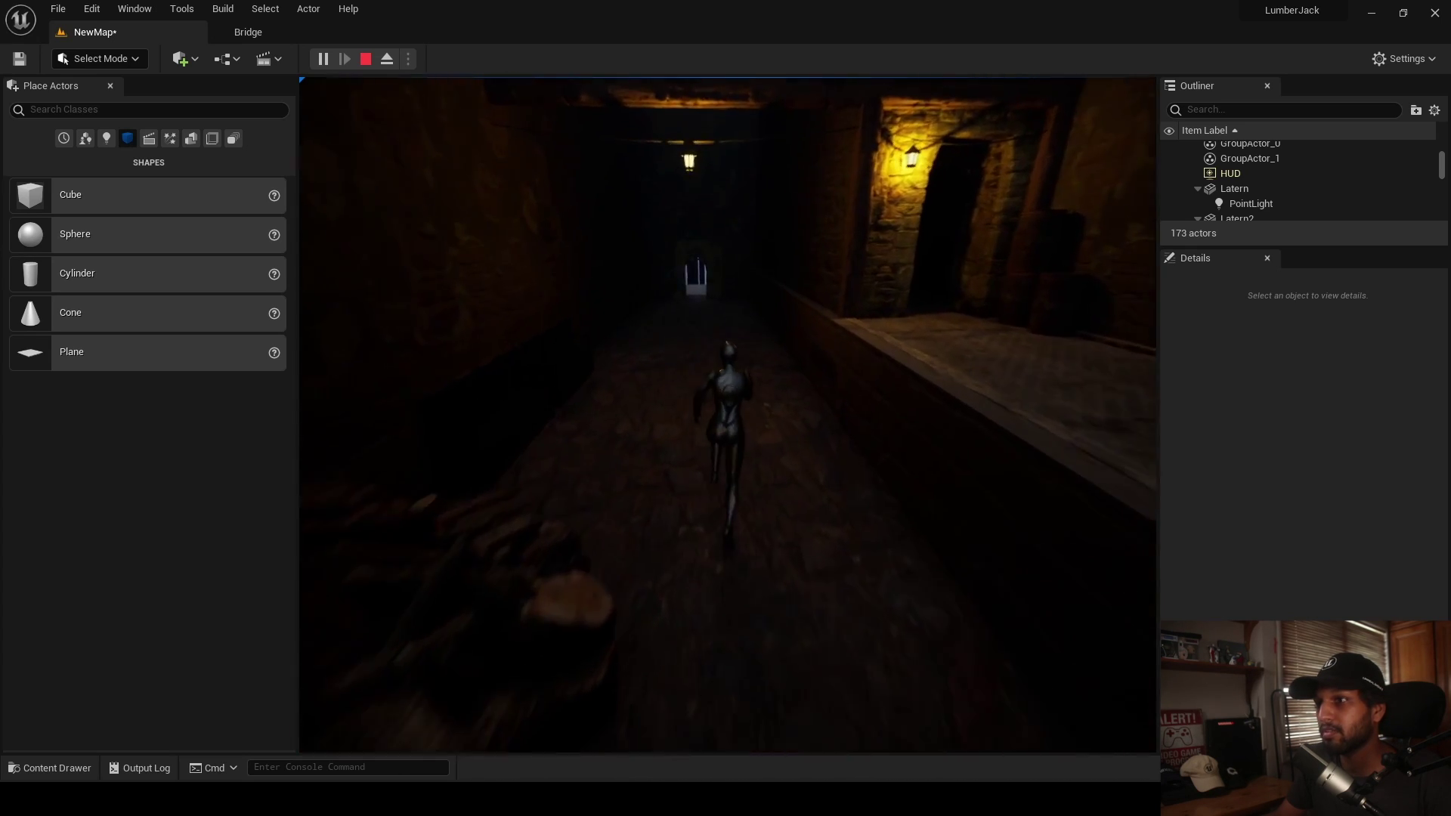
{"action": "key", "text": "w"}
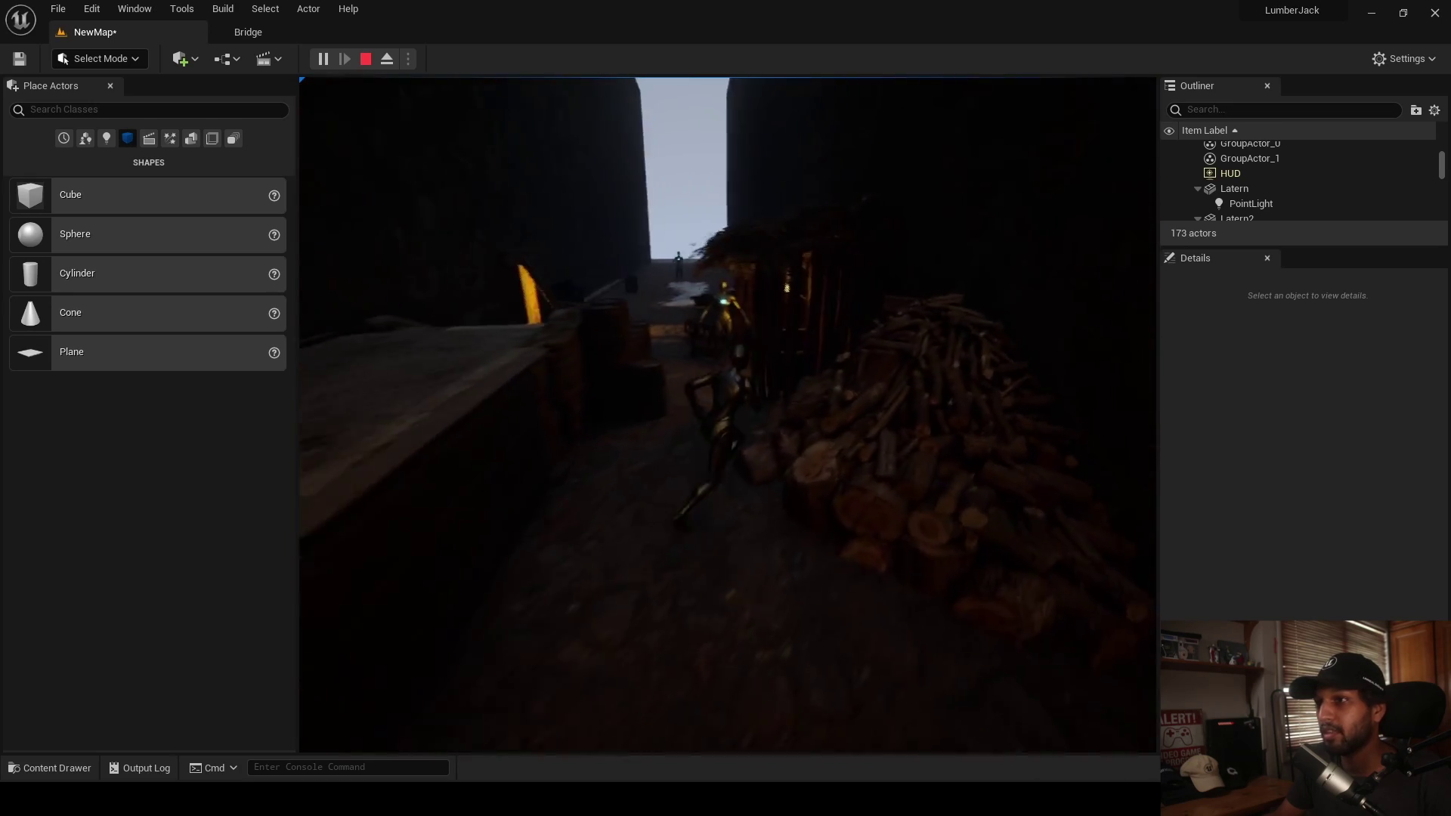
{"action": "key", "text": "w"}
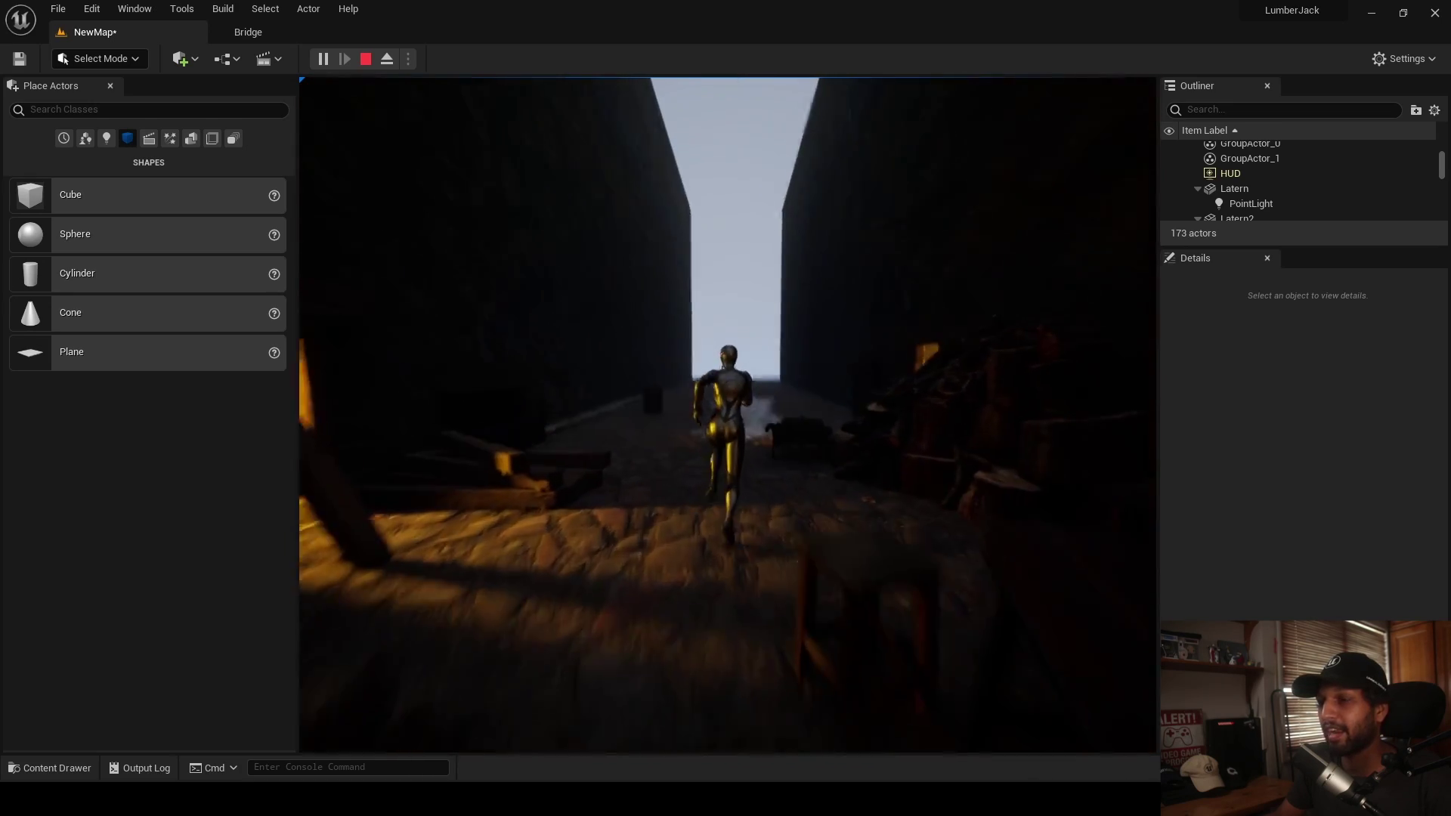
{"action": "key", "text": "s"}
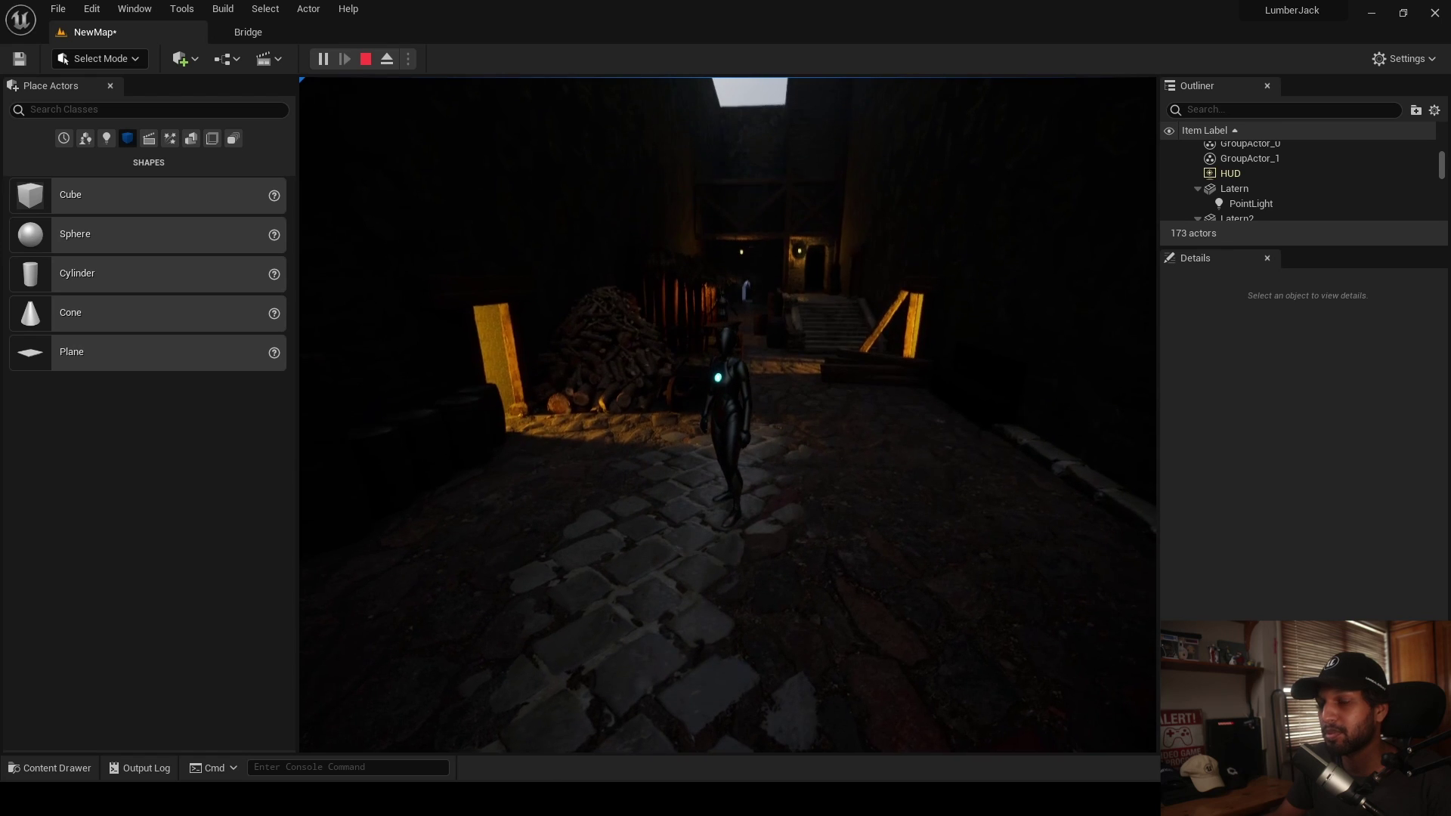
{"action": "key", "text": "Escape"}
{"action": "key", "text": "s"}
{"action": "key", "text": "a"}
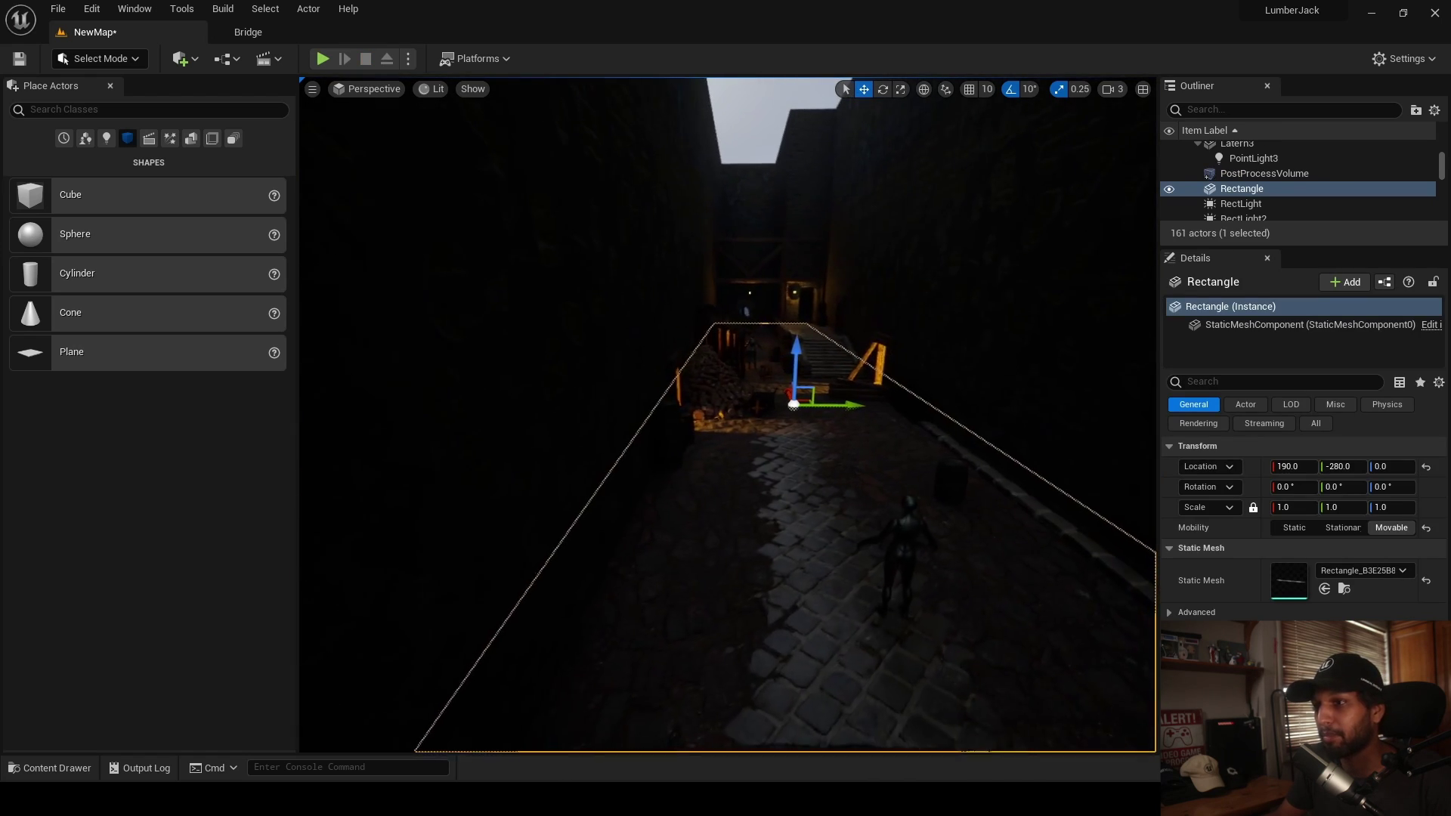
{"action": "key", "text": "d"}
{"action": "key", "text": "w"}
{"action": "key", "text": "s"}
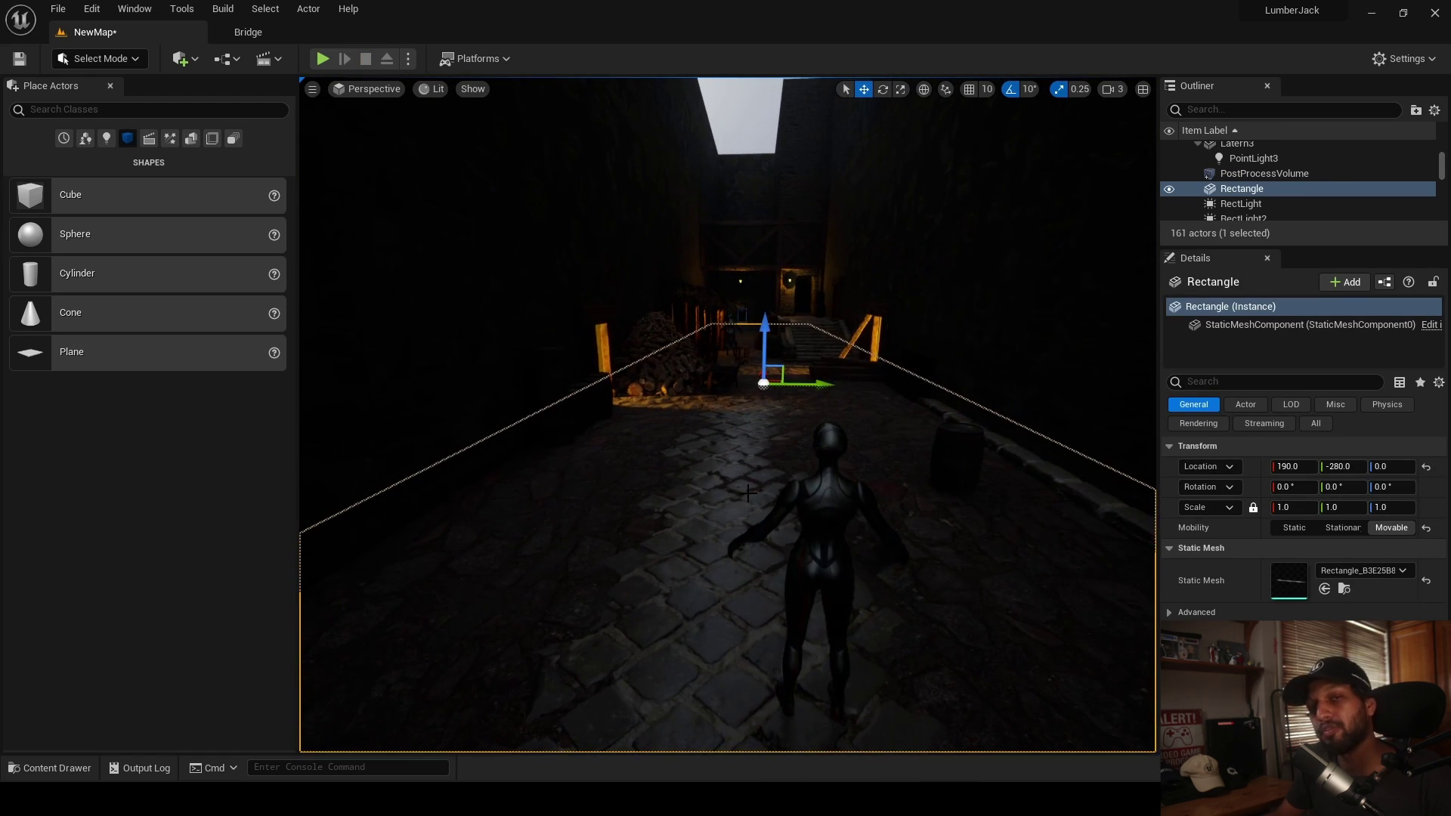